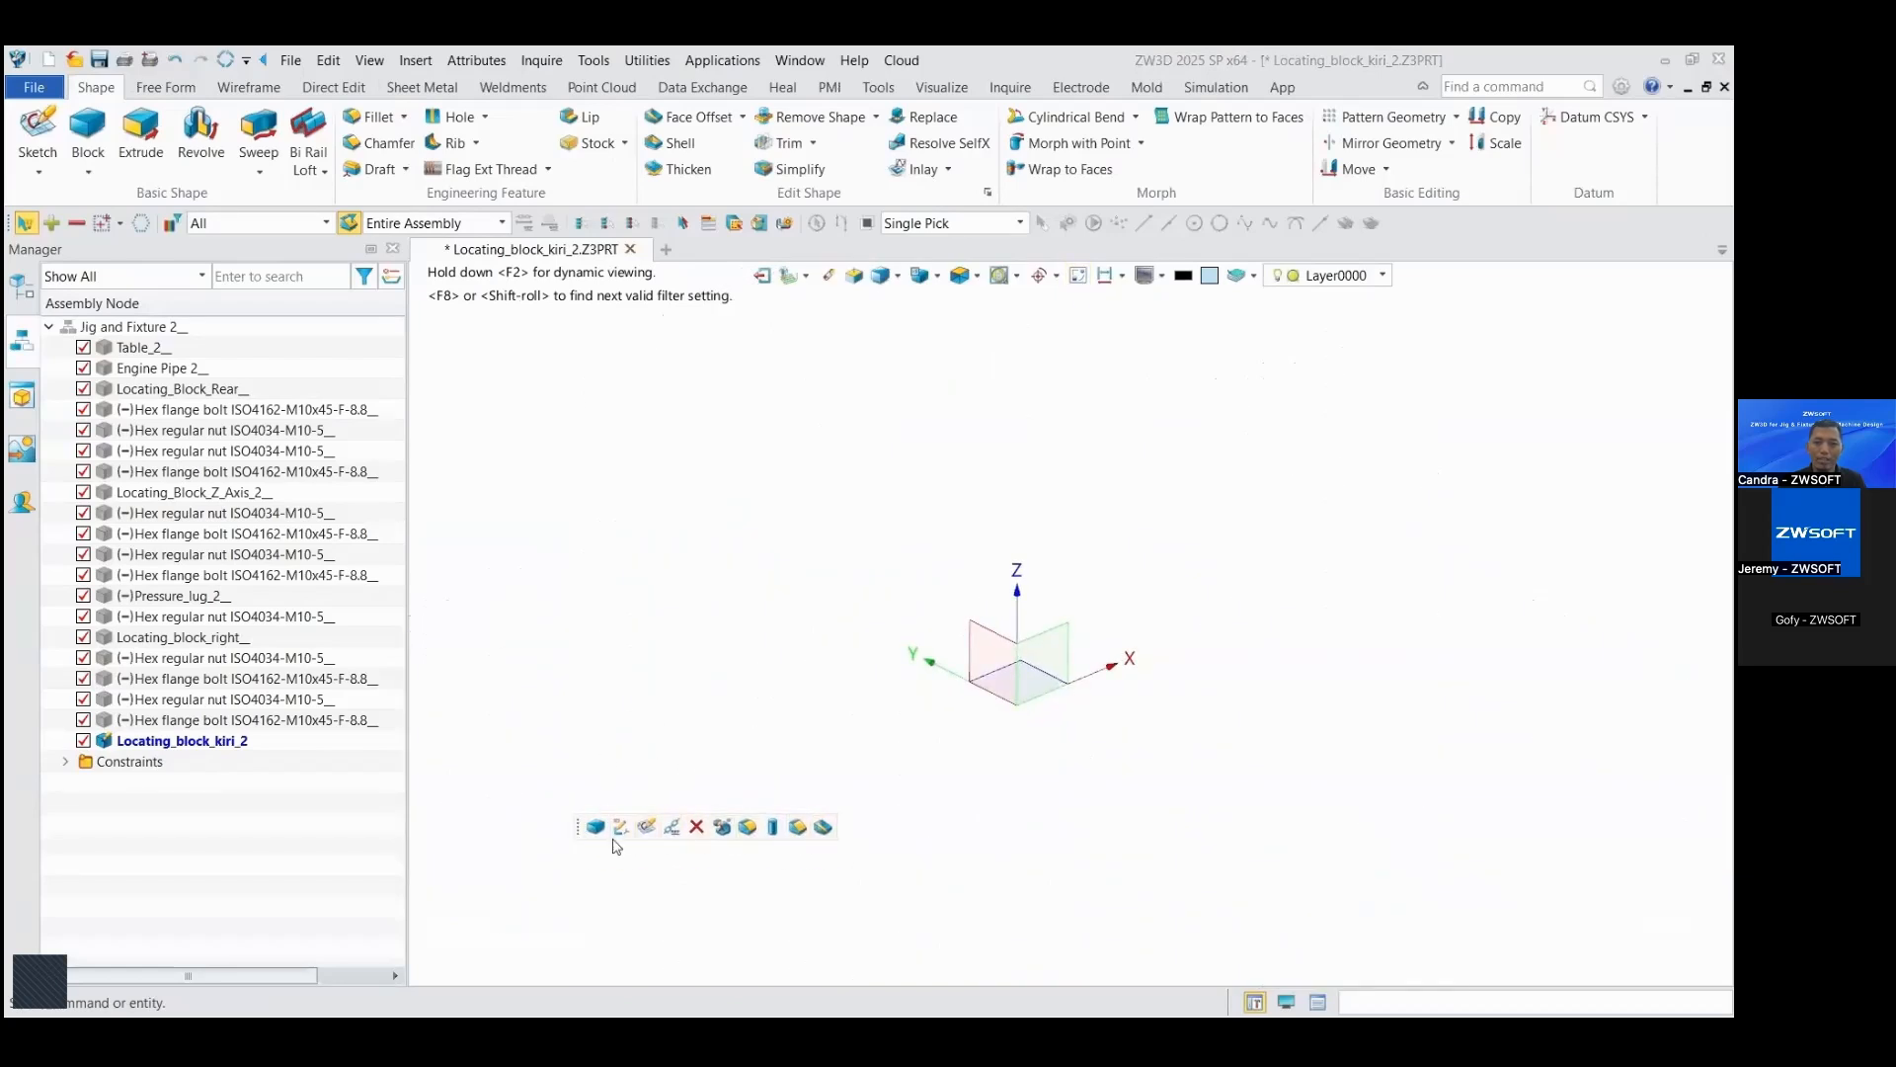
Step: Create a block from the origin, 70 mm long, 110 mm wide and 70 mm high, and return to the Jig and Fixture assembly
click(598, 828)
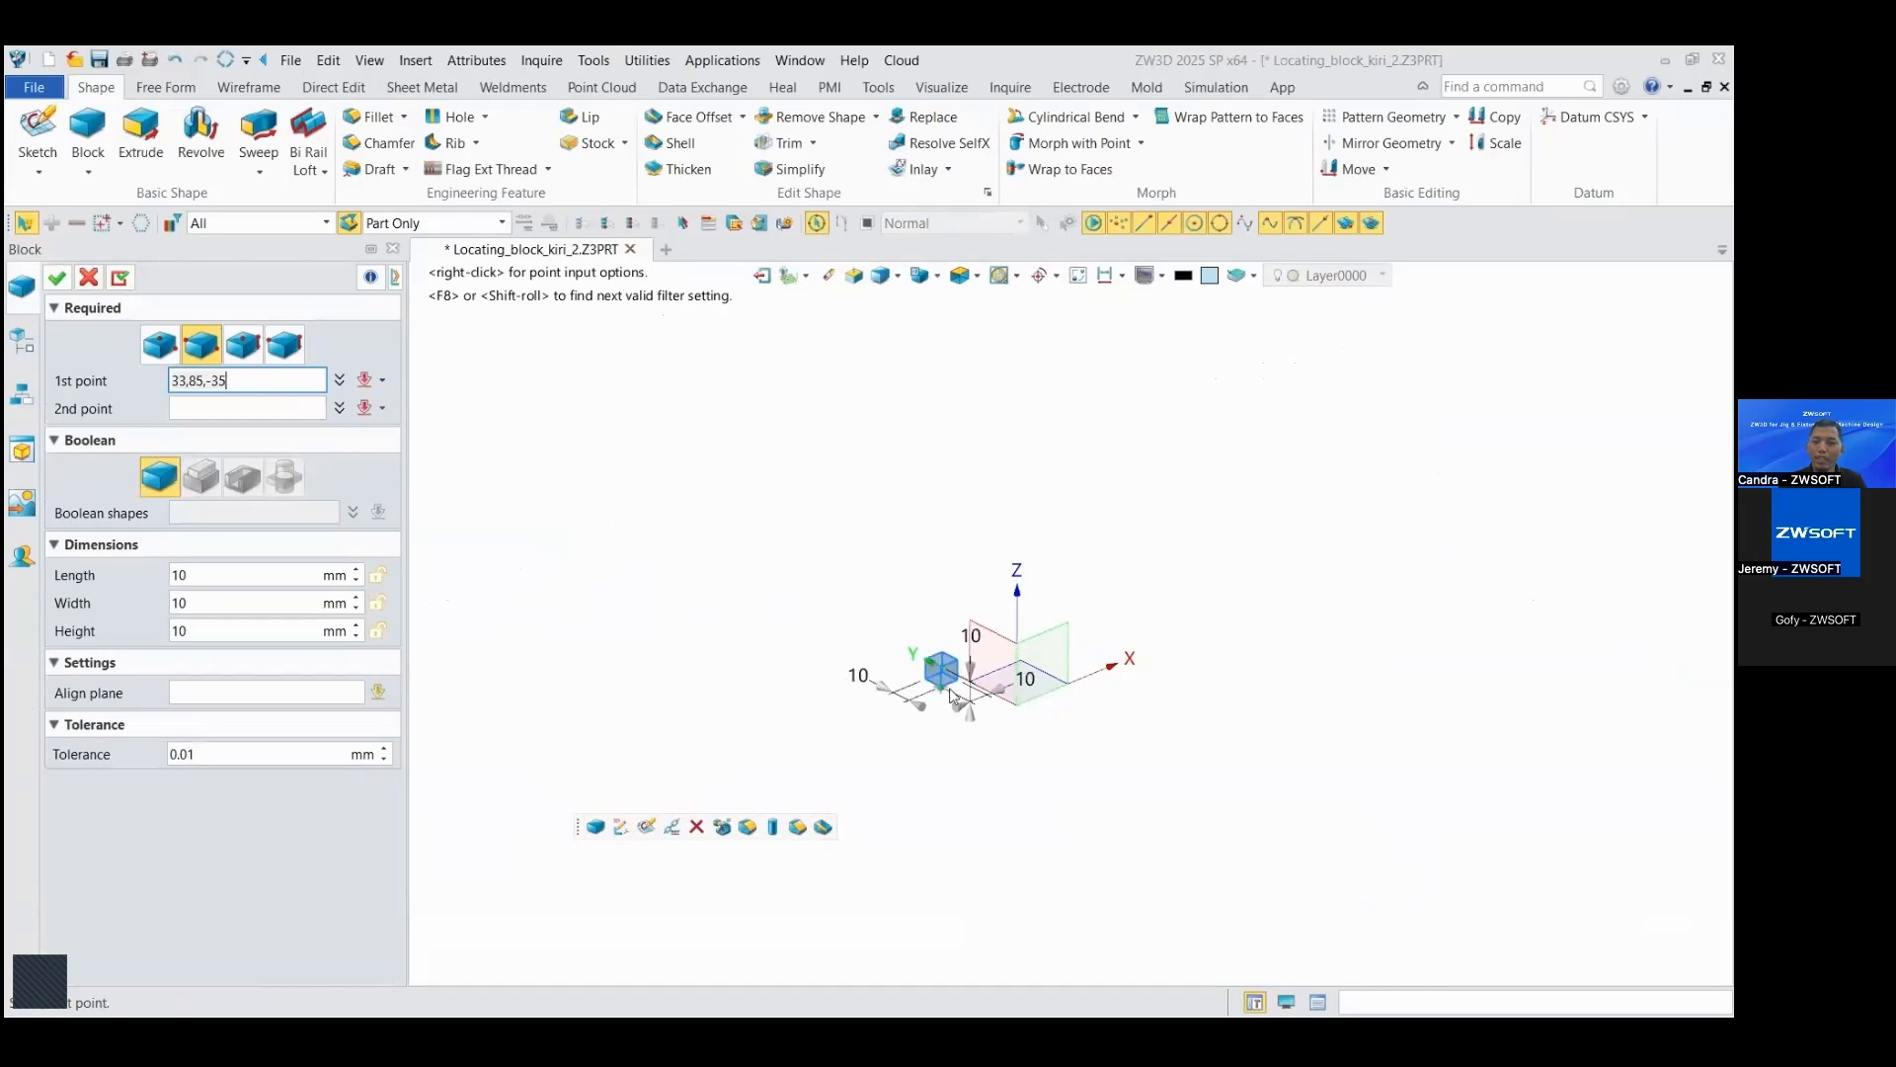
click(1032, 708)
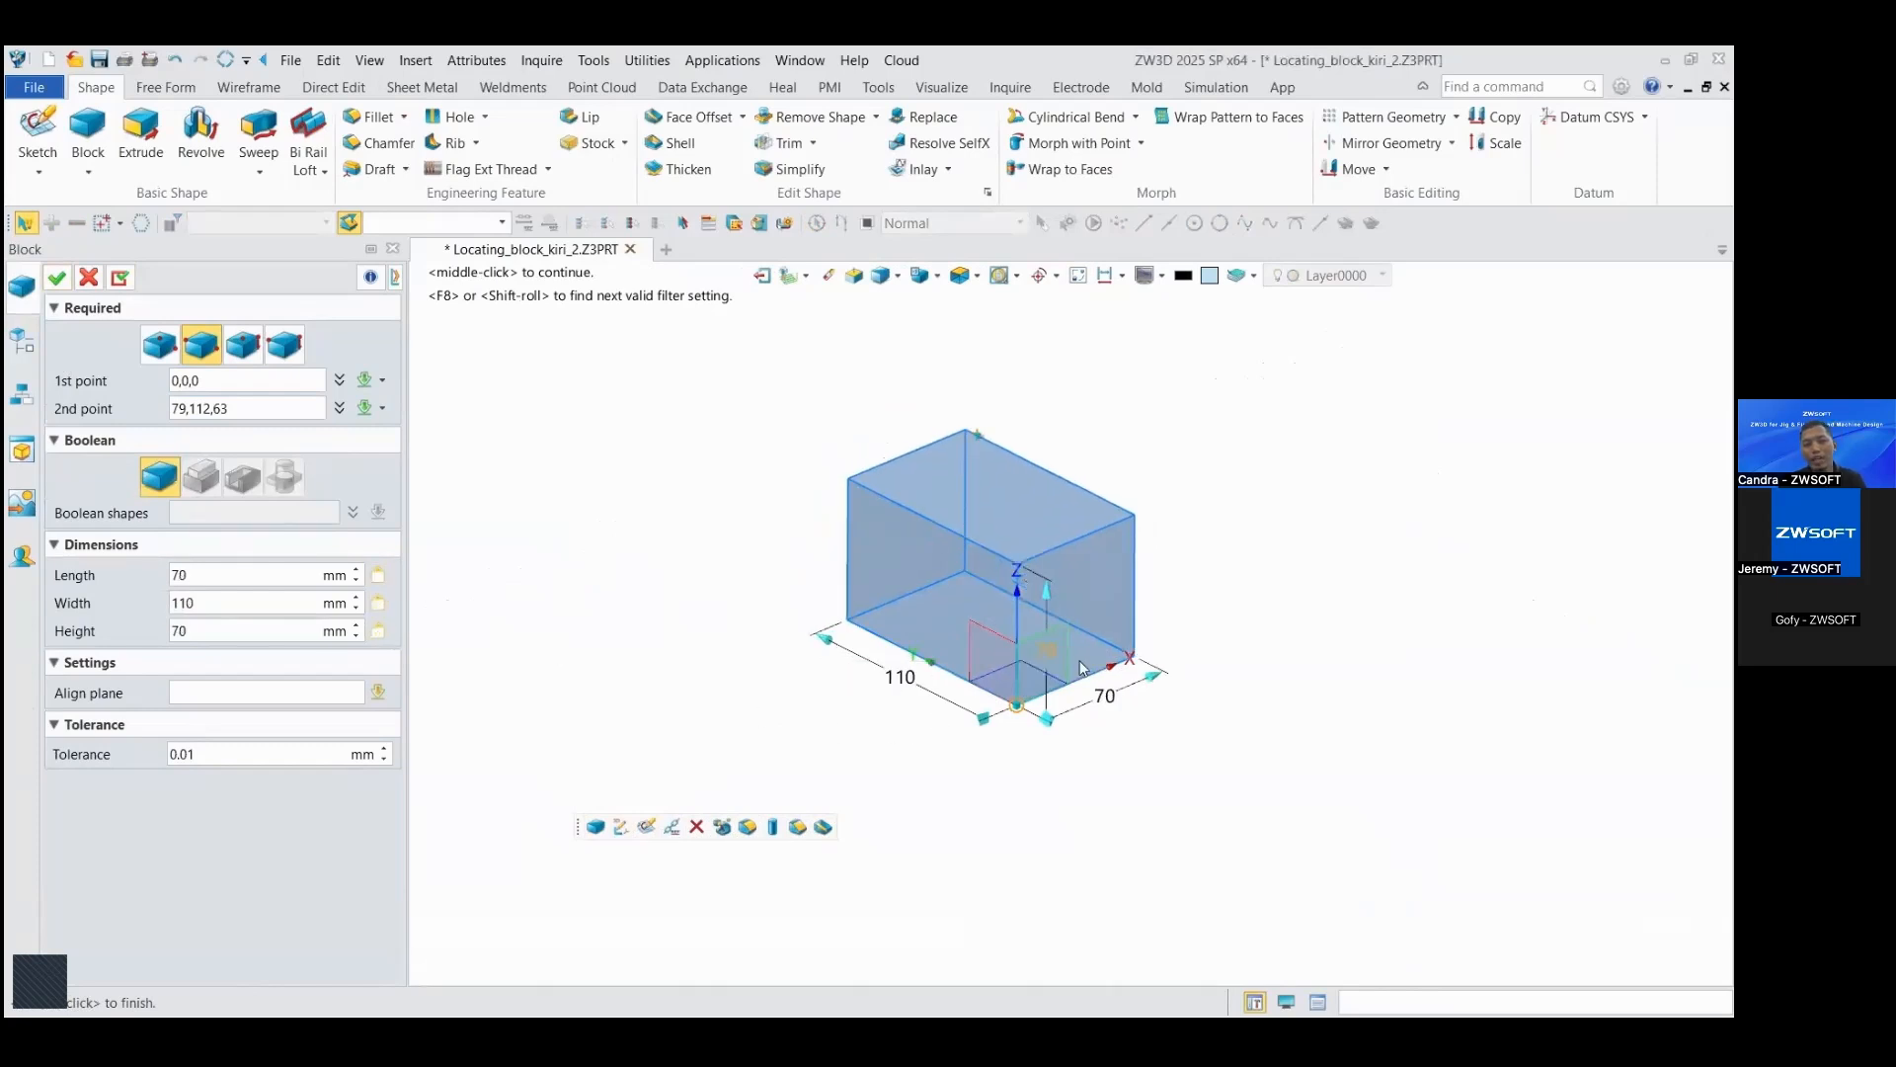
click(59, 279)
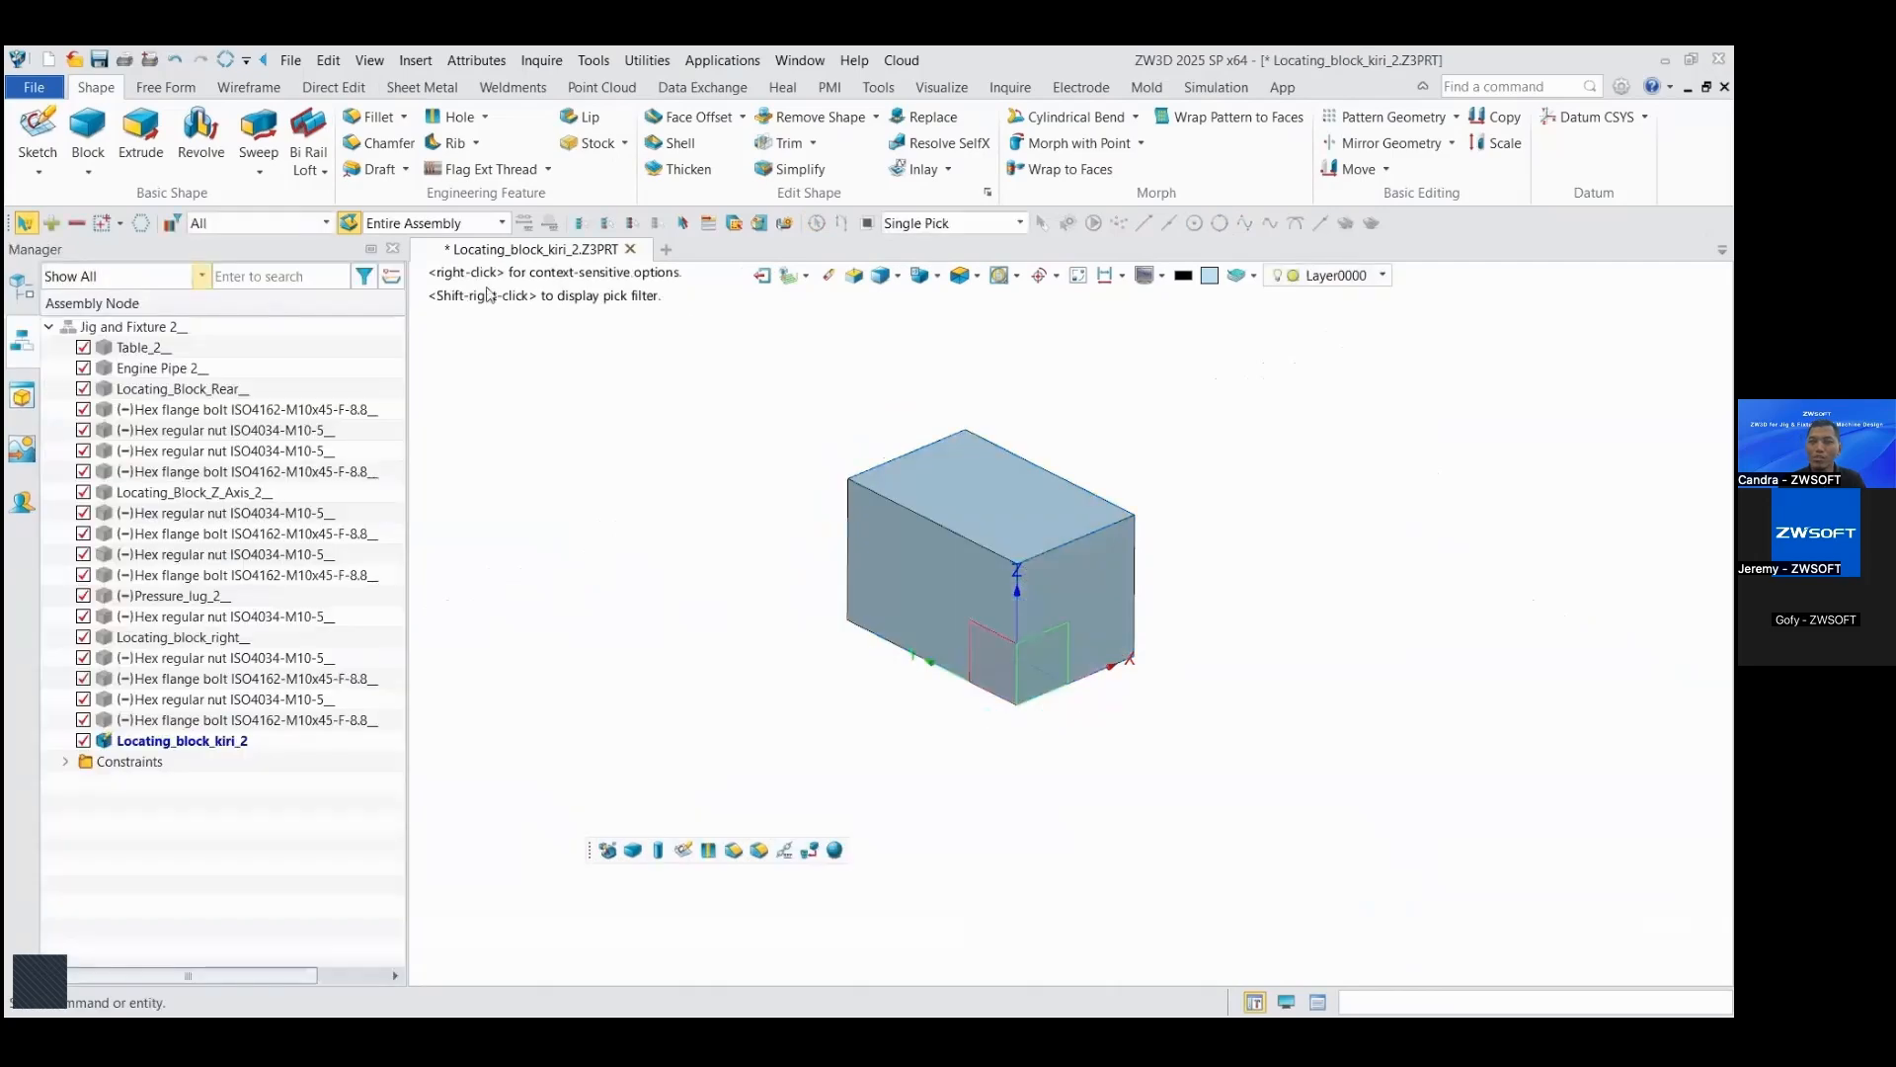
click(1078, 281)
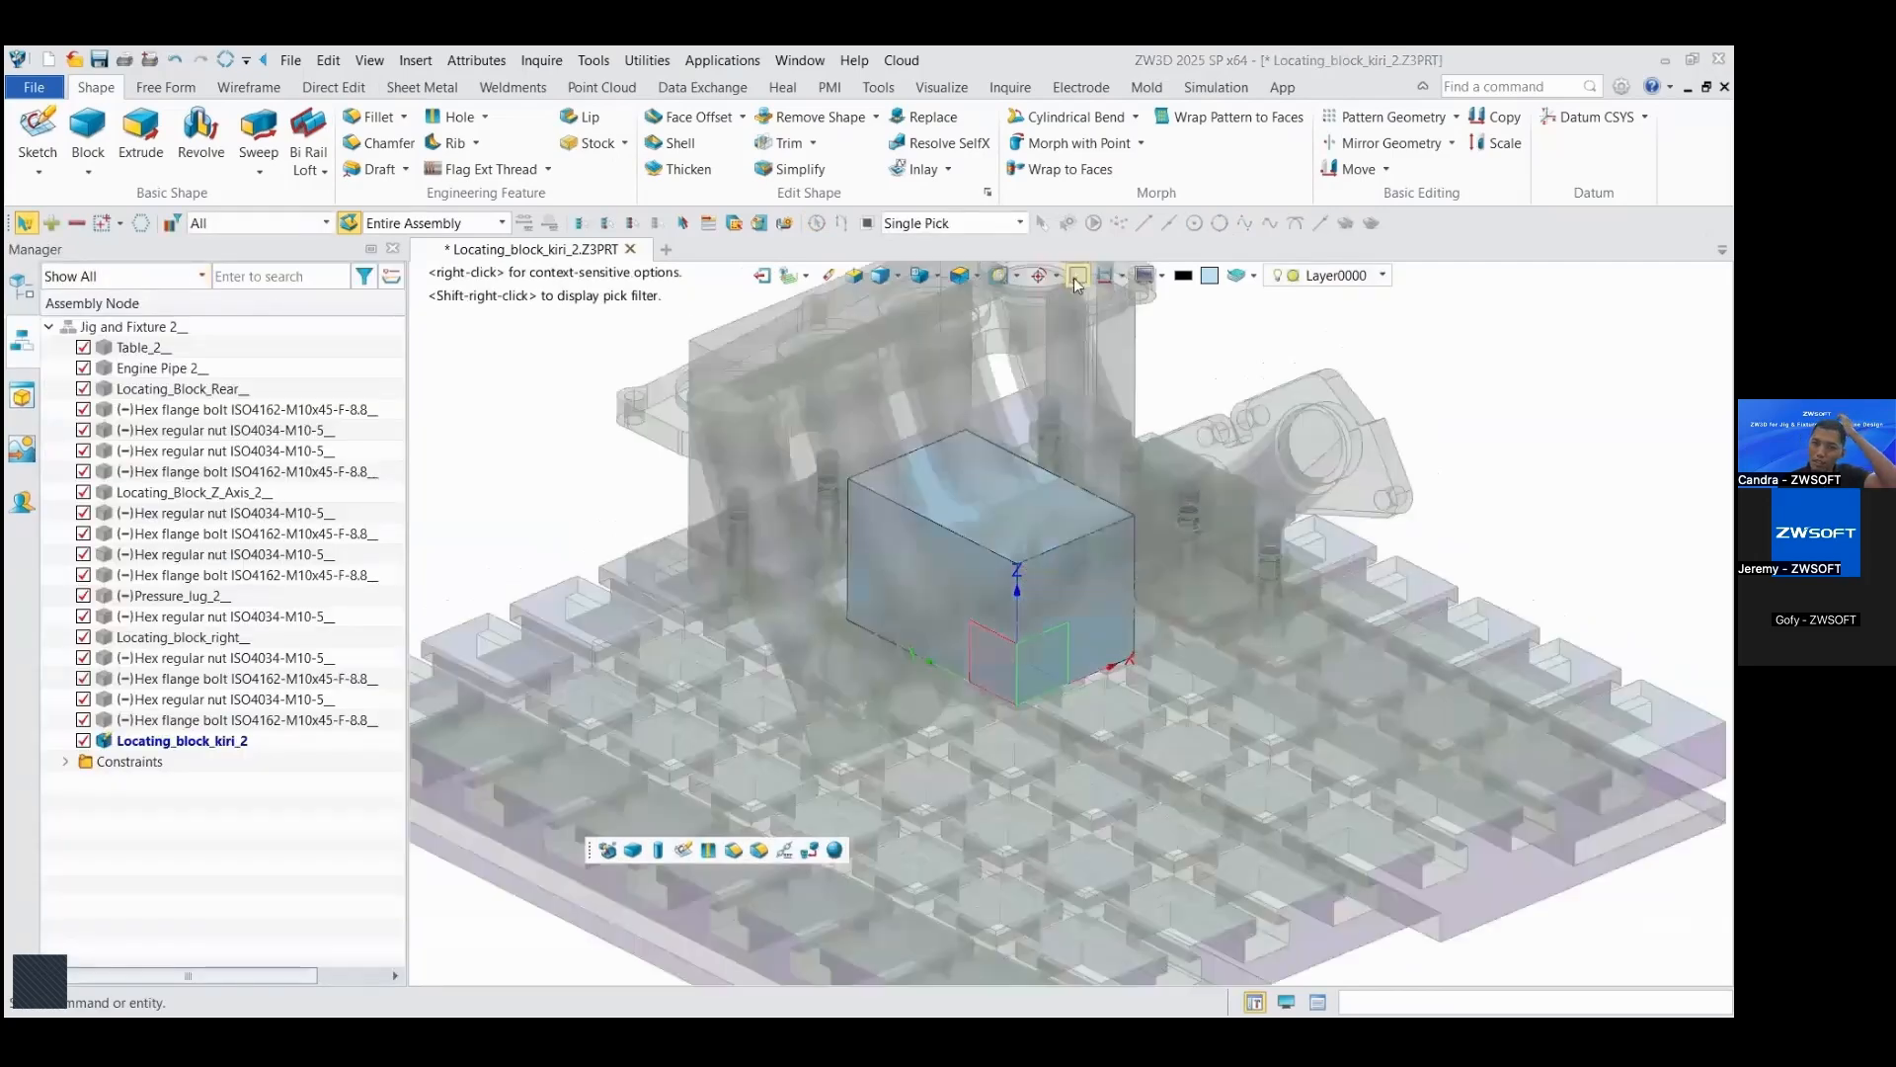
click(764, 277)
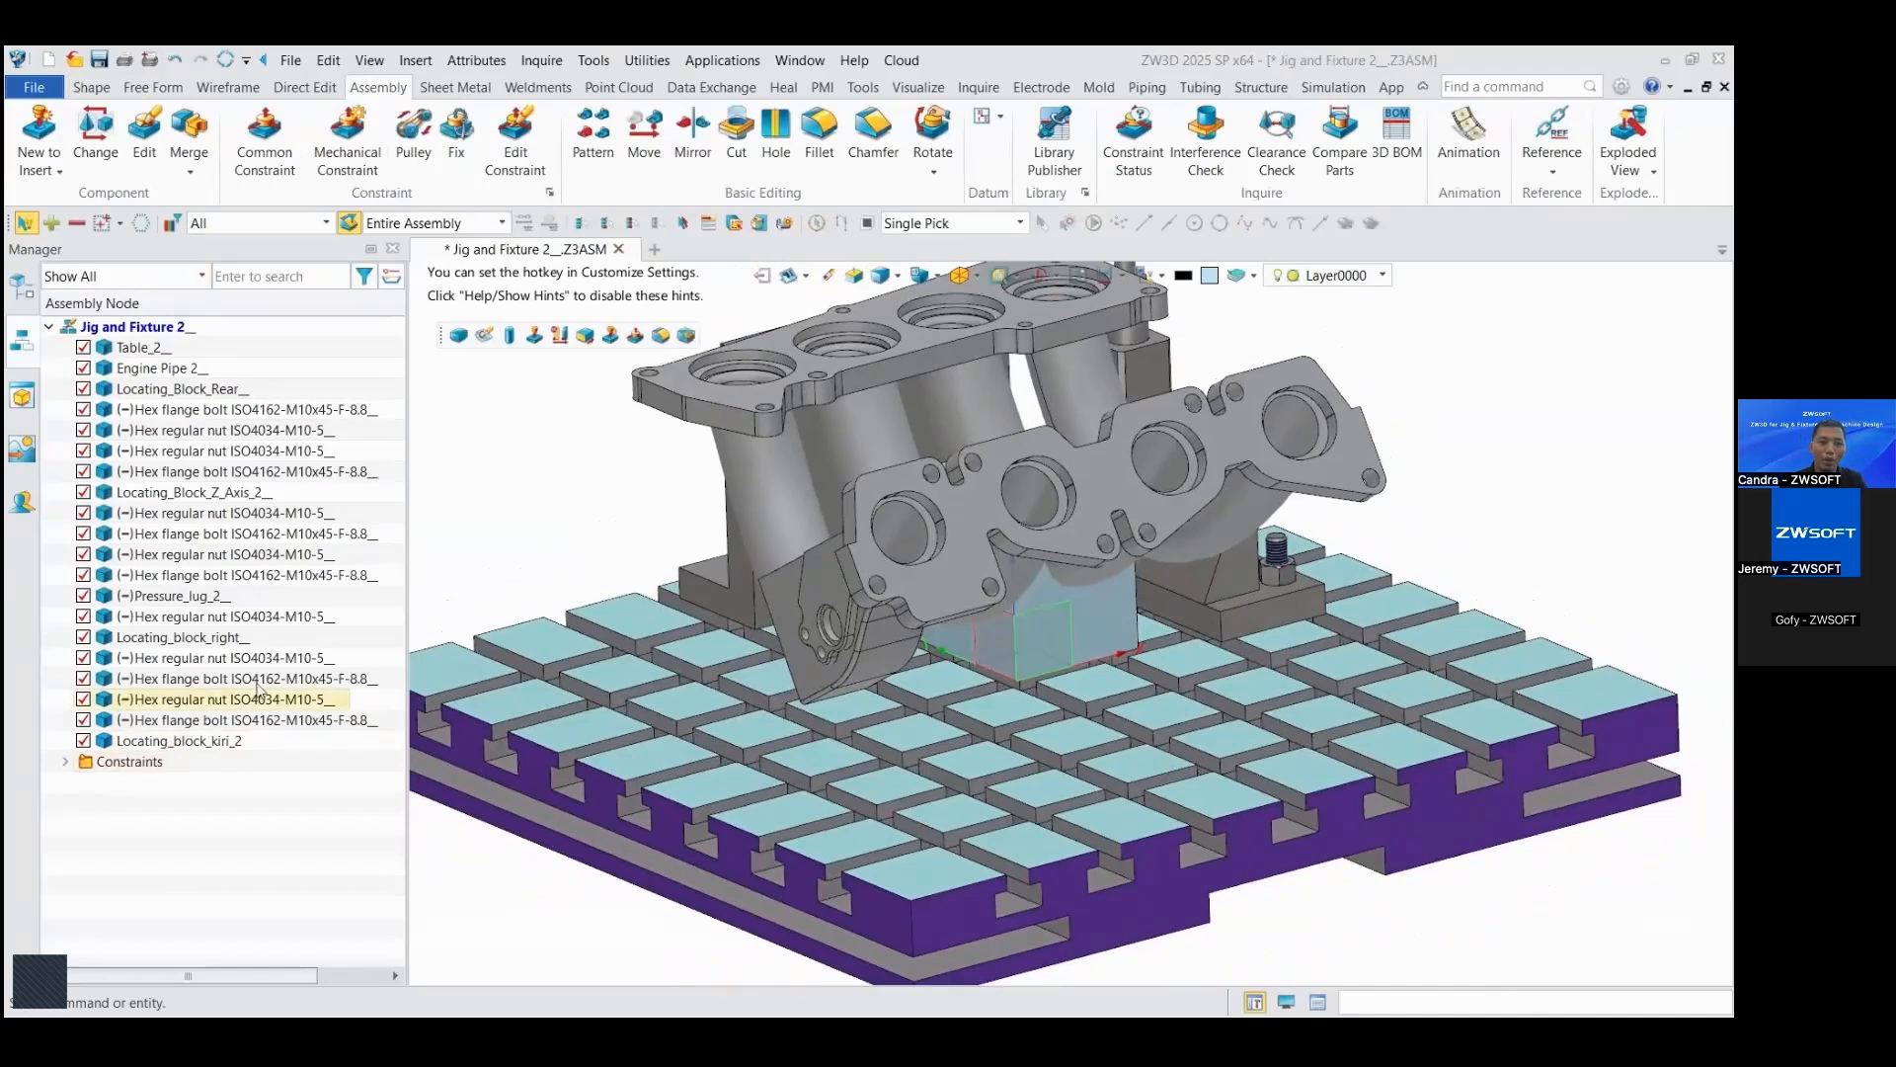
Step: Set the assembly tree to Combined Mode and delete the existing alignment of Locating_block_kiri_2
right_click(321, 366)
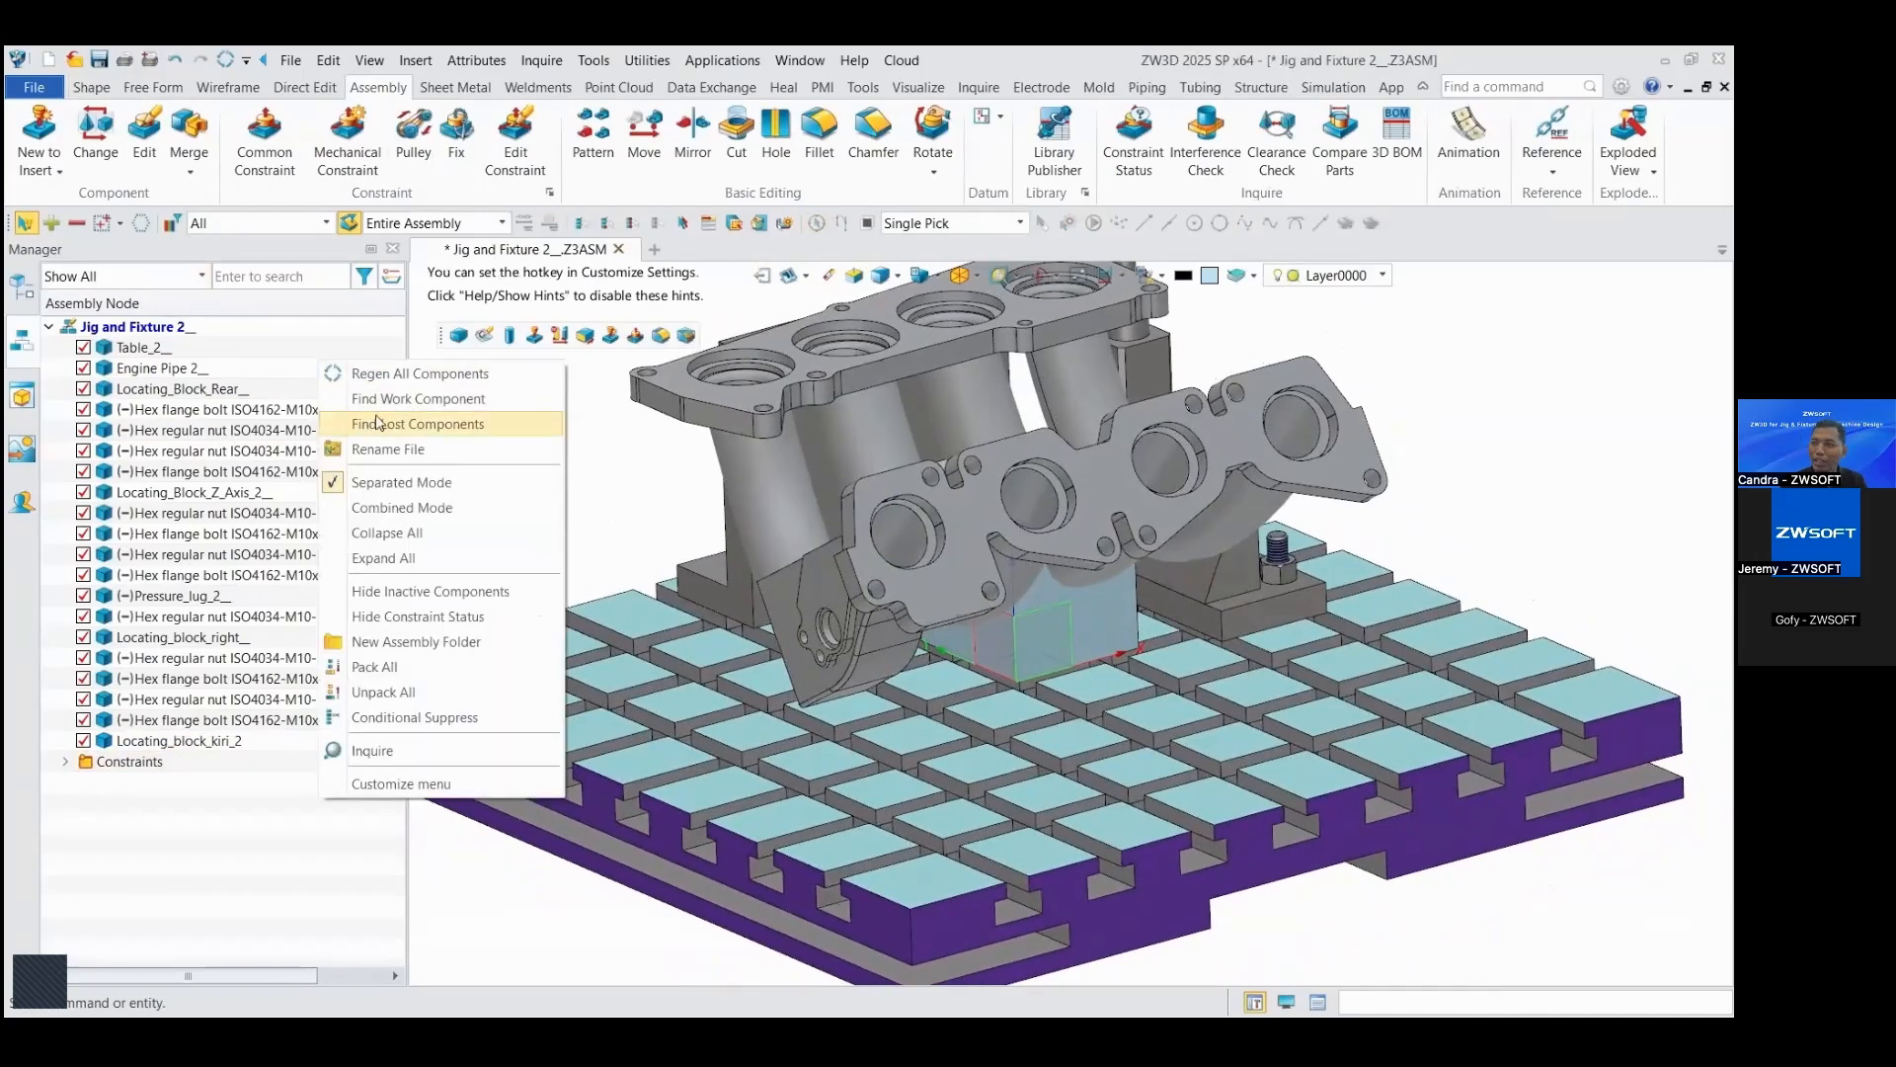
click(393, 509)
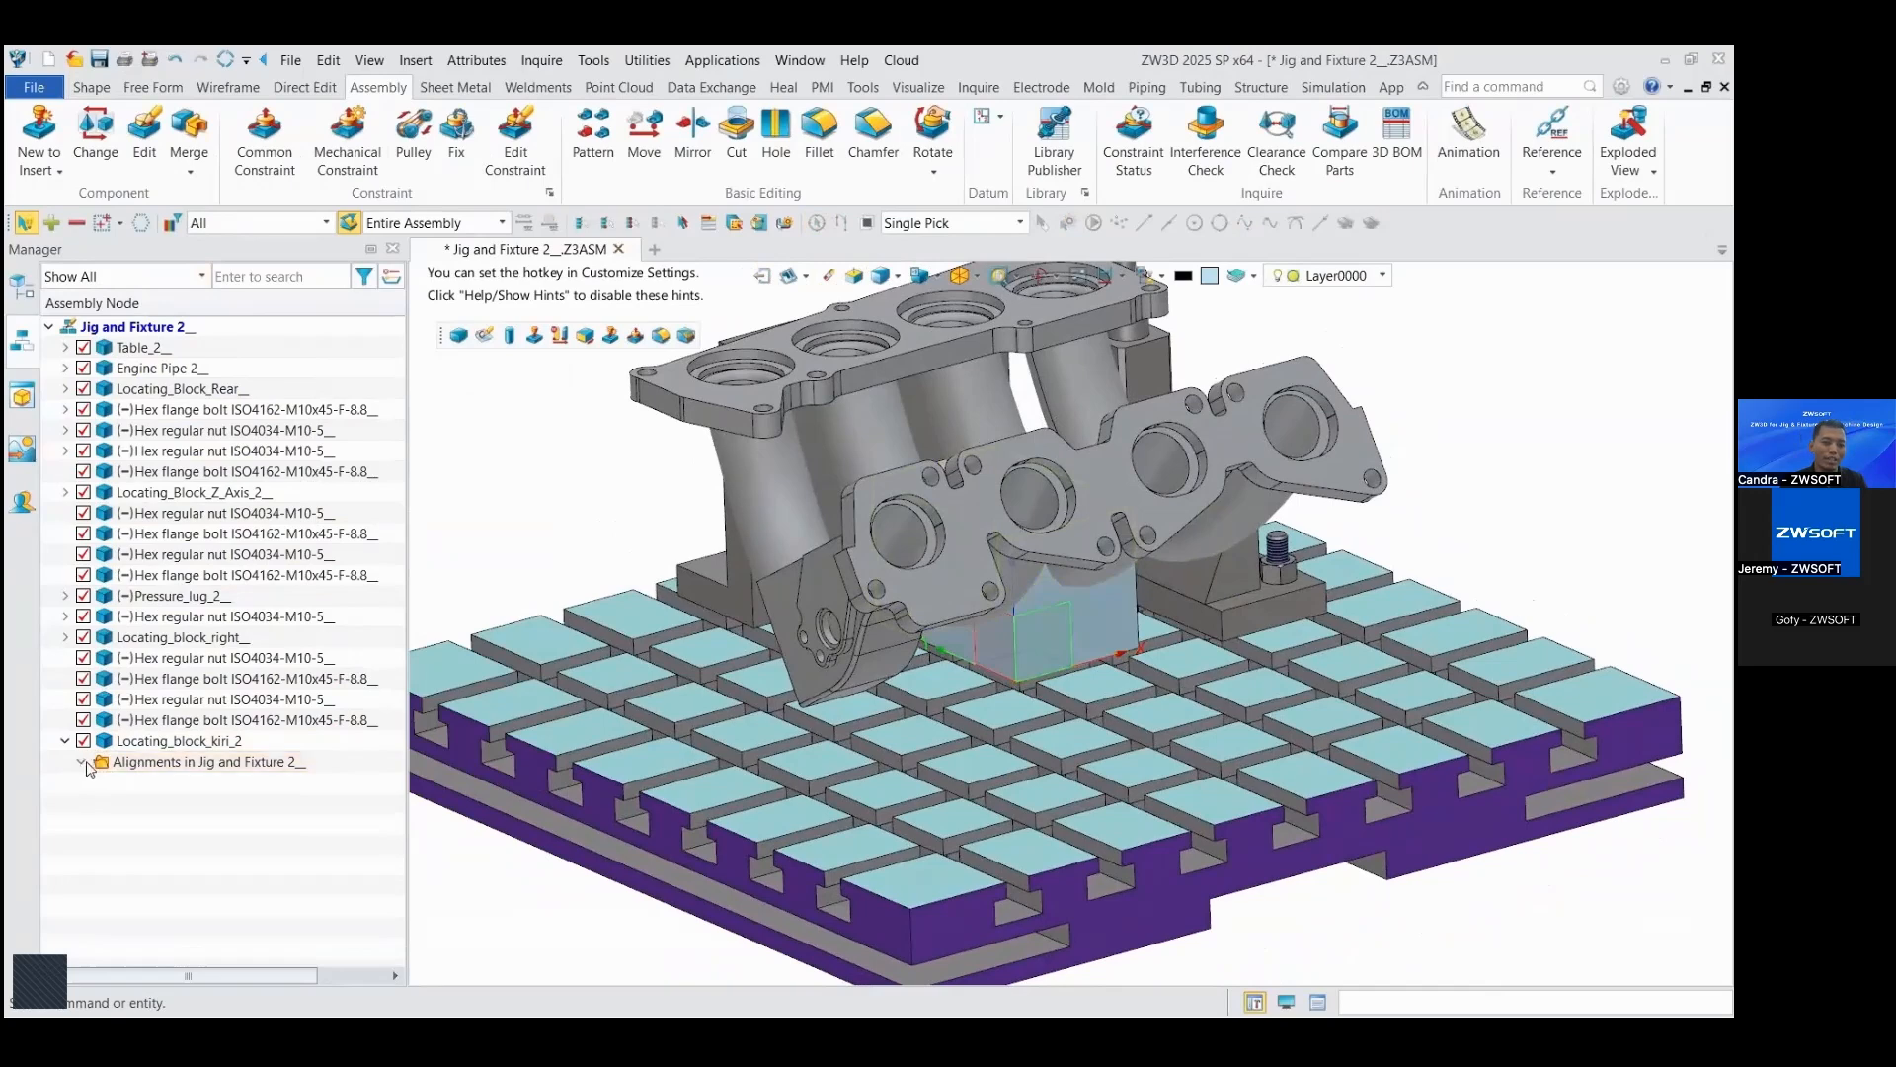
right_click(158, 782)
click(203, 699)
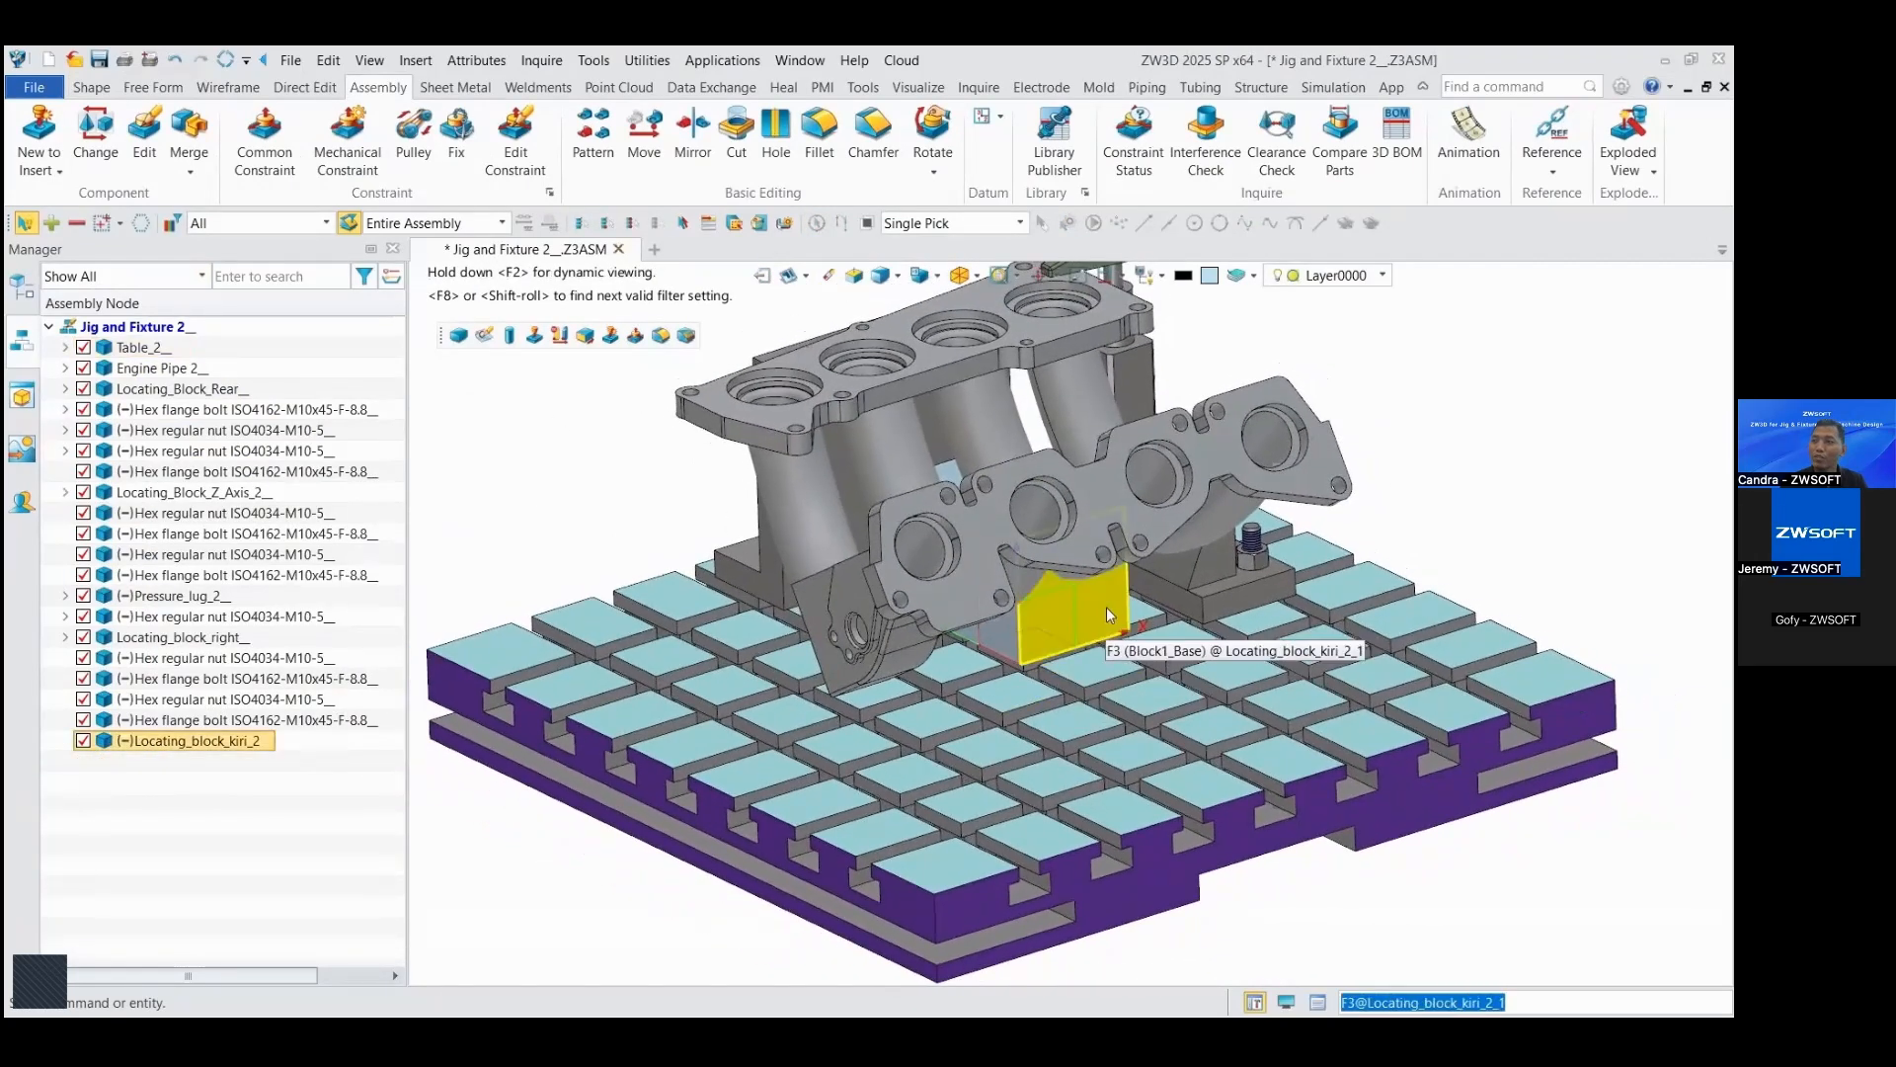
Step: Move the locating block out from under the engine pipe to the open space beside the table
drag(1108, 610, 685, 560)
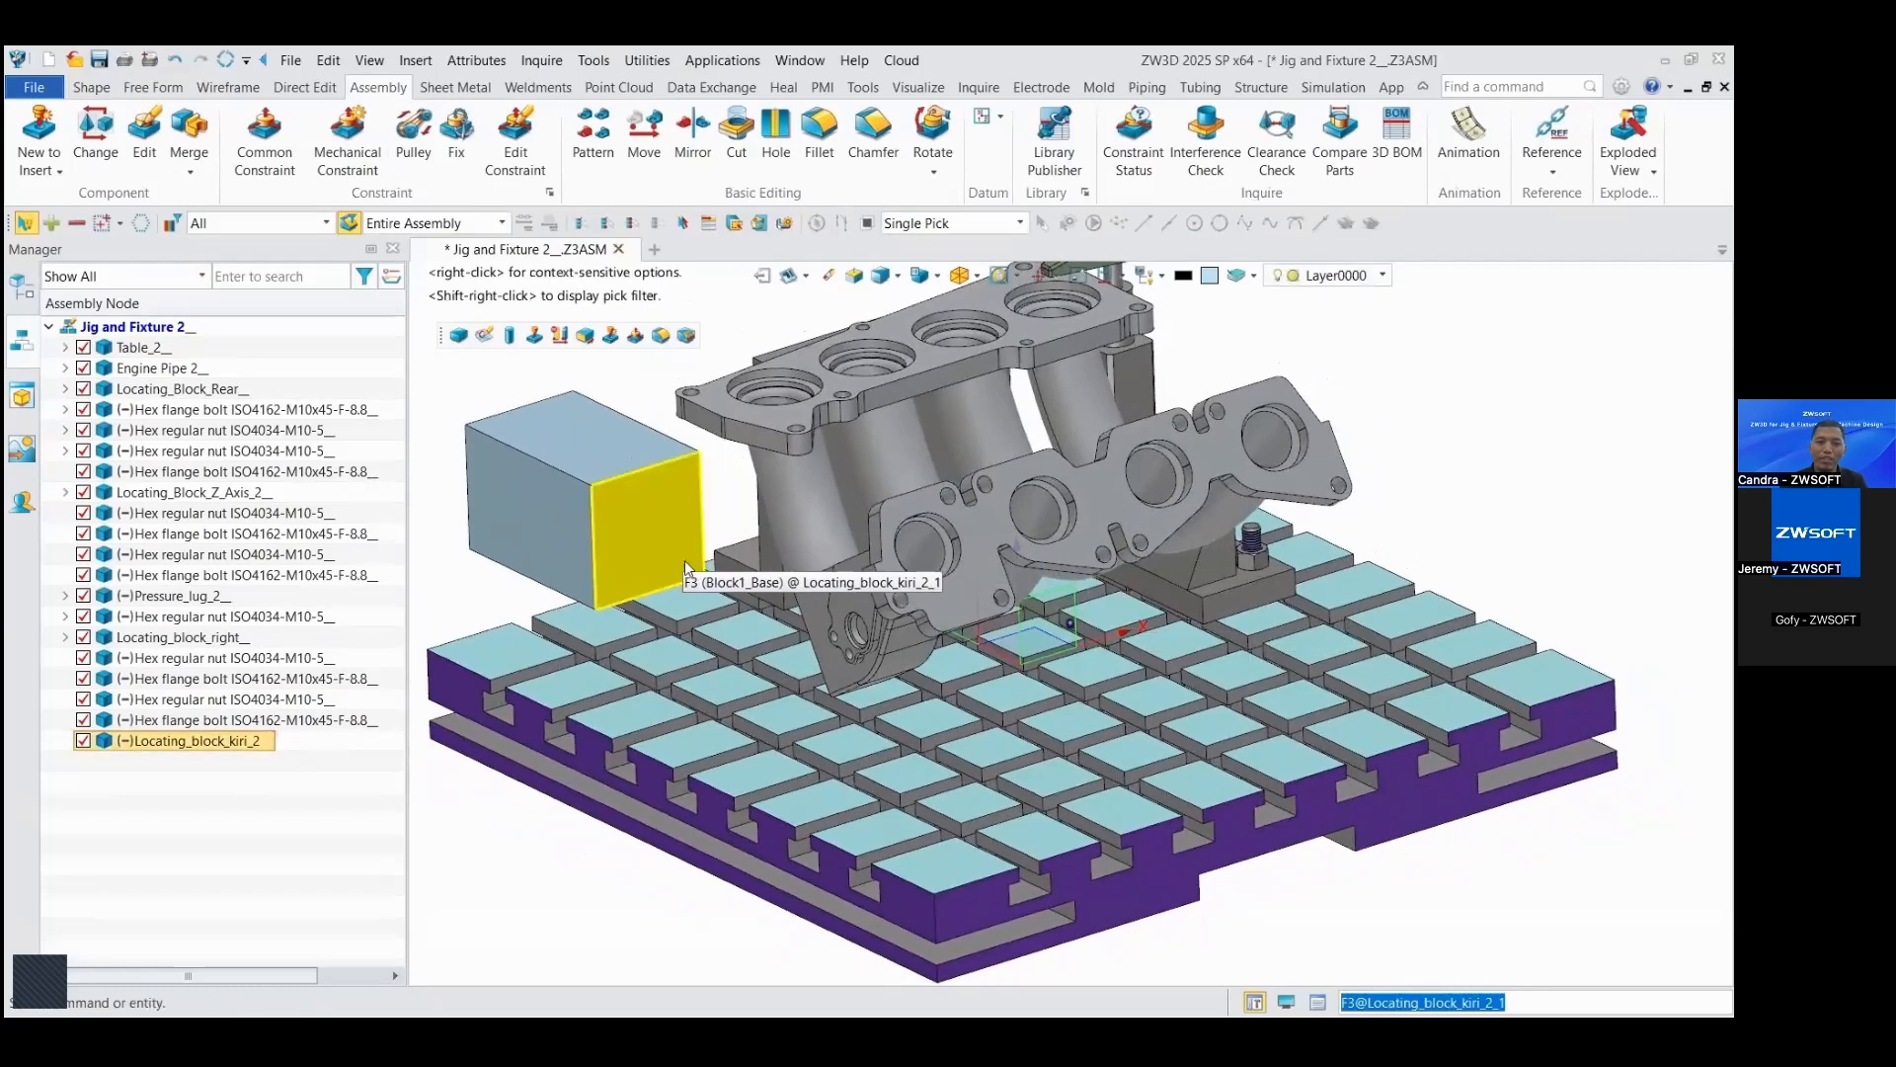
scroll(684, 560, down, 3)
right_drag(707, 575, 740, 602)
drag(741, 603, 810, 606)
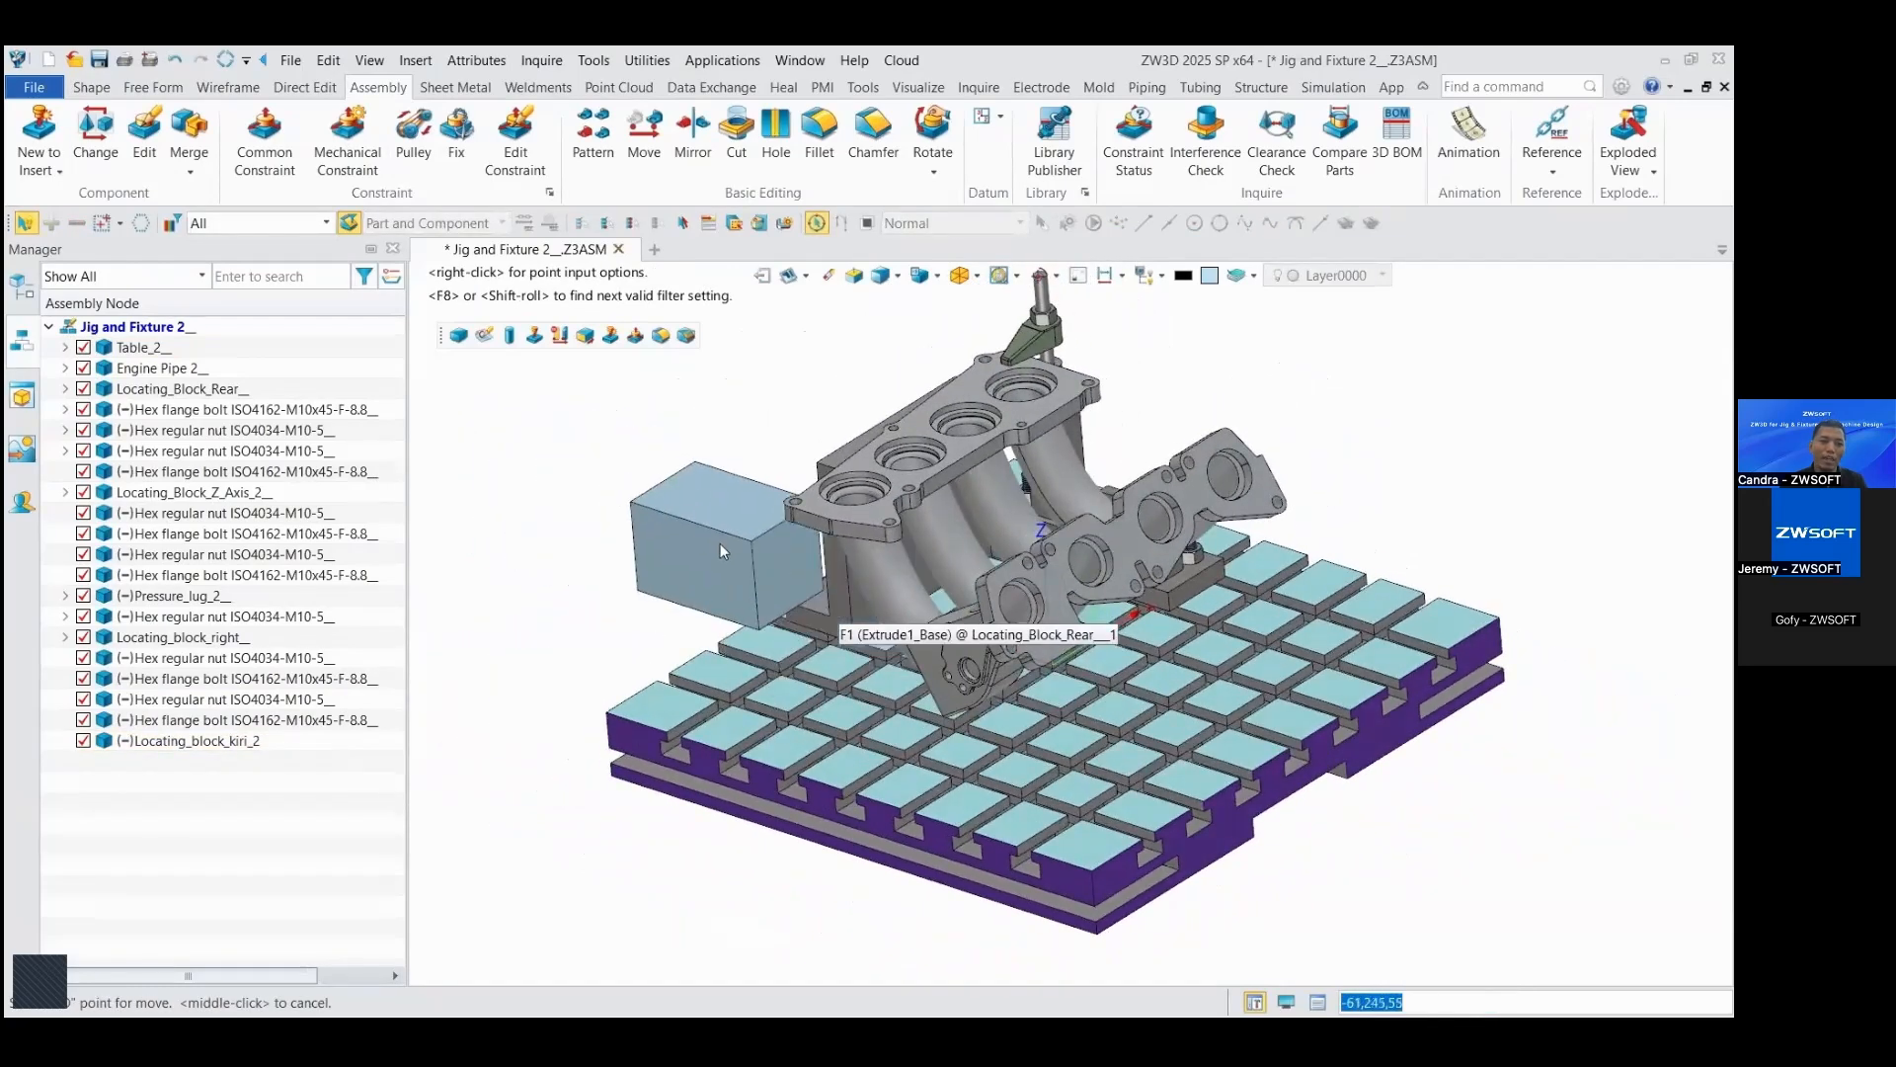
drag(720, 543, 658, 545)
Step: Constrain the block's bottom face coincident with the table's top face, facing opposite
mouse_move(680, 417)
right_down()
mouse_move(750, 447)
mouse_move(614, 341)
mouse_move(669, 408)
right_up()
scroll(669, 409, up, 2)
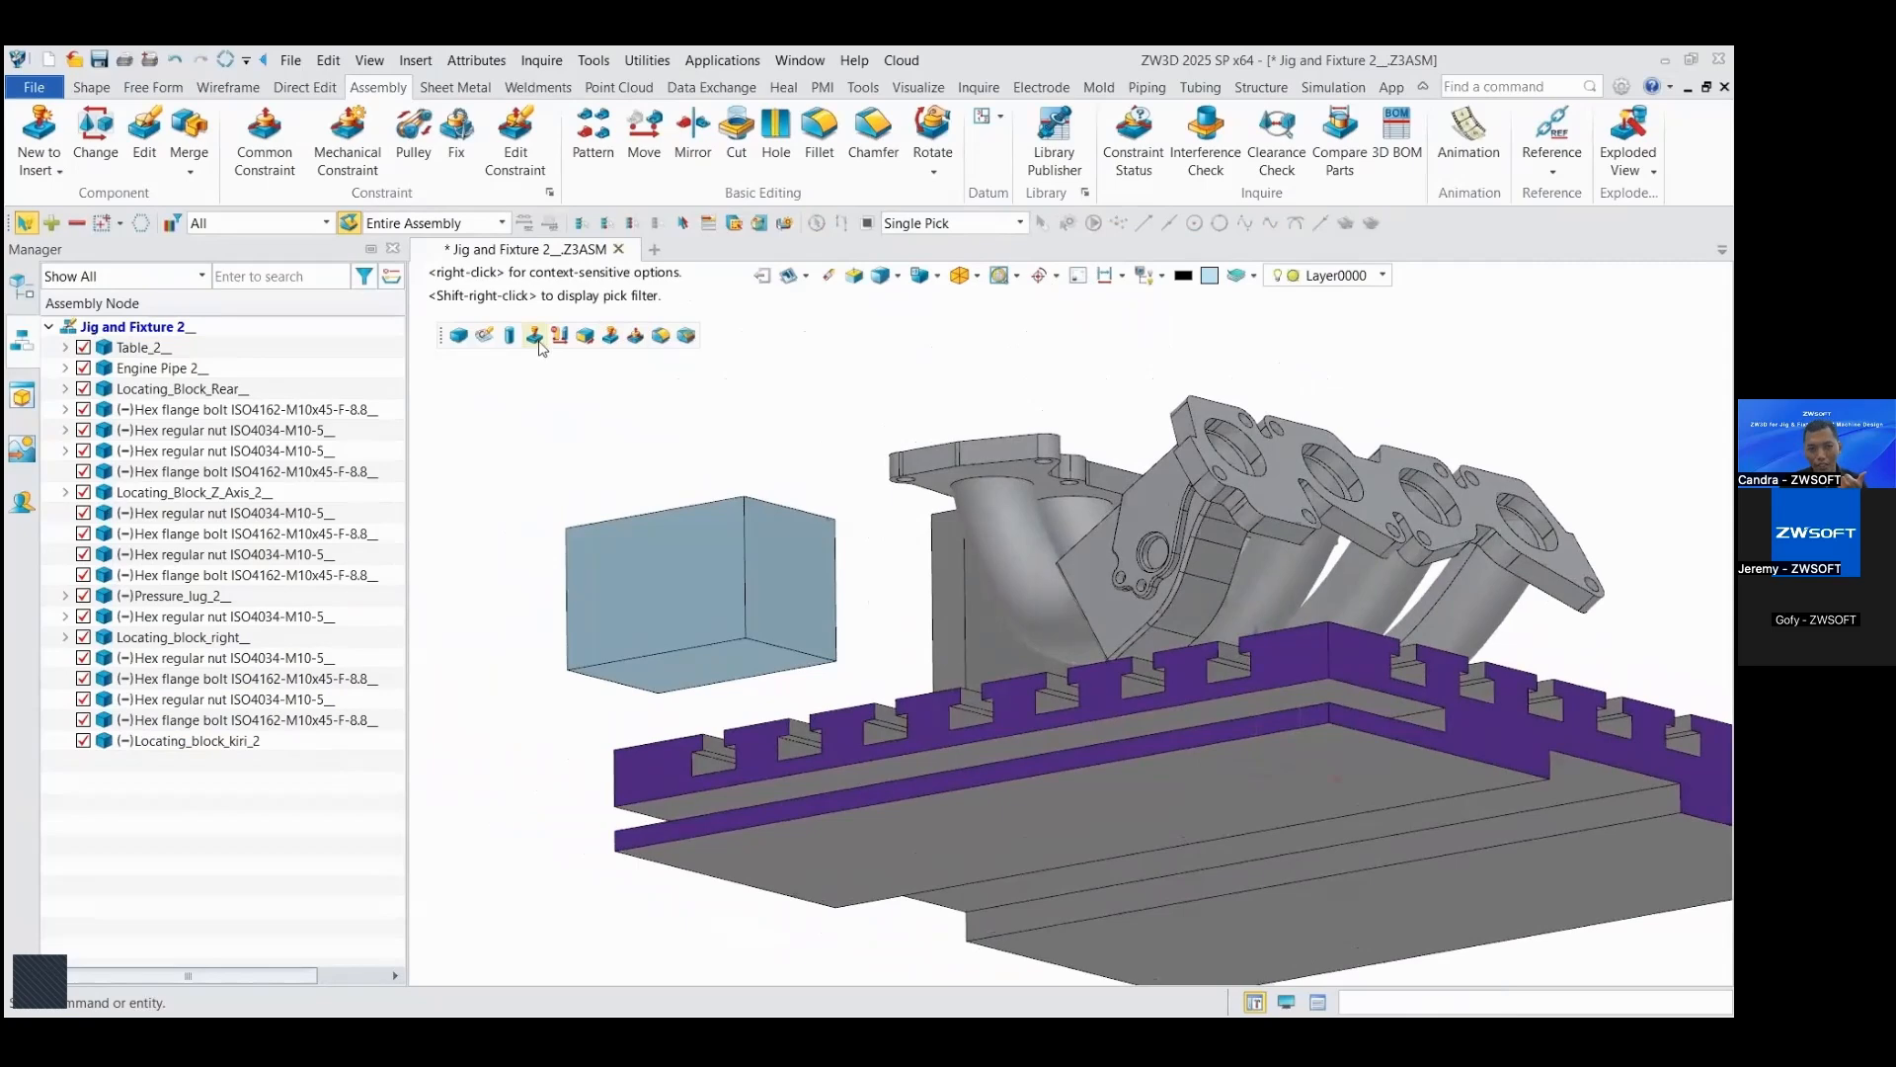
click(635, 338)
click(695, 671)
right_drag(697, 646, 741, 703)
click(749, 711)
scroll(955, 762, down, 1)
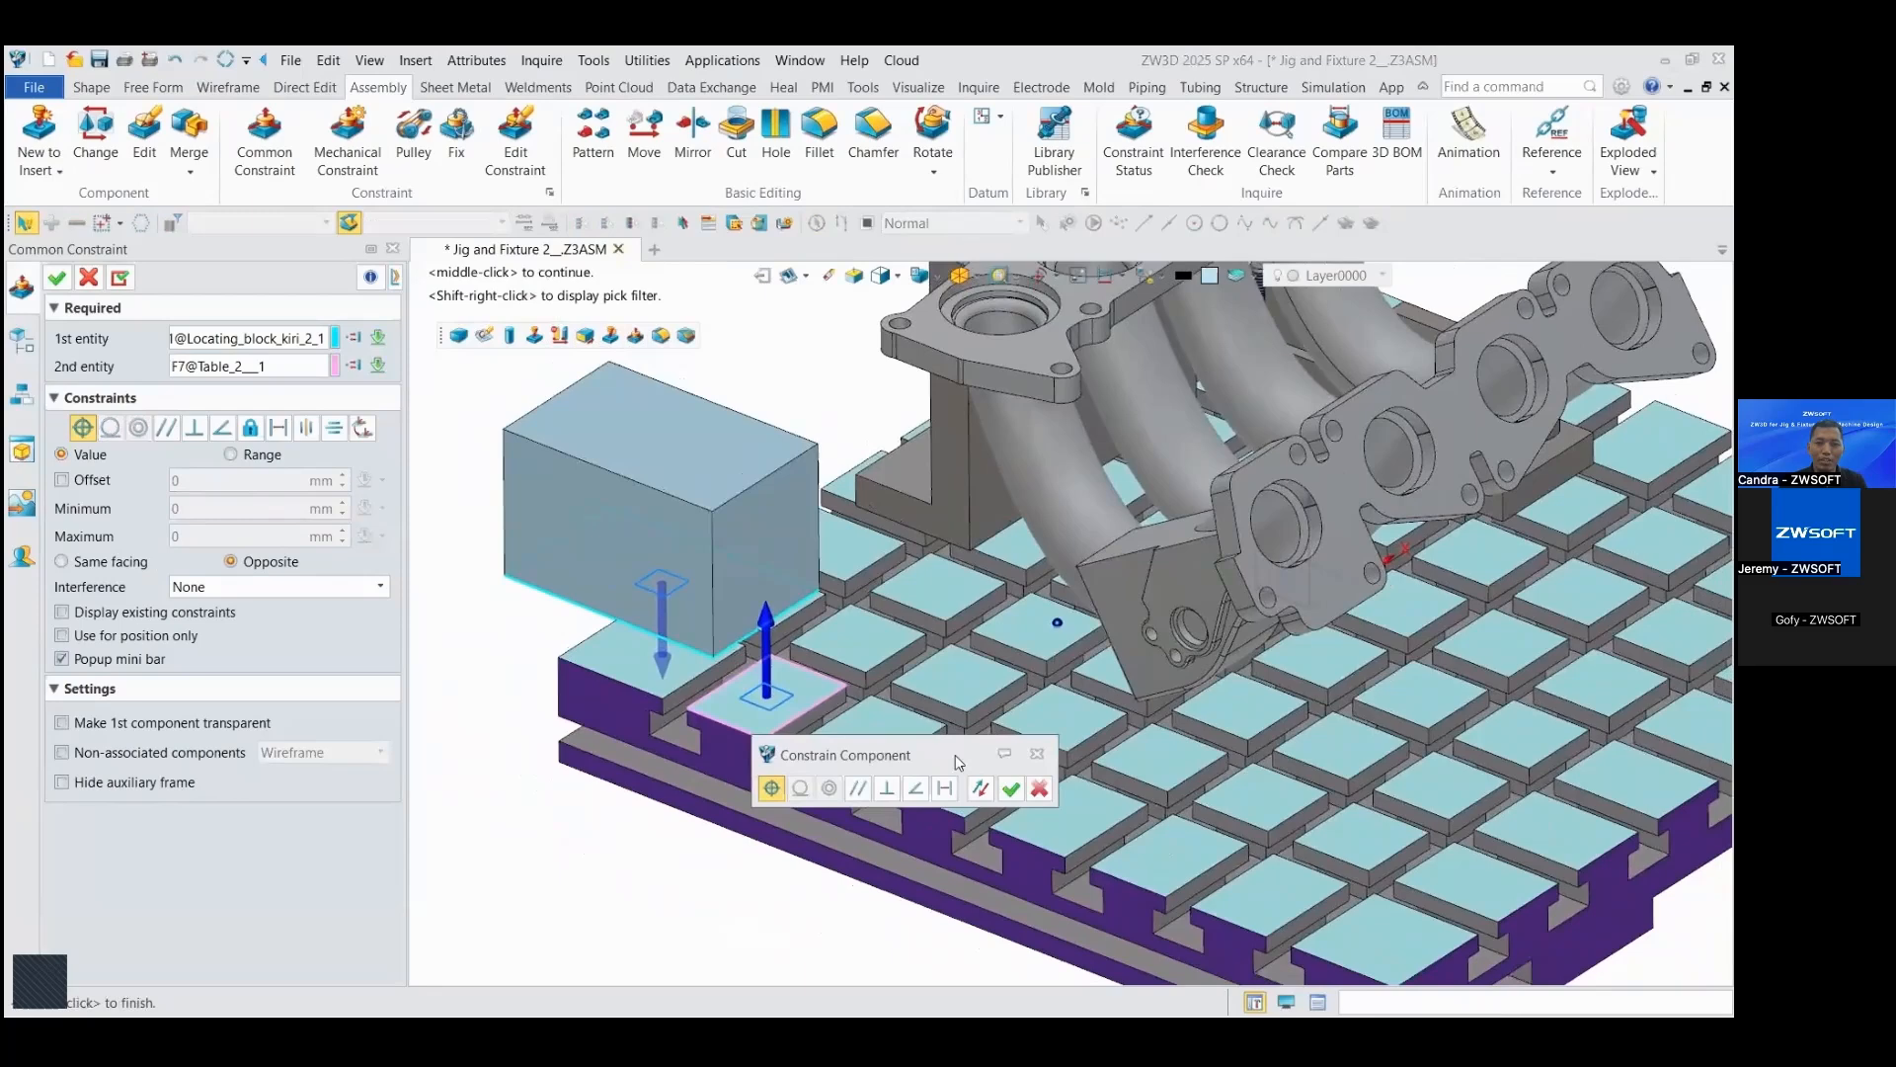
click(1010, 788)
right_drag(759, 604, 761, 627)
scroll(756, 626, down, 2)
click(58, 277)
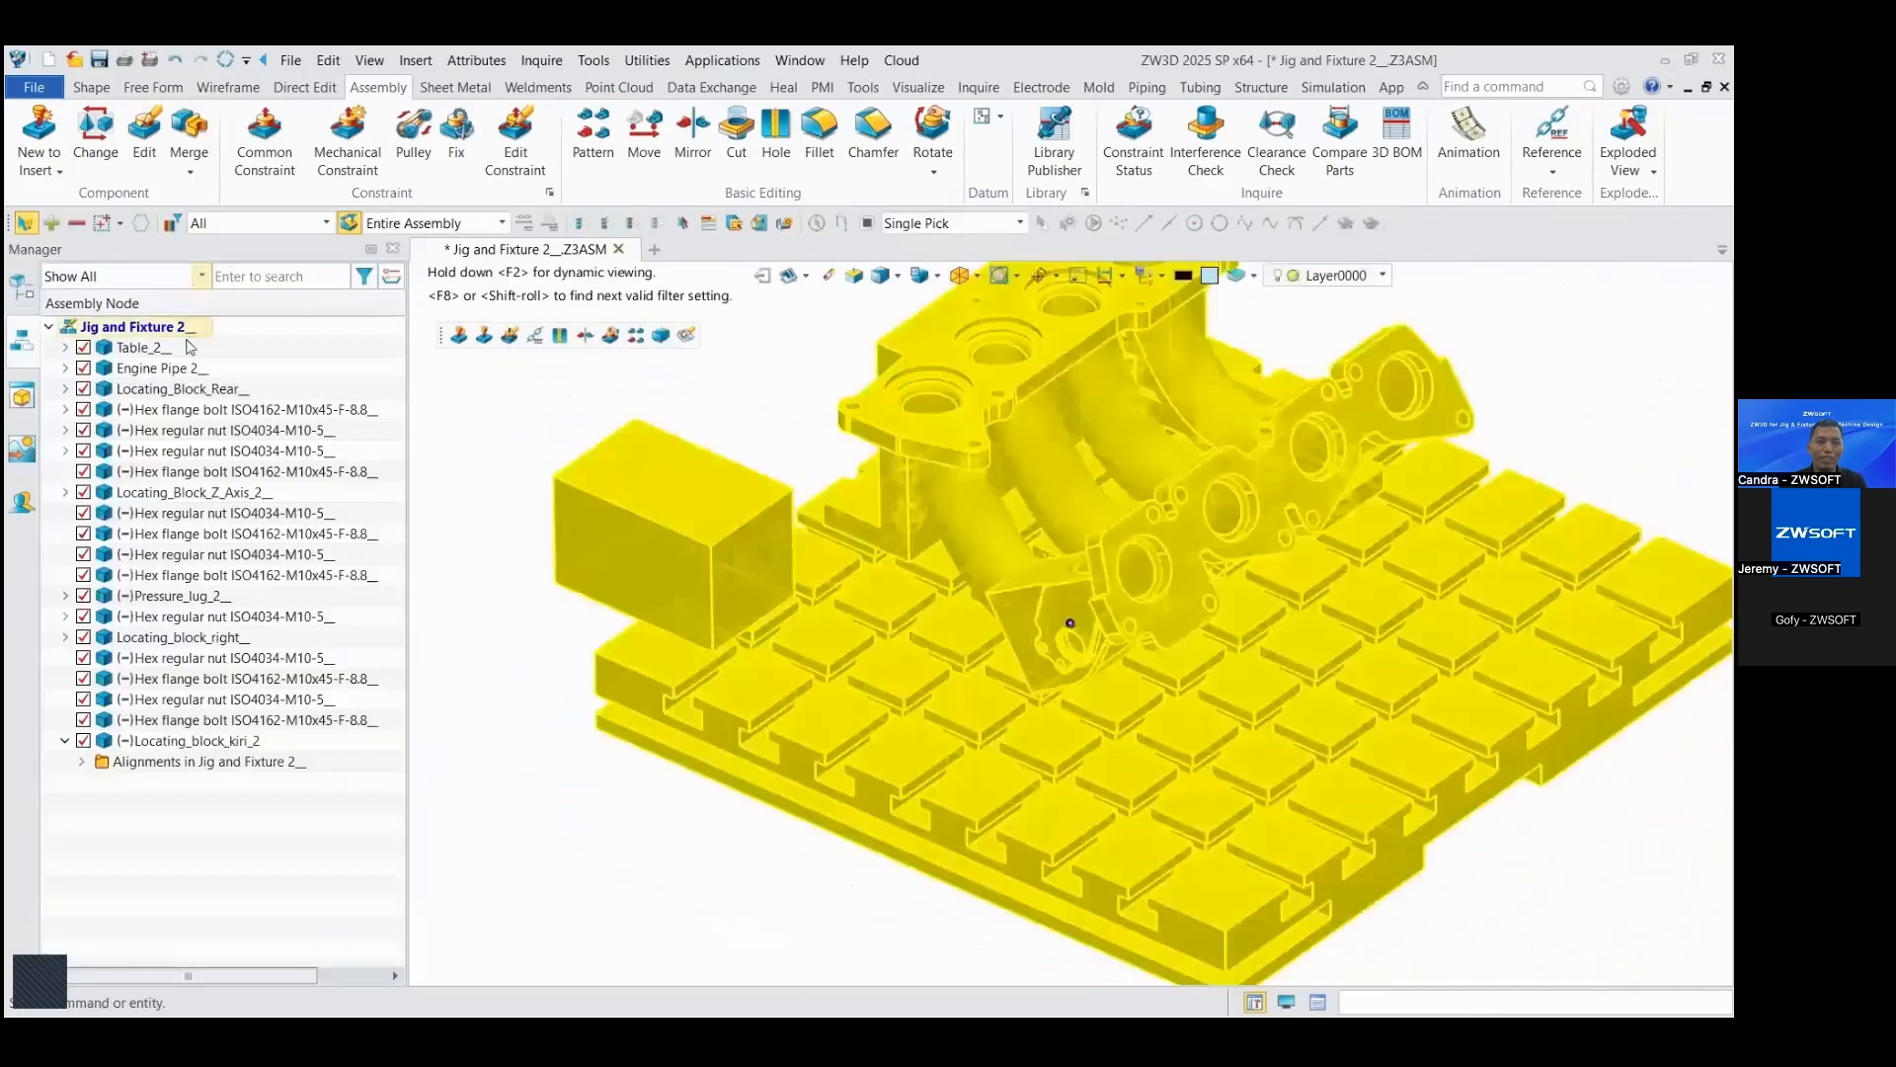
Step: Slide the block across the table to sit under the near end flange of the engine pipe
right_drag(615, 486, 620, 501)
drag(620, 496, 1018, 654)
scroll(1057, 696, up, 2)
mouse_move(1019, 651)
right_down()
mouse_move(601, 390)
mouse_move(1042, 654)
mouse_move(1006, 671)
right_up()
scroll(601, 389, down, 2)
Step: Edit the block part with the other components hidden, set its X-direction length to 55 mm, and return to the assembly
double_click(939, 621)
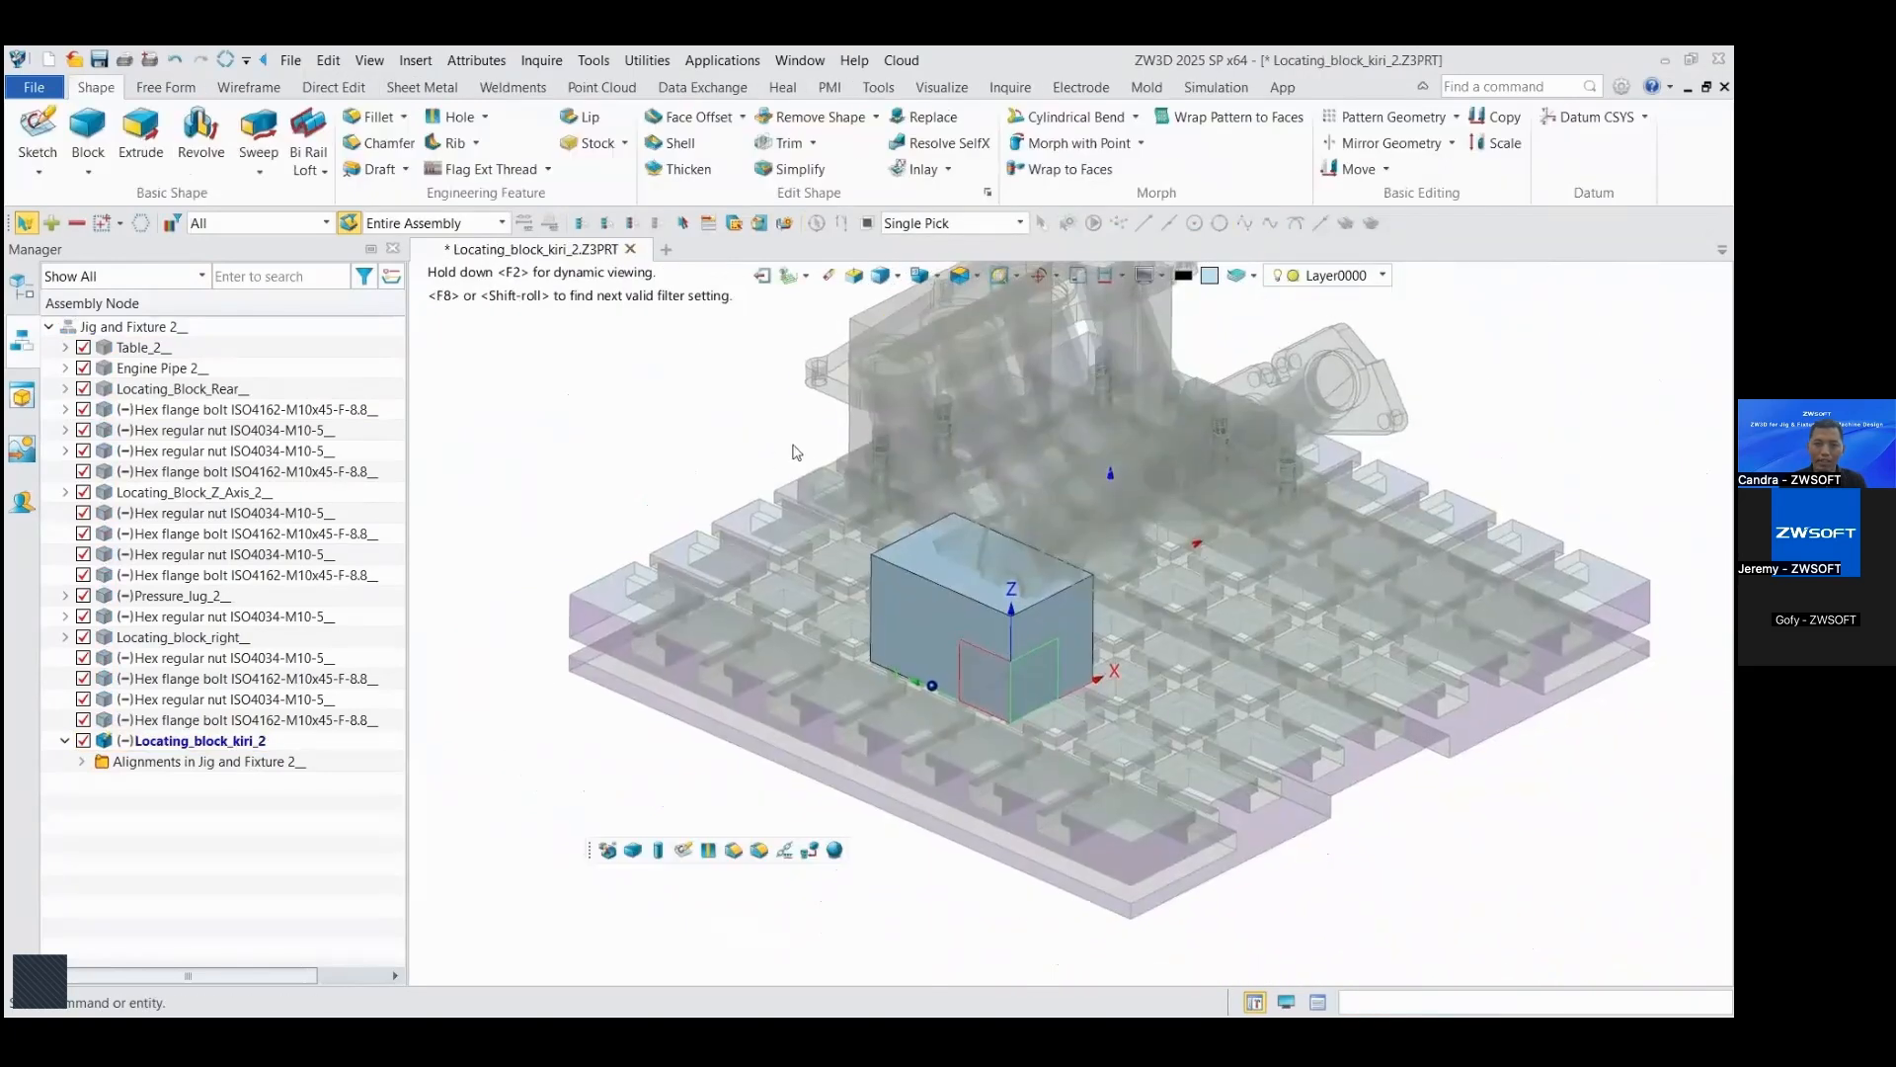
click(1079, 277)
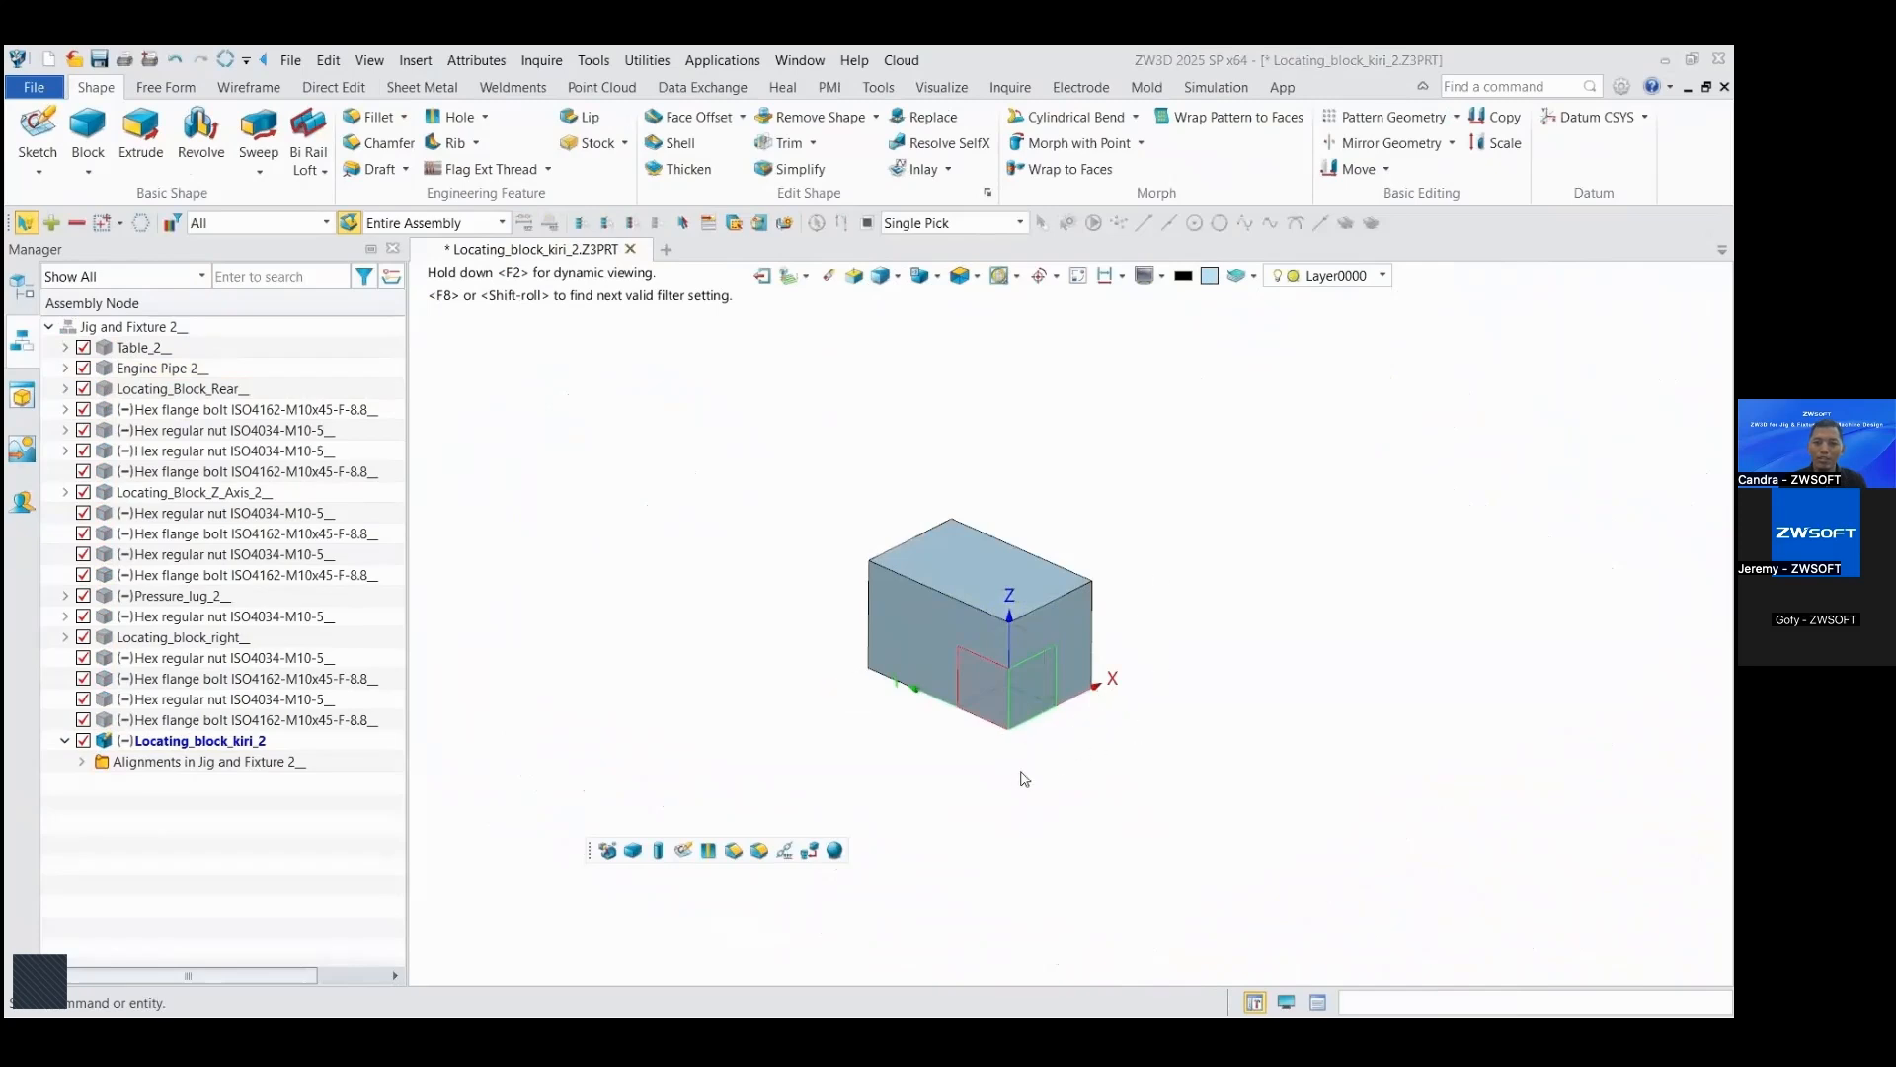
scroll(1027, 770, up, 5)
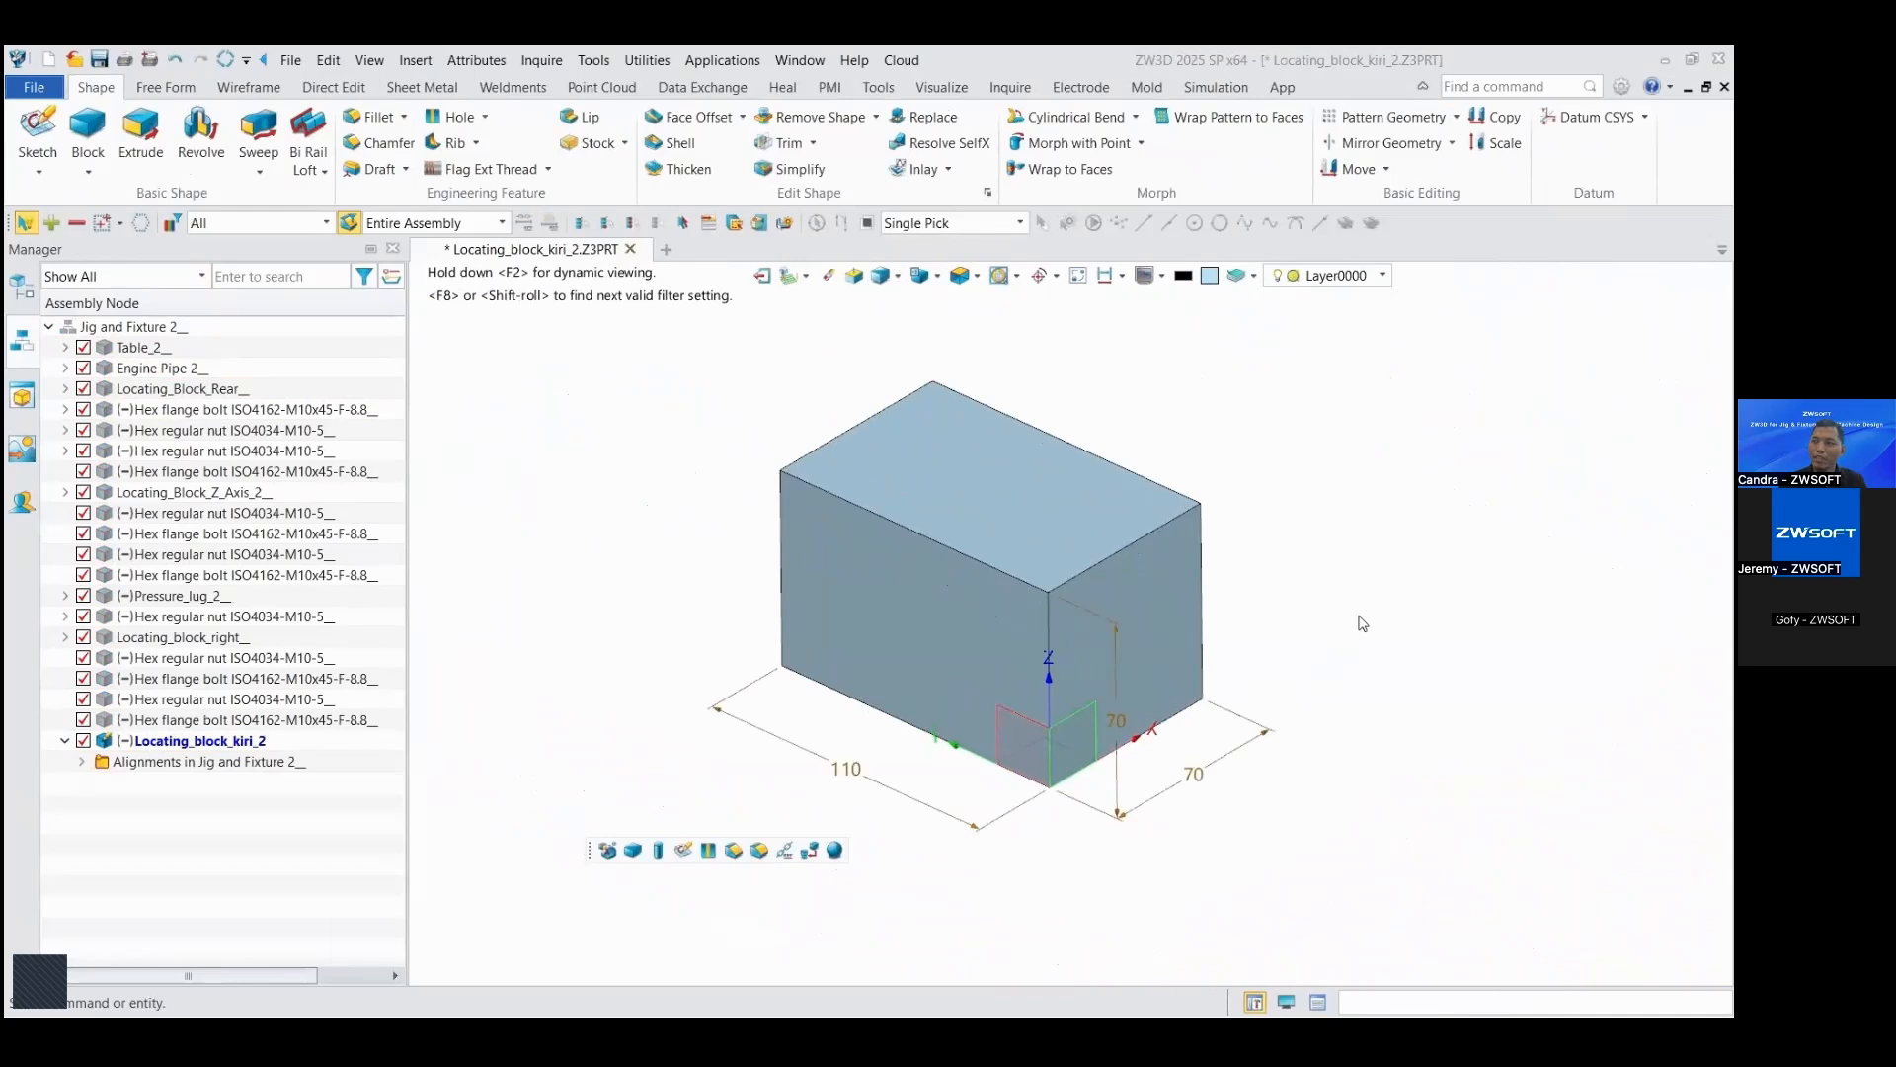
double_click(1195, 777)
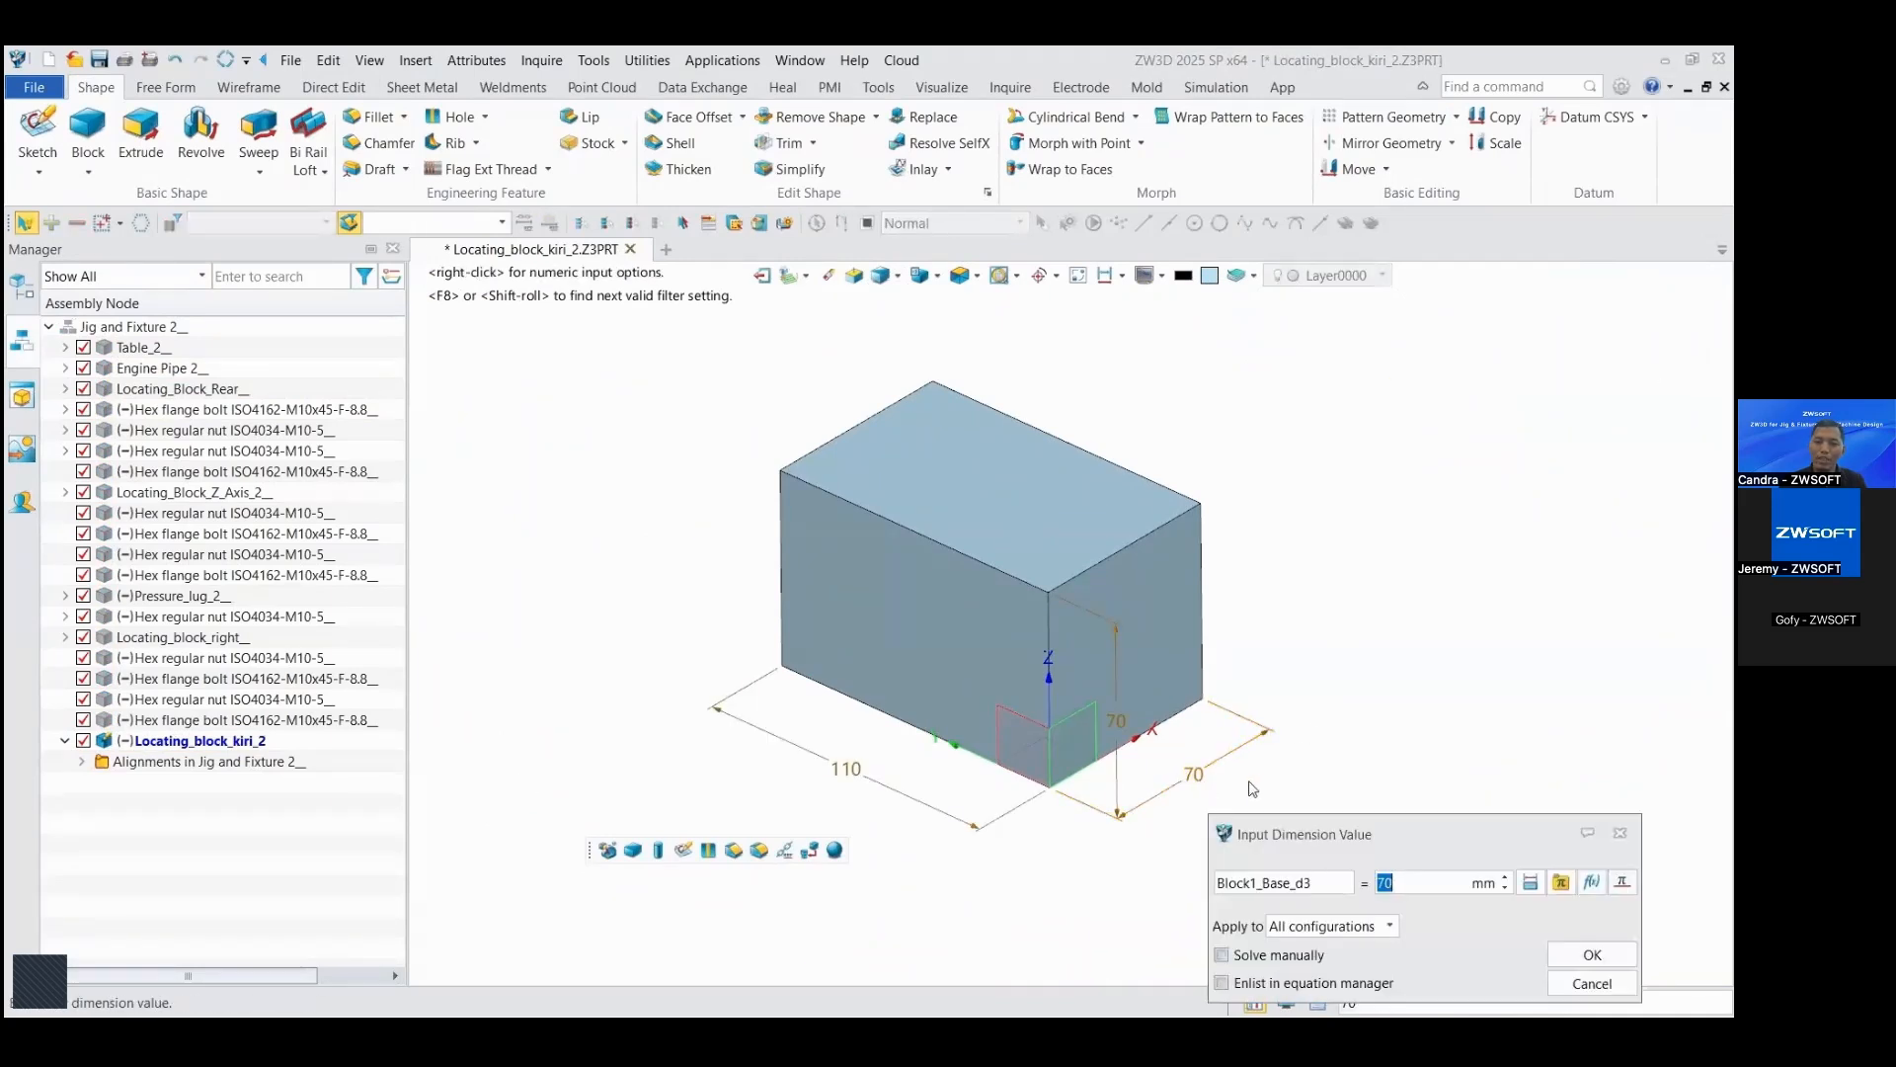
key(Return)
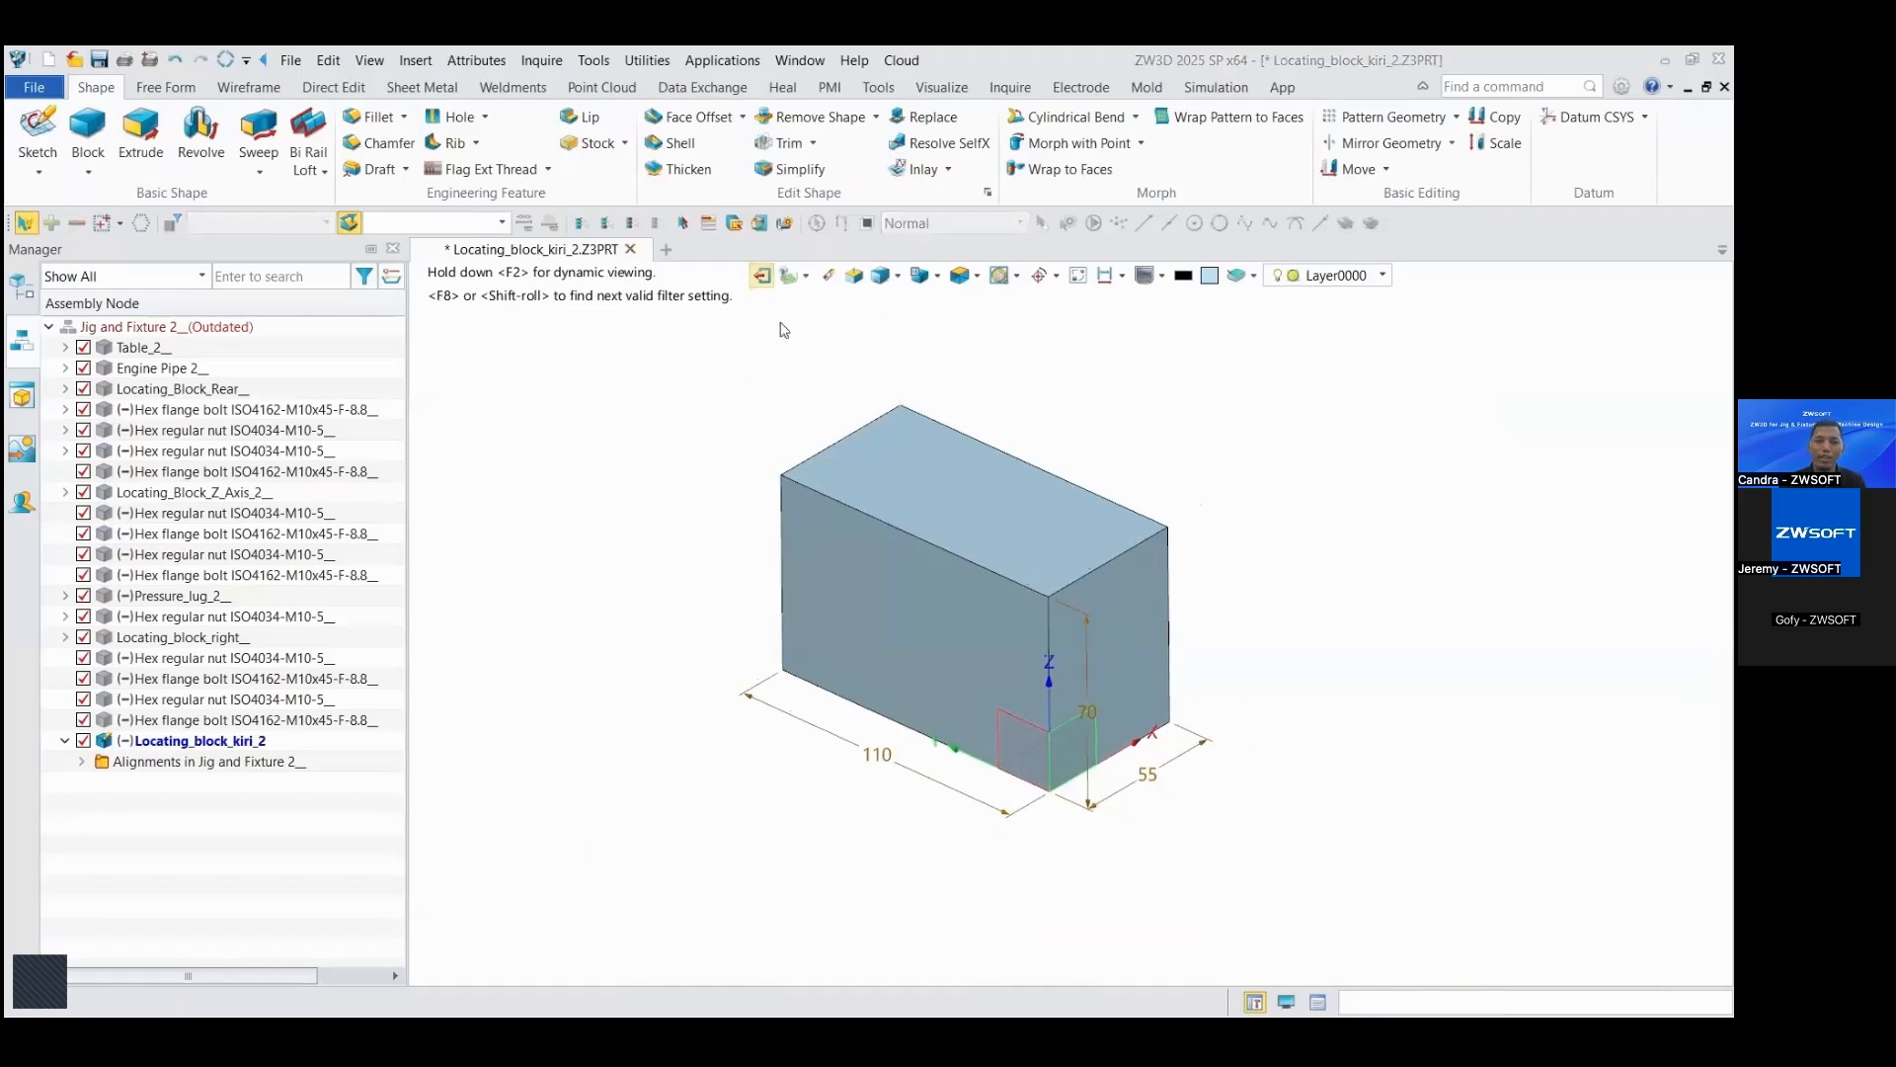
click(762, 276)
Step: Add a distance constraint of -40 mm, same facing, between the block's long outer face and the table's parallel side face
scroll(851, 401, down, 2)
right_drag(852, 401, 748, 402)
scroll(683, 470, down, 2)
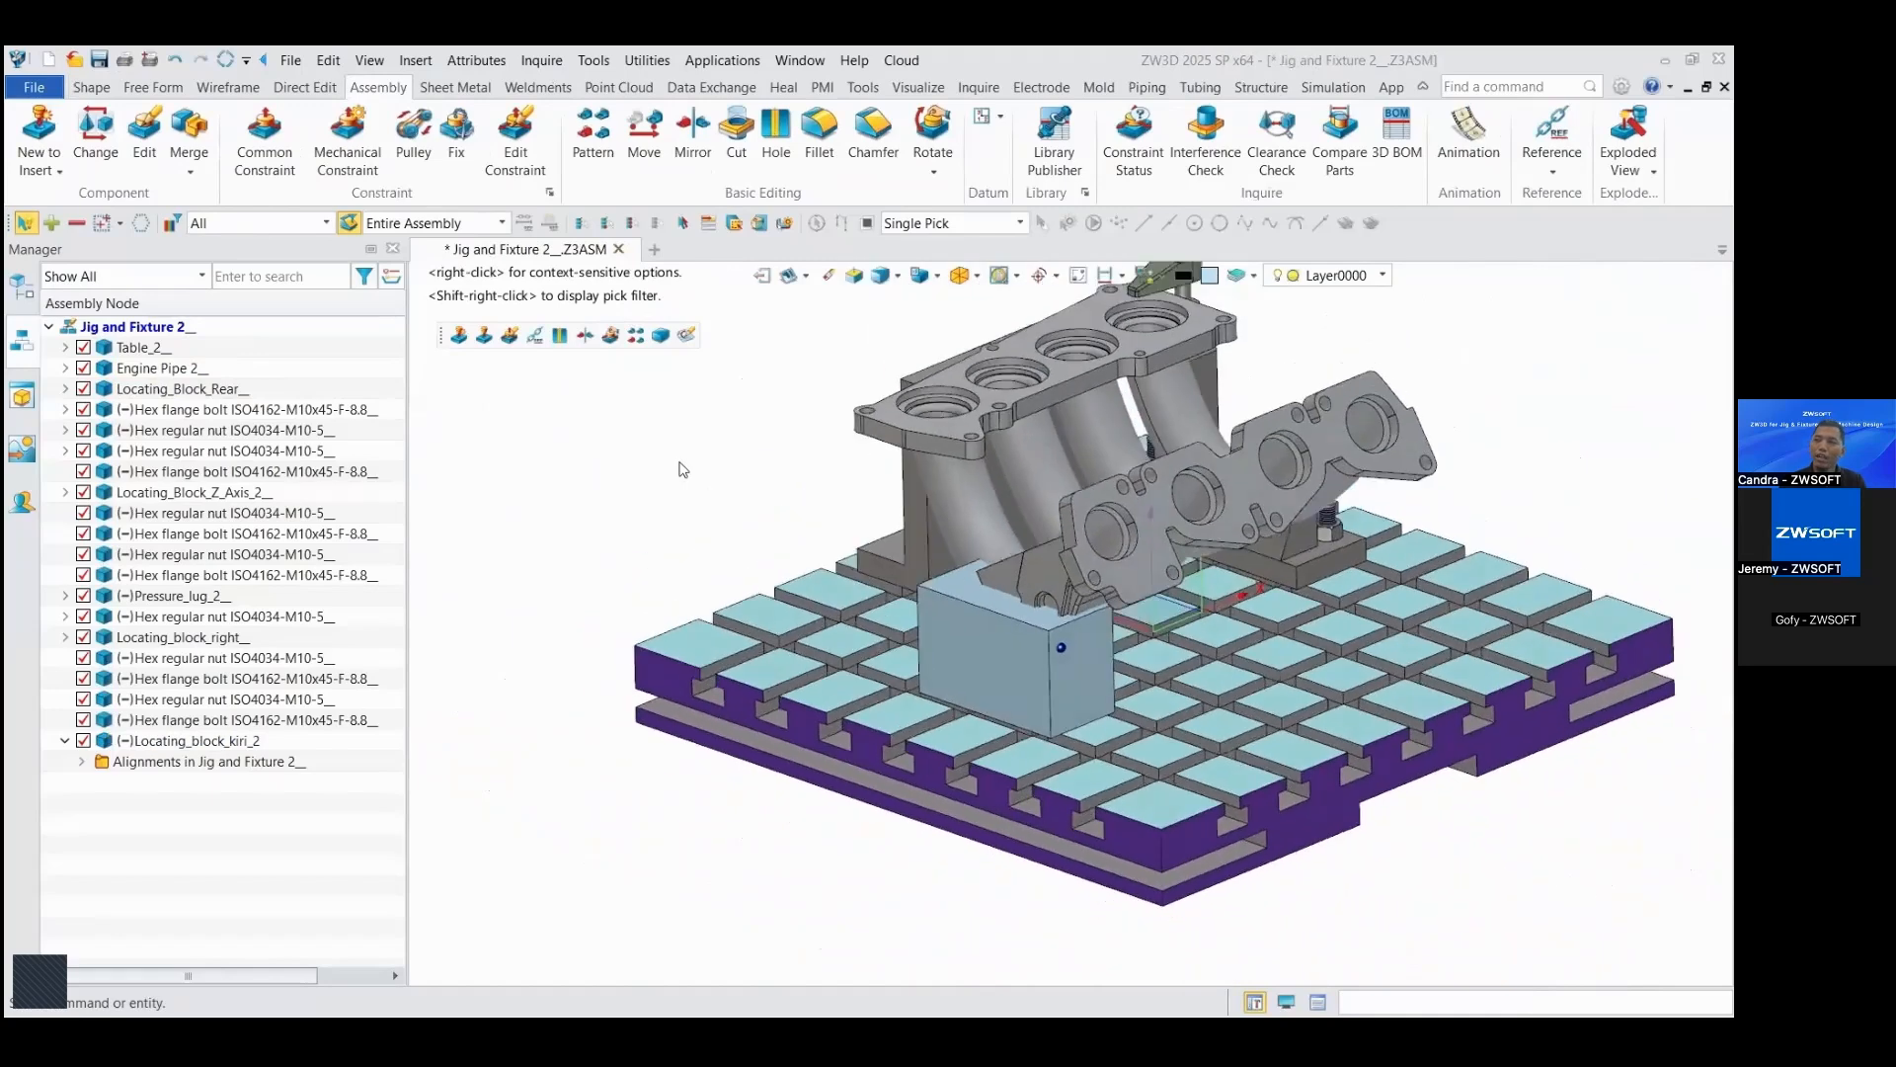
right_drag(681, 468, 614, 435)
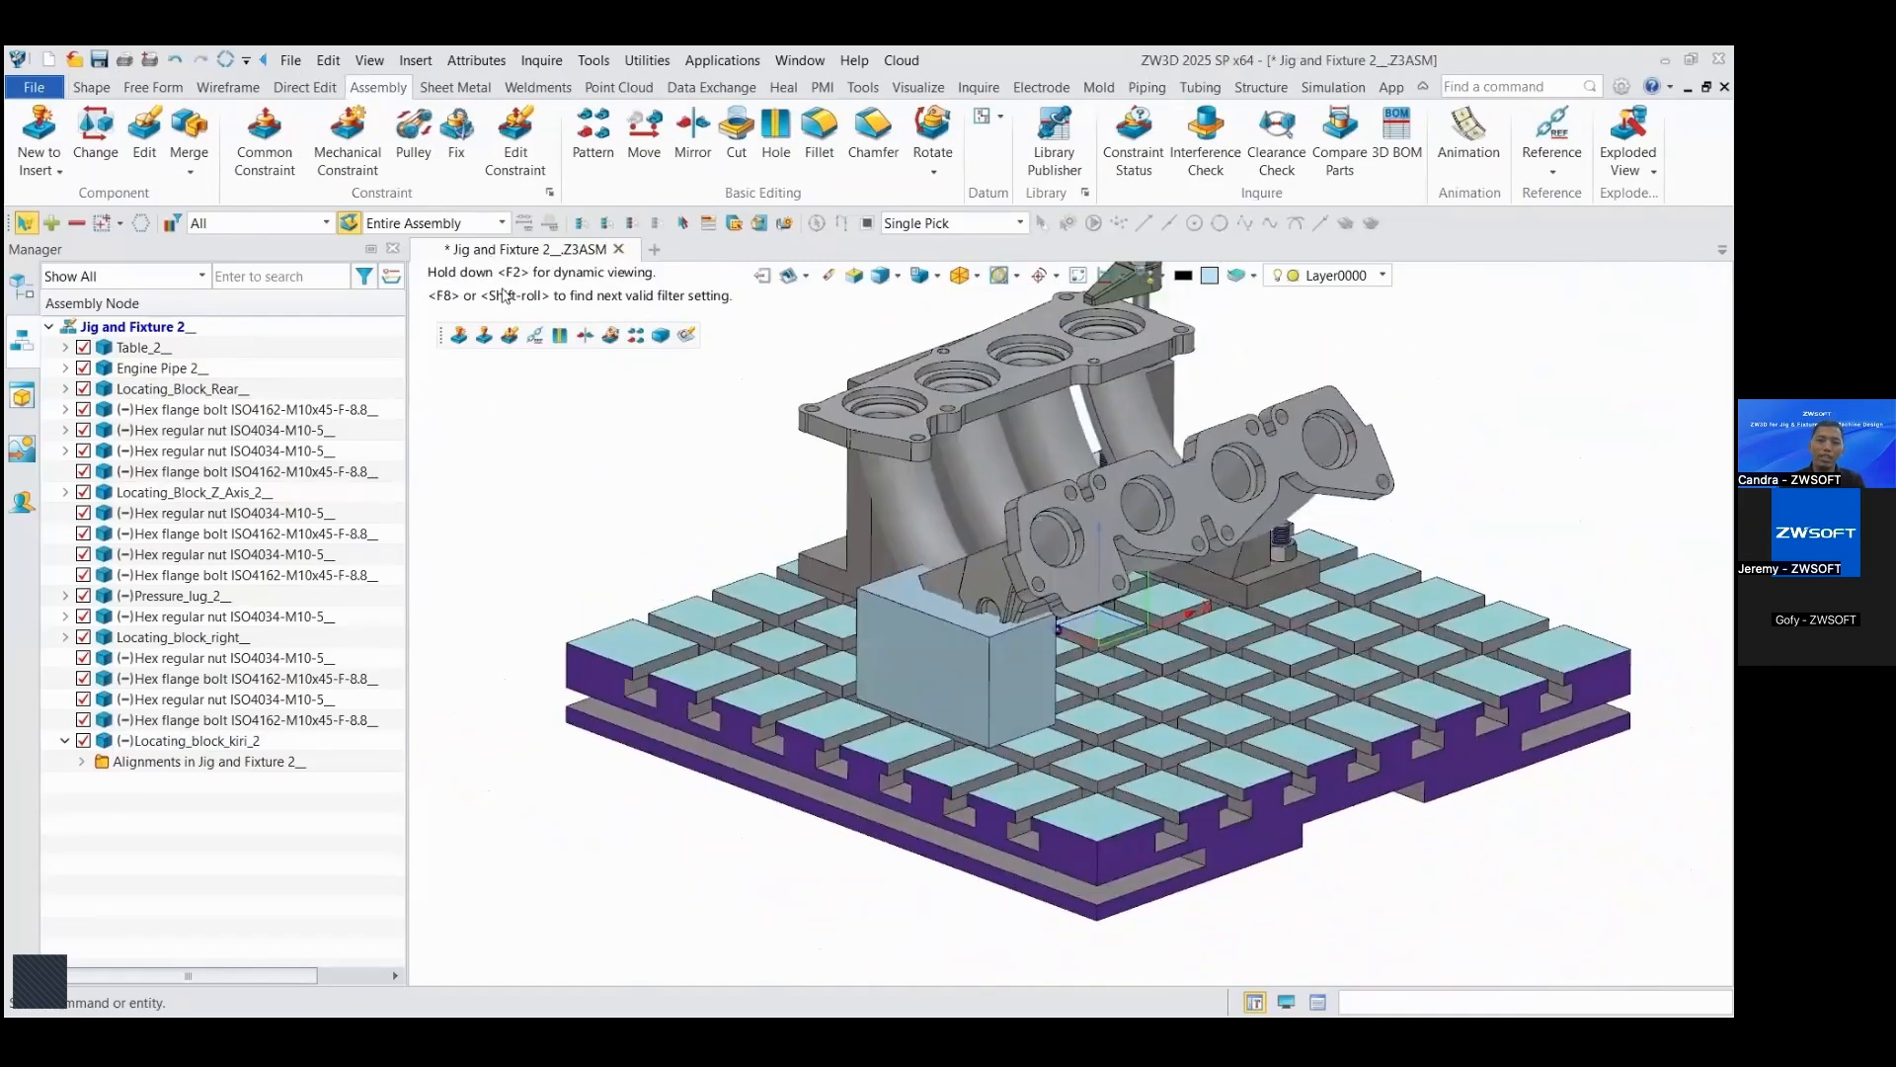
click(259, 157)
scroll(893, 701, up, 2)
right_drag(893, 702, 885, 719)
click(875, 647)
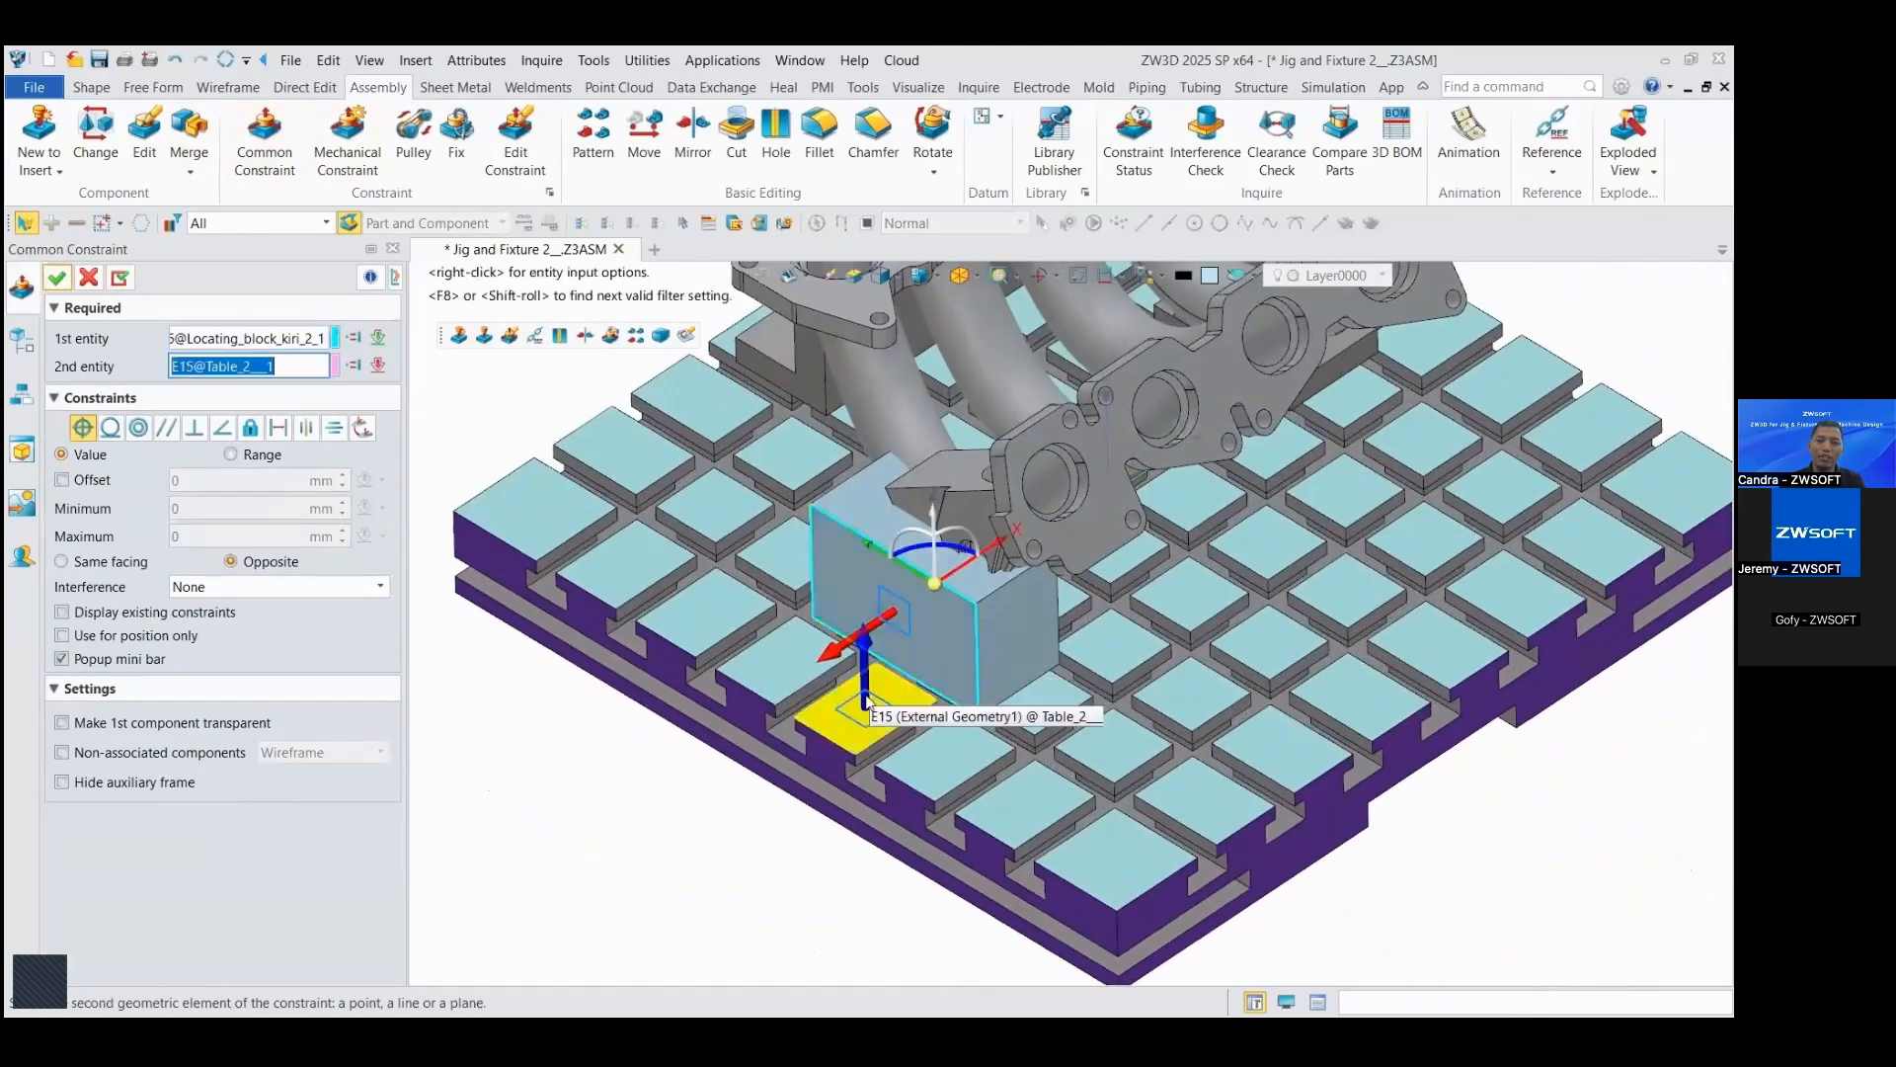
click(866, 703)
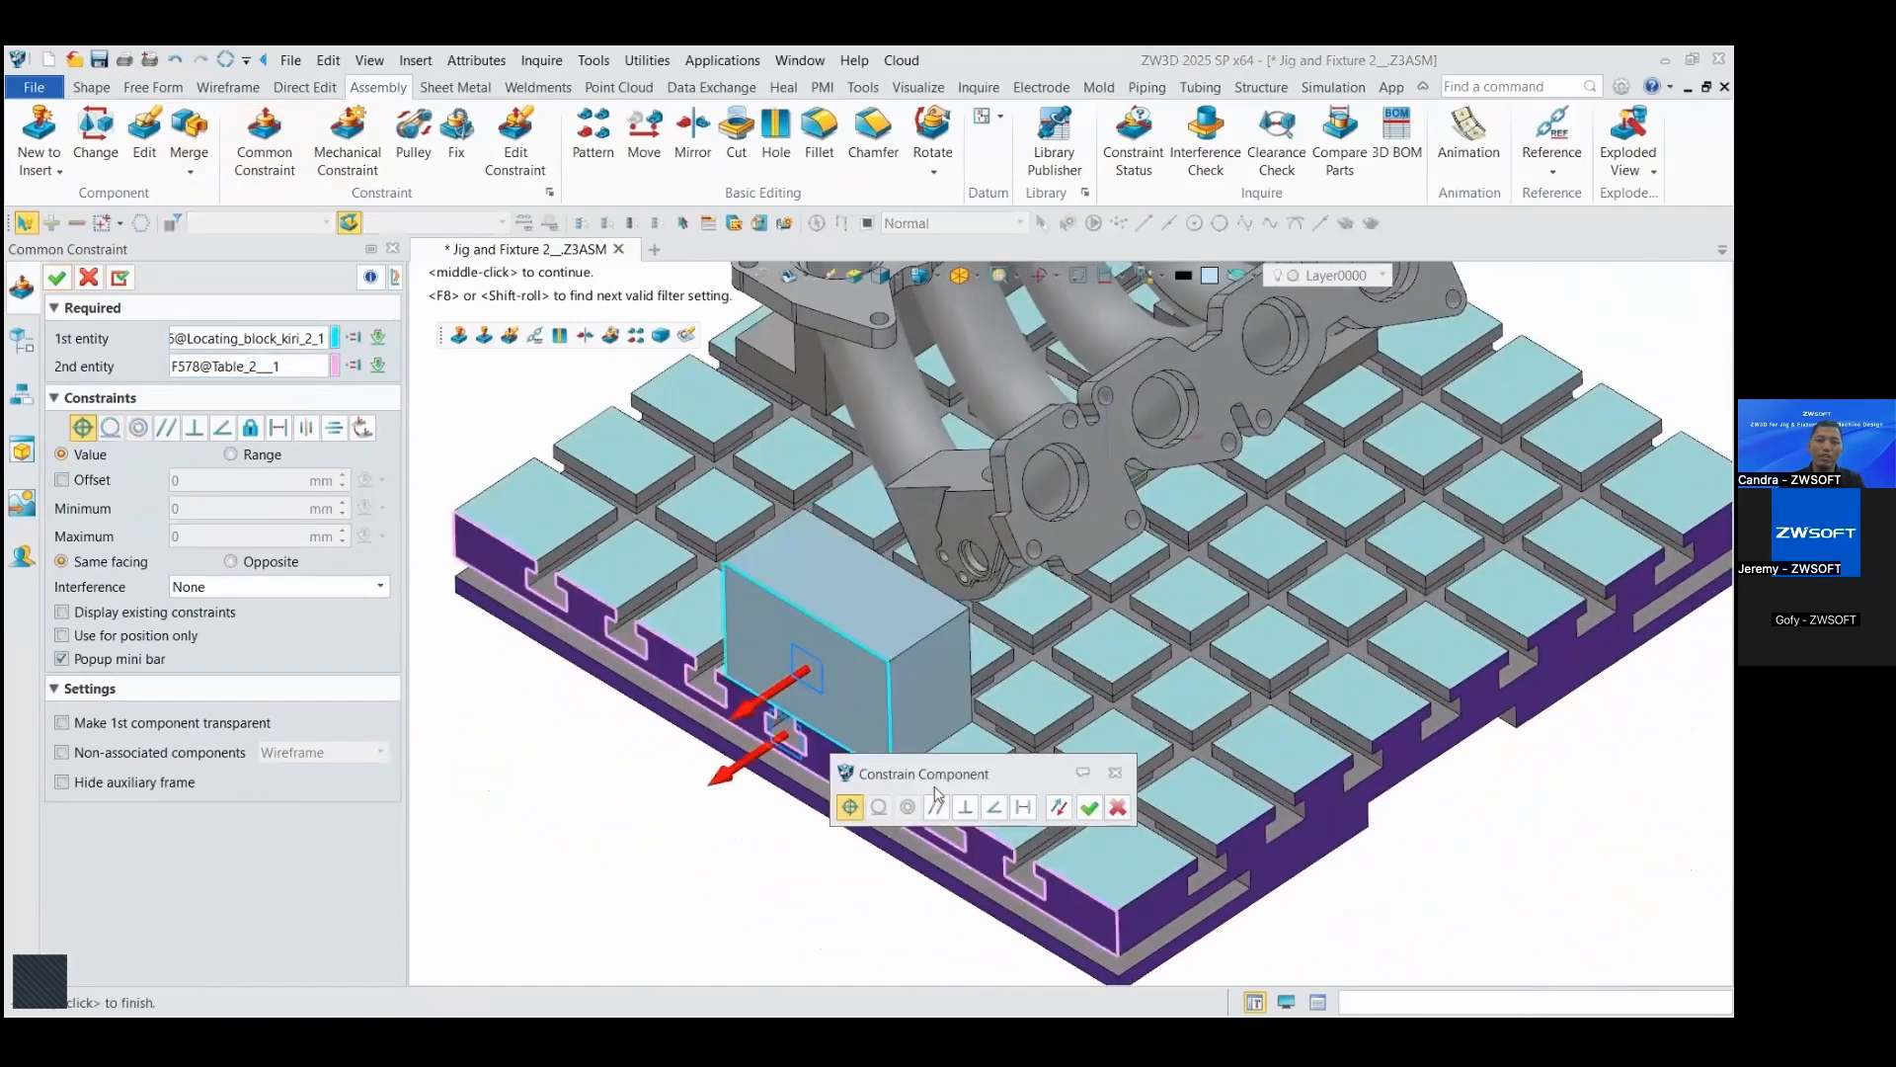
click(1023, 807)
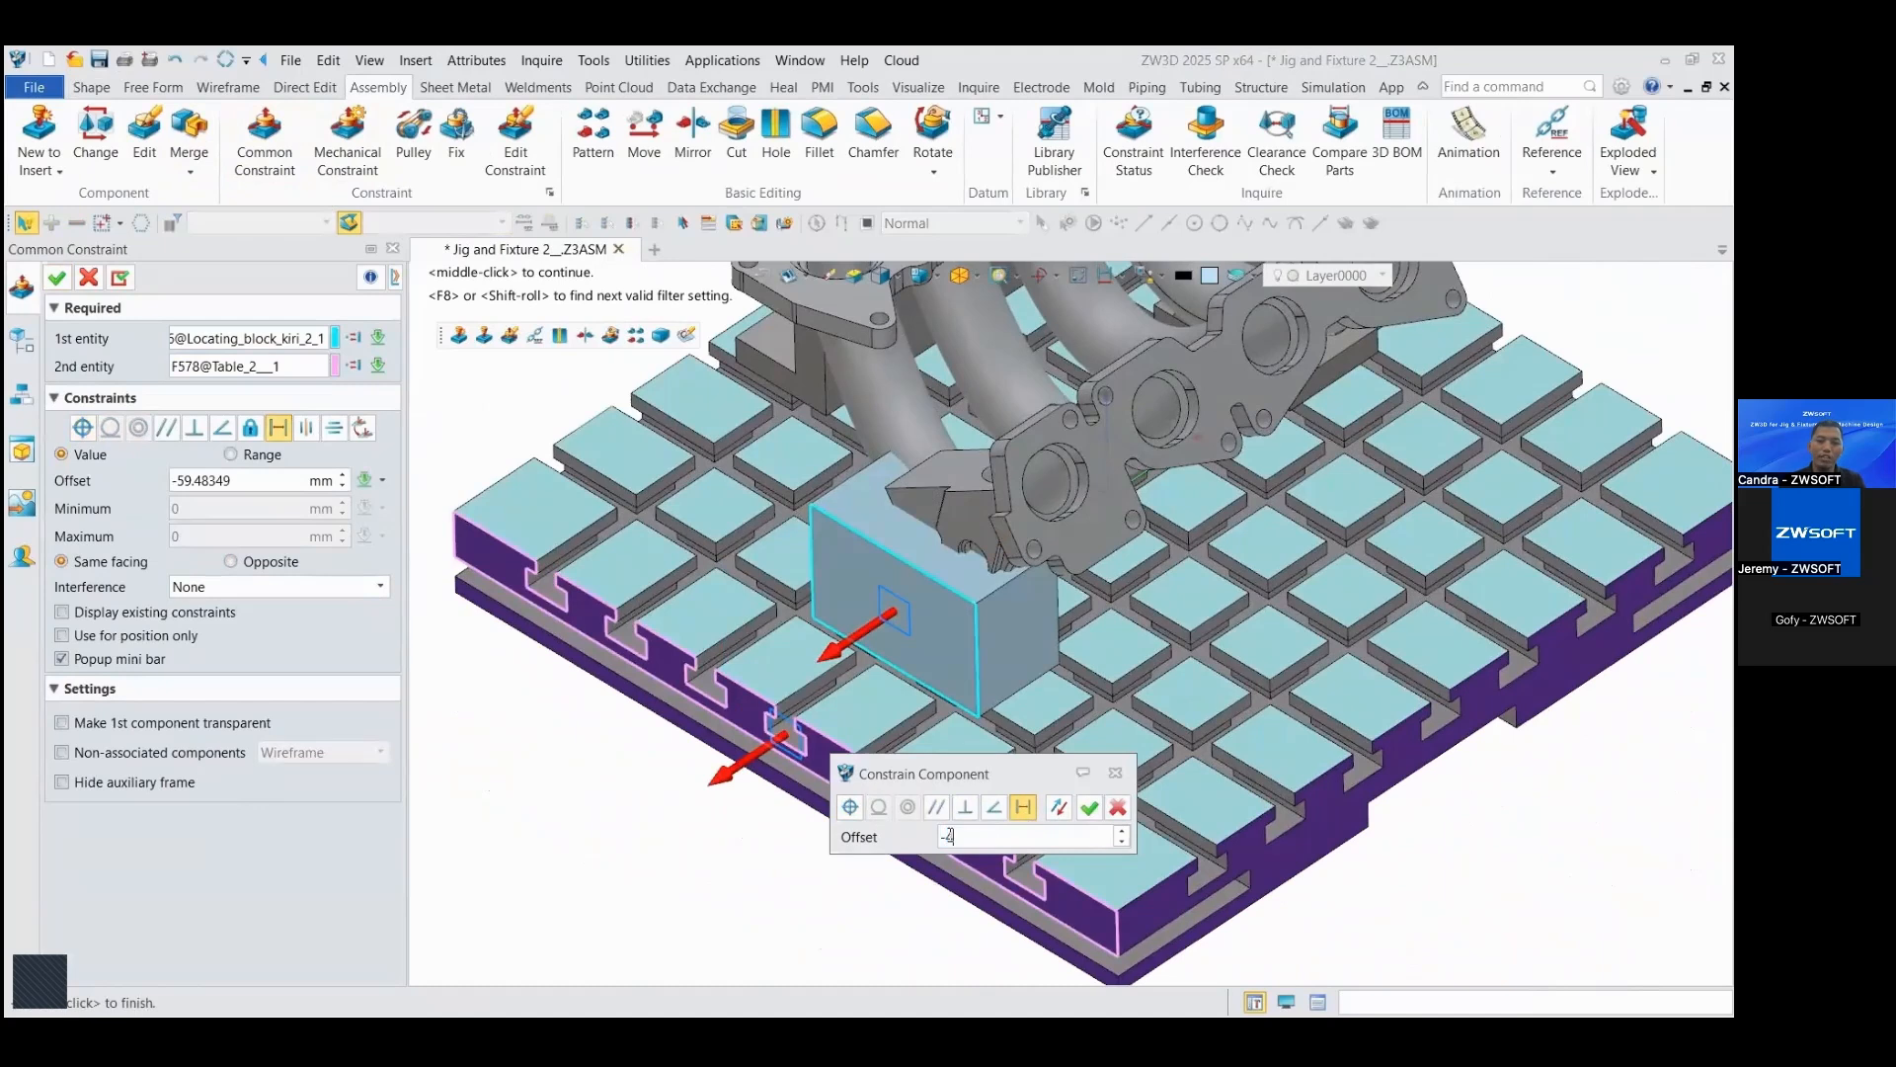
click(1092, 812)
Step: Add a distance constraint of -140 mm, same facing, between the block's front end face and the table's adjacent side face
scroll(1015, 728, up, 2)
scroll(988, 681, down, 1)
click(974, 656)
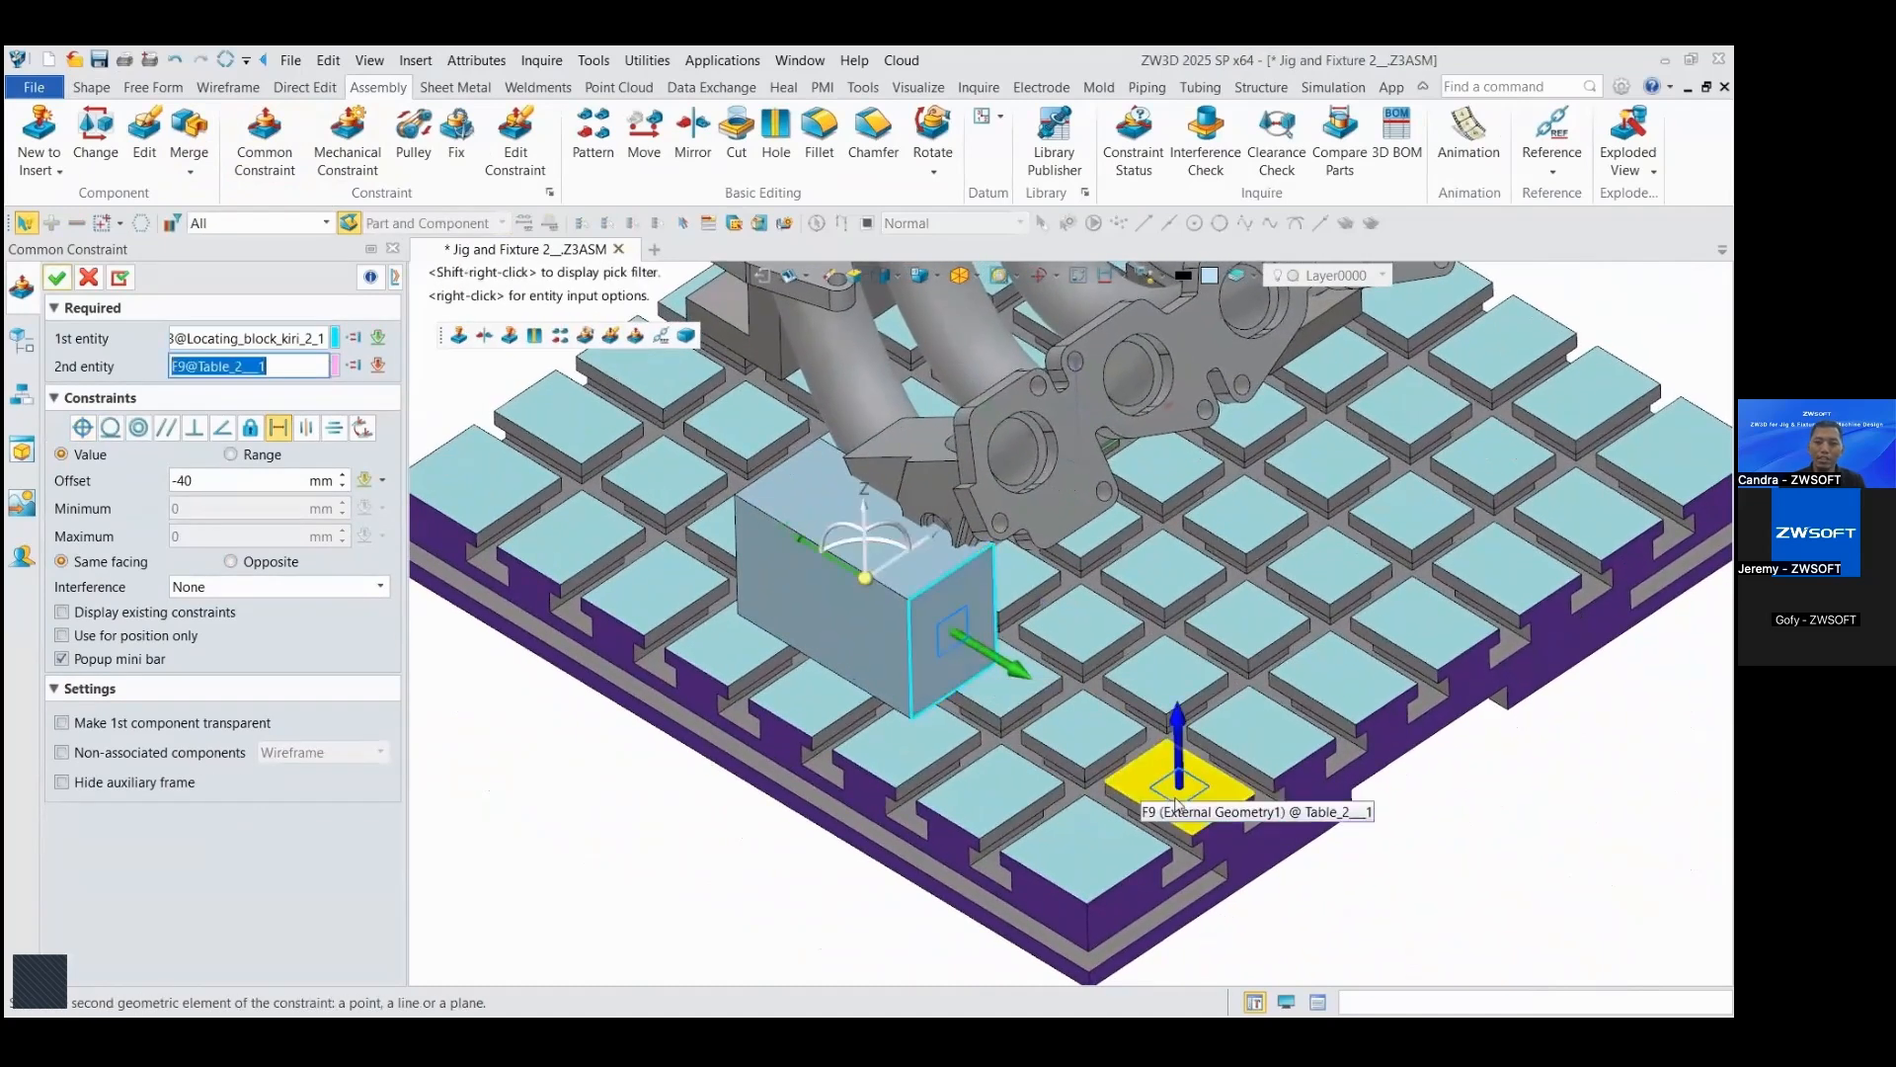
click(1229, 831)
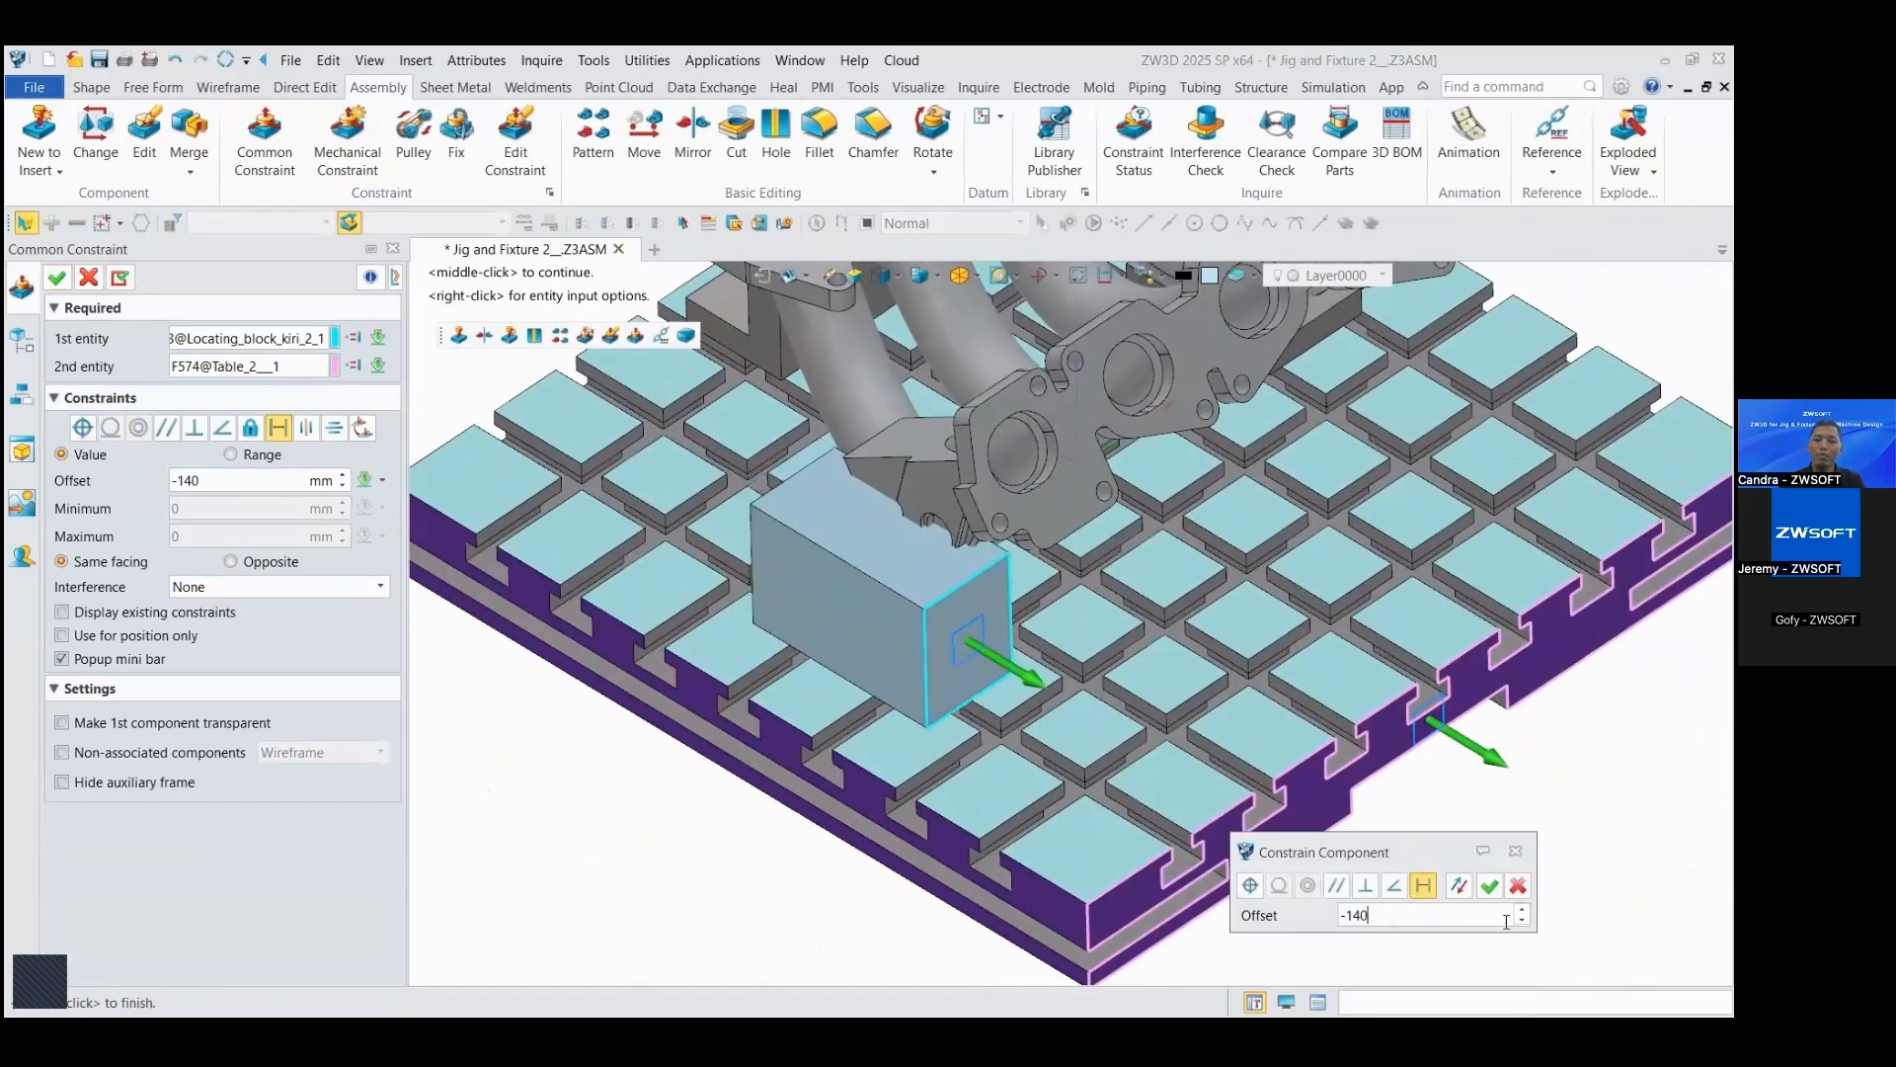
click(1490, 887)
right_drag(1481, 887, 1458, 746)
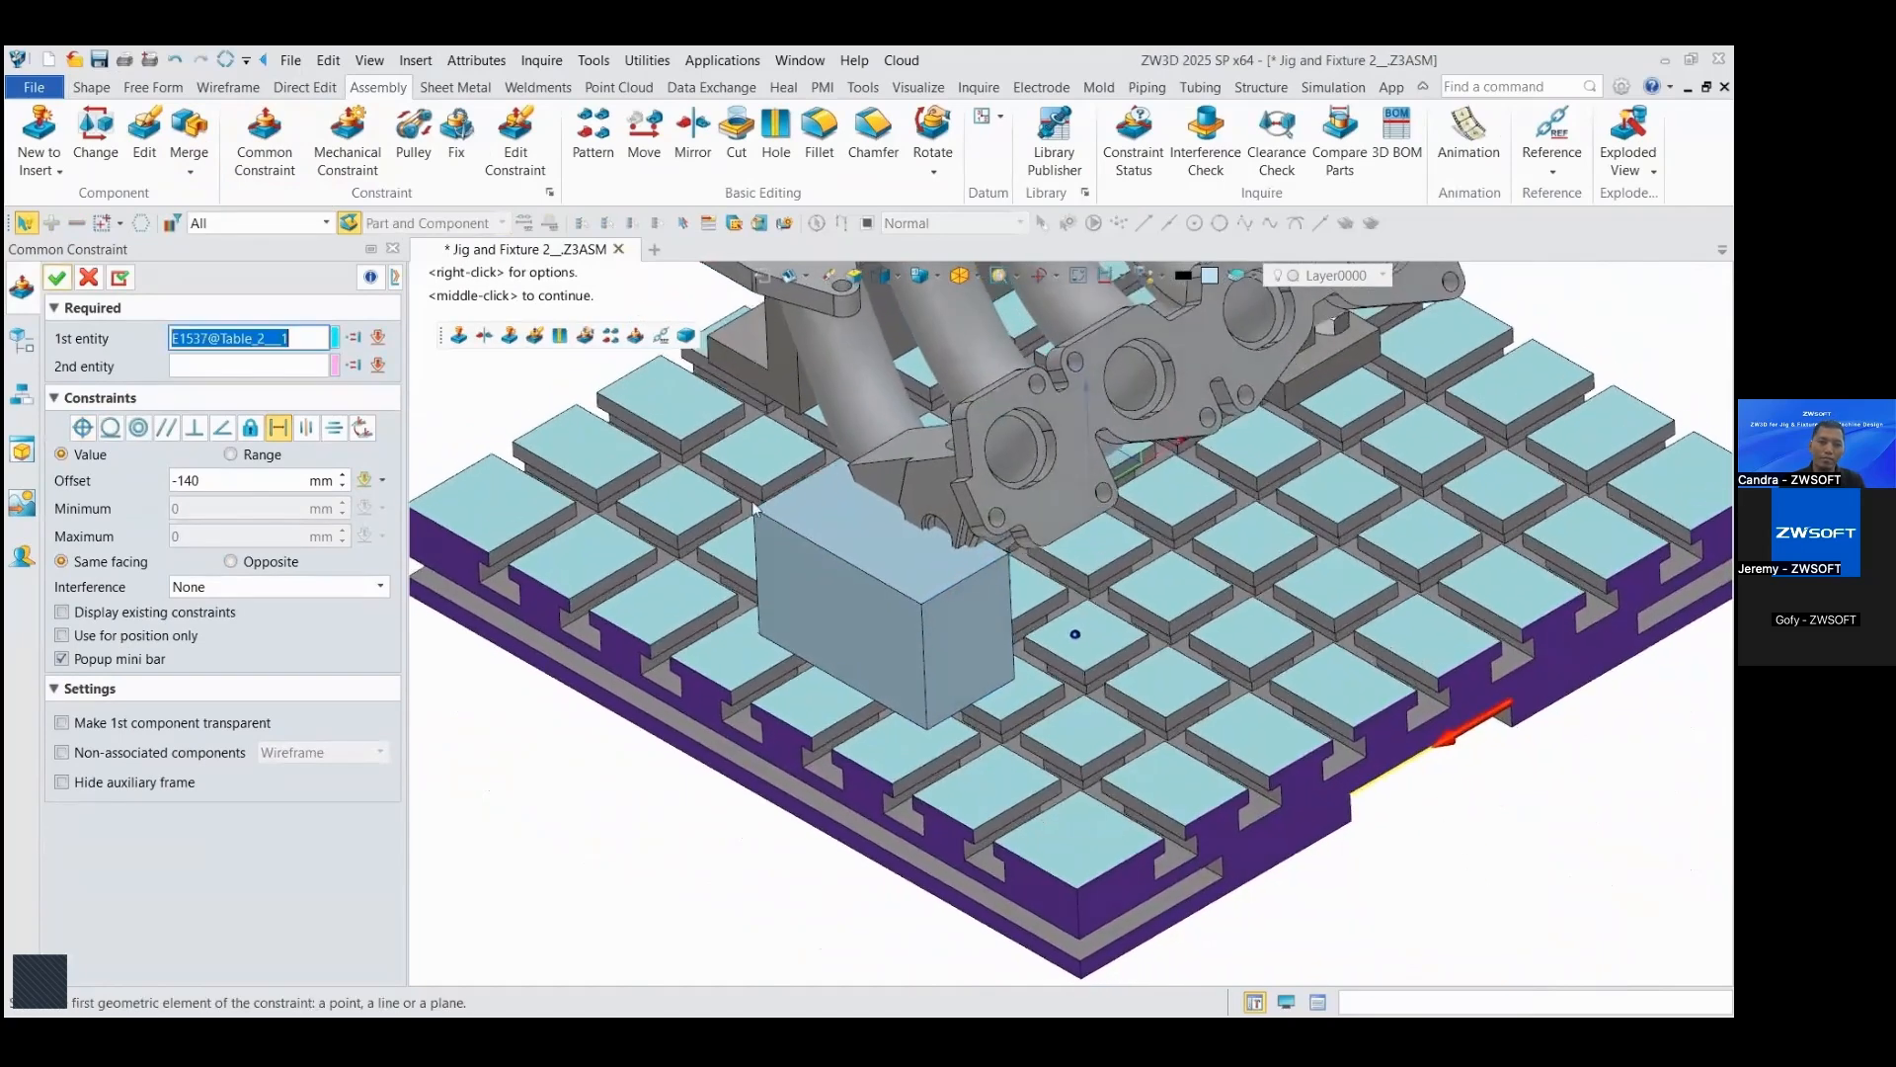
click(88, 280)
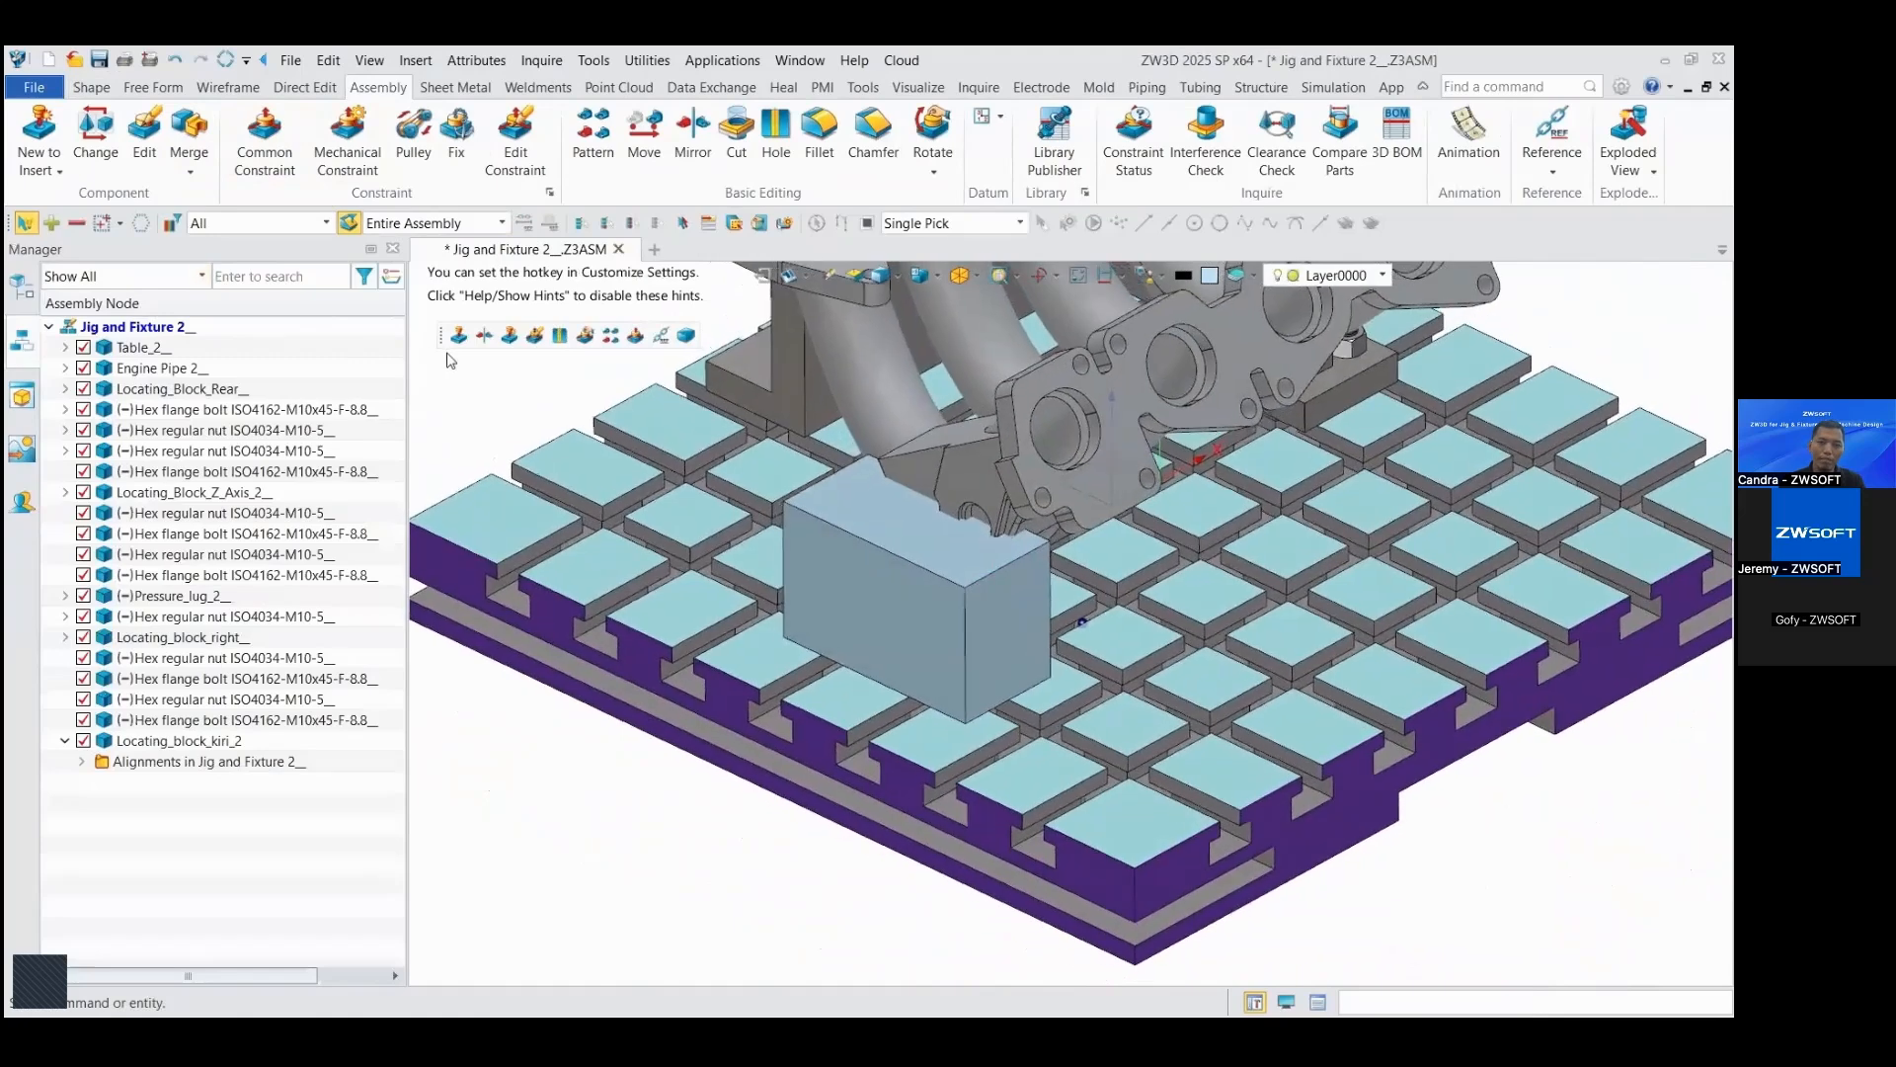
Step: Open the locating block for editing with the surrounding assembly displayed, and examine where the engine pipe meets it
right_drag(447, 361, 447, 360)
double_click(921, 644)
click(1079, 276)
right_drag(1049, 398, 1049, 398)
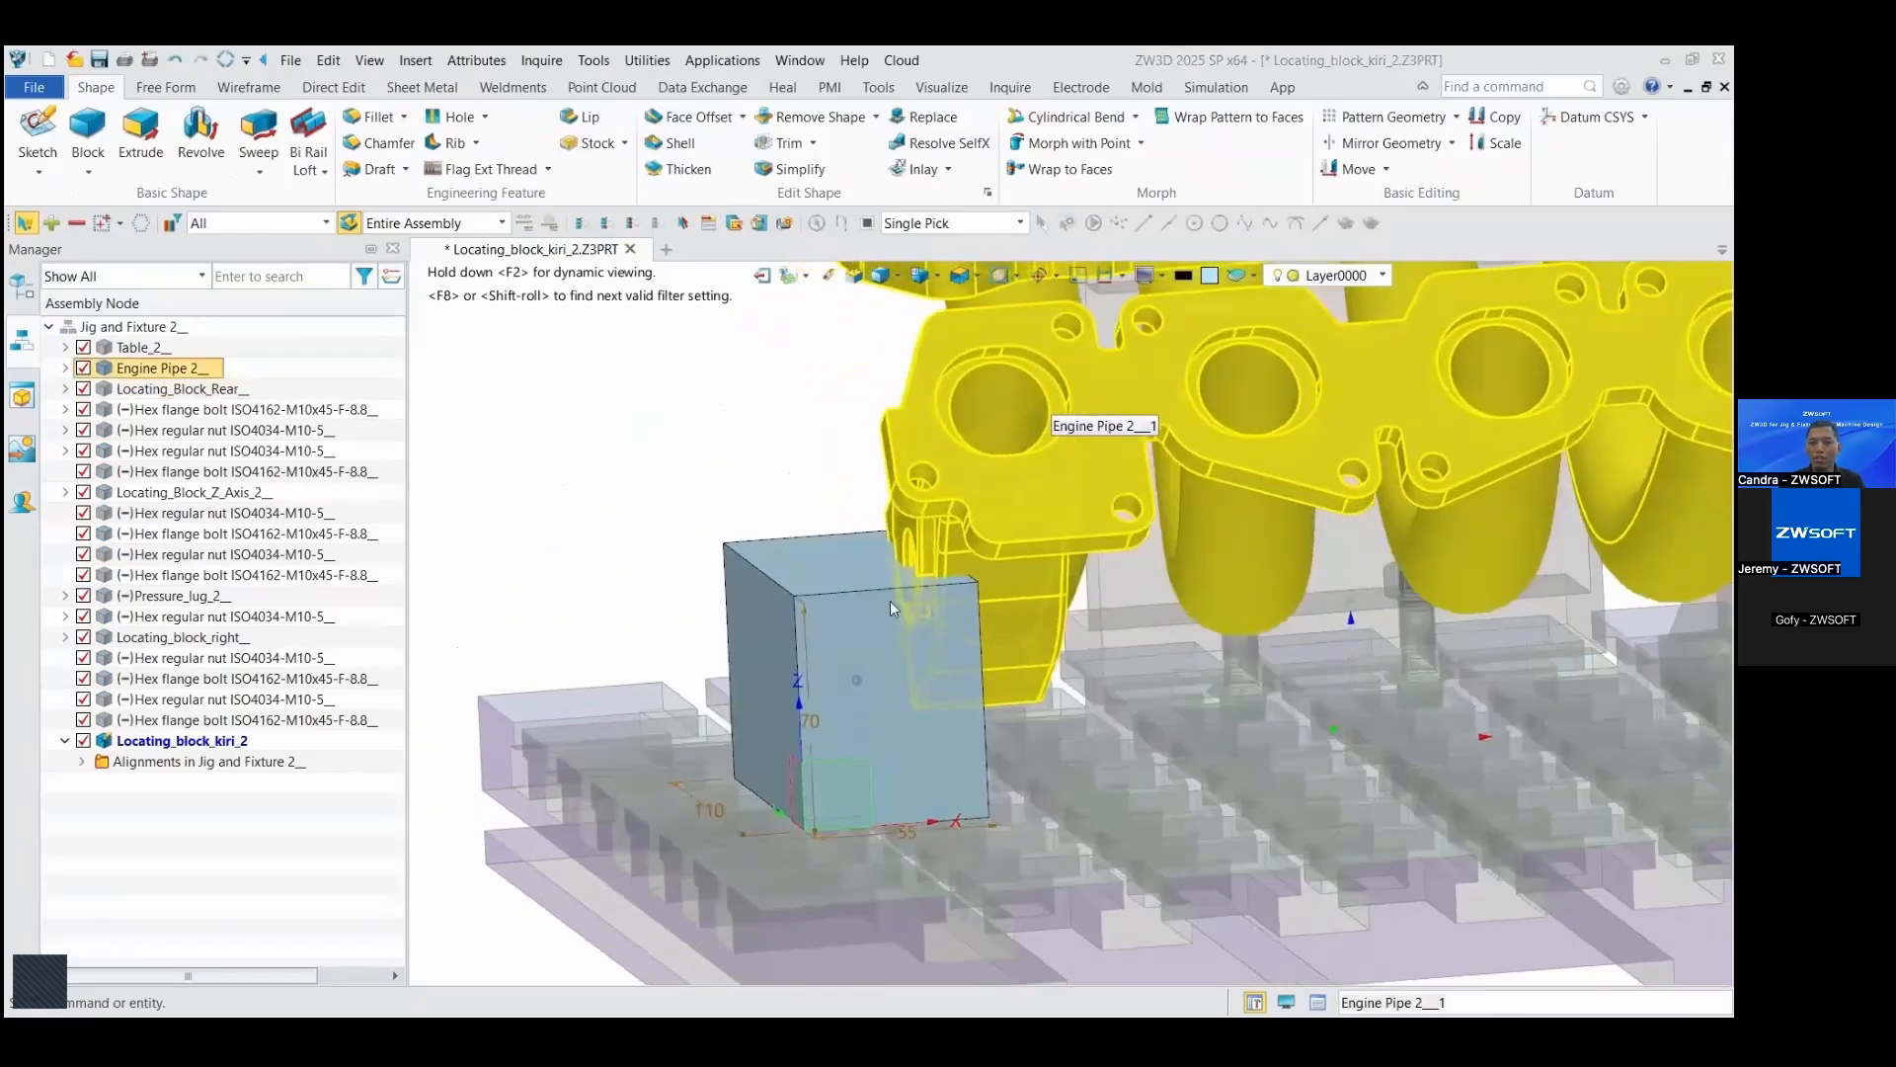
scroll(883, 602, up, 2)
right_drag(883, 601, 919, 466)
scroll(662, 368, down, 1)
right_drag(661, 367, 631, 349)
scroll(661, 367, down, 1)
scroll(631, 349, up, 1)
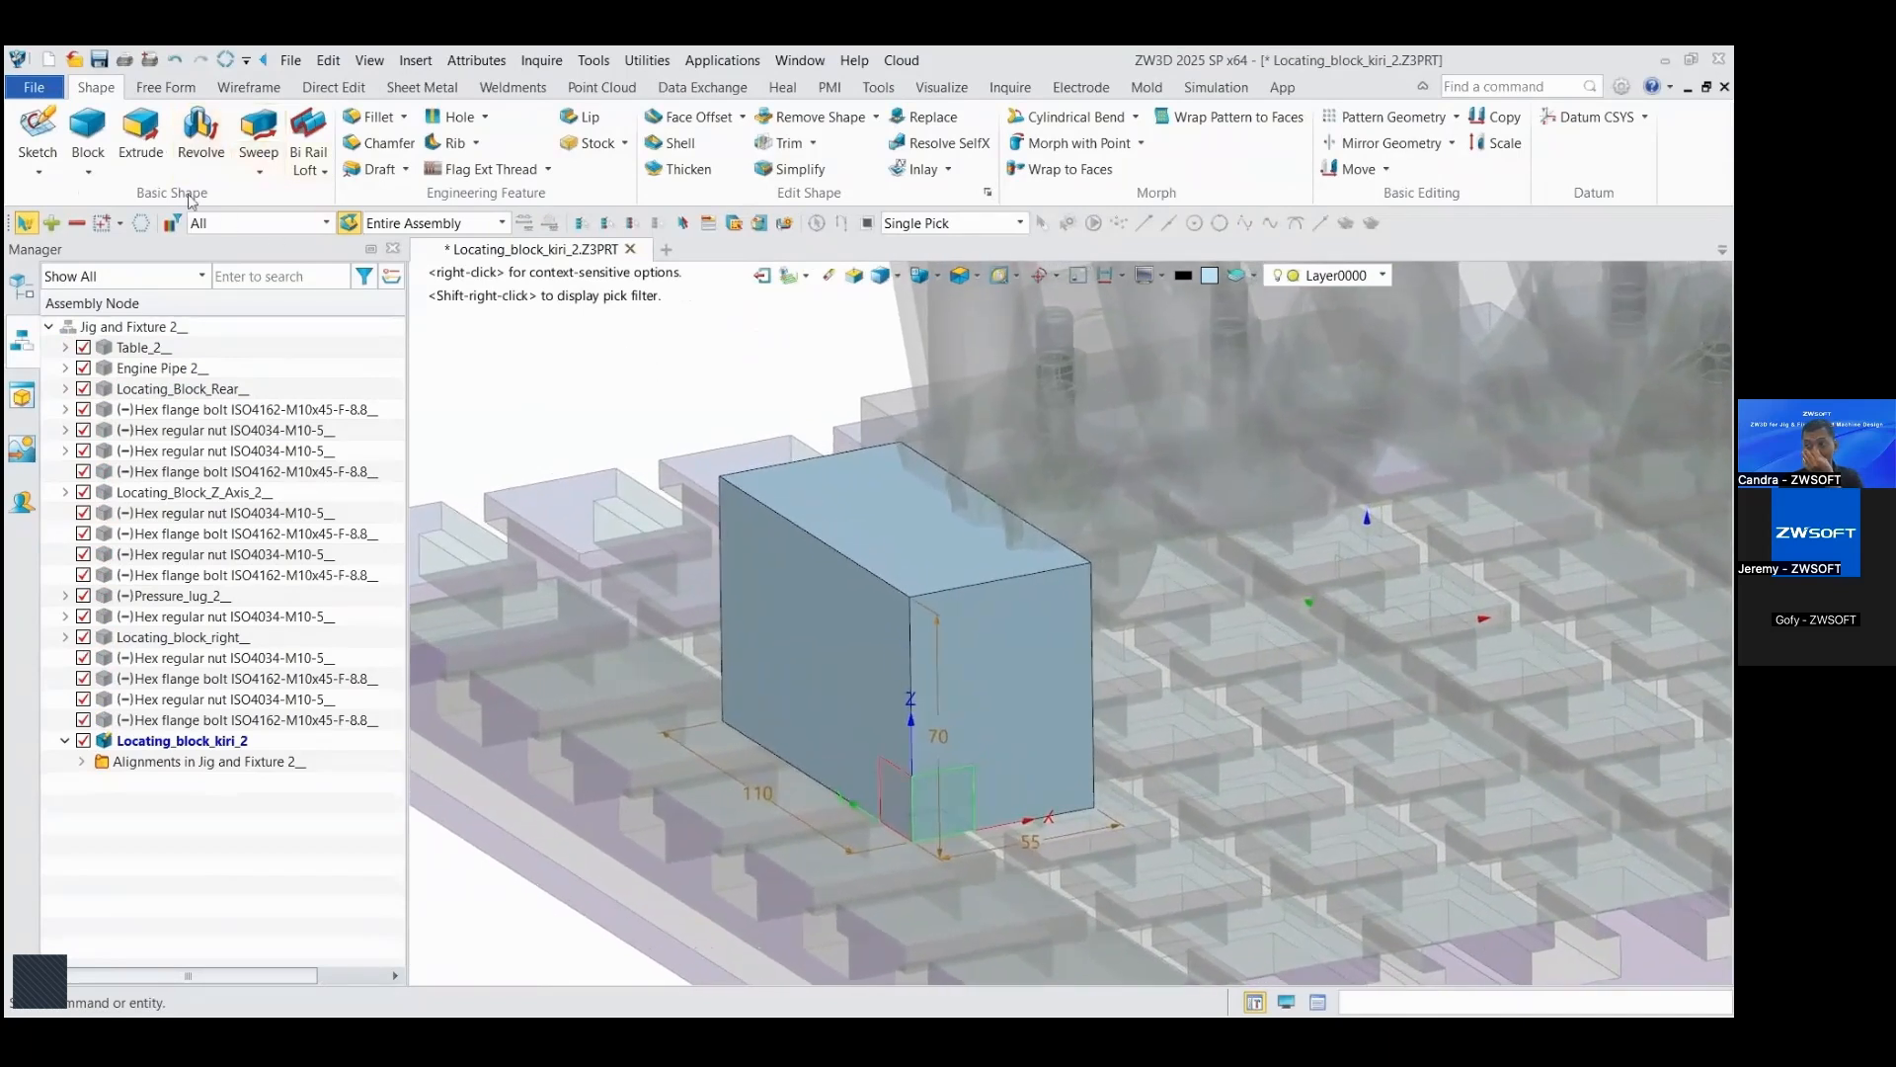
Step: Start a sketch on the block's front end face with the Rectangle tool
right_click(672, 352)
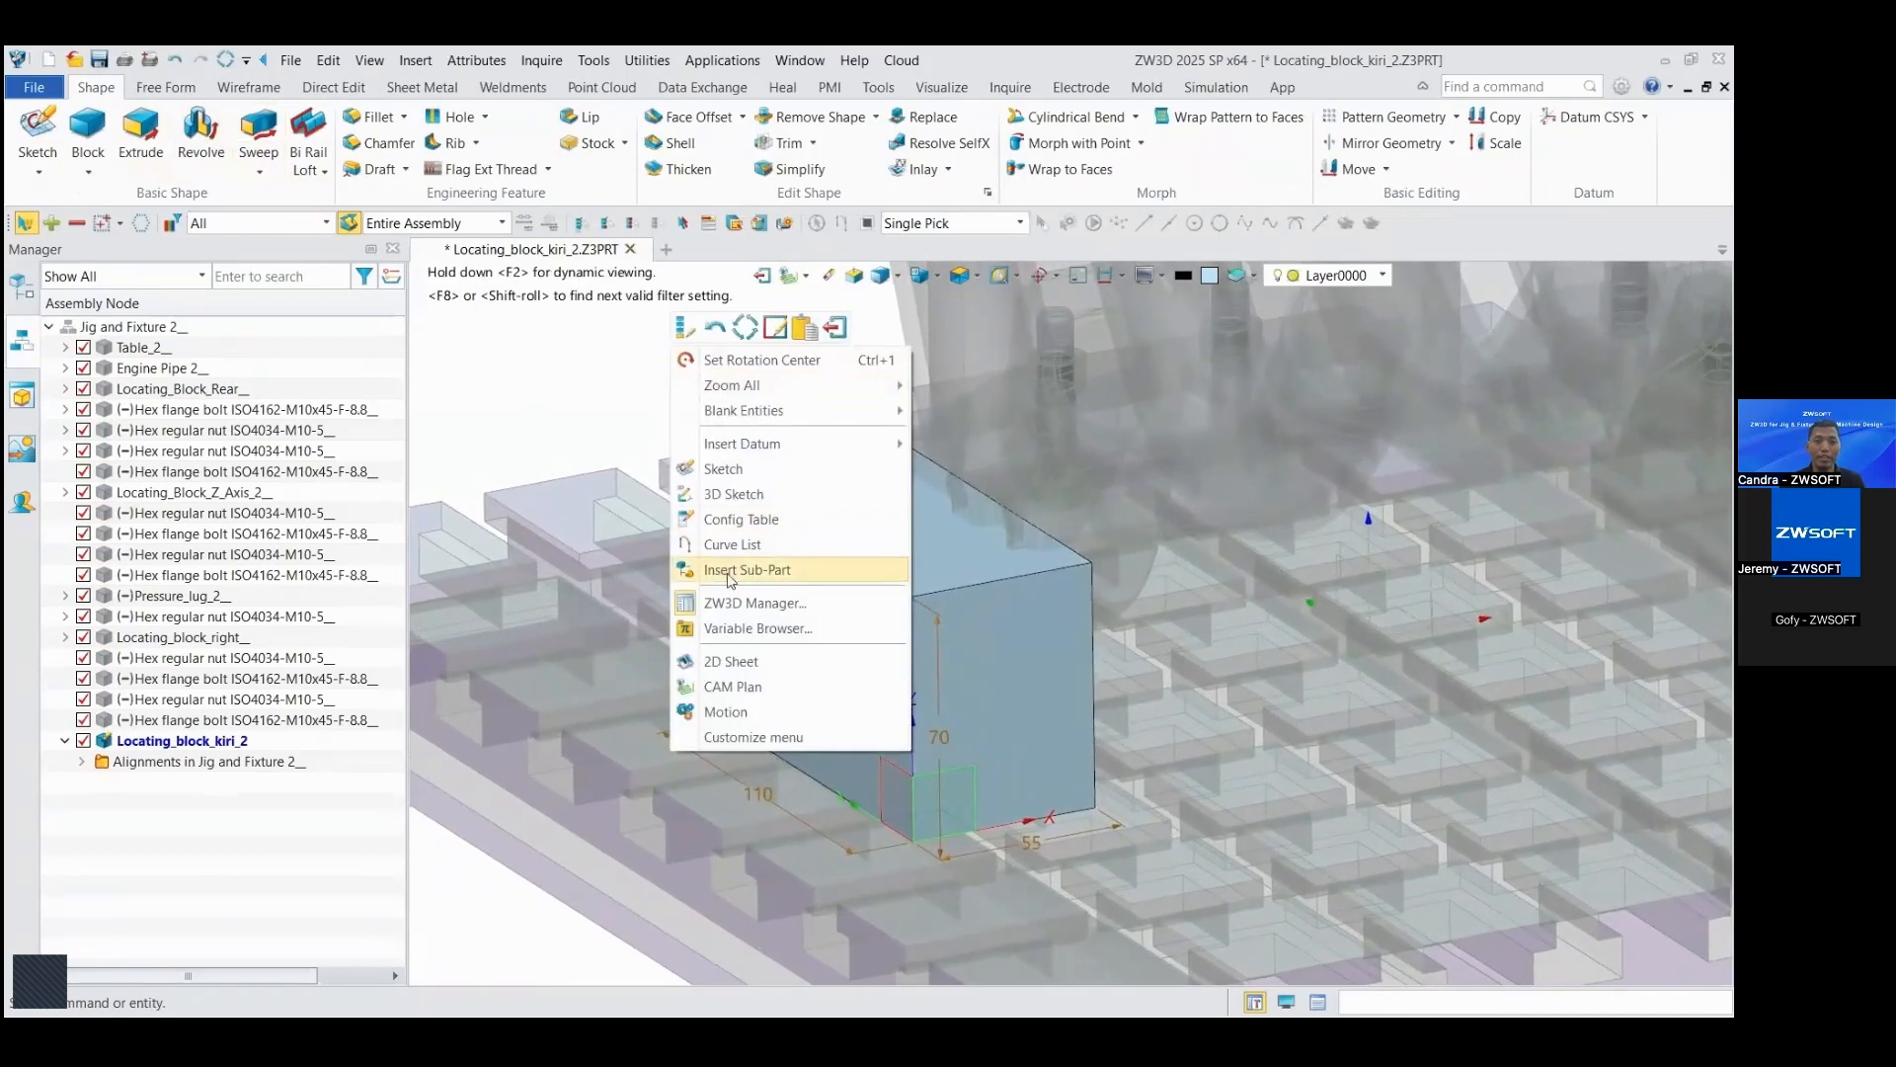
click(723, 469)
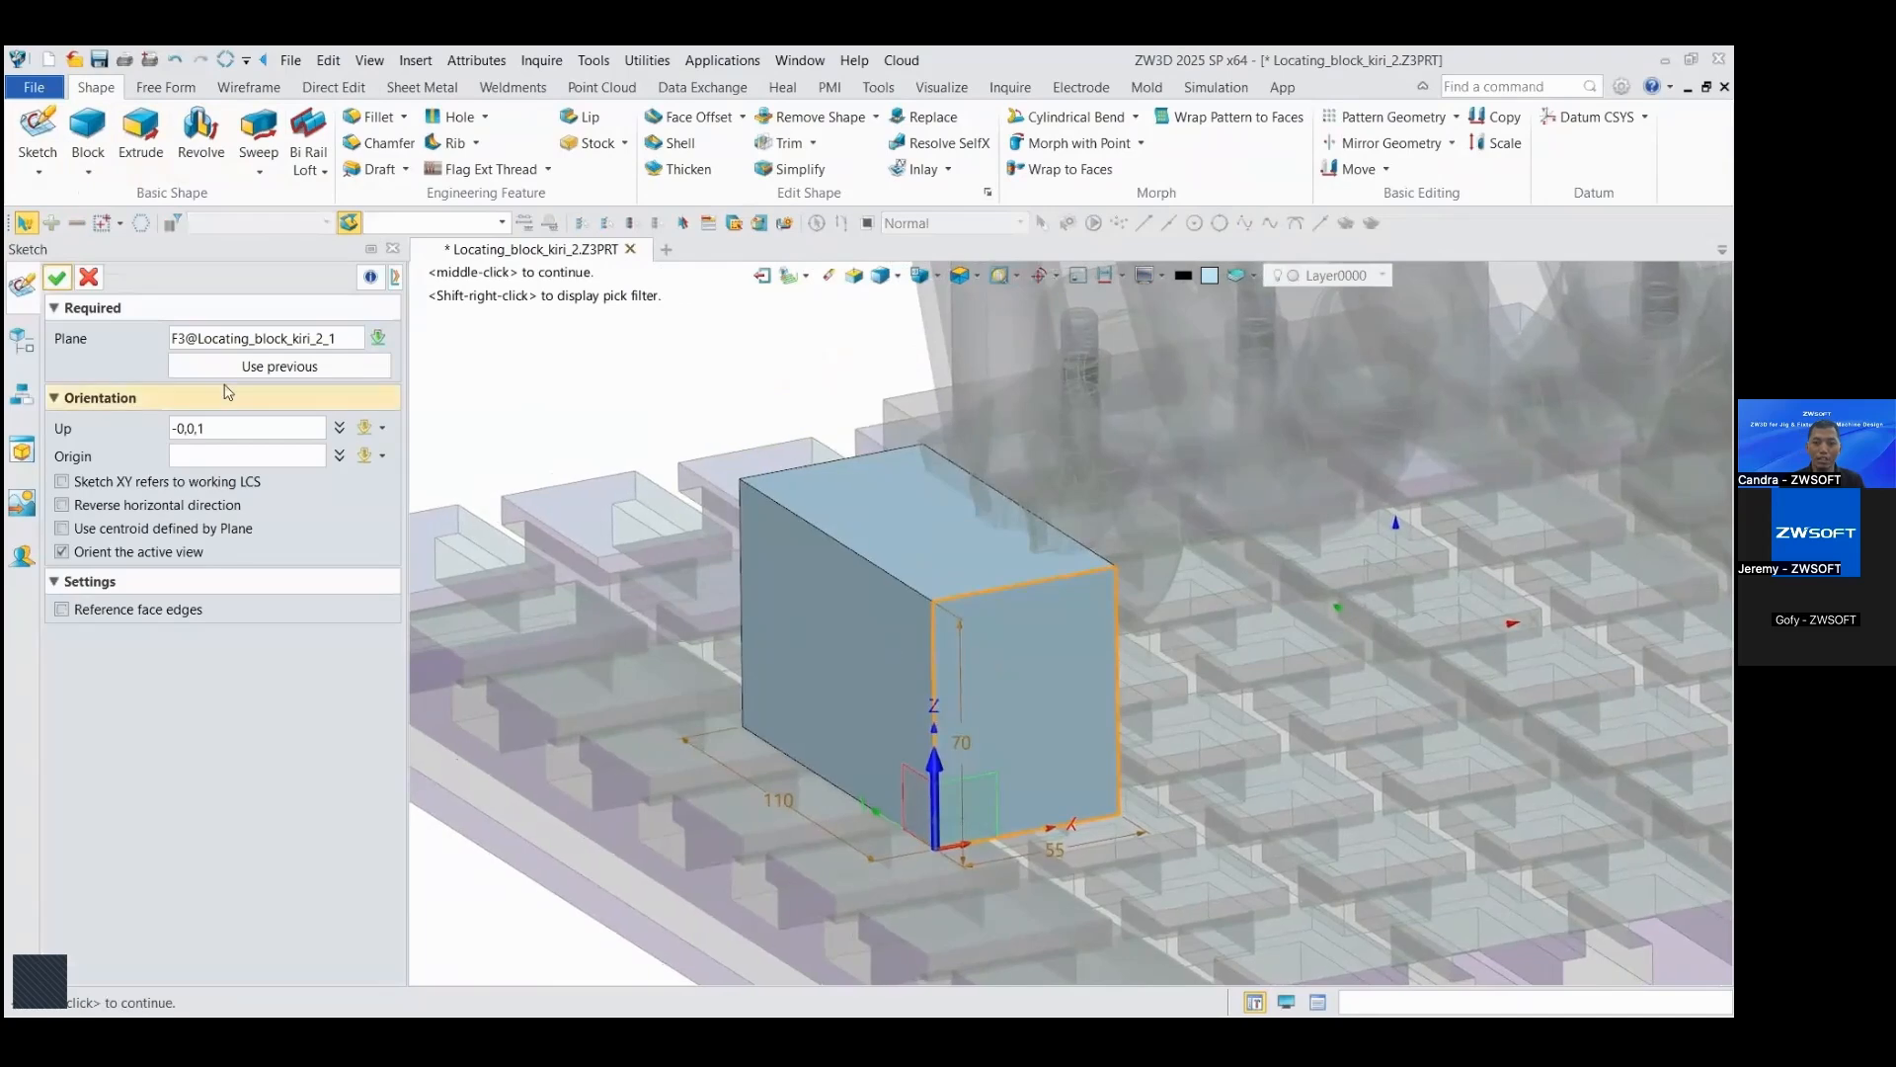
click(61, 284)
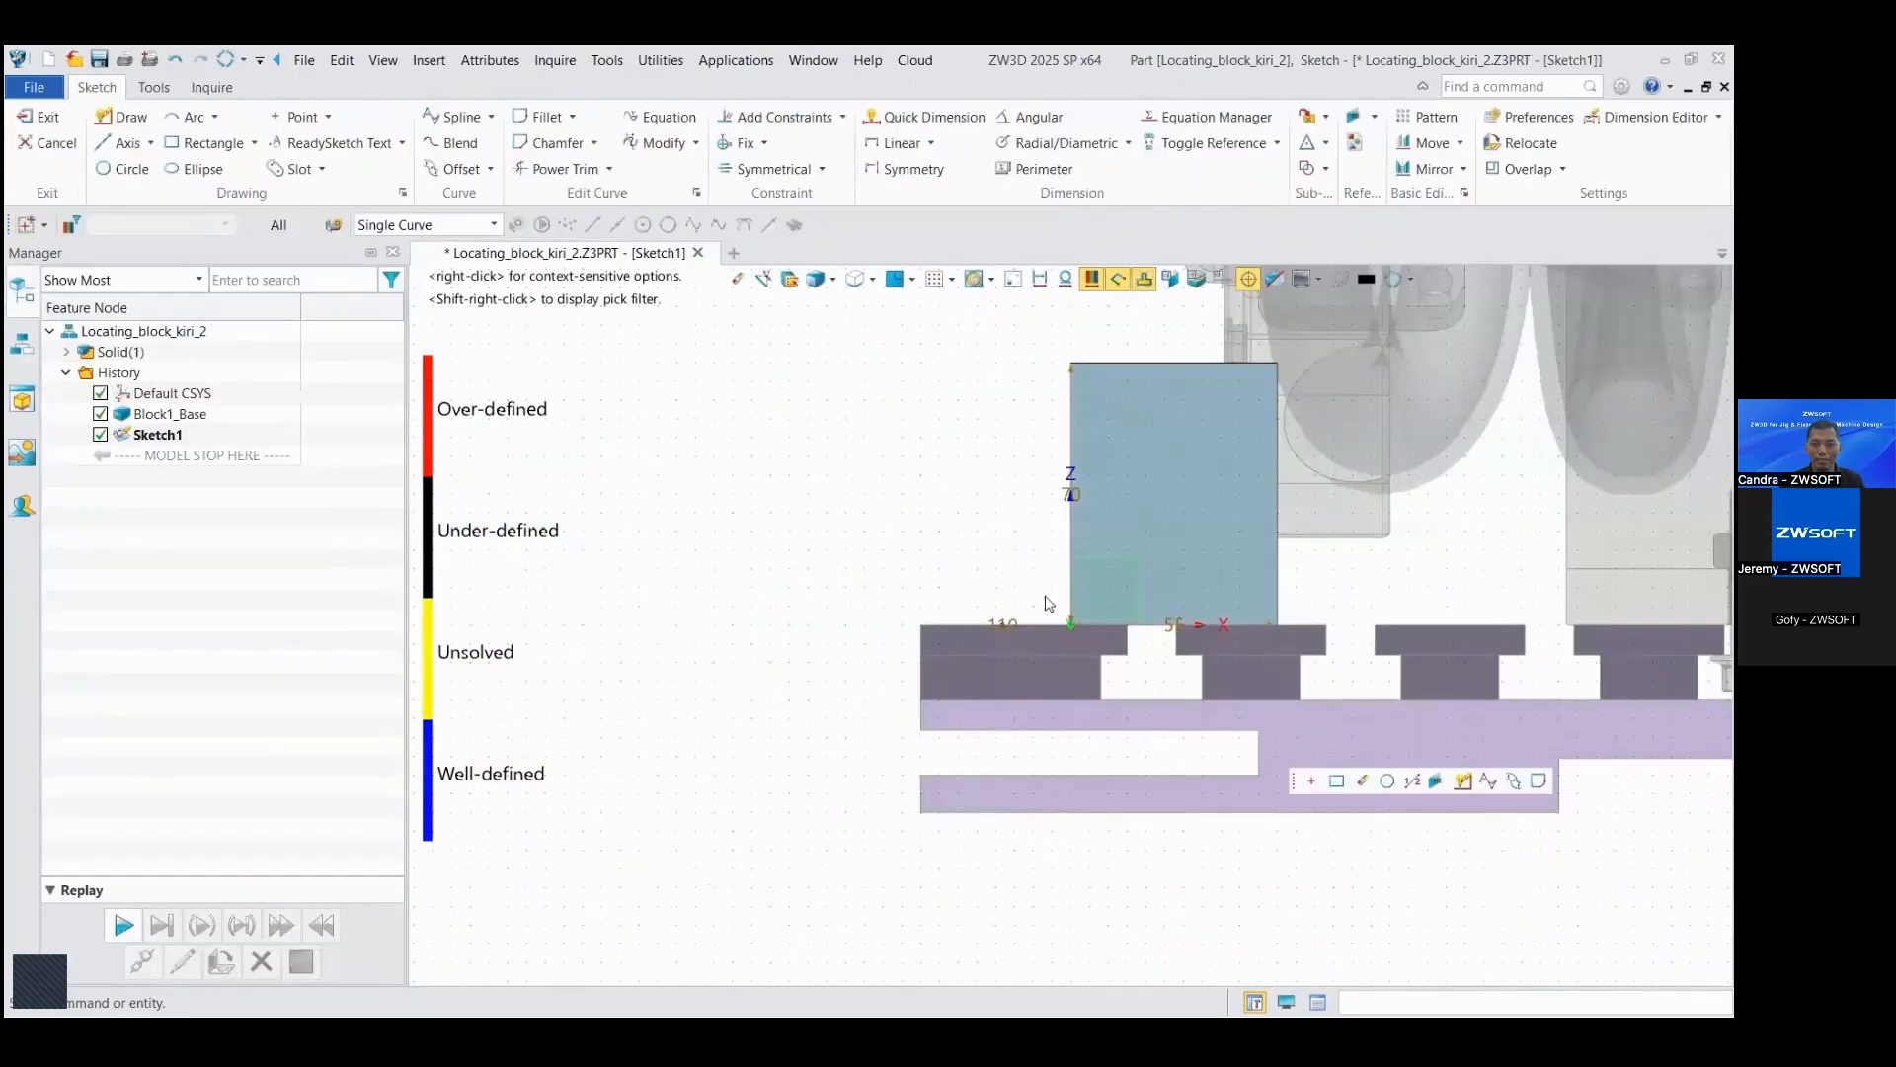
click(172, 144)
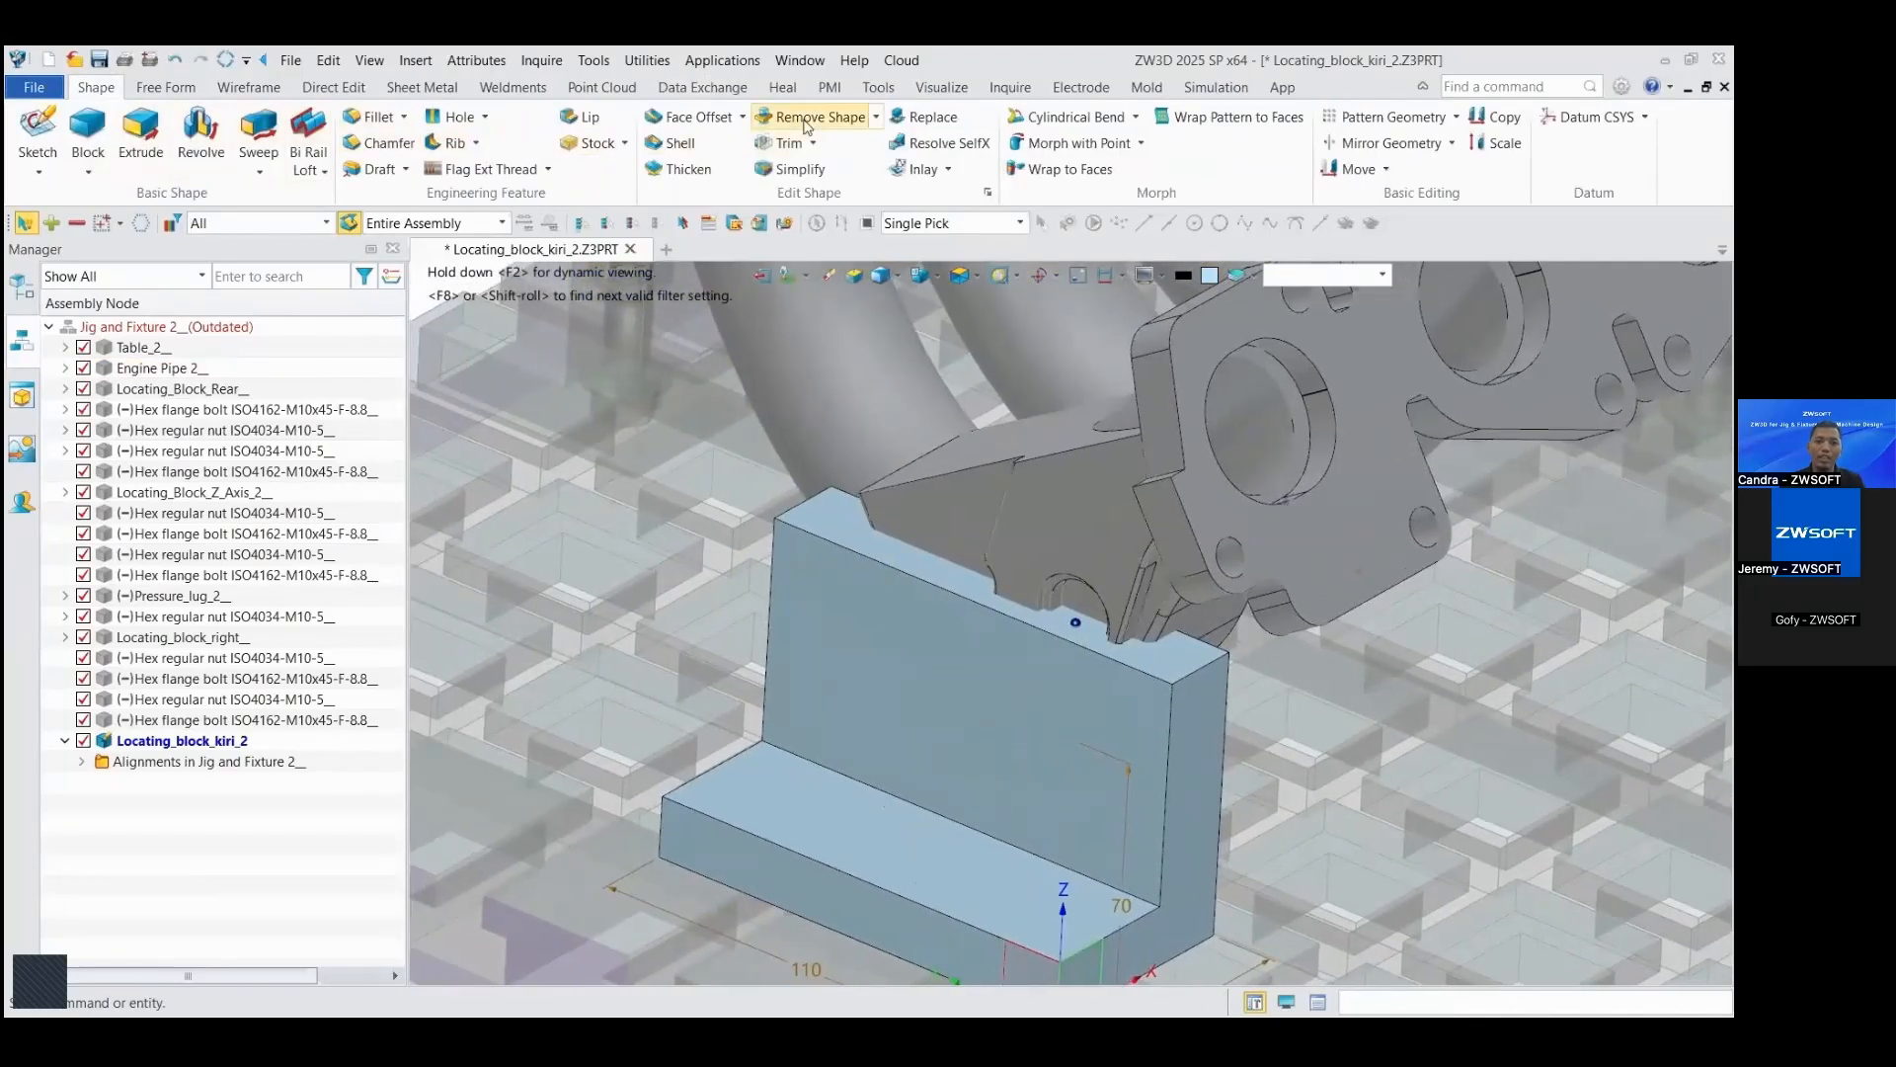
Step: Subtract the engine pipe shape from the locating block with Remove Shape
click(807, 118)
click(935, 622)
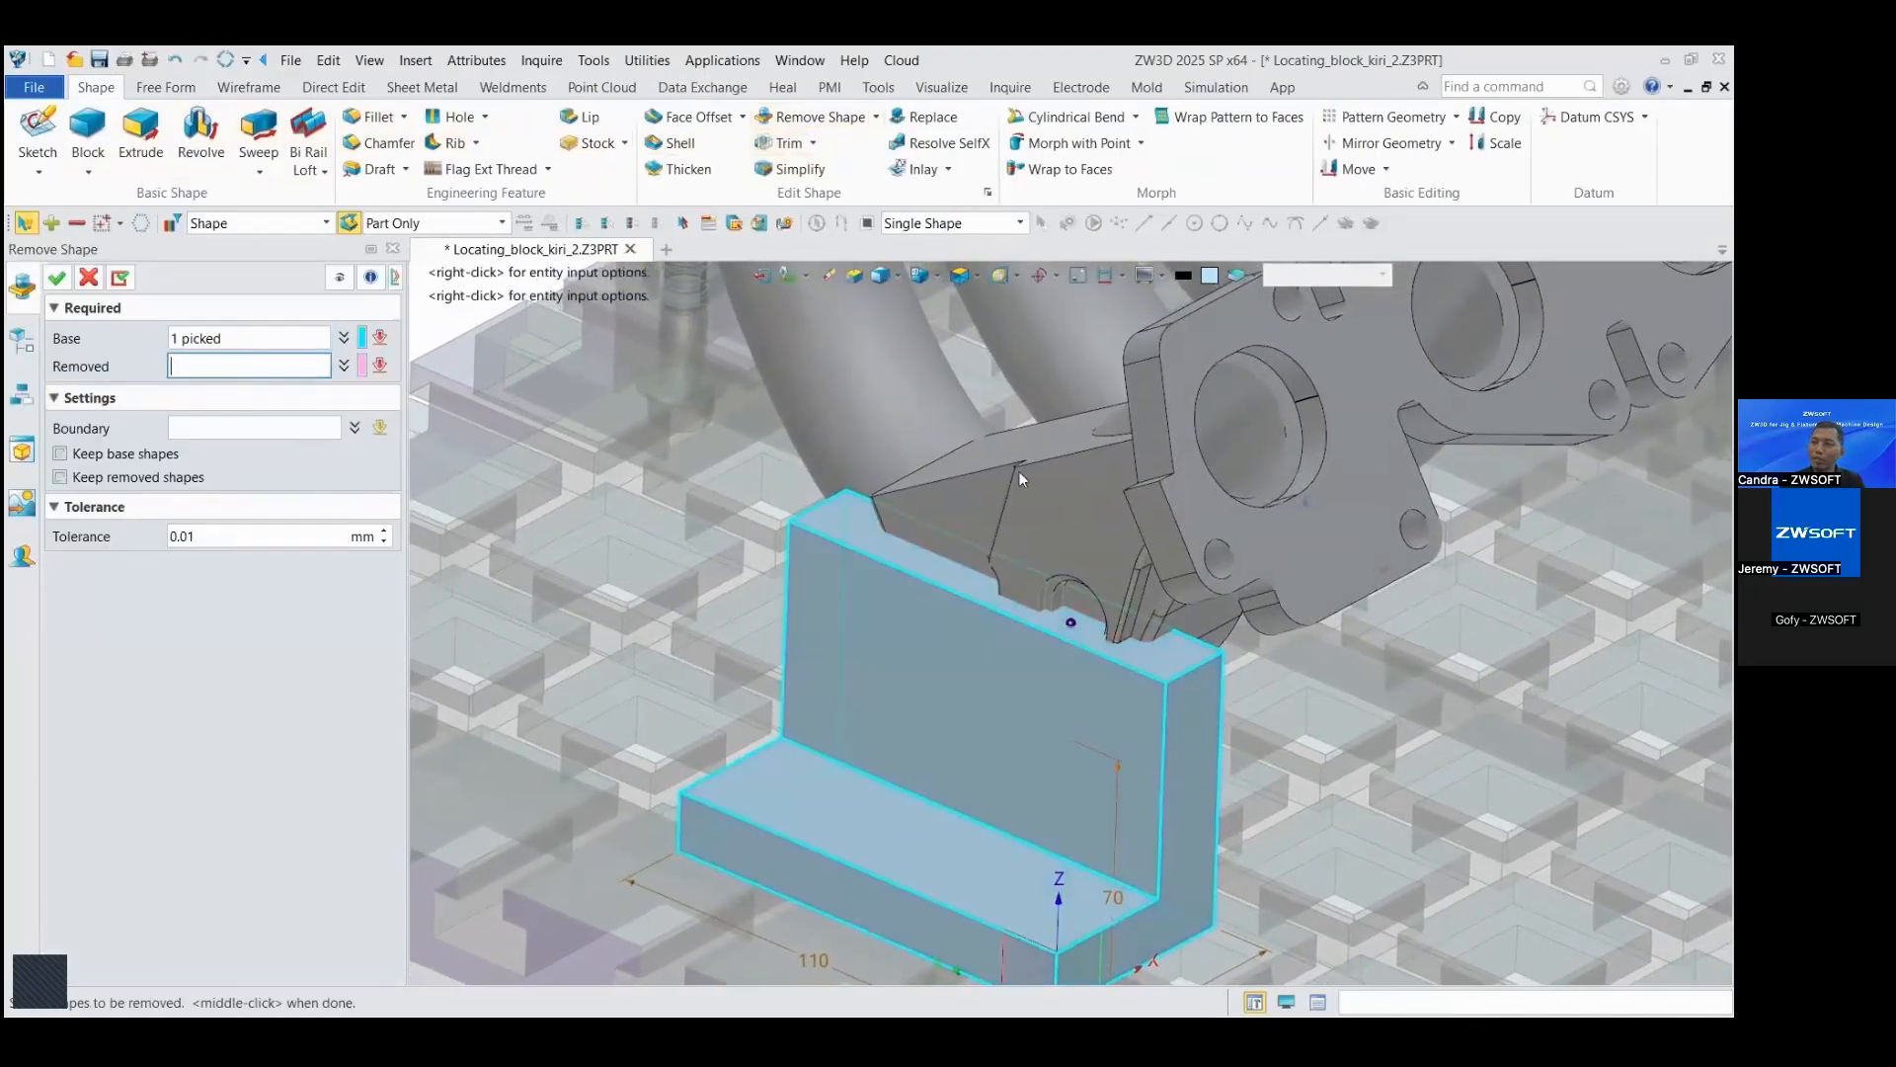
click(1019, 478)
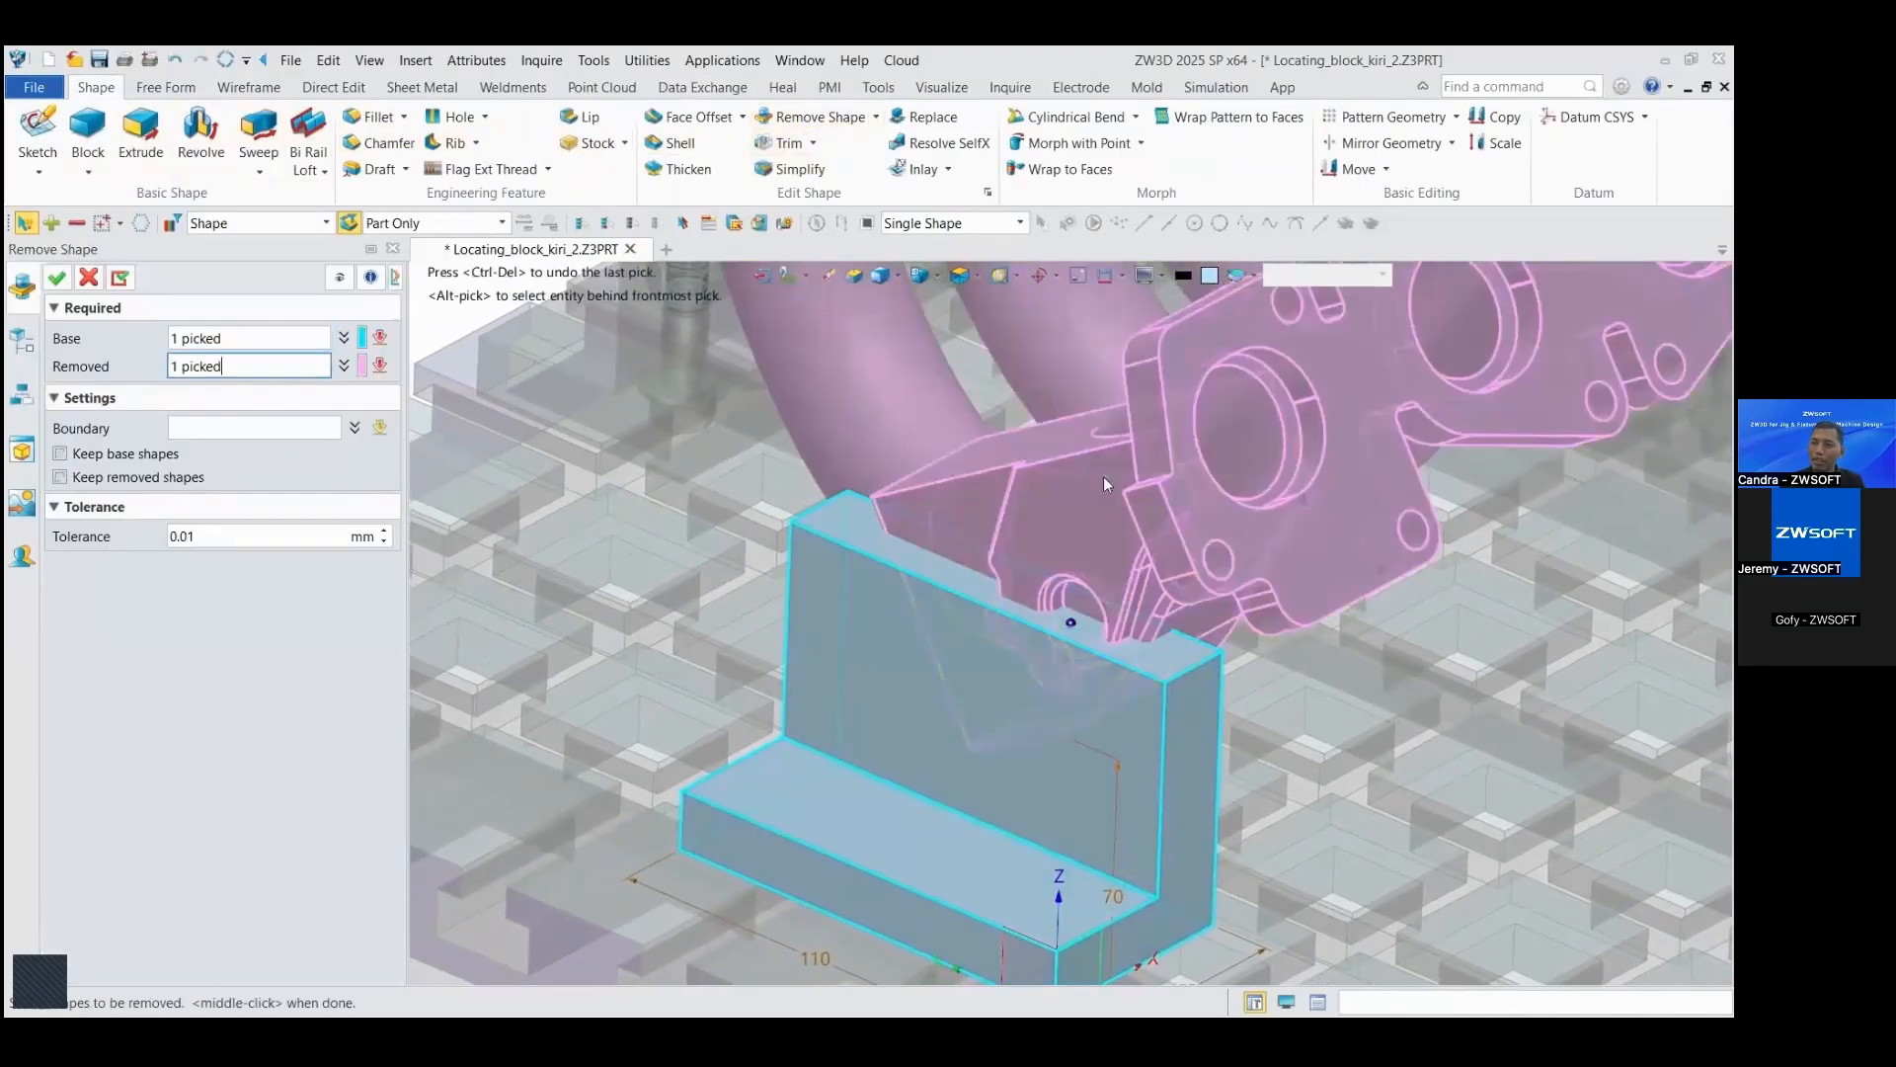
click(58, 278)
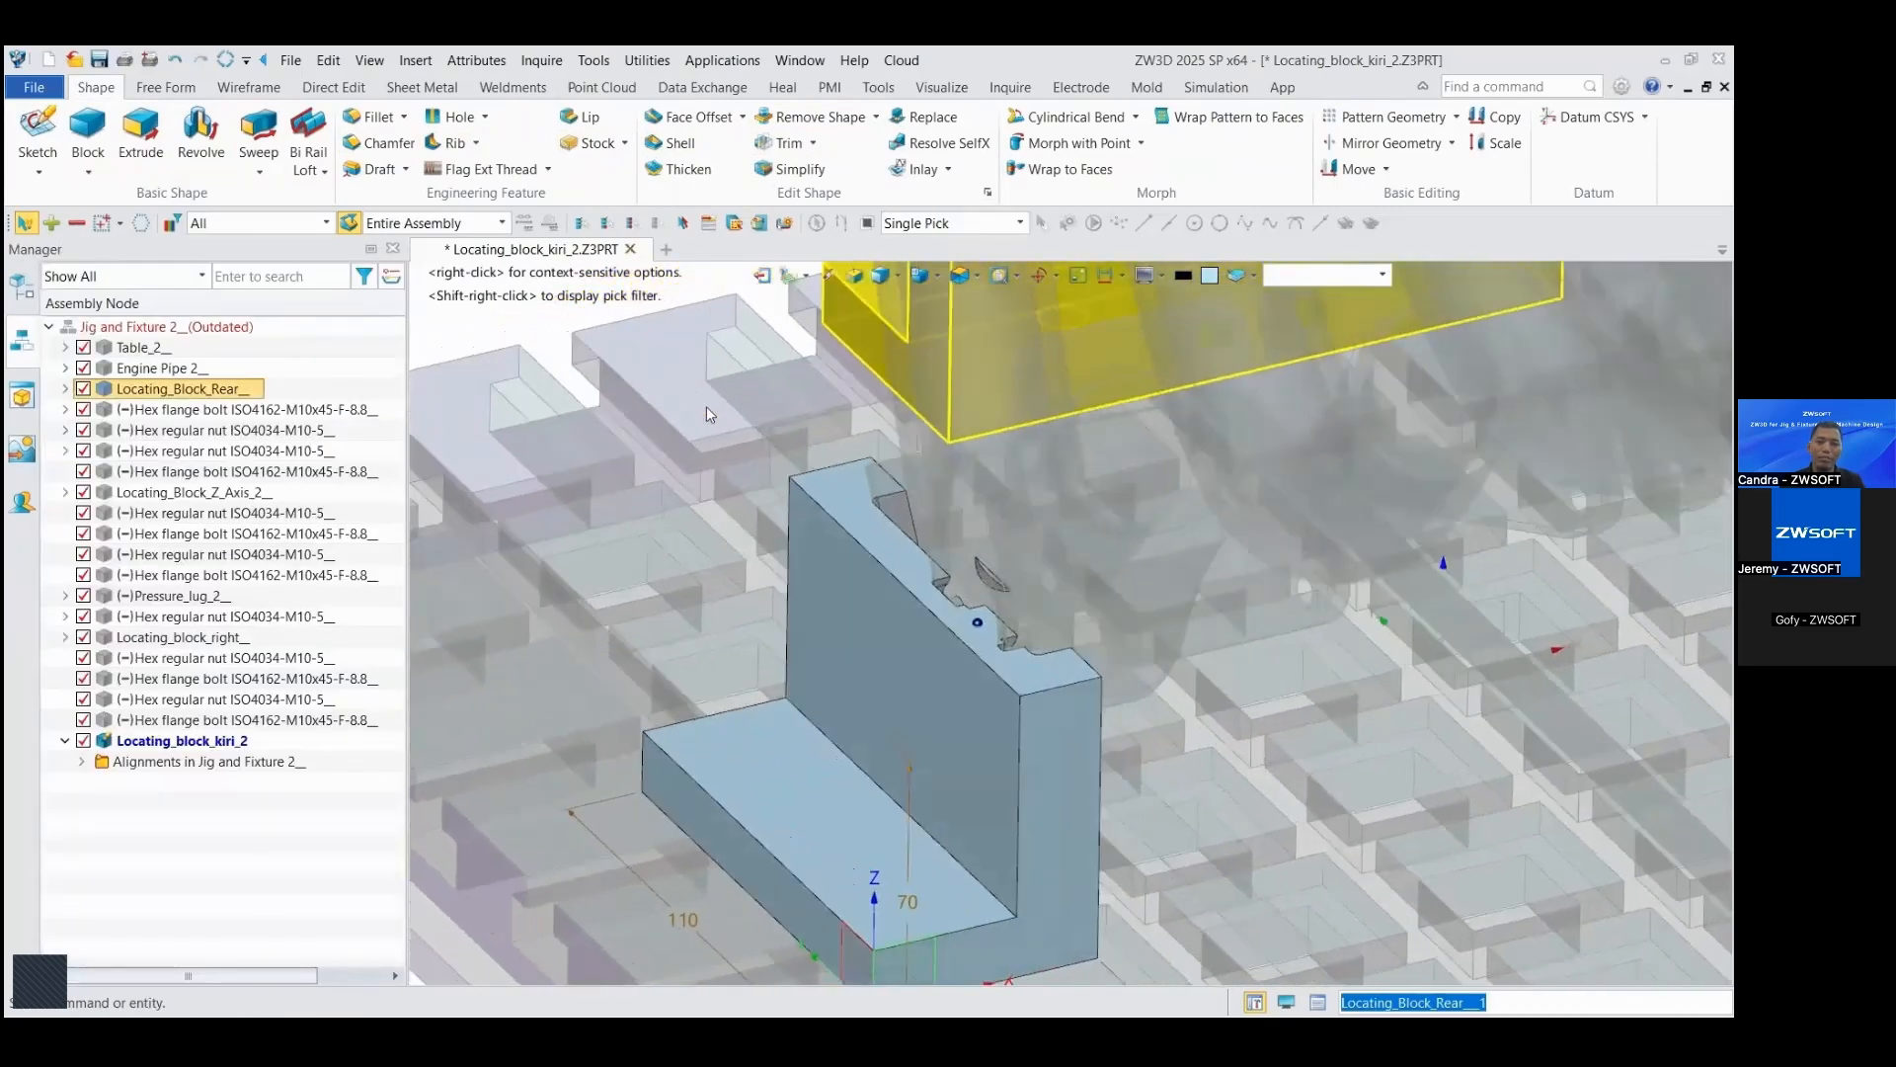
Step: Delete the loose fragment left floating beside the block's pipe cutout
mouse_move(707, 406)
right_down()
mouse_move(1189, 406)
mouse_move(1262, 342)
mouse_move(1158, 294)
mouse_move(917, 387)
mouse_move(998, 444)
mouse_move(889, 445)
right_up()
key(Delete)
drag(848, 435, 1077, 537)
click(58, 278)
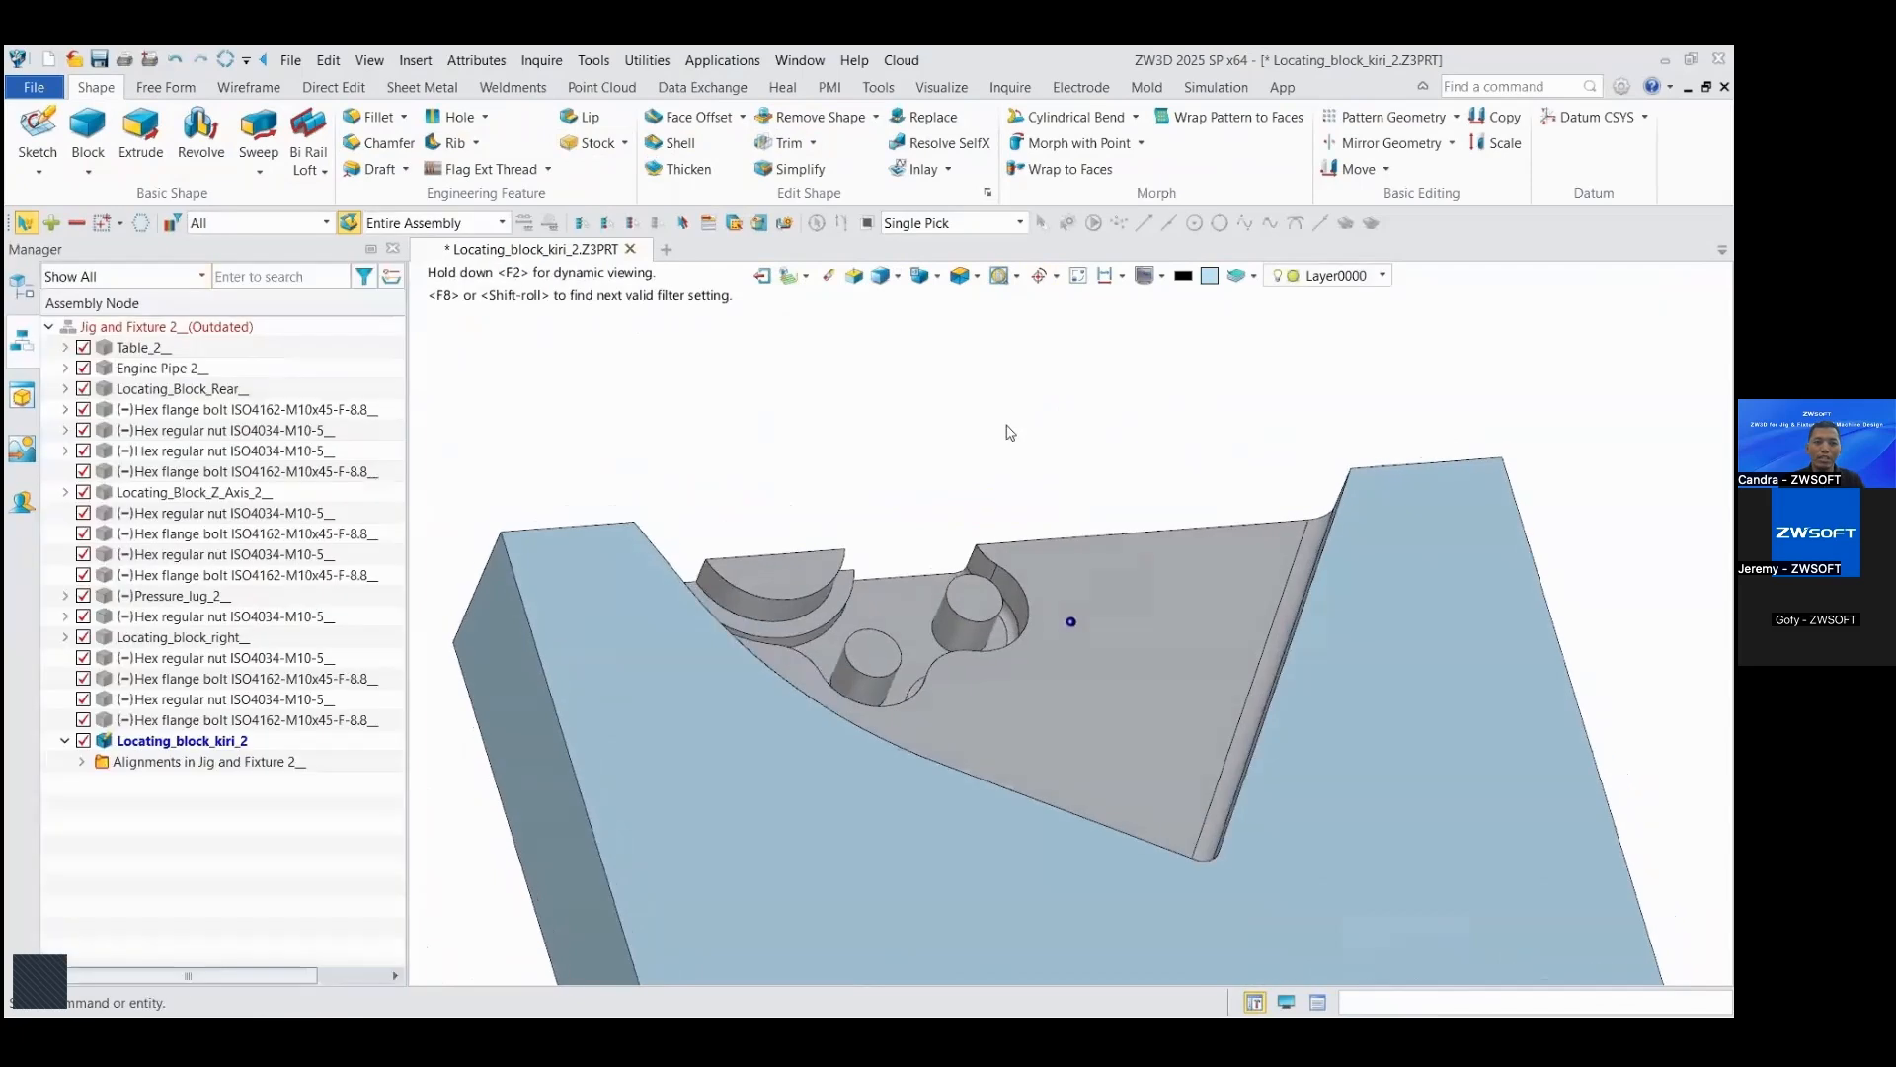
Step: Simplify the block's cutout by removing the faces of the small round bosses, stepped arcs and recess on its inner wall
right_drag(1007, 427, 931, 422)
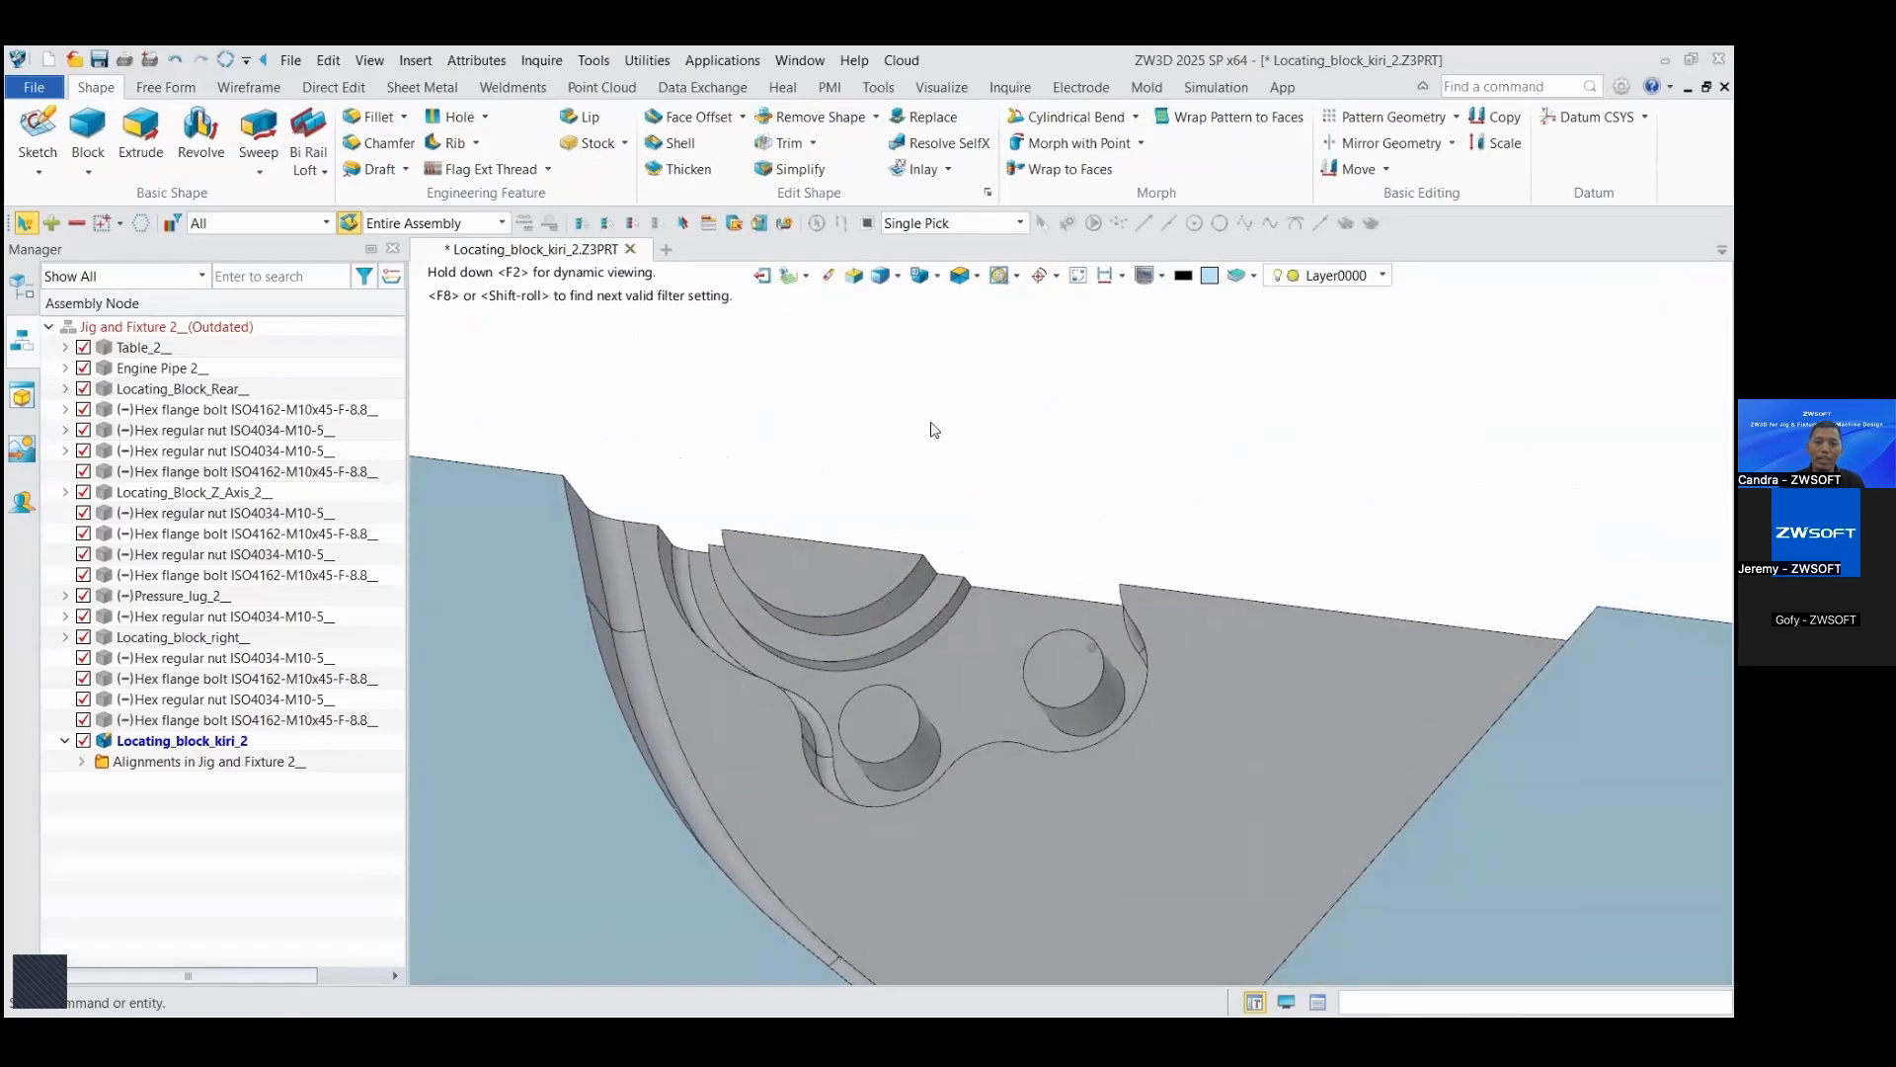
right_drag(963, 356, 880, 349)
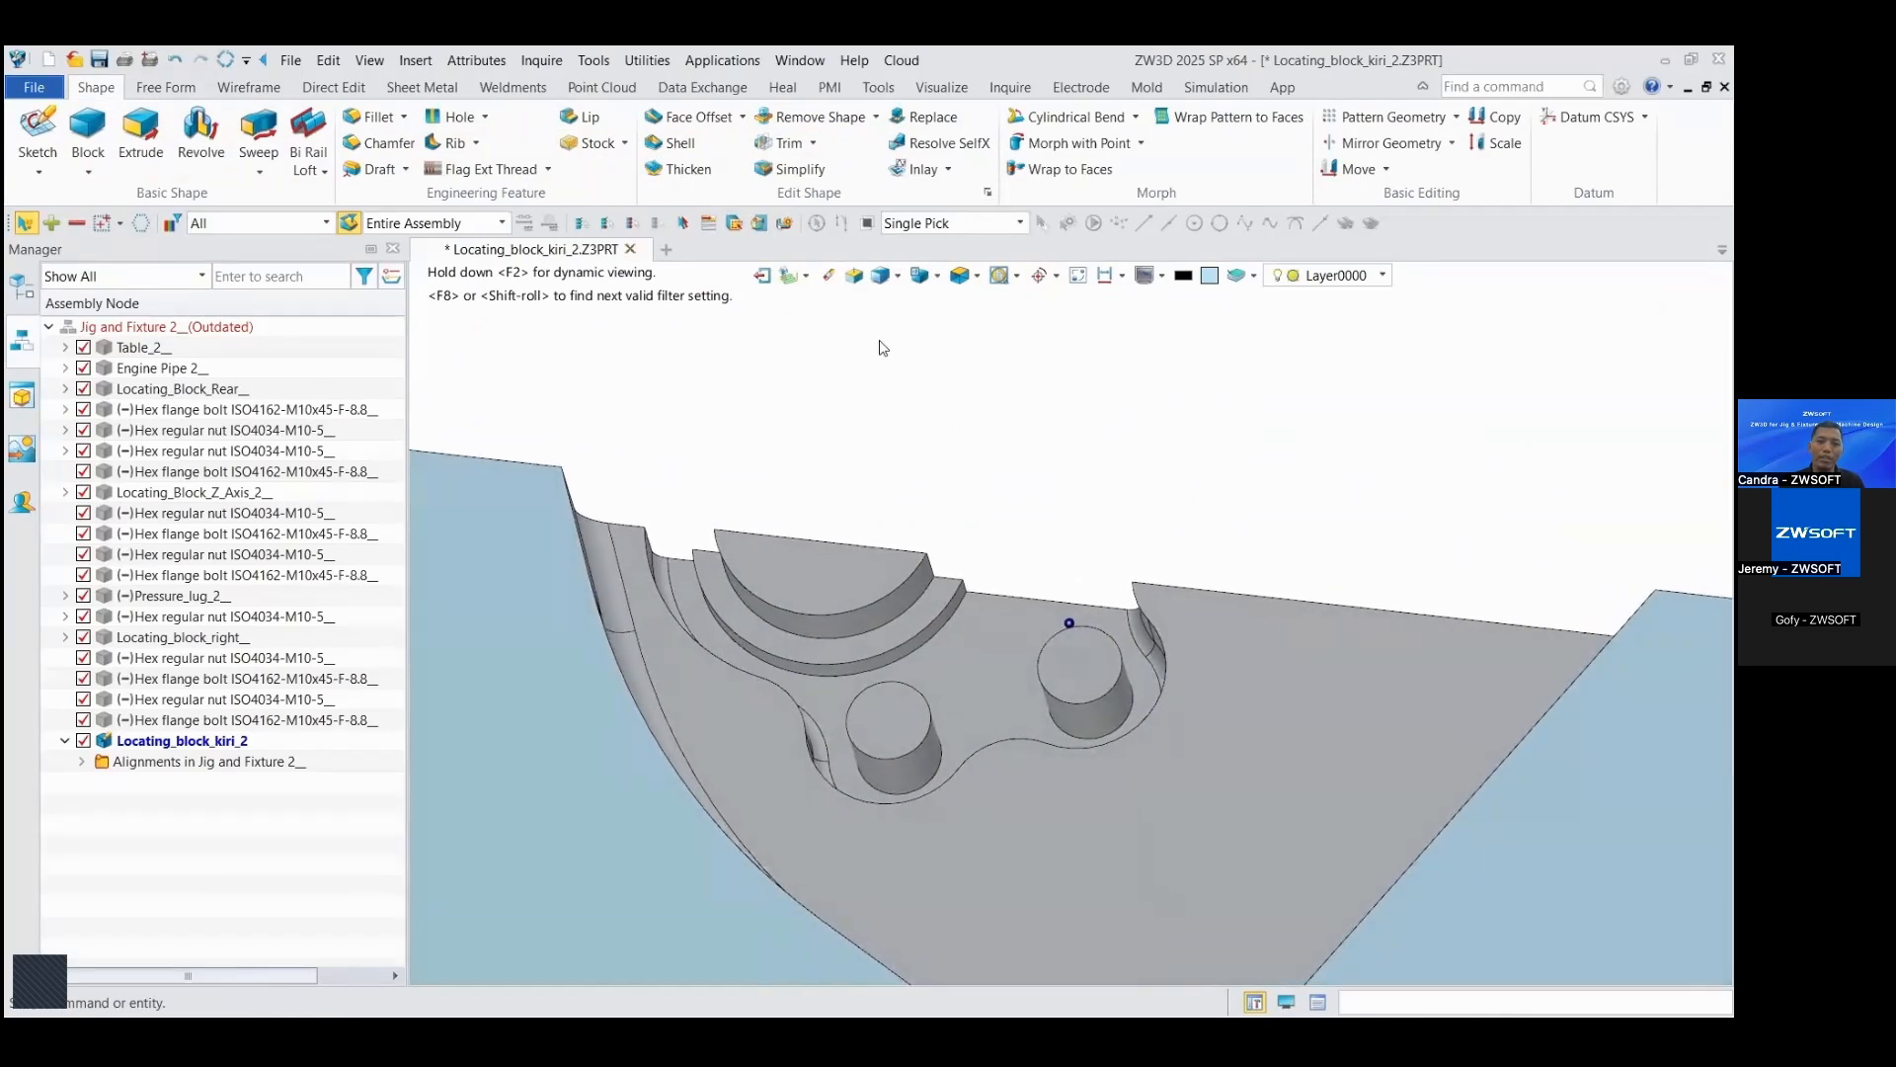
click(340, 90)
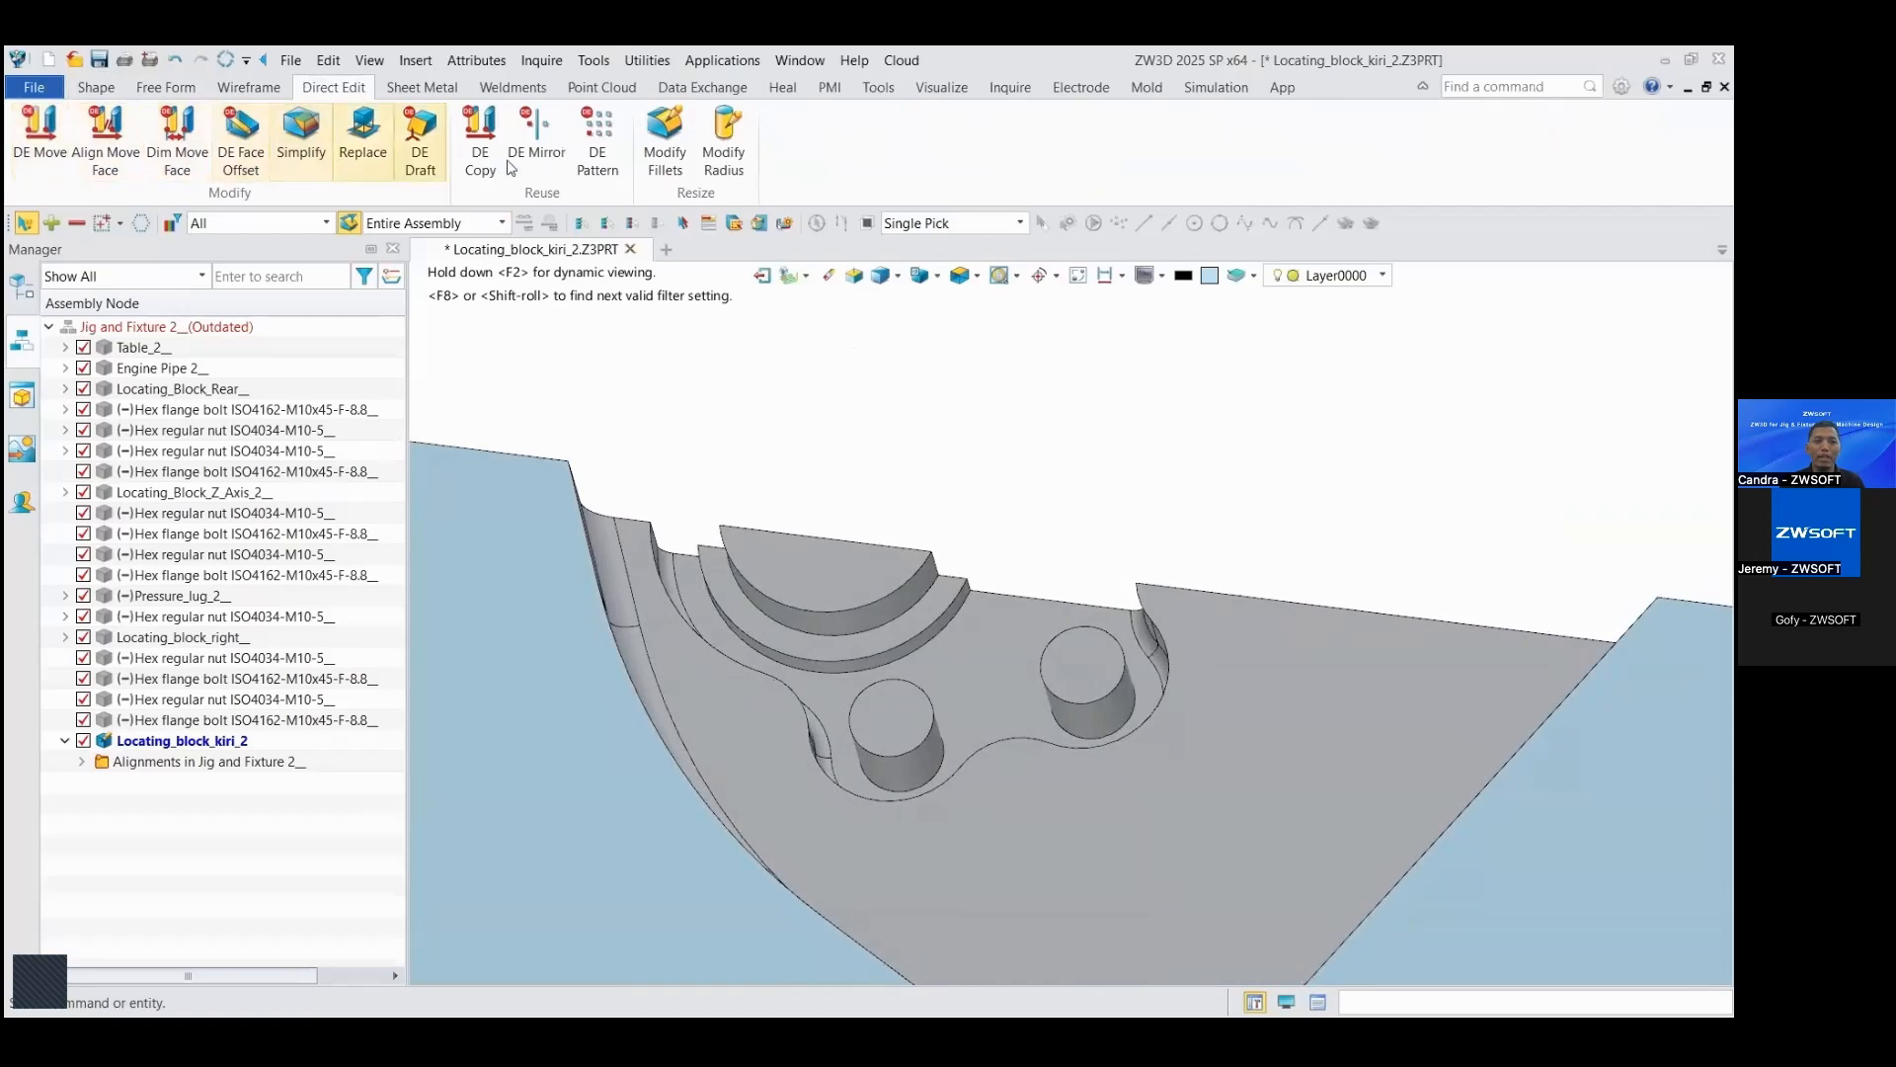
click(300, 149)
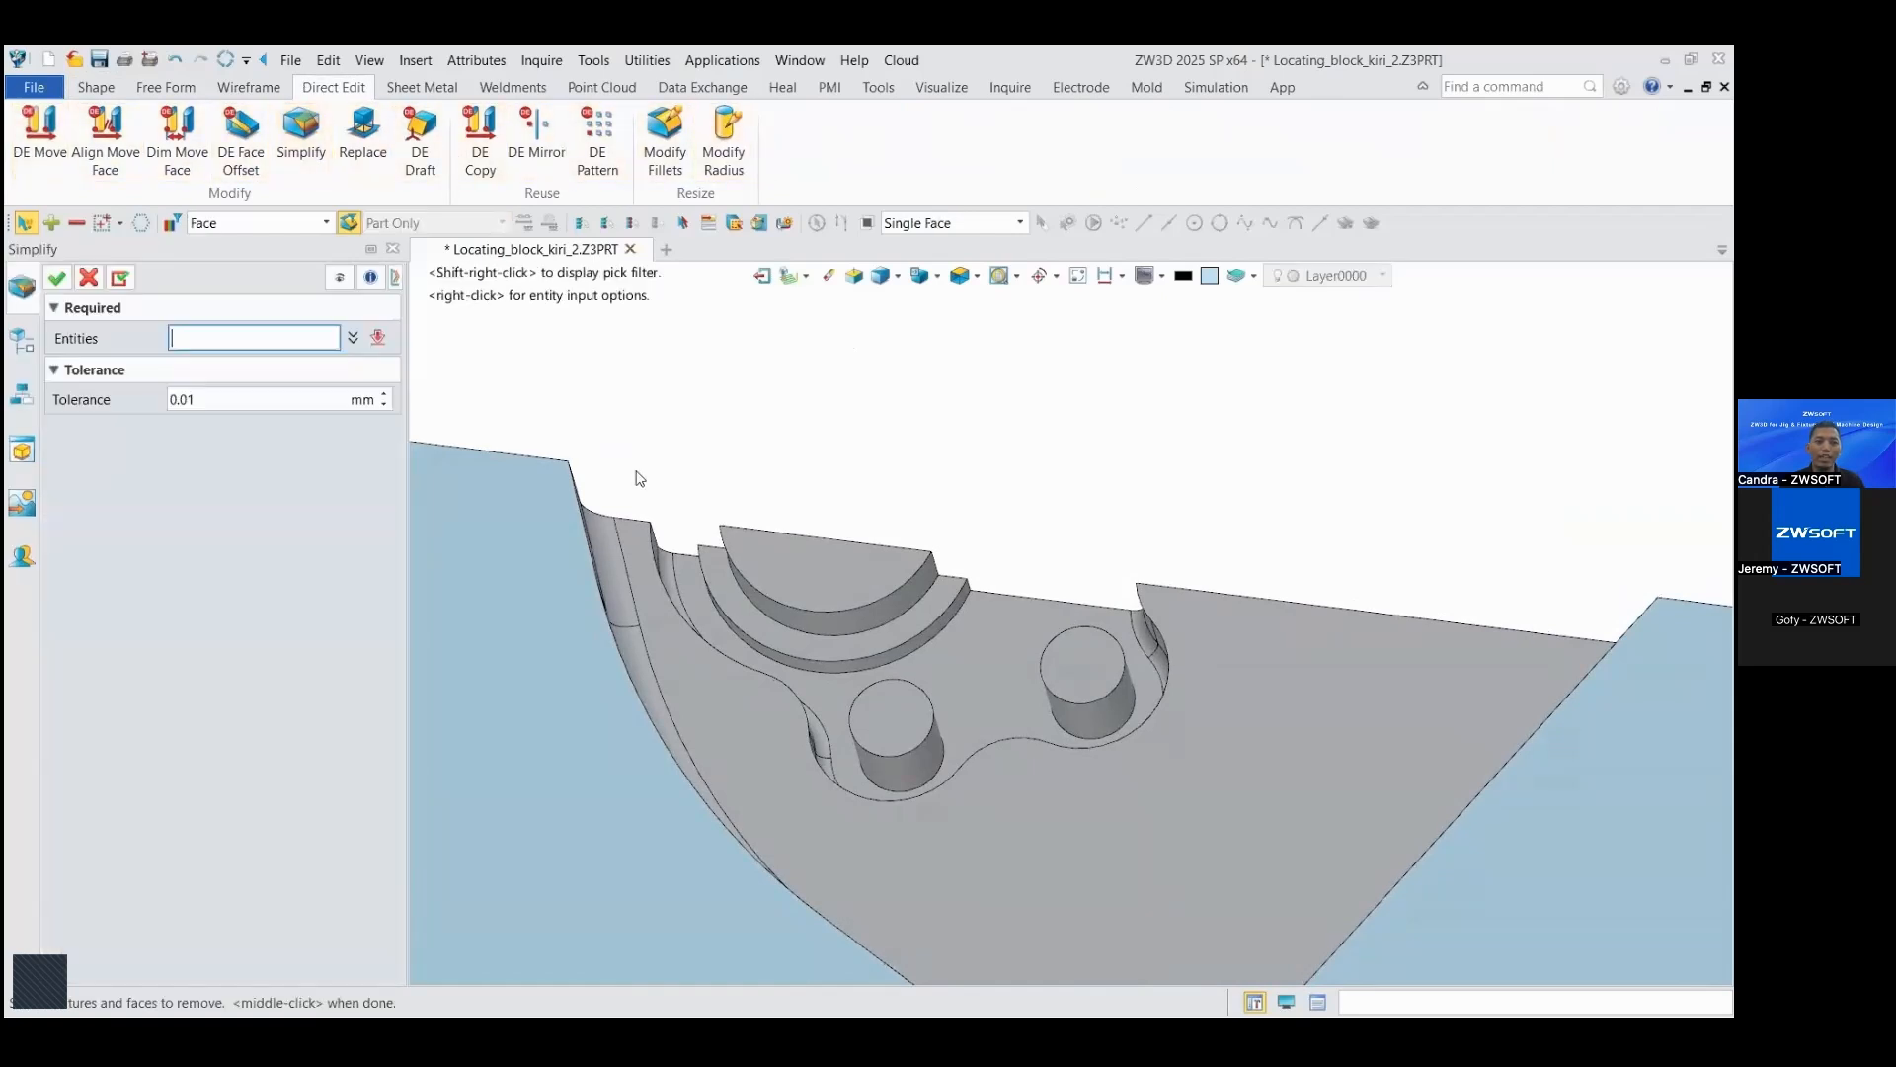
drag(644, 402, 1254, 830)
right_drag(846, 499, 825, 553)
click(57, 278)
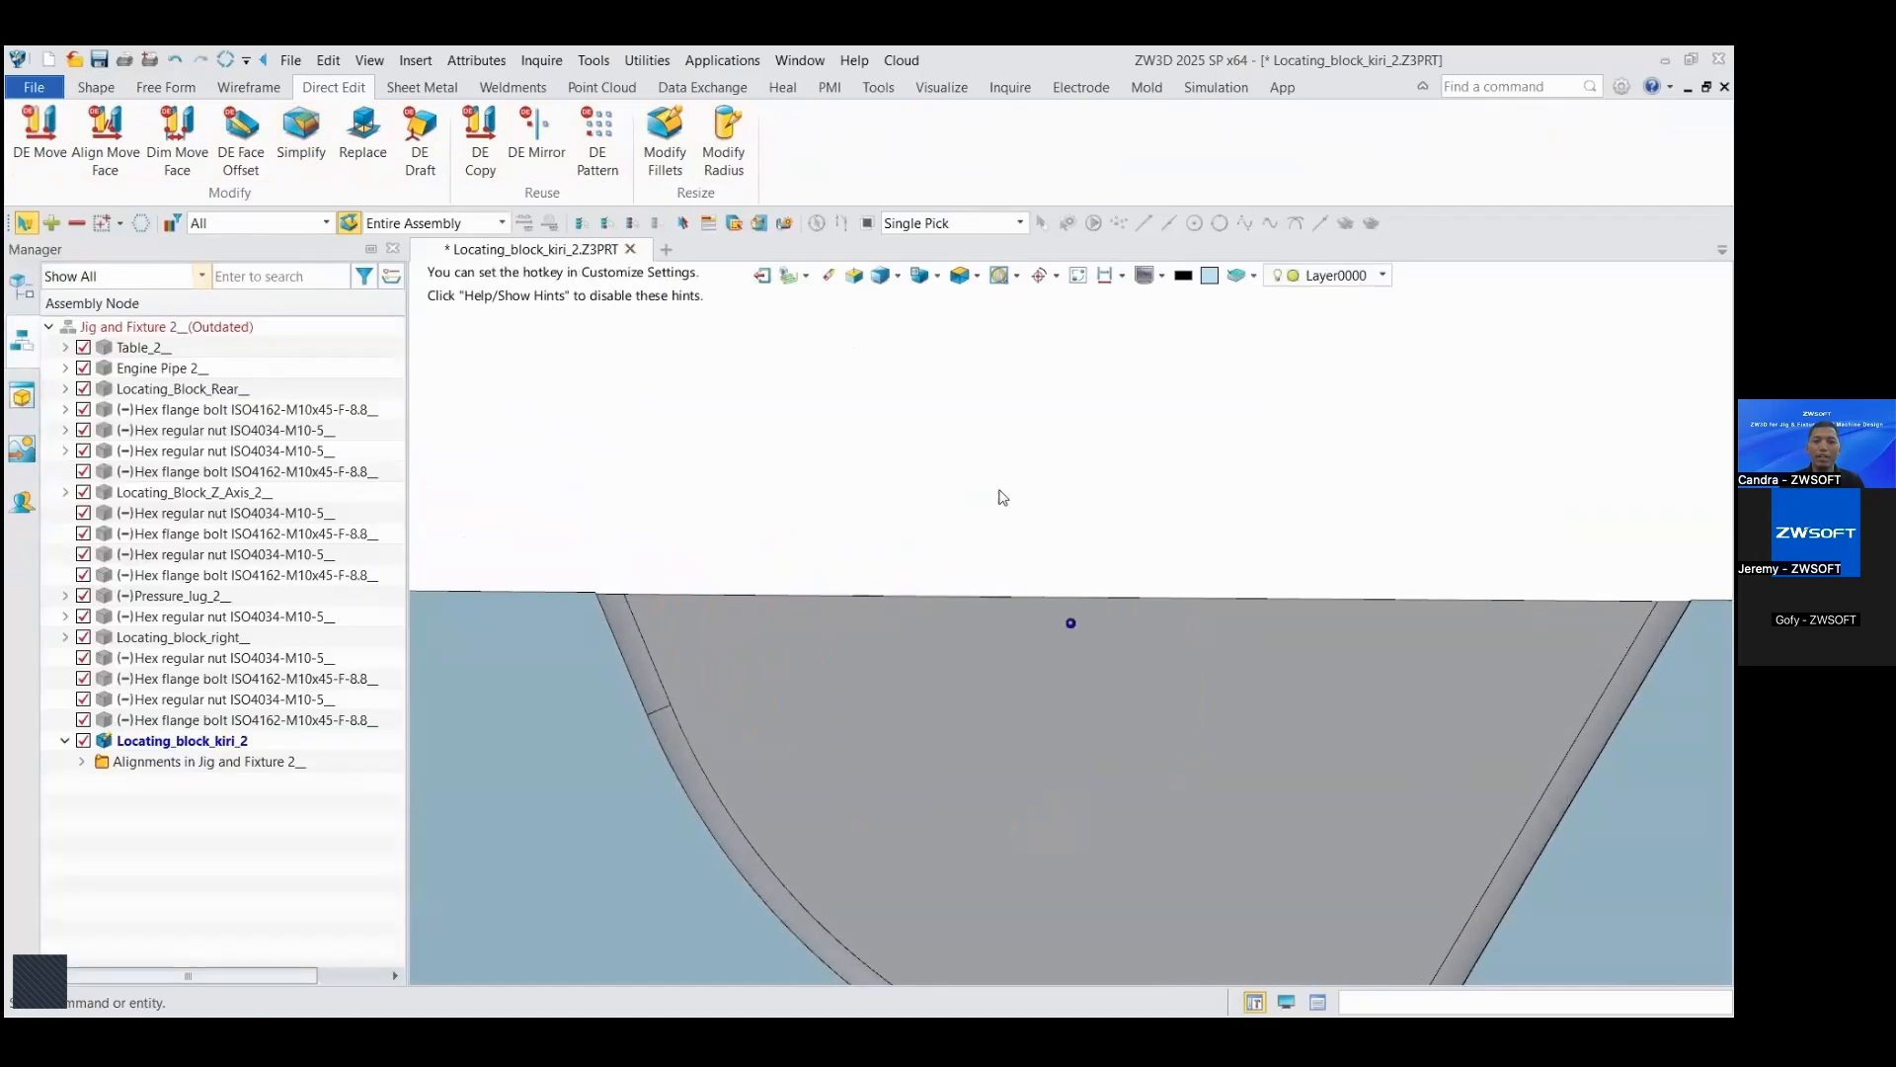
Step: Check the simplified locating block and return to the jig and fixture assembly
scroll(1004, 498, down, 4)
right_drag(1003, 497, 998, 385)
click(1076, 282)
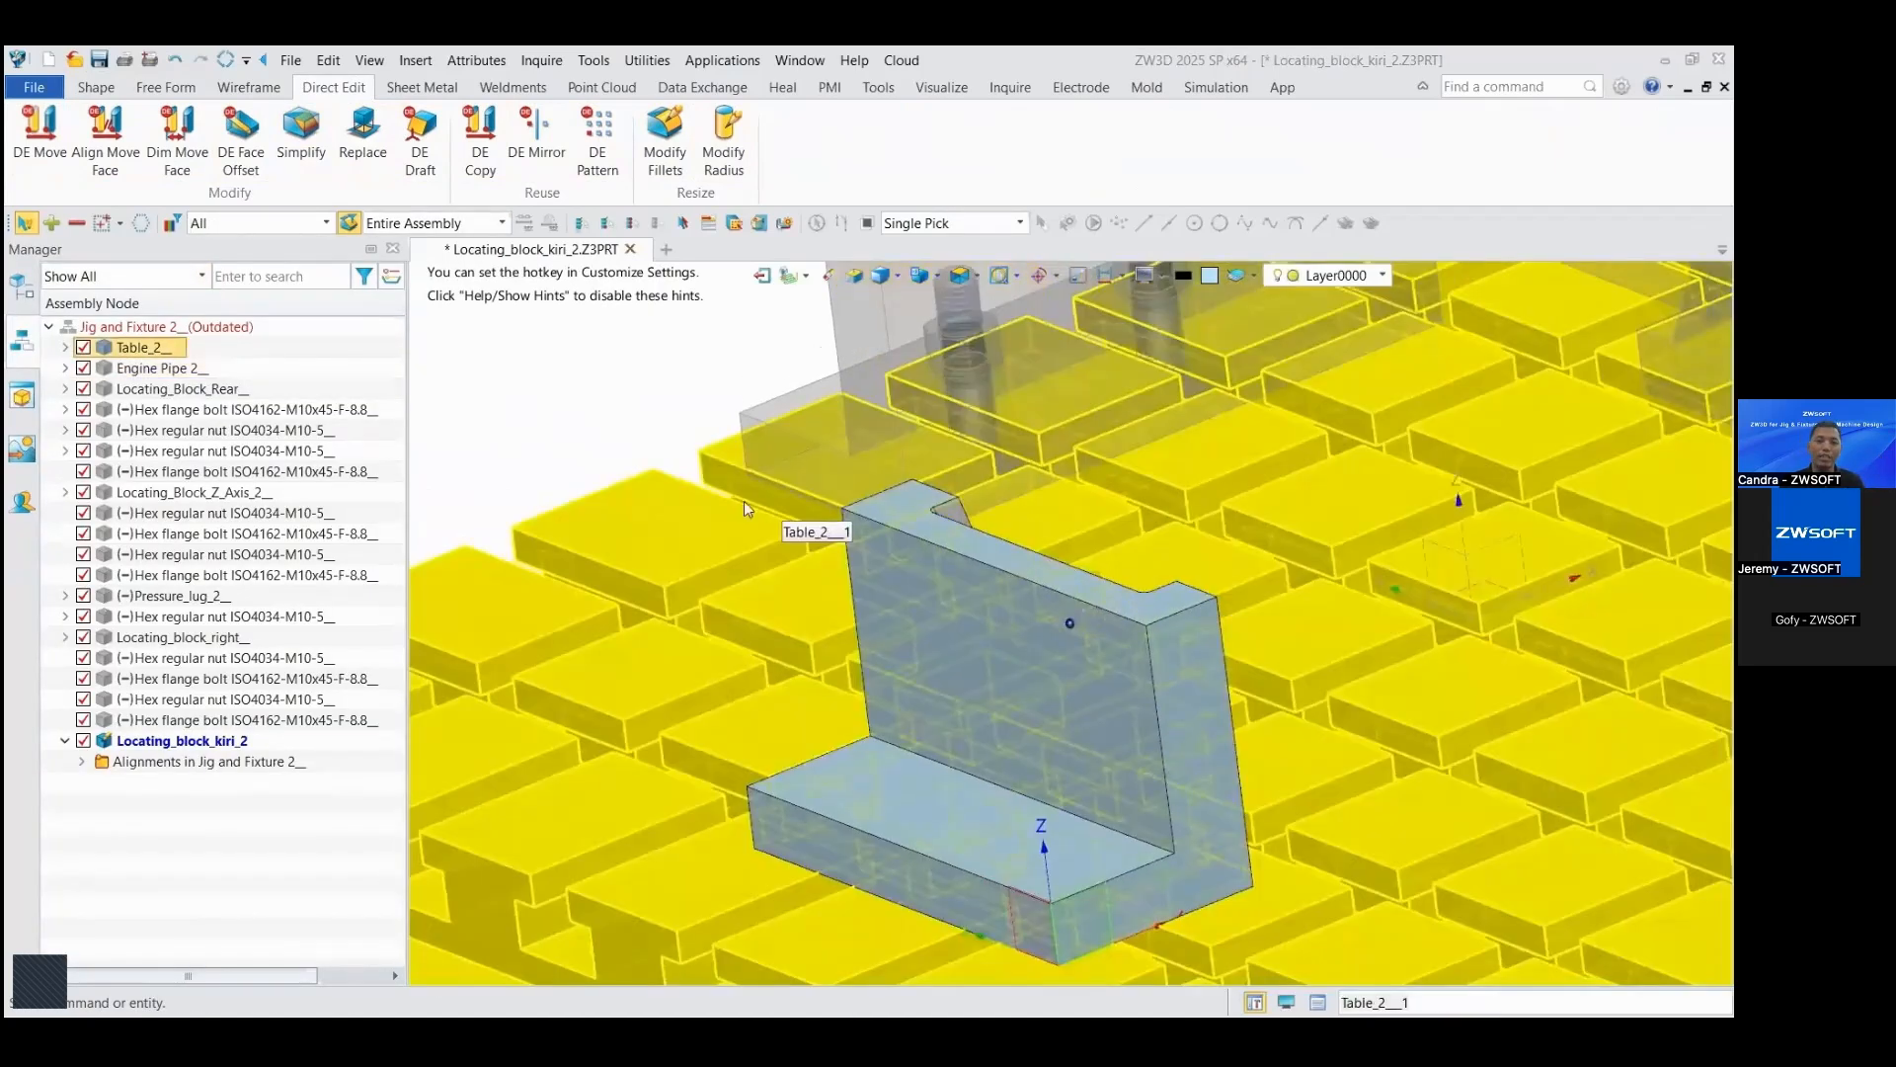
right_drag(743, 501, 415, 447)
scroll(676, 427, down, 3)
right_drag(312, 377, 589, 327)
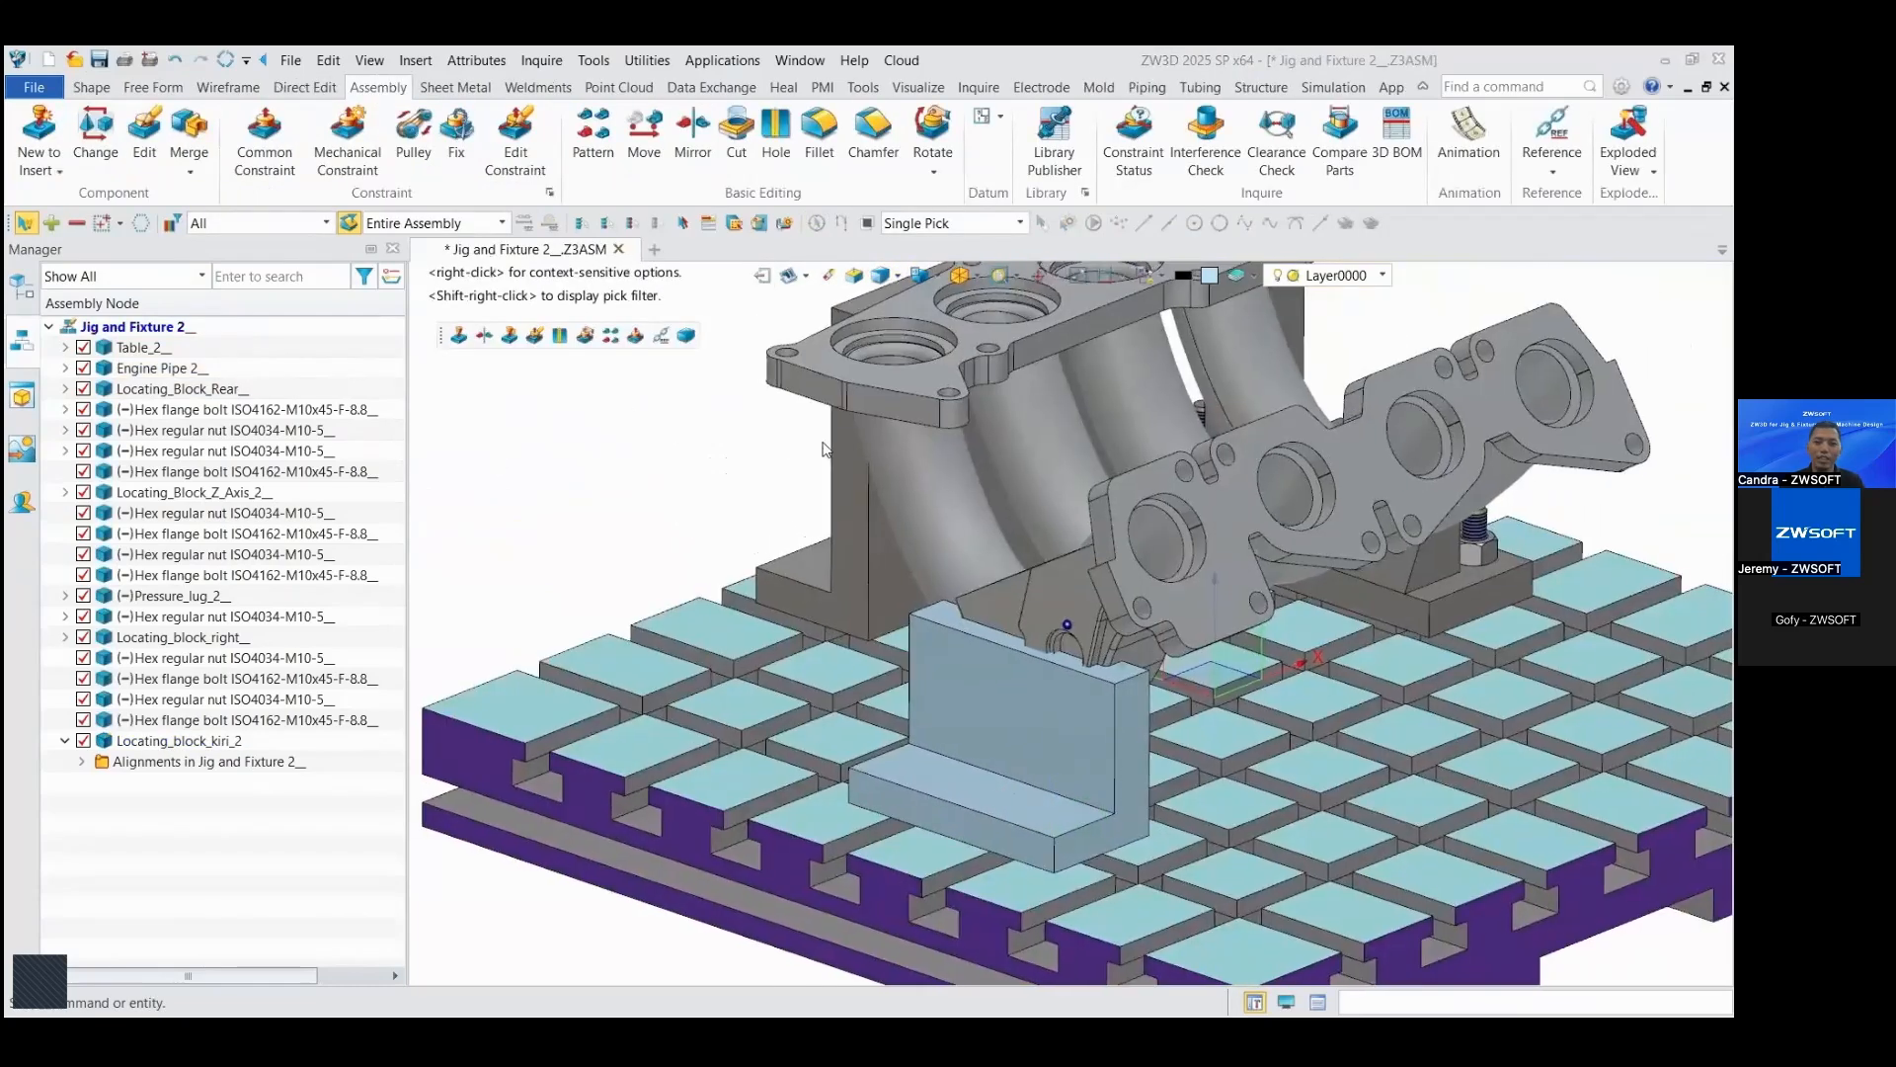
right_drag(831, 446, 686, 459)
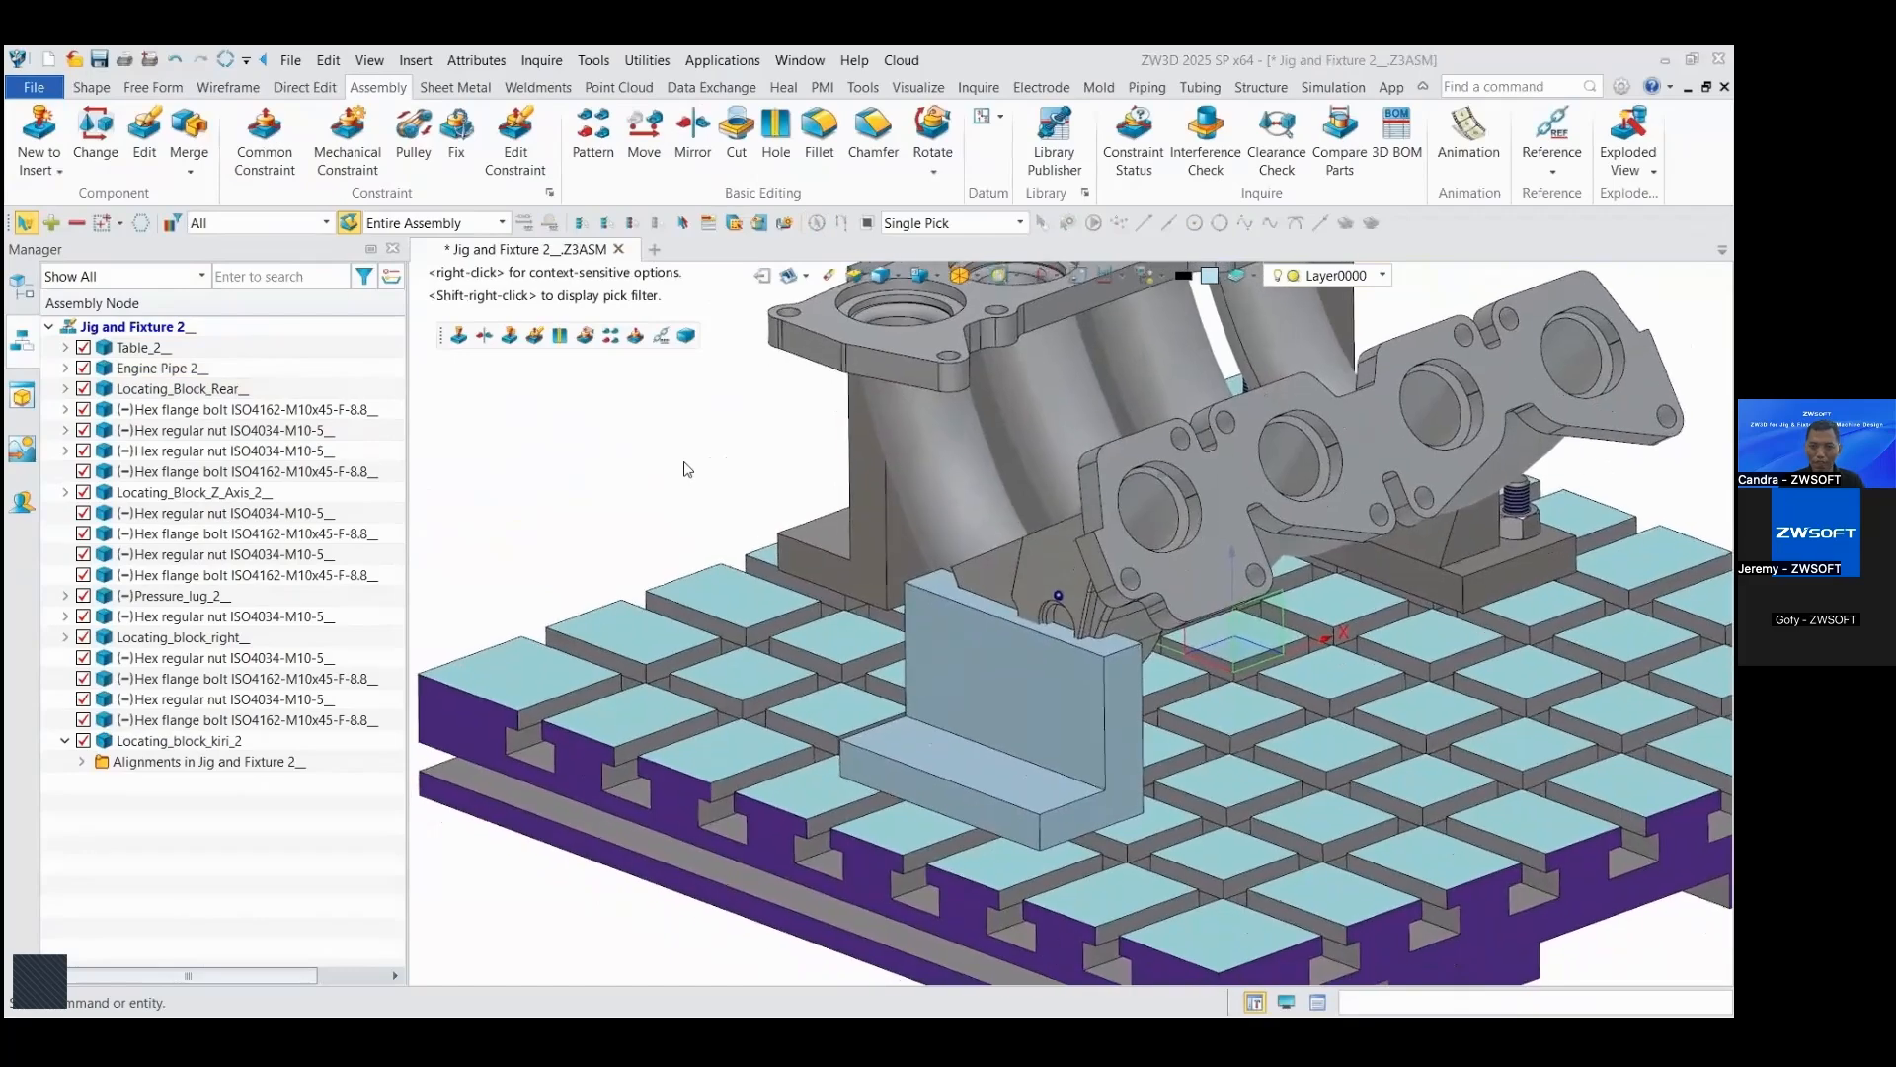
Step: Run an interference check between the engine pipe and the left locating block, limited to the picked components
scroll(685, 460, up, 1)
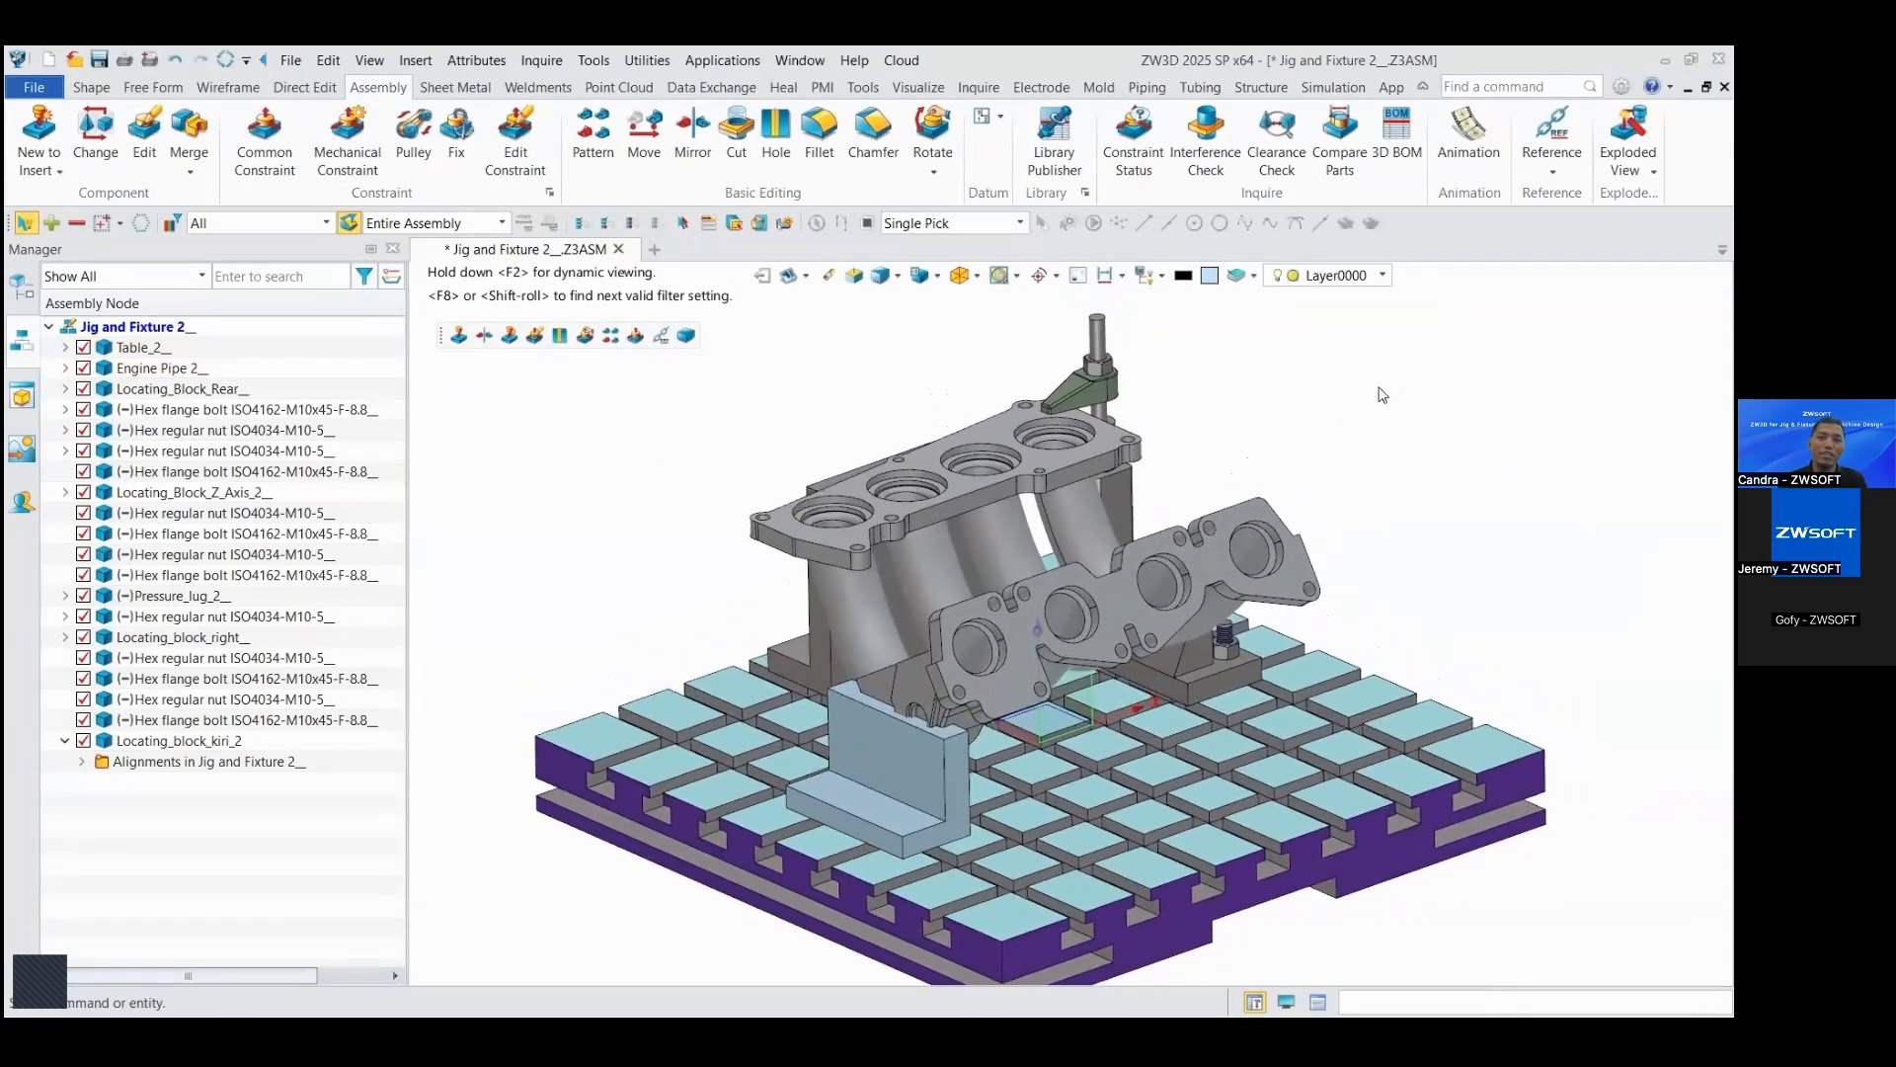
click(1230, 170)
click(1028, 603)
click(930, 733)
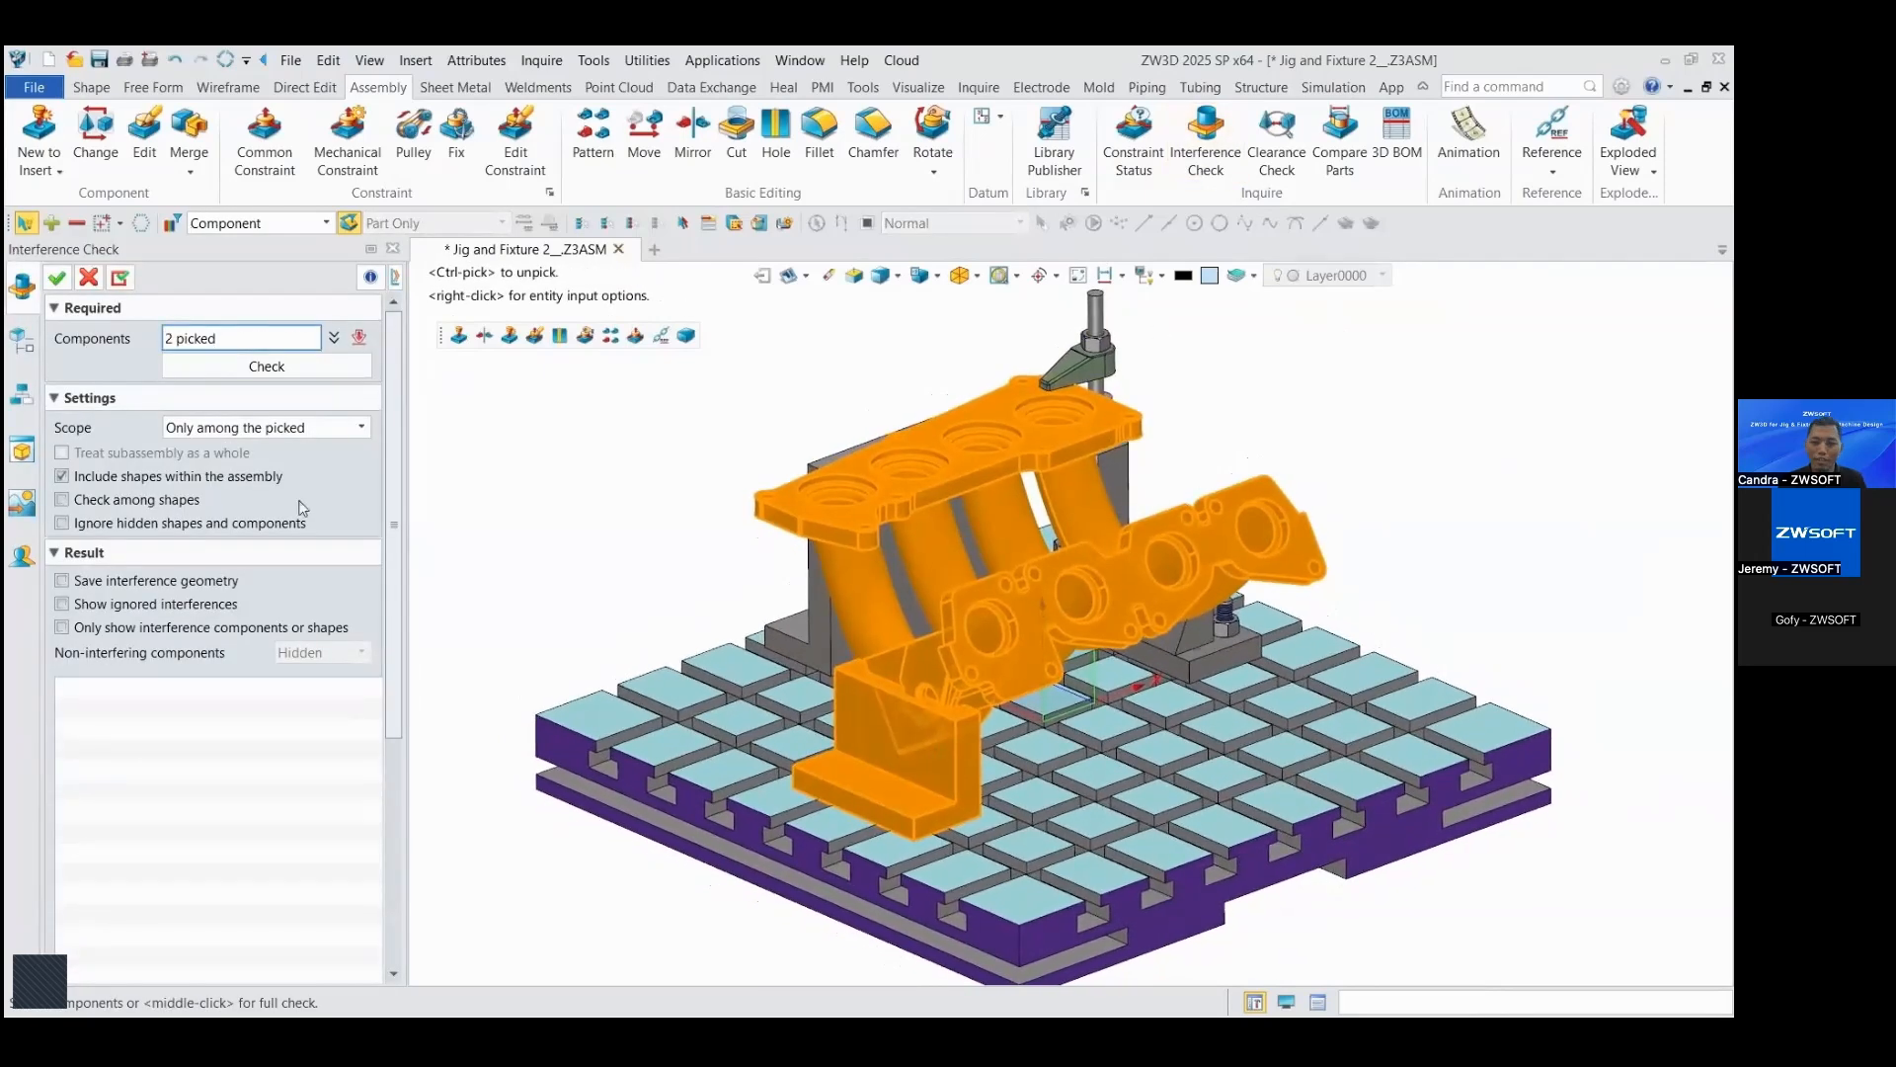
click(267, 365)
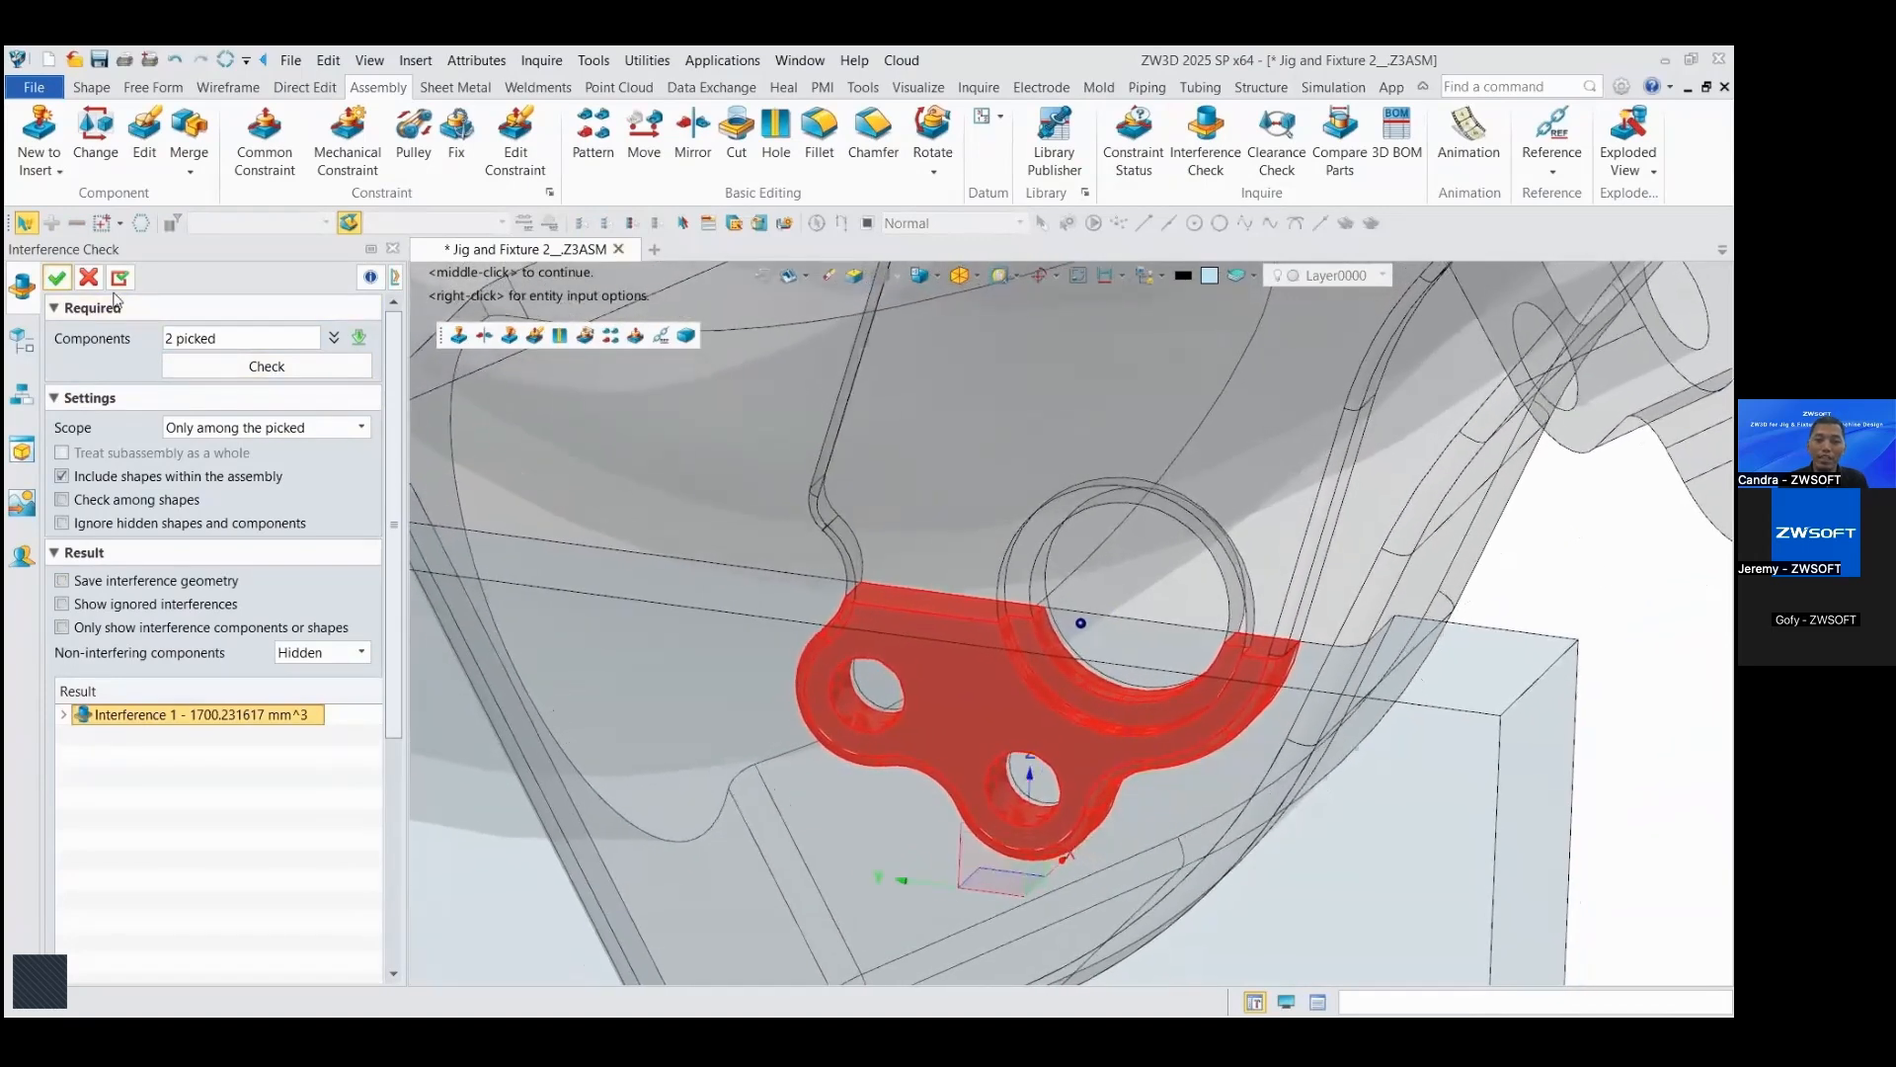
click(59, 280)
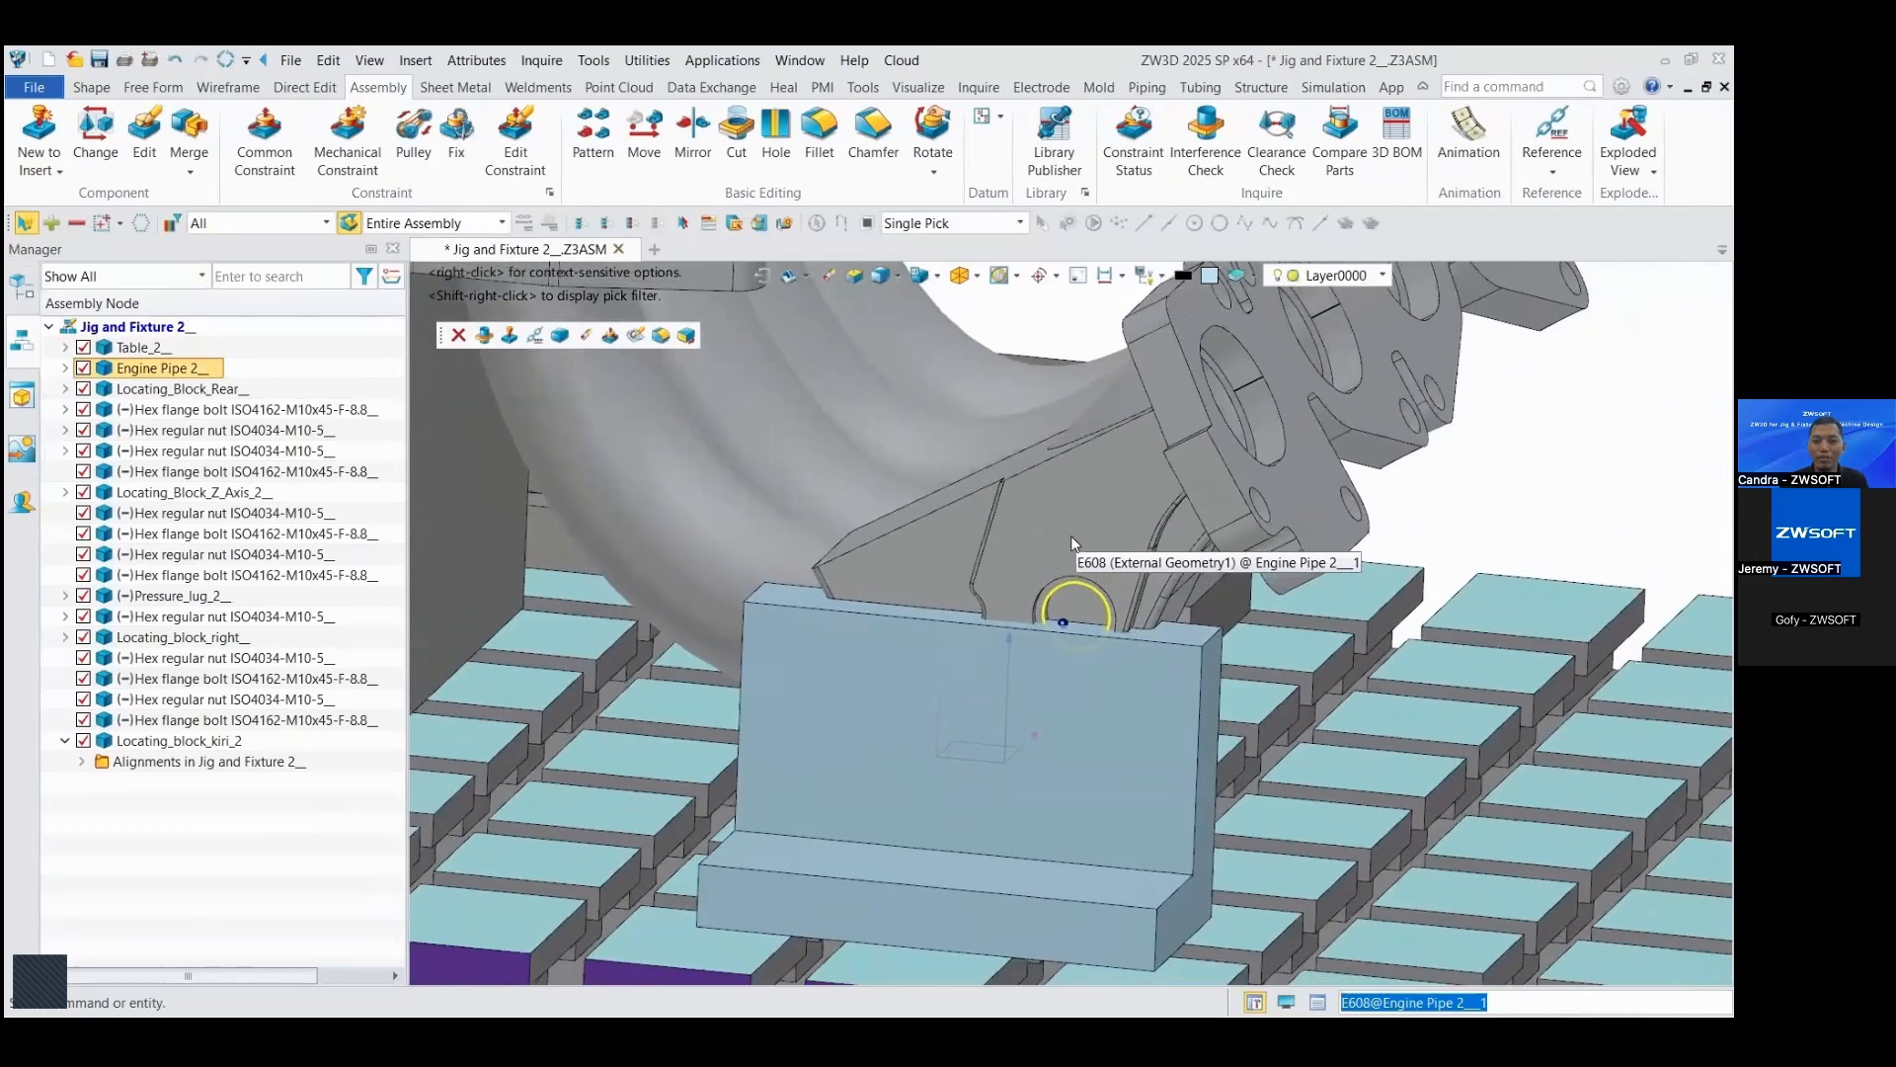
Step: Open the left locating block for editing and start a sketch on the long face of its upright wall
double_click(940, 729)
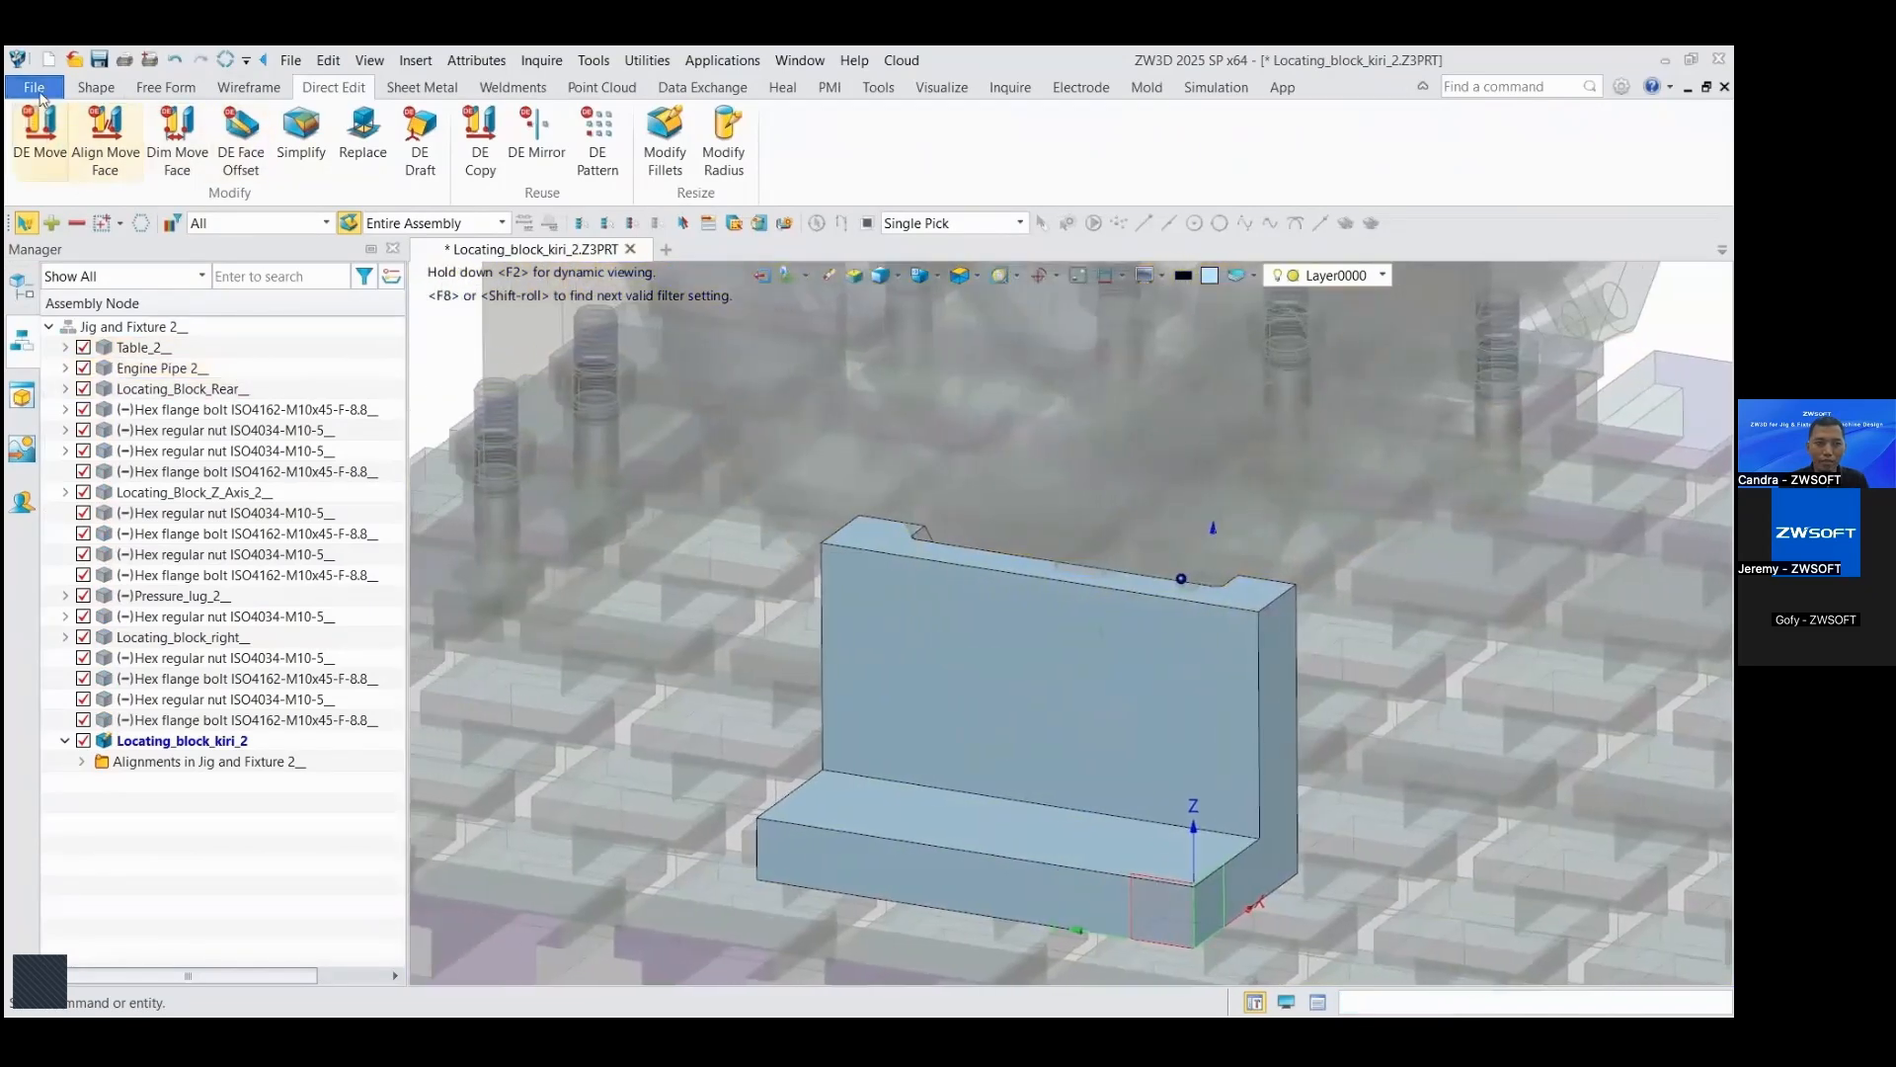
click(95, 88)
click(39, 126)
click(968, 634)
click(59, 282)
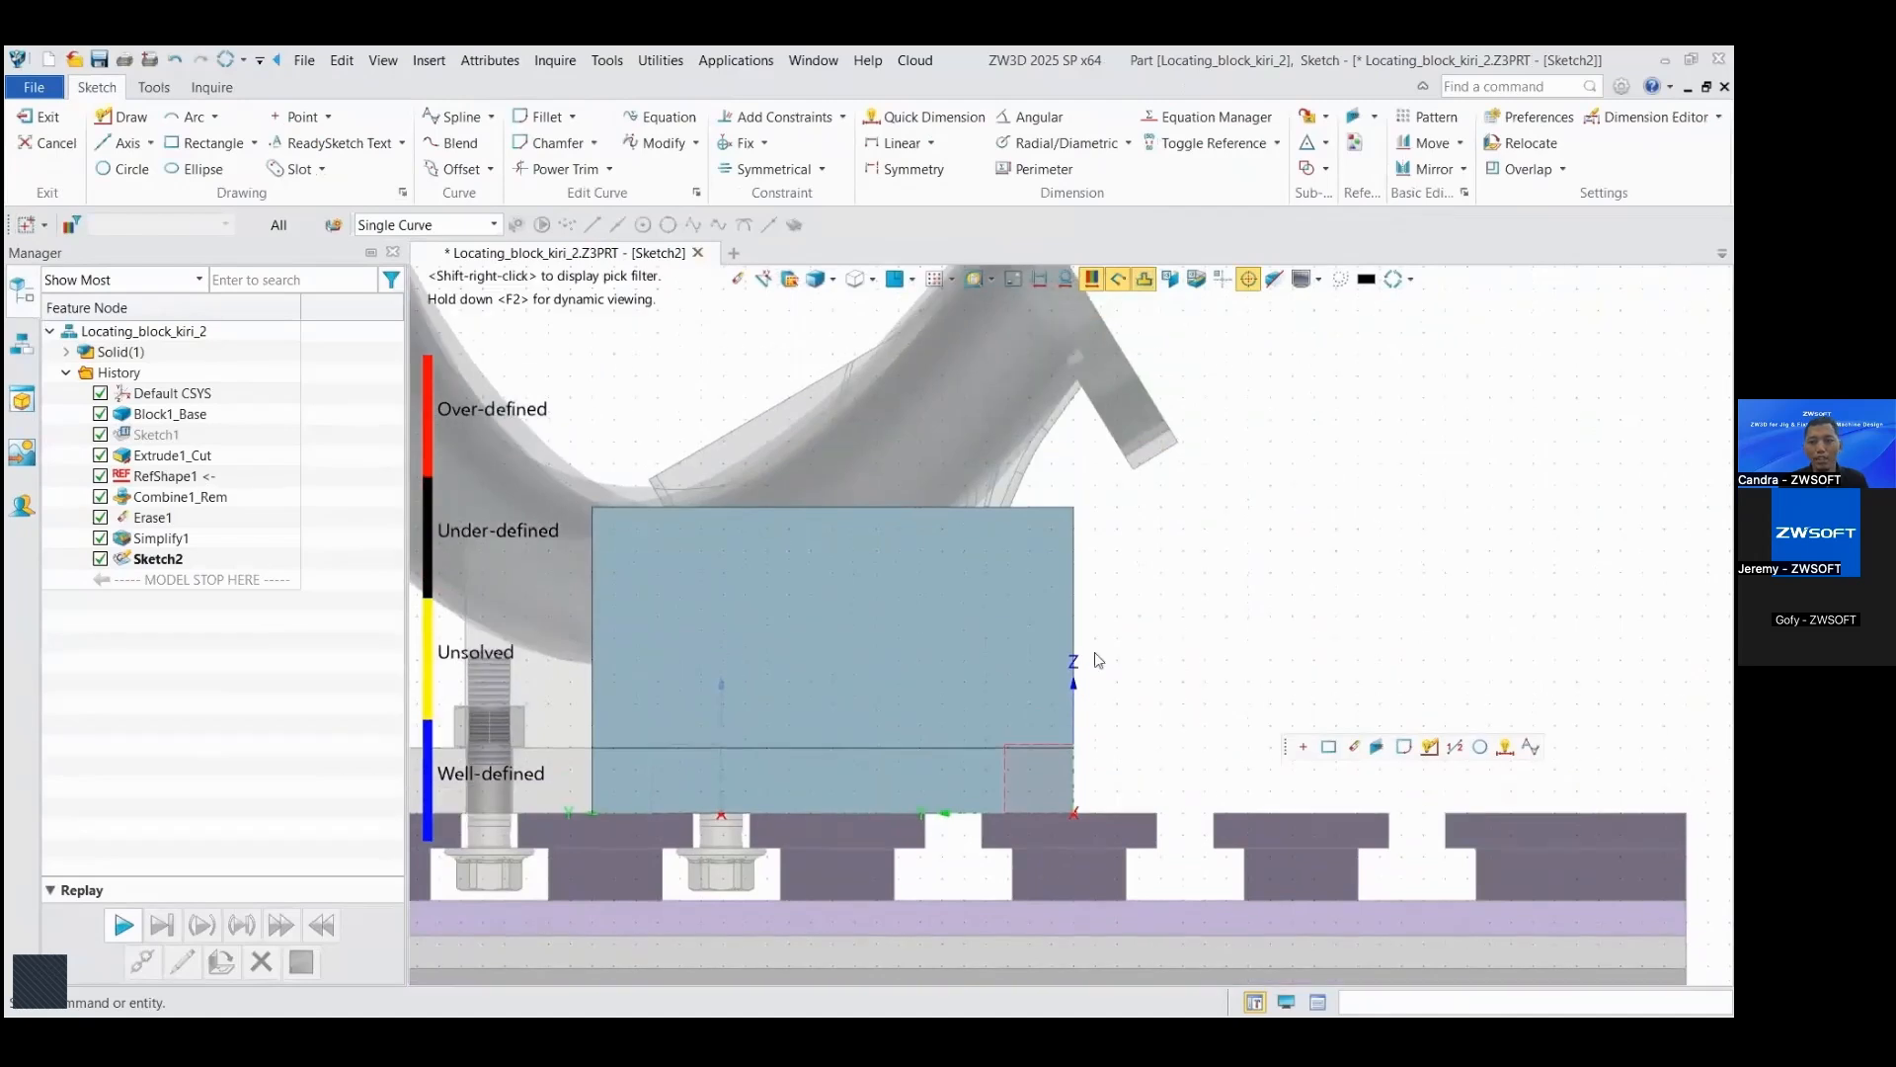
Step: Switch the sketch view to wireframe and reference the block's top edge and adjacent vertical edge as construction geometry
click(931, 493)
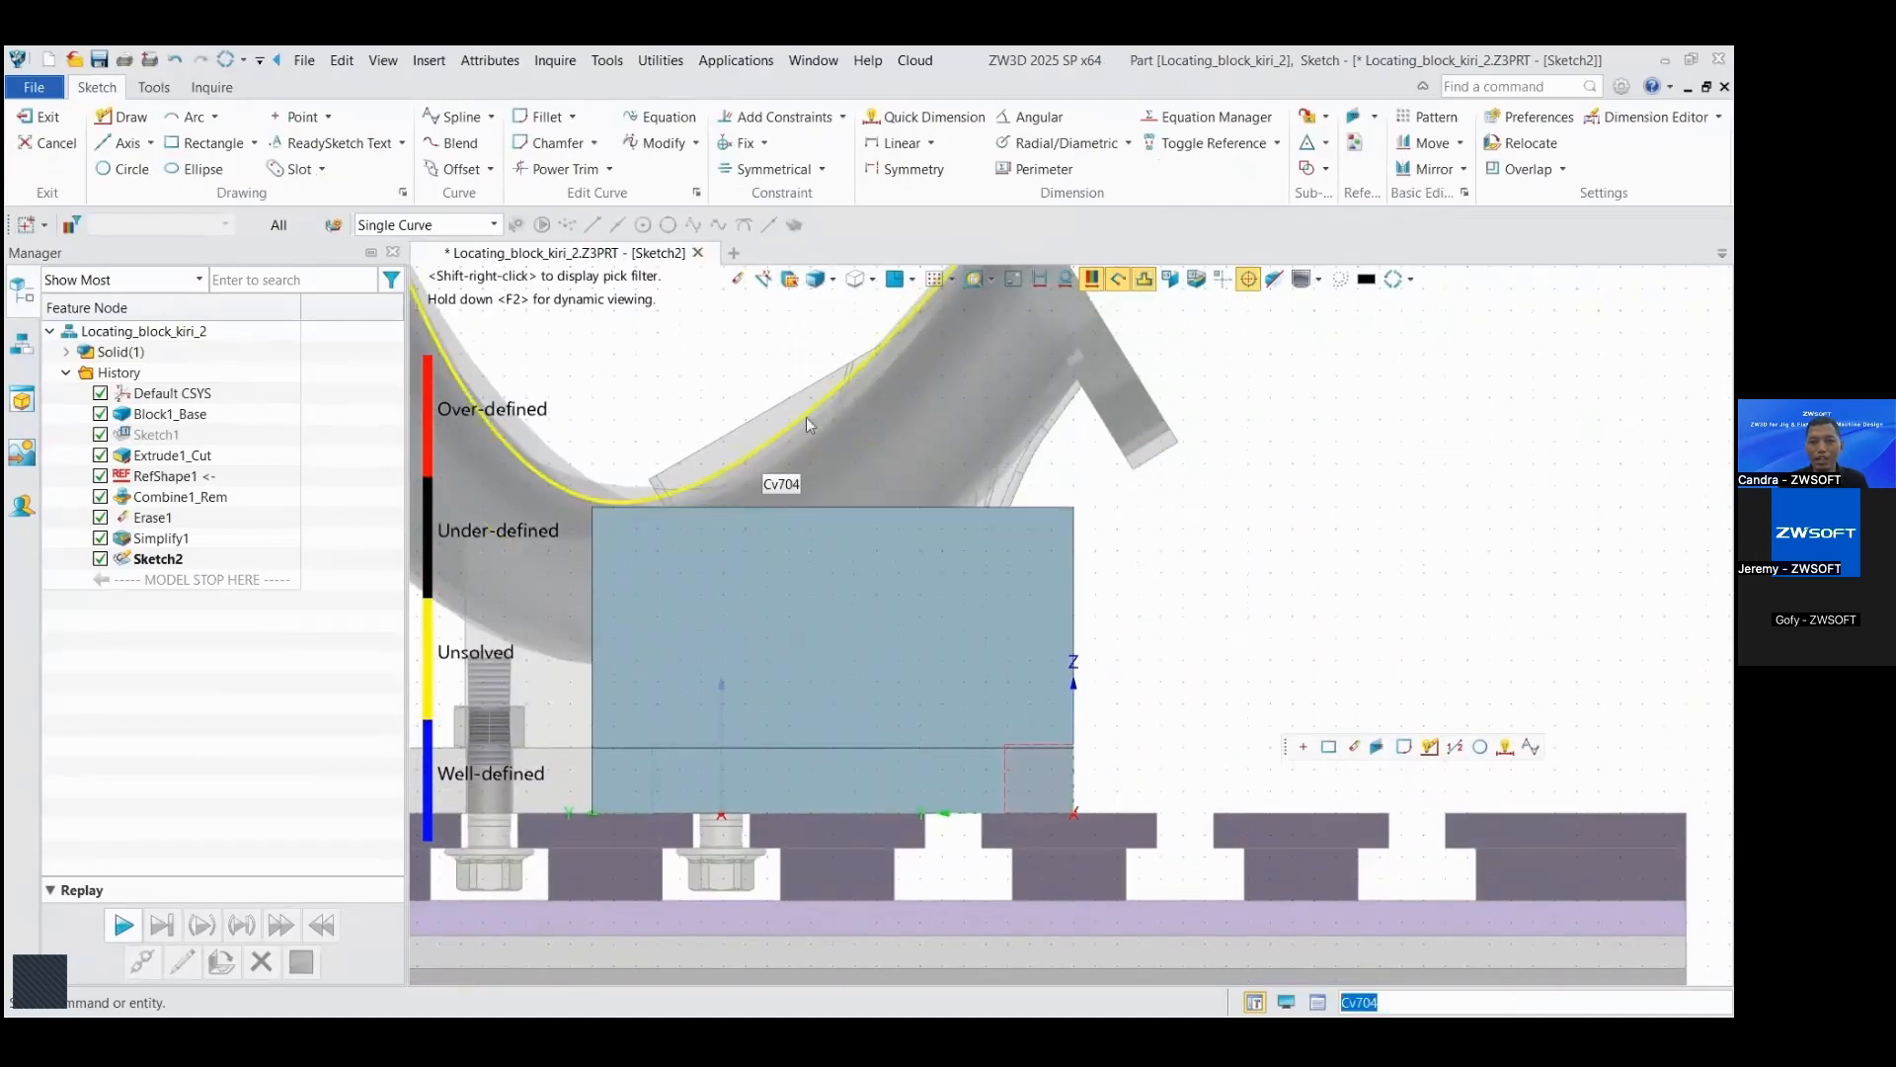
click(833, 279)
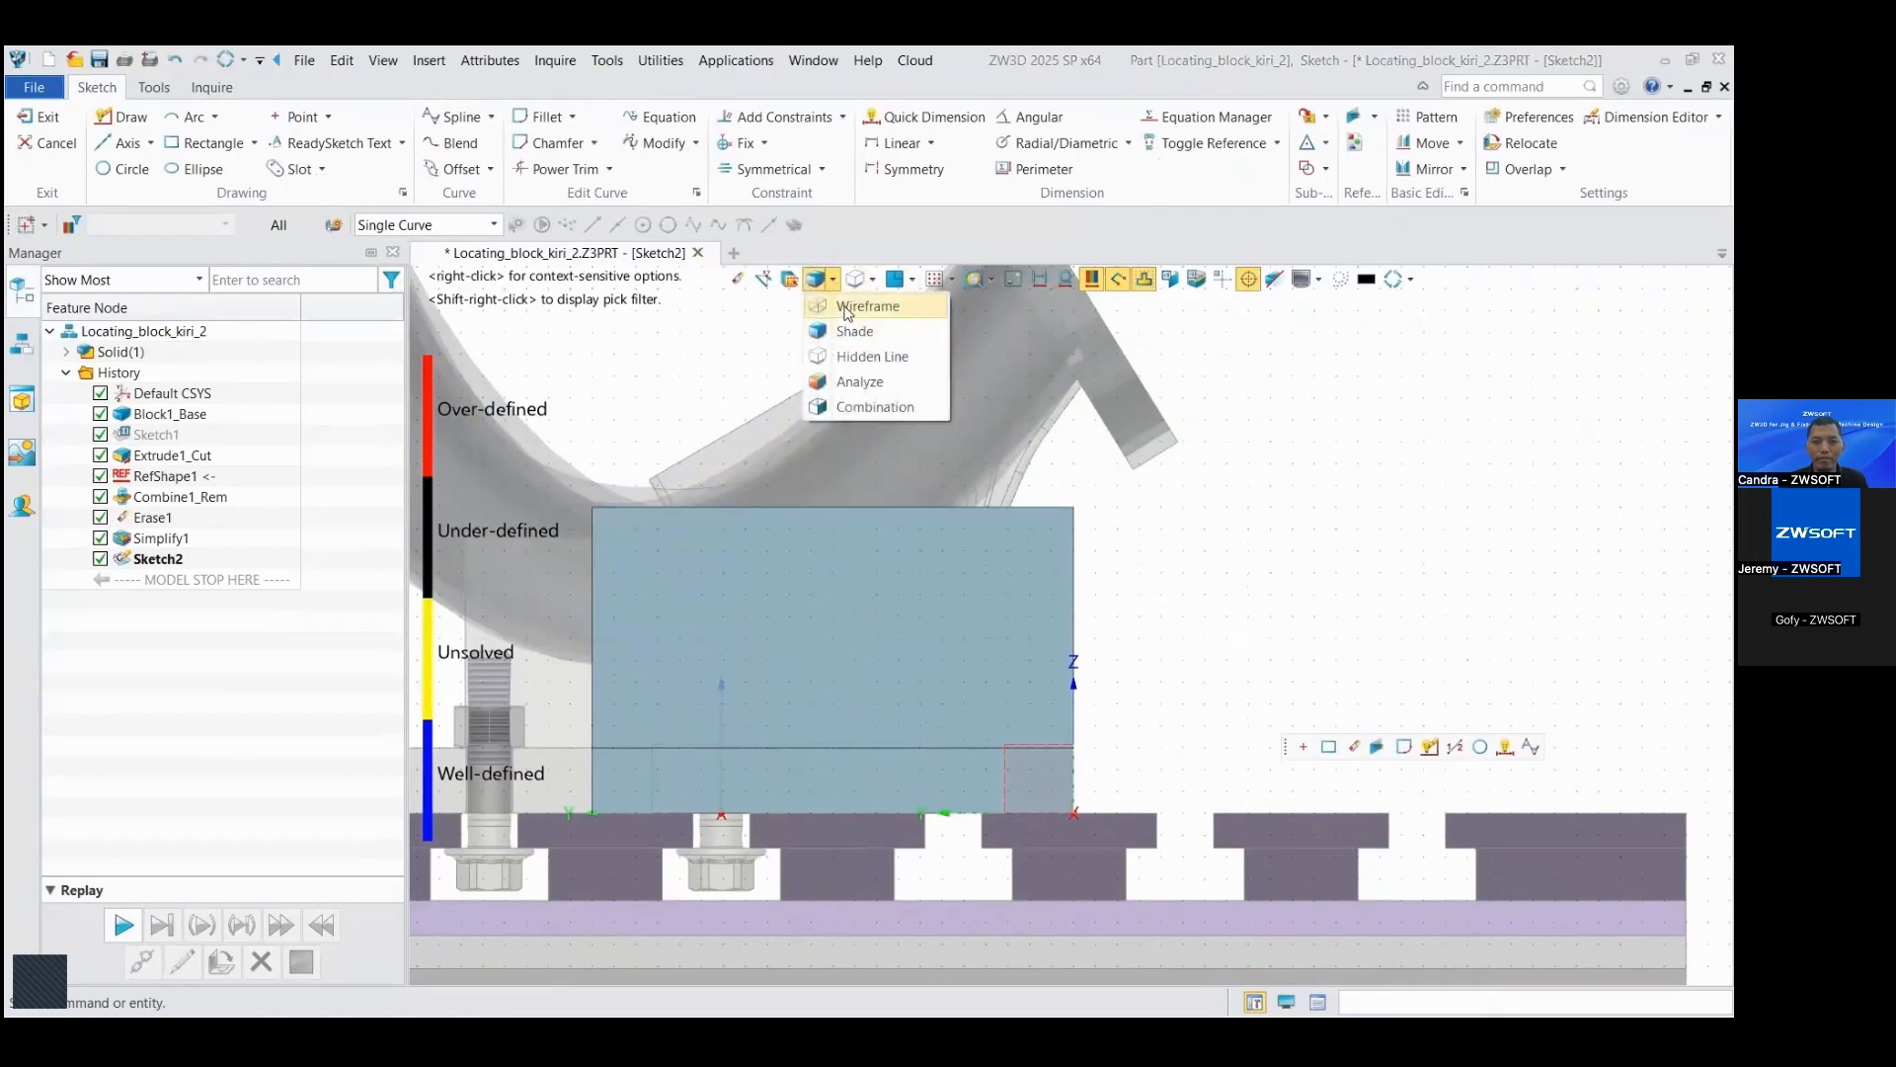
click(847, 311)
scroll(760, 477, up, 3)
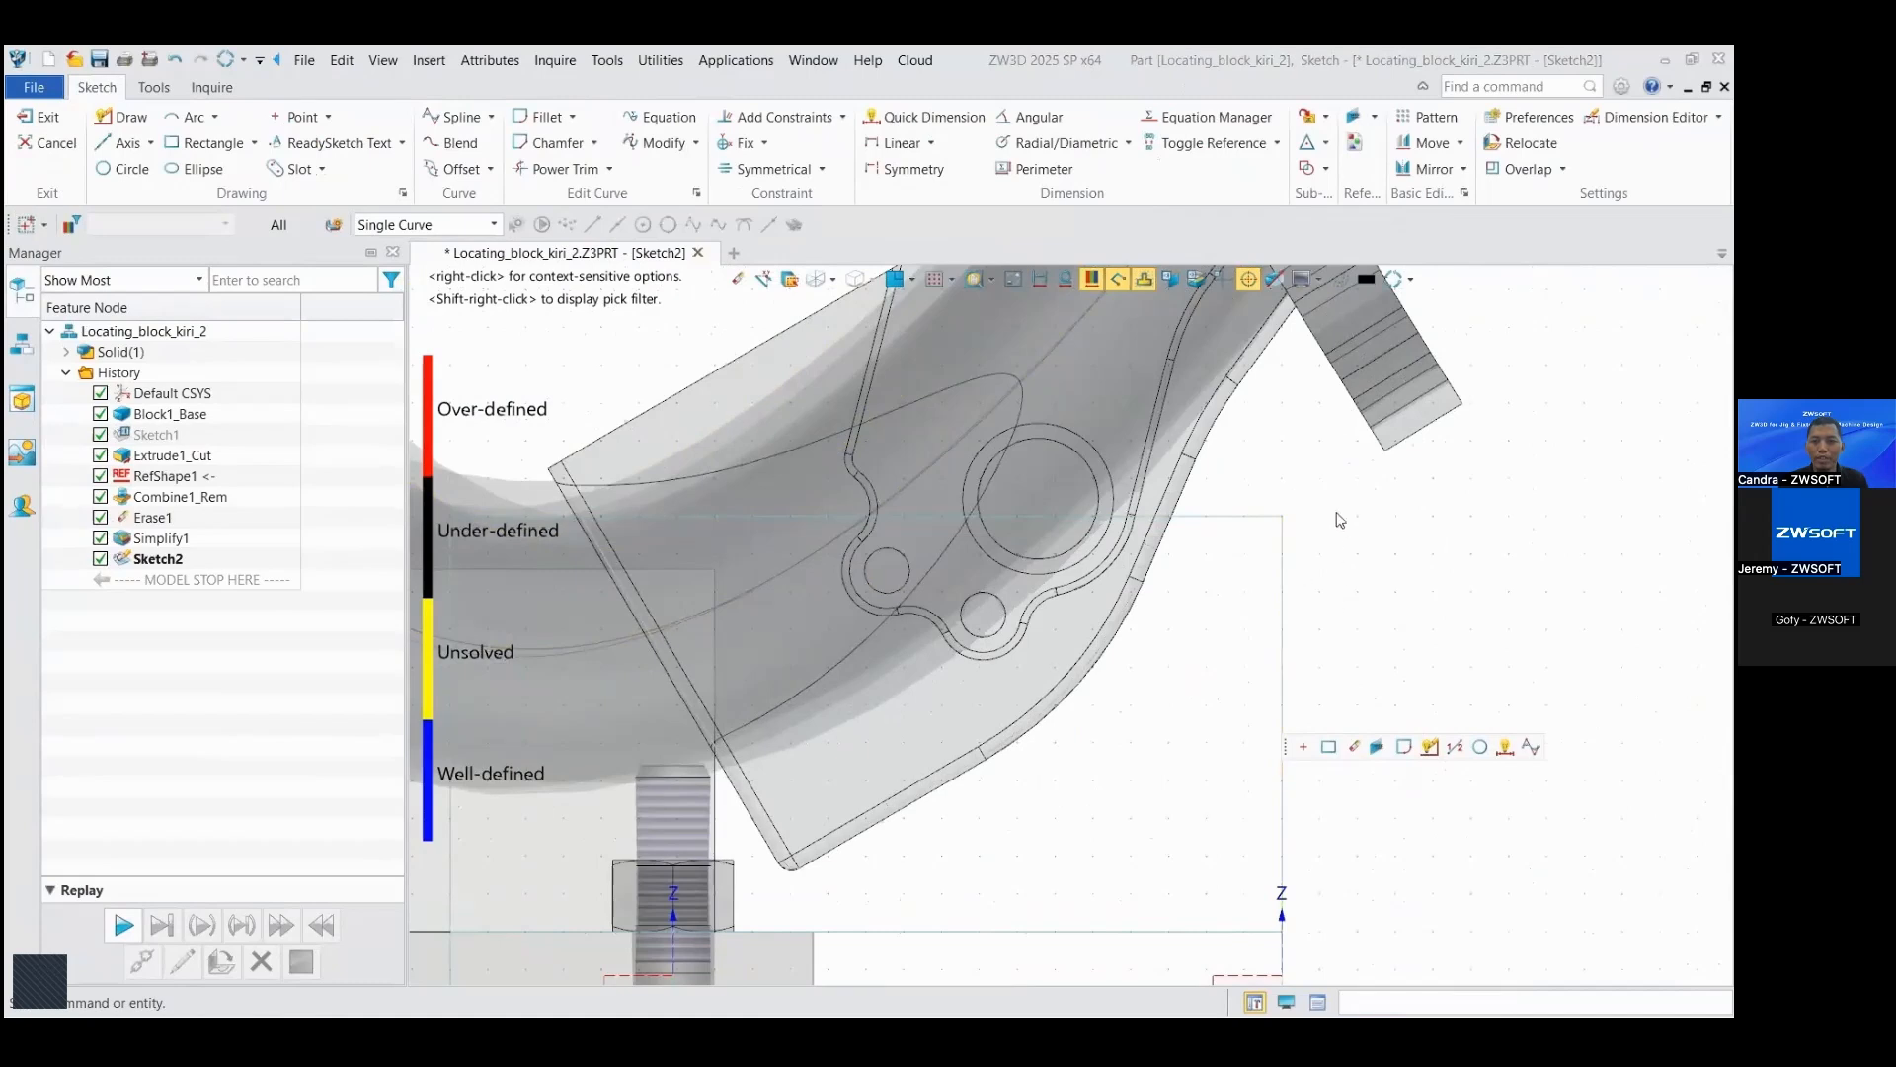
click(1387, 749)
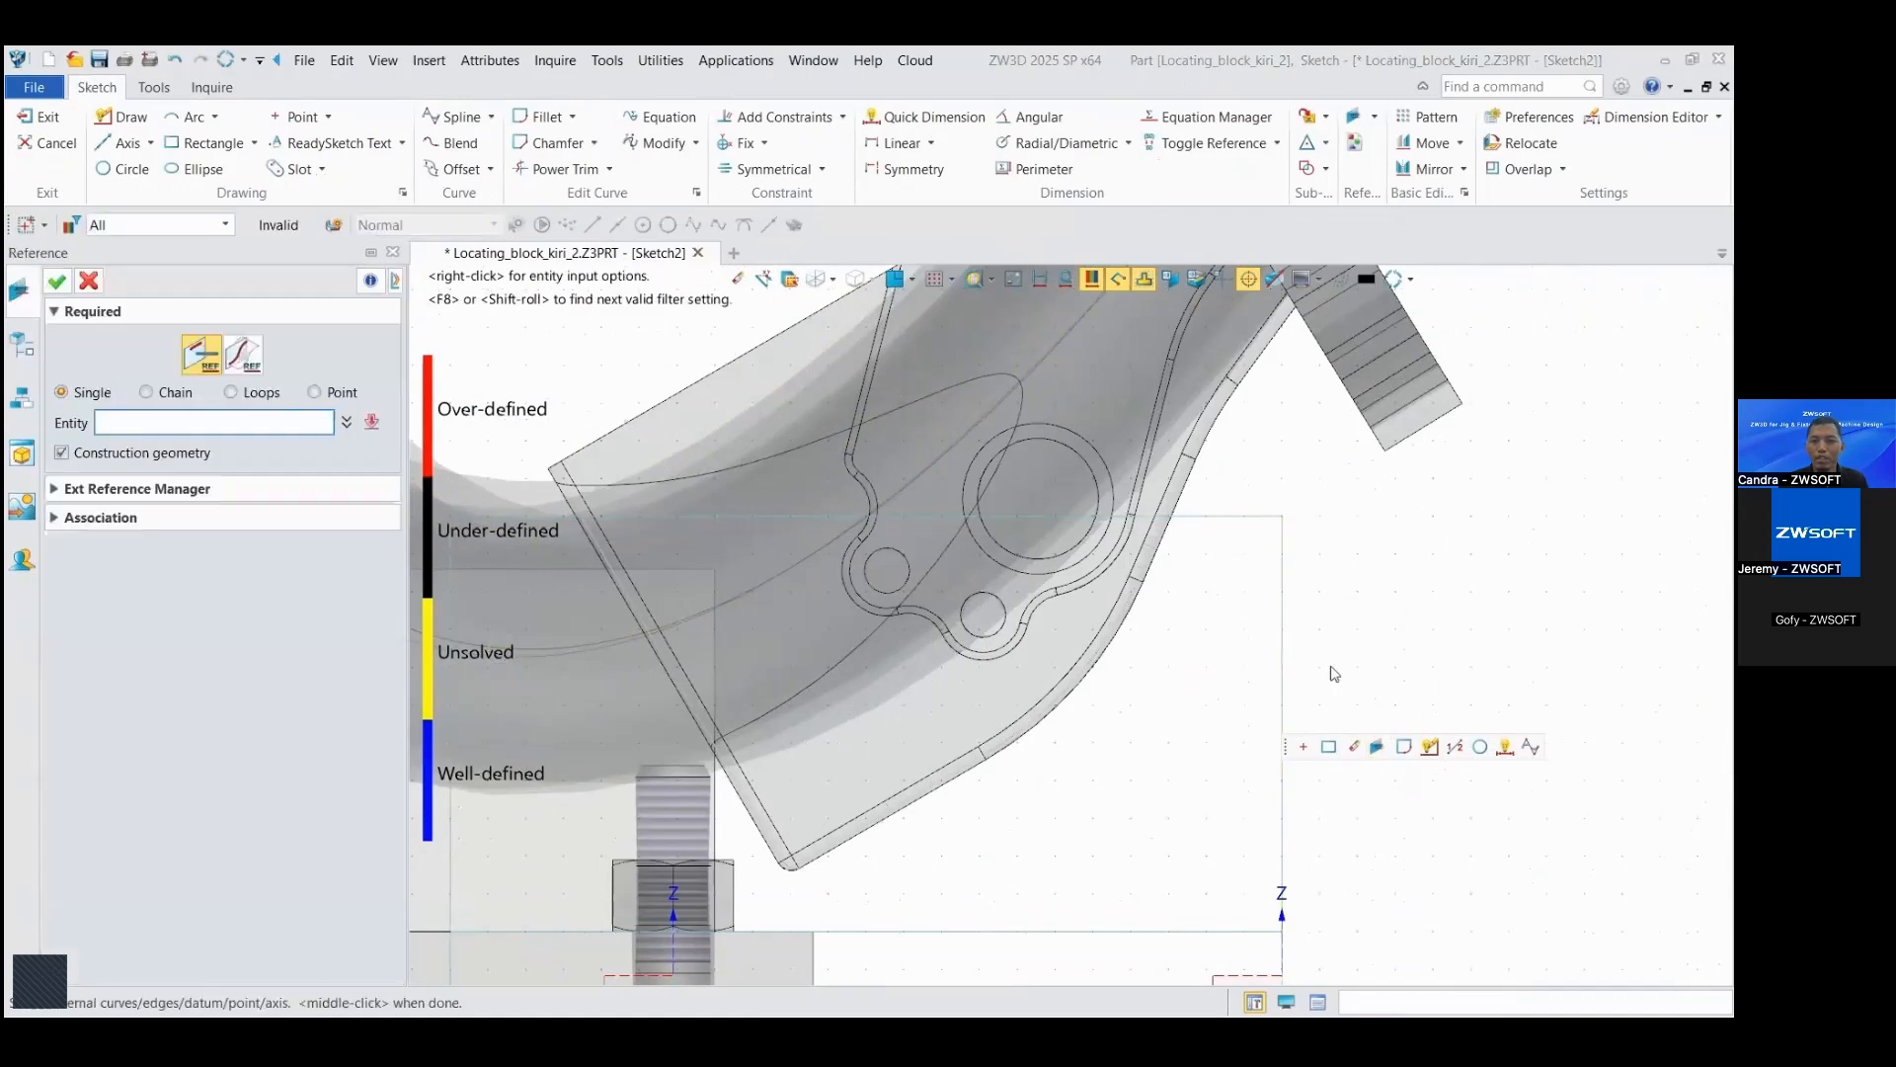
click(1288, 581)
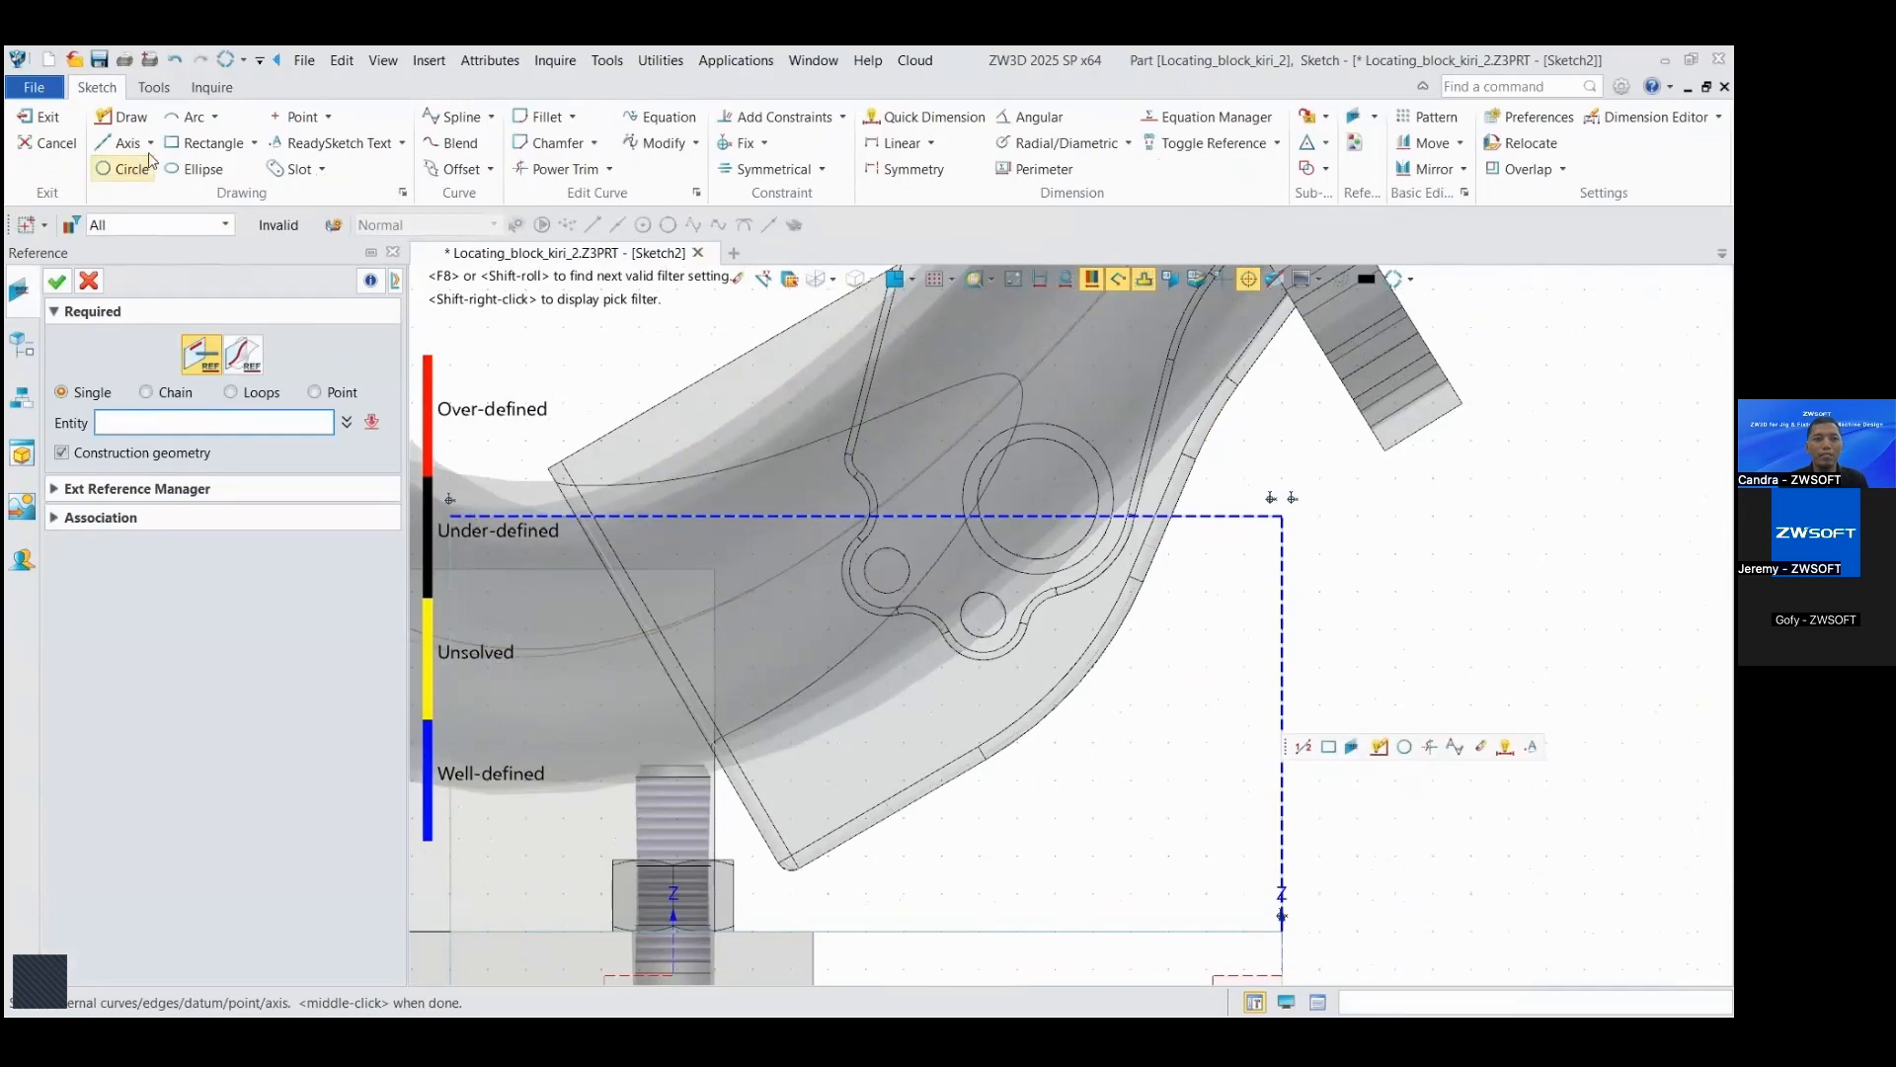
Step: Sketch a three-point arc of about 61 mm radius, bowing downward from the top reference edge to the vertical reference edge
click(178, 126)
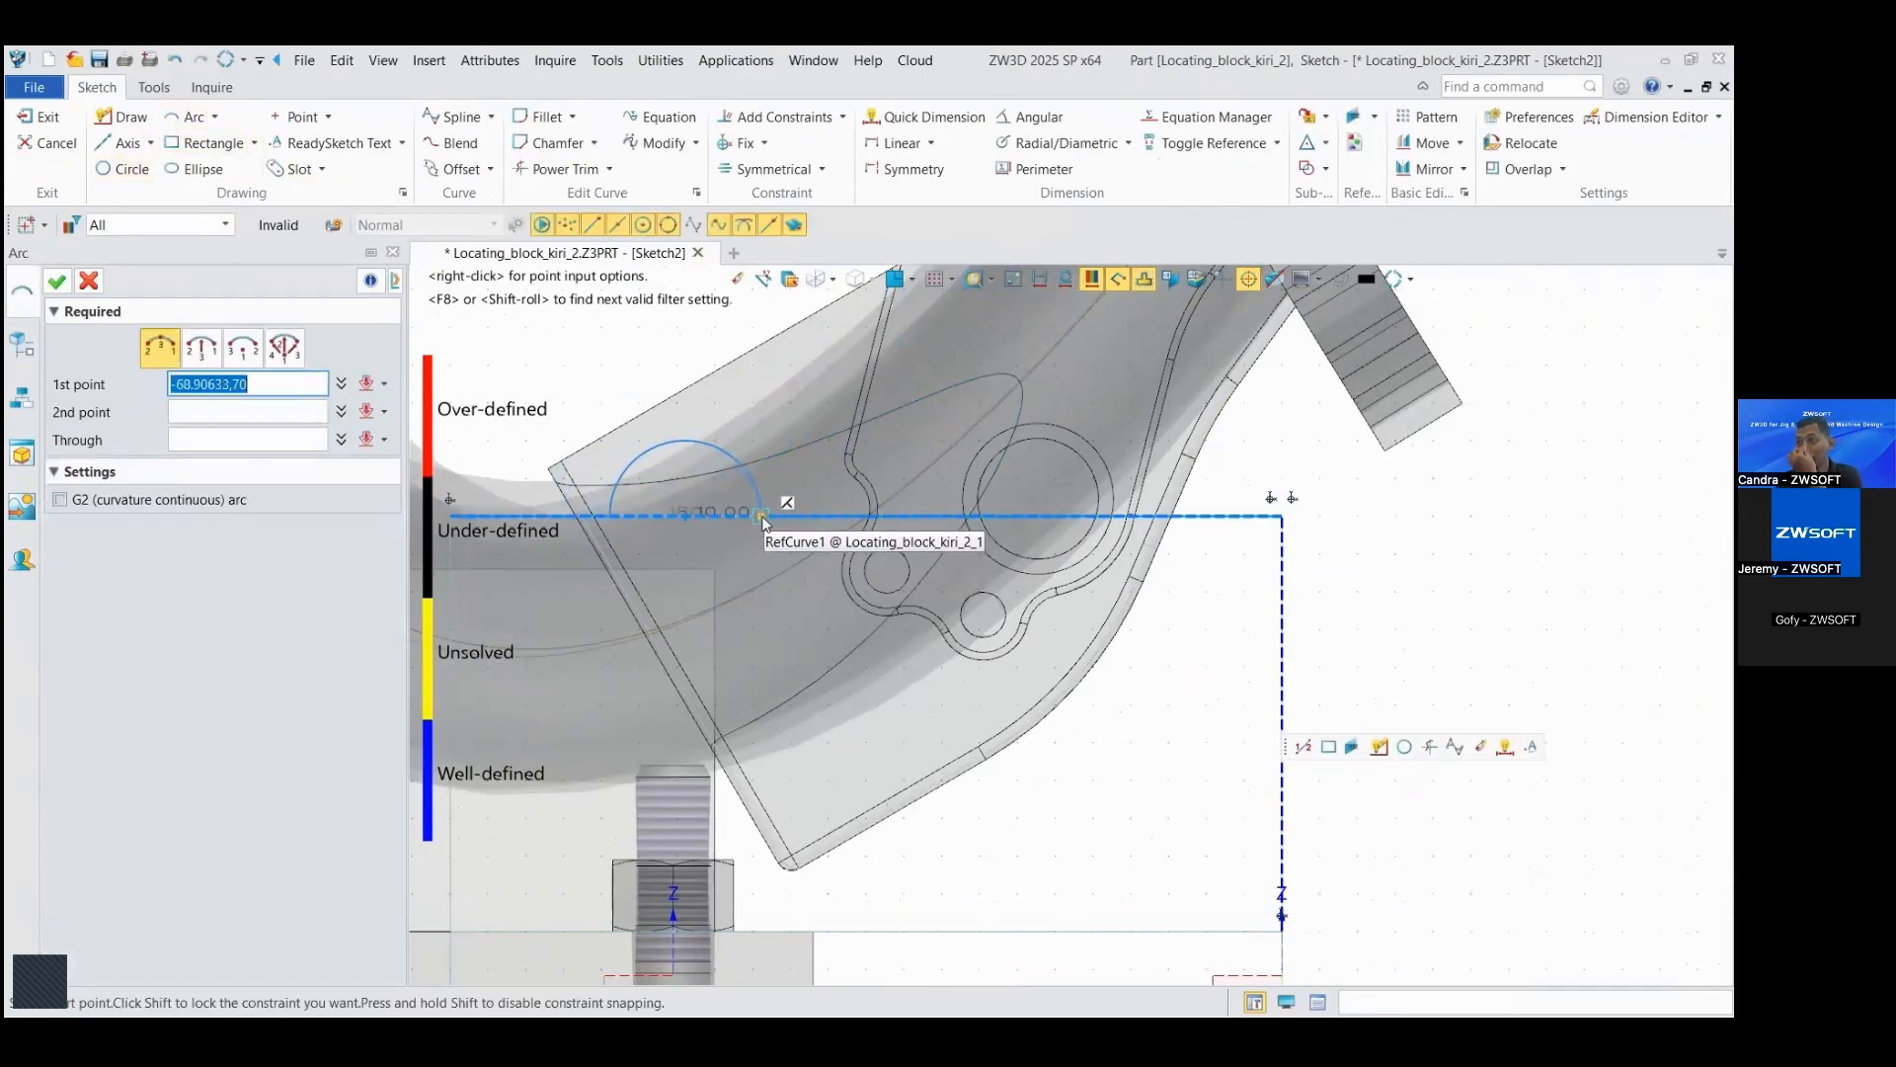
click(762, 517)
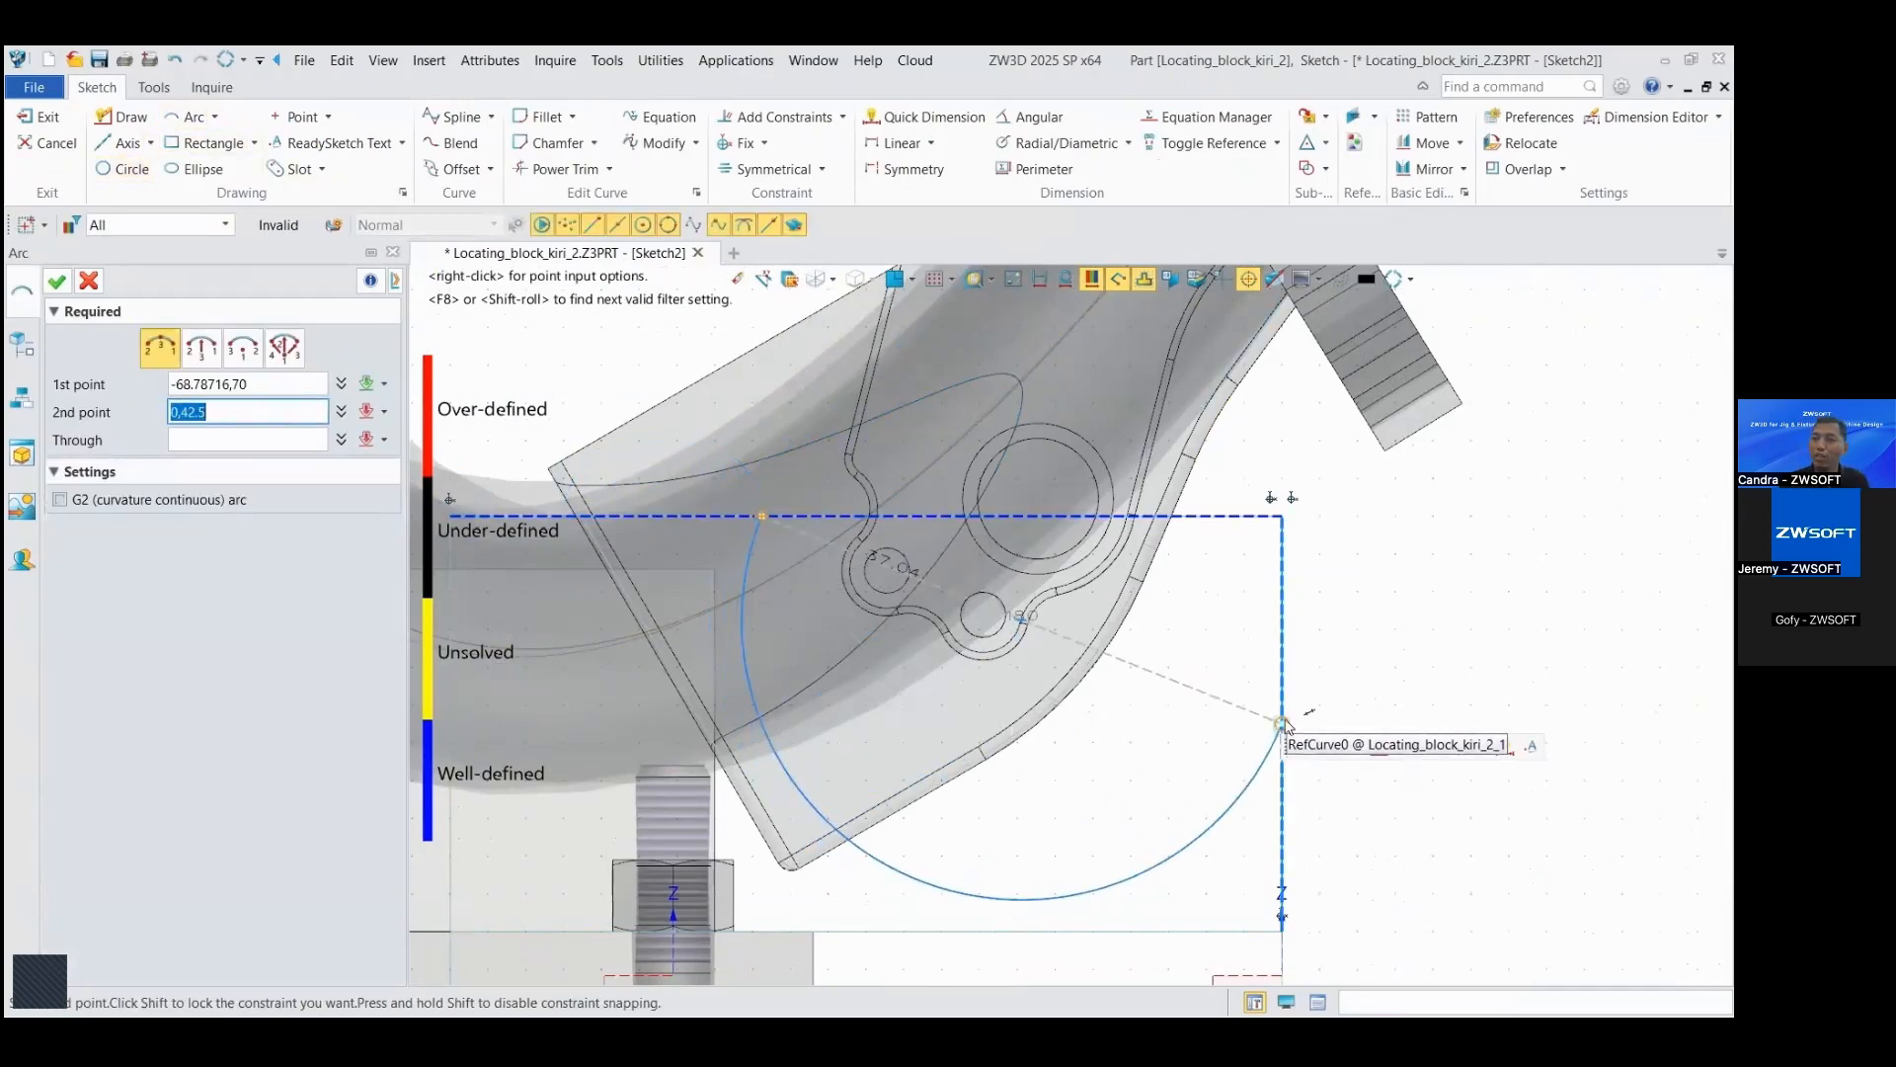
click(1283, 724)
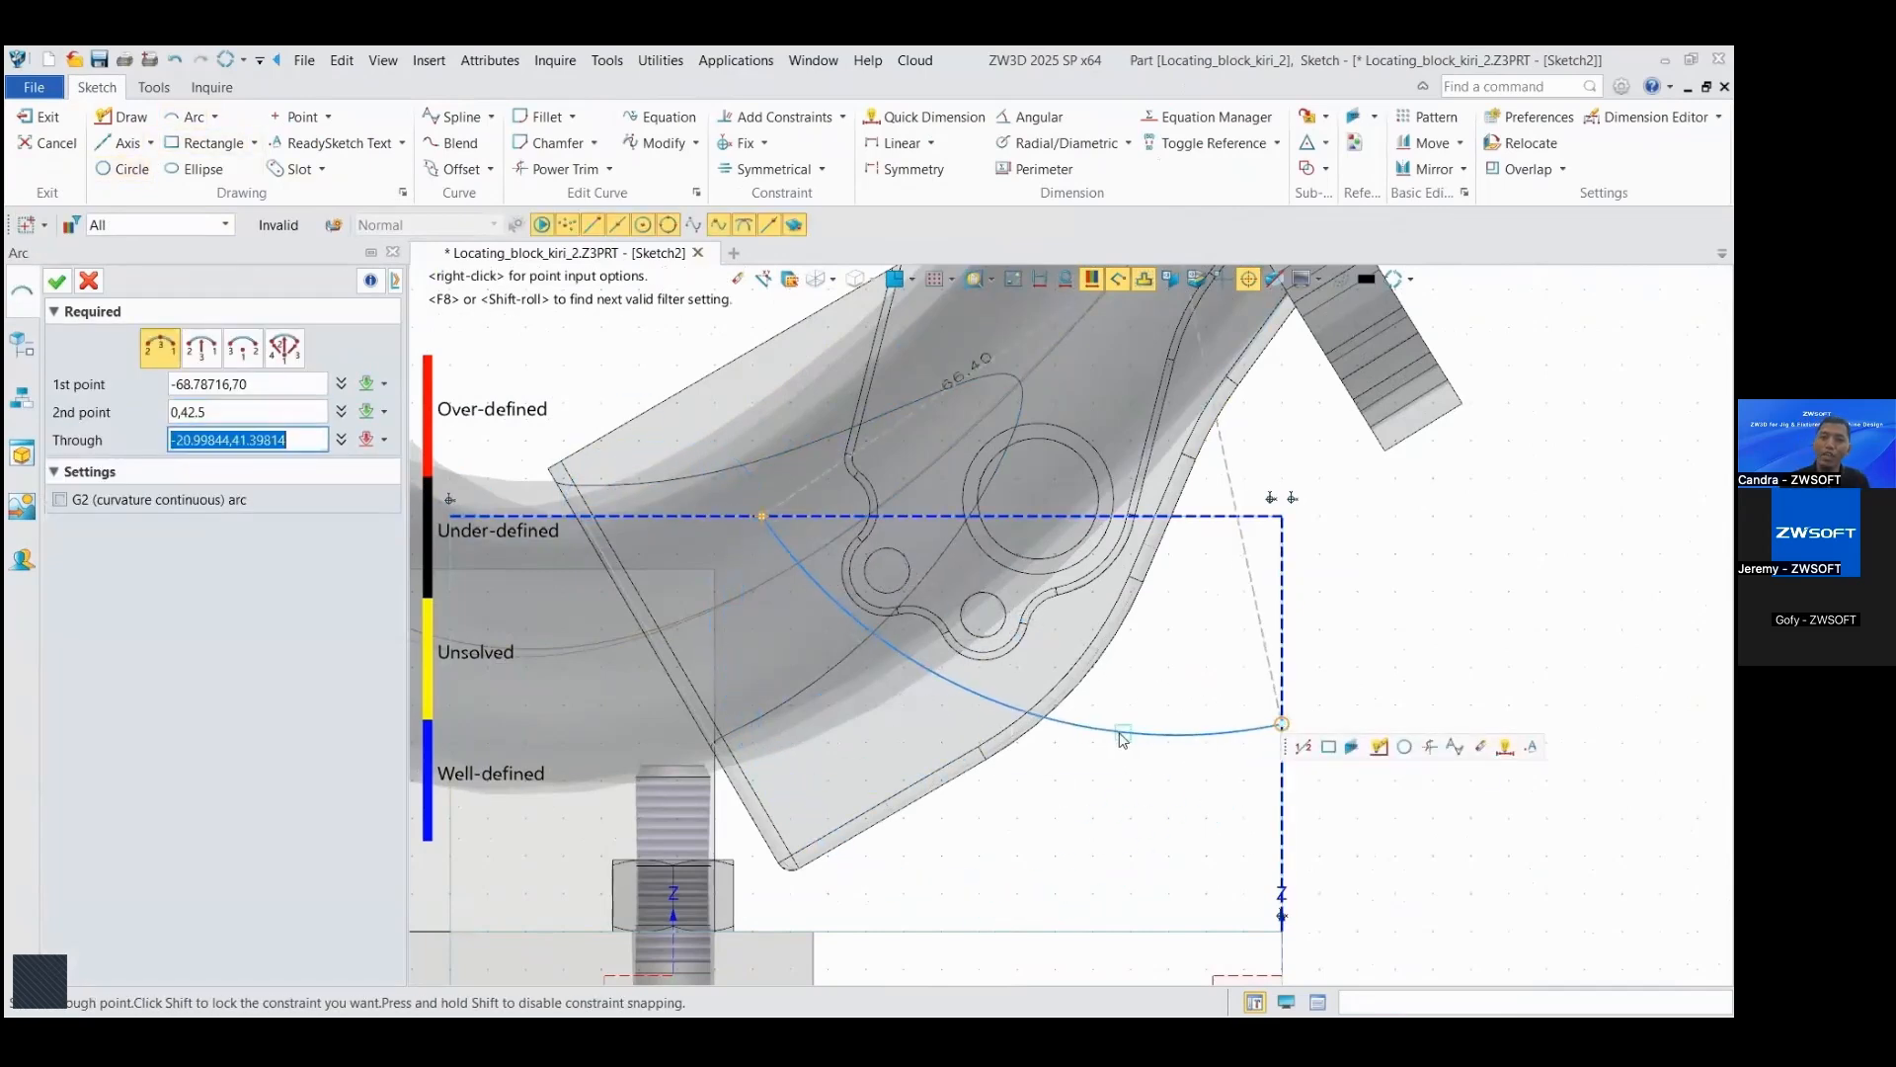
click(976, 717)
click(62, 283)
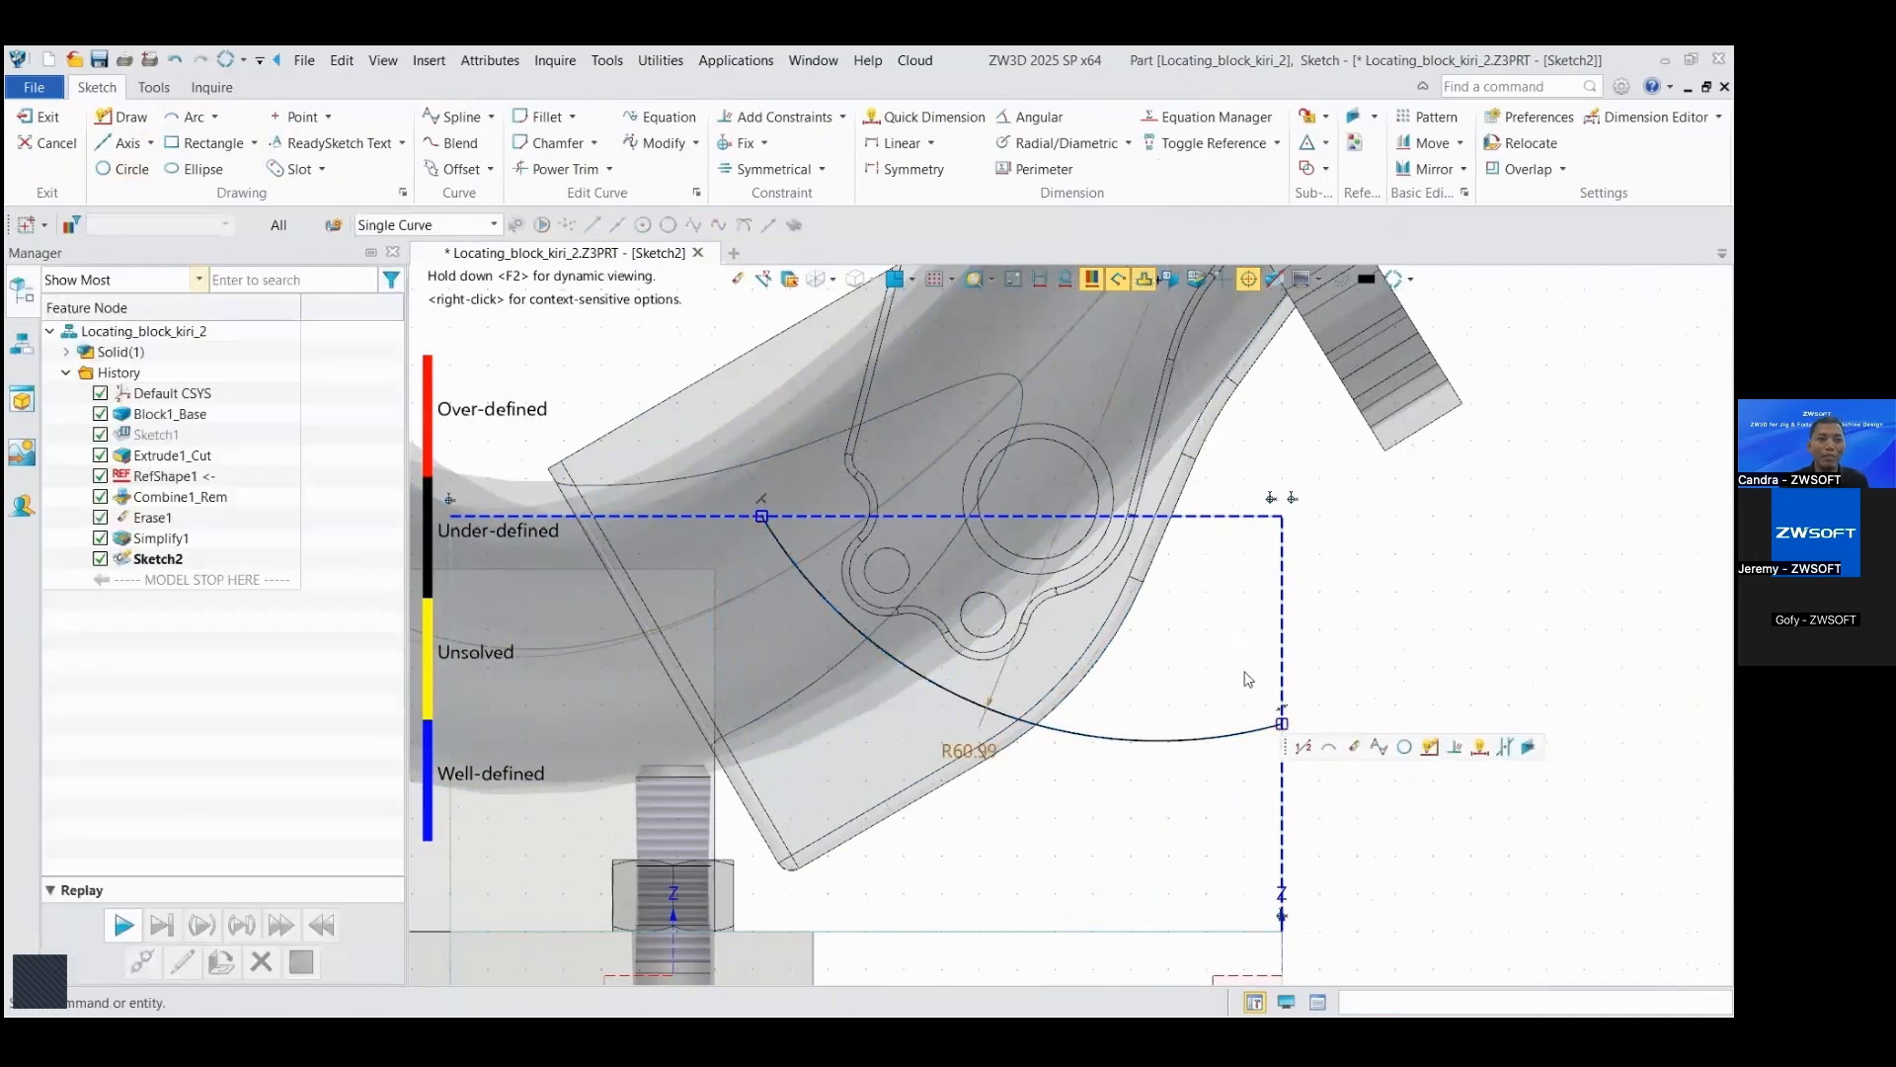
Step: Draw a horizontal line about 14 mm long outward from the arc's end on the vertical edge and convert it to construction geometry
middle_drag(1313, 611, 1302, 588)
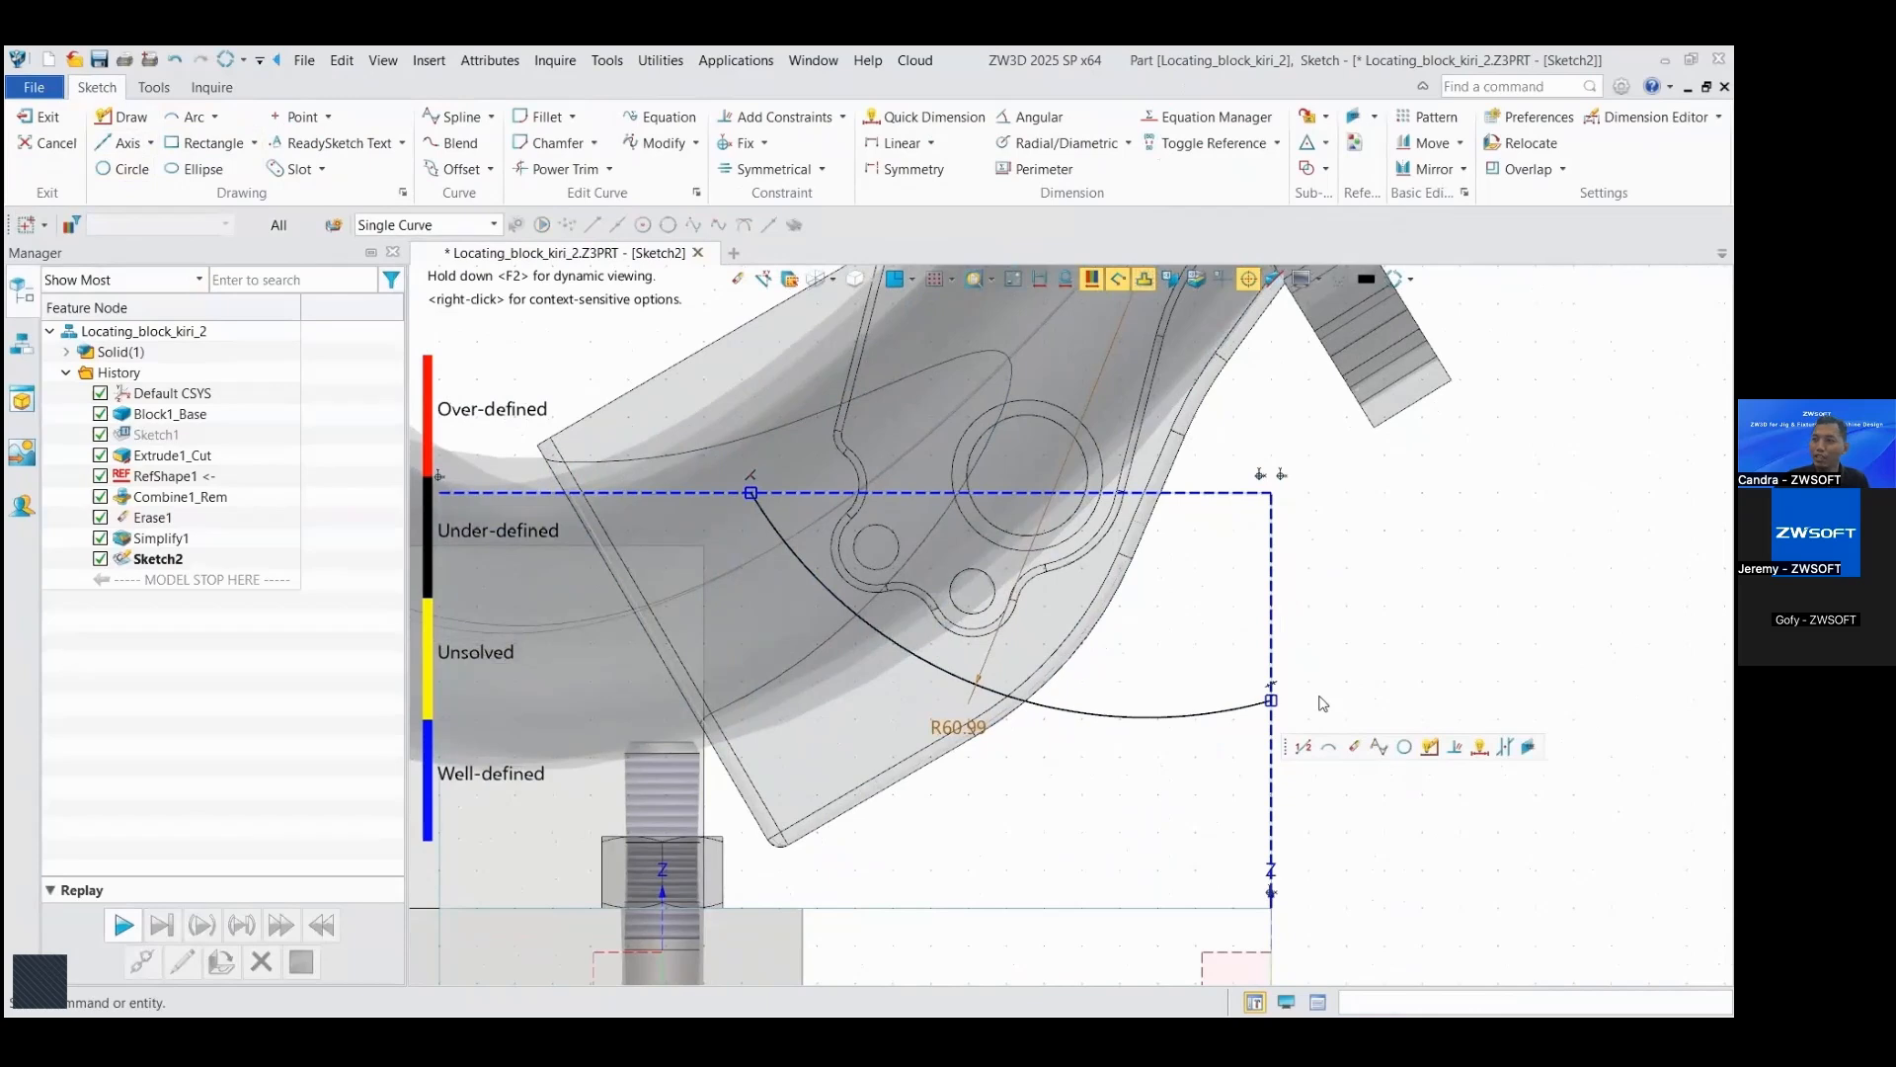
click(1303, 746)
click(1272, 700)
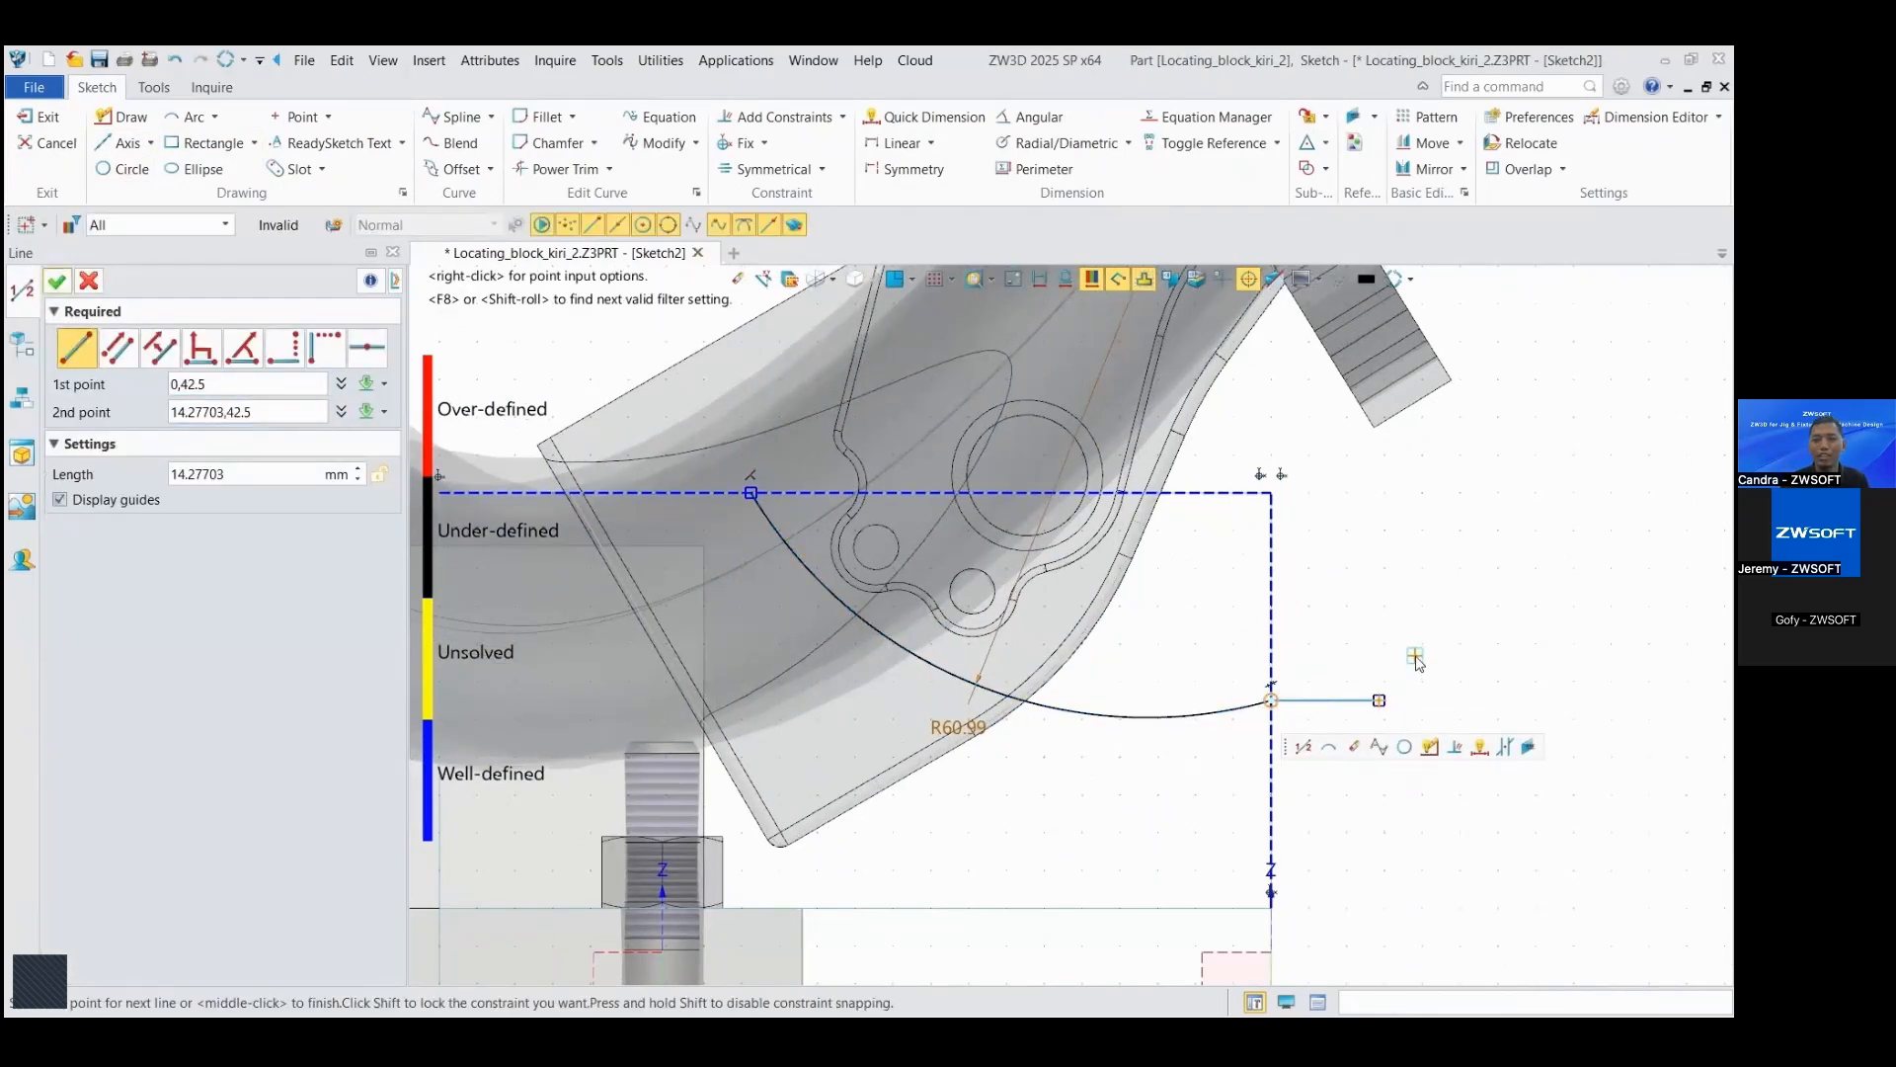
click(59, 283)
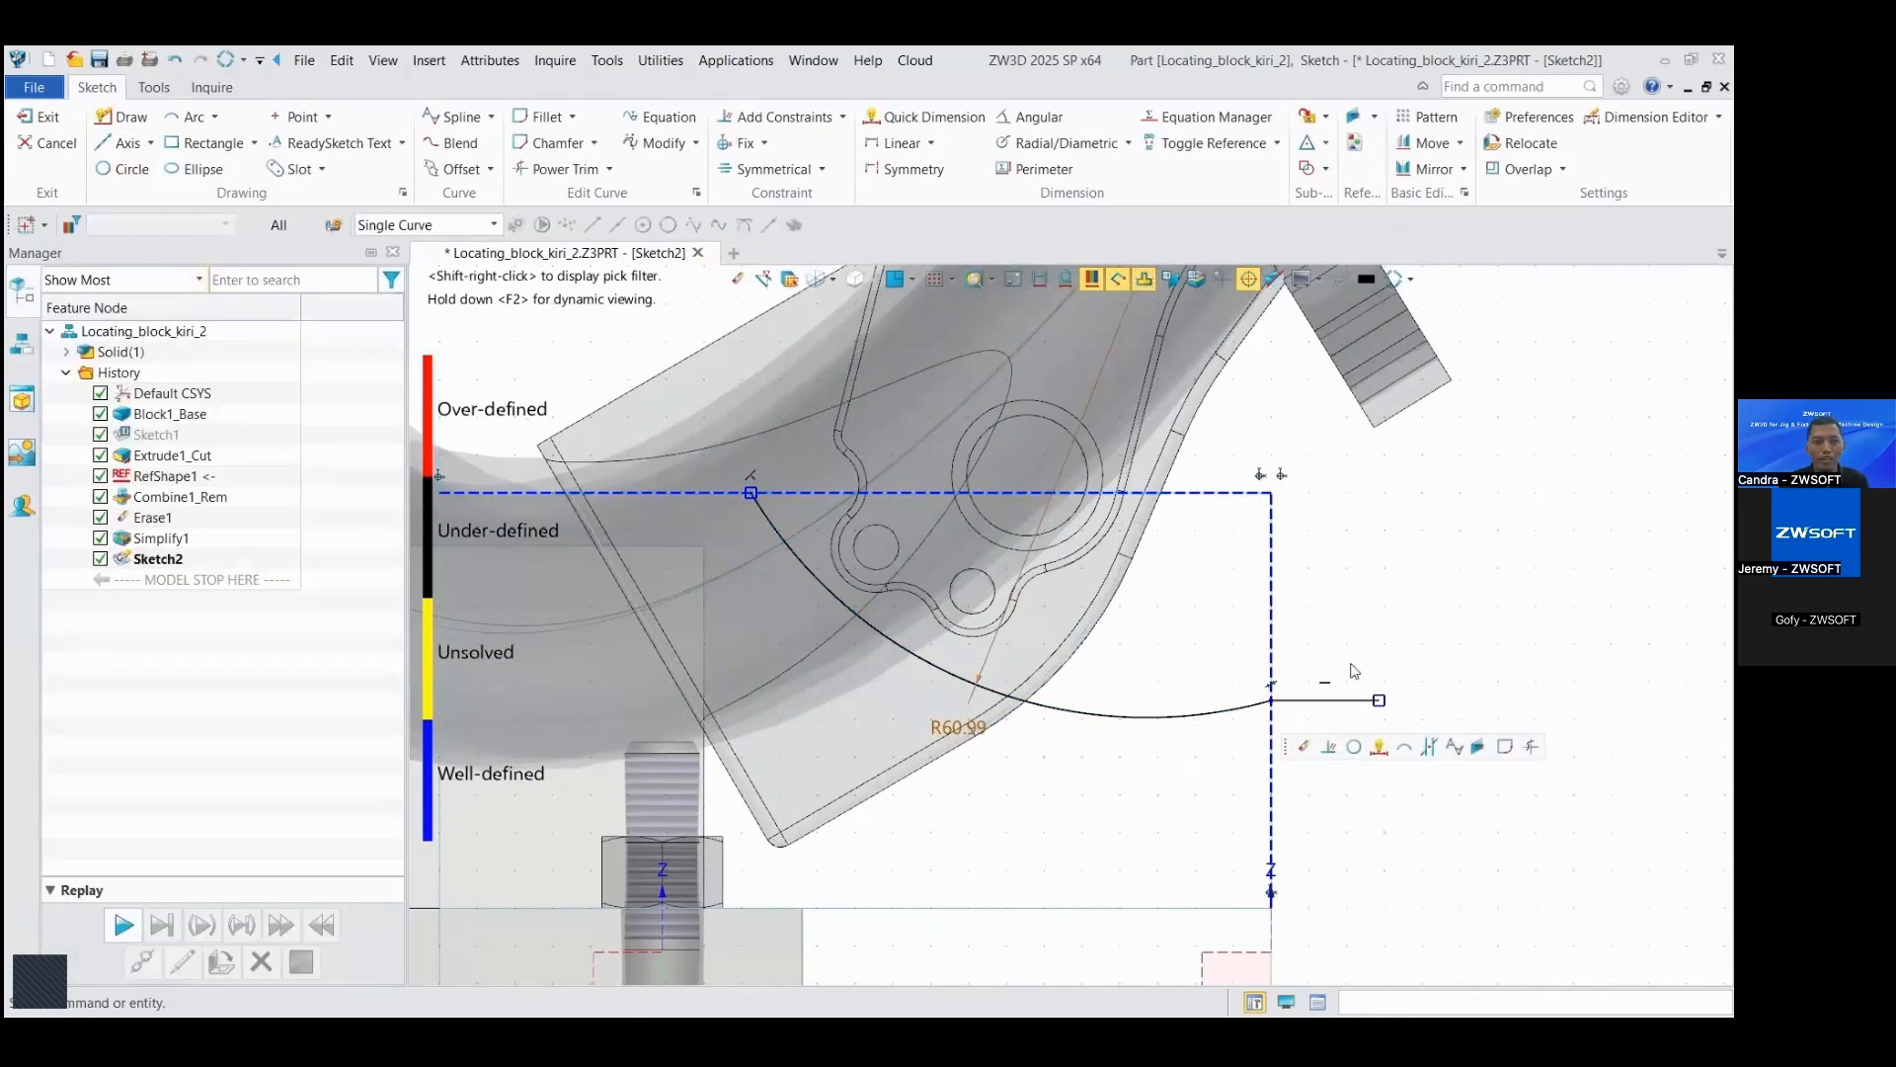
right_click(1350, 700)
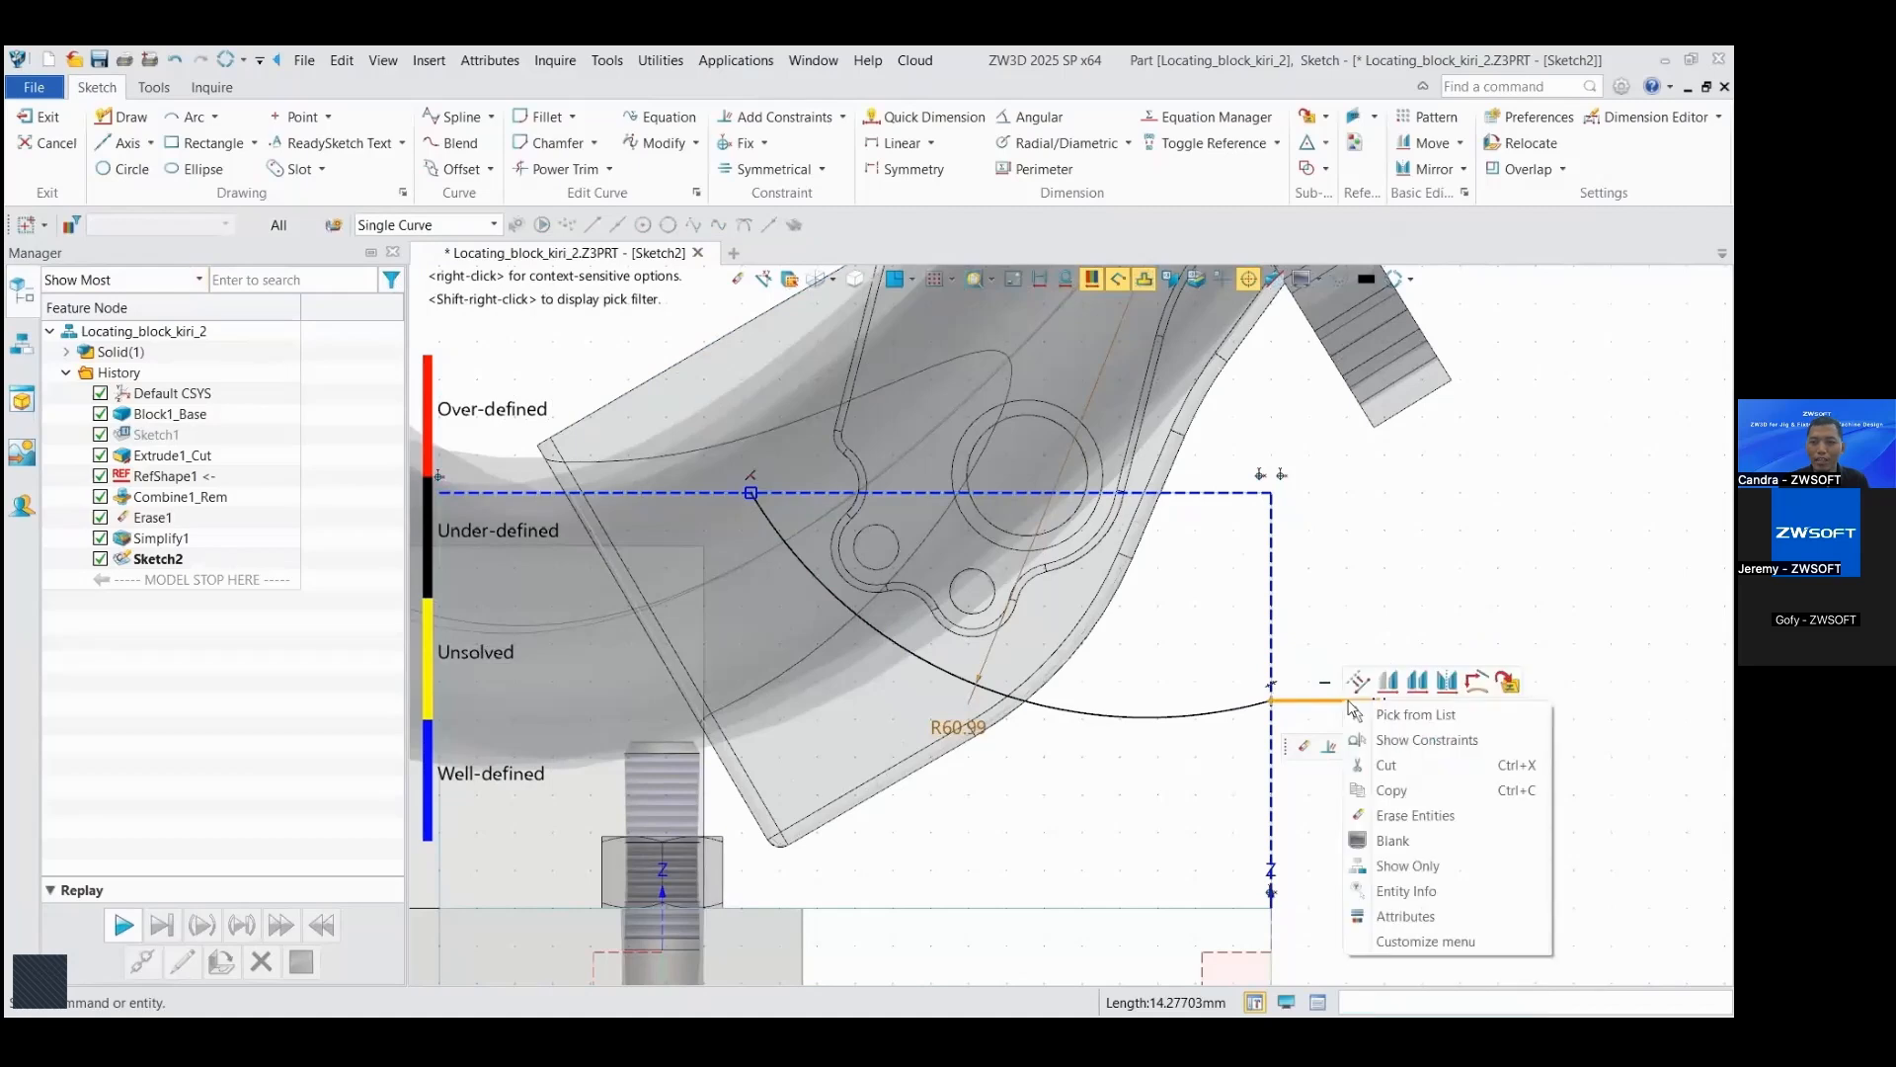
click(1356, 685)
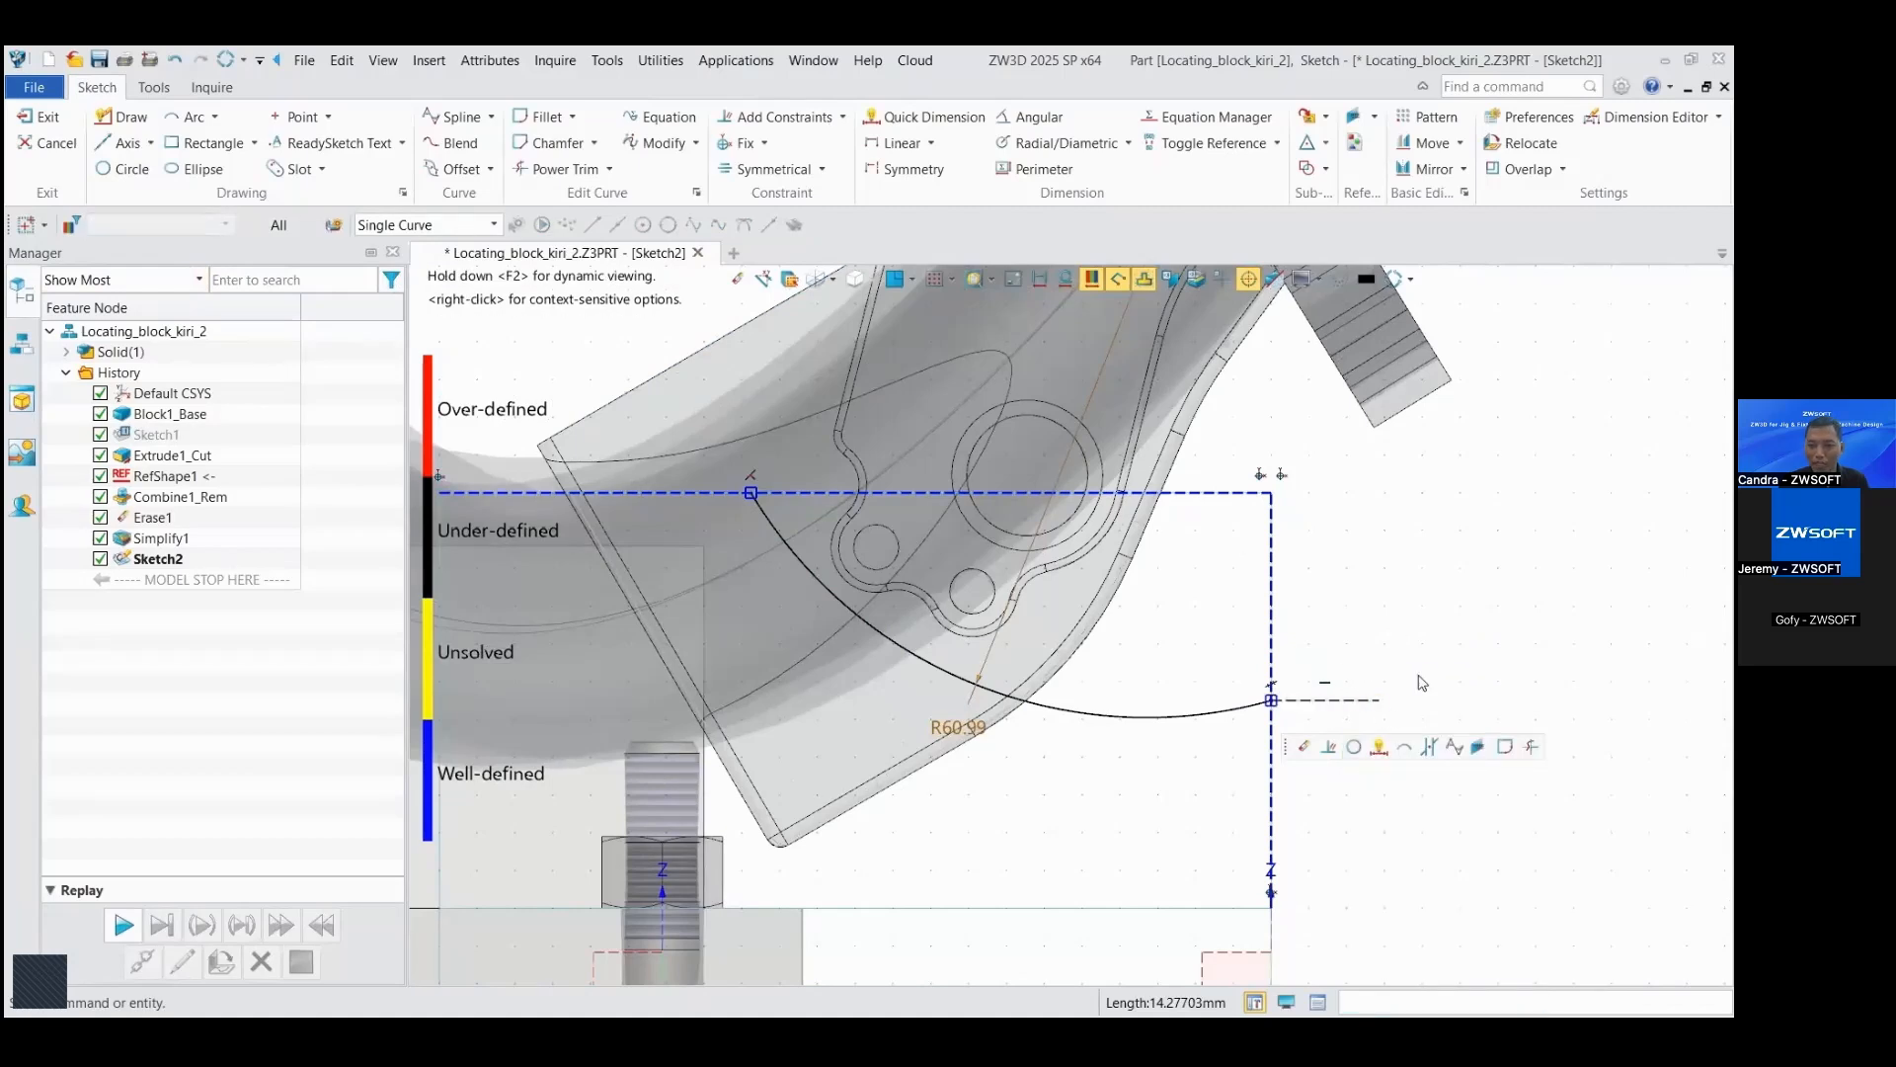
Step: Add a tangent constraint between the arc and the horizontal construction line
click(1512, 577)
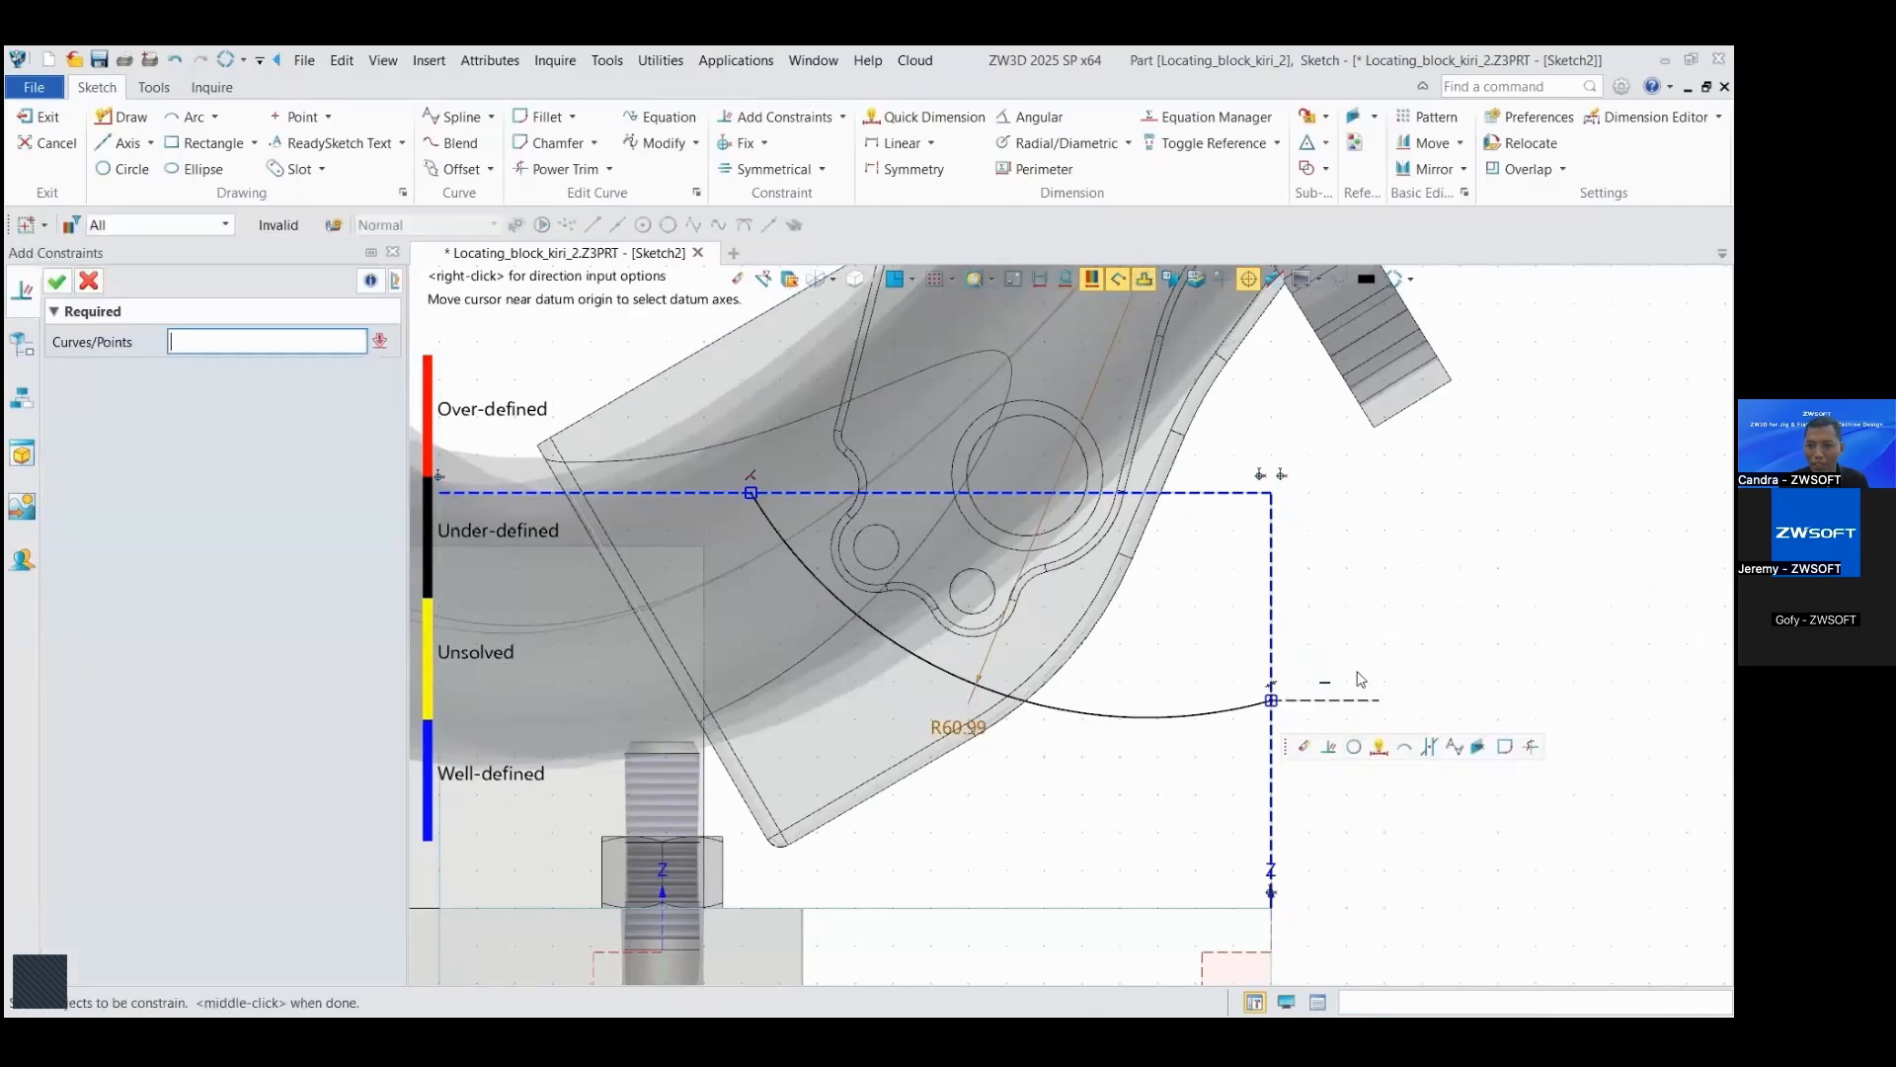
click(1221, 727)
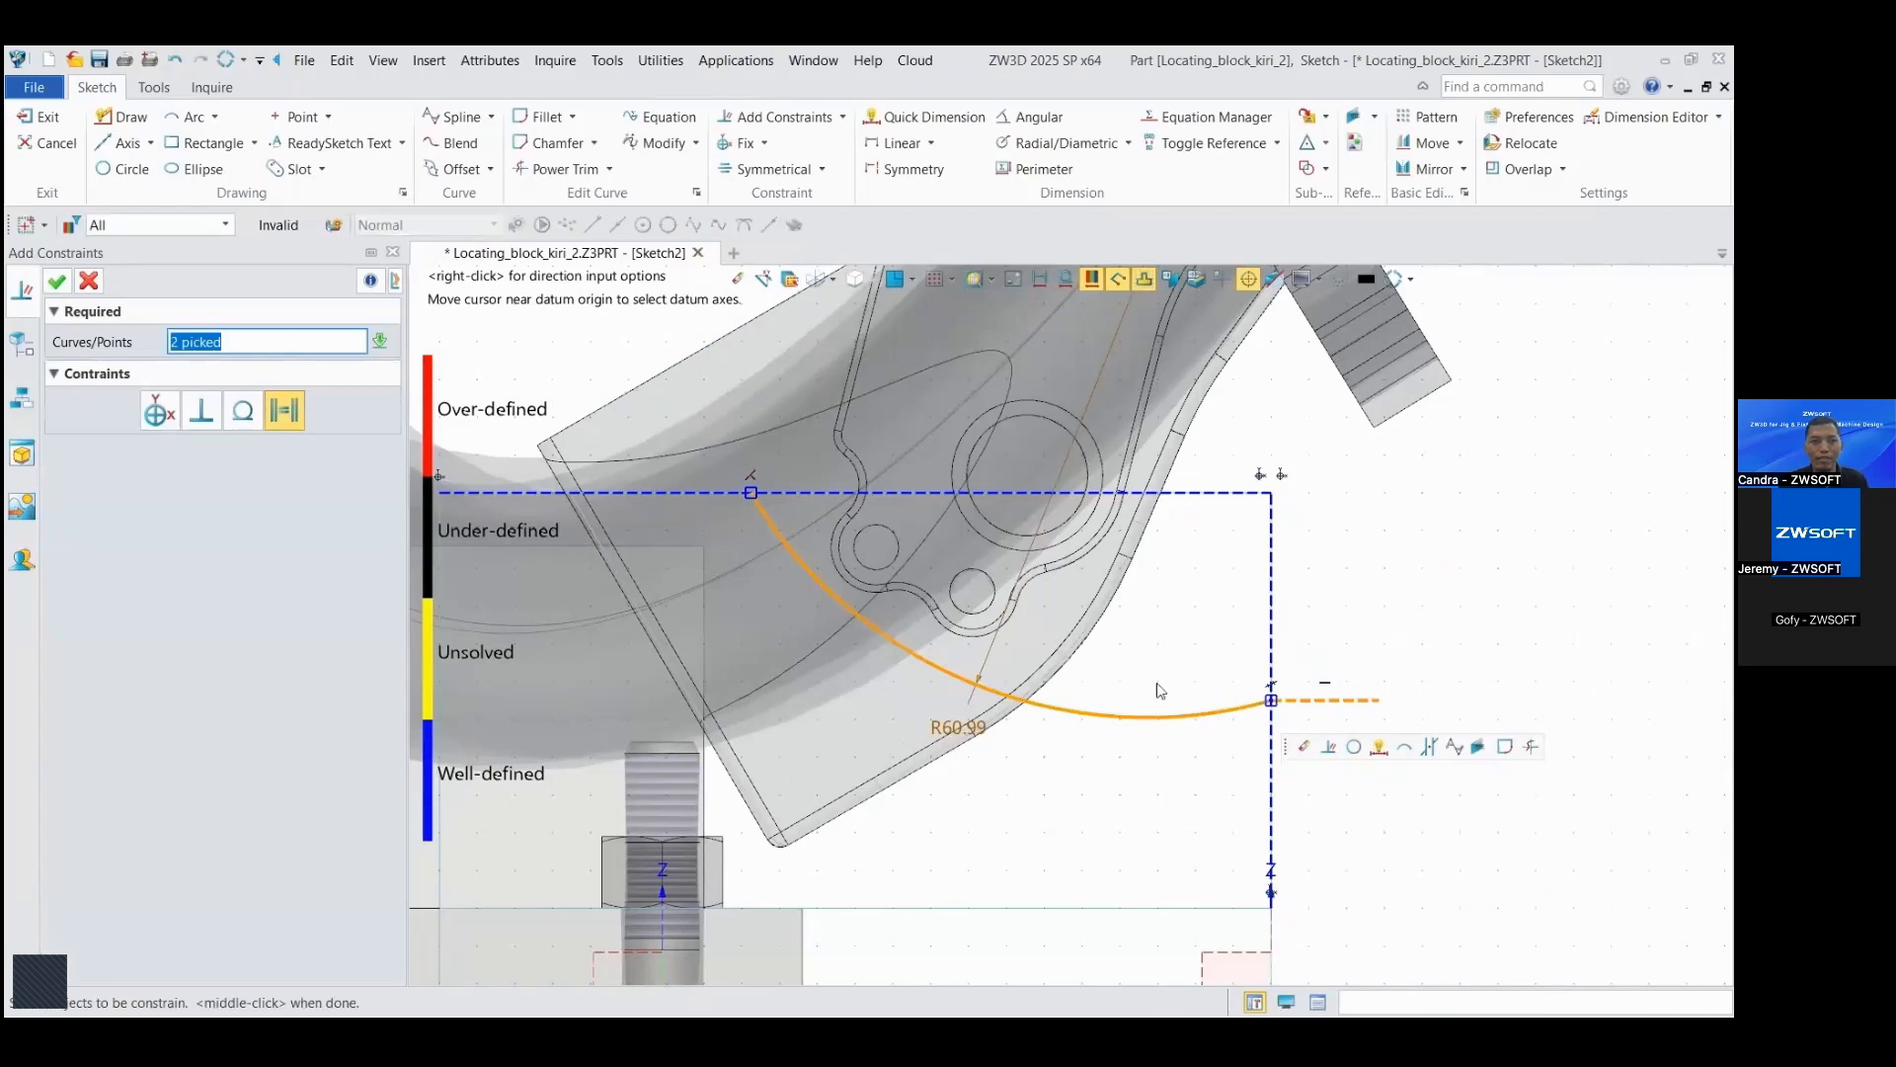
click(57, 284)
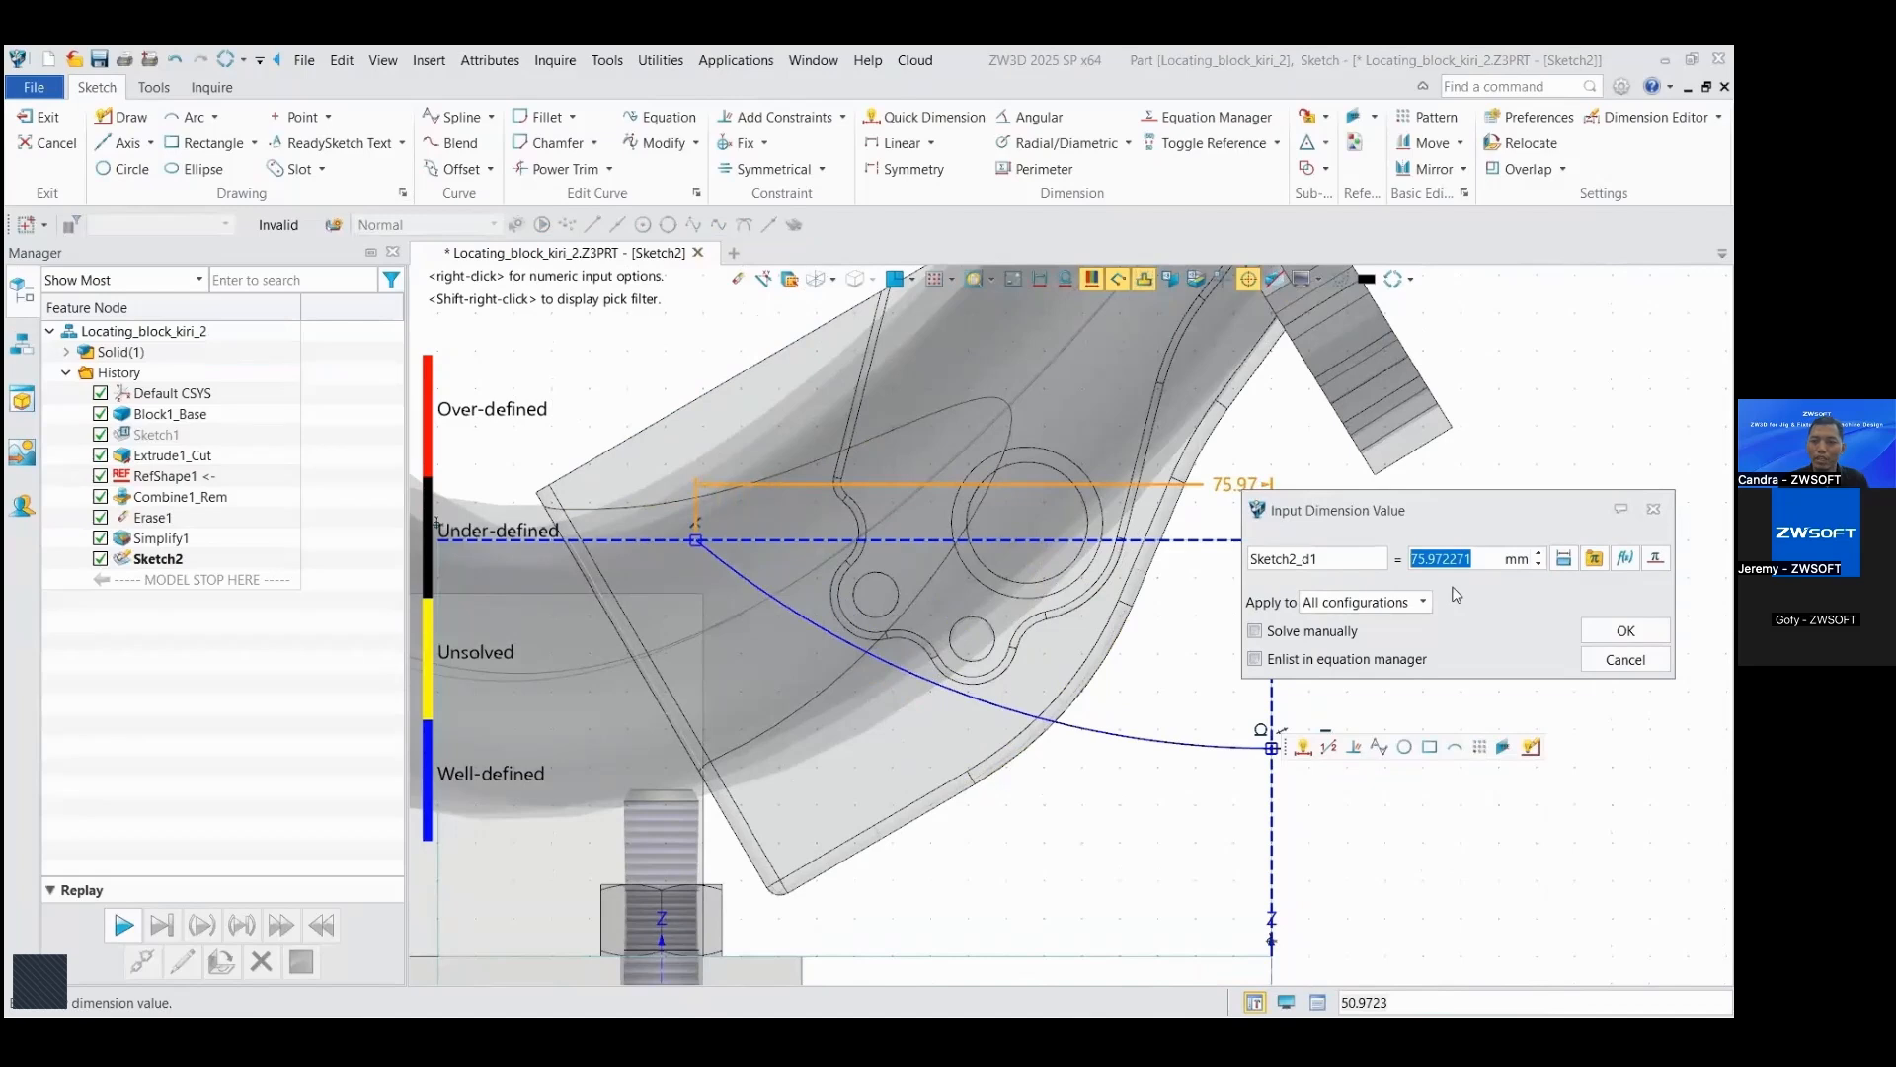
Step: Dimension the arc's endpoints 75 mm horizontally and 30 mm vertically, and finish the sketch
click(1625, 632)
text(30)
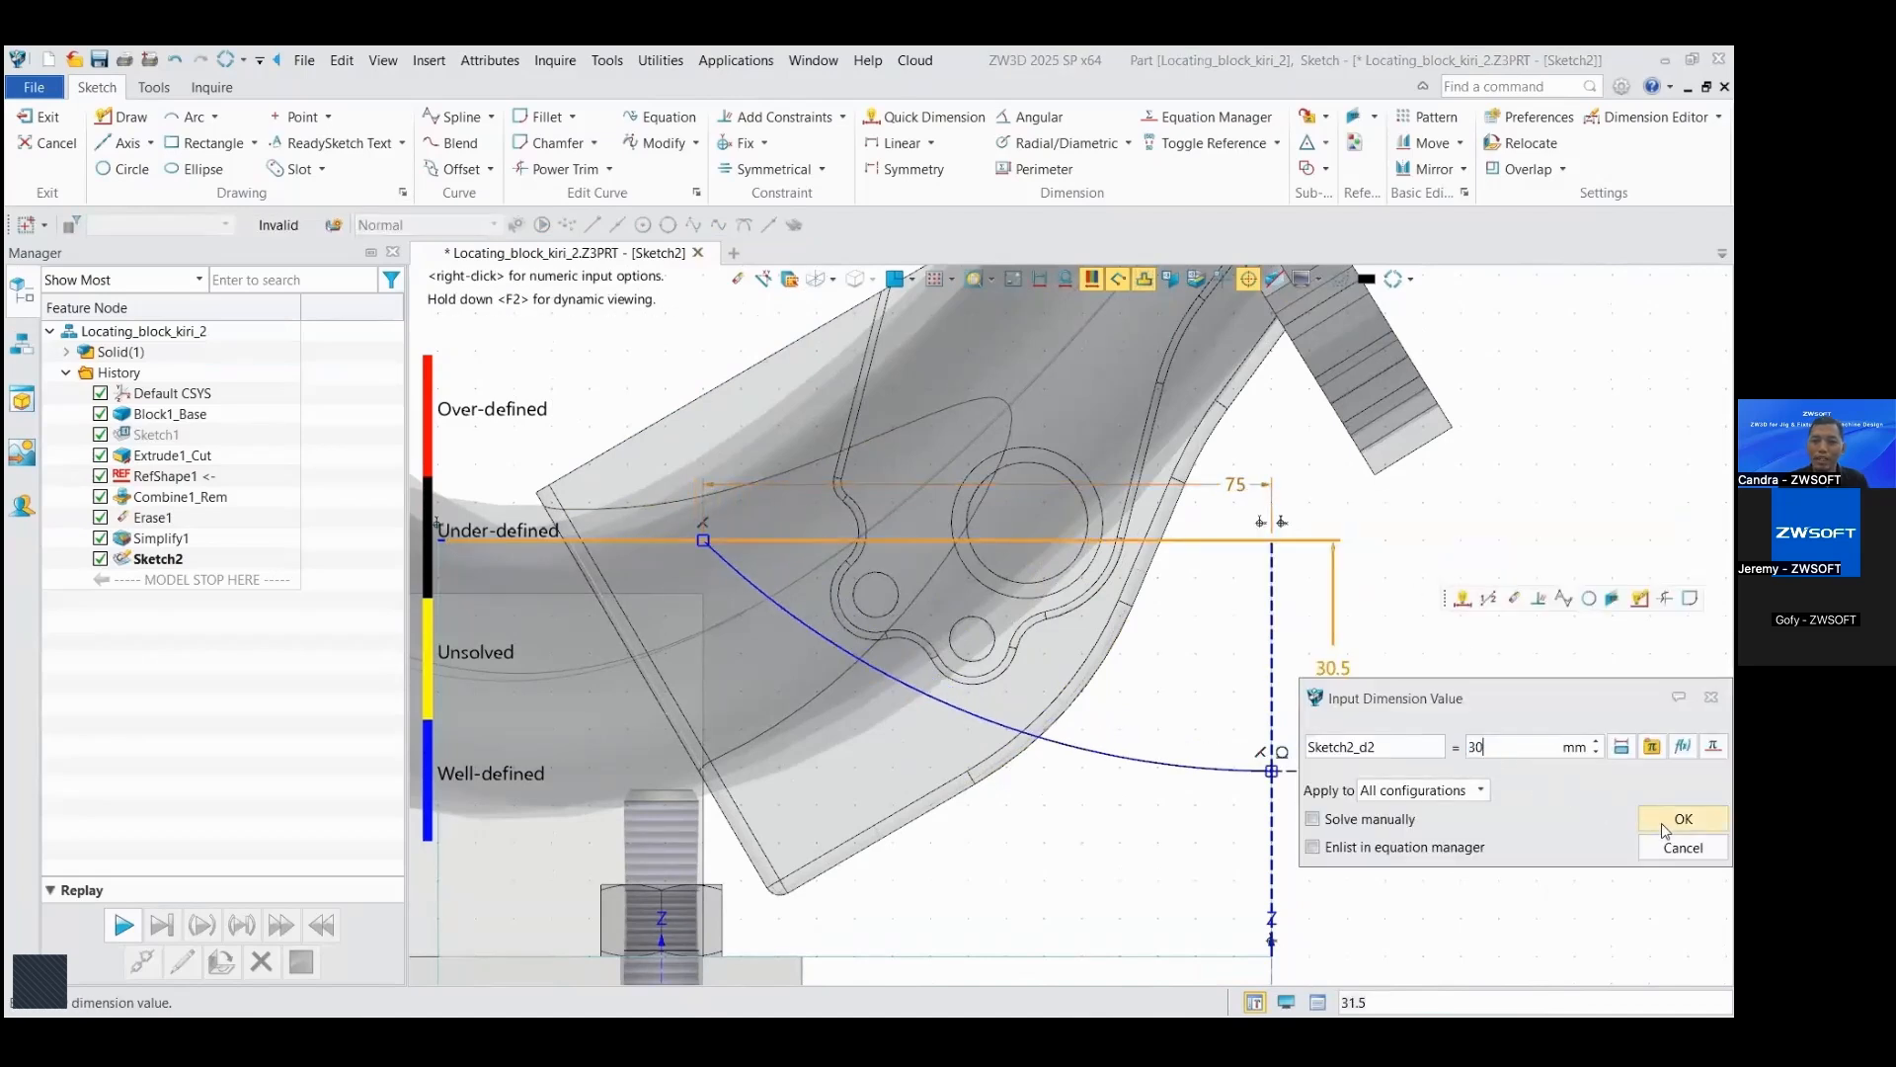
click(1666, 828)
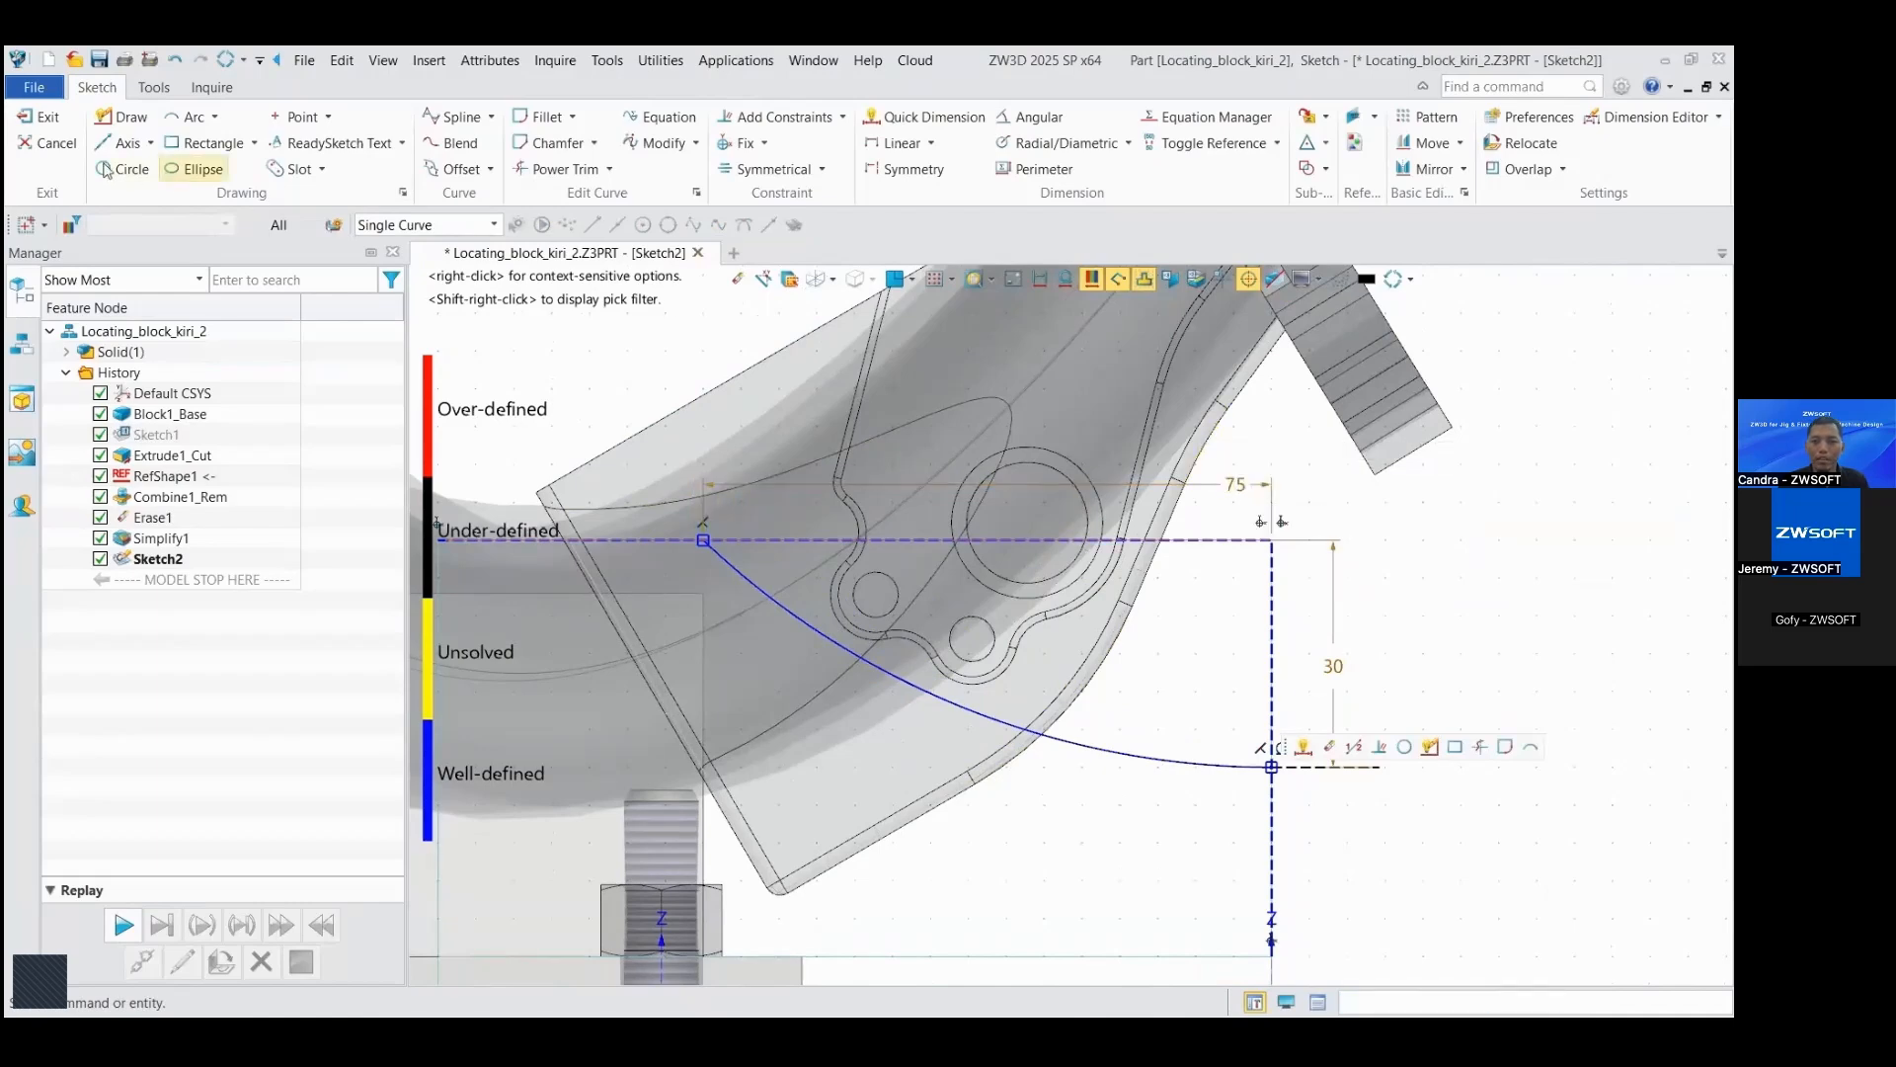
click(44, 120)
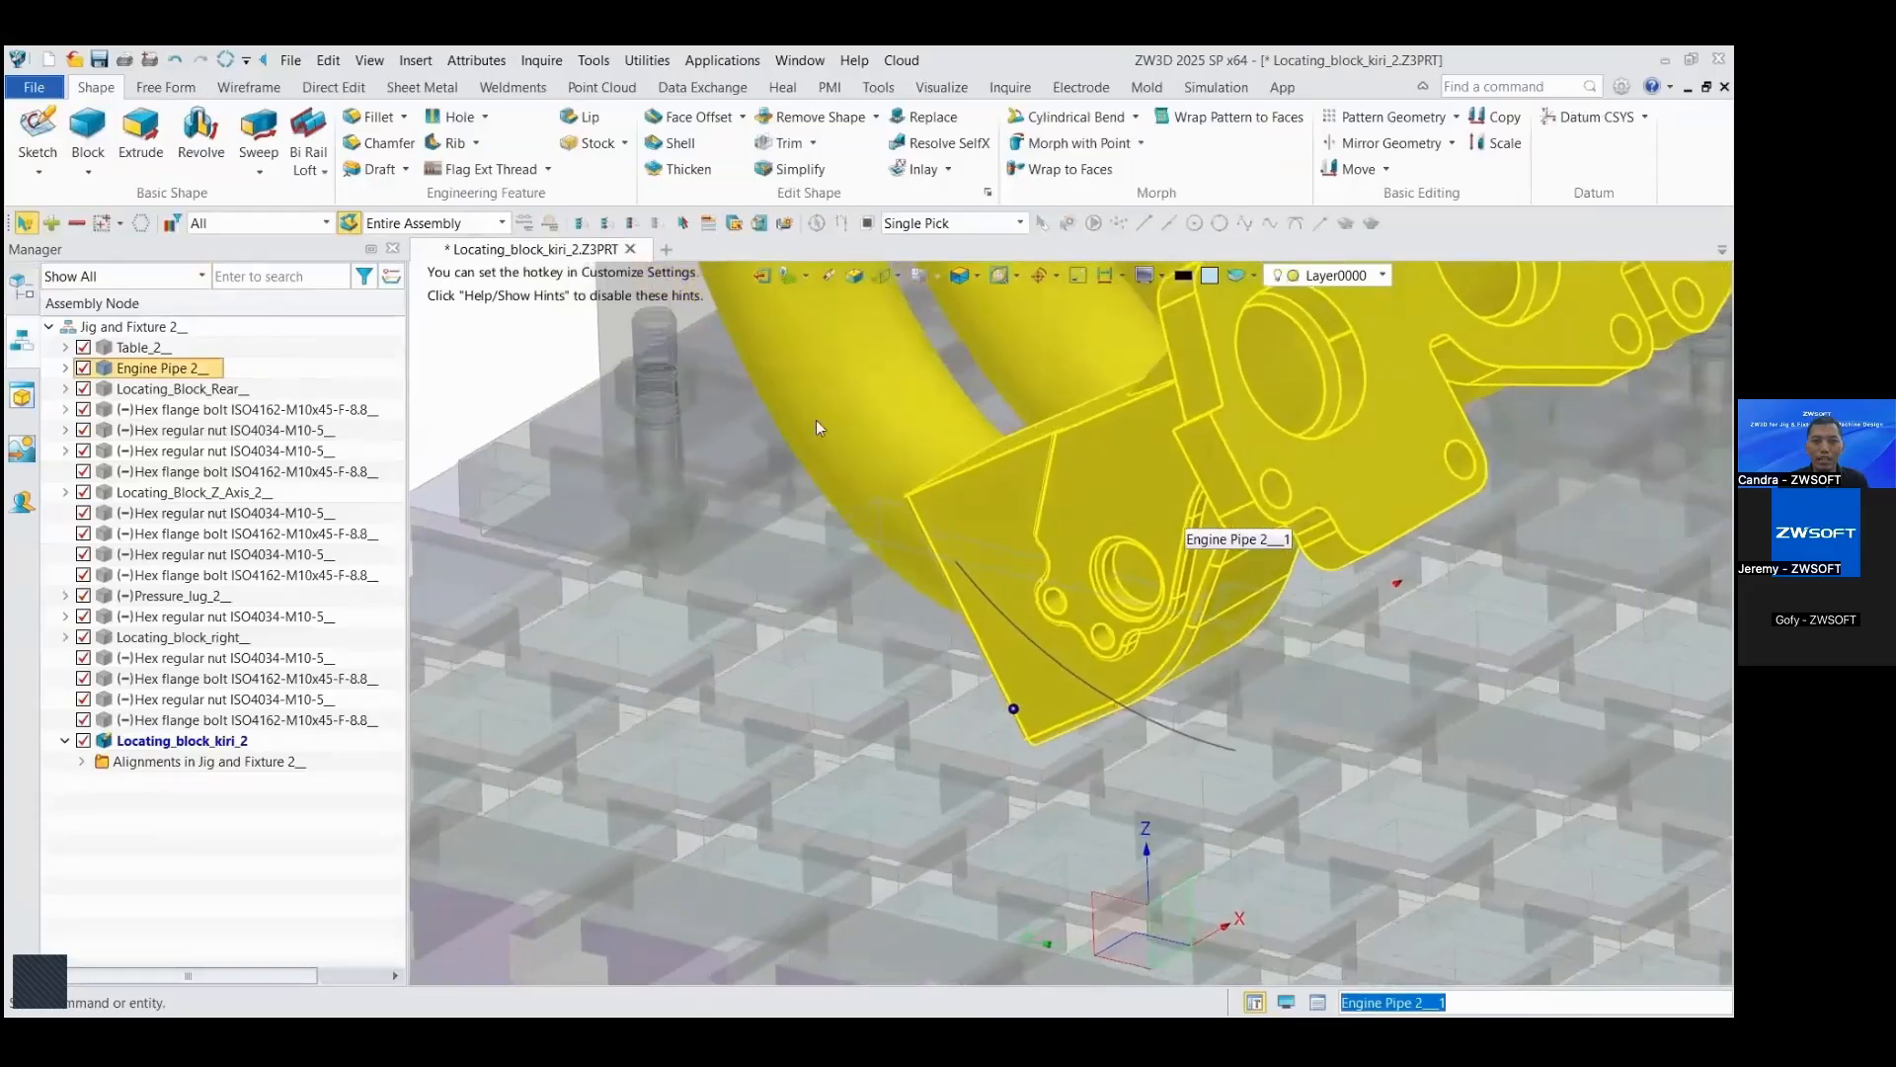
Step: Extrude the sketched arc on two sides from -129 mm to 15 mm and trim away the block's upper part along it
mouse_move(600, 348)
right_down()
mouse_move(660, 405)
mouse_move(877, 272)
right_up()
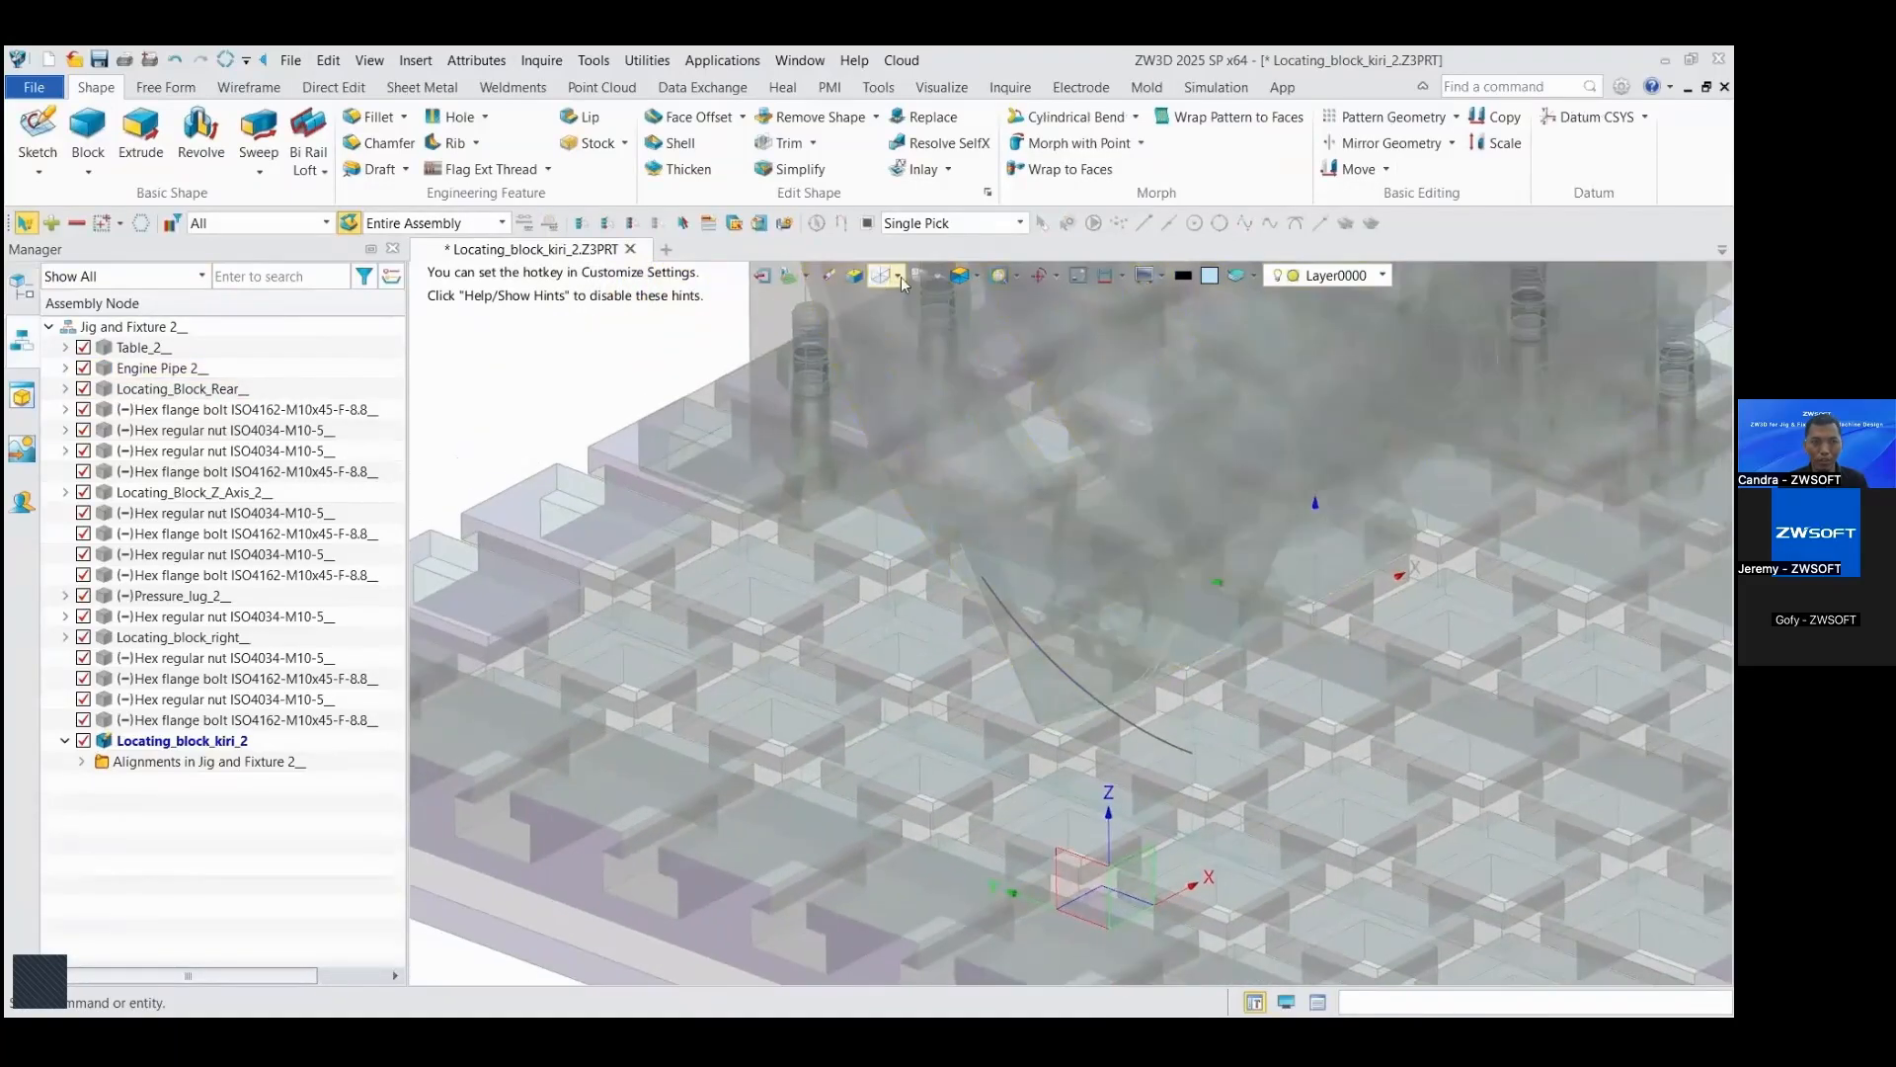
click(887, 276)
click(140, 138)
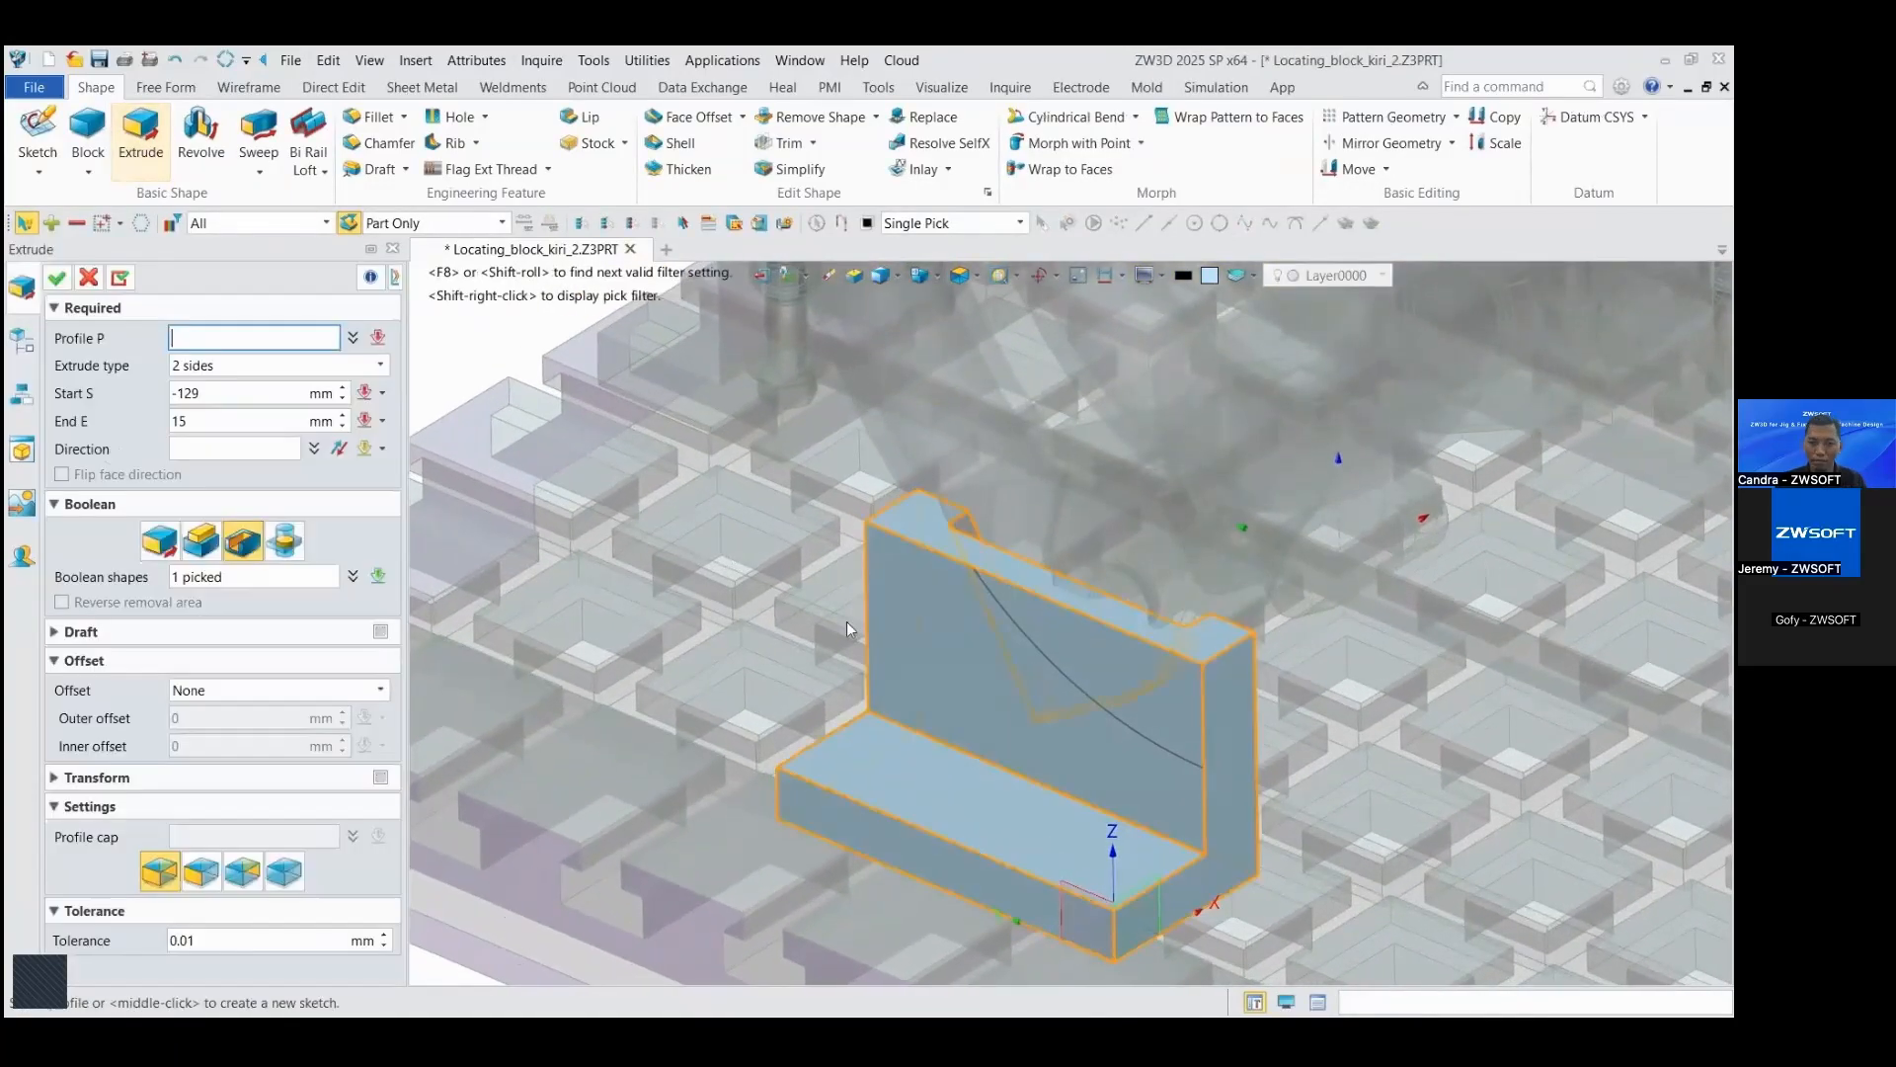
click(979, 640)
click(1017, 625)
scroll(1017, 624, down, 2)
mouse_move(1017, 624)
right_down()
mouse_move(1040, 586)
mouse_move(992, 632)
right_up()
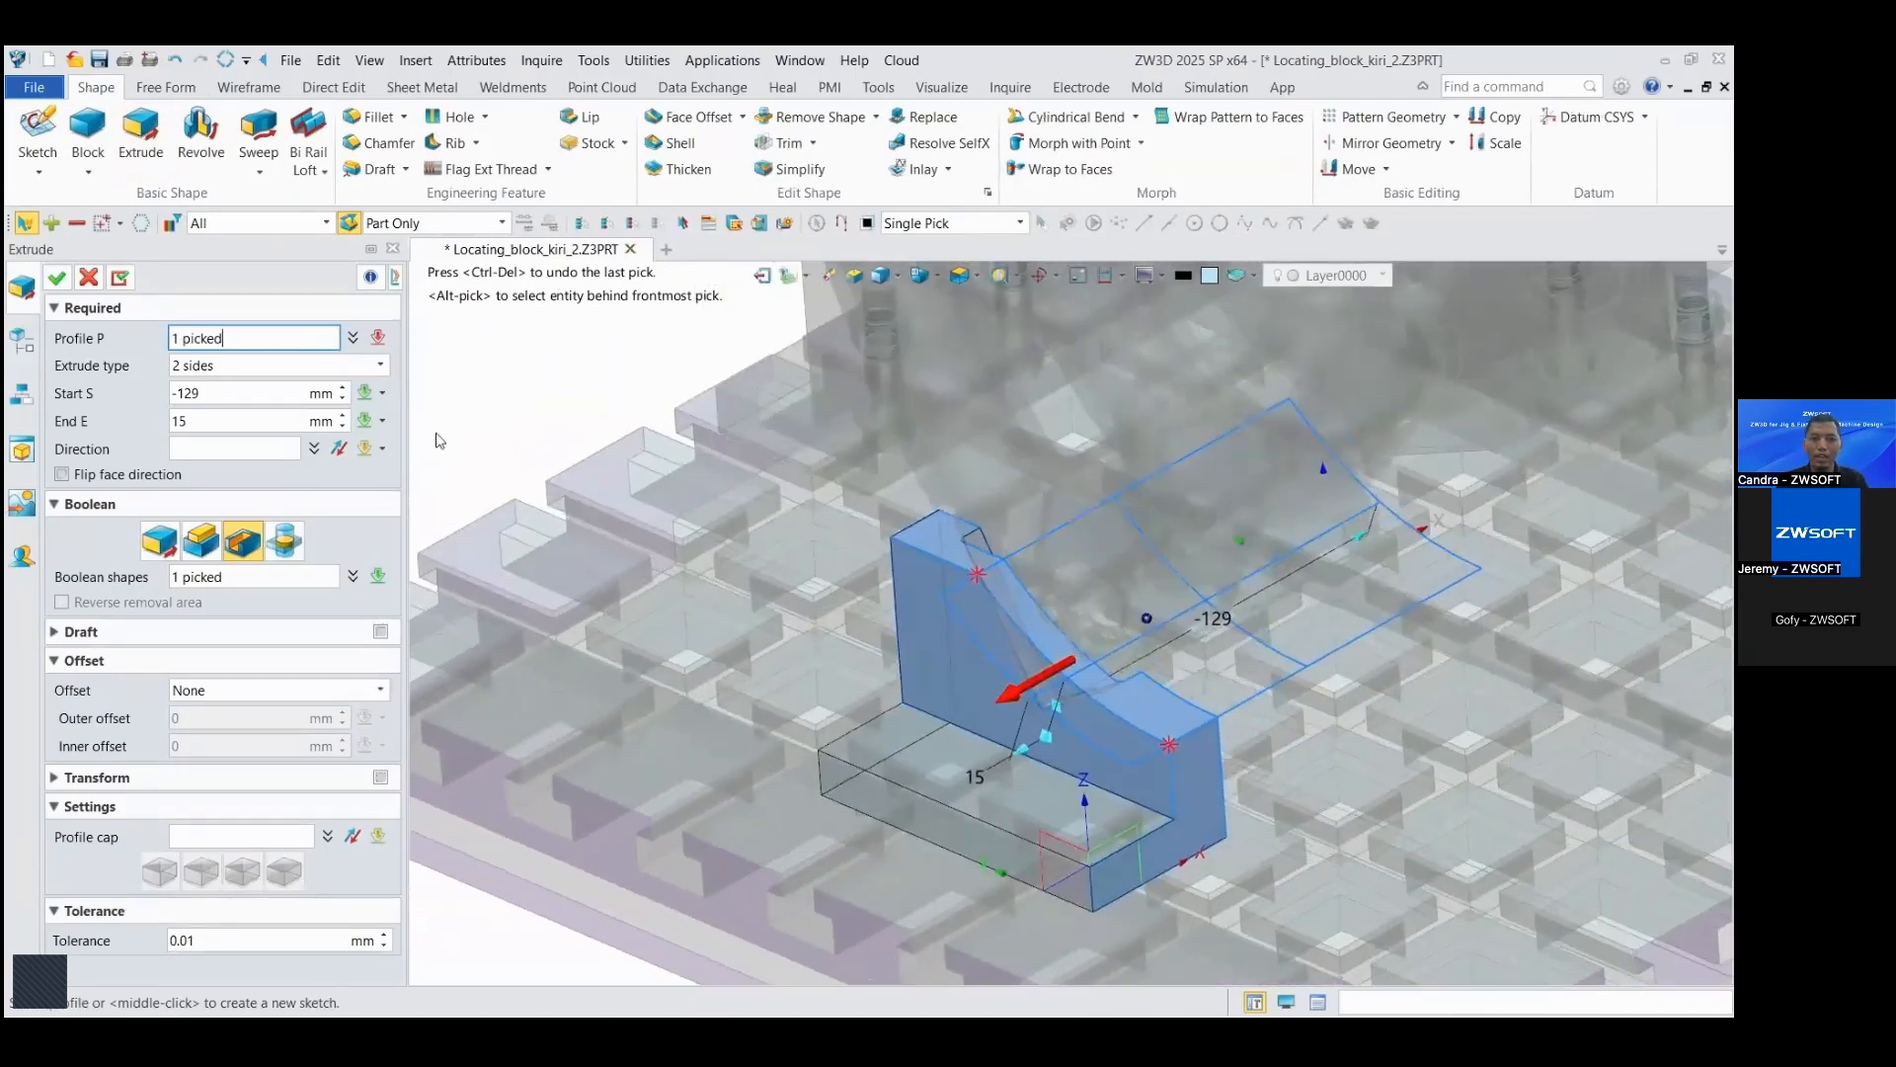
click(57, 277)
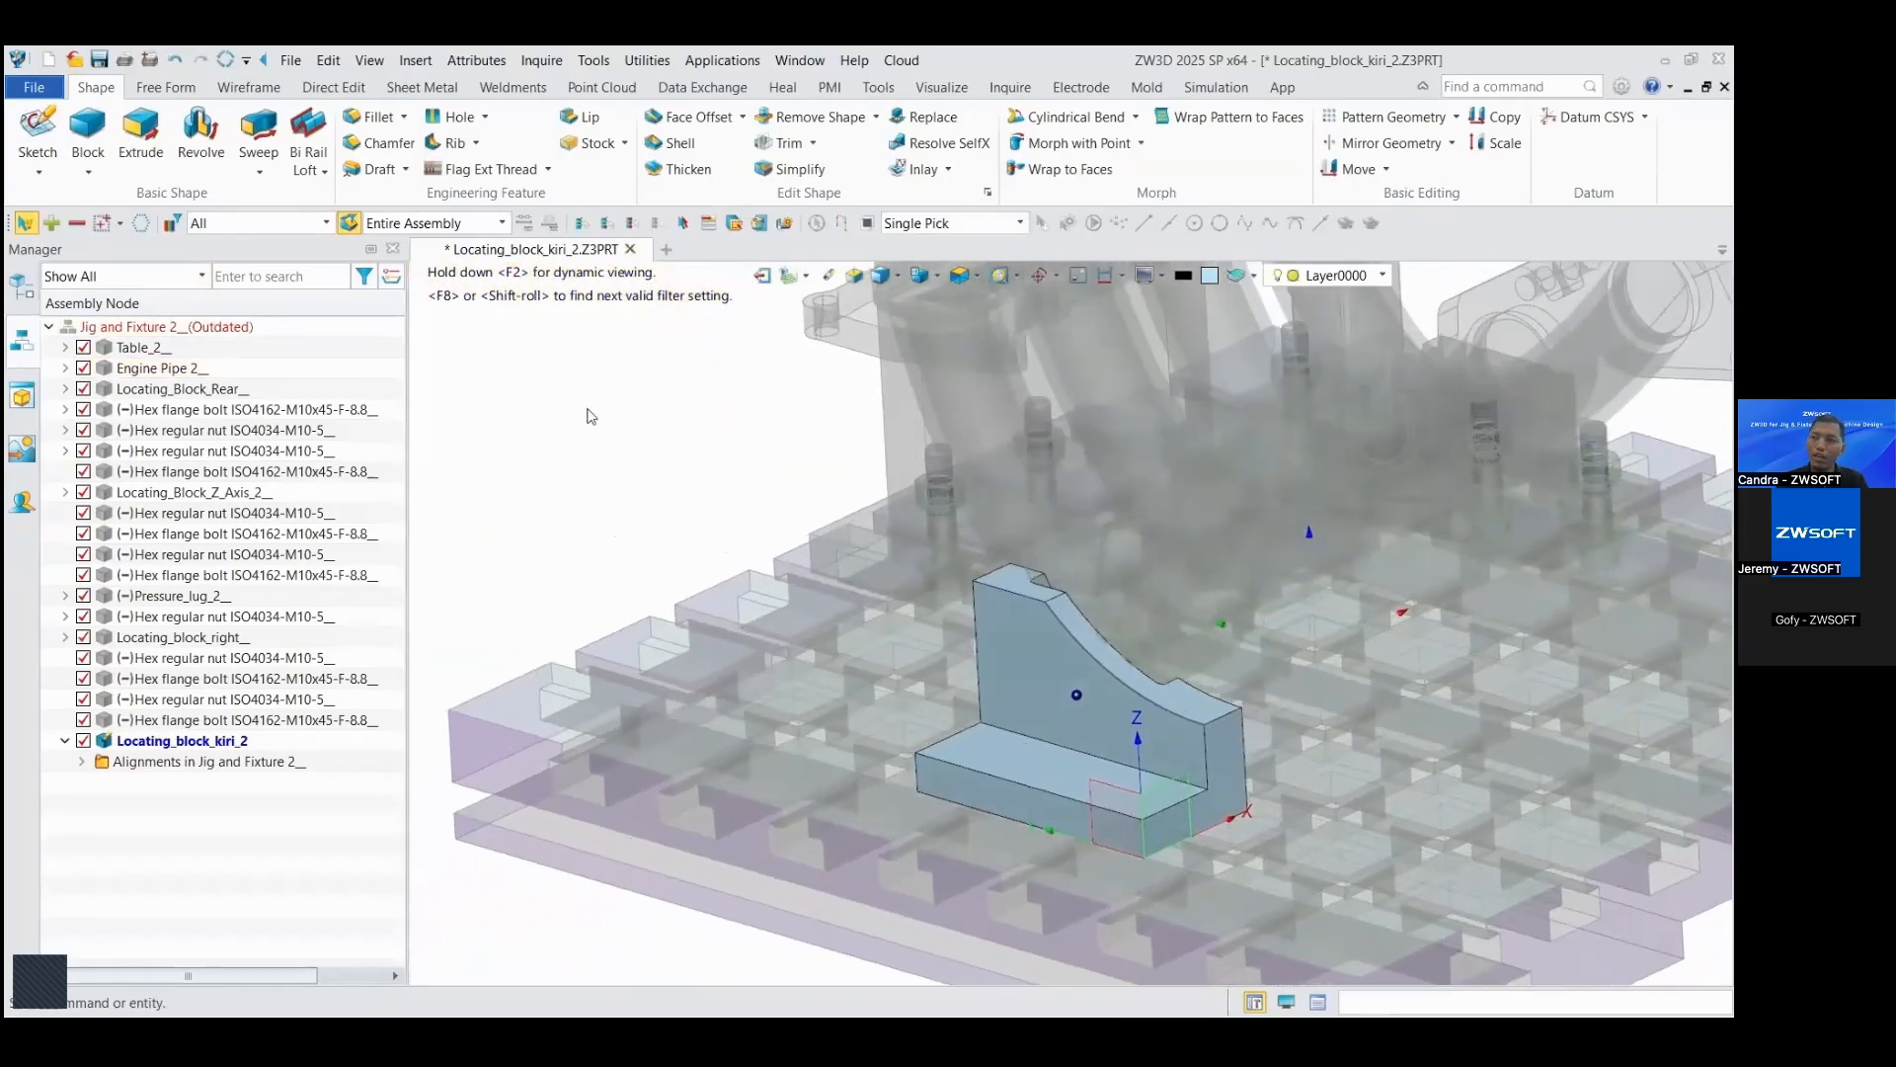
Step: Return to the assembly and recolor the left locating block grey with RGB 147, 144, 140
double_click(589, 414)
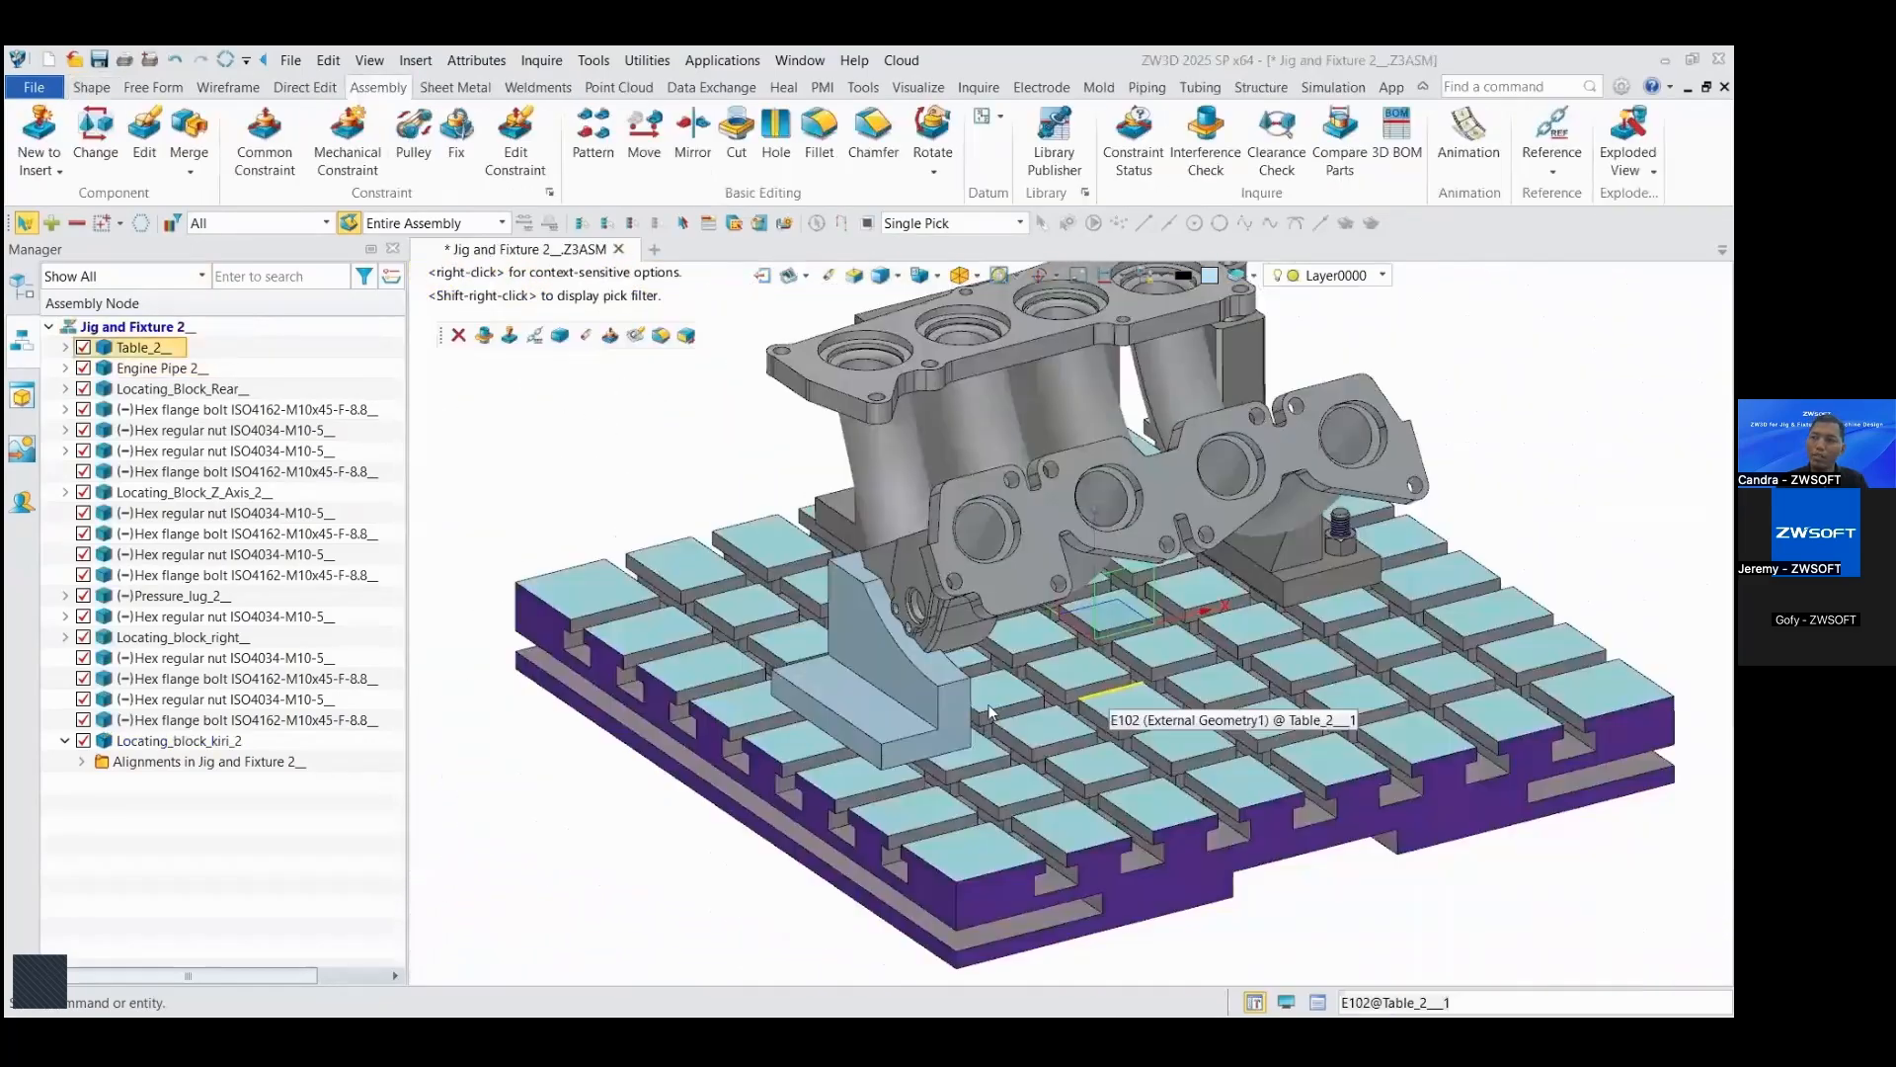
right_click(907, 688)
click(976, 546)
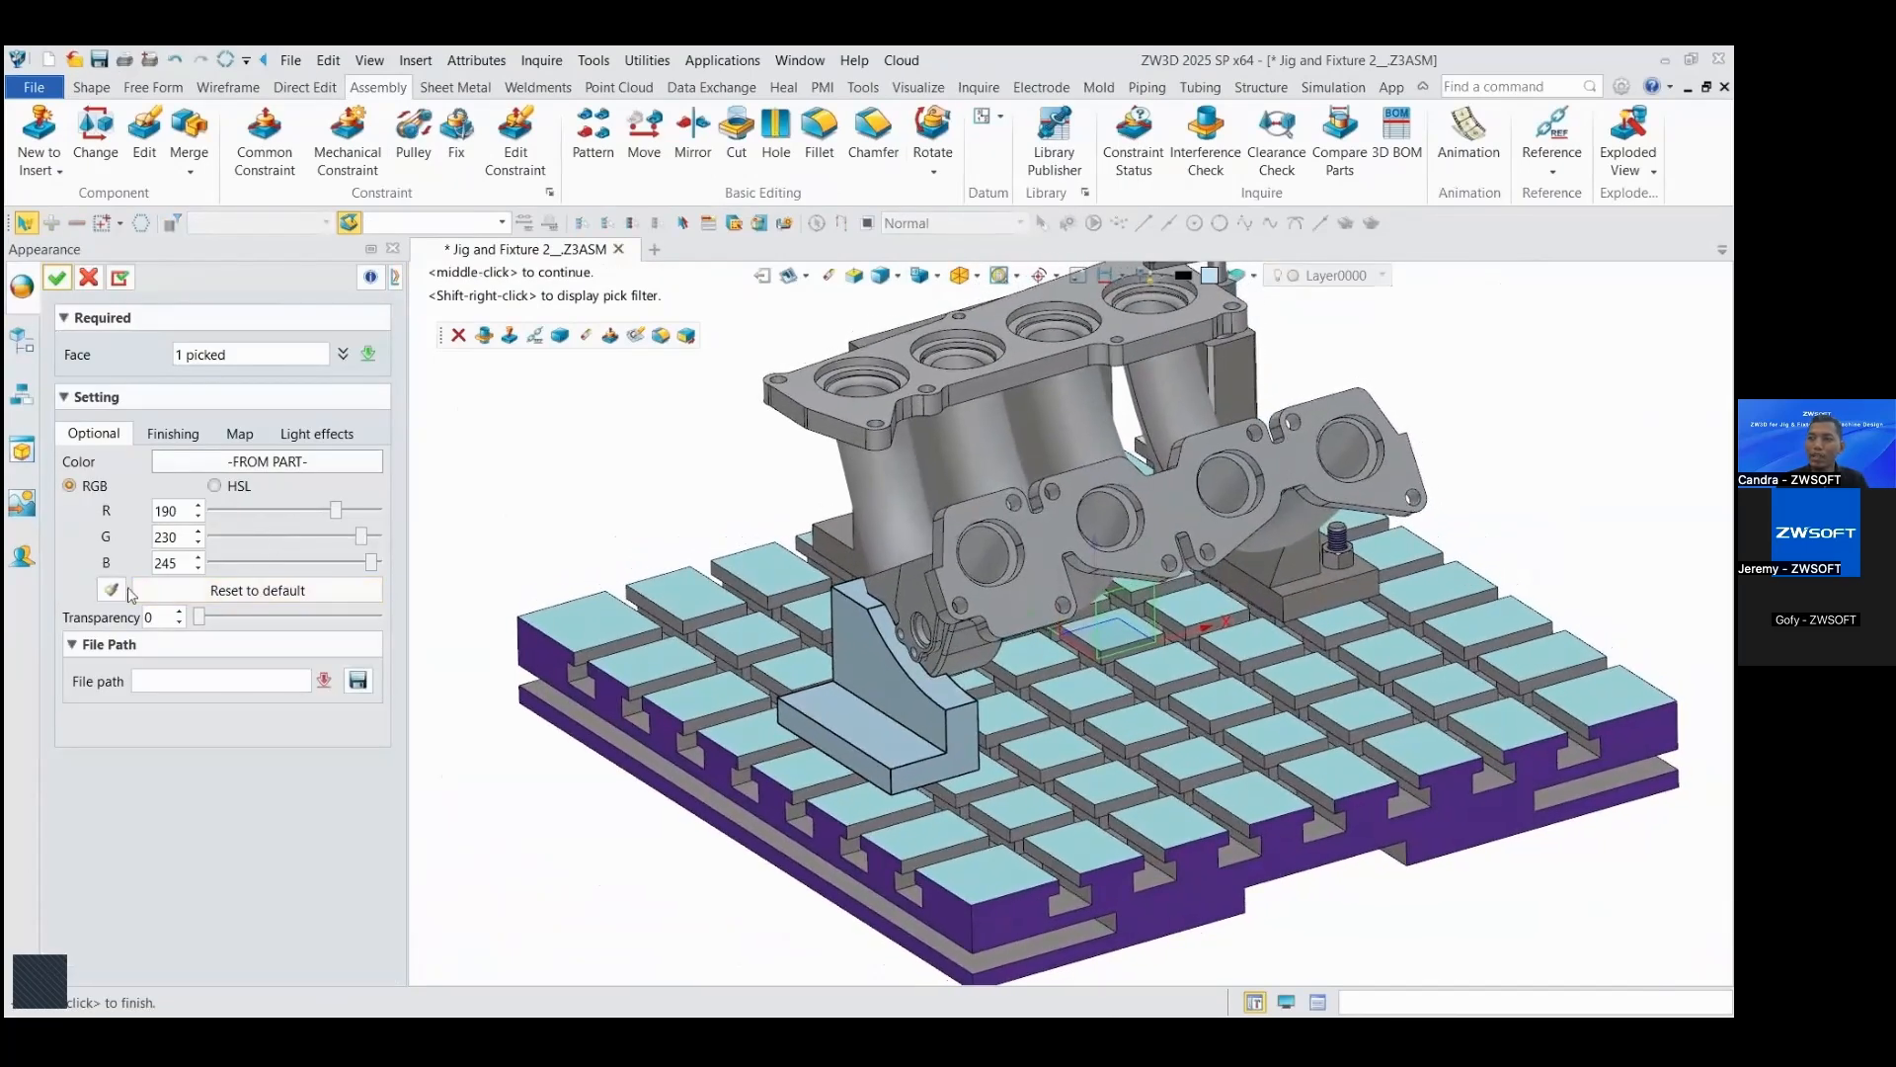
click(56, 278)
click(1345, 596)
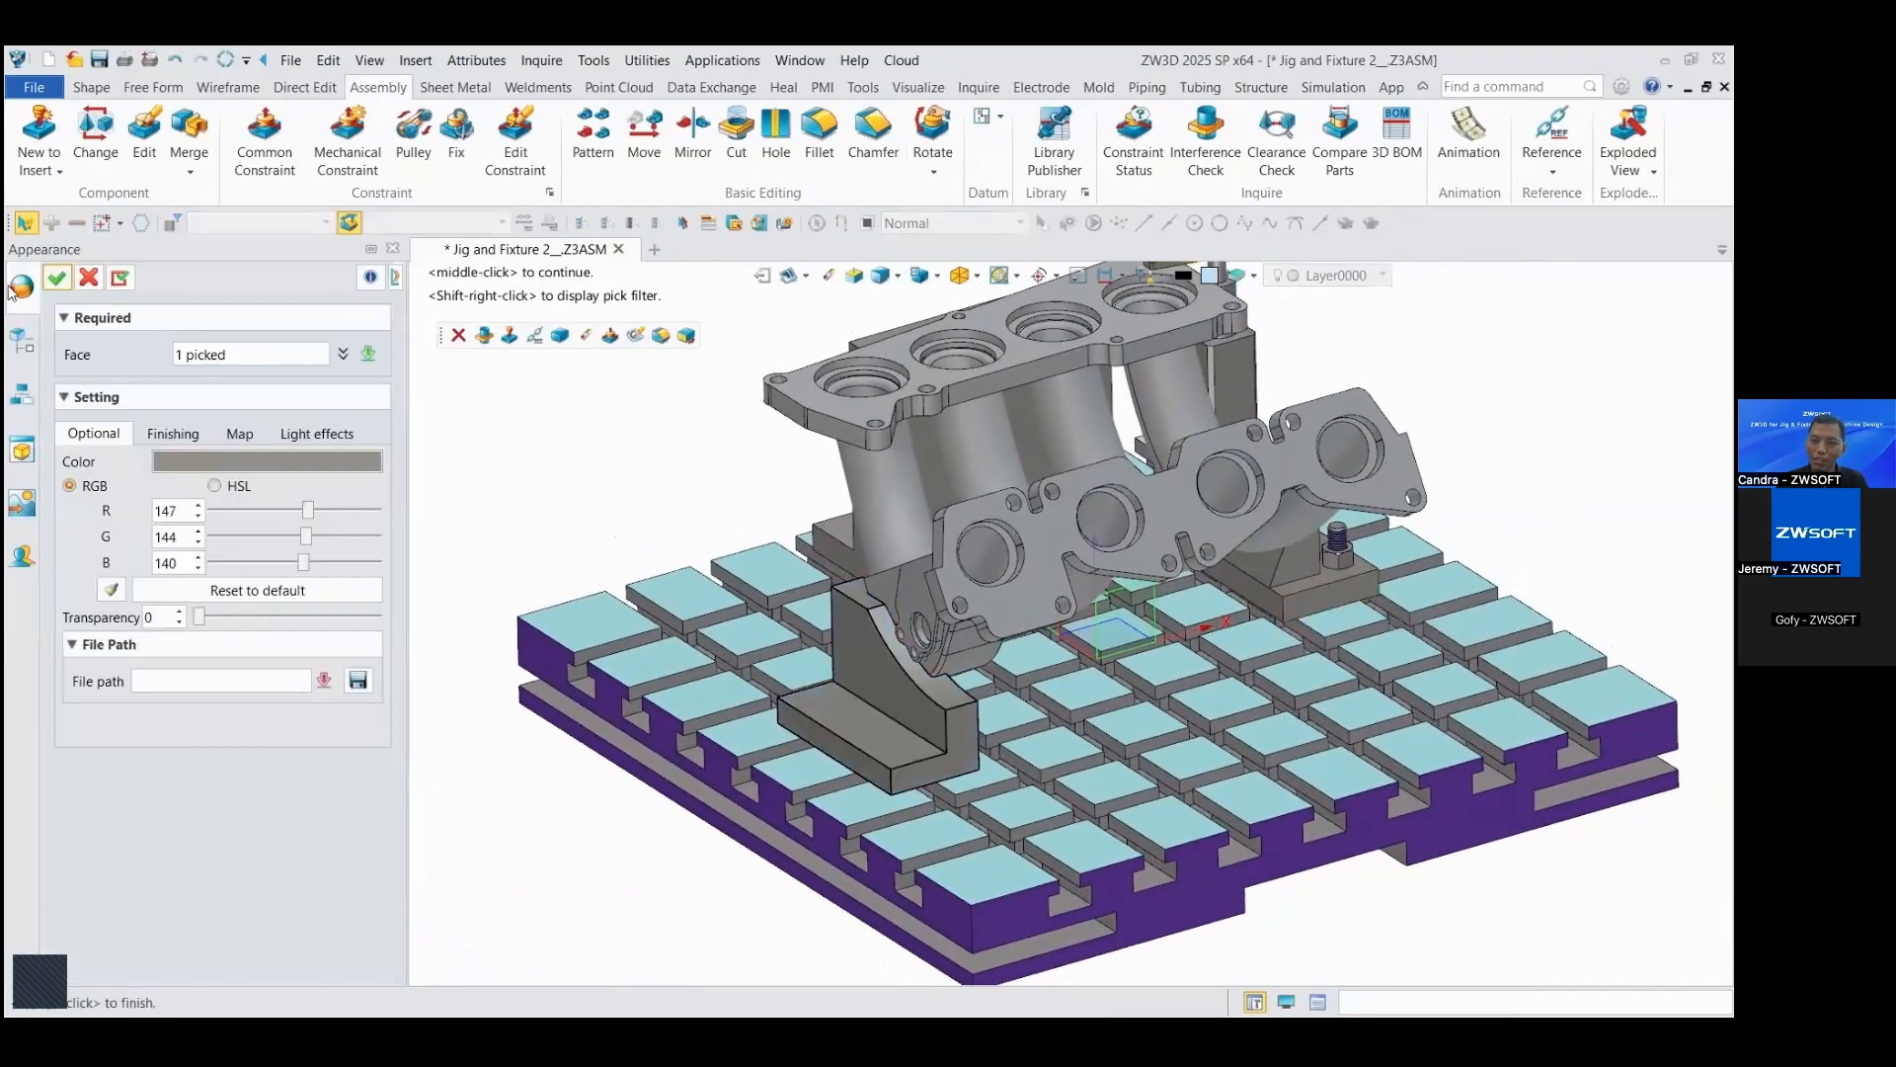
click(61, 278)
Step: Open the left locating block for editing in the assembly and create a sketch on the top face of its base flange
scroll(995, 640, up, 5)
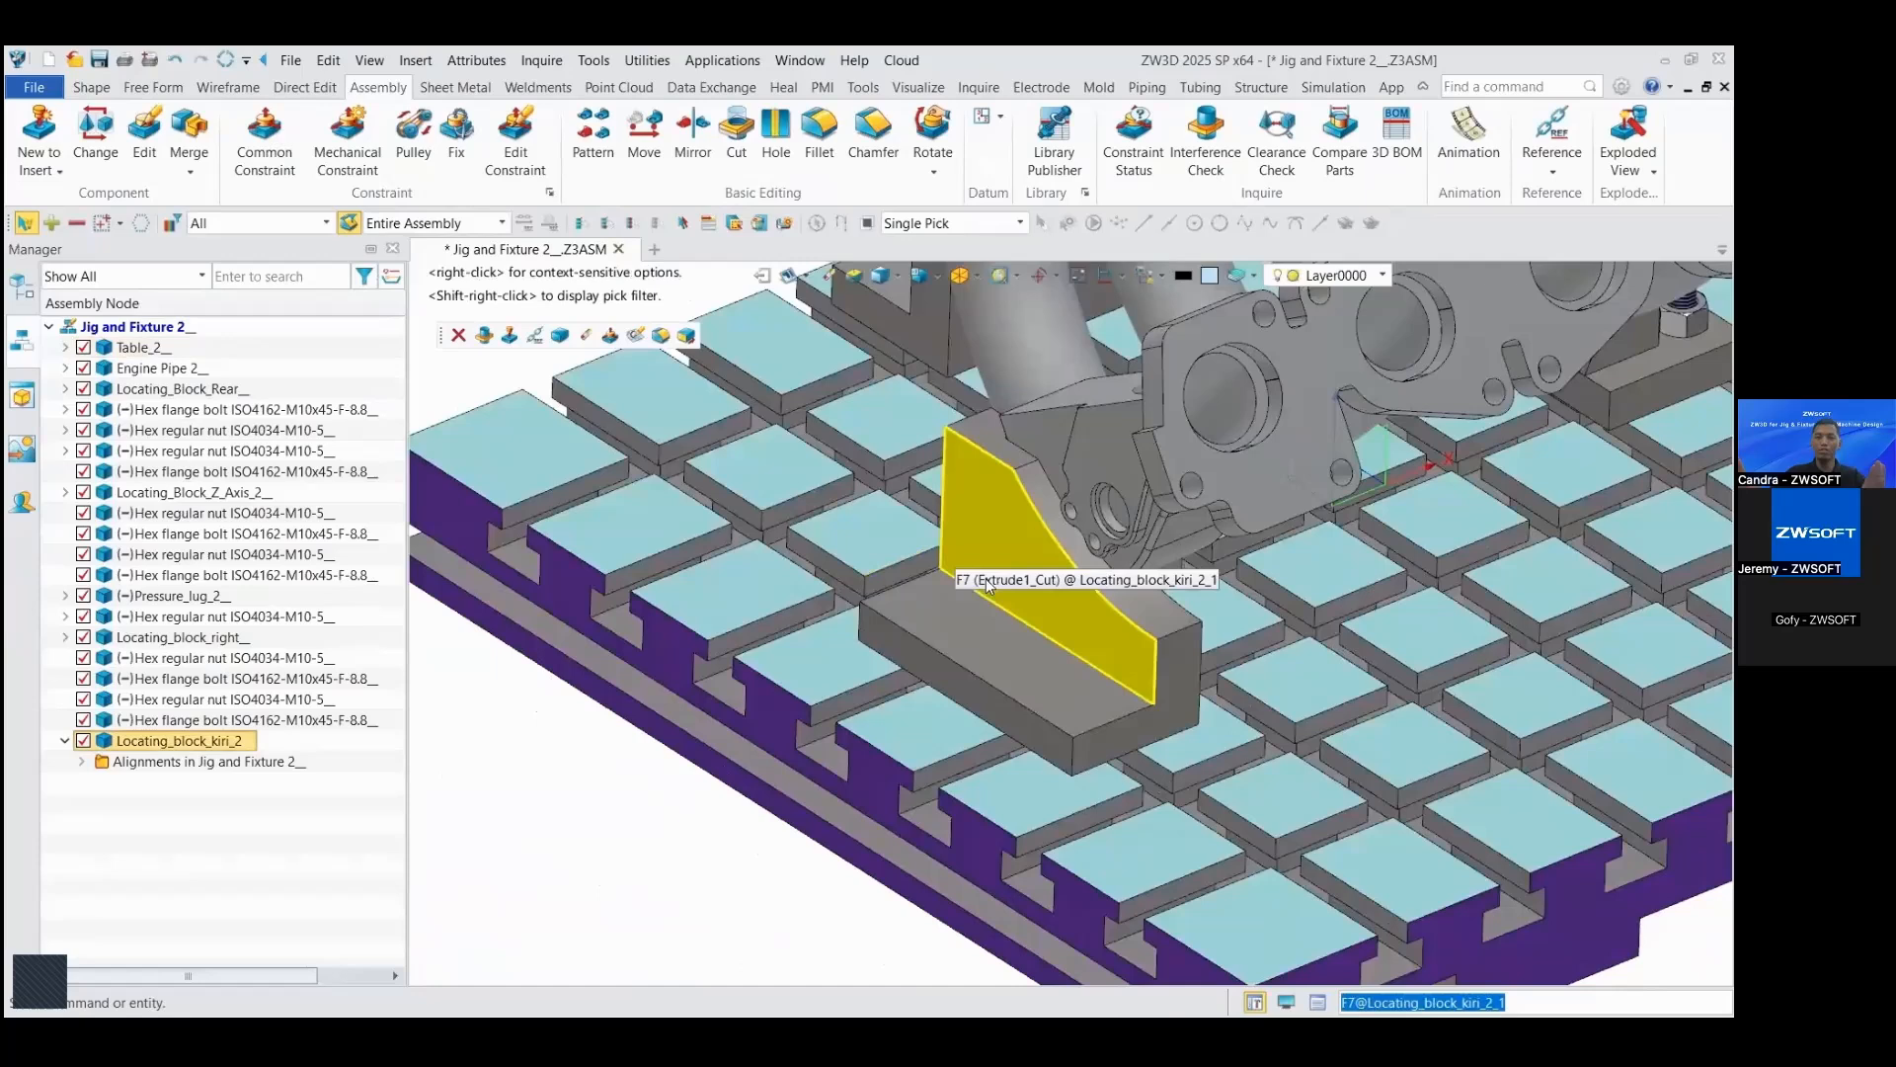
double_click(994, 640)
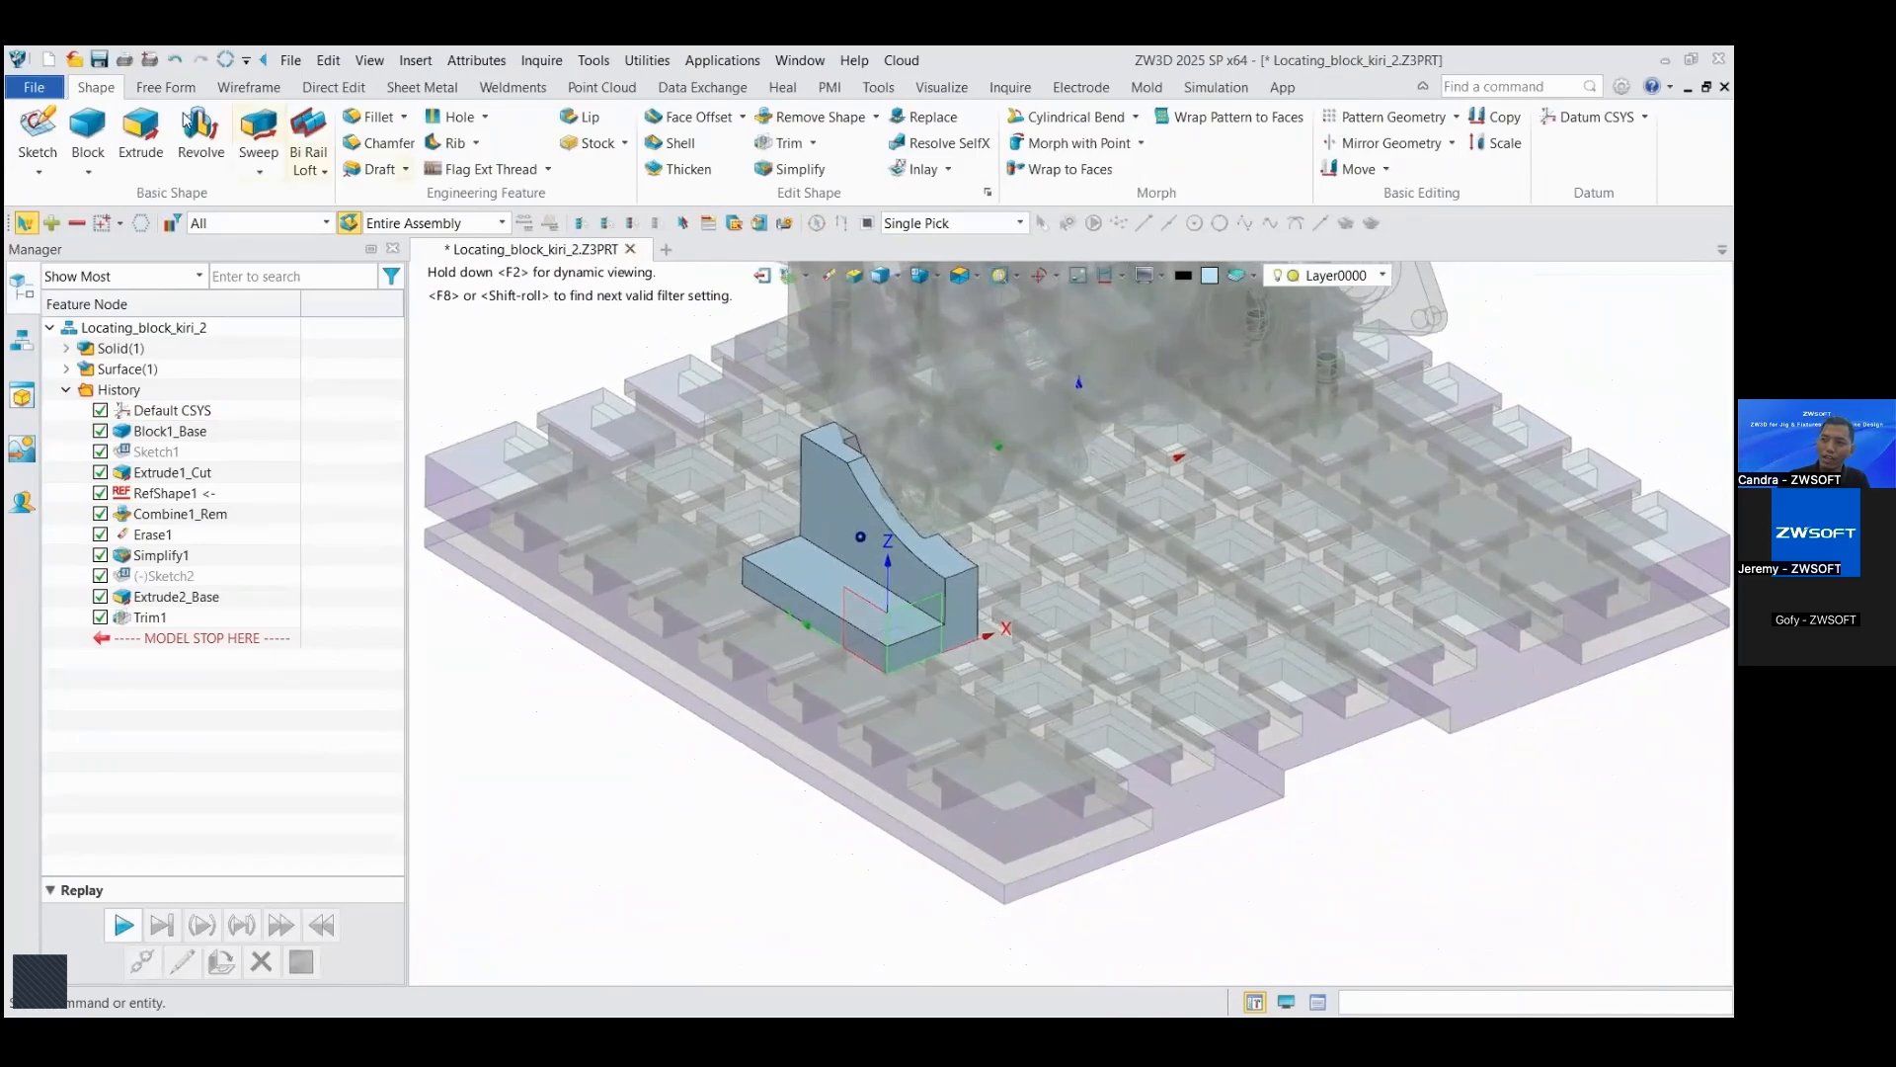
click(38, 128)
scroll(684, 604, up, 4)
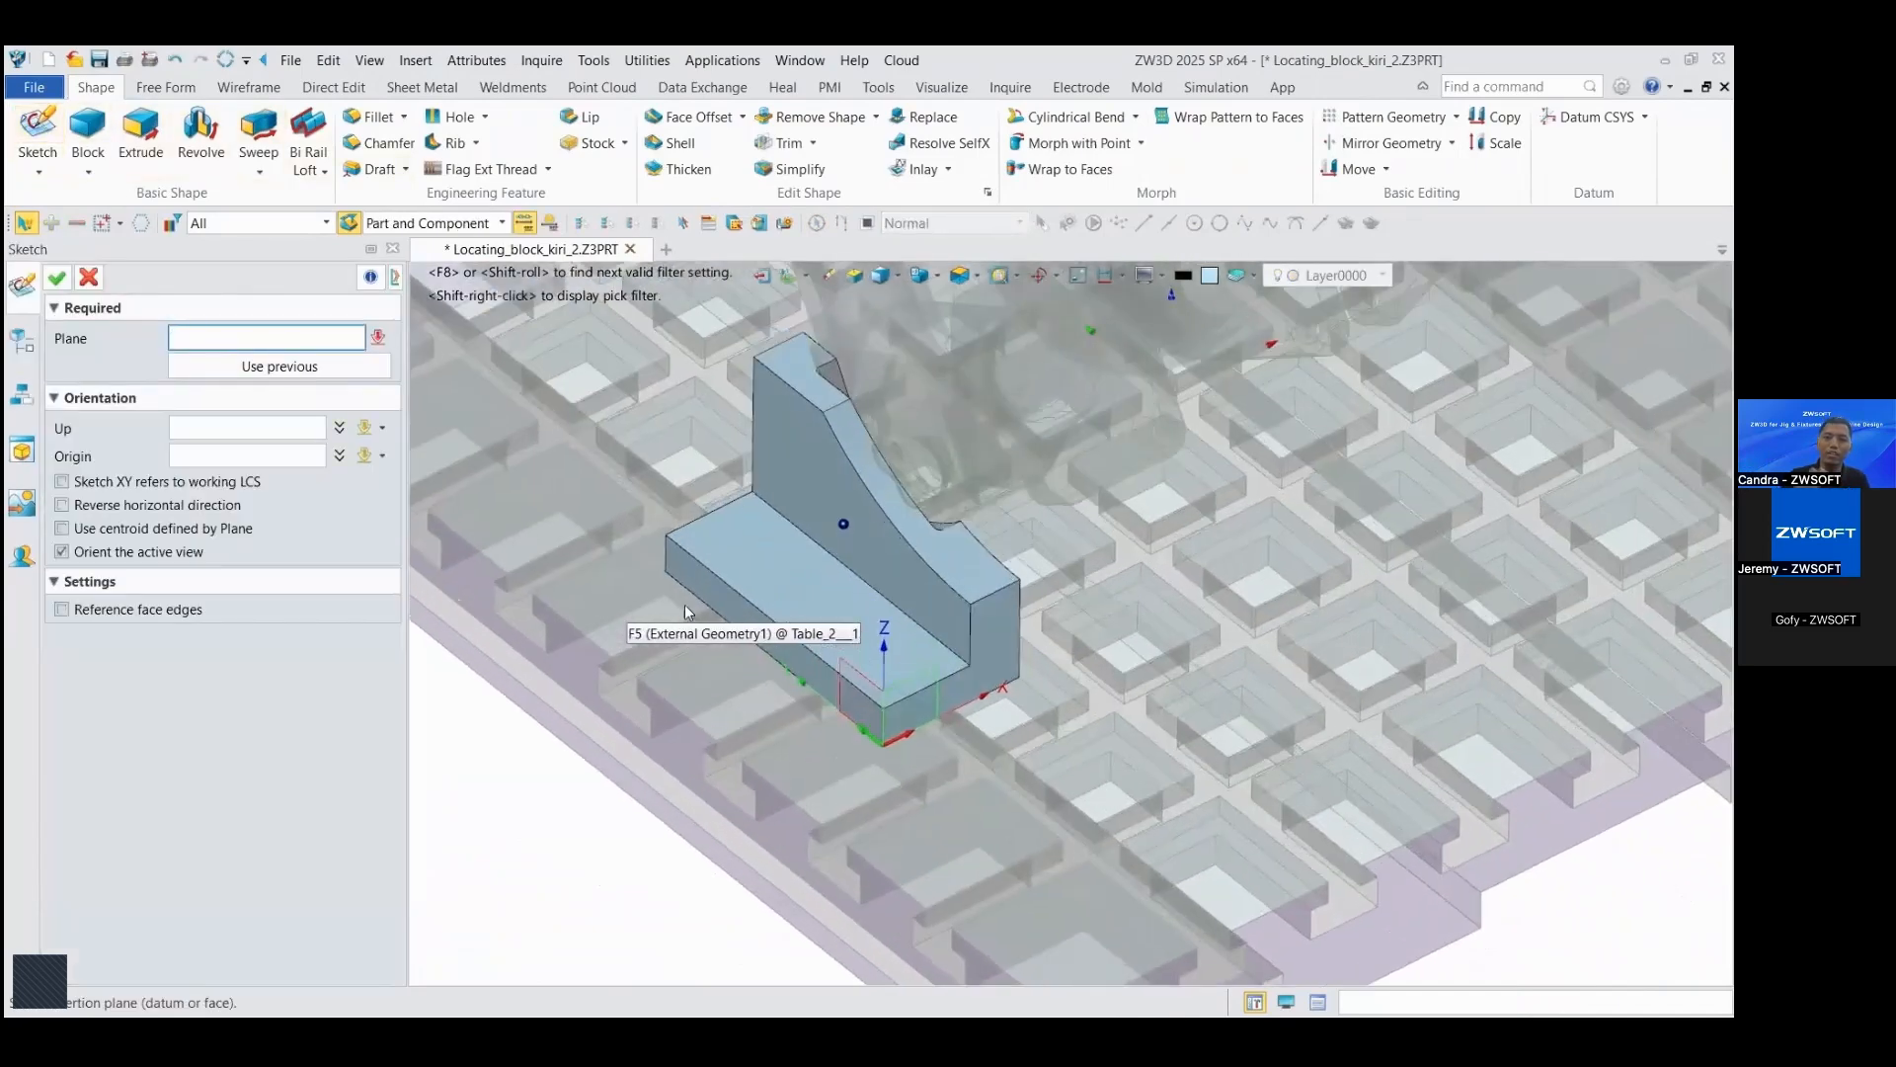
click(713, 559)
click(58, 279)
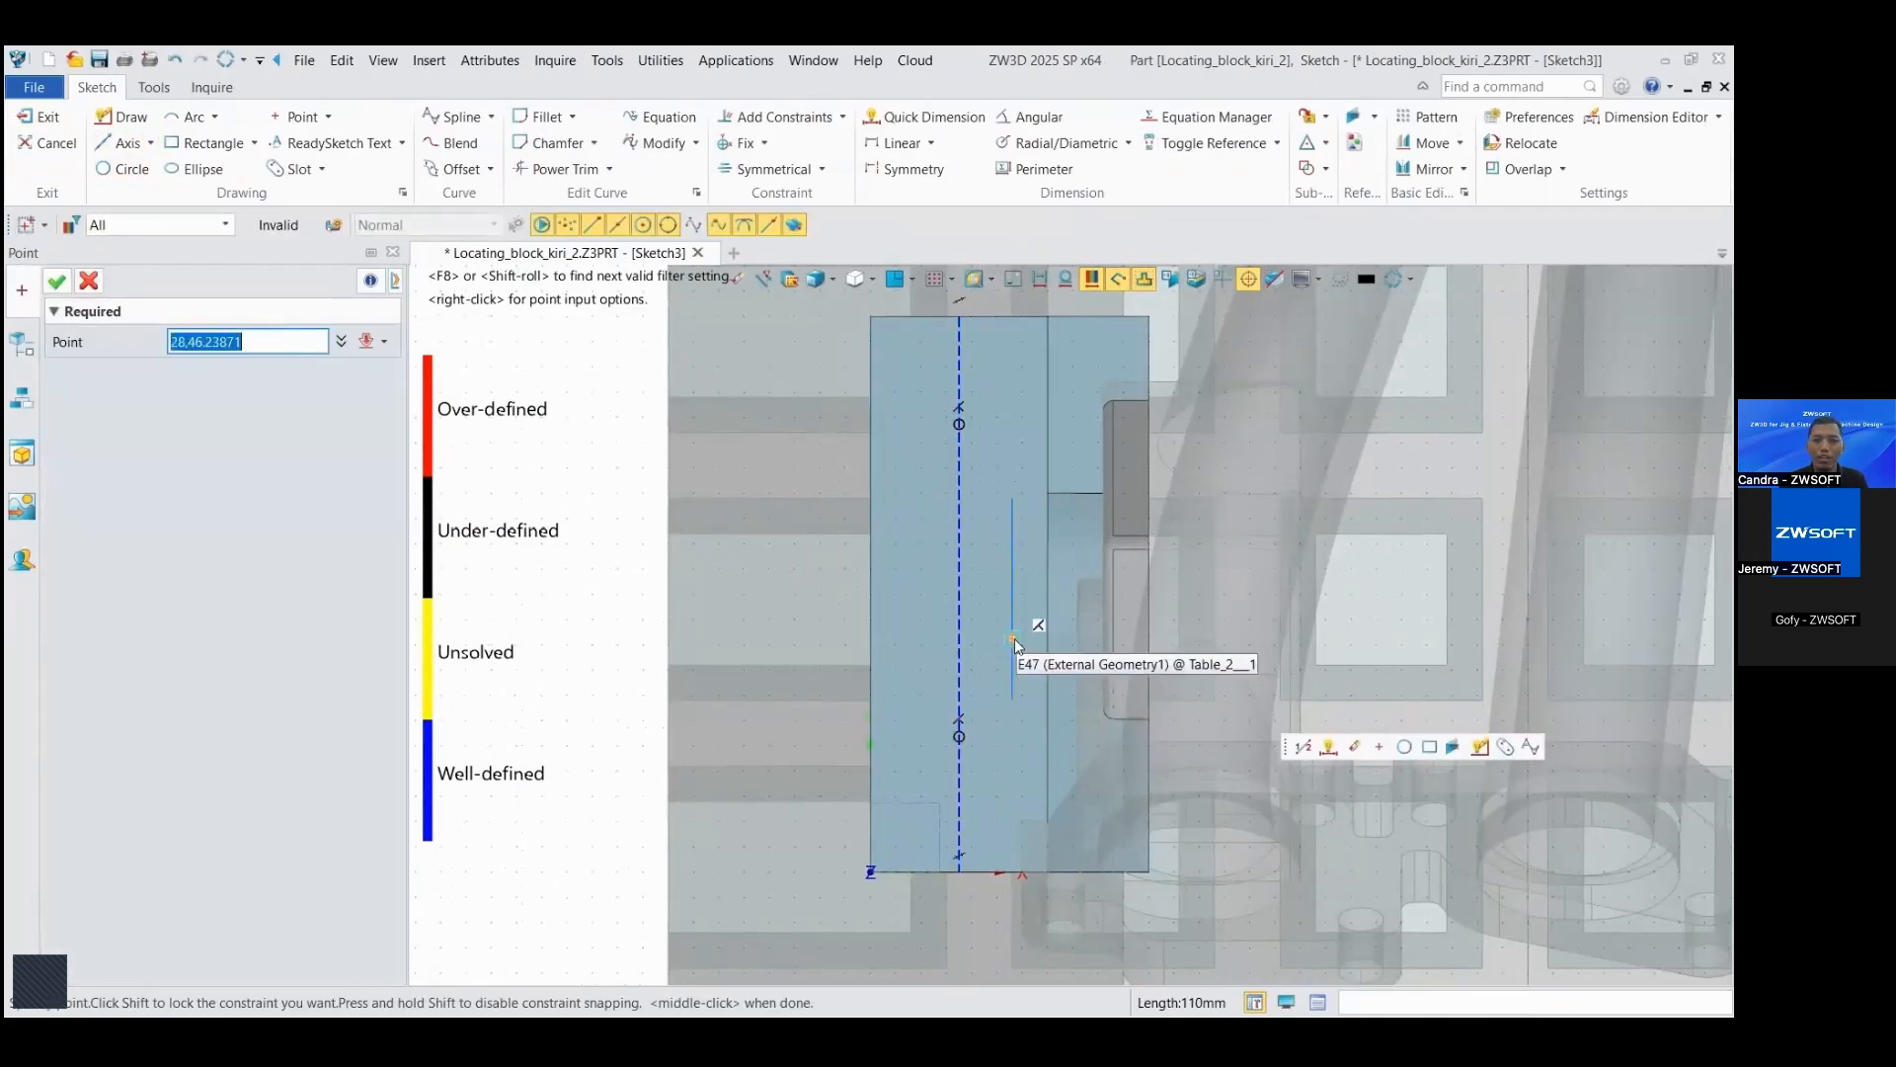
Step: Finish placing two hole points on the flange's lengthwise construction line and dimension the point farther from the origin
key(Escape)
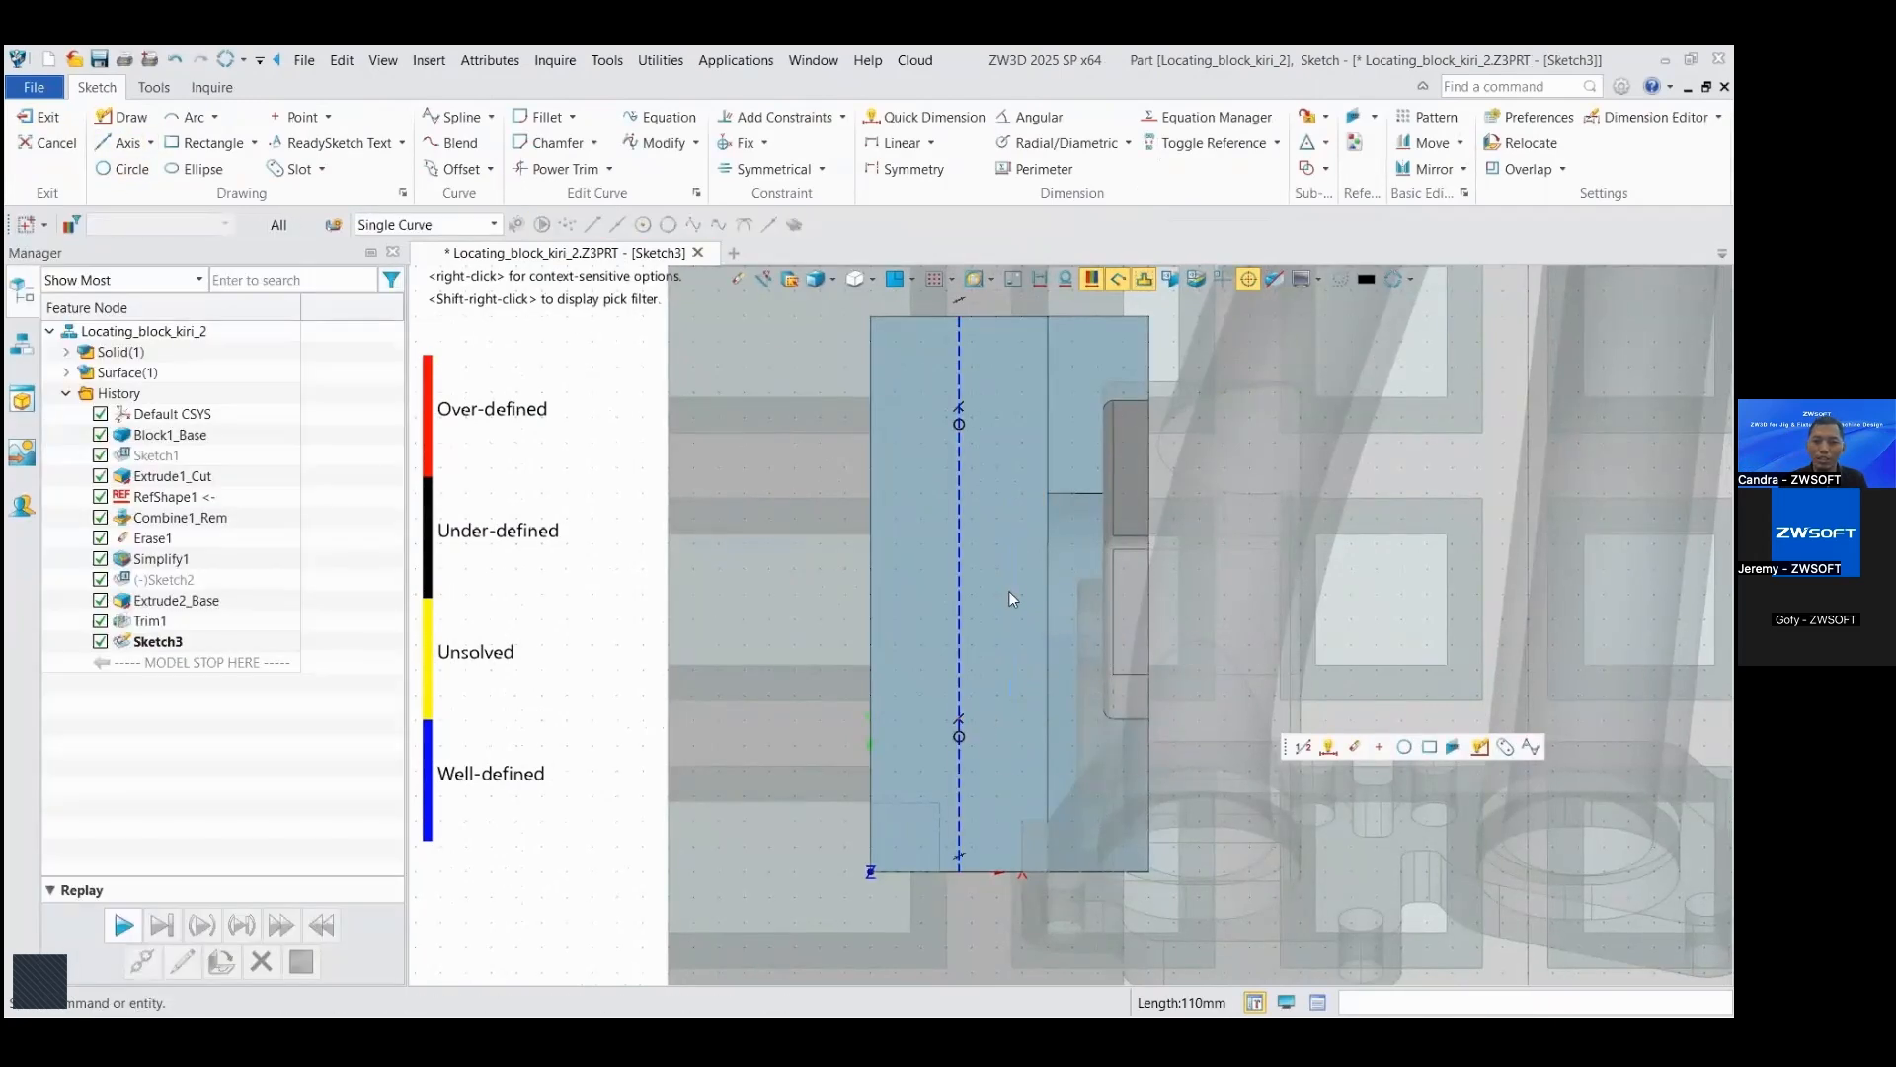
click(1326, 753)
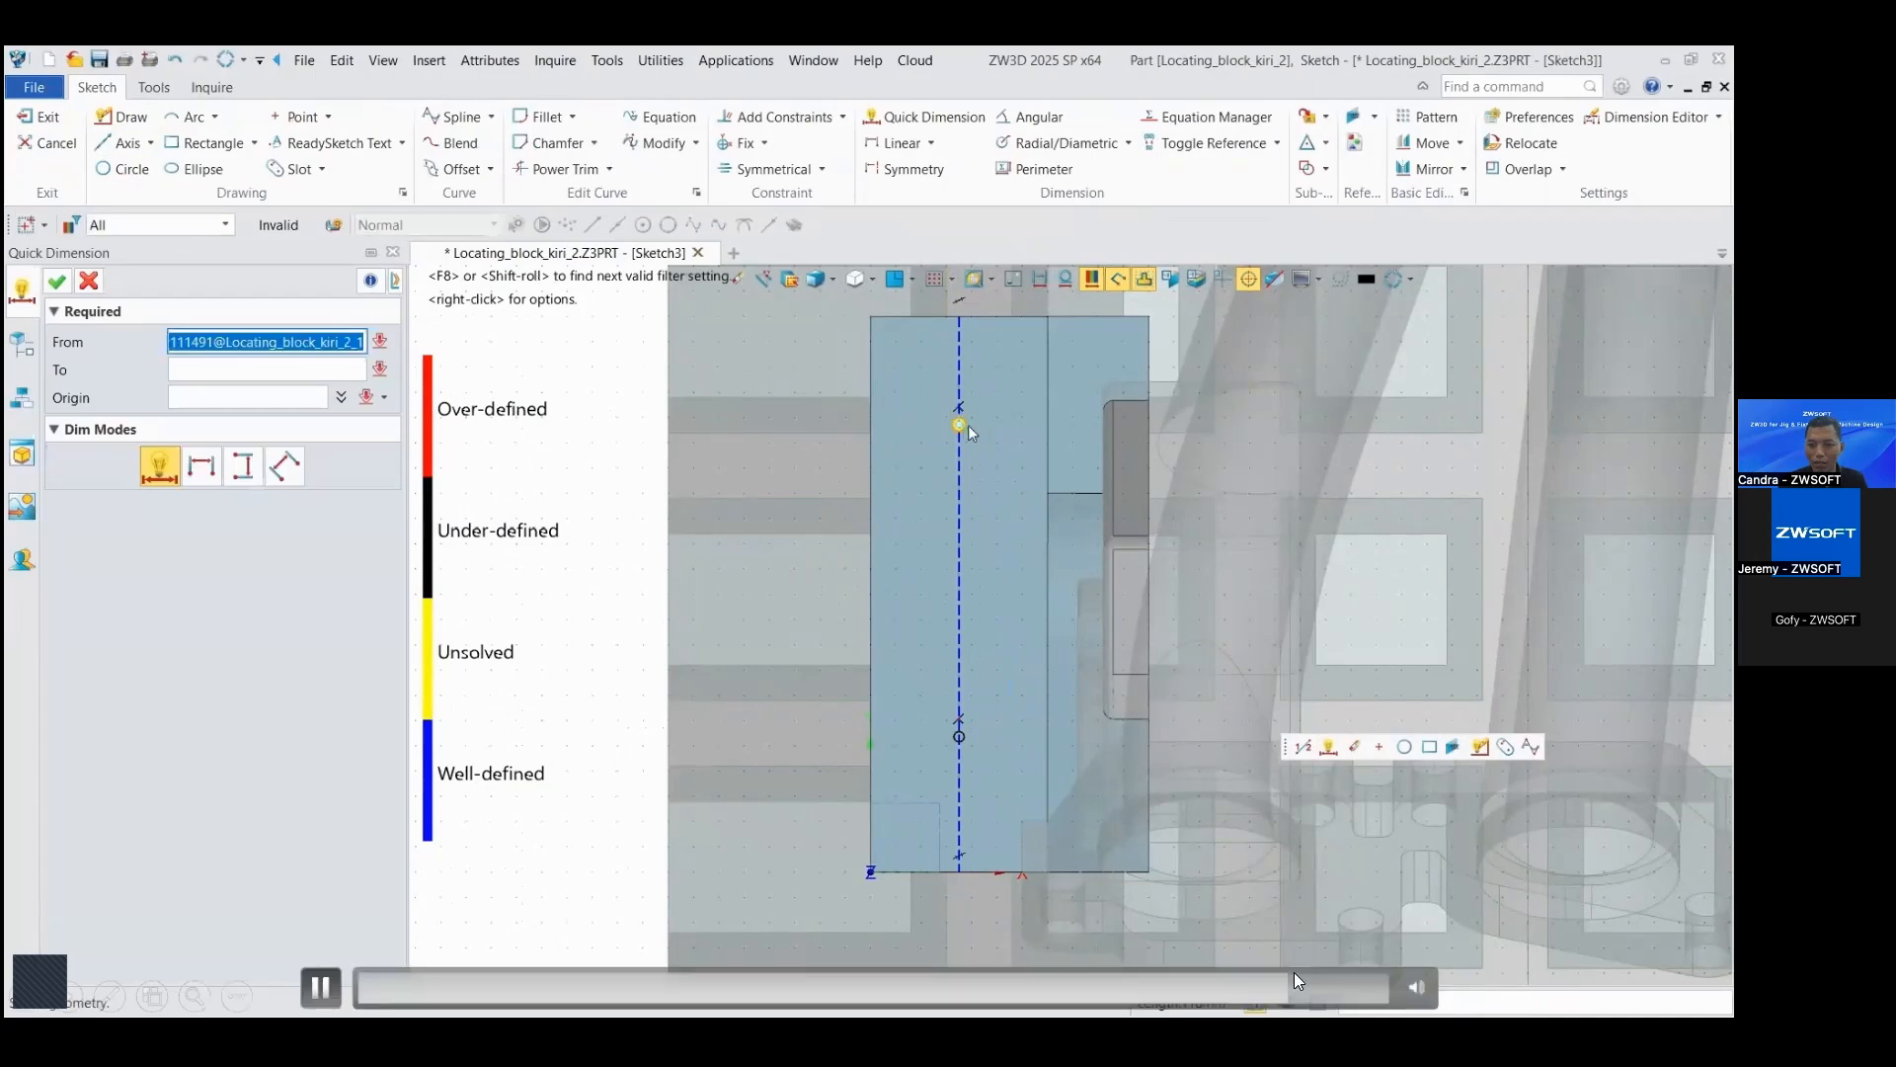
click(960, 424)
Step: Cut two simple ISO M10 general screw clearance holes with Close fit and Thru-All end at the flange's sketched points
right_click(628, 349)
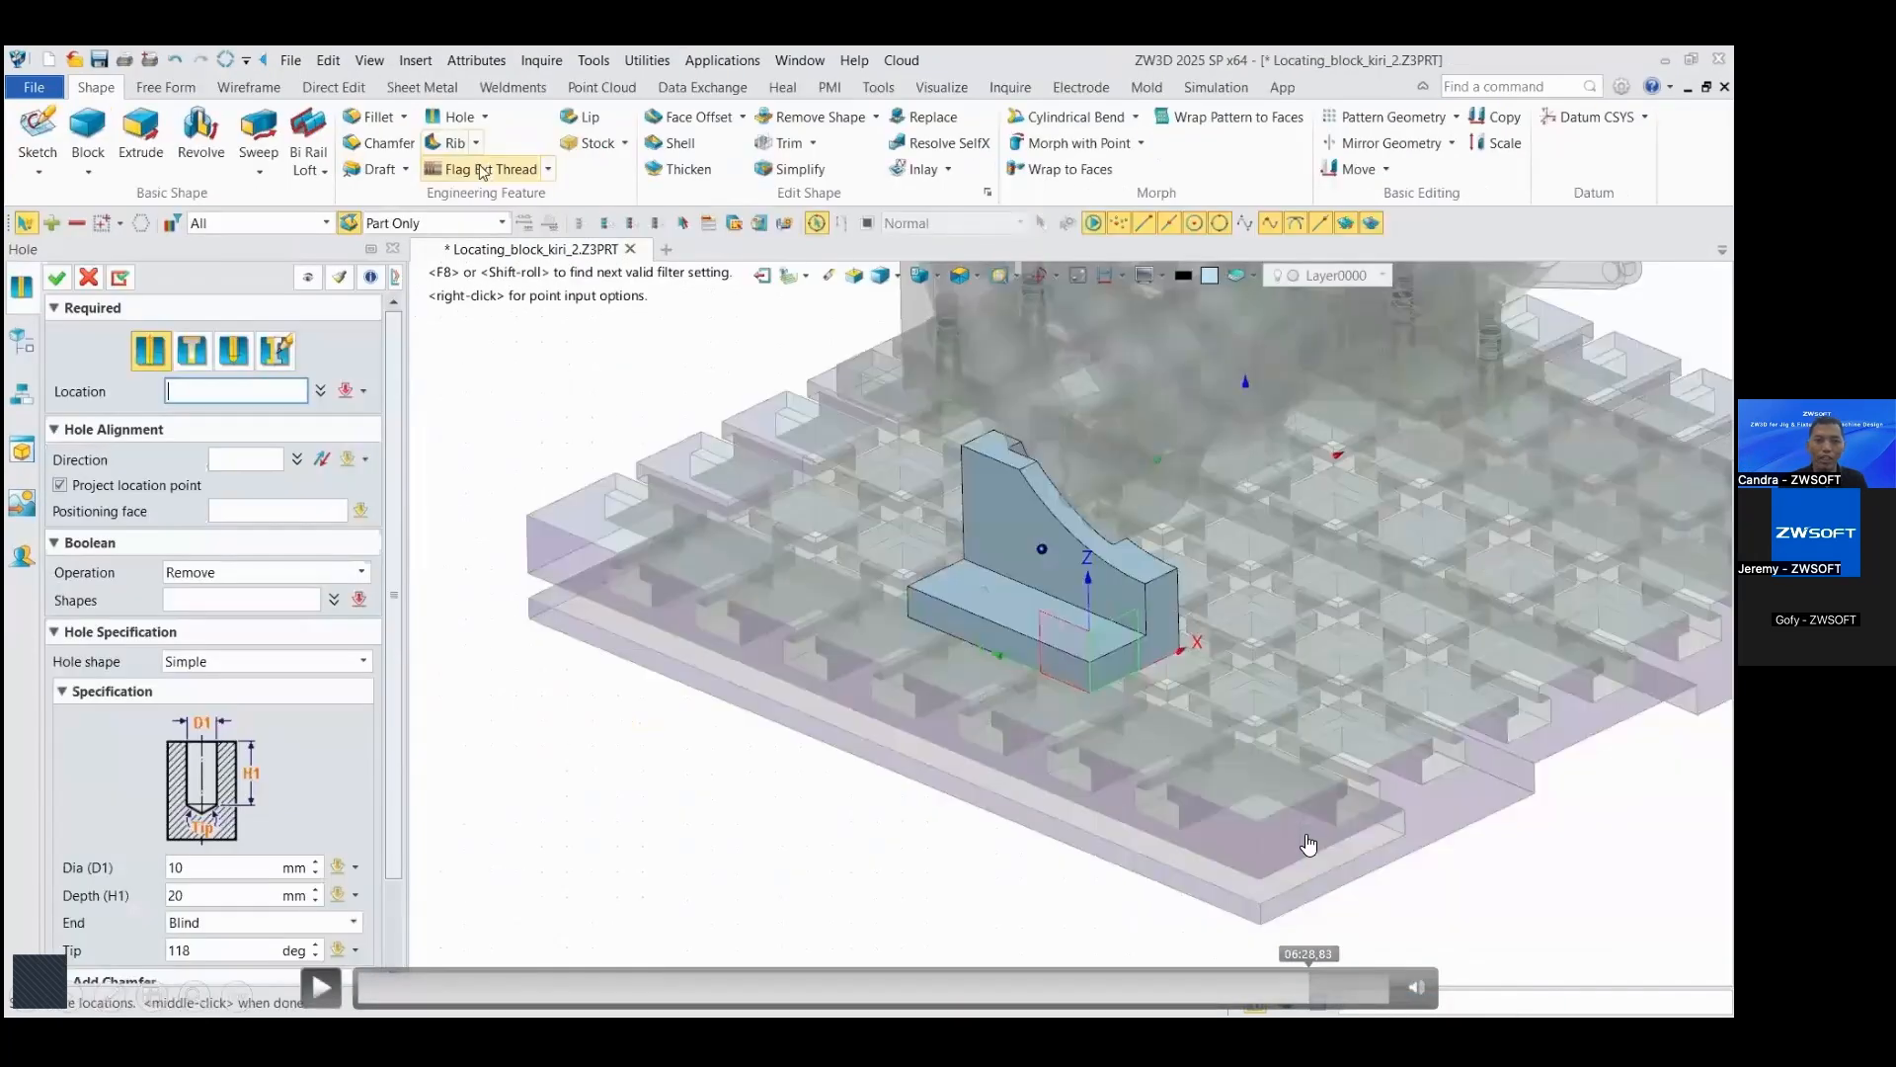
right_click(553, 393)
click(628, 723)
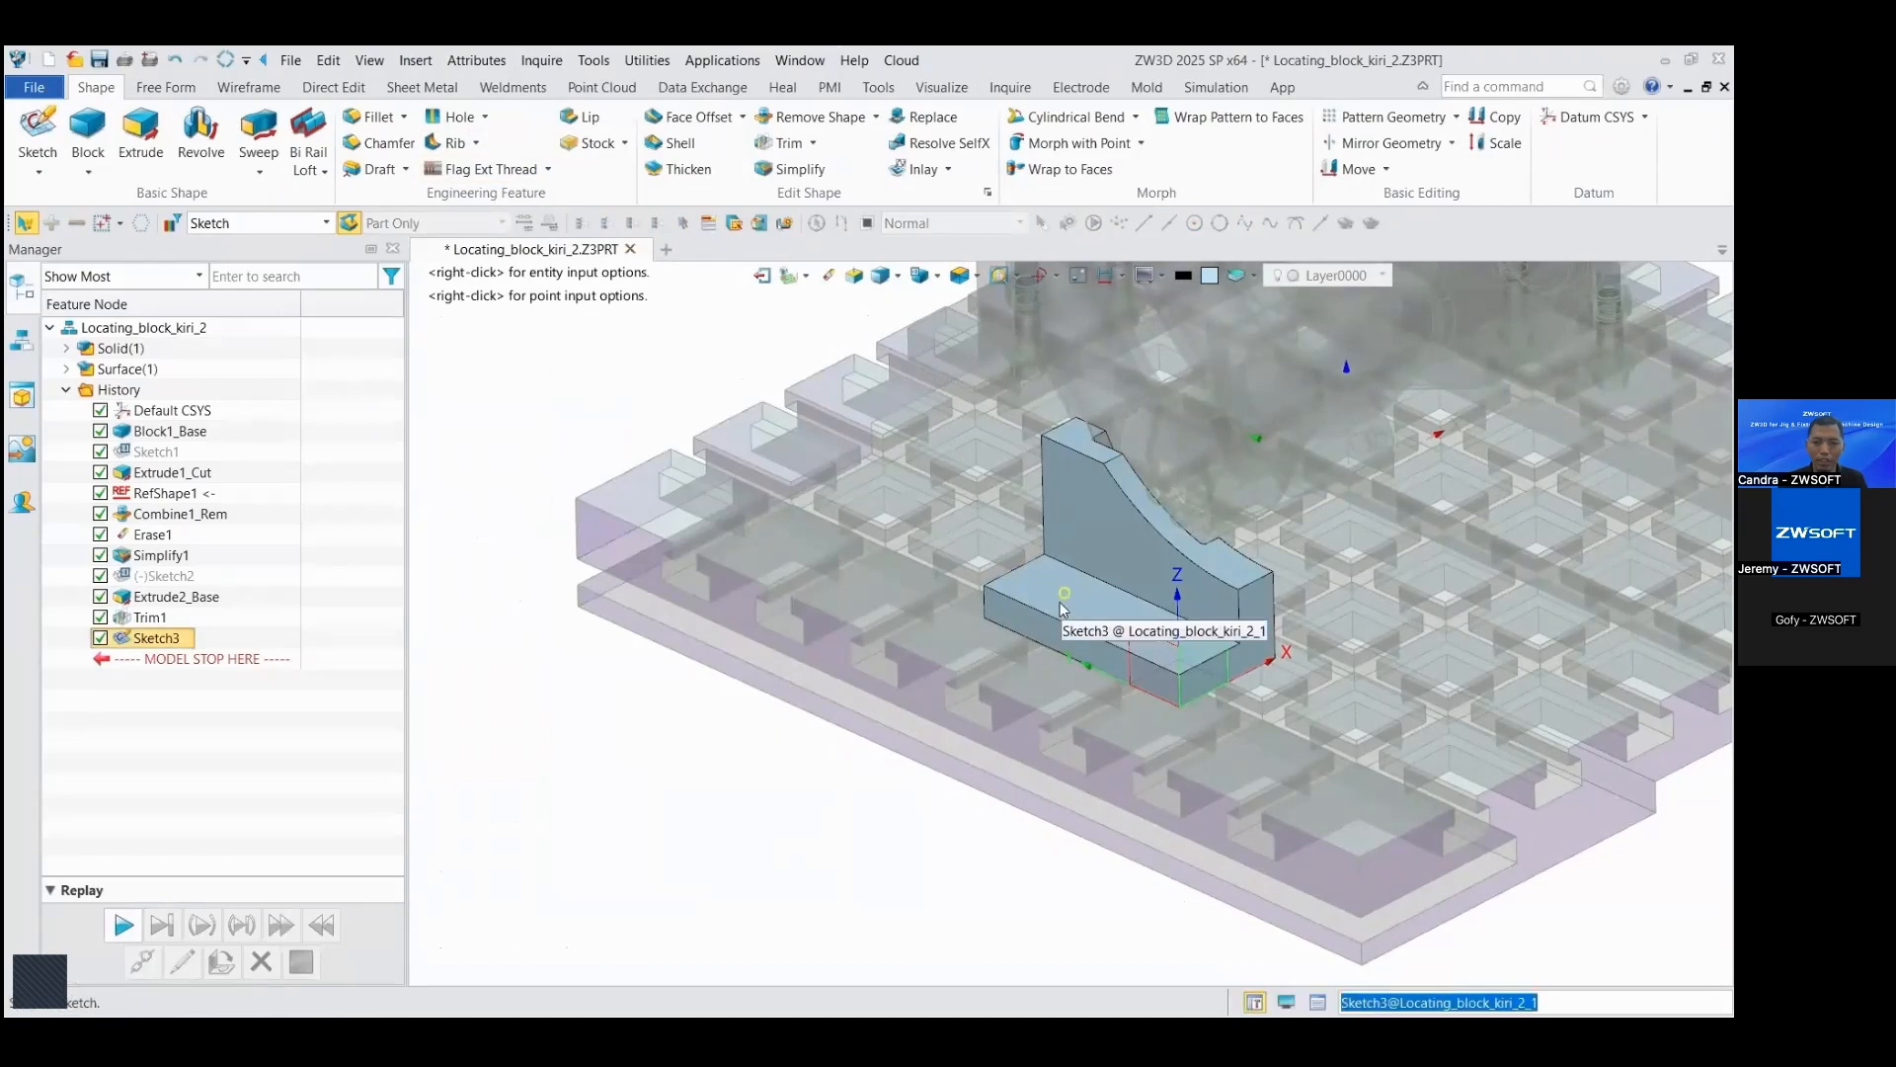
click(1063, 642)
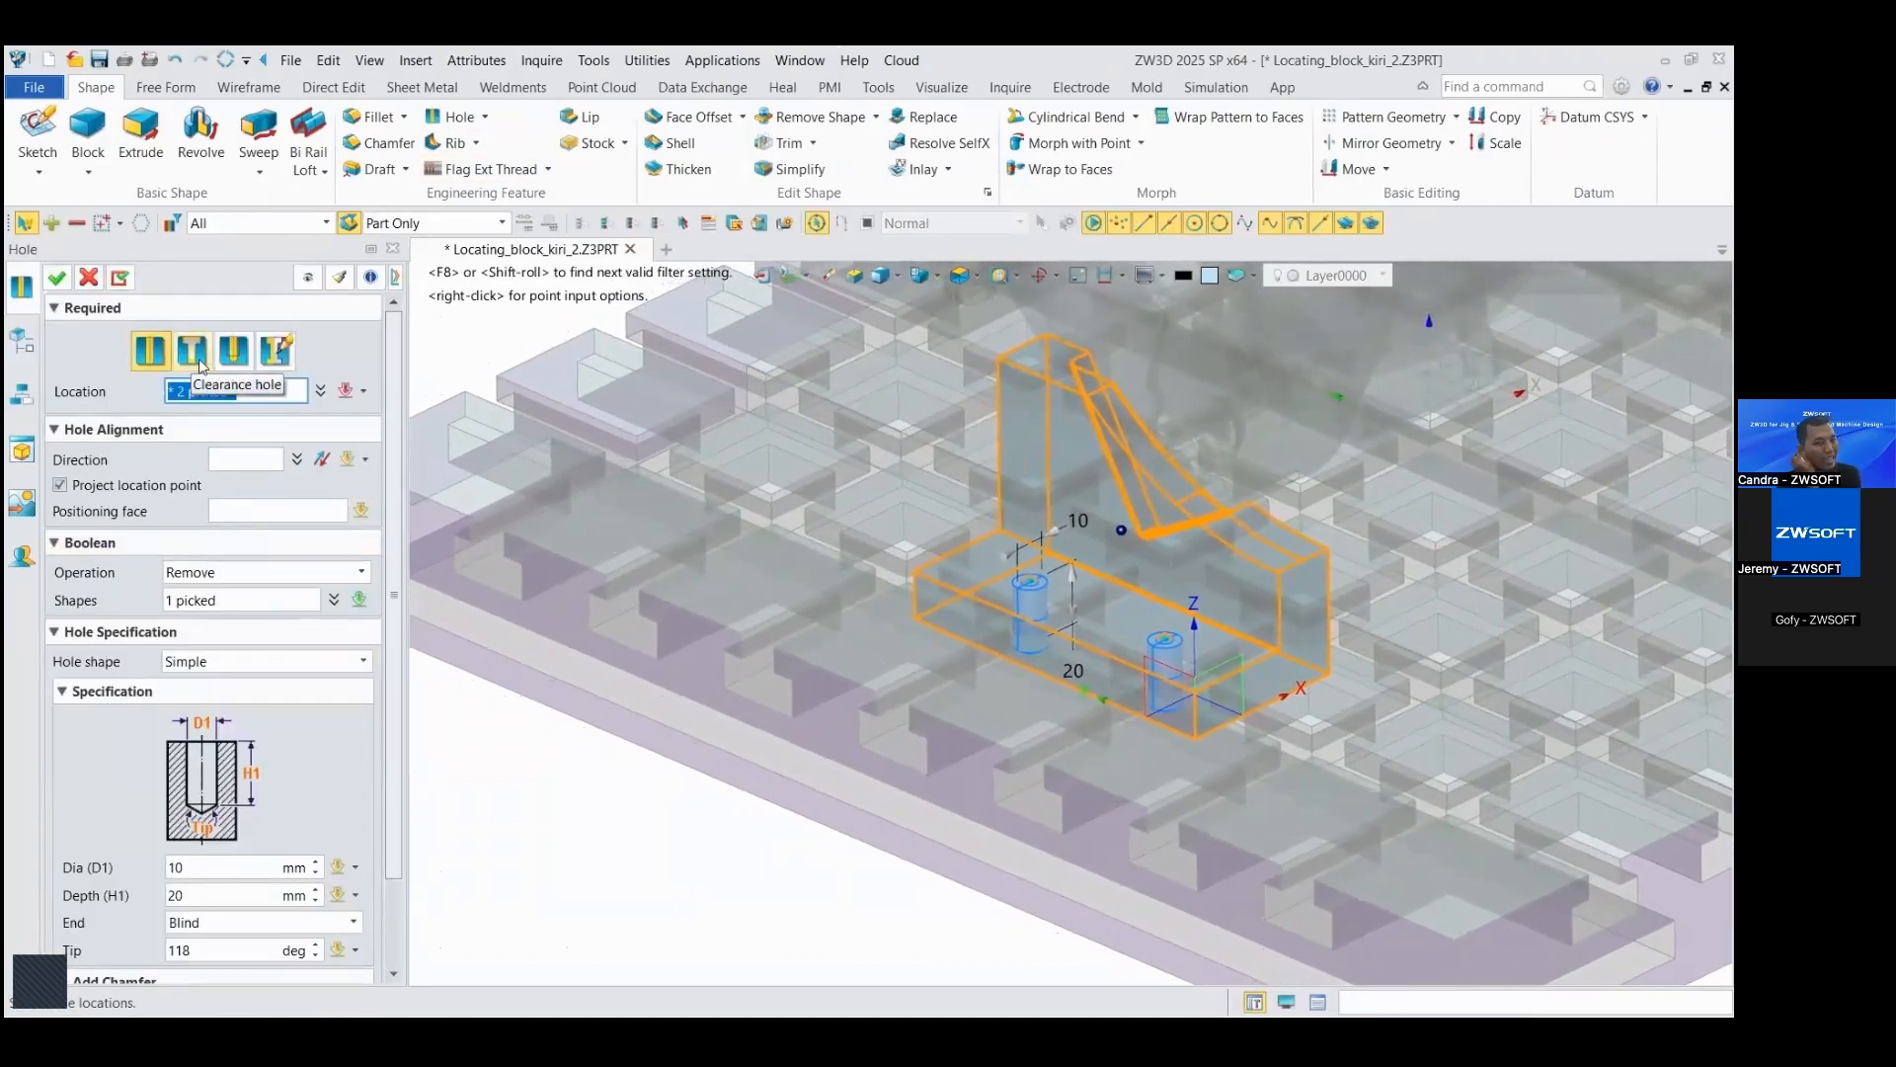
click(197, 358)
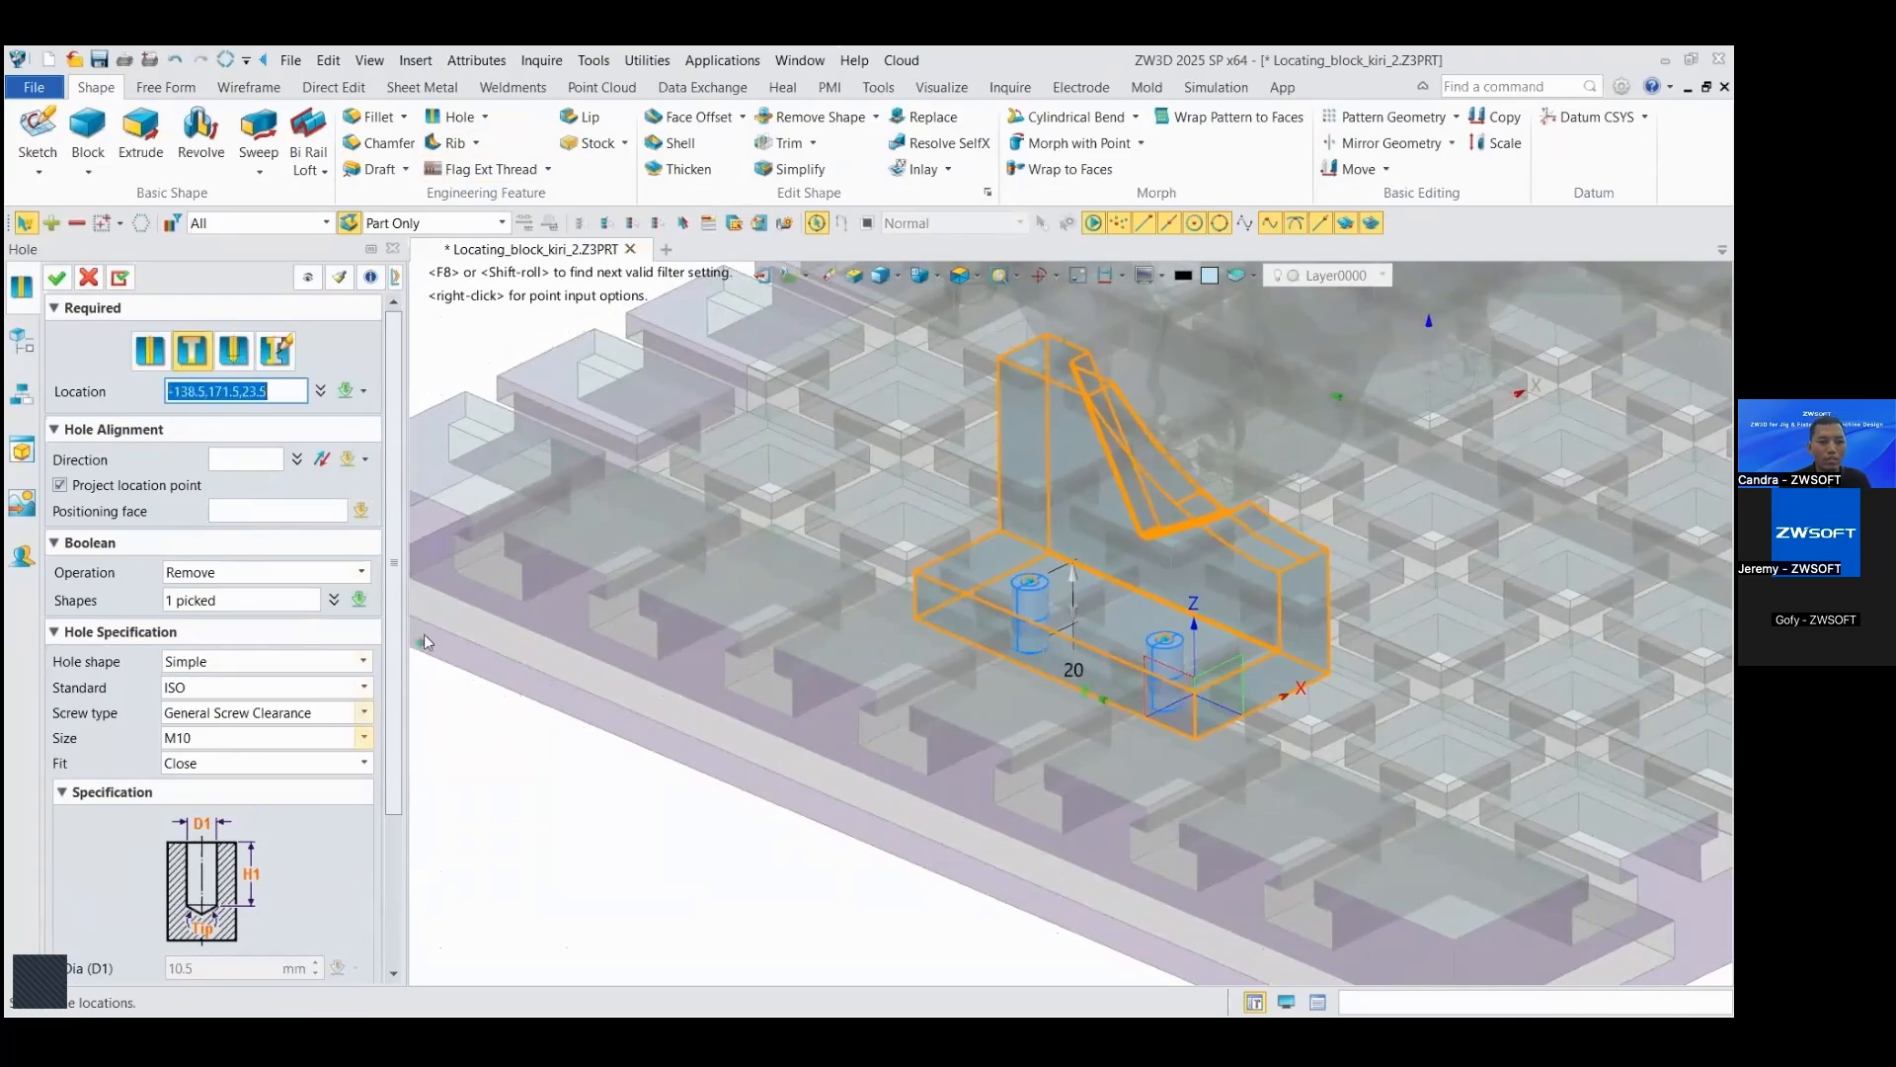
drag(397, 593, 417, 730)
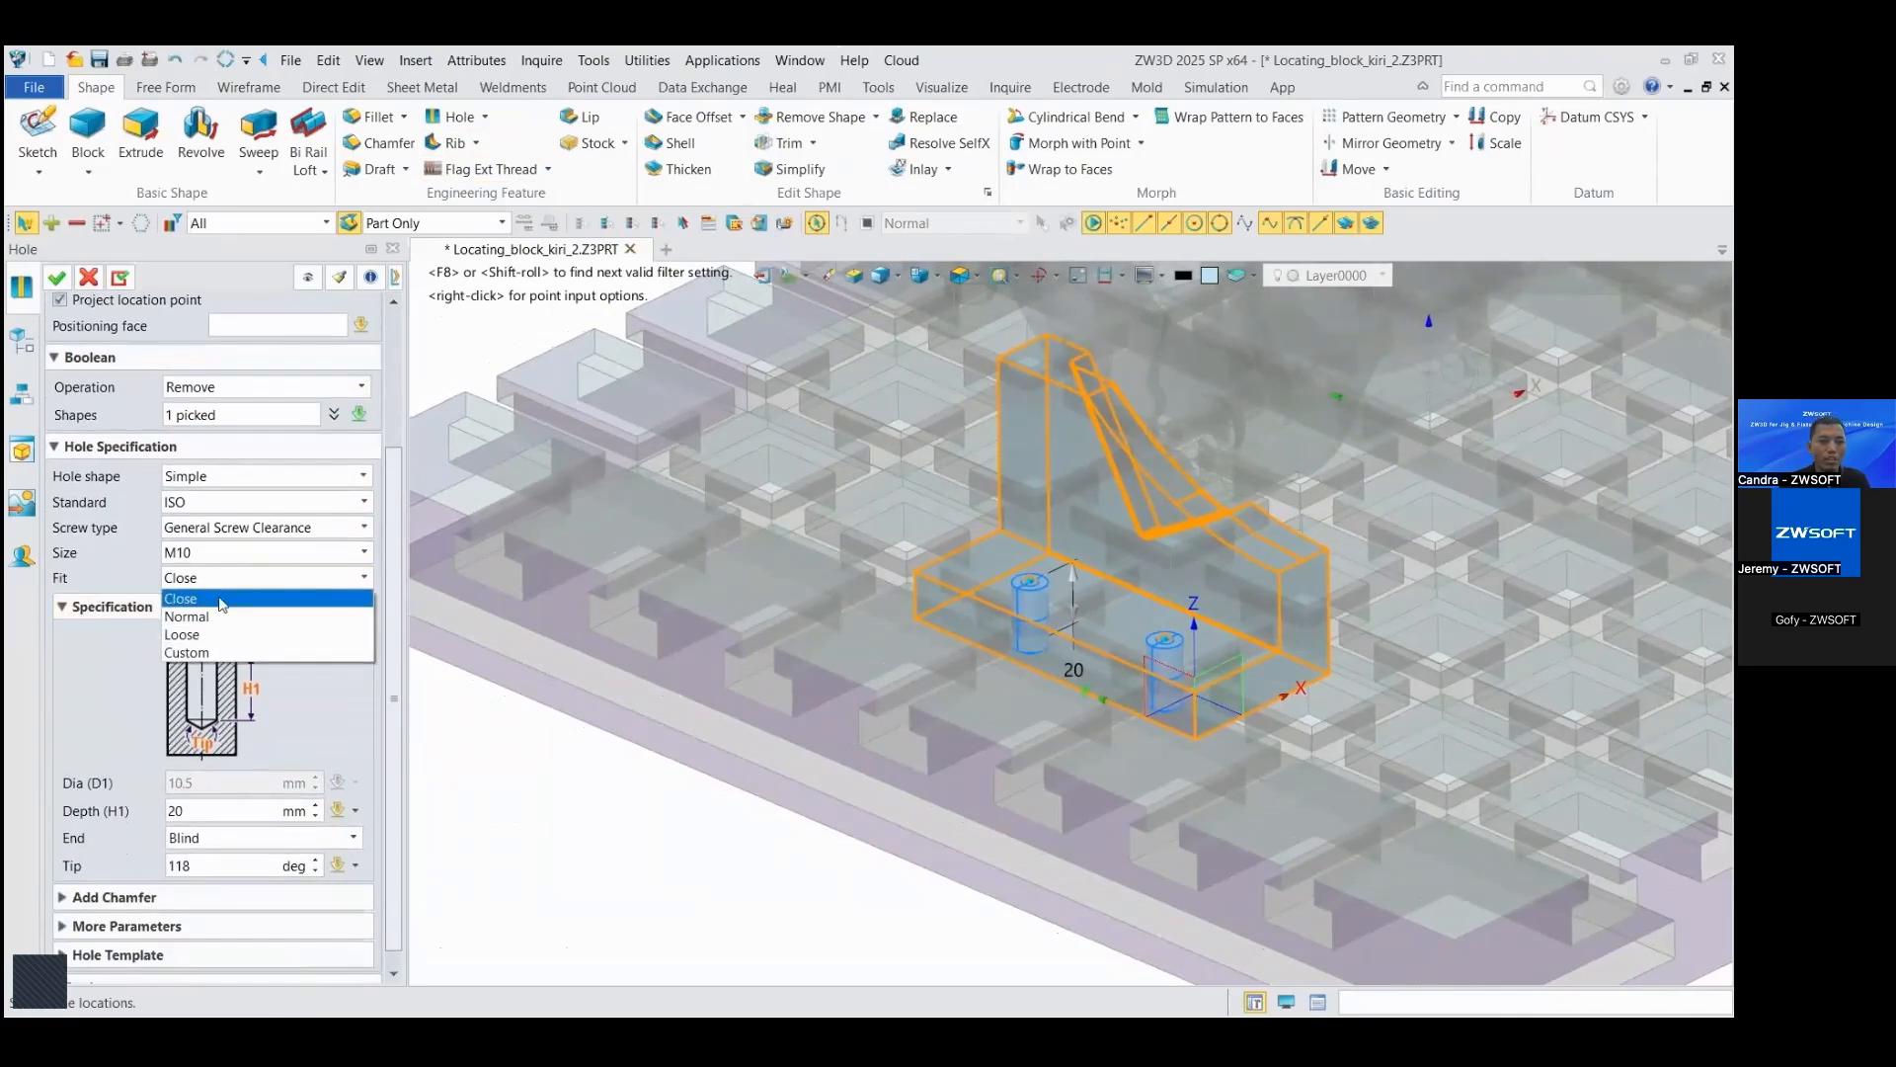
click(221, 600)
scroll(395, 577, down, 1)
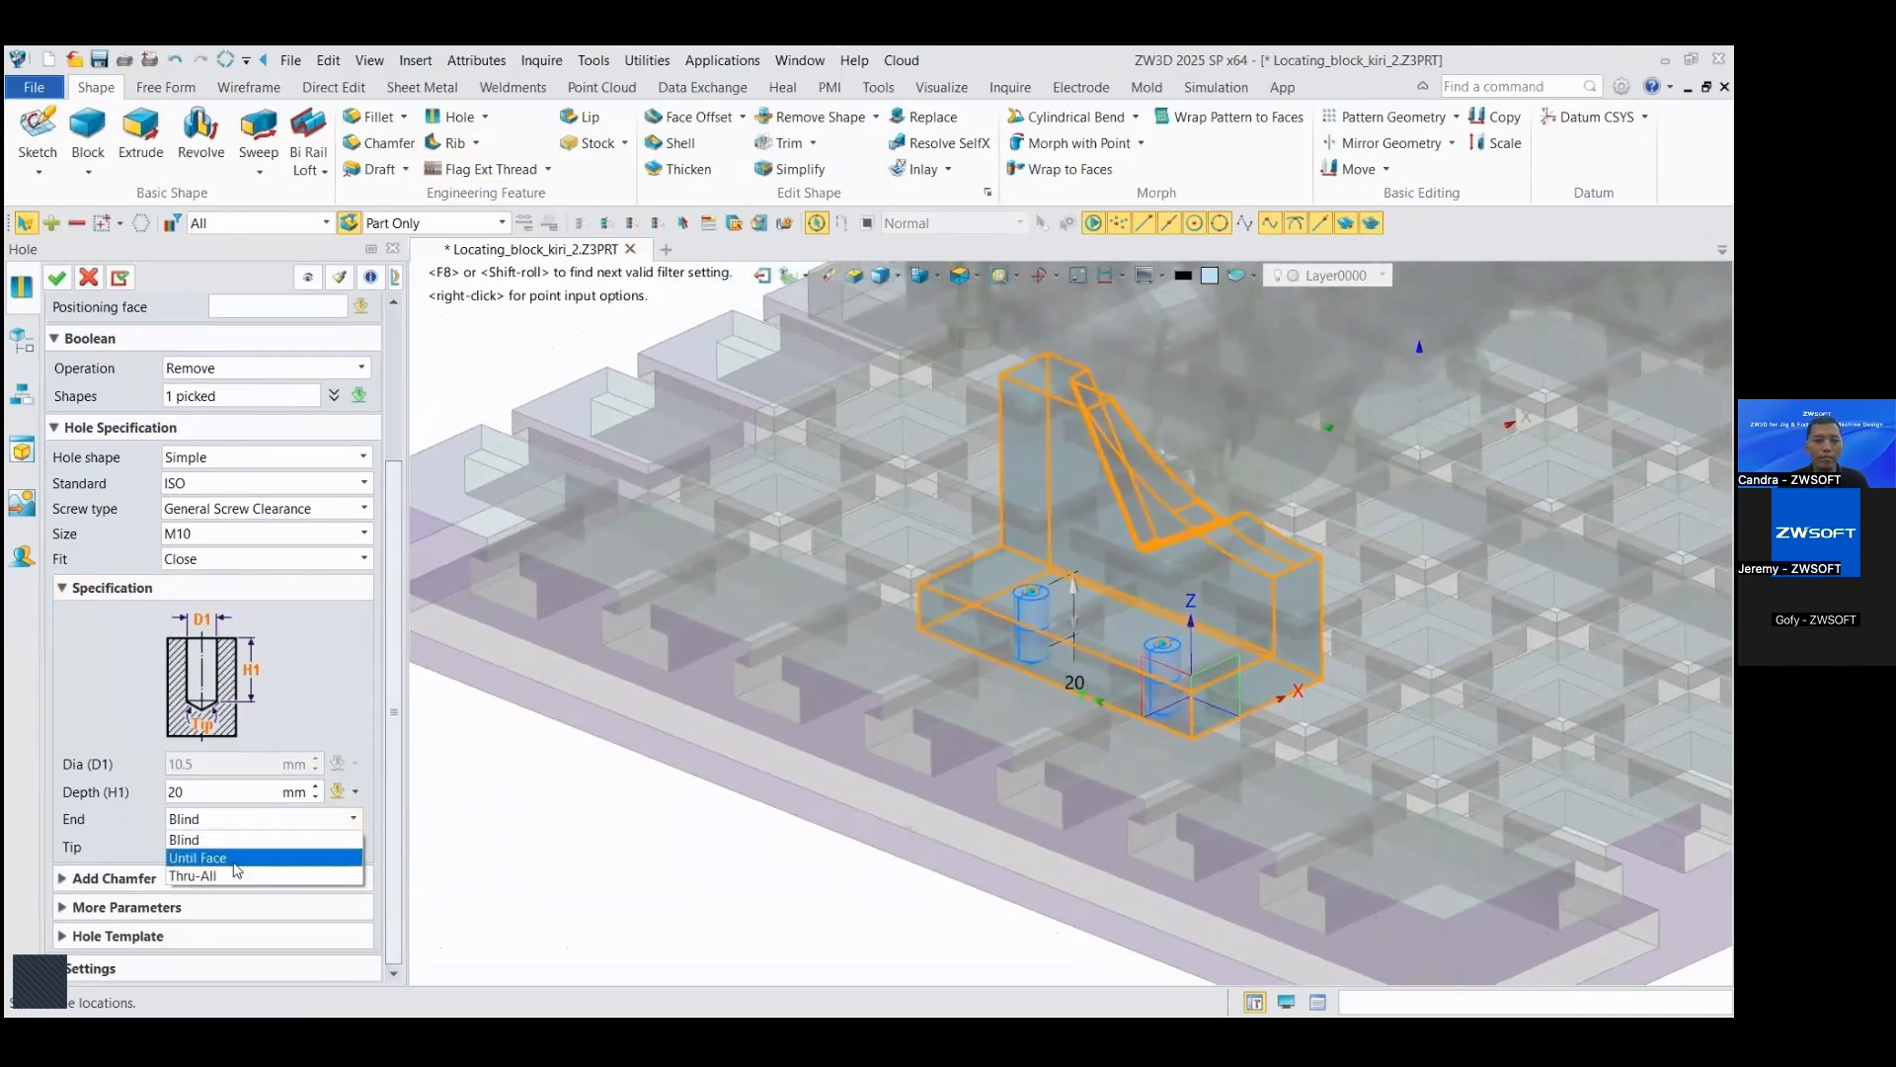
click(237, 874)
click(57, 278)
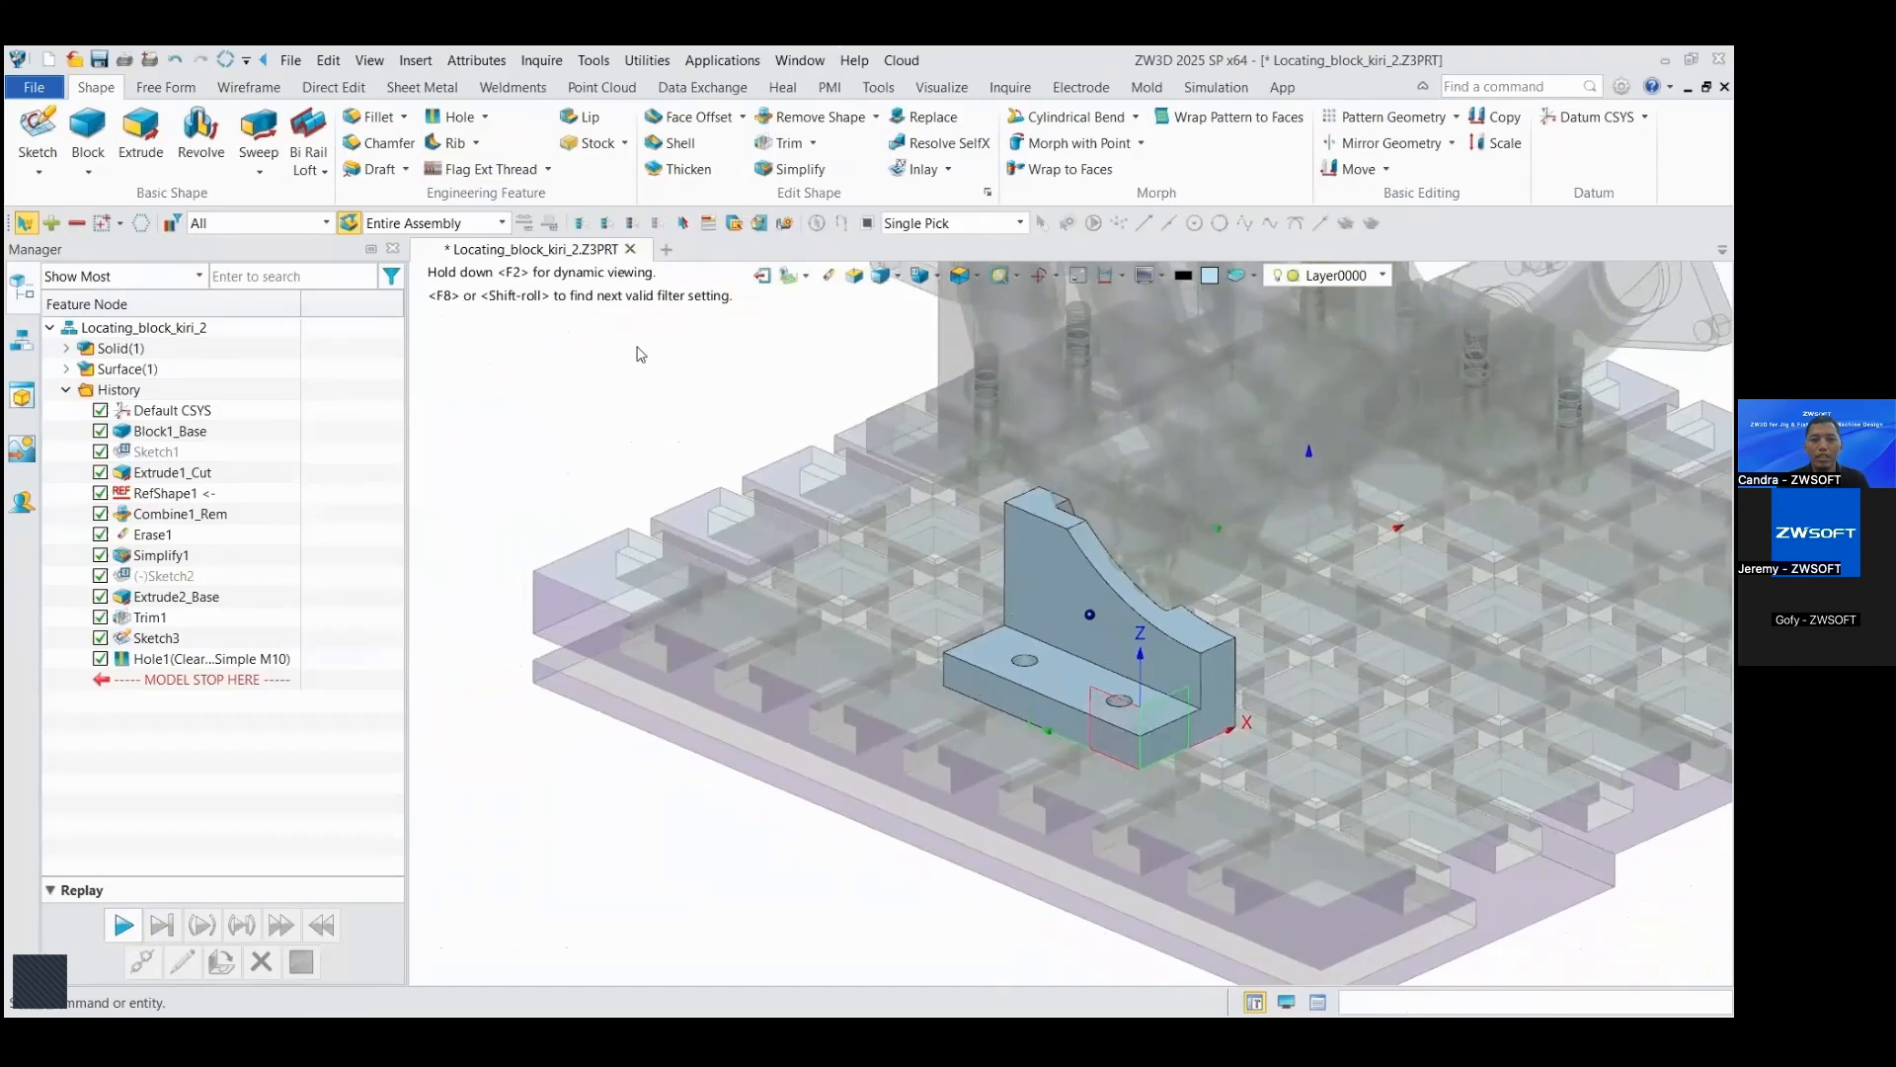
Step: Exit the left locating block part and return to the jig and fixture assembly
right_drag(637, 348, 777, 294)
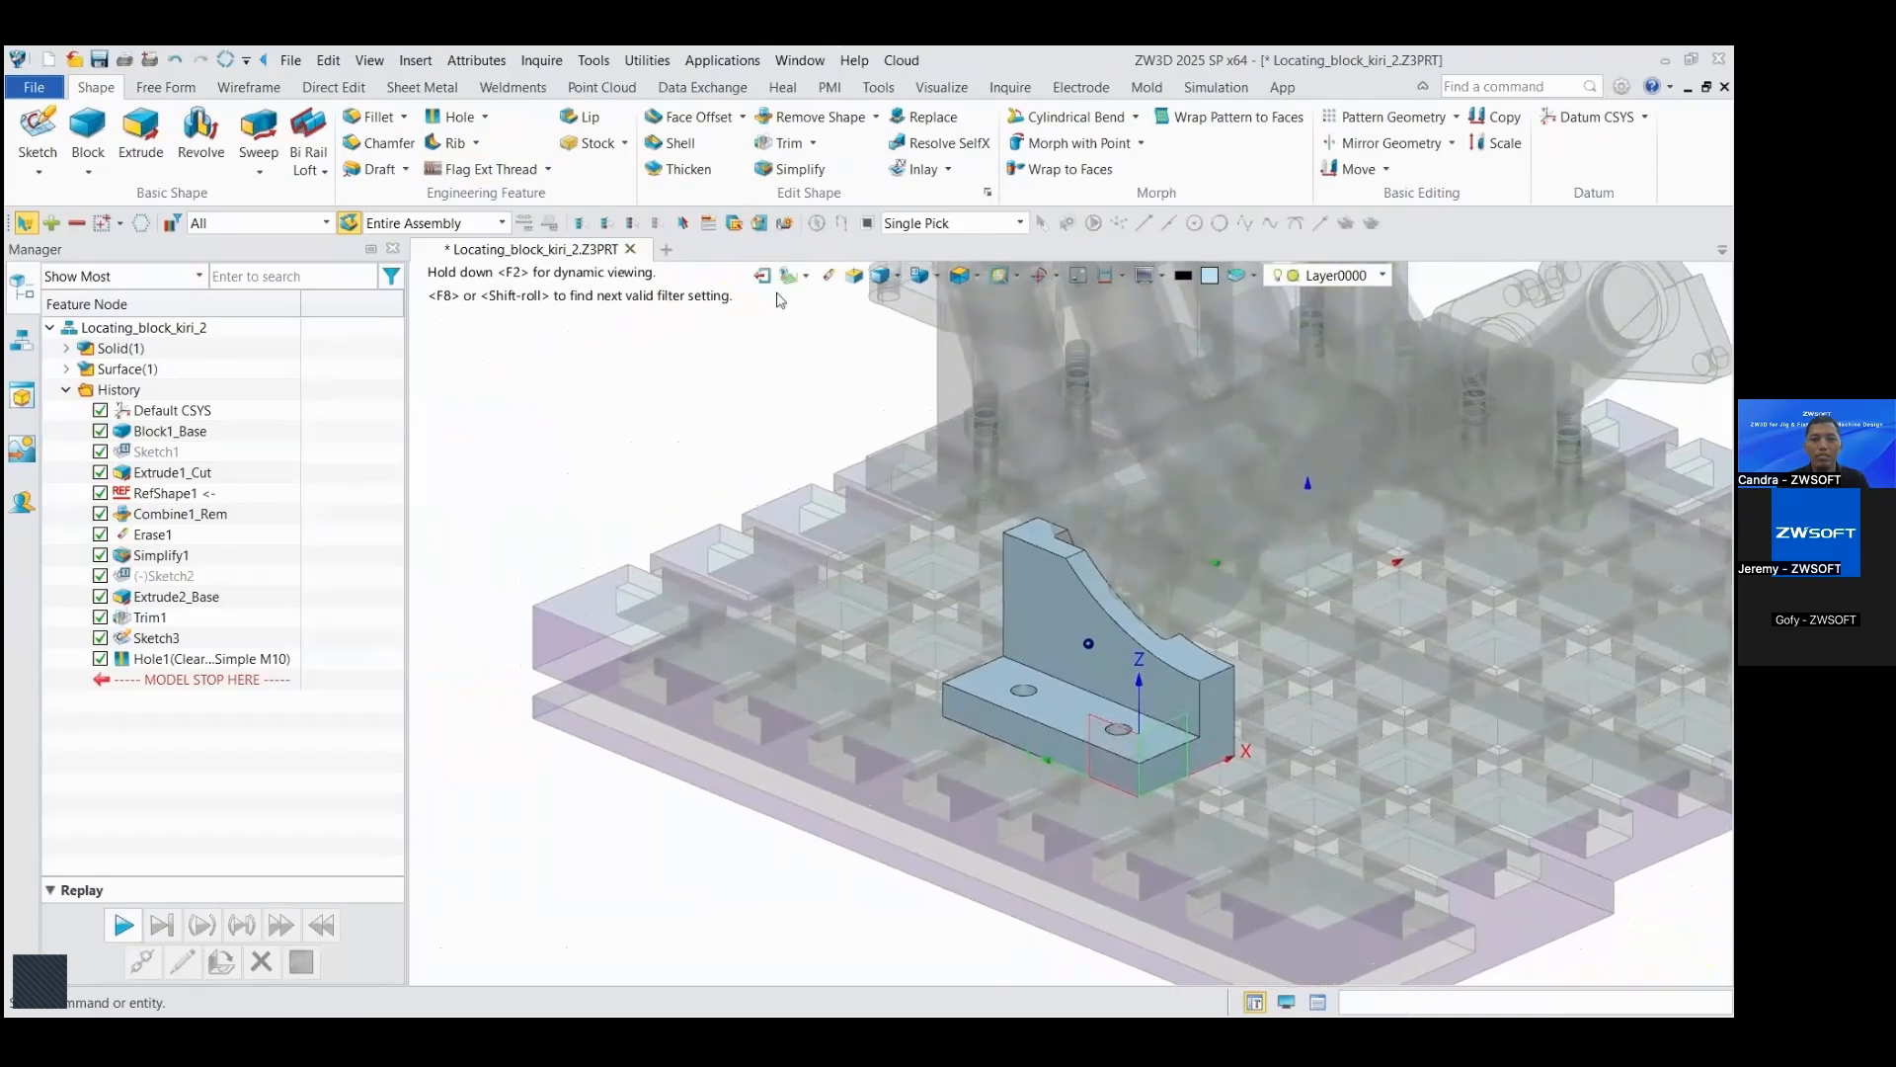
click(762, 277)
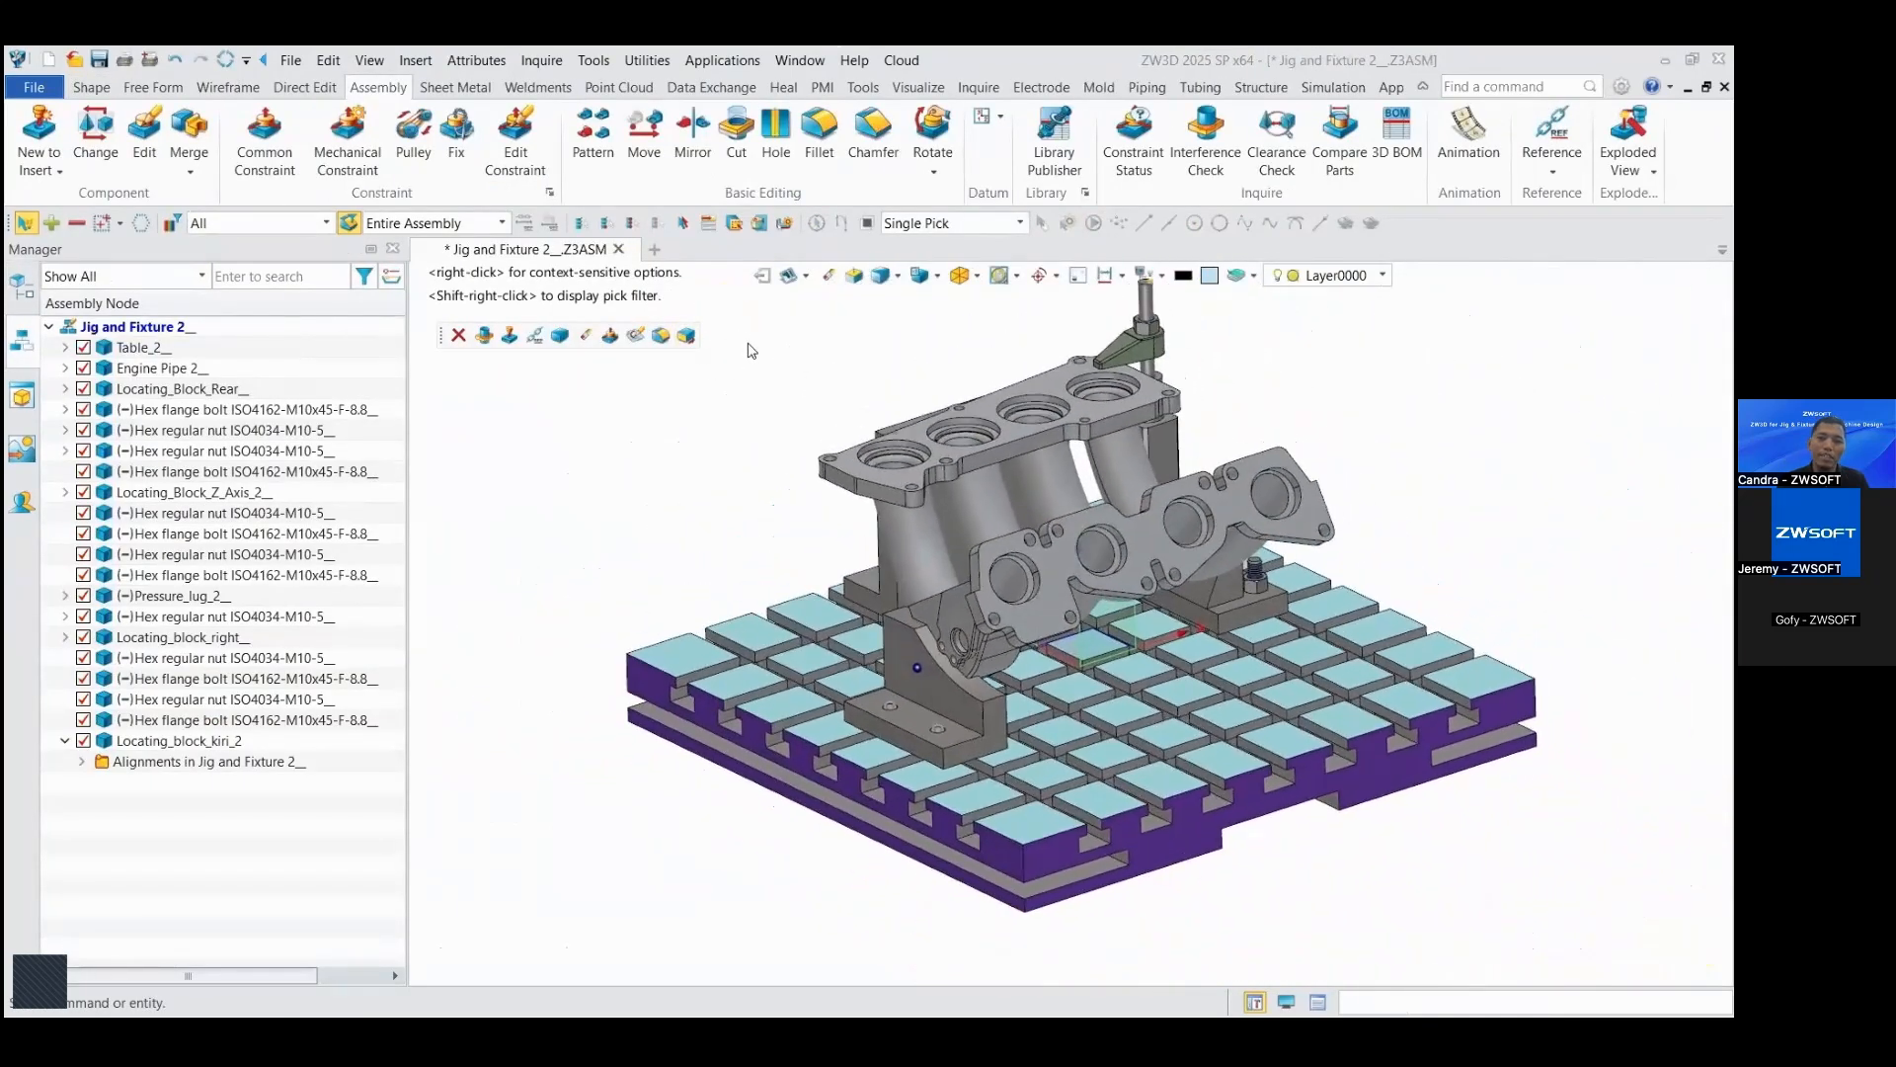
right_drag(1363, 391, 1445, 402)
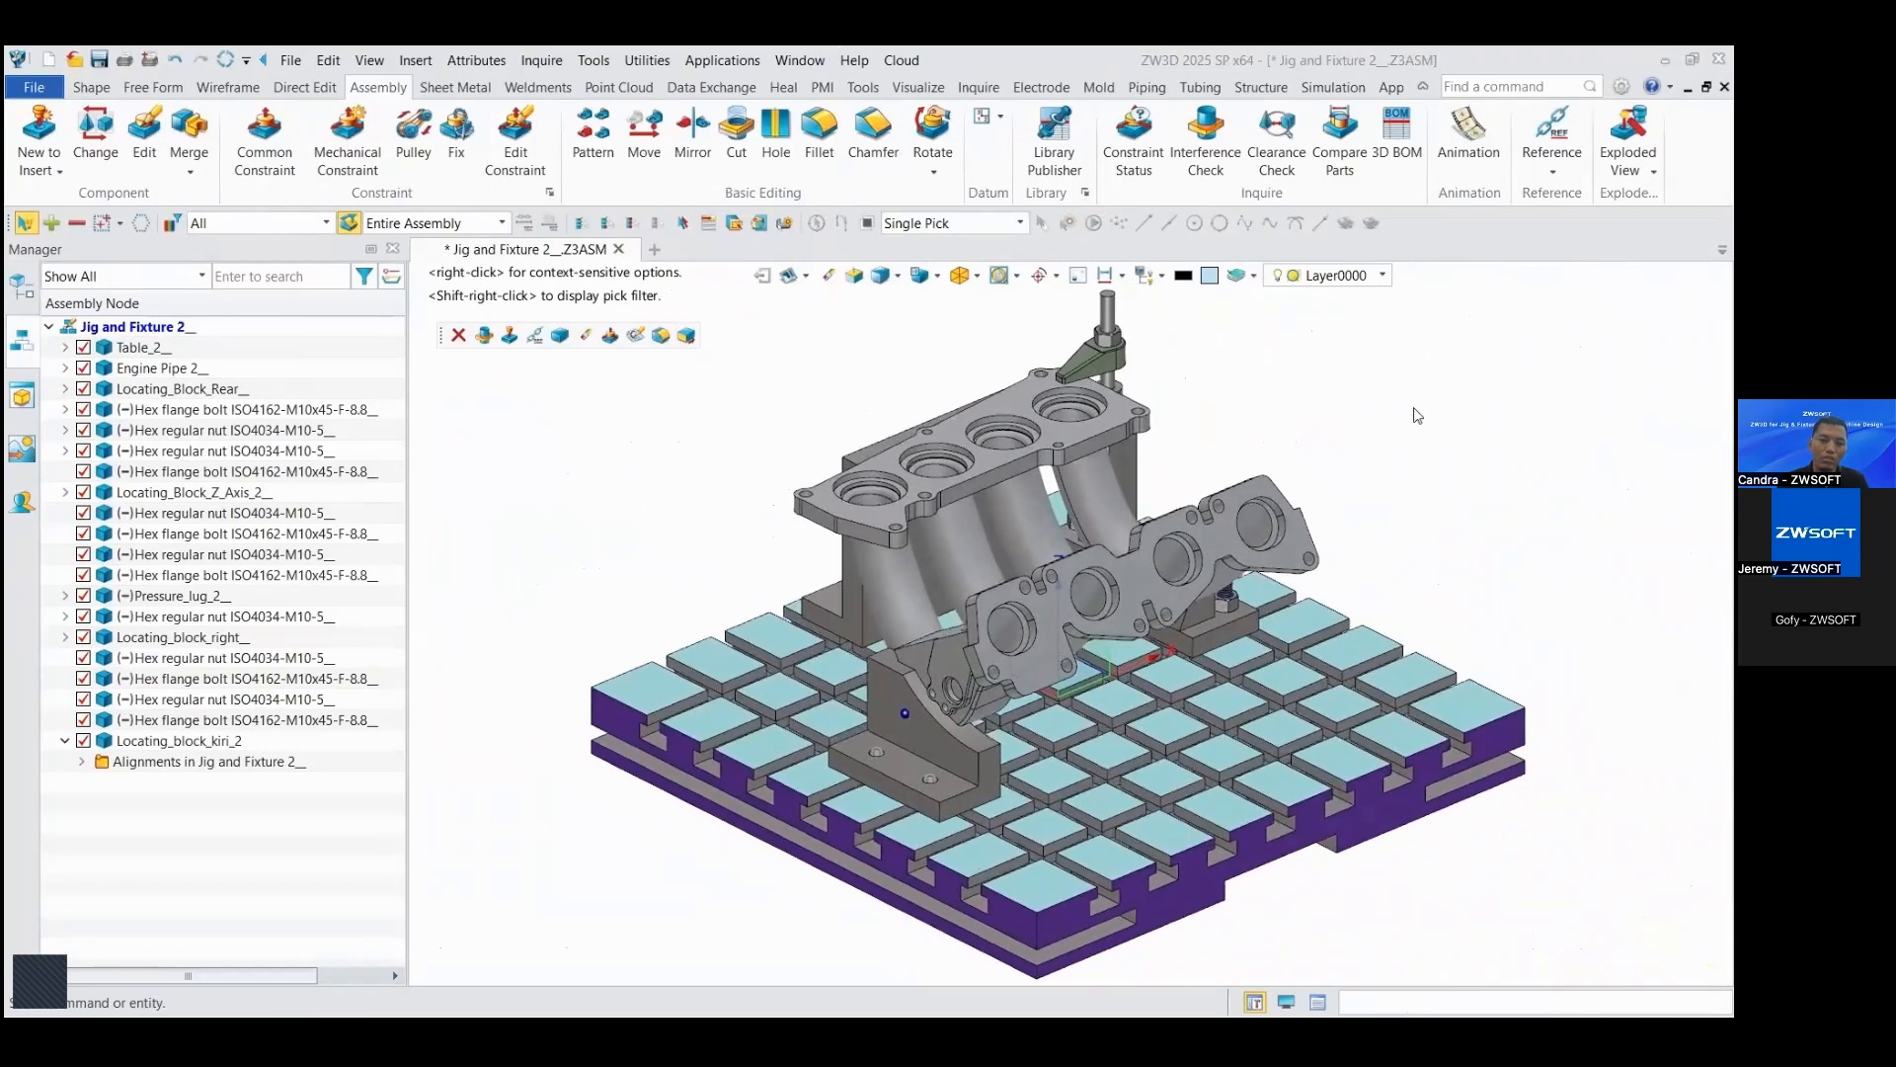
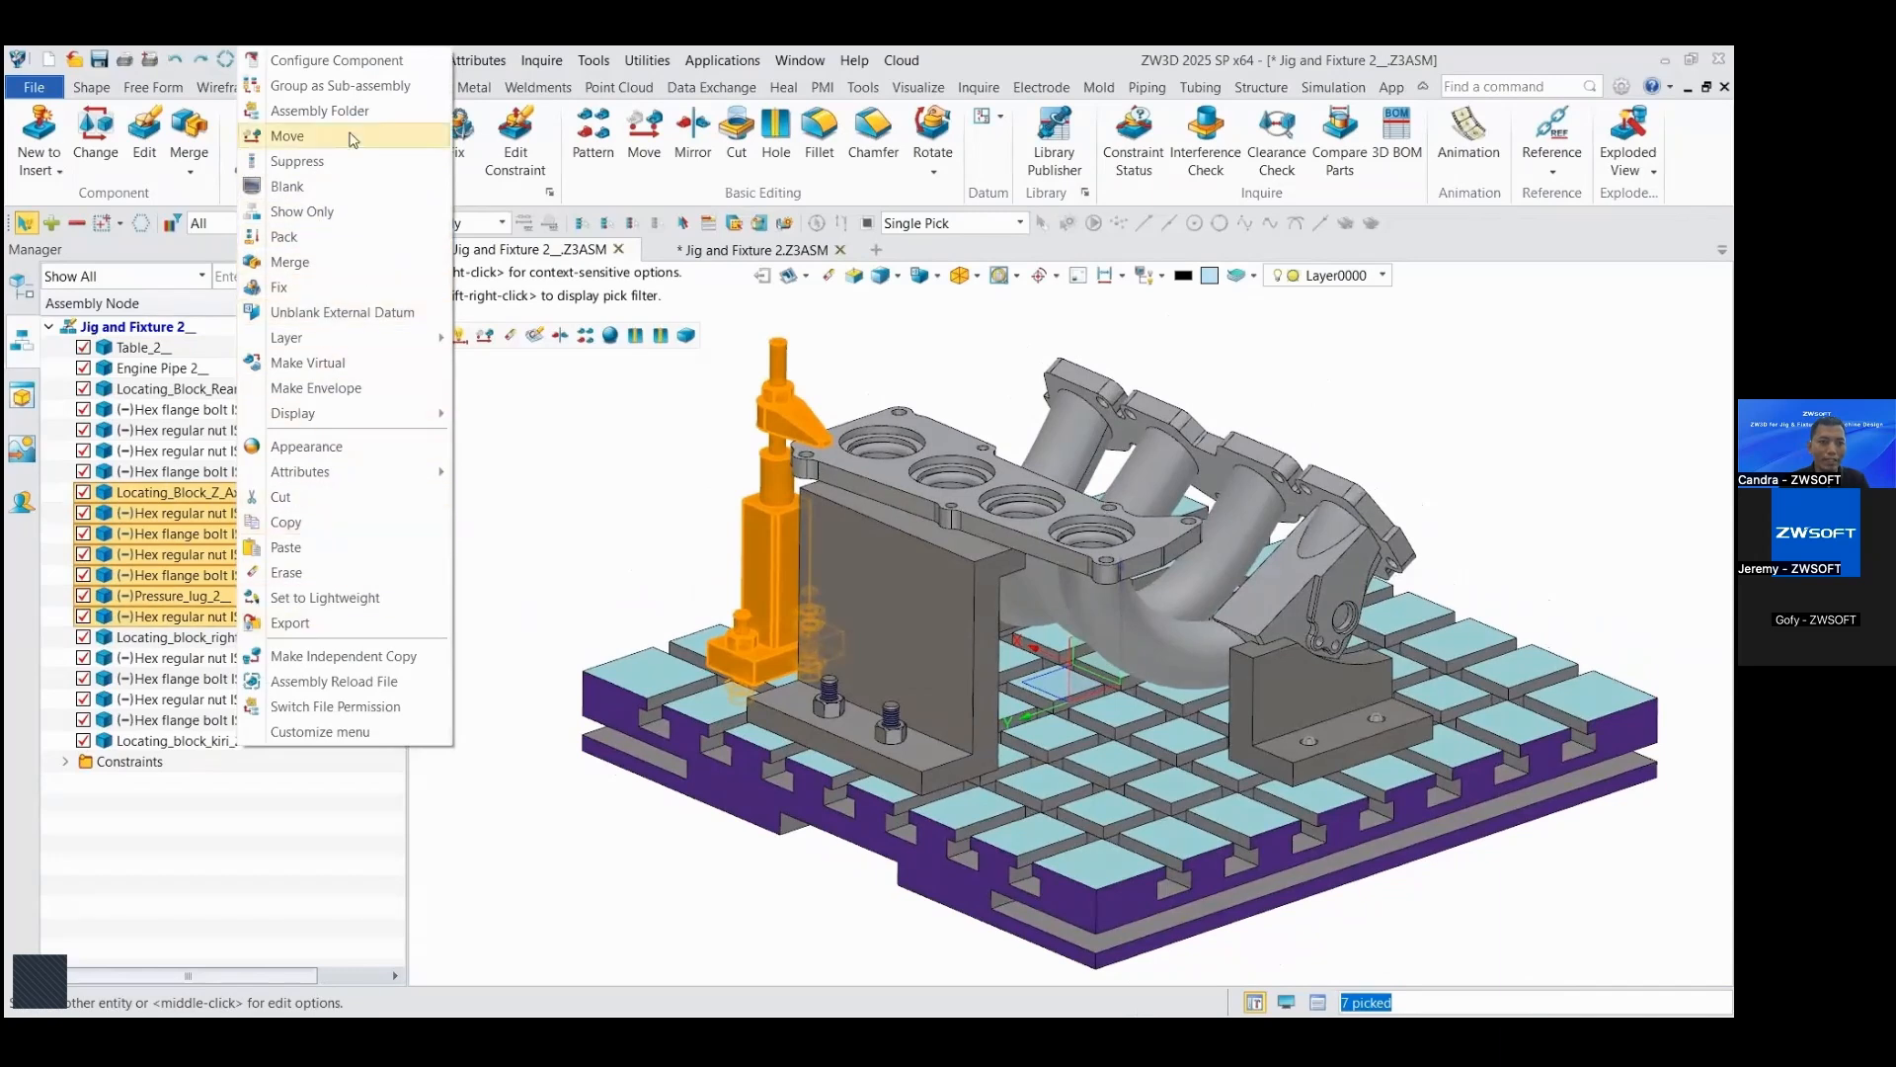
Step: Group the vertical locating block with its bolts, nuts and pressure lug as a sub-assembly using the part name Locating_block_vertical
click(339, 85)
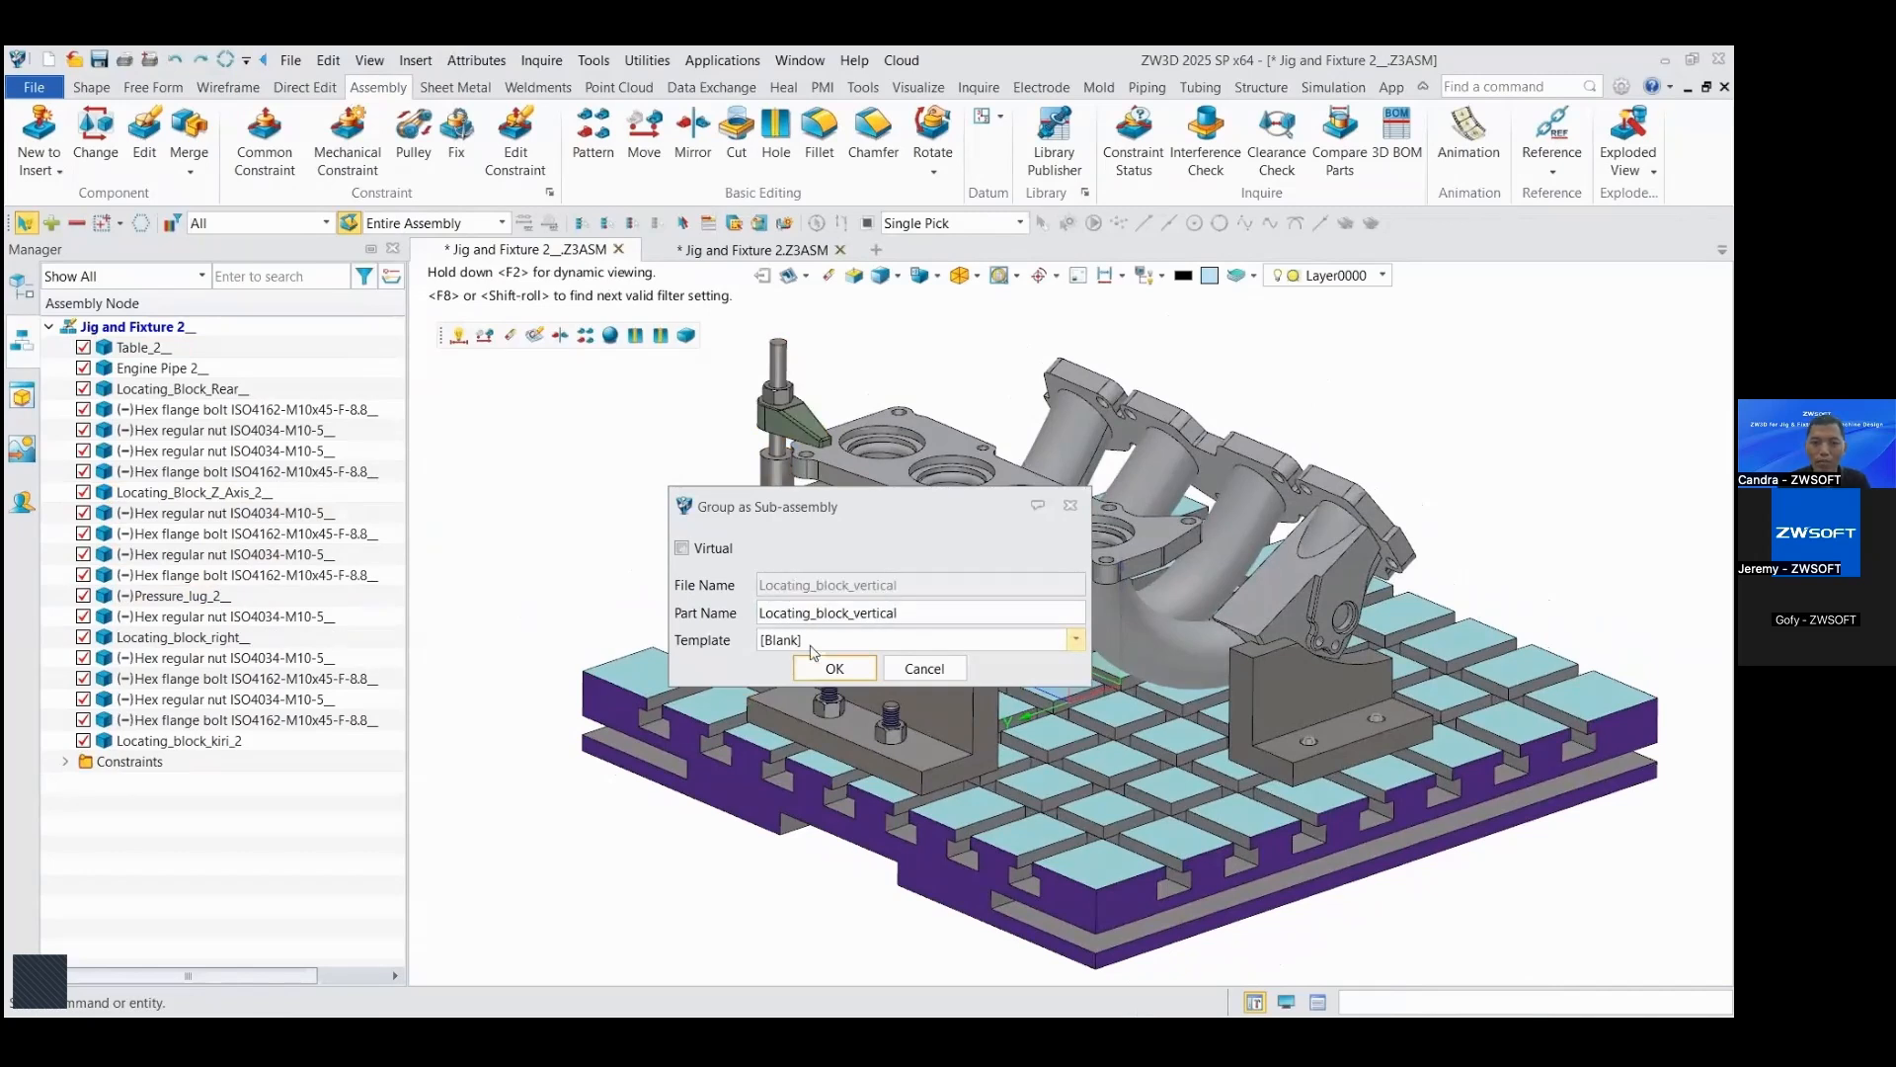
click(829, 676)
click(943, 651)
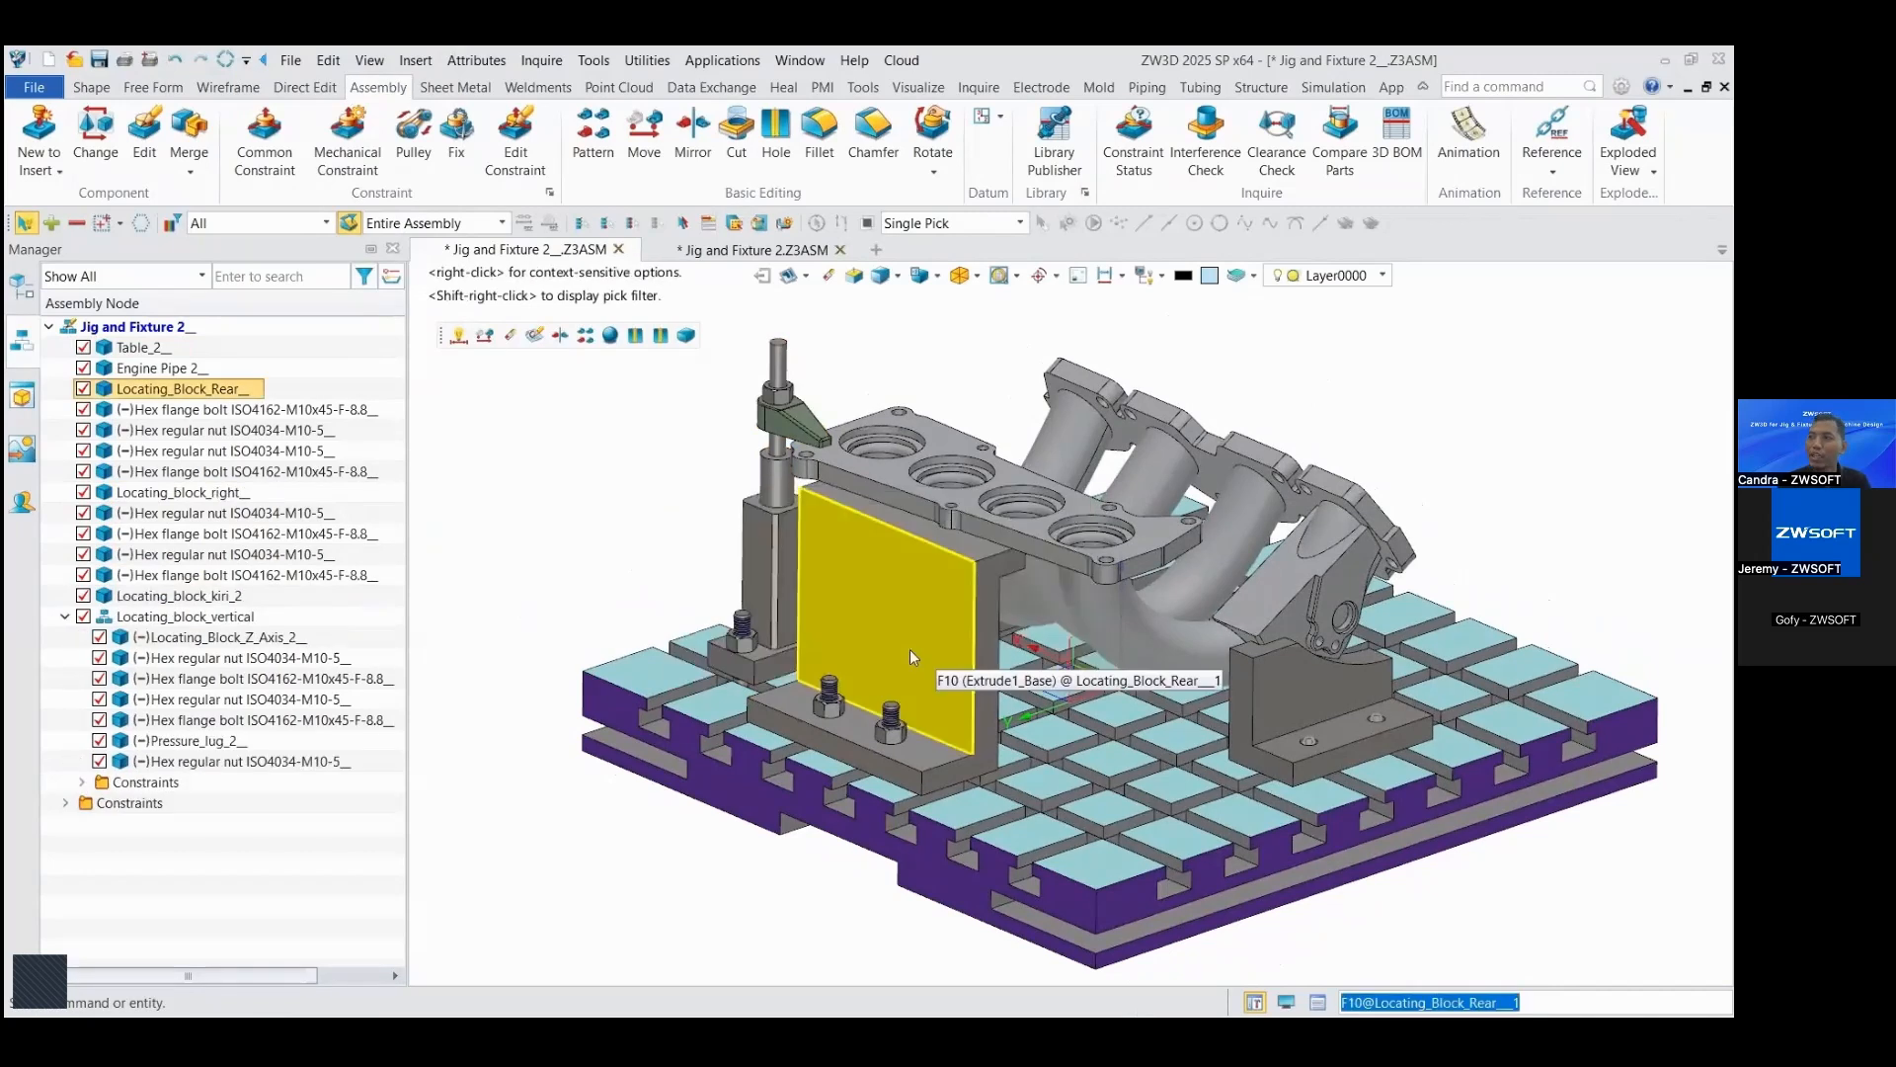
Step: Copy the Locating_block_vertical sub-assembly by -284.5 mm along the X axis to the opposite end of the rear locating block
click(590, 505)
right_drag(591, 505, 788, 628)
right_drag(652, 554, 780, 612)
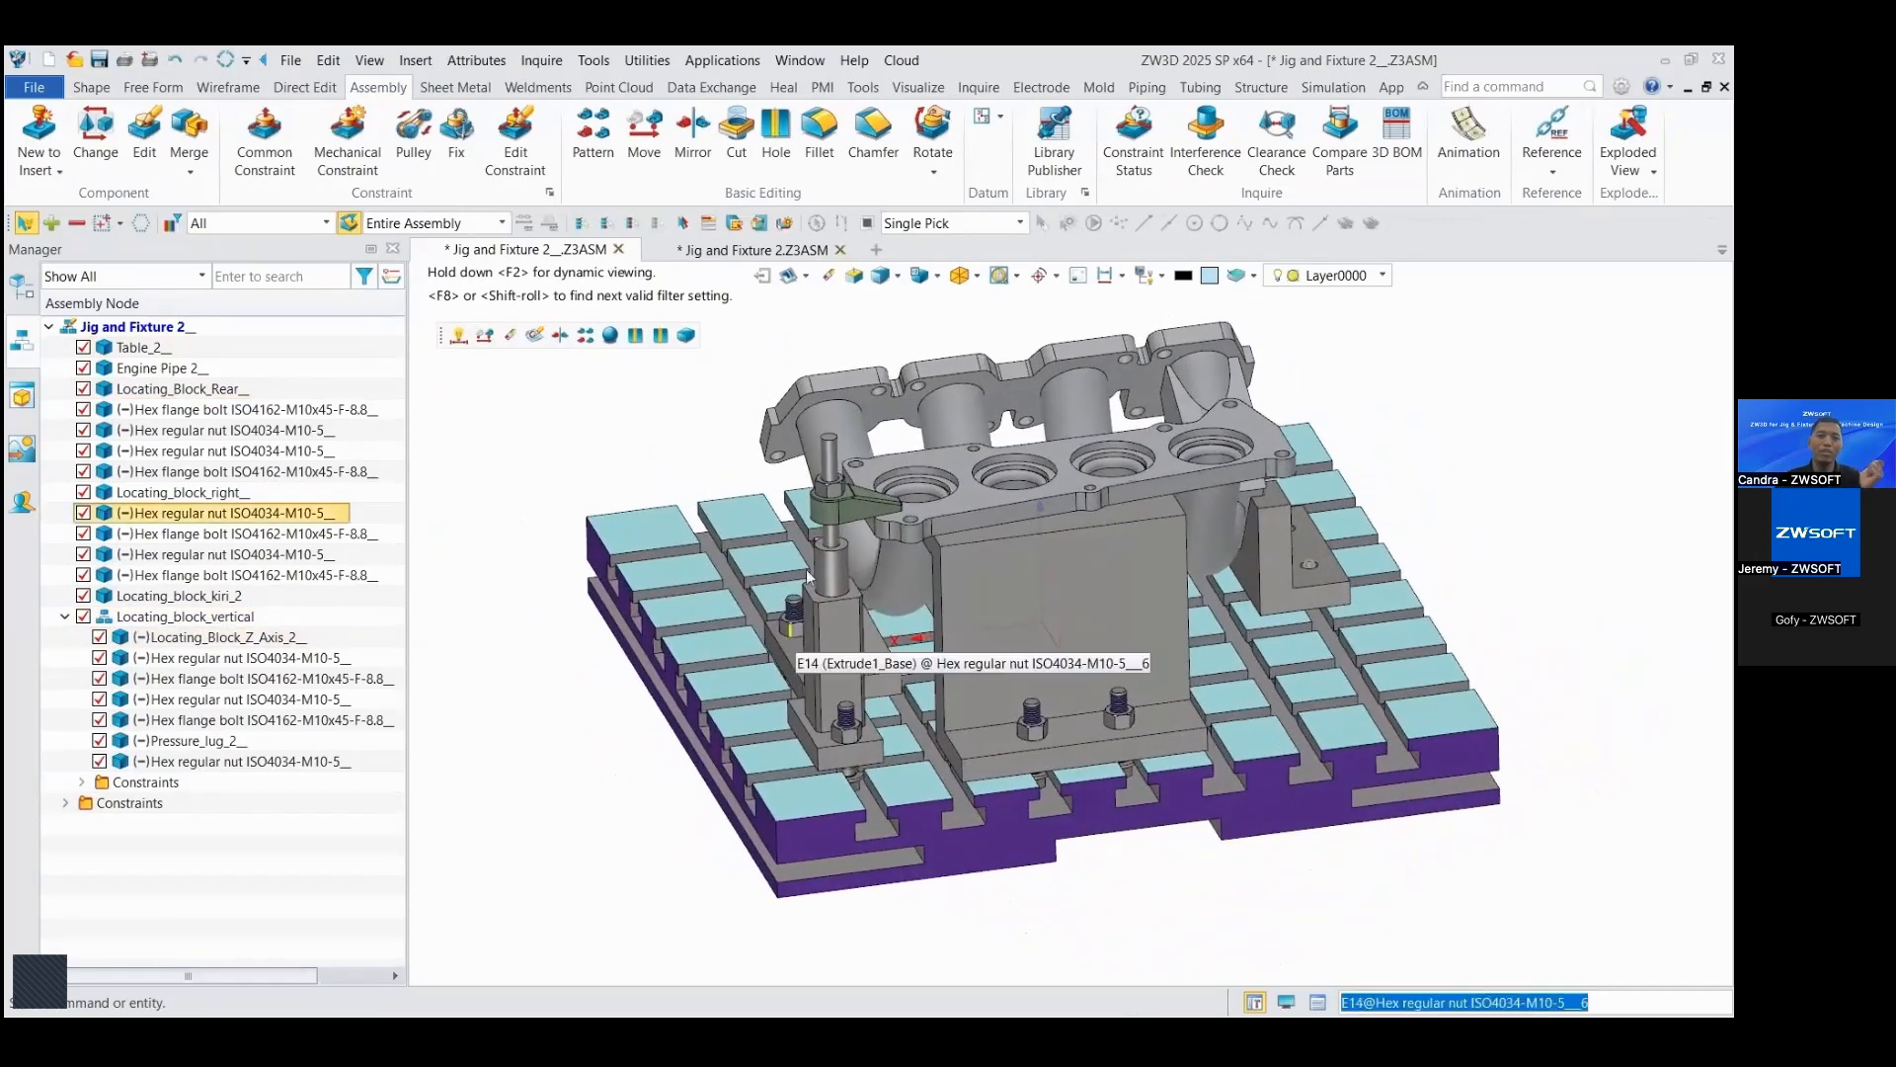
click(644, 141)
click(839, 660)
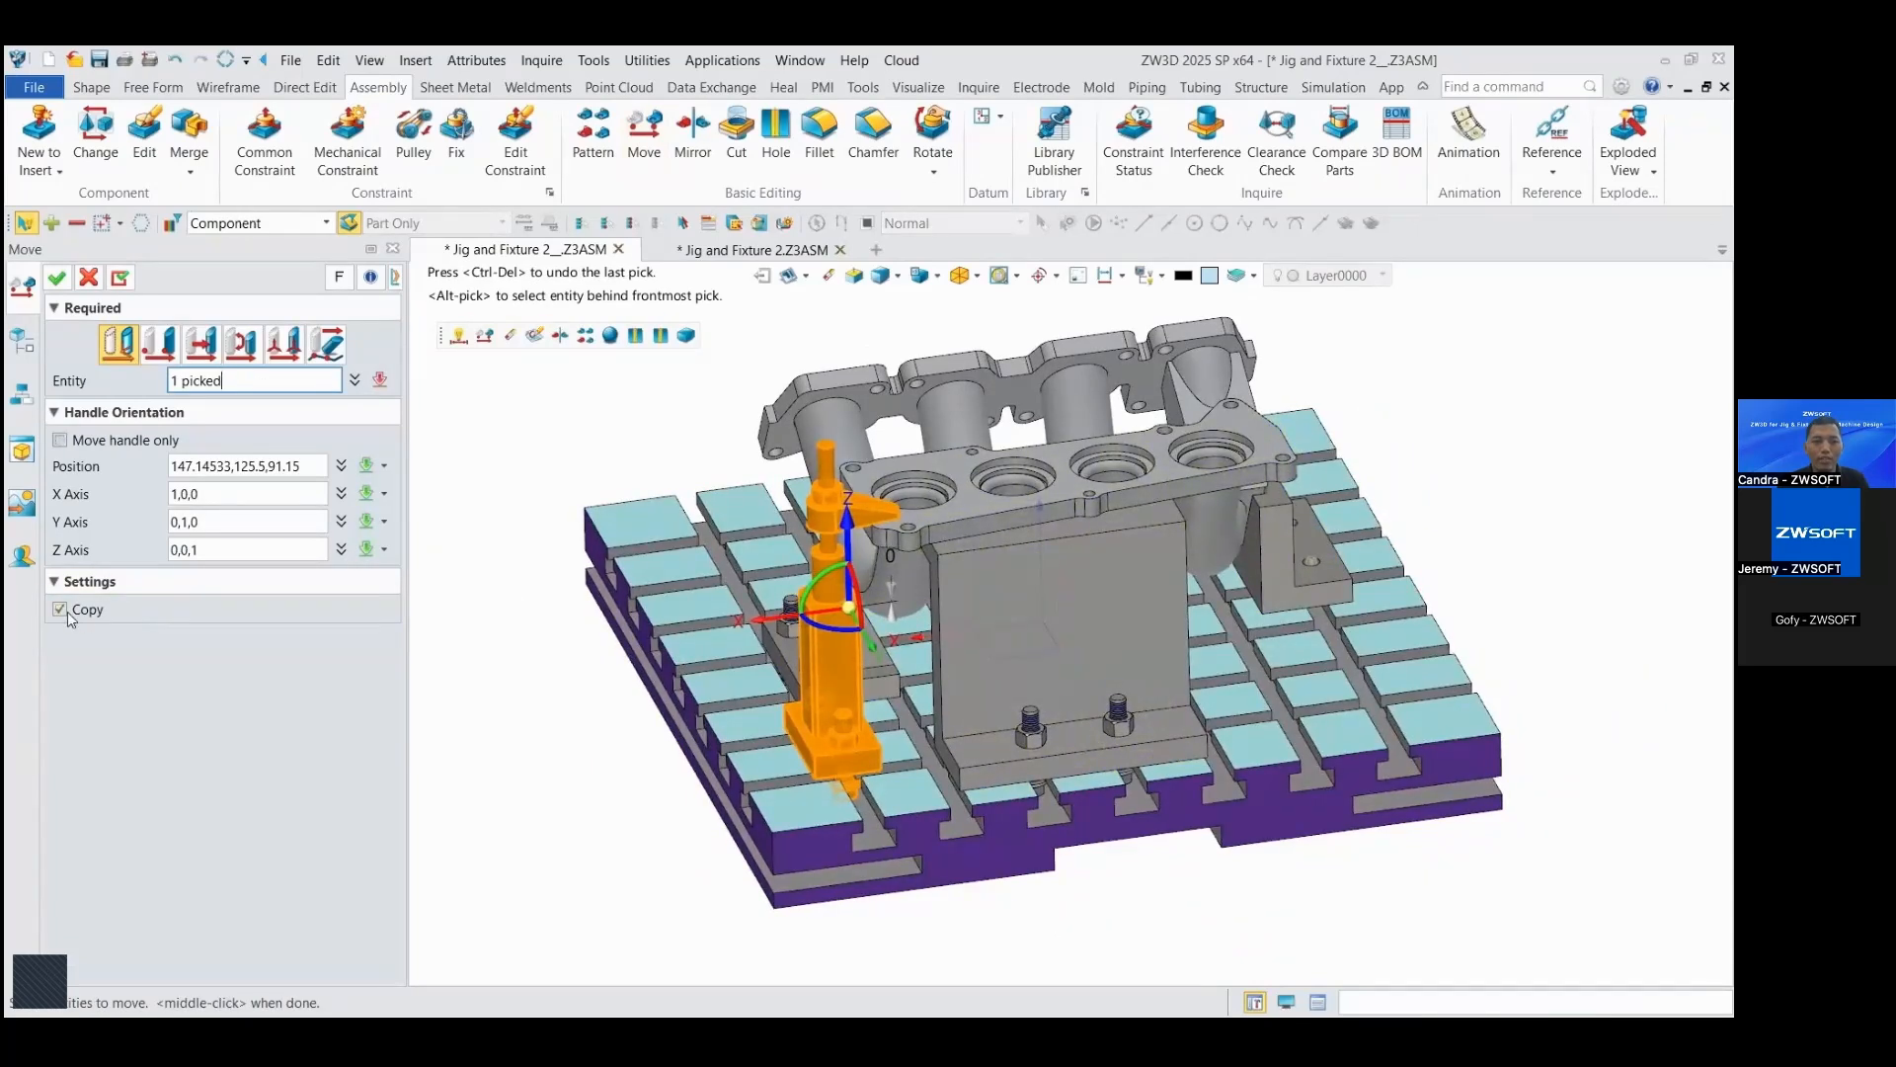
click(60, 610)
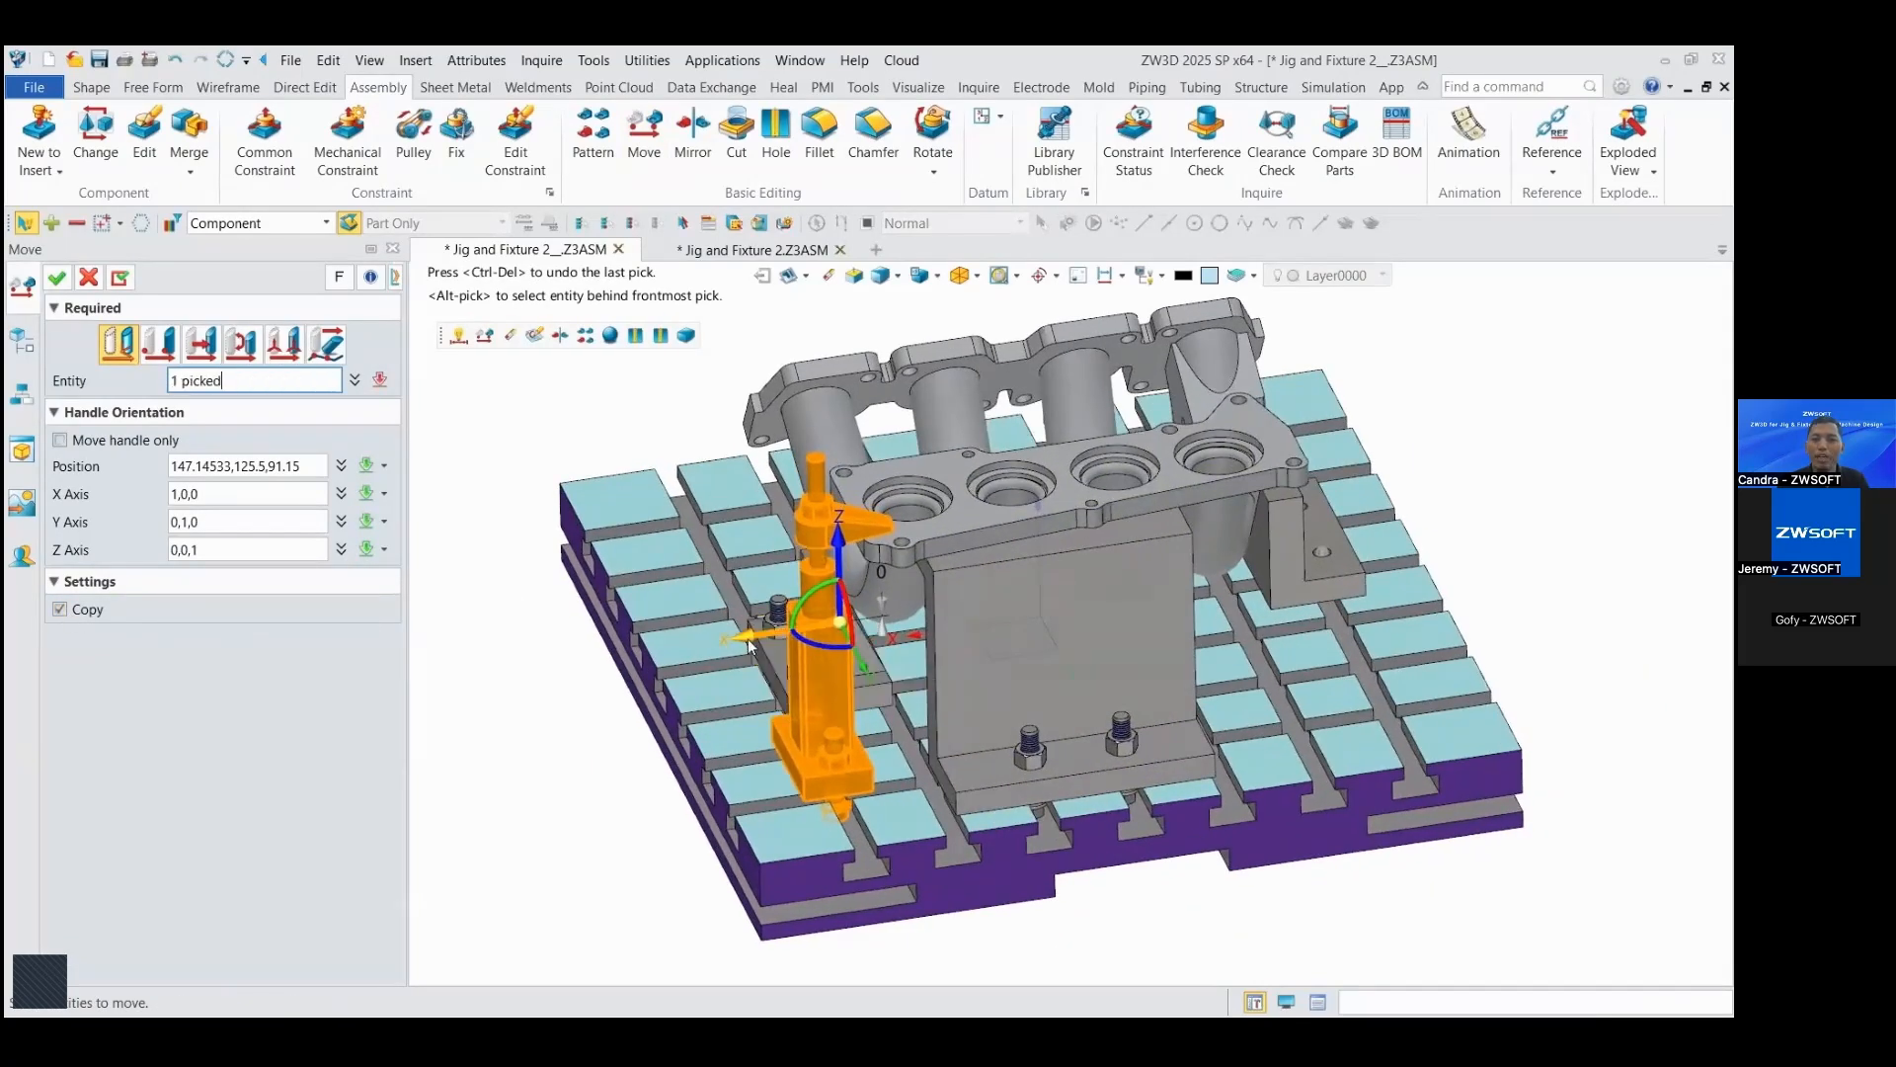
click(749, 638)
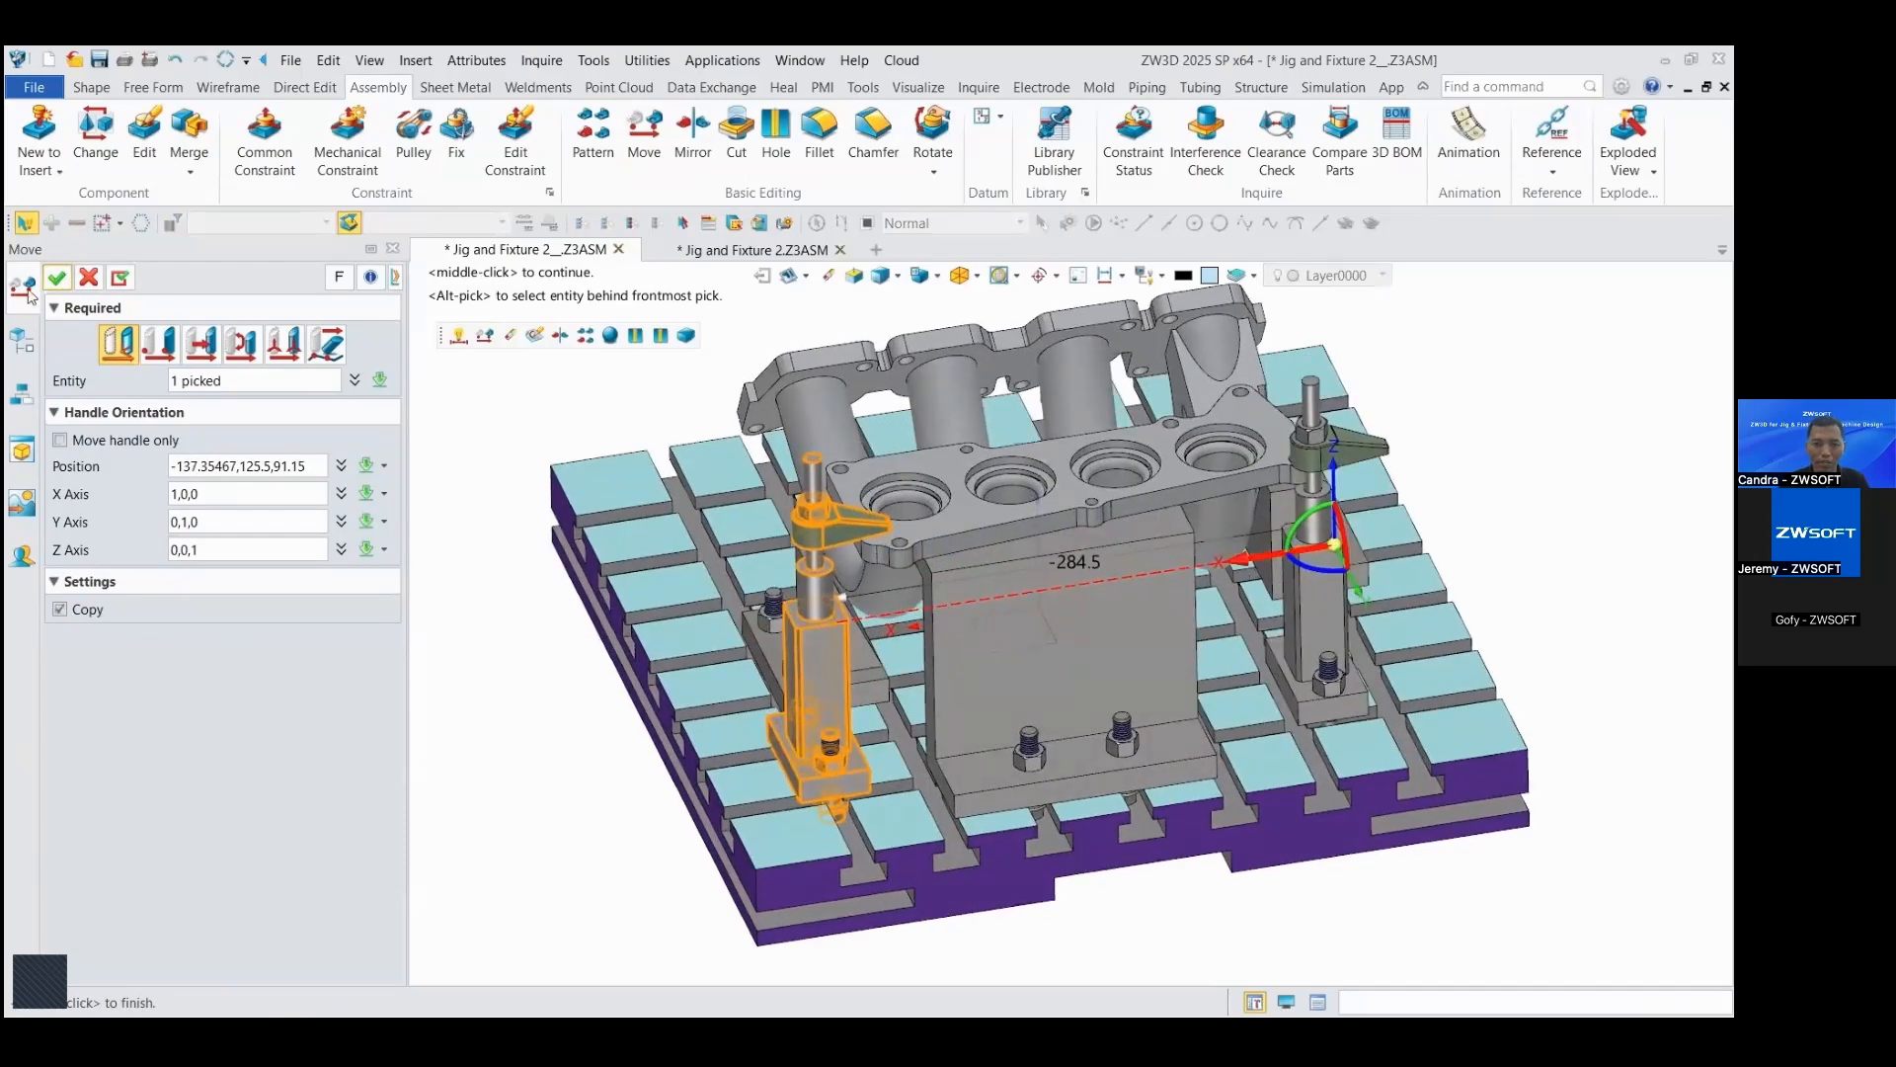
click(783, 972)
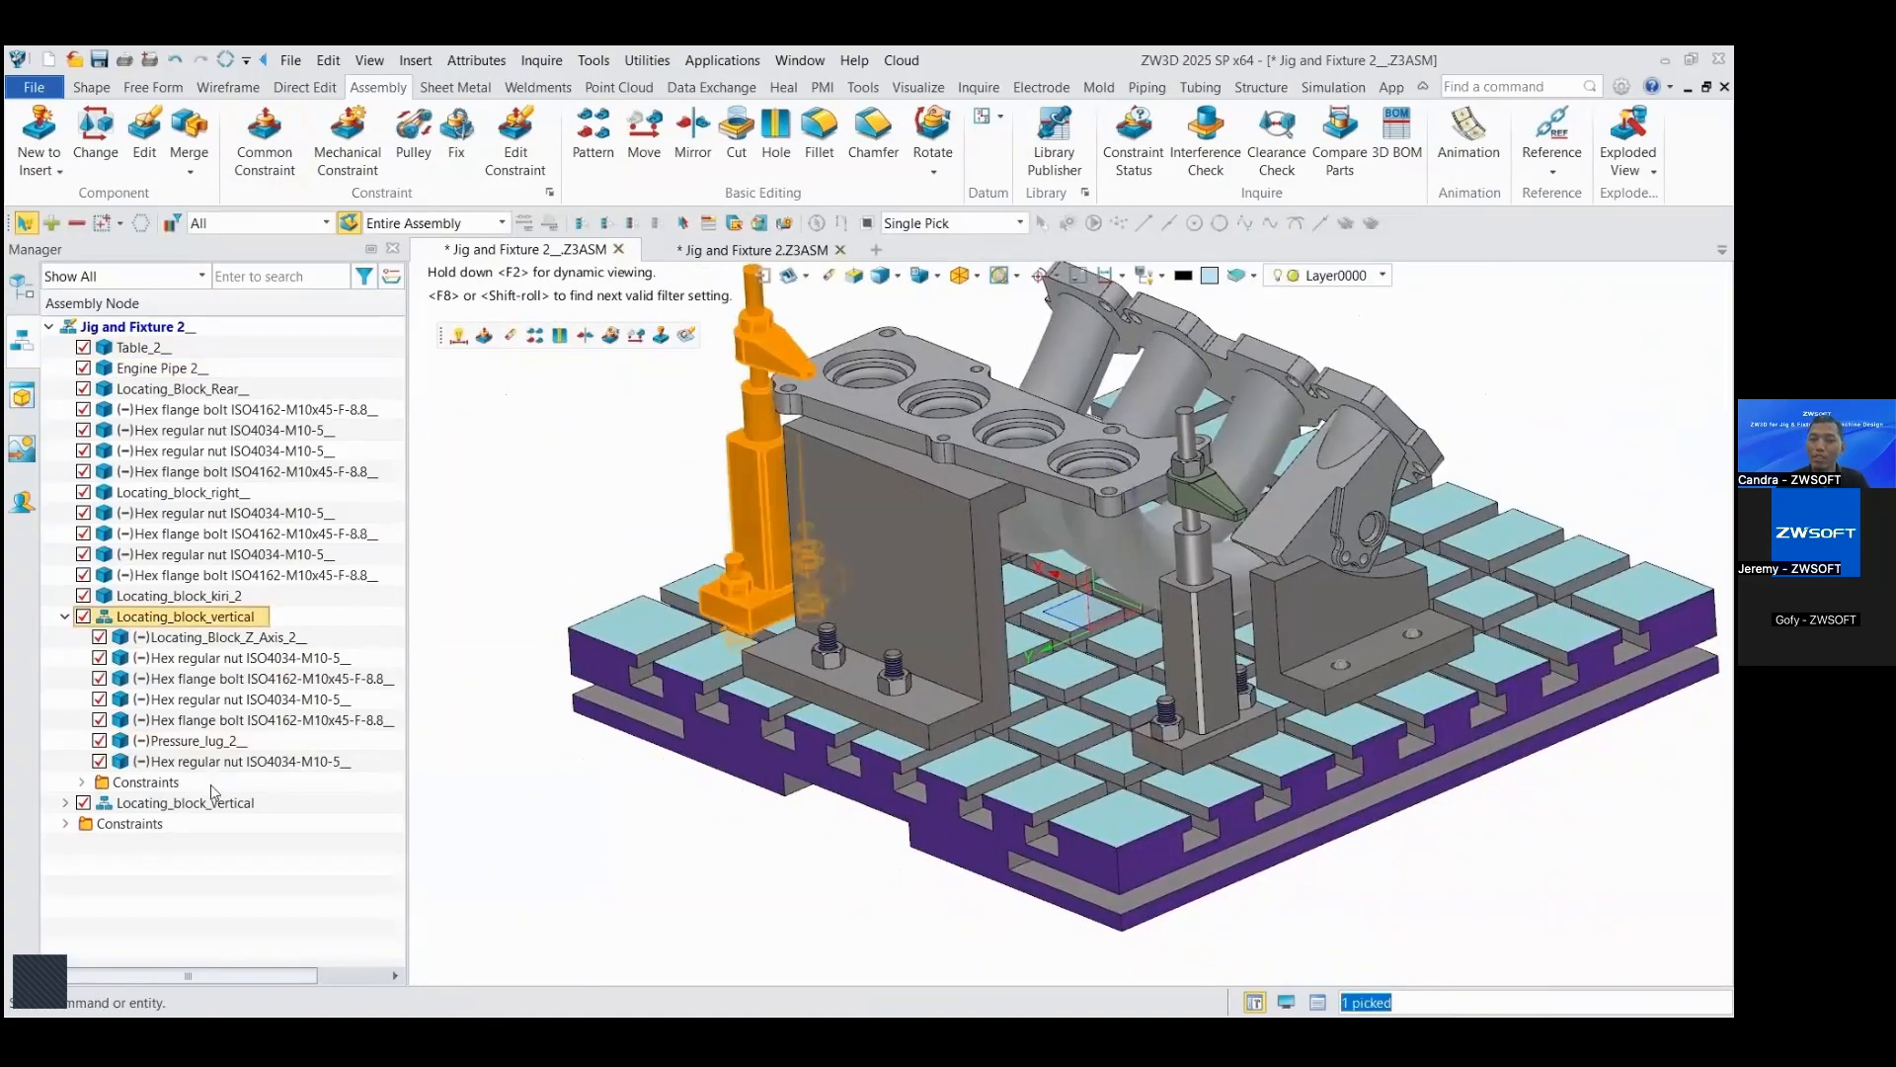
Step: Make the copied Locating_block_vertical sub-assembly flexible
click(211, 803)
right_click(210, 803)
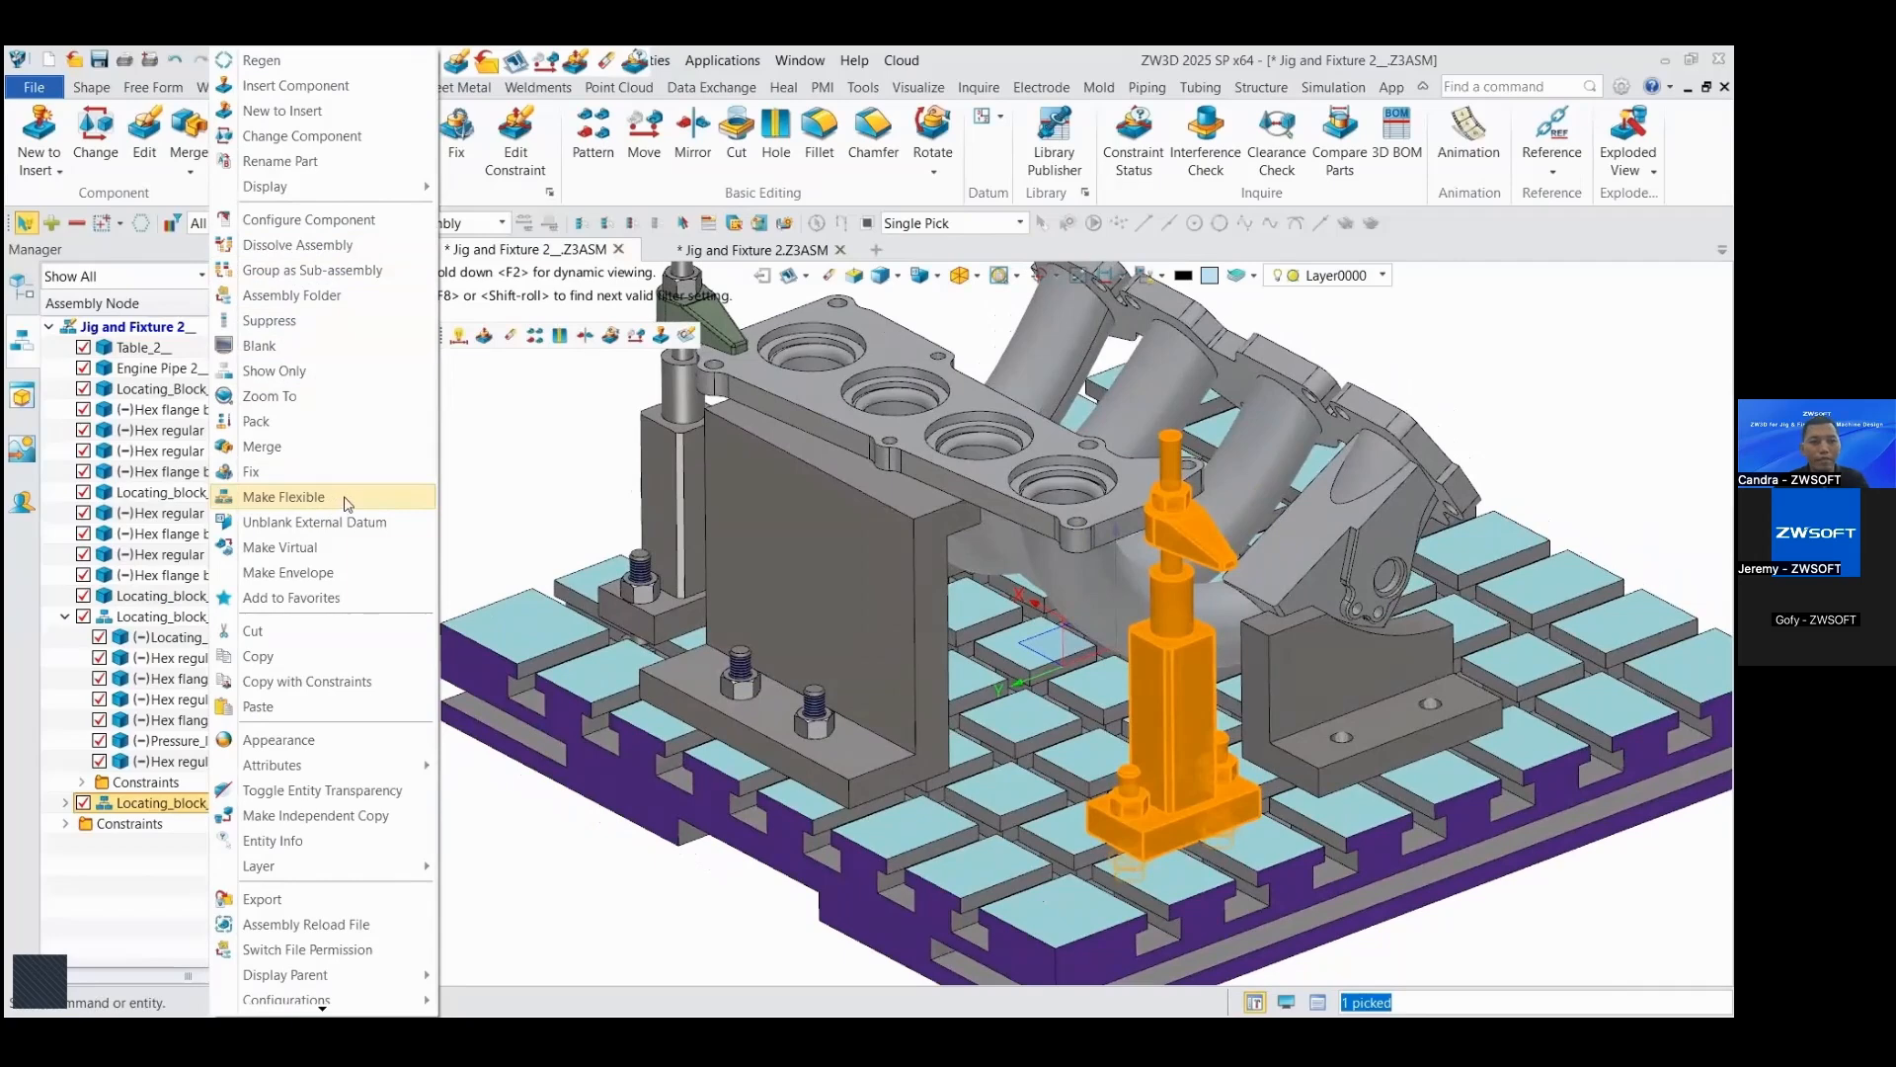
click(346, 499)
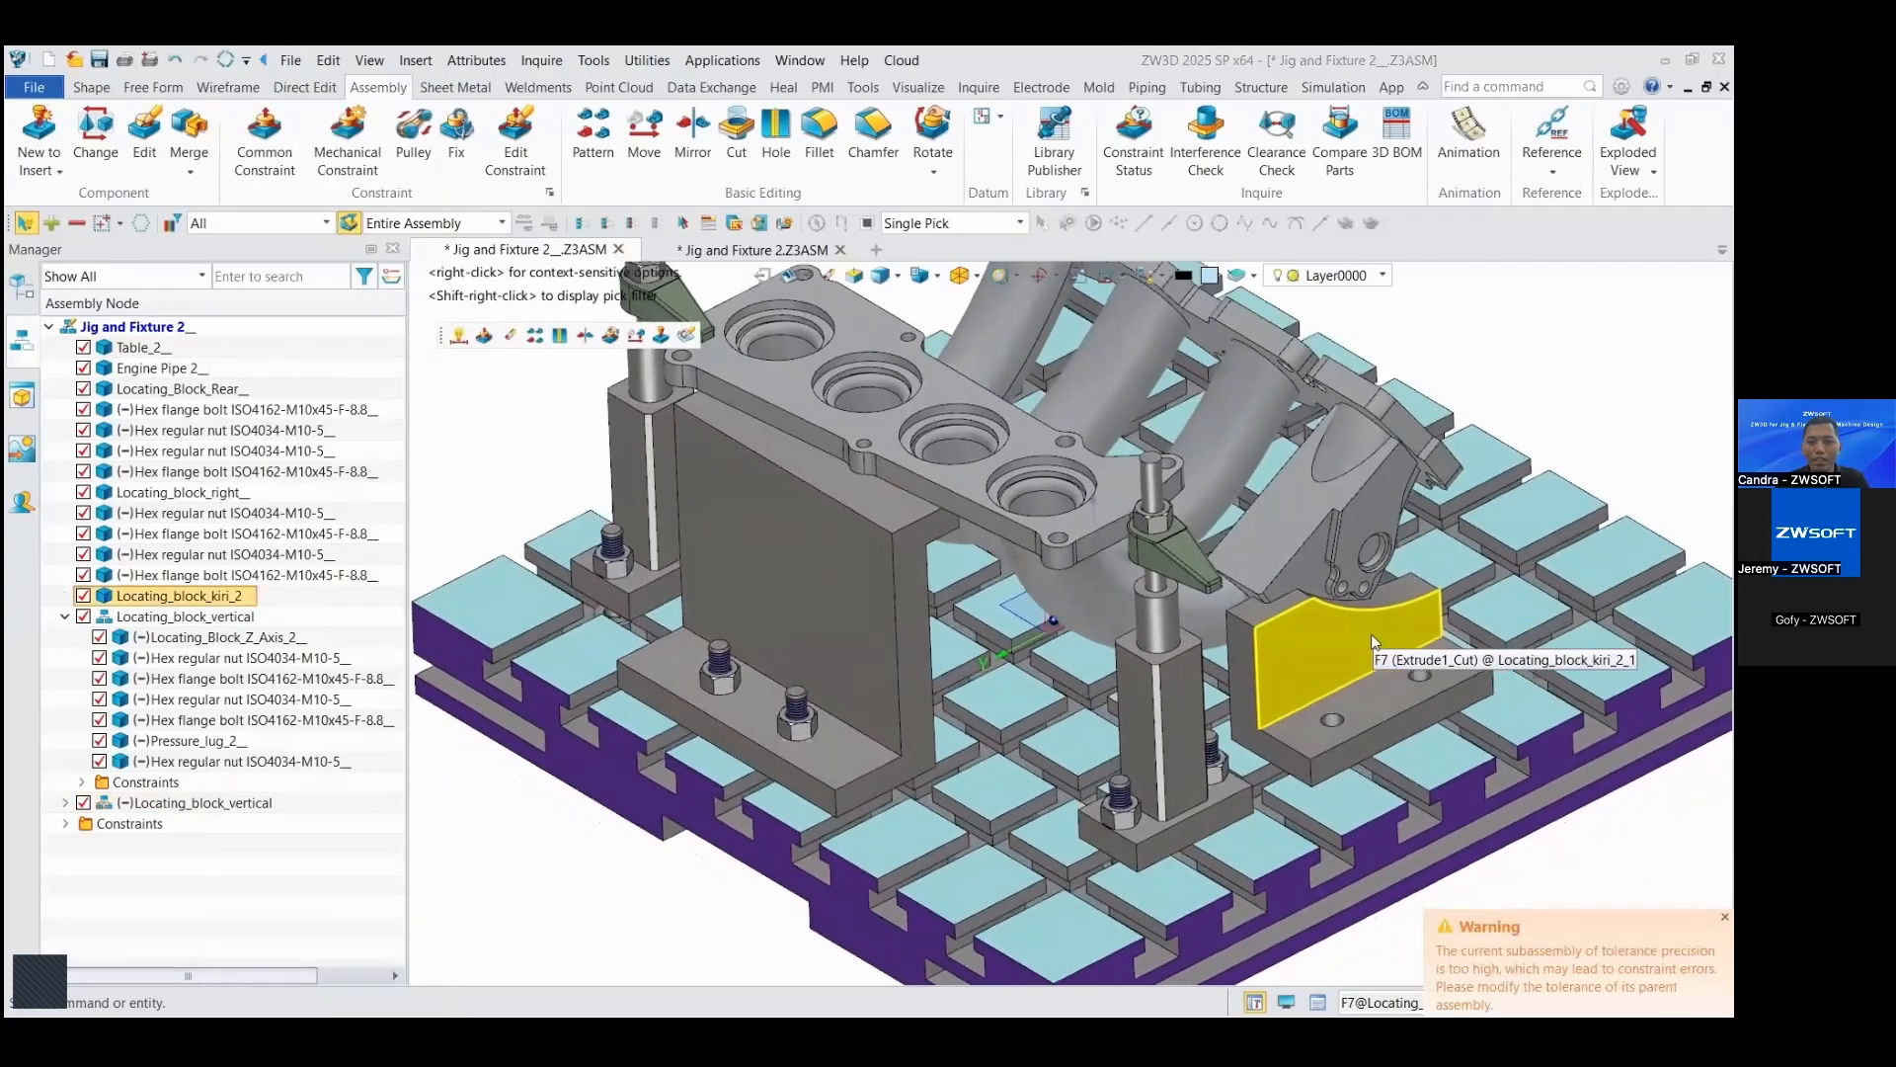
right_drag(1371, 642, 997, 699)
scroll(988, 700, up, 4)
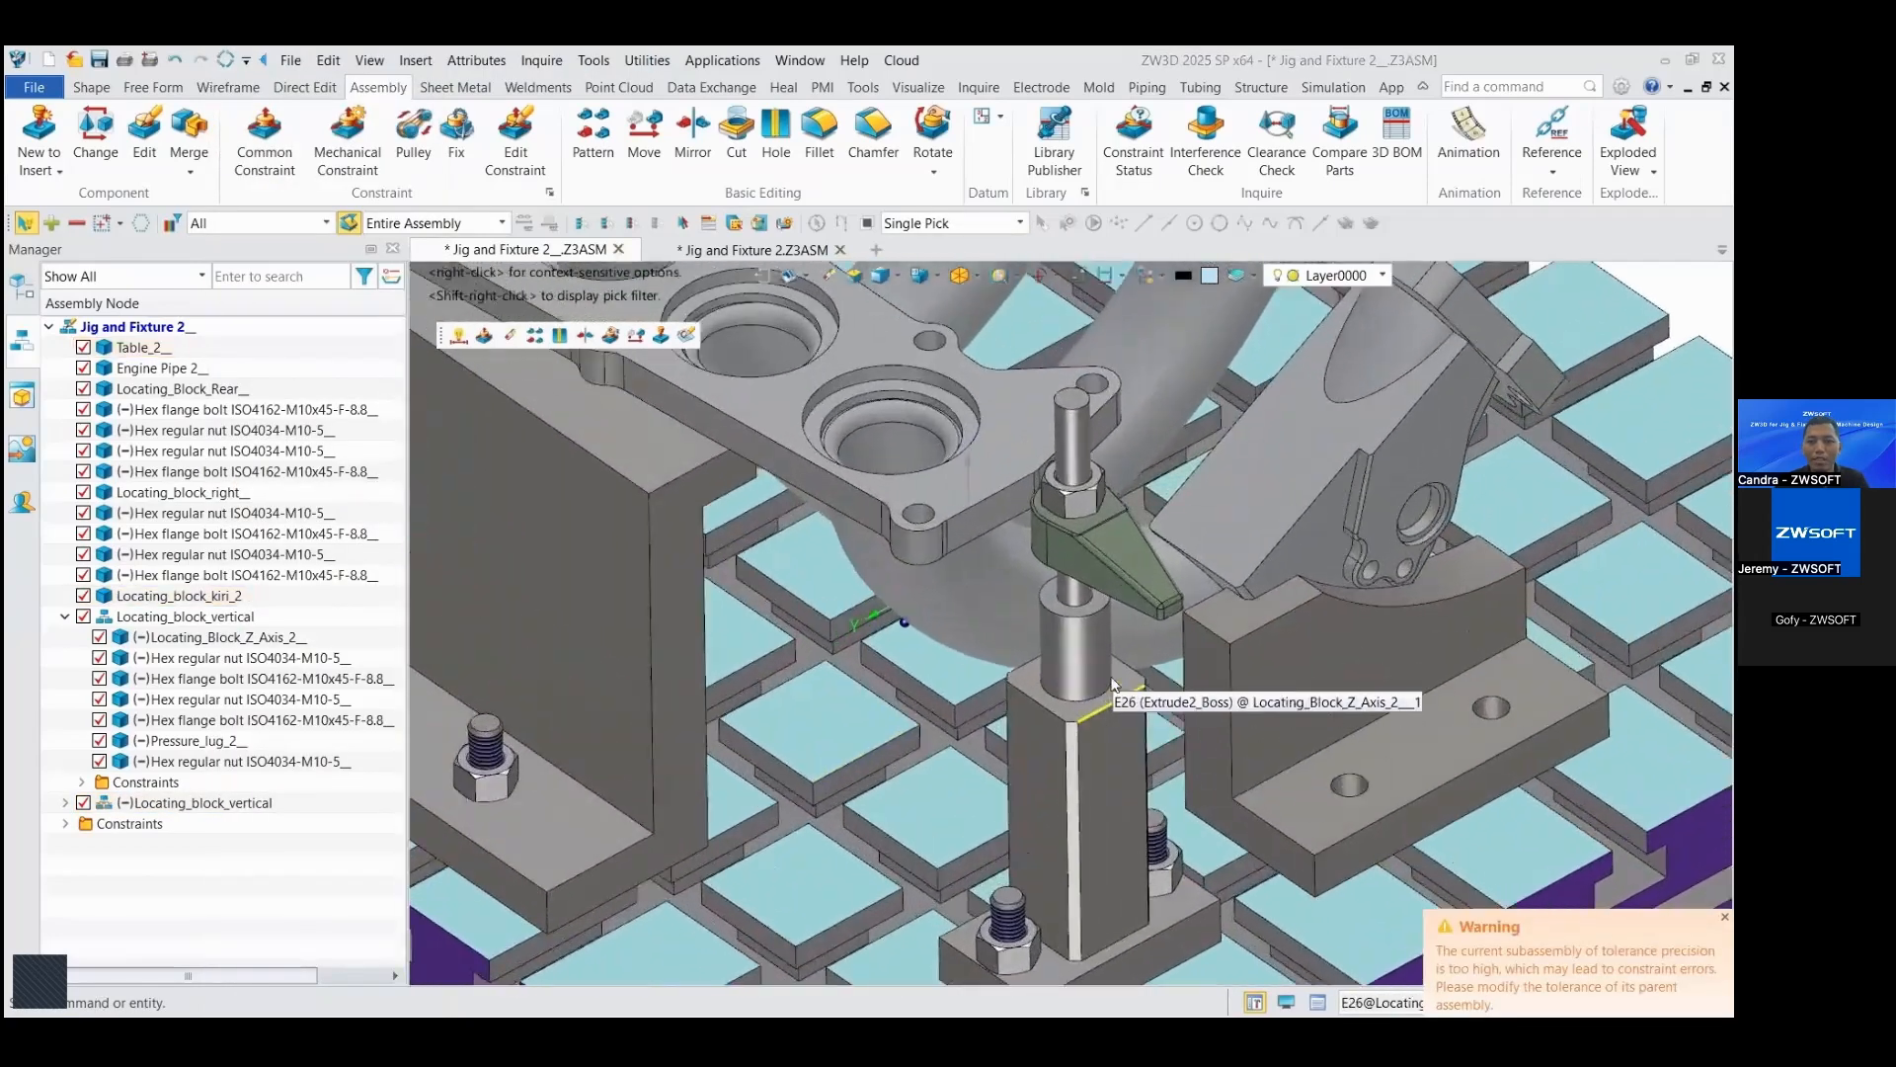
scroll(1111, 679, up, 2)
drag(1107, 602, 901, 484)
mouse_move(998, 548)
right_down()
mouse_move(1017, 560)
mouse_move(986, 601)
mouse_move(987, 567)
right_up()
right_drag(849, 549, 988, 395)
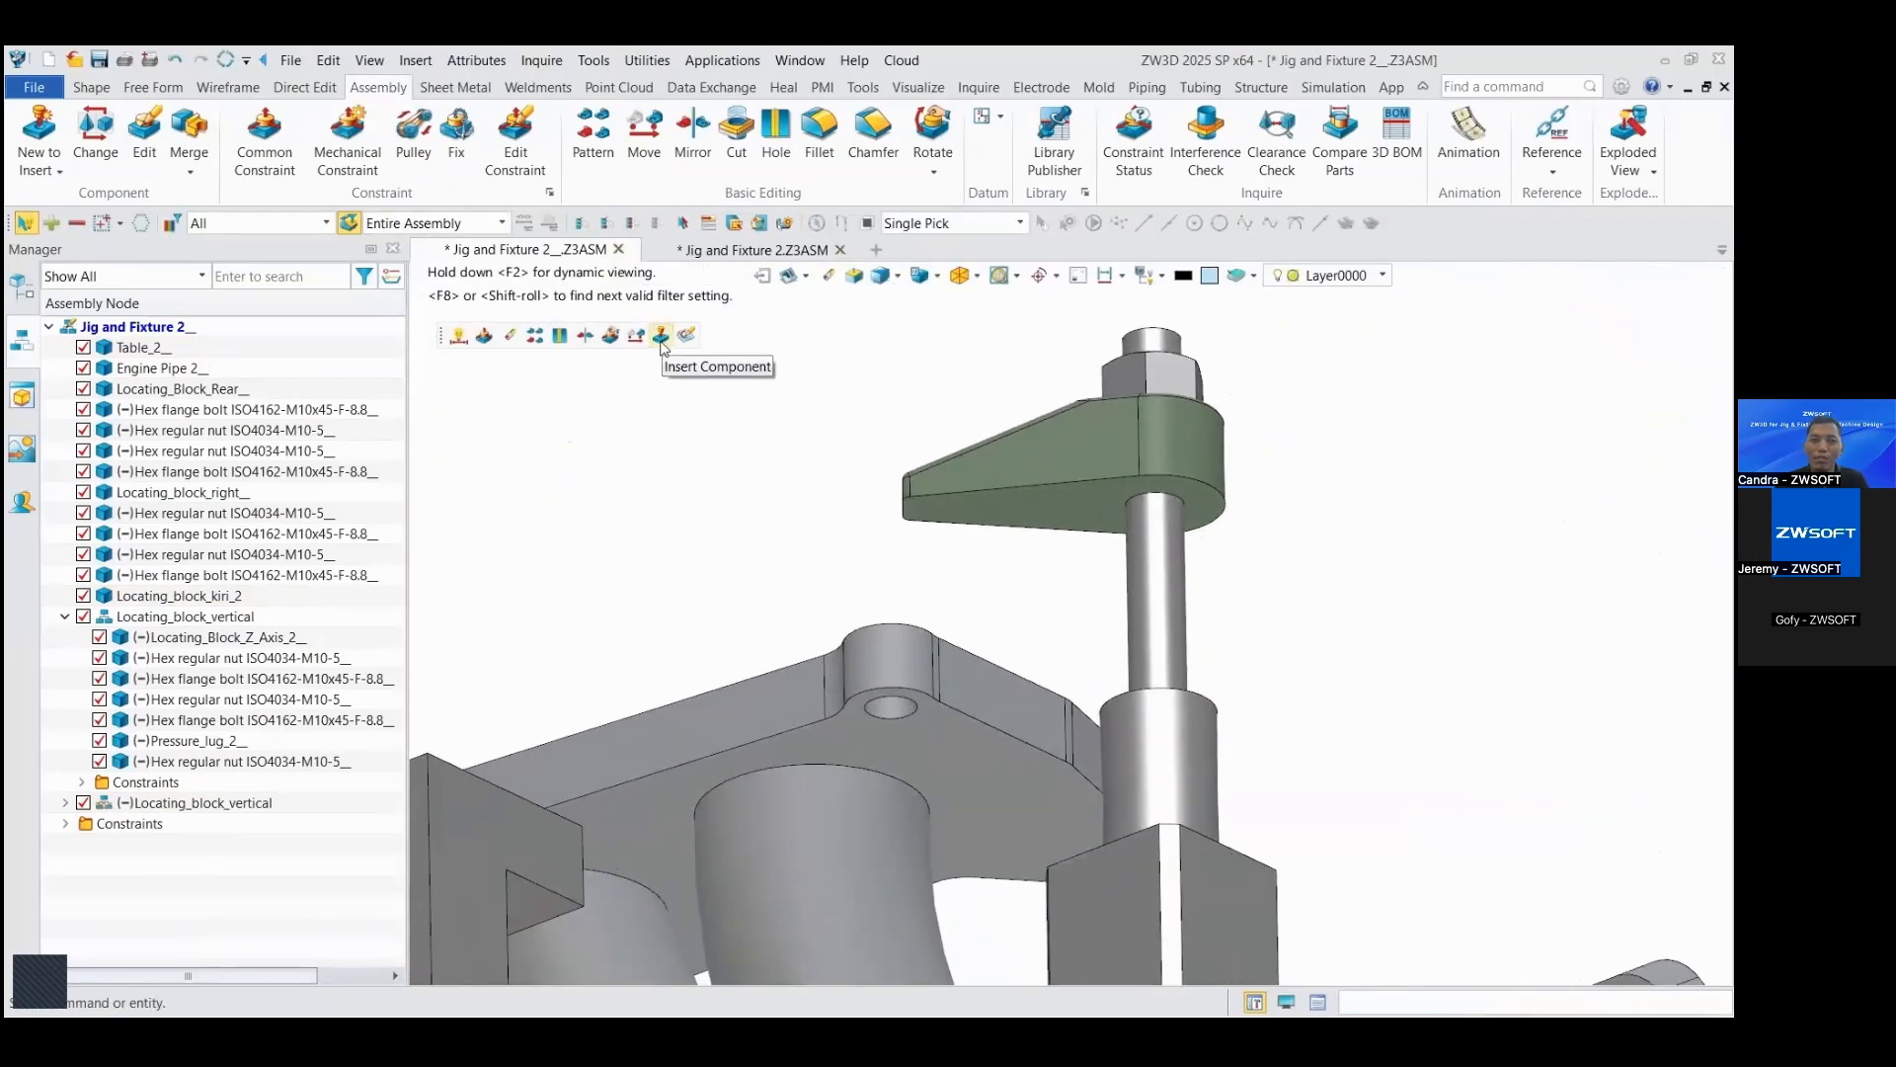
Step: Constrain the underside of the copied clamp's pressure lug coincident with the top face of the engine pipe flange
click(483, 337)
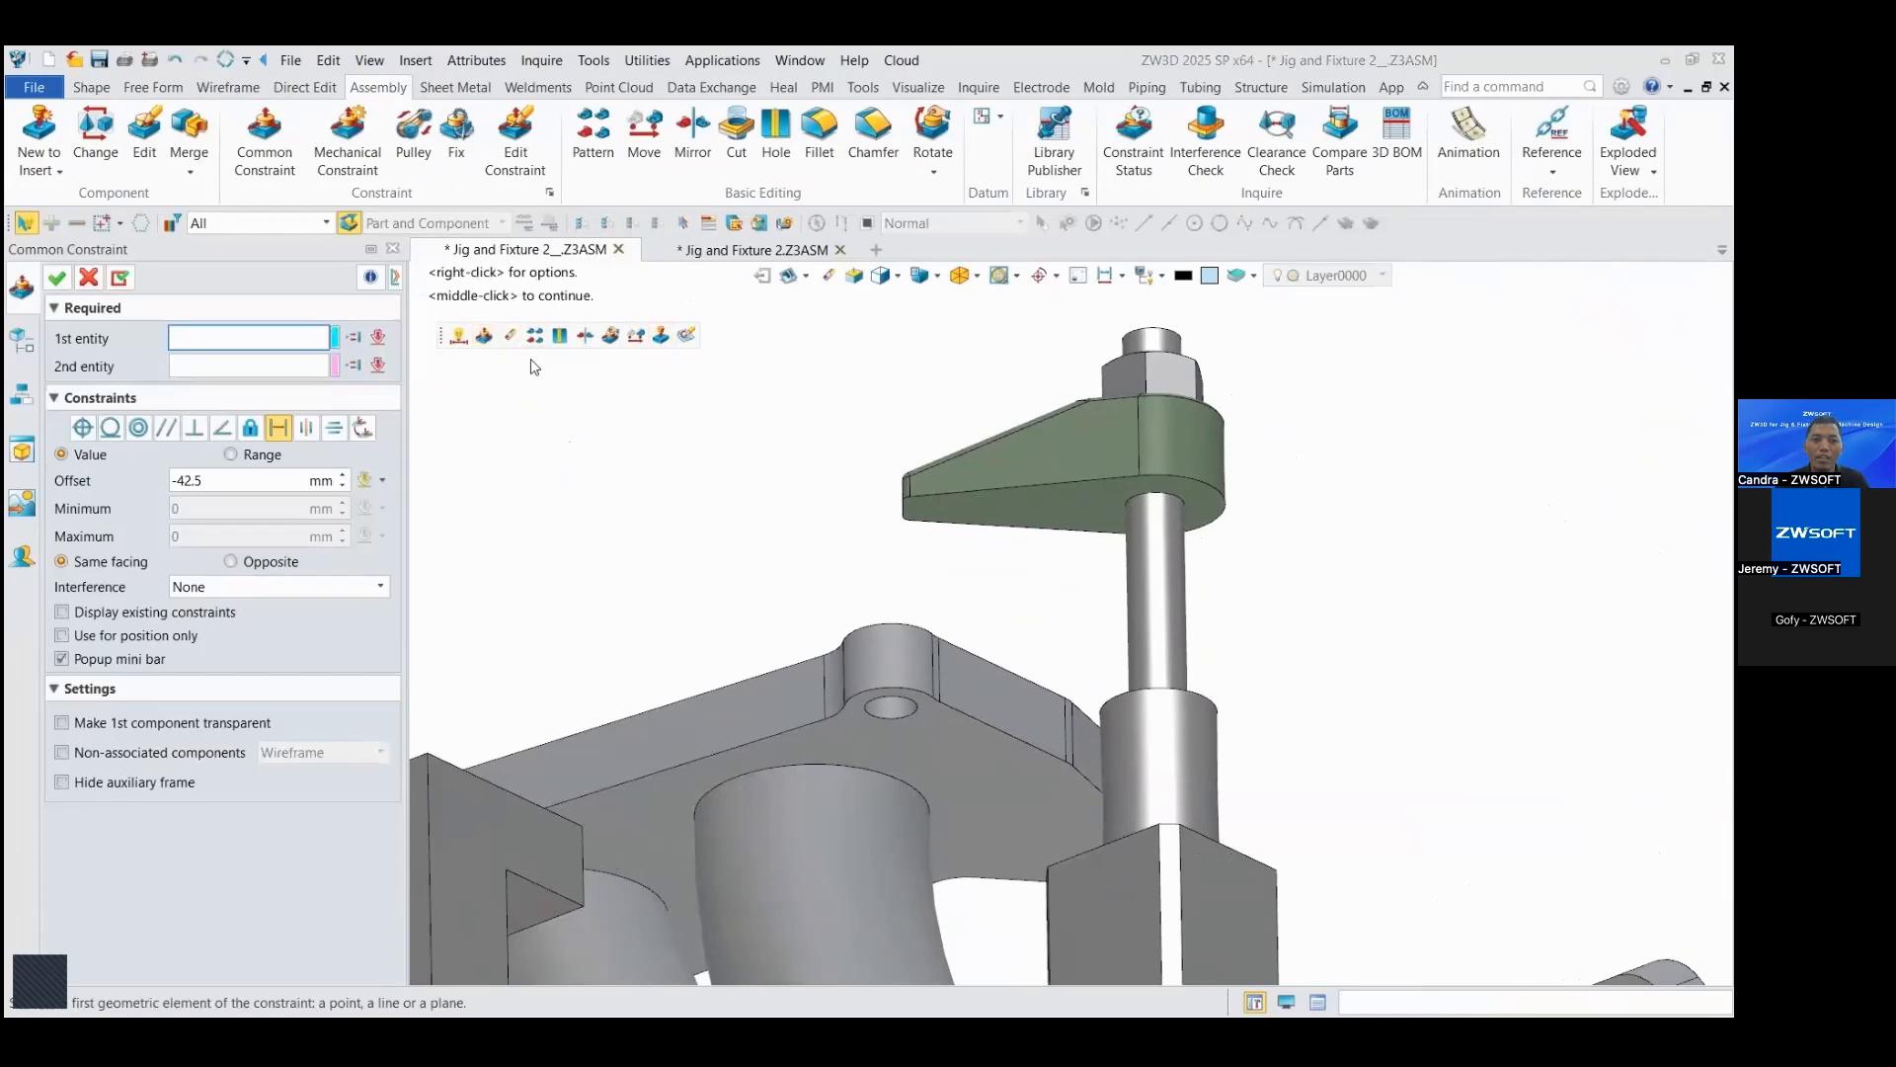
click(1047, 514)
right_drag(1045, 518, 1000, 698)
scroll(1001, 699, down, 4)
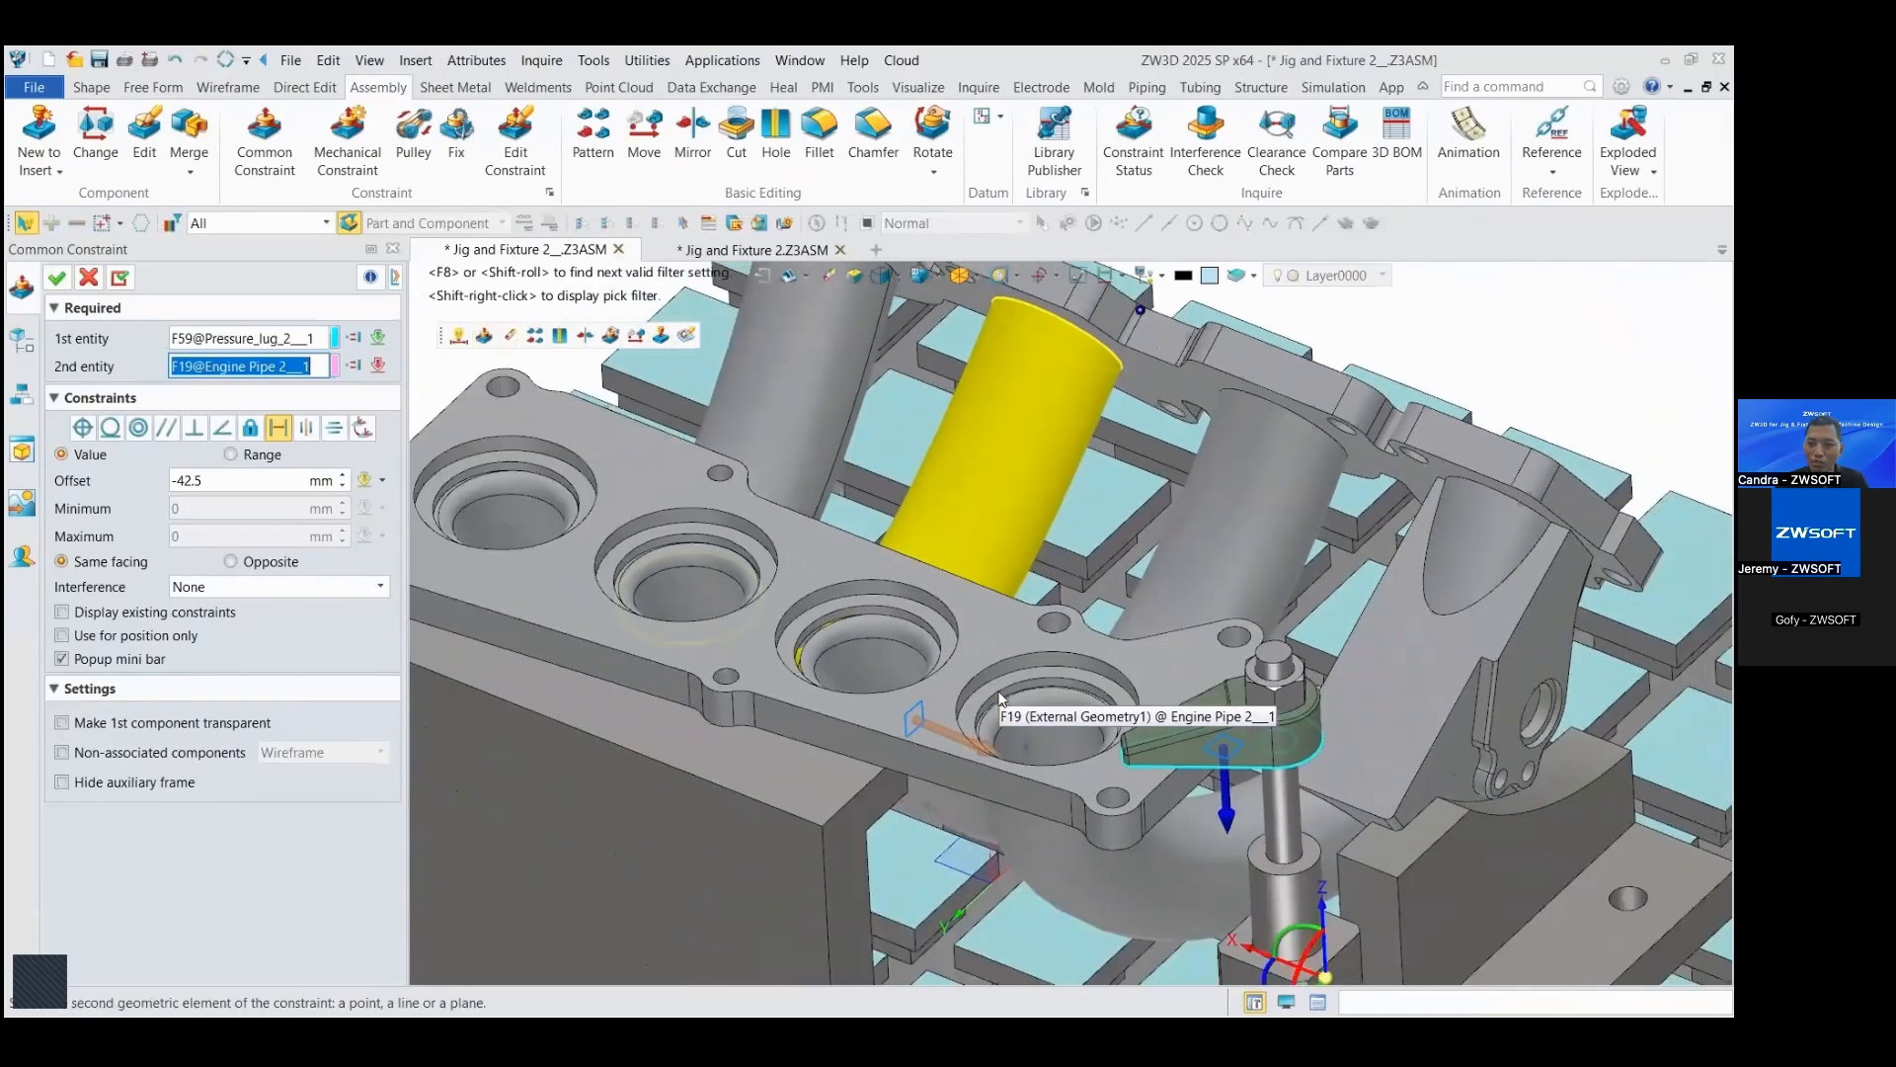
scroll(1000, 699, up, 4)
click(1099, 584)
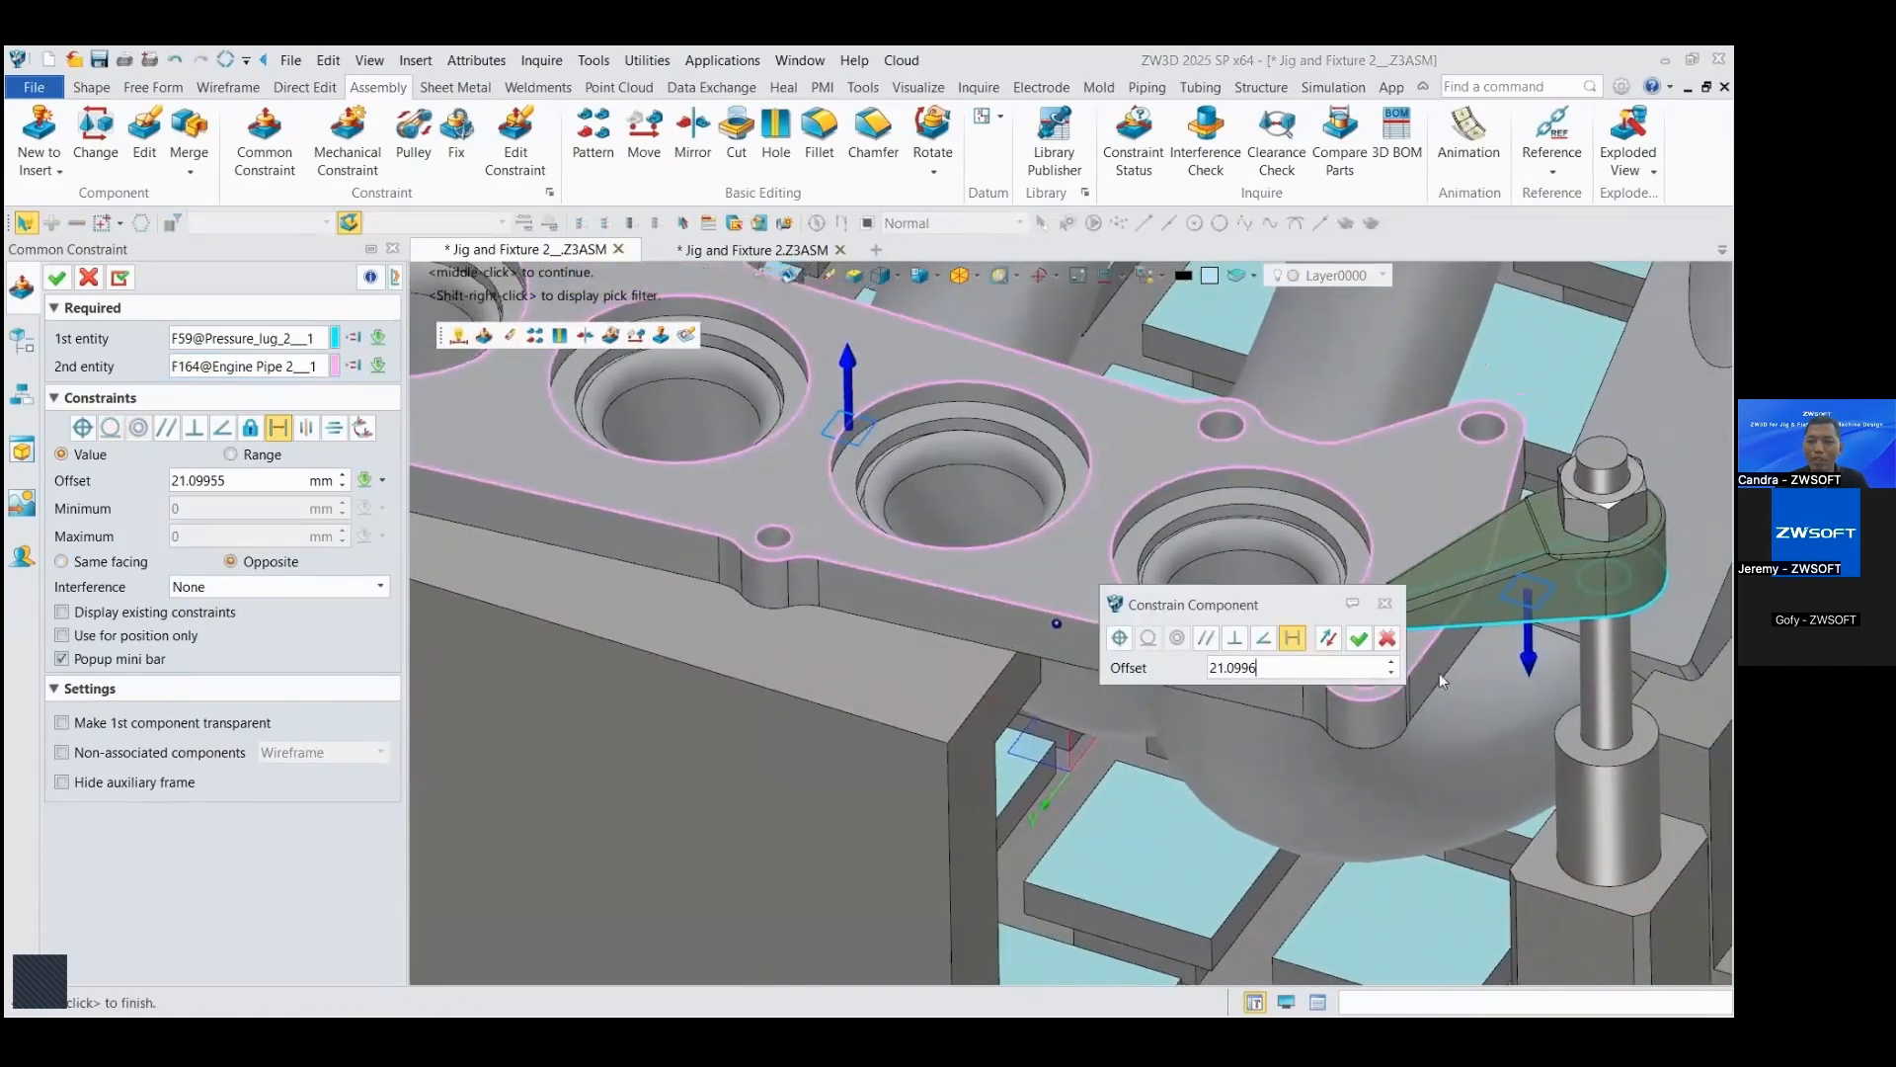
right_drag(1439, 673, 1408, 672)
click(1124, 638)
right_drag(1477, 726, 1375, 762)
click(1359, 640)
scroll(1349, 707, up, 1)
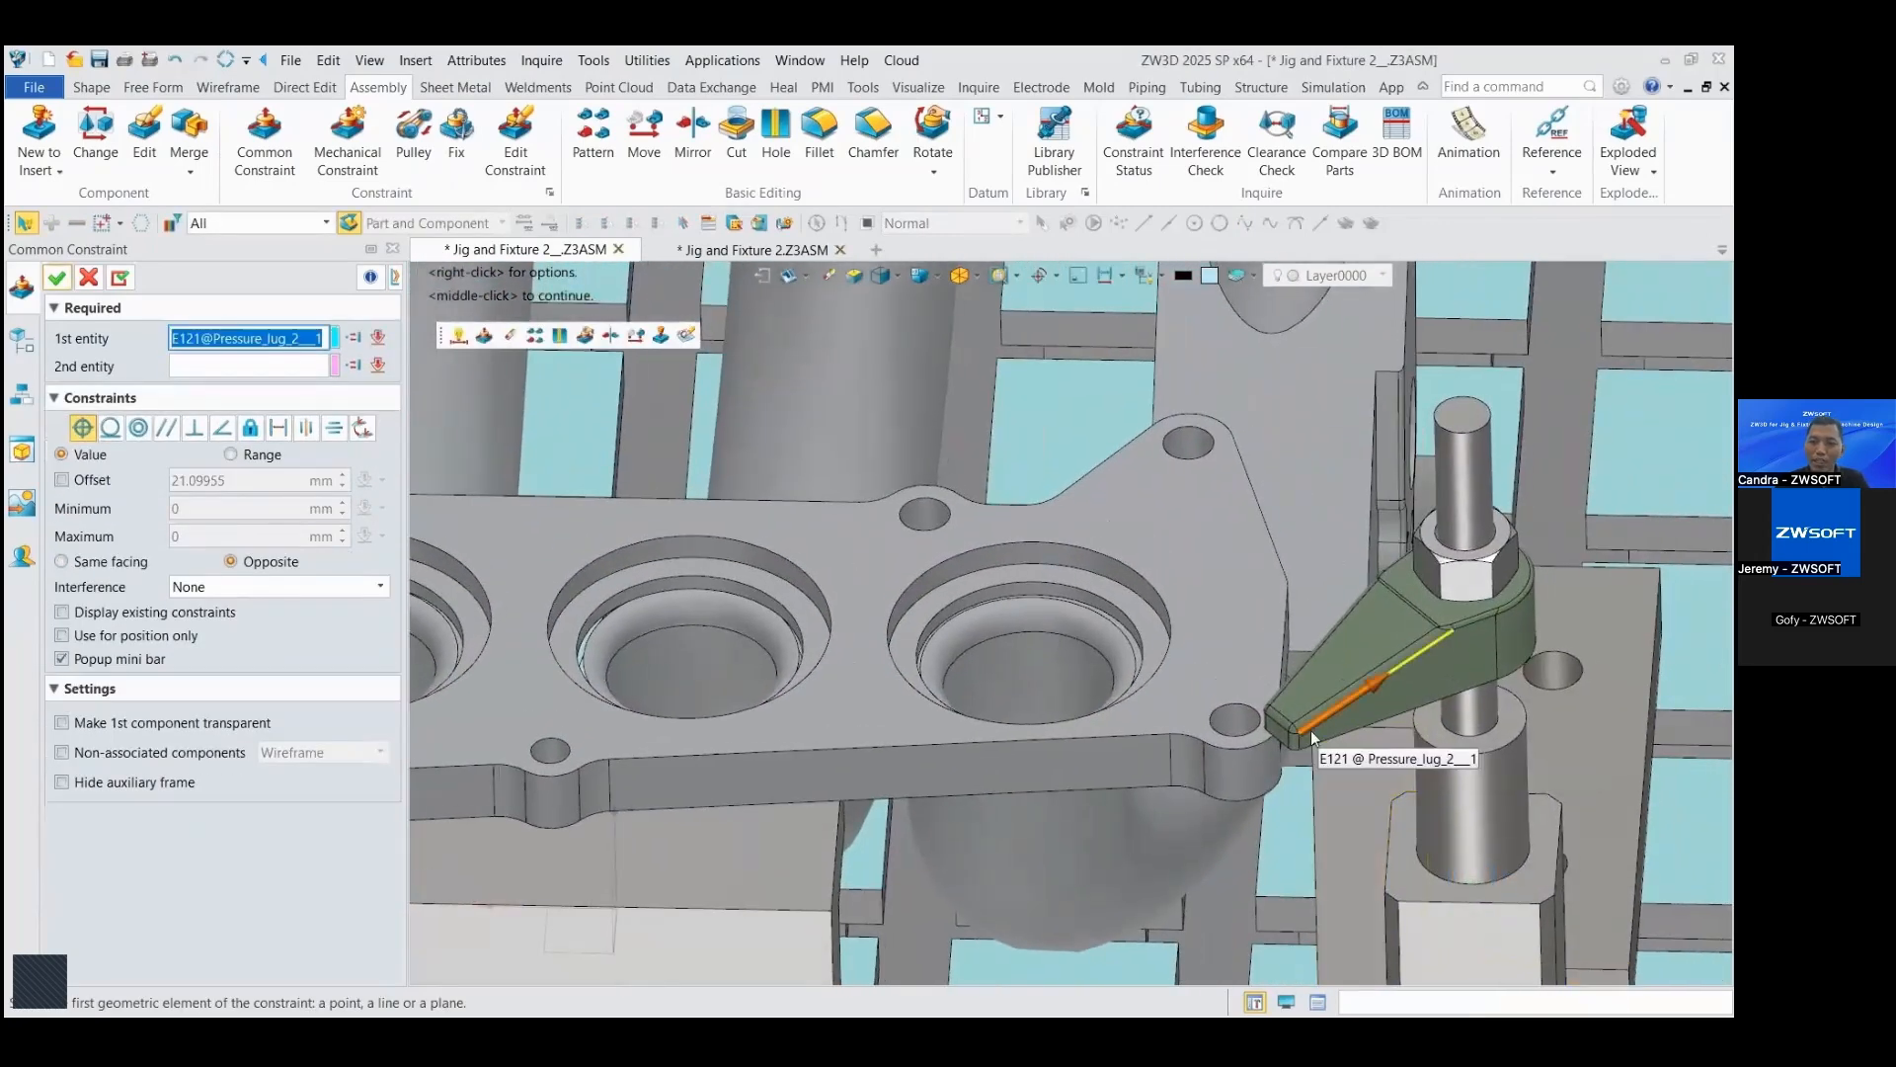
click(87, 278)
Step: Swing the copied clamp's pressure lug about its bolt so that its tip sits over the engine pipe flange
right_drag(1250, 733, 1375, 736)
drag(1375, 731, 1261, 613)
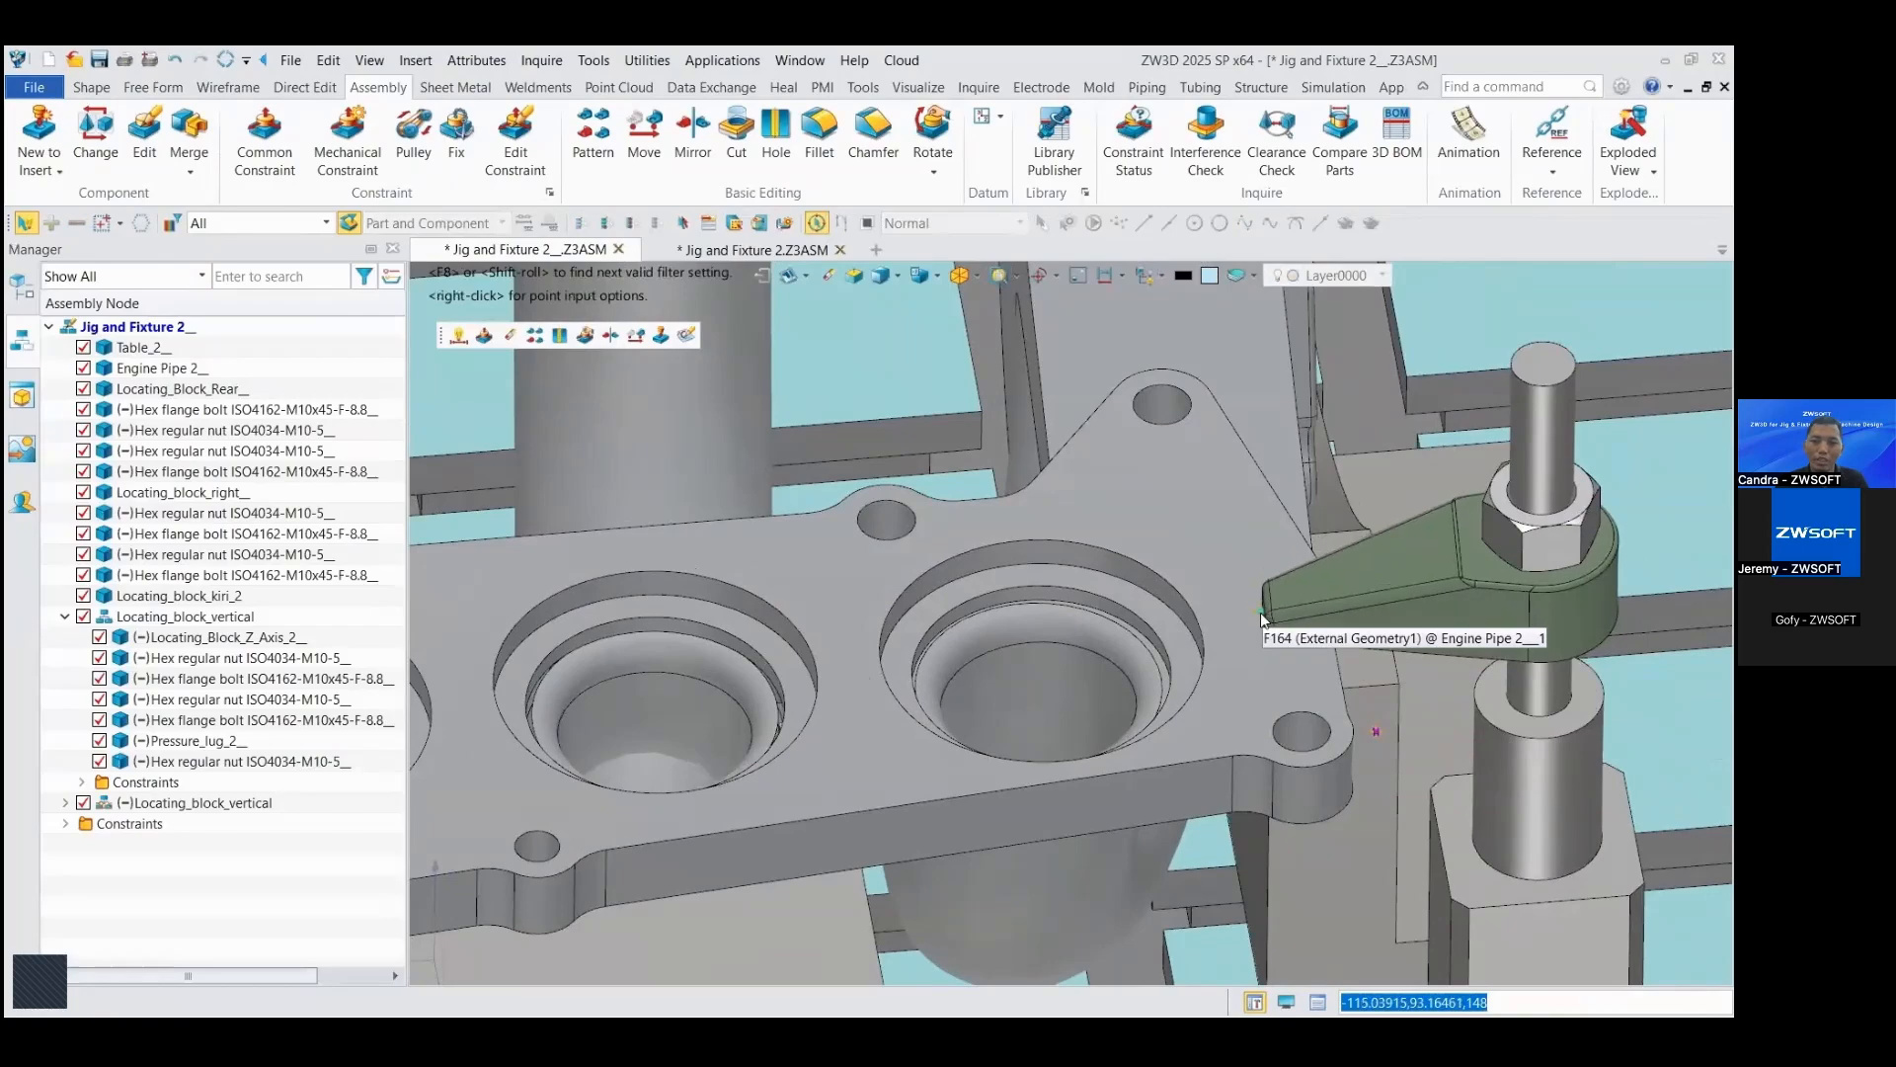
scroll(952, 563, down, 5)
key(ctrl+Home)
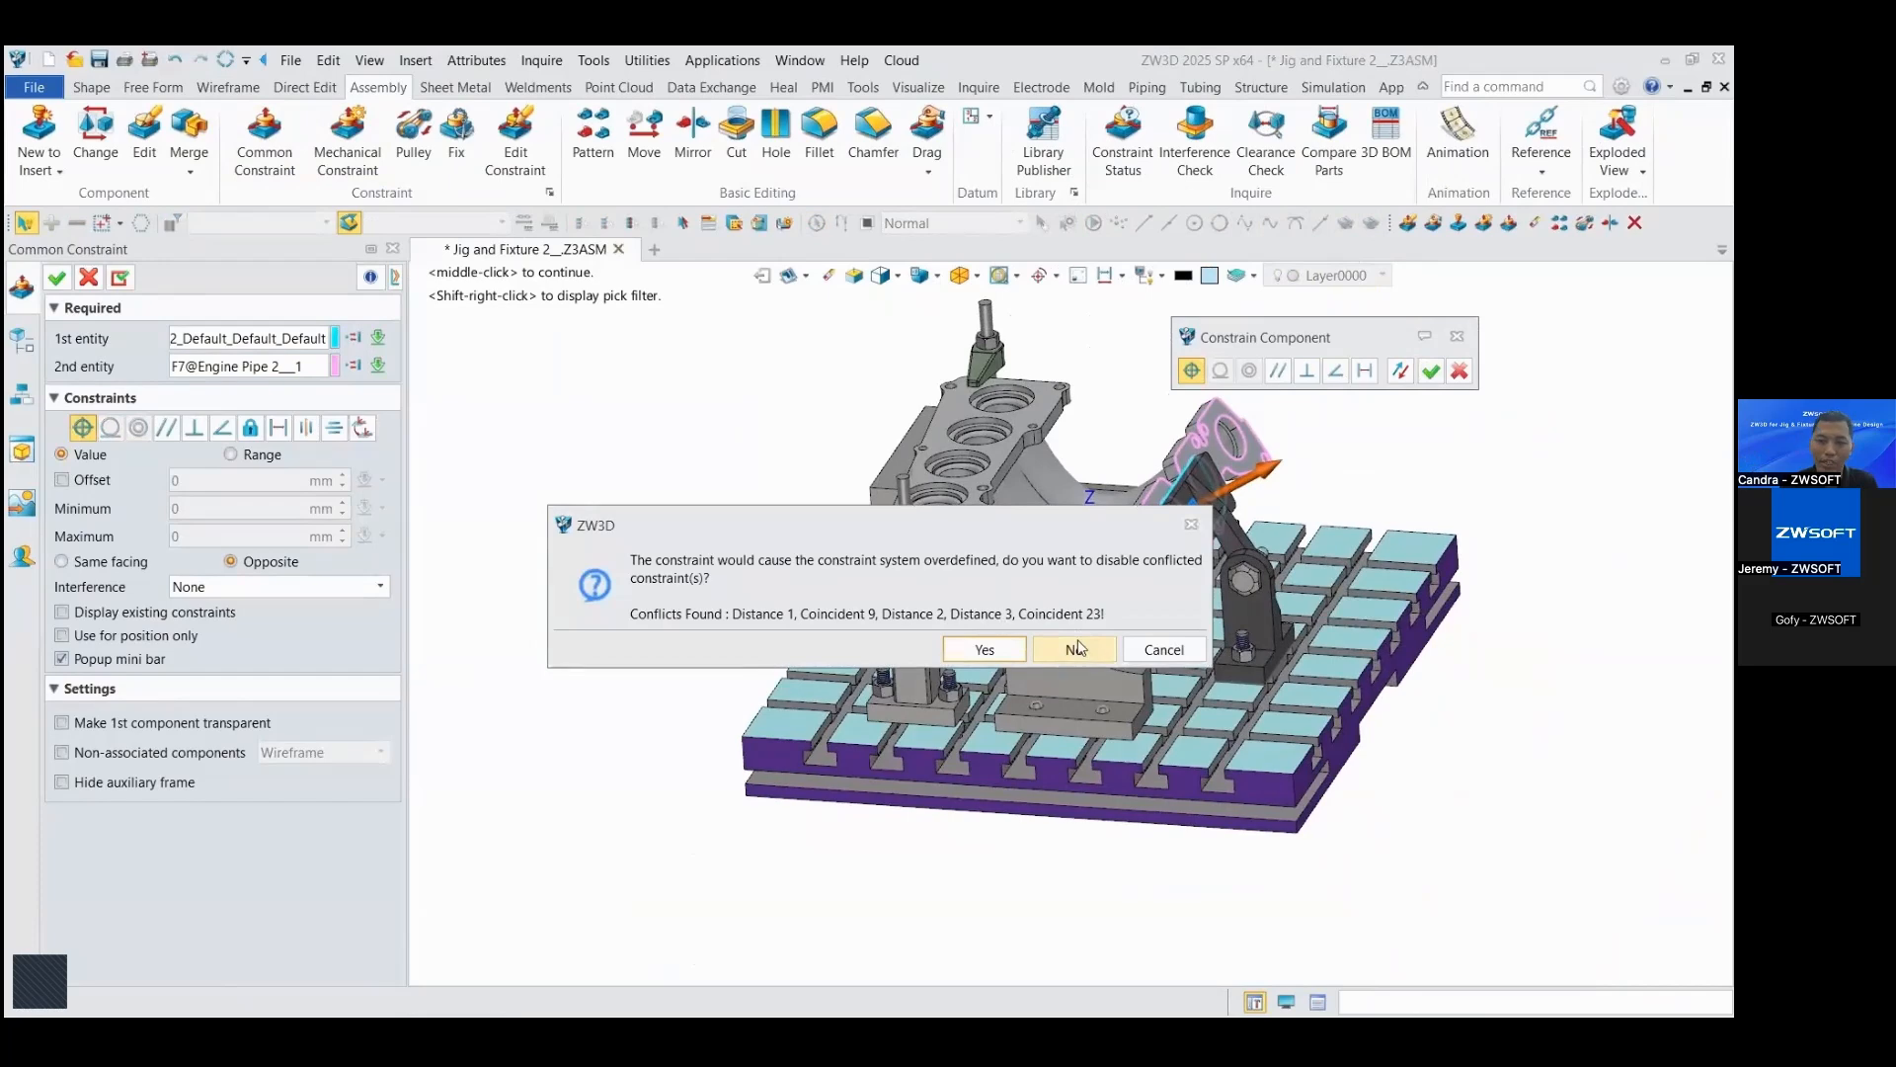
Step: Add the coincident constraint between the front locating block's pad and the engine pipe's angled flange without disabling the conflicting constraints
click(1075, 650)
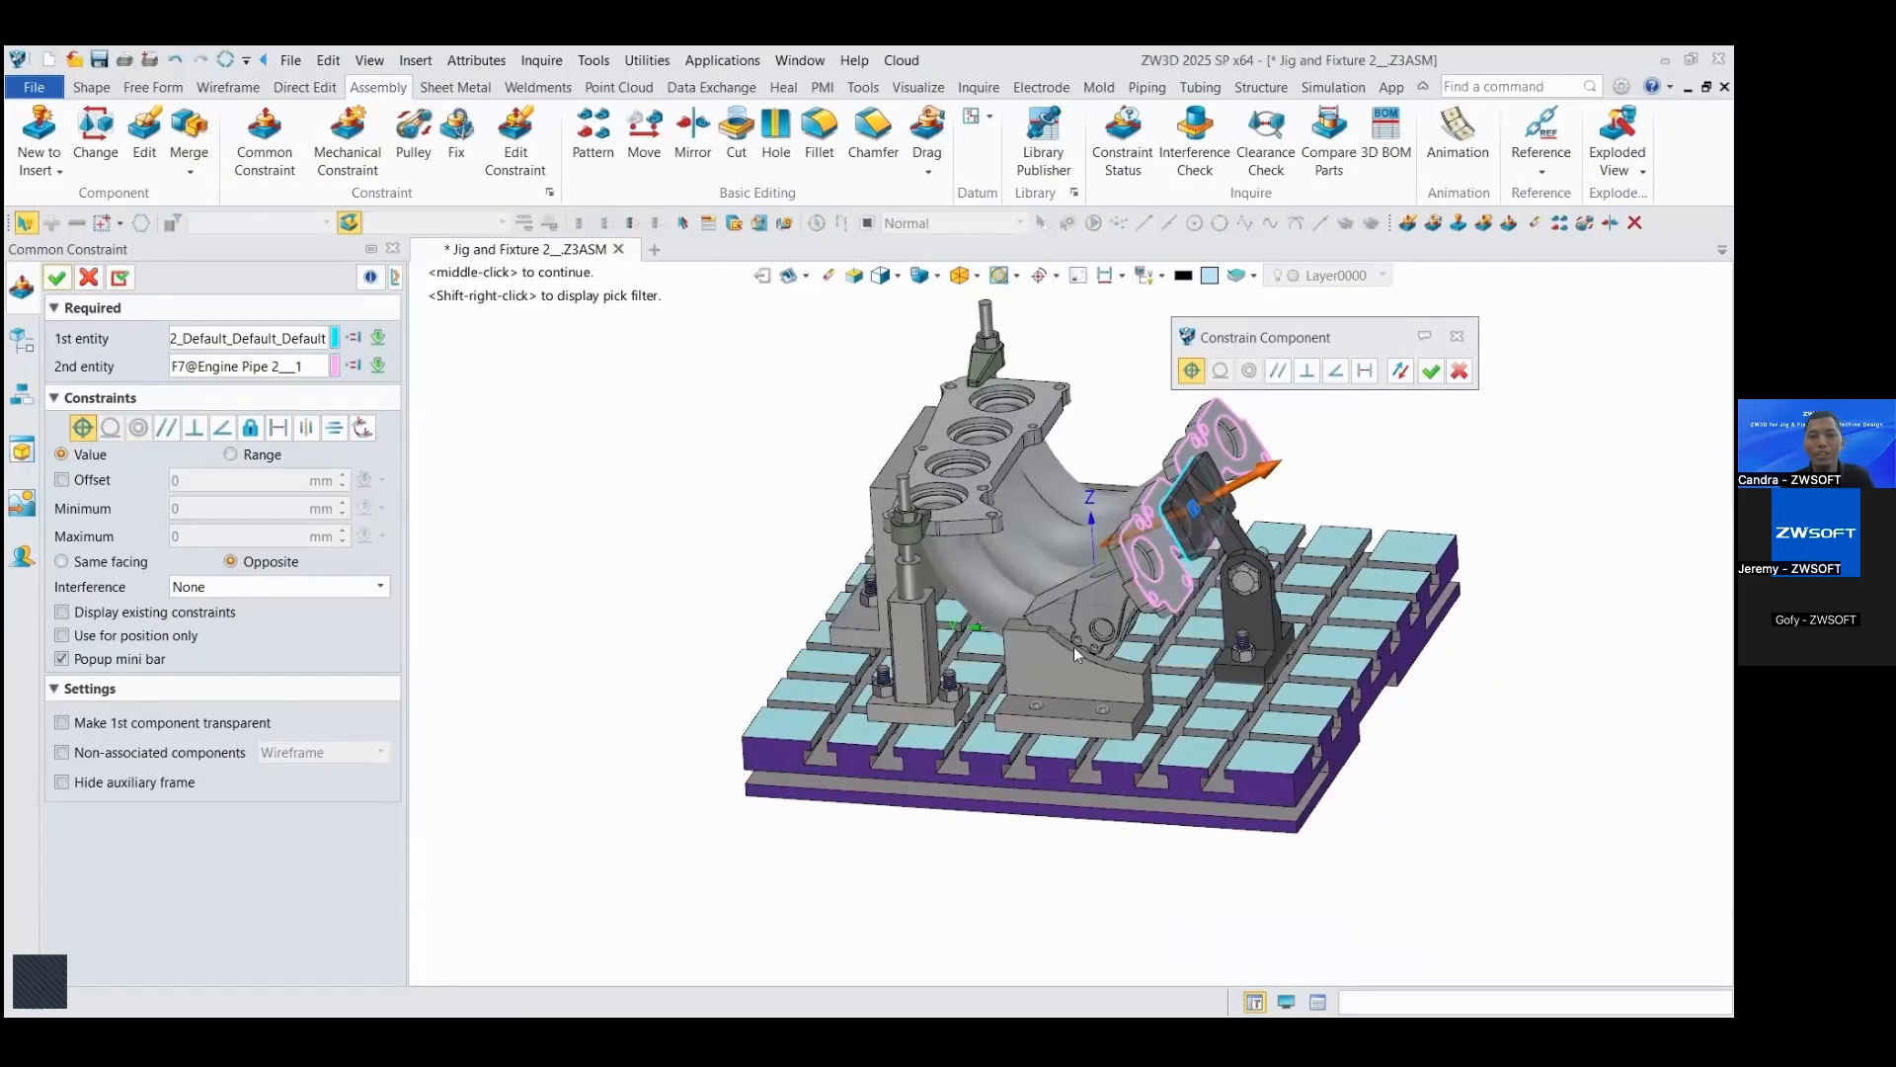
click(89, 277)
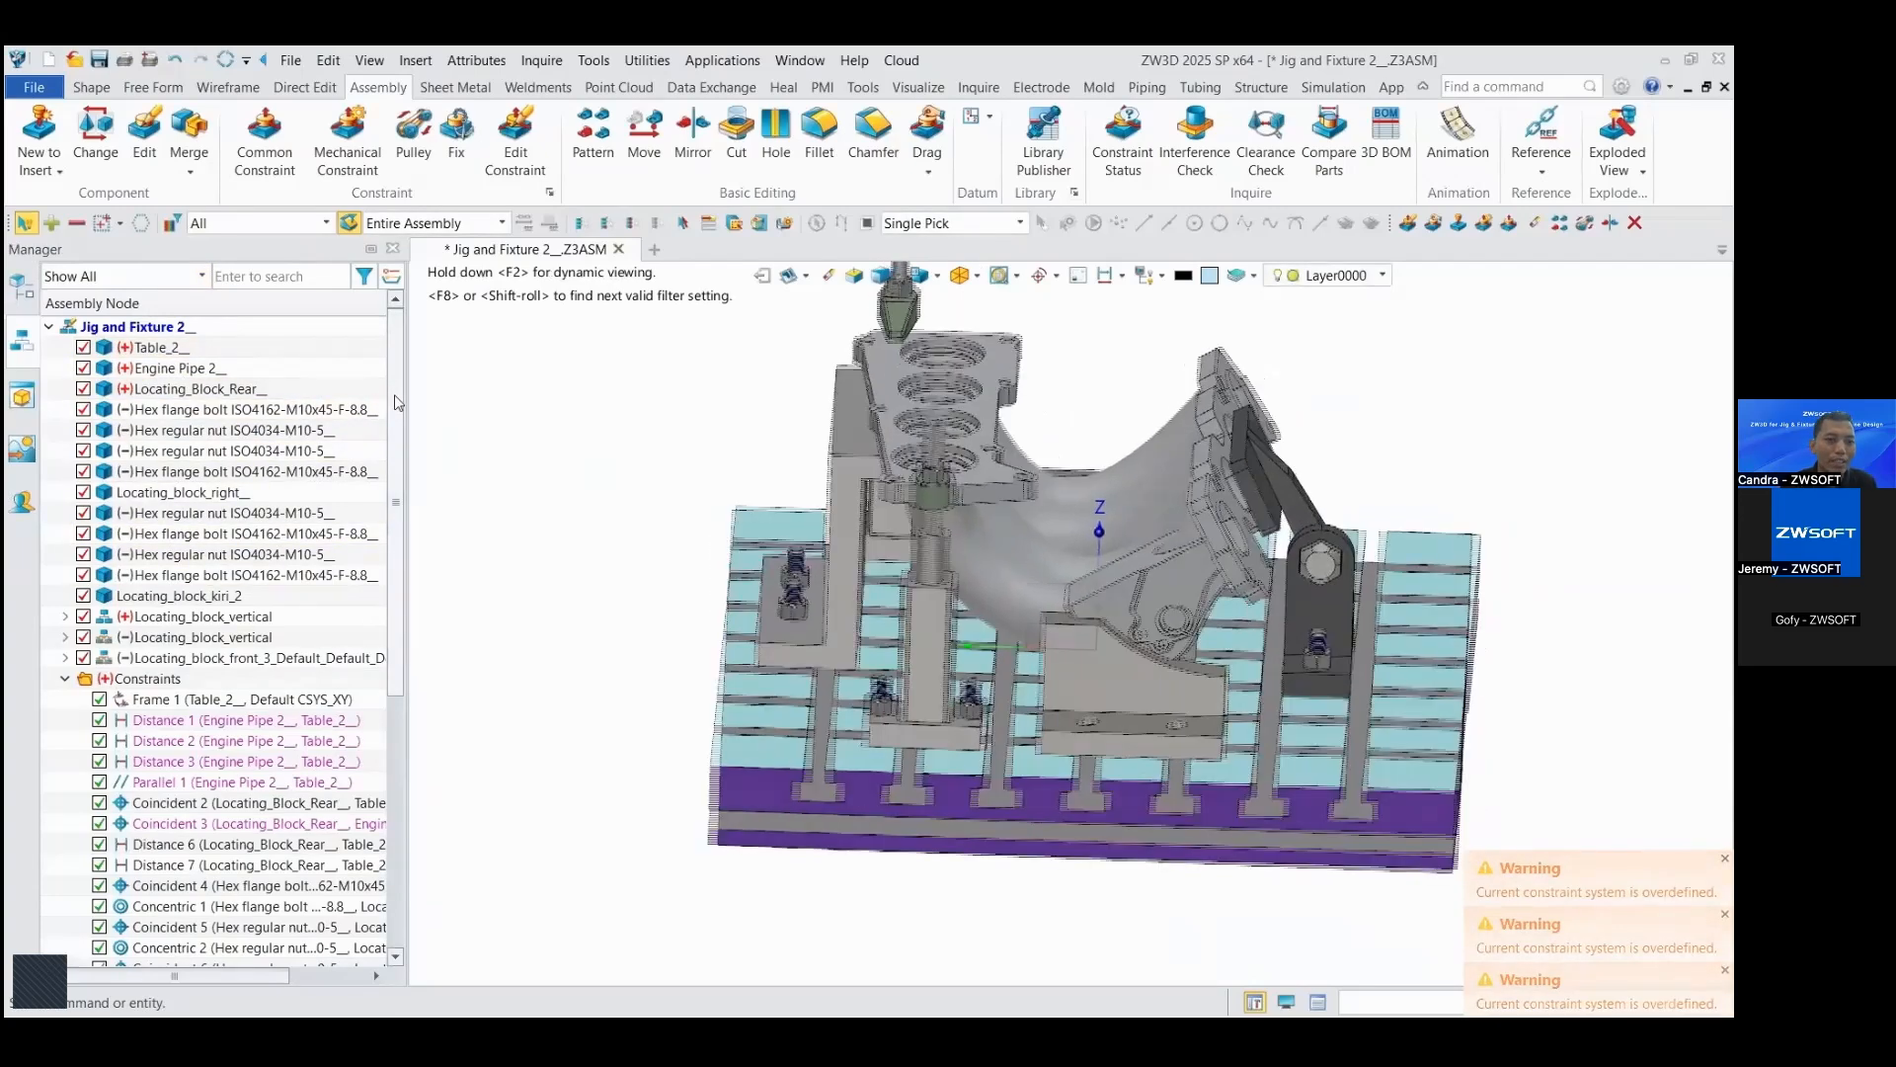
scroll(340, 444, down, 4)
drag(412, 546, 425, 673)
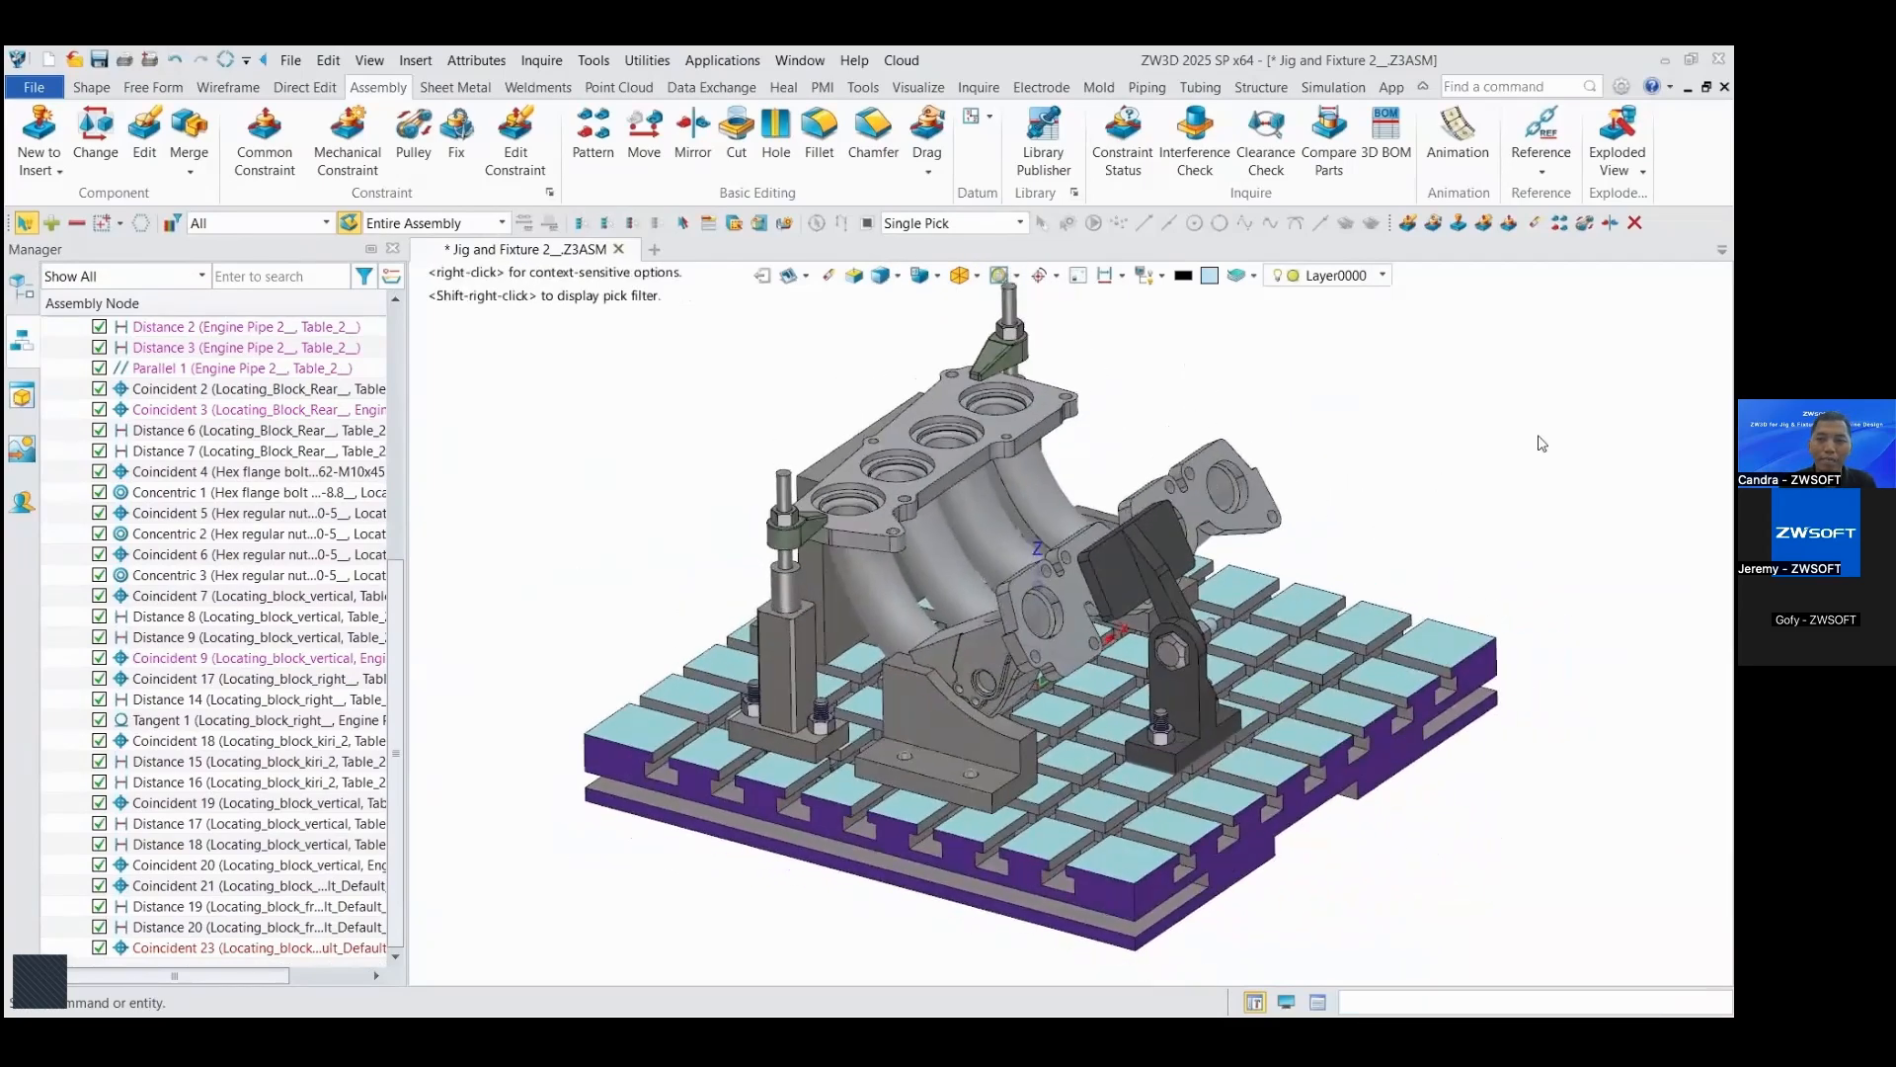
Step: Open the front locating block's constraints for editing and examine which faces each coincident and distance constraint references
click(515, 148)
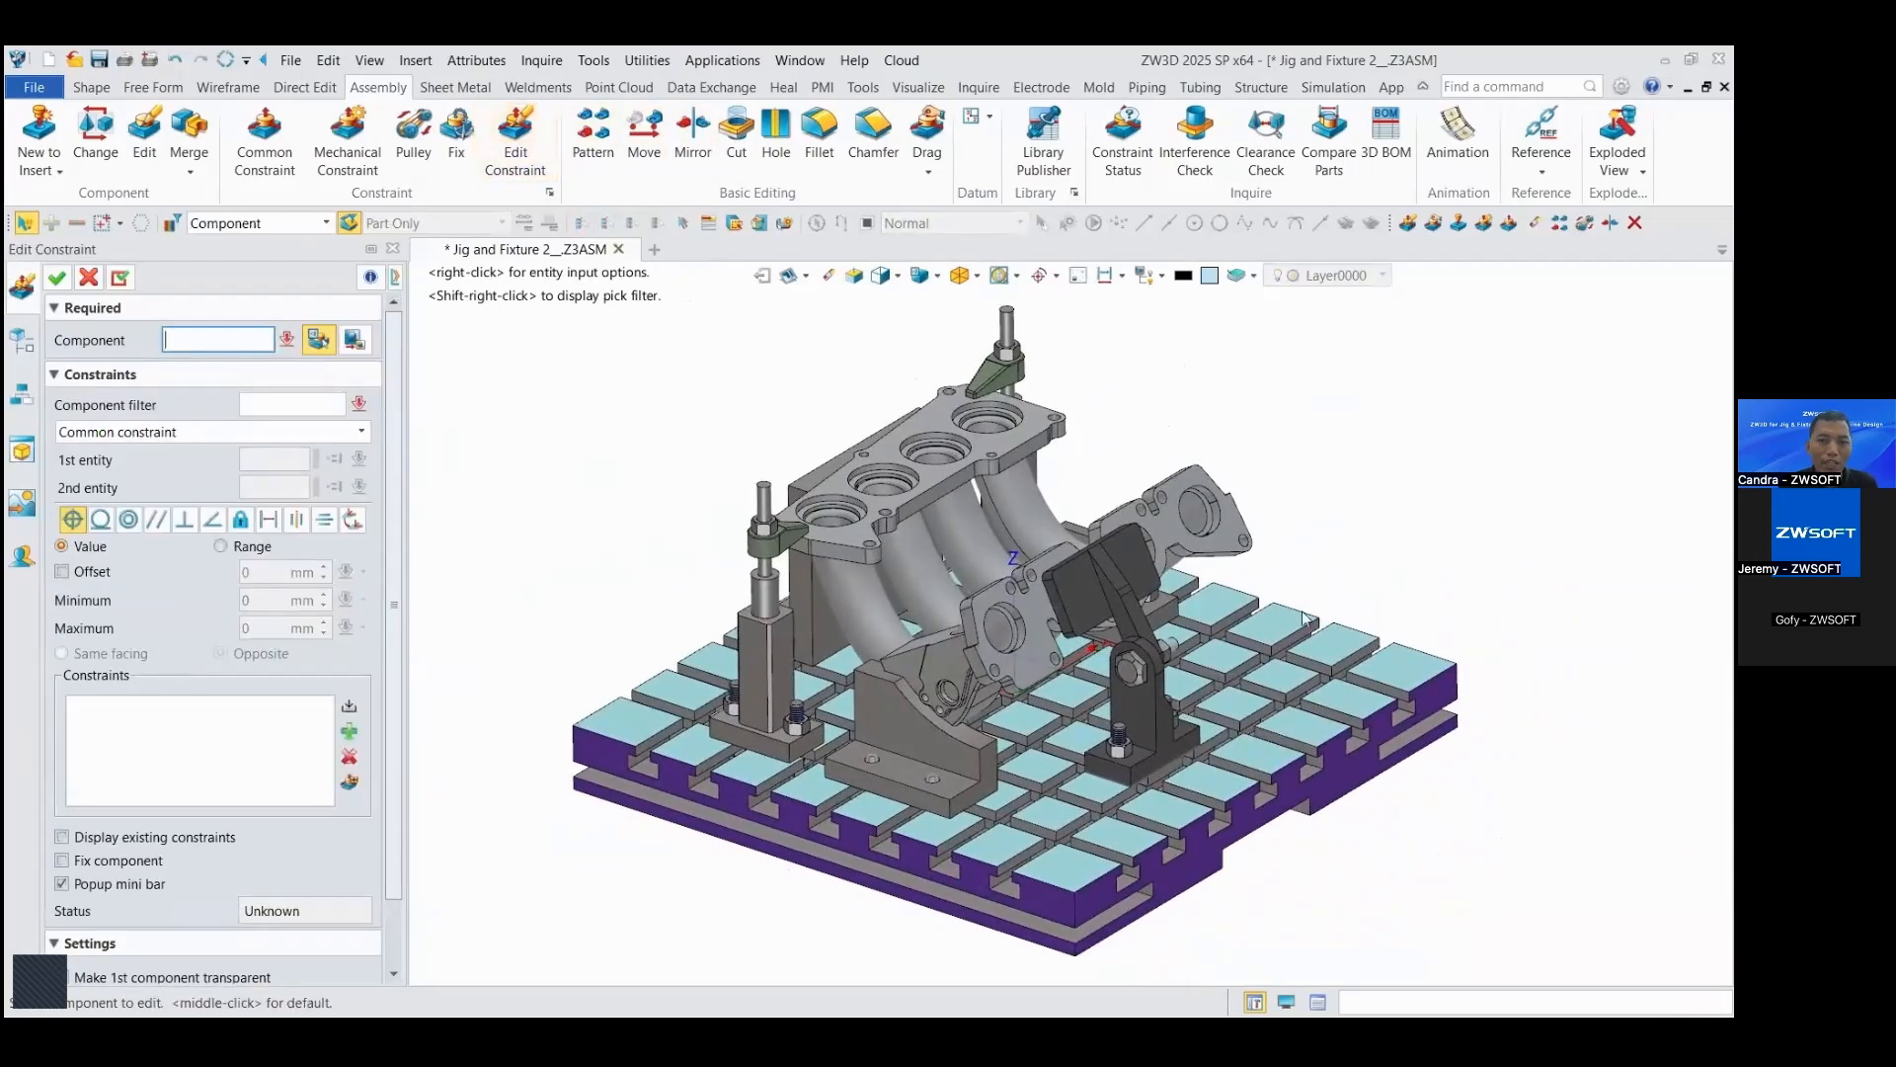
click(1156, 668)
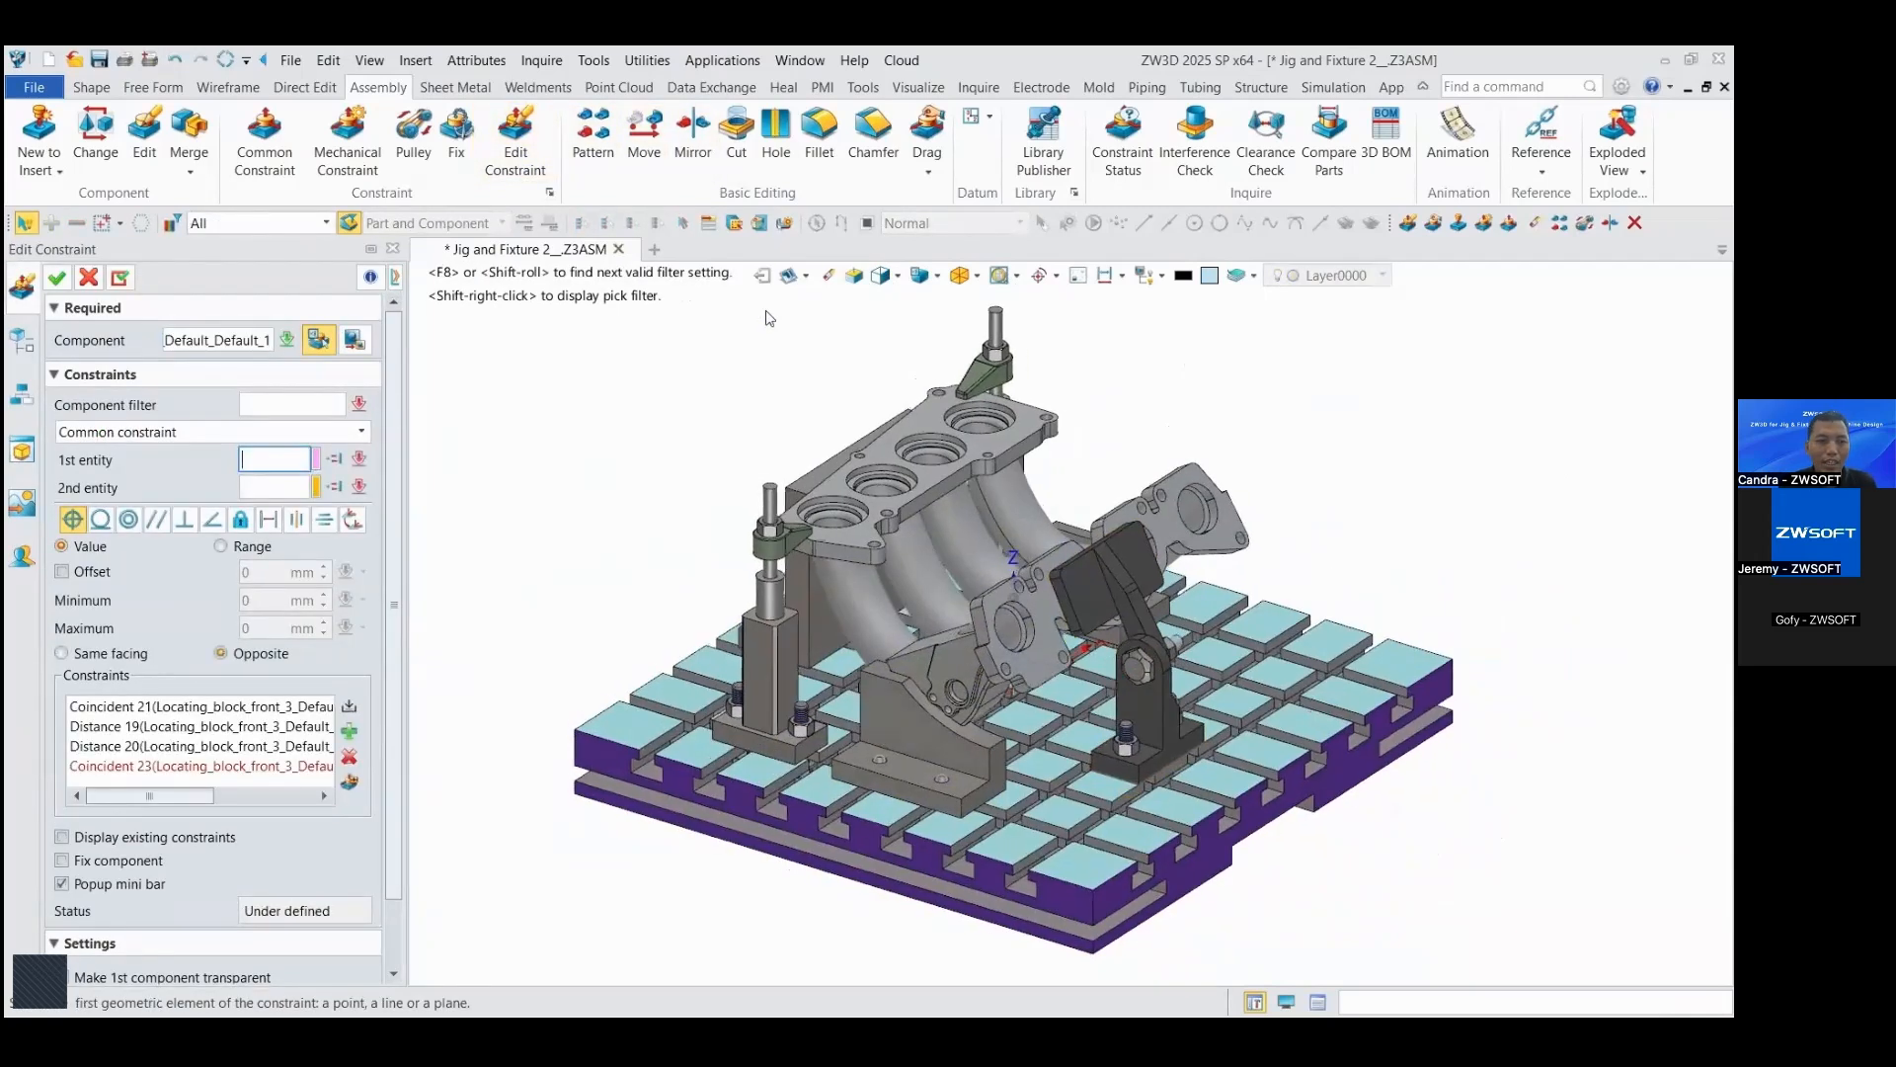
click(184, 715)
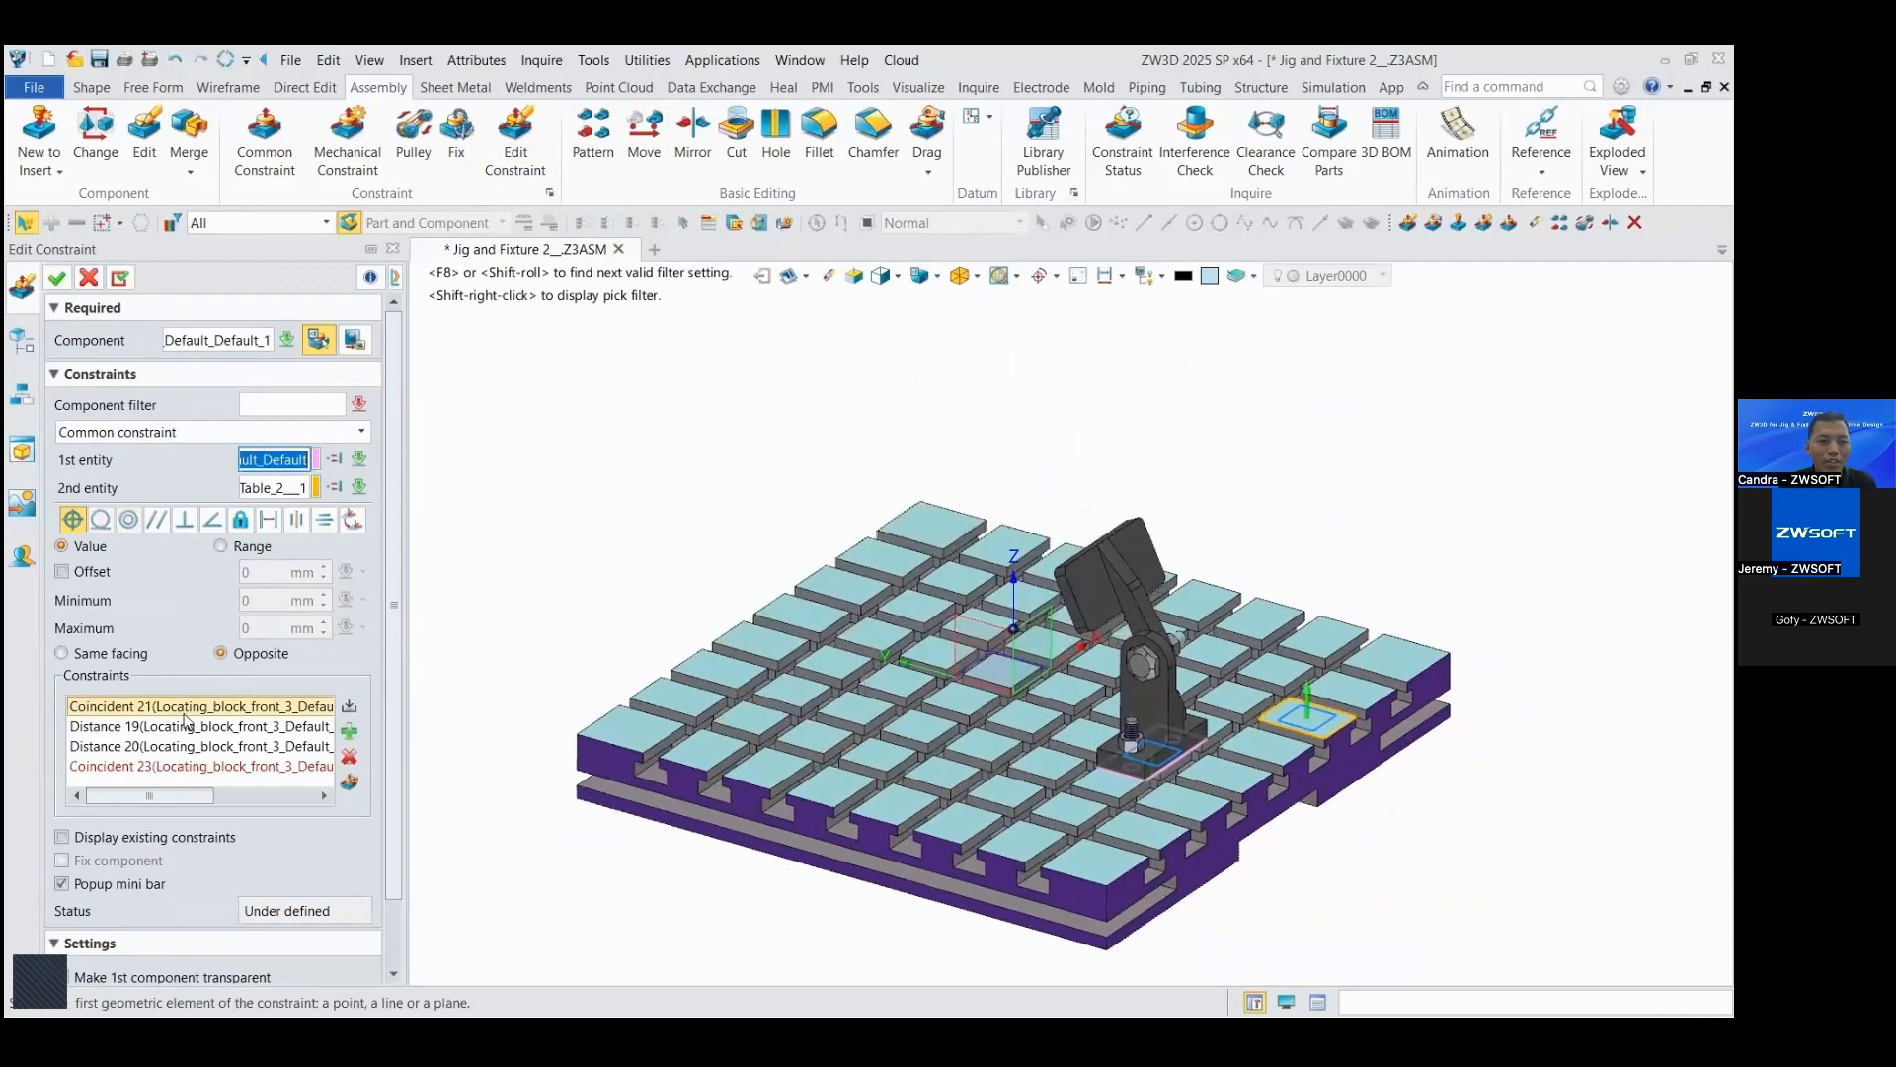
click(186, 727)
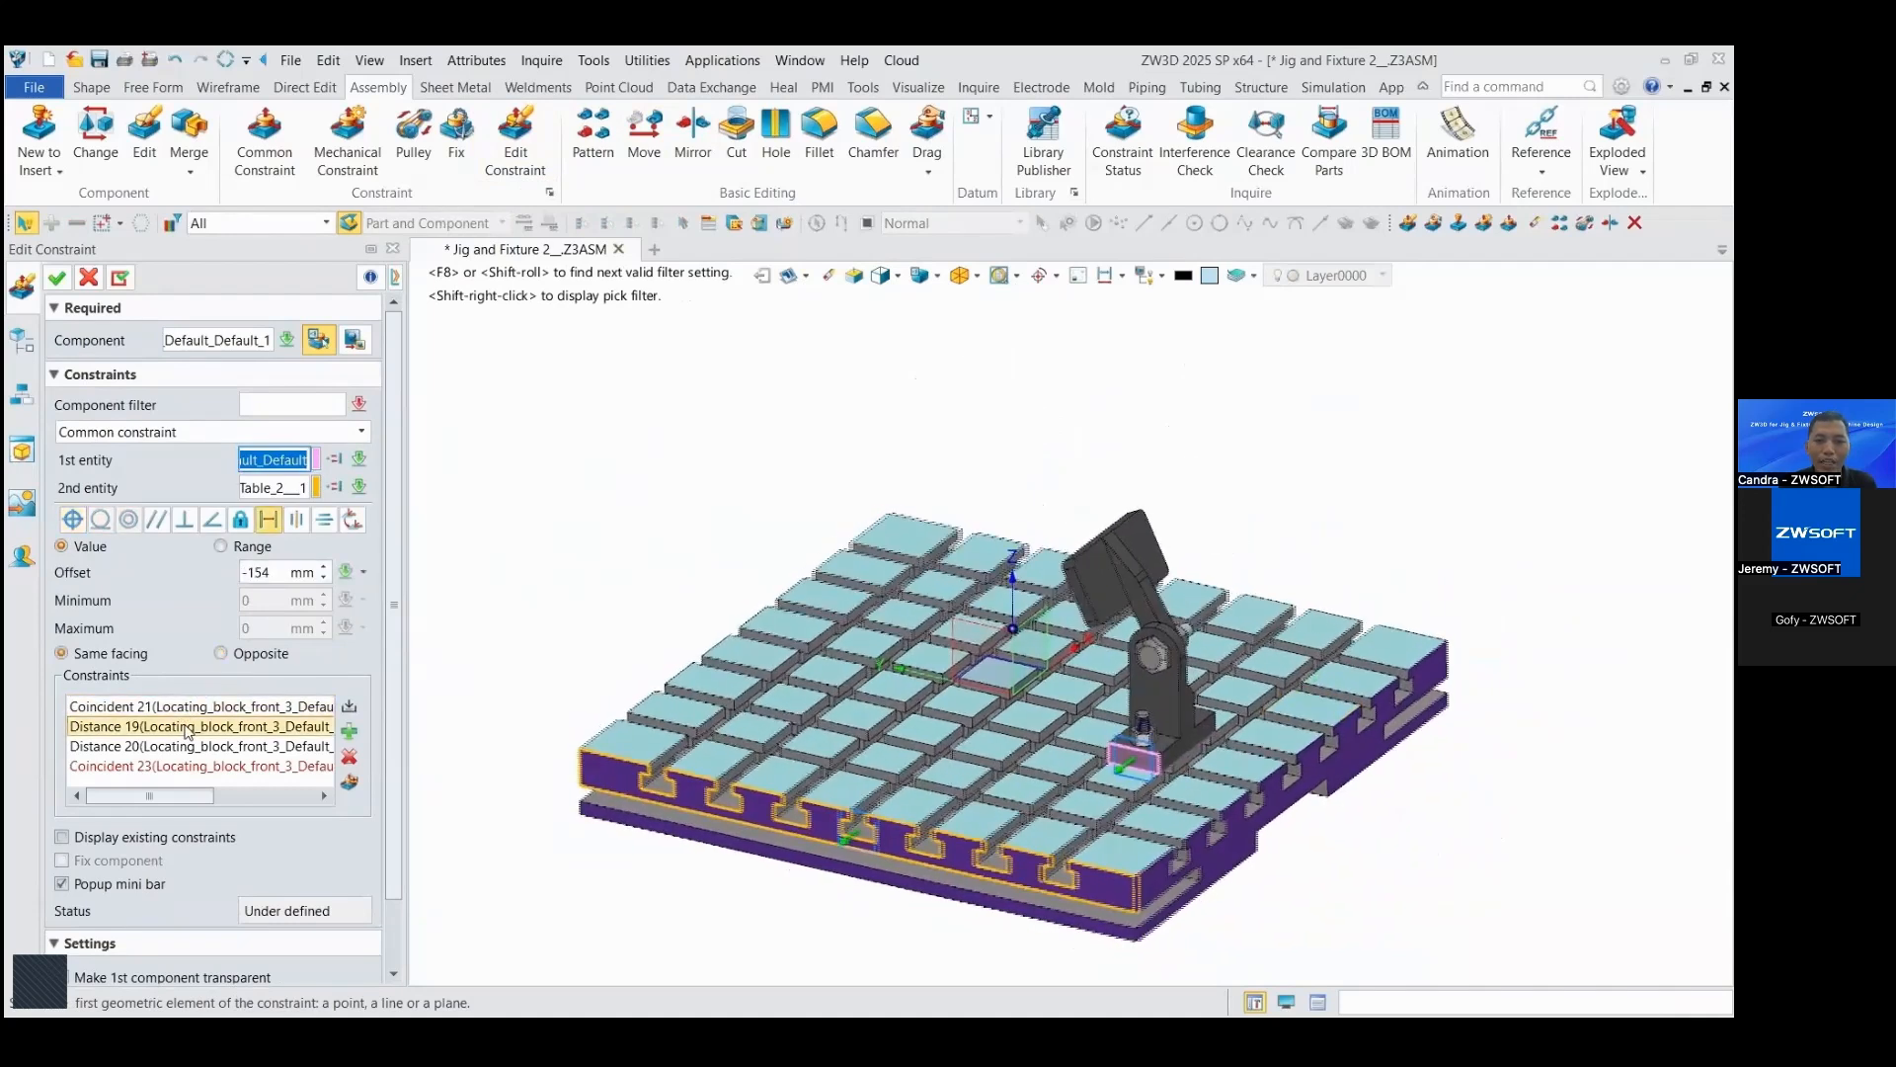
click(191, 748)
click(191, 766)
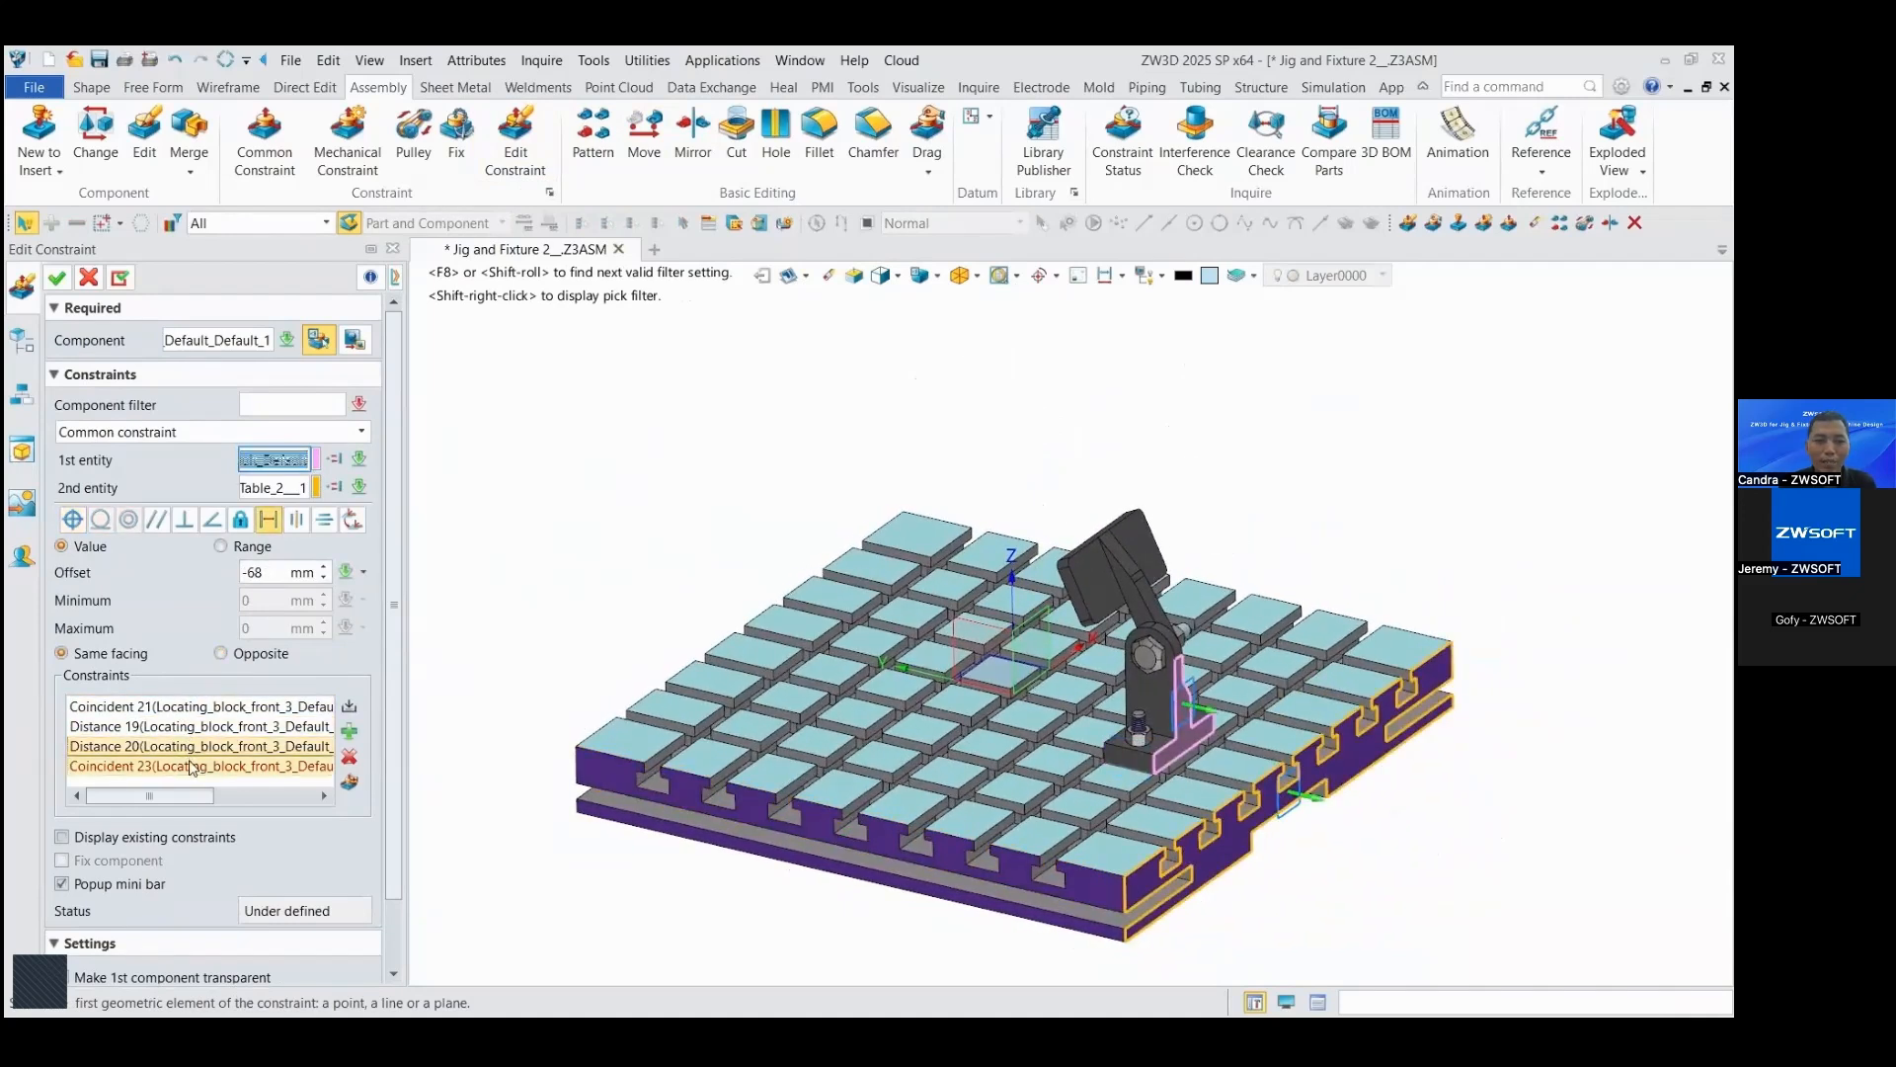
click(190, 748)
click(193, 763)
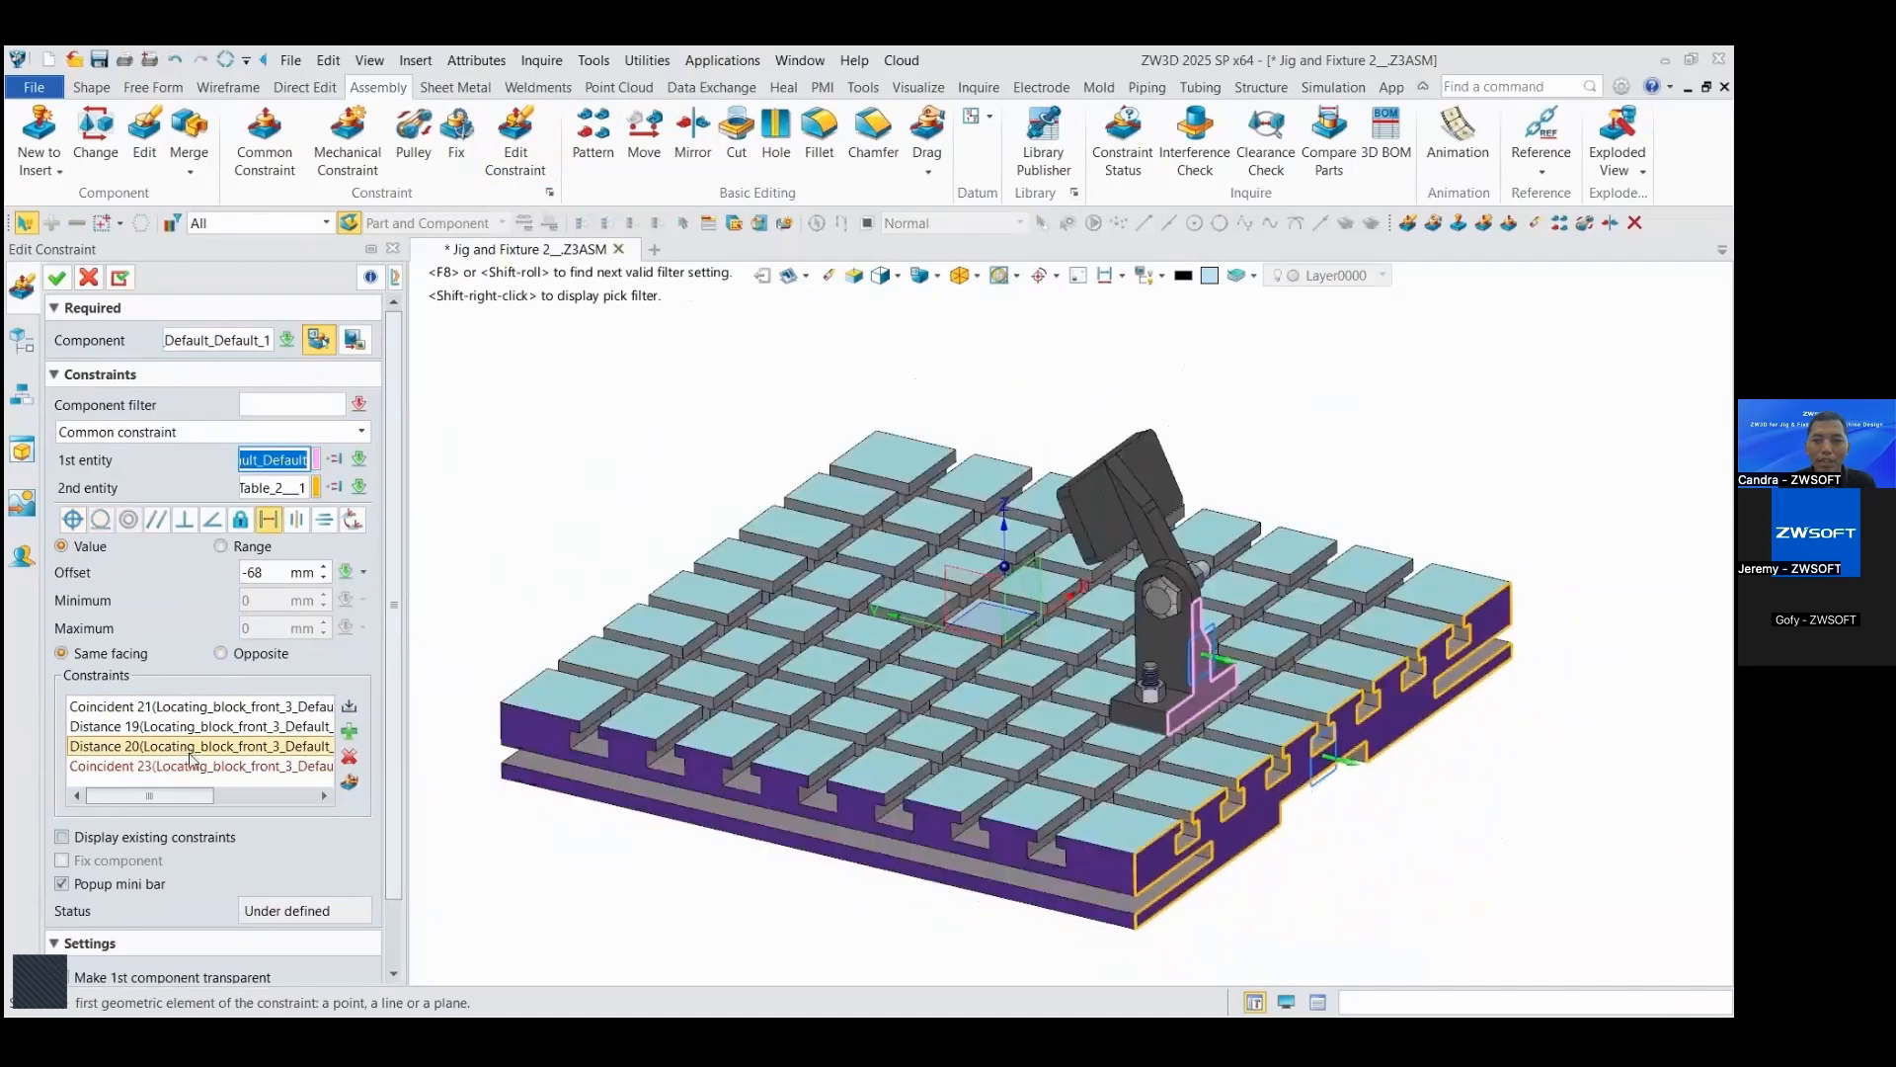
click(191, 752)
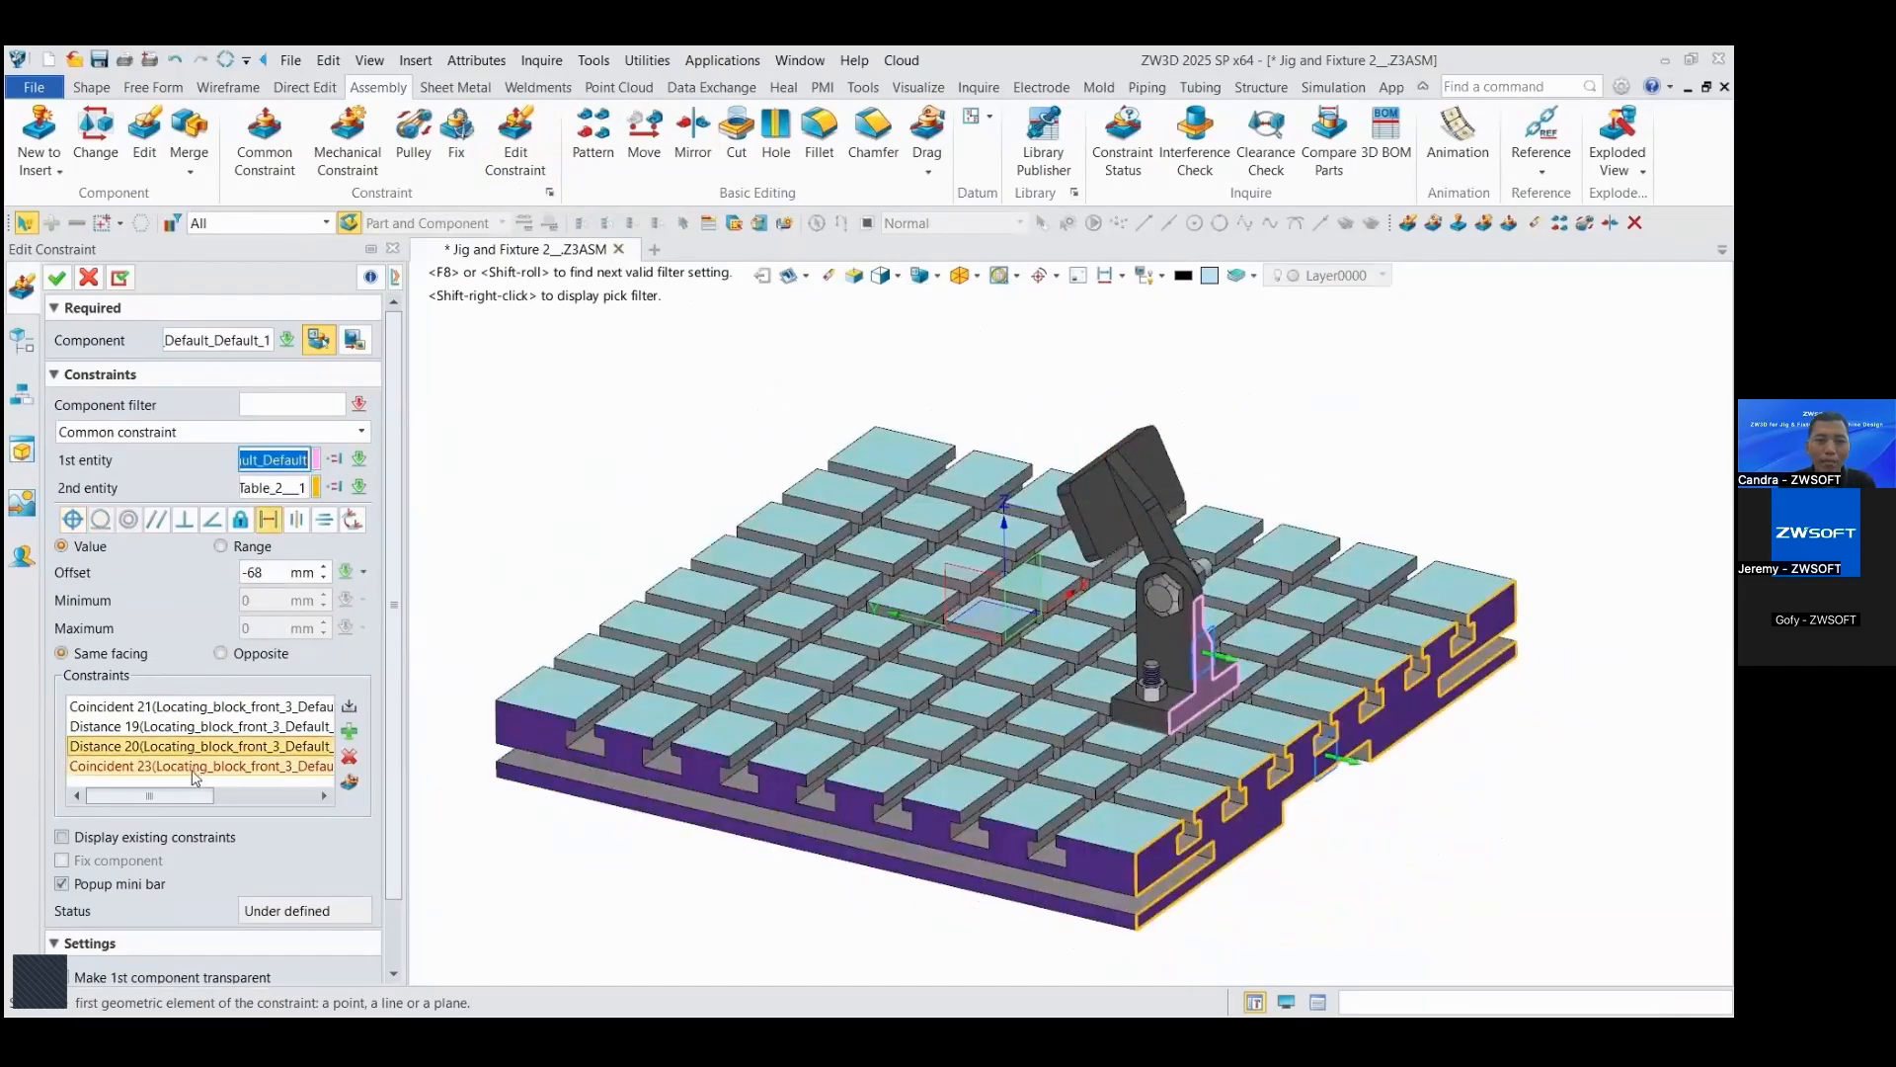
click(192, 767)
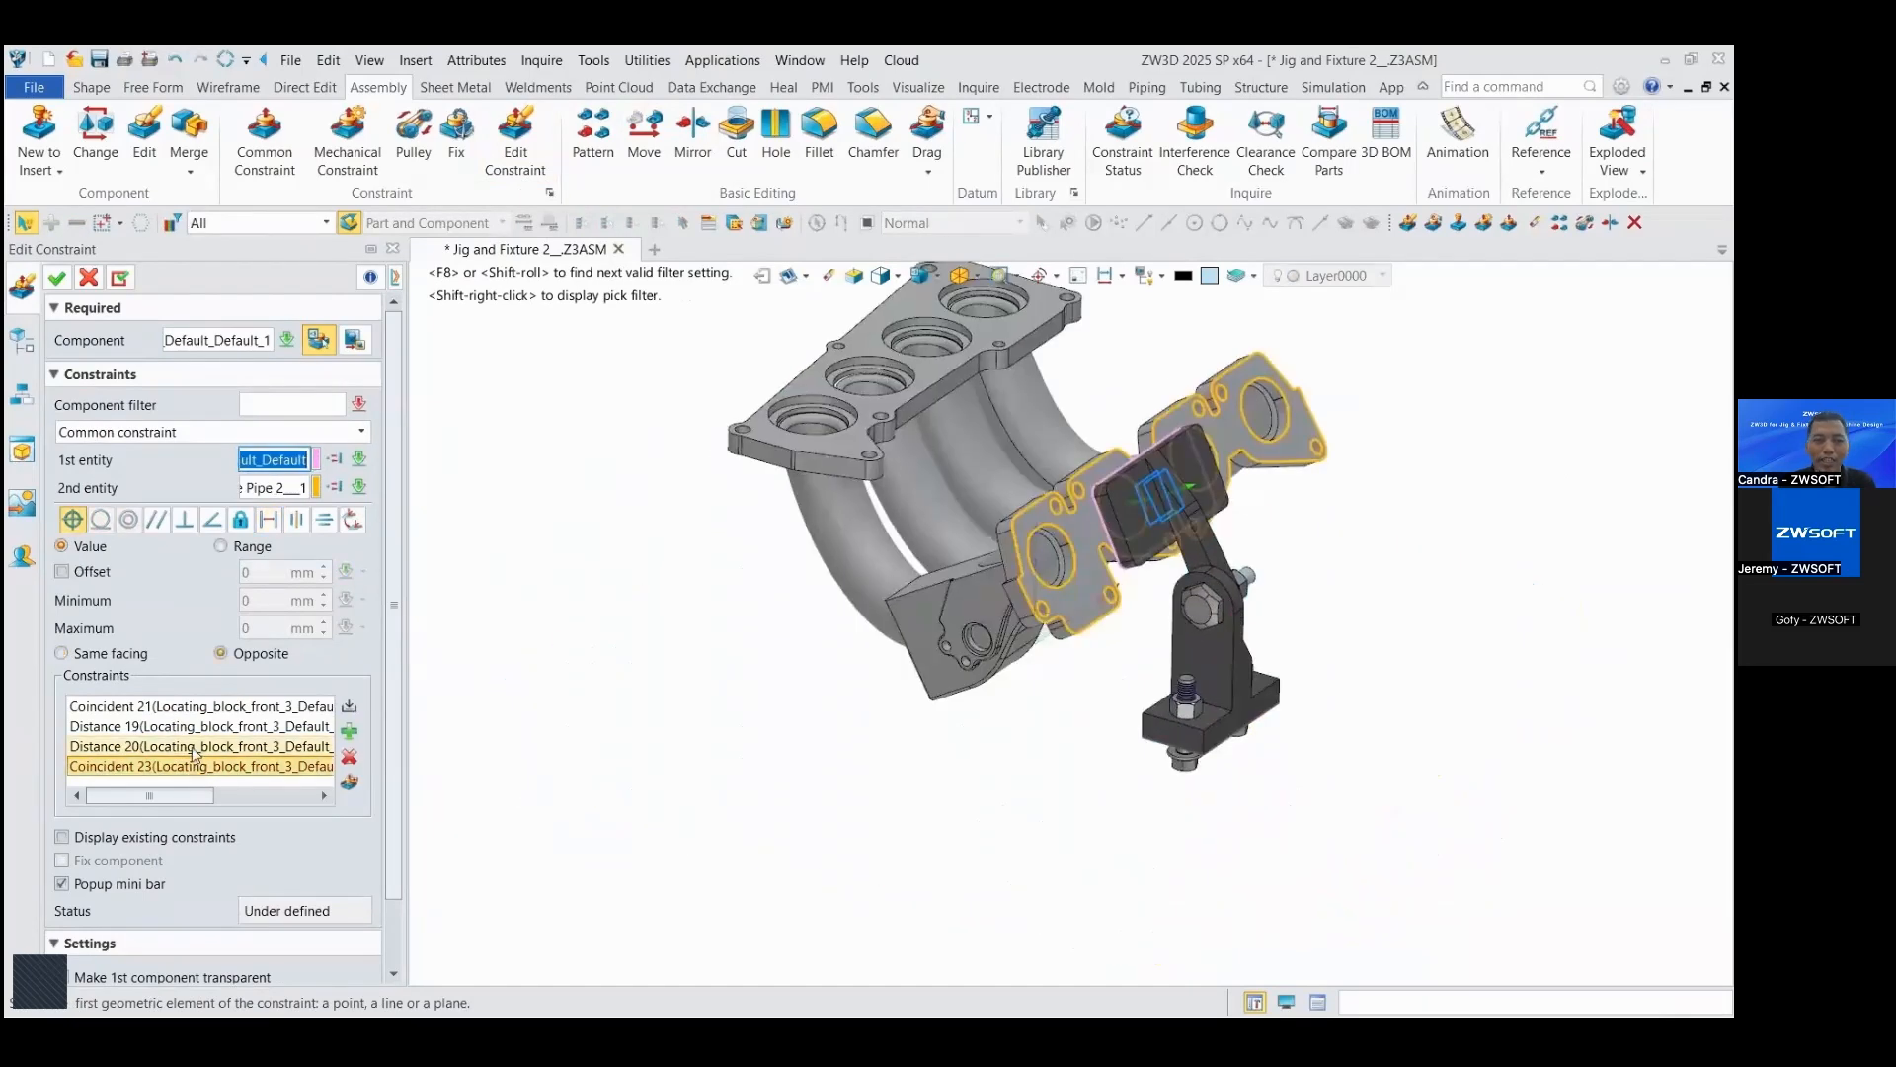
Step: Delete the front locating block's -68 mm distance constraint to the table and apply the constraint edit
click(195, 751)
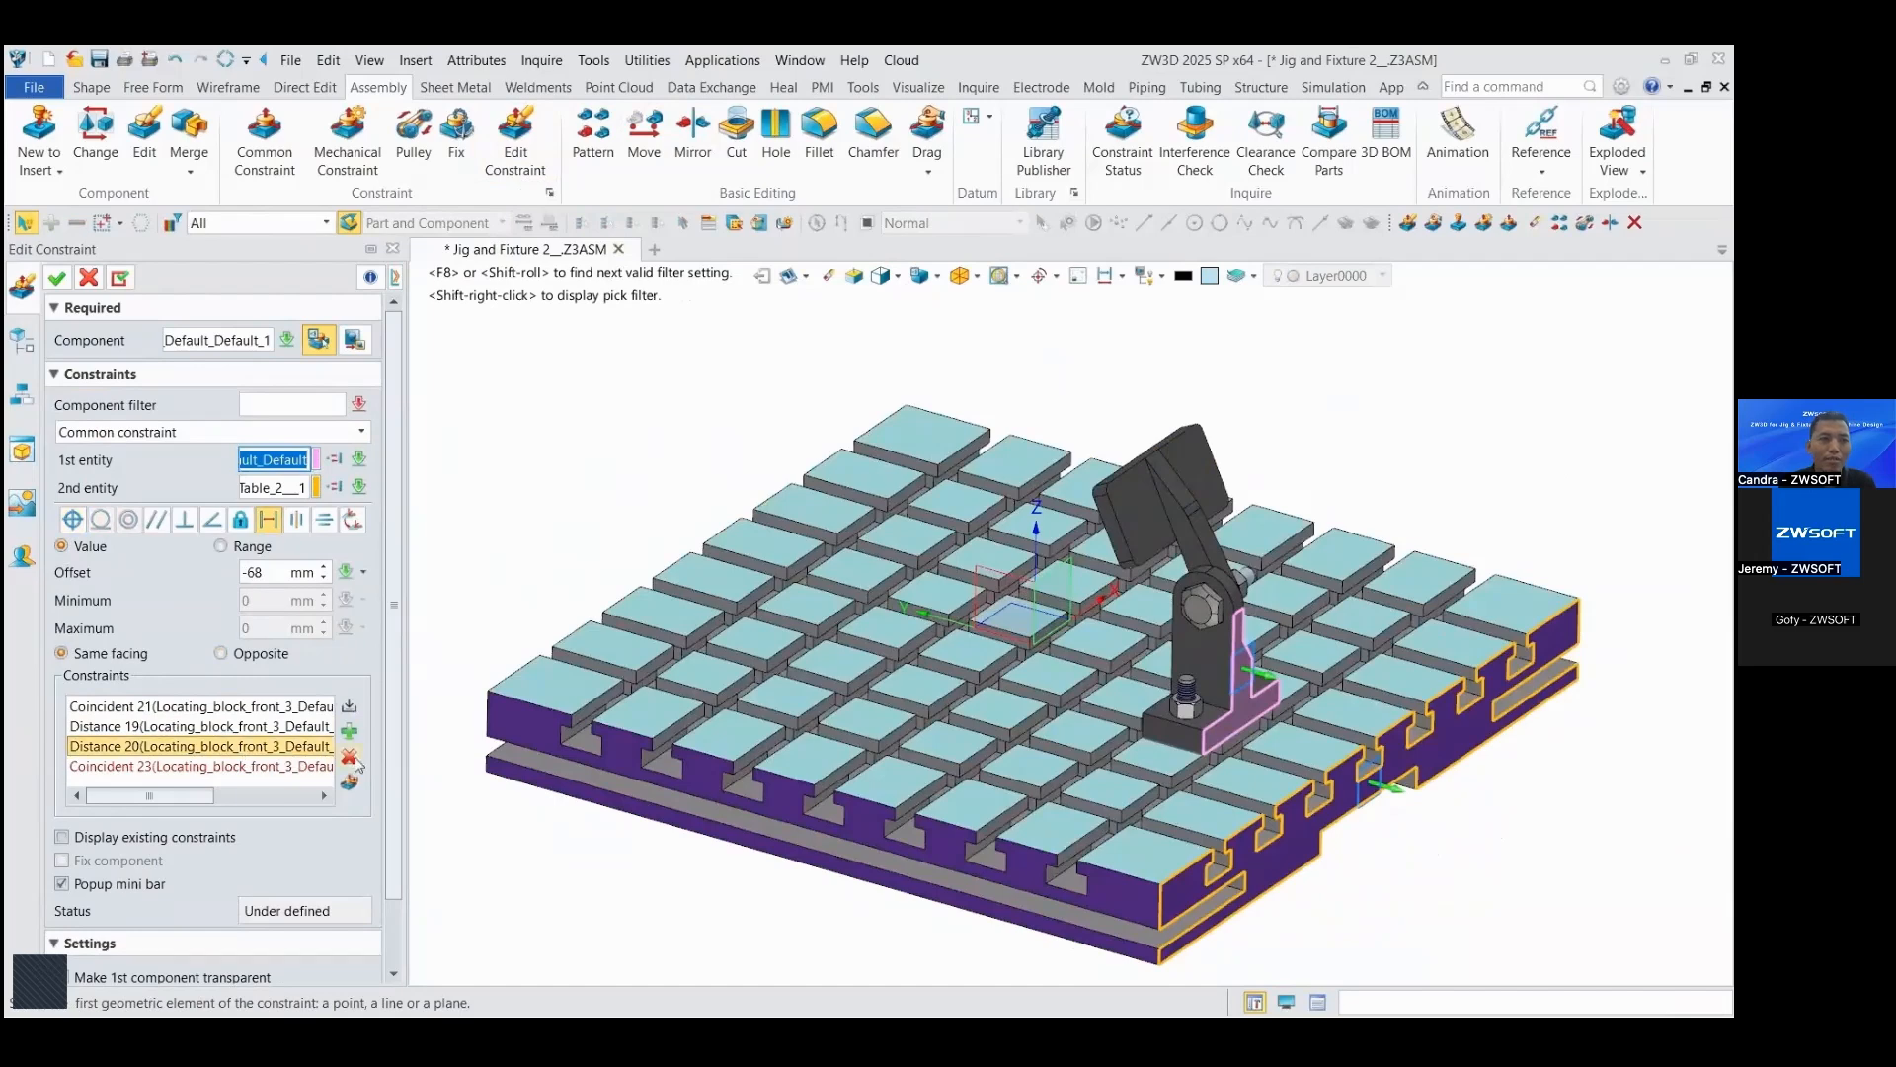
click(353, 759)
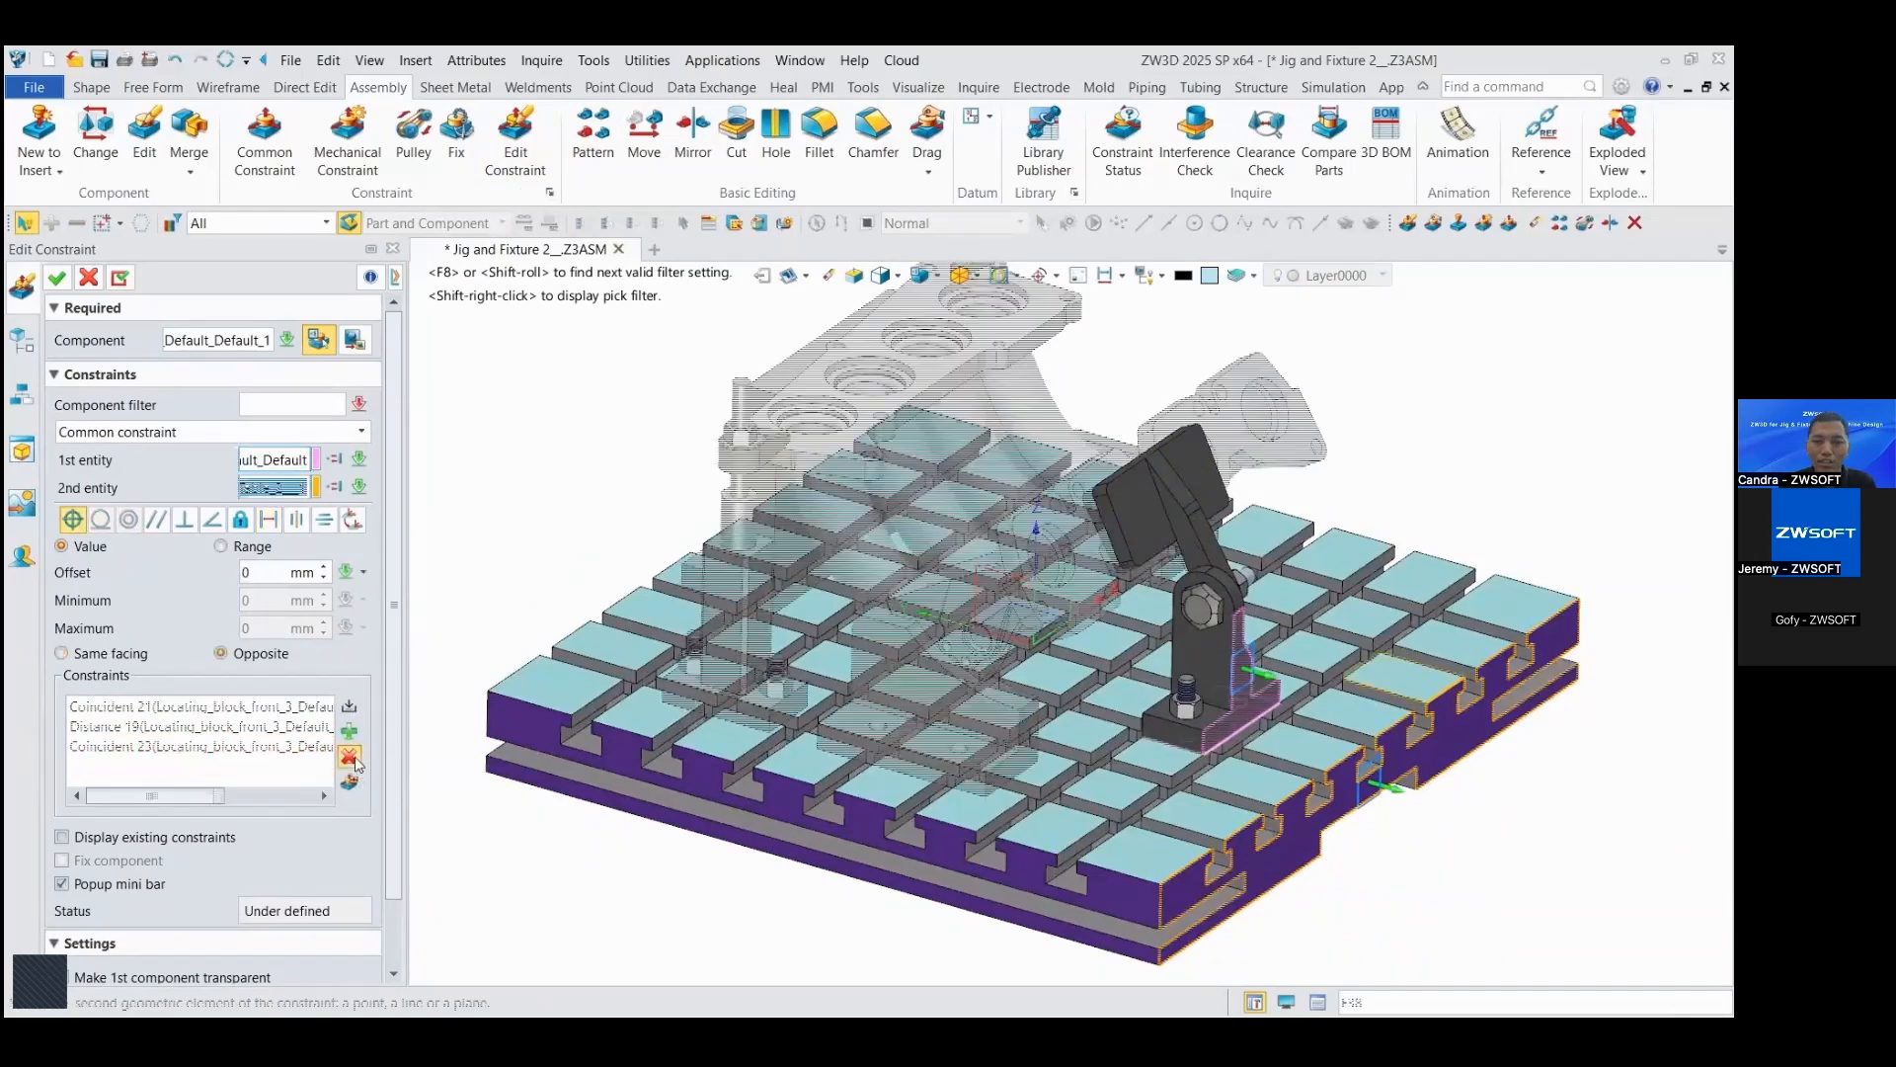
click(67, 286)
right_drag(766, 434, 1202, 465)
scroll(1122, 457, up, 5)
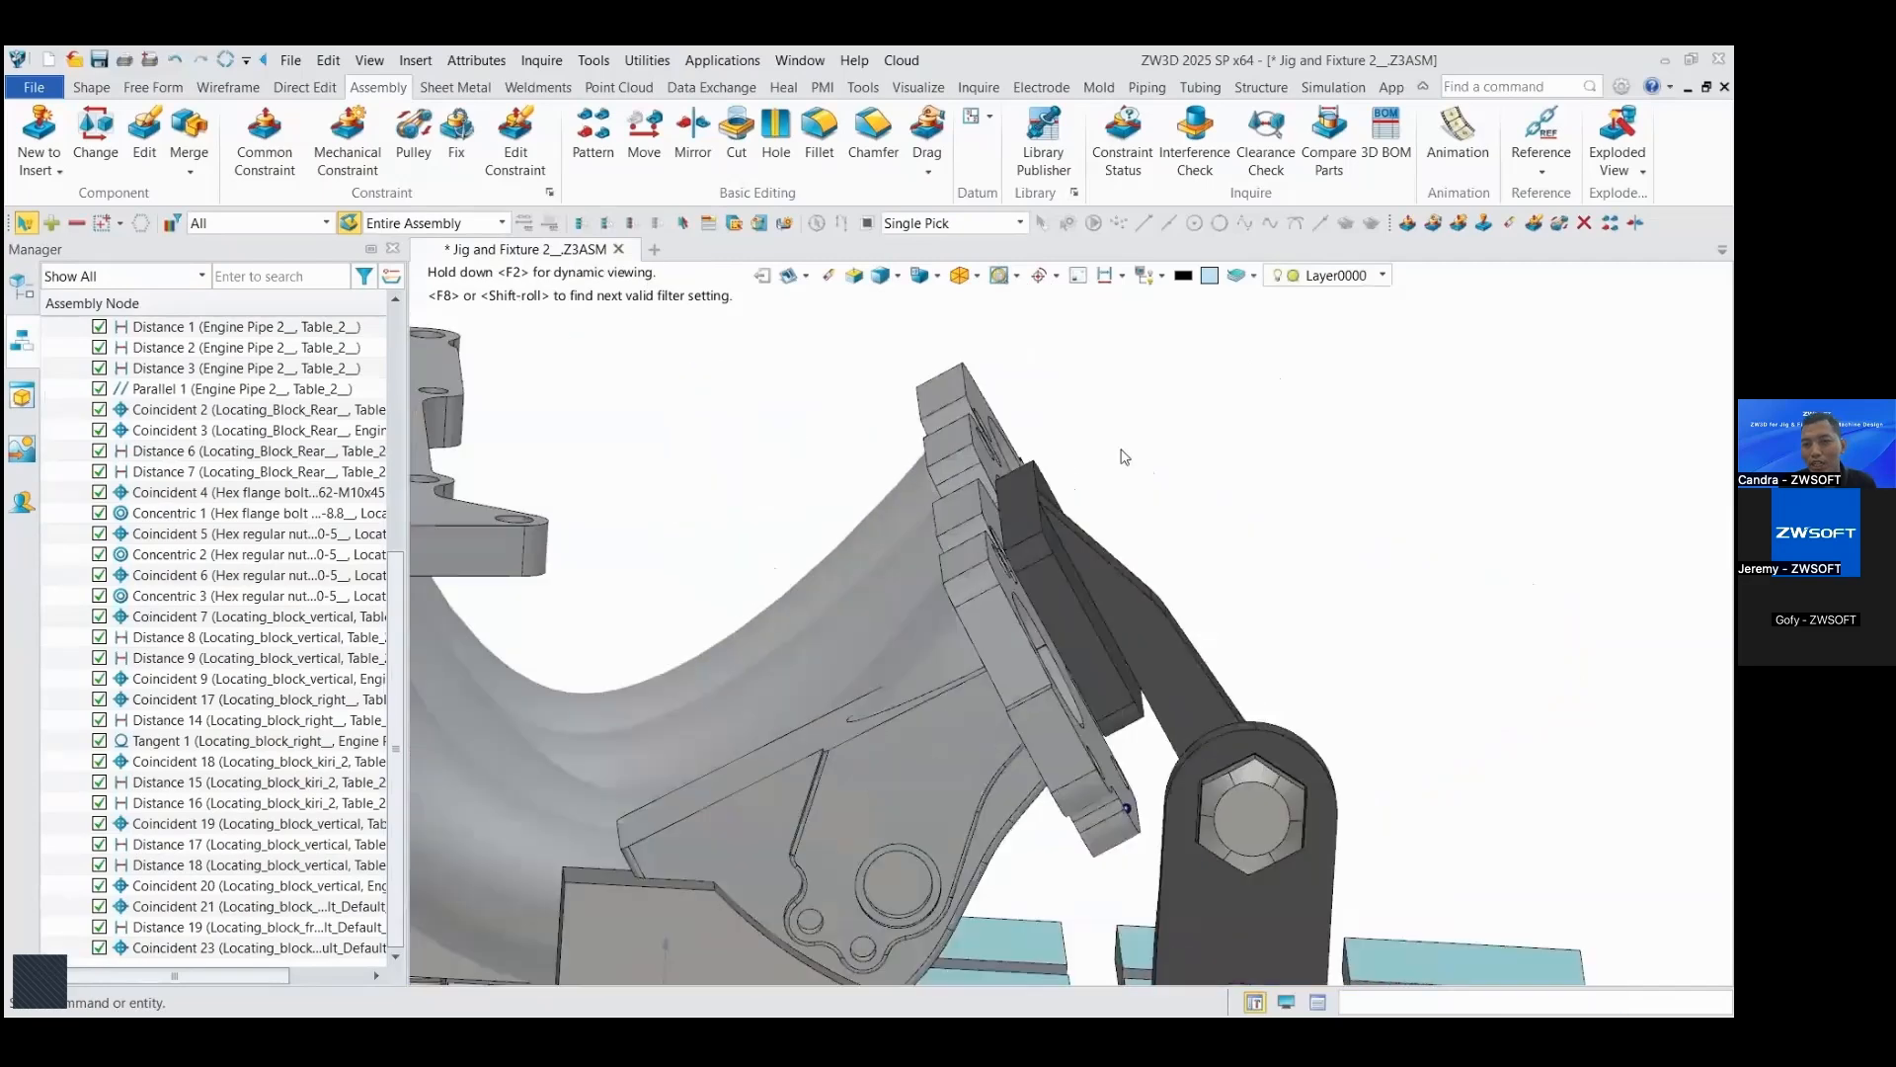
scroll(1287, 459, down, 6)
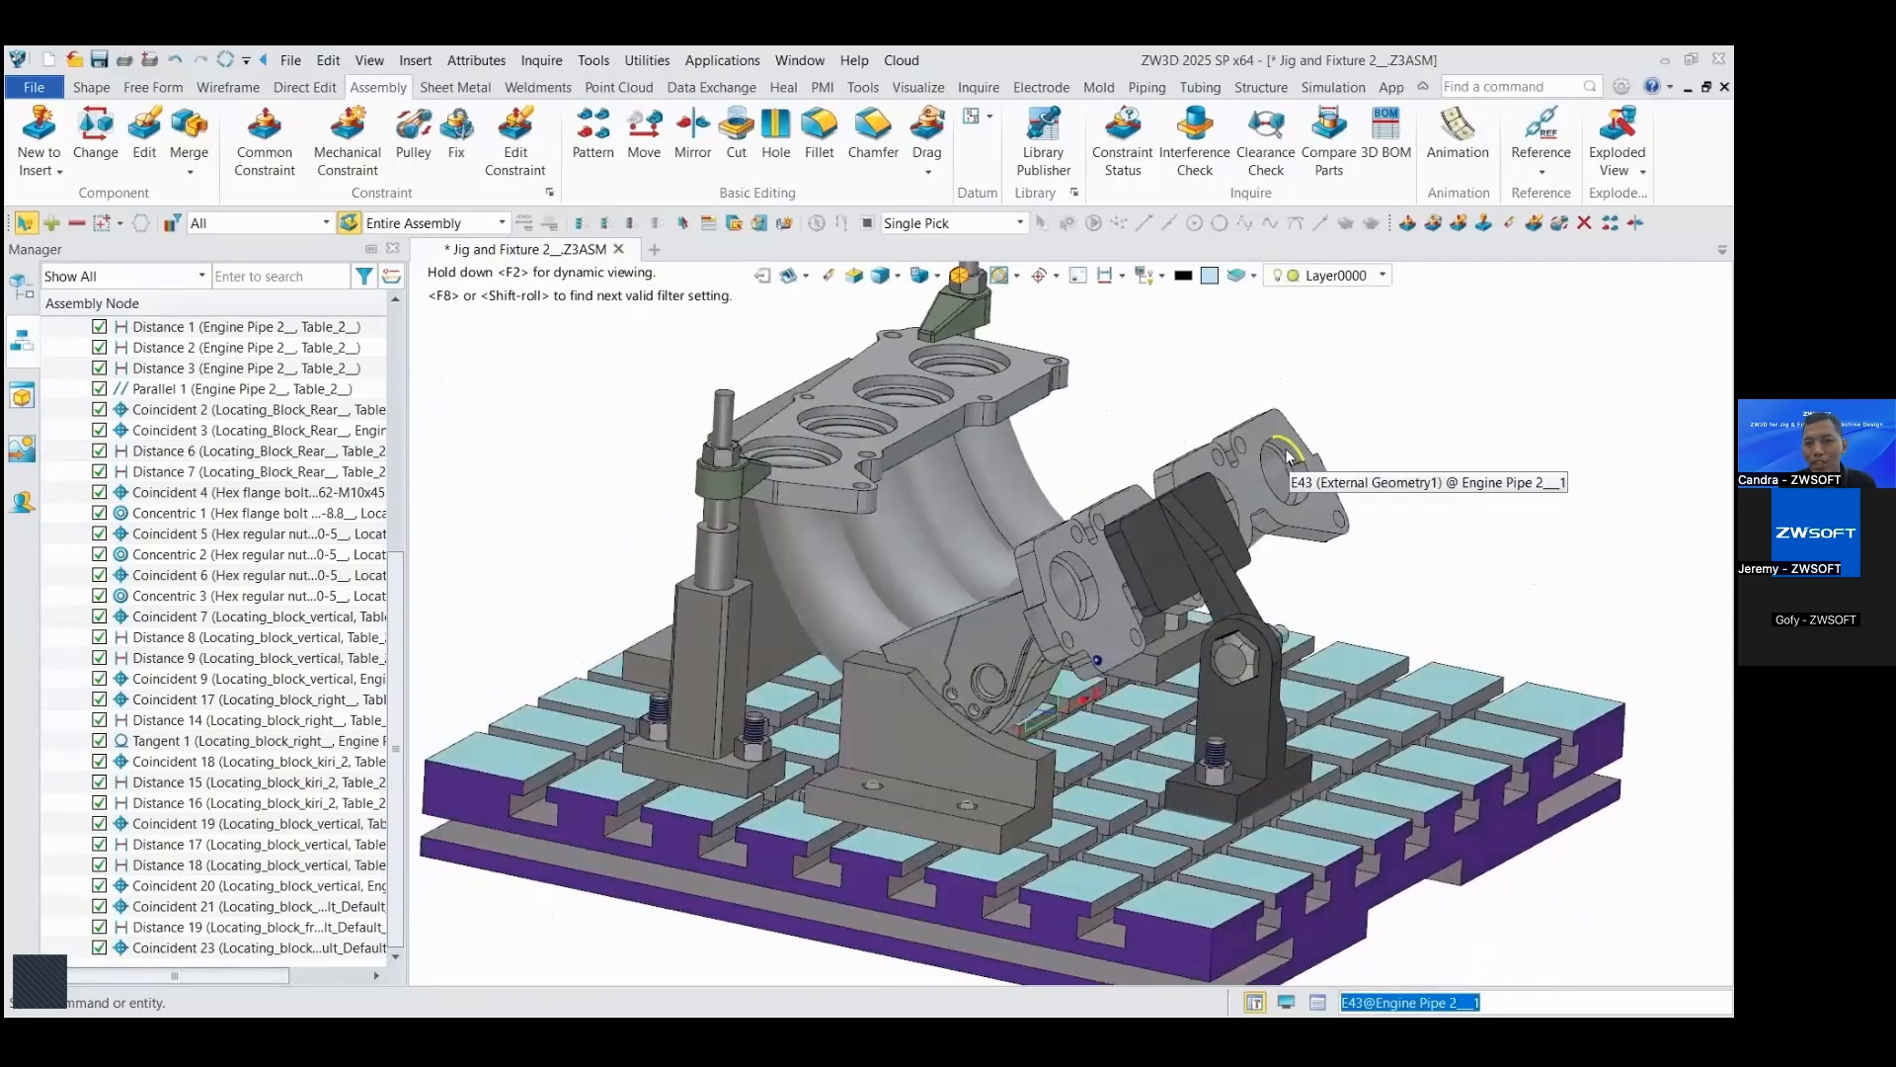
scroll(1287, 456, down, 2)
right_drag(1420, 393, 1421, 393)
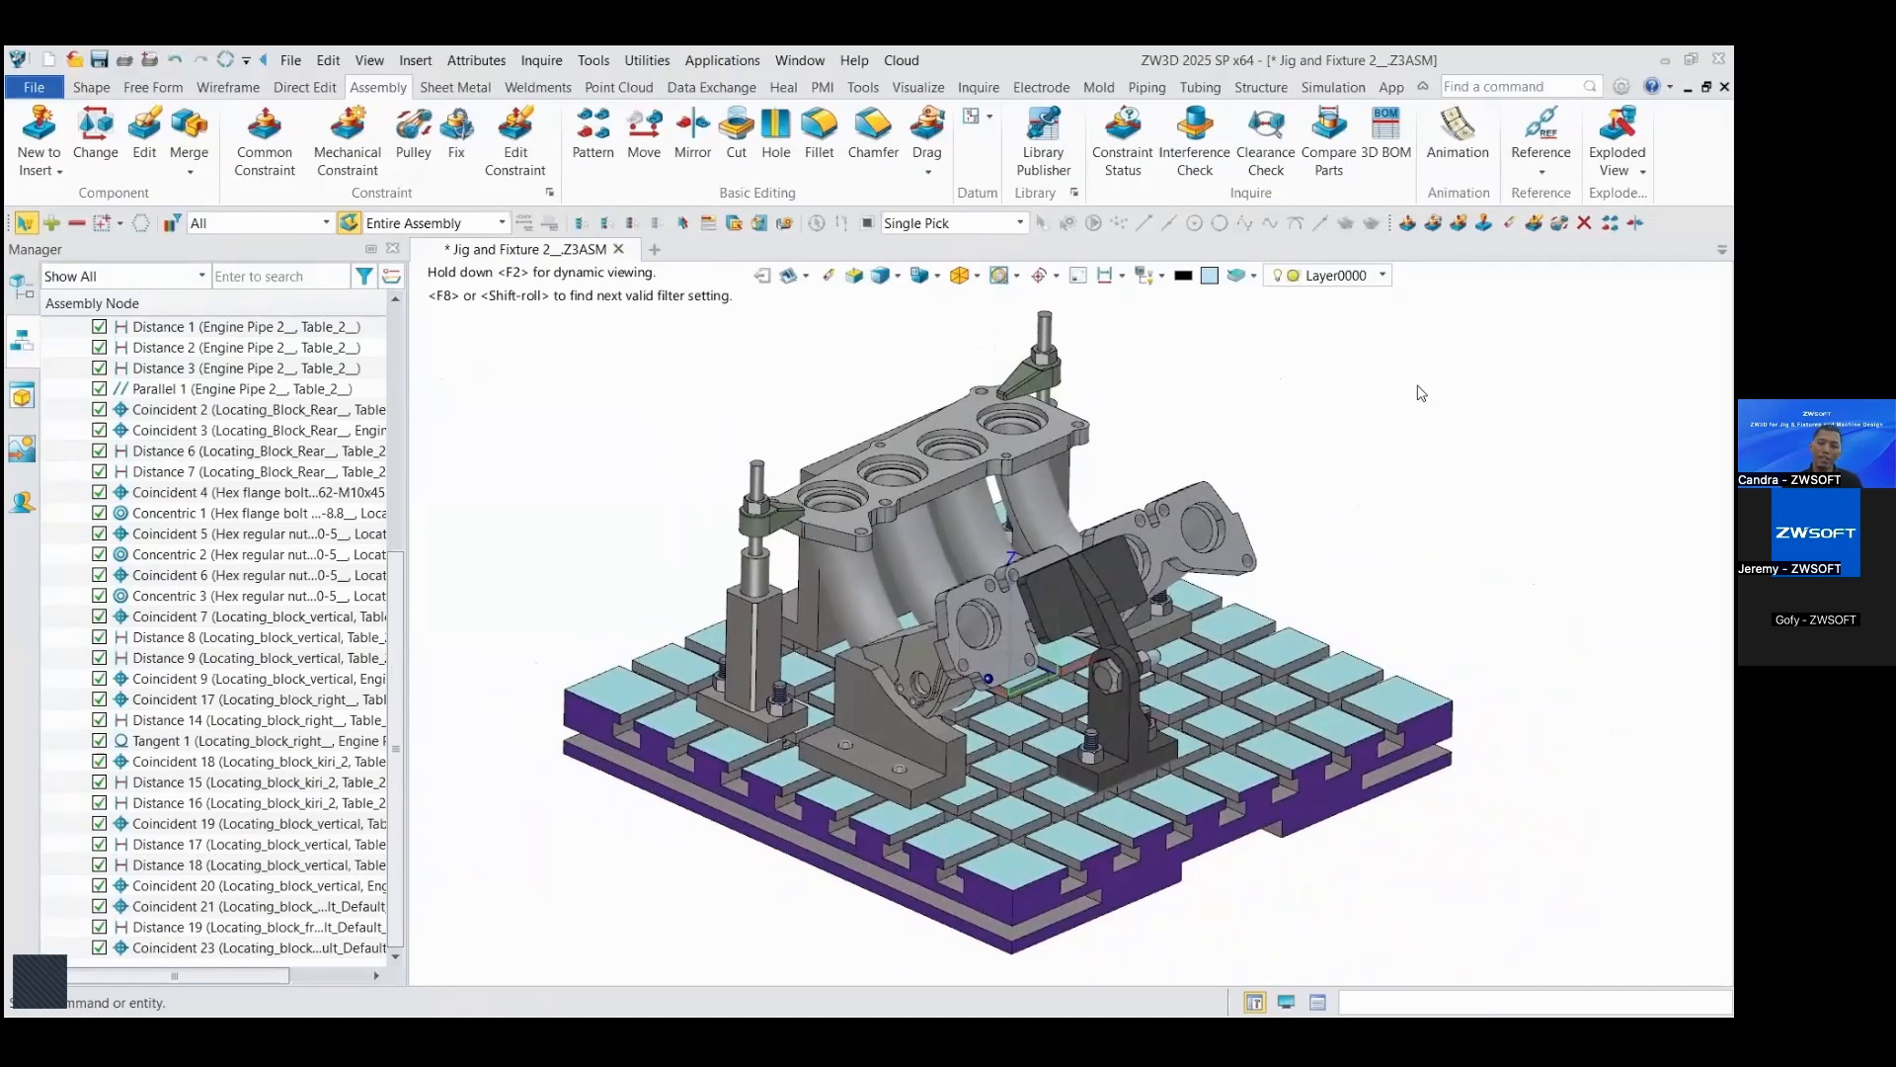
click(1215, 979)
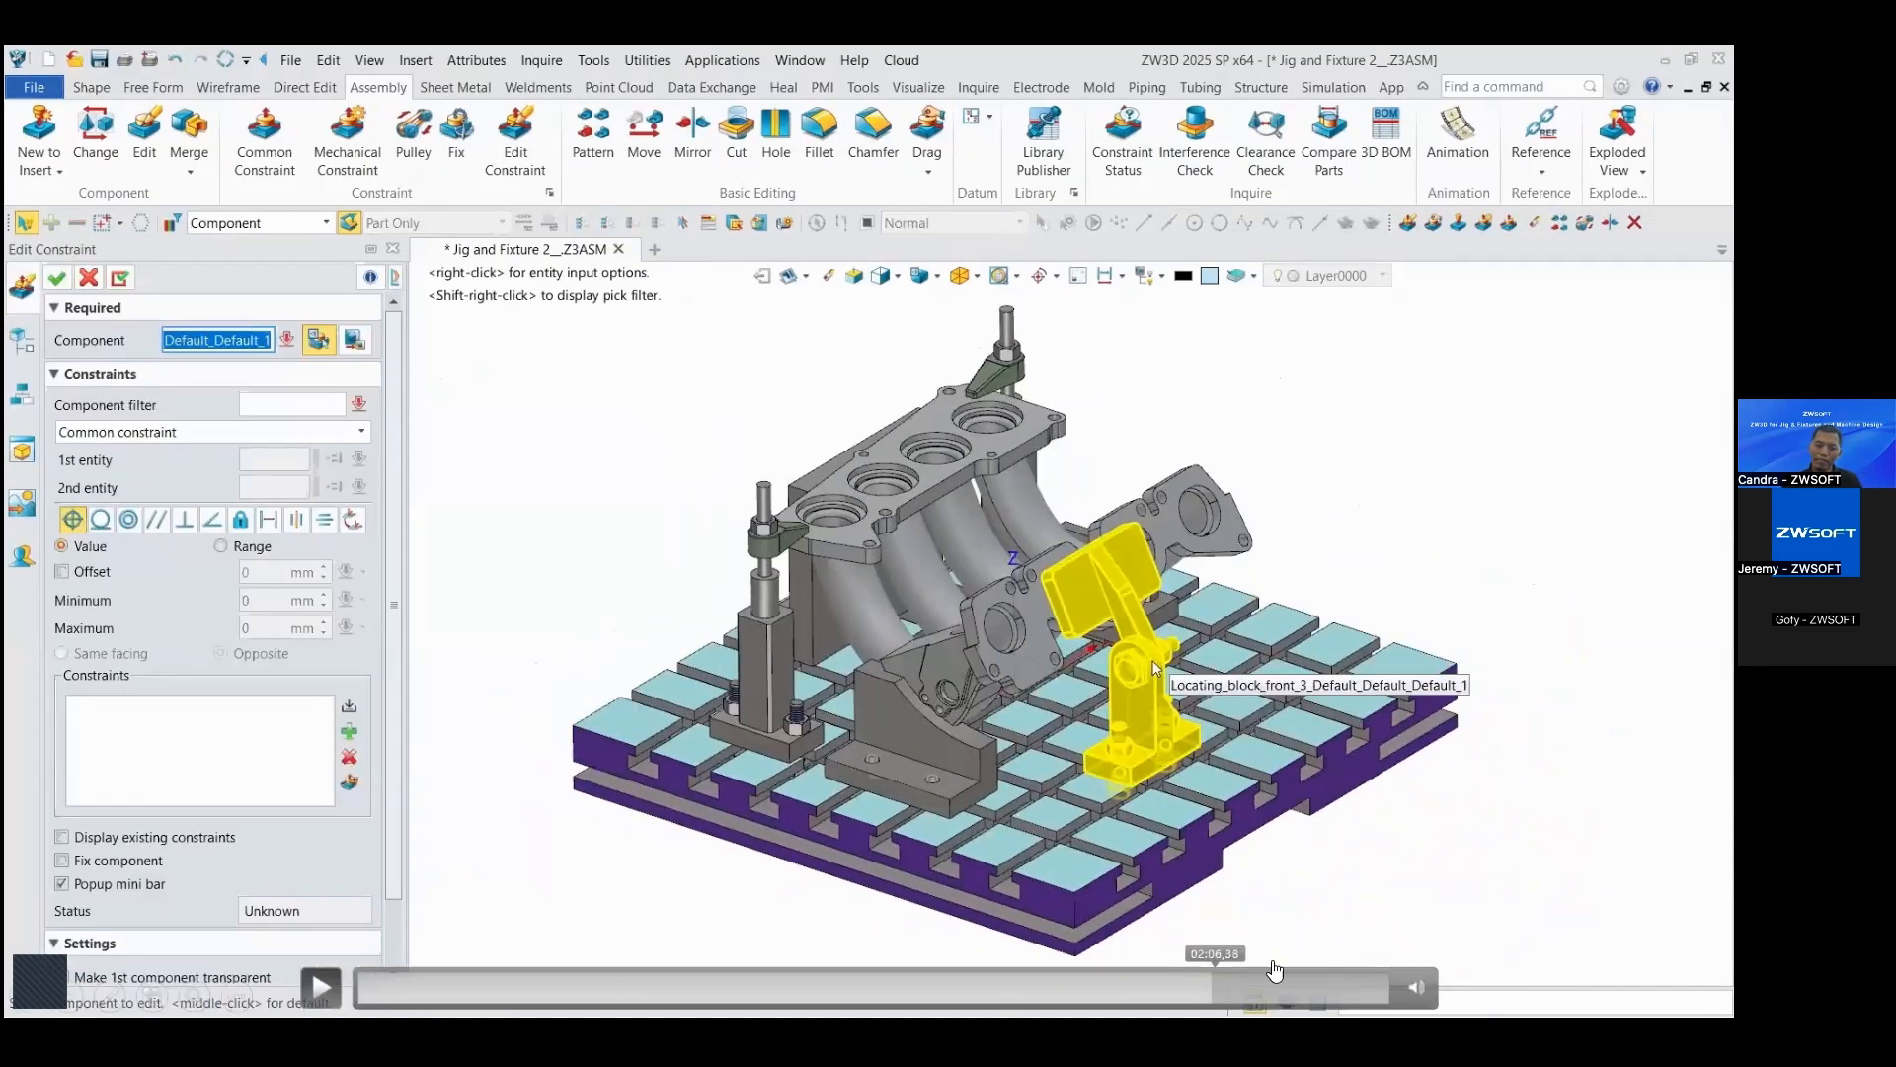
click(1263, 984)
click(321, 987)
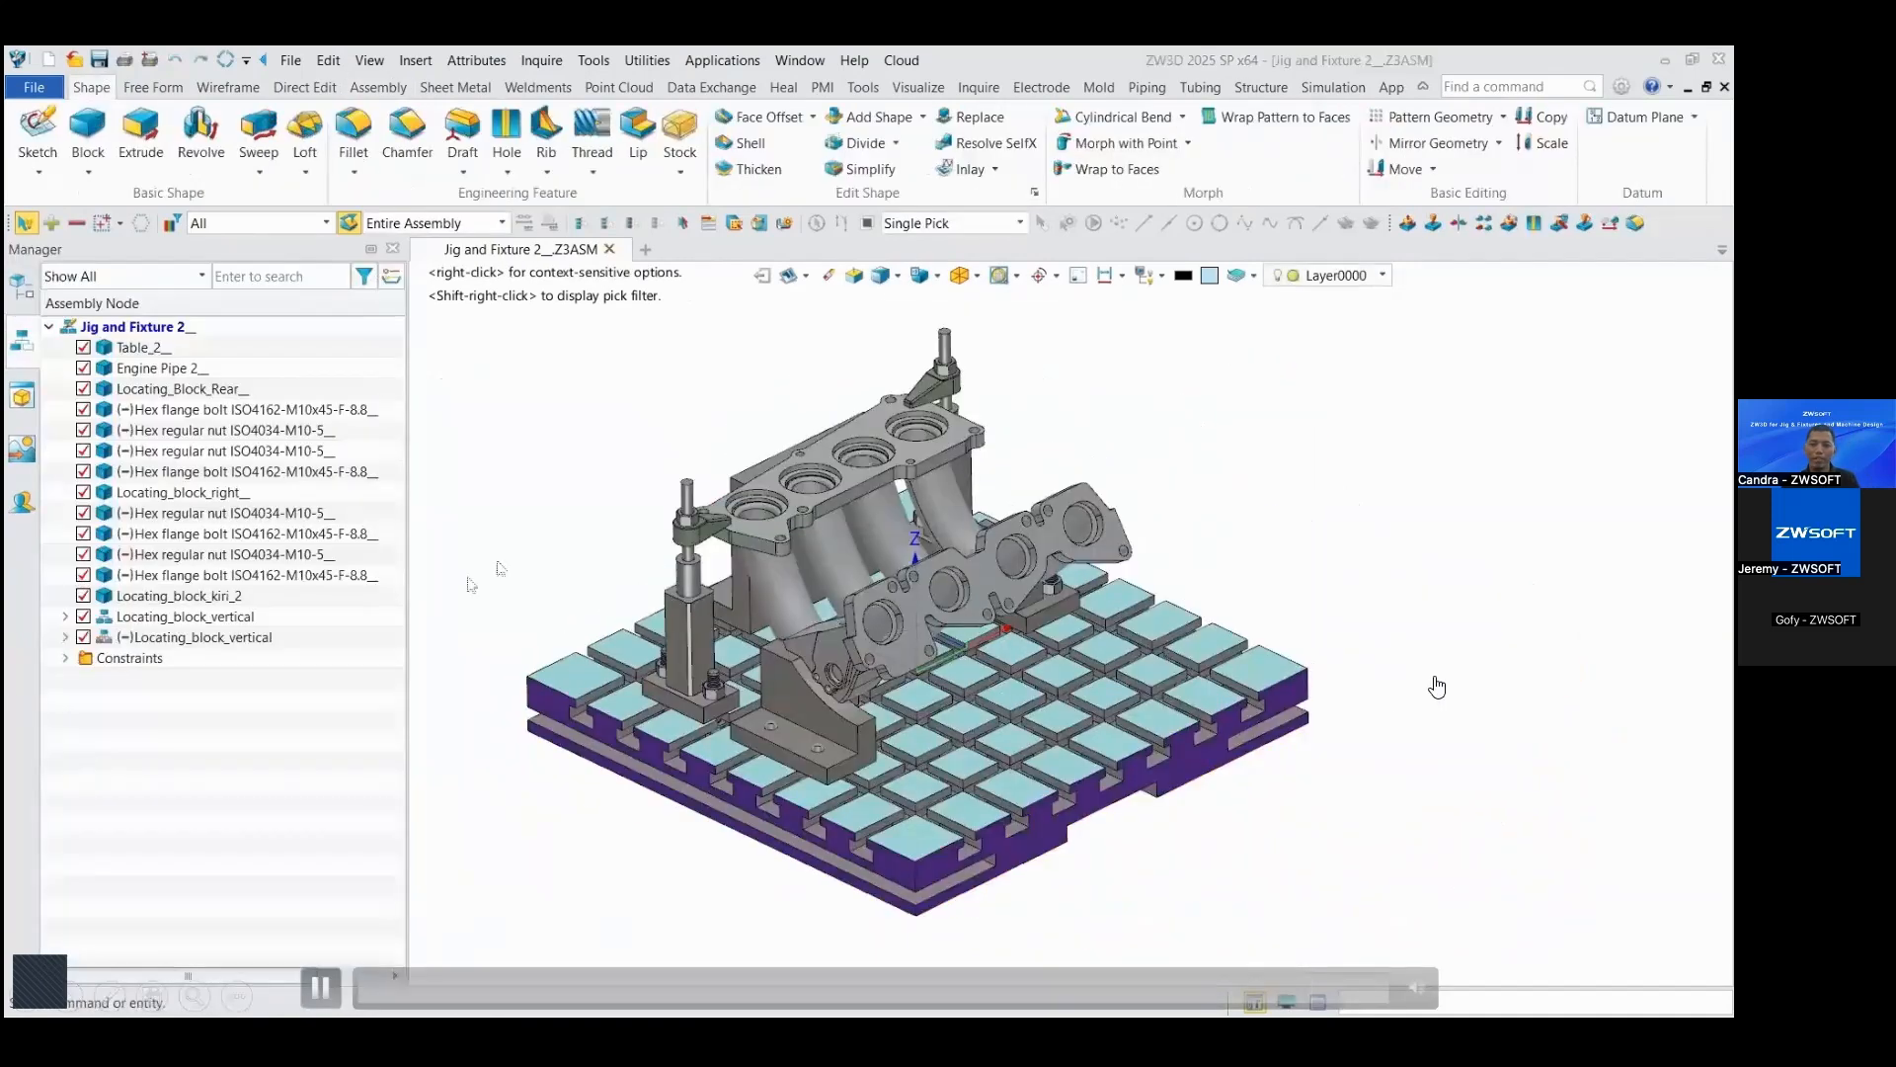
key(Right)
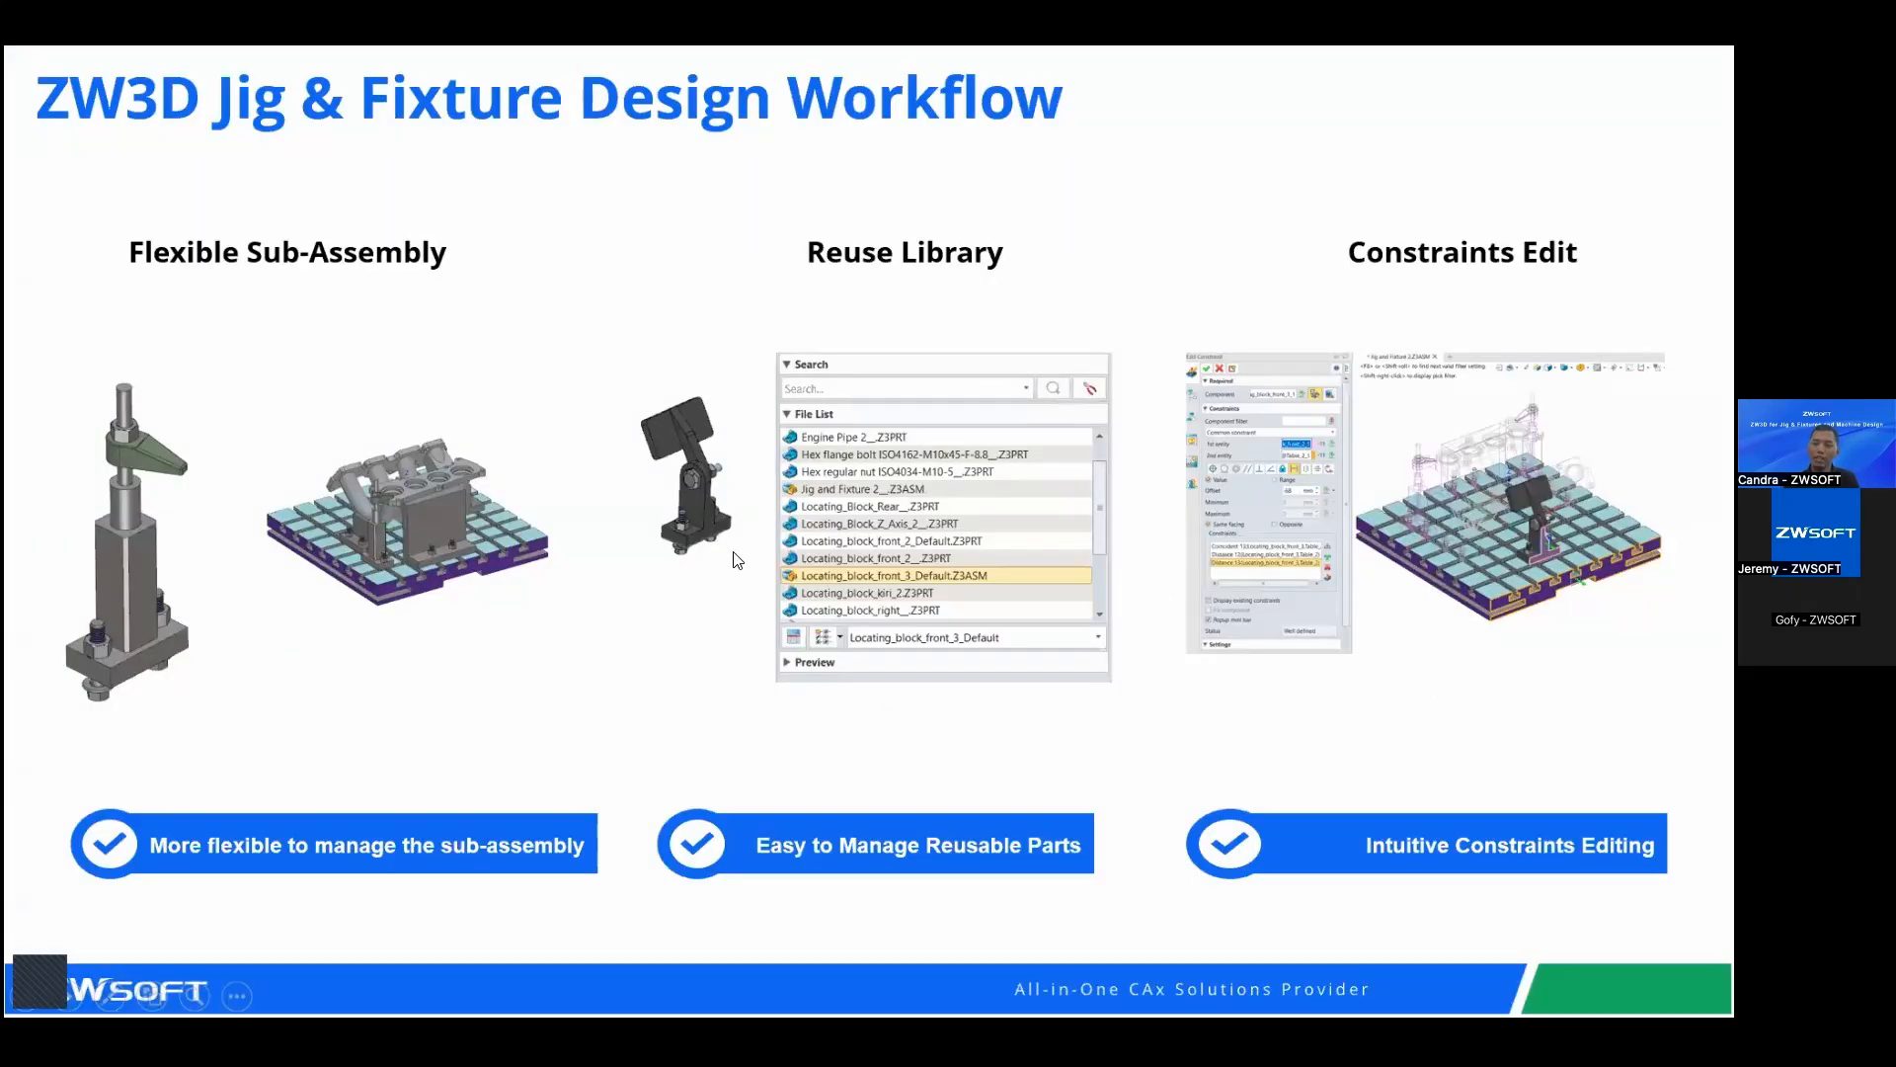
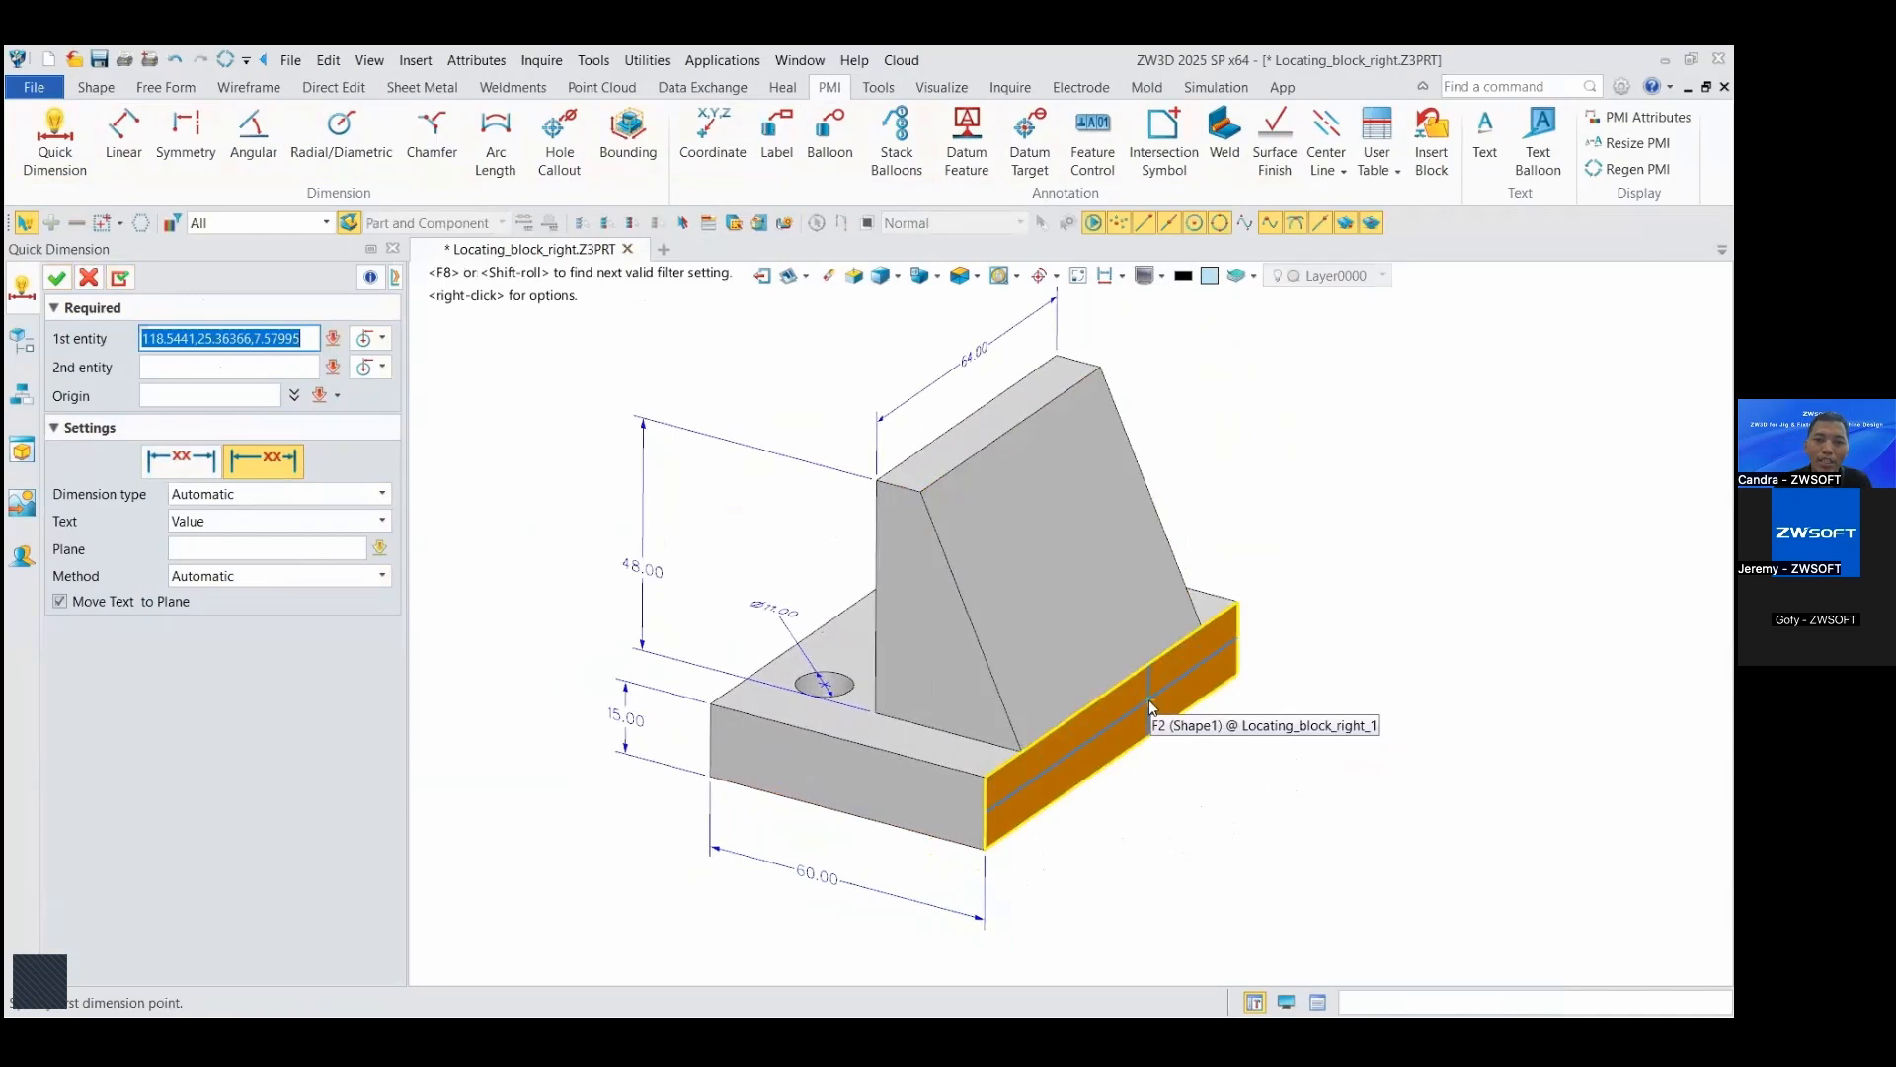
Step: Add an angular PMI dimension between the base's side face and the block's sloped face, and move its text down over the sloped face
click(1151, 709)
click(1119, 620)
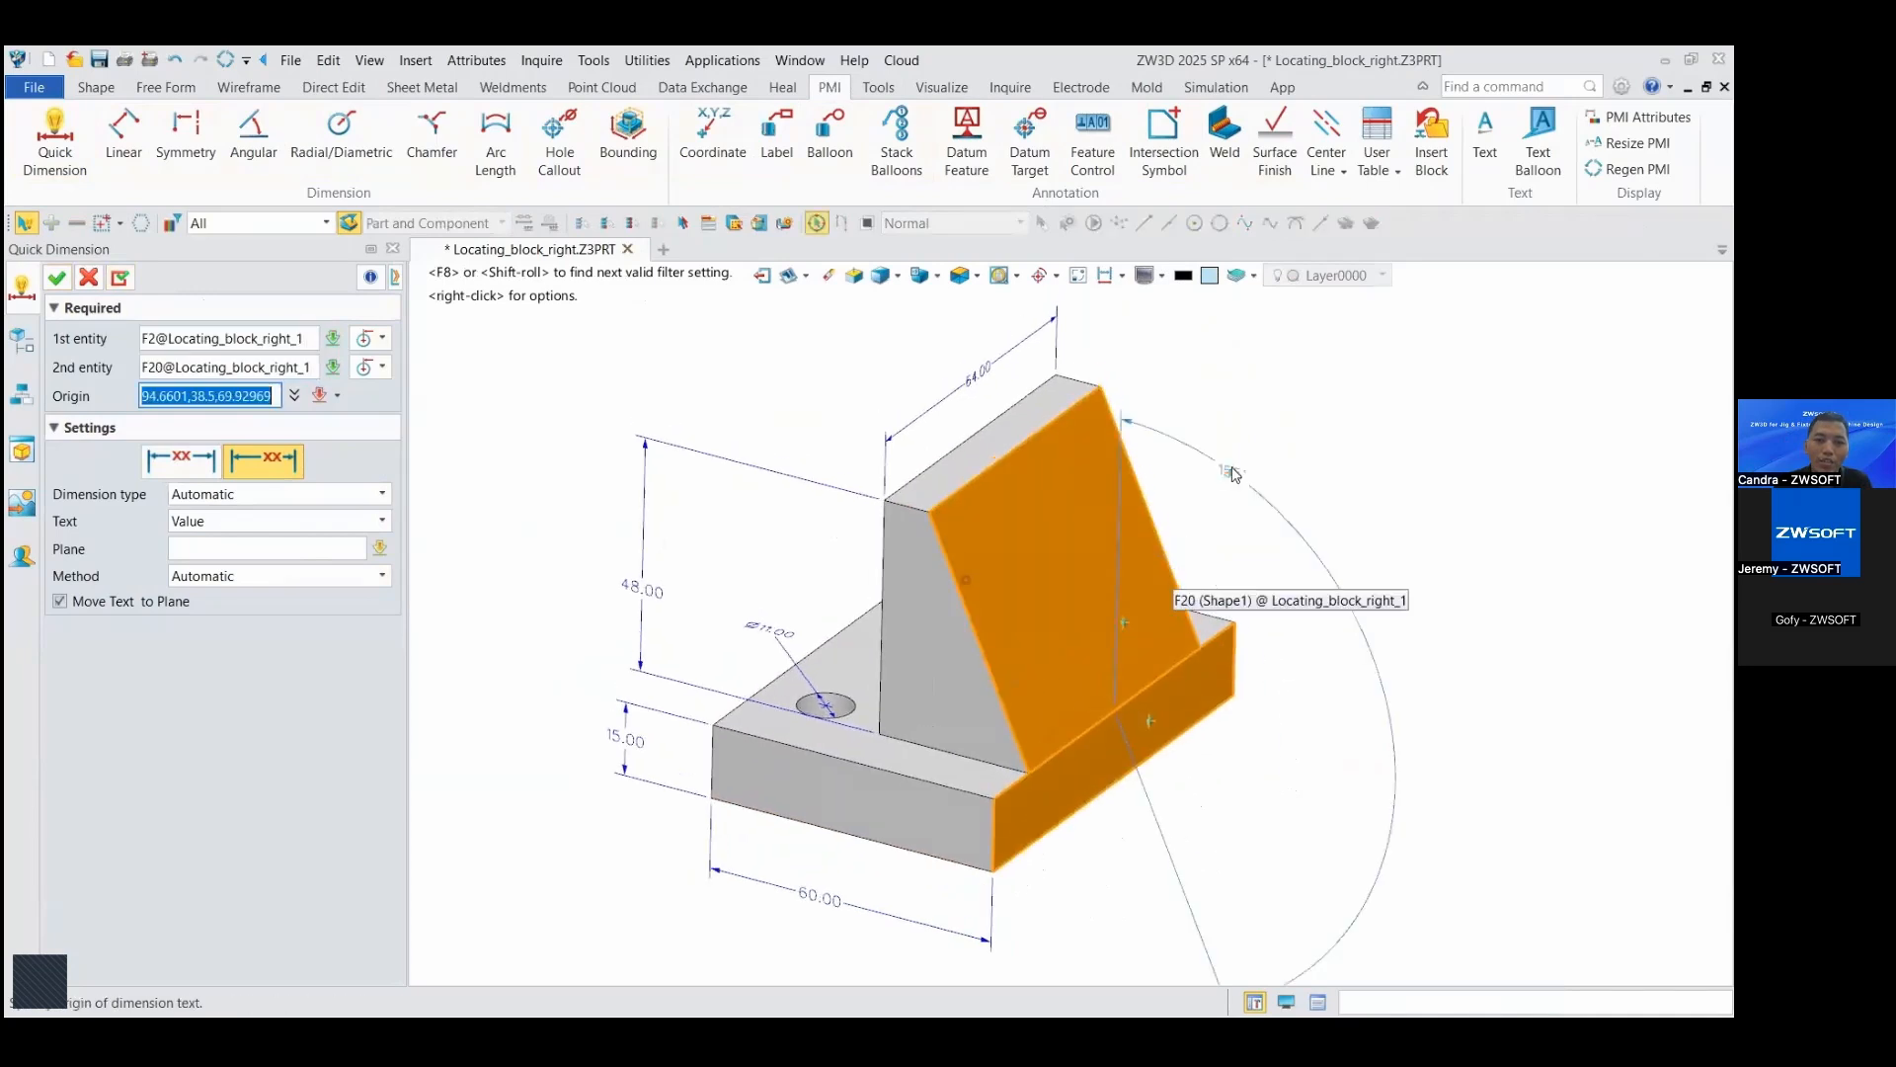
click(1080, 370)
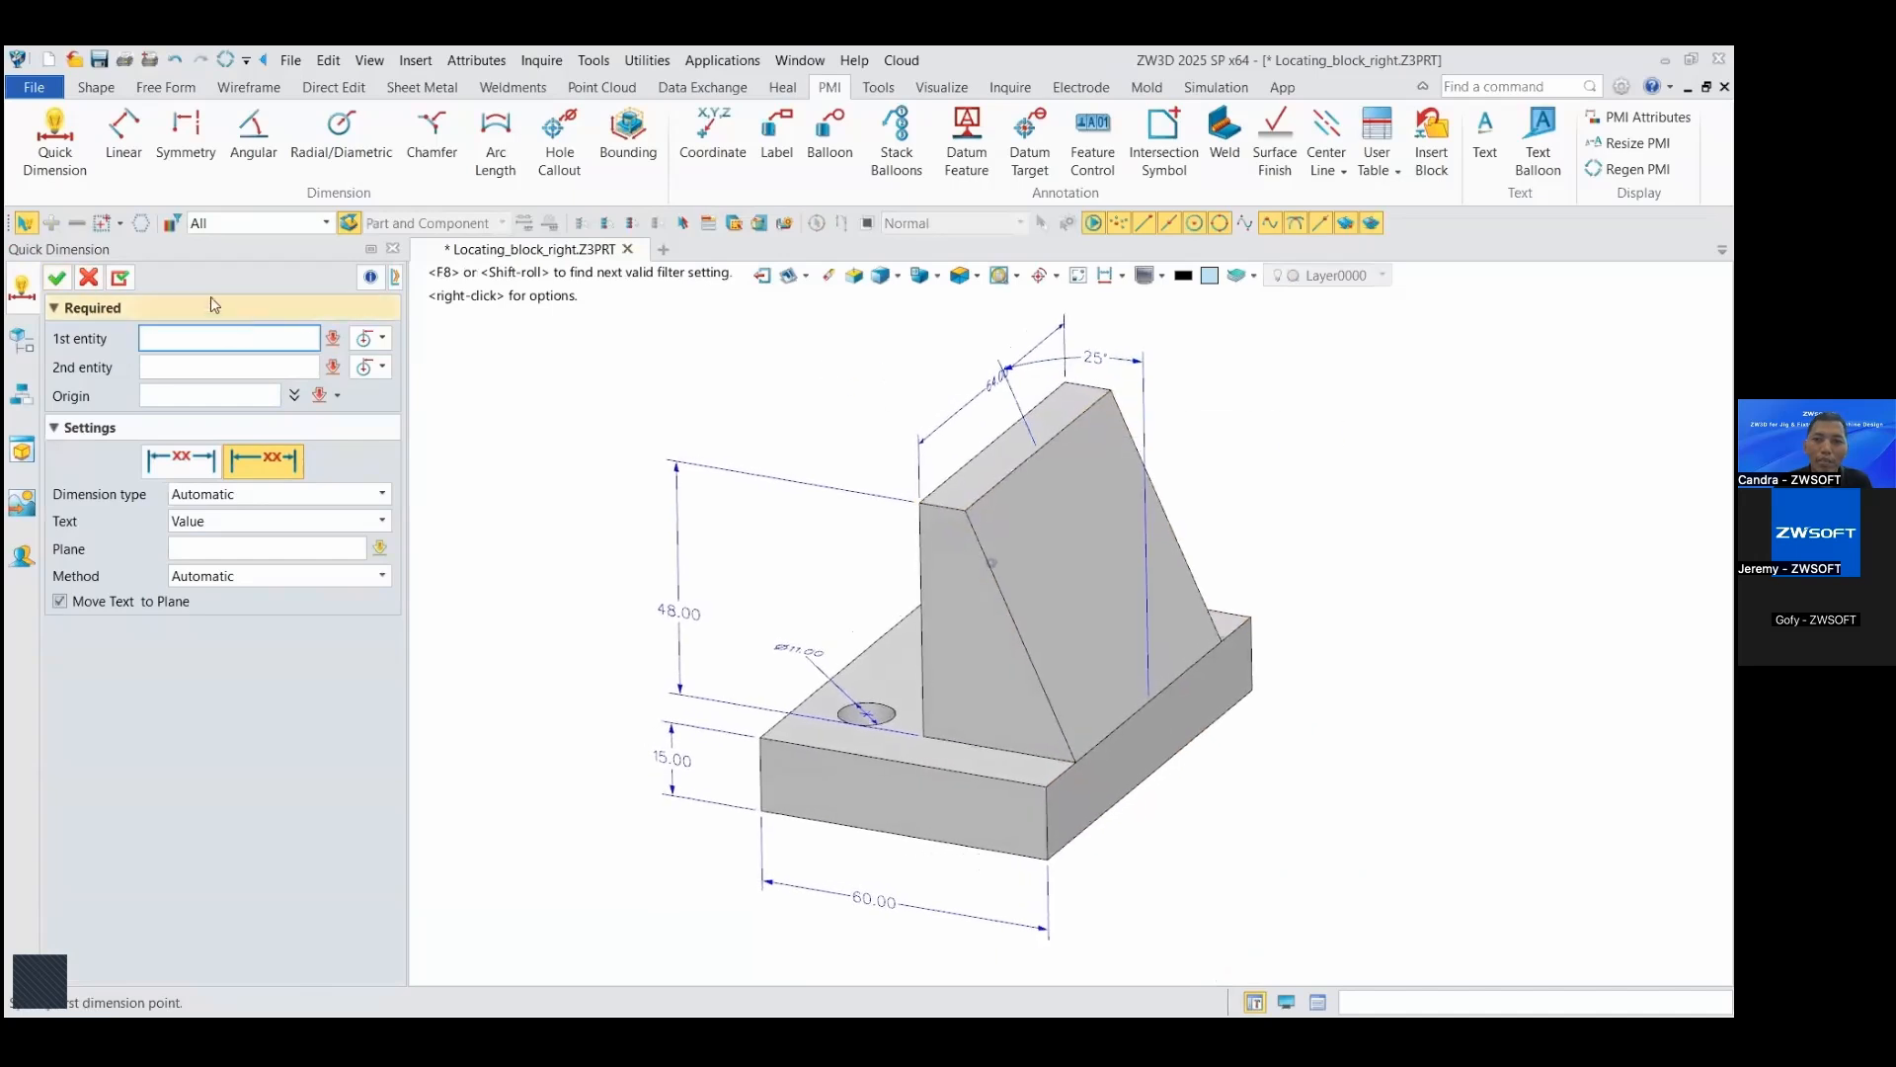
key(Escape)
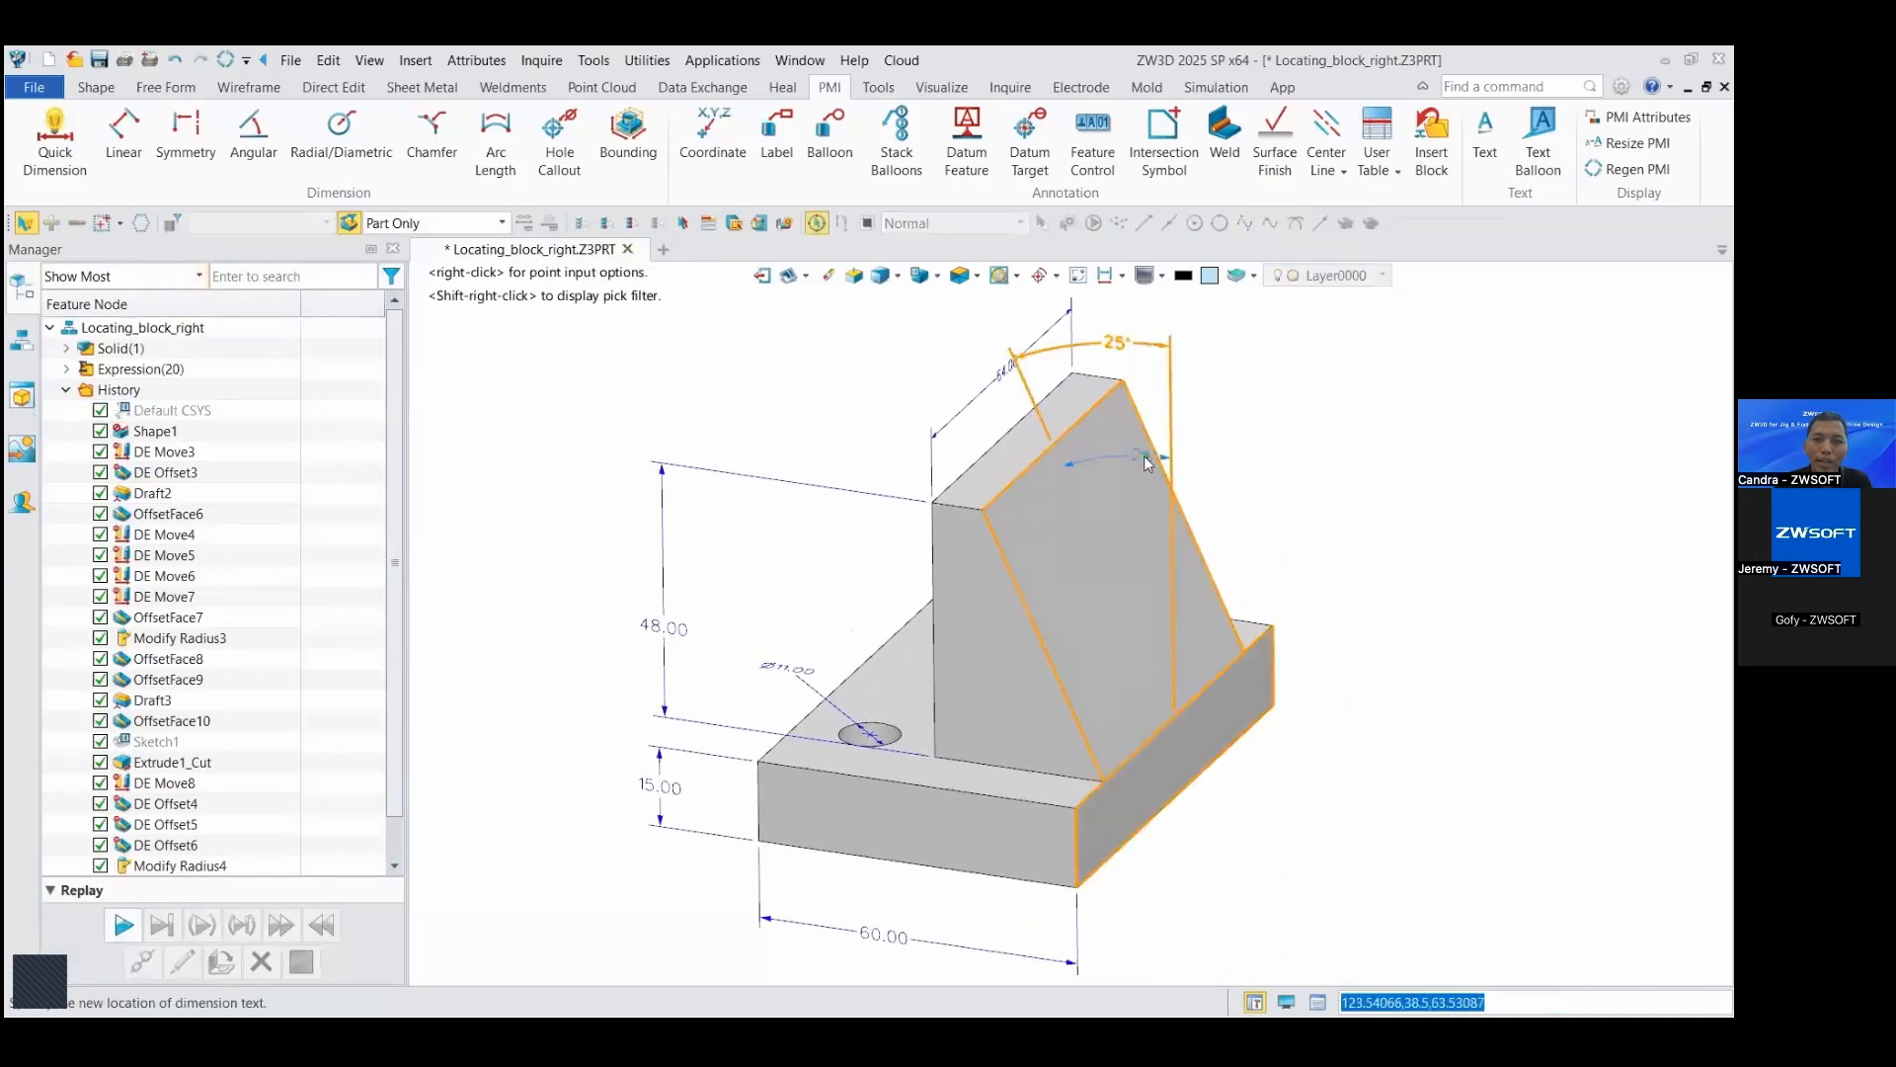
middle_drag(1130, 460, 1385, 420)
right_drag(1385, 420, 1401, 419)
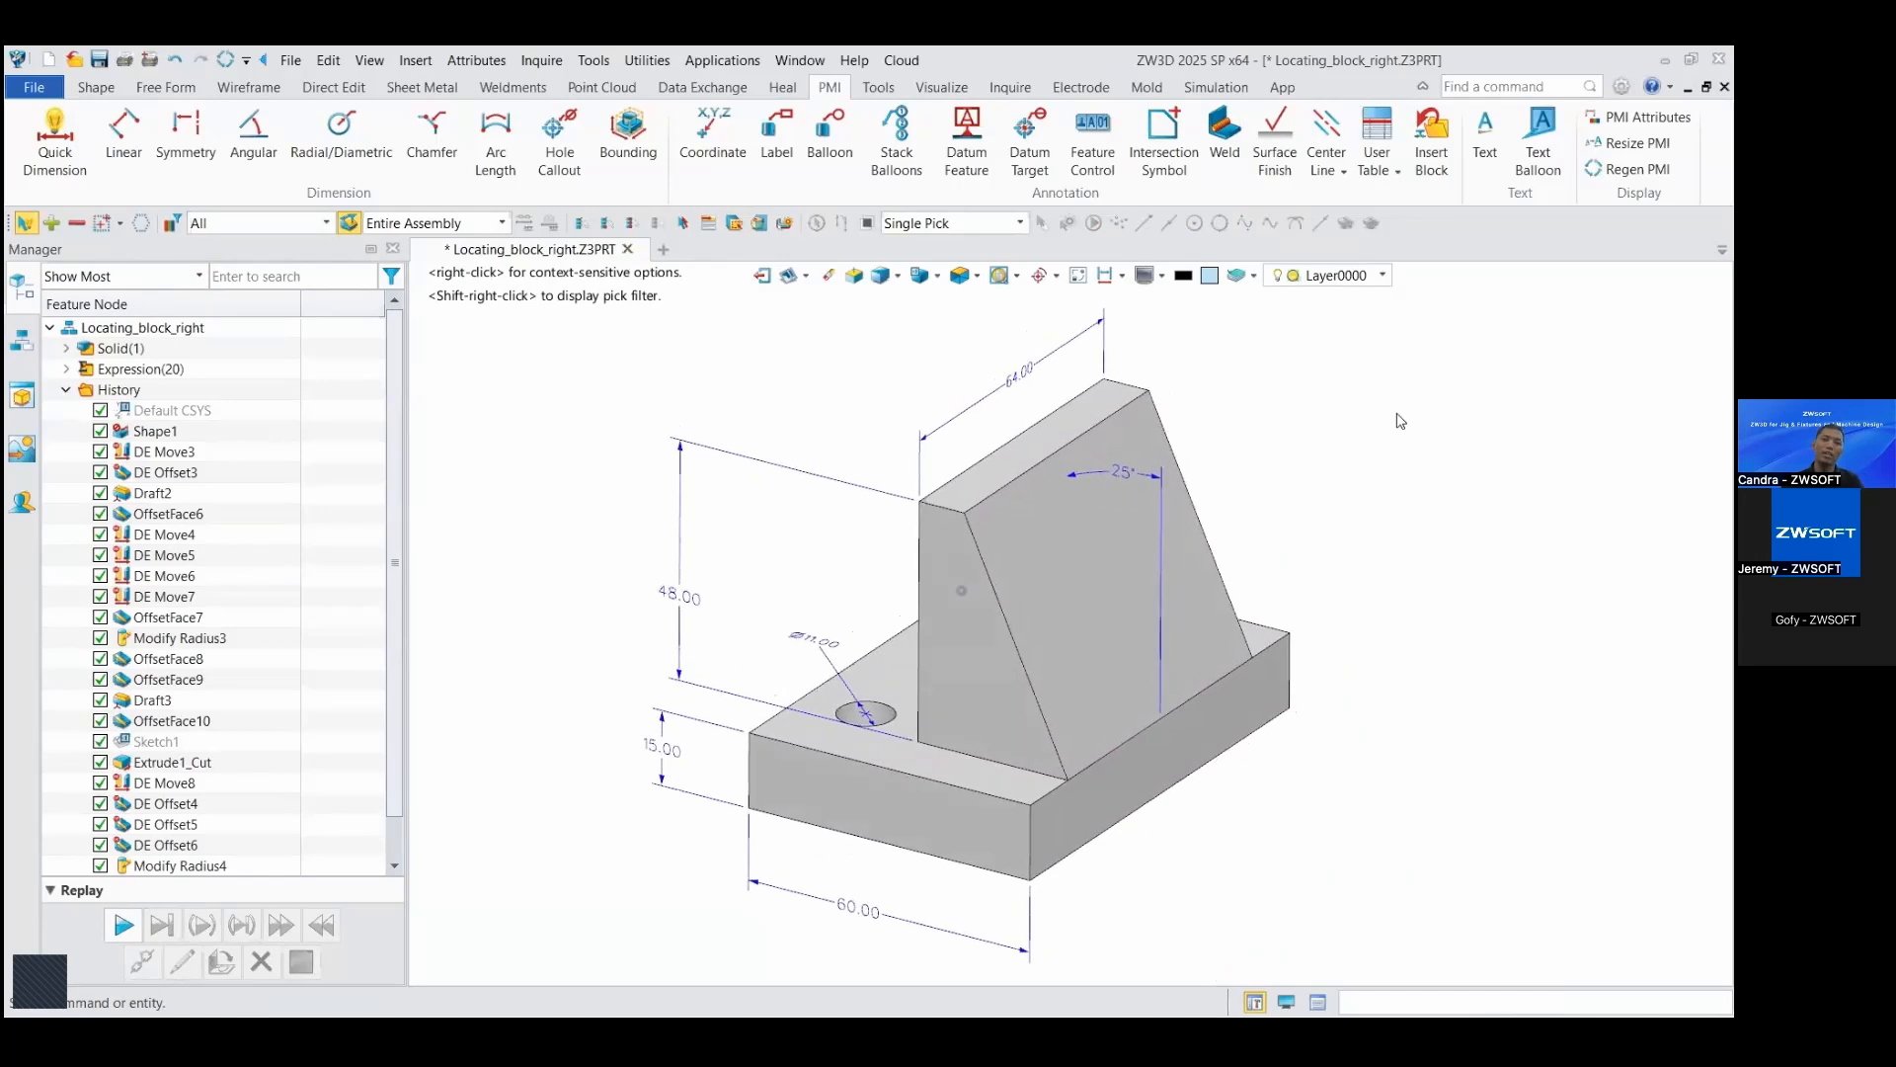
Step: Create a 2D drawing sheet of the locating block from the A3_H(ANSI) template
scroll(1400, 419, down, 1)
click(787, 277)
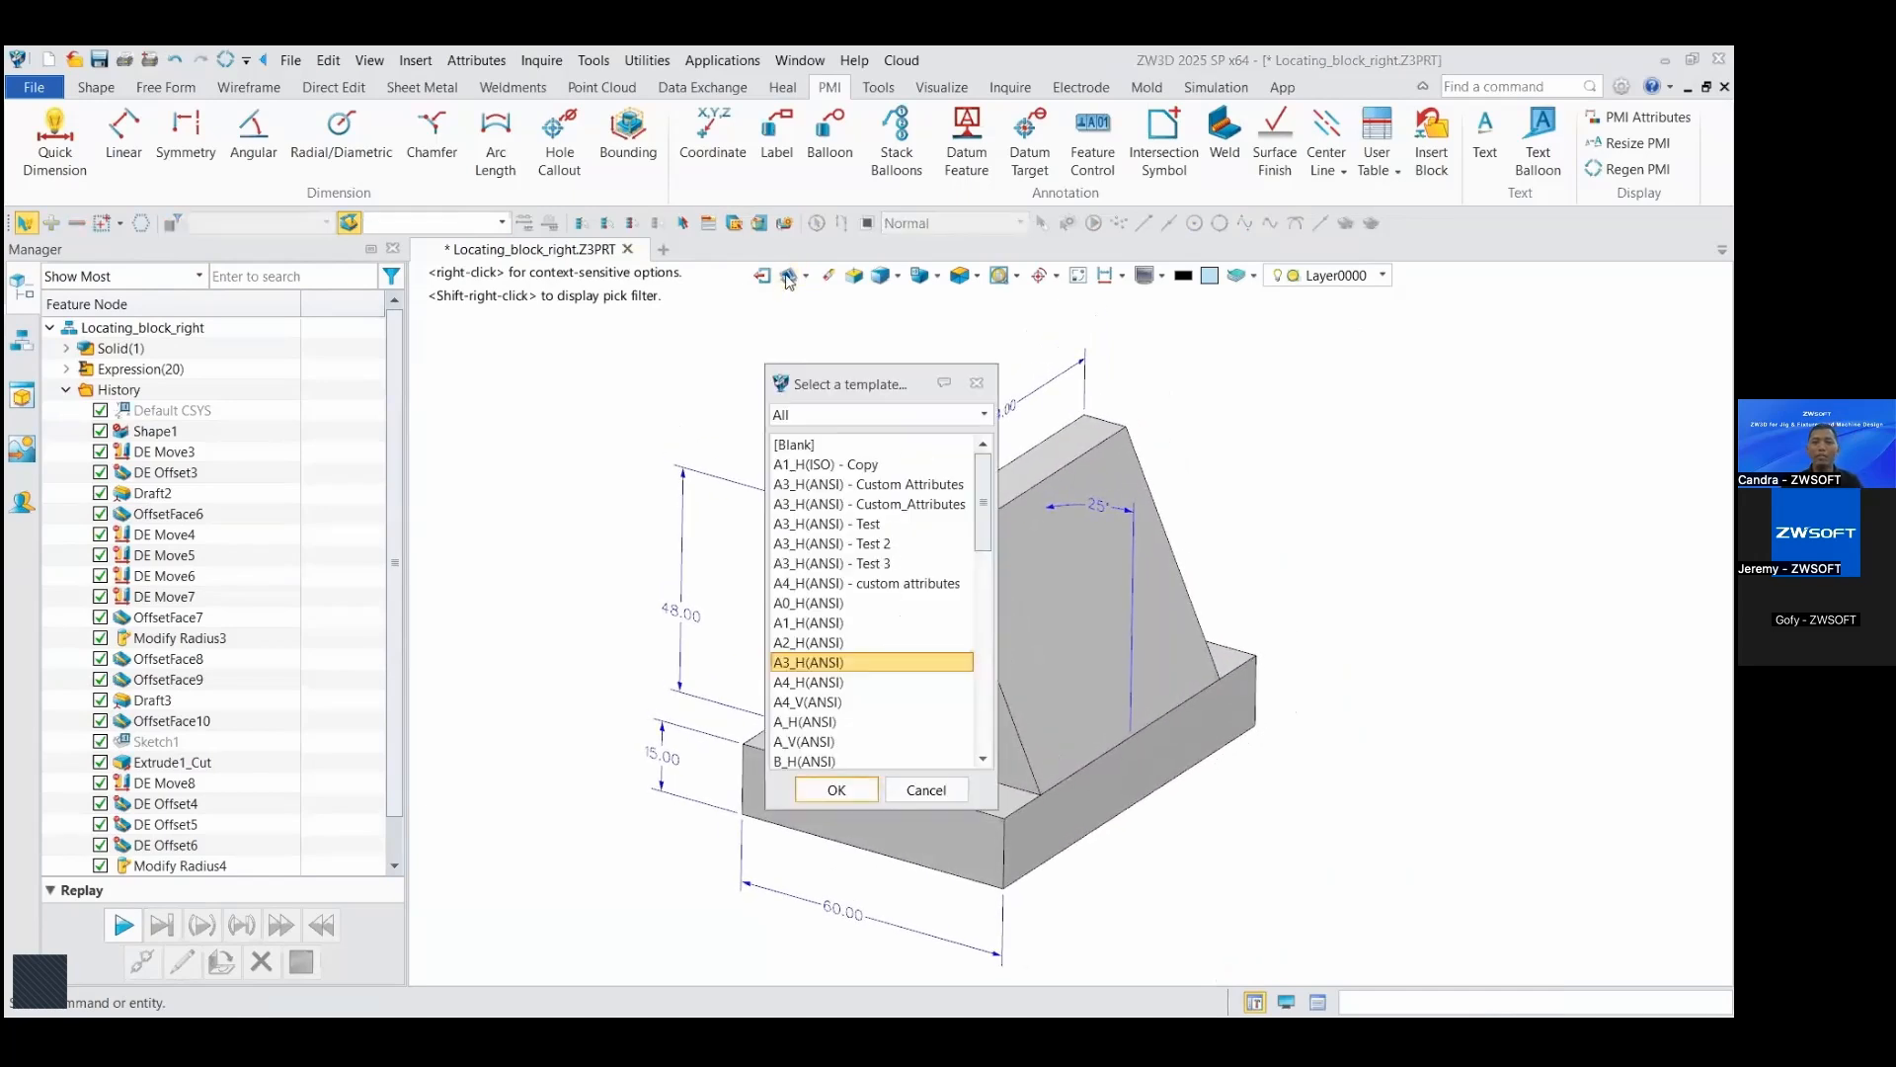
click(834, 790)
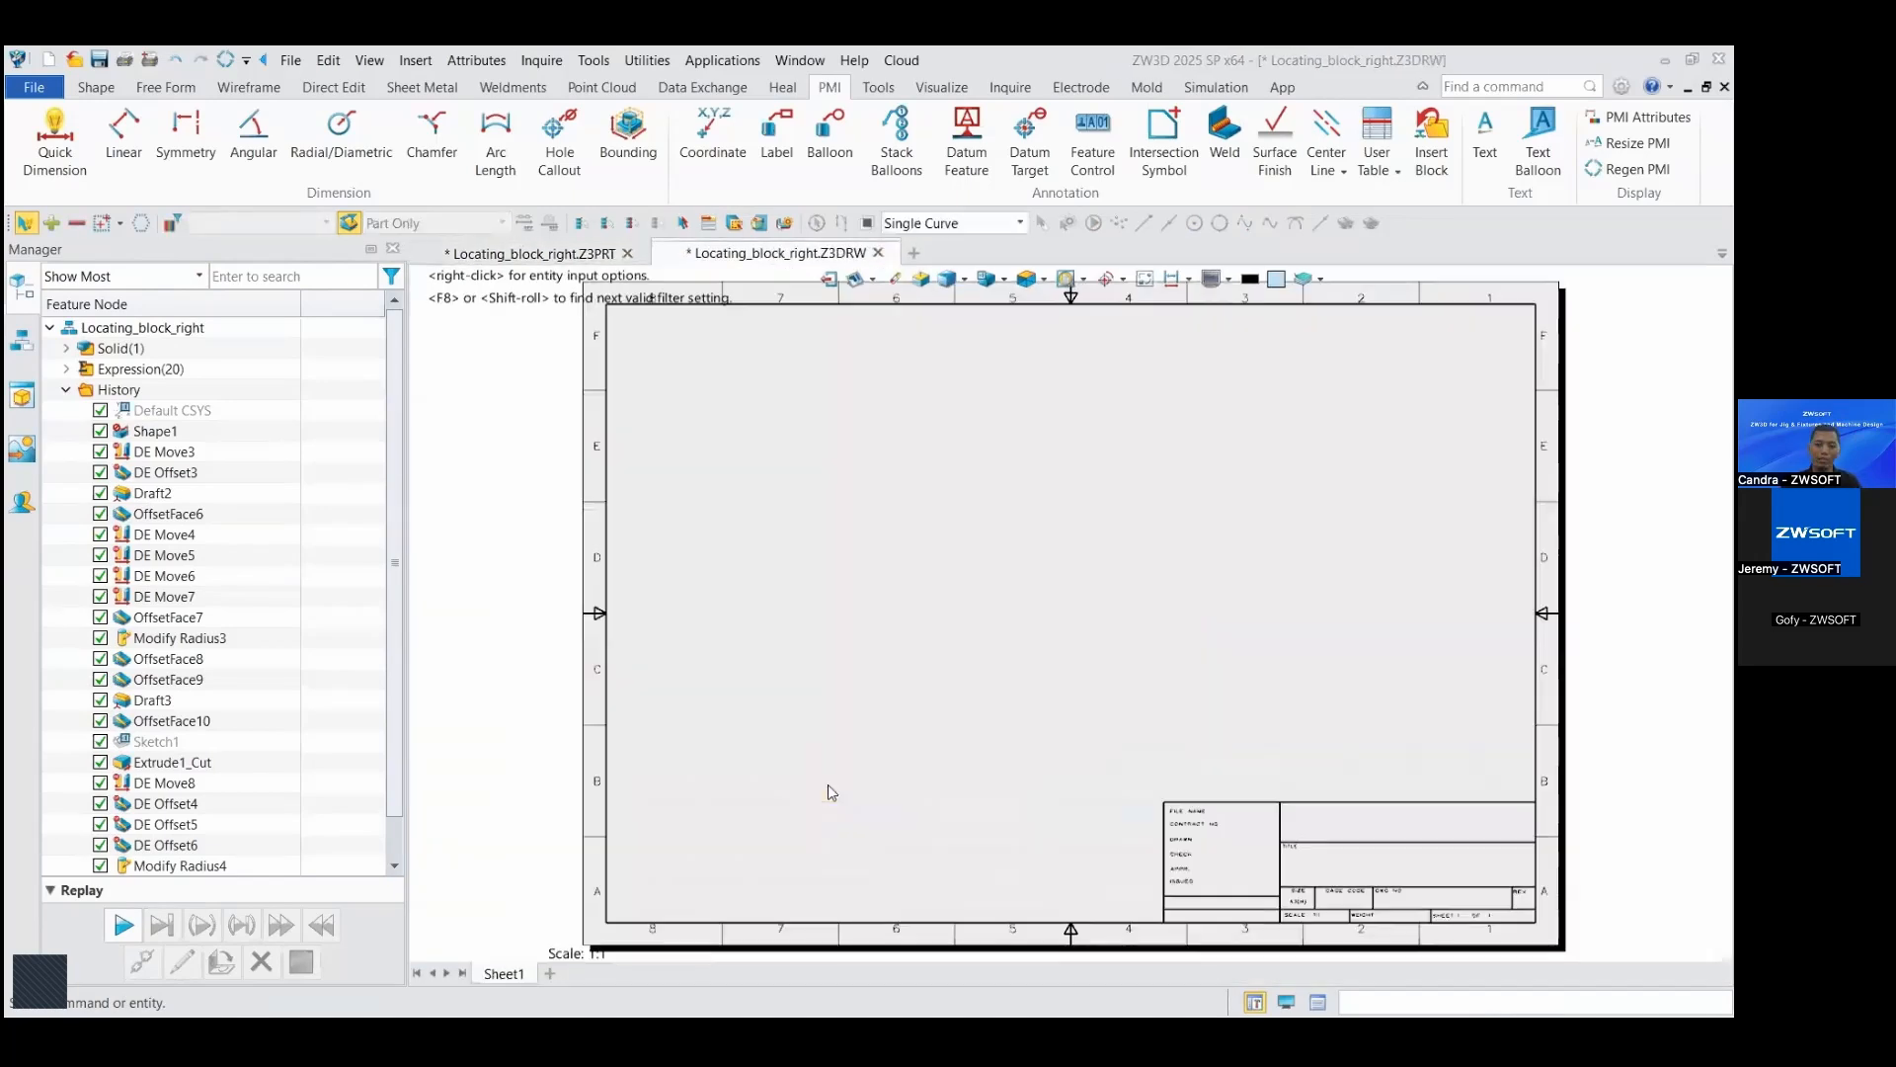
Step: Place the block's FRONT view with Inherit PMI enabled in the lower-left area of the sheet
click(215, 429)
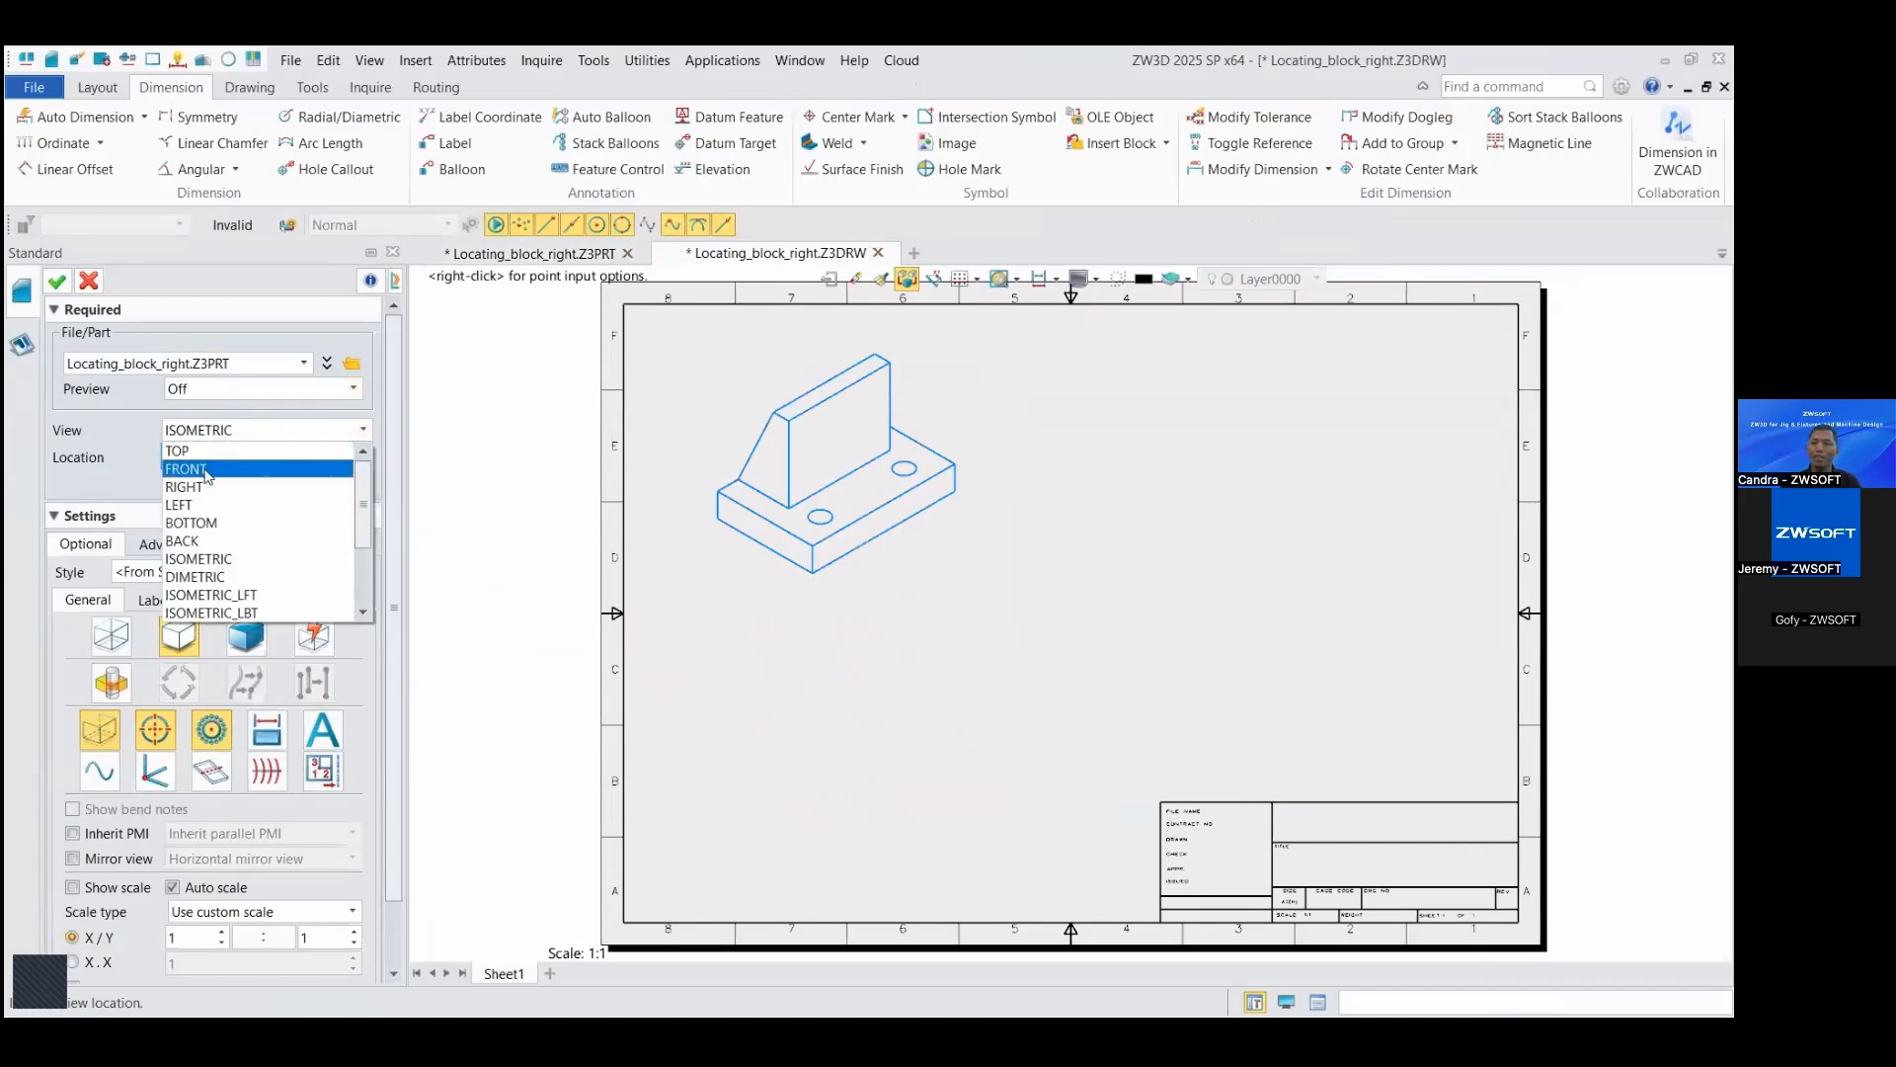
click(208, 470)
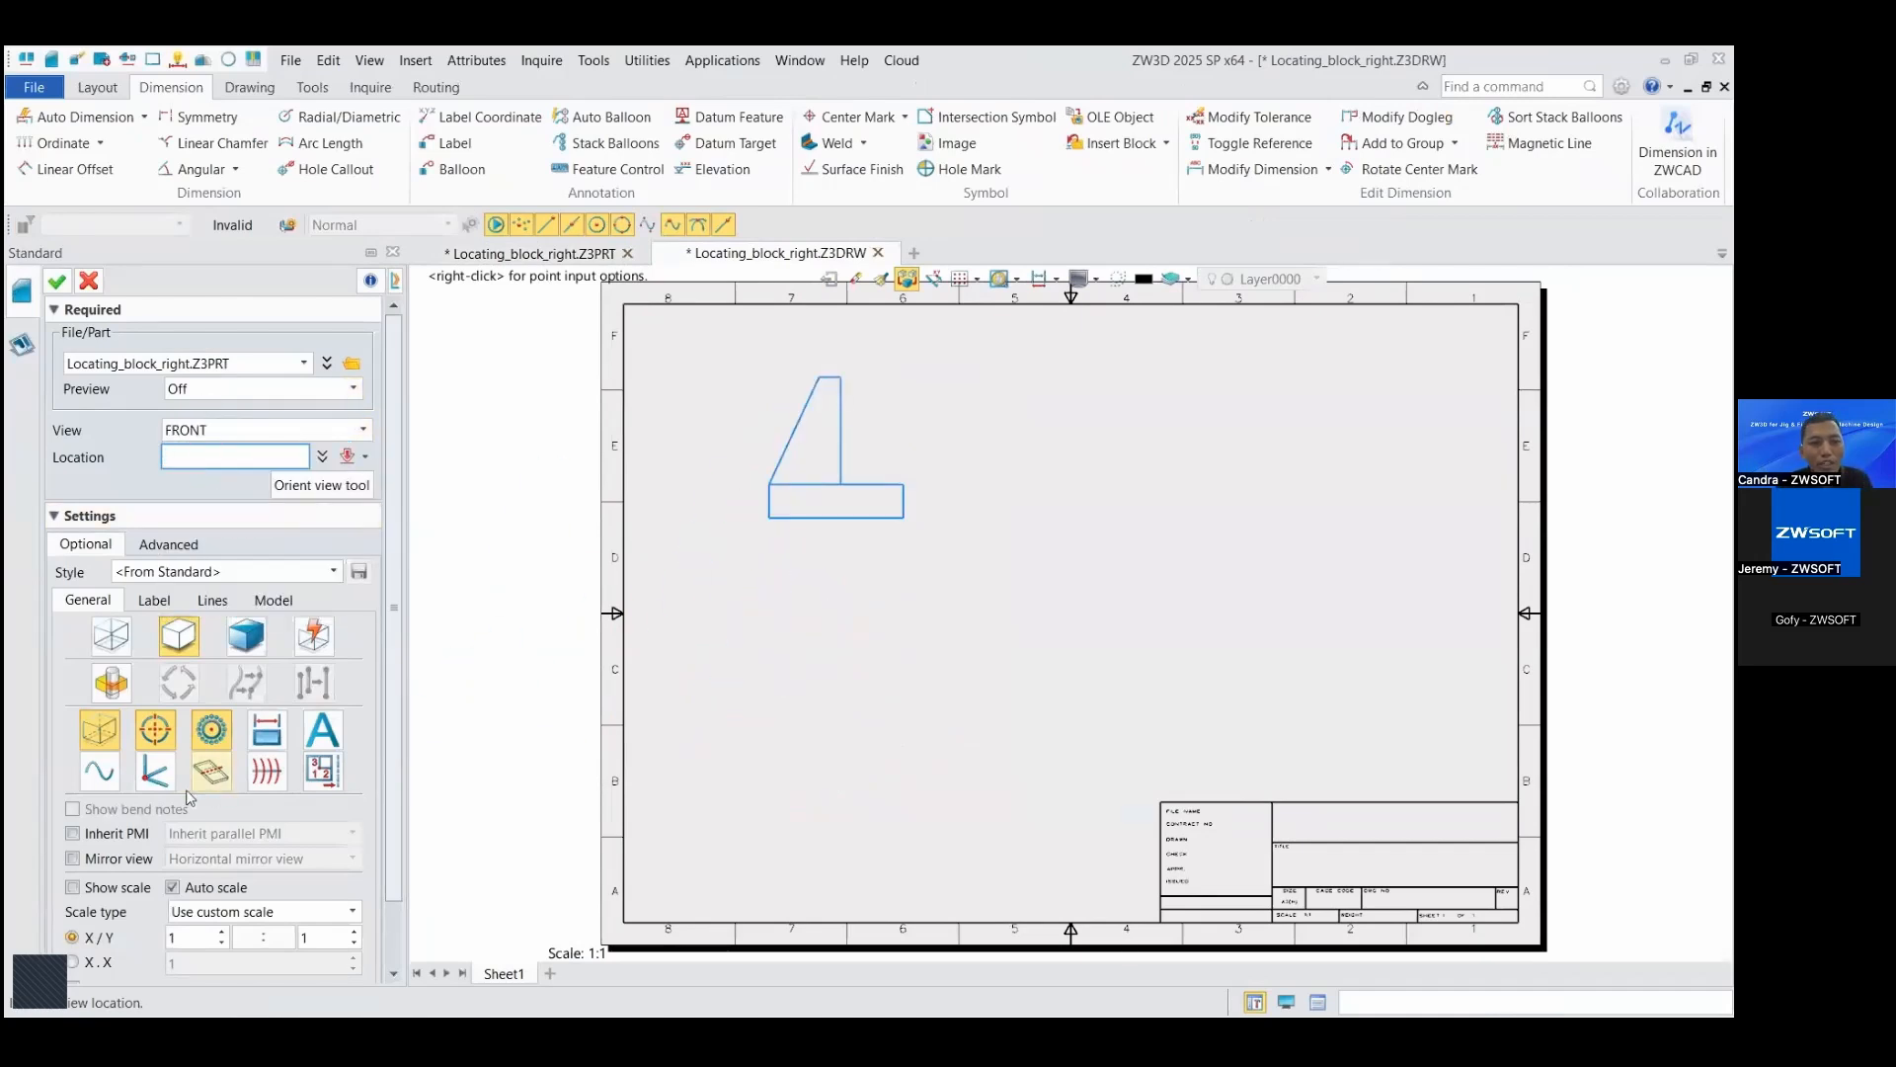
click(74, 836)
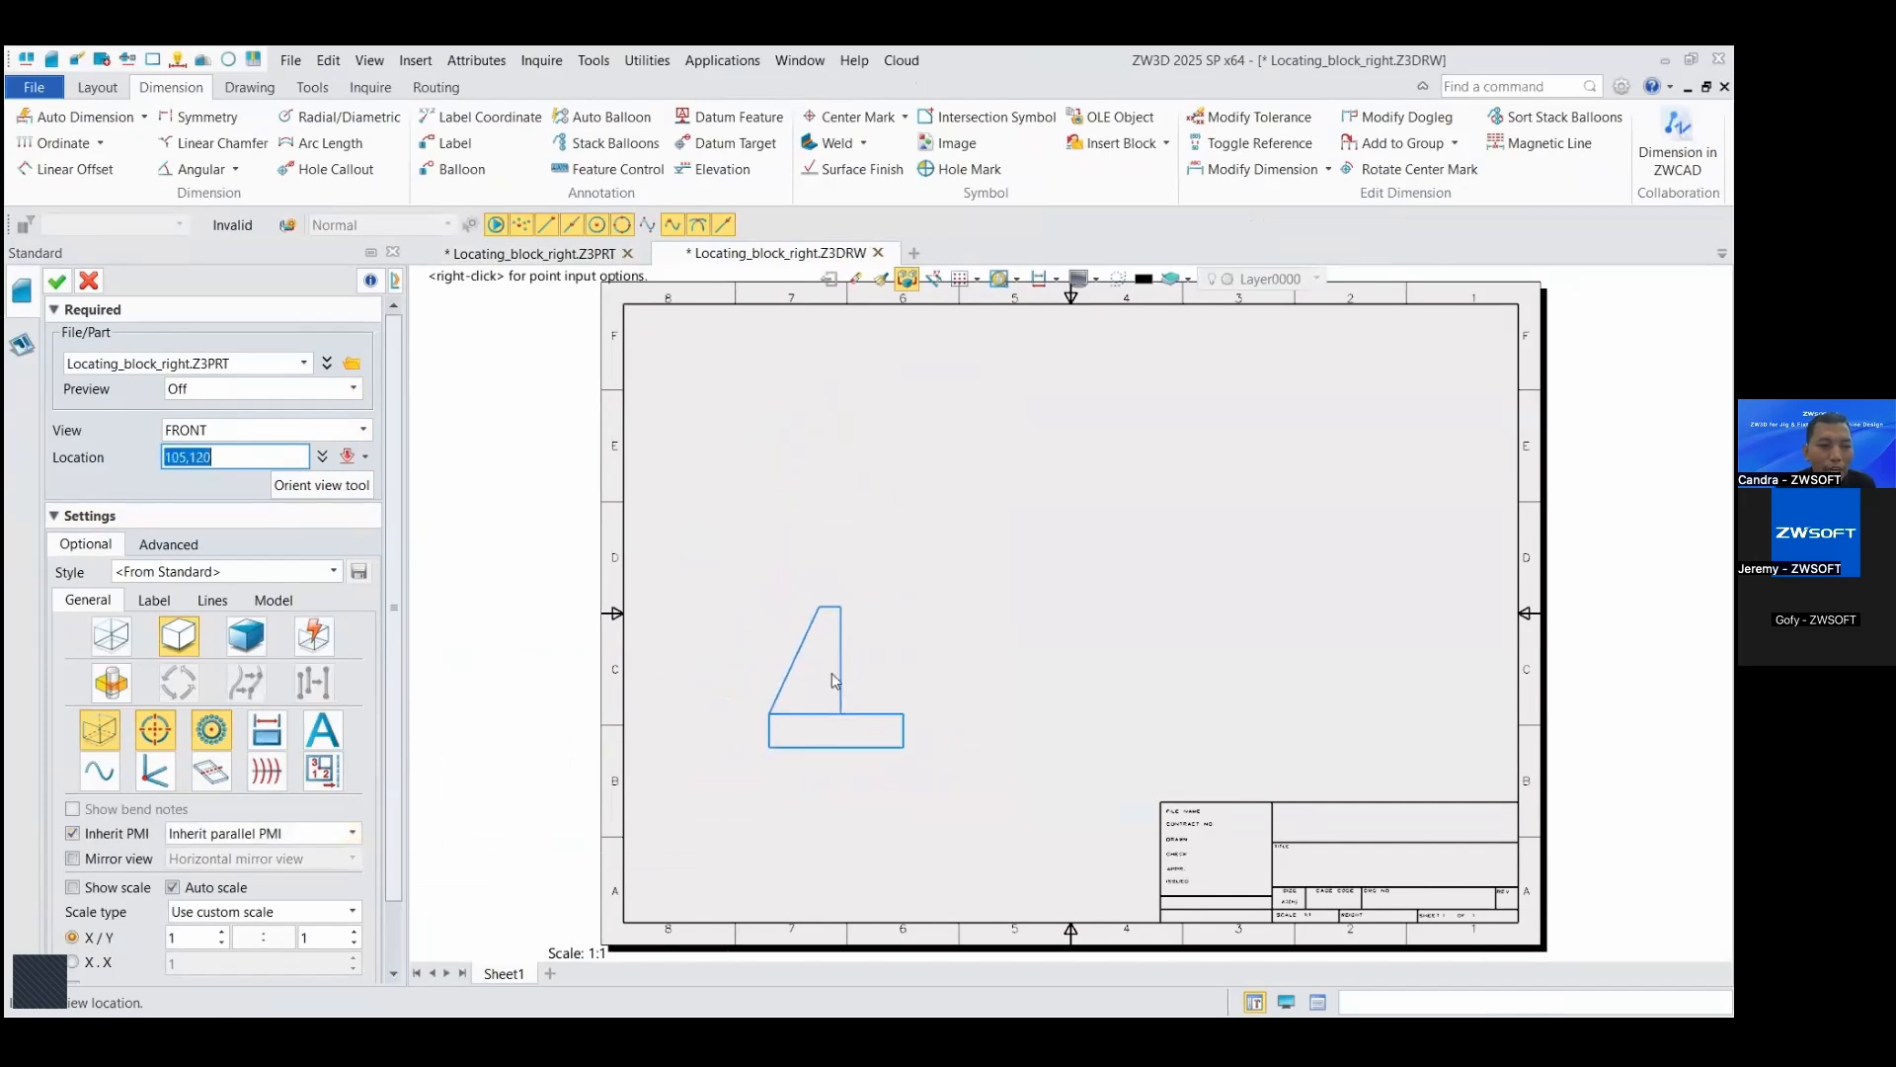
click(830, 673)
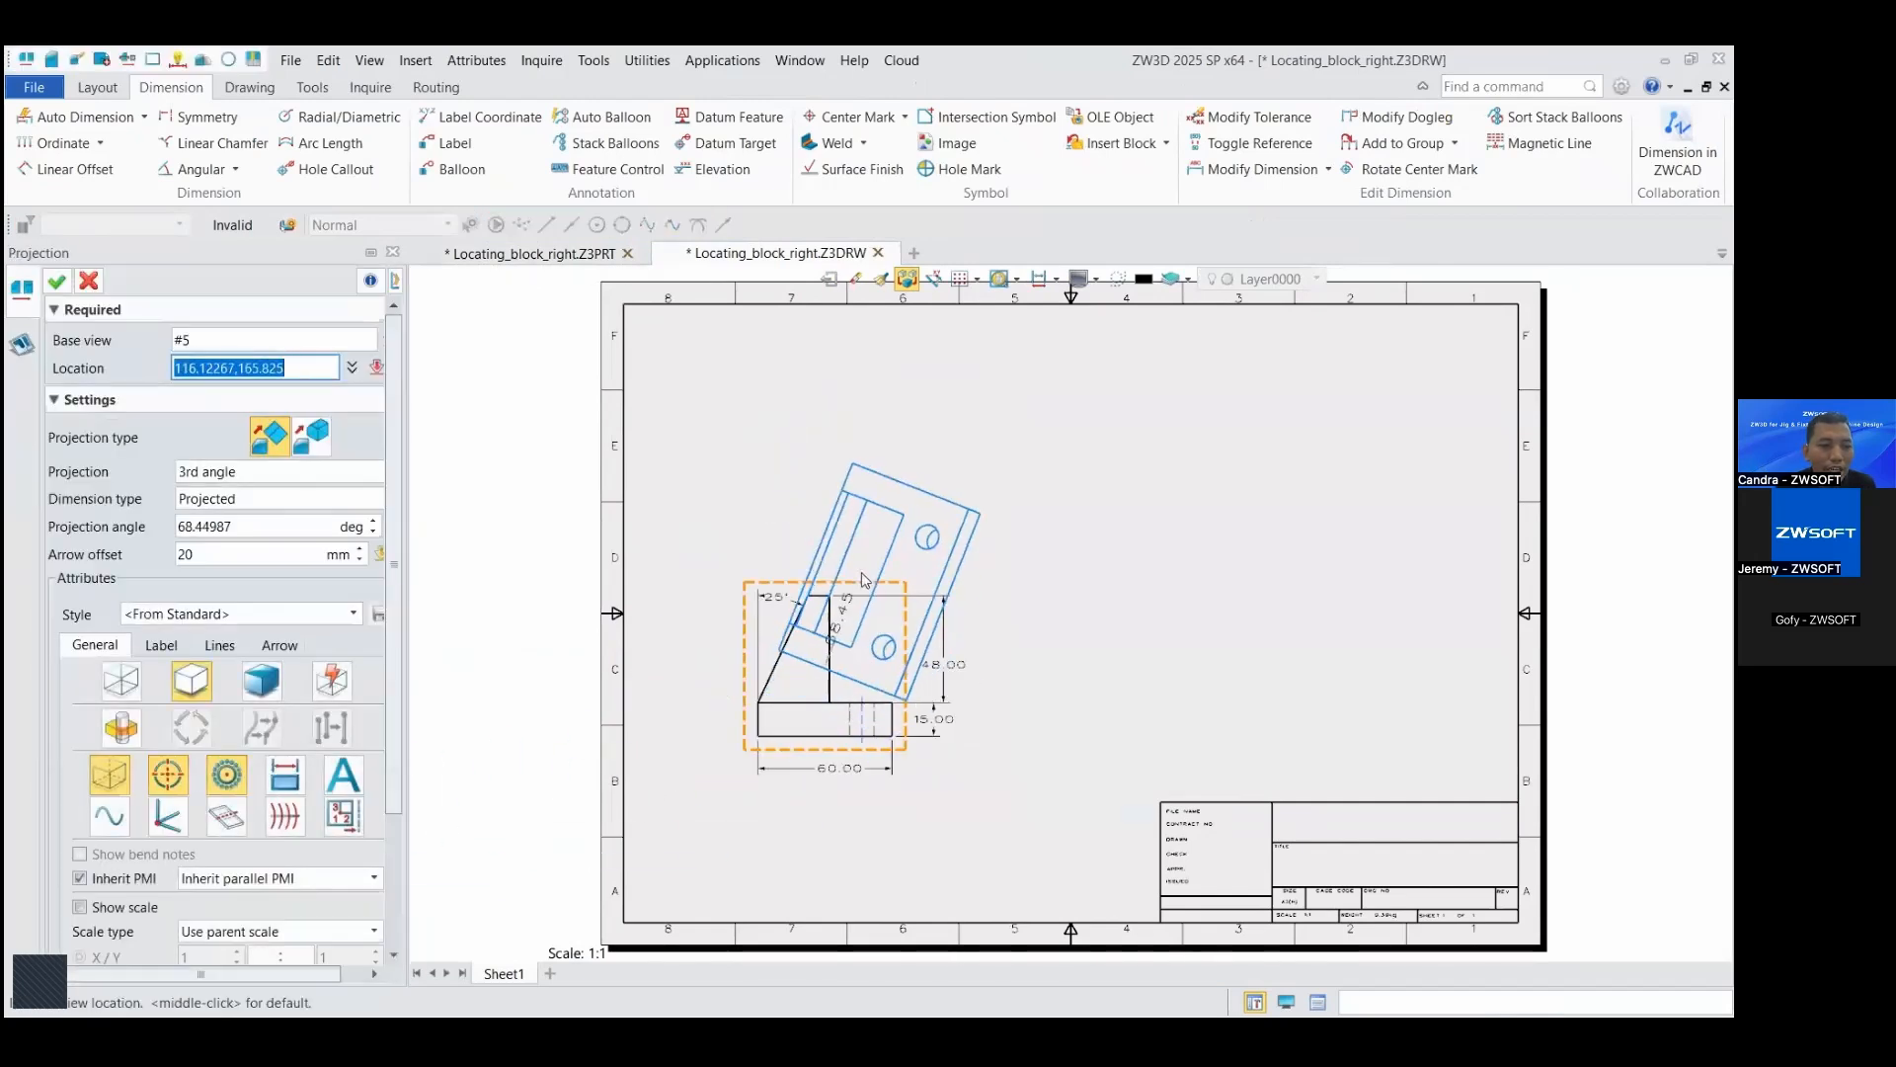
Step: Project a top view above and a side view to the right of the front view, and shift the front view slightly down and right
click(819, 457)
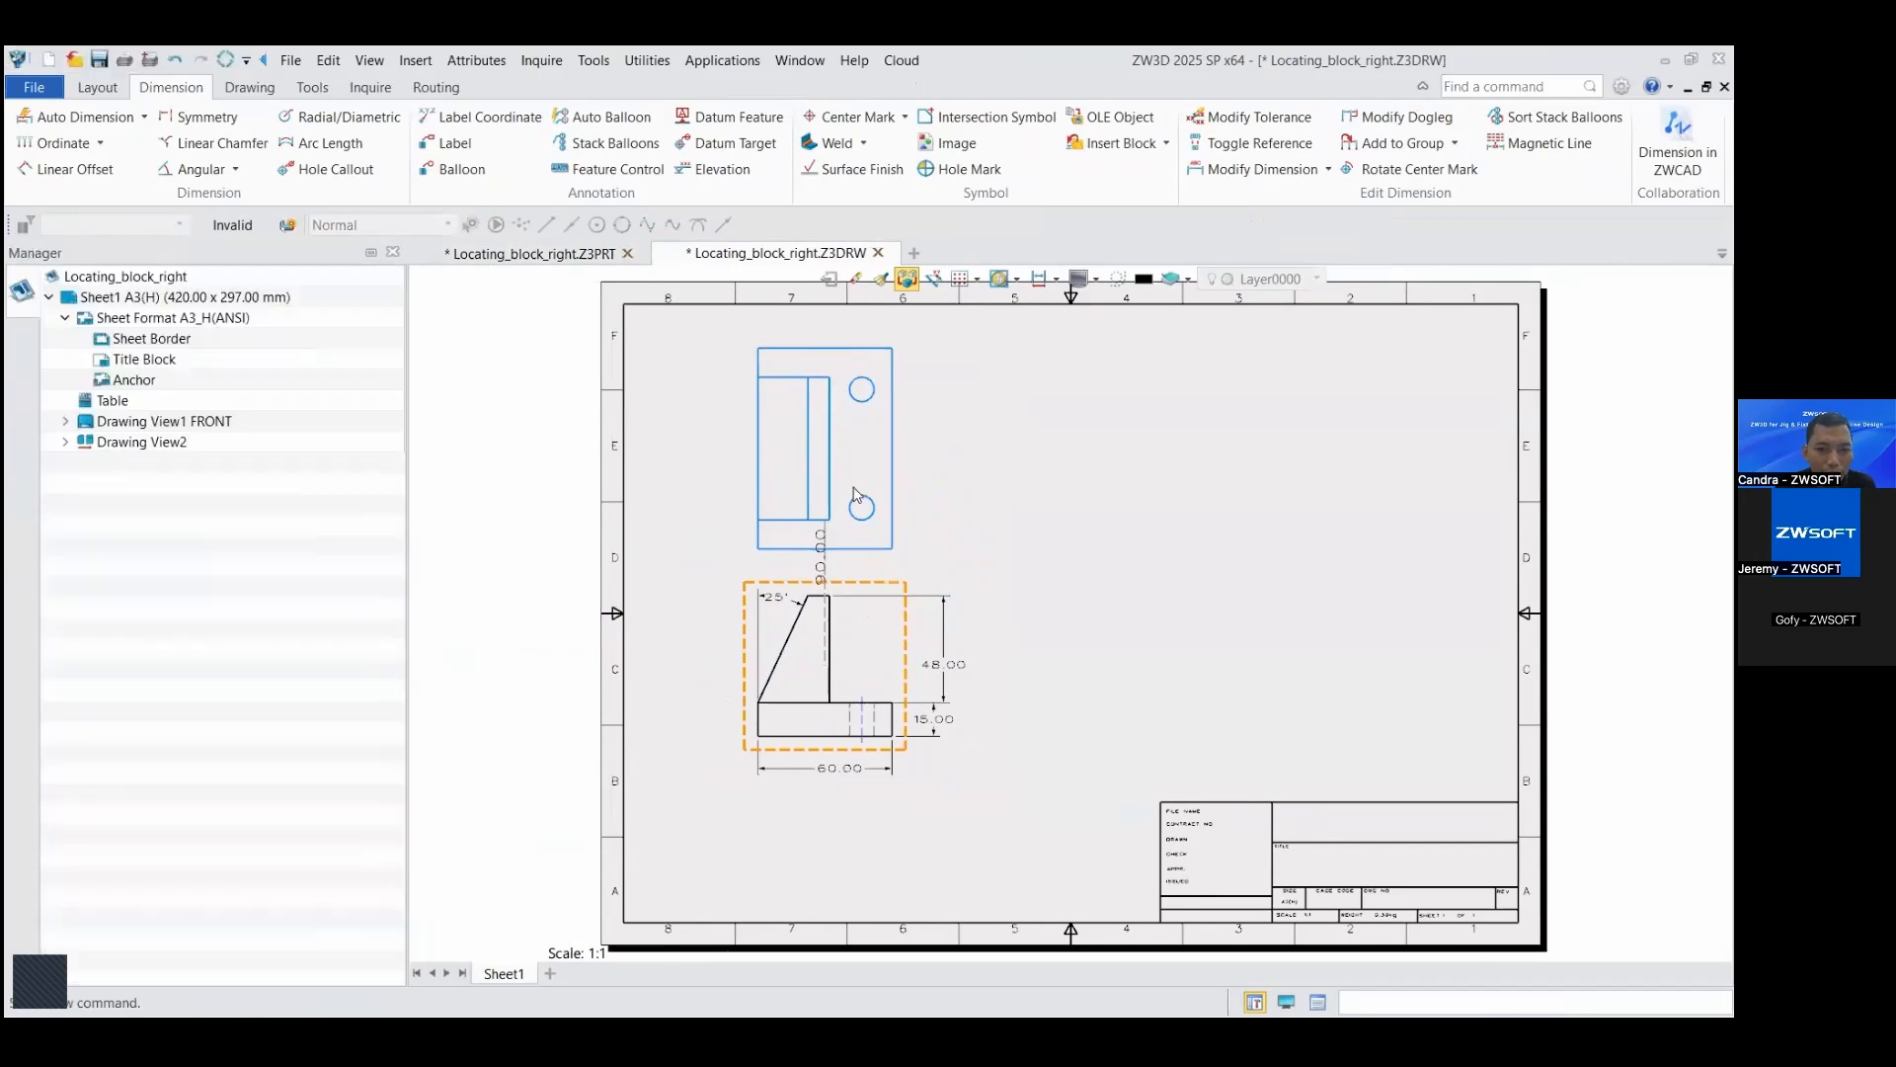
click(1172, 664)
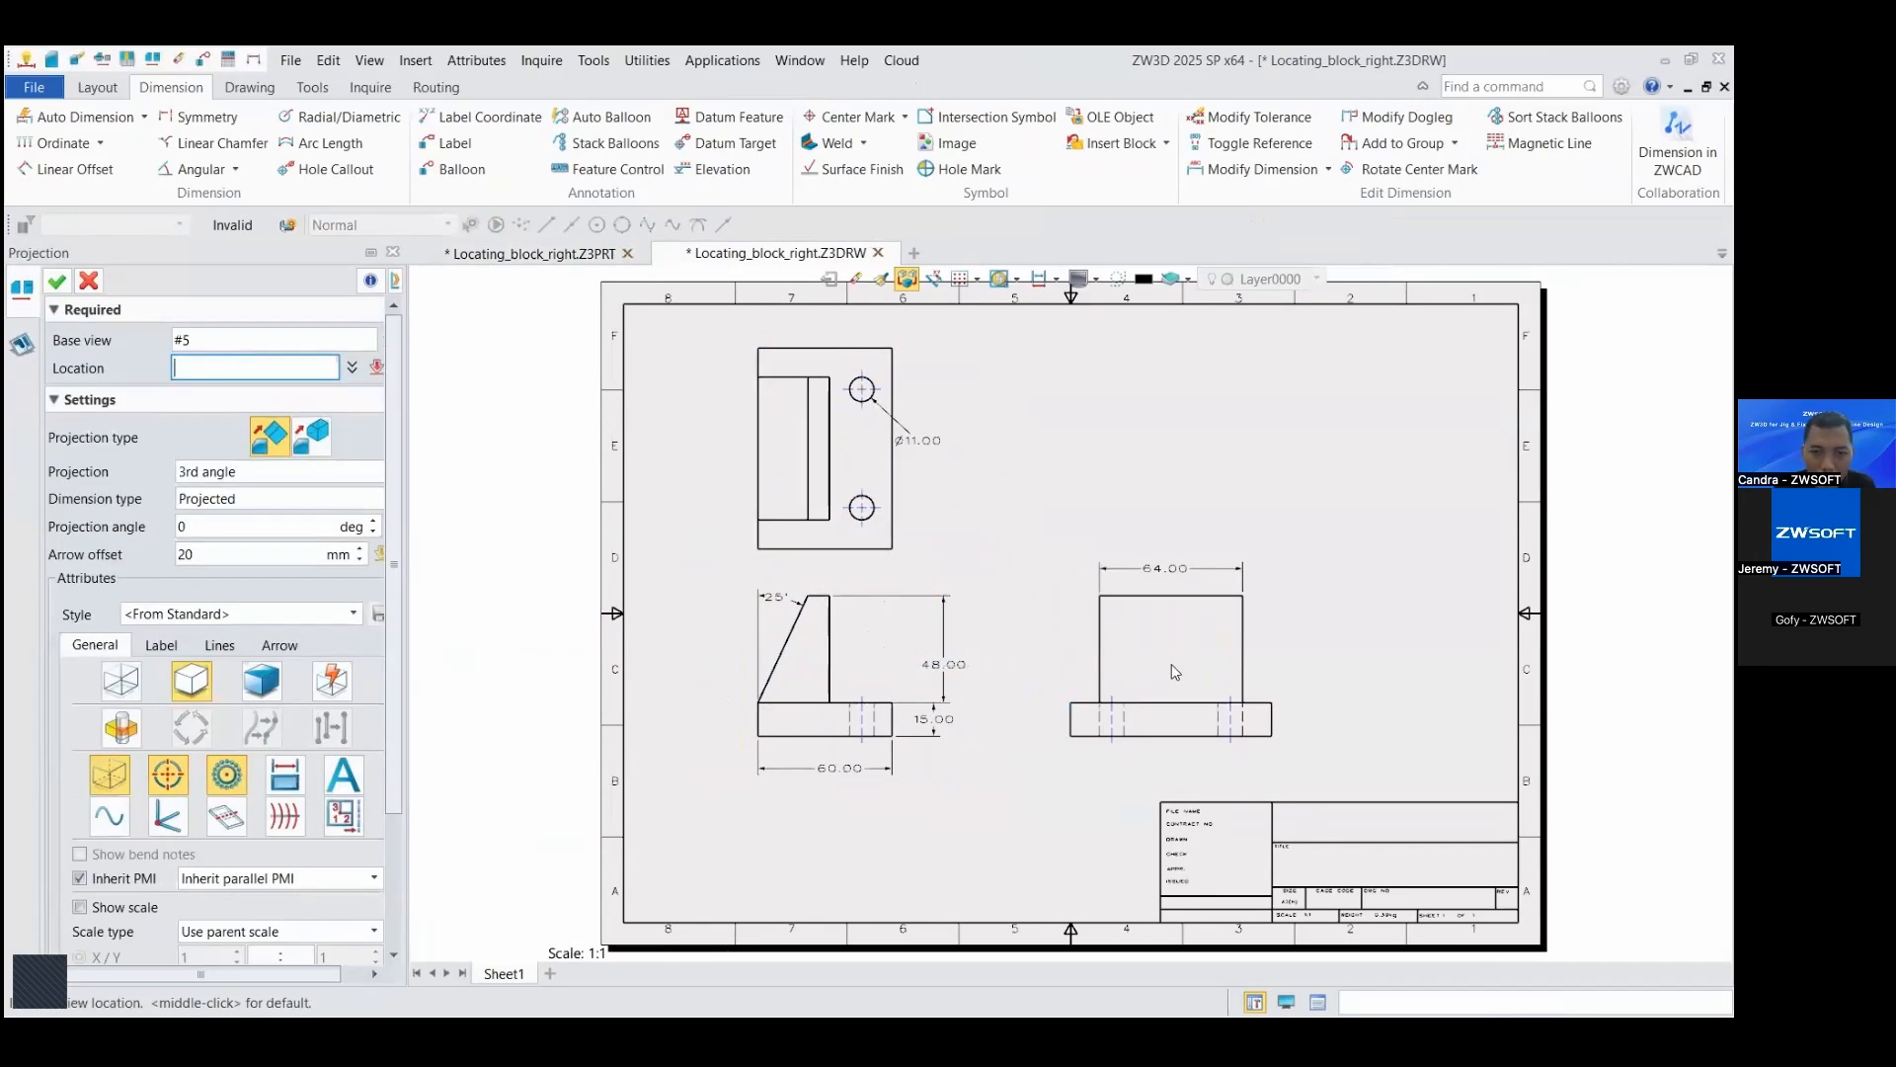
click(96, 282)
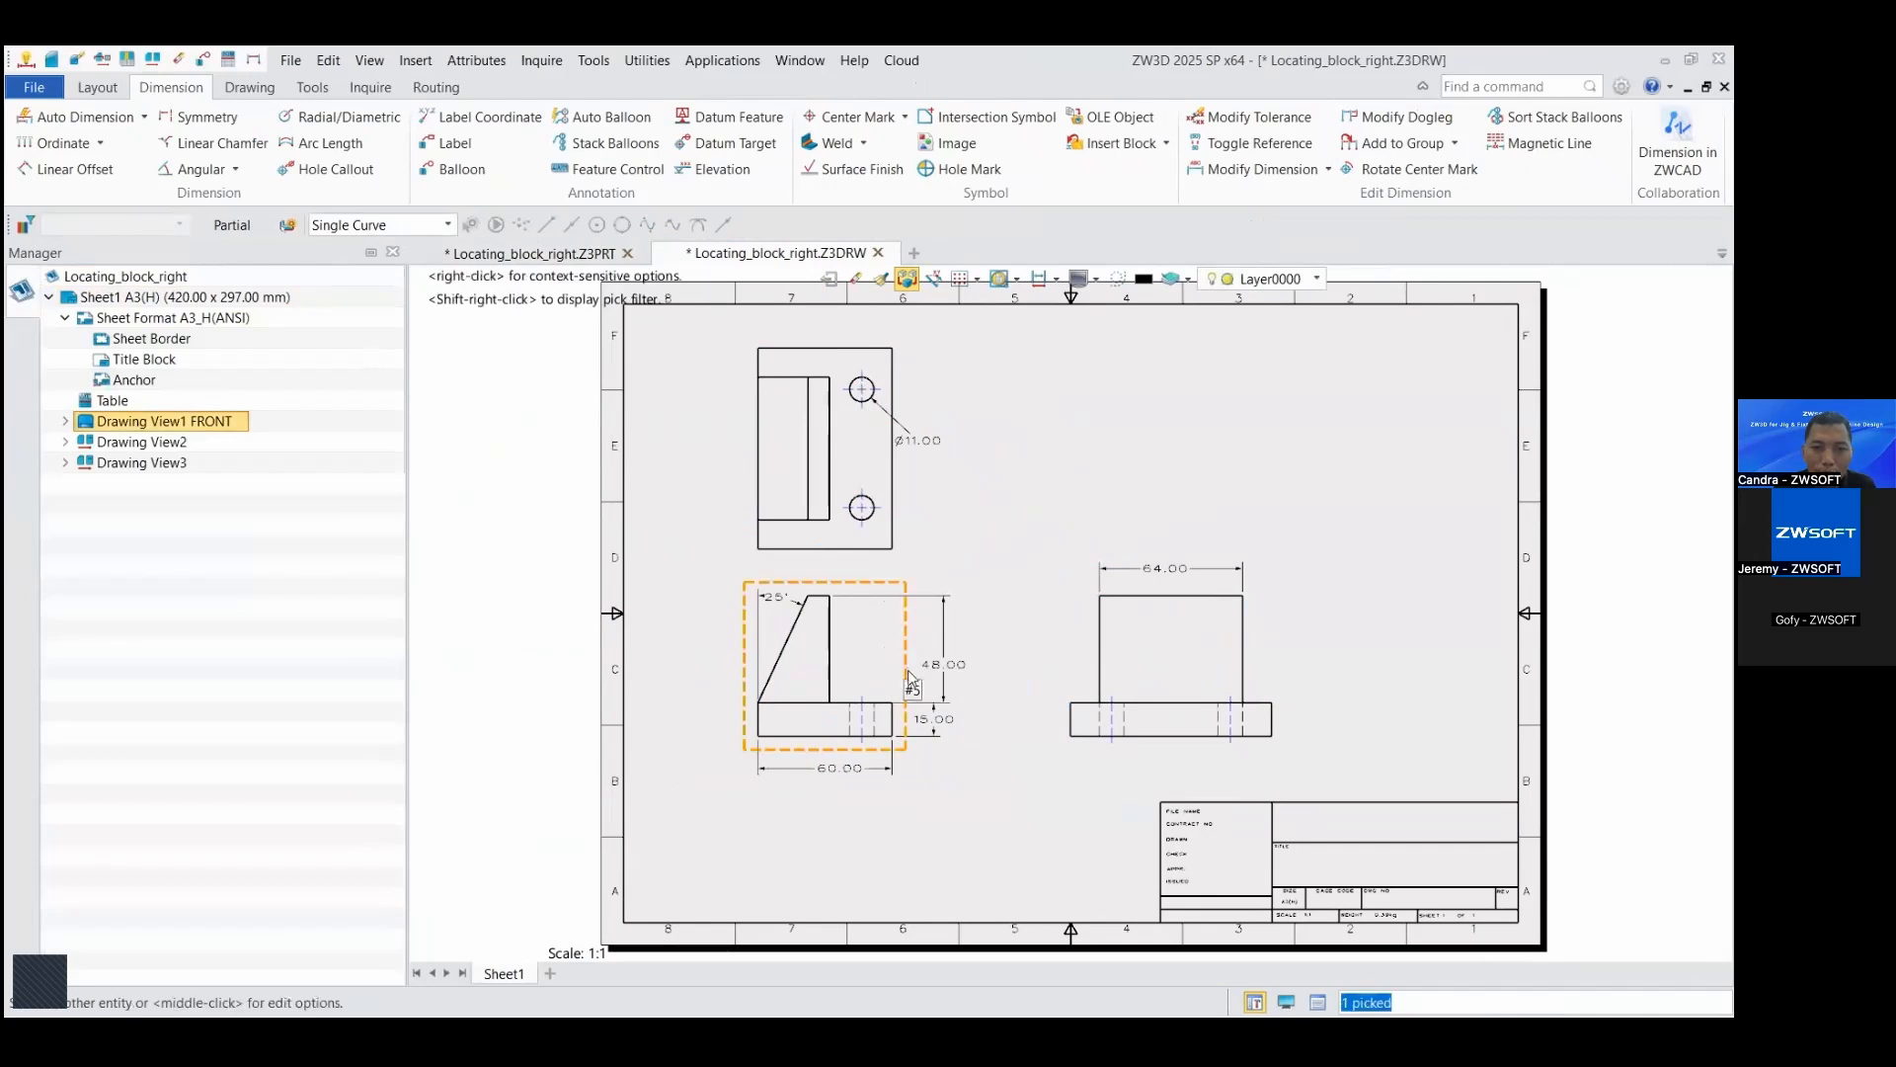
drag(906, 675, 927, 689)
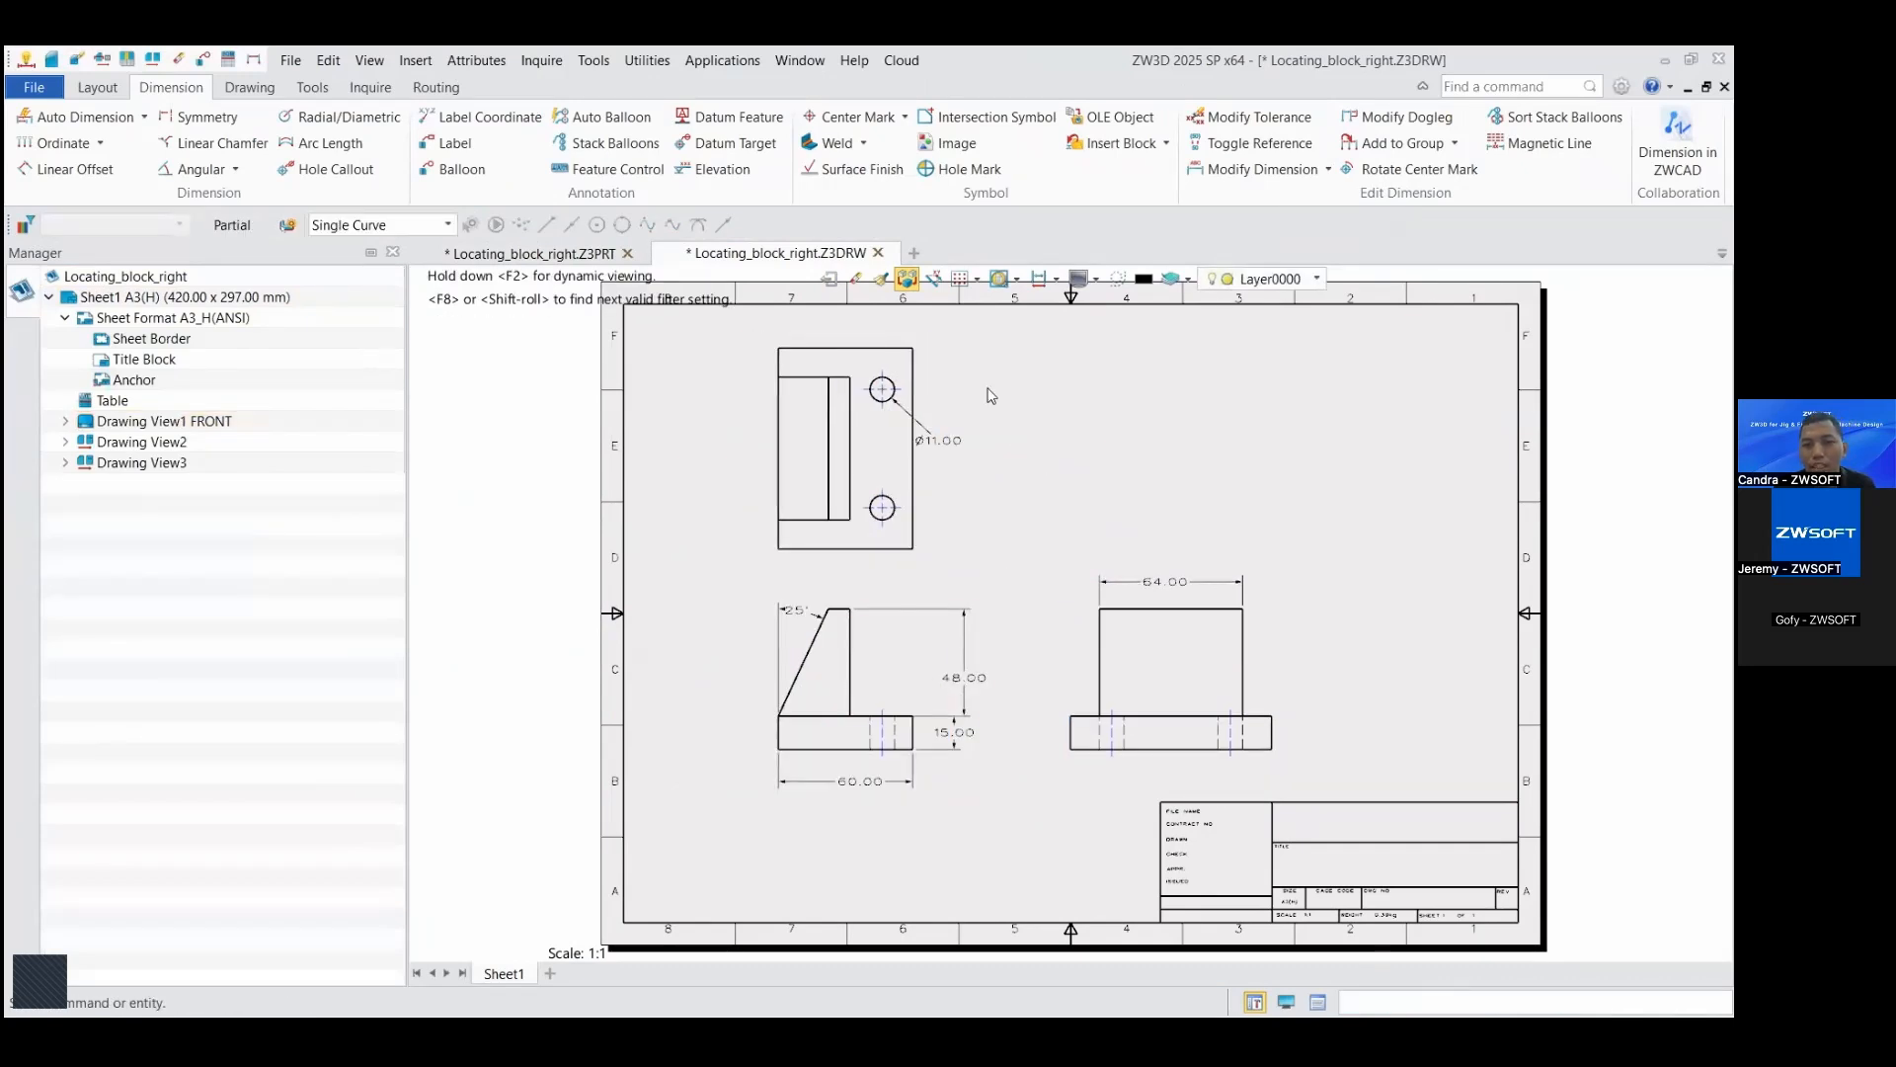
Step: Set up automatic dimensioning of the top view with the lower-left corner of its outline as the common origin
middle_drag(987, 389, 965, 394)
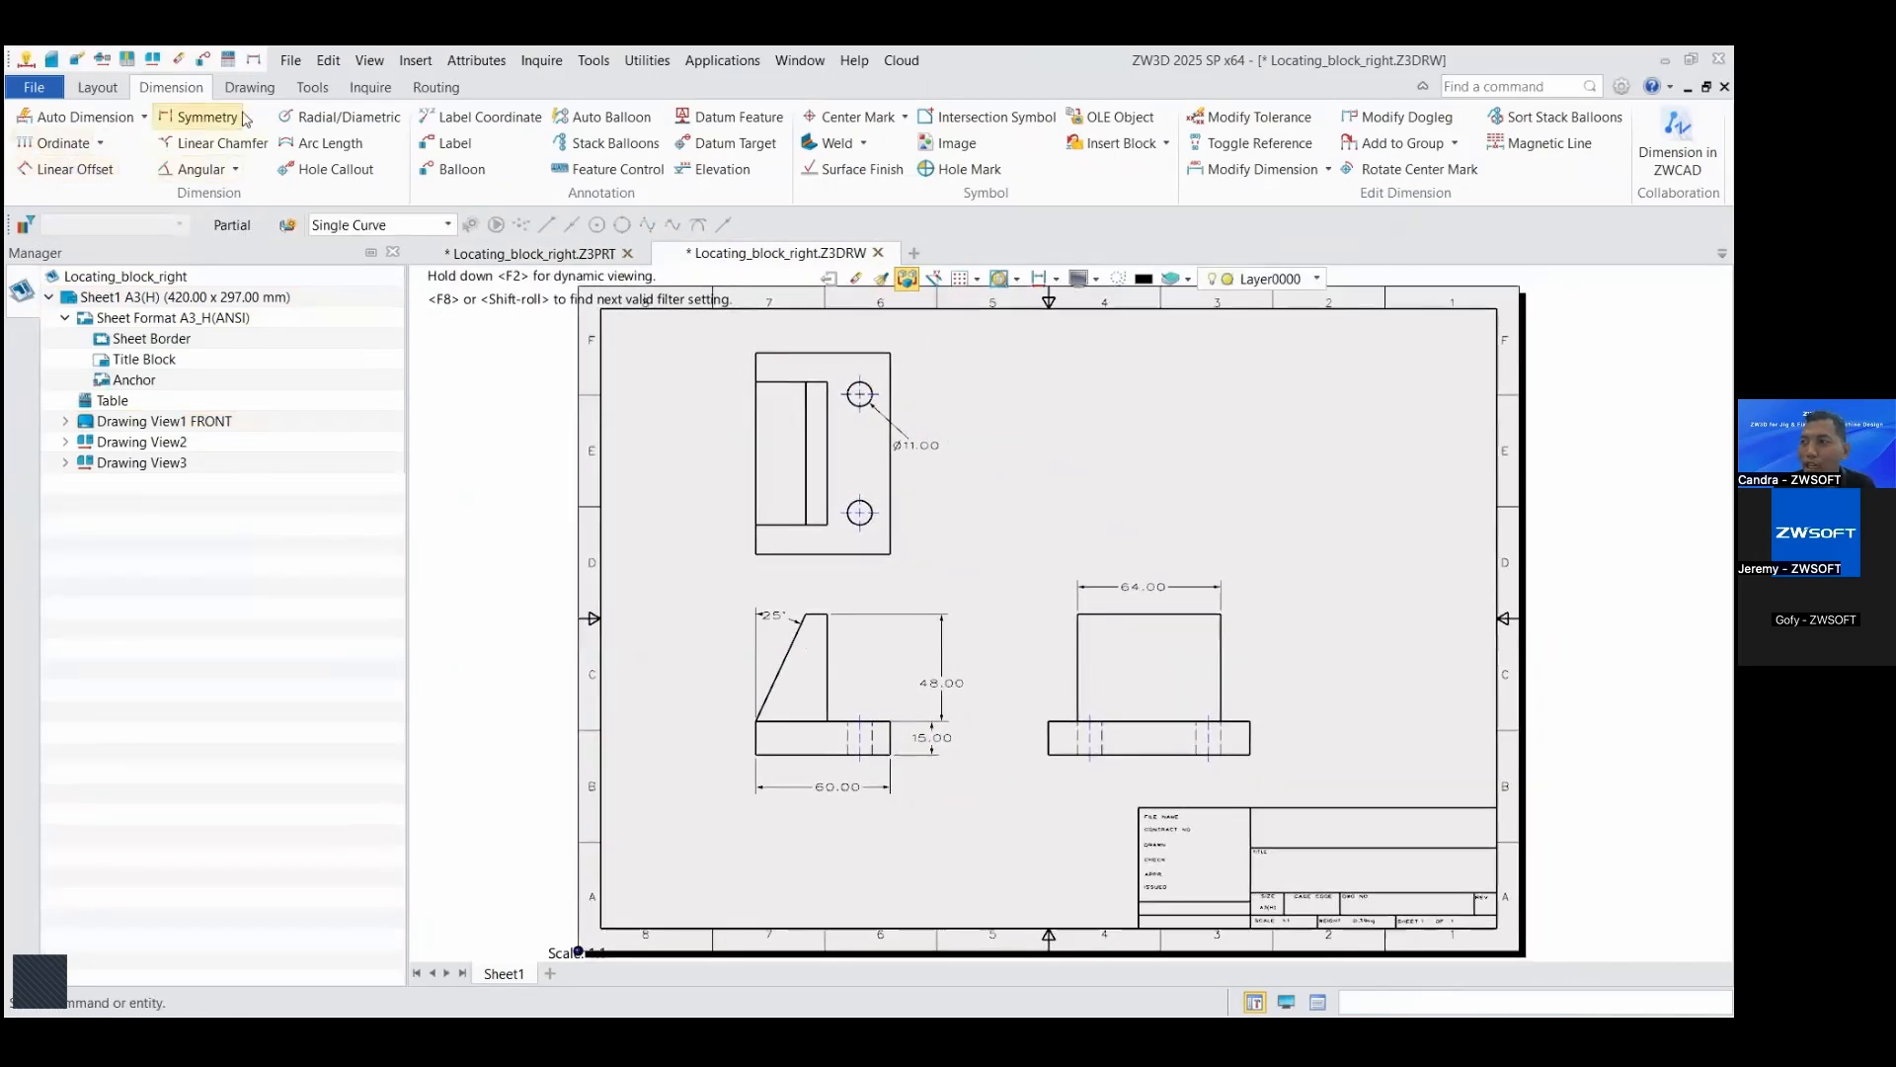
scroll(1037, 543, up, 3)
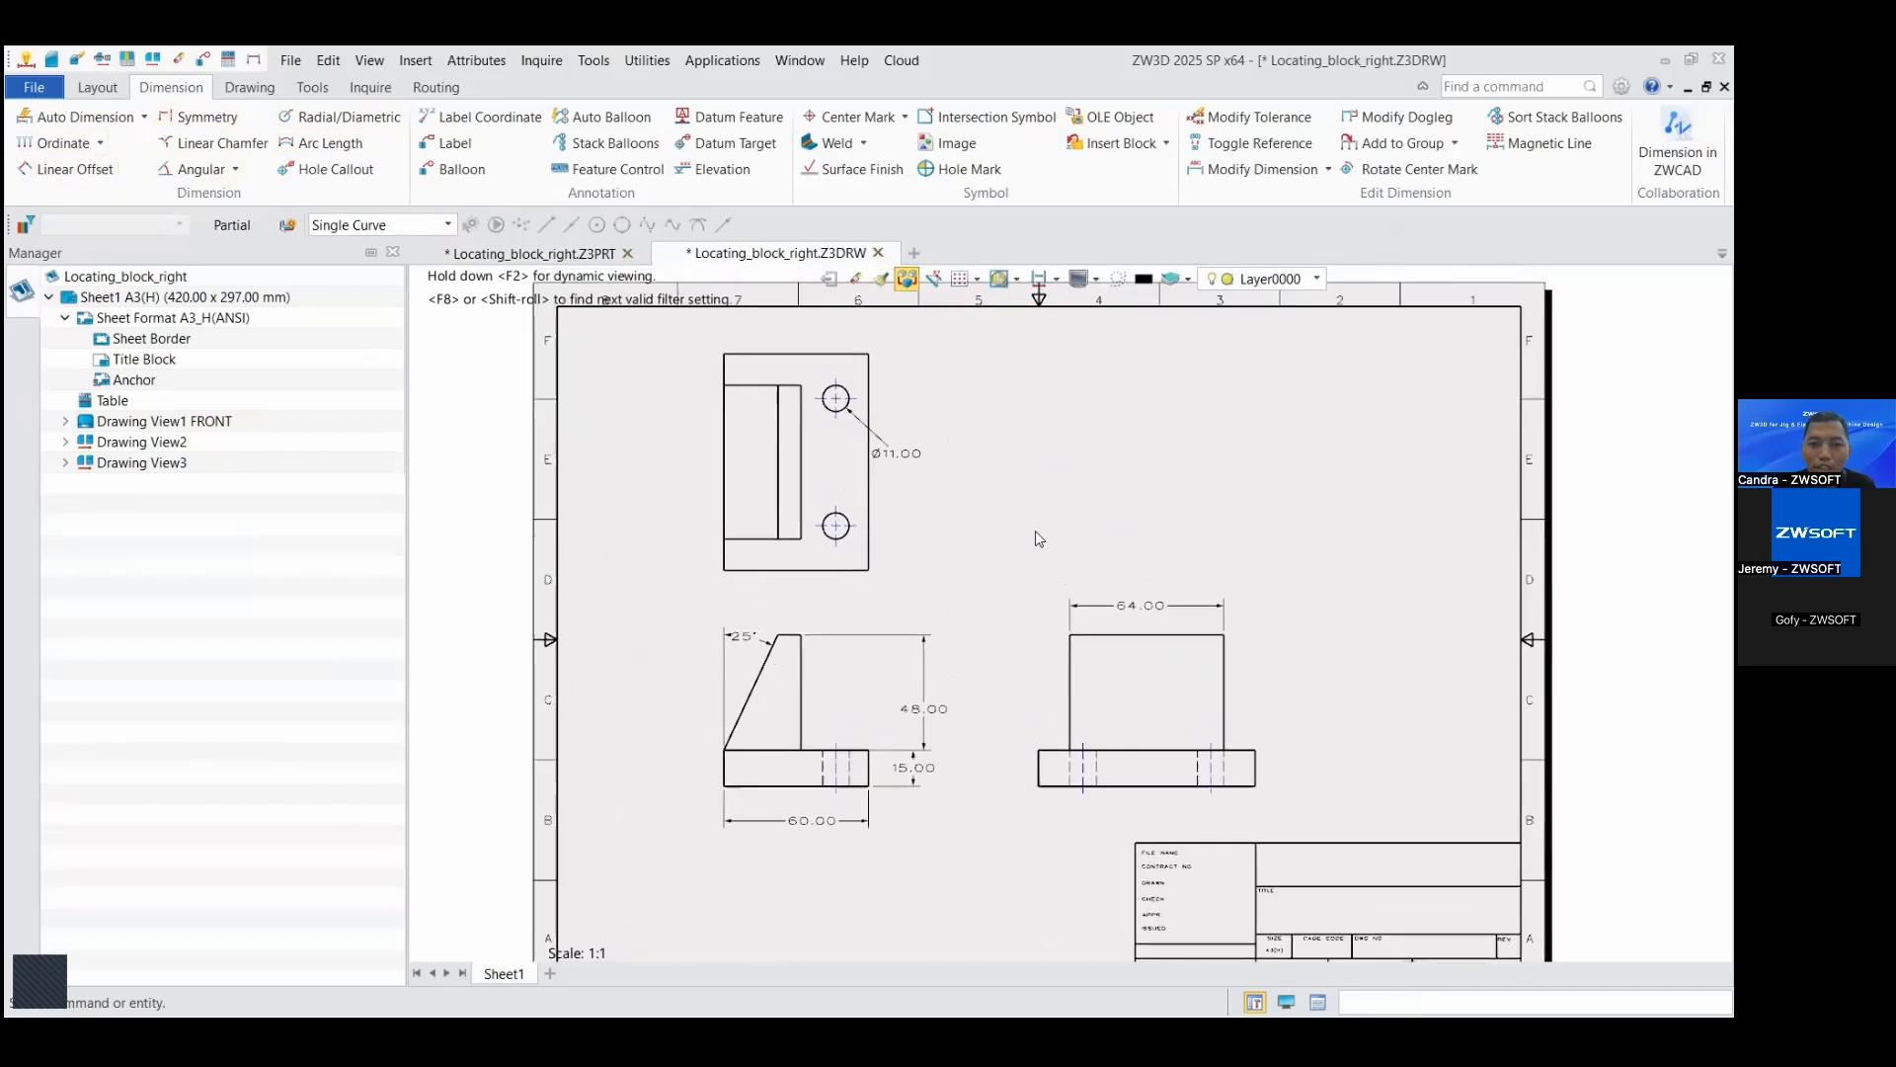
scroll(1035, 533, down, 3)
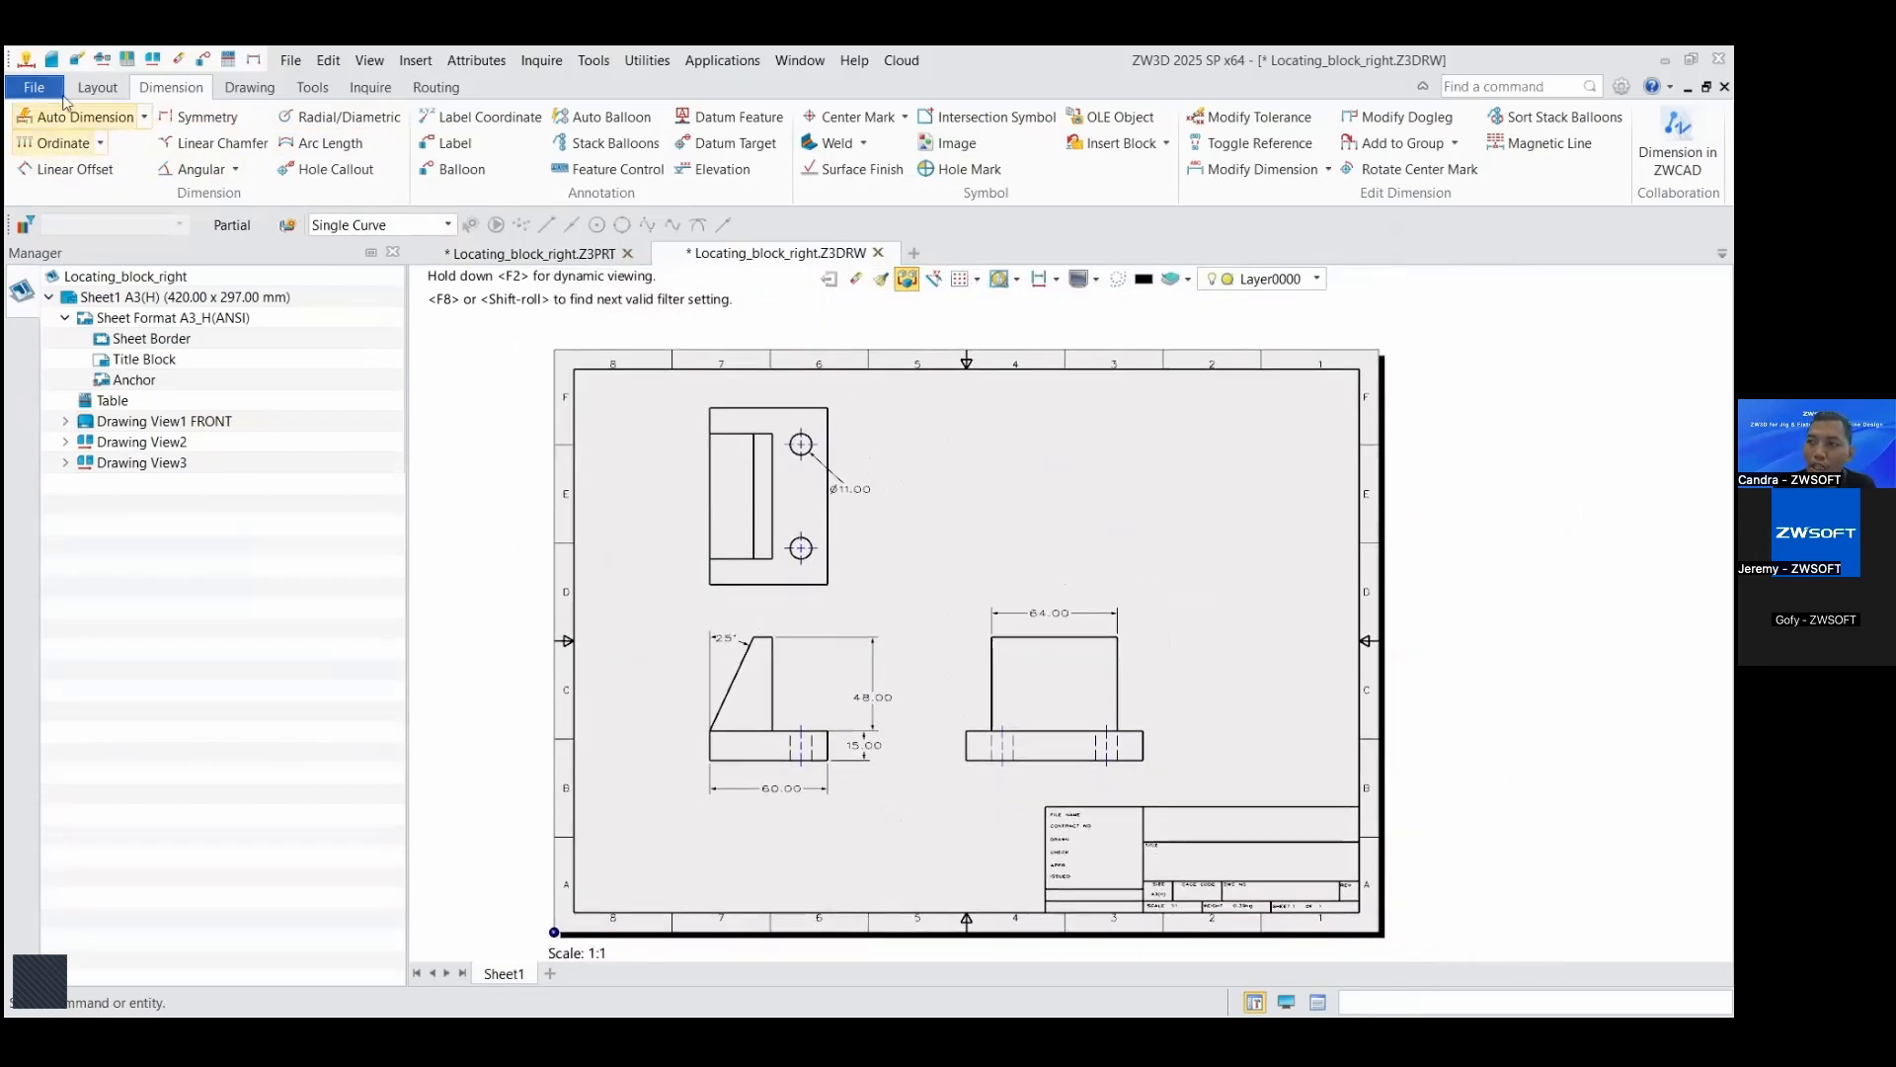
scroll(922, 494, up, 1)
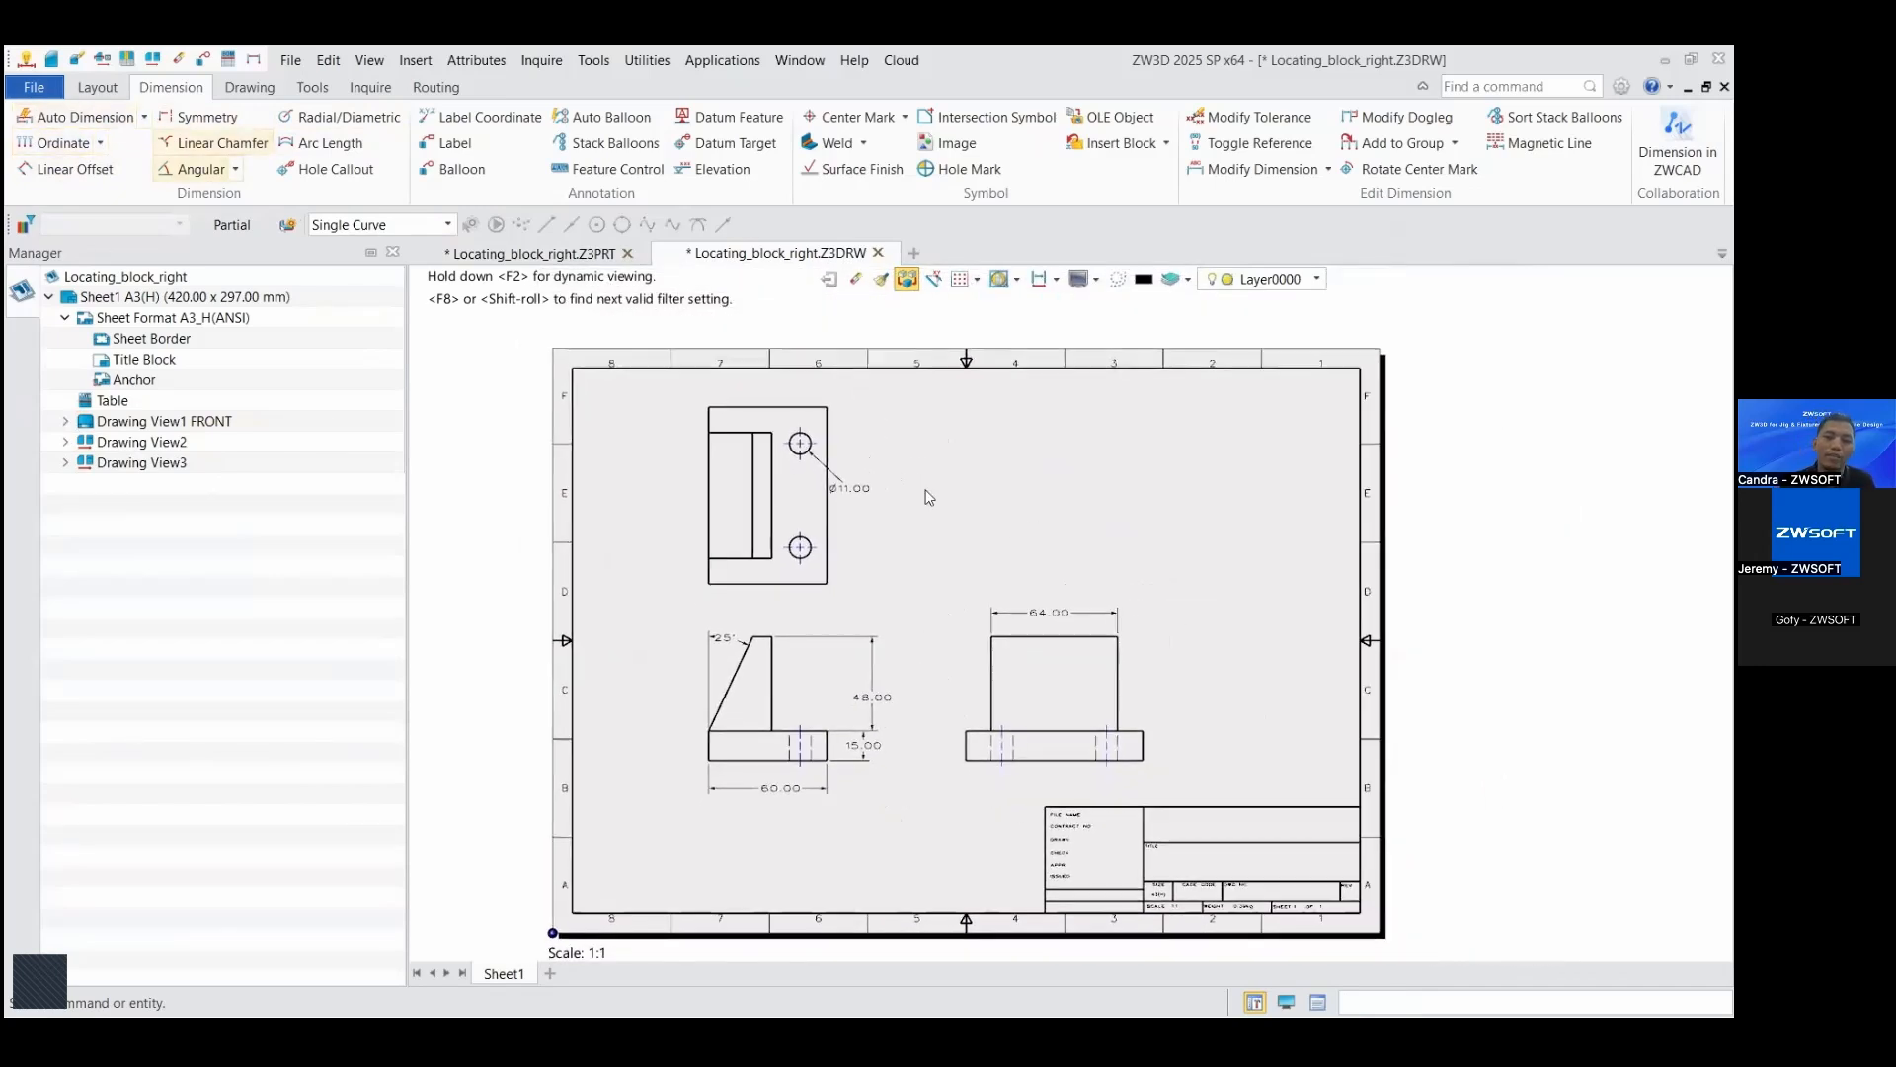
click(98, 125)
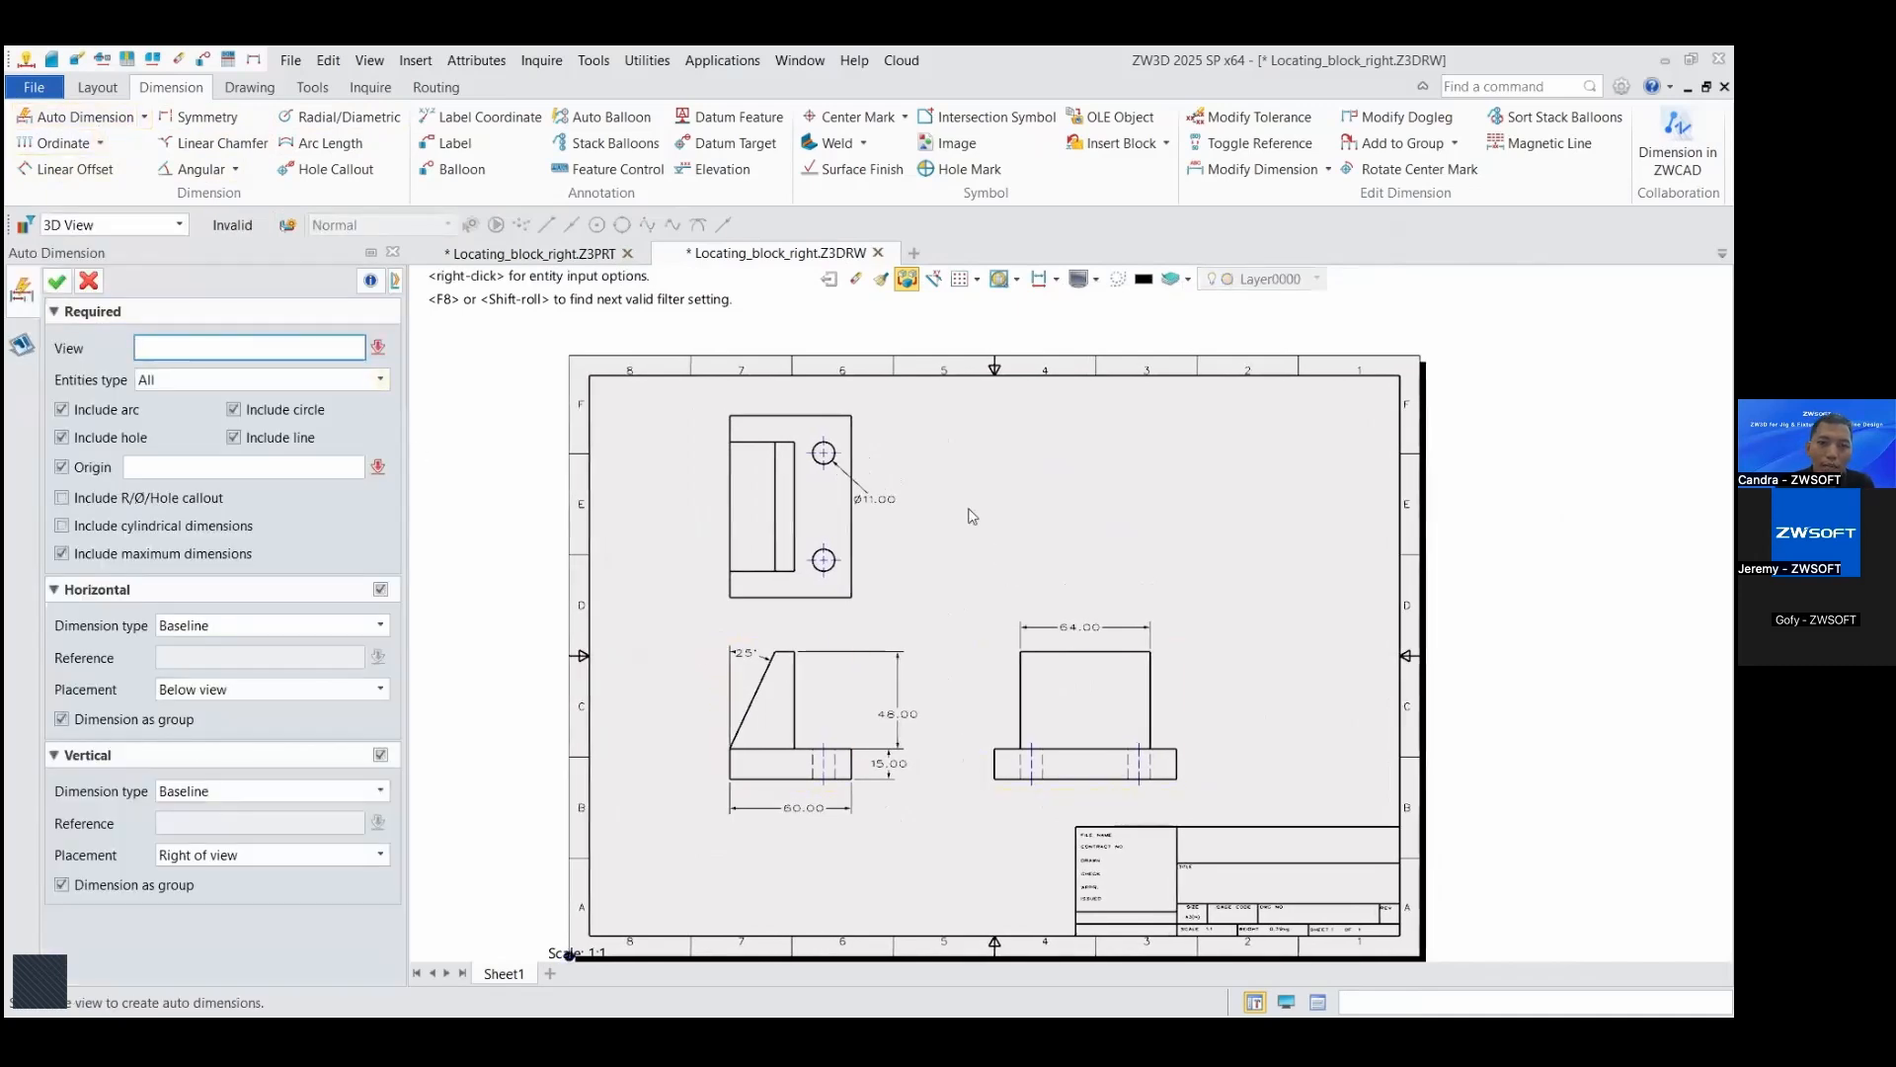
click(864, 452)
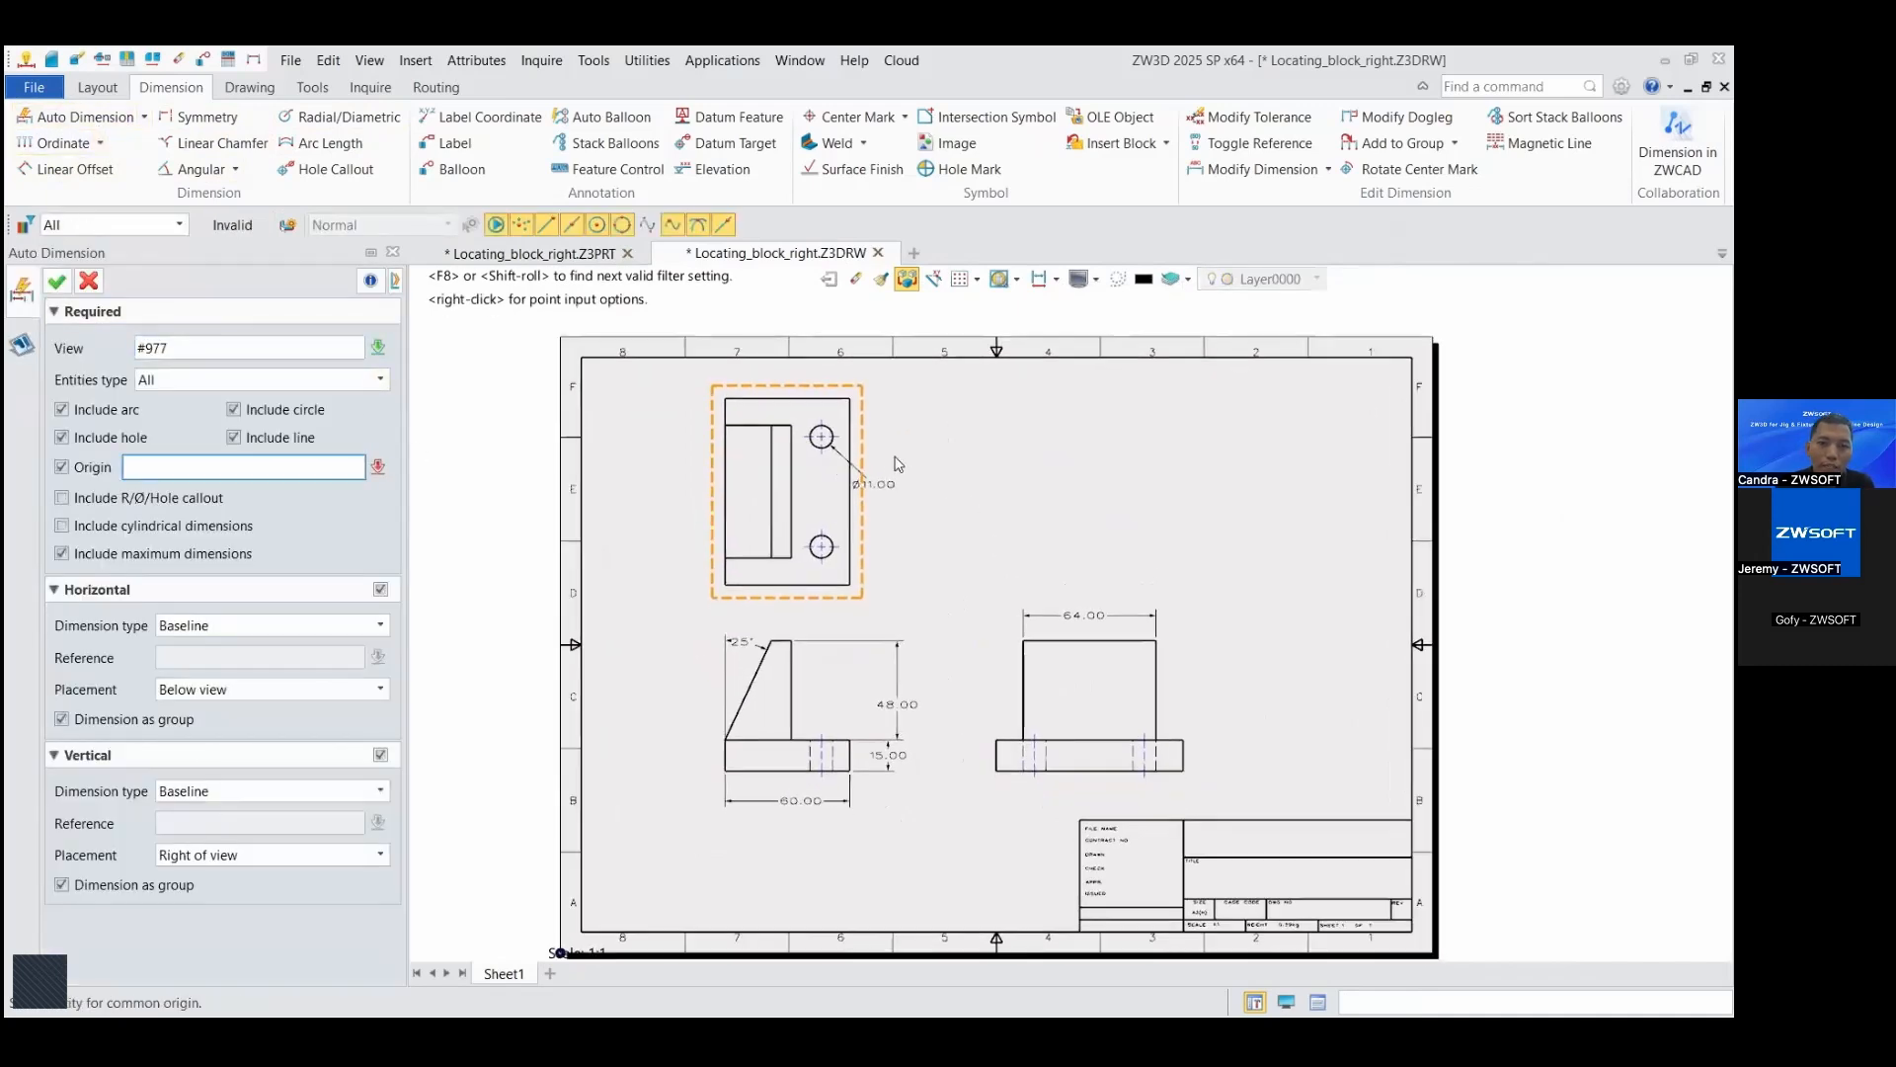
click(734, 591)
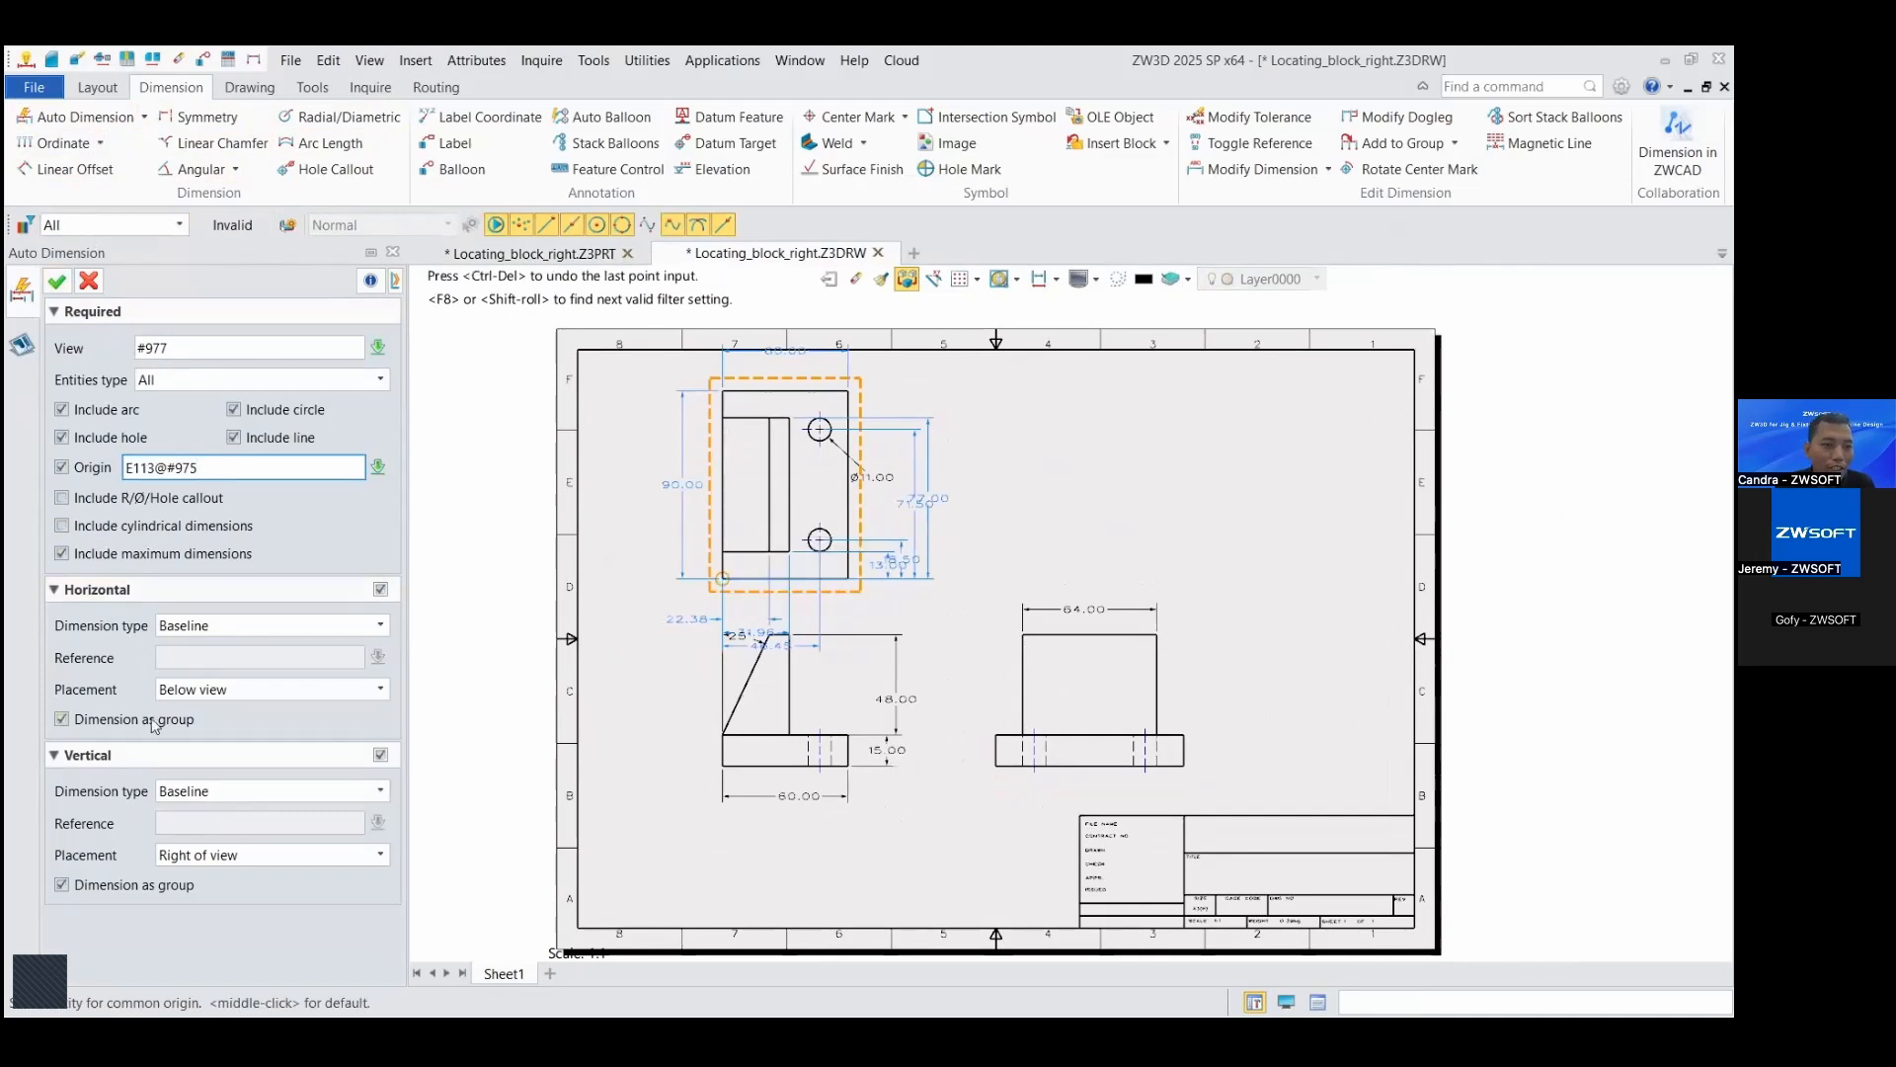
Step: Try the Continuous type for the horizontal automatic dimensions and return it to Baseline
click(219, 626)
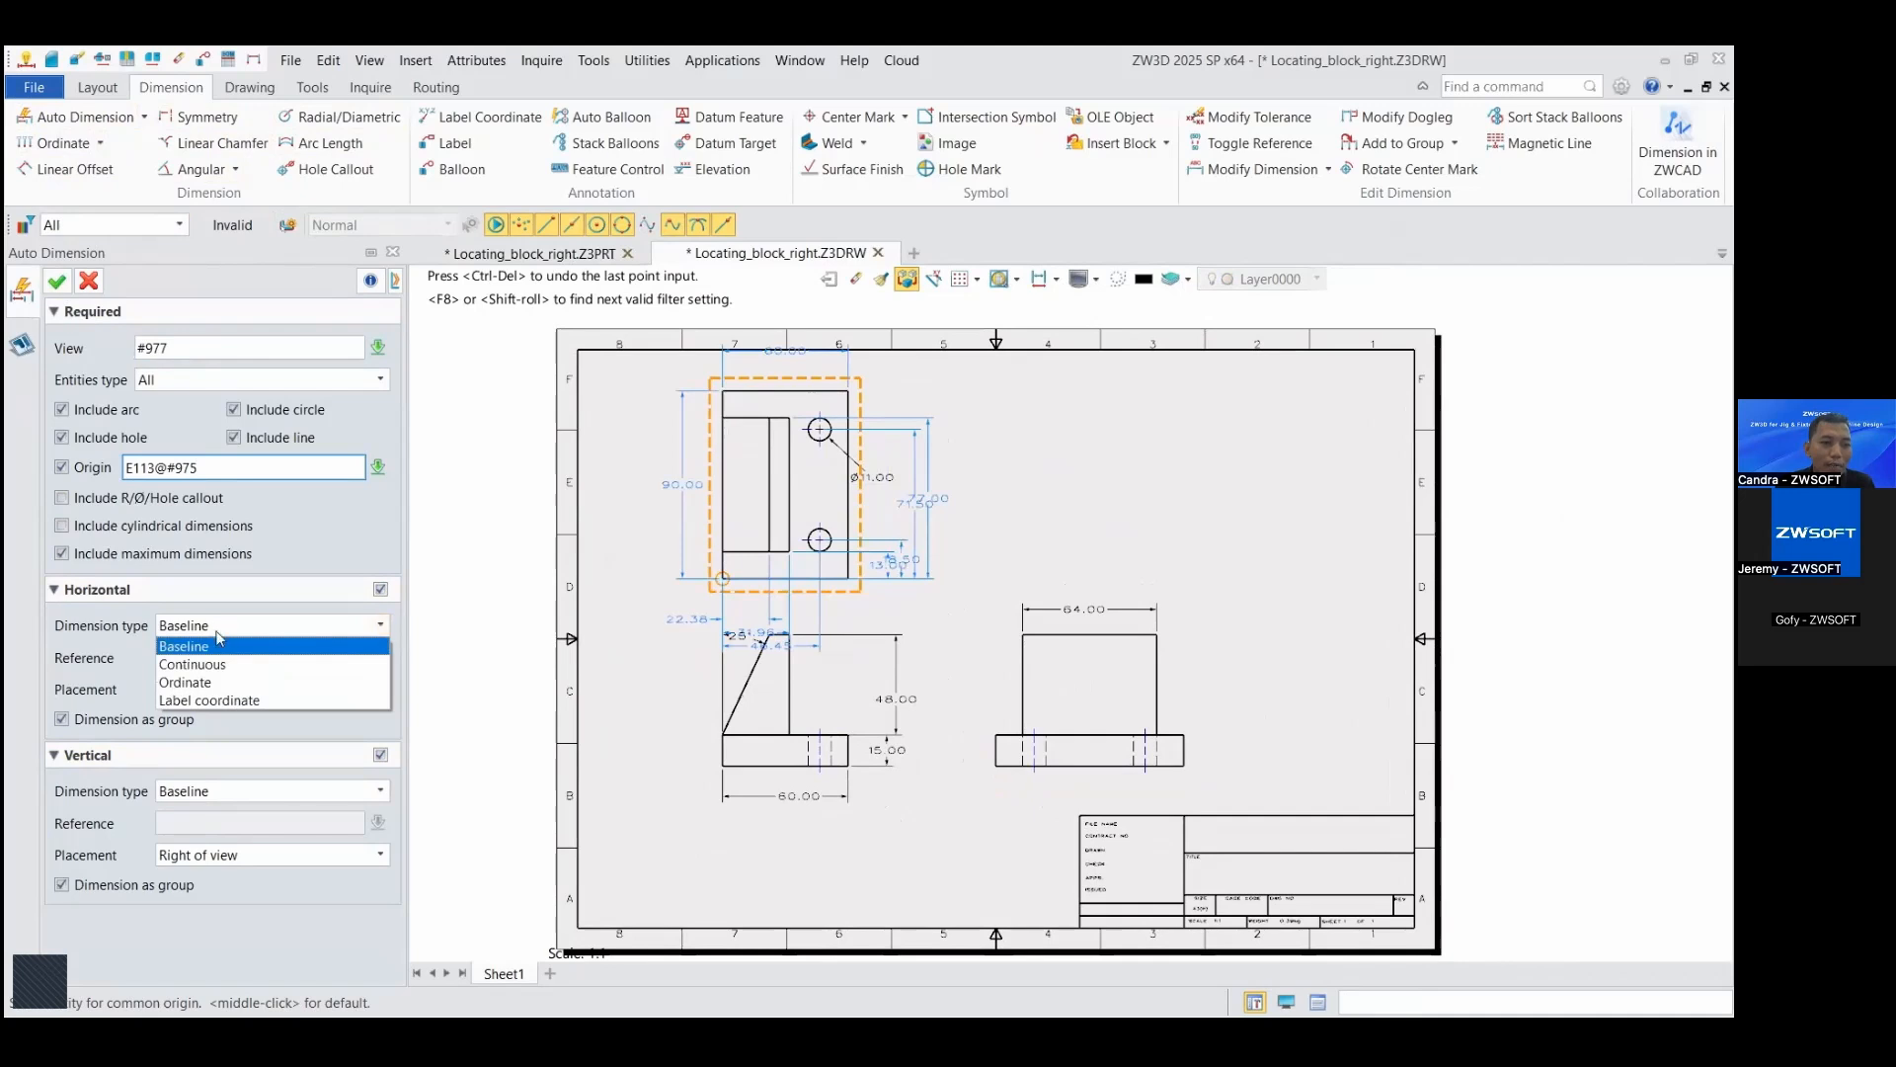
click(214, 666)
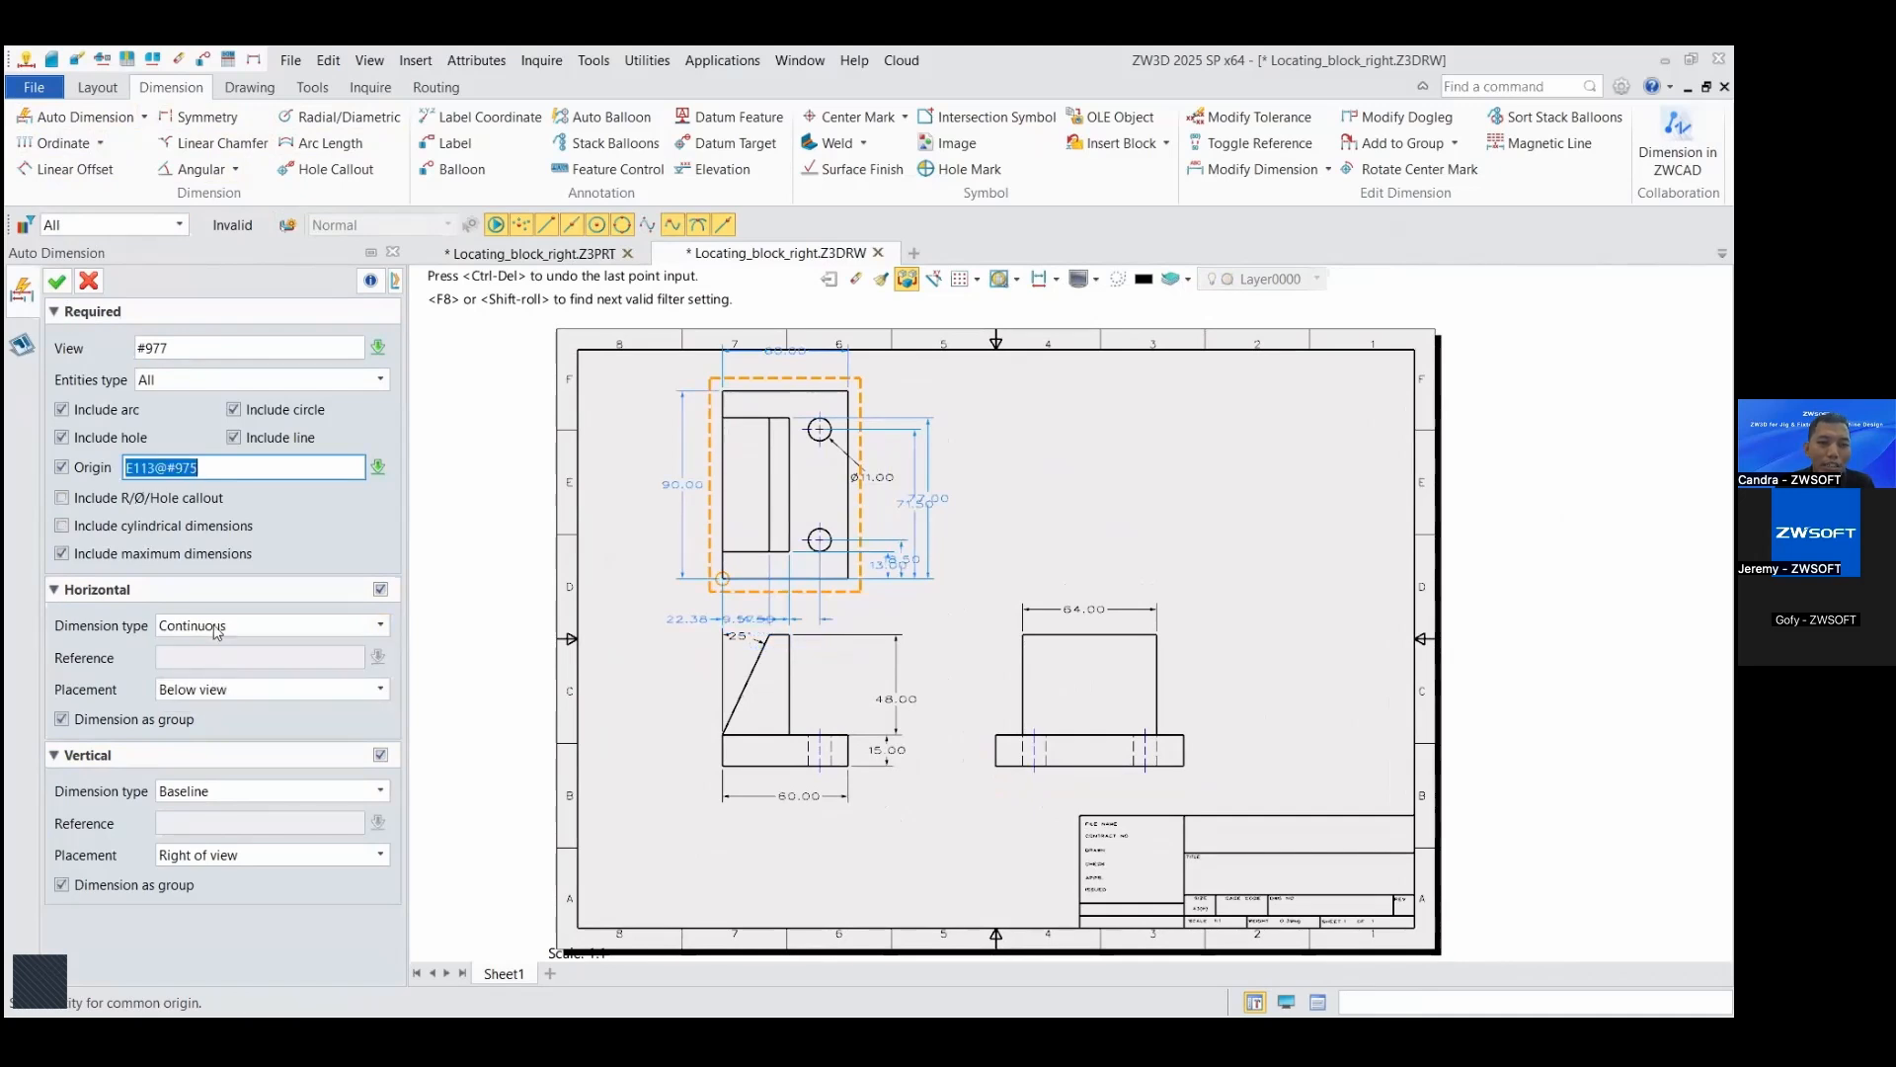
click(217, 629)
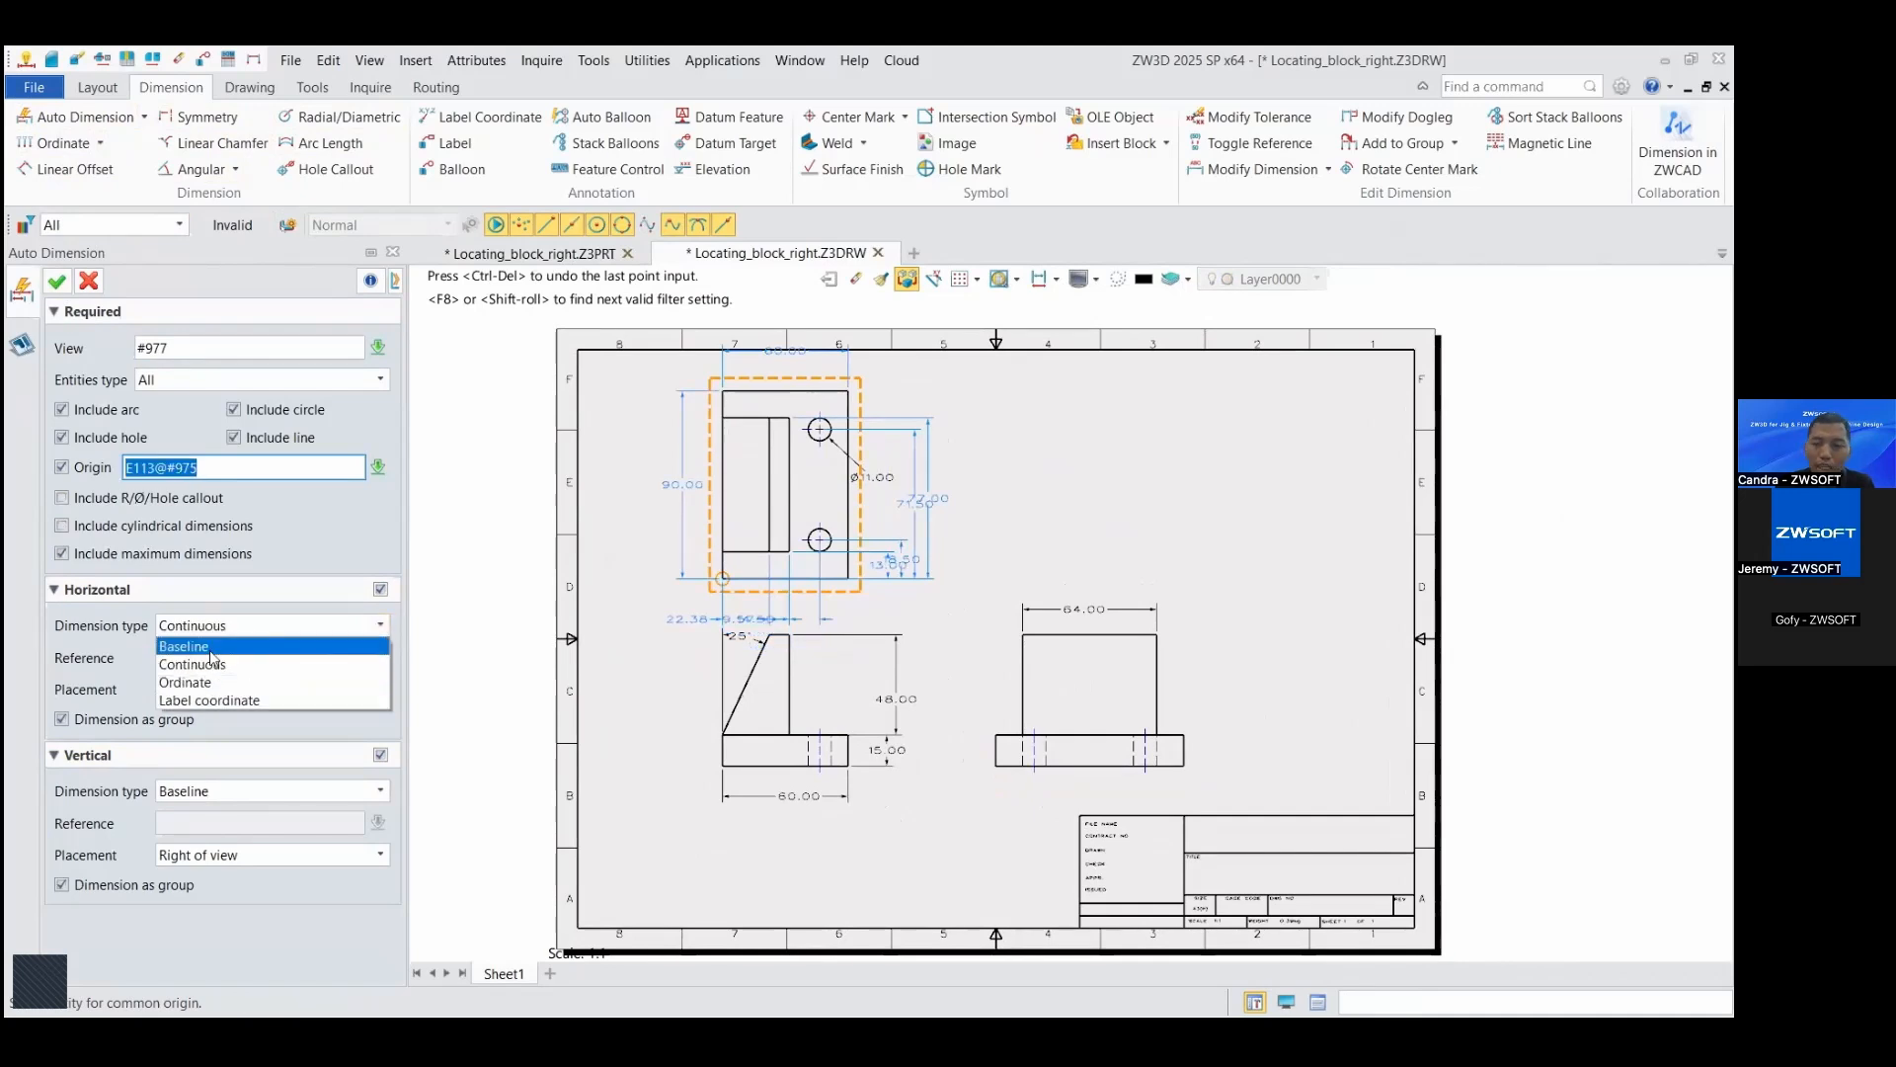
click(210, 648)
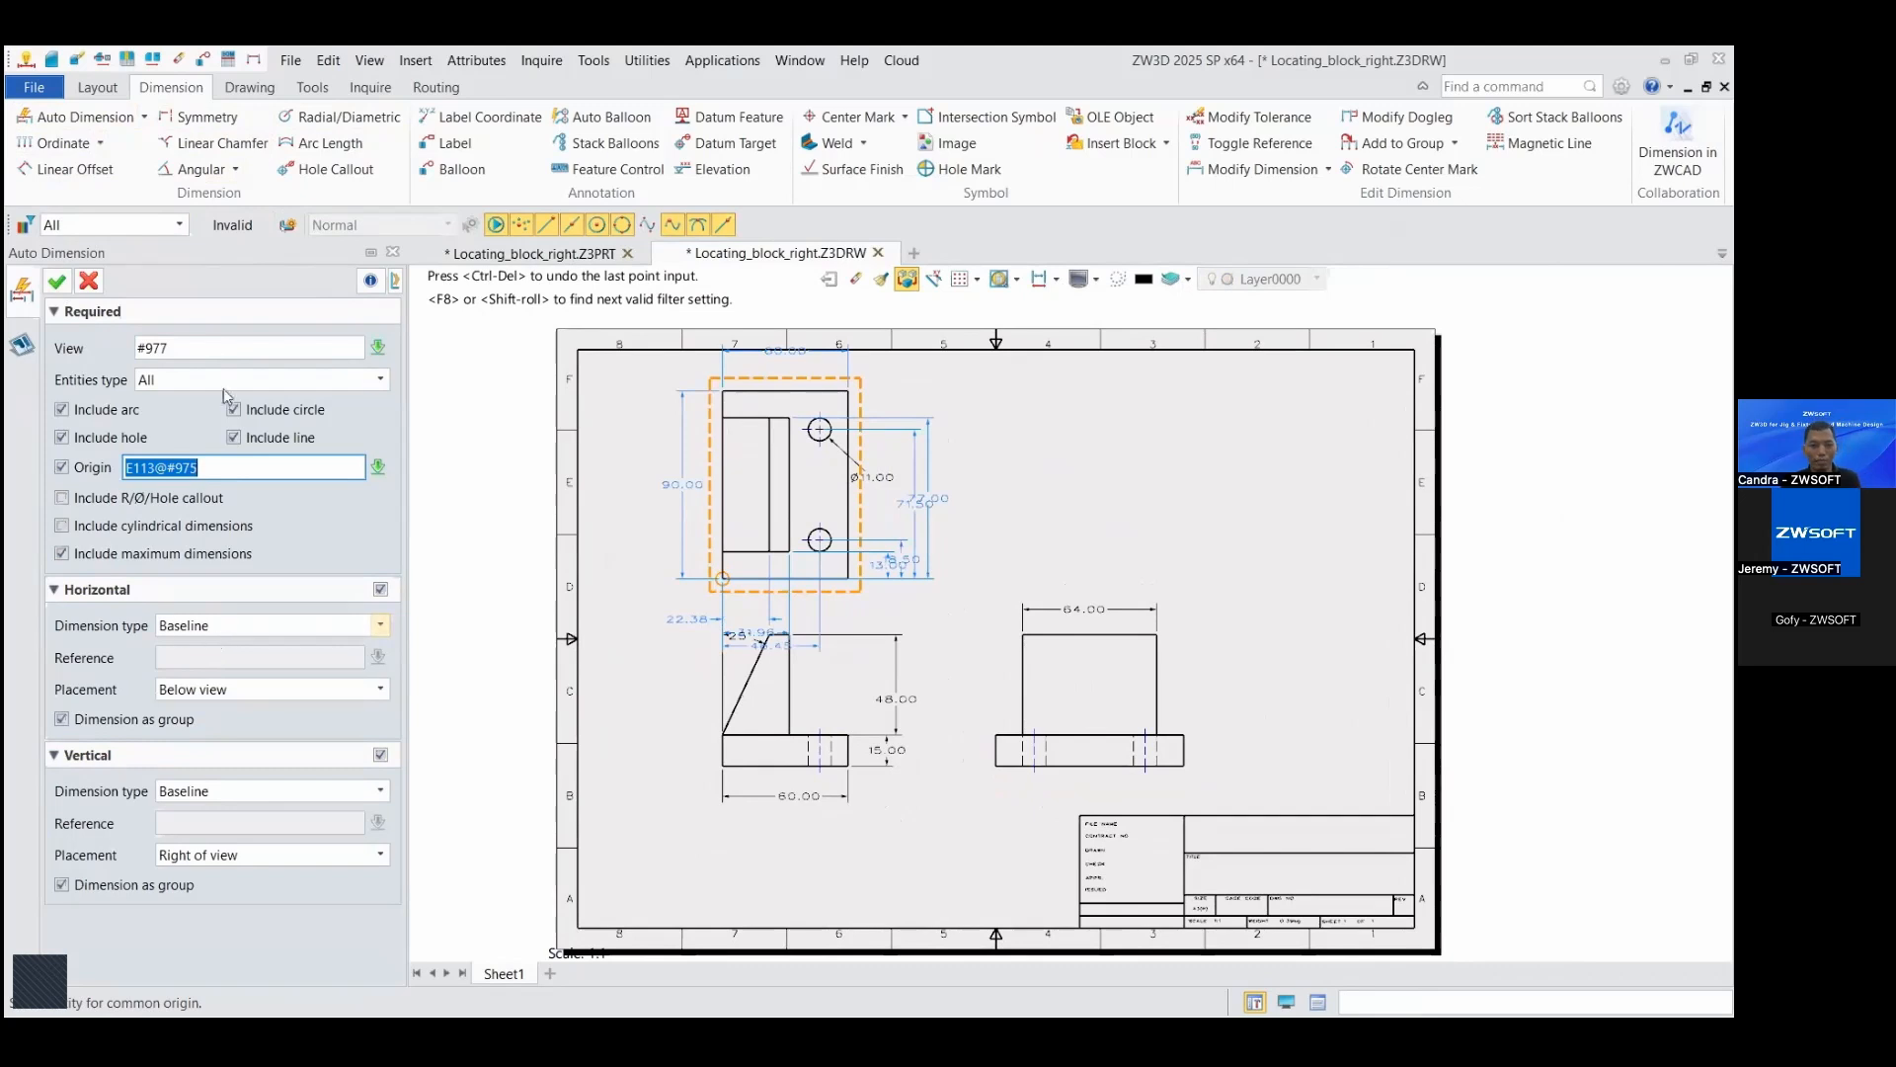
Step: Apply the top view's automatic baseline dimensions and move its 60.00 width dimension closer to the outline
click(56, 282)
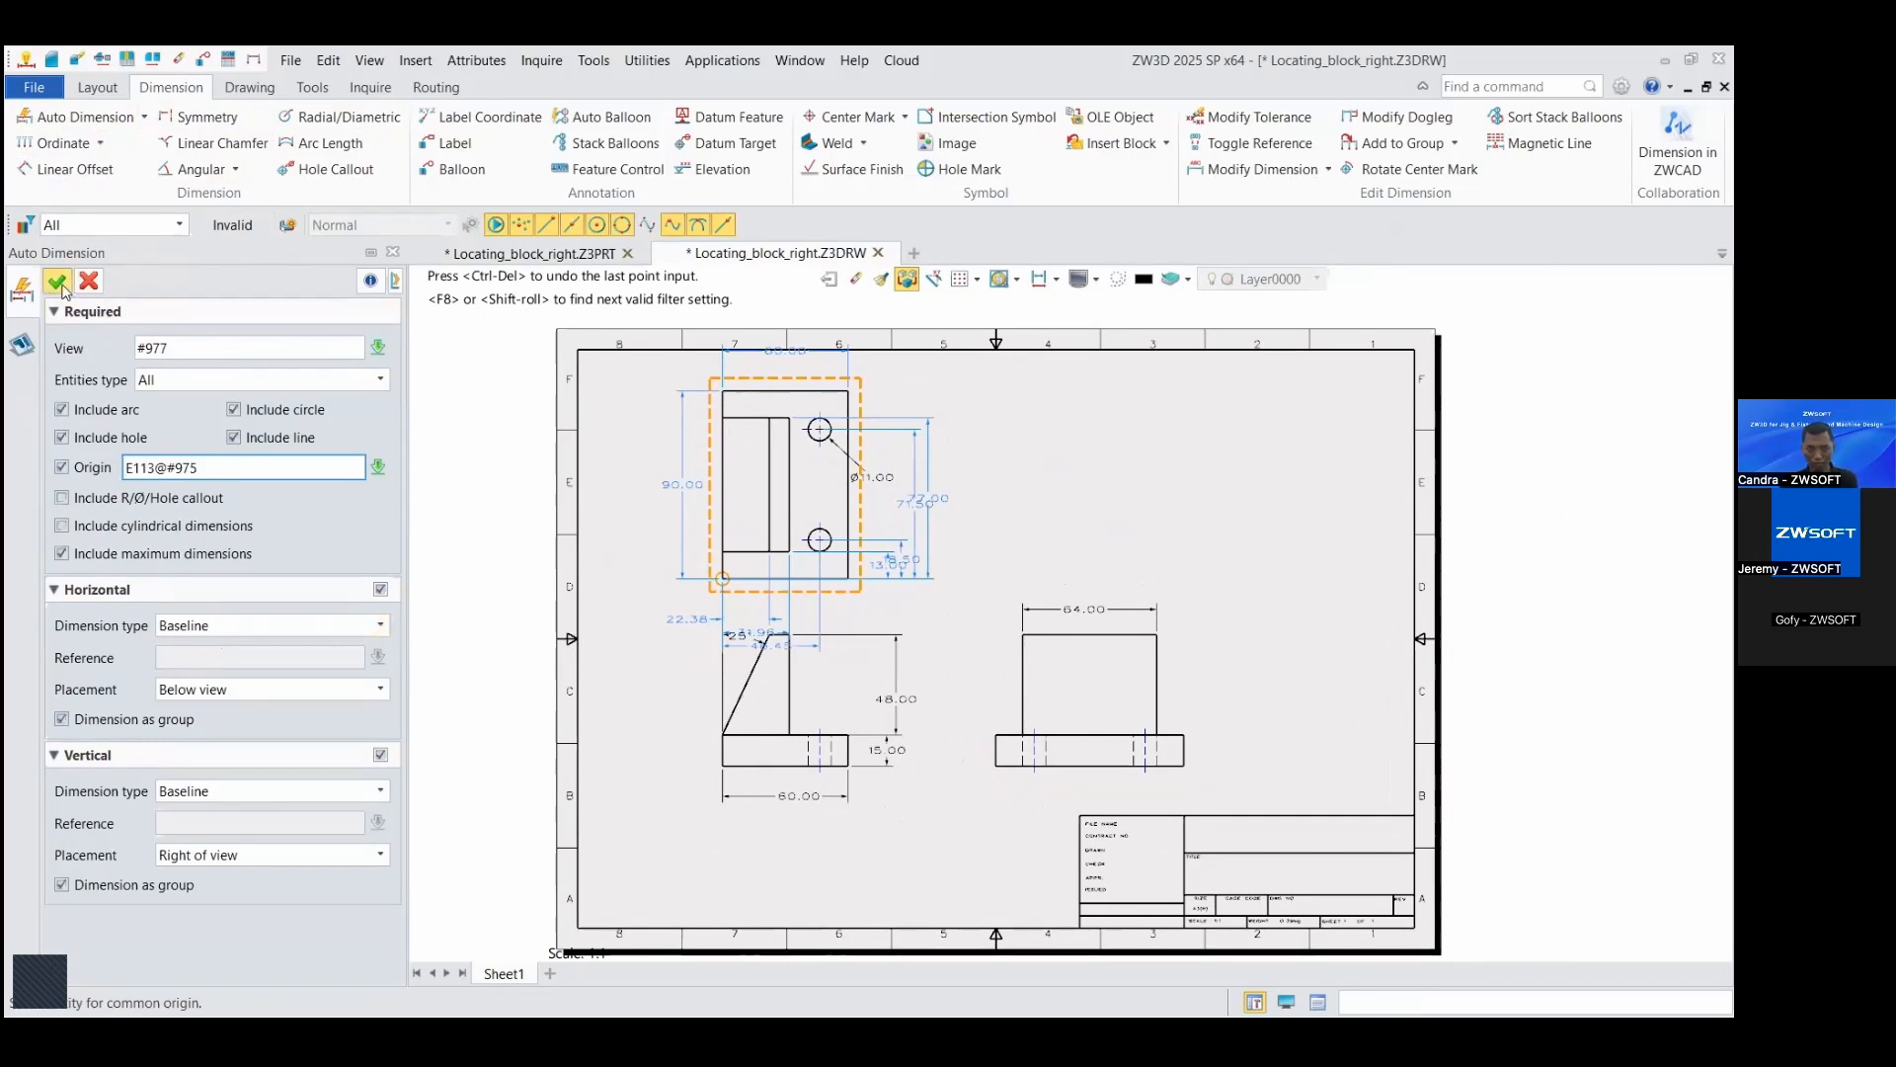
scroll(726, 429, up, 2)
scroll(830, 345, up, 1)
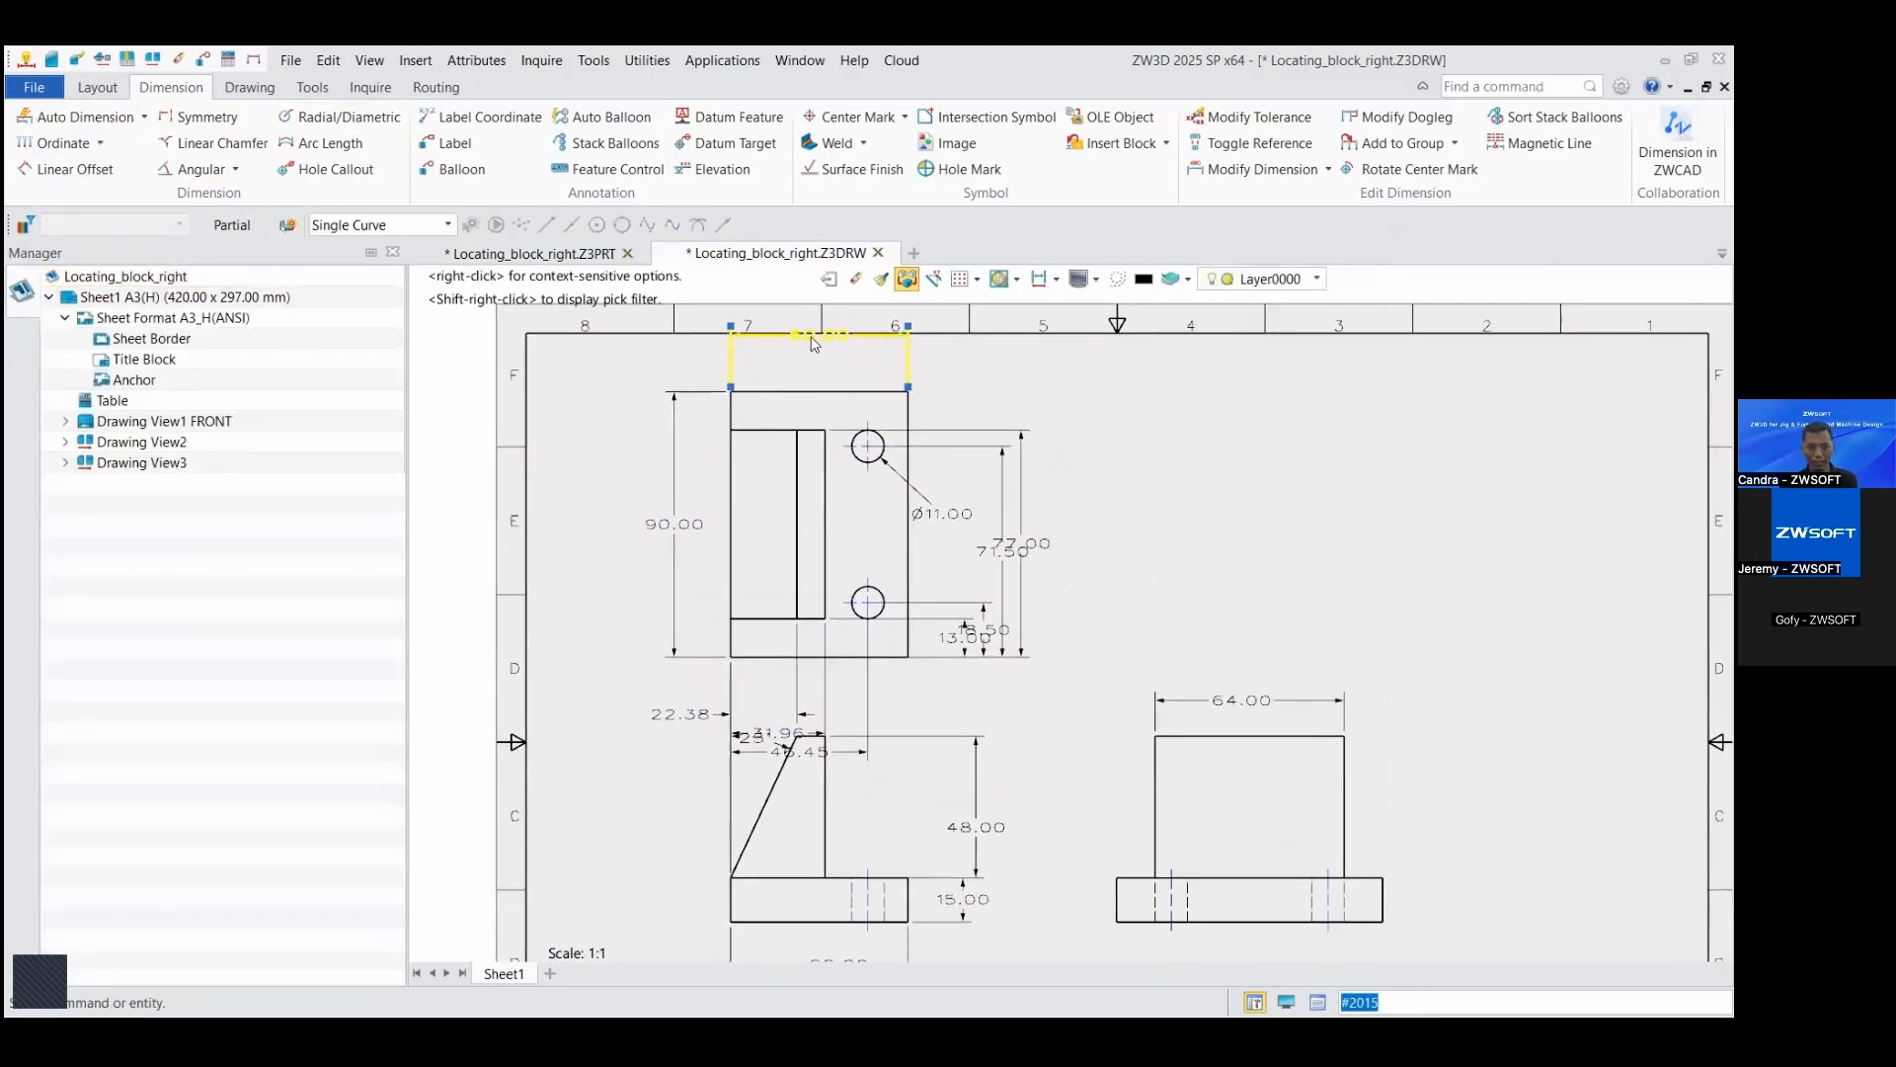
drag(815, 337, 816, 358)
Step: Move the front view further down the sheet so it clears the dimensions beneath the top view
scroll(1217, 466, down, 1)
scroll(1218, 469, down, 1)
middle_drag(926, 797, 916, 669)
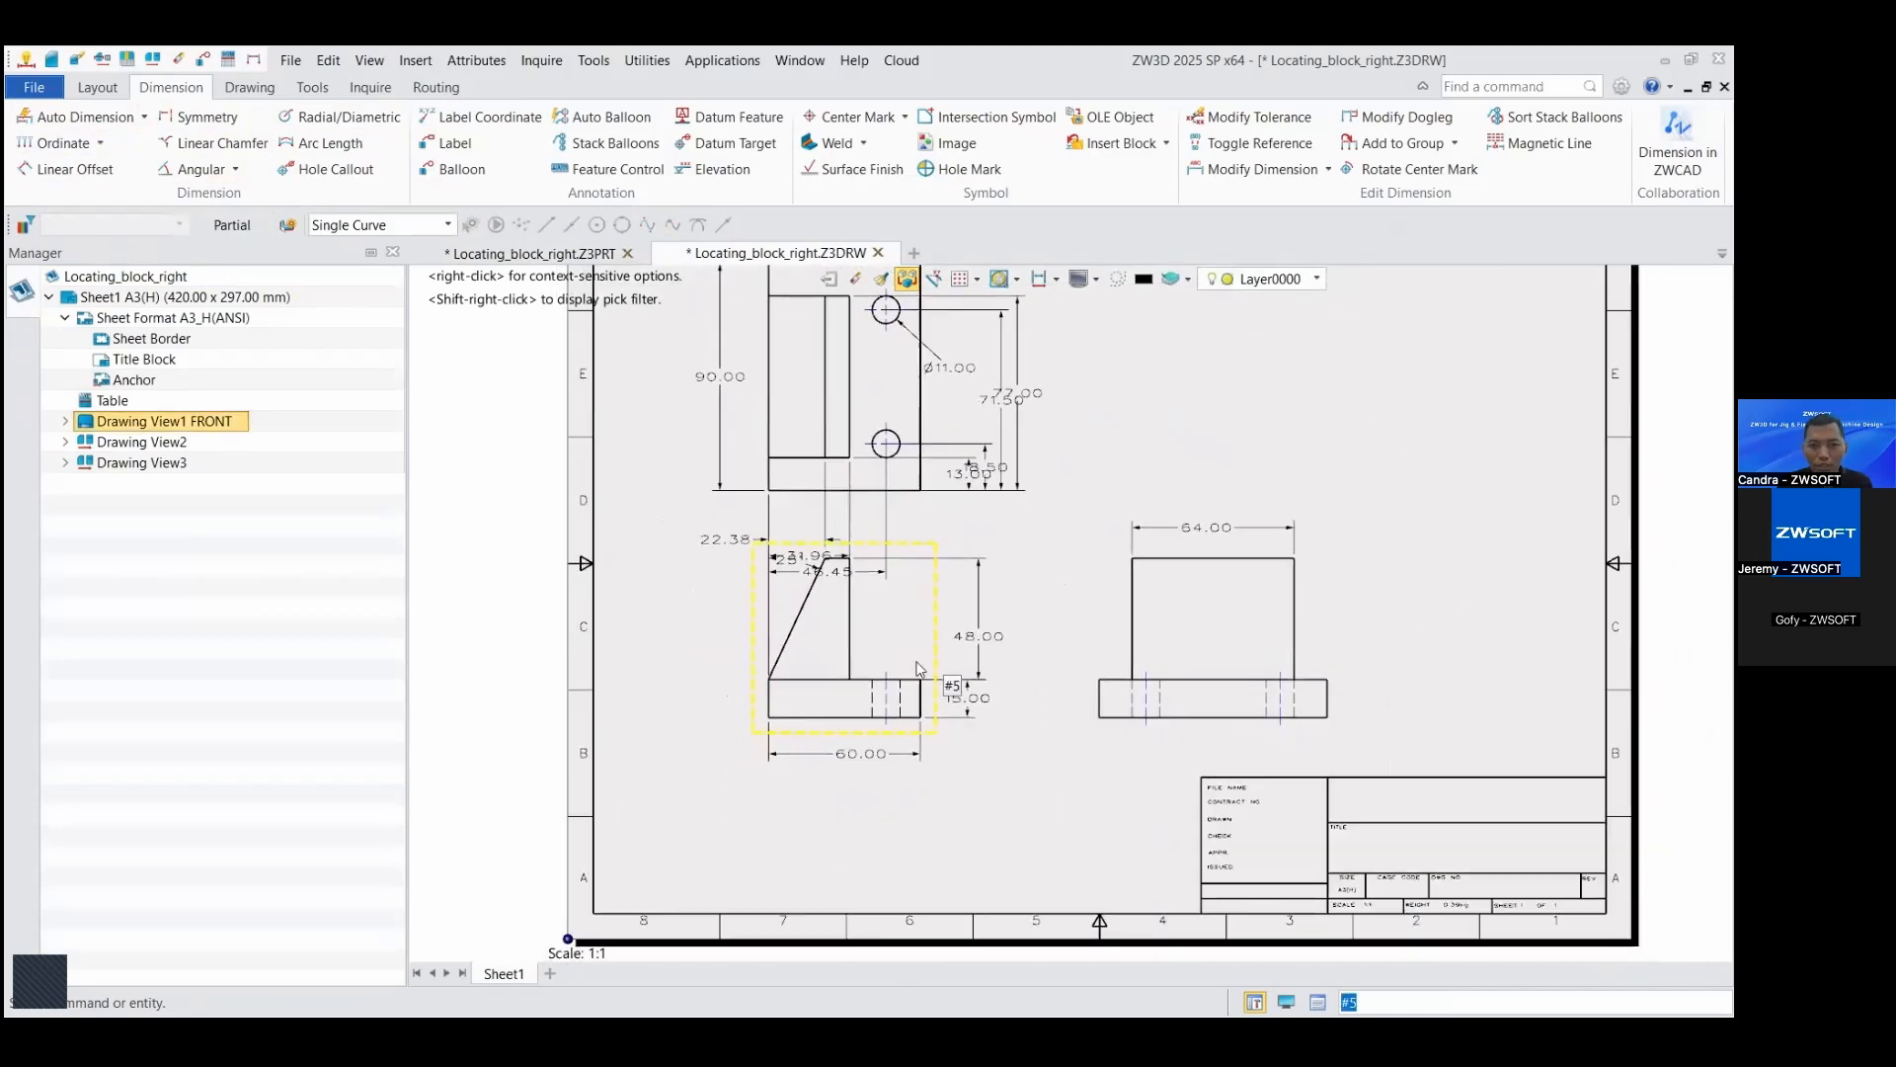
click(937, 630)
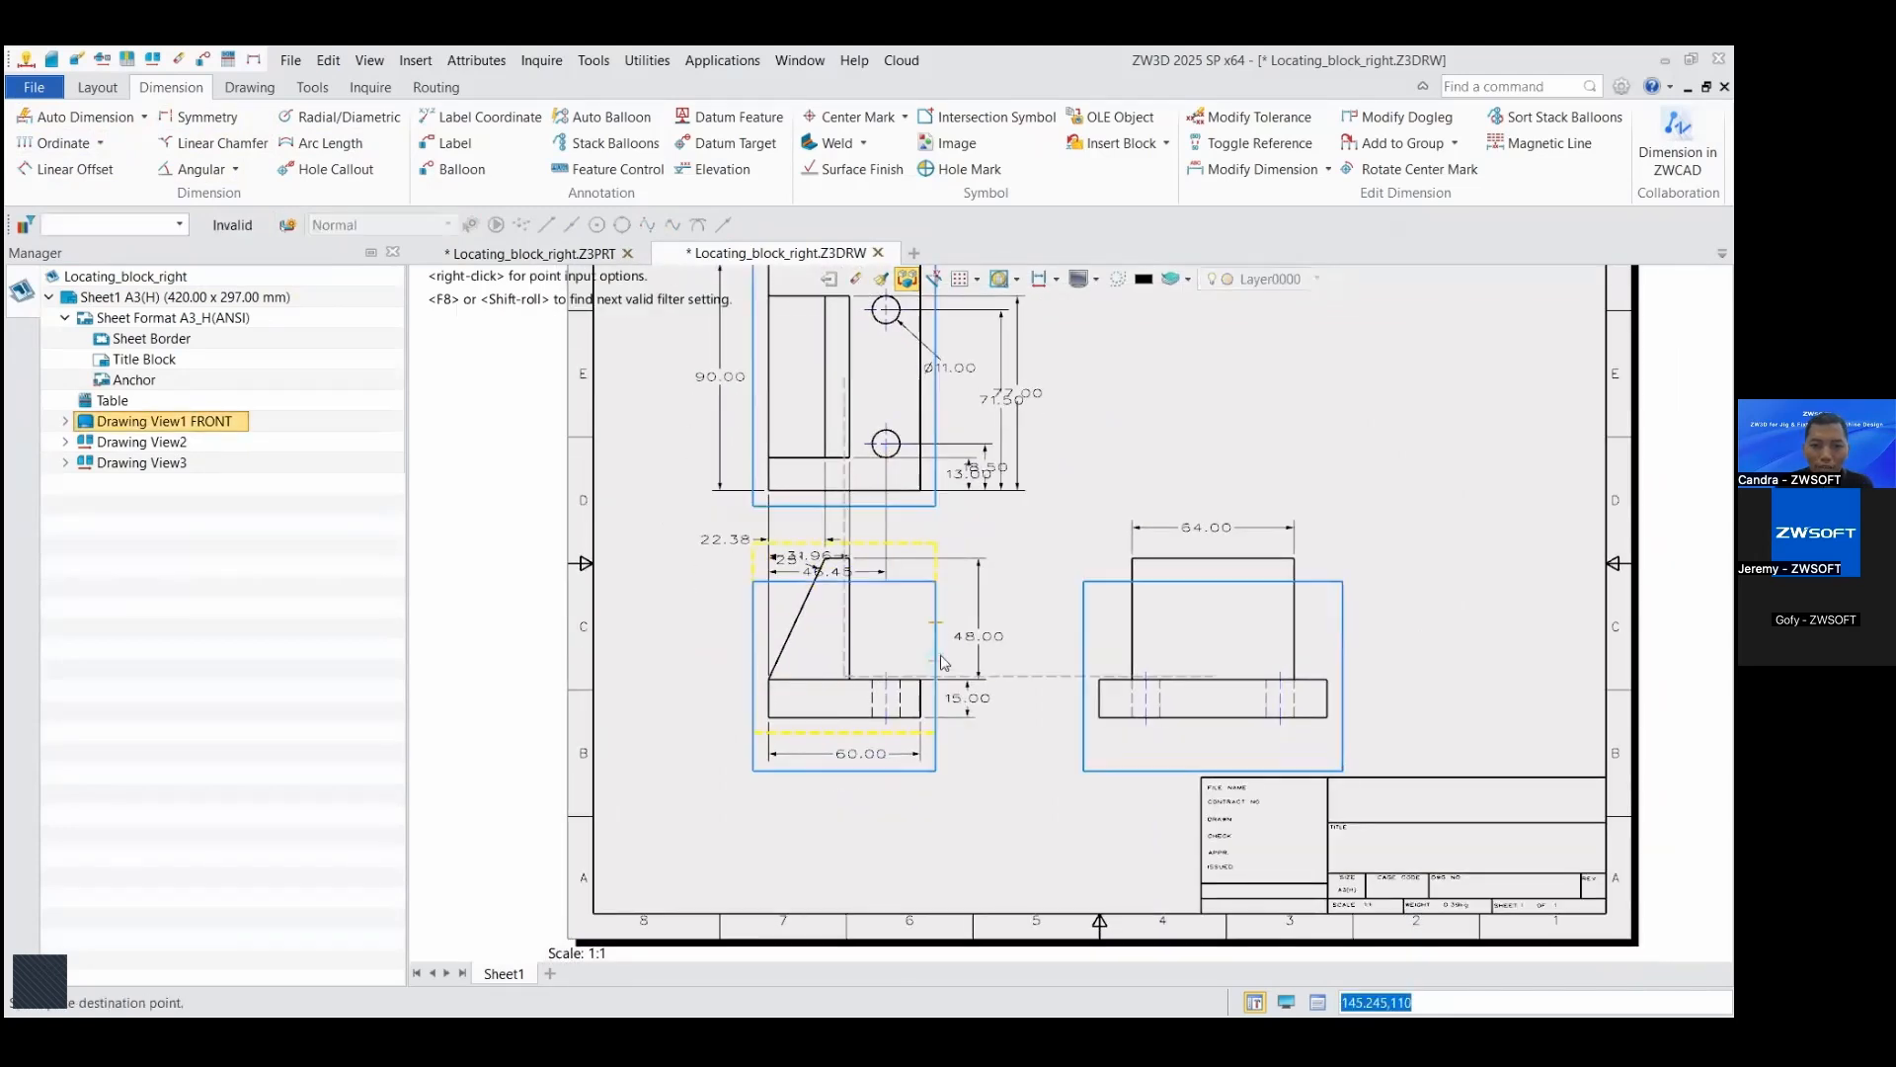
key(Escape)
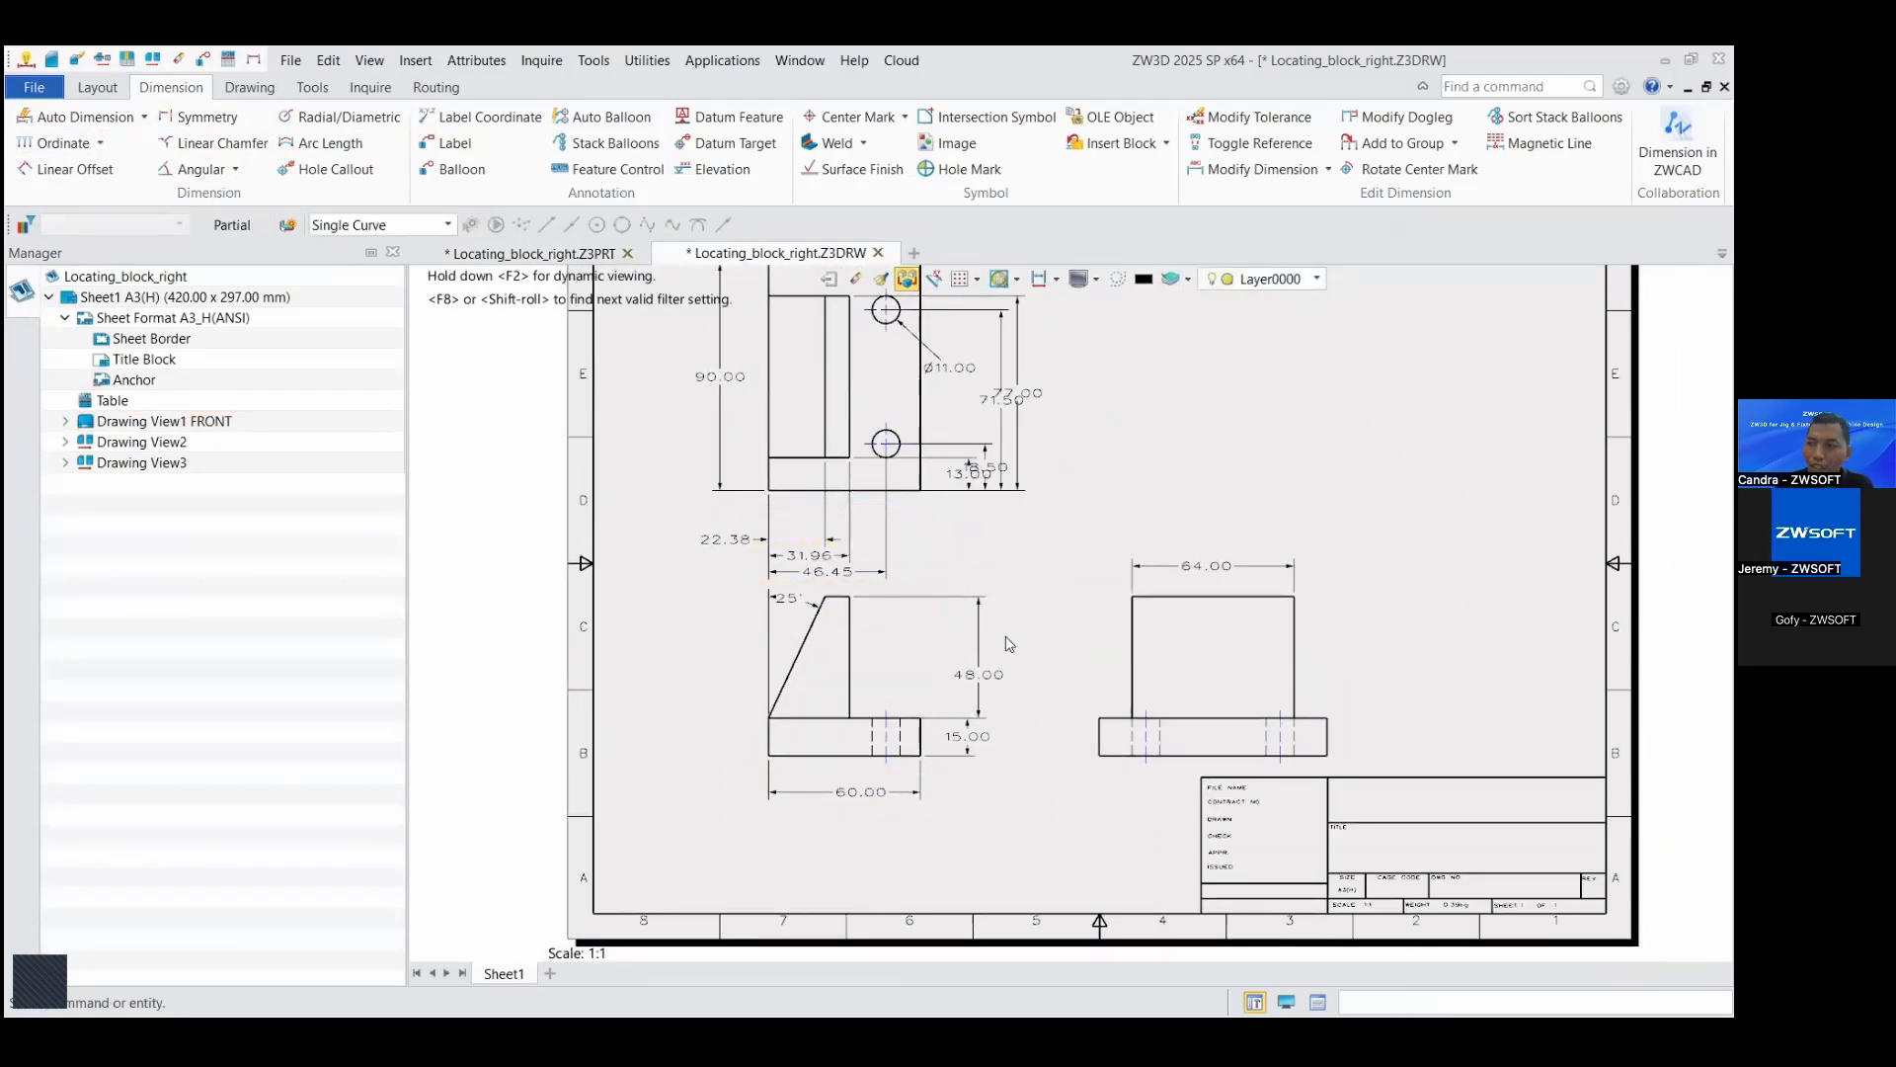
scroll(1047, 525, down, 5)
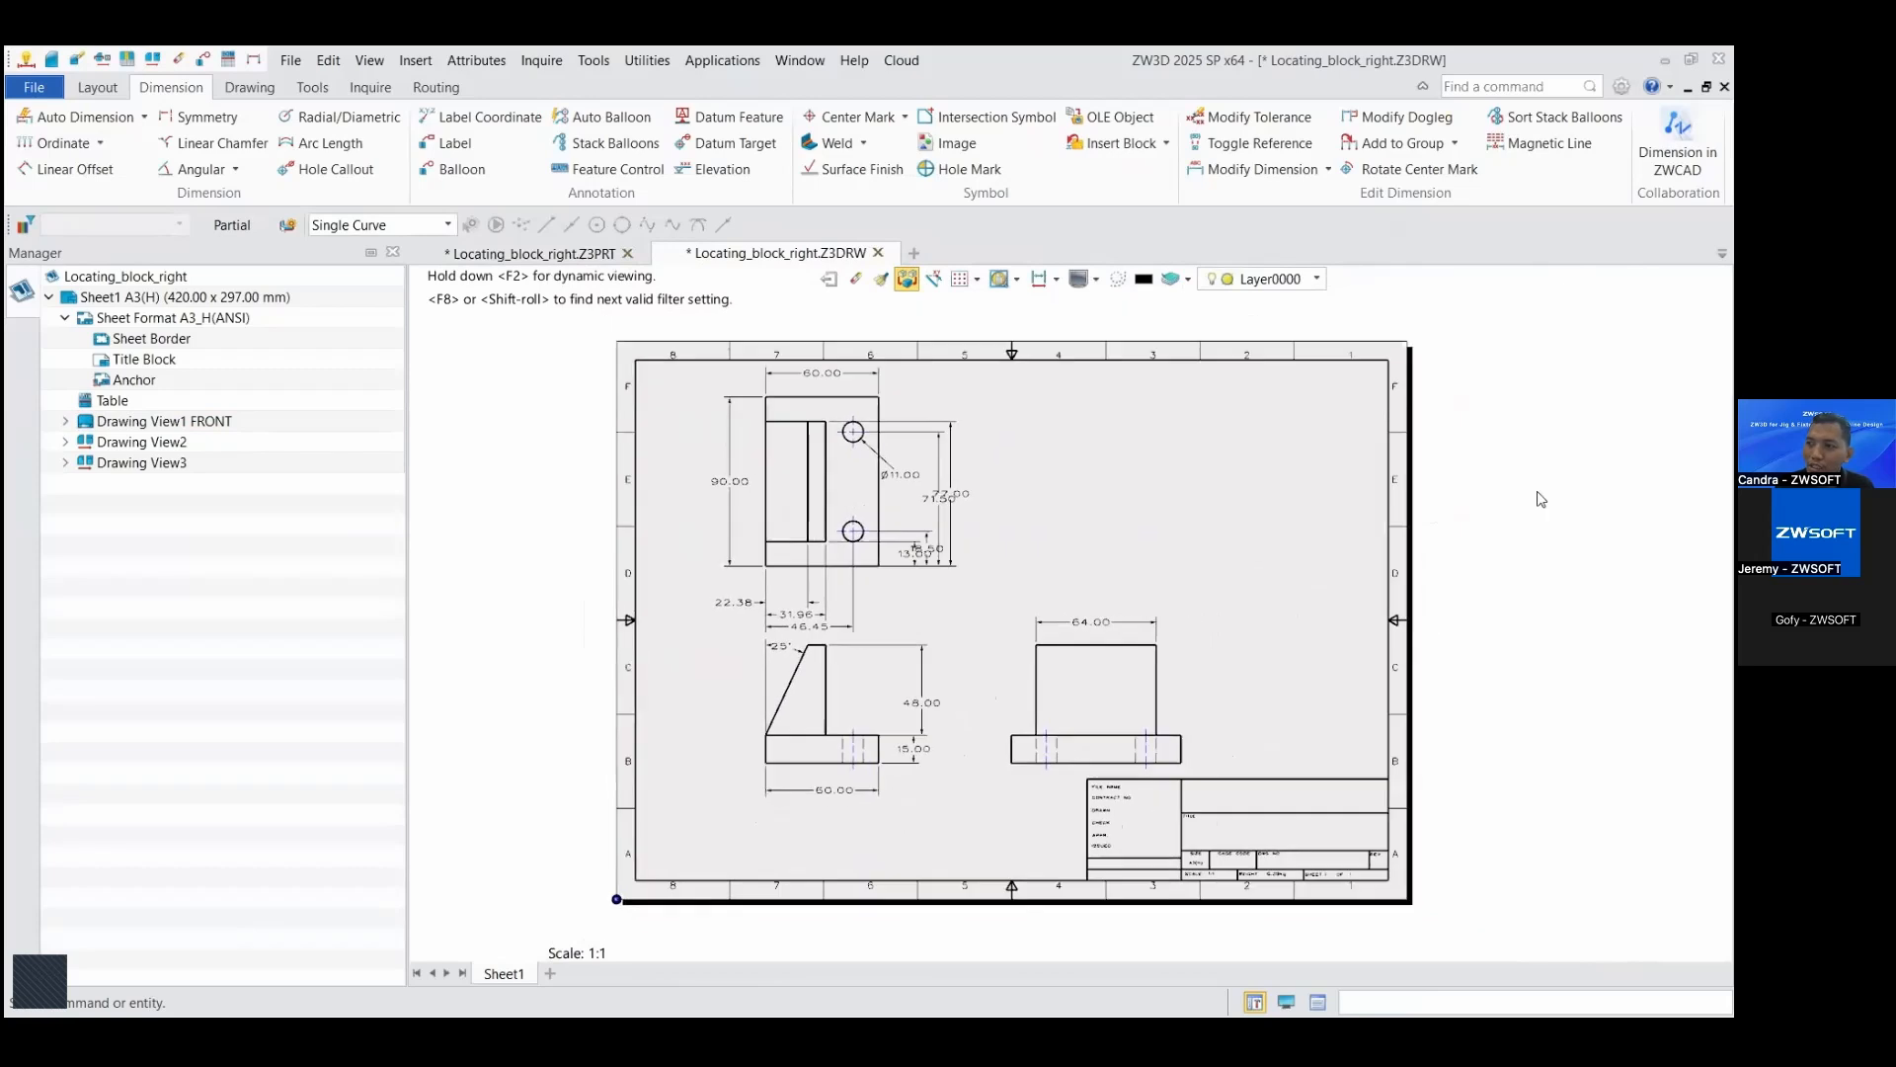
scroll(1541, 500, up, 1)
scroll(1185, 529, down, 1)
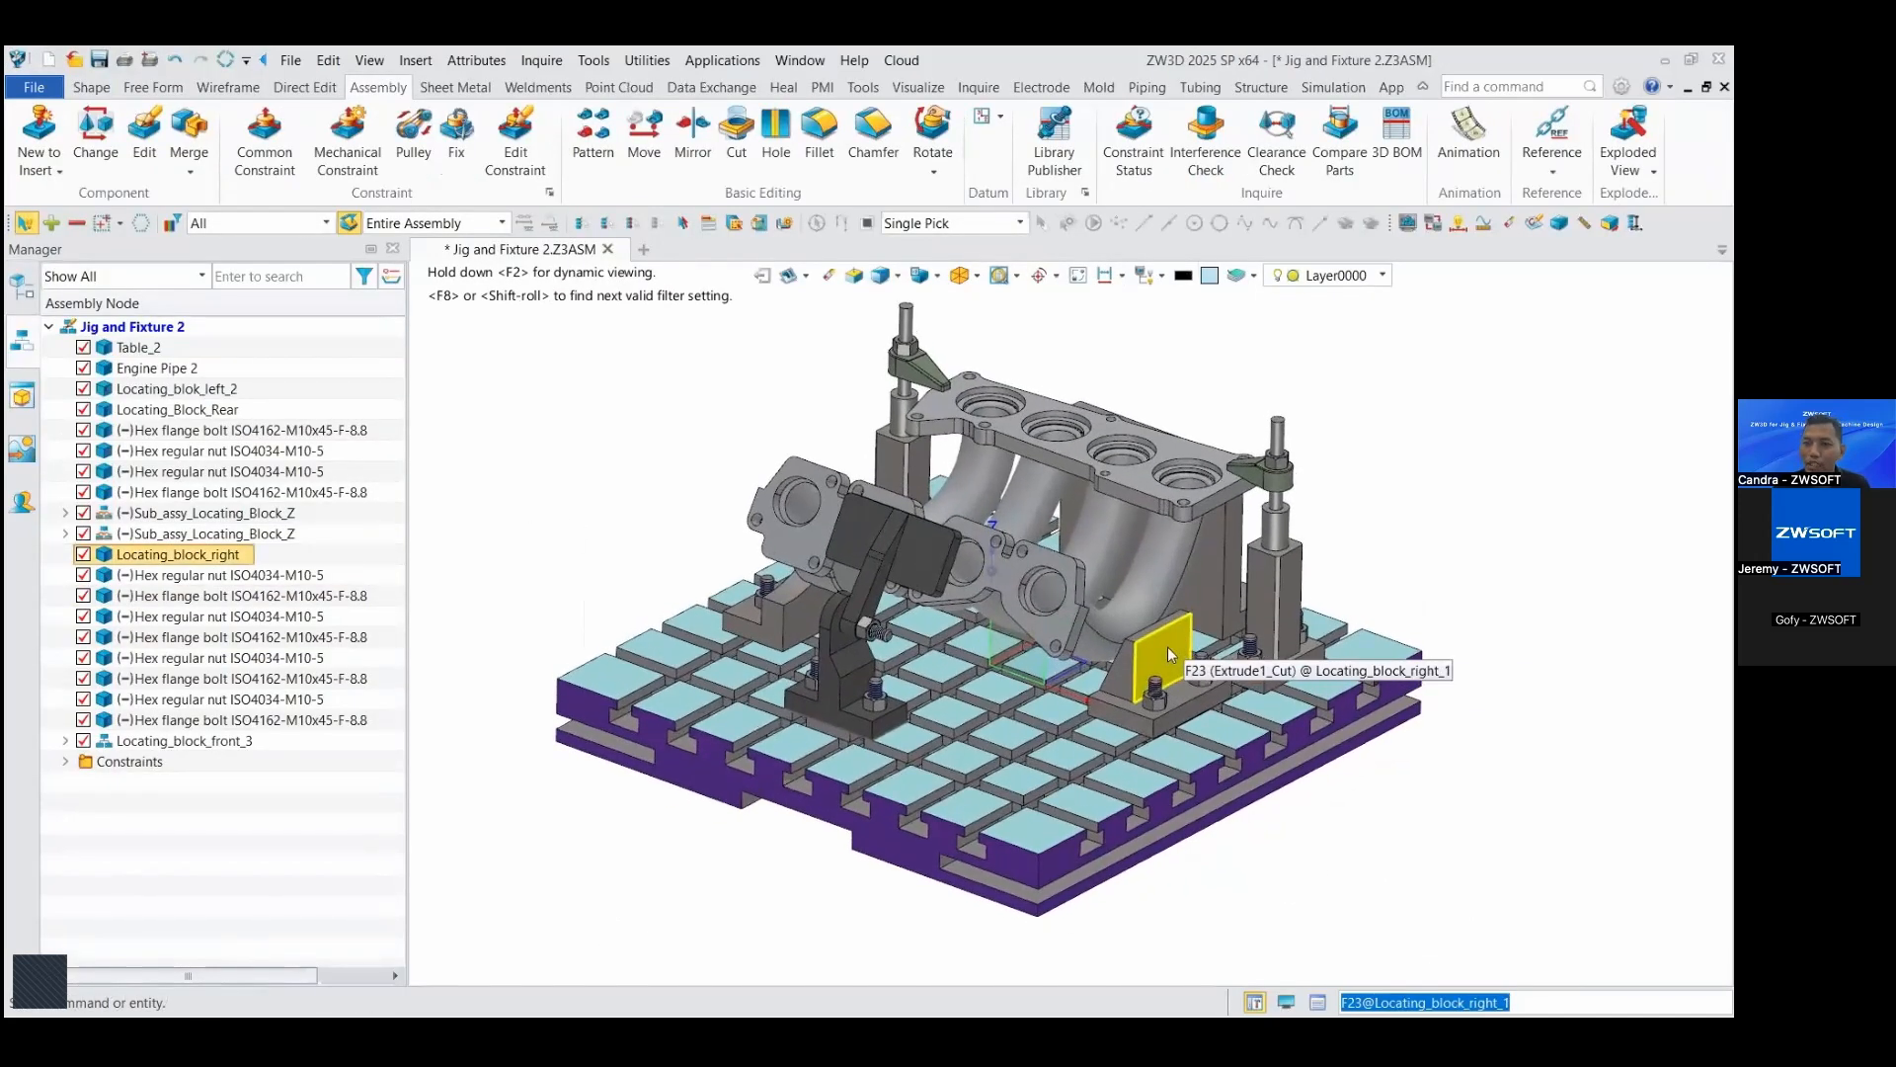
Step: Start Auto Drafting for the Jig and Fixture 2 assembly and include all models on Layer0000
double_click(1168, 647)
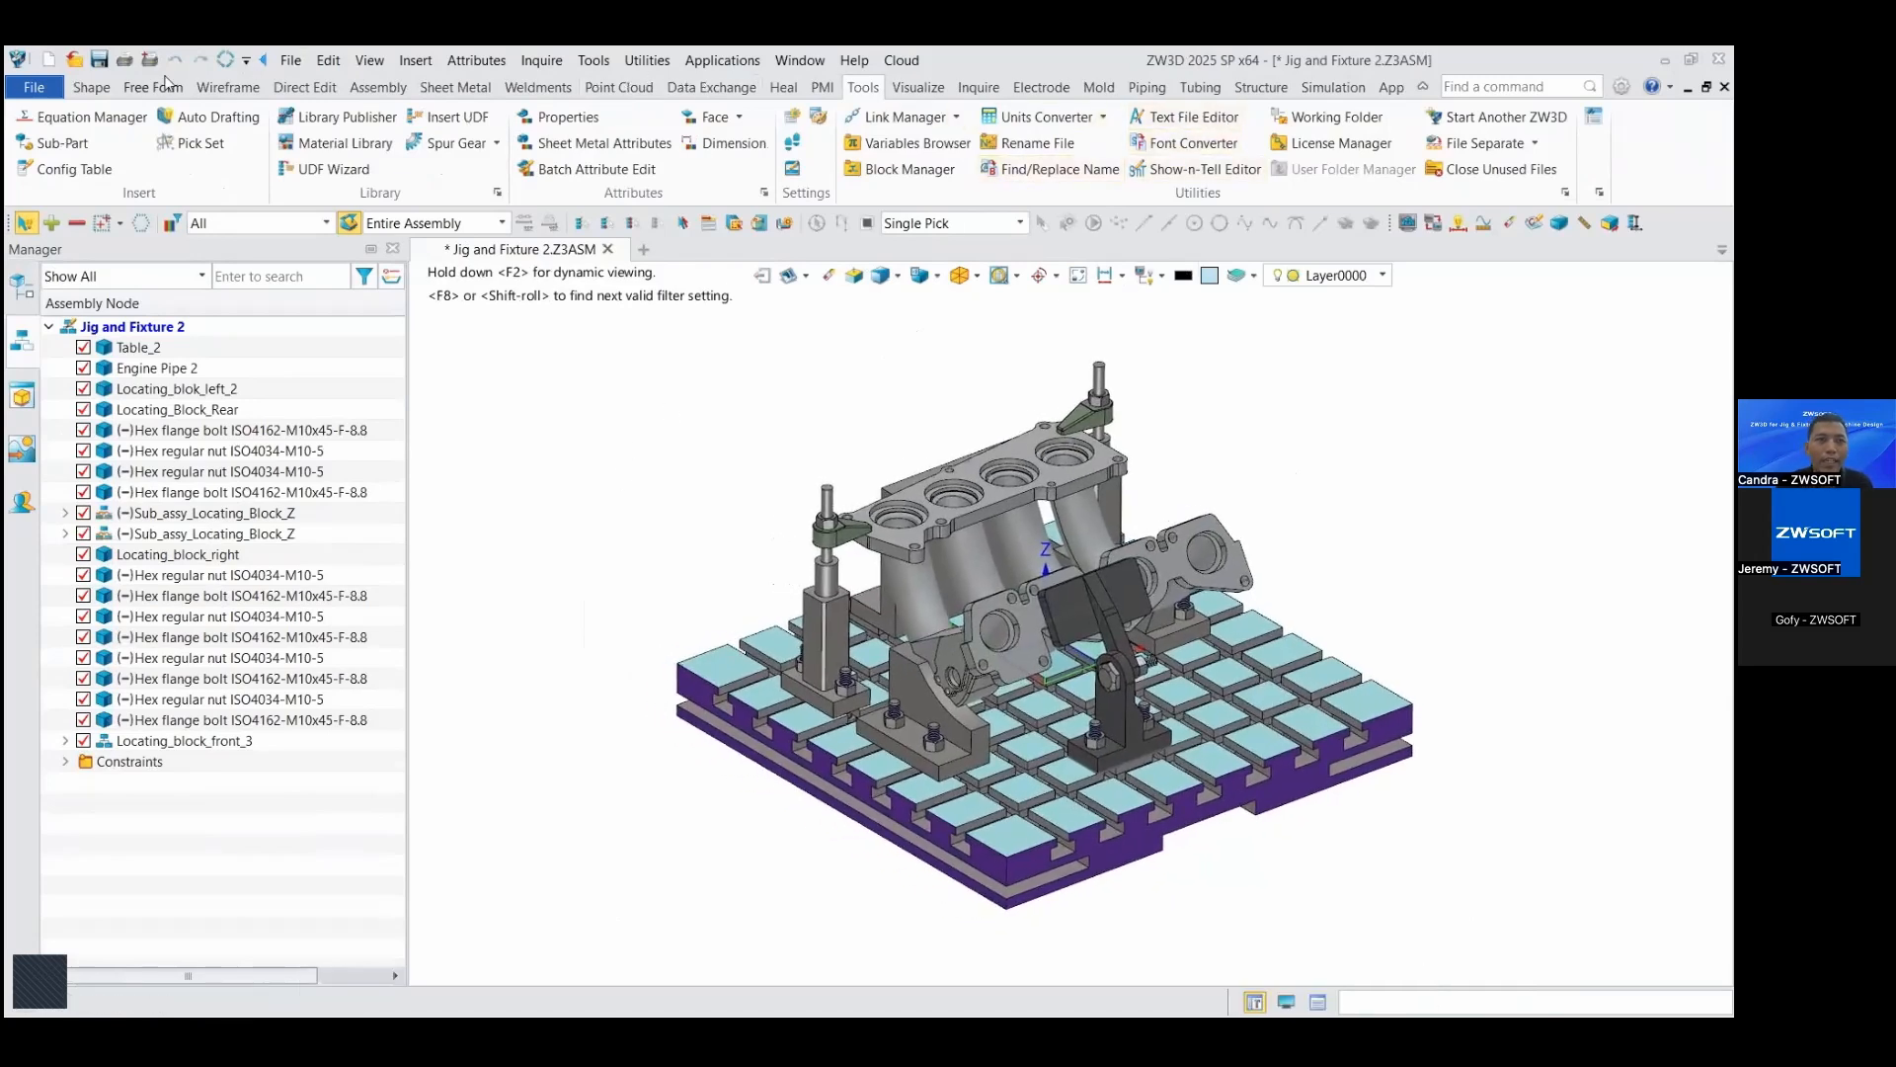
click(91, 88)
click(863, 88)
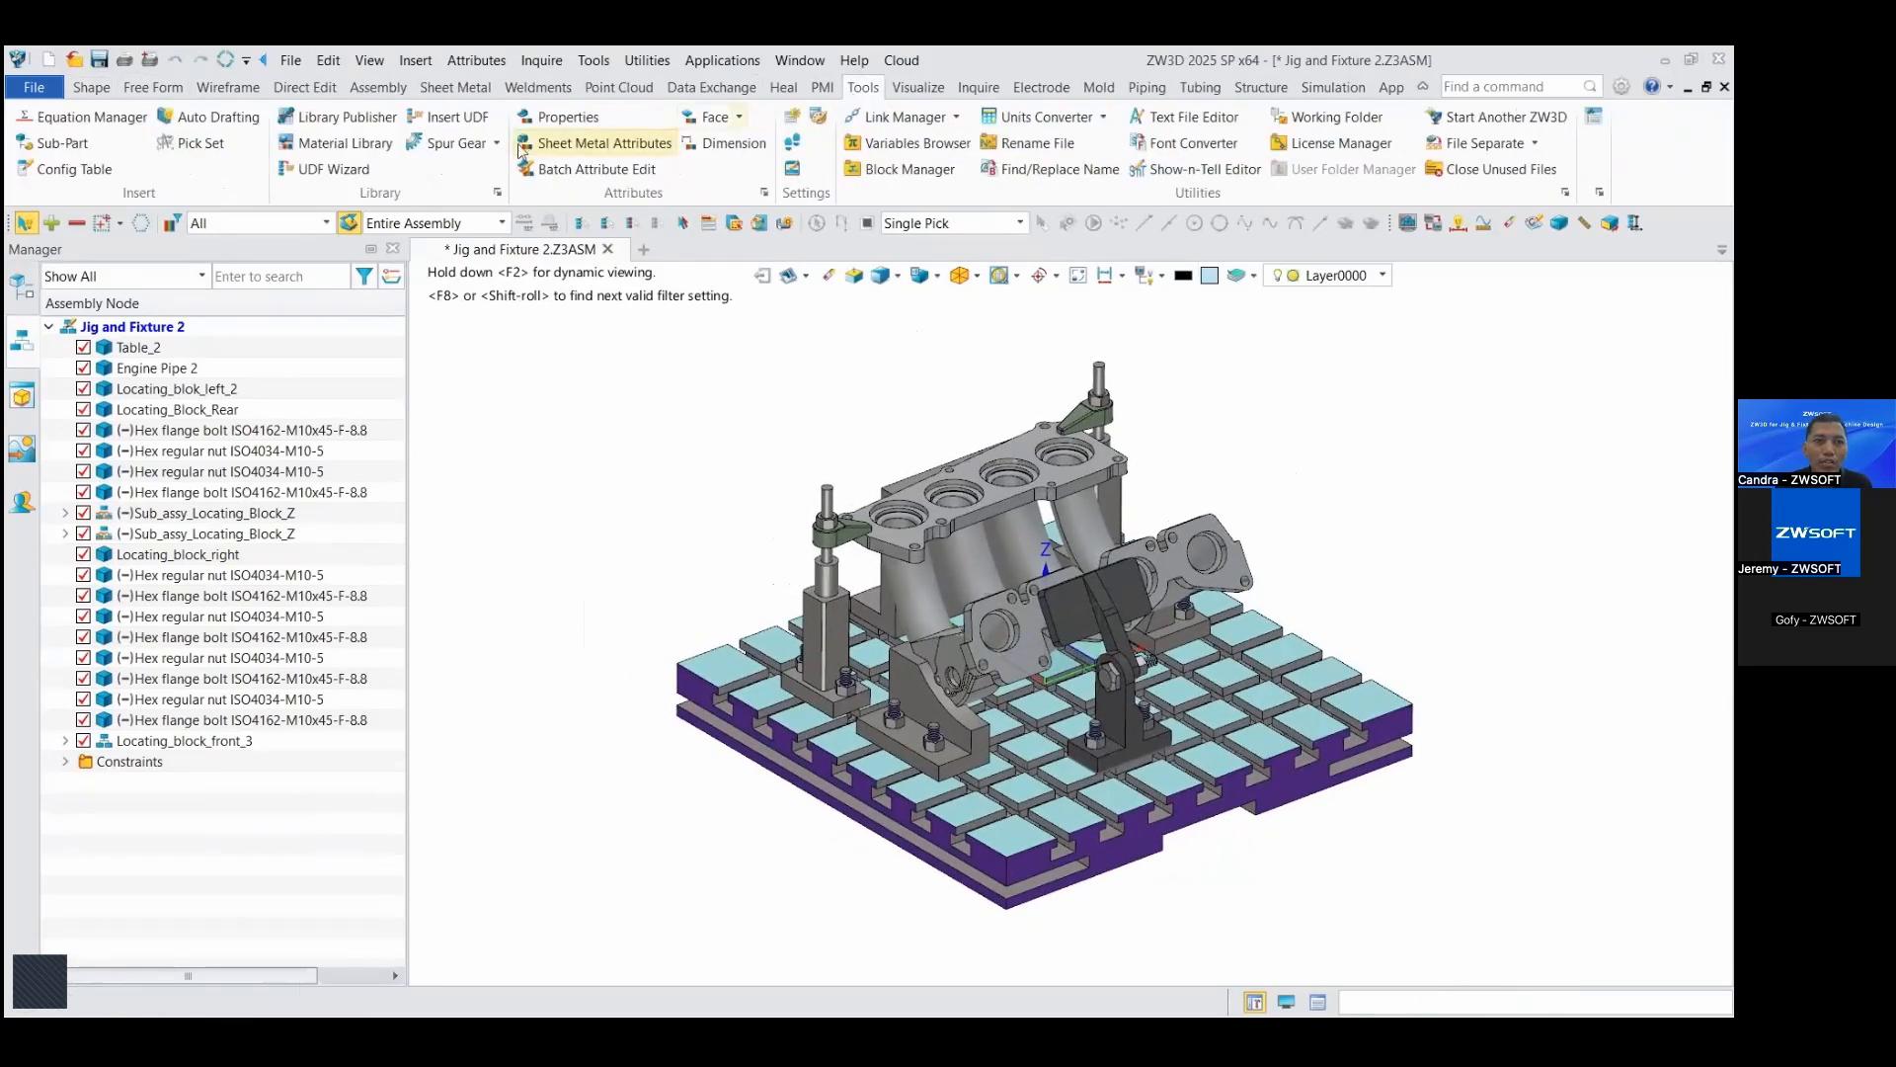
click(212, 118)
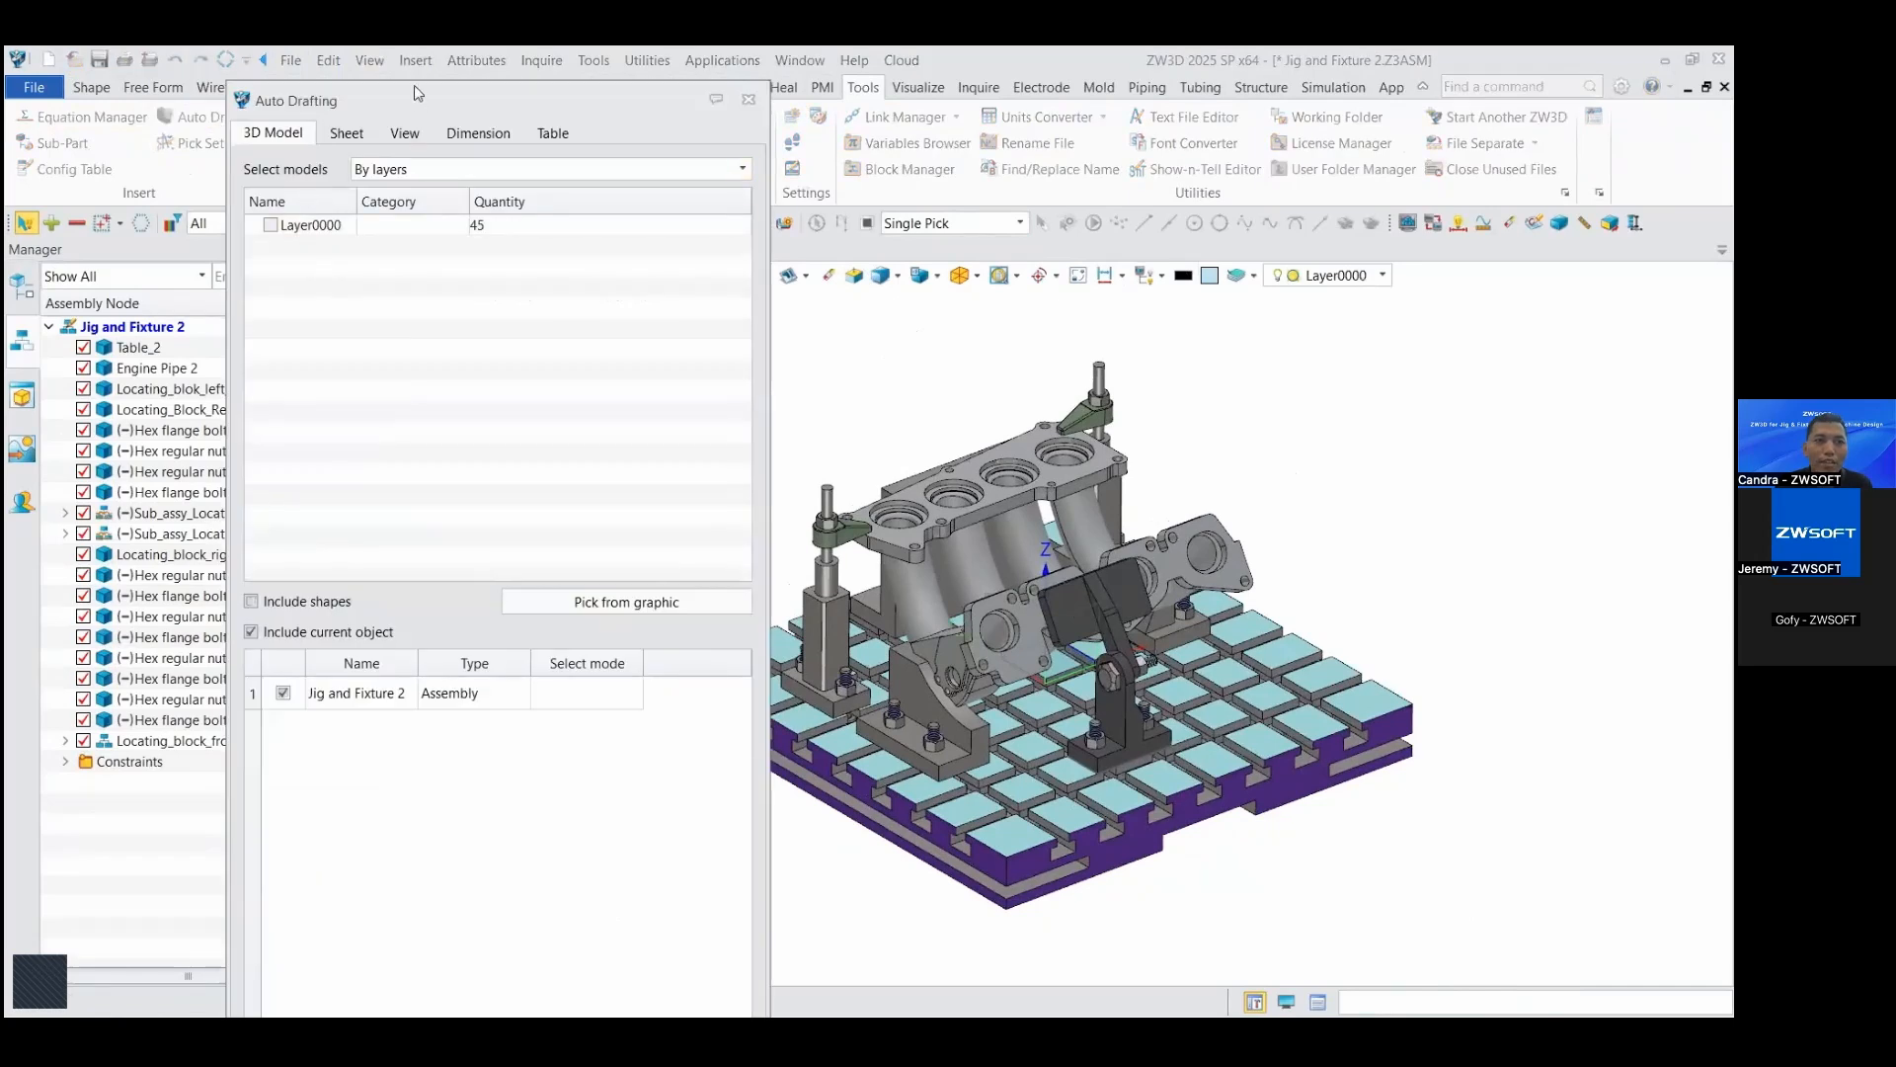
drag(415, 93, 472, 138)
click(258, 240)
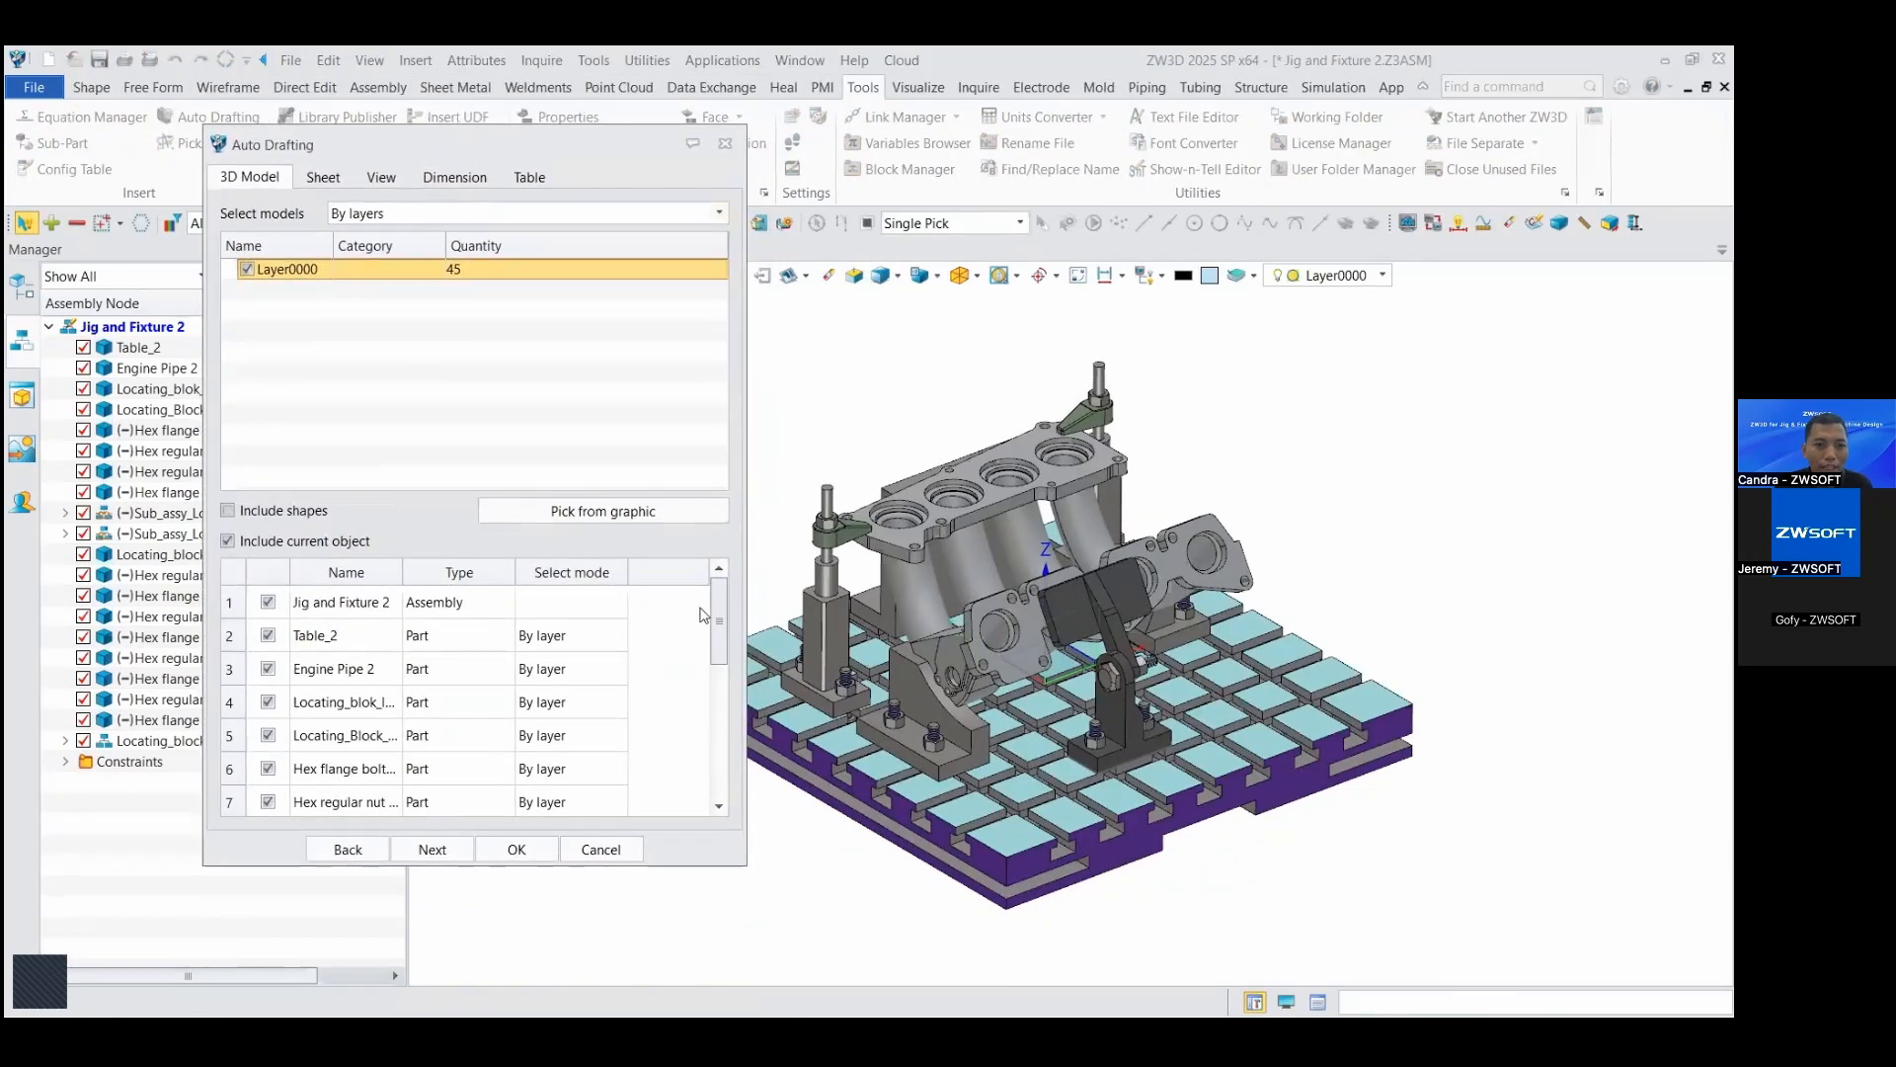
Step: Exclude Table_2, Engine Pipe 2, Big_hex_bolt_2, the hex regular nut and the hex flange bolt from the automatic drafting
click(268, 635)
click(268, 669)
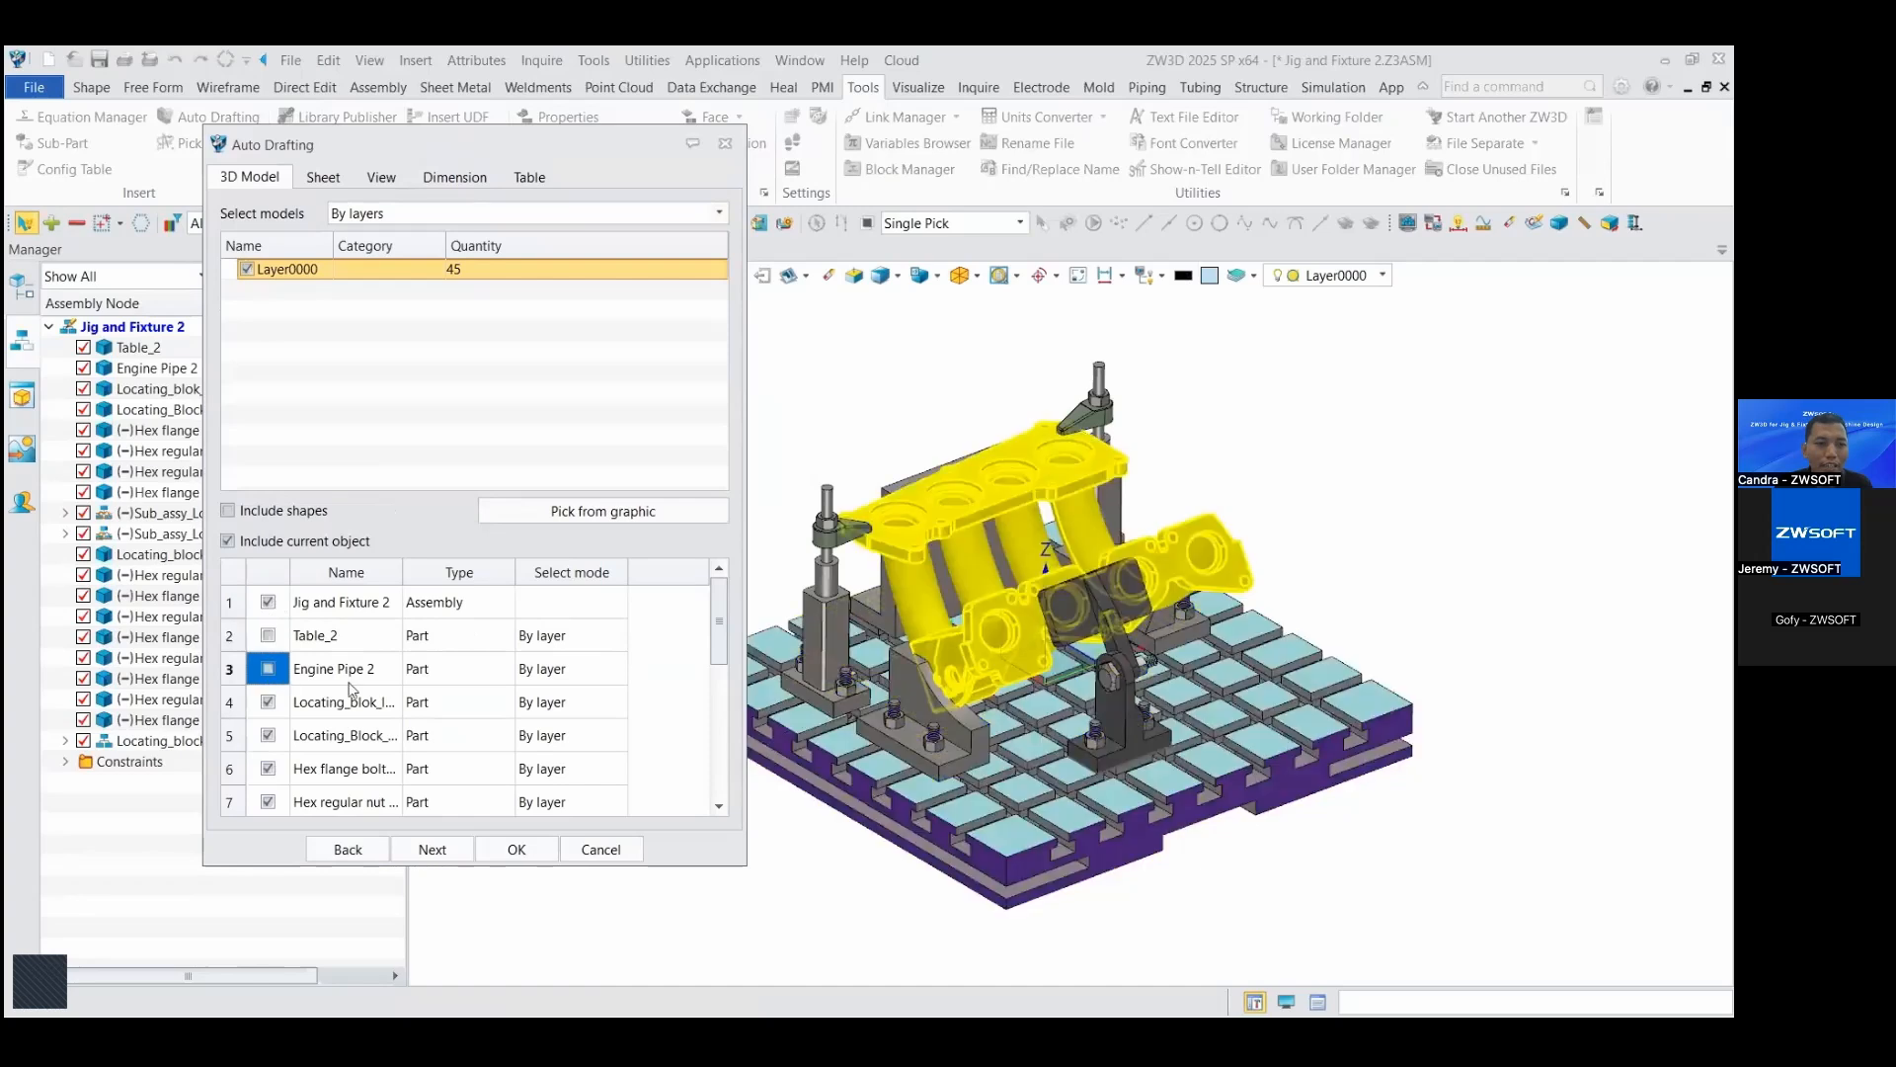
drag(718, 626, 718, 753)
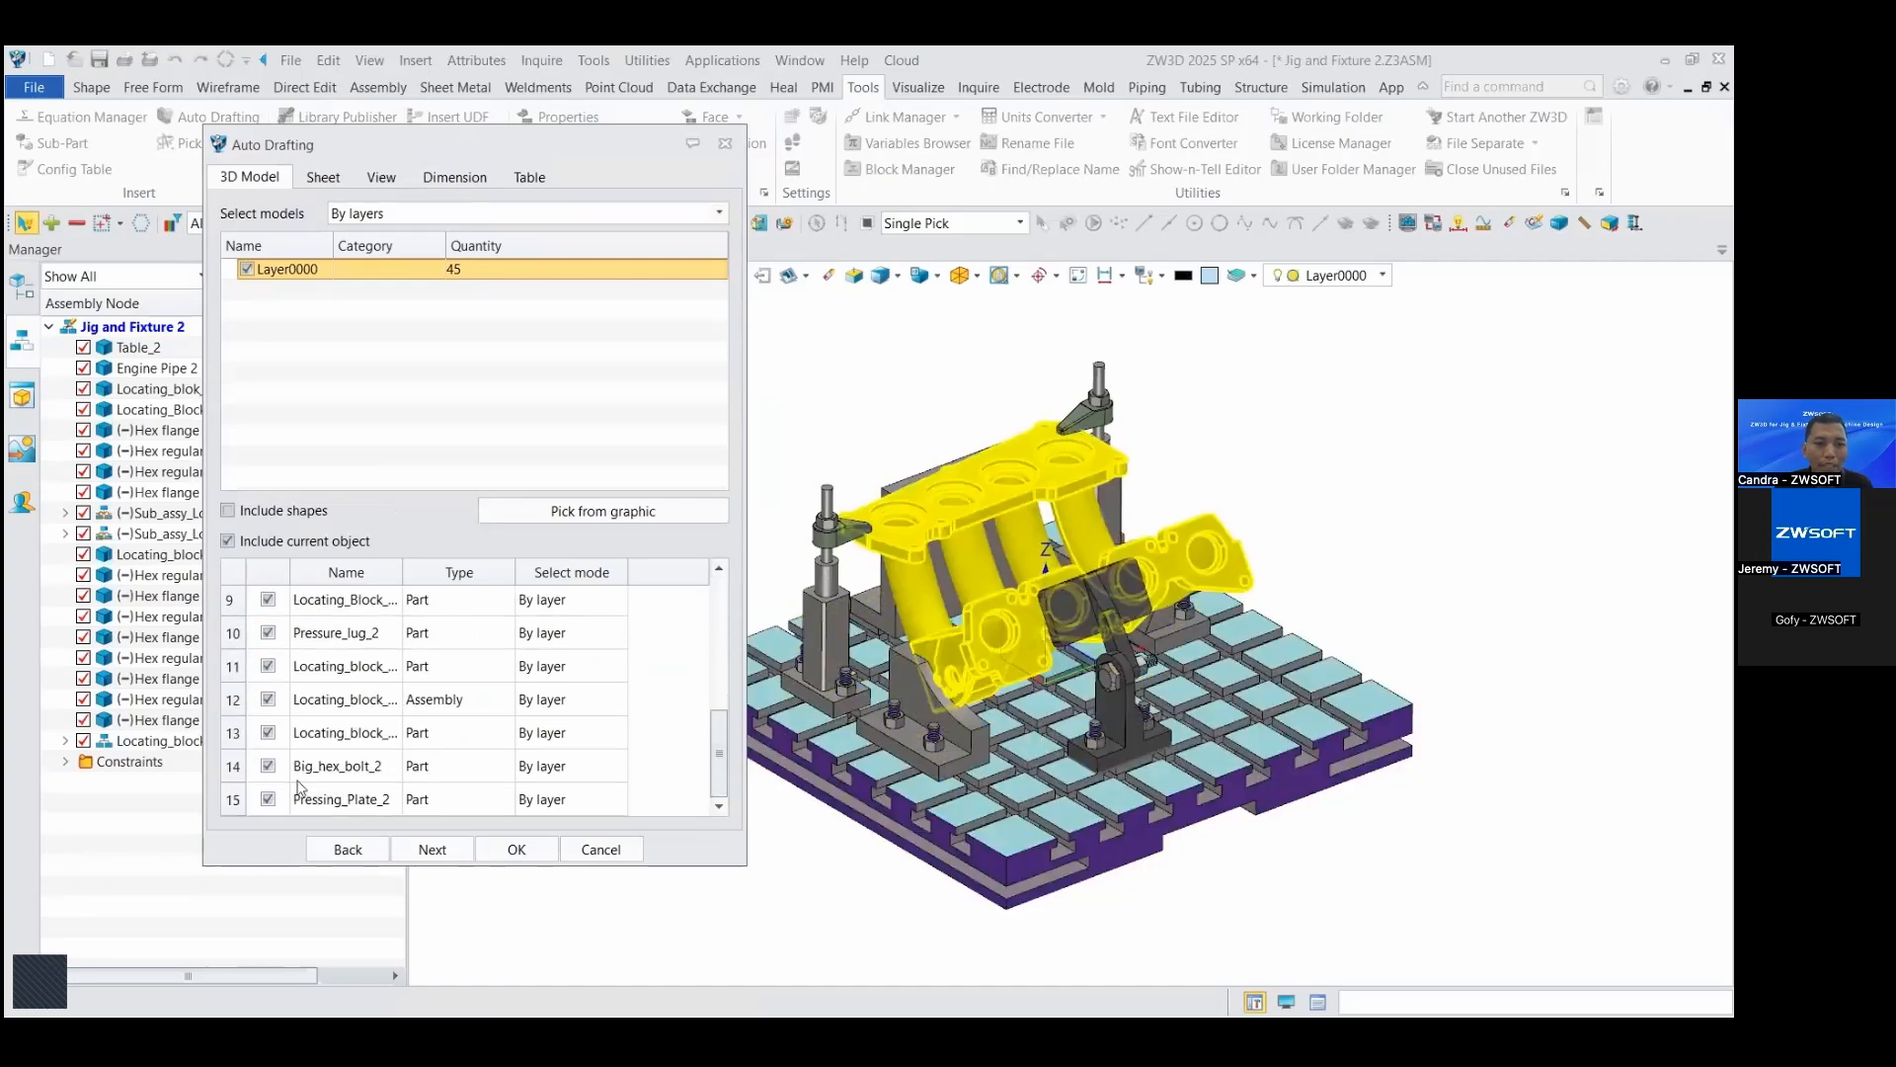
click(267, 767)
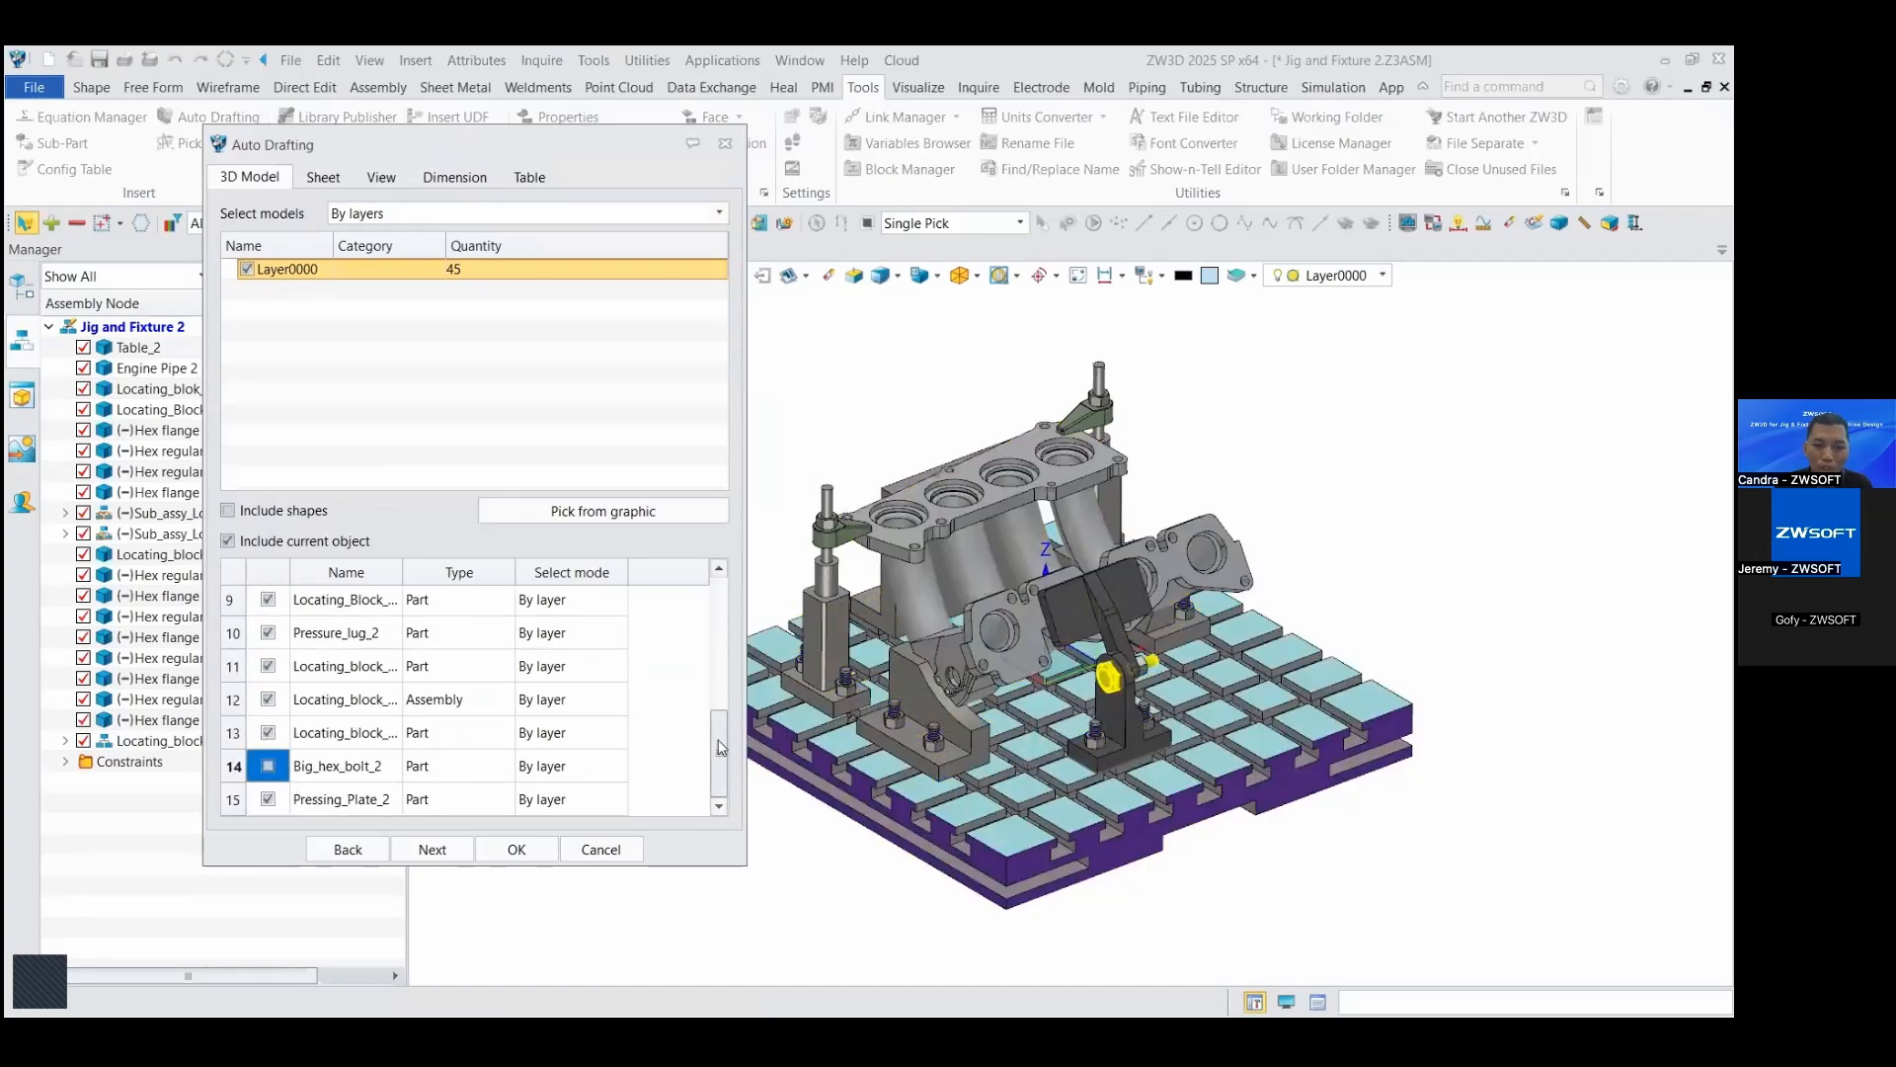
drag(720, 747, 722, 694)
click(335, 637)
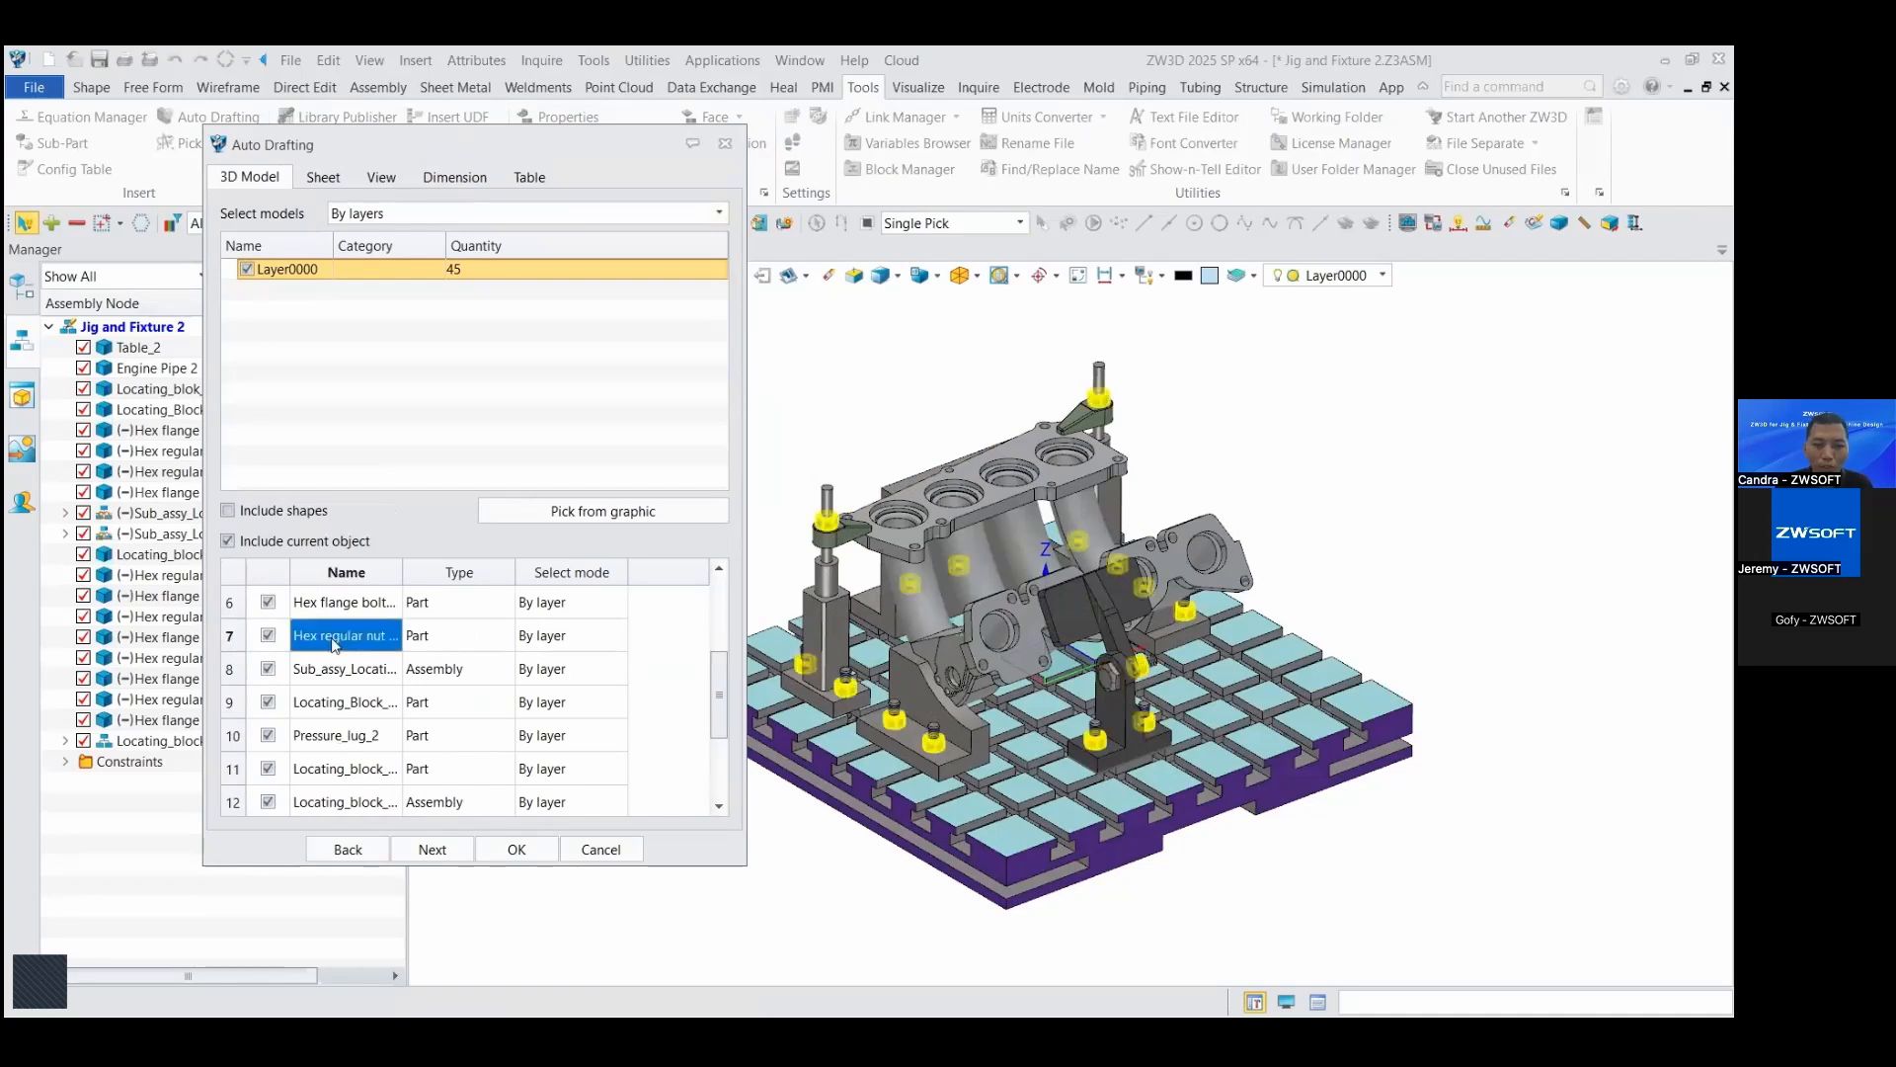
click(272, 640)
click(339, 605)
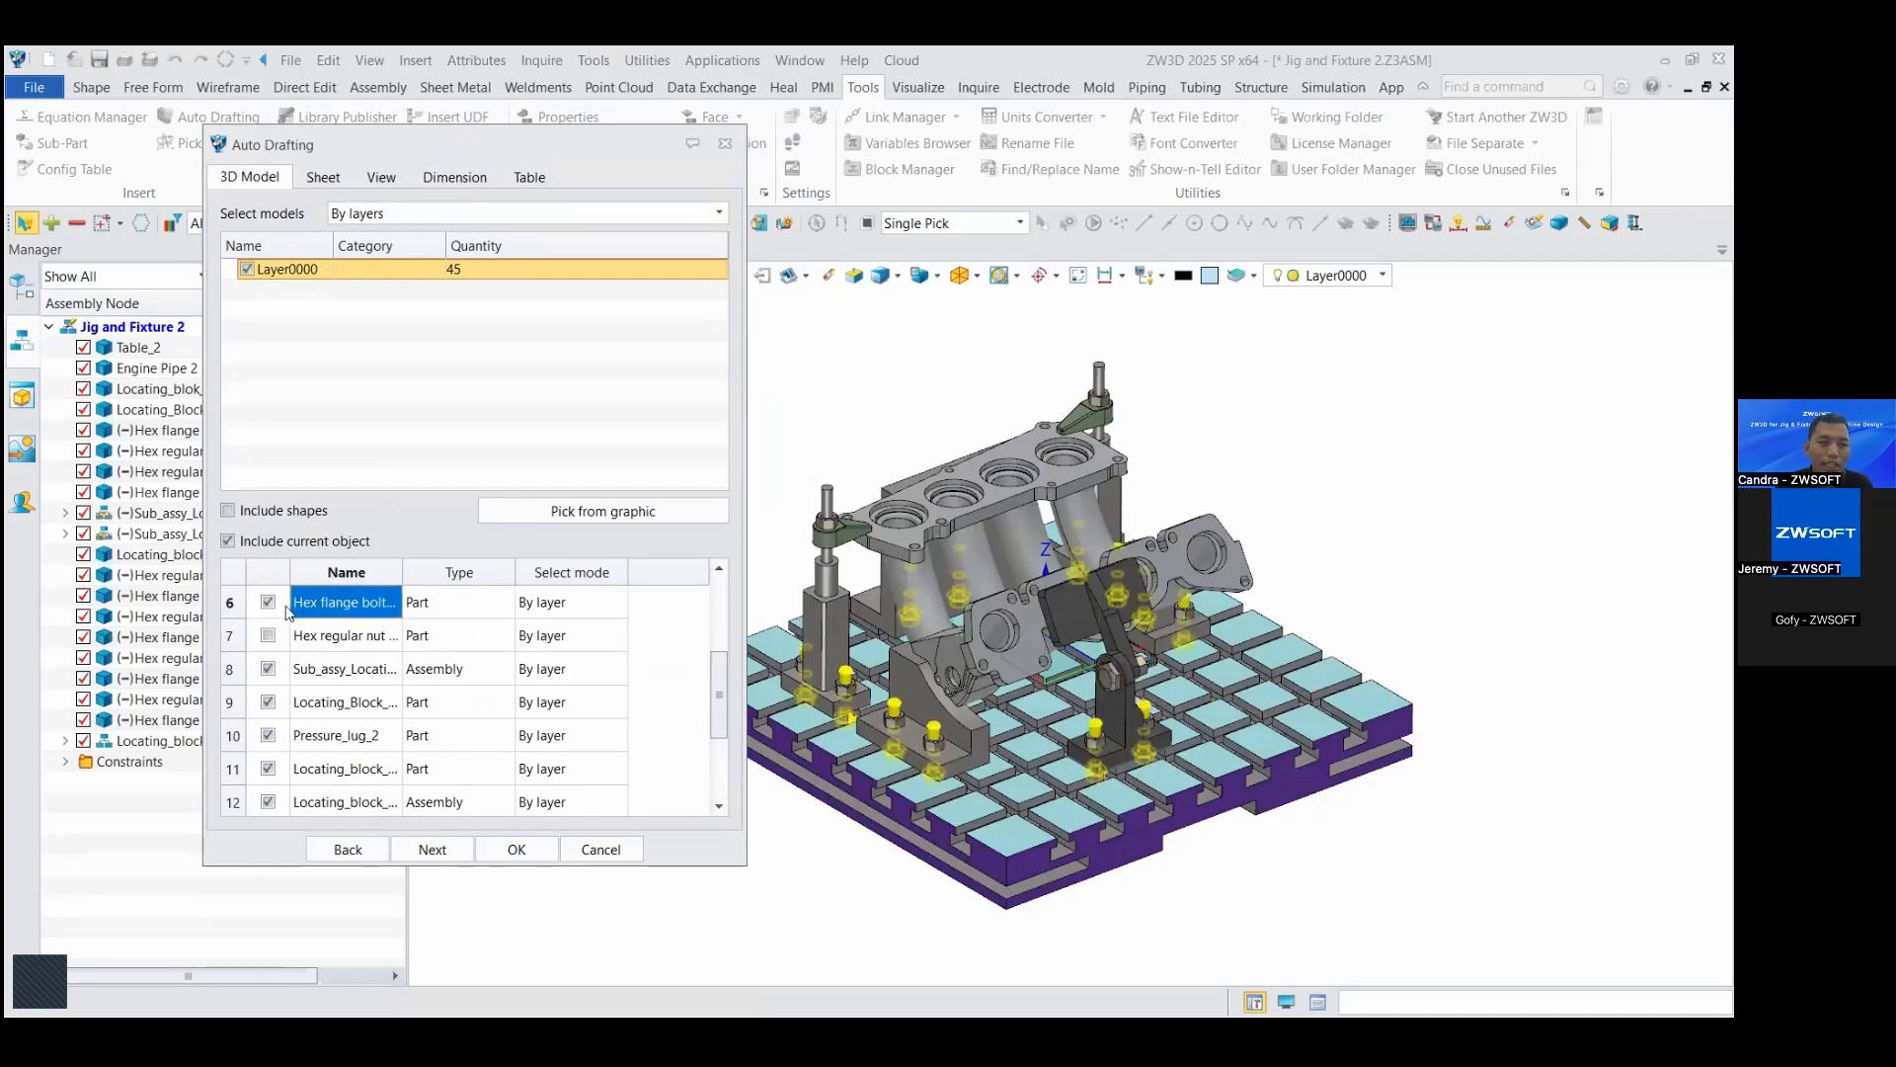
click(267, 603)
drag(718, 699, 718, 773)
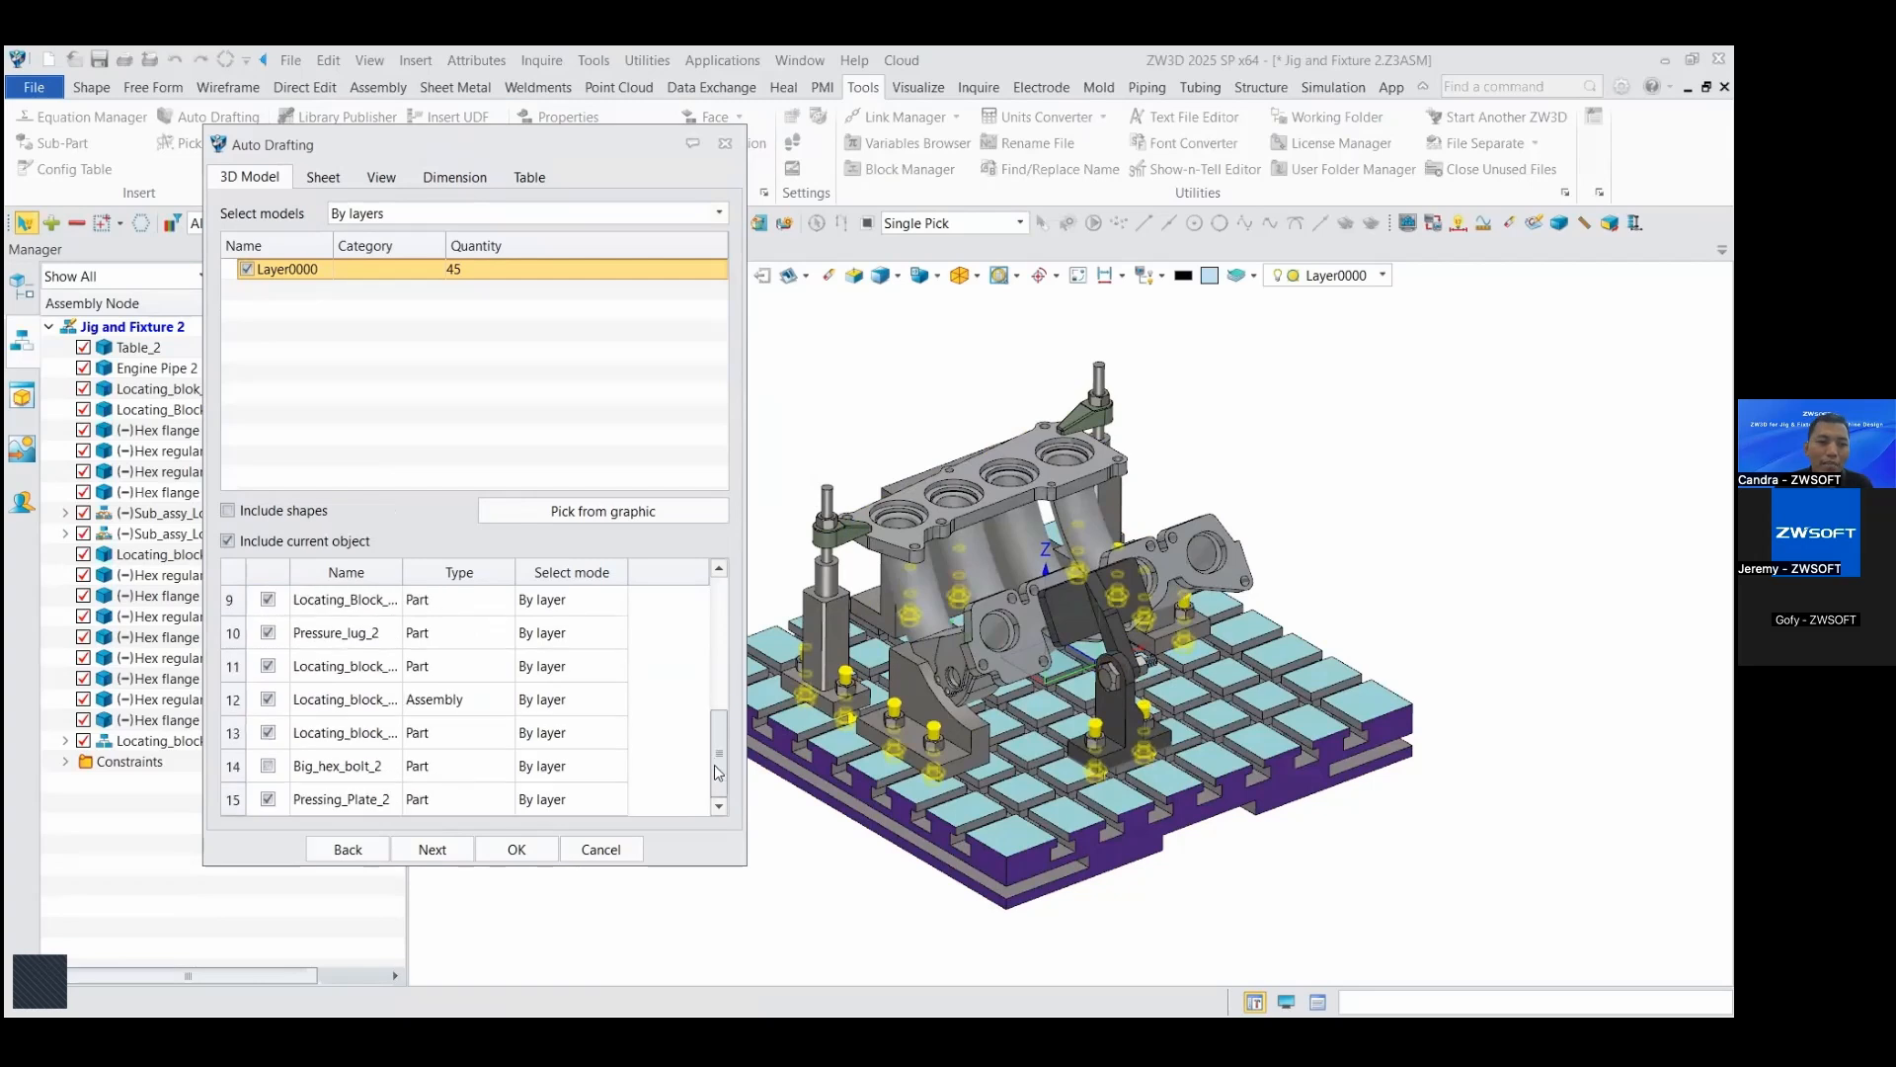
Step: Review the Auto Drafting sheet settings and the sheet sizes available for the assembly, keeping the Default size
click(433, 851)
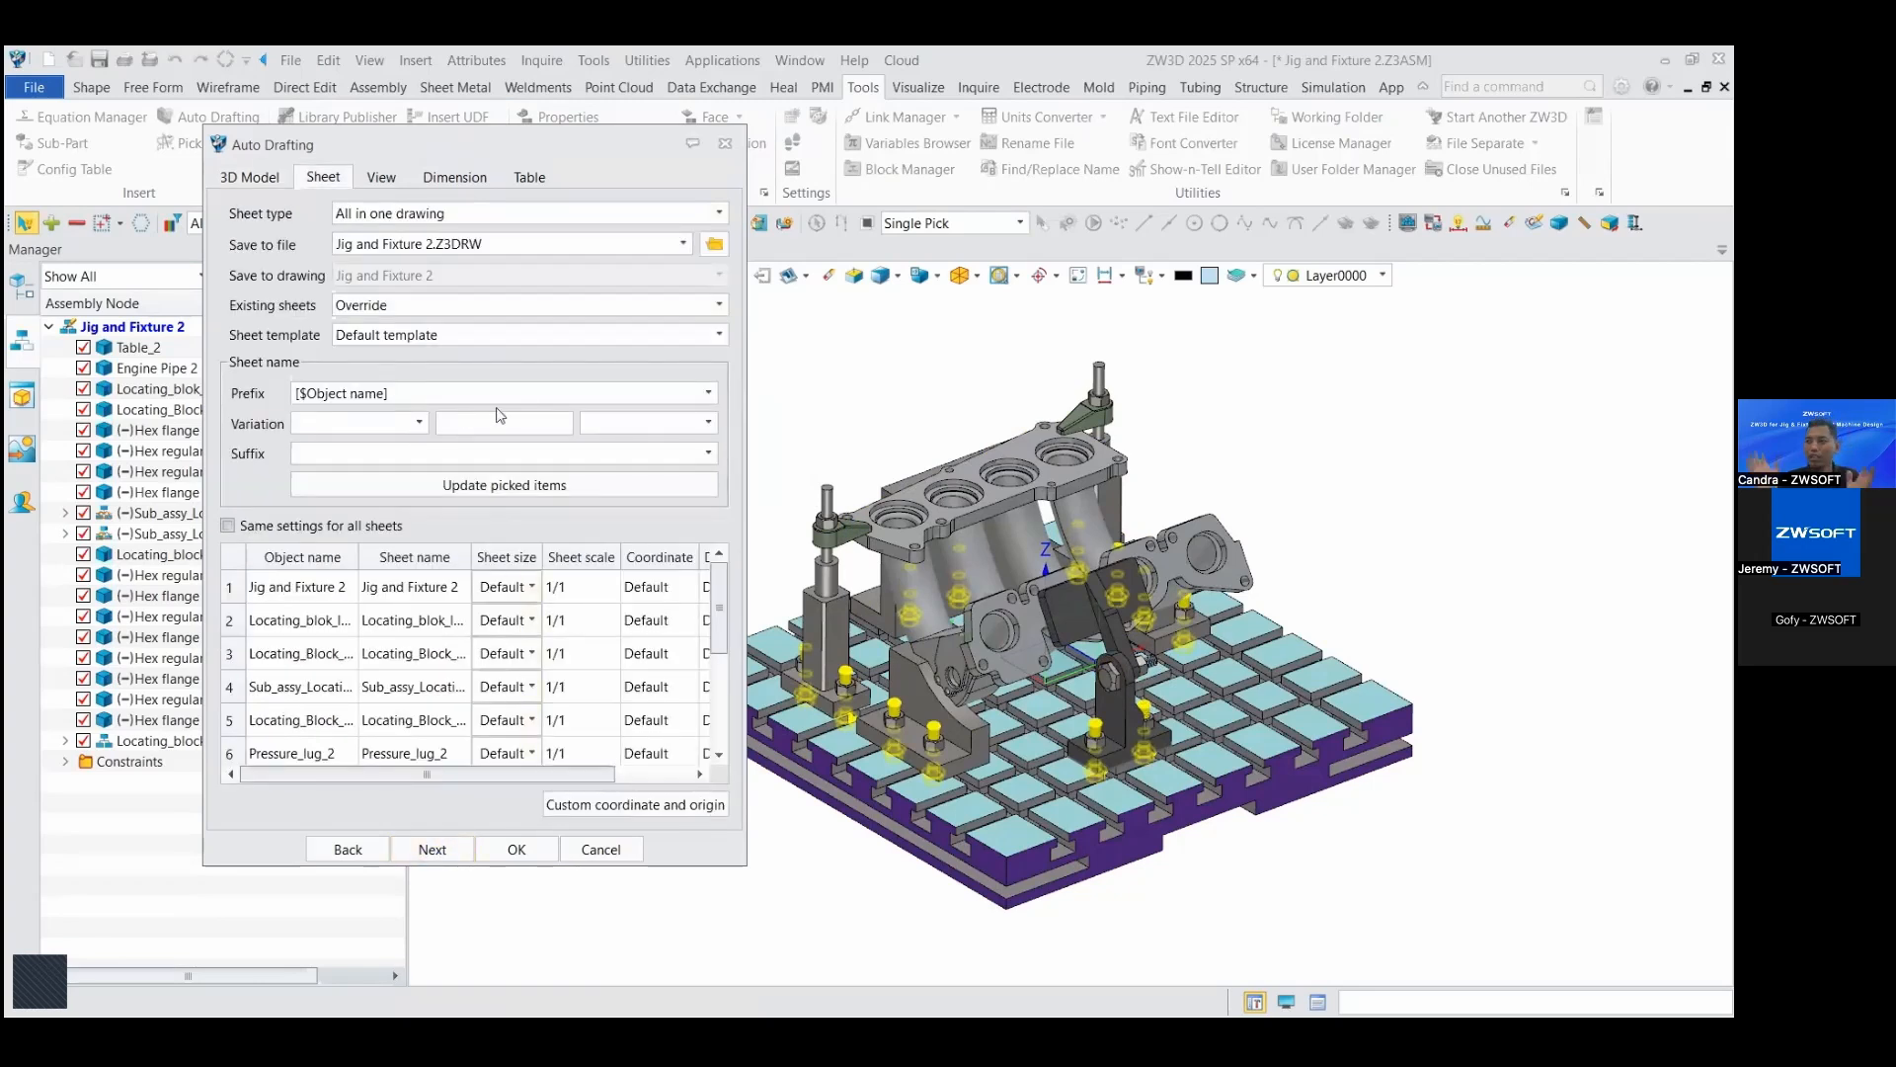
drag(544, 553, 564, 553)
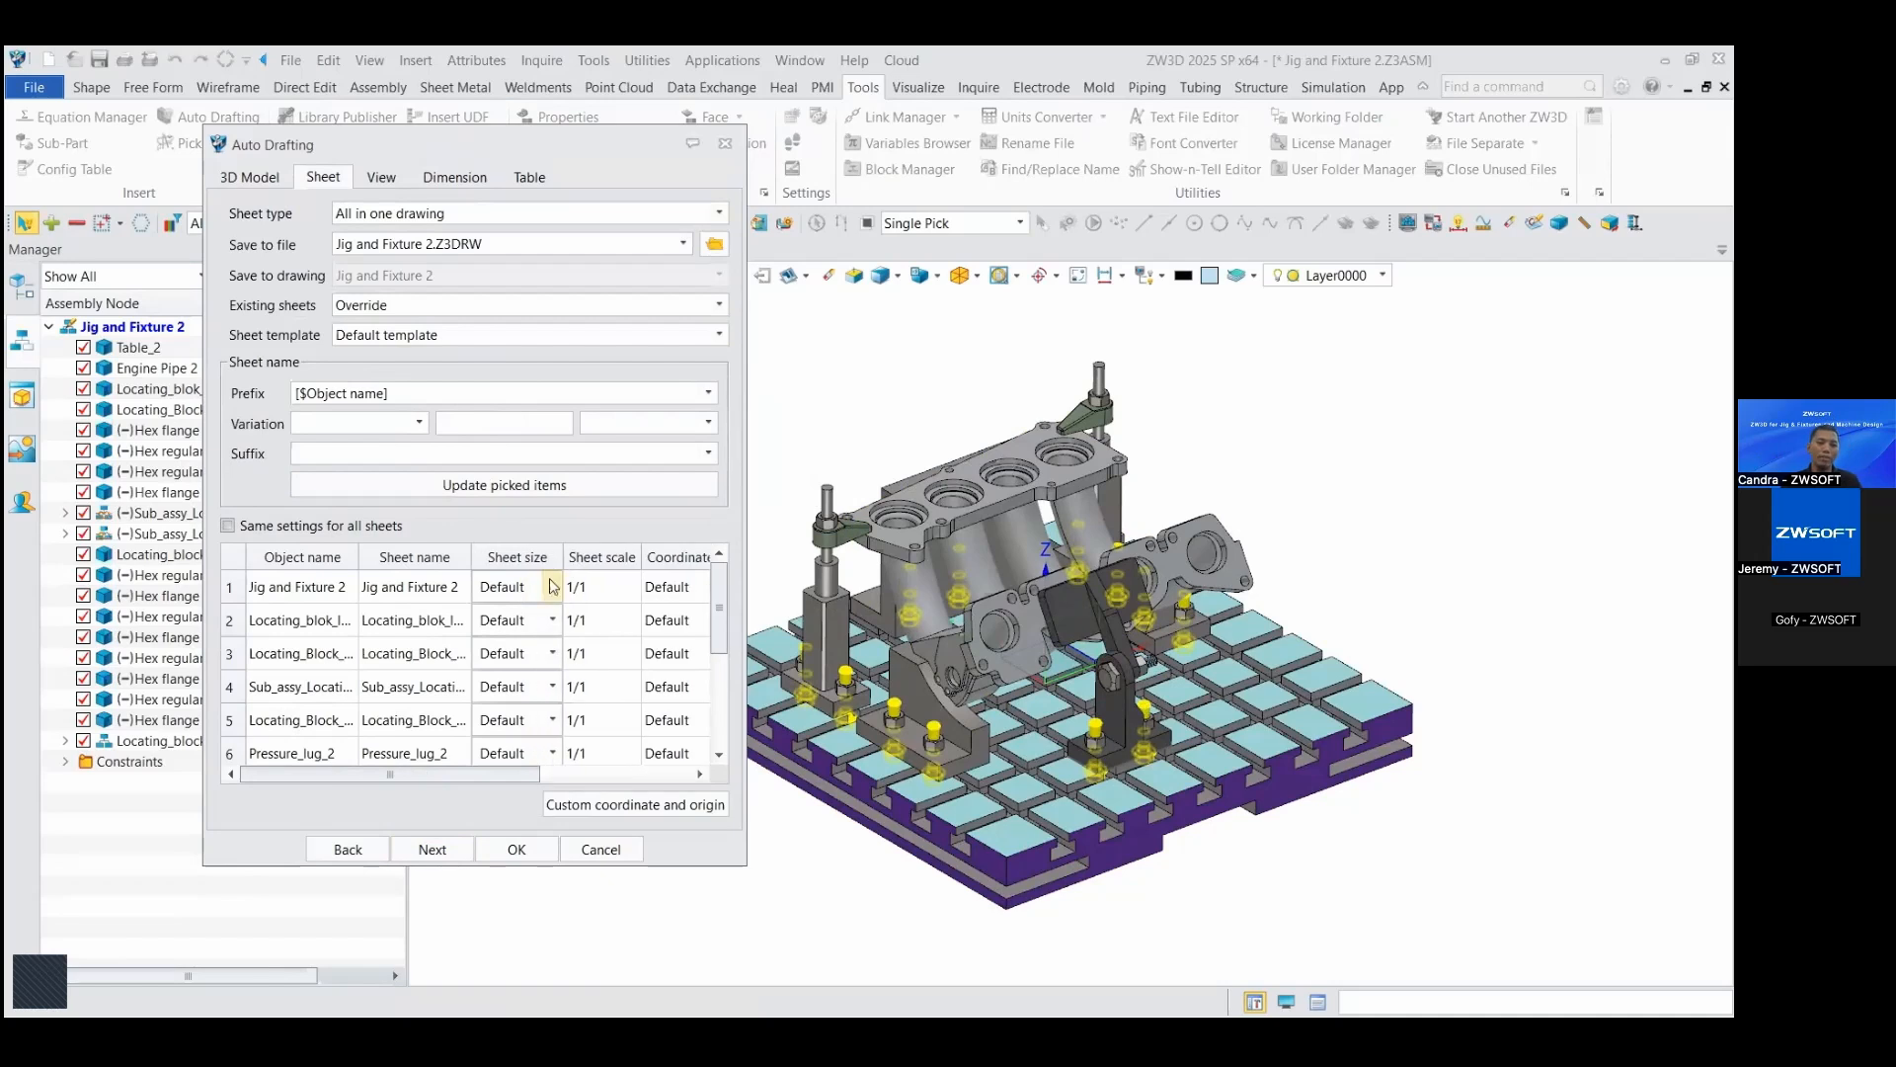
click(552, 587)
scroll(519, 728, down, 2)
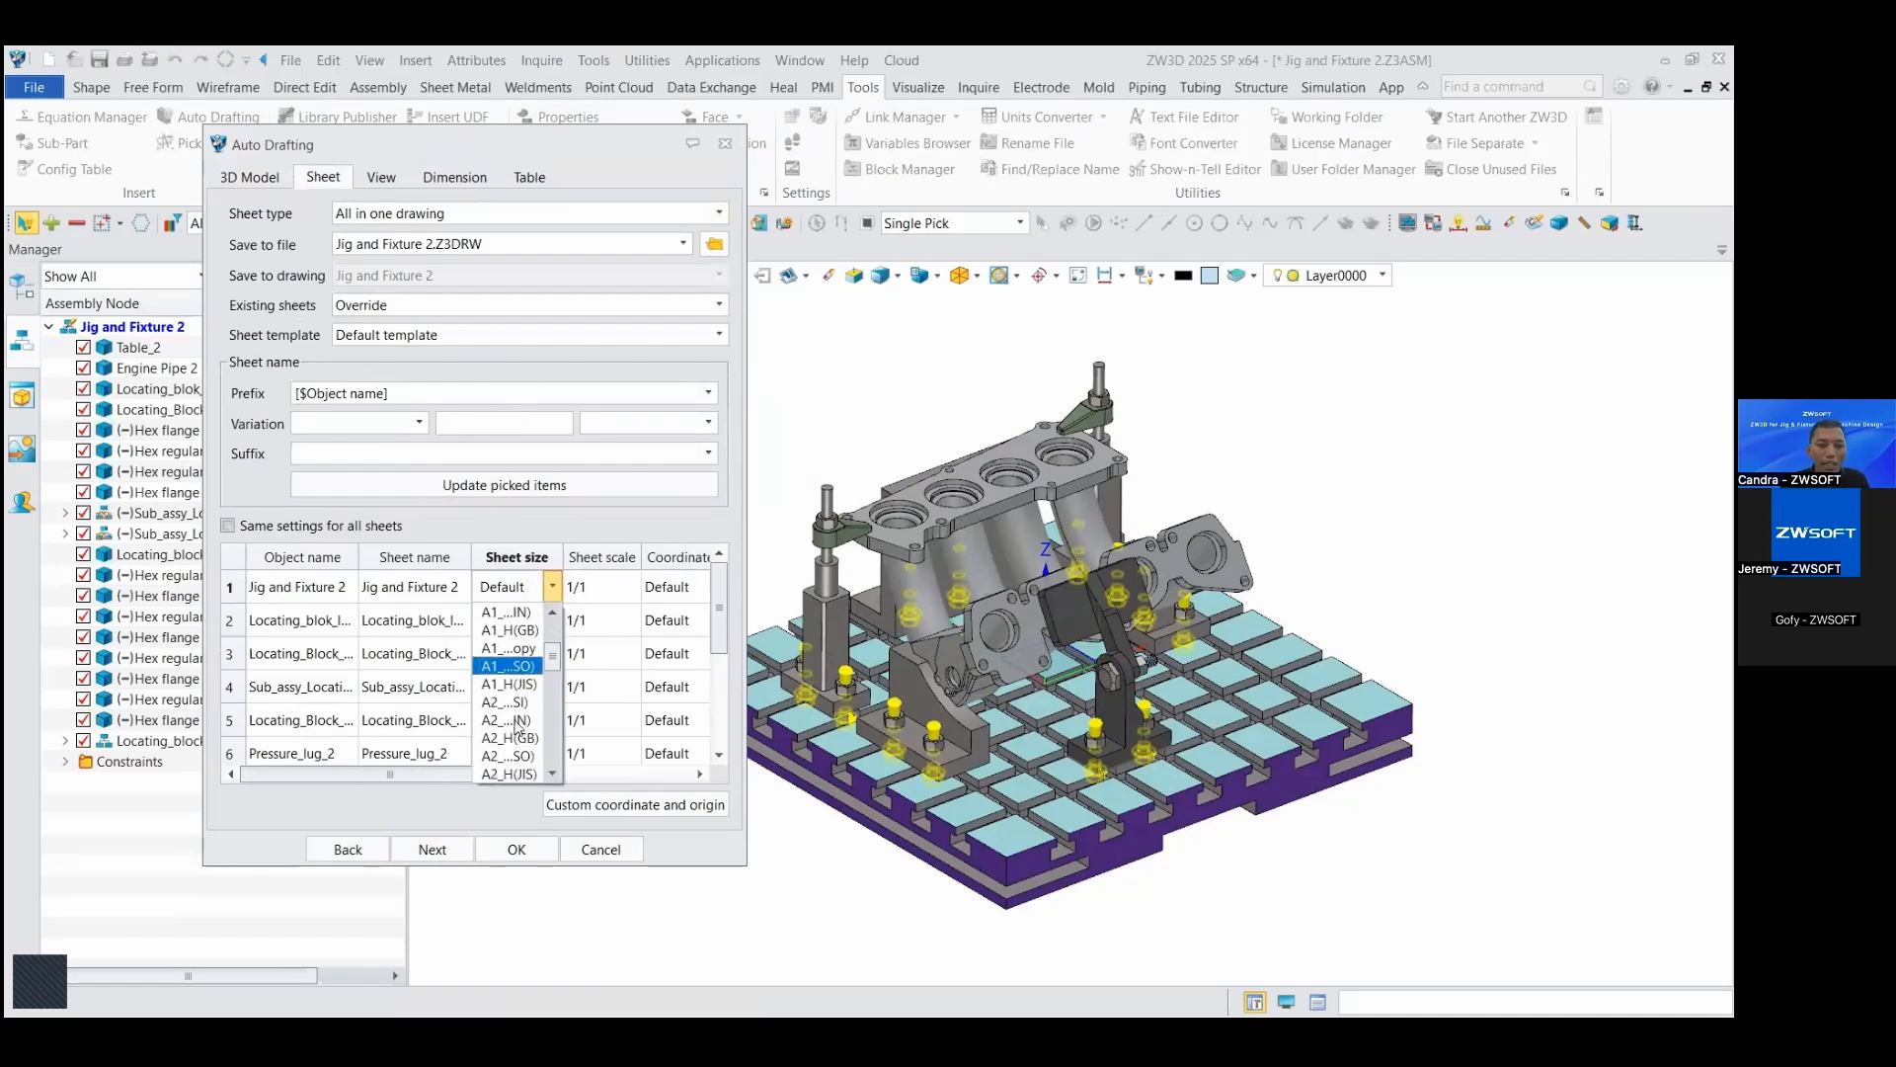
click(553, 525)
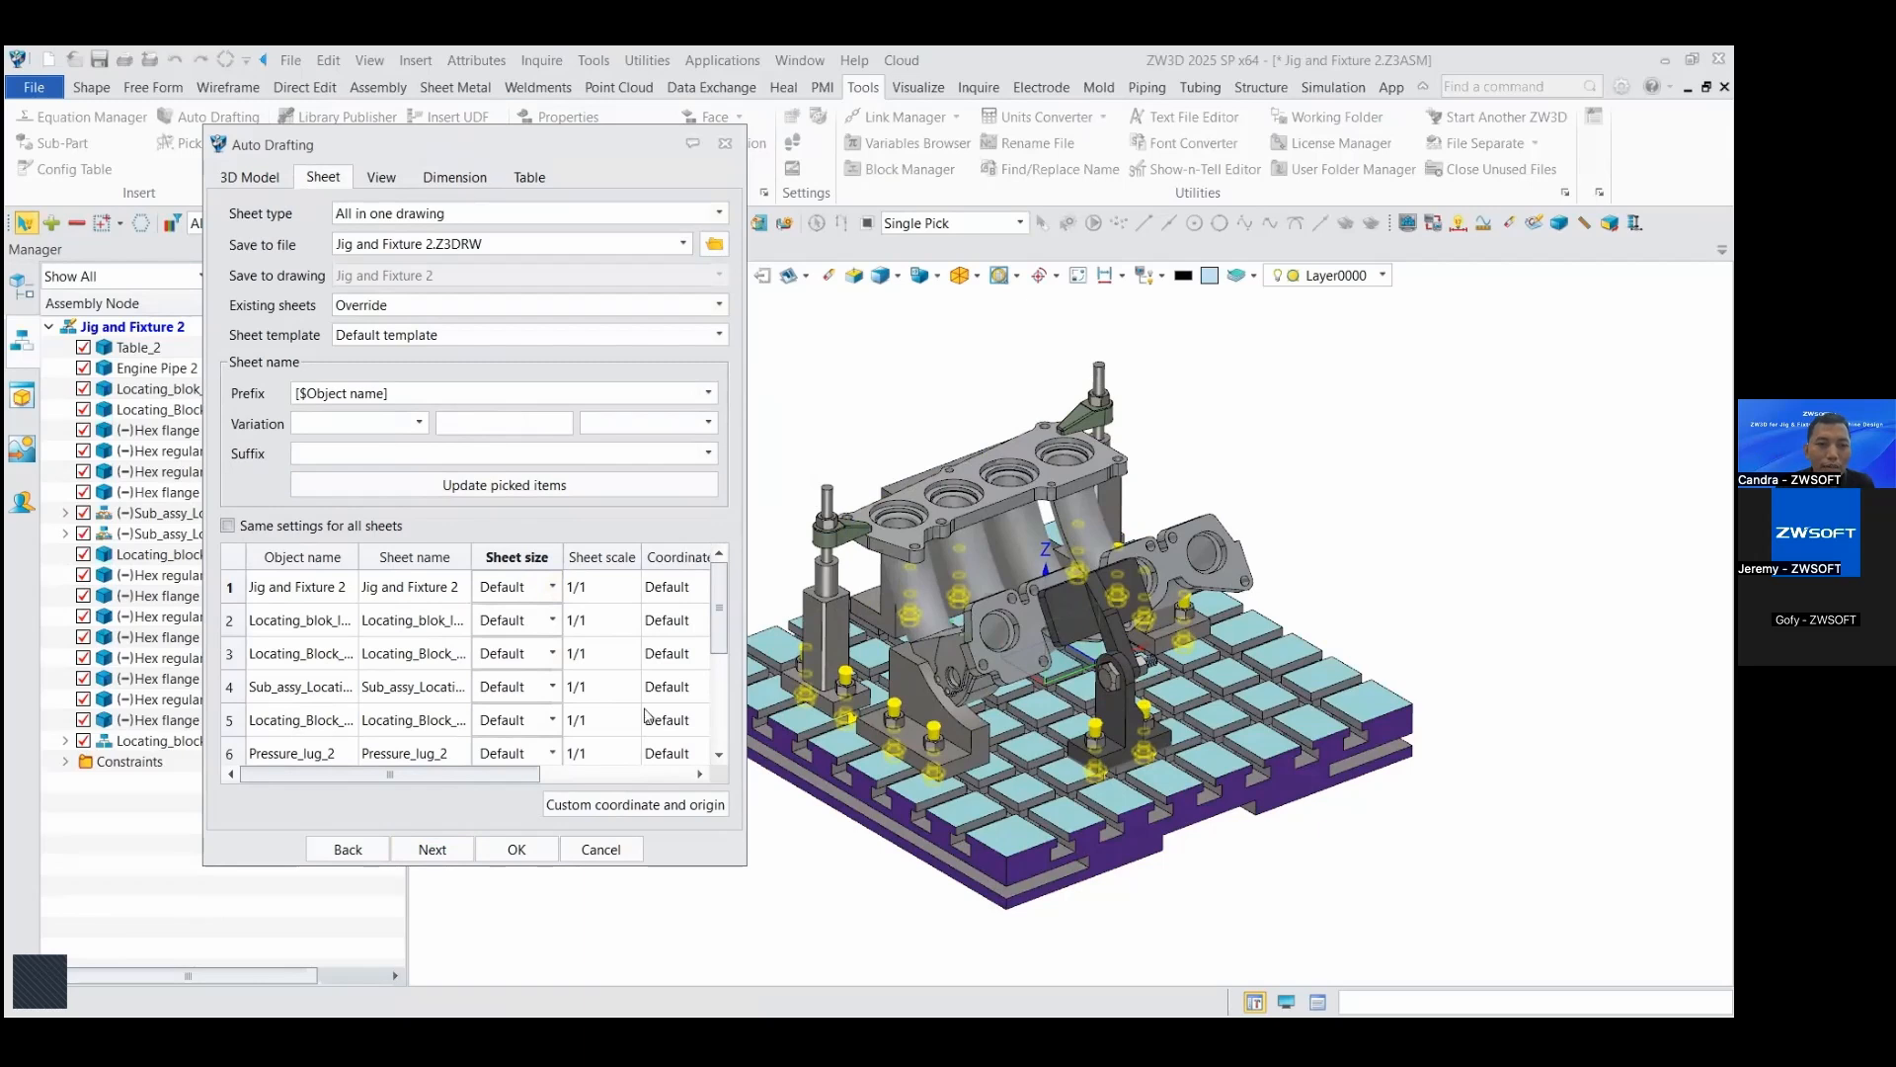
drag(527, 774, 428, 753)
Step: Add the isometric view to the drawing layout and enable automatic dimensions for the top view alongside the front and right views
click(381, 178)
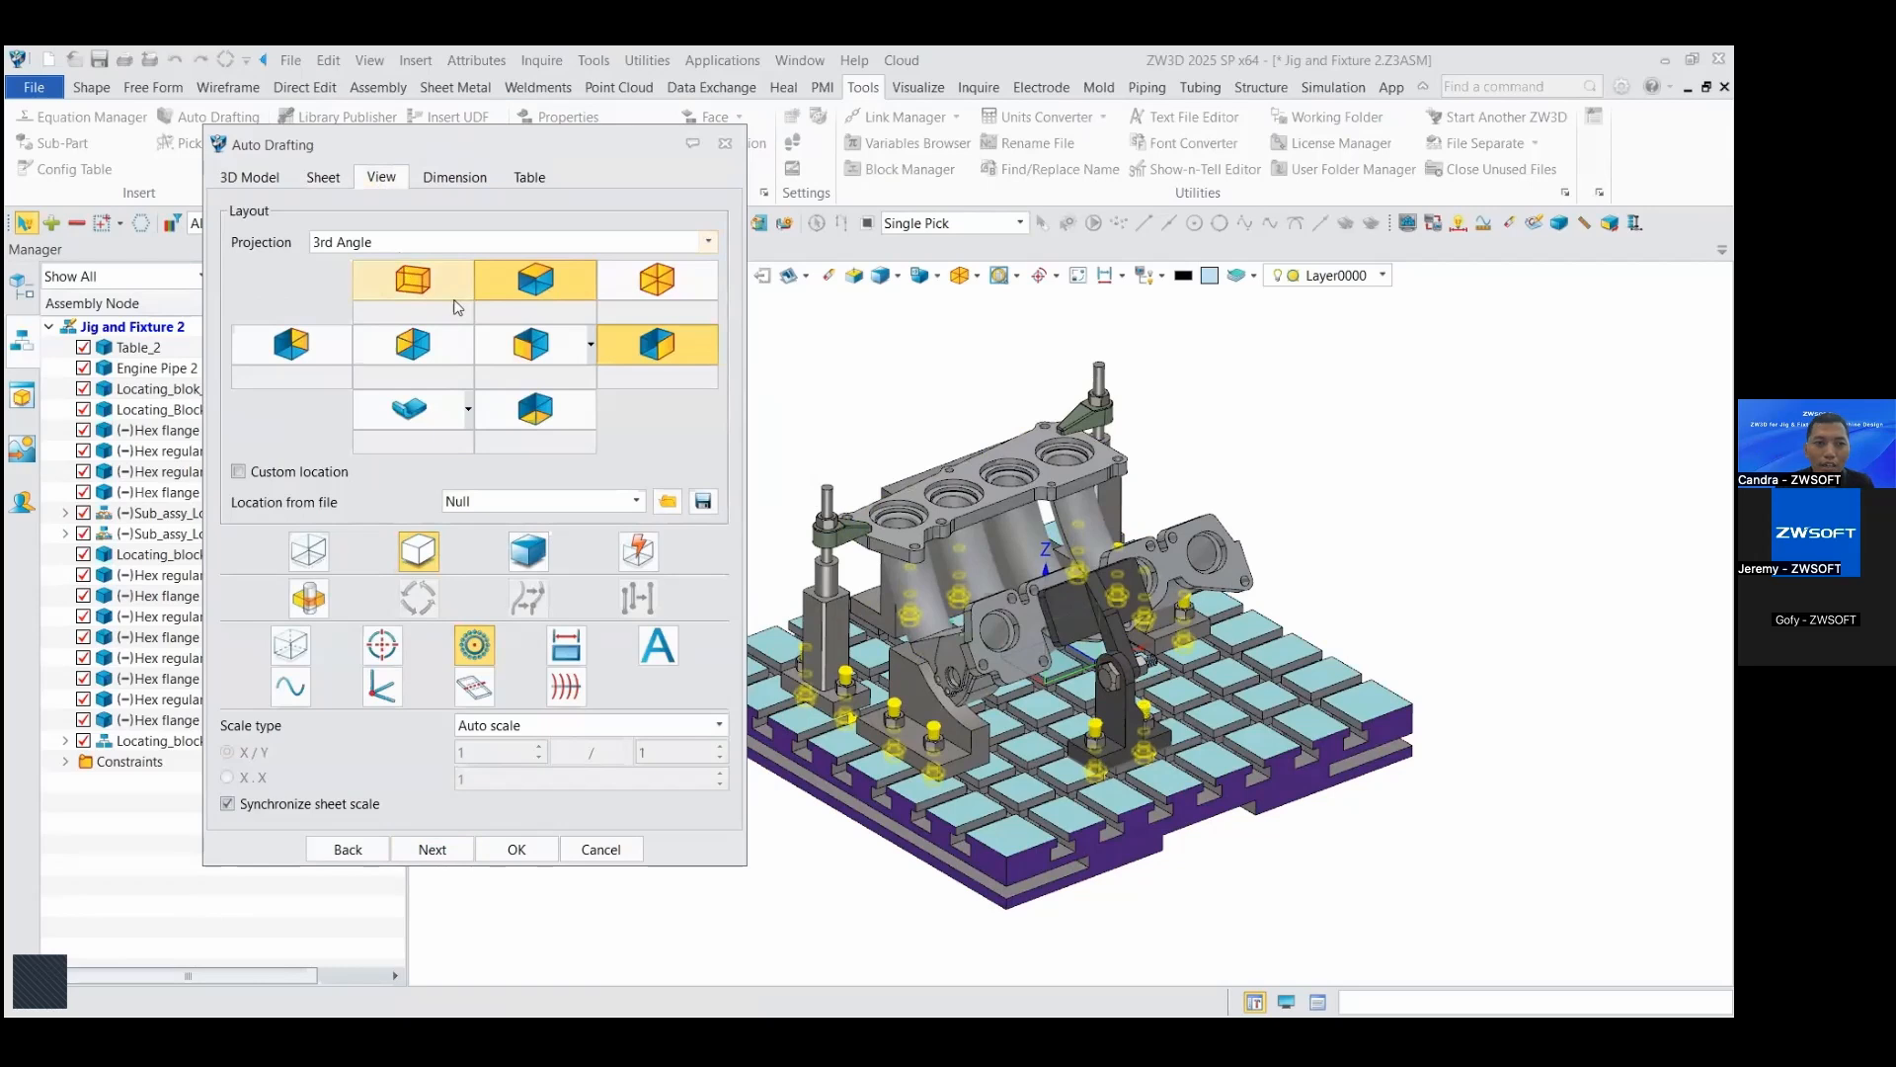
click(623, 297)
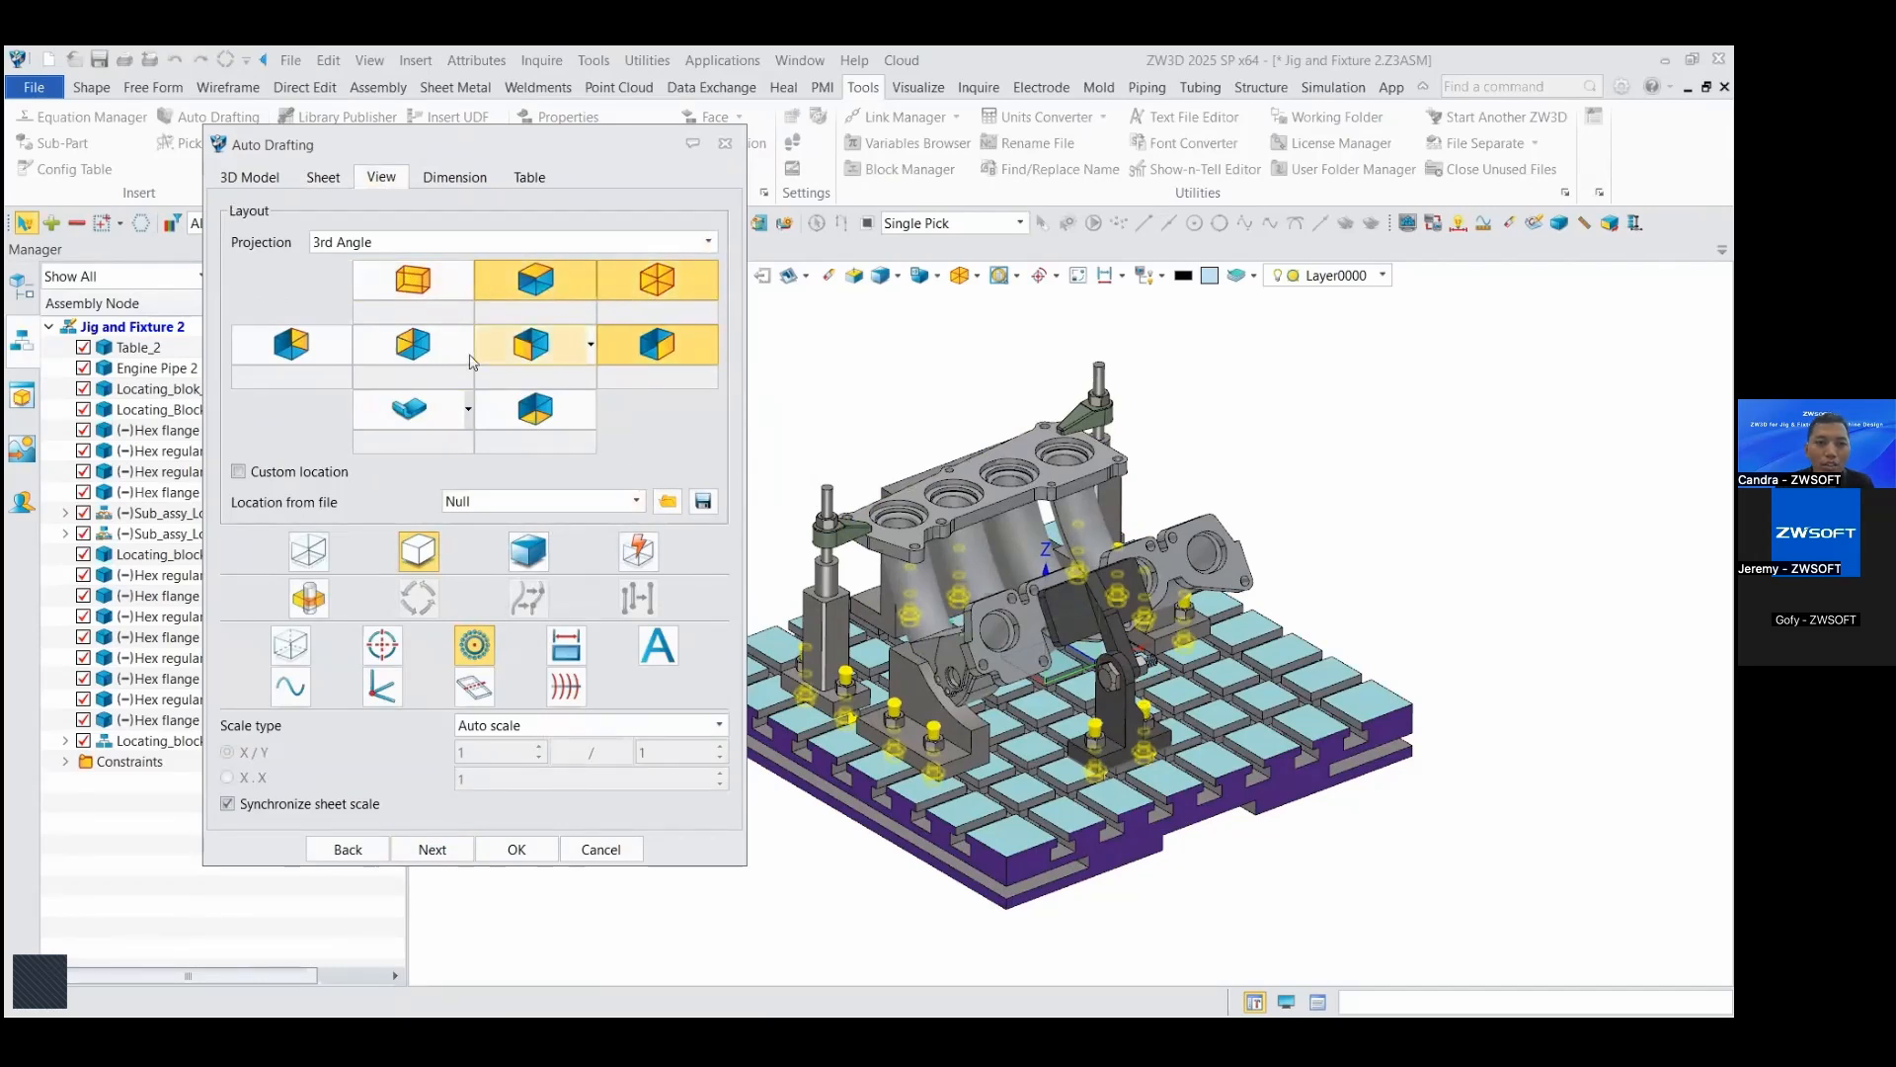
click(454, 177)
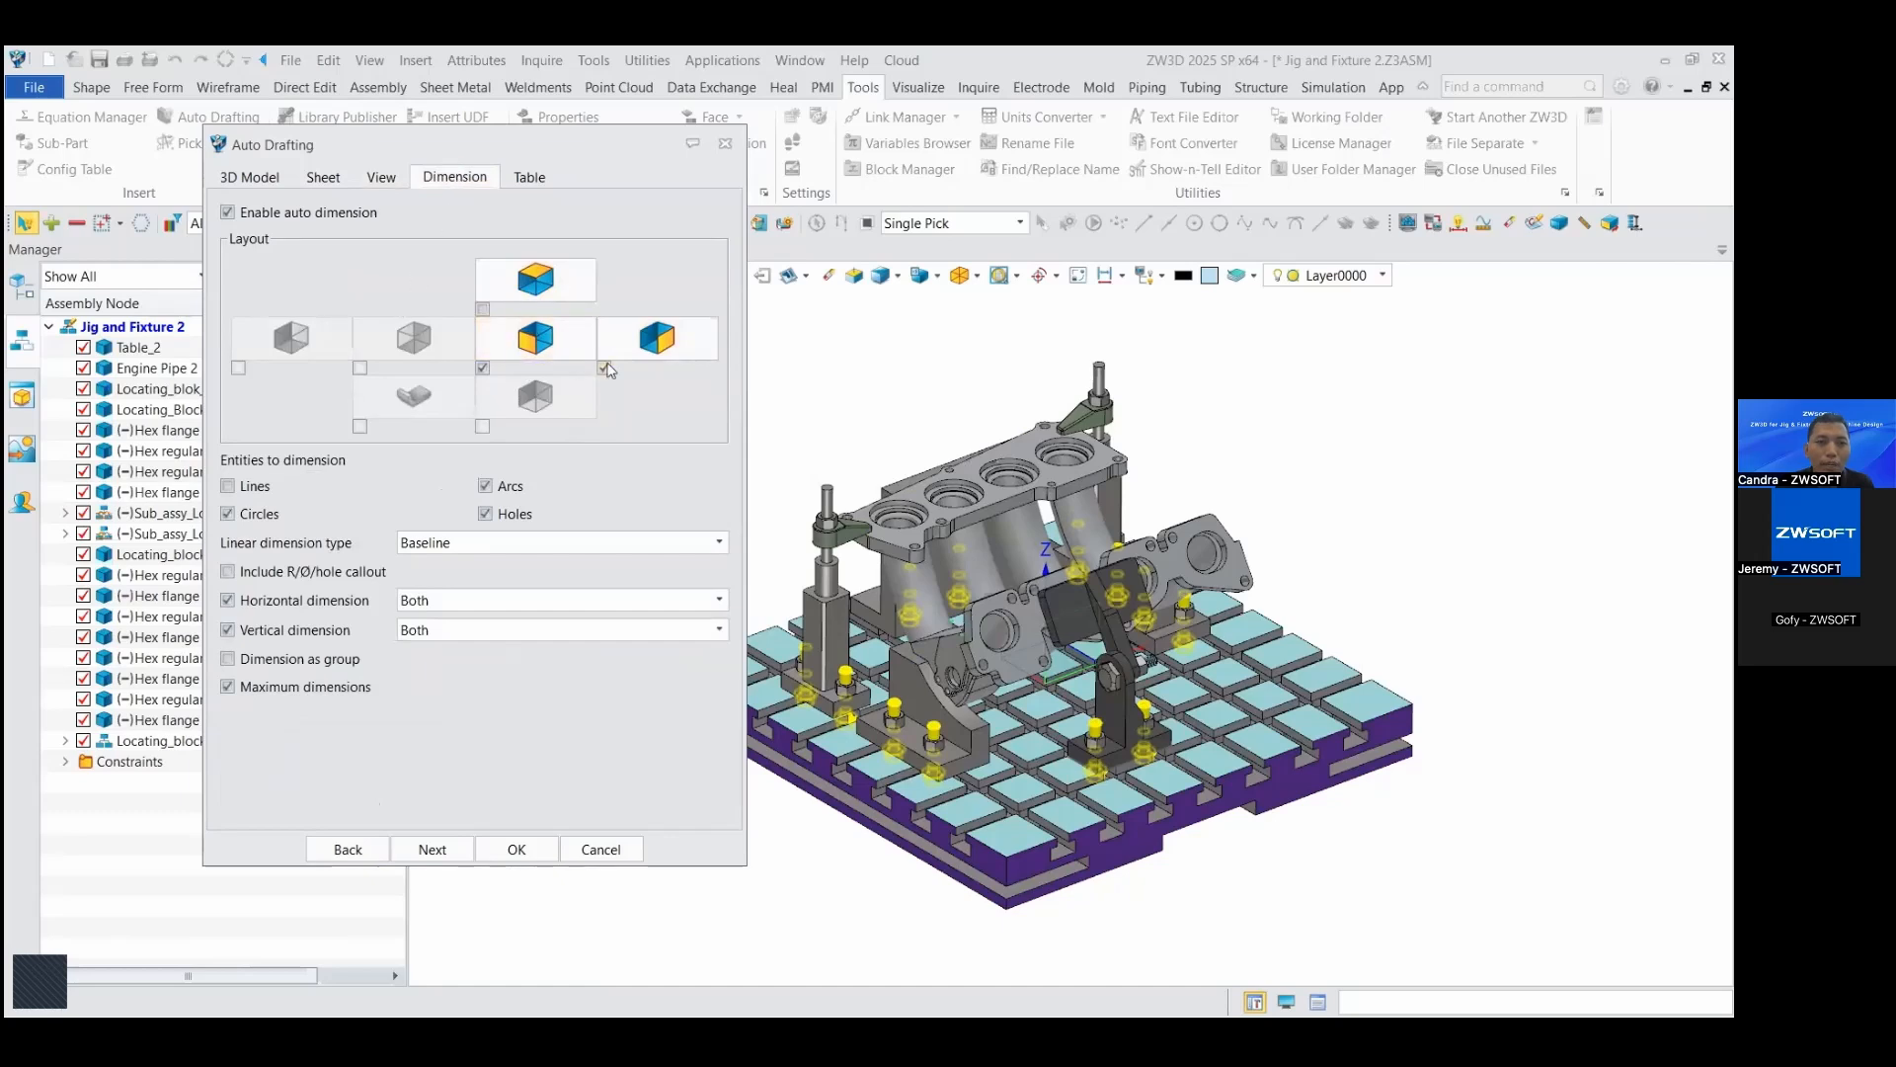
click(604, 369)
click(483, 309)
click(604, 369)
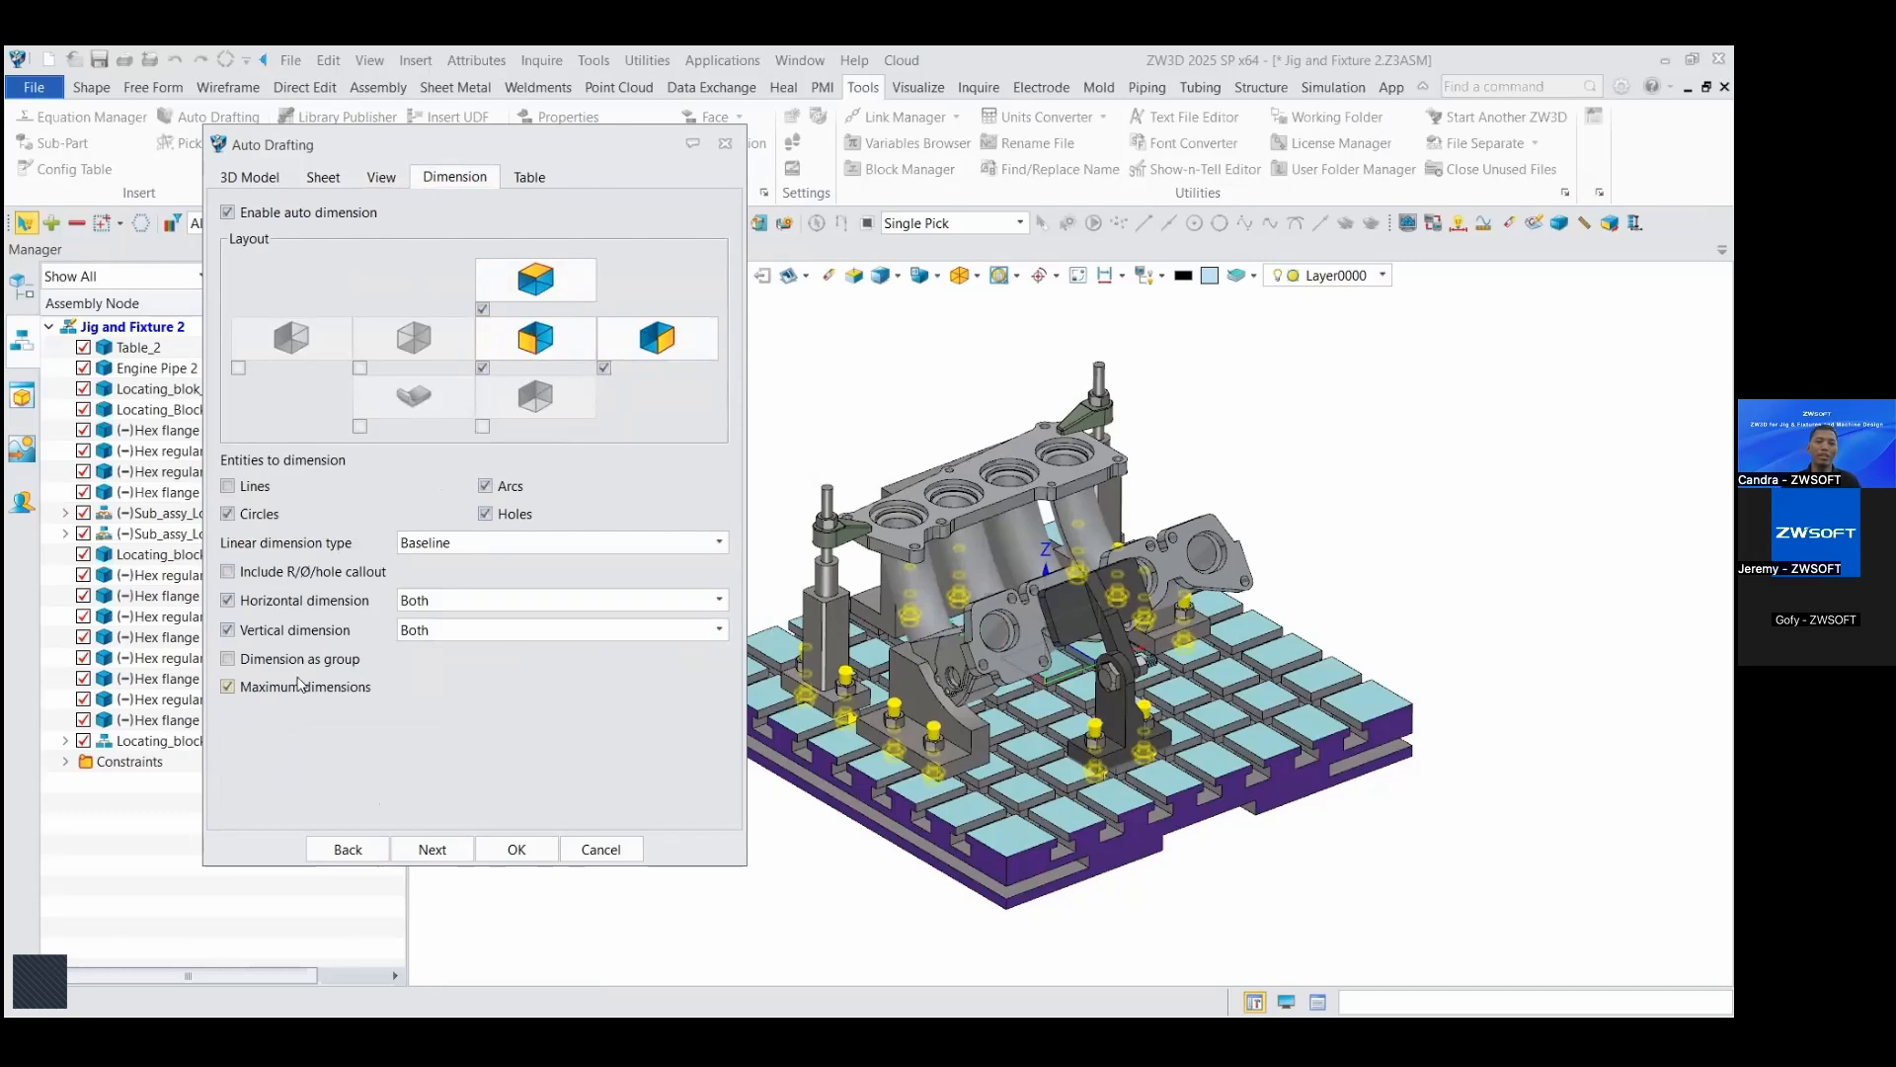
Step: Keep both the BOM table and the hole table enabled and generate the drawing sheets
click(445, 851)
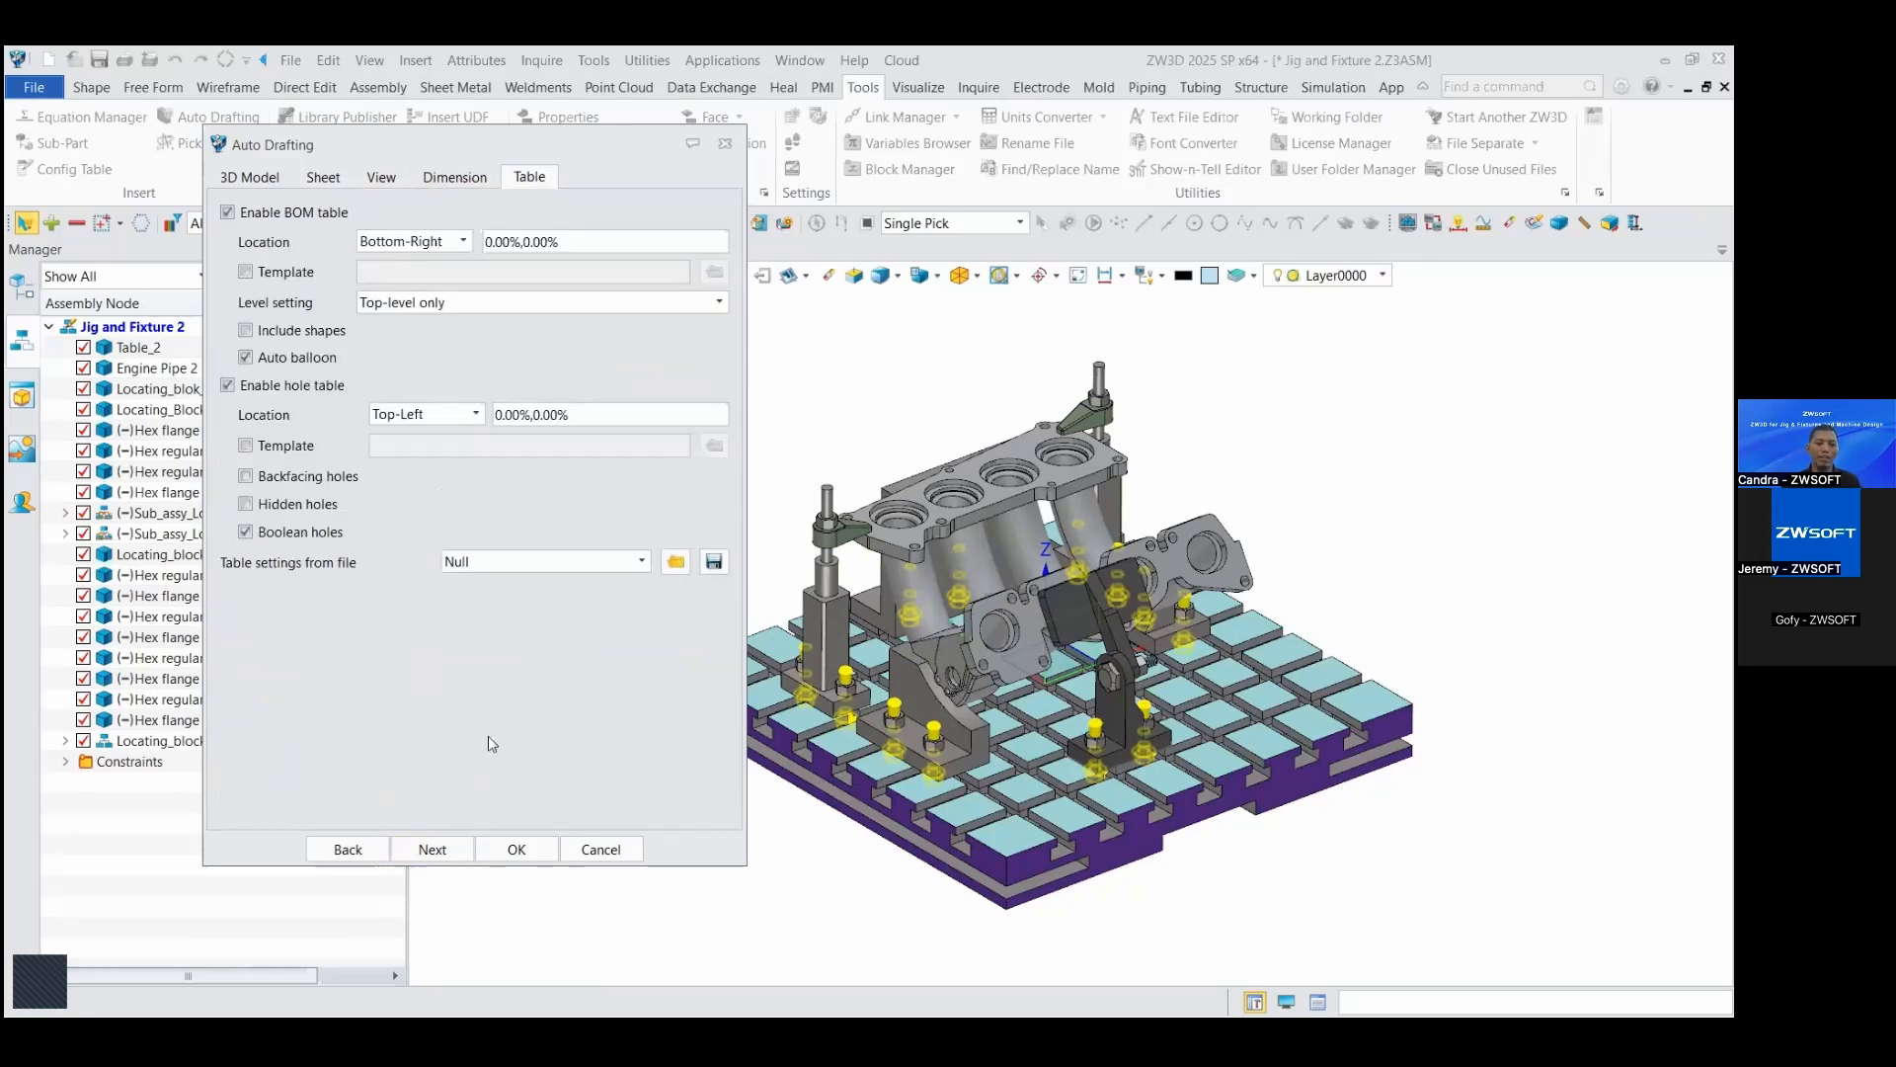
click(228, 385)
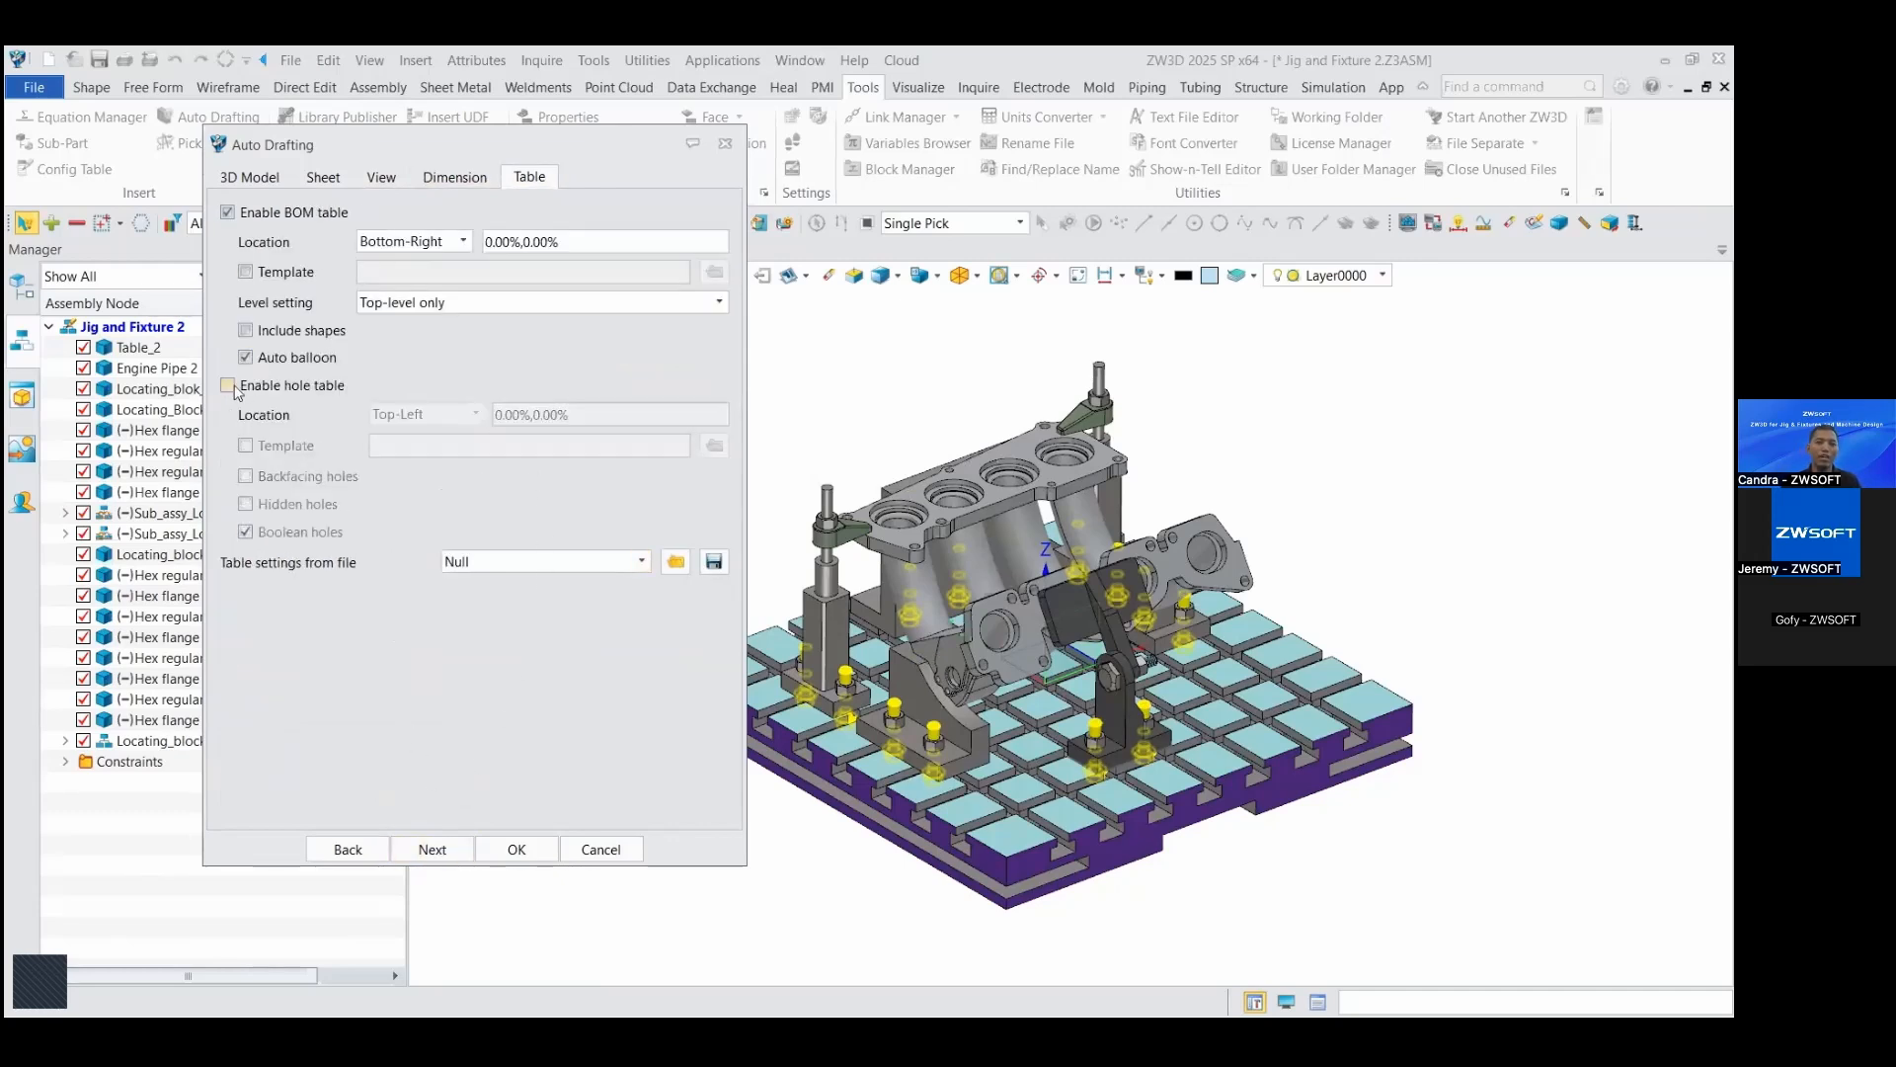
click(228, 212)
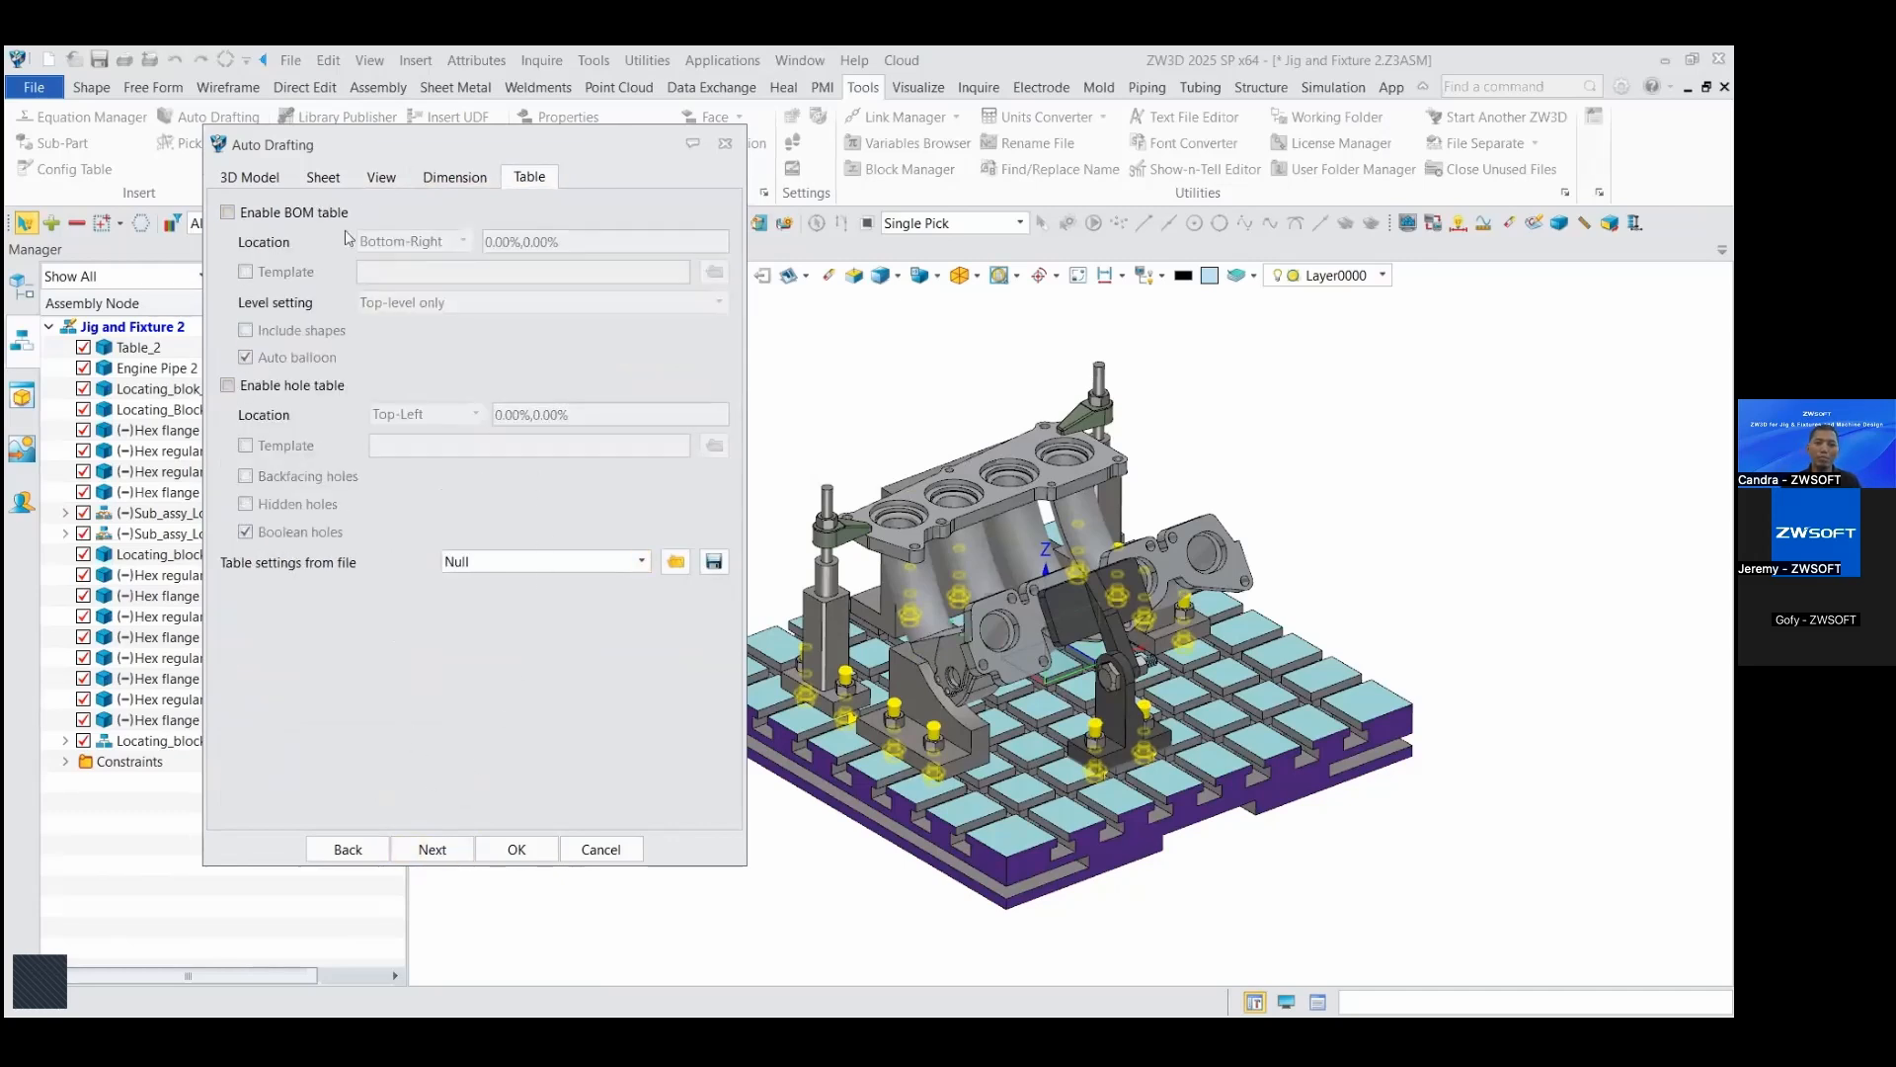
click(228, 213)
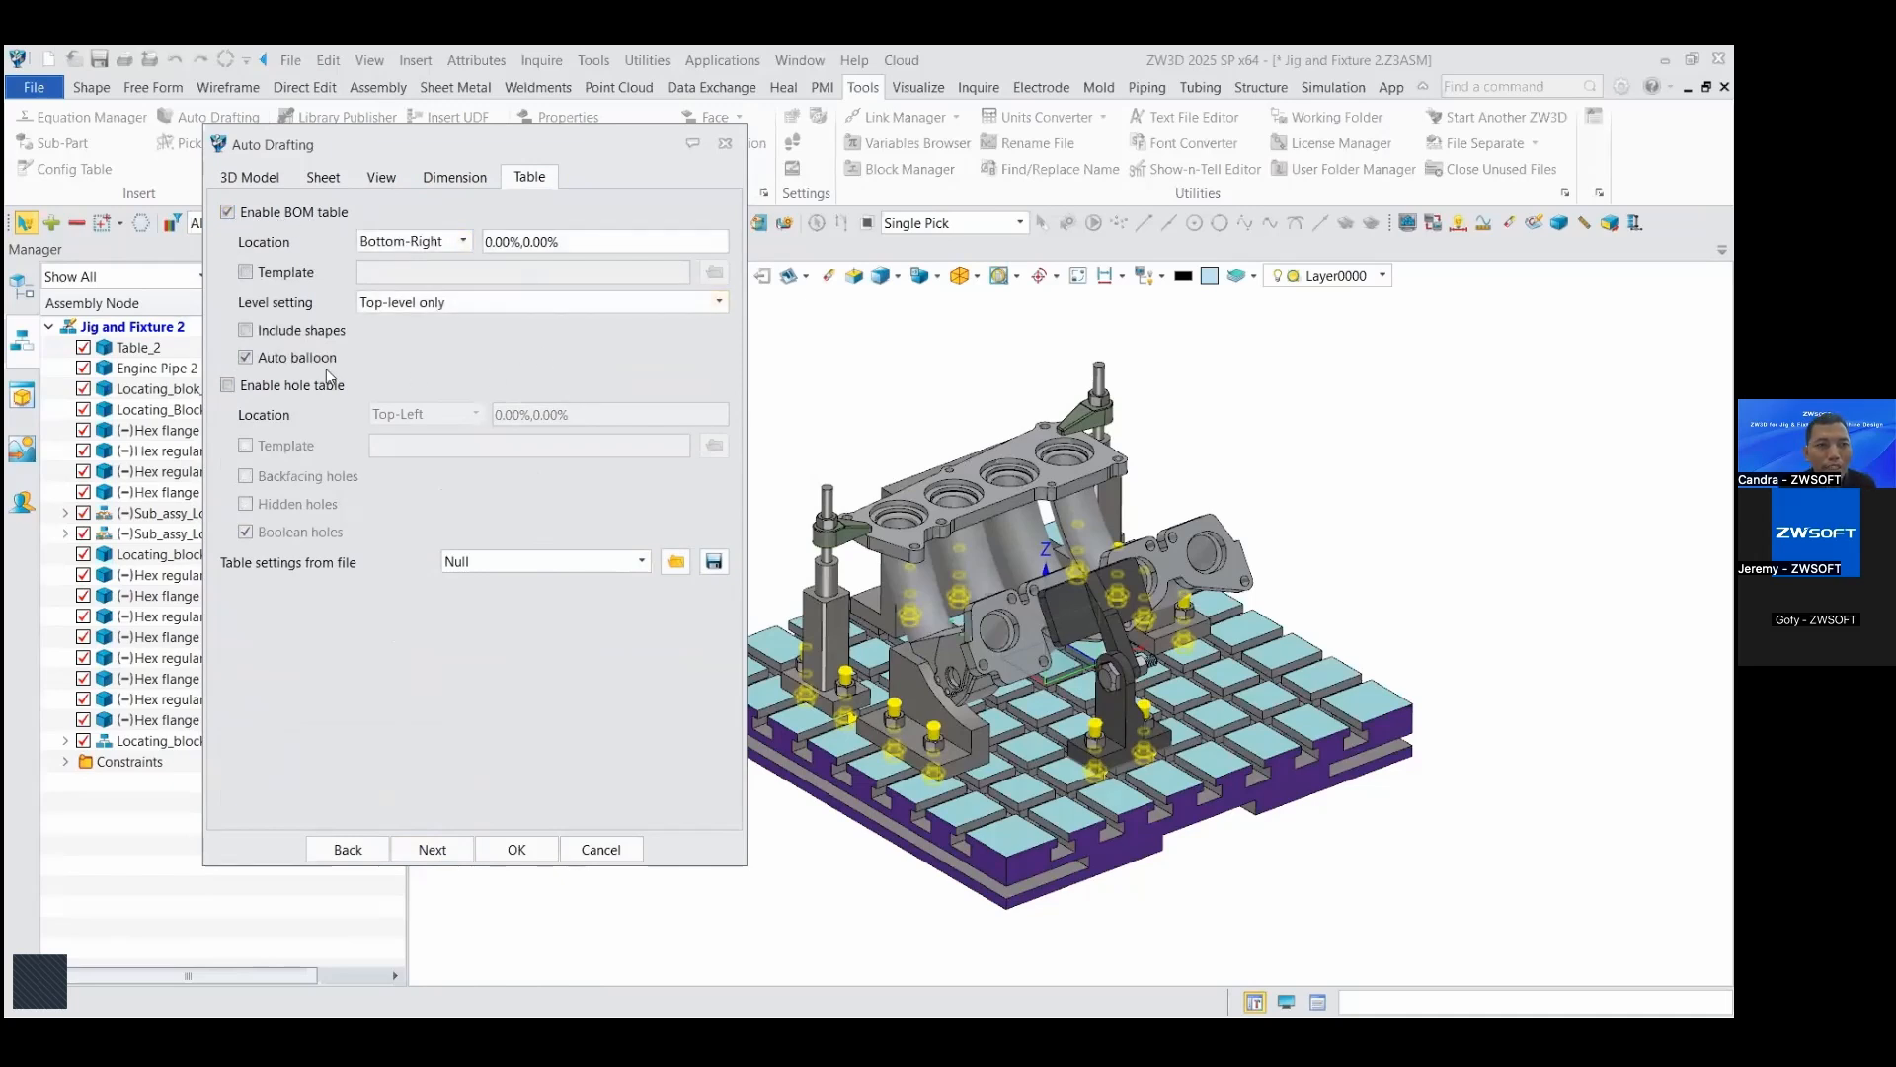
click(229, 386)
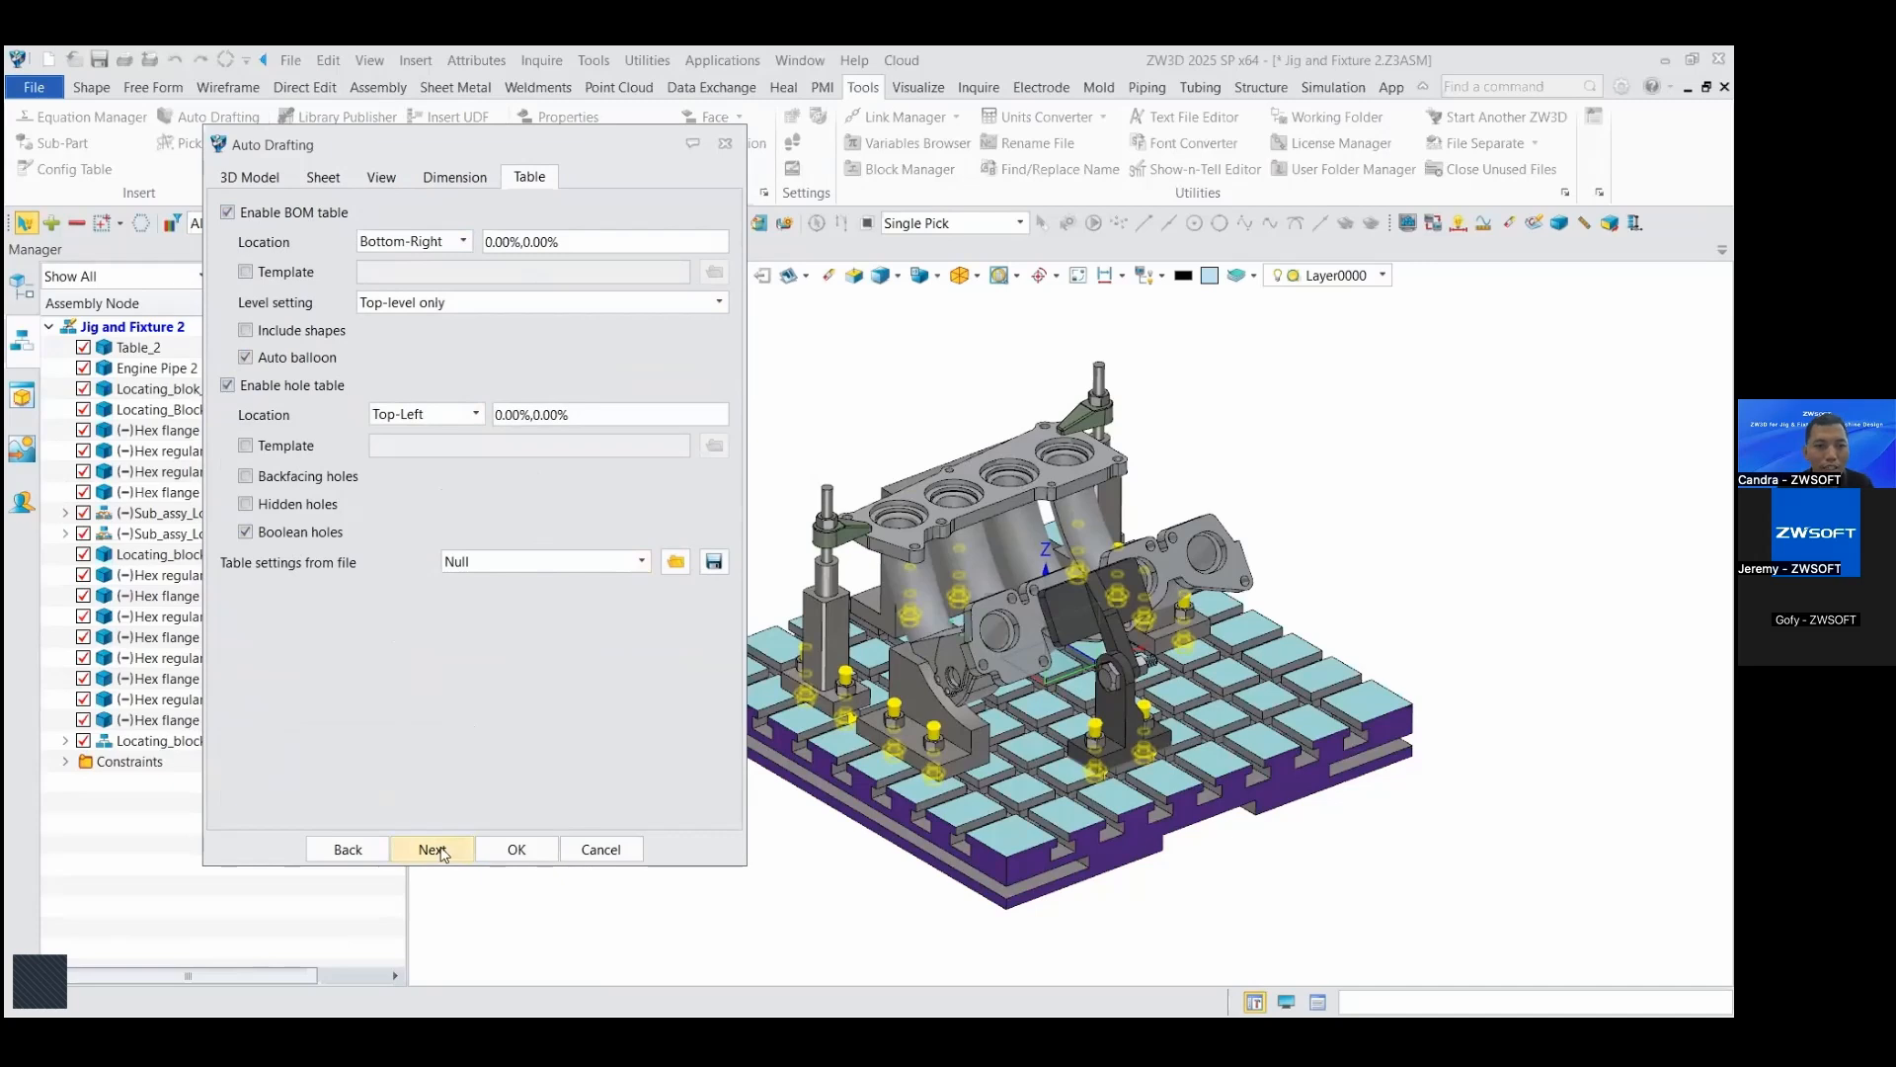
click(515, 849)
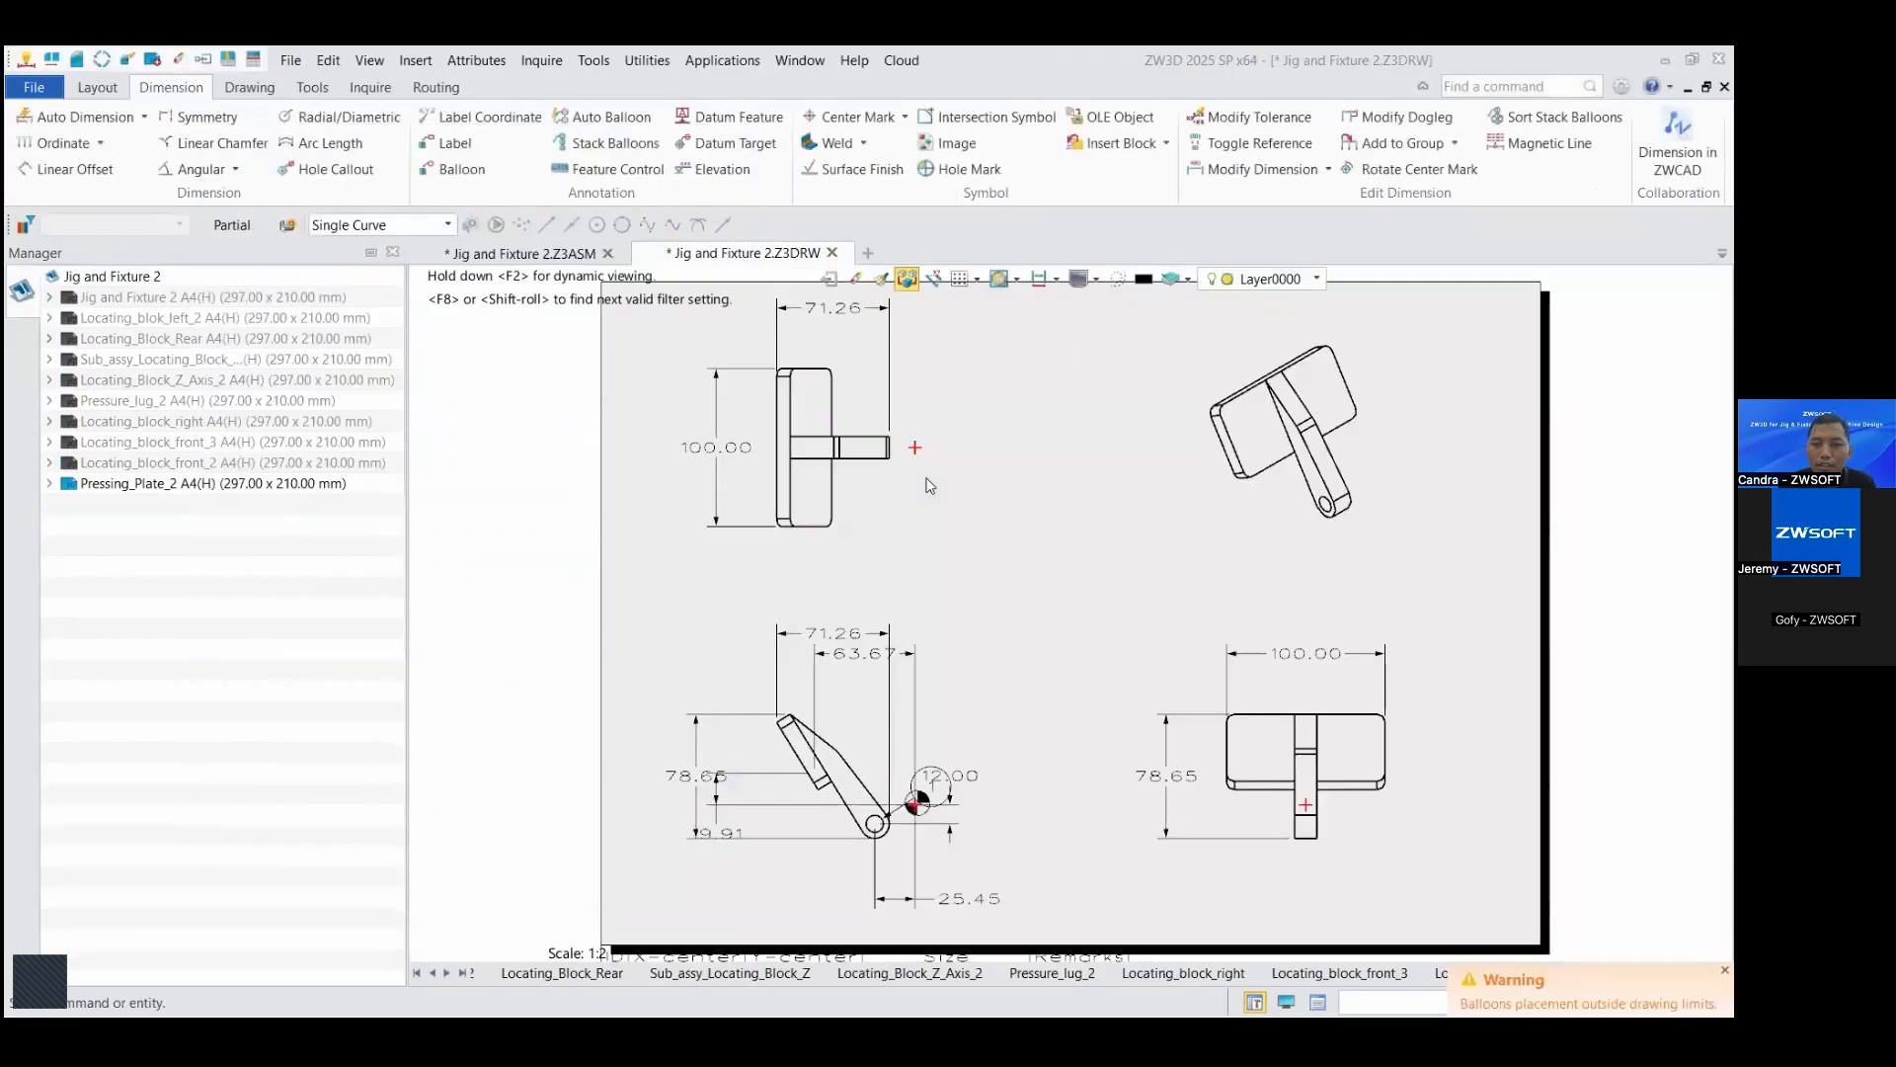
Step: Examine the generated views and dimensions on each sheet from Locating_Block_Rear through Pressing_Plate_2
scroll(523, 517, down, 4)
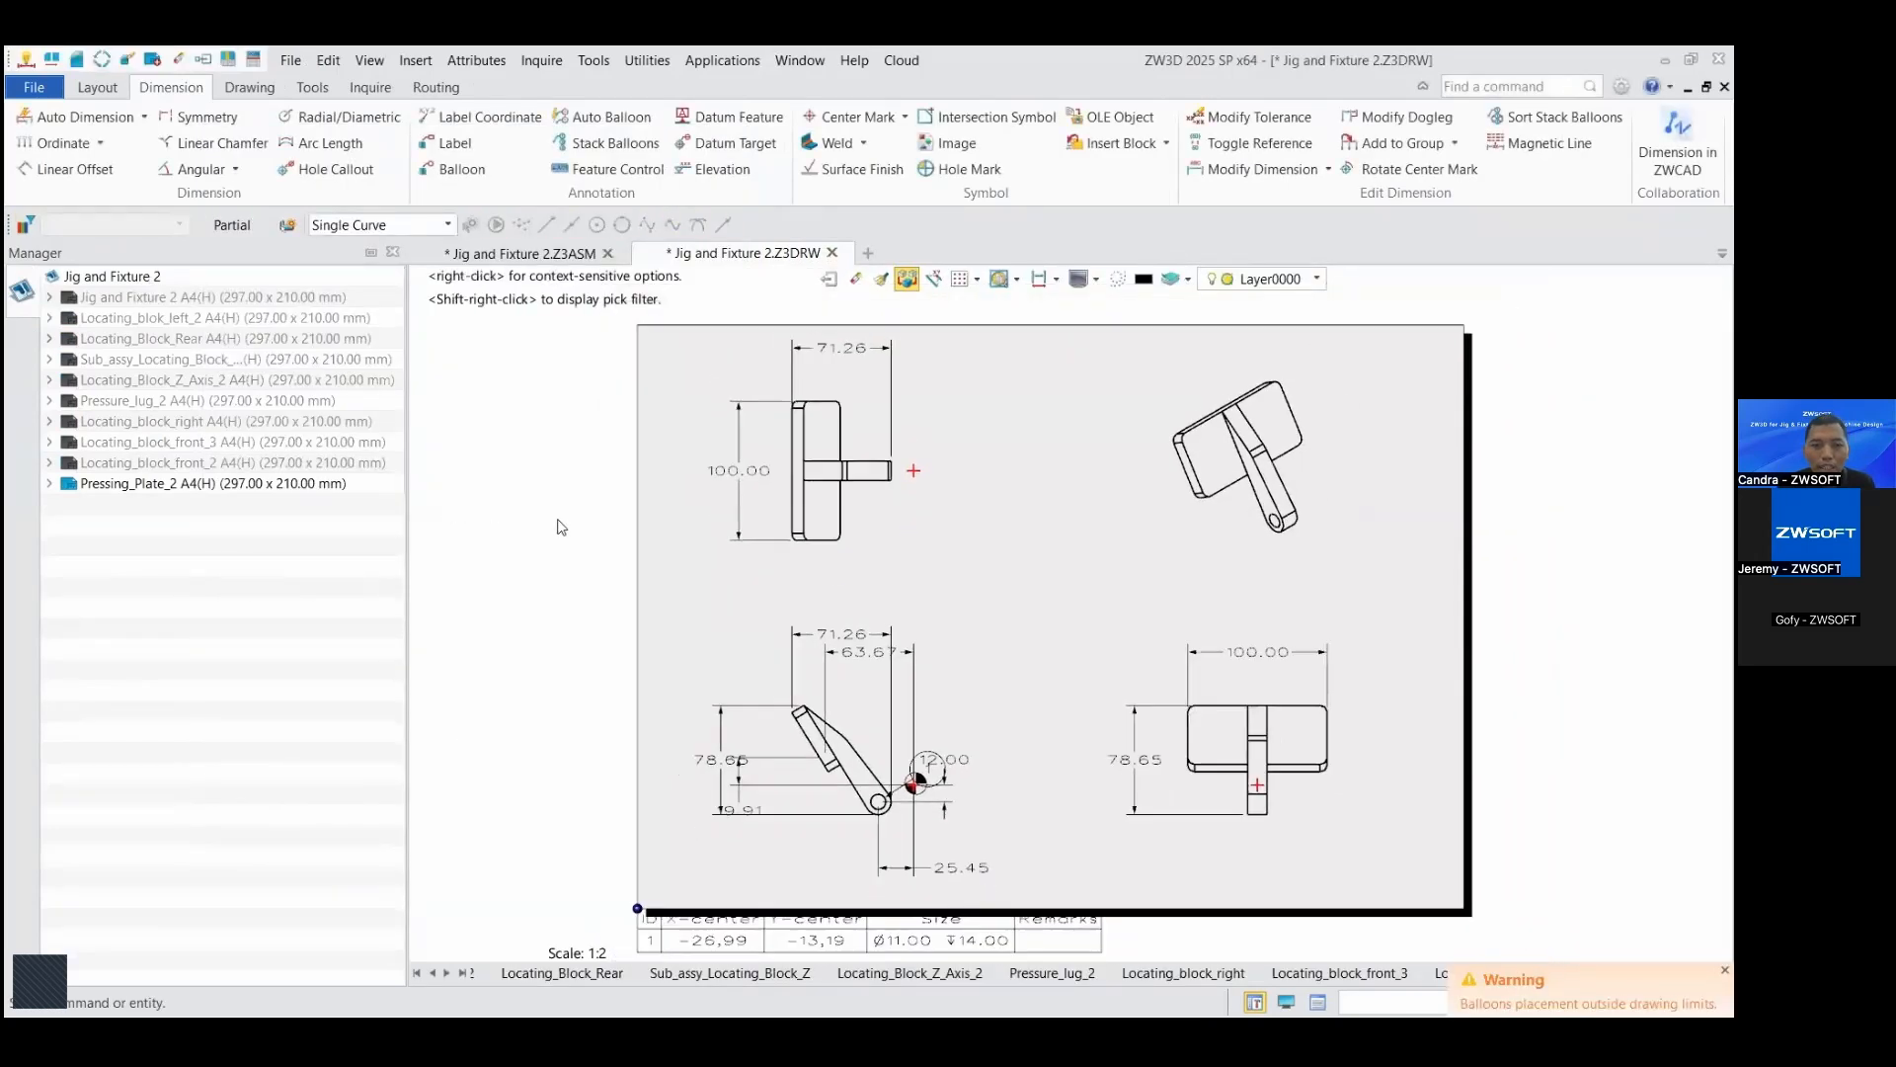
scroll(731, 590, up, 1)
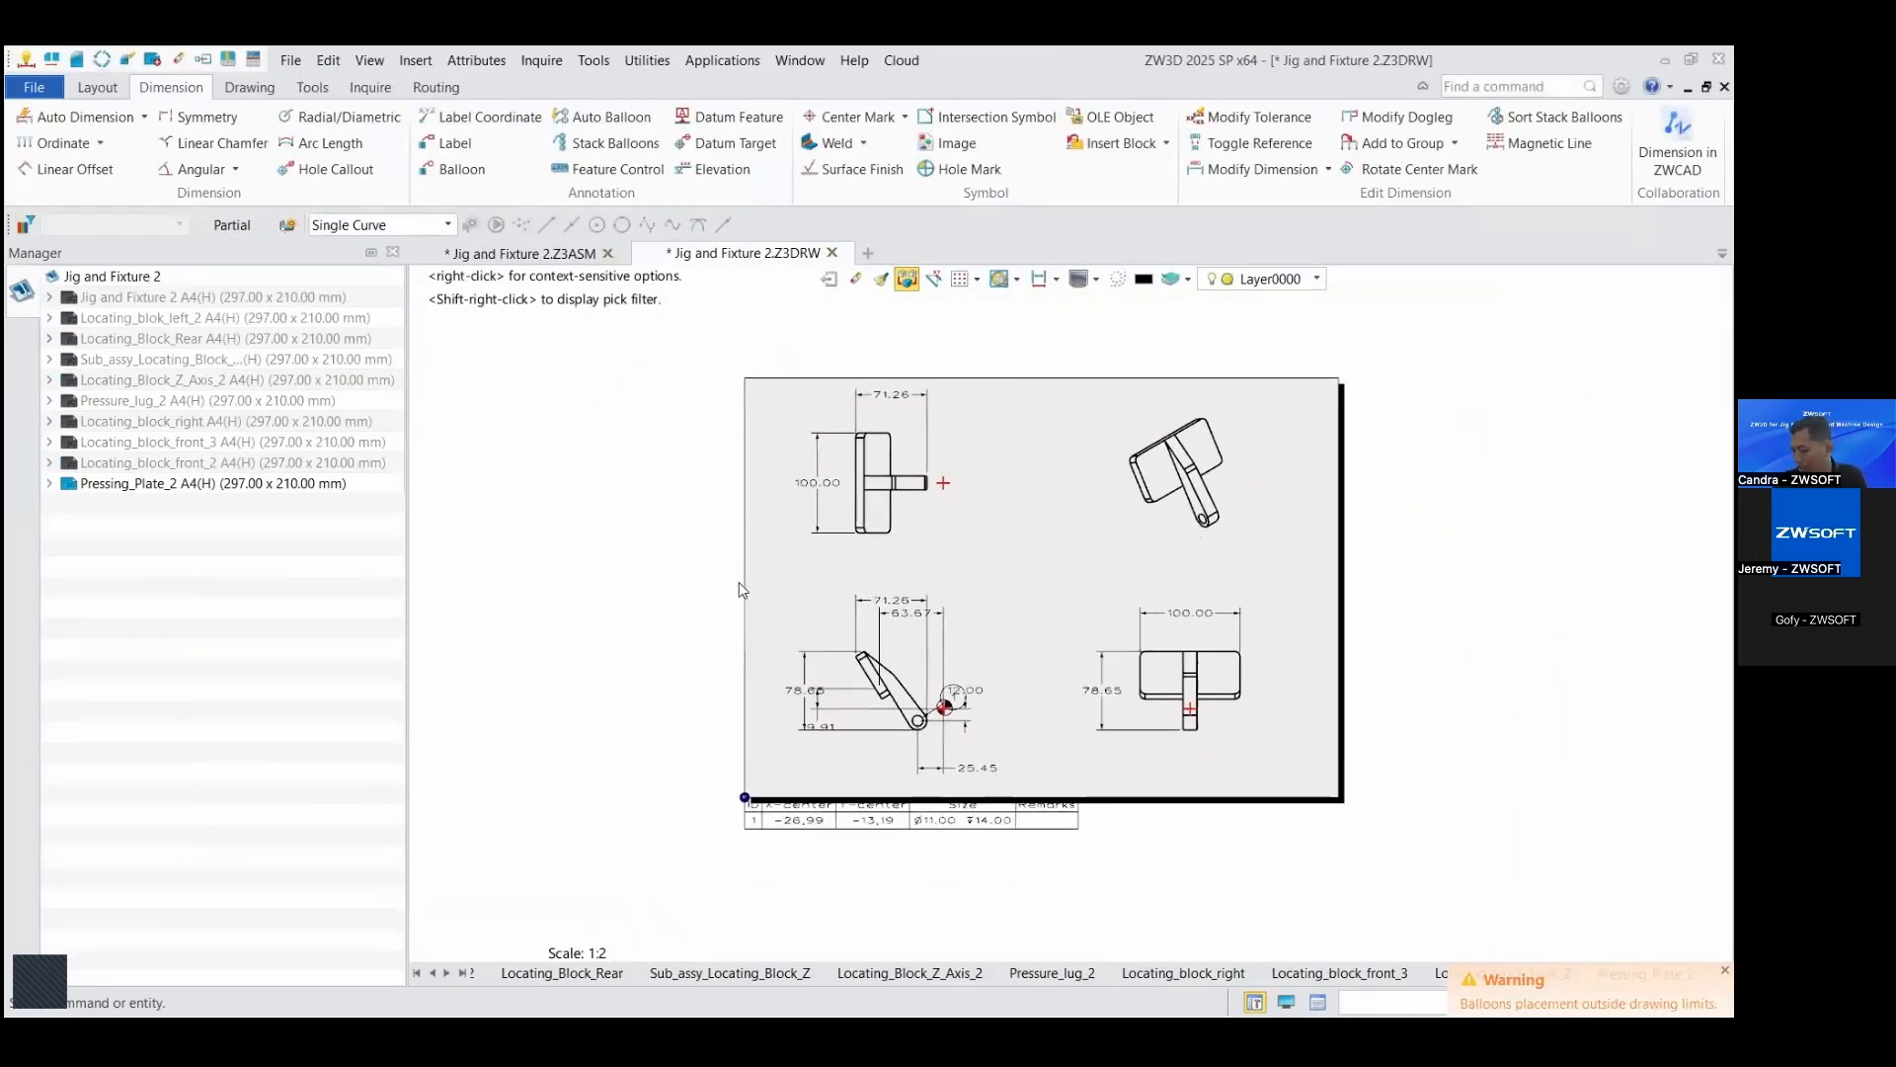
click(578, 974)
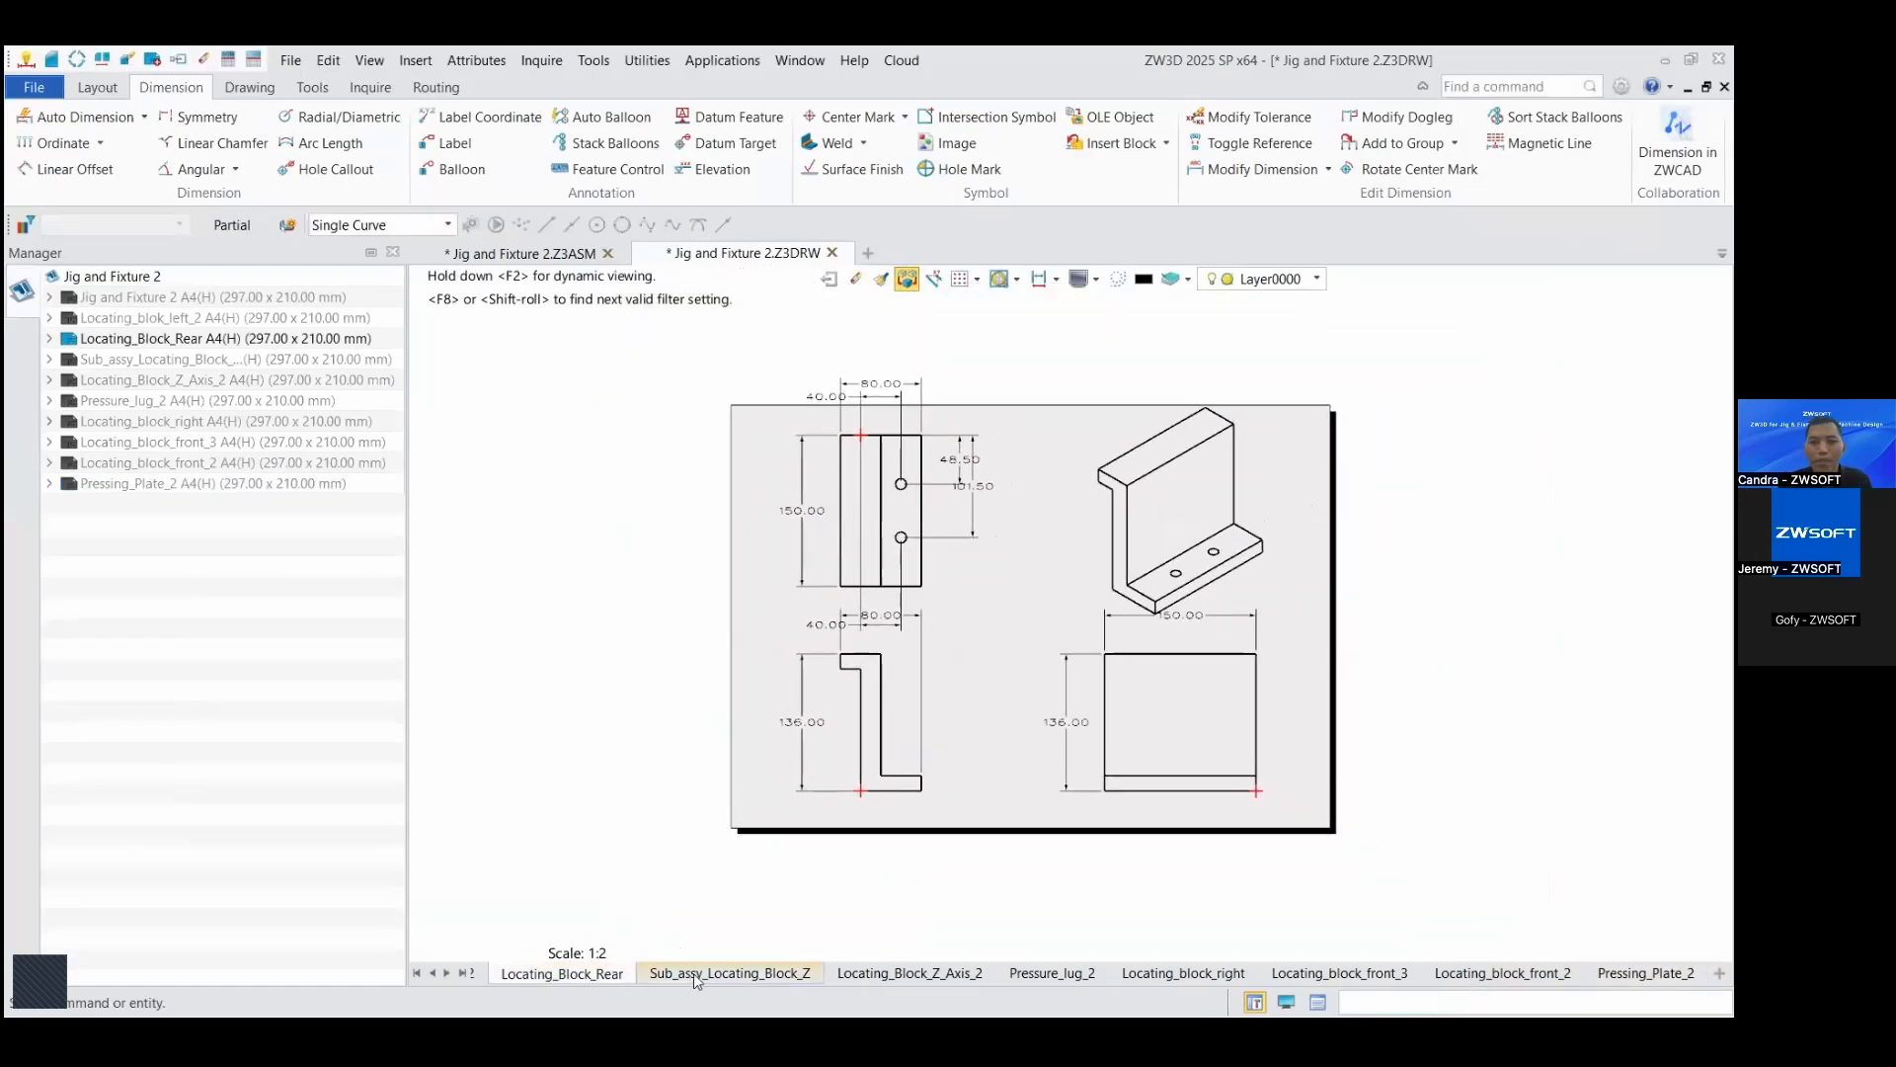
click(730, 974)
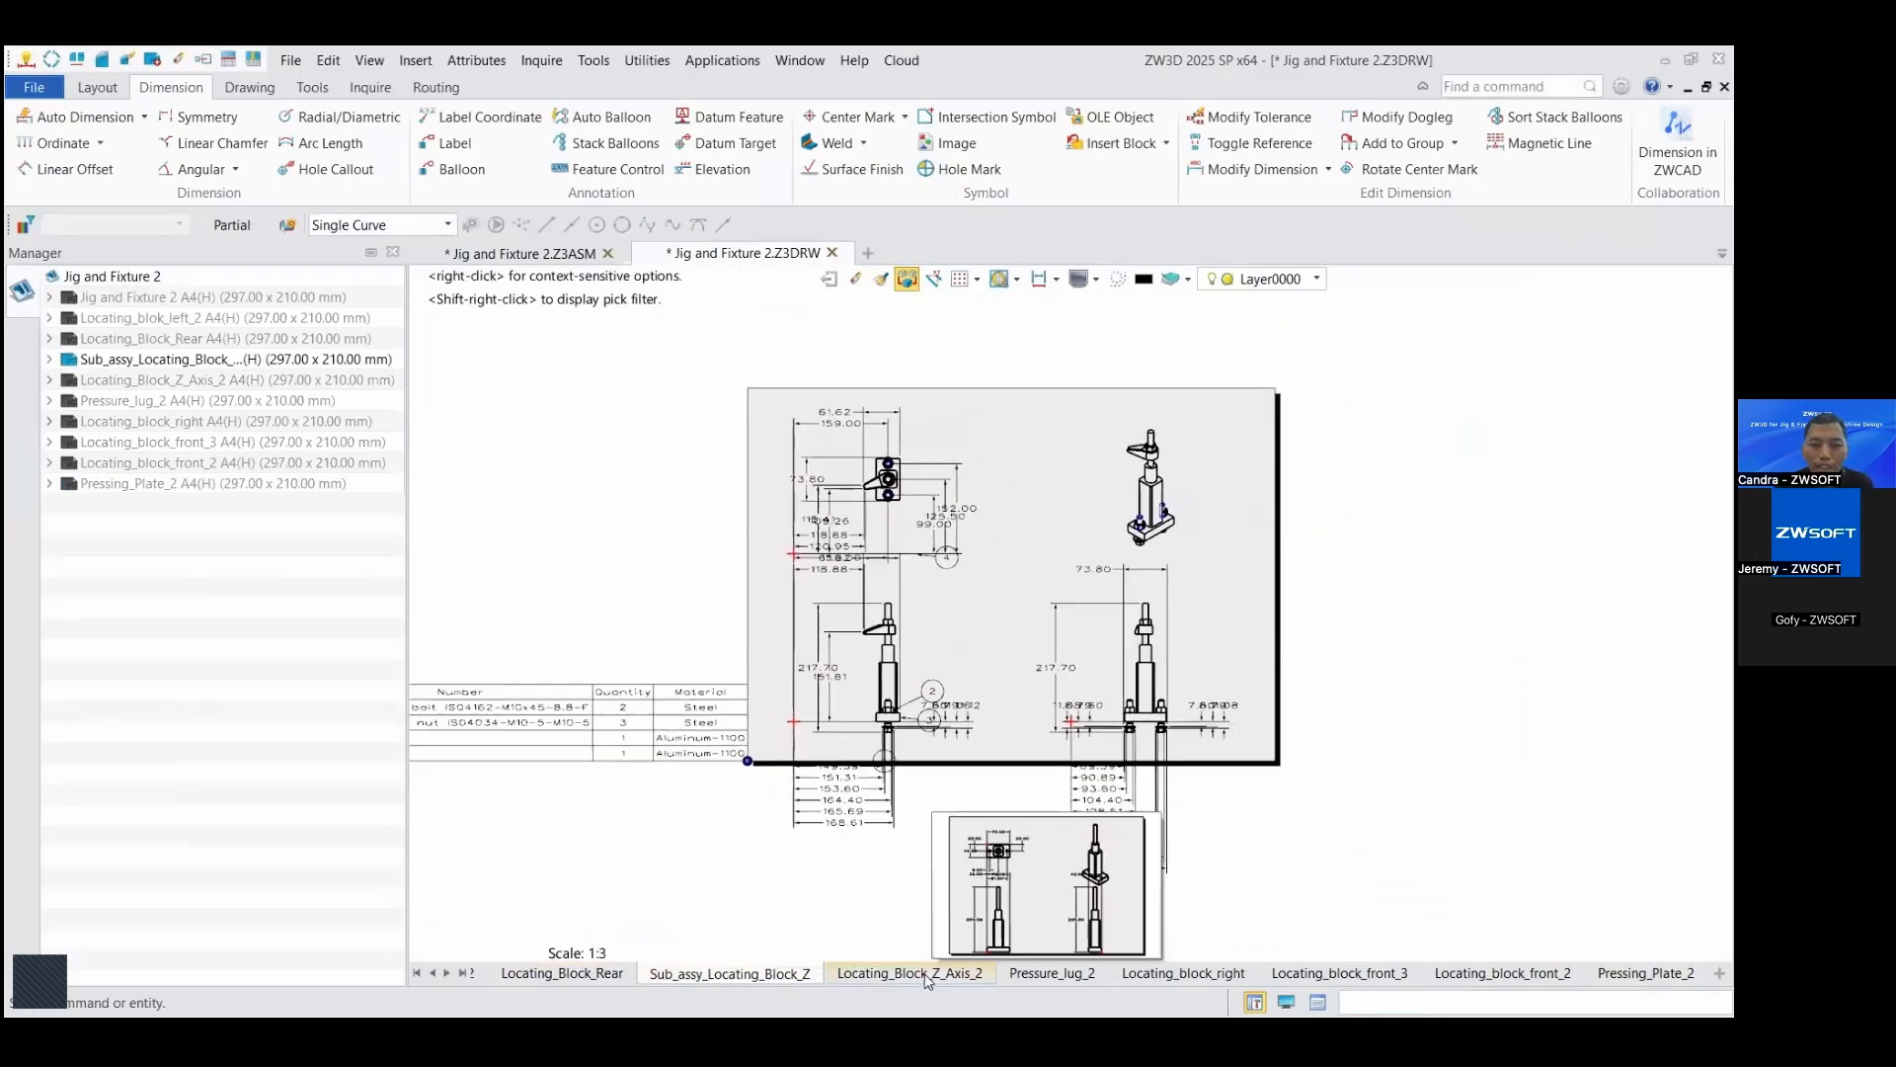
click(910, 974)
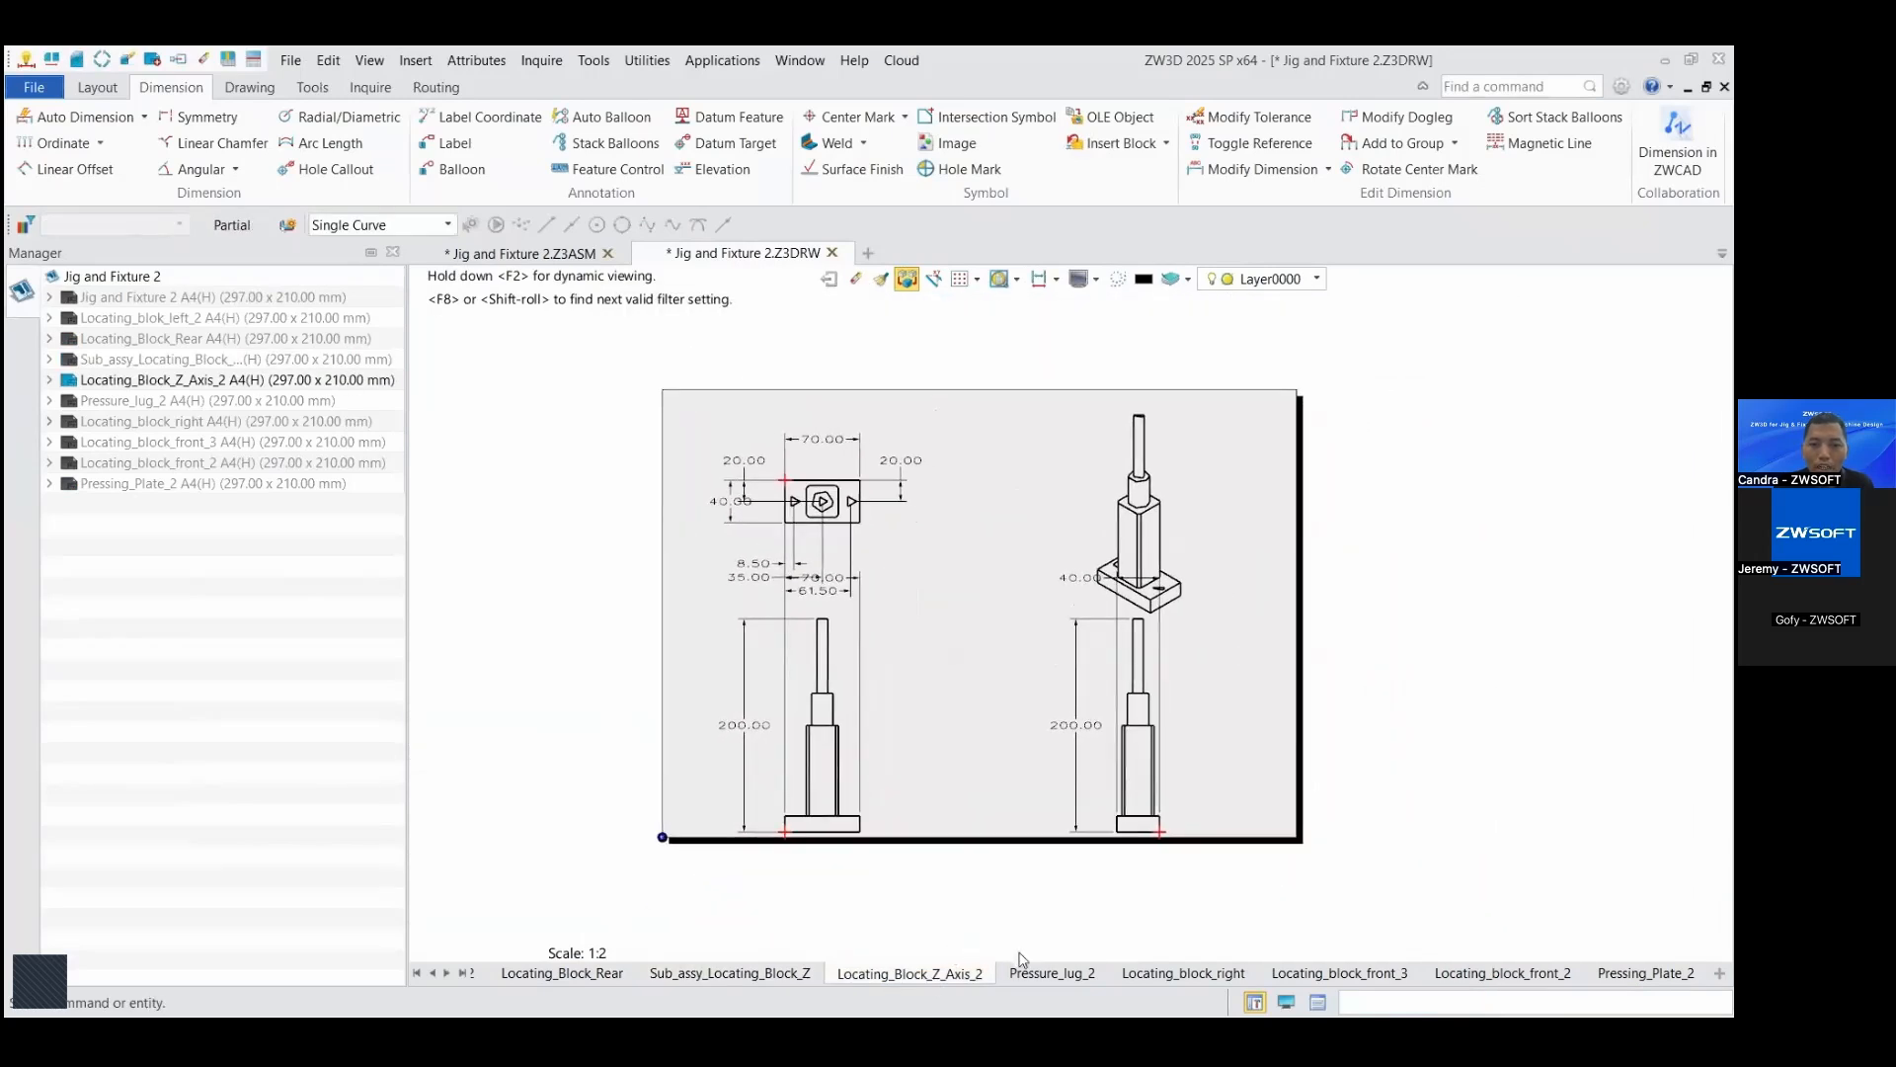
click(1049, 974)
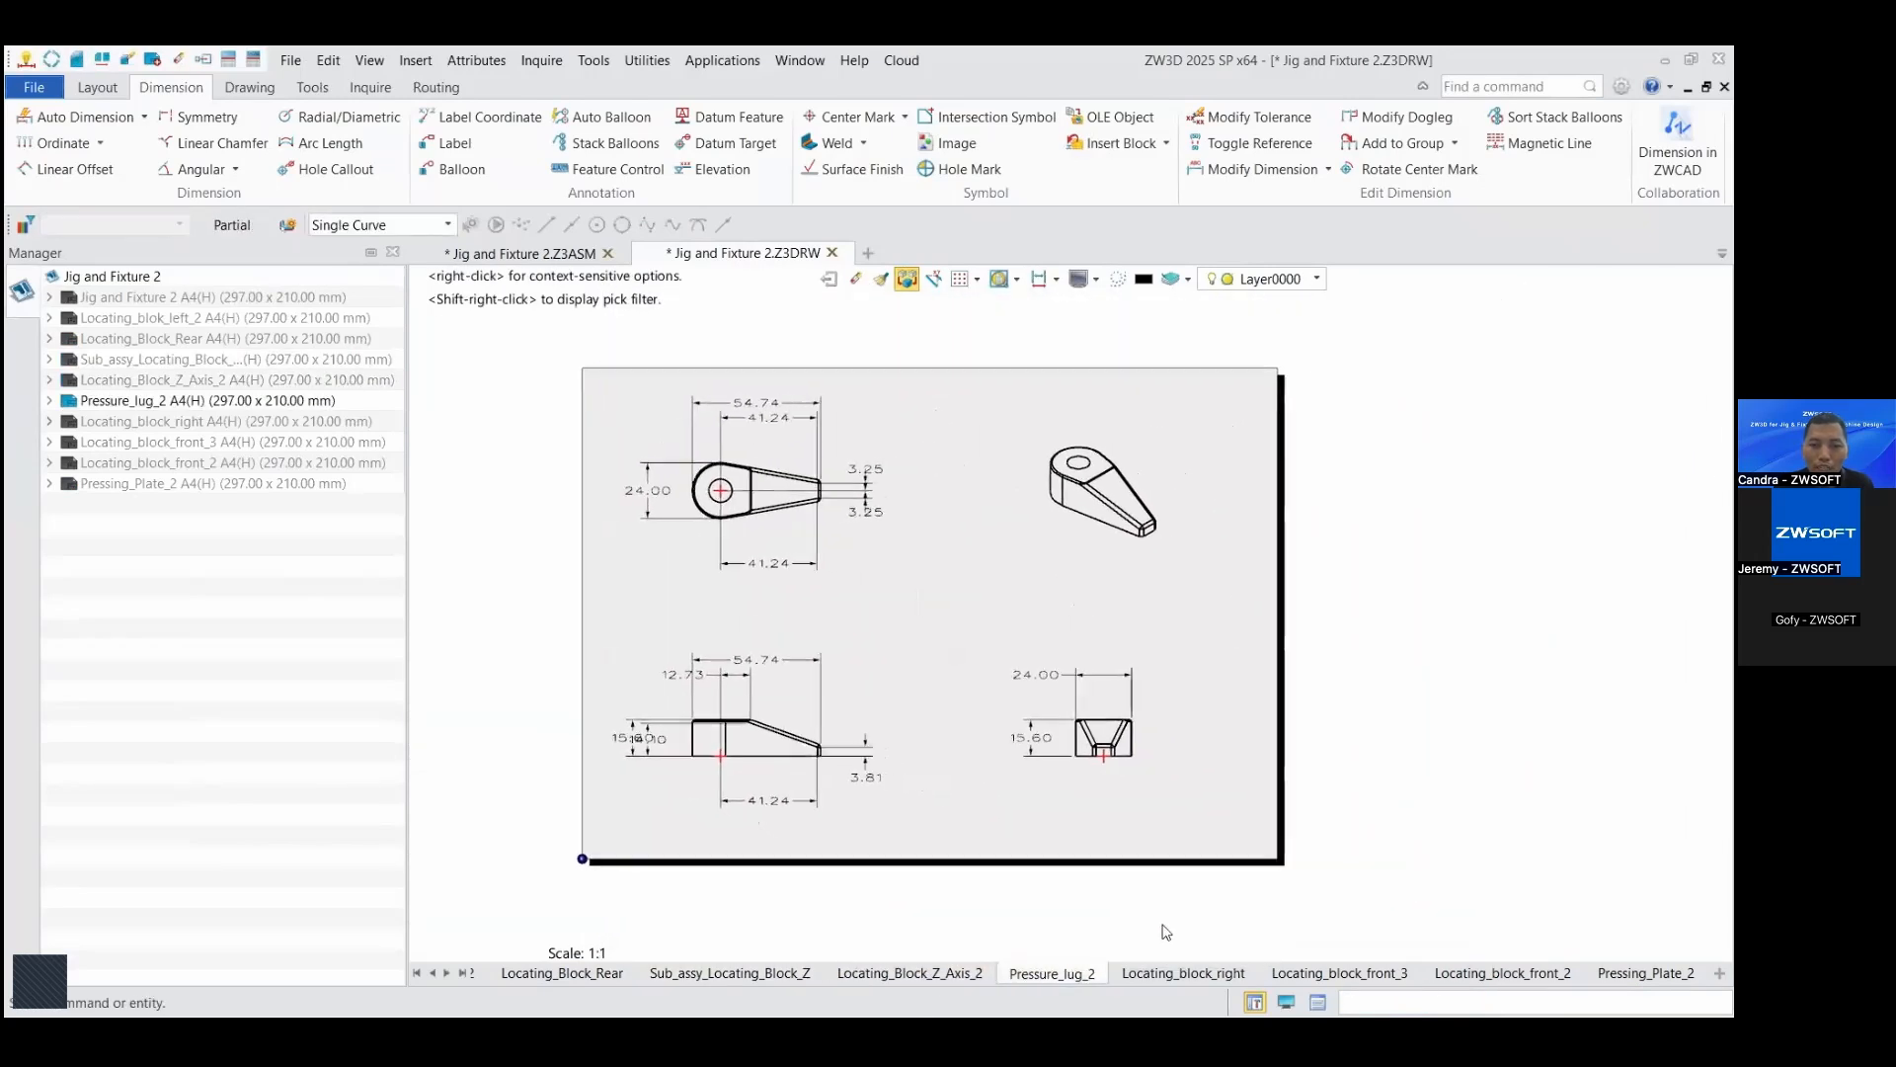
click(1181, 974)
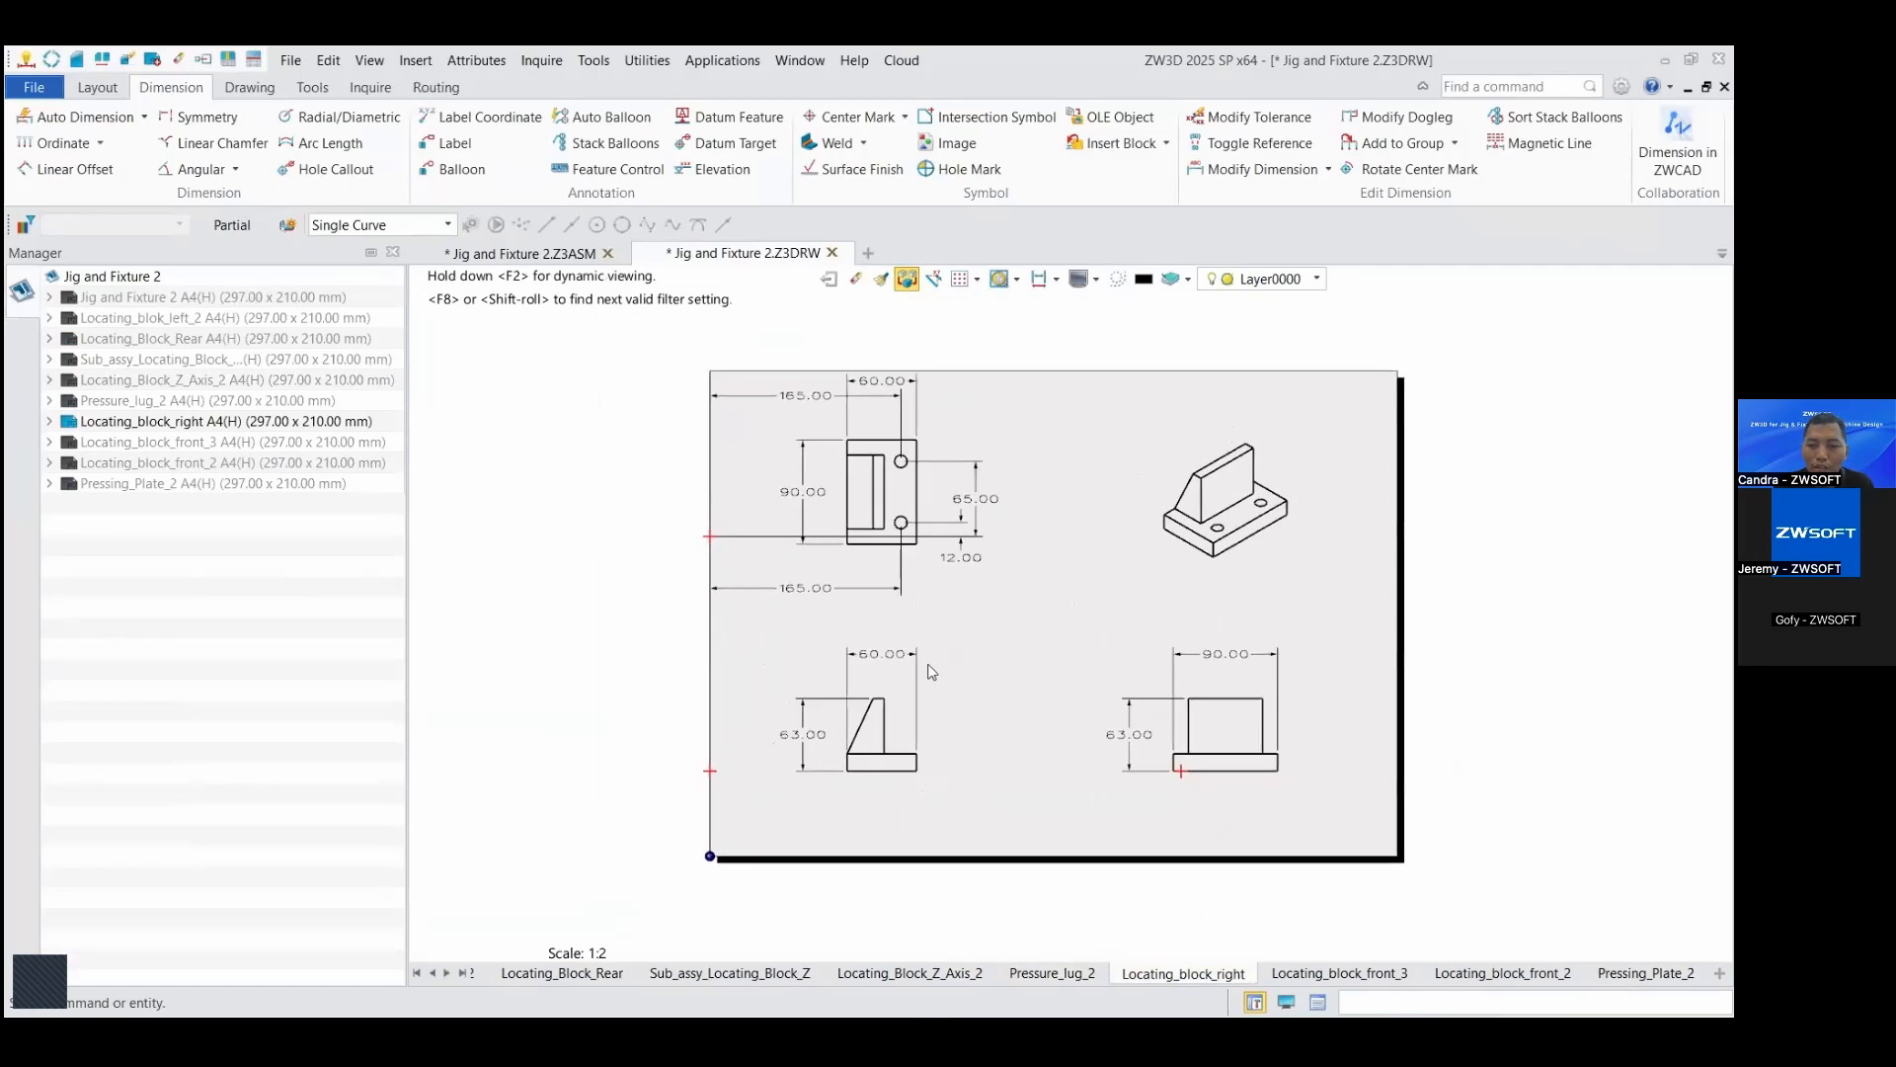
click(1368, 971)
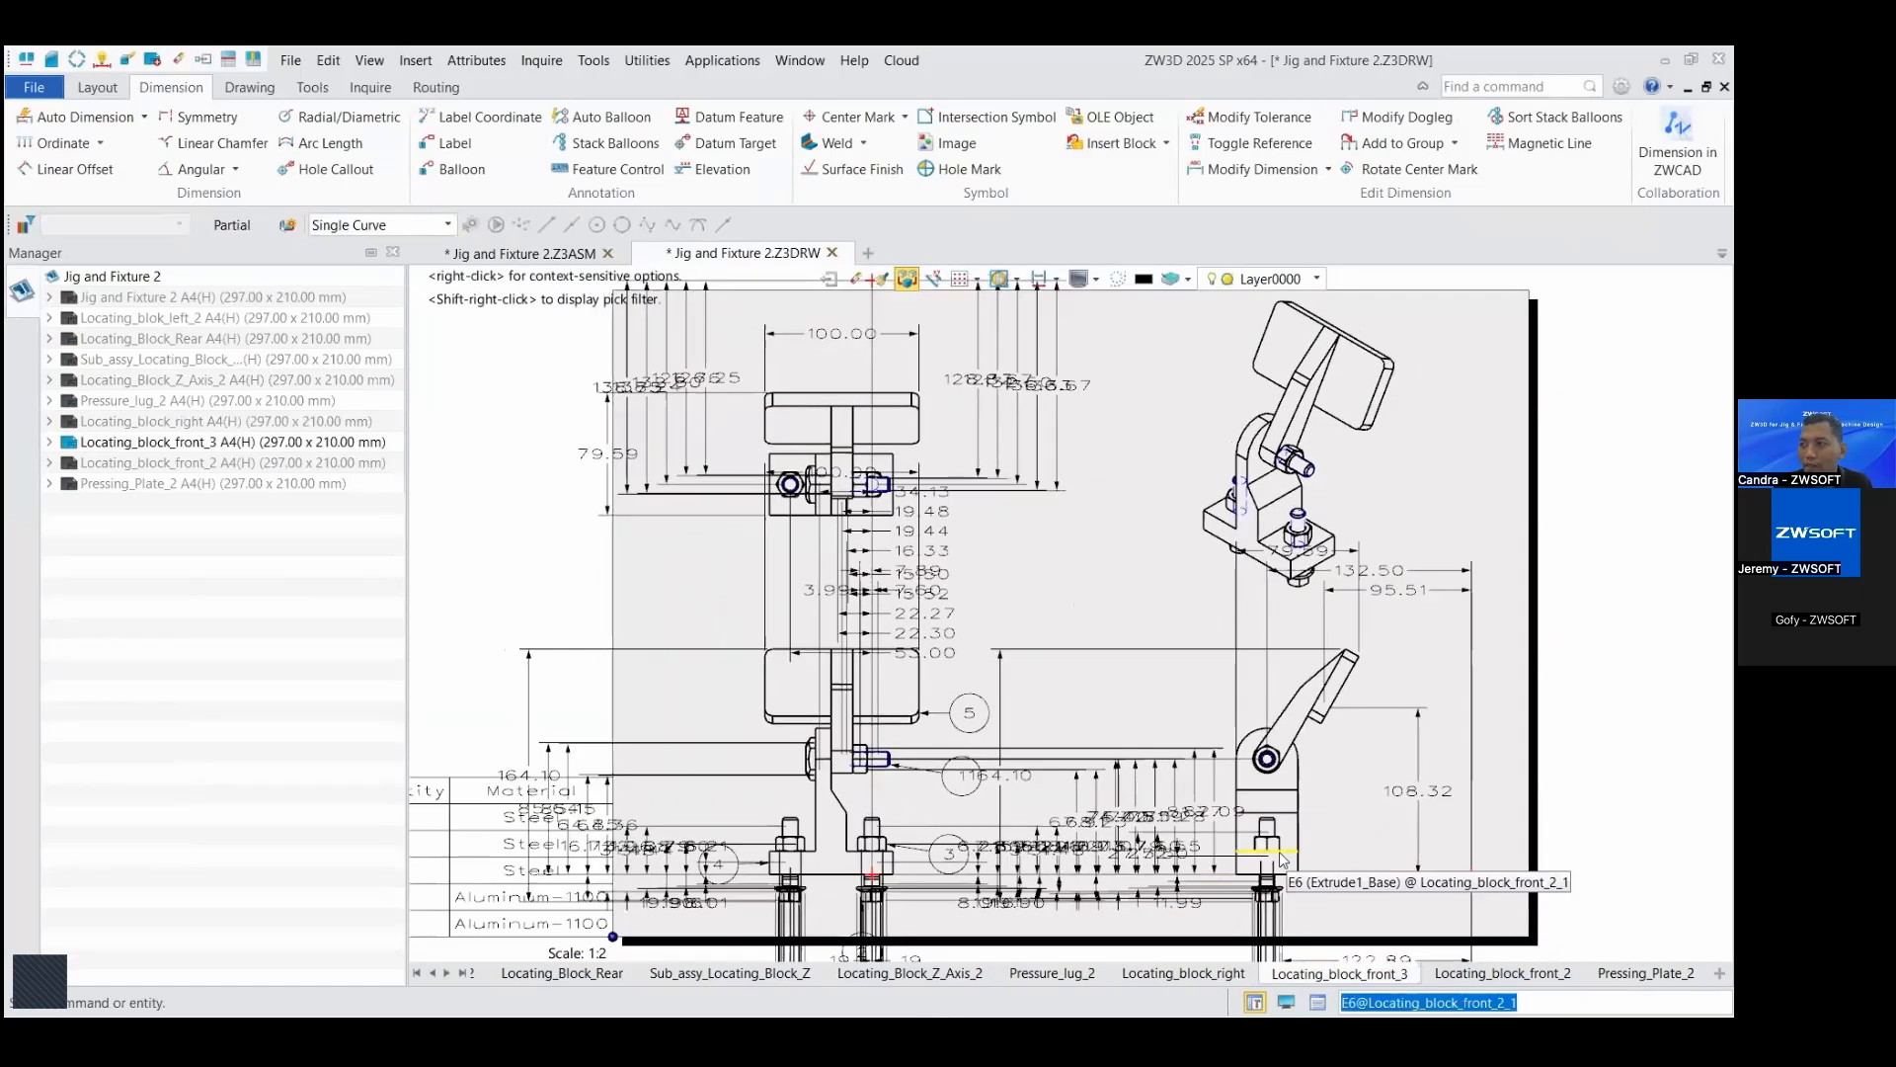
click(1501, 973)
click(1644, 973)
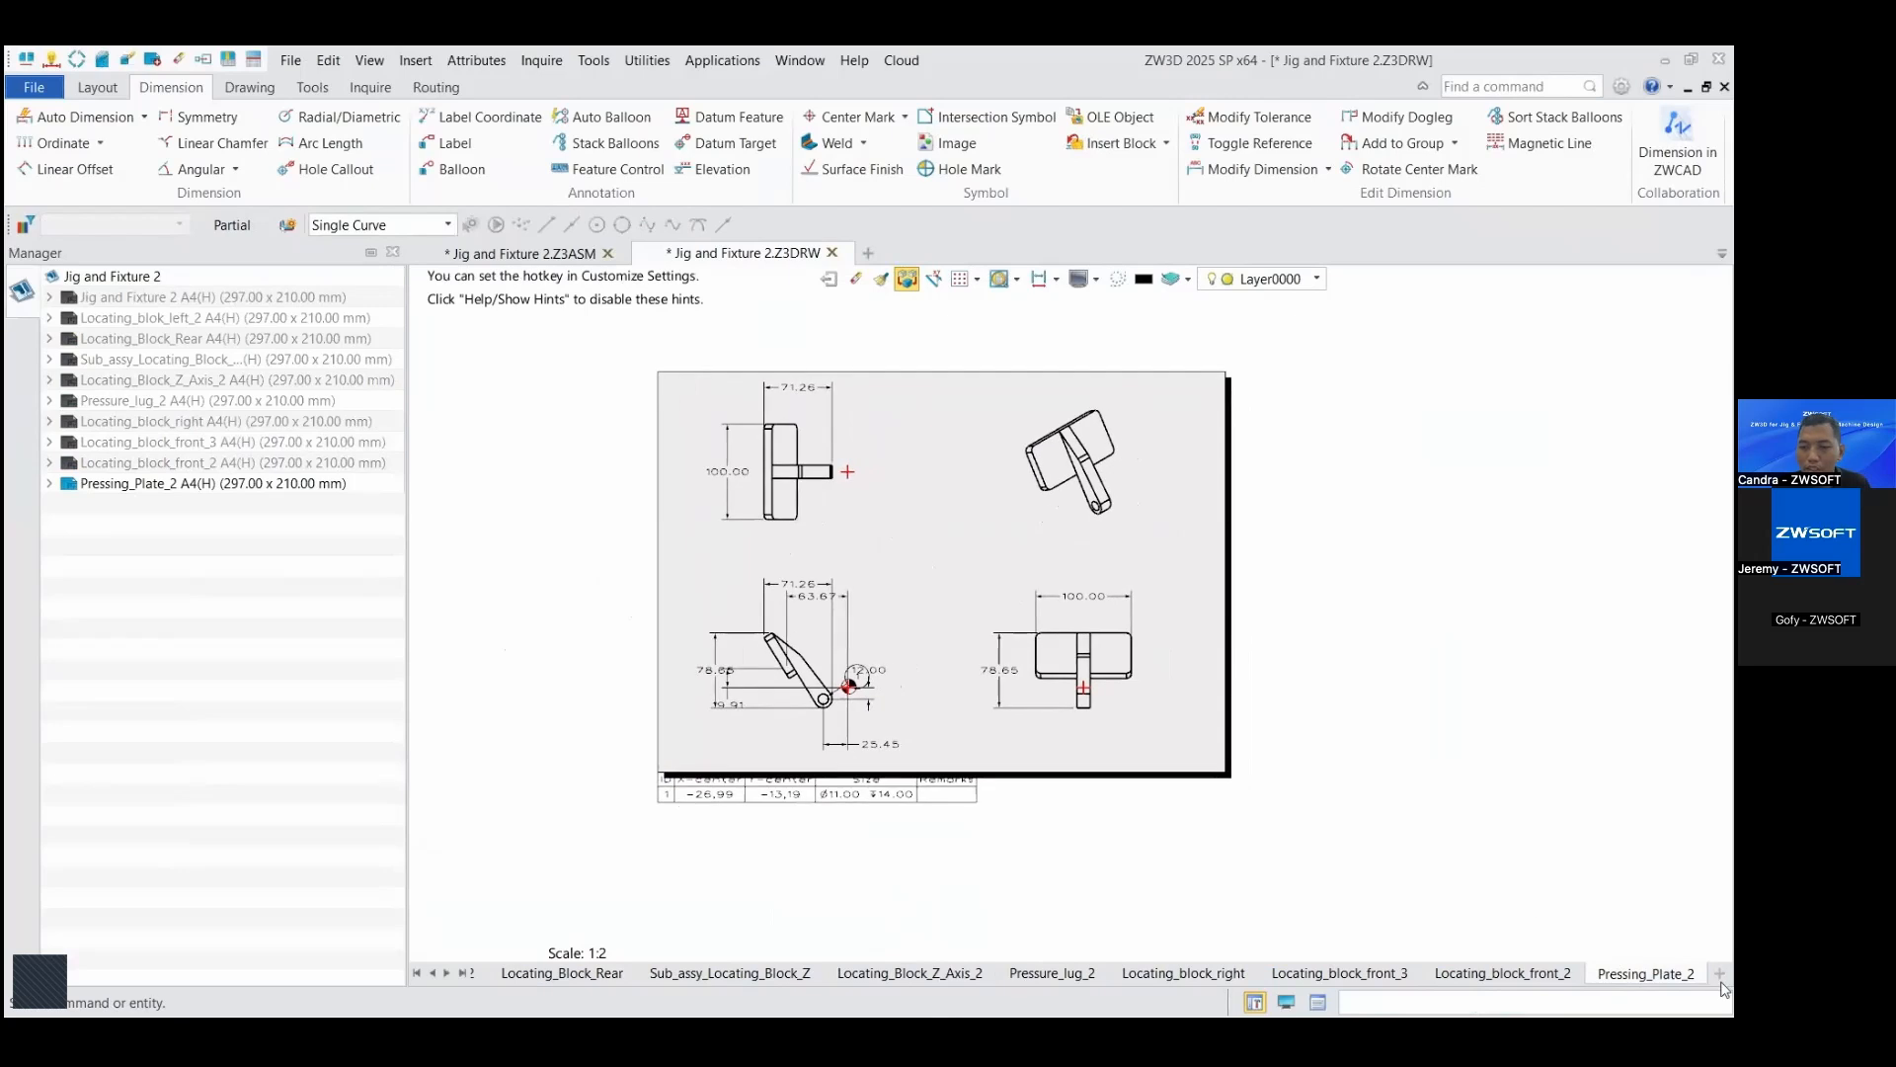
Step: Look through the generated sheets again in reverse order, from Locating_block_front_3 back to Locating_Block_Rear
click(1390, 975)
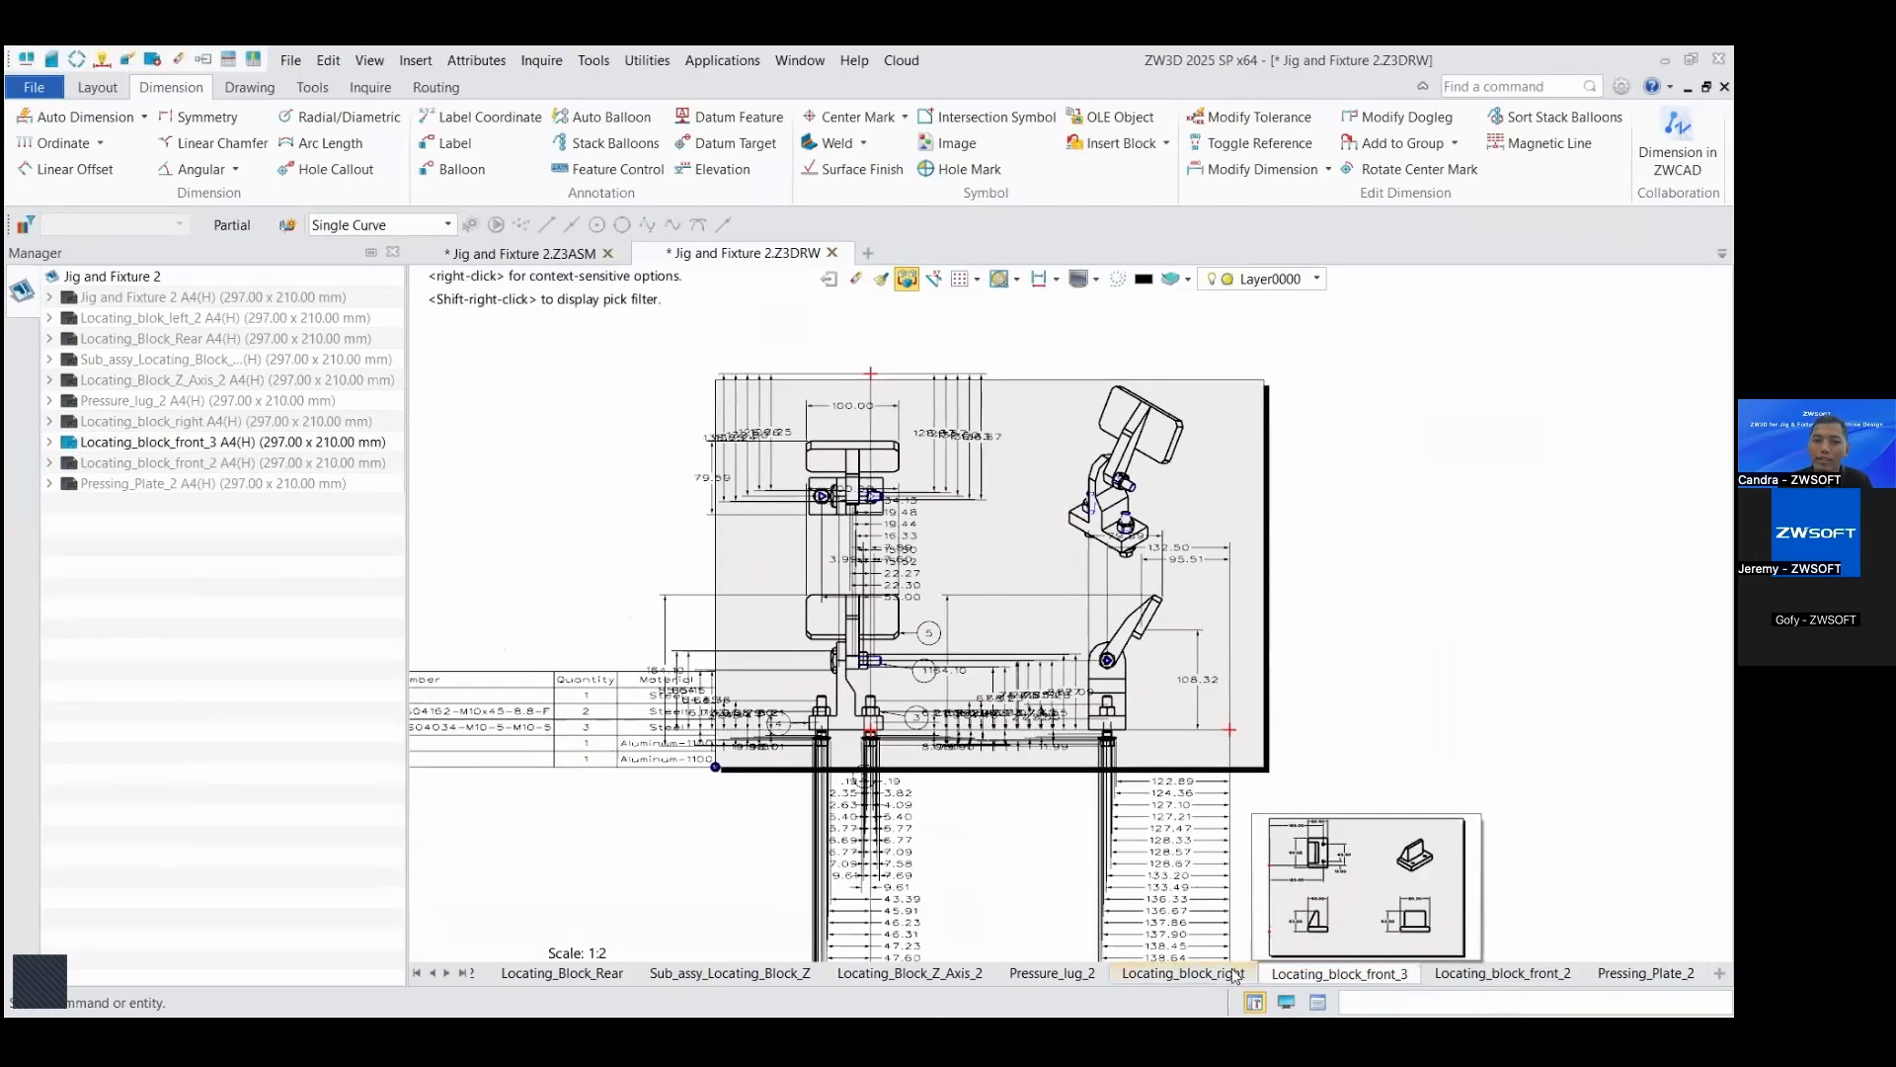
click(1212, 976)
click(1023, 976)
click(889, 976)
click(791, 975)
scroll(927, 876, up, 4)
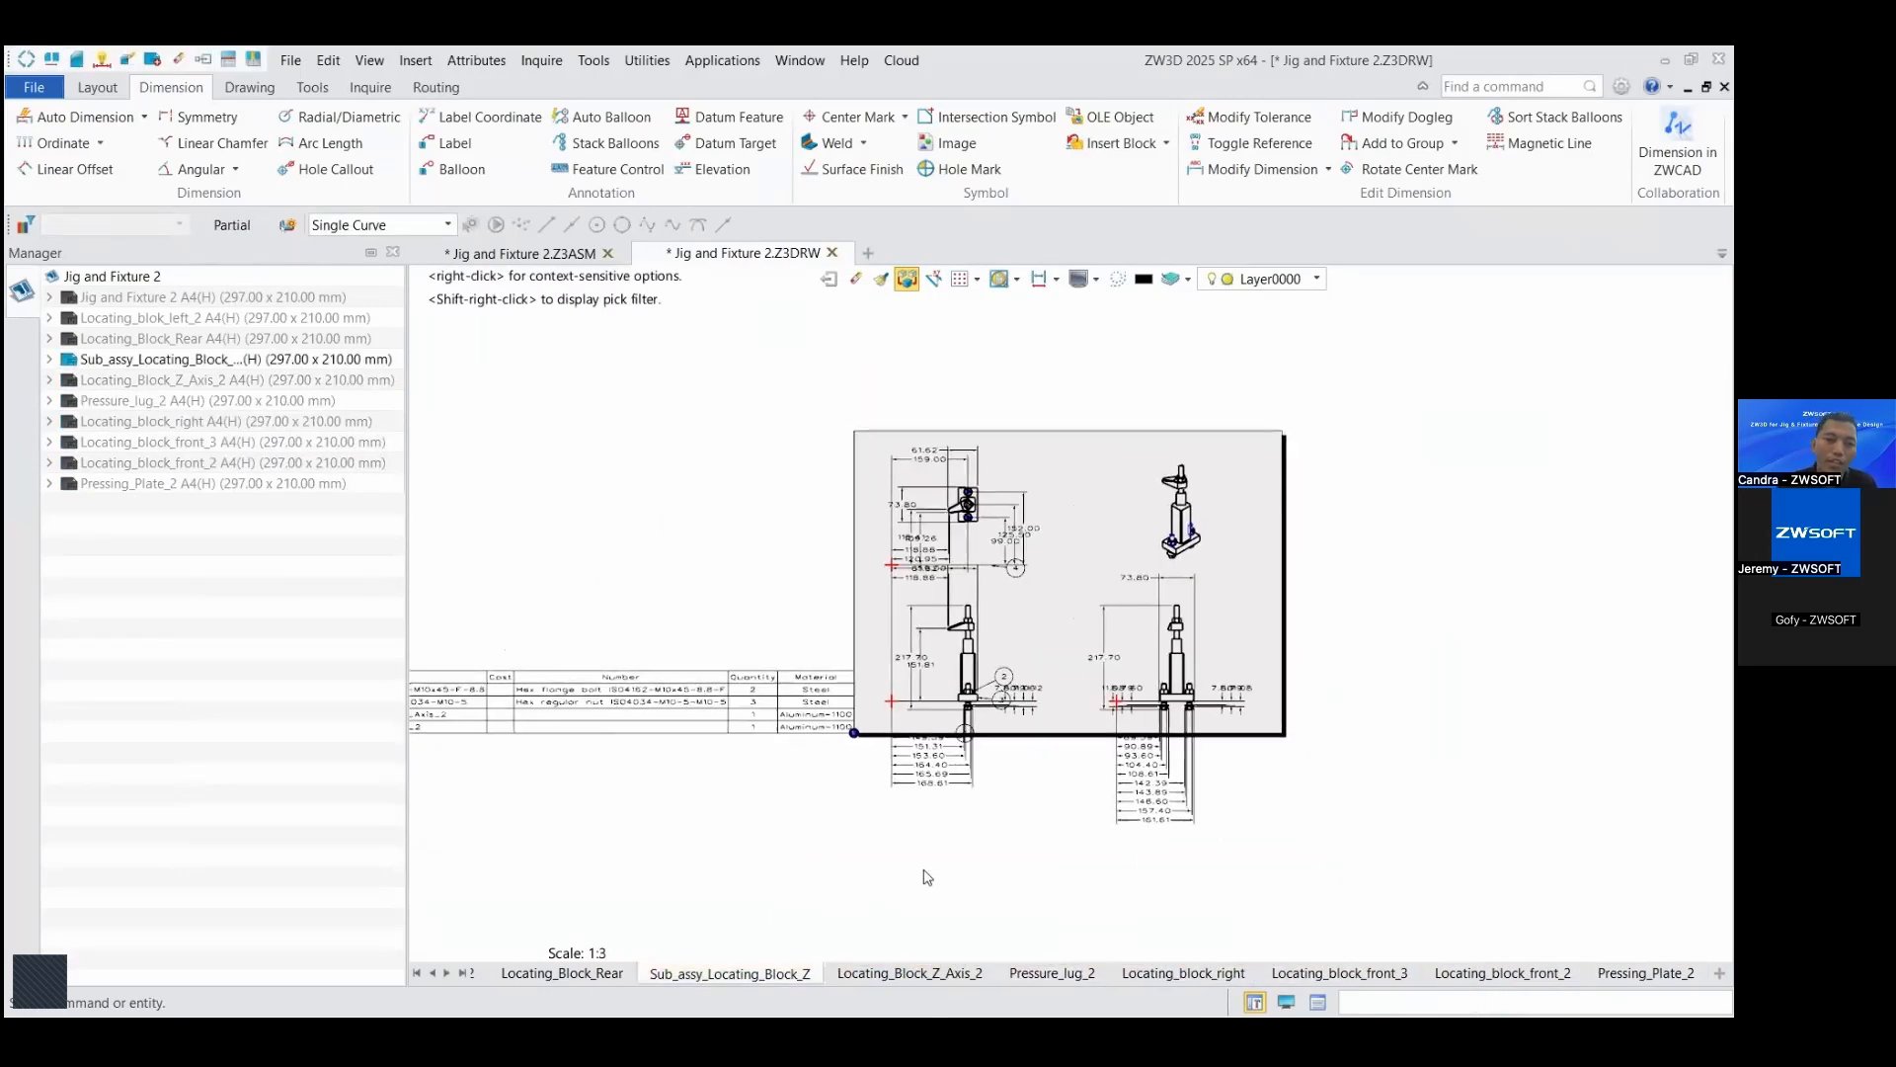
click(562, 974)
scroll(806, 802, up, 3)
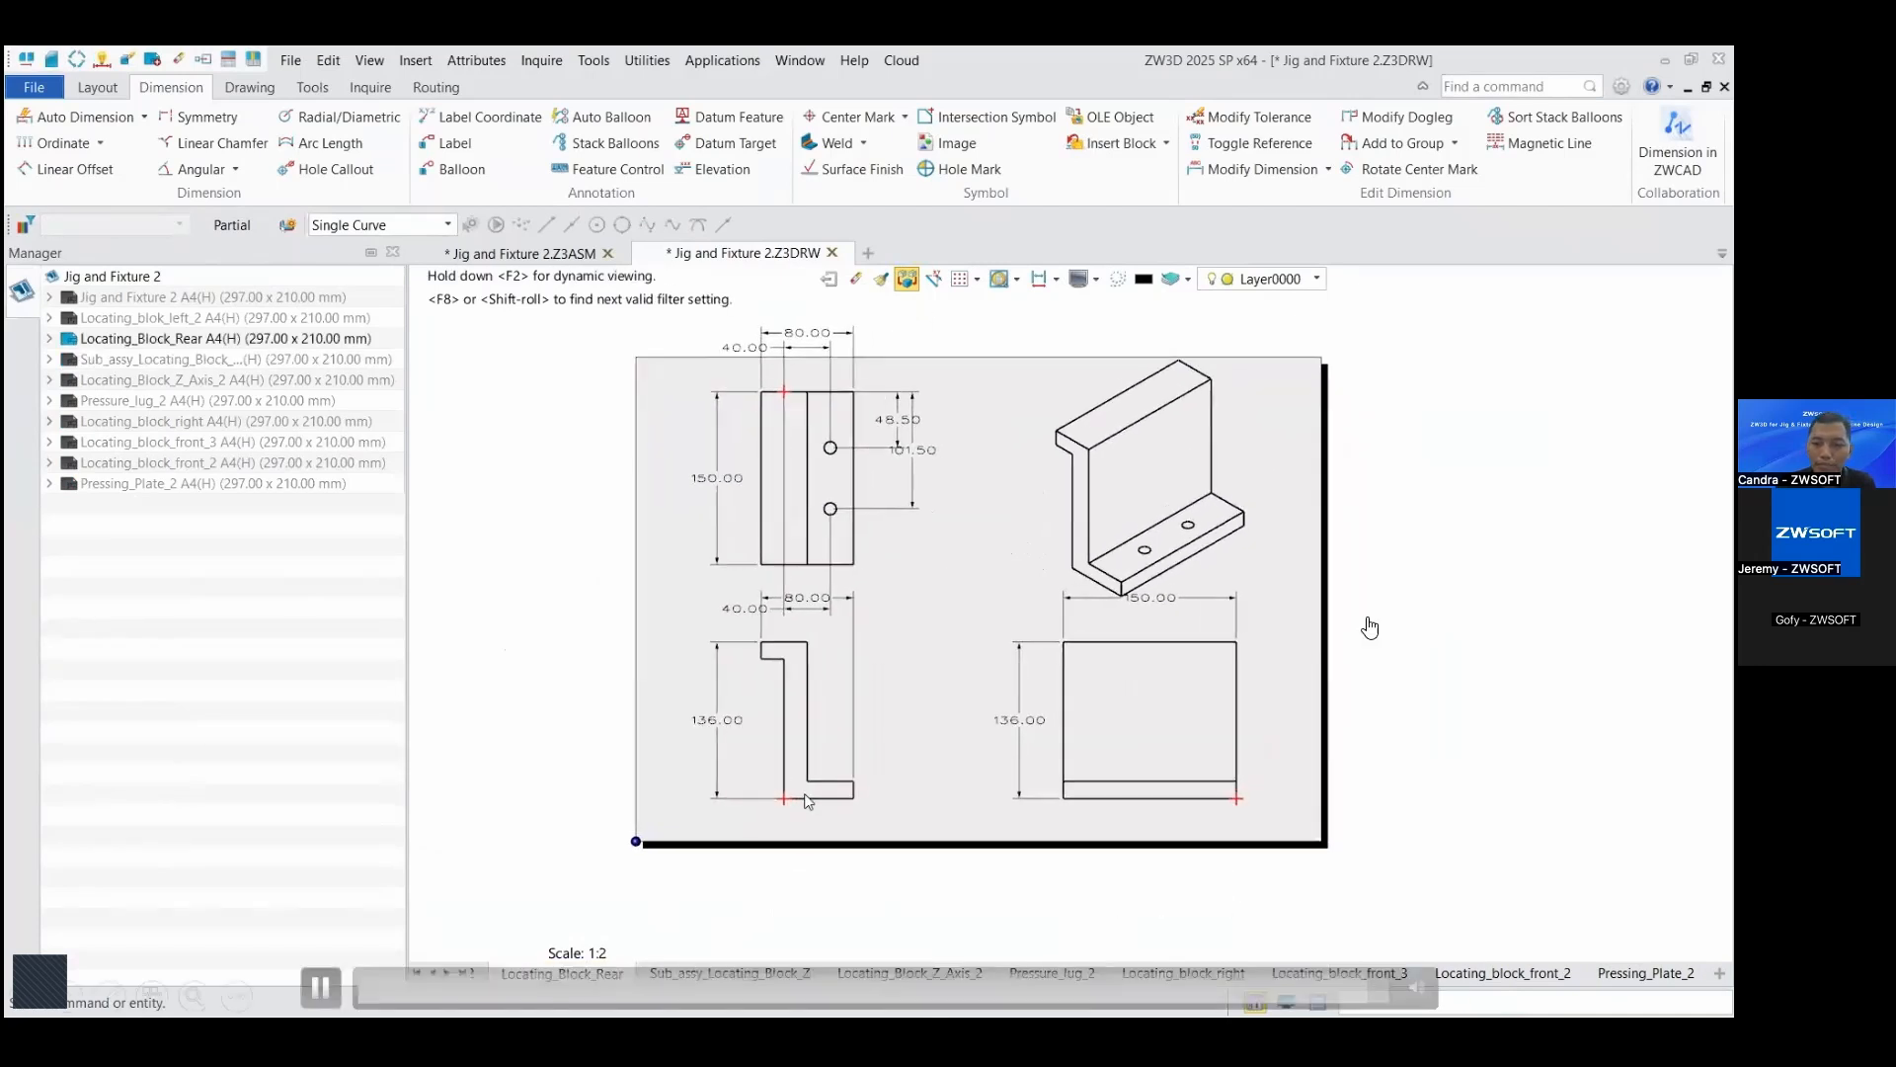
key(Right)
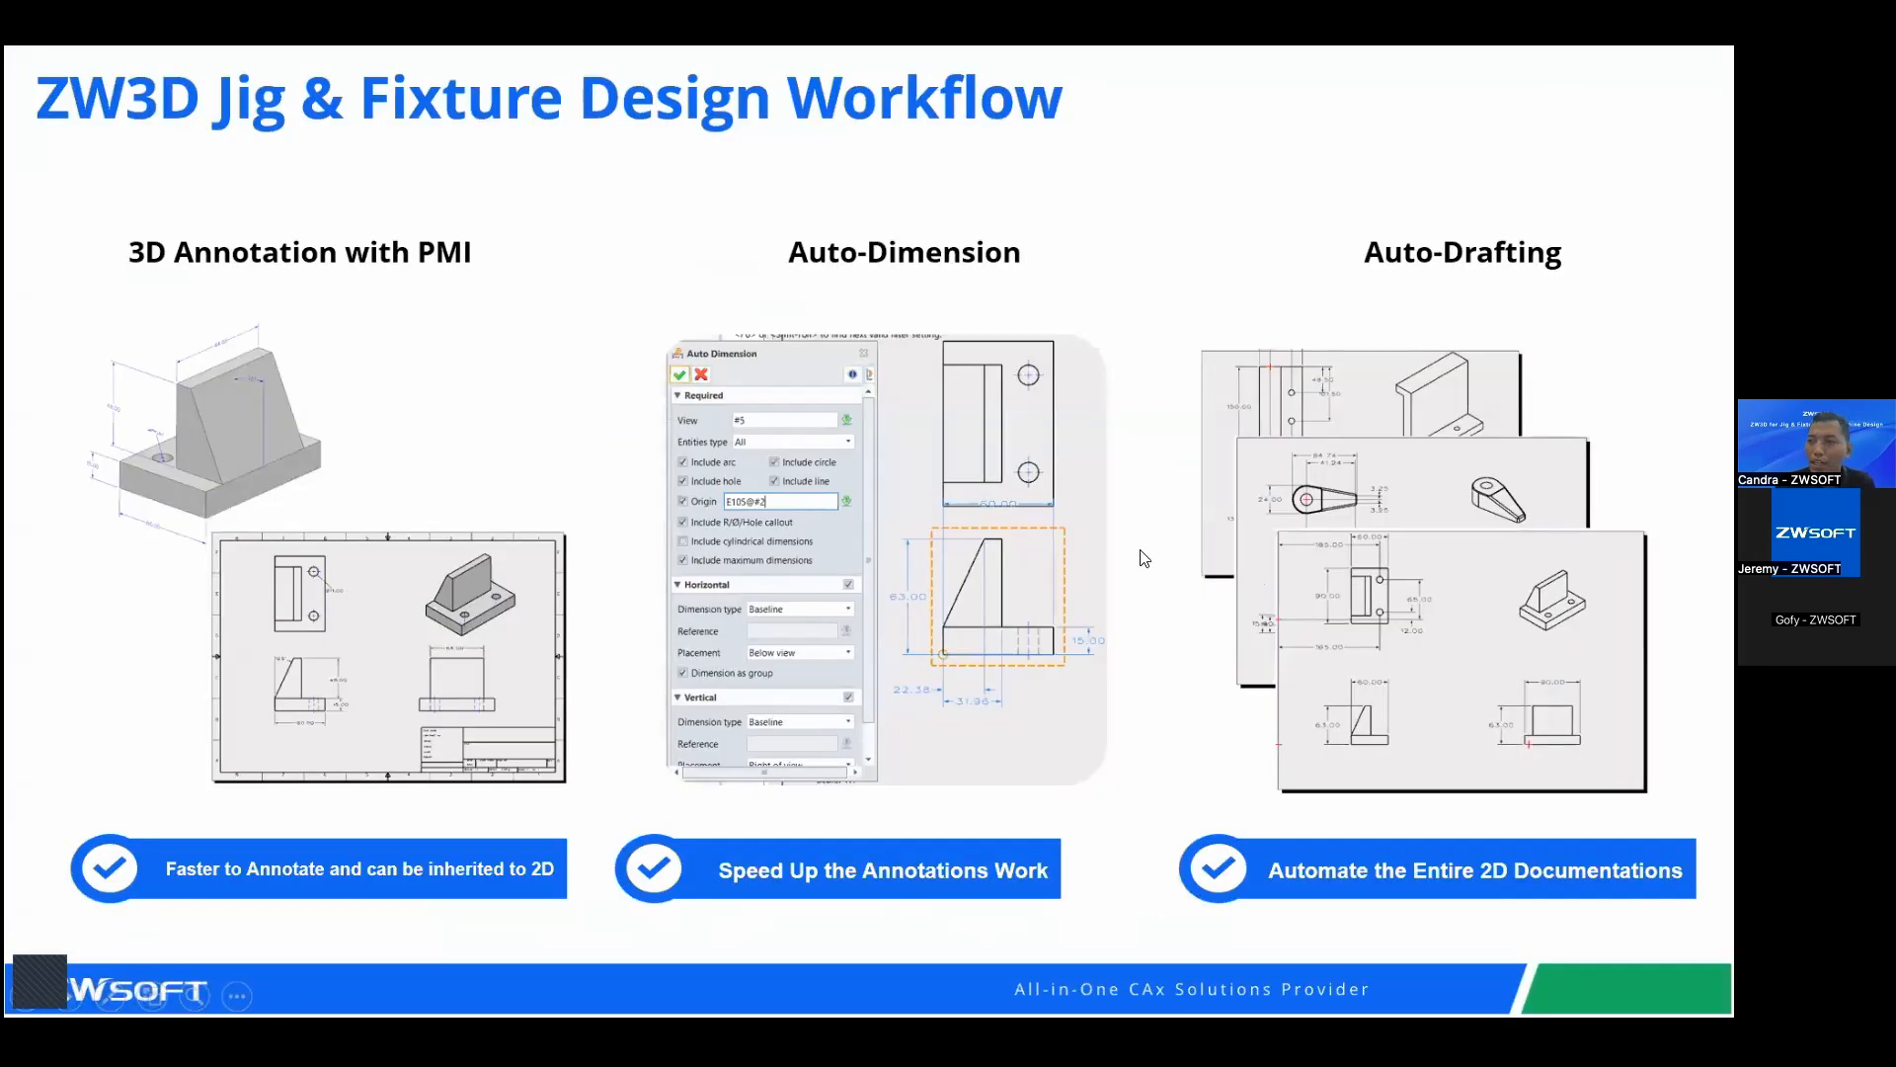
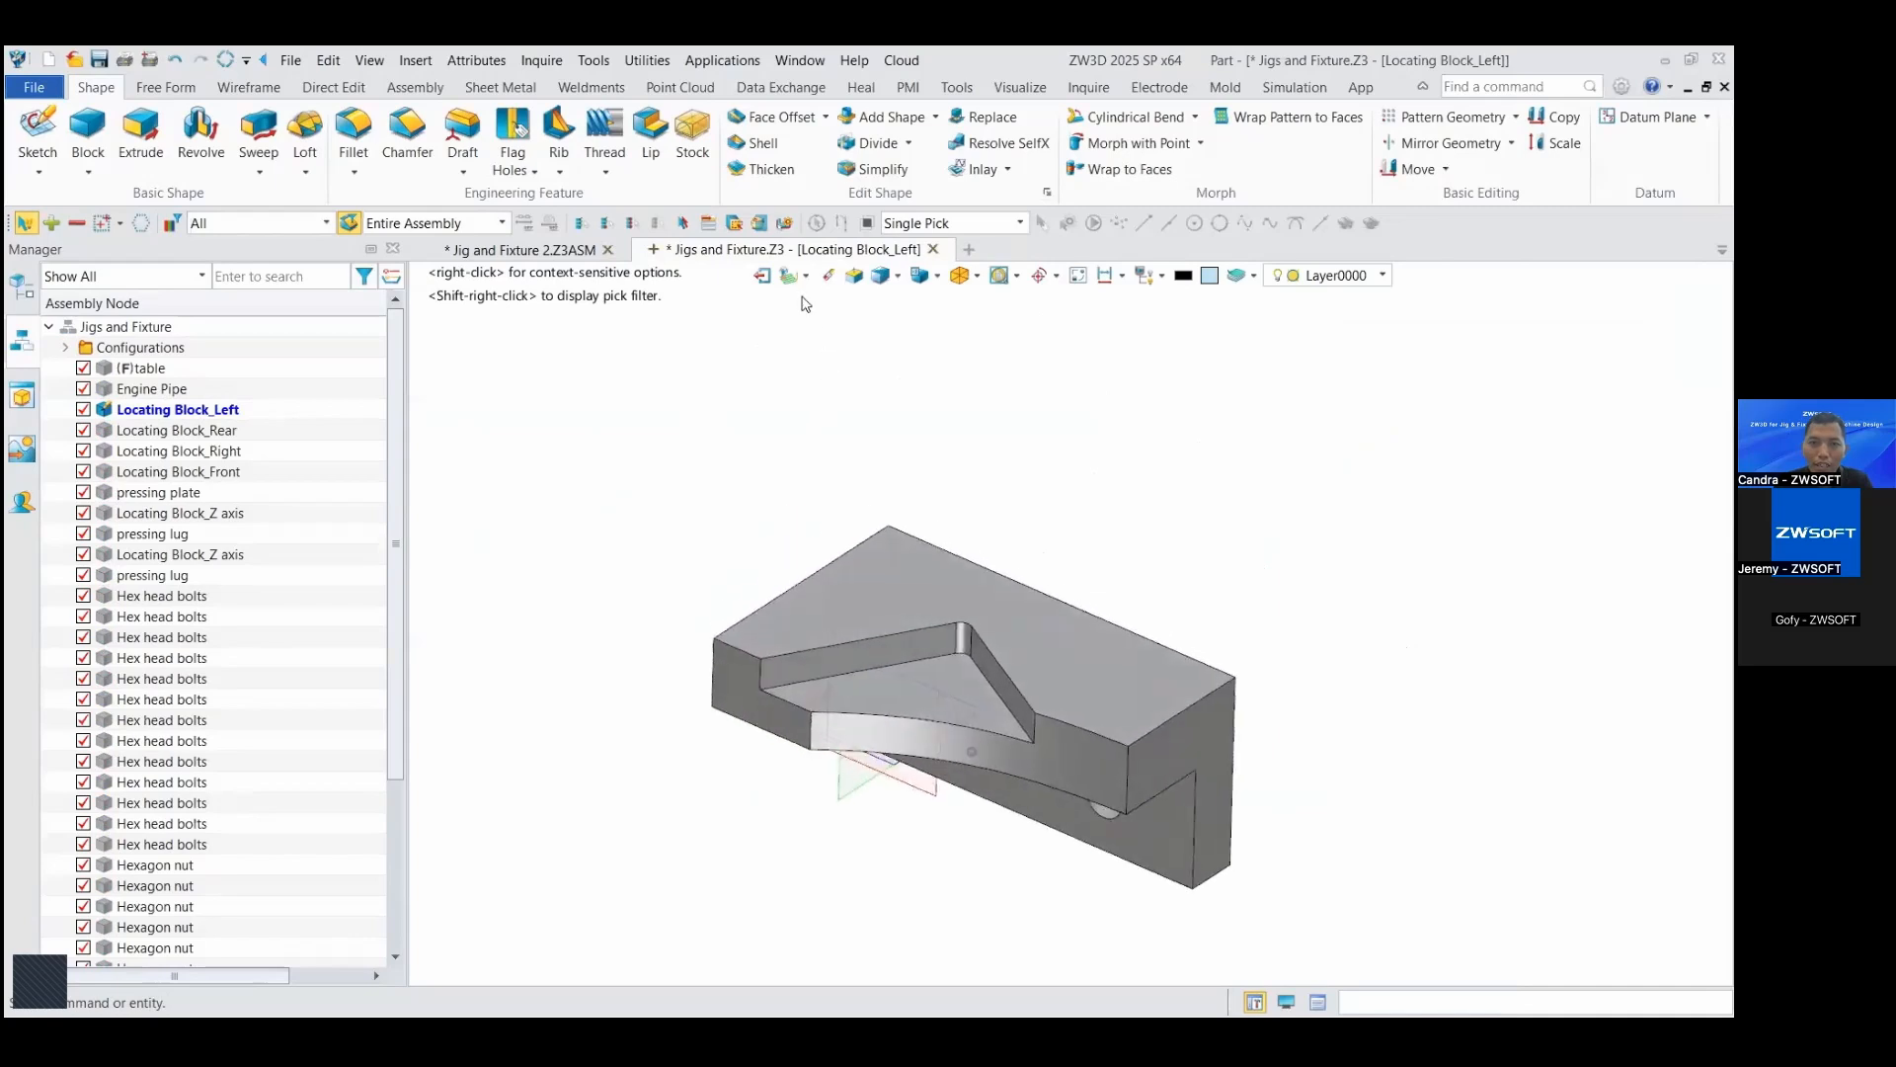
Step: Open the Locating_Block_Left_CAM plan for the left locating block
click(806, 275)
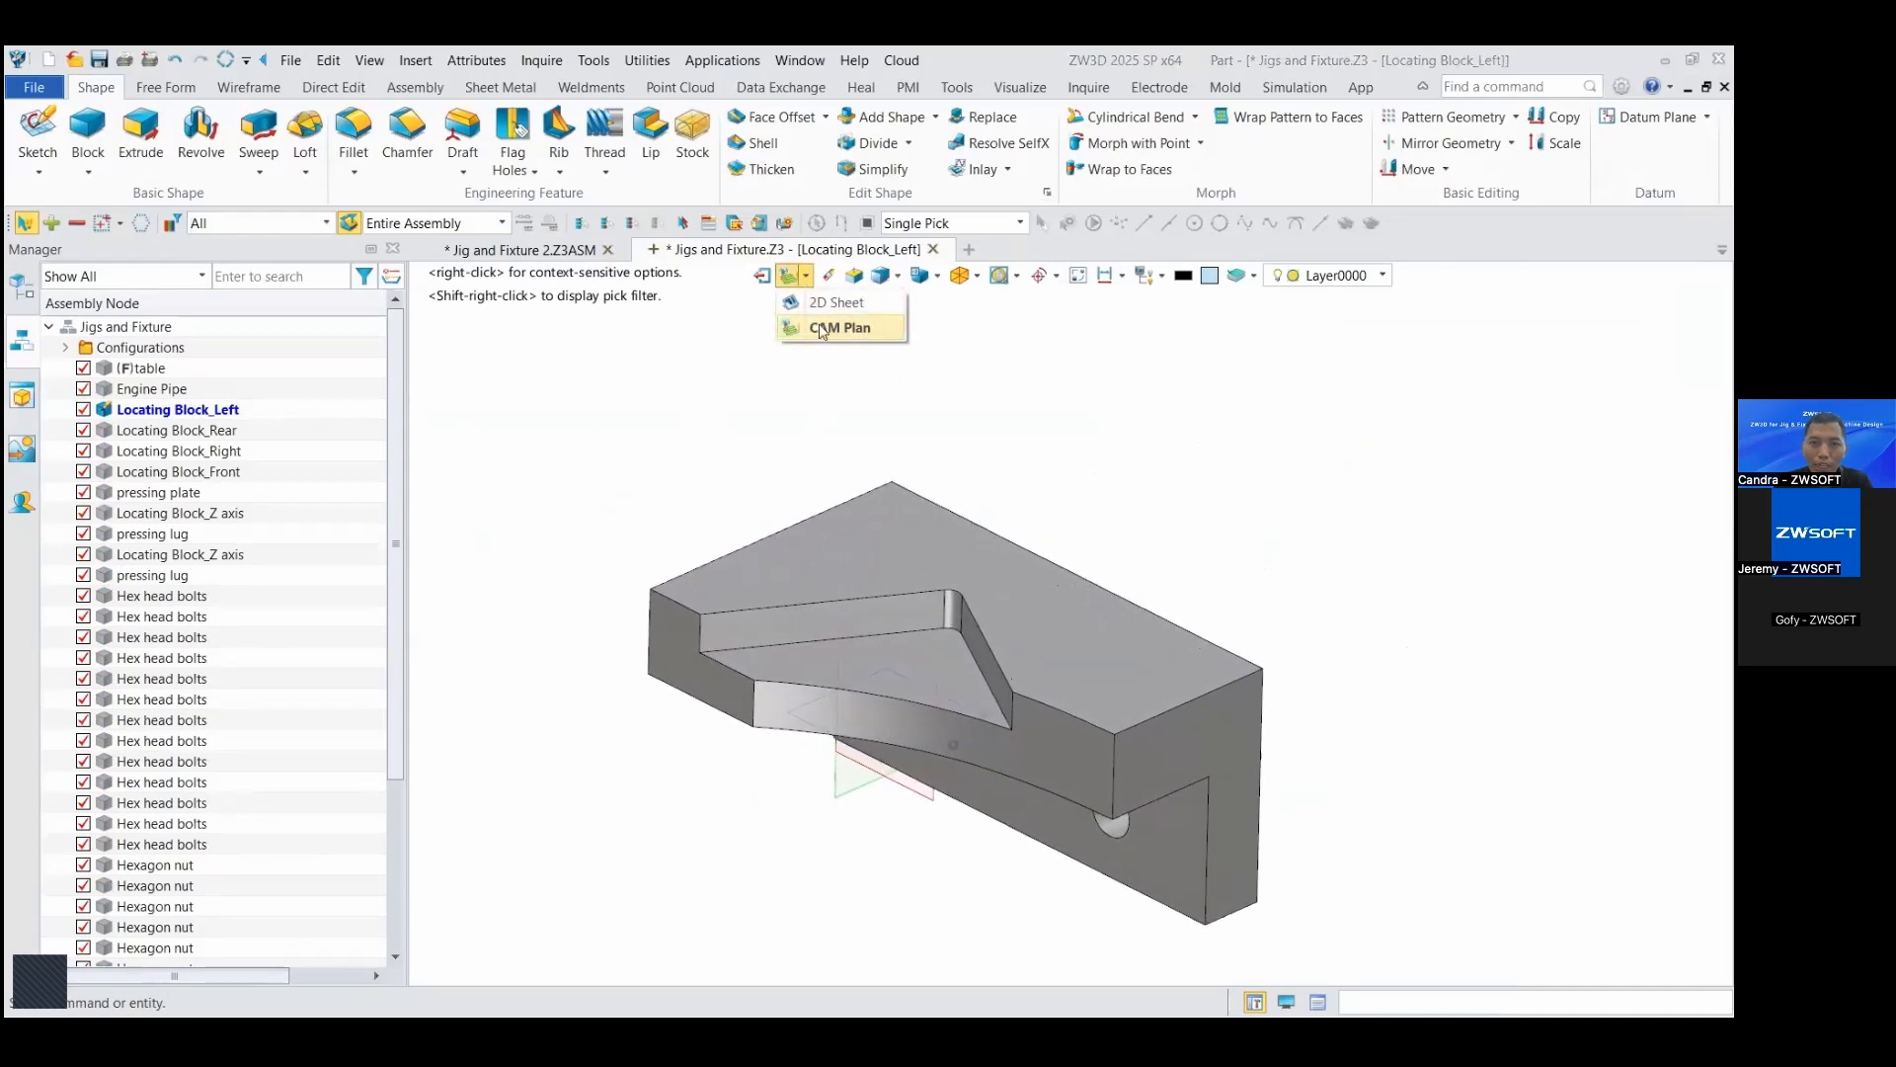
click(1082, 395)
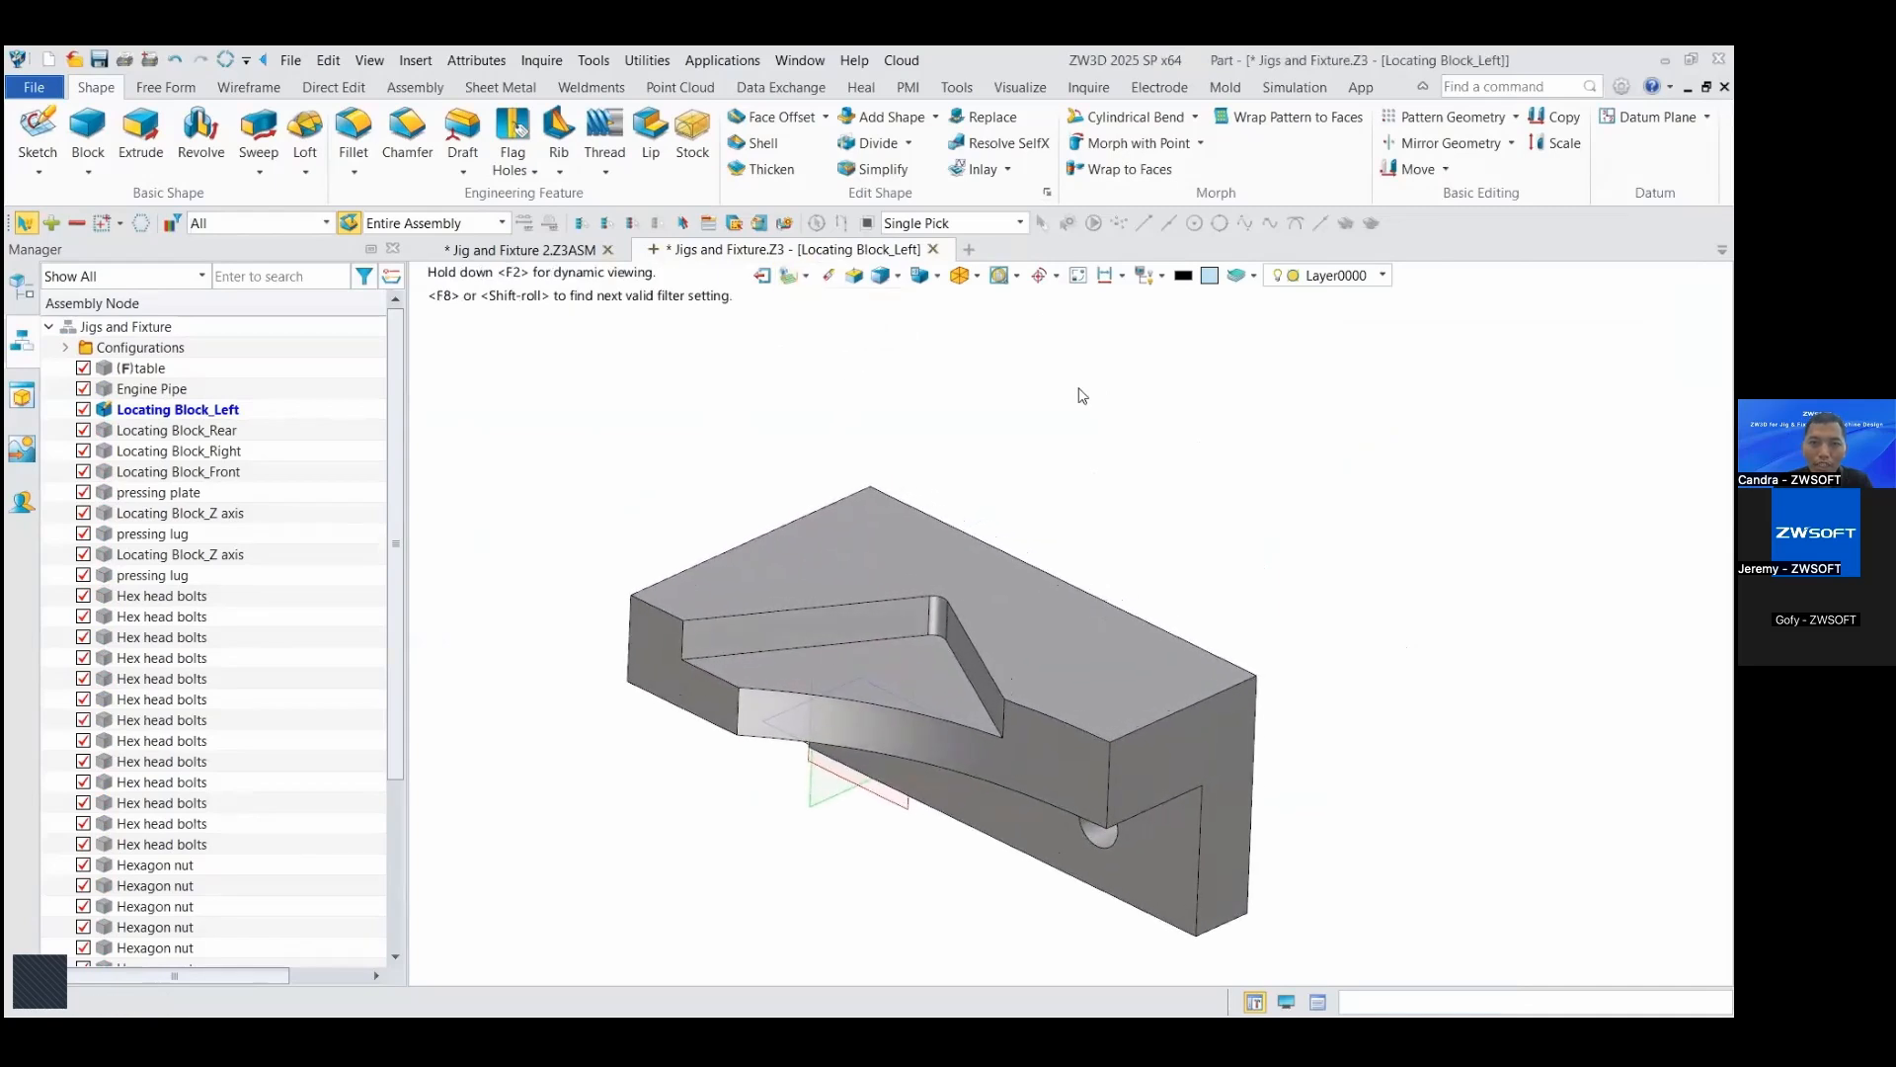
right_click(1081, 391)
click(1139, 829)
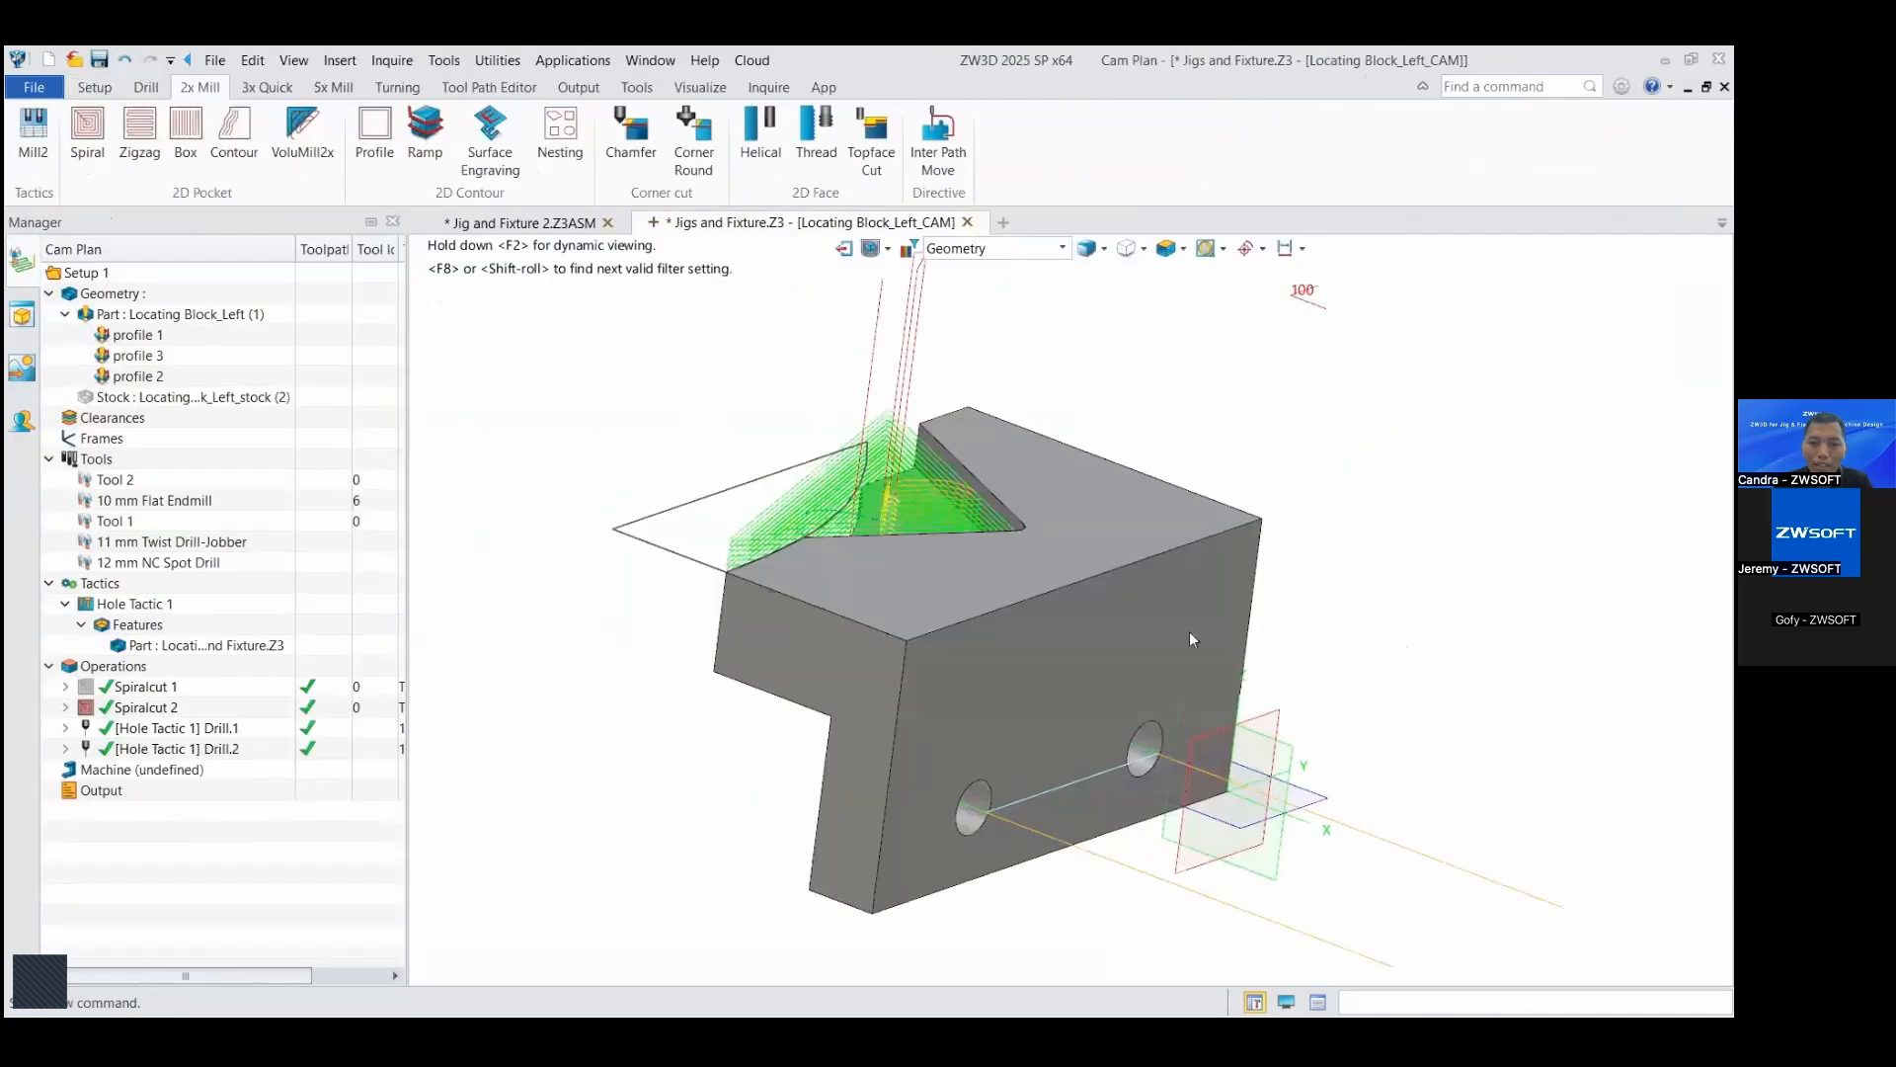
Step: Examine the available setup, drilling, 2-axis, quick 3-axis, 5-axis milling and turning operations of the CAM plan
click(94, 87)
click(145, 87)
click(199, 87)
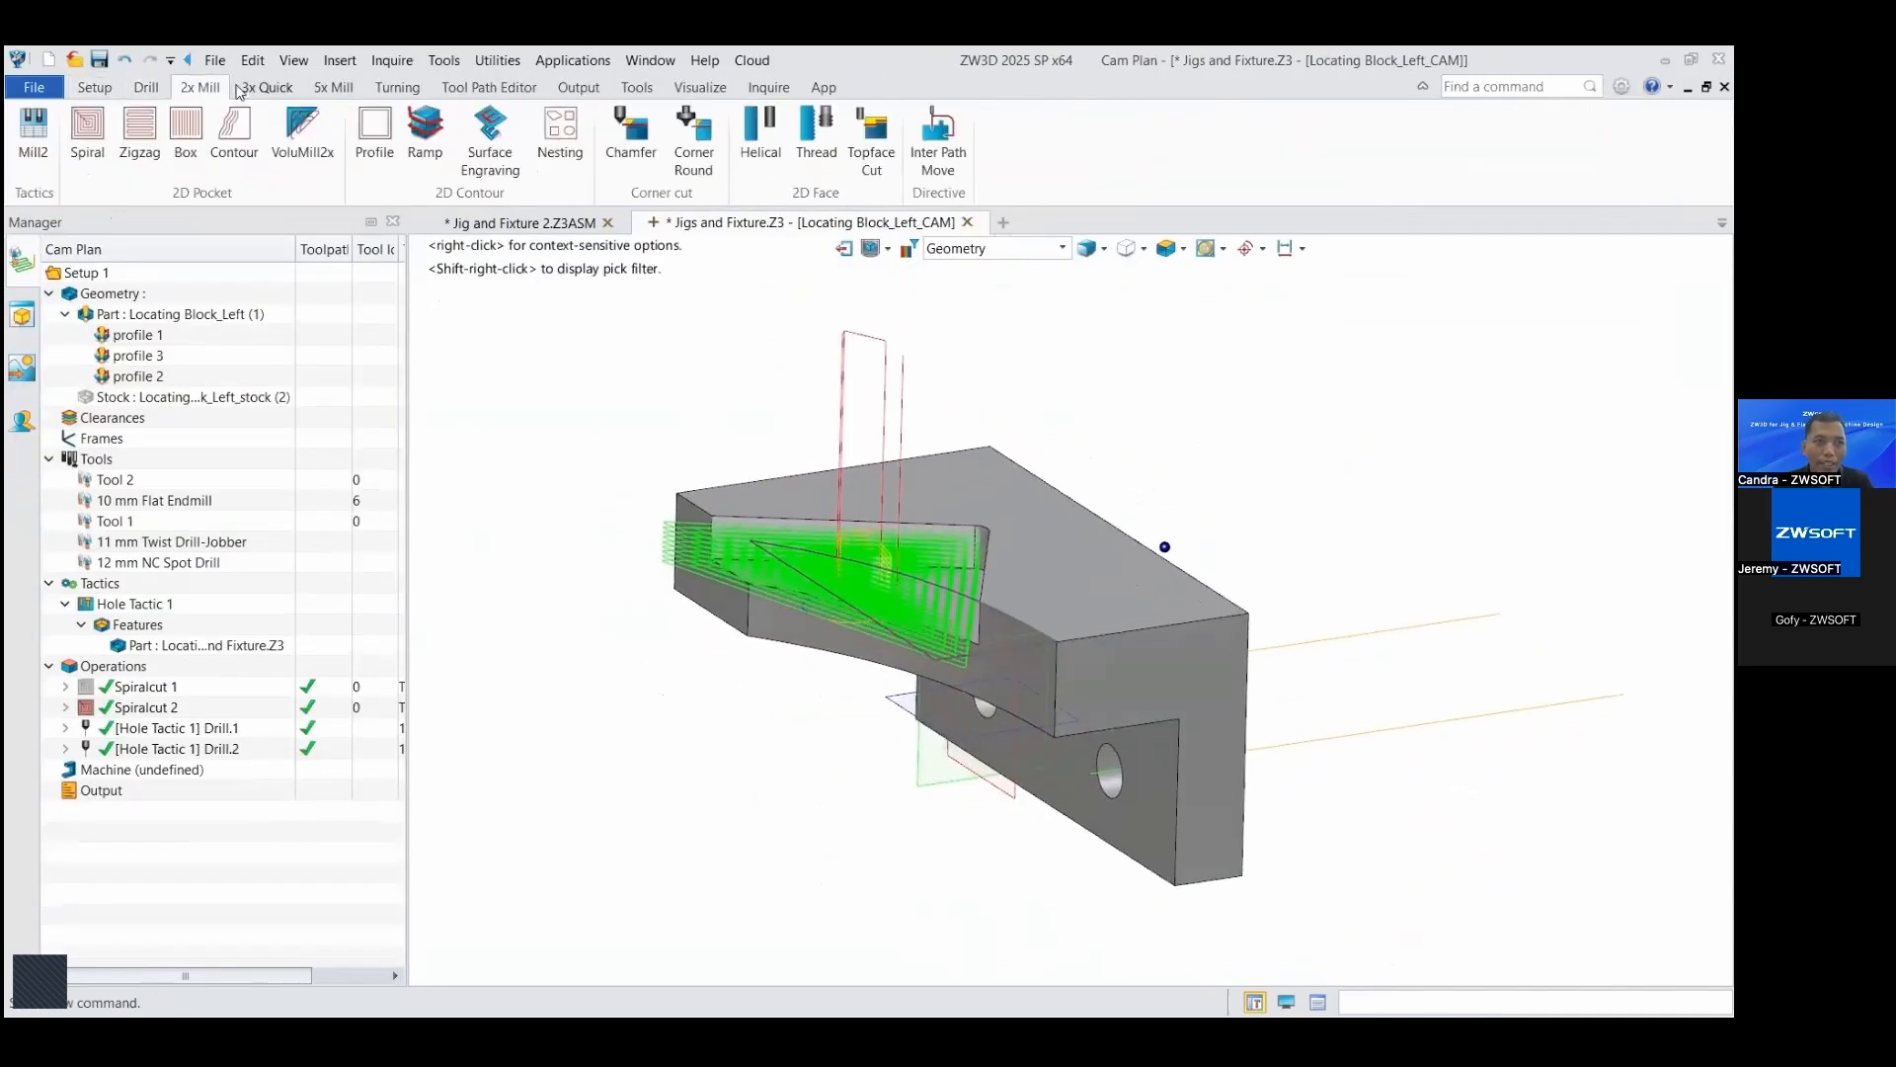
click(267, 87)
click(333, 87)
click(409, 94)
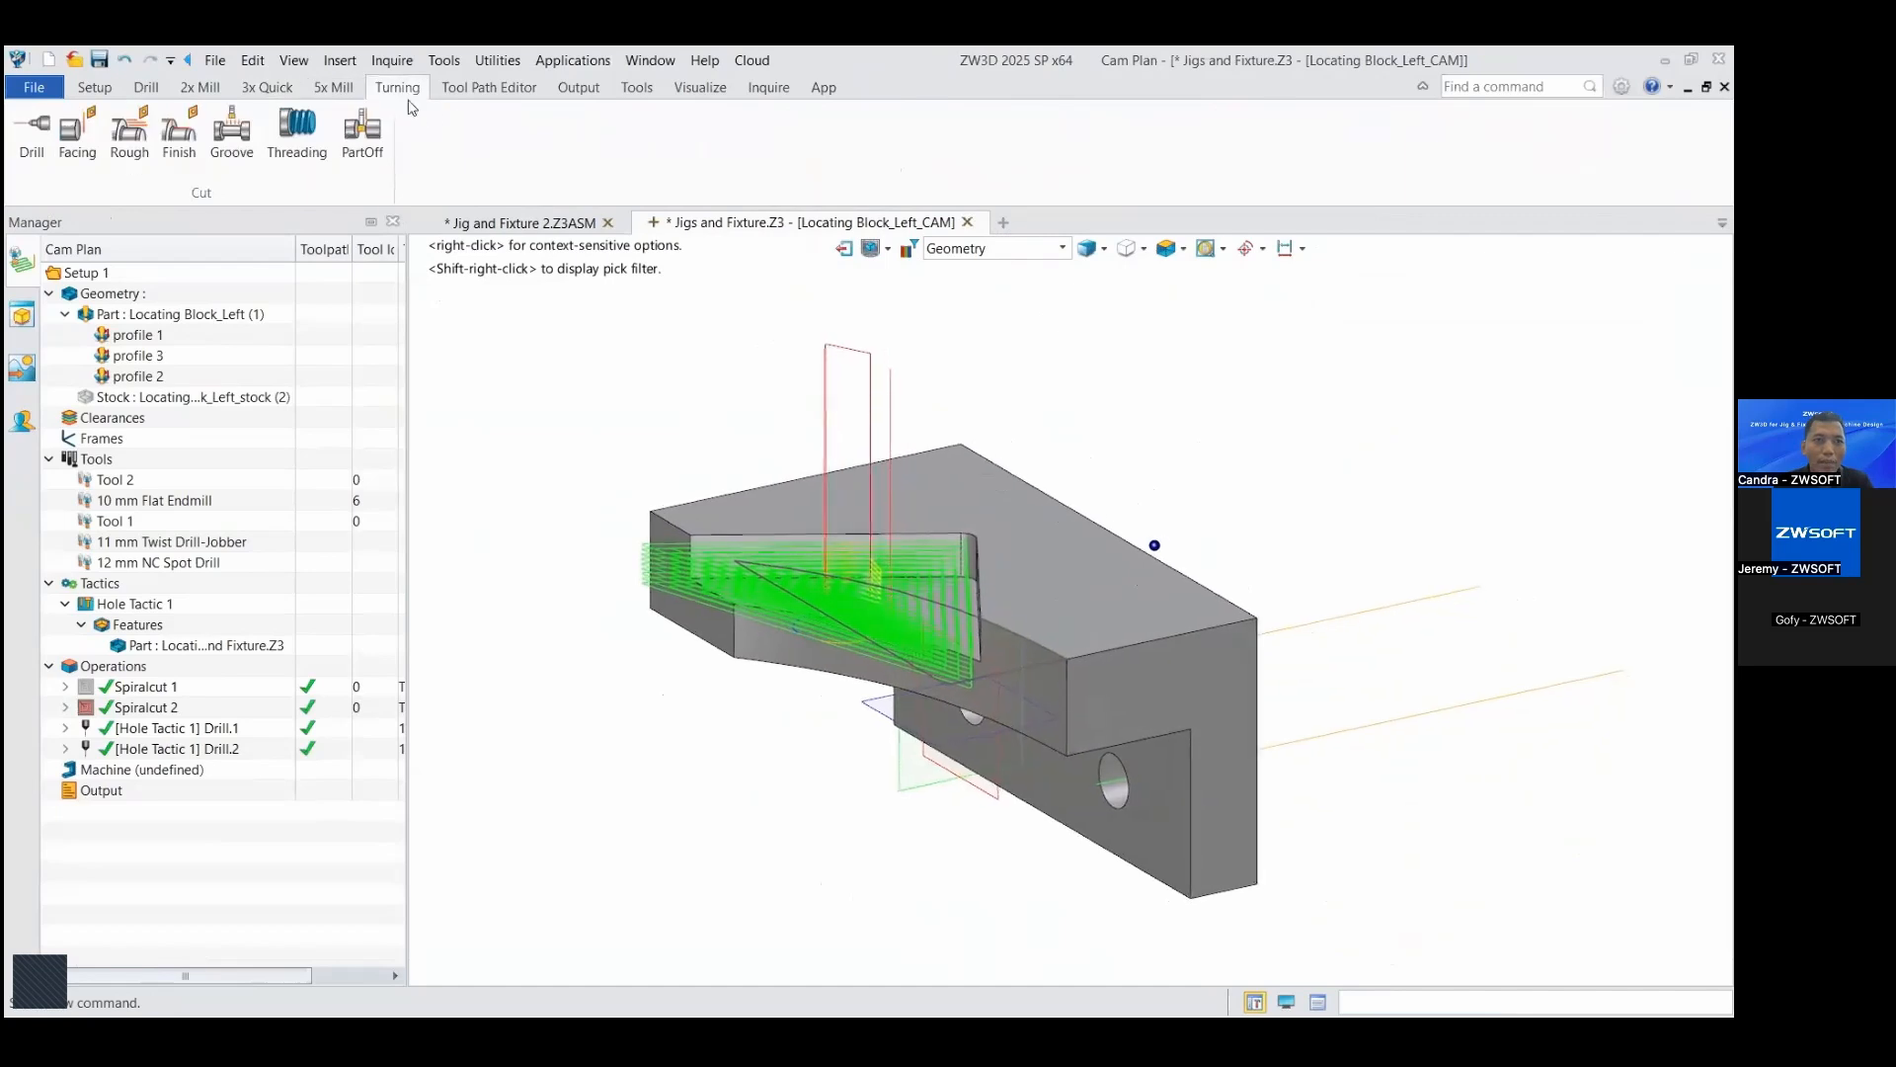
click(338, 92)
click(271, 90)
click(202, 89)
click(145, 89)
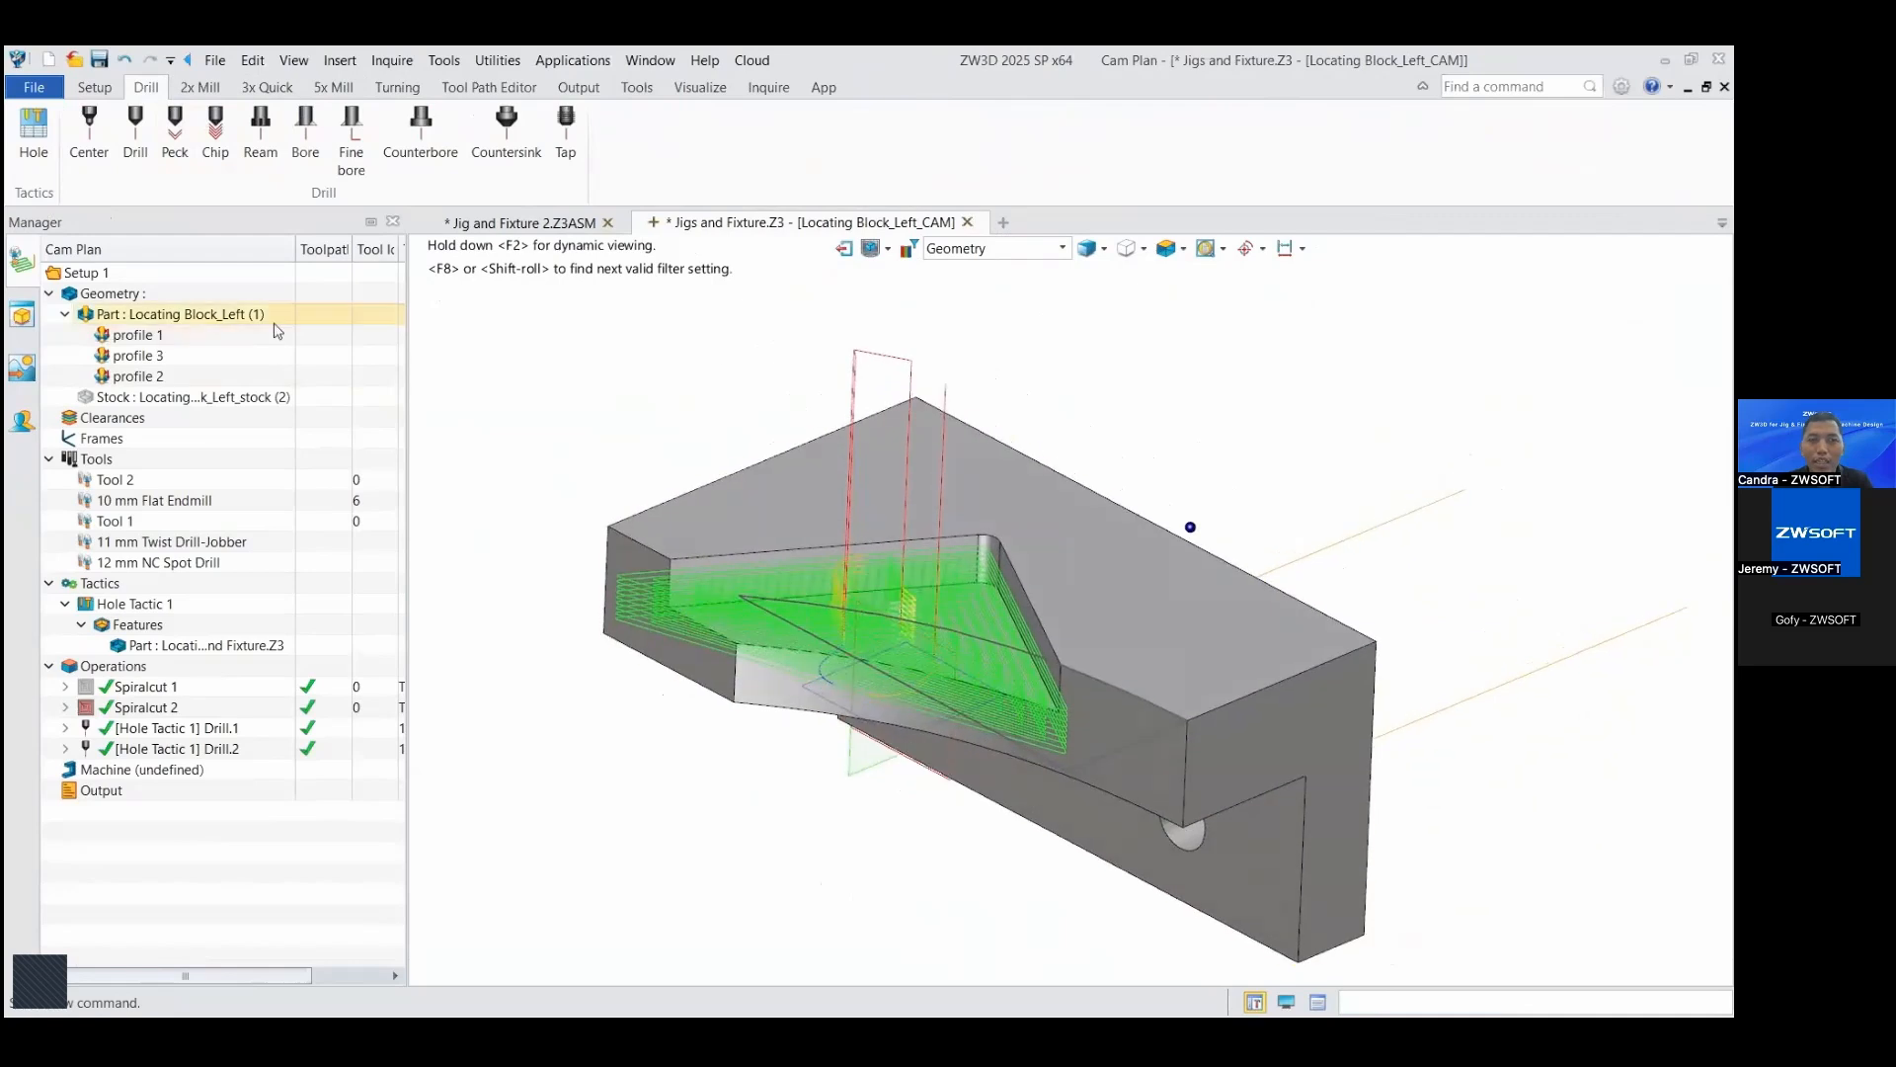
click(94, 87)
Step: Create a Spiral 2D pocket operation using profile 2 of the part as its machining feature
click(200, 87)
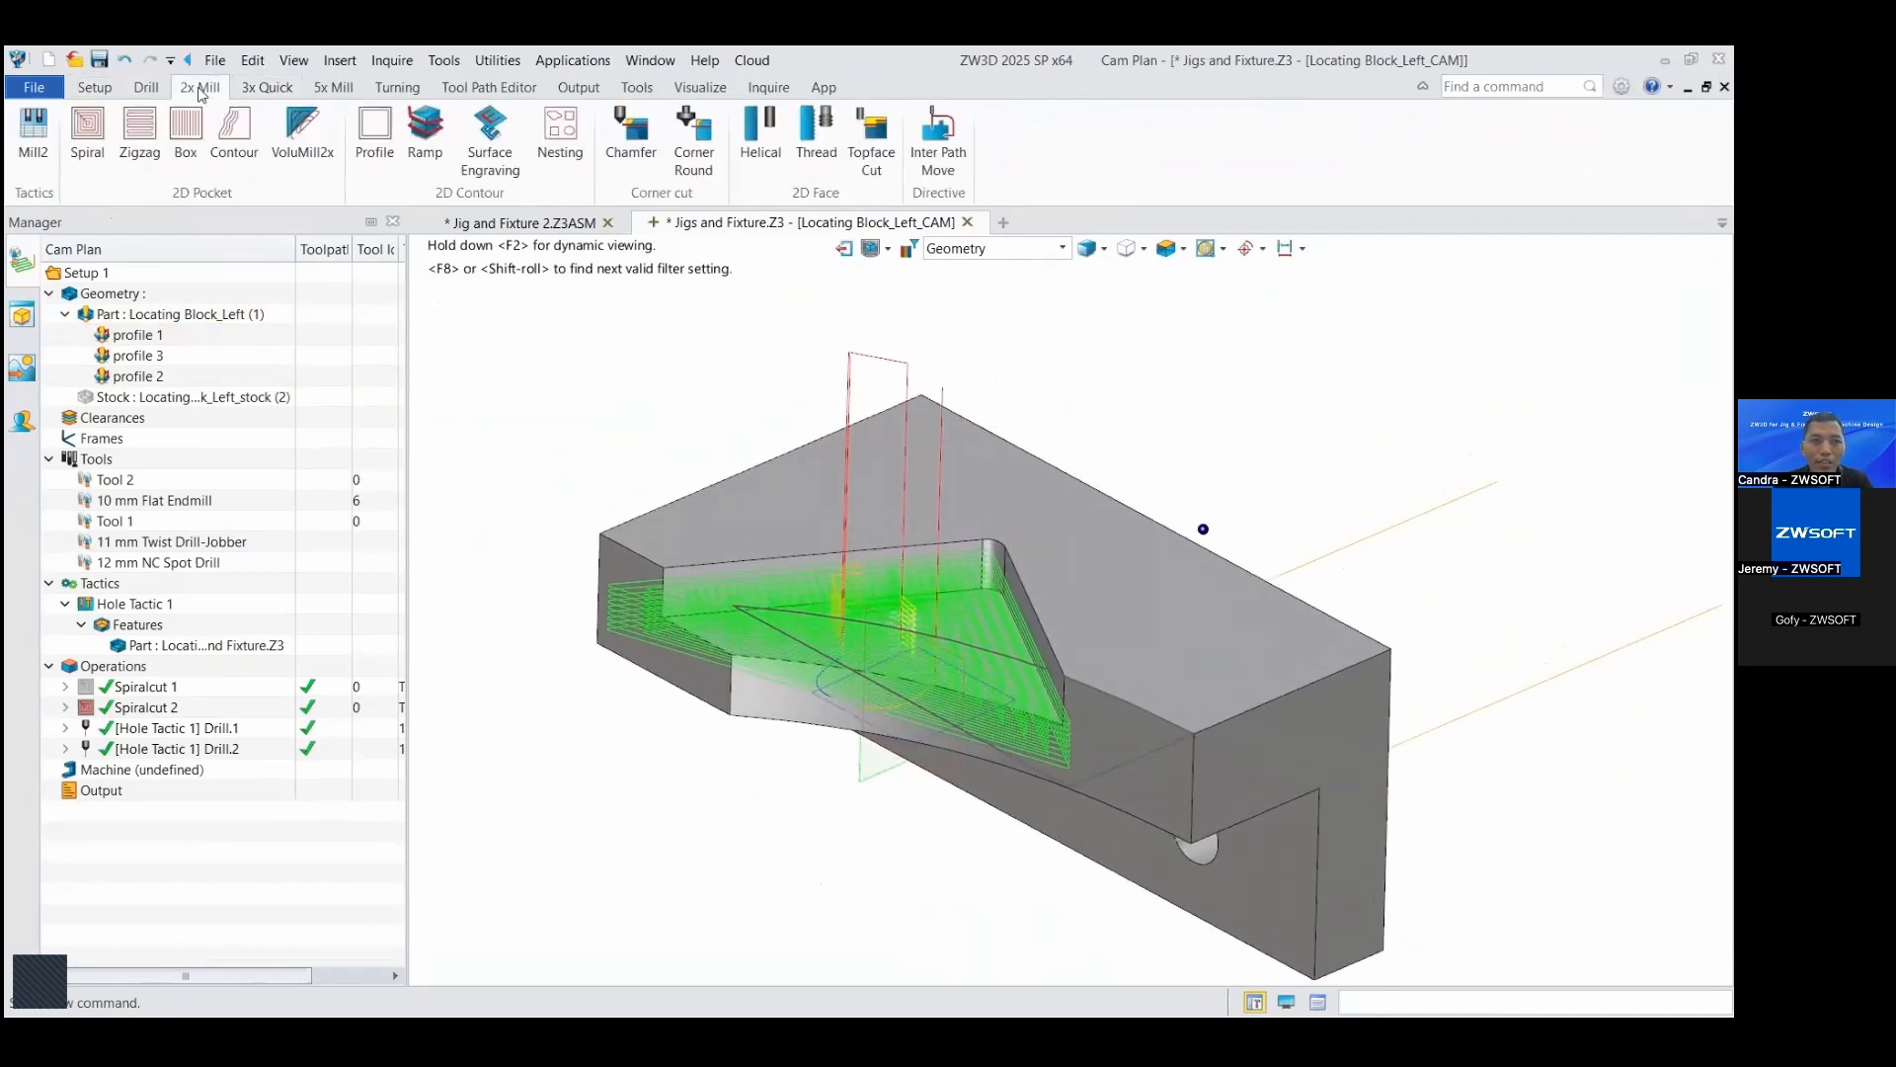
click(87, 138)
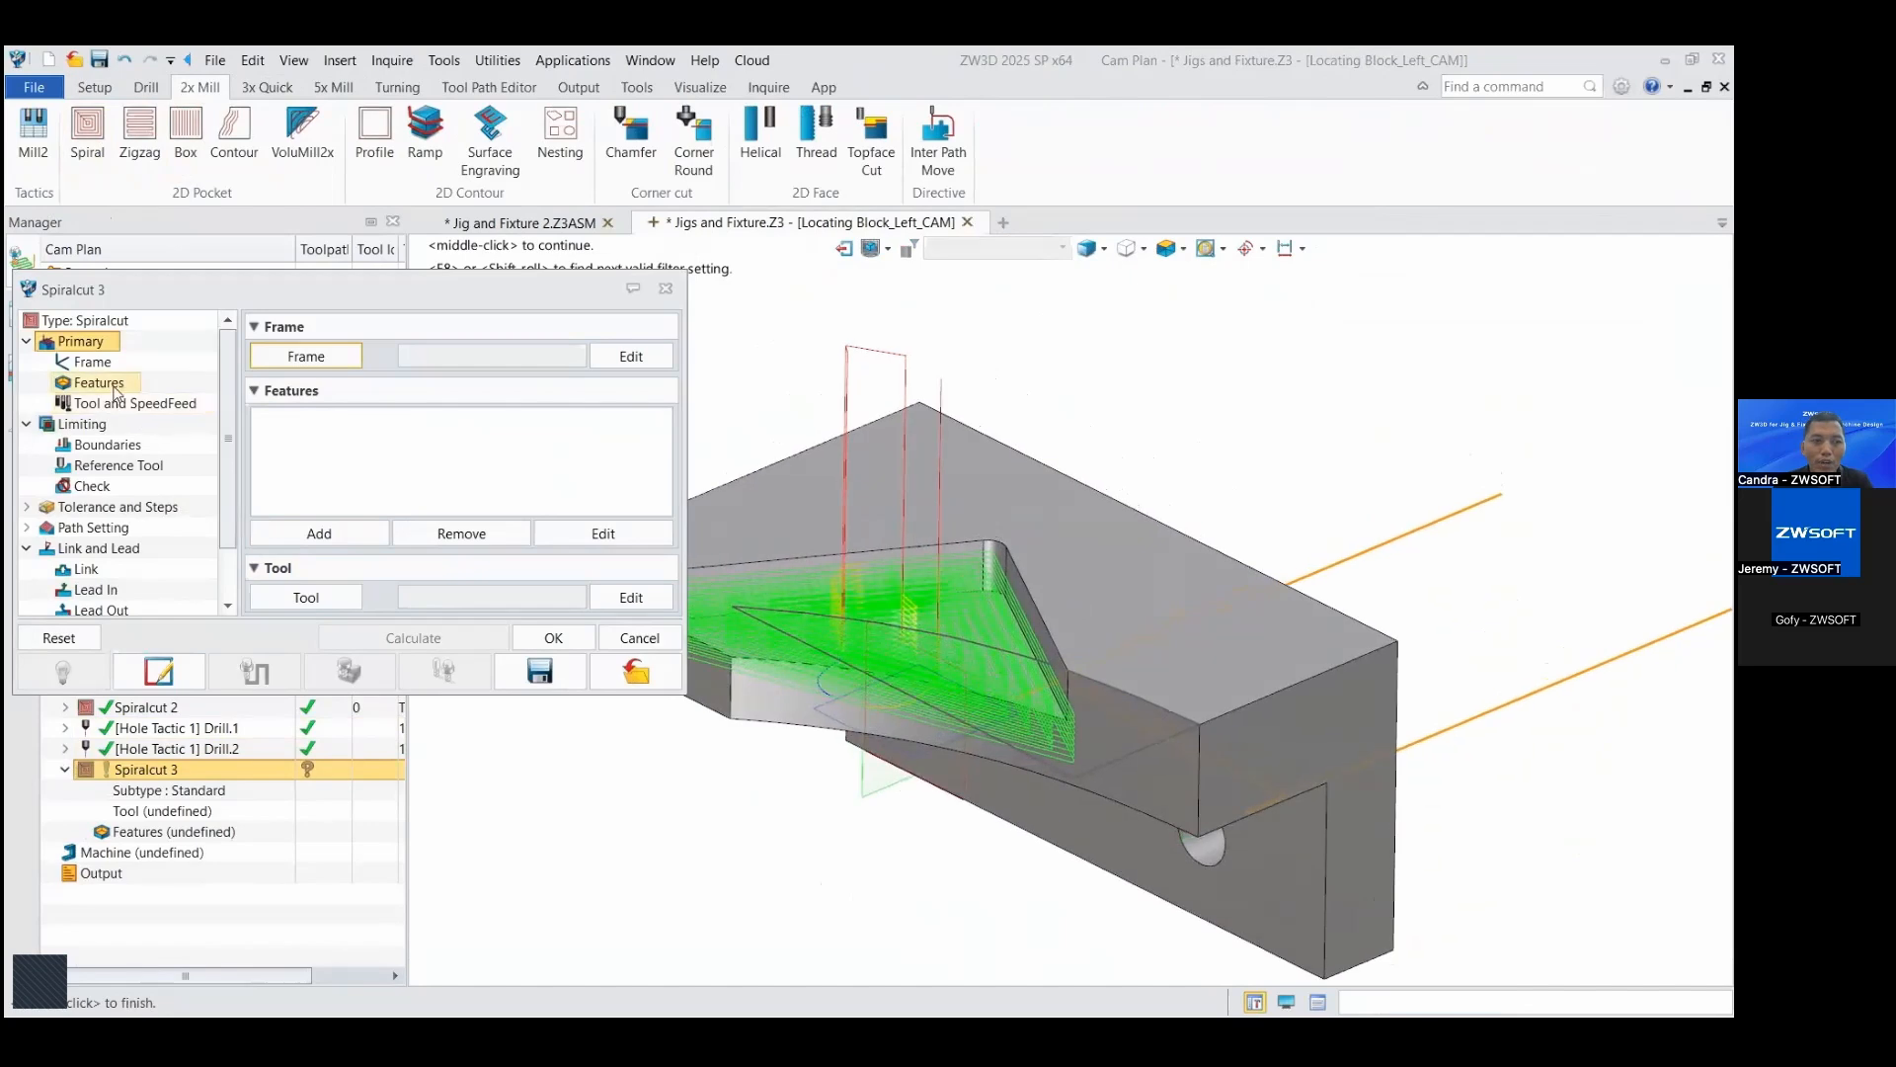
click(98, 383)
click(358, 534)
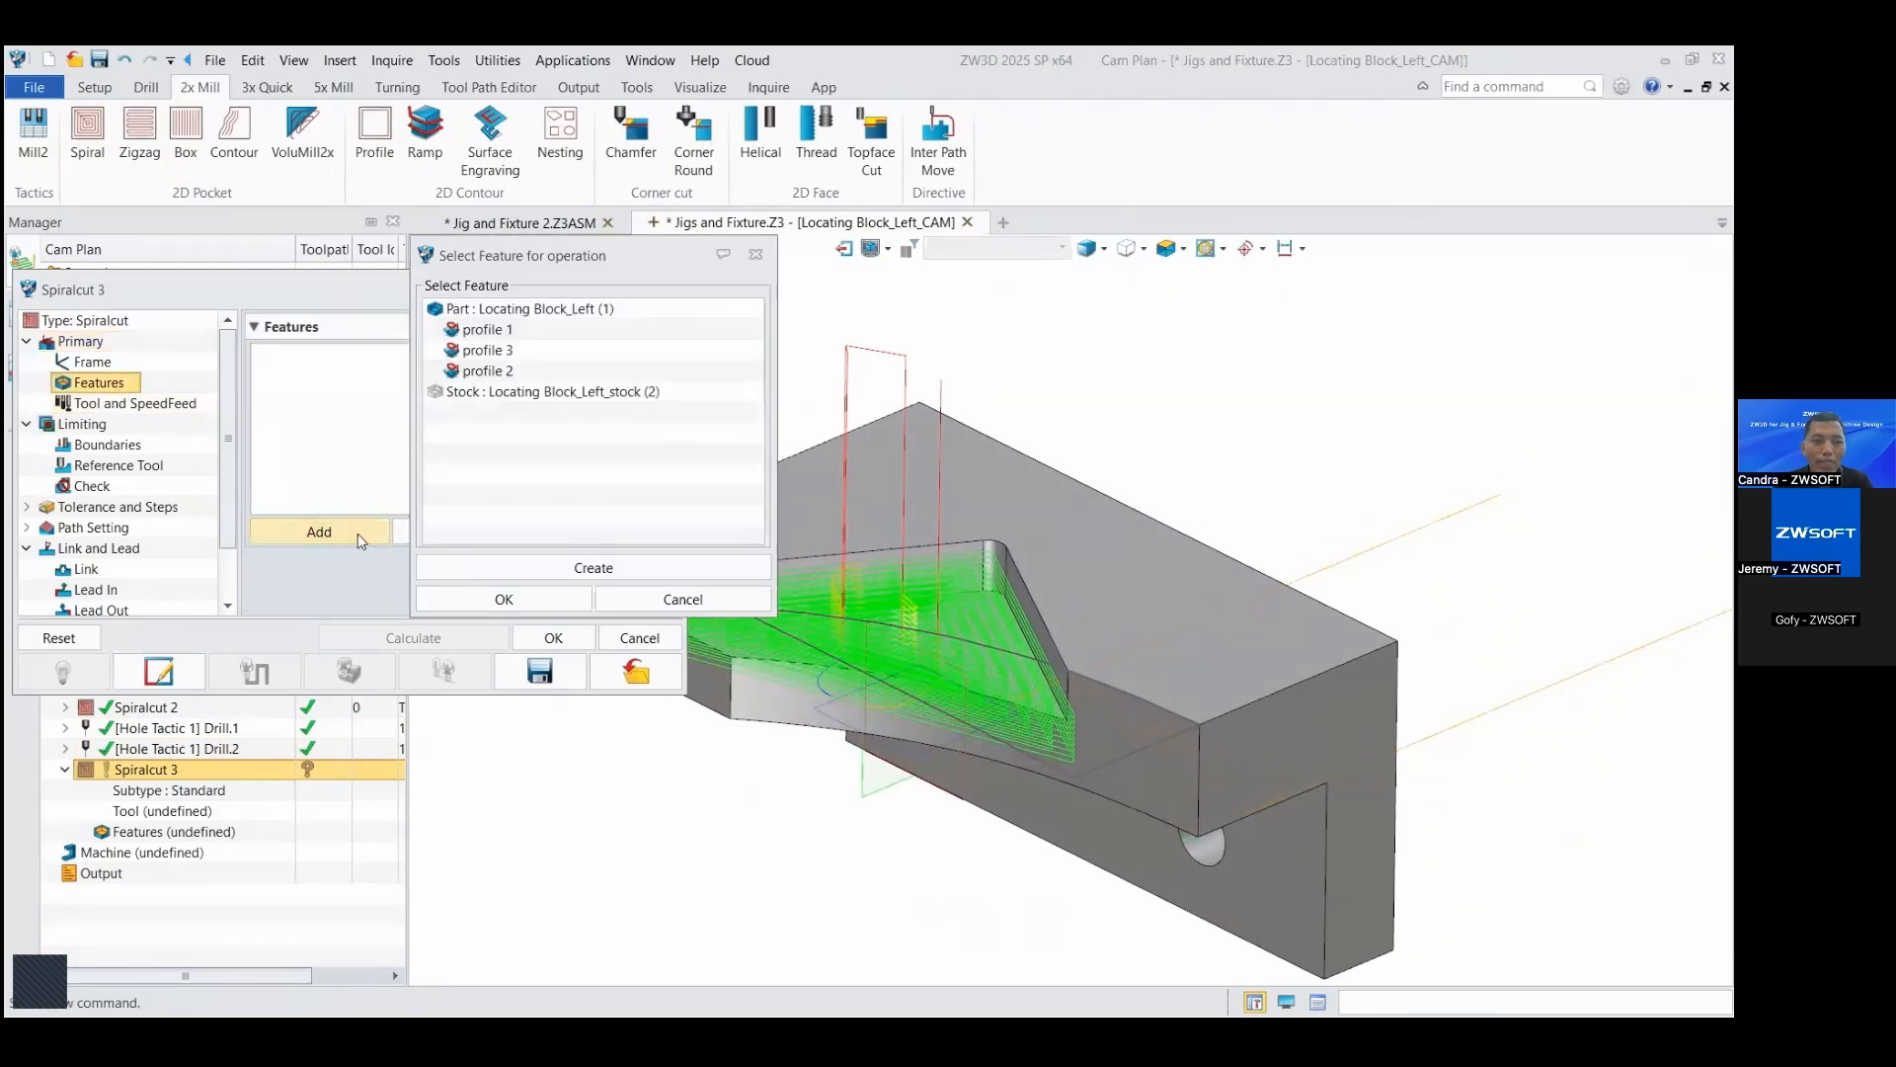
click(494, 373)
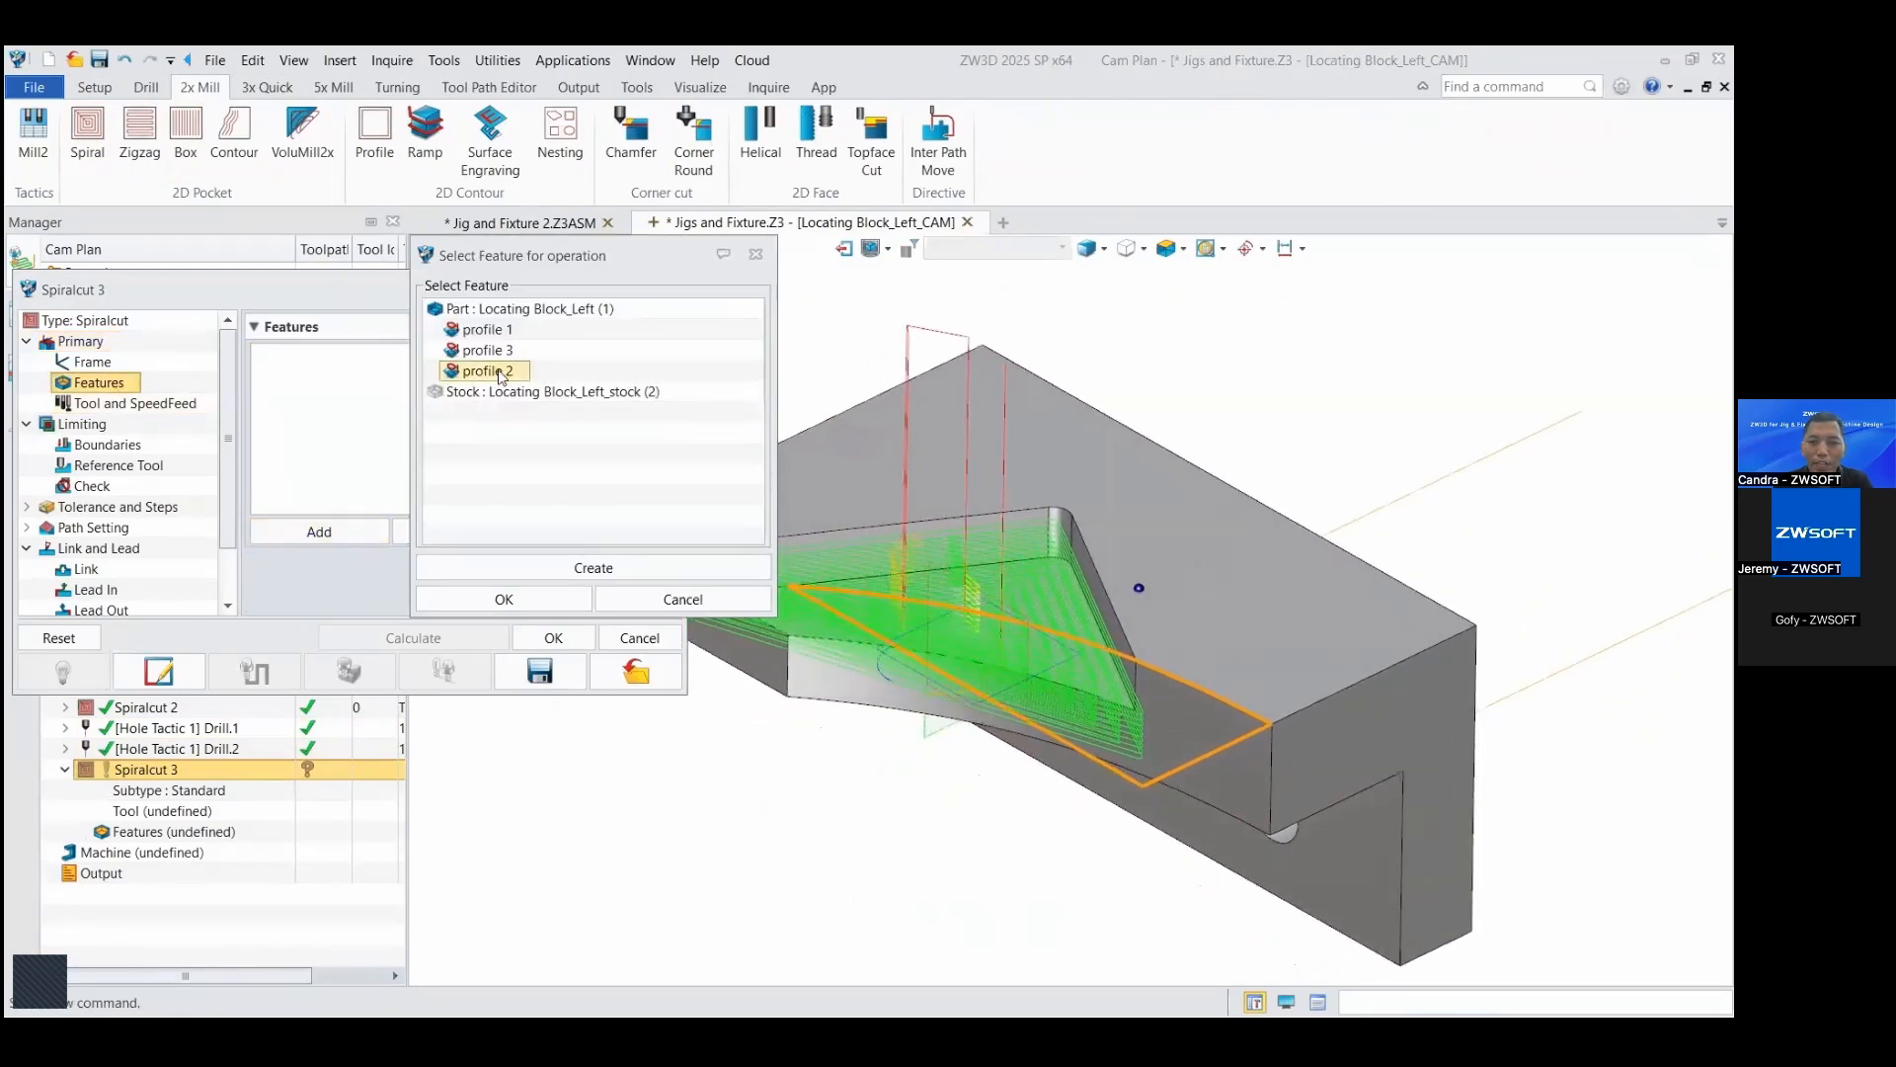
click(524, 597)
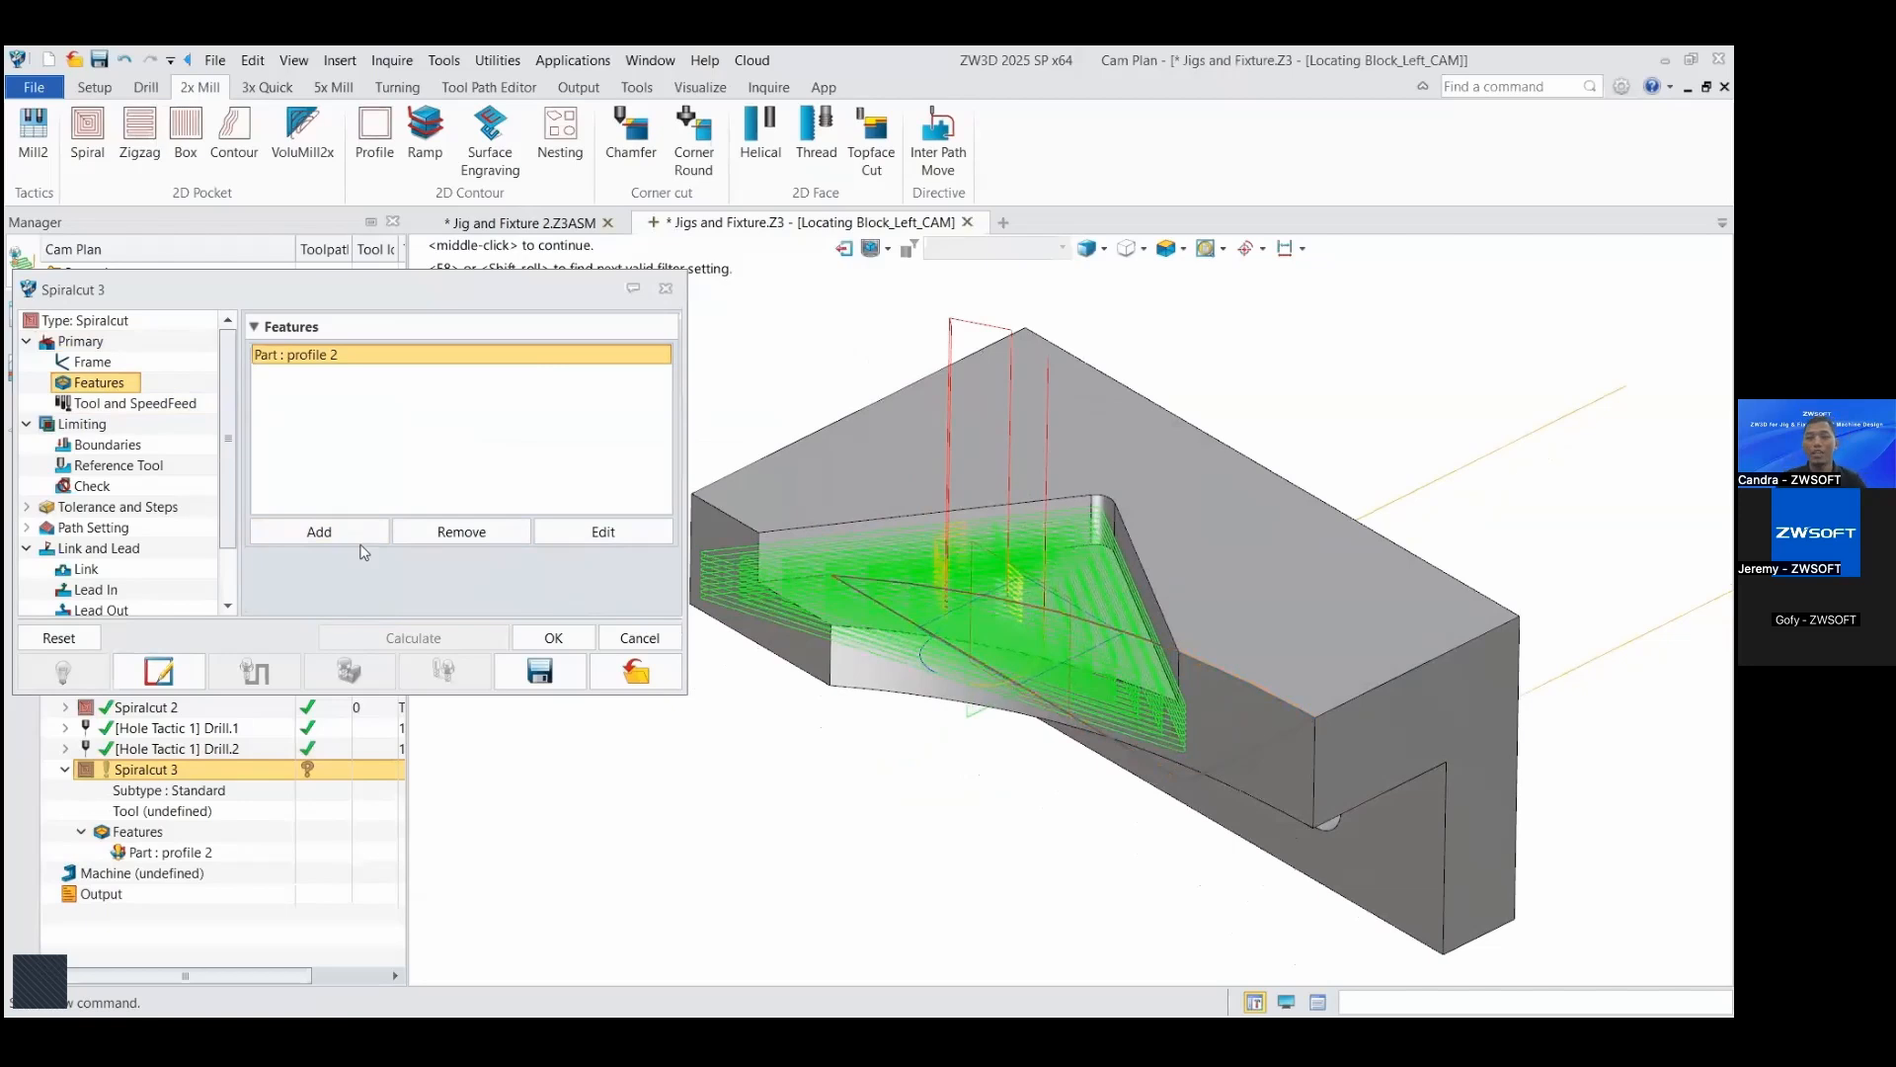
click(540, 640)
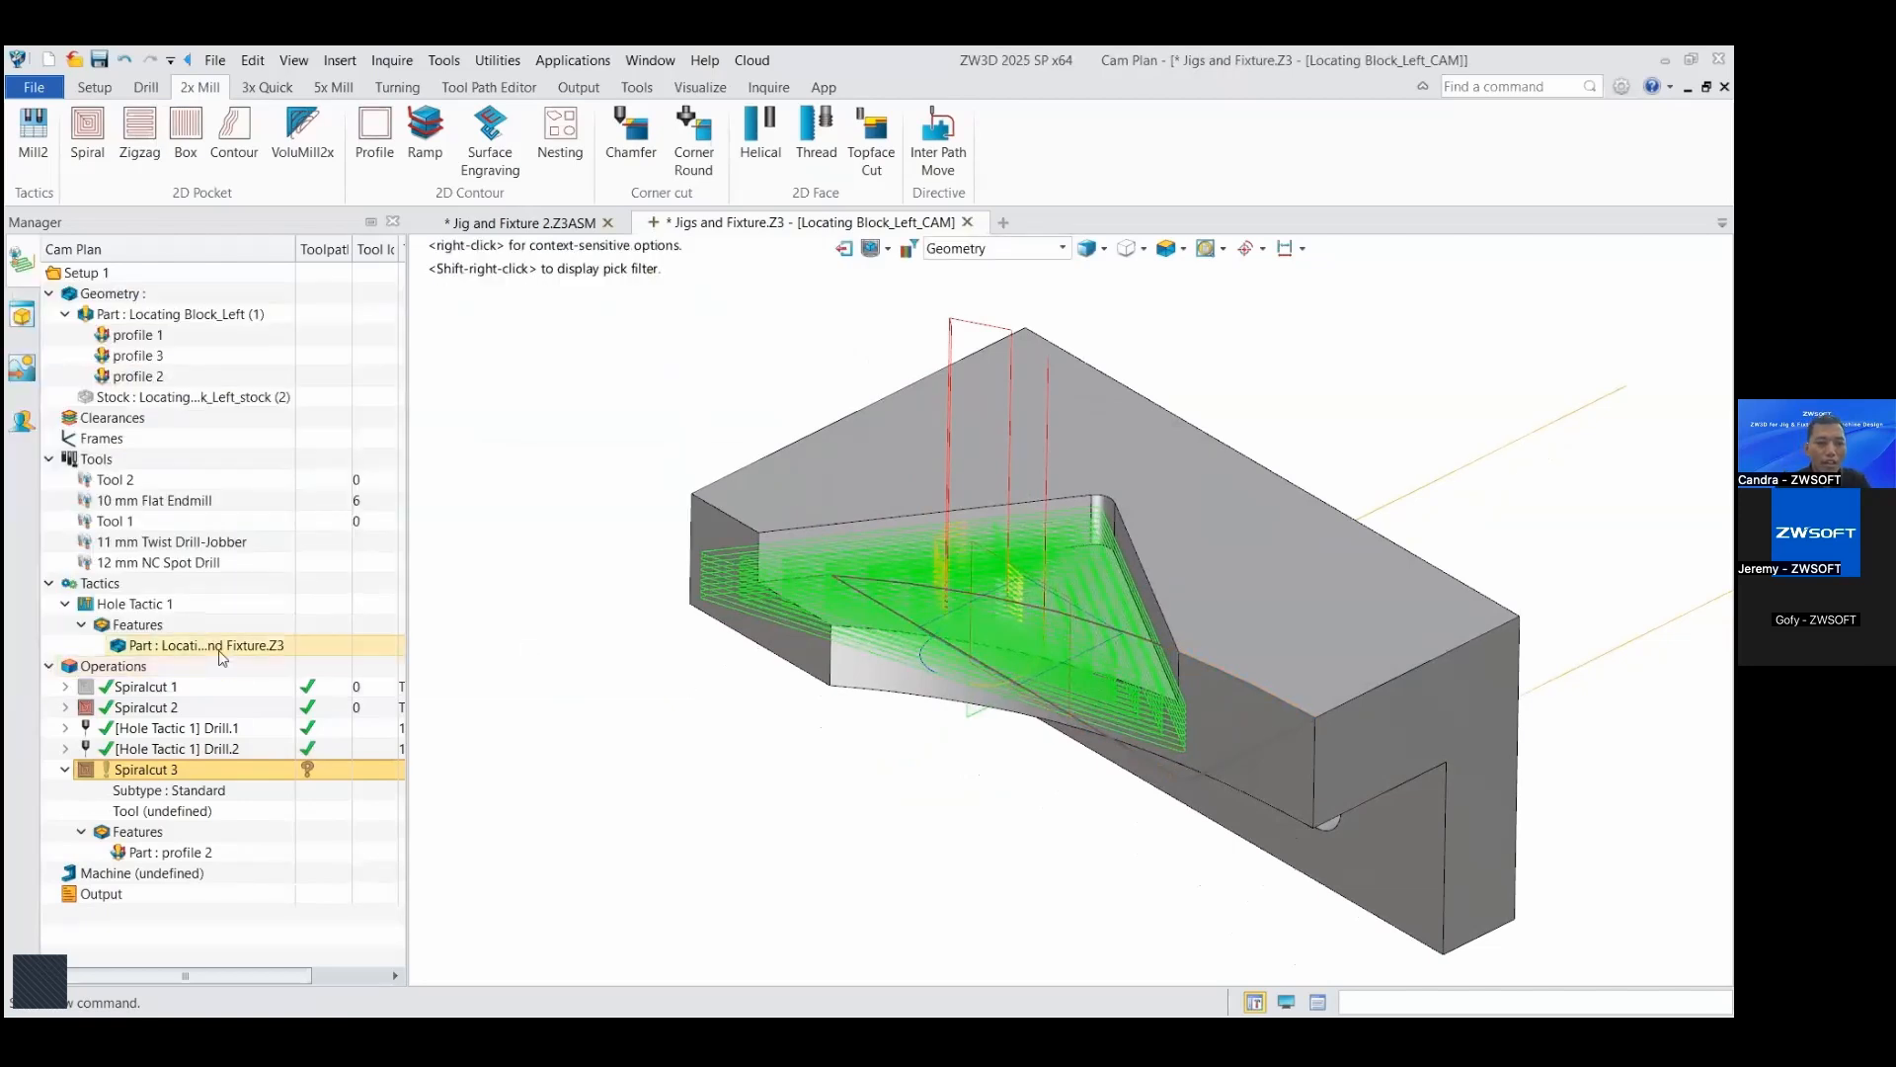
Step: Calculate the Spiralcut 3 toolpath with the 10 mm Flat Endmill and hide the Spiralcut 2 toolpath
click(153, 508)
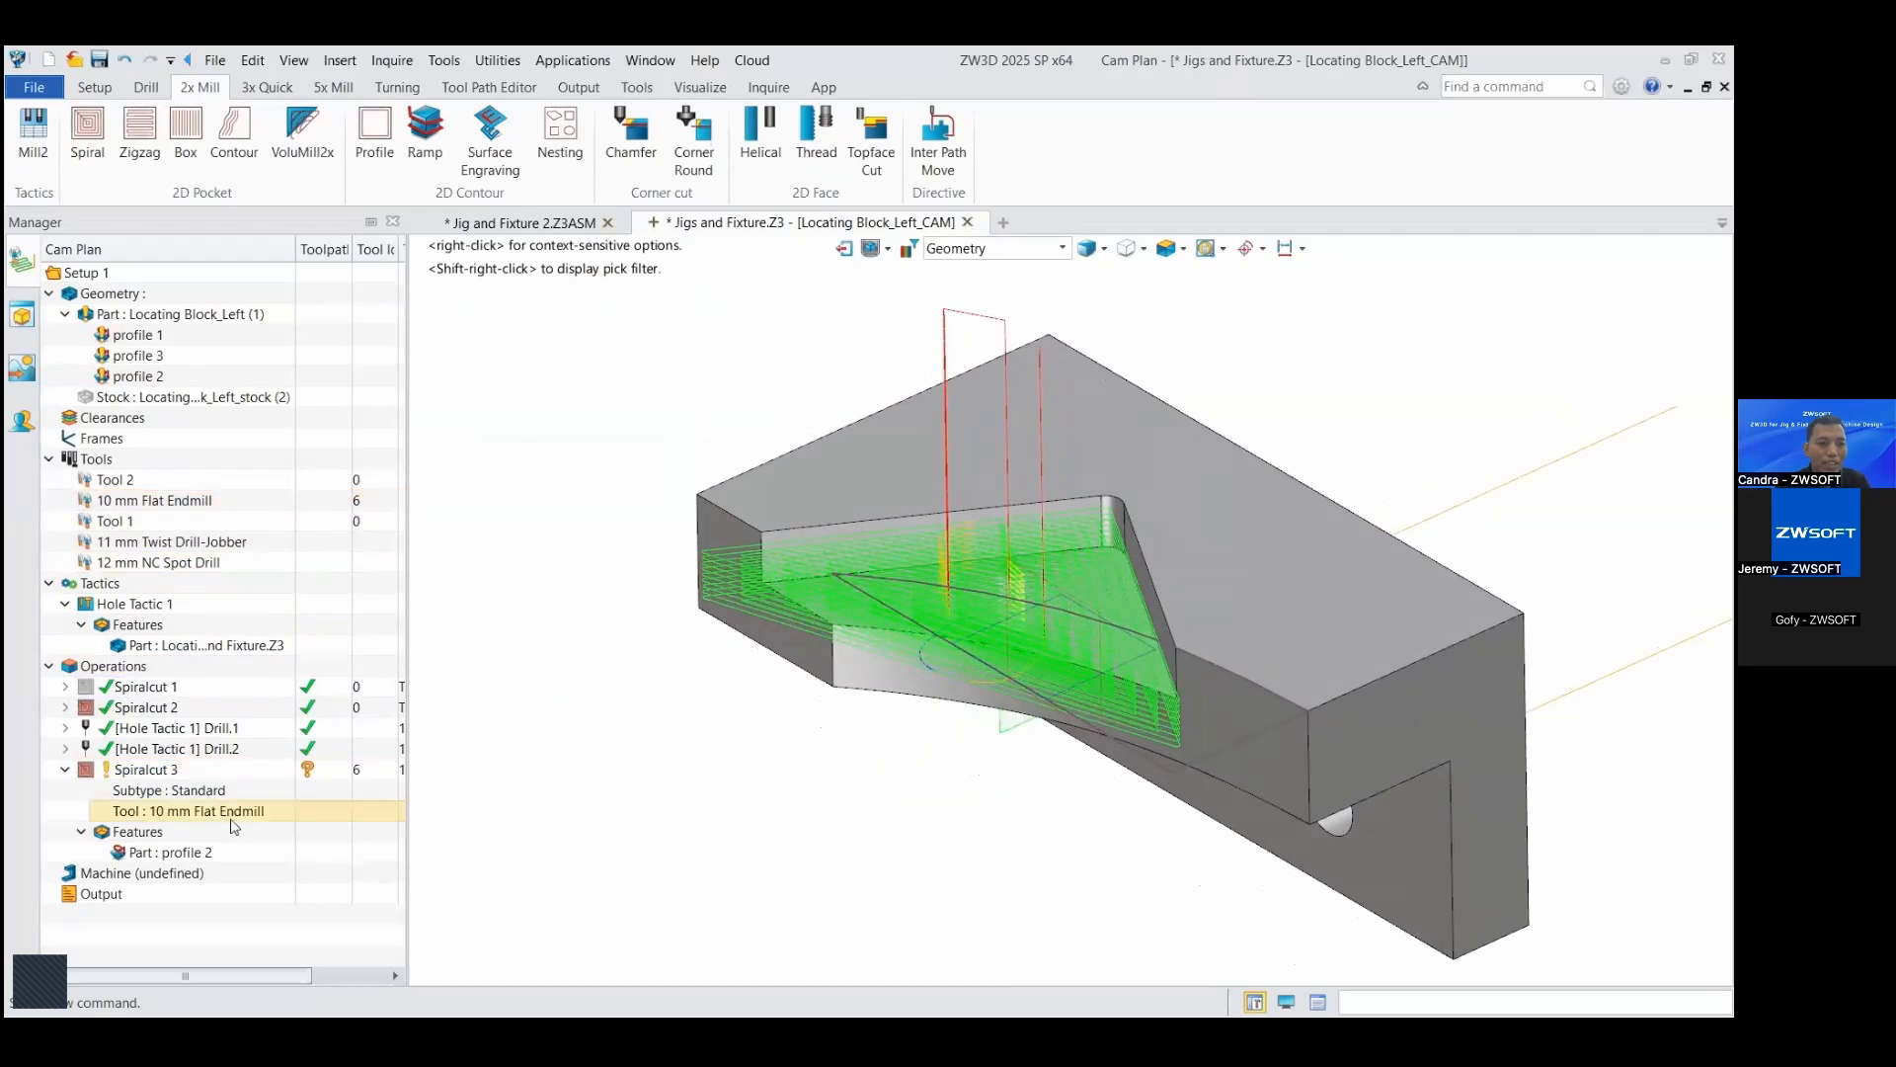
right_click(163, 773)
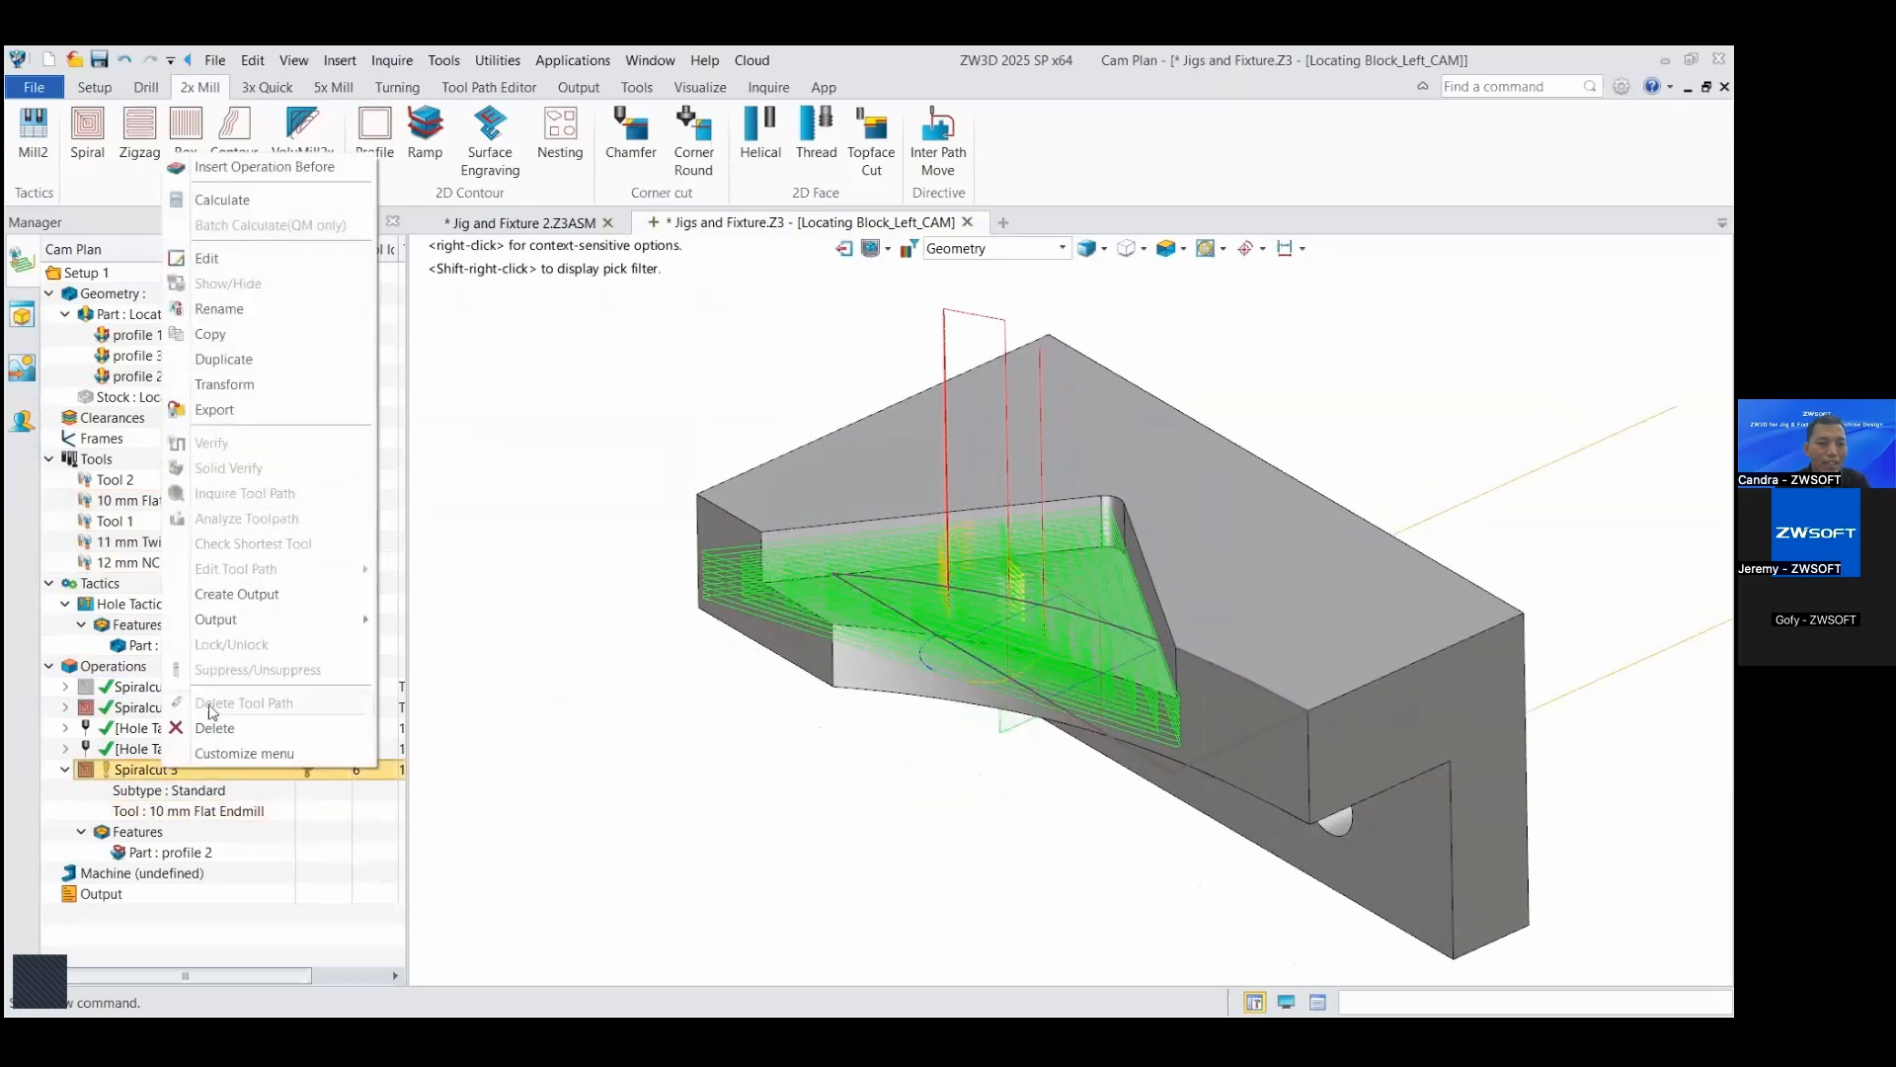
click(280, 200)
middle_drag(1200, 536, 1247, 818)
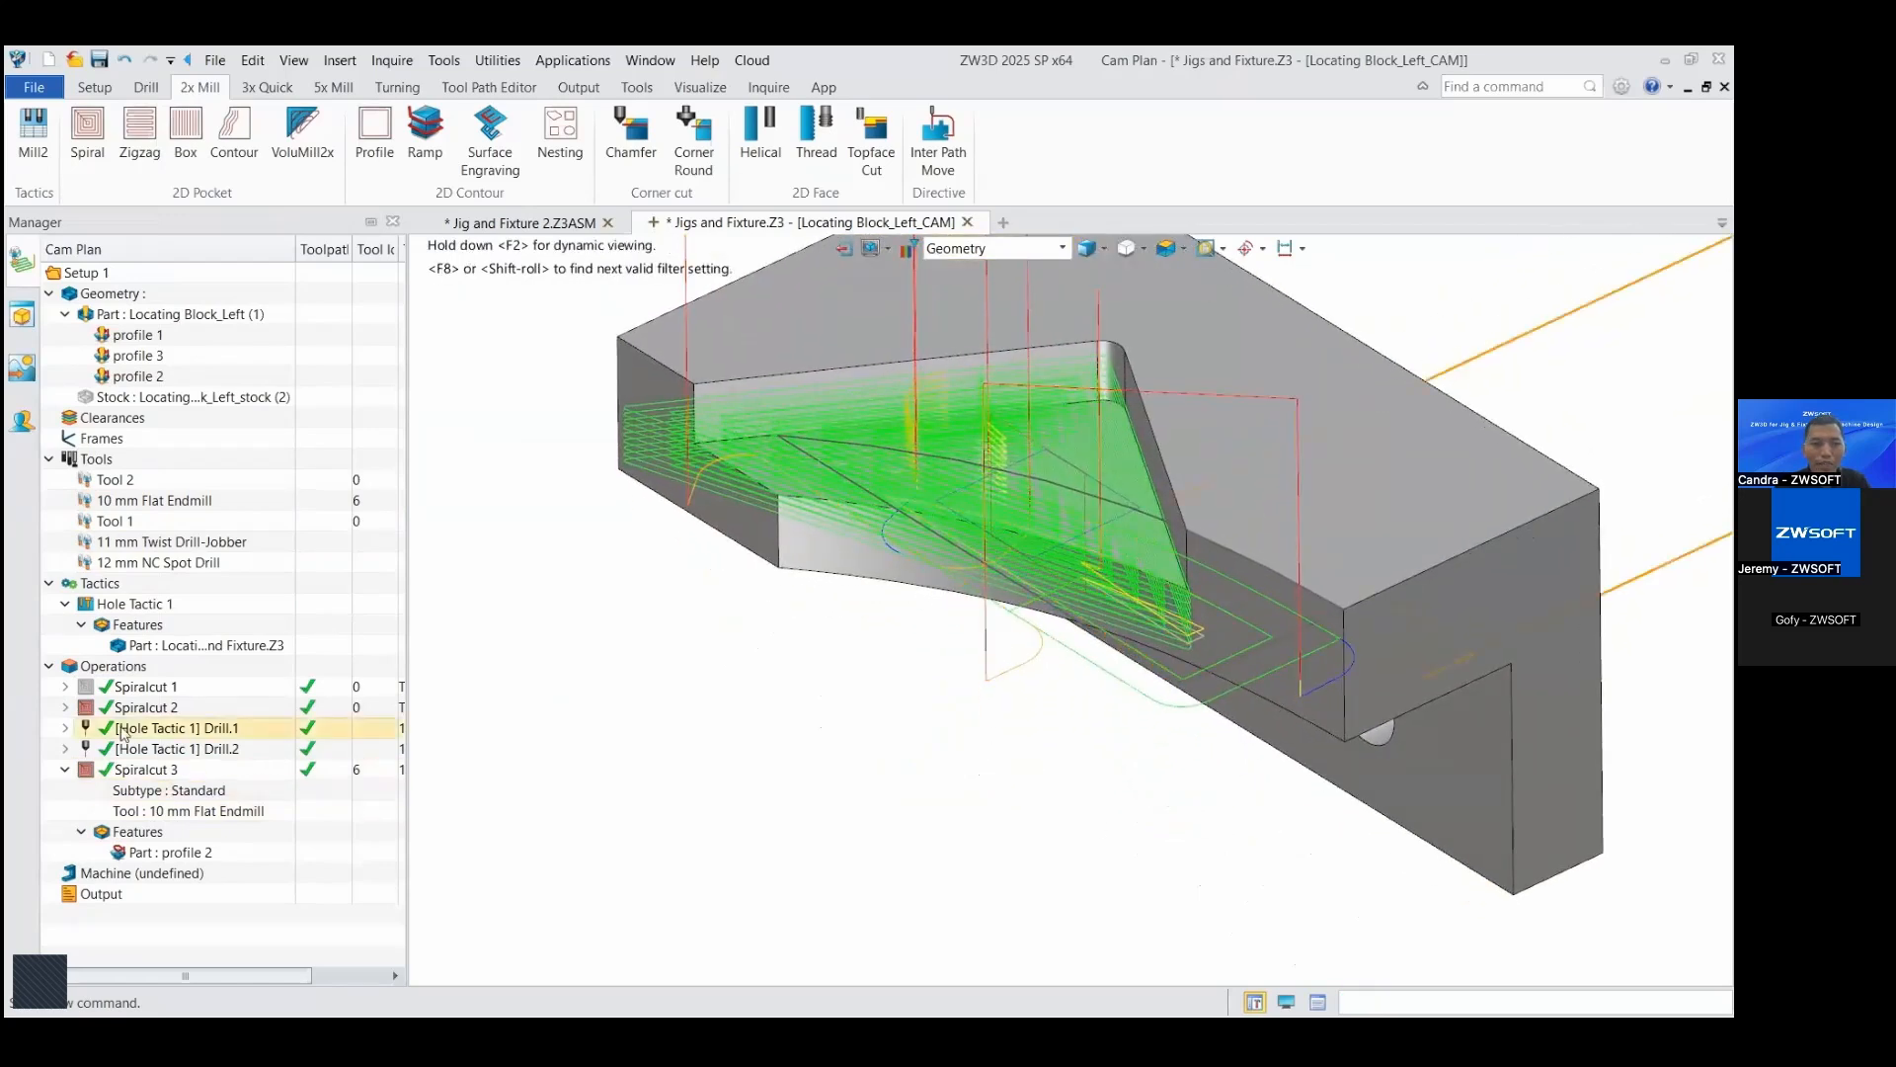
click(86, 708)
middle_drag(1094, 588, 1058, 555)
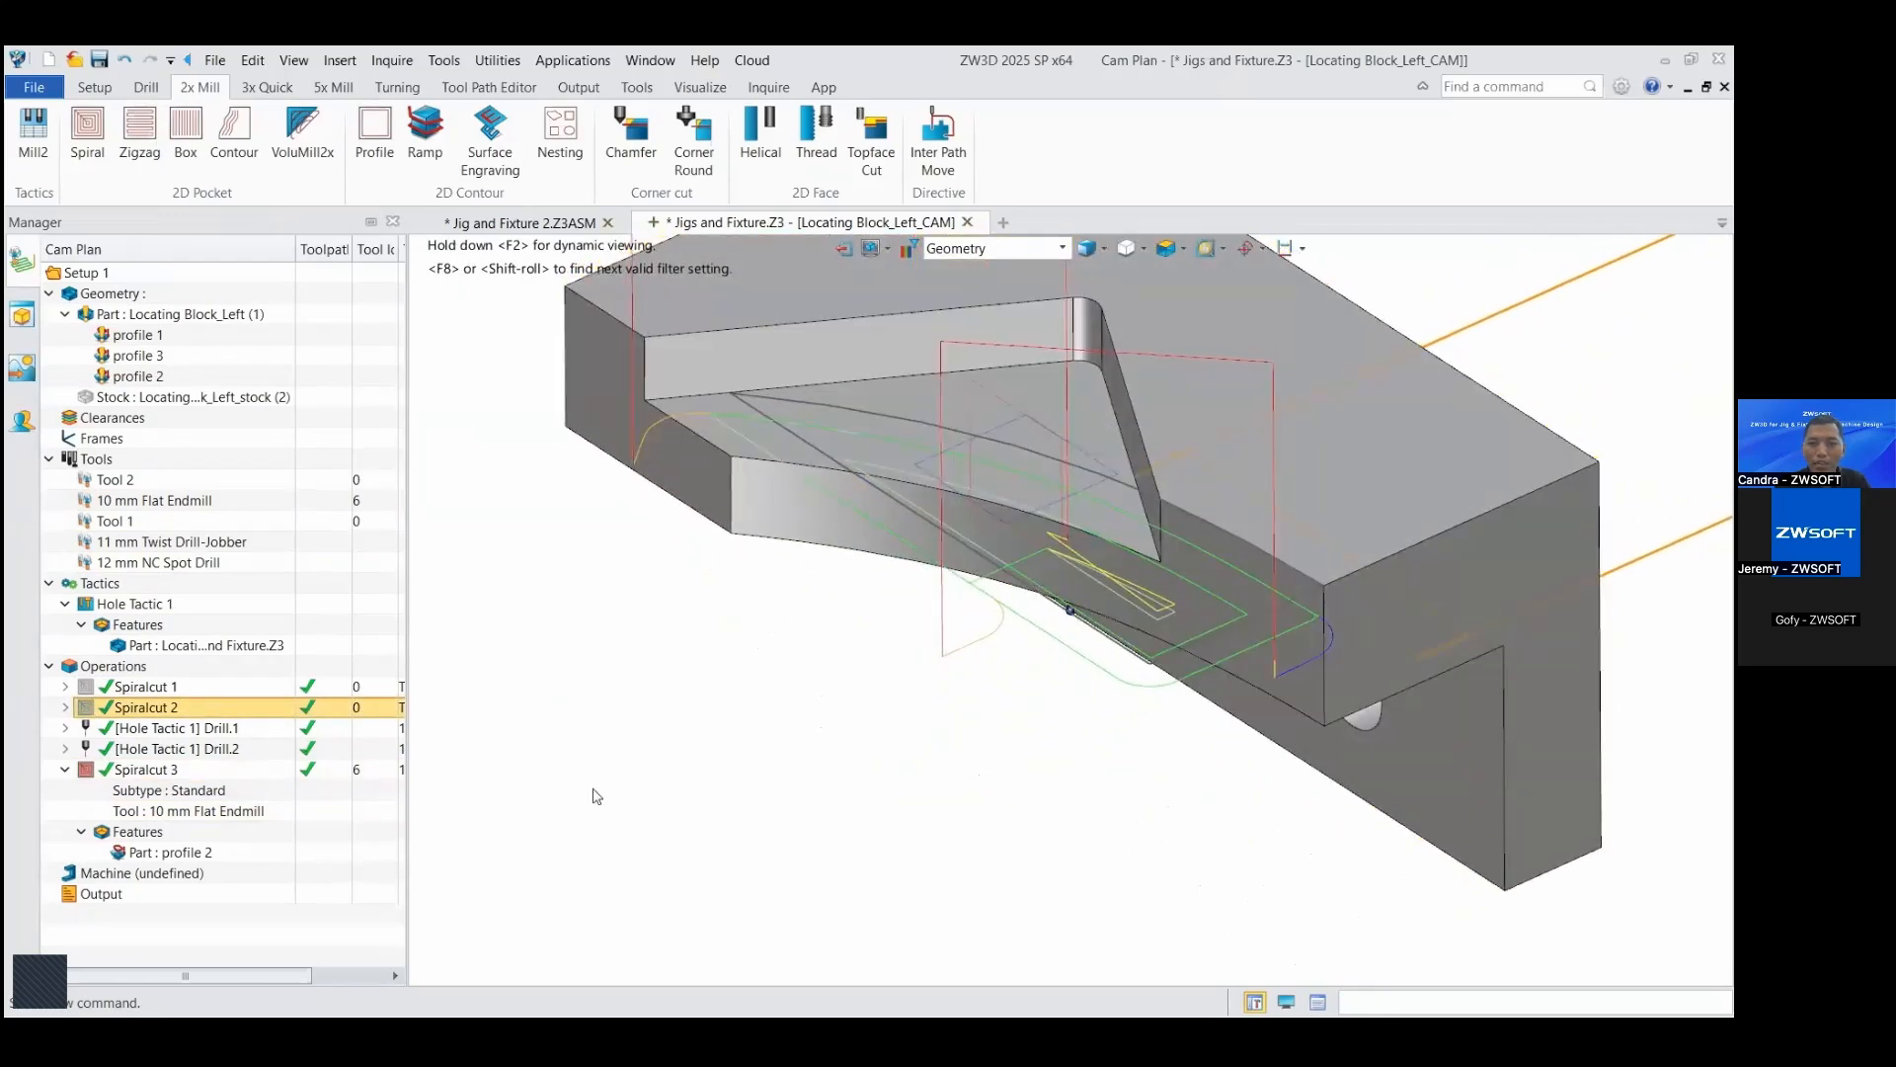
Step: Set Spiralcut 3's absolute bottom boundary at the overhang's lower corner point, Z 35, and recalculate the toolpath
double_click(146, 770)
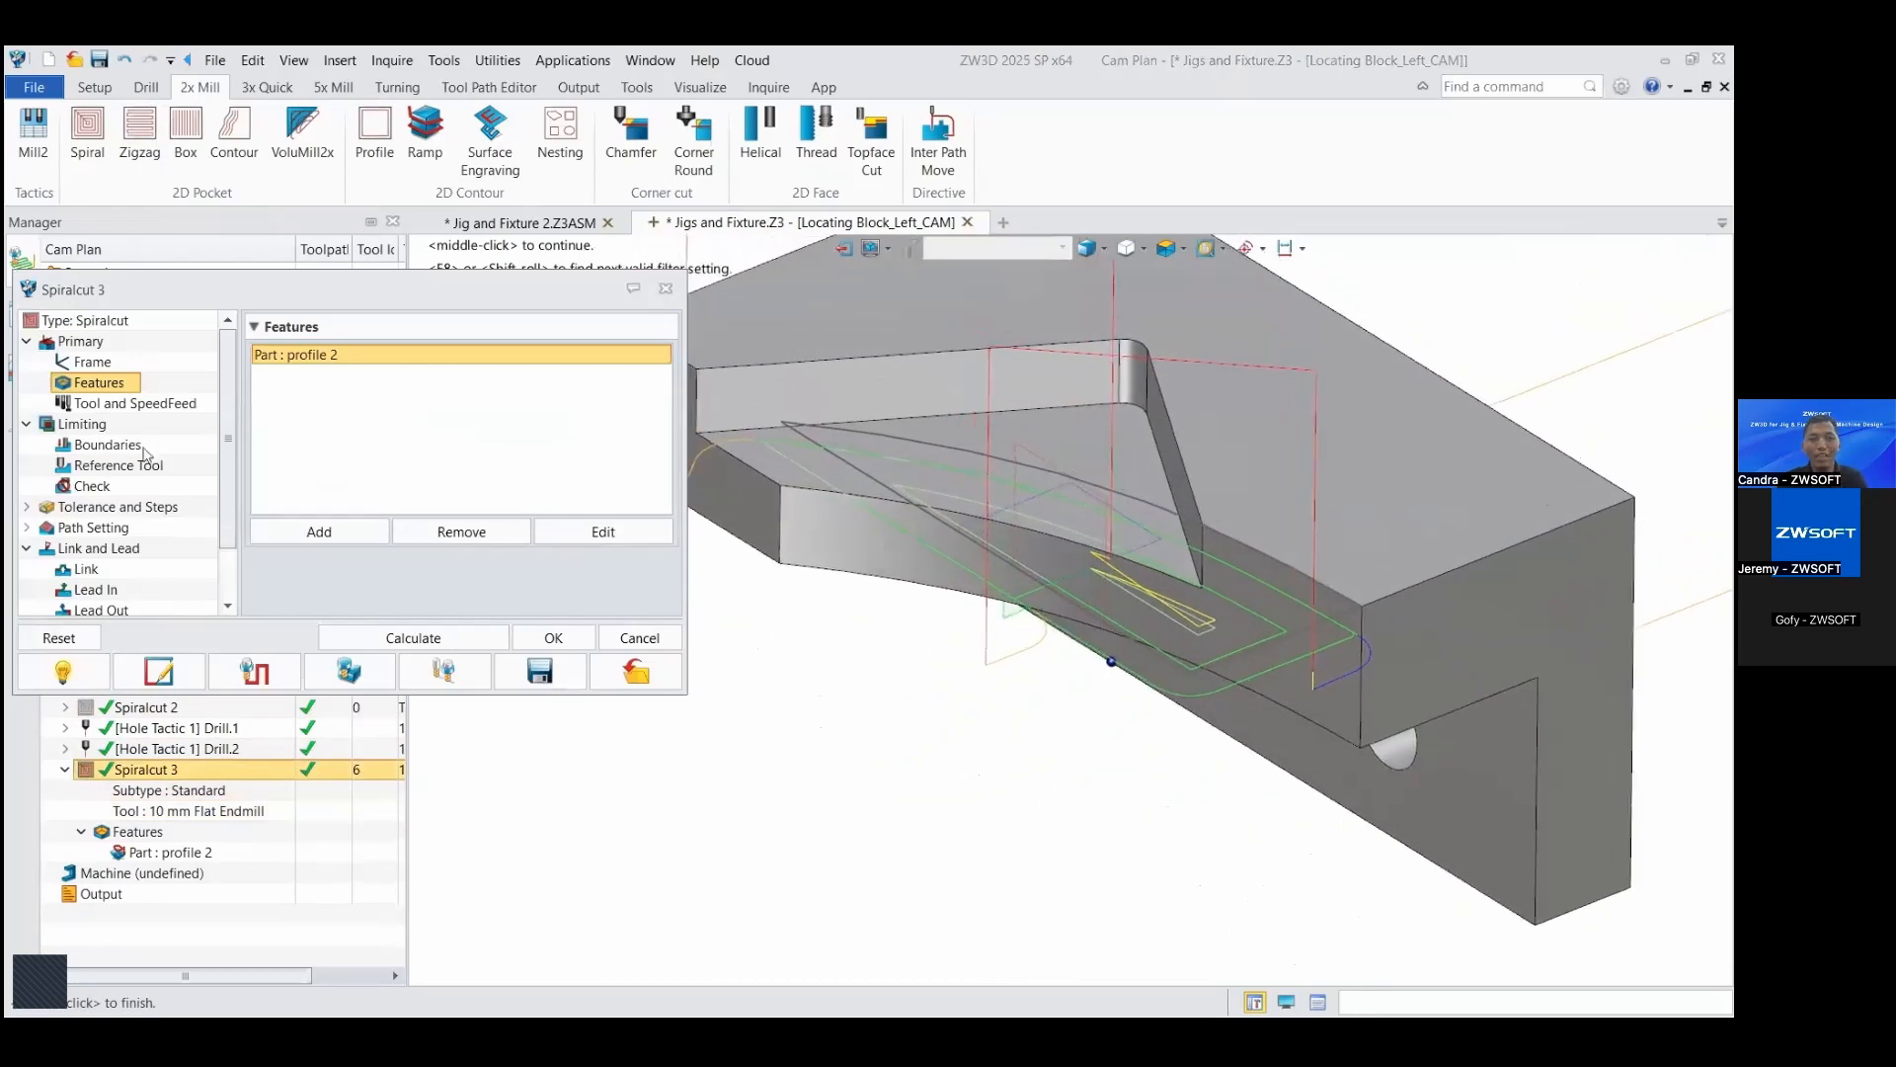
click(107, 444)
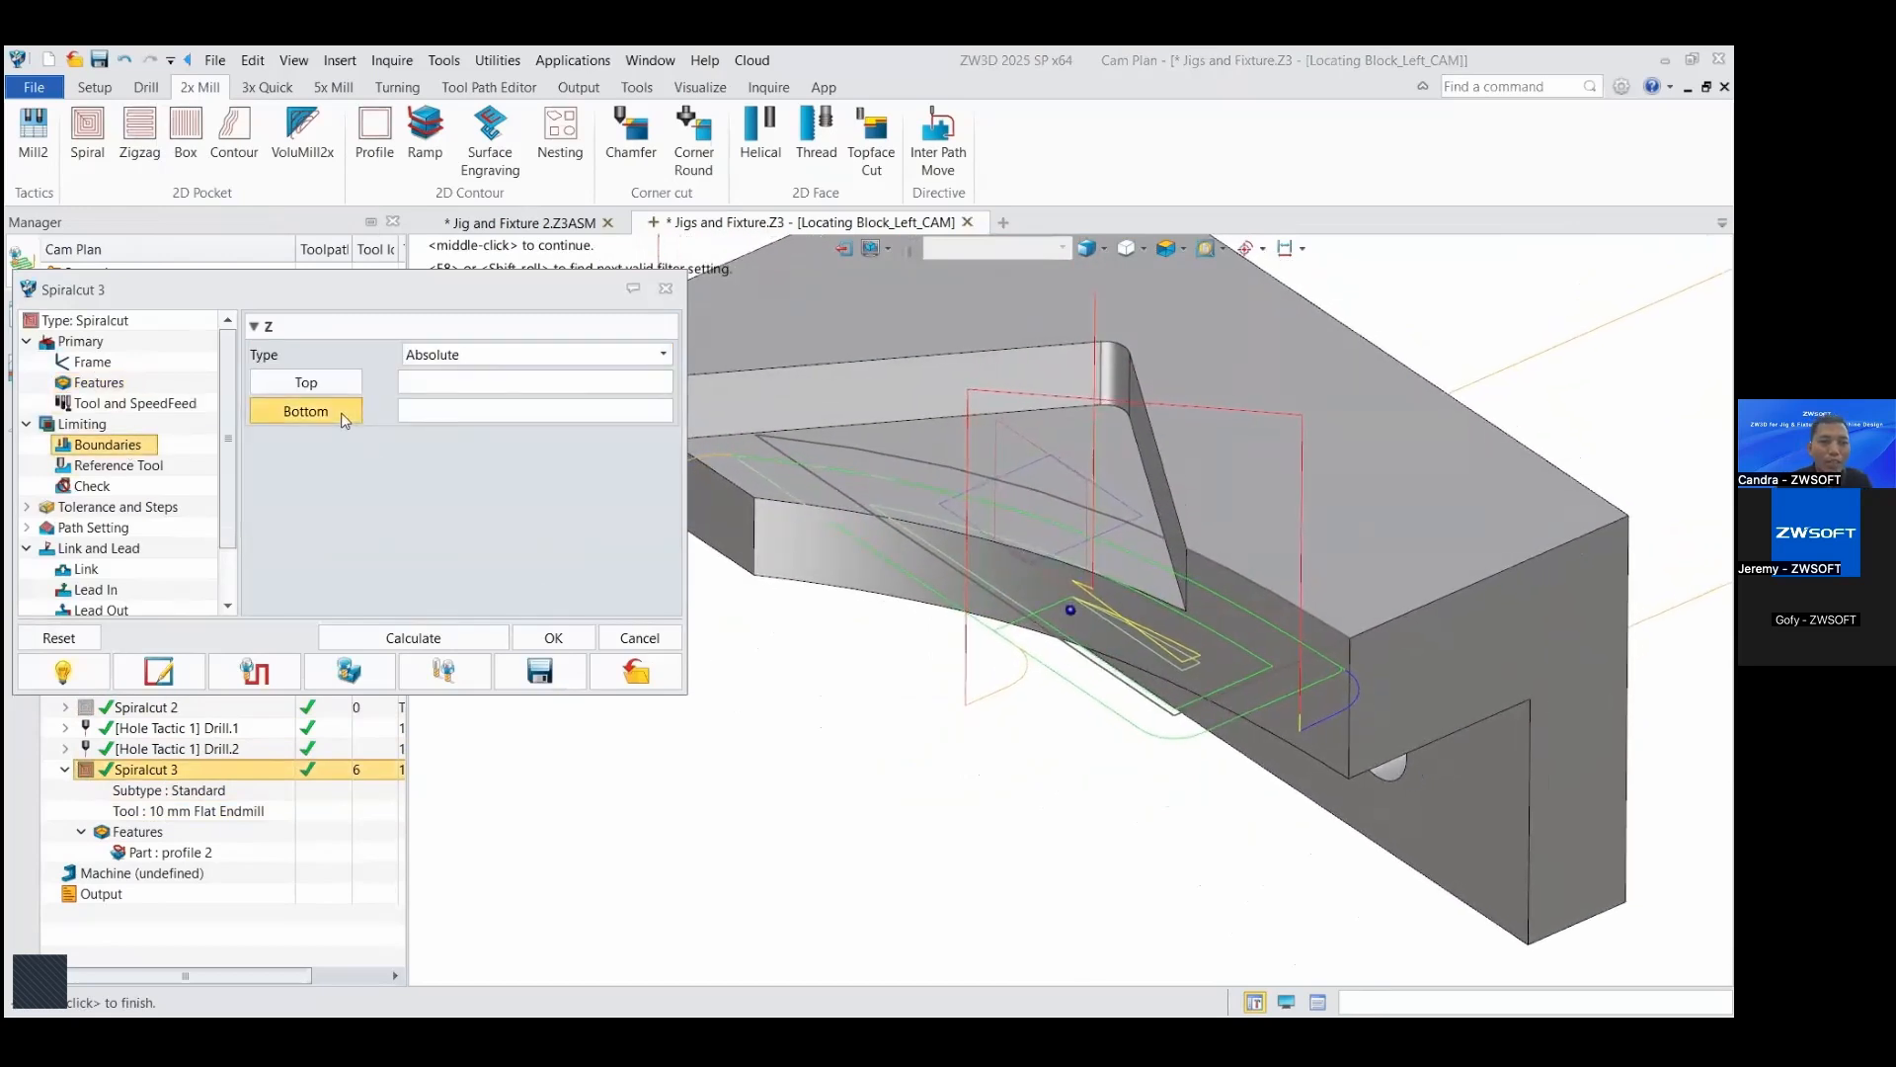
click(306, 411)
click(1350, 766)
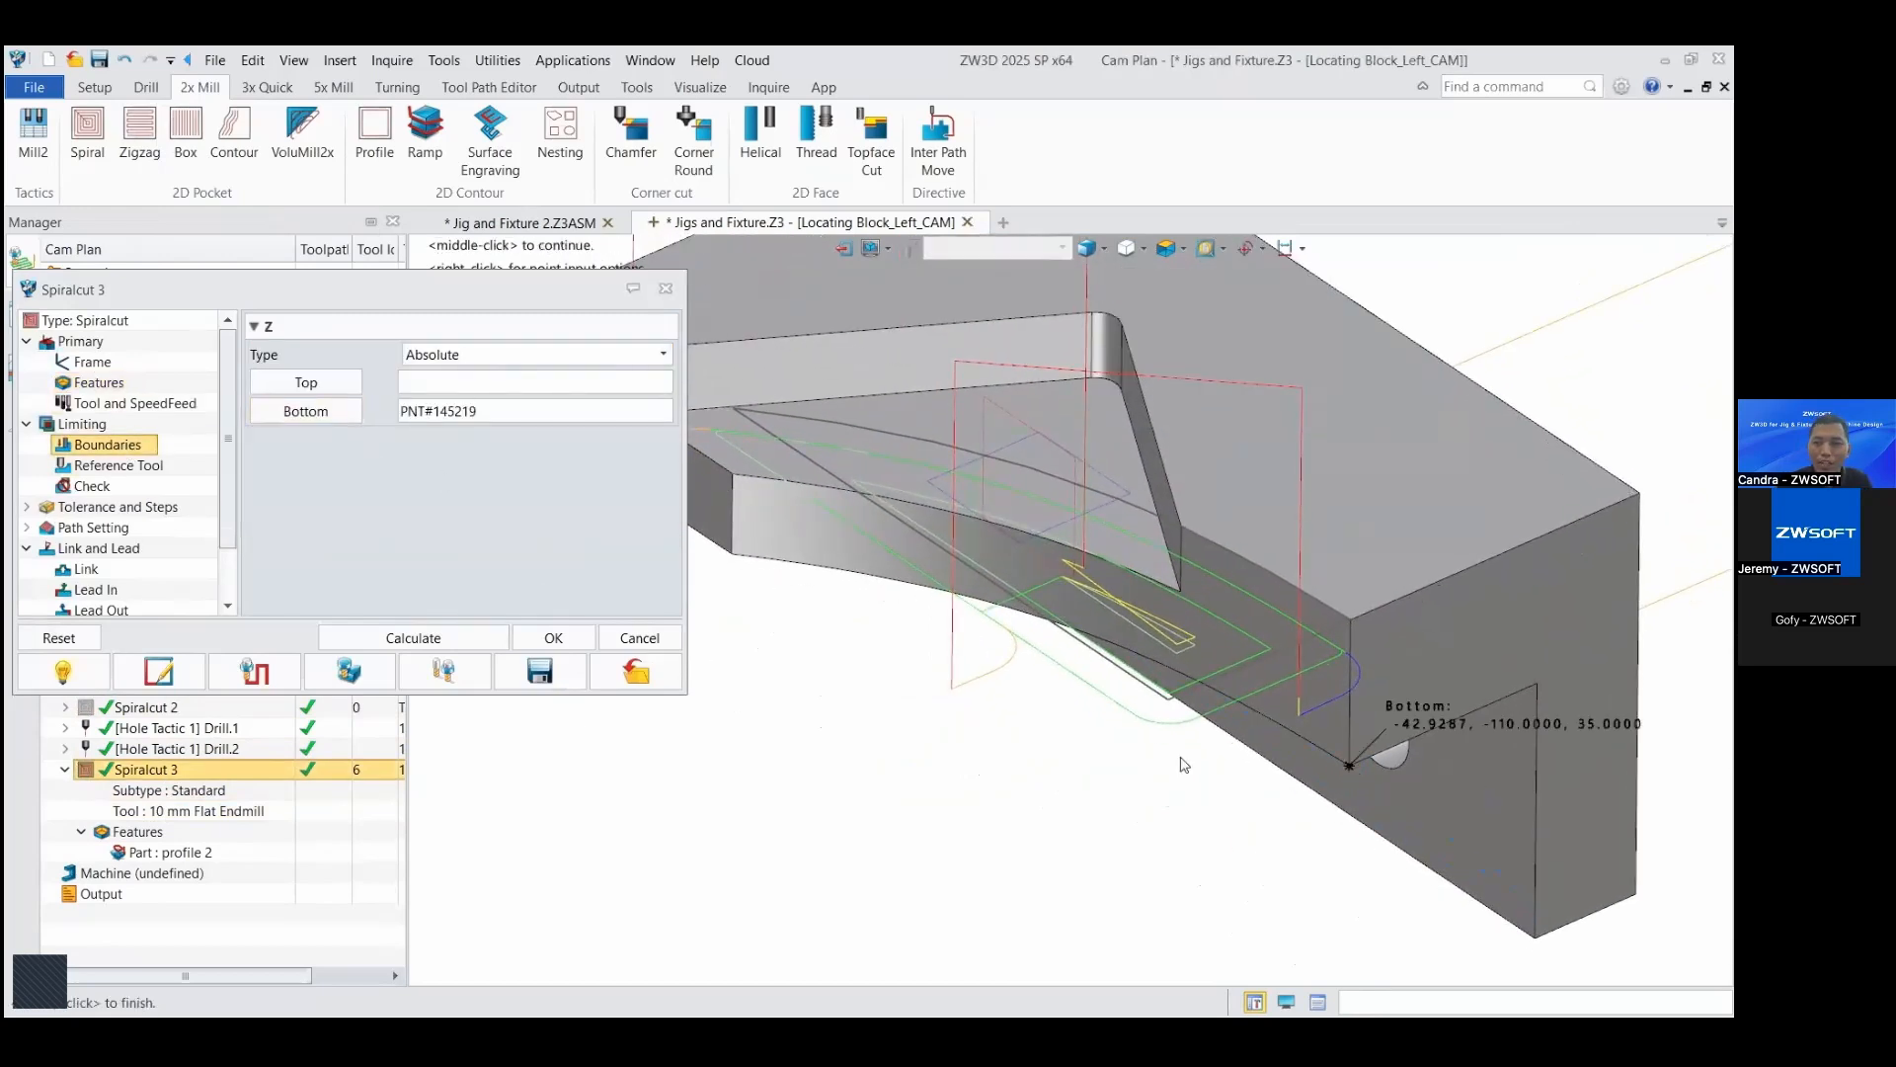
click(465, 644)
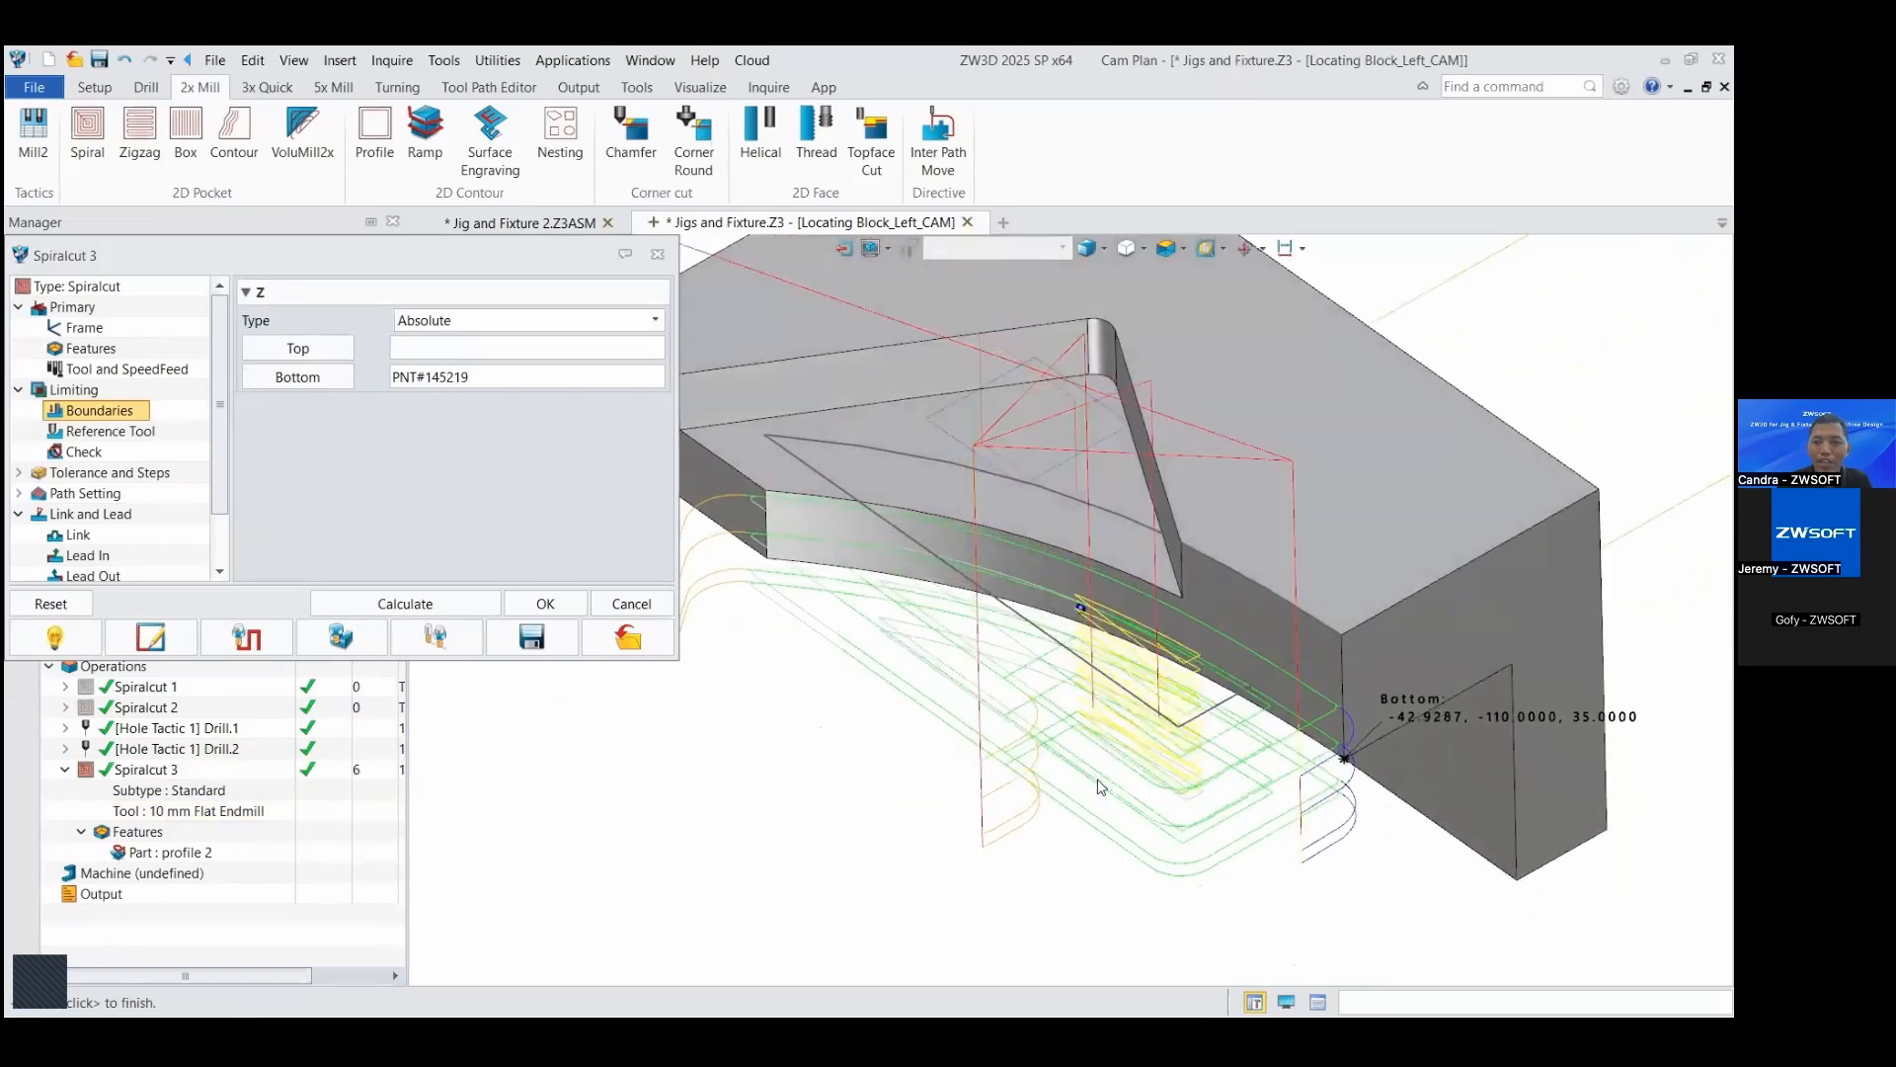
right_drag(1099, 781, 1034, 665)
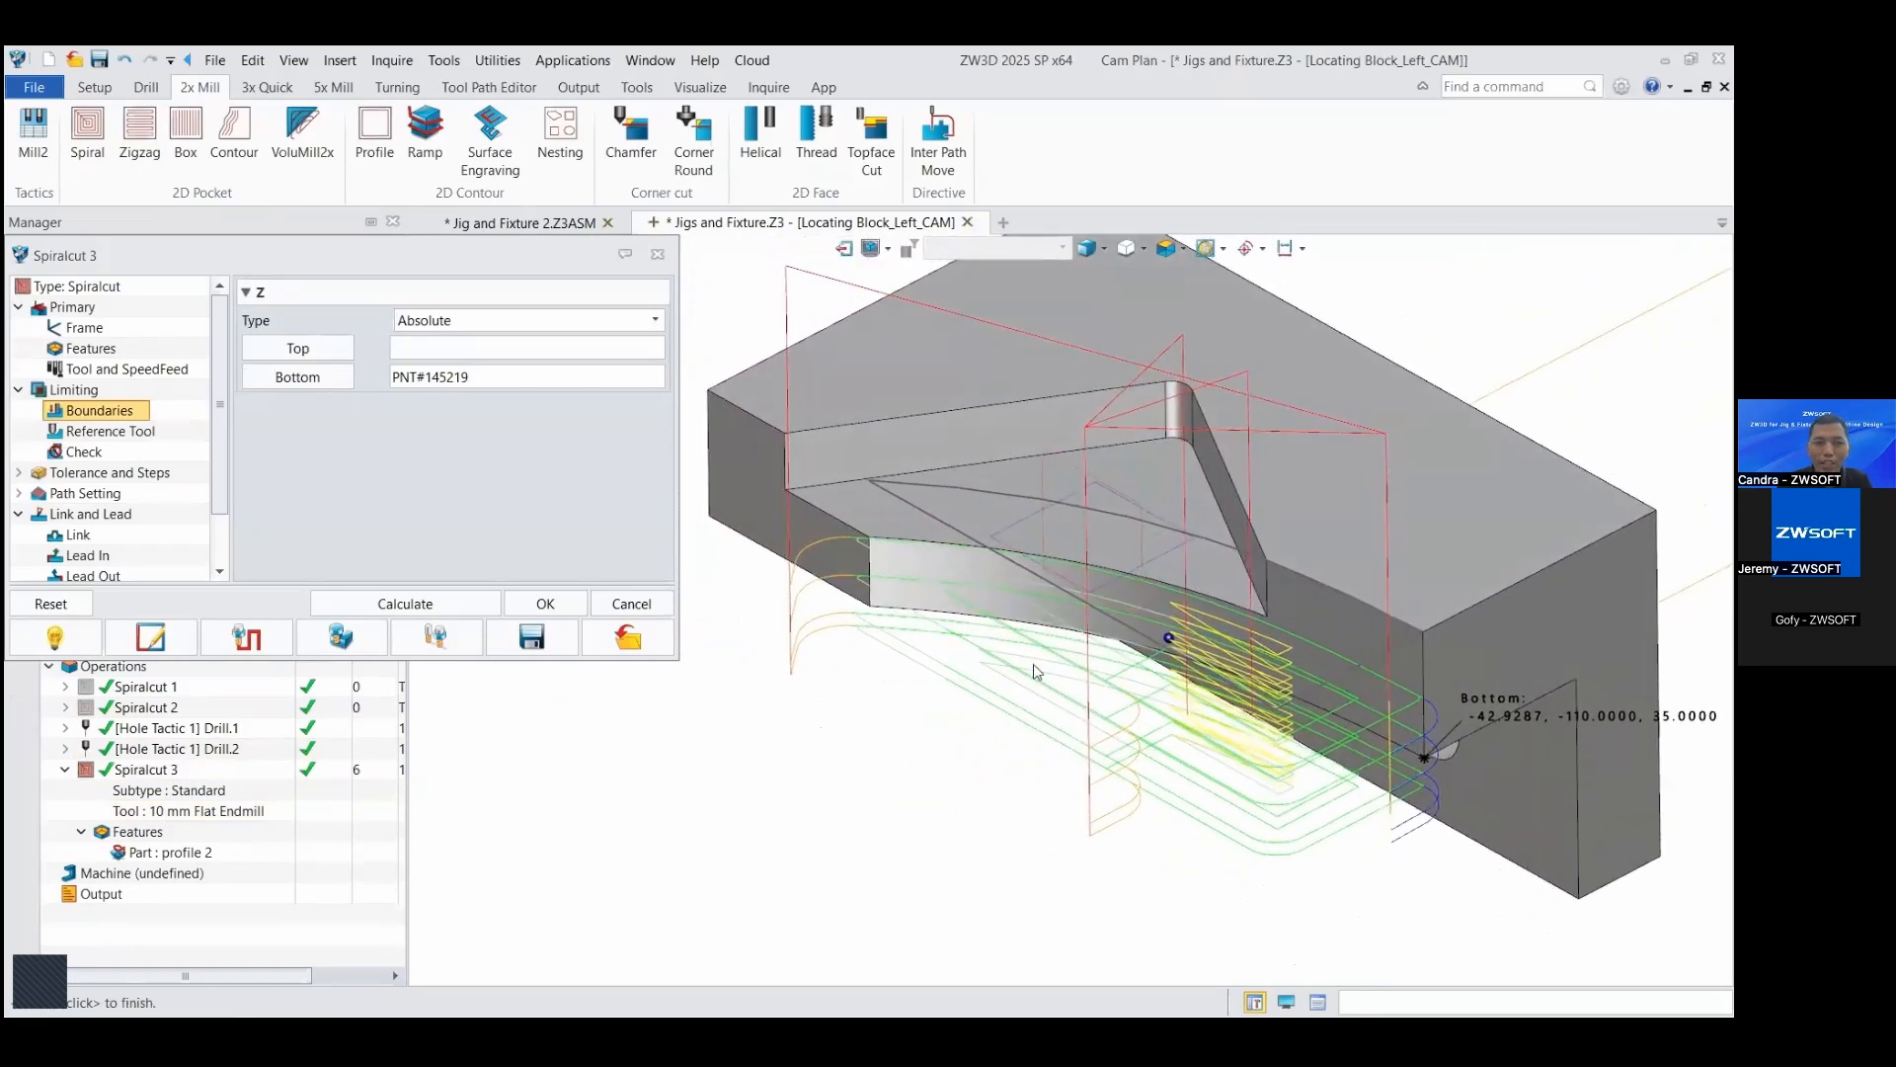
Step: Set the stepover to 45% of tool diameter, stepdown to 1, side finish number to 2 and finish distance to 0.2, and recalculate
click(124, 477)
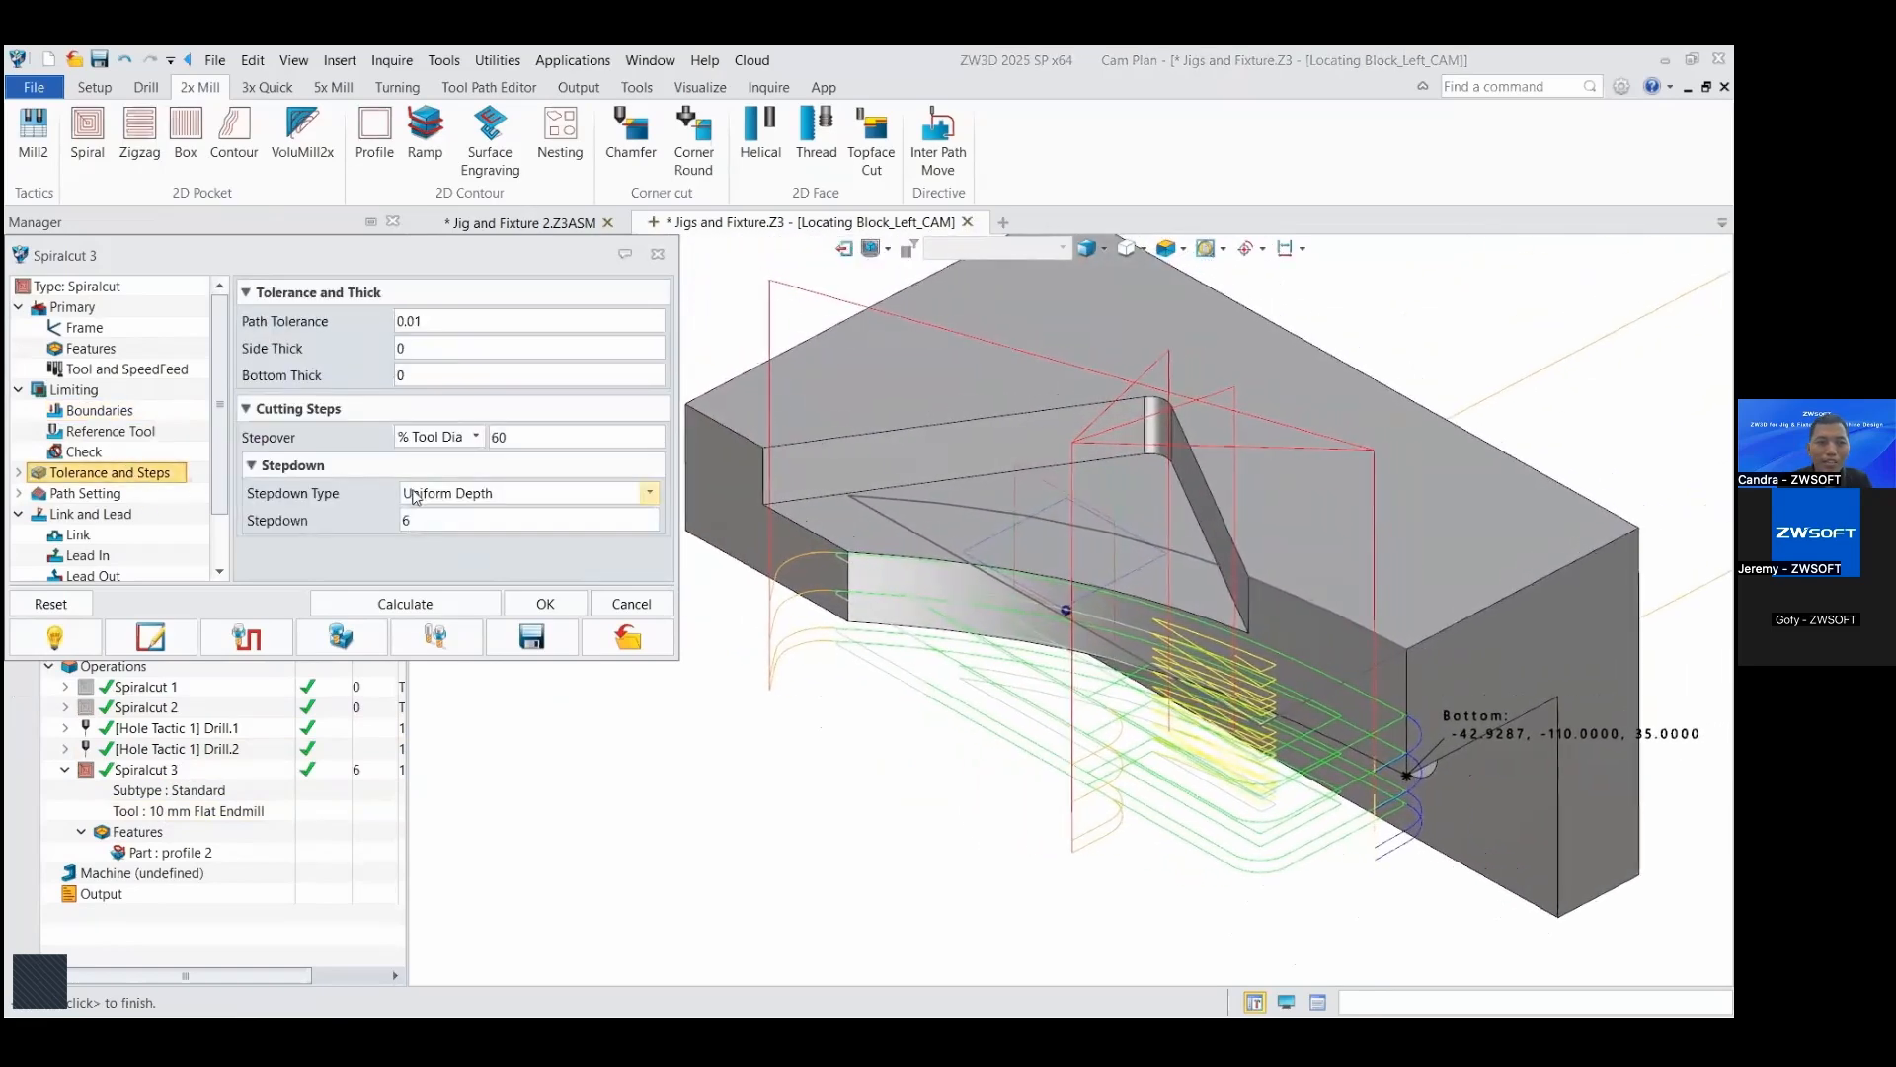
double_click(404, 520)
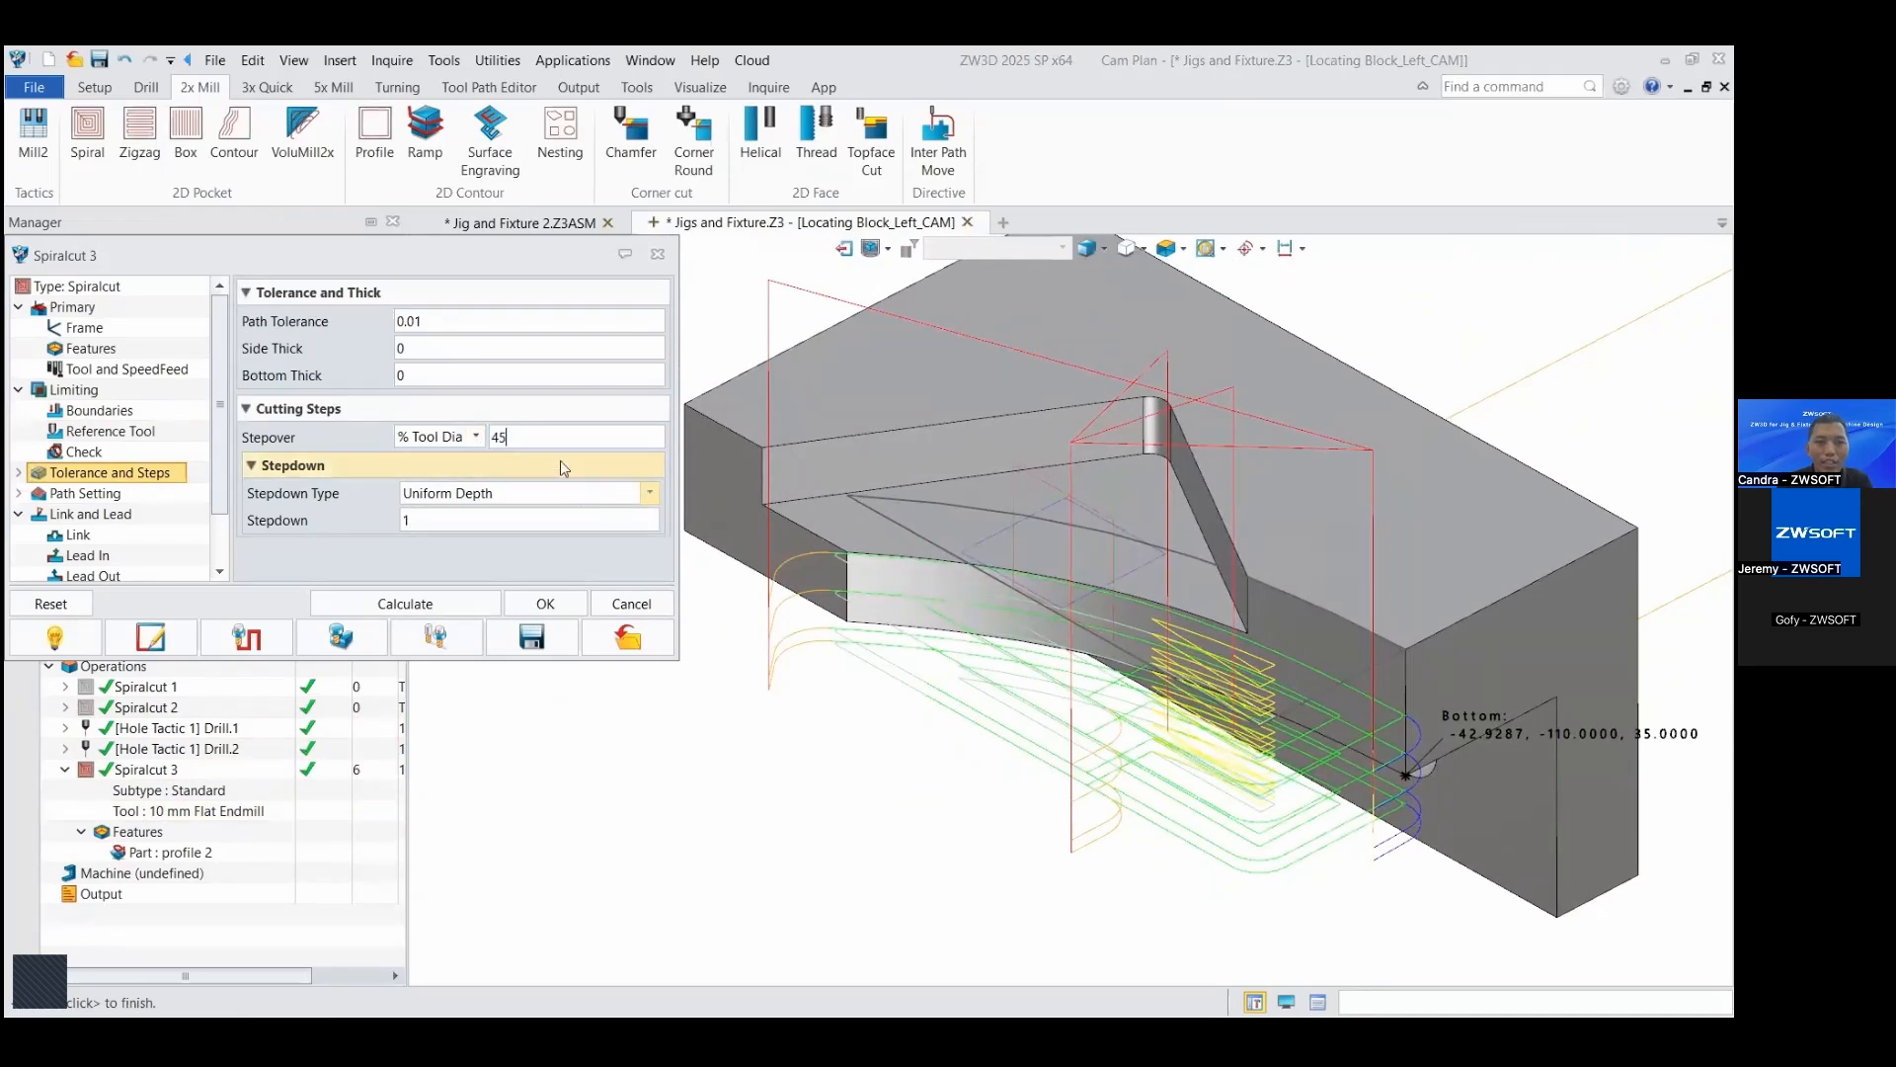
click(106, 495)
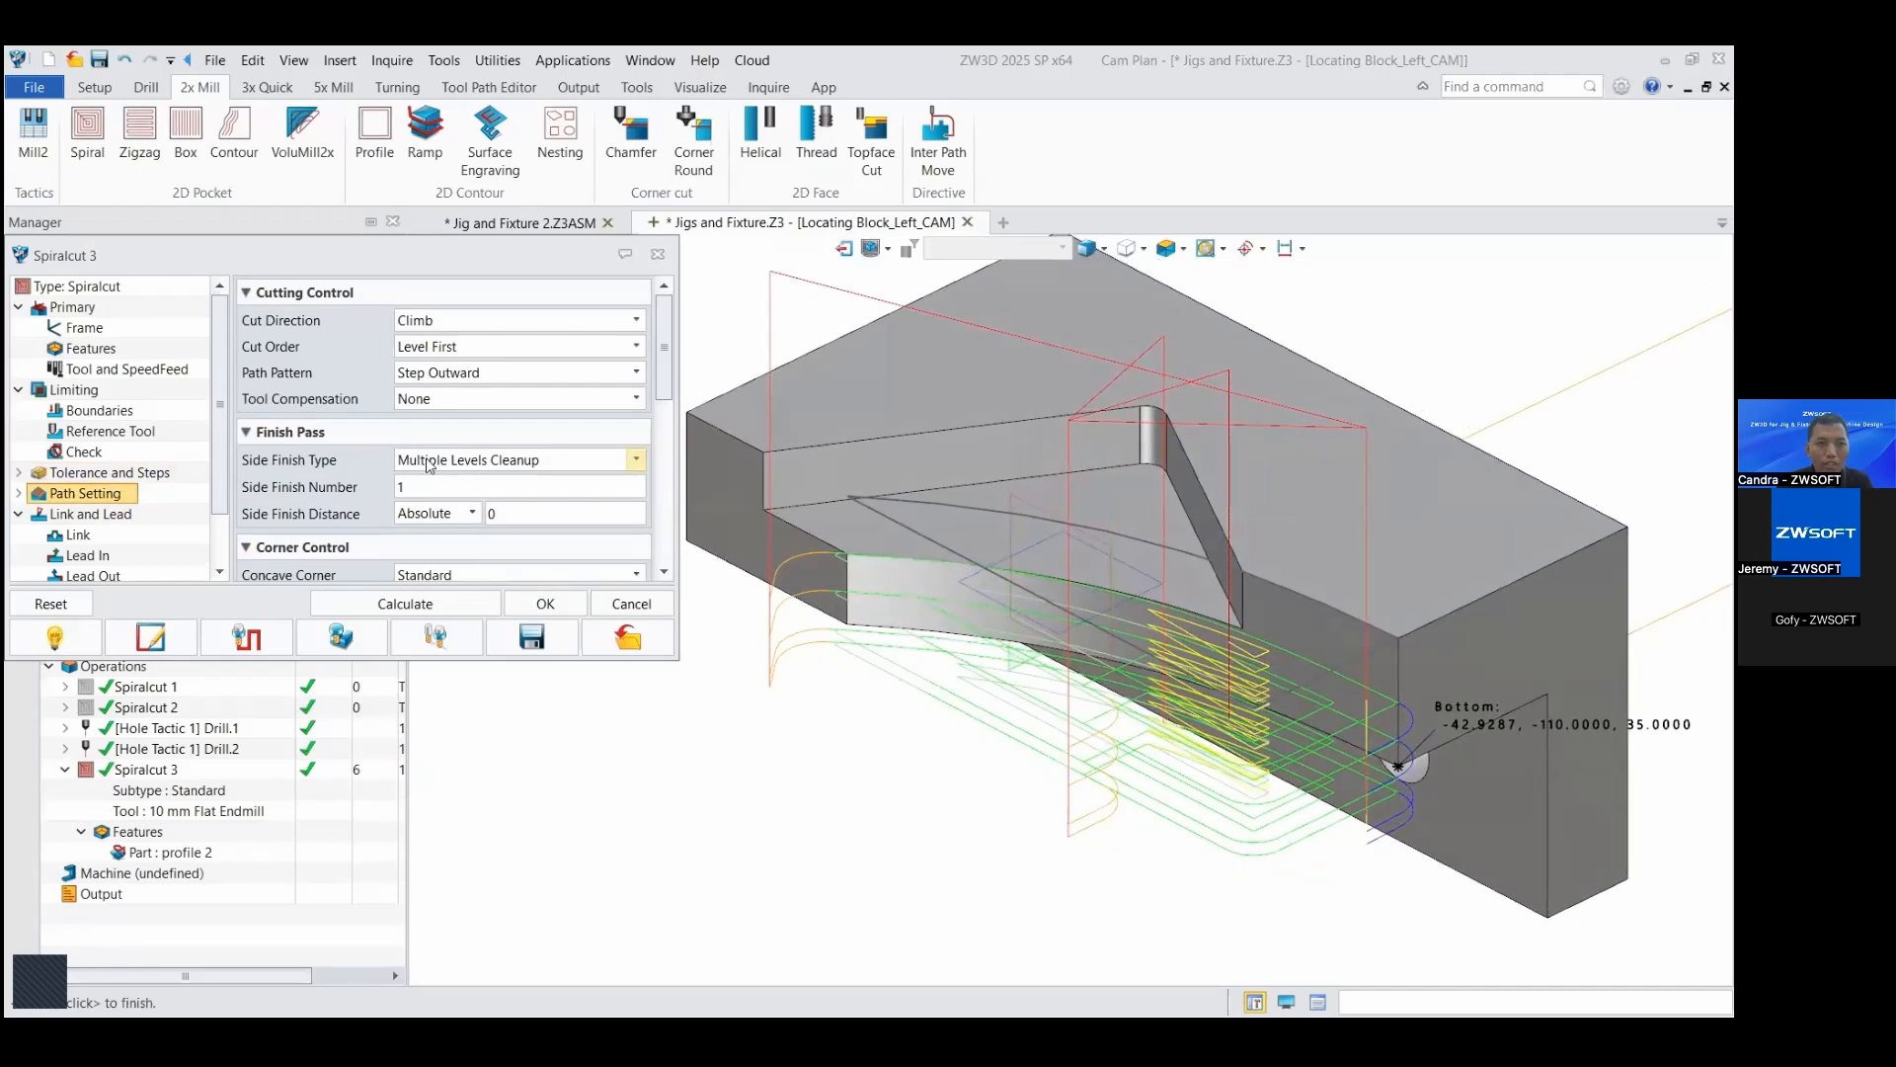
click(428, 464)
click(464, 470)
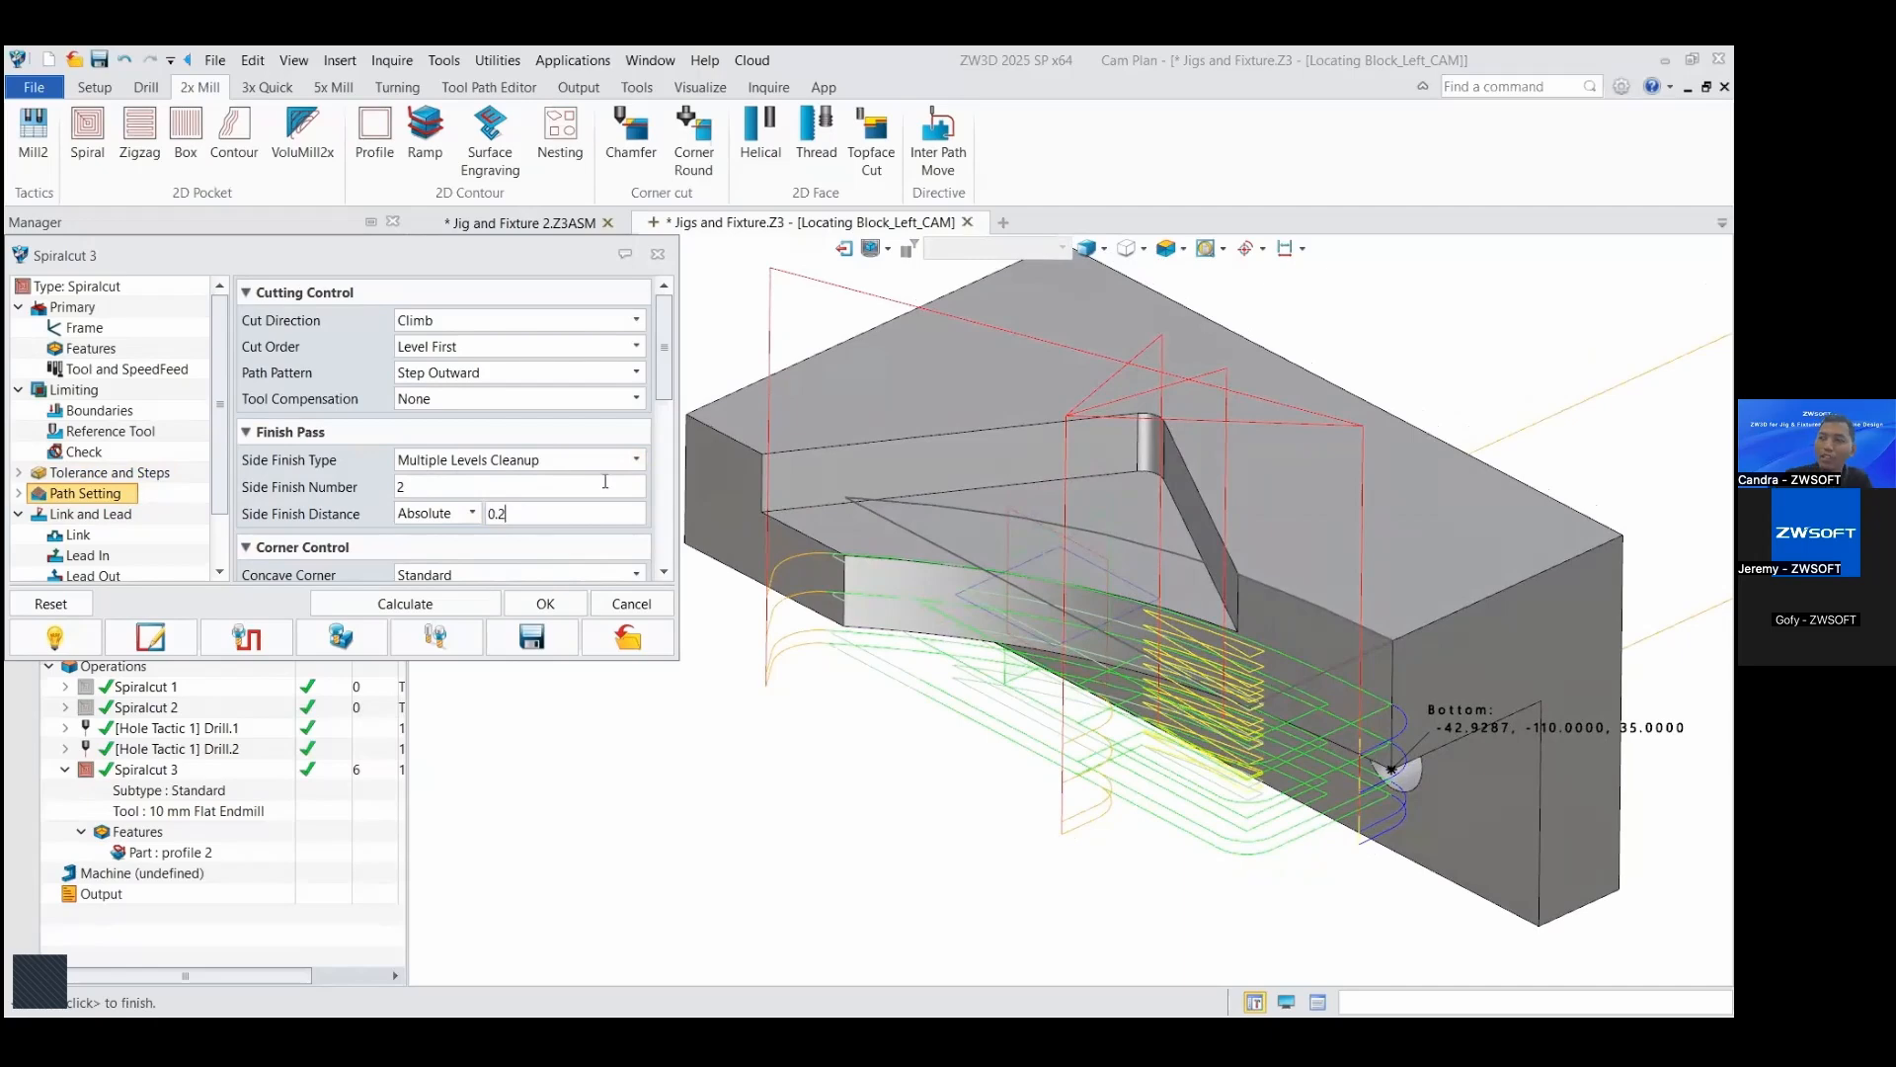
drag(670, 383, 681, 452)
click(487, 607)
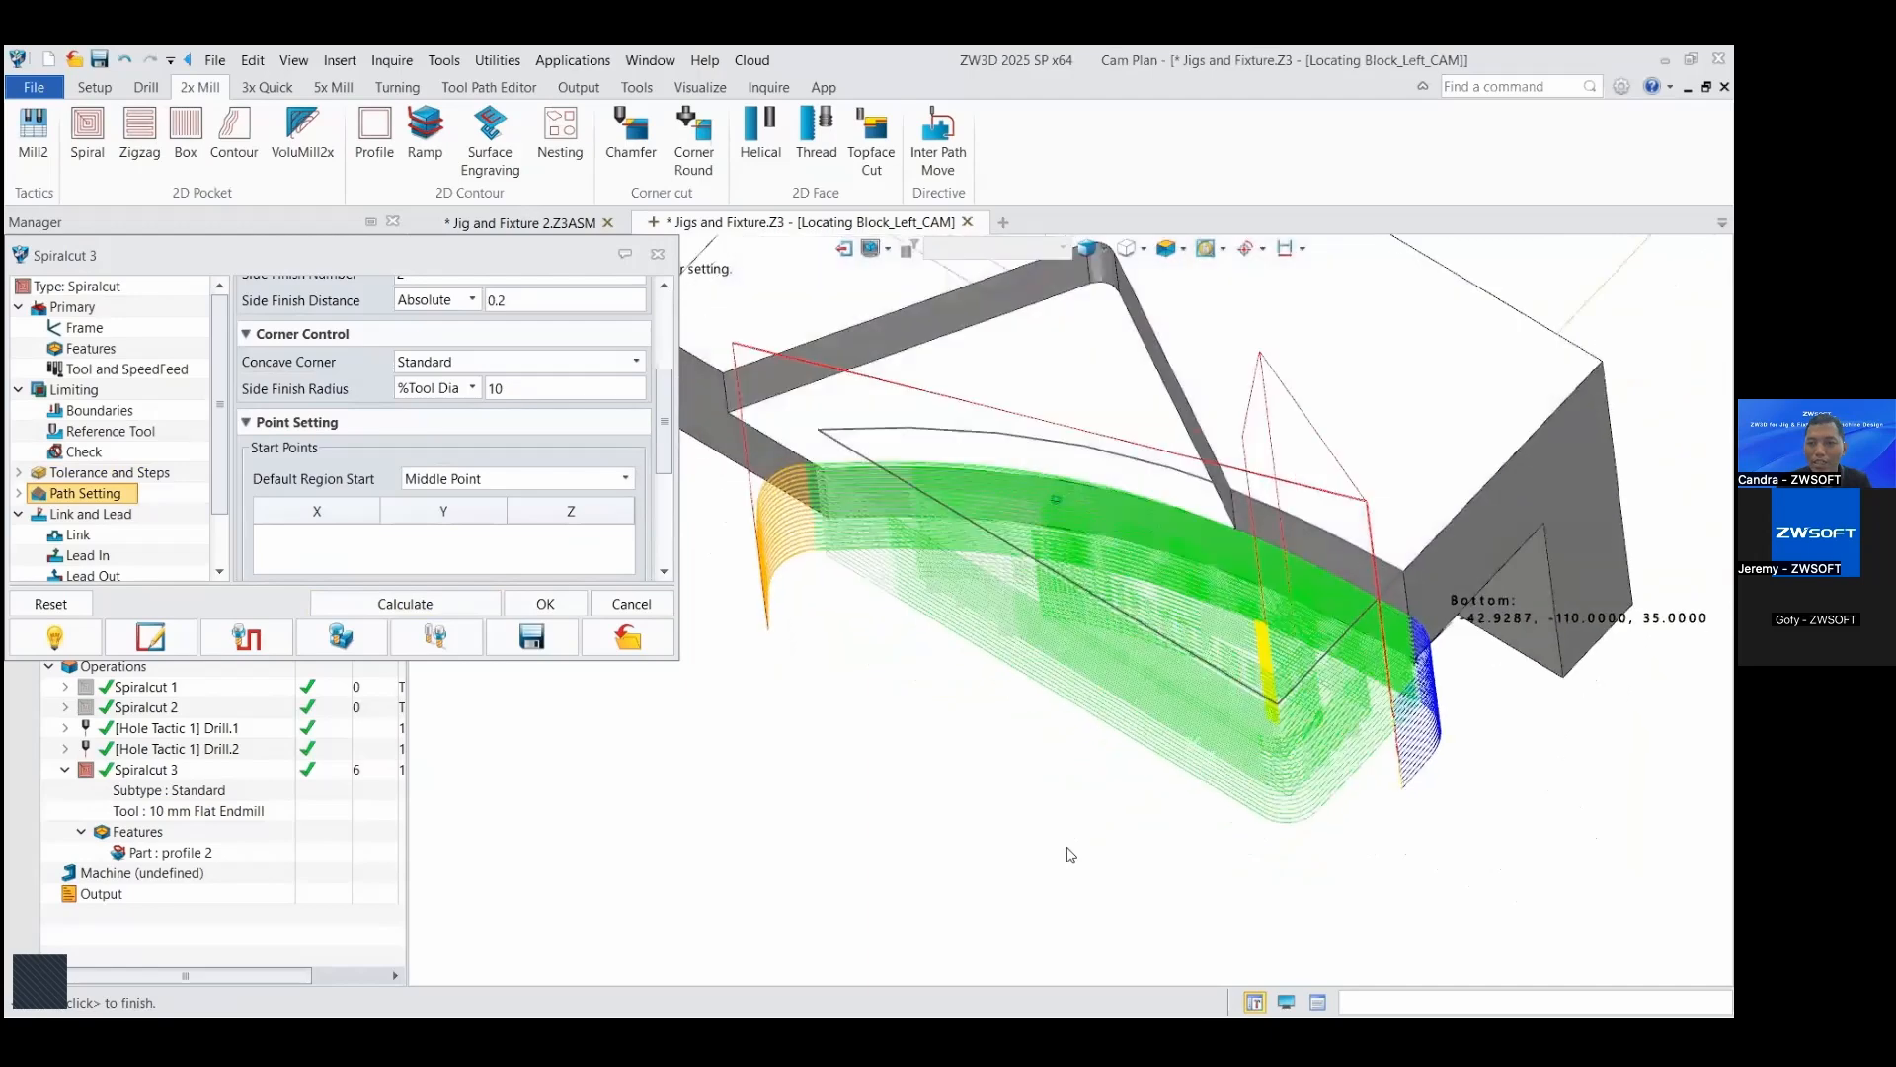
right_drag(1115, 861, 1379, 592)
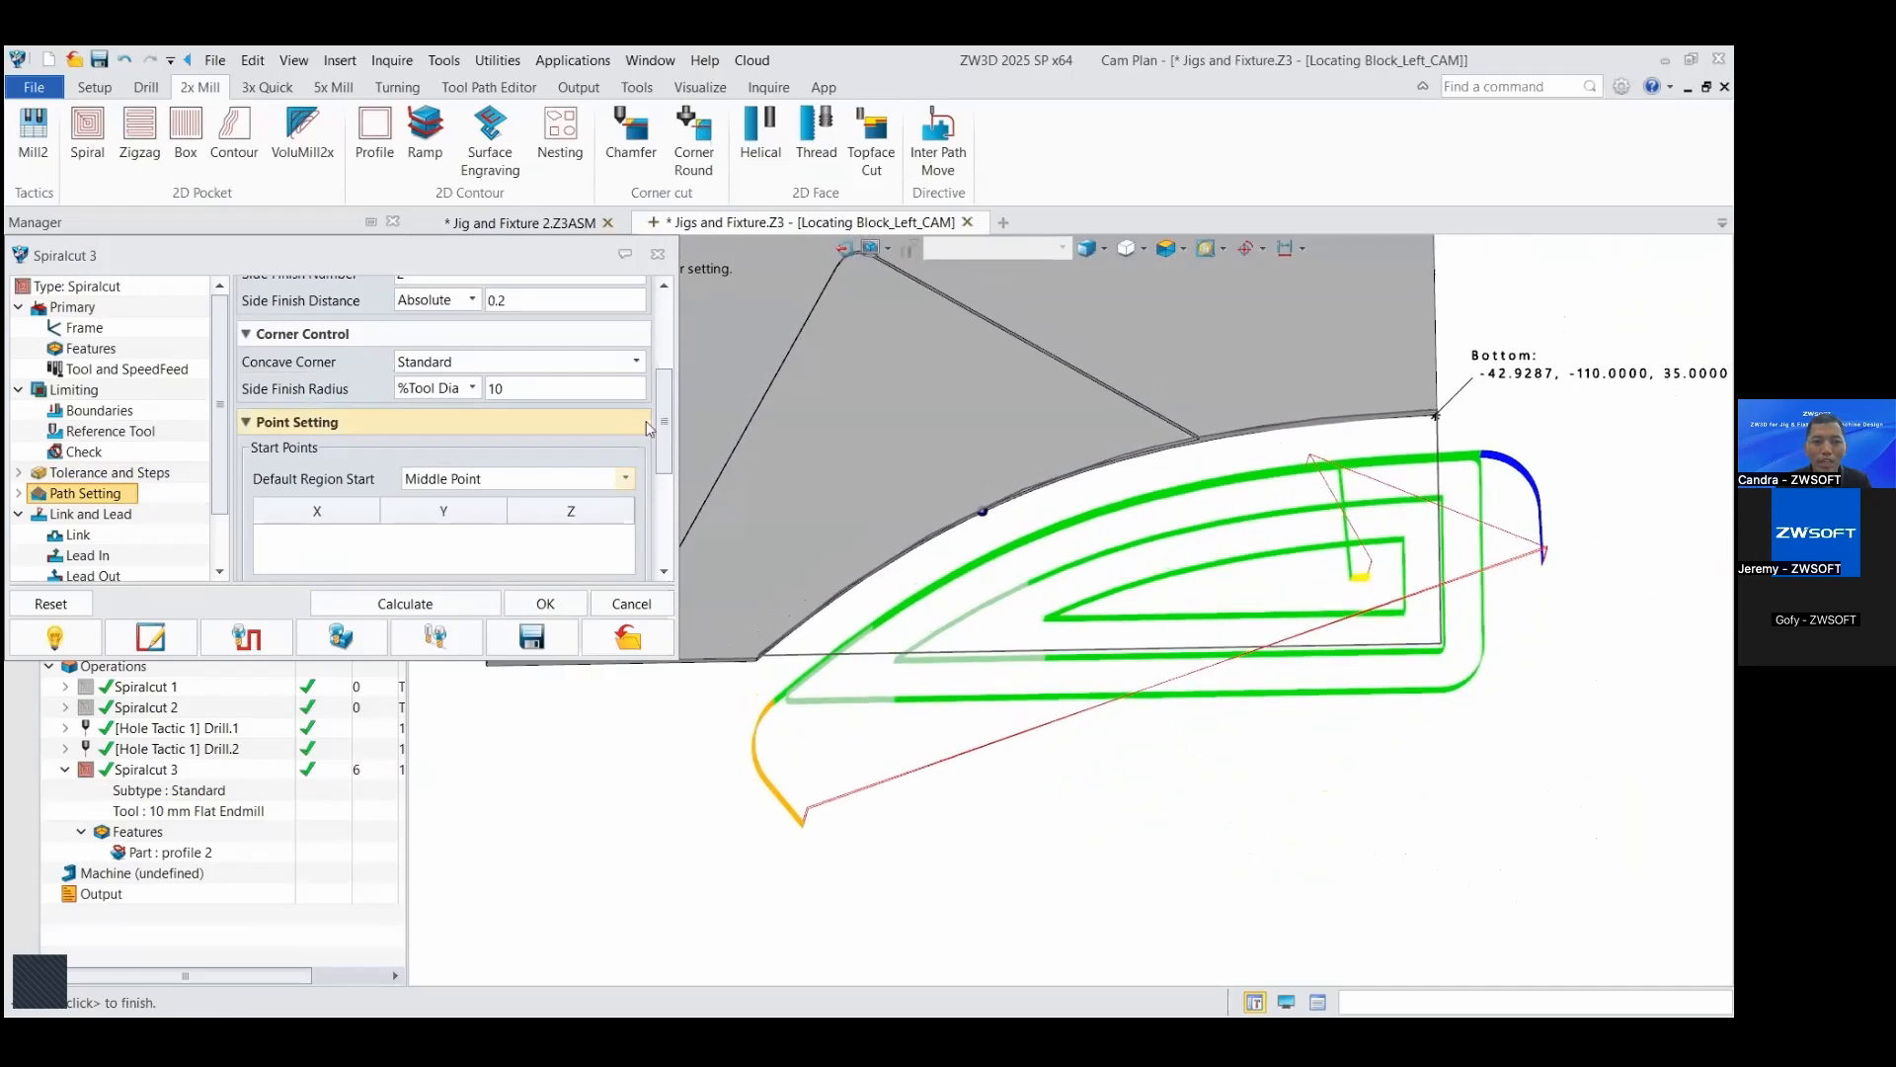
Step: Change Spiralcut 3's path pattern to Step Inward, add a start point at -70, -97.5796, 55, and recalculate the toolpath
scroll(605, 319, up, 3)
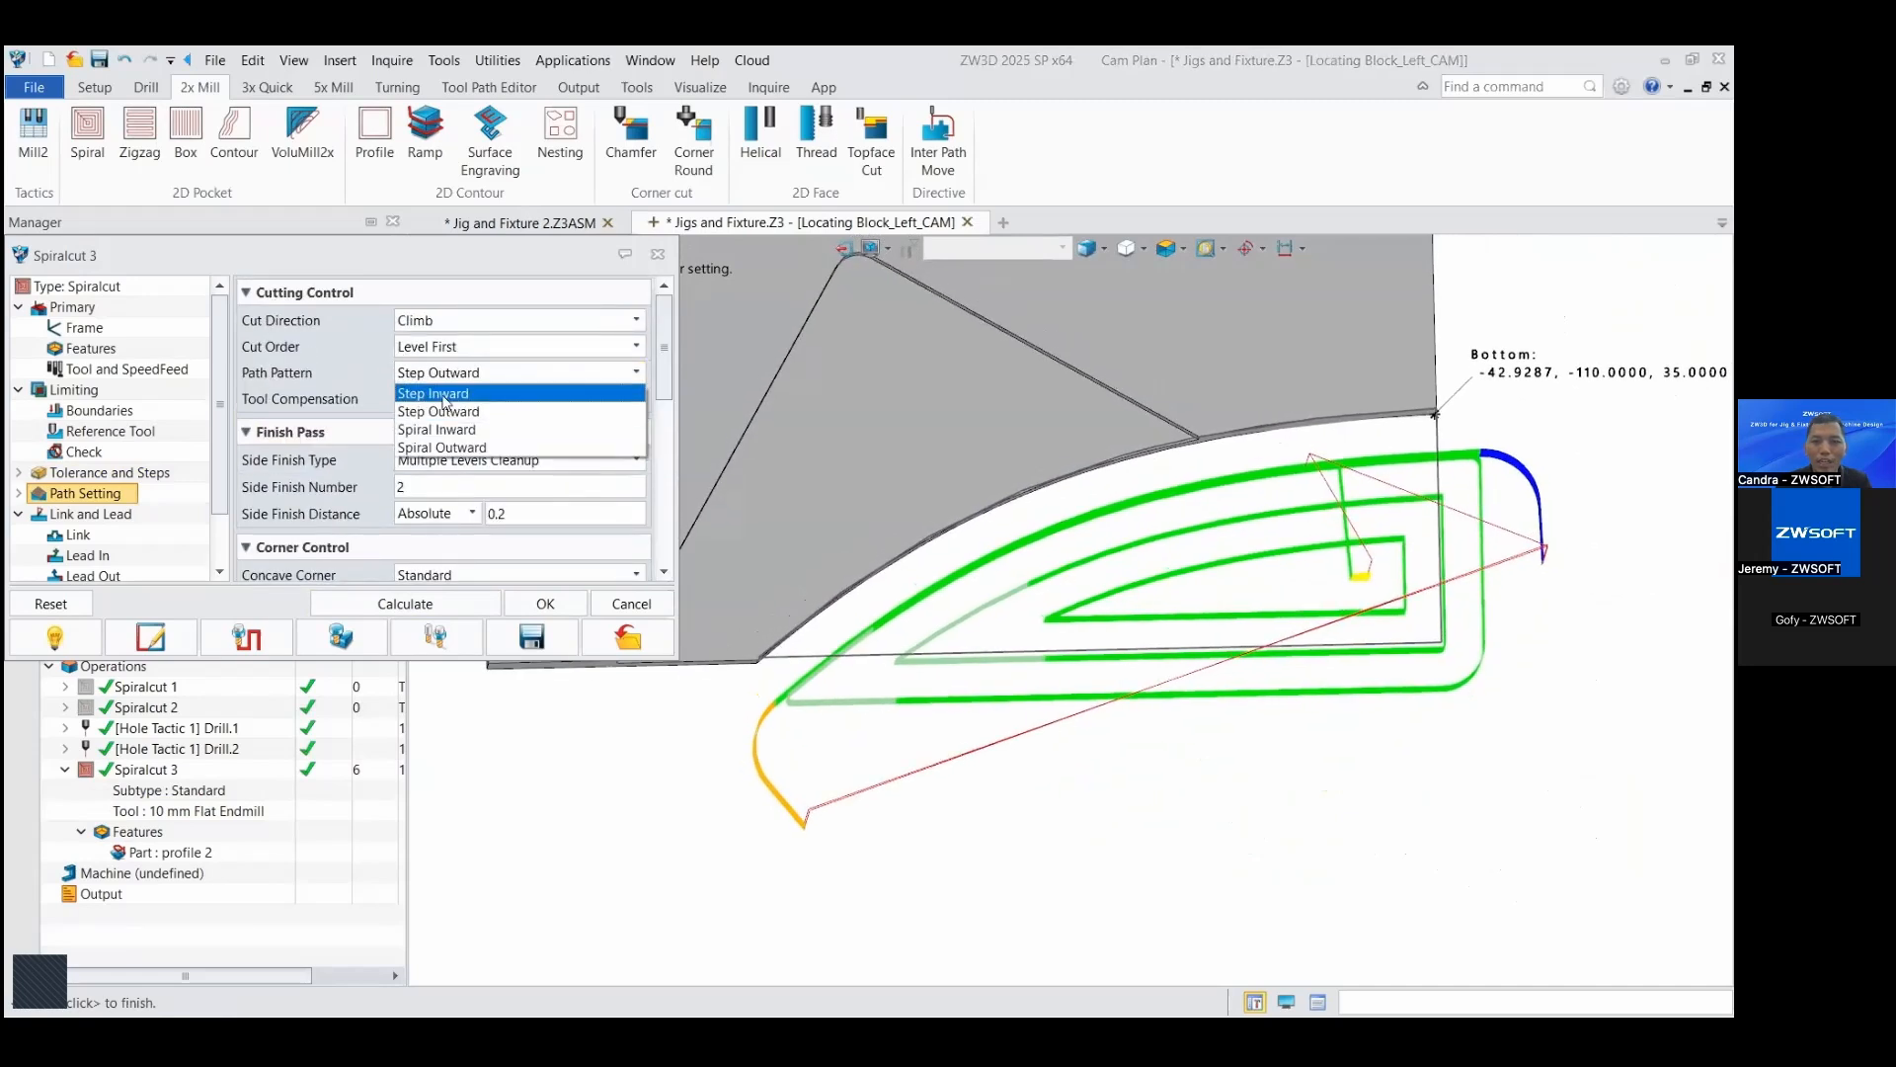
click(444, 393)
drag(662, 346, 652, 465)
click(507, 555)
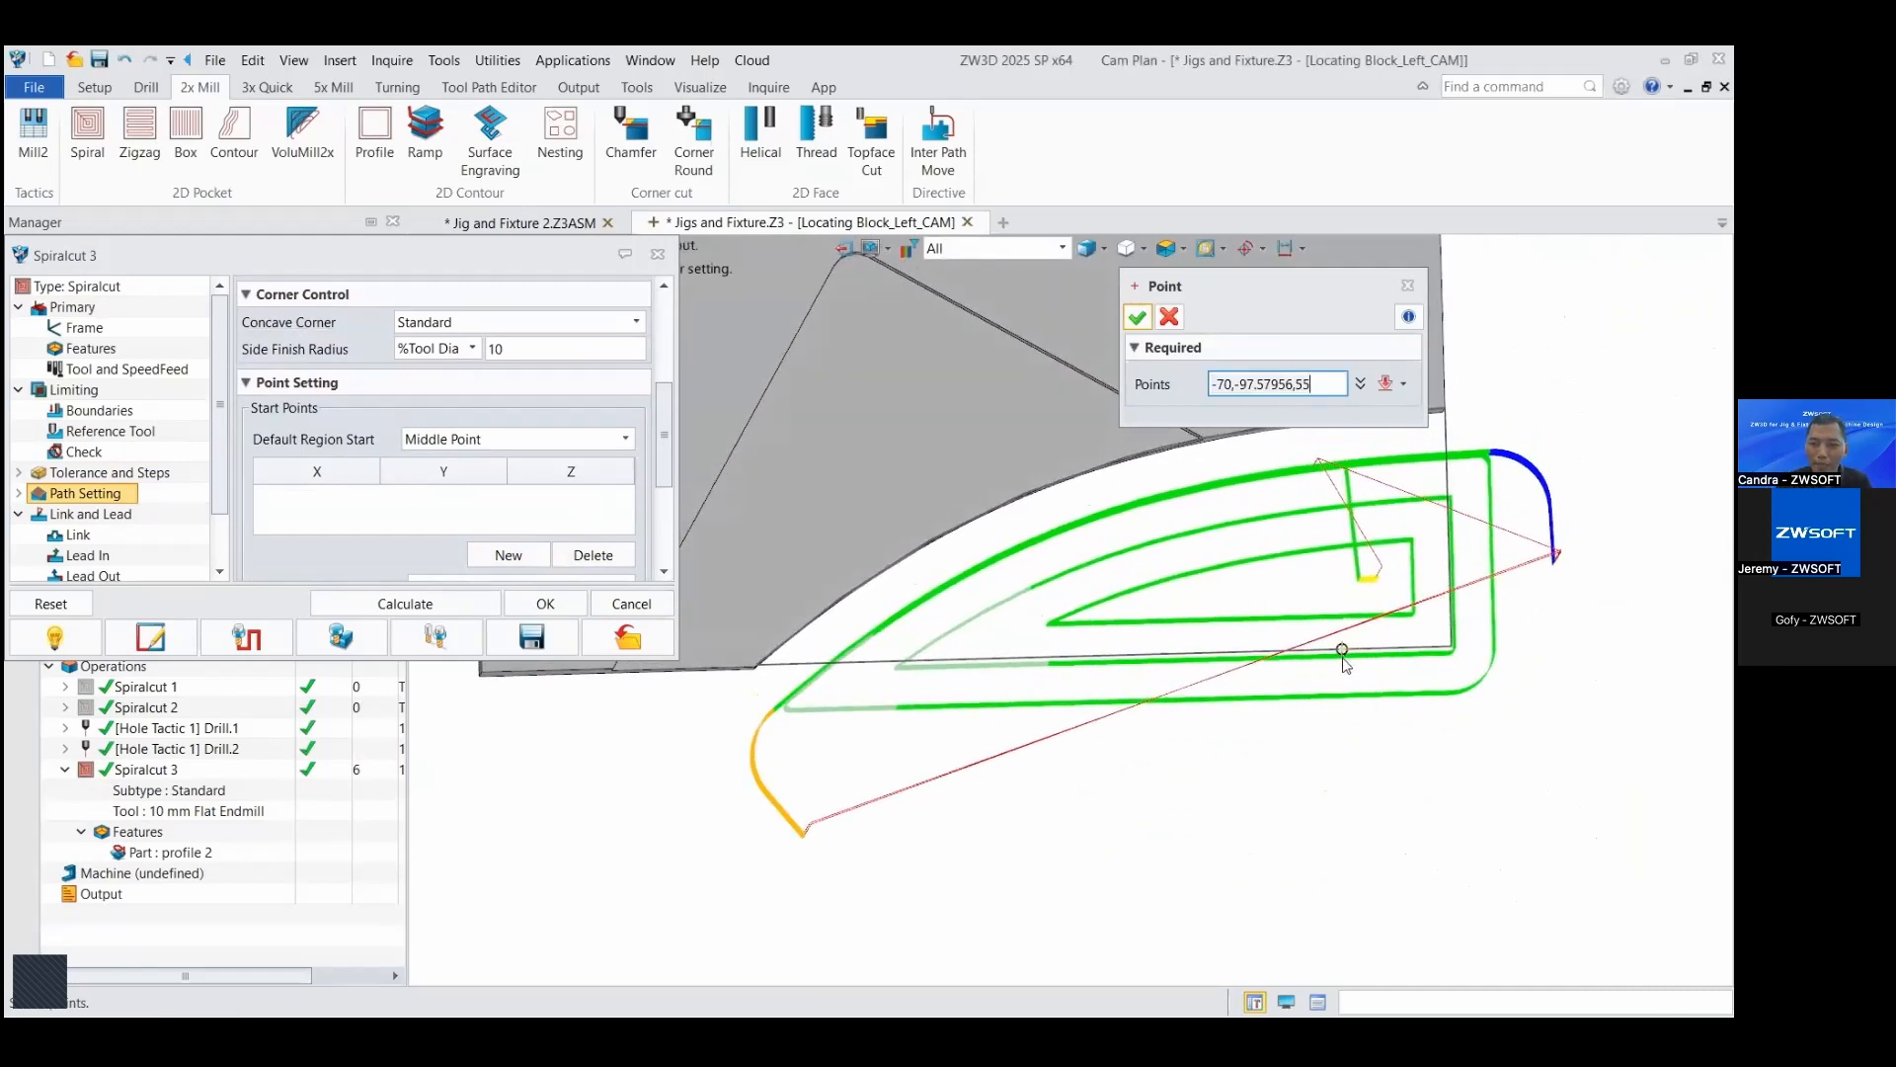
click(1136, 319)
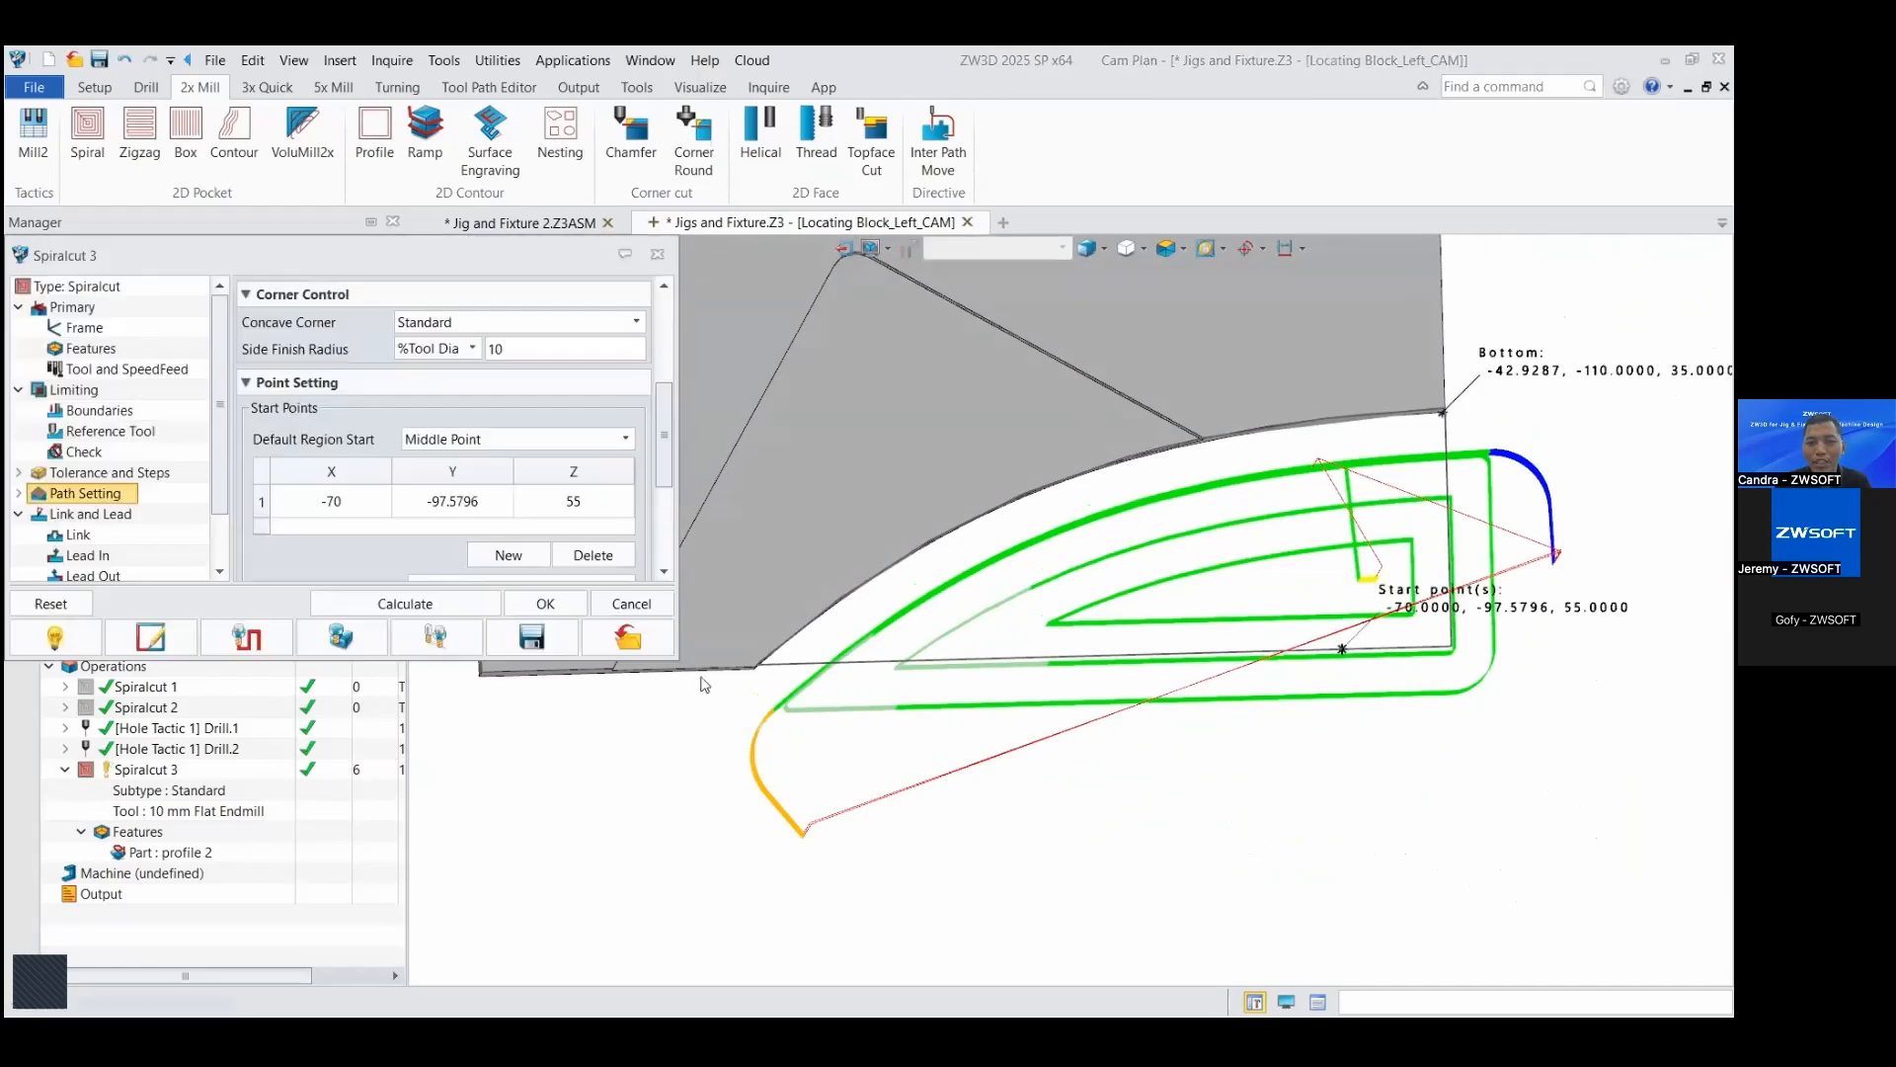
right_drag(1483, 858, 1452, 838)
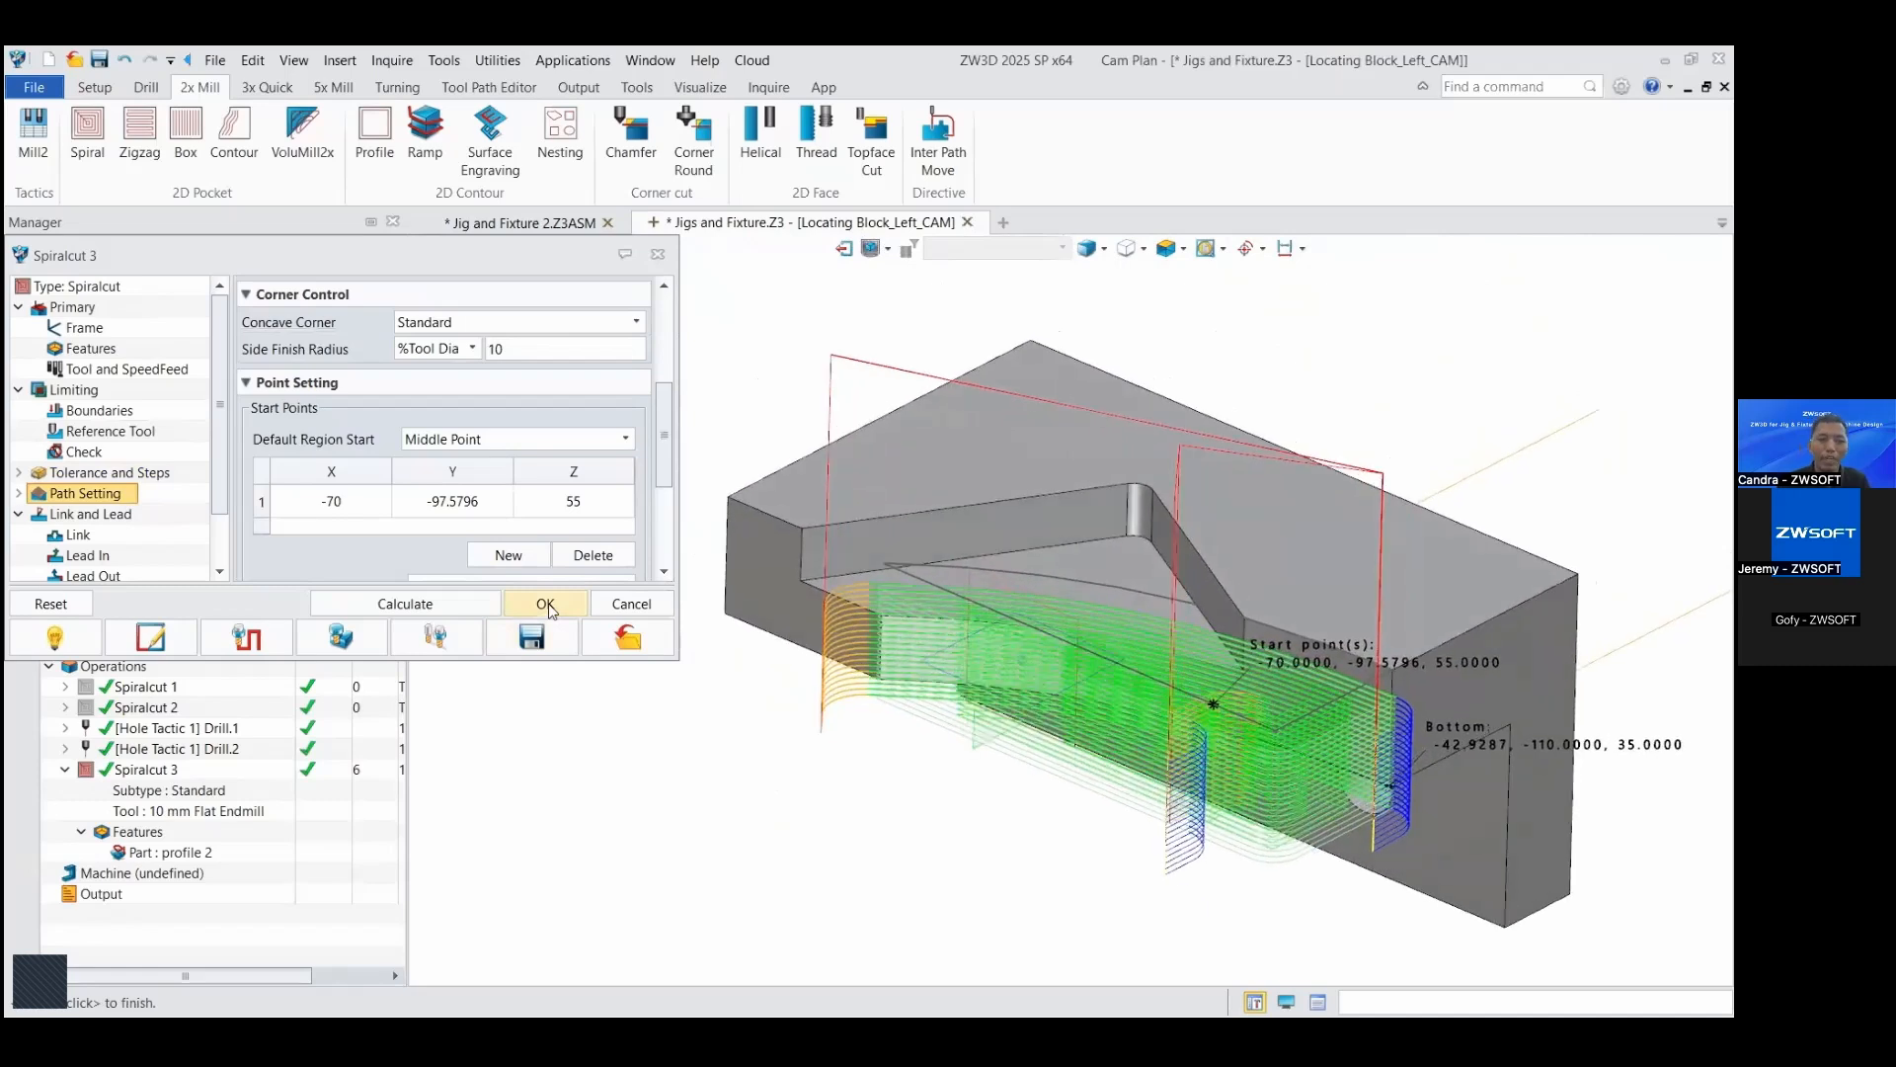
click(548, 605)
Step: Move Spiralcut 3 ahead of Spiralcut 2 in the operation order and delete Spiralcut 1
click(136, 772)
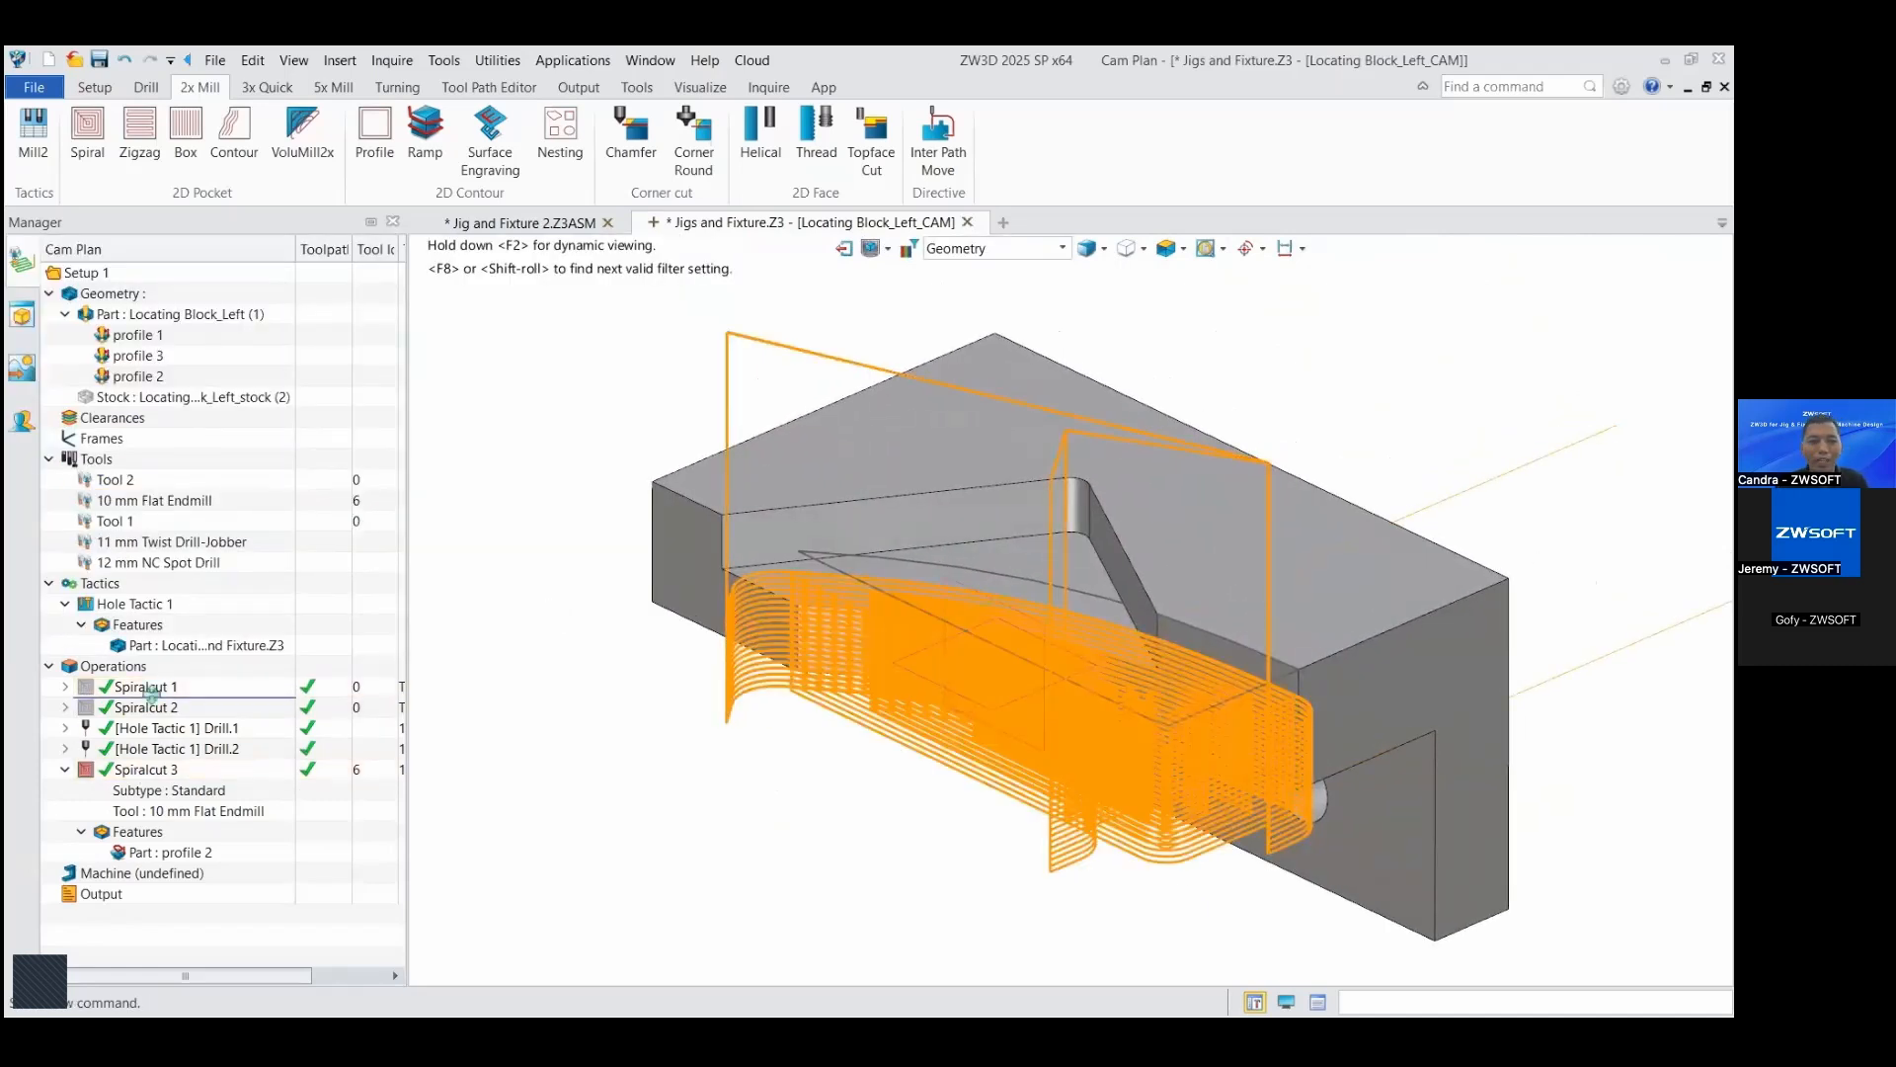
drag(148, 689, 151, 700)
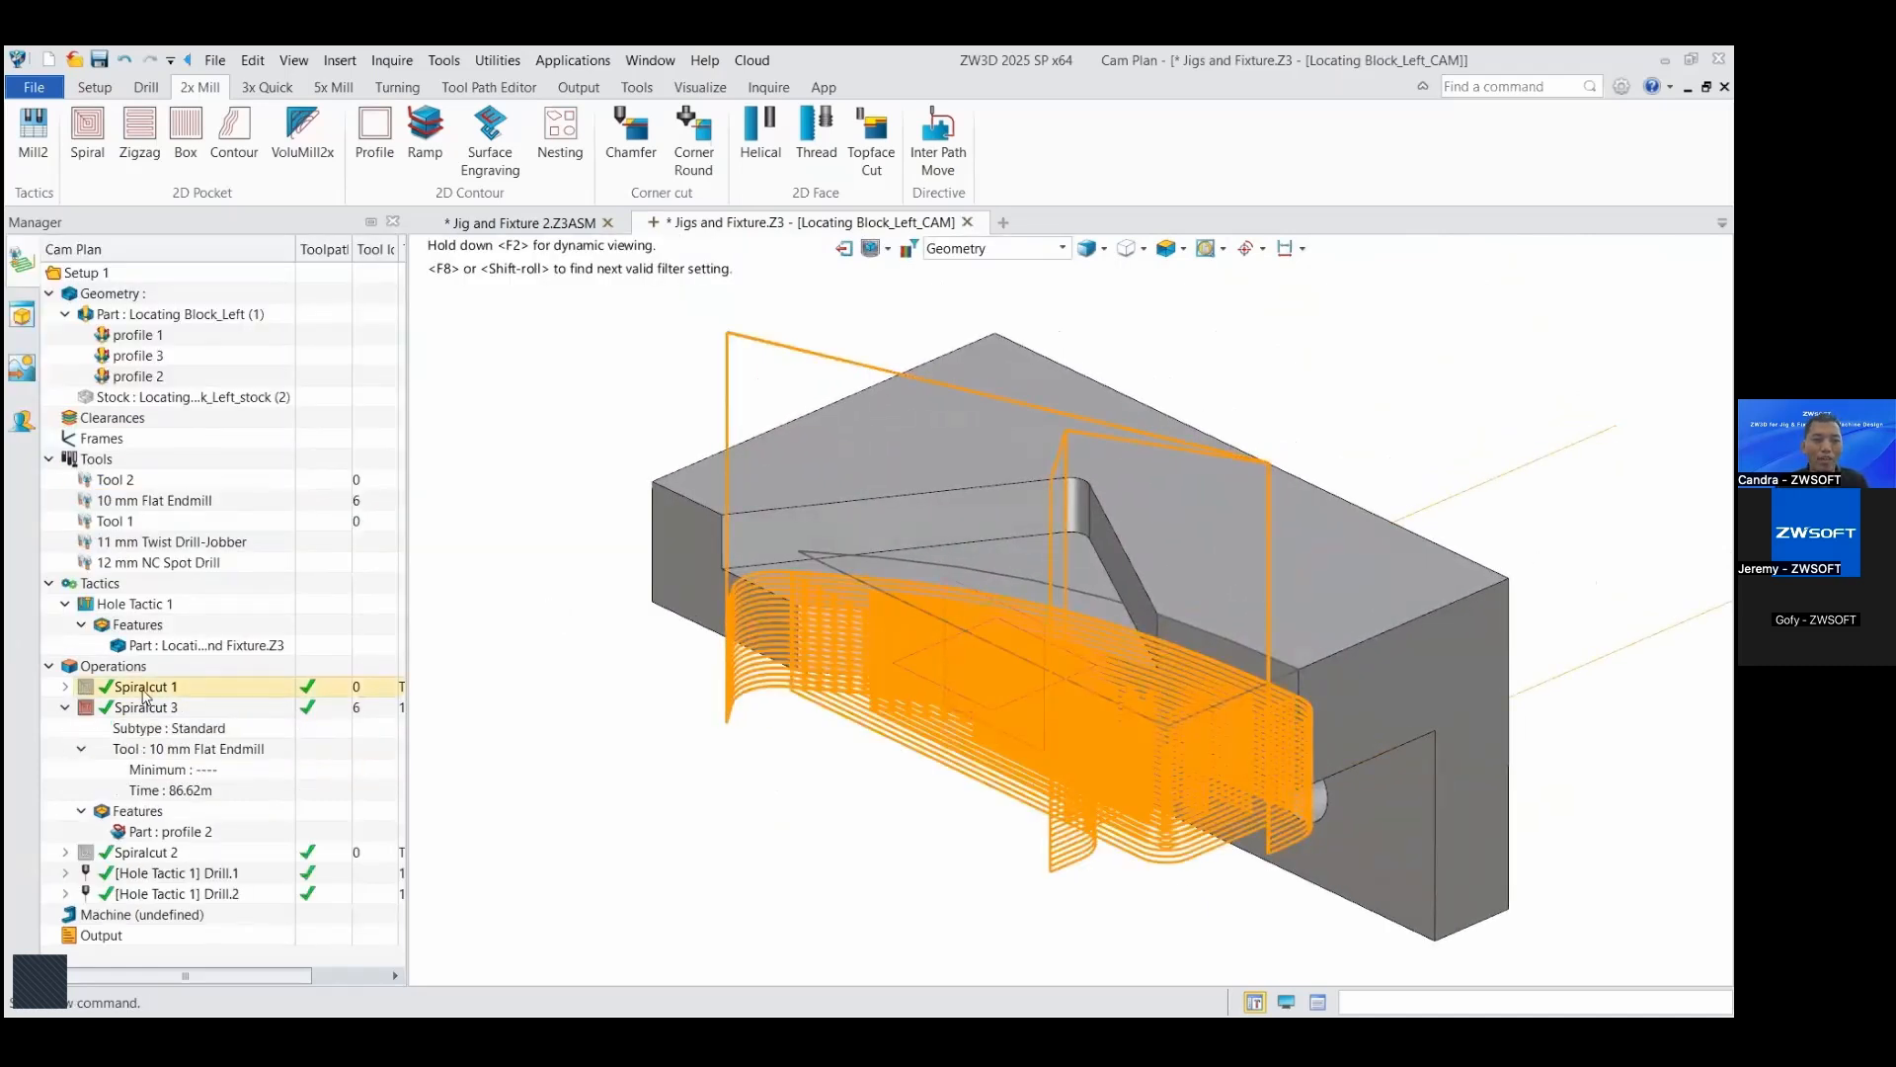
right_click(144, 692)
click(187, 659)
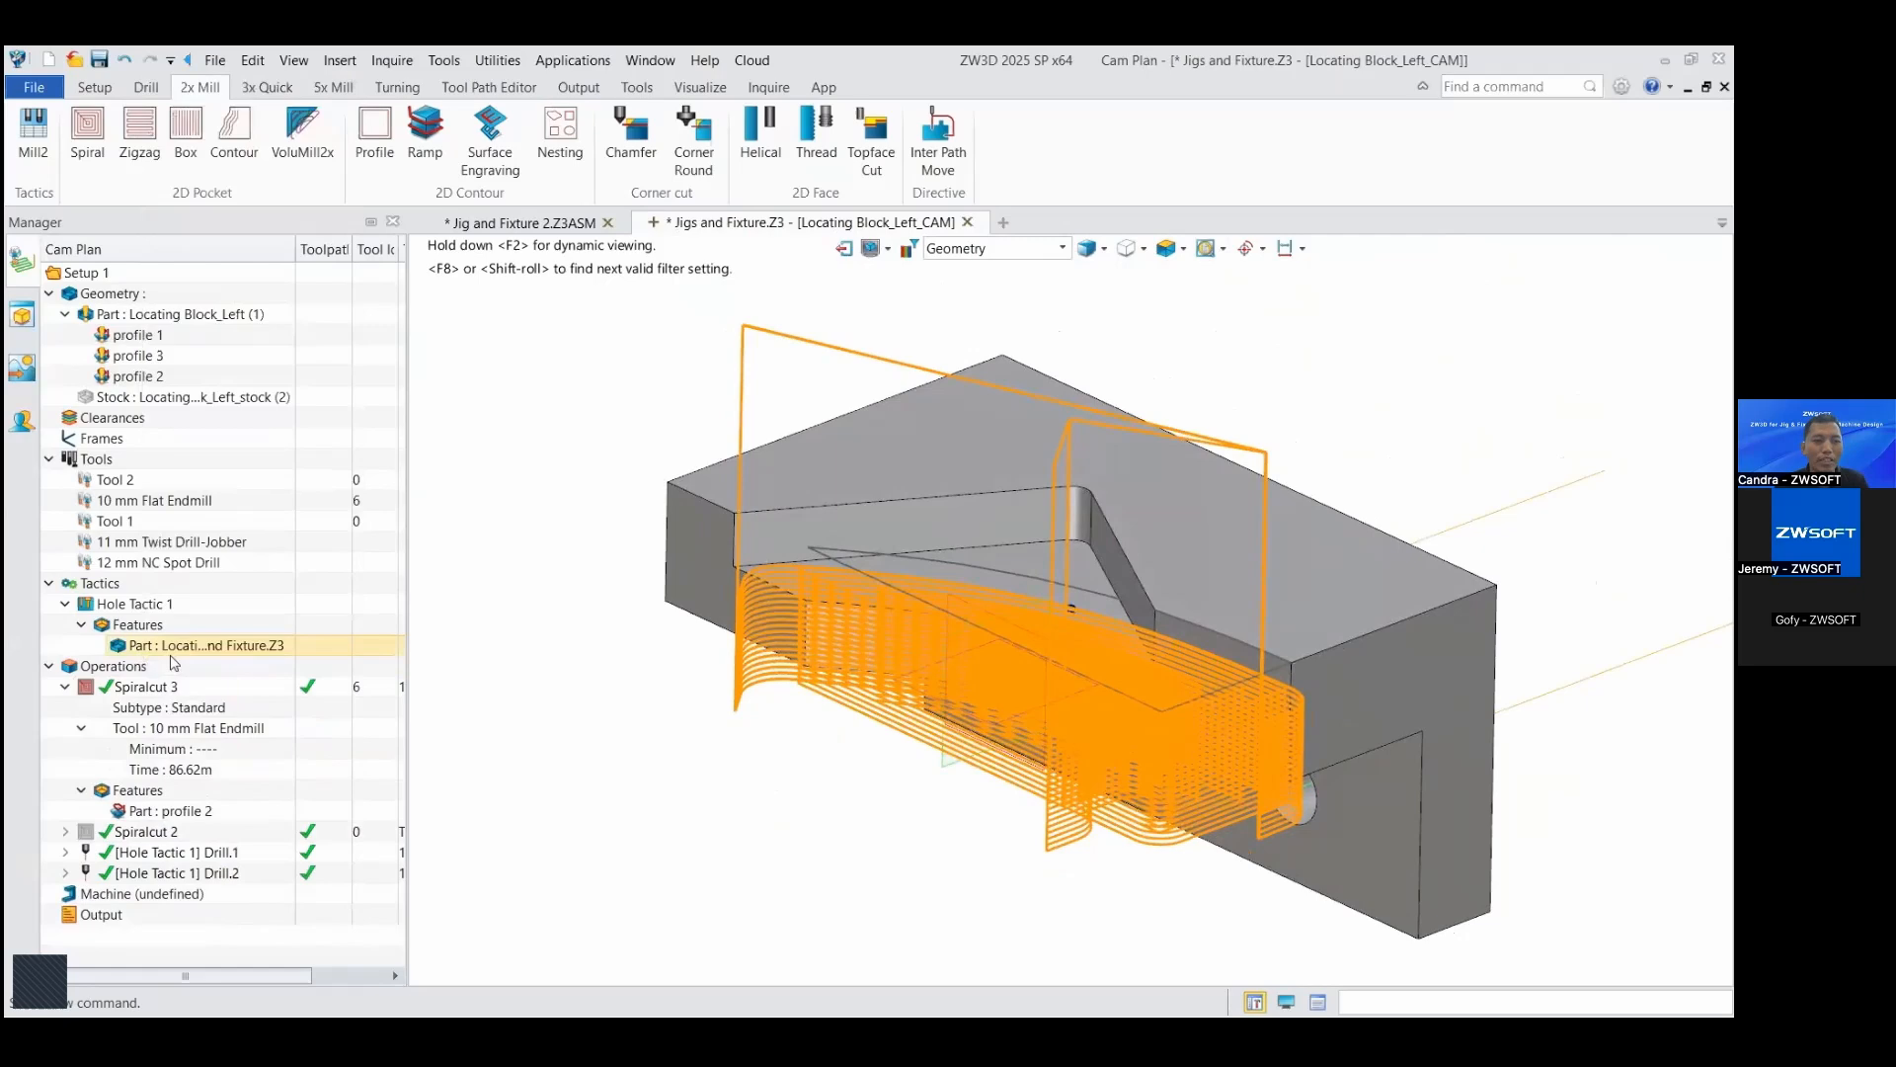
Step: Show the Spiralcut 2 toolpath together with the Spiralcut 3 toolpath
click(202, 703)
click(94, 834)
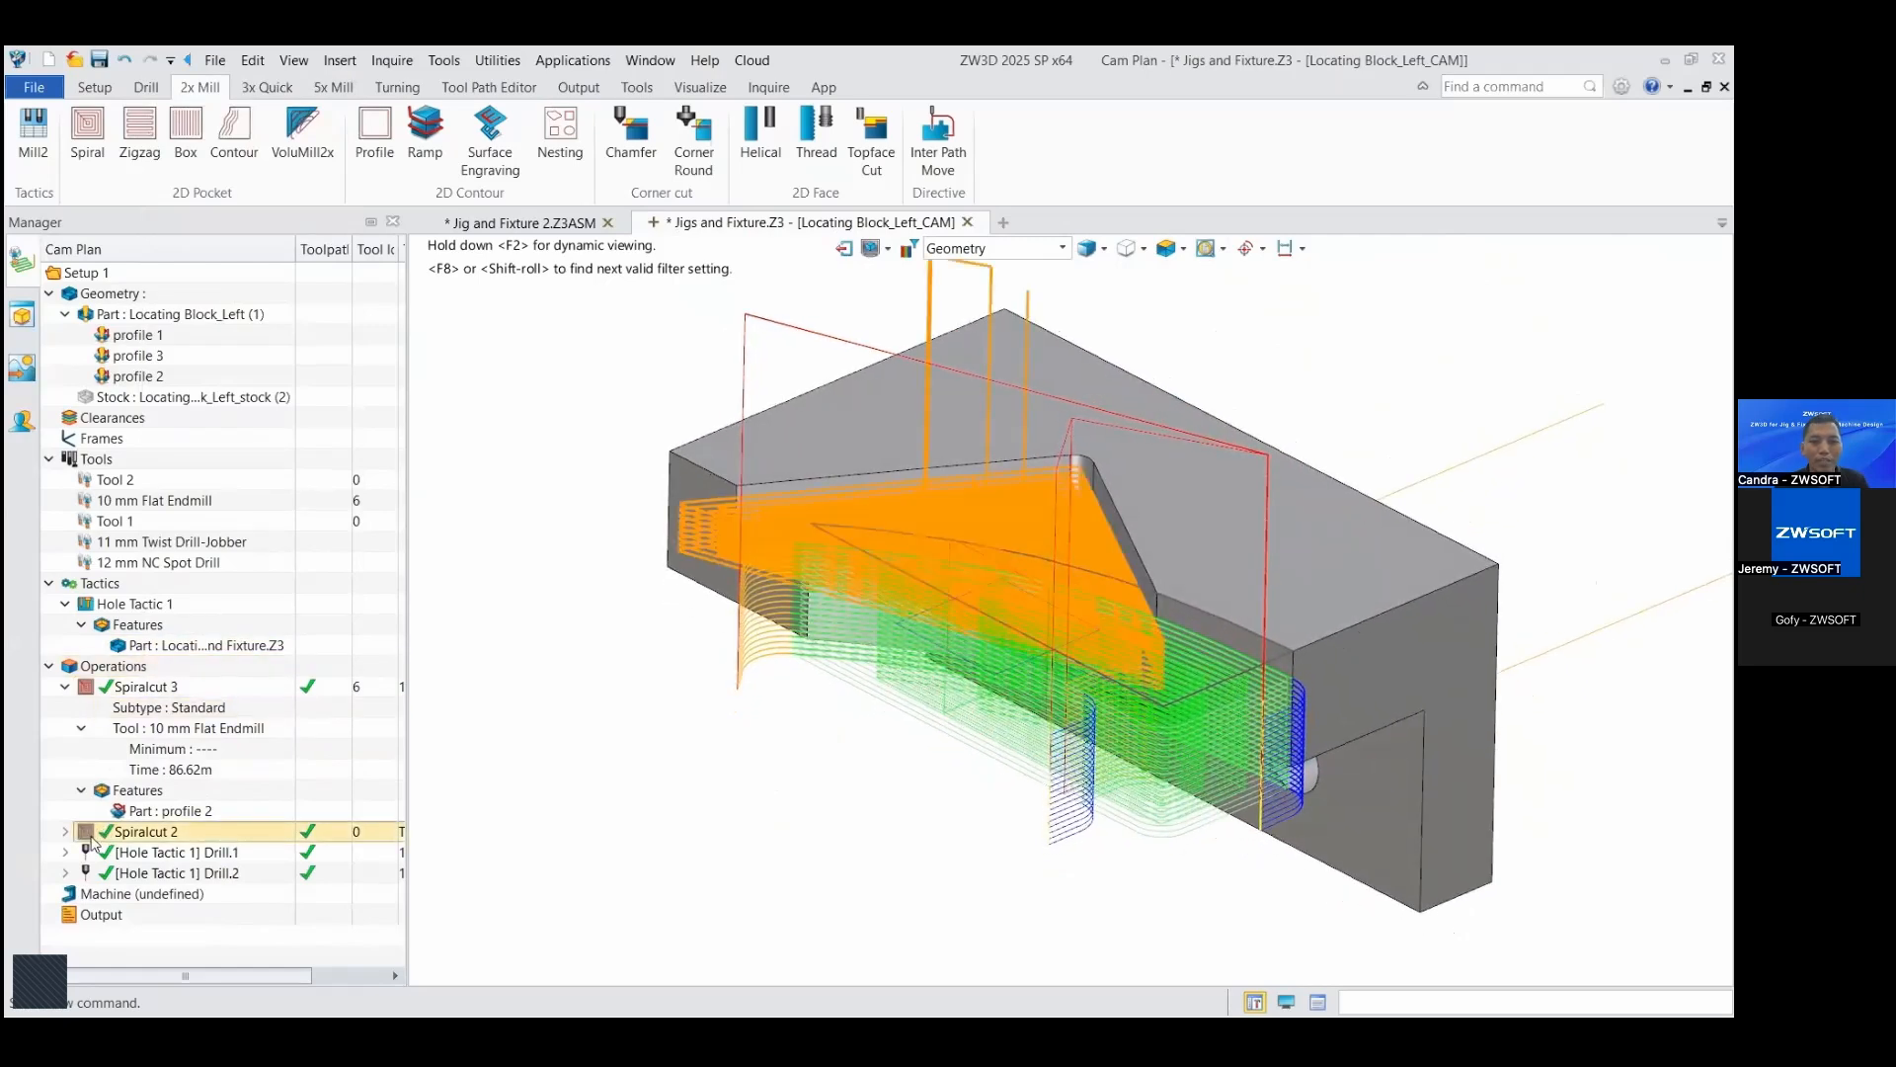
Step: Run the solid verification of the Spiralcut and drilling operations with a motion delay of -0.20, then close the session
right_drag(594, 752, 574, 745)
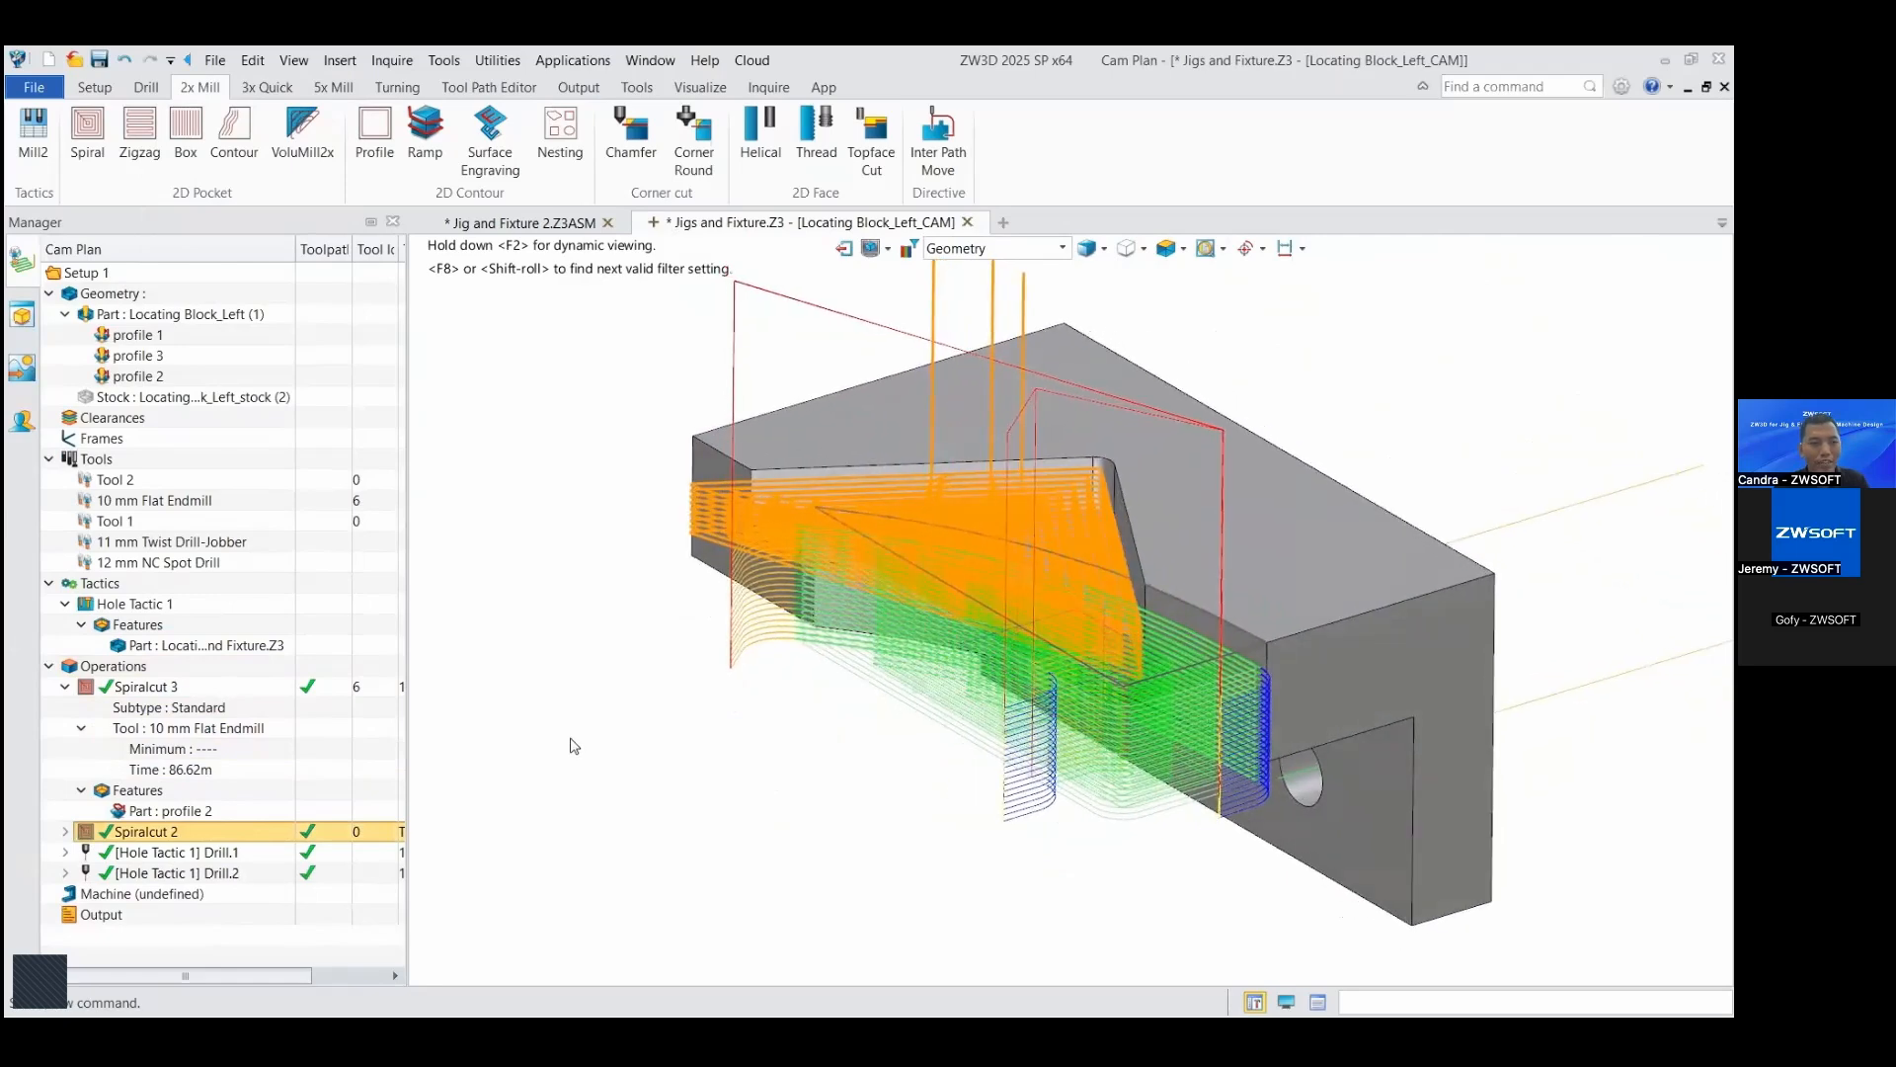
right_click(129, 680)
click(434, 424)
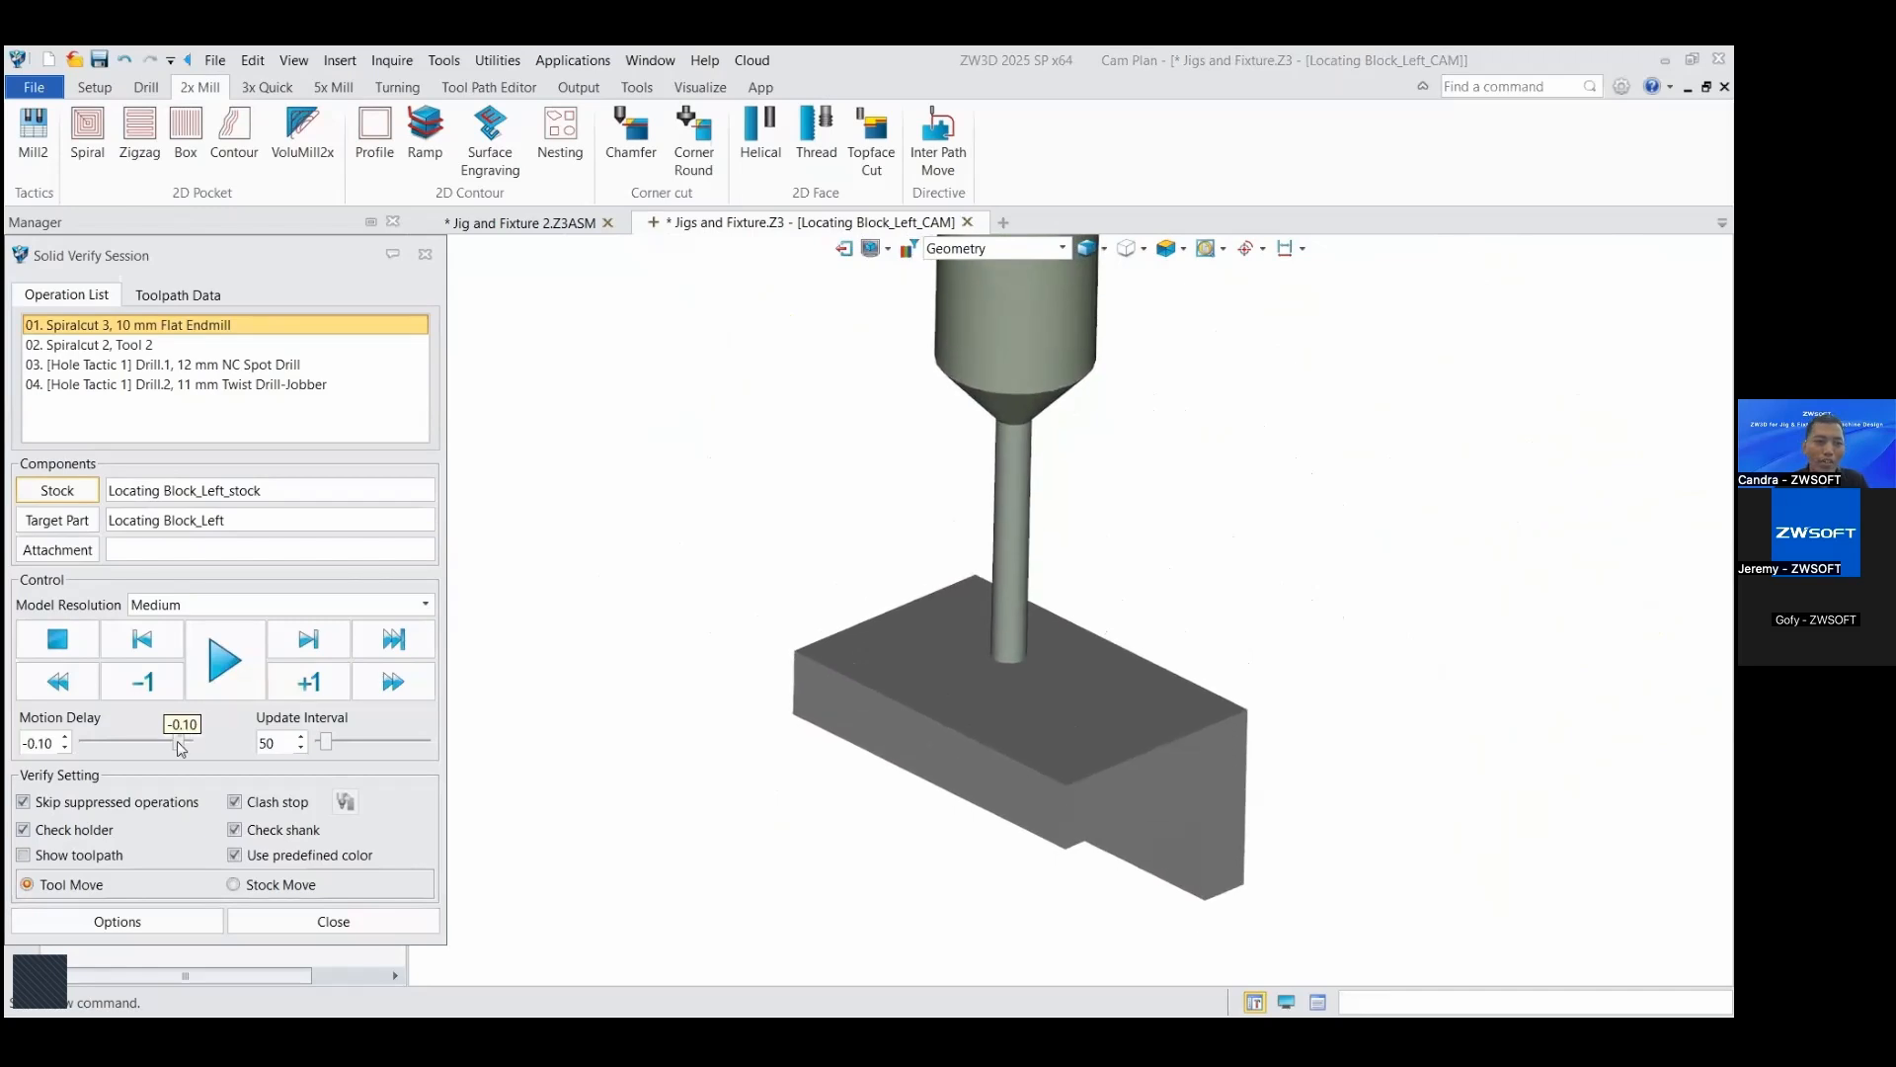
click(259, 670)
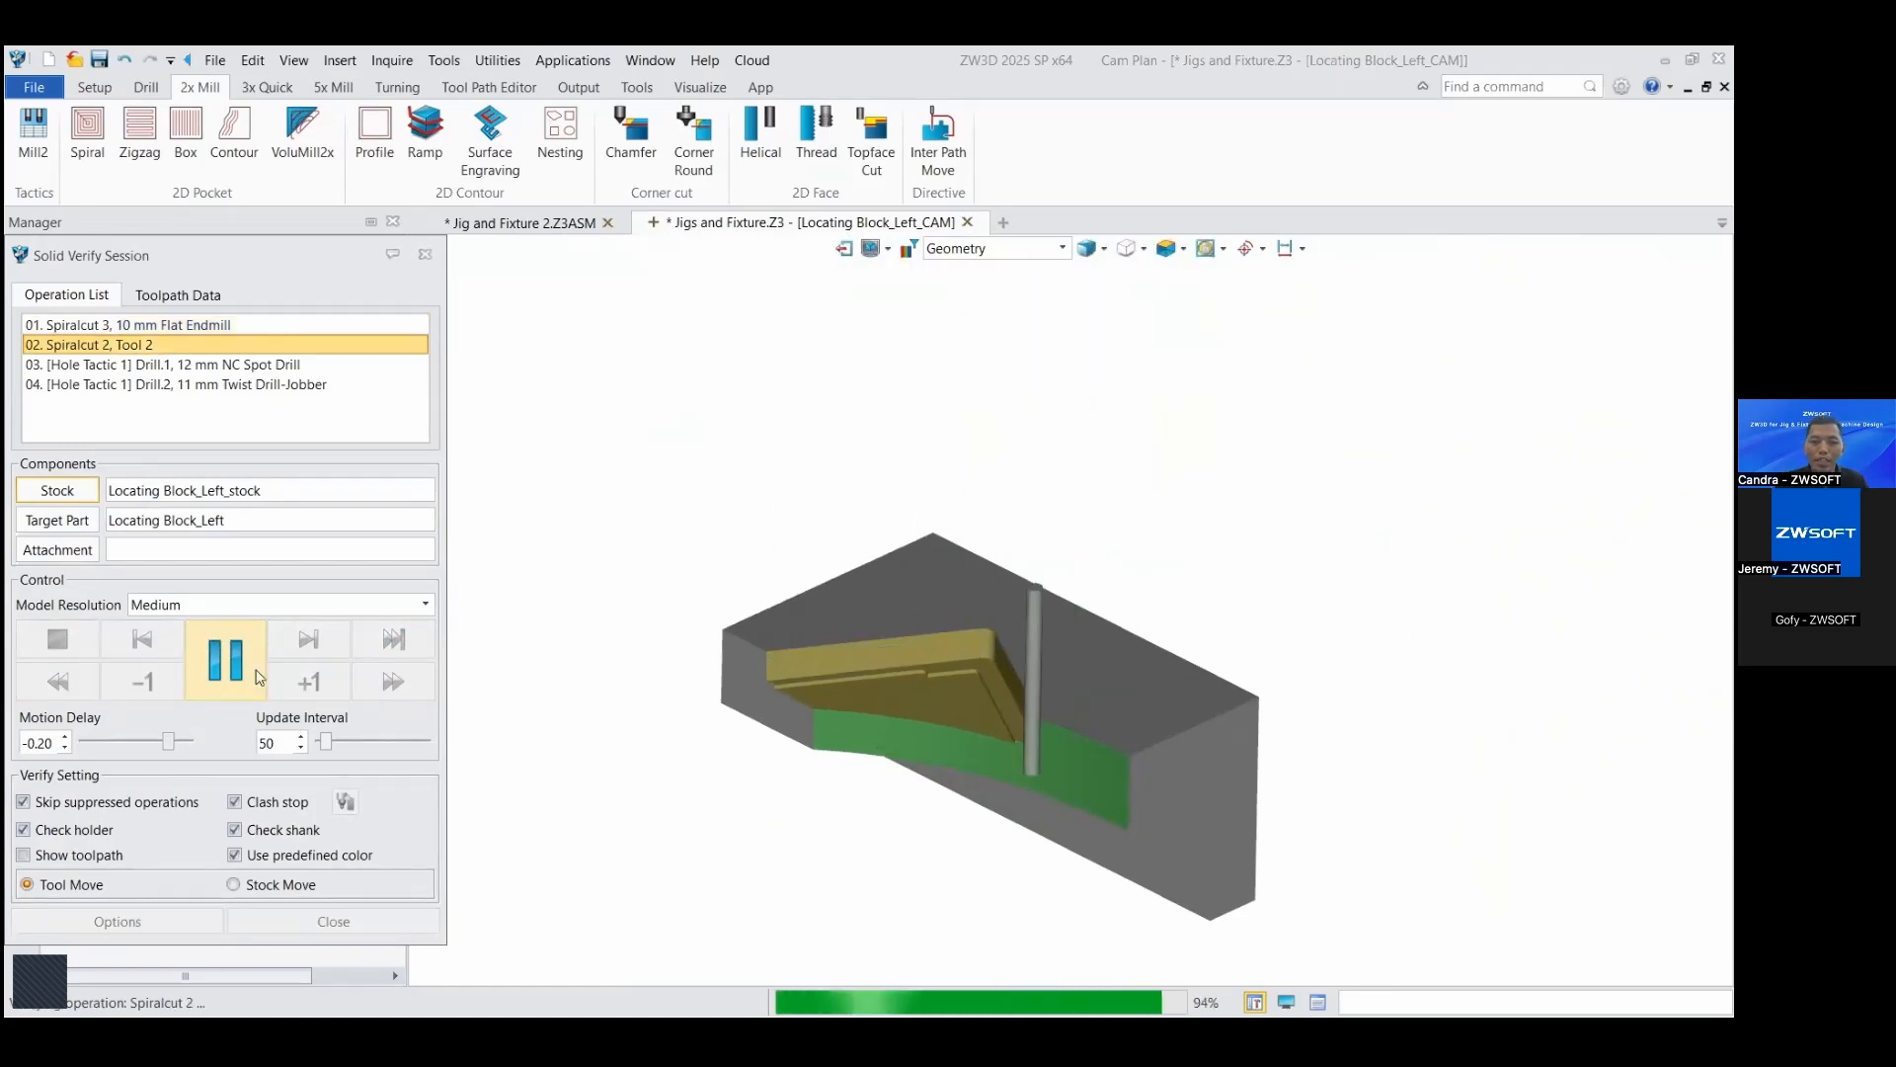
right_drag(688, 534, 1235, 576)
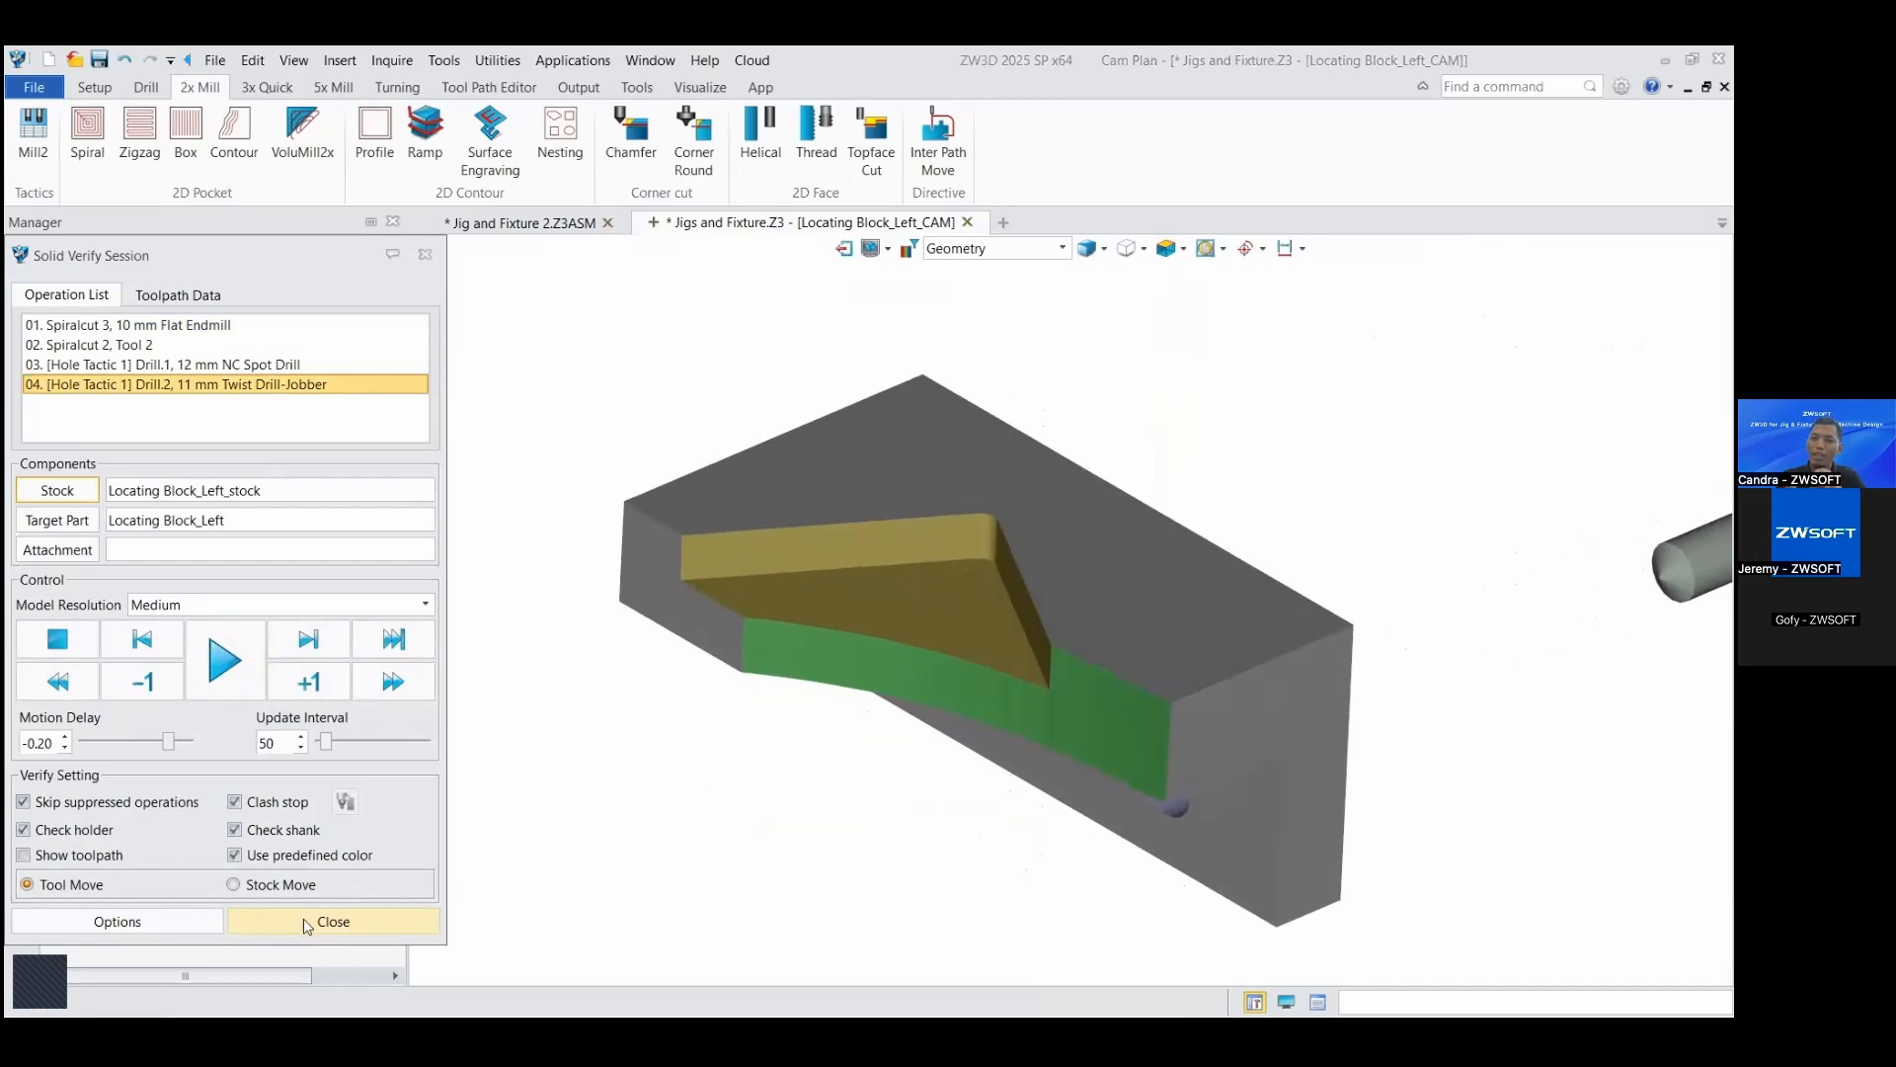
click(306, 922)
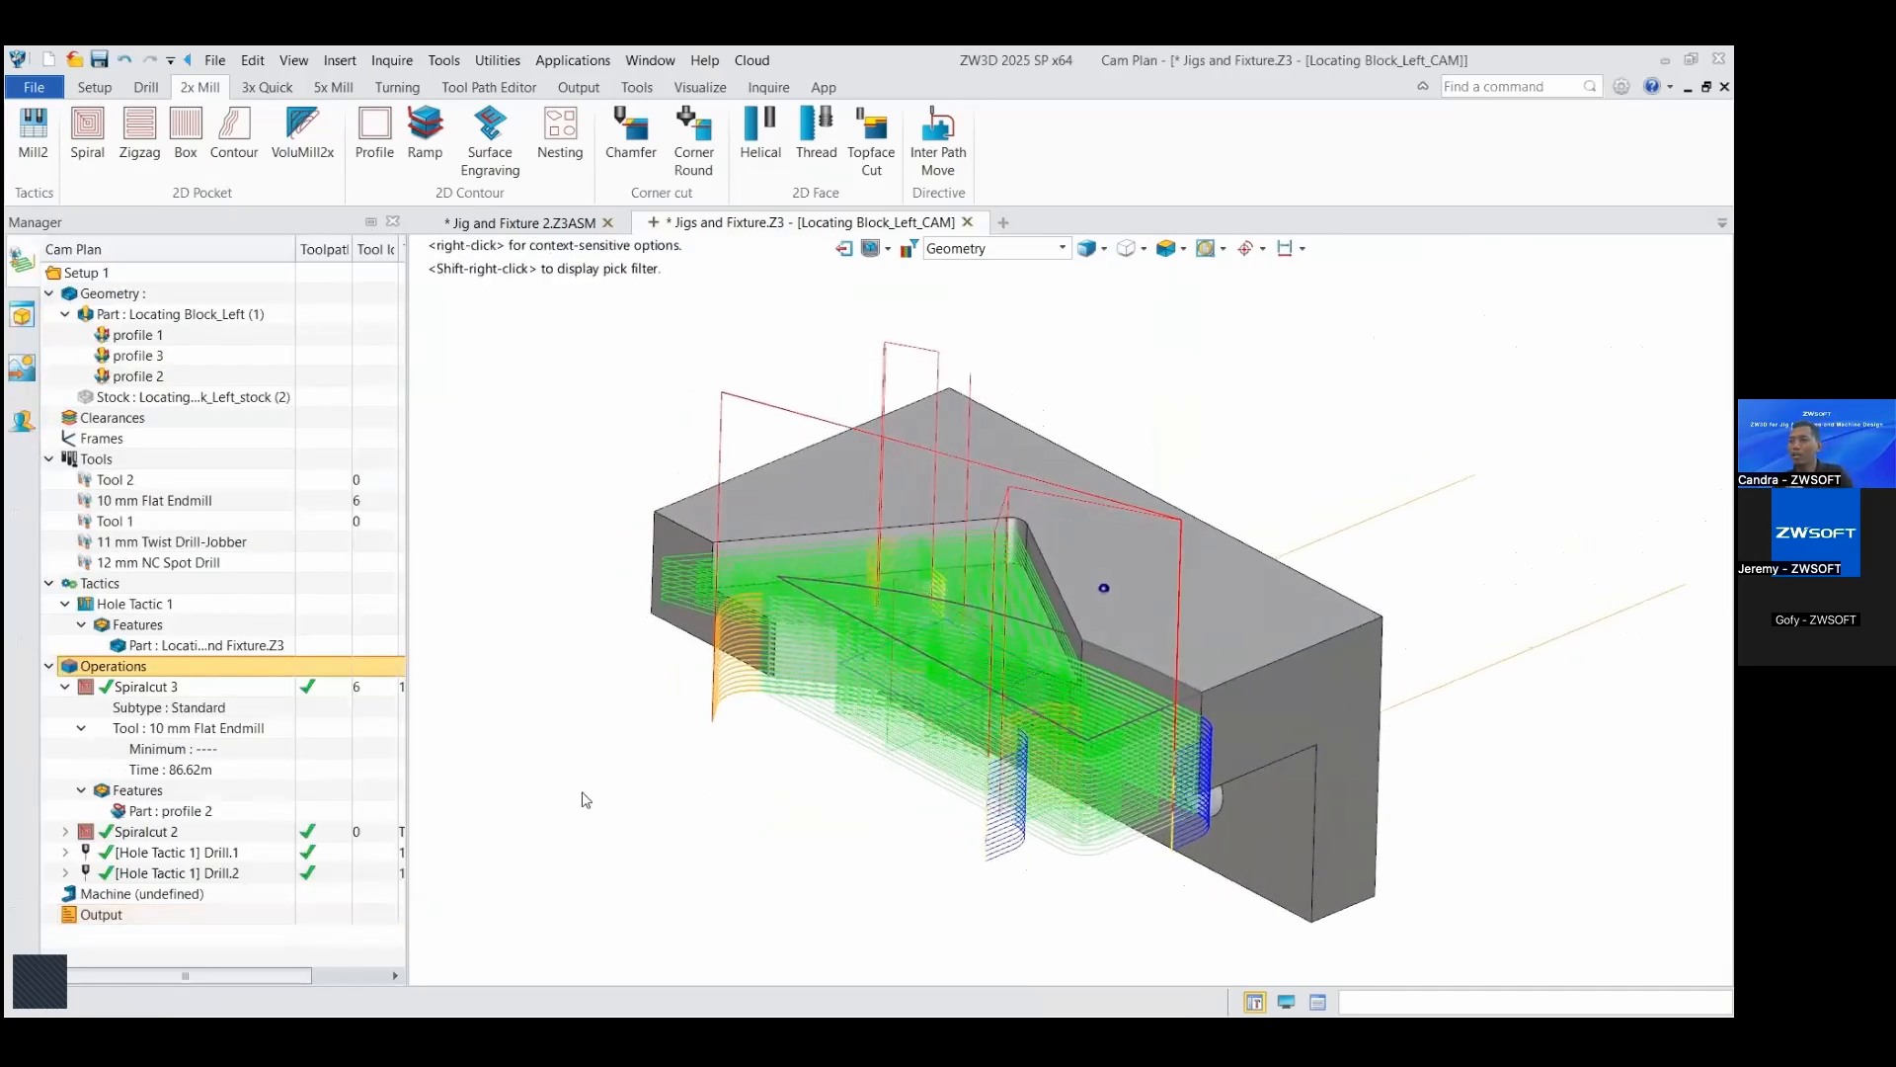
Step: Define a machine named Machine_kita for the CAM plan and assign it the FanucBasic-template post configuration
click(66, 686)
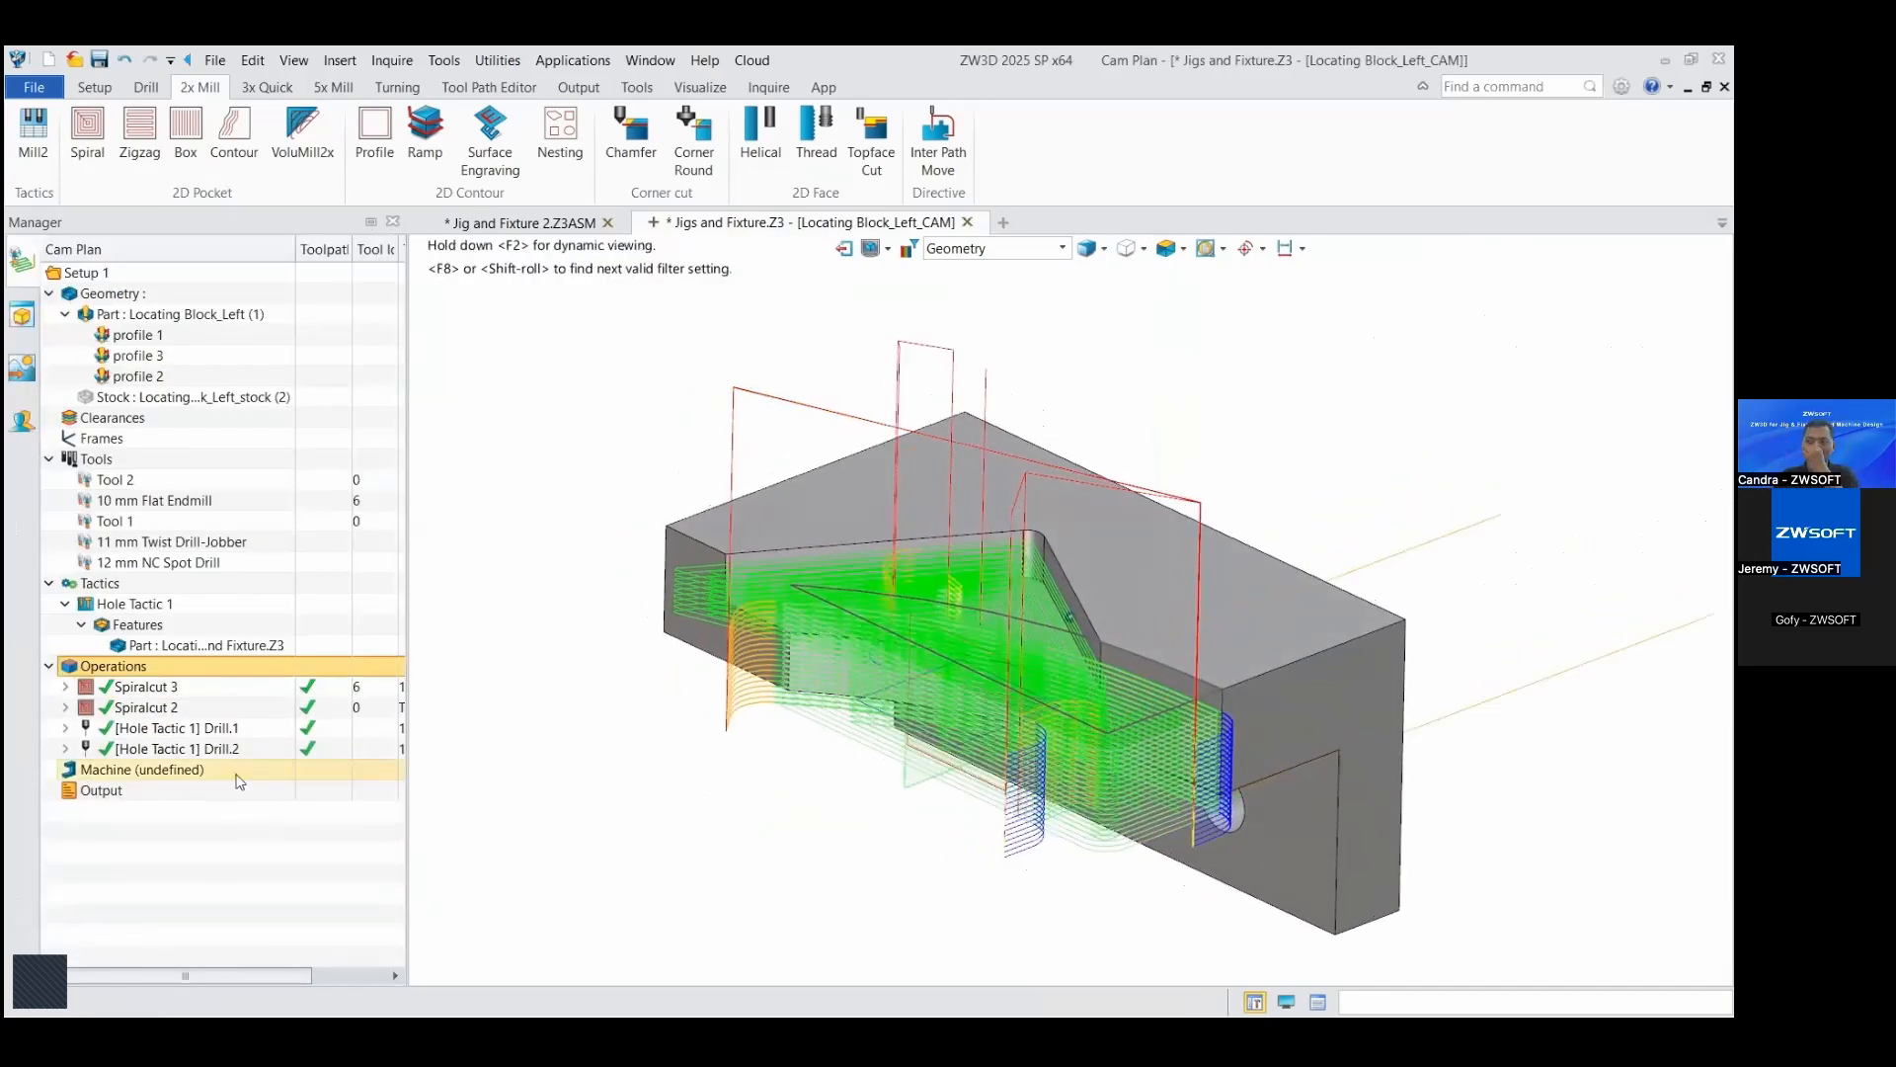
right_click(183, 774)
click(233, 794)
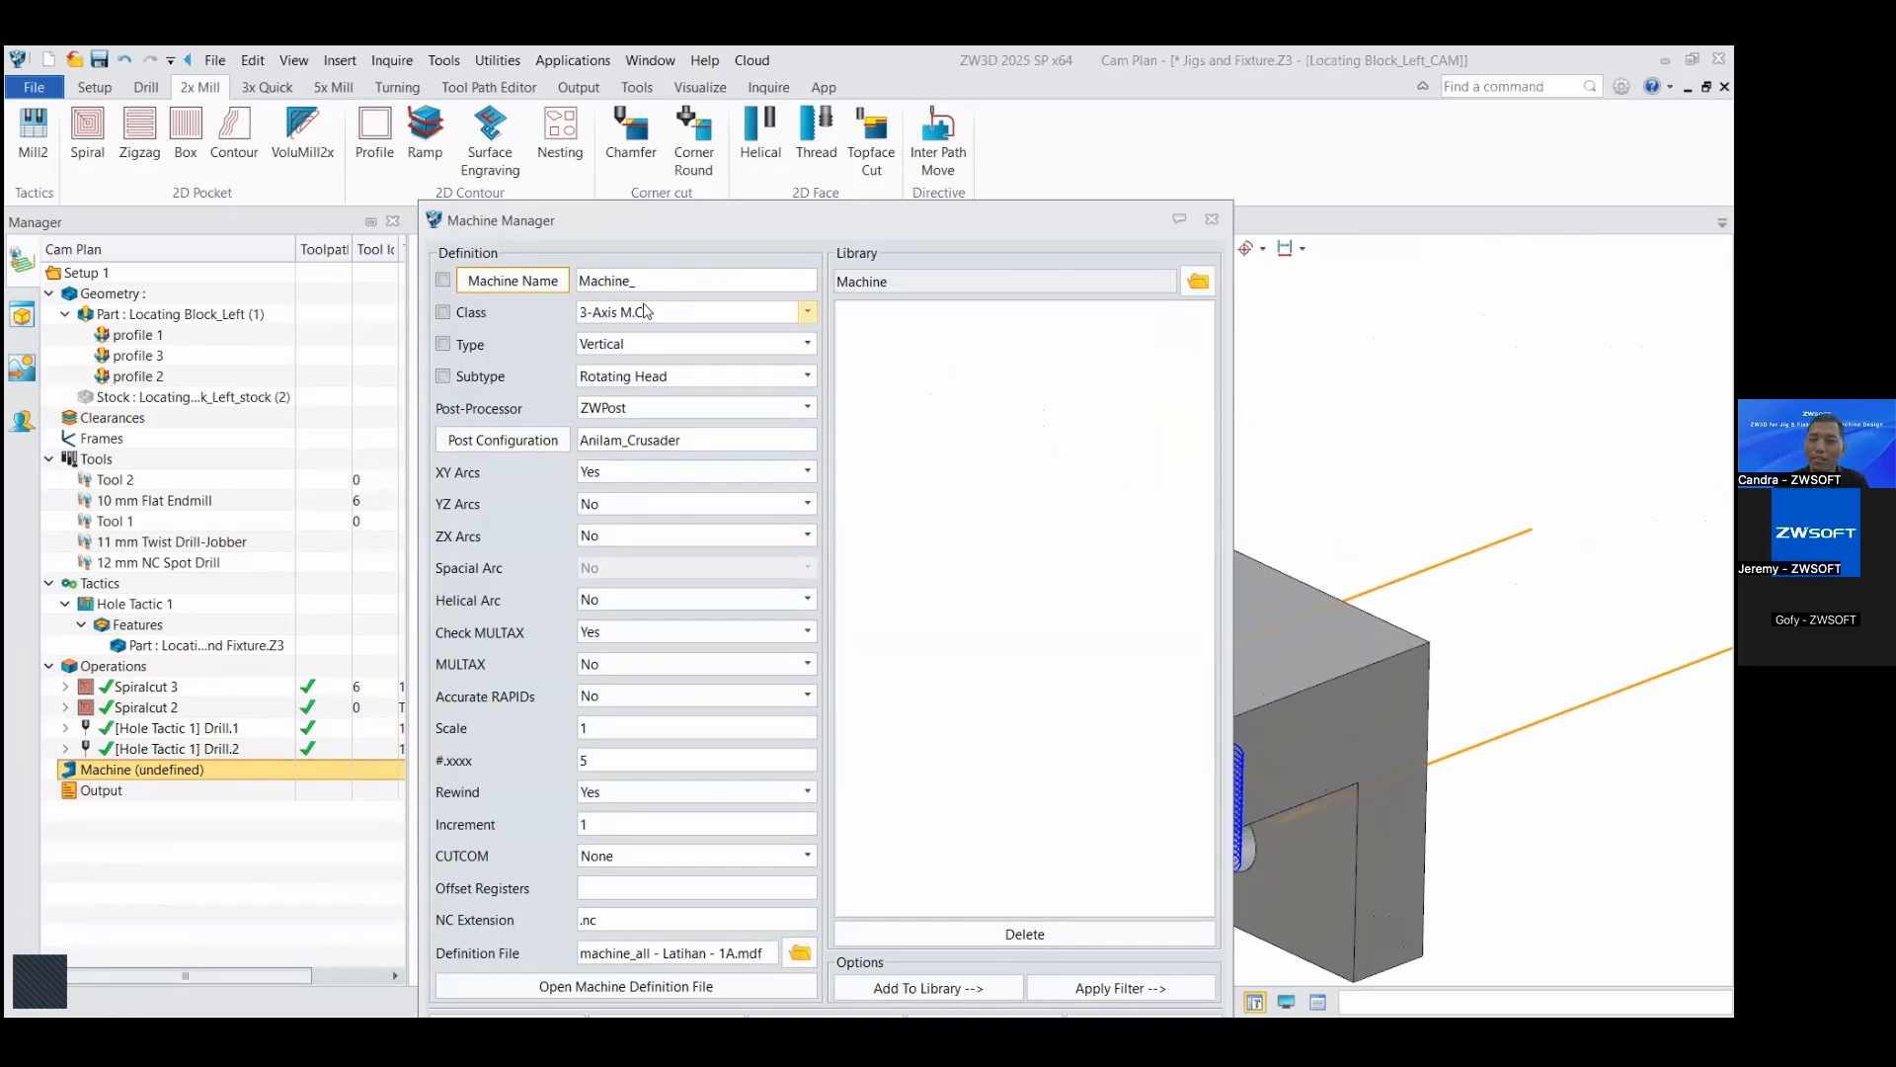
click(549, 446)
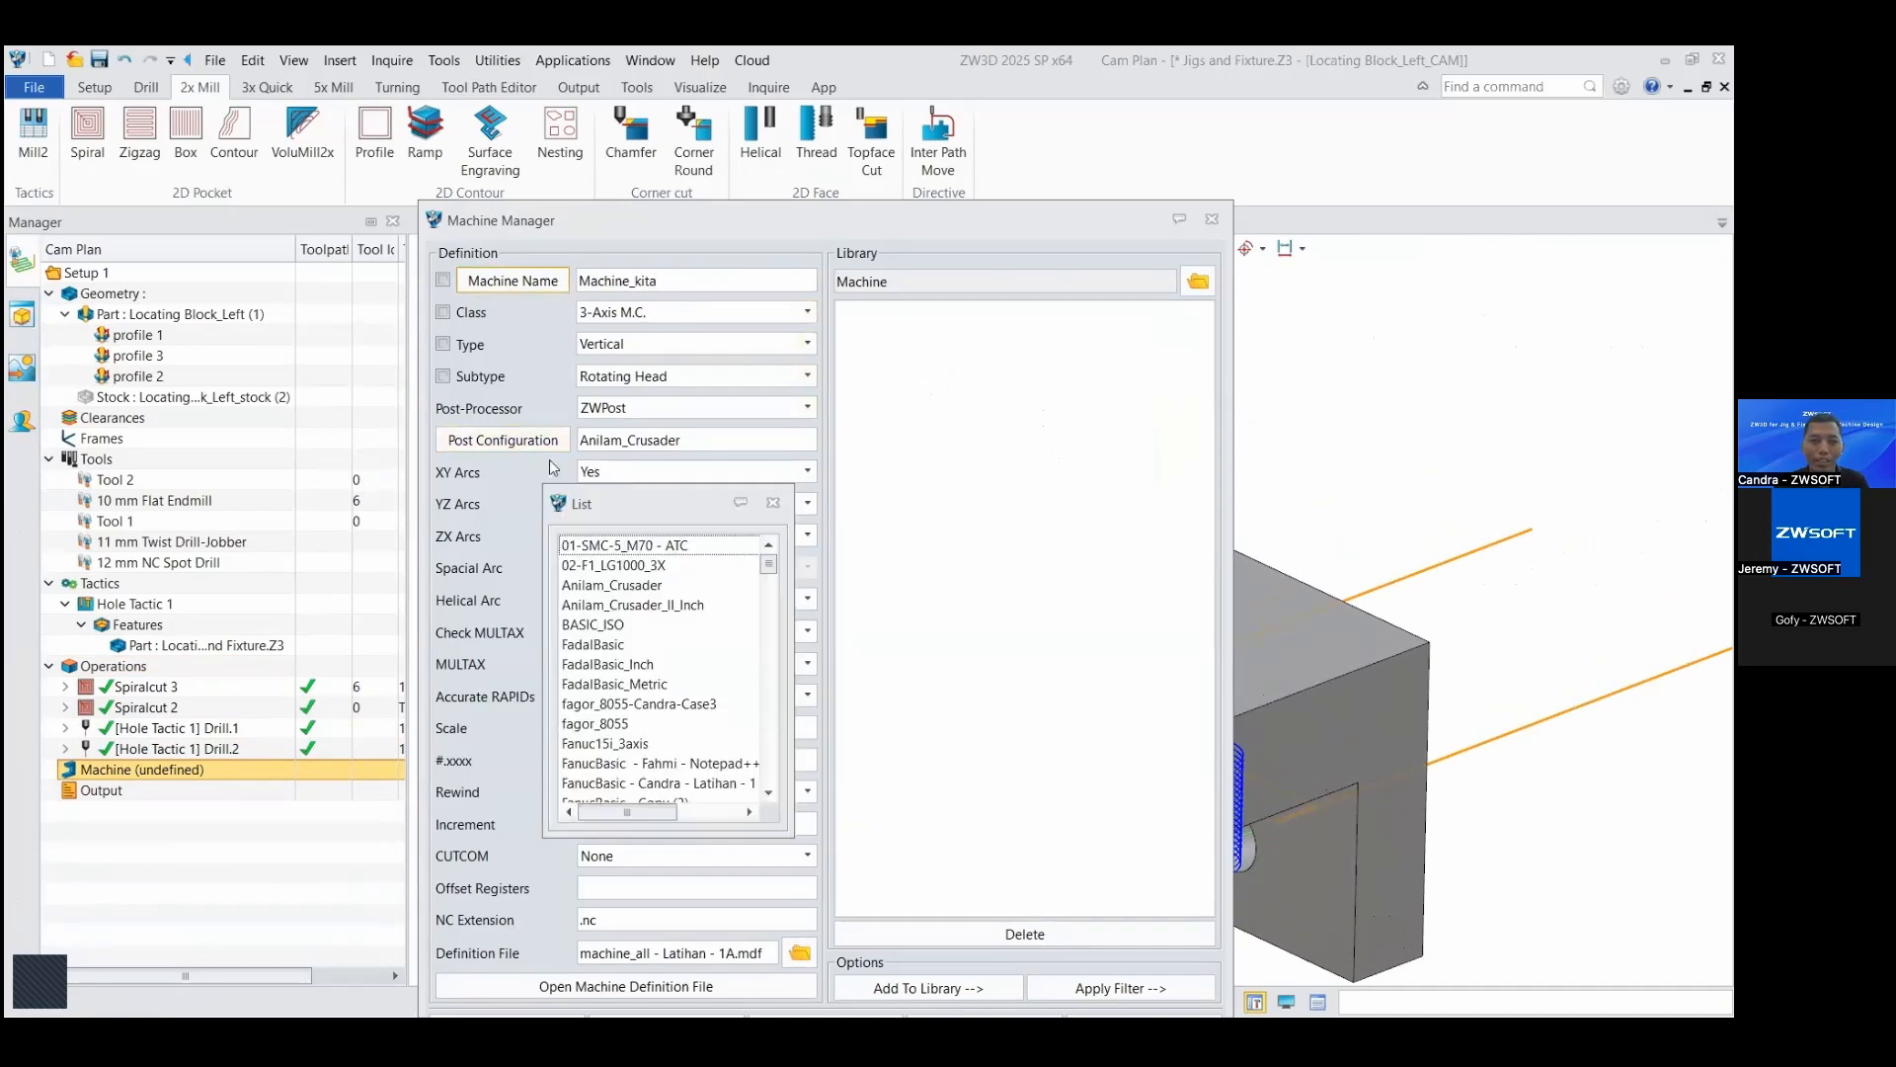
scroll(674, 642, down, 4)
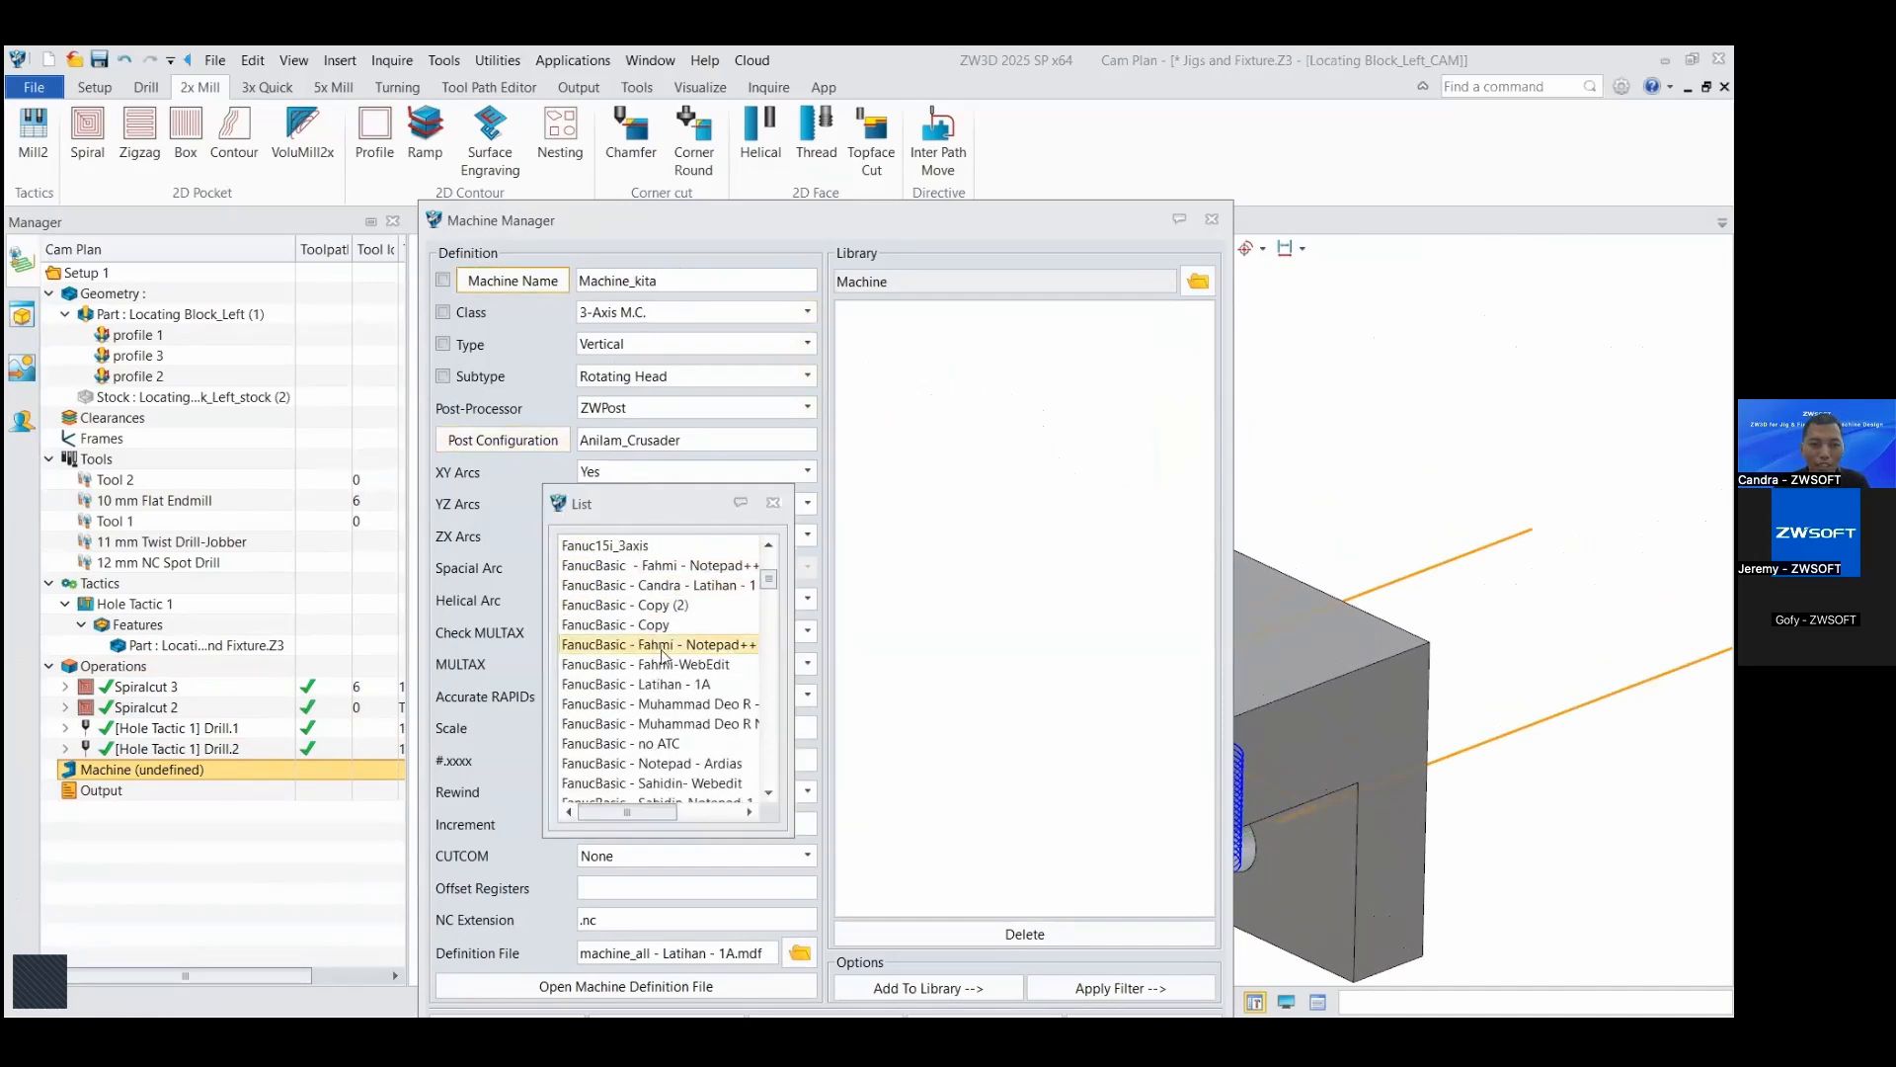
scroll(669, 728, down, 6)
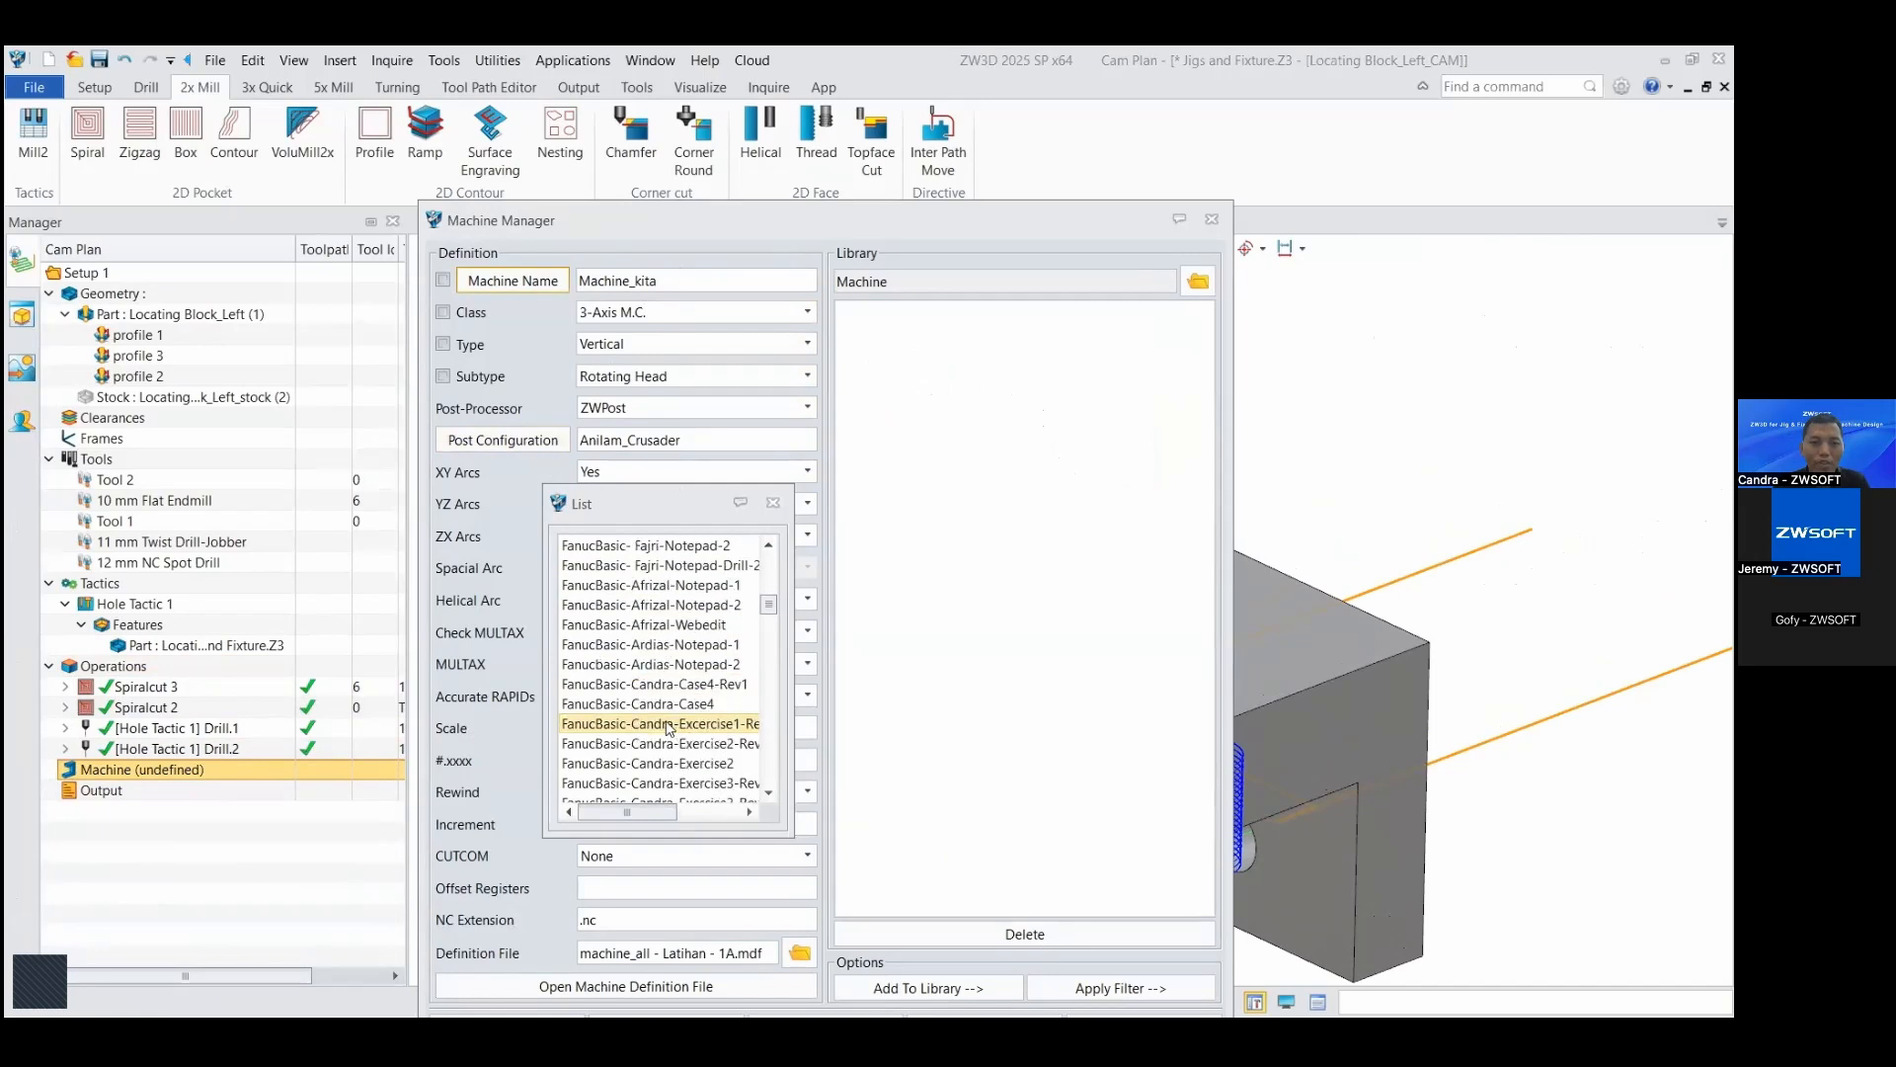
scroll(669, 727, down, 4)
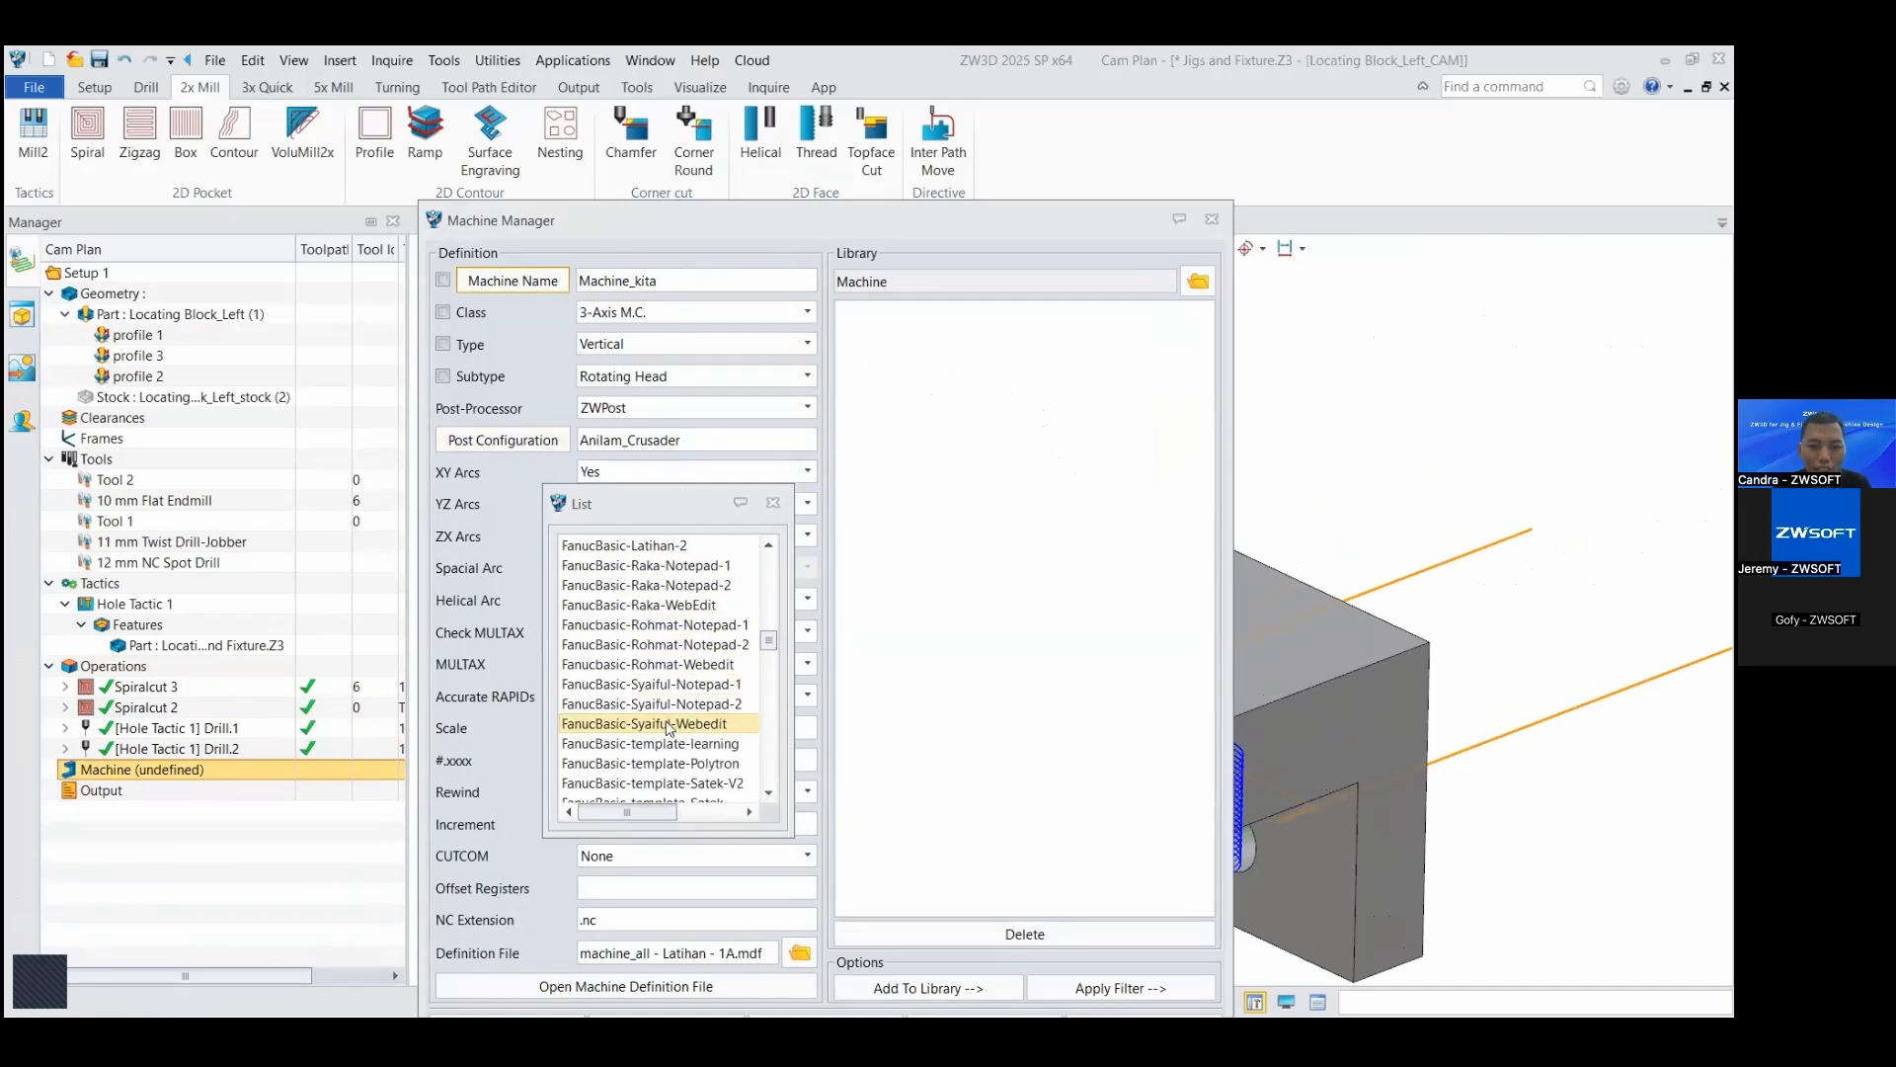
scroll(669, 728, down, 2)
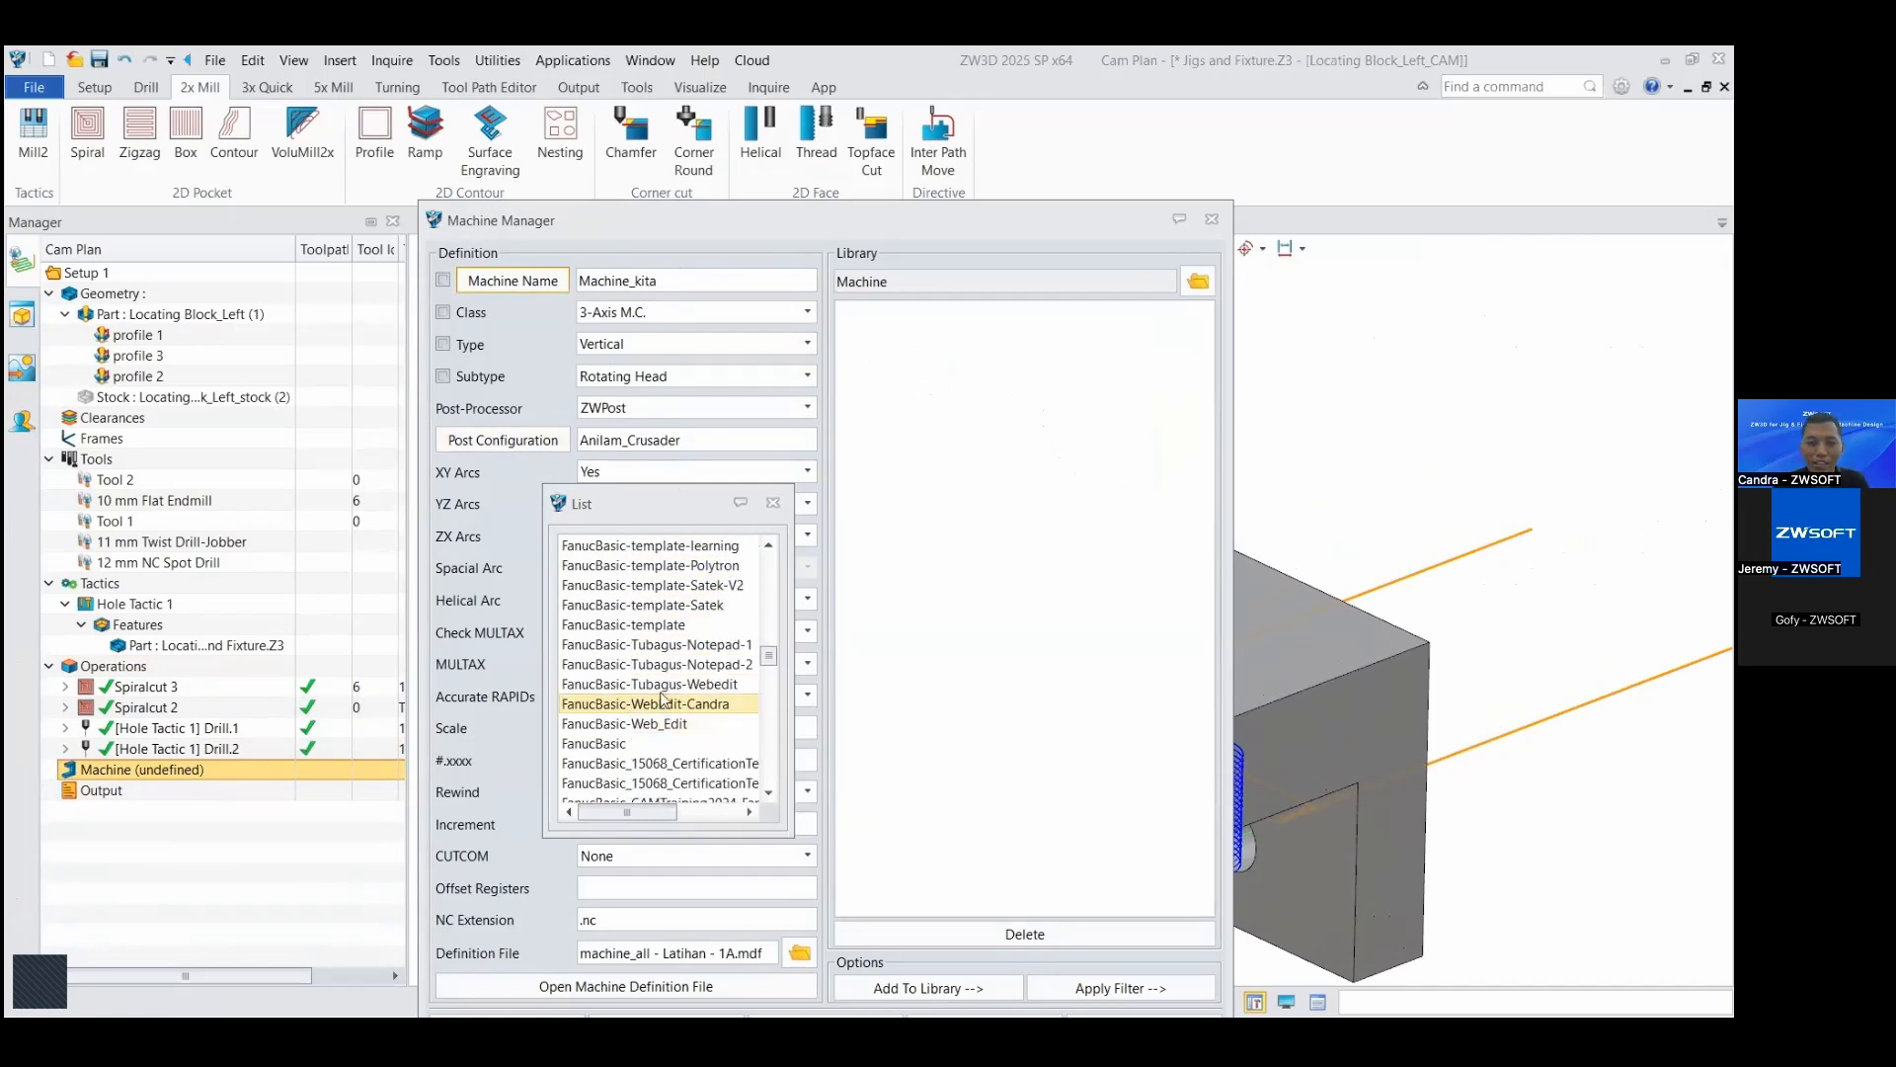
double_click(667, 626)
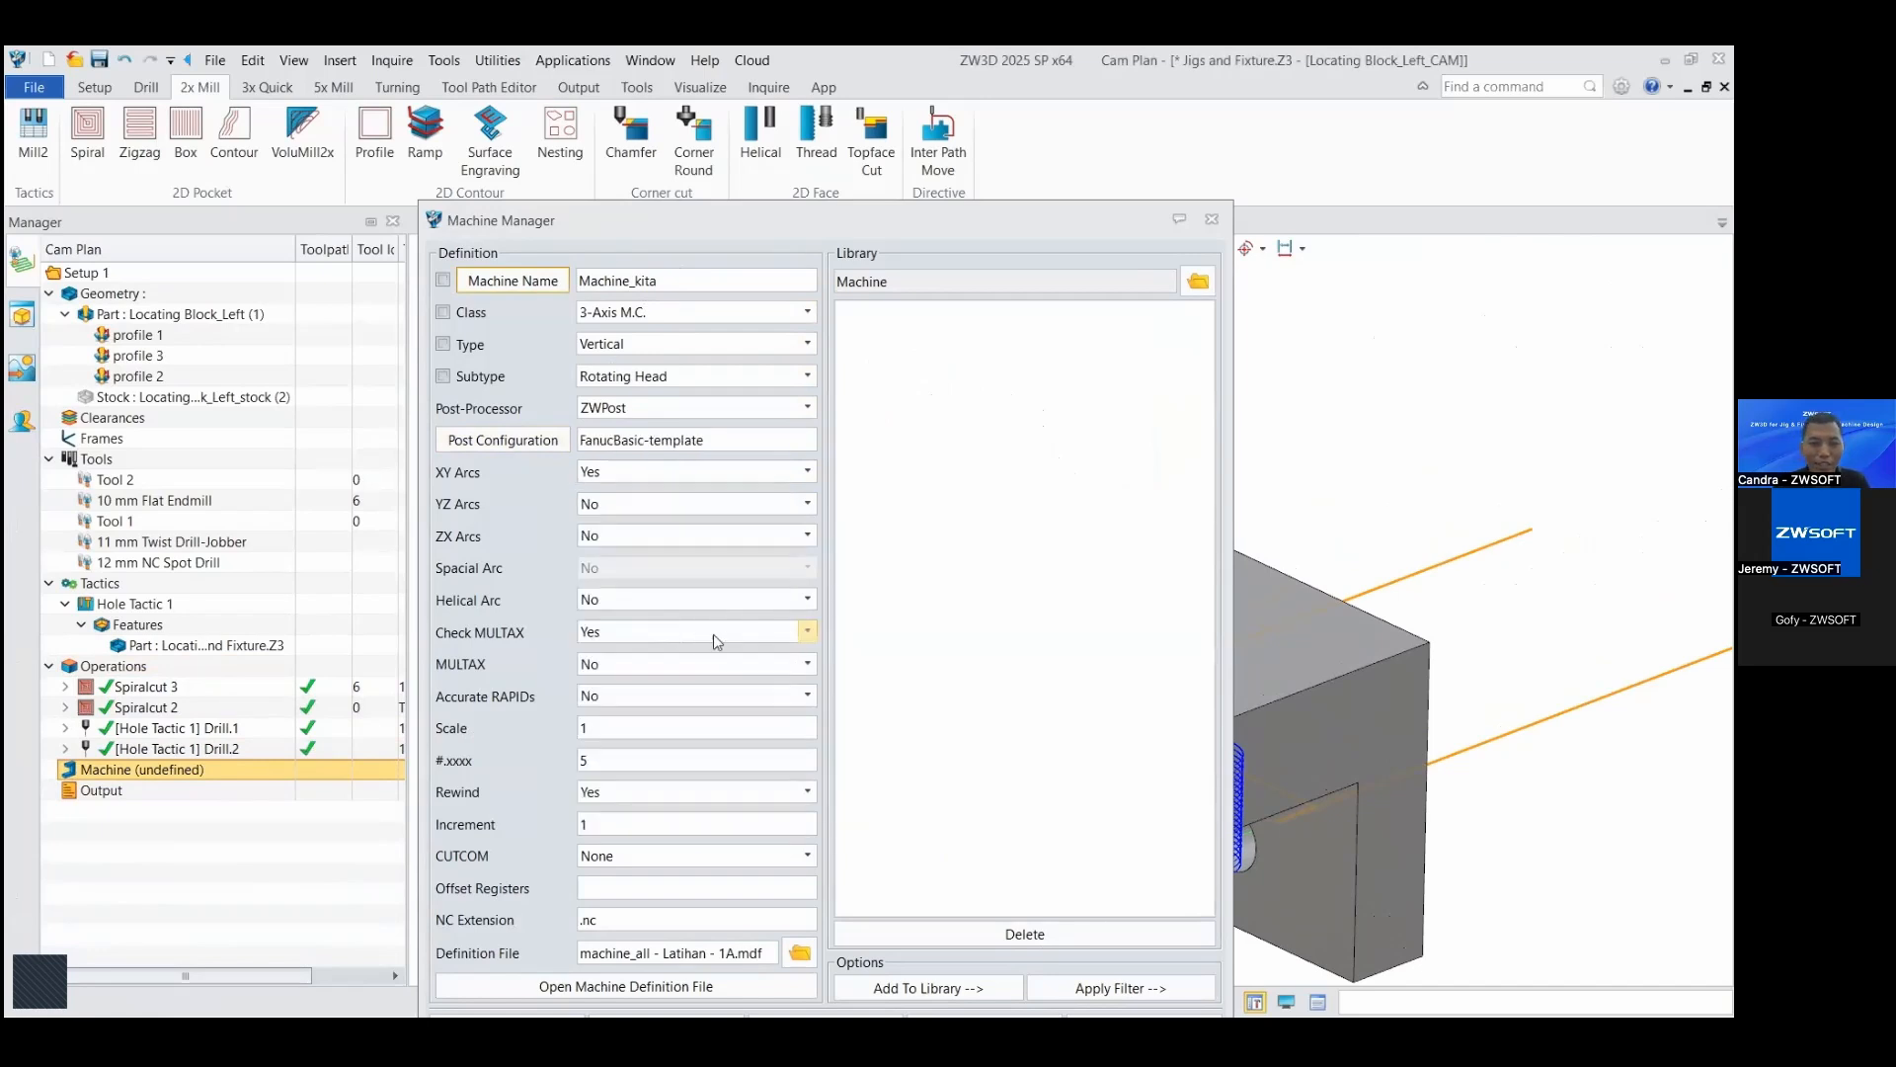
Step: Set the machine's definition file to machine_all-Template and accept the machine definition
click(800, 954)
scroll(962, 879, down, 5)
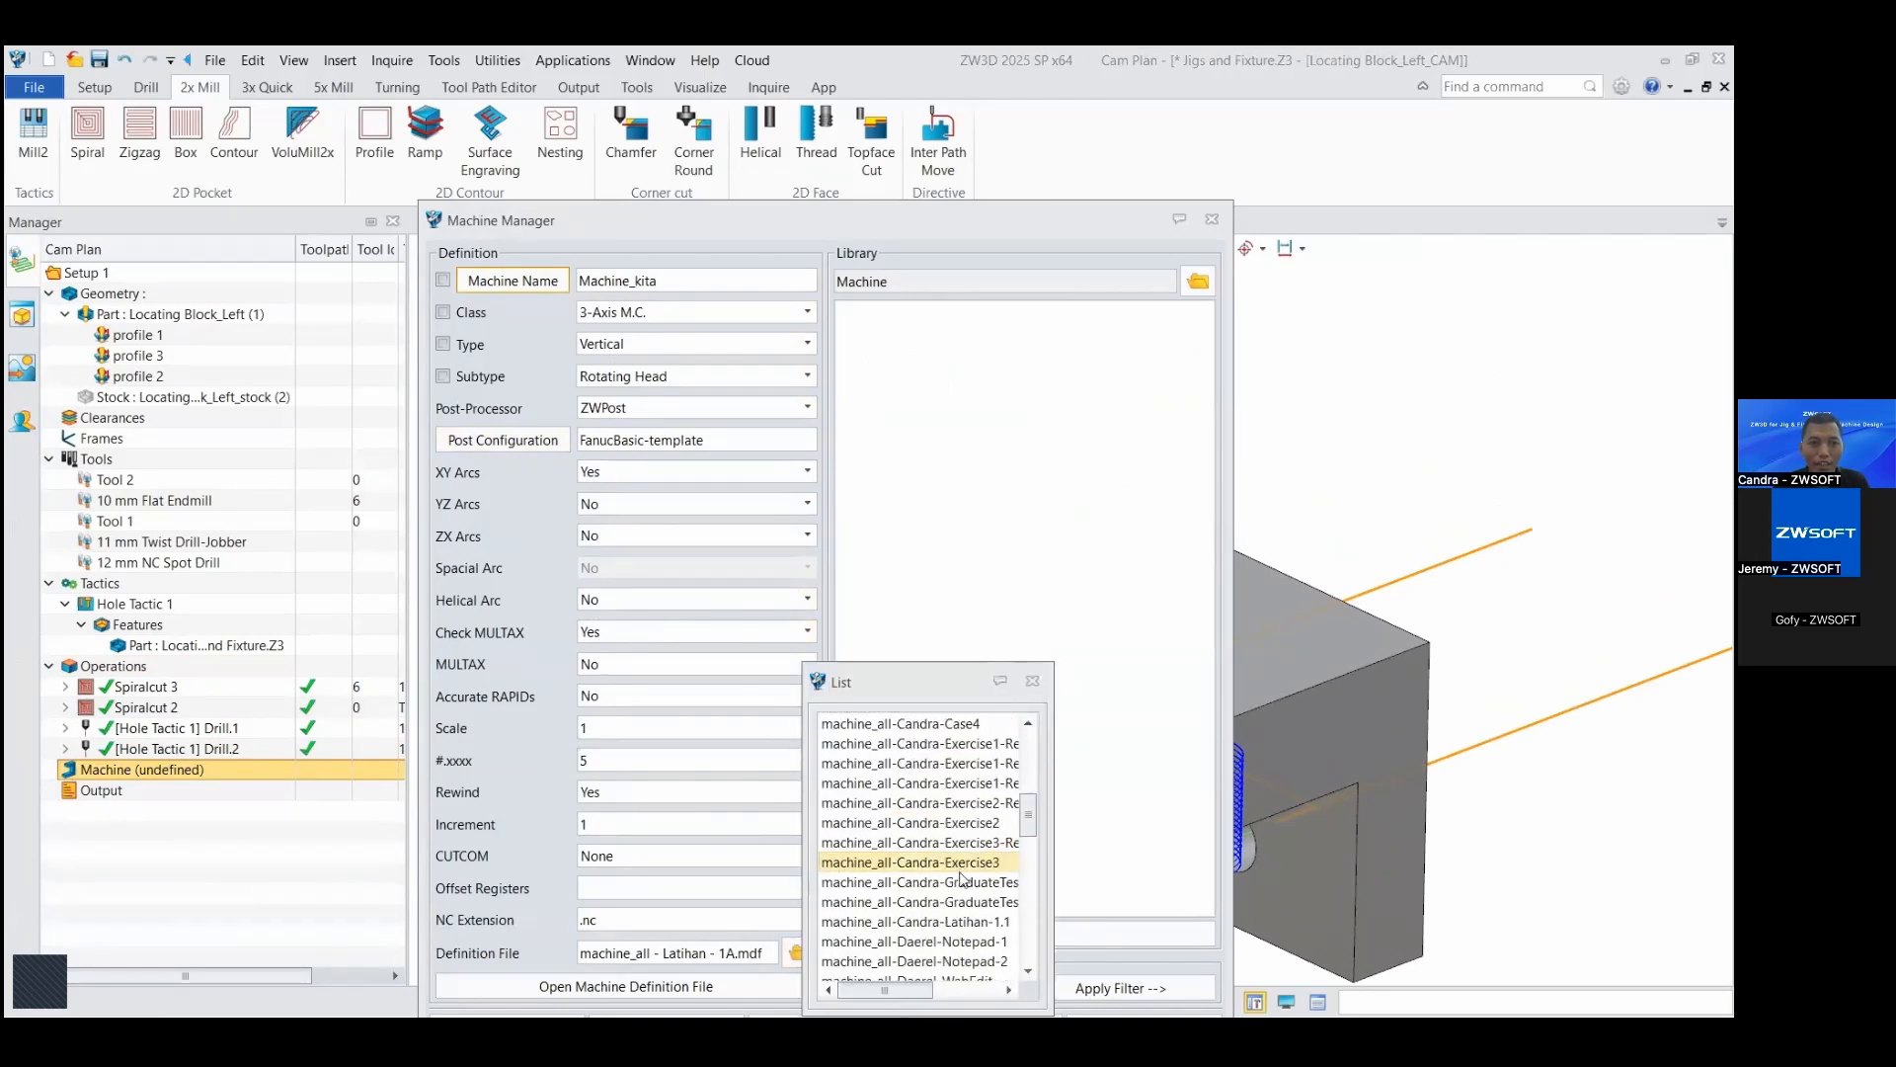
scroll(964, 892, down, 6)
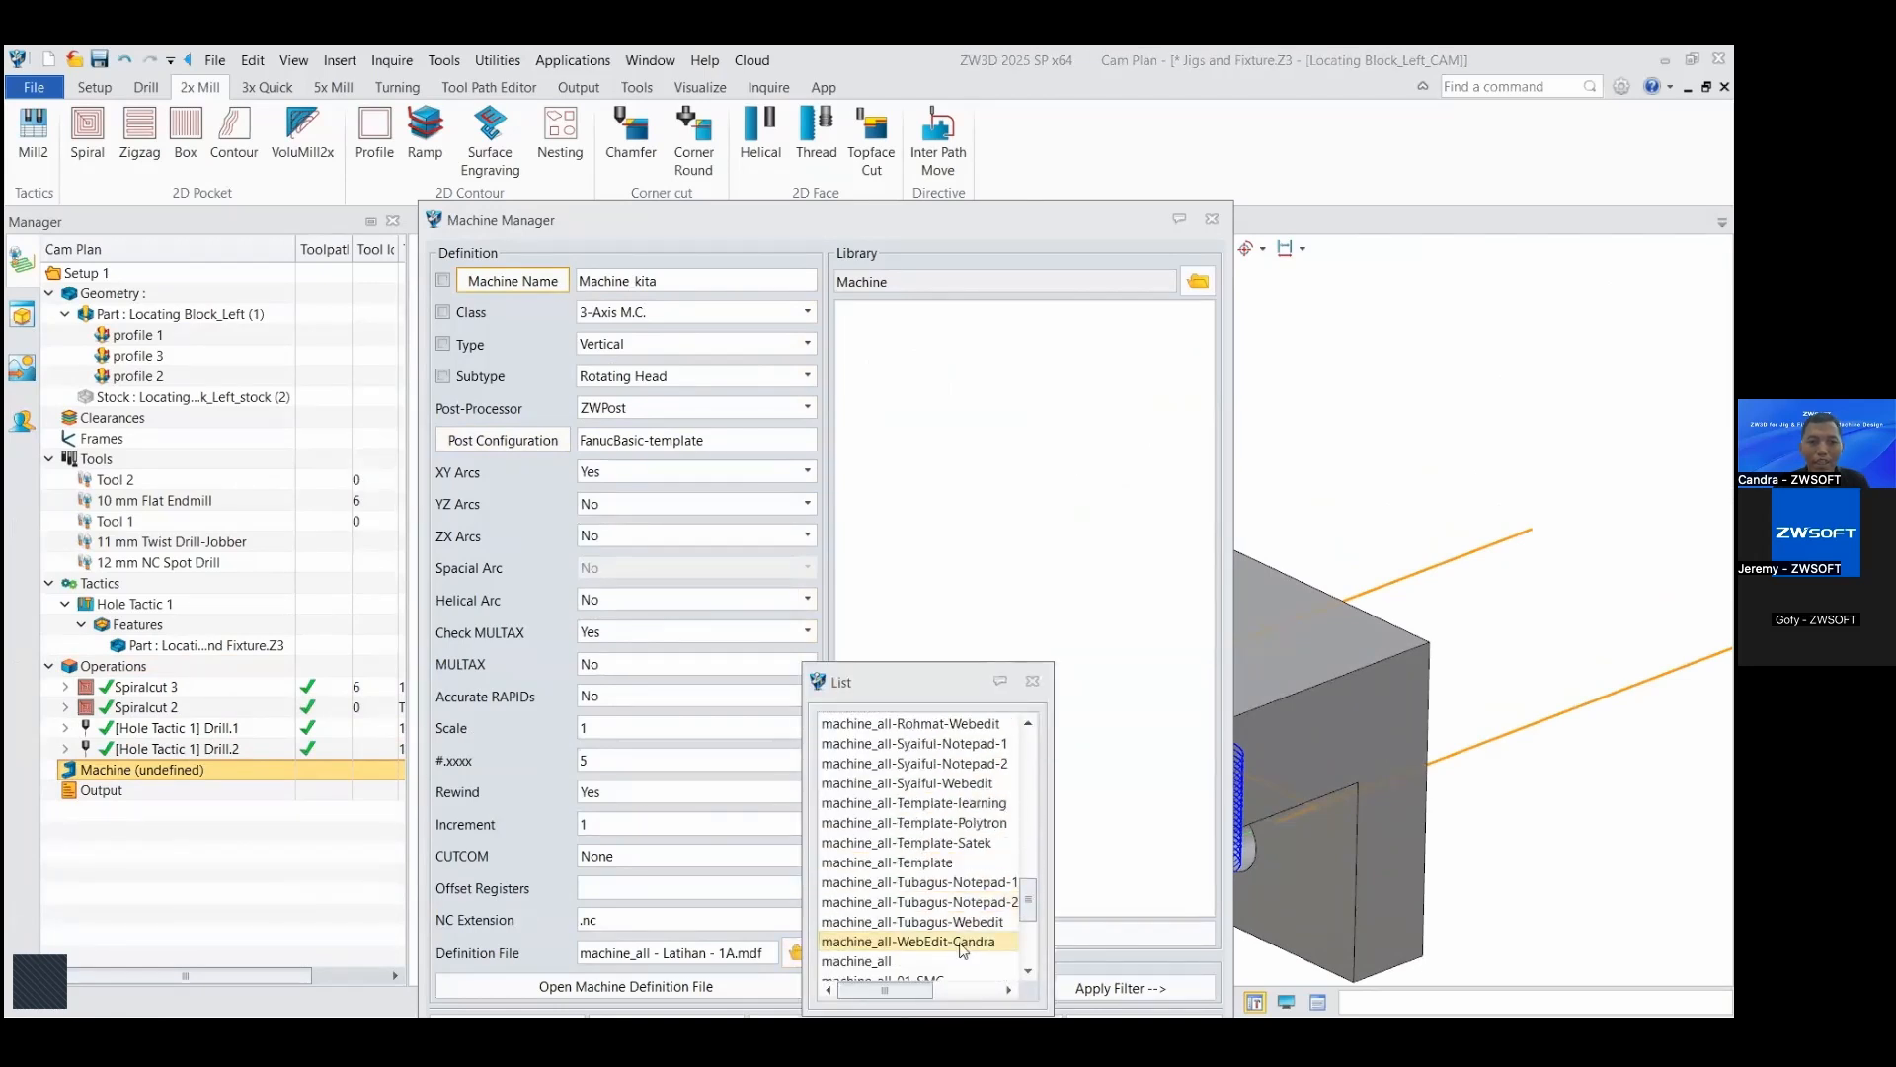
double_click(939, 867)
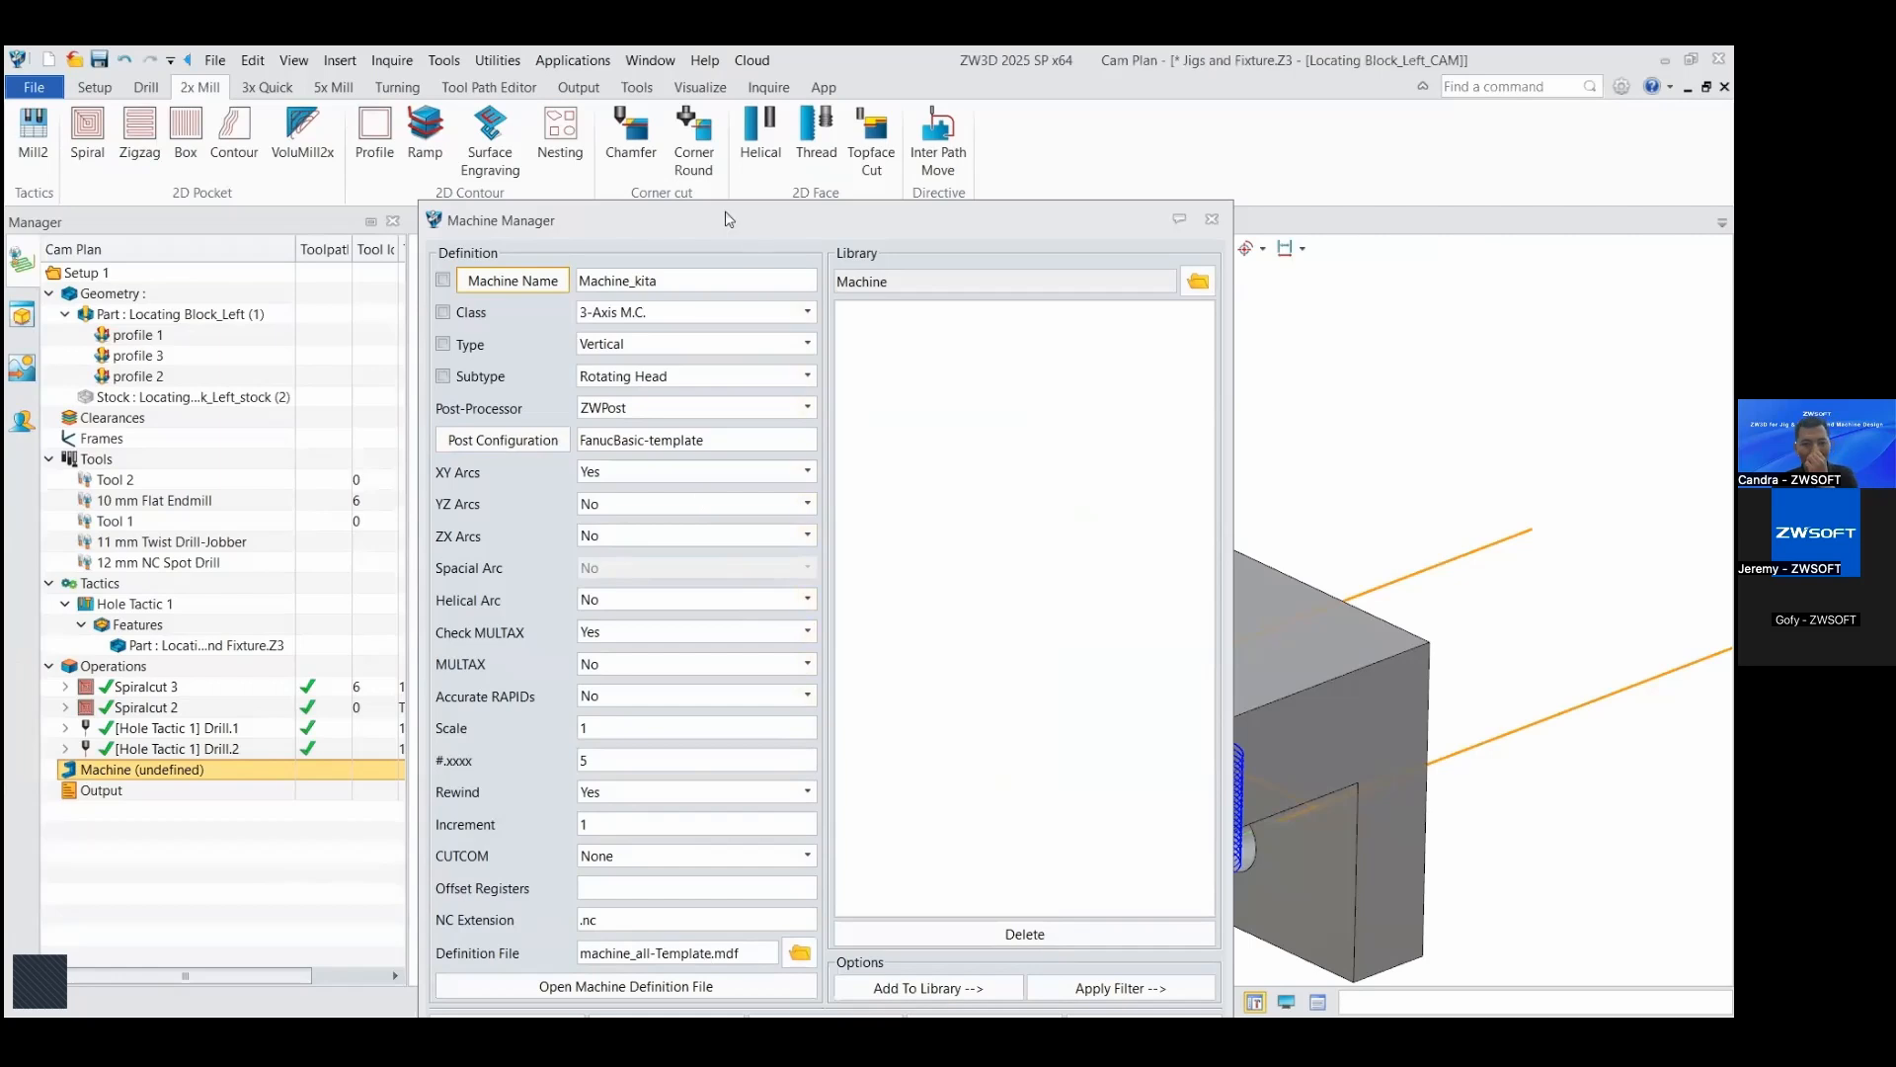
drag(729, 218, 701, 136)
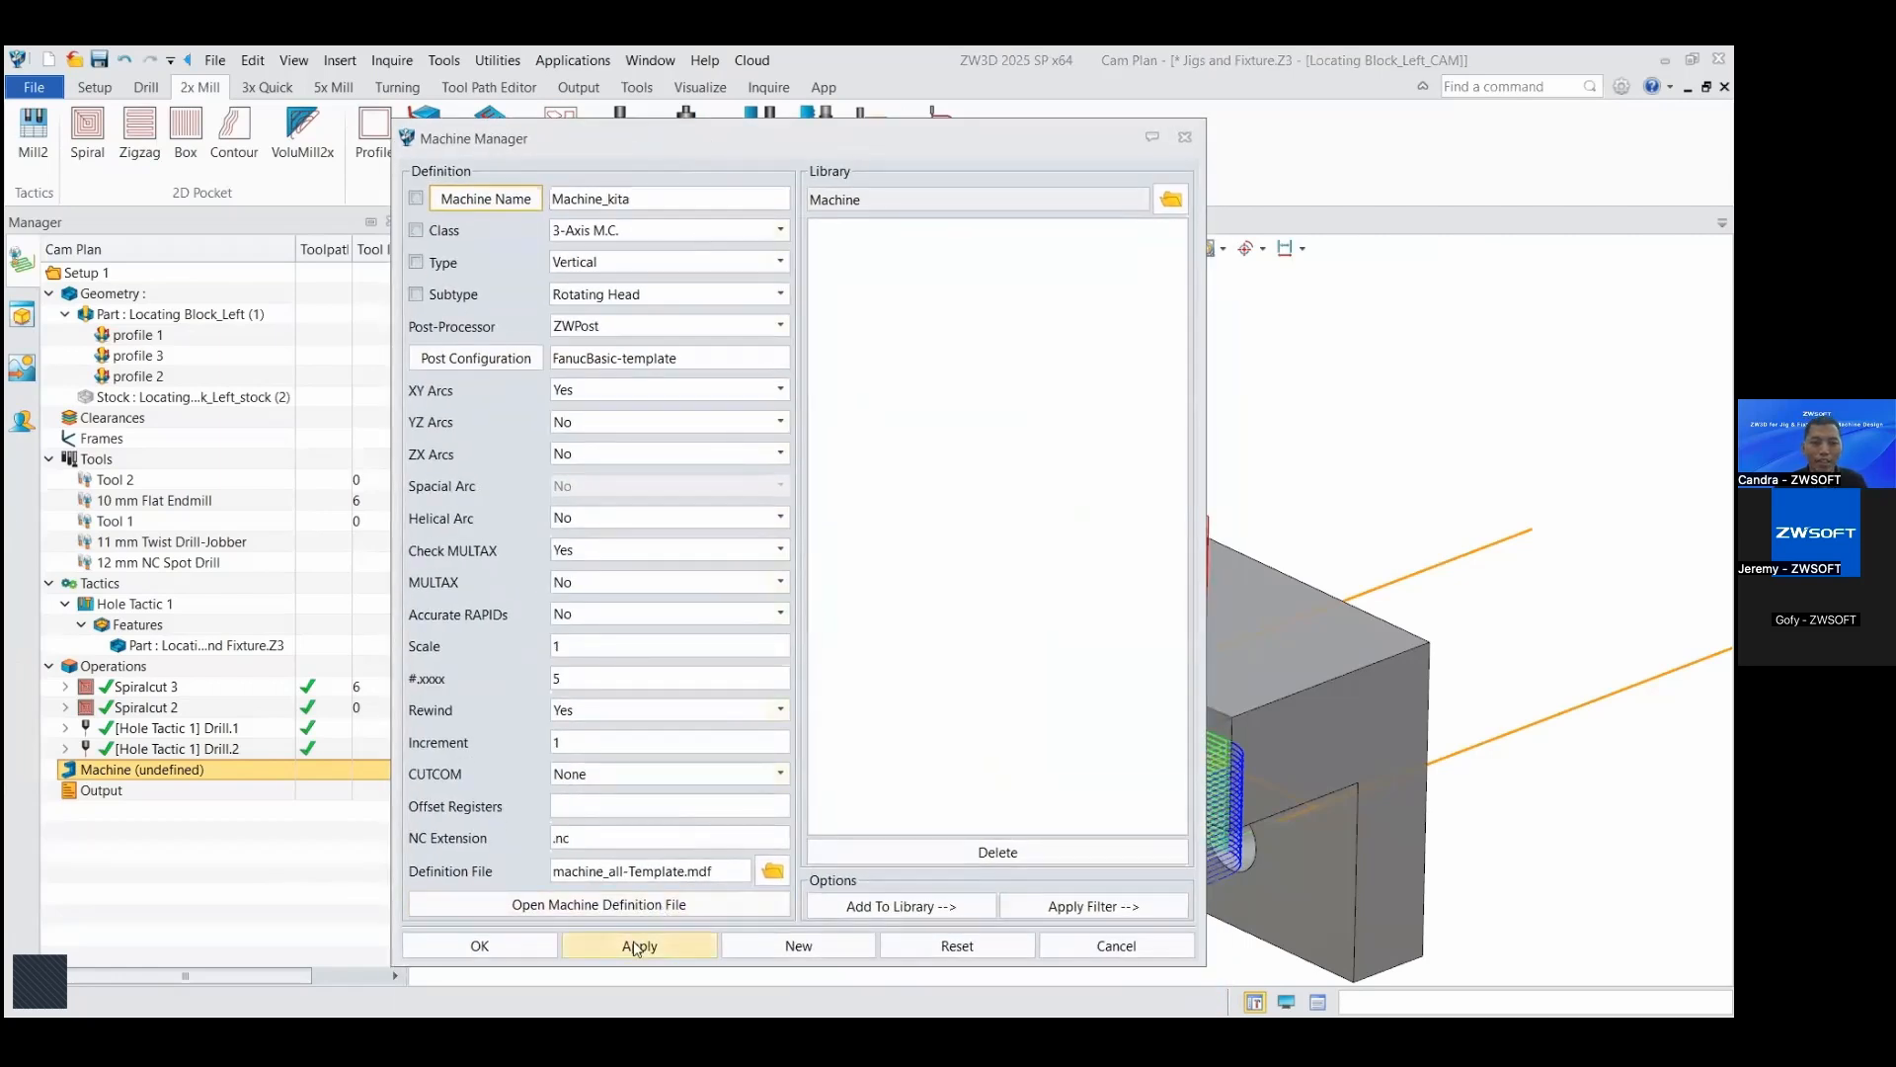
click(528, 953)
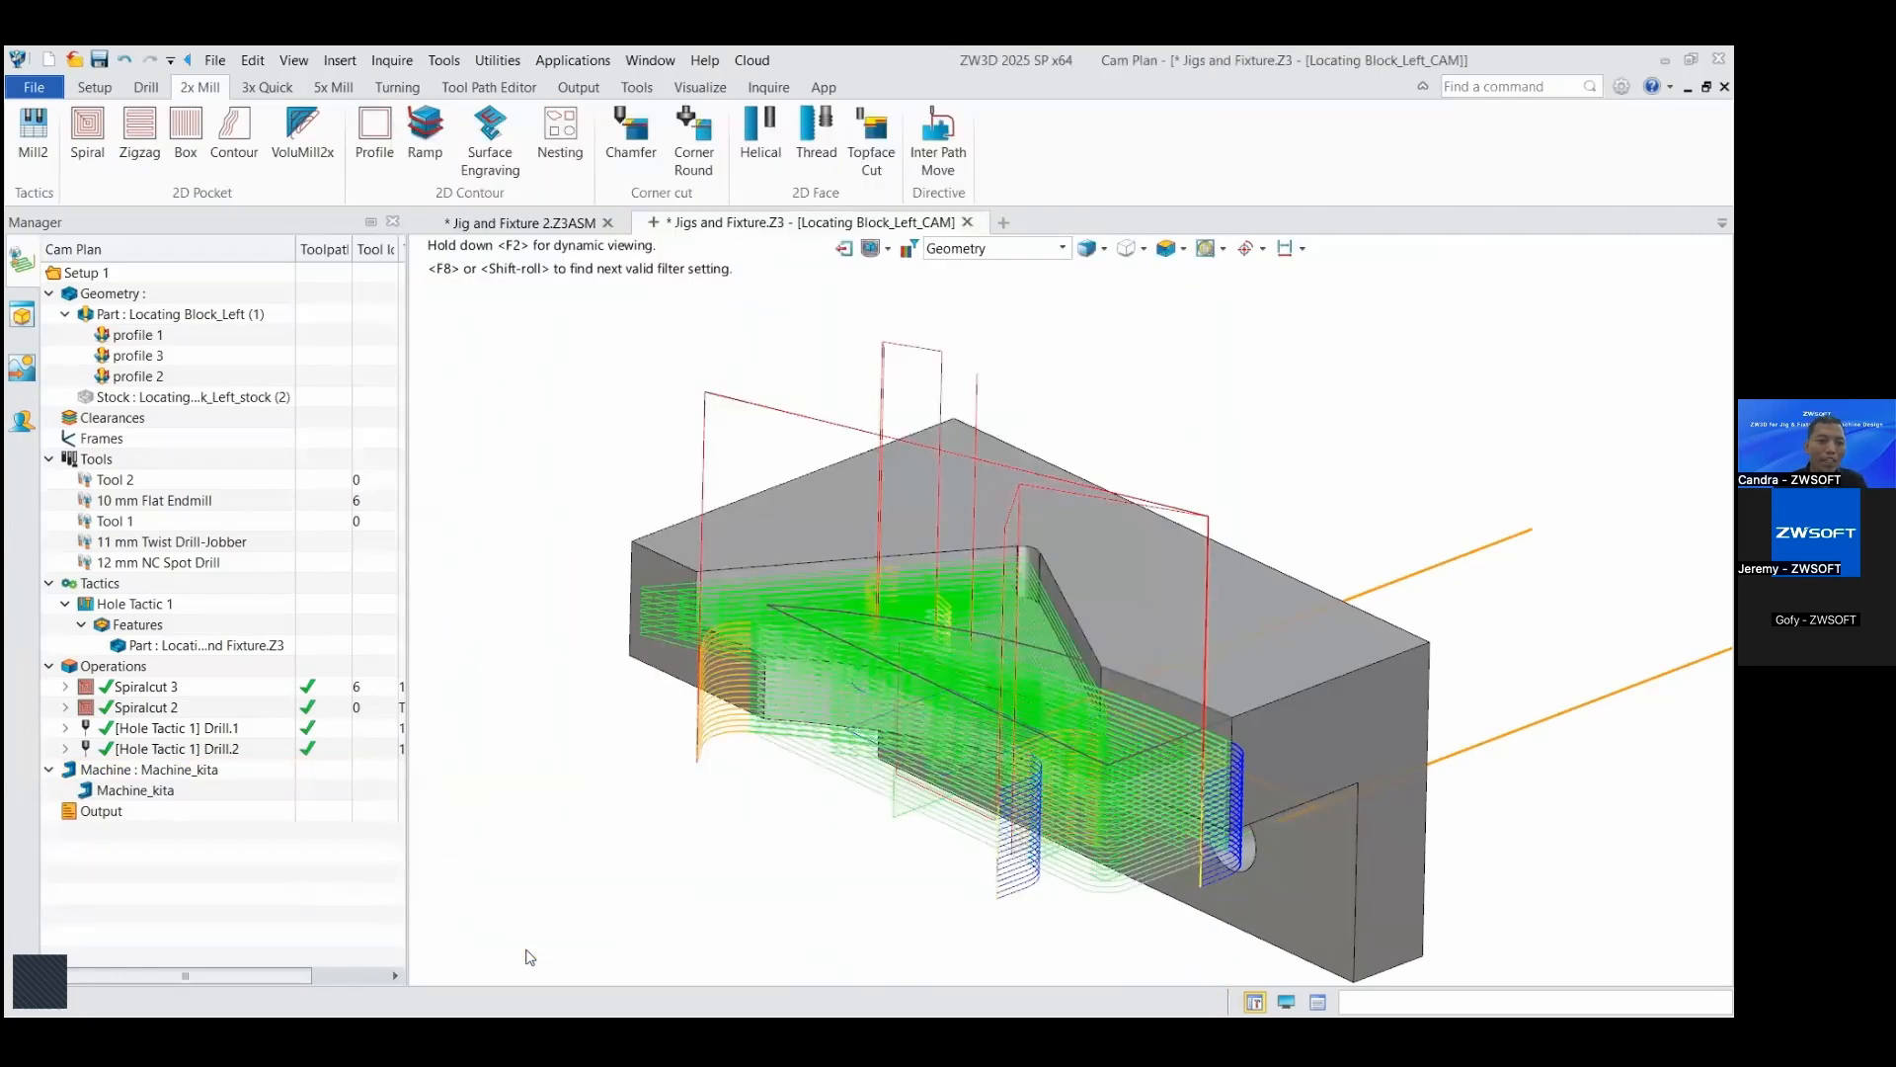
Step: Insert an NC output and add the Spiralcut 3 and Spiralcut 2 operations to it
right_click(114, 820)
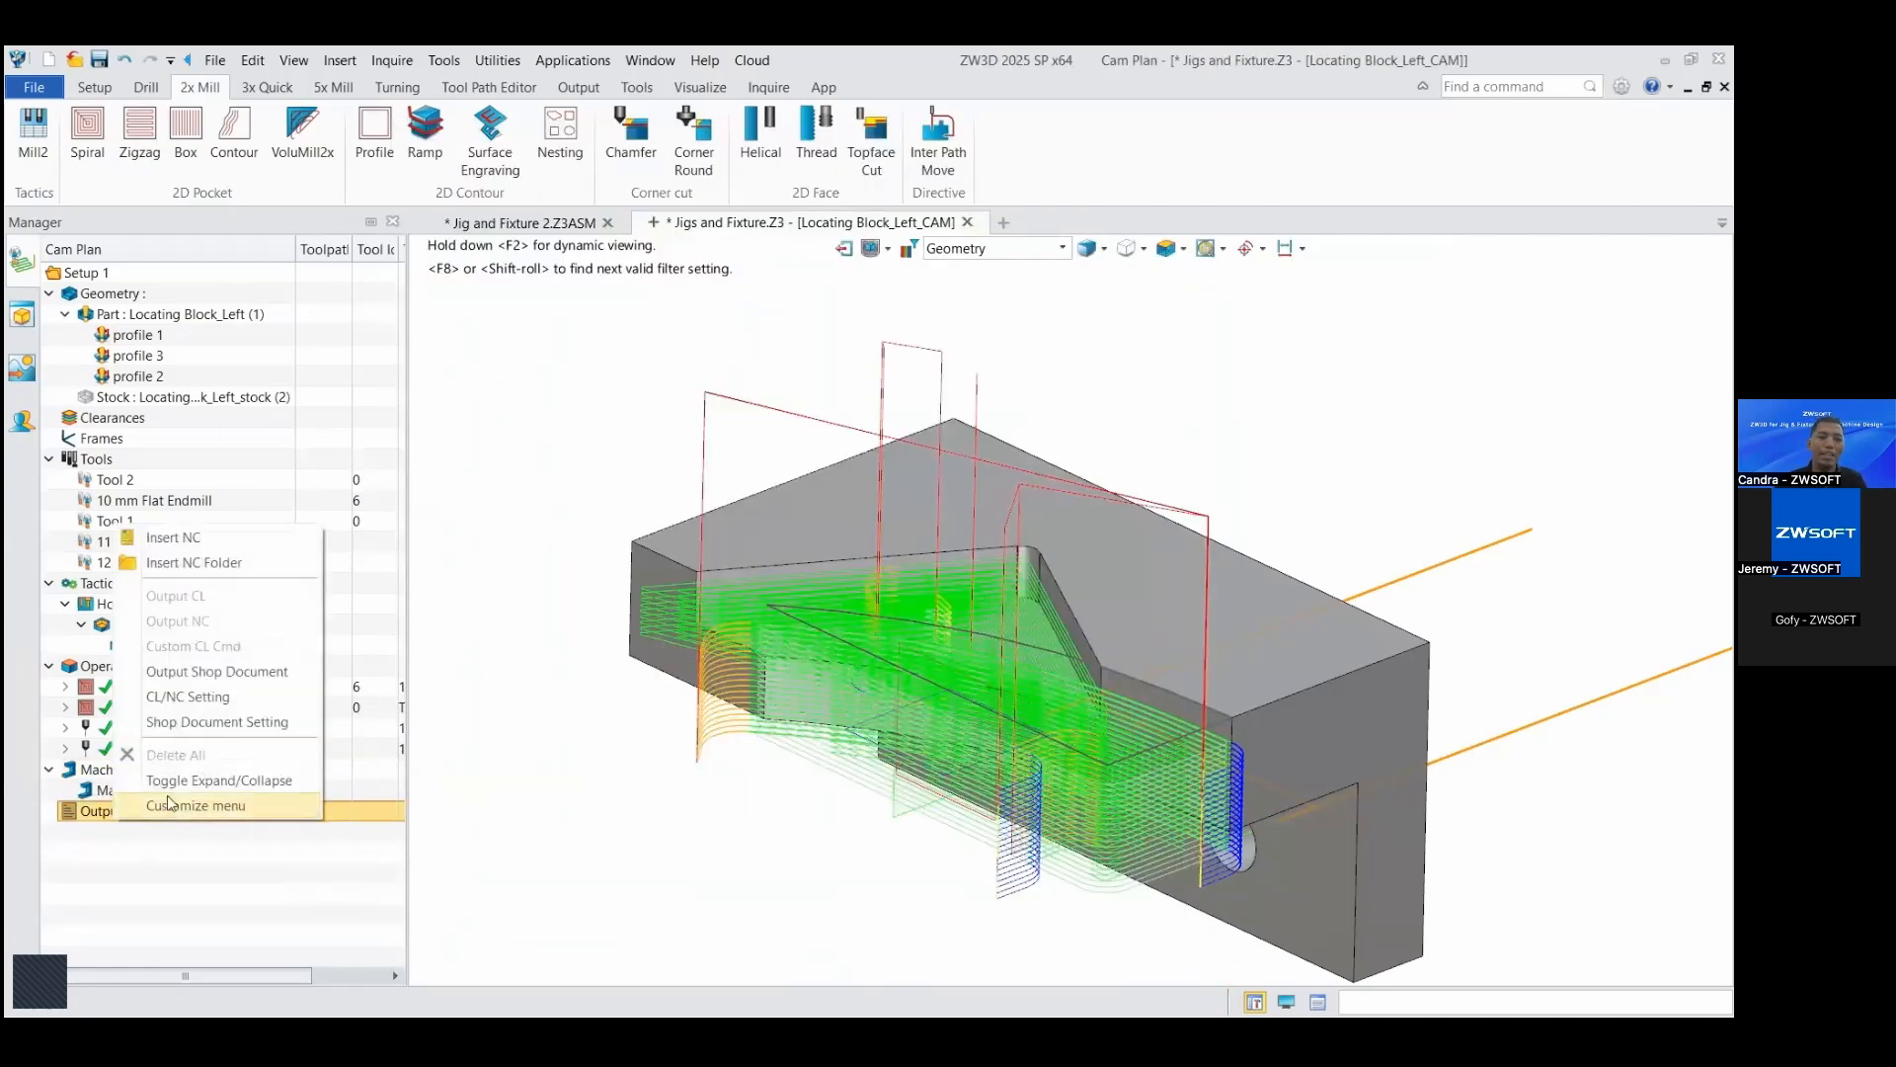
click(193, 550)
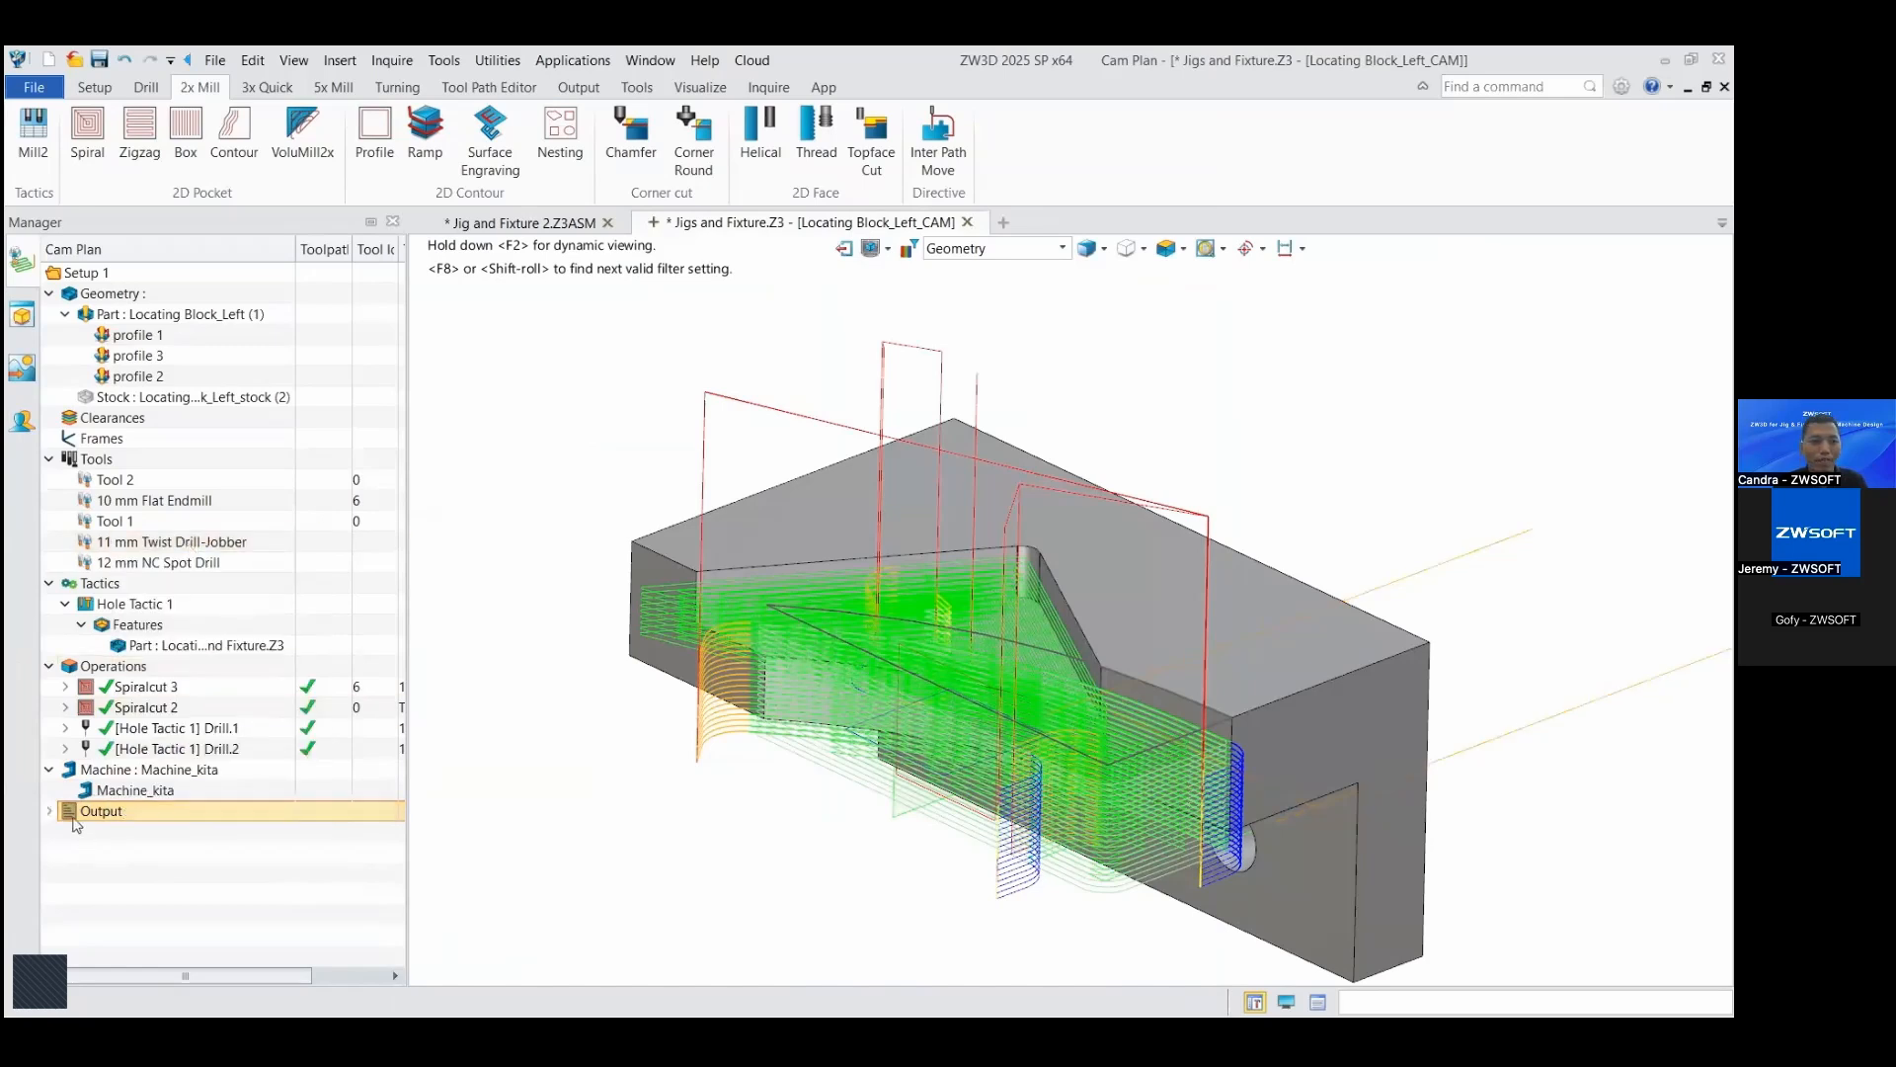
right_click(126, 837)
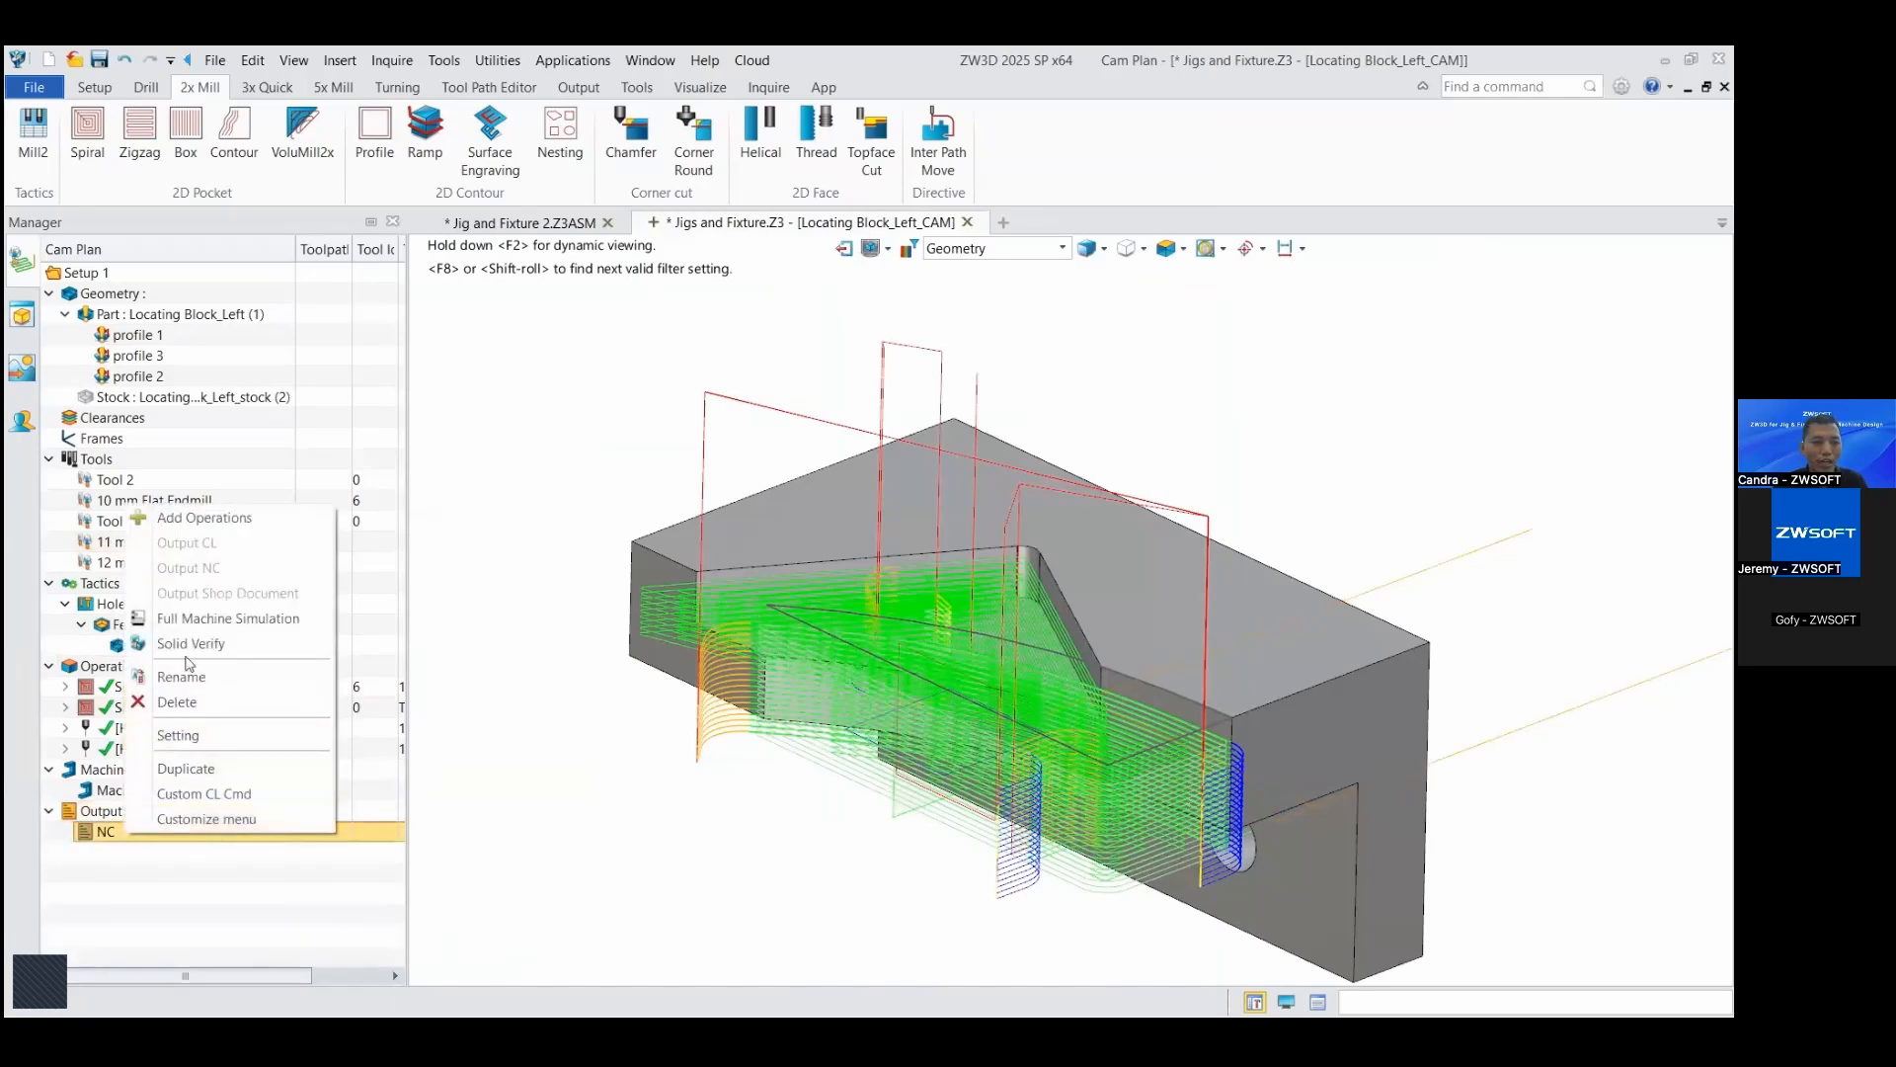
click(203, 519)
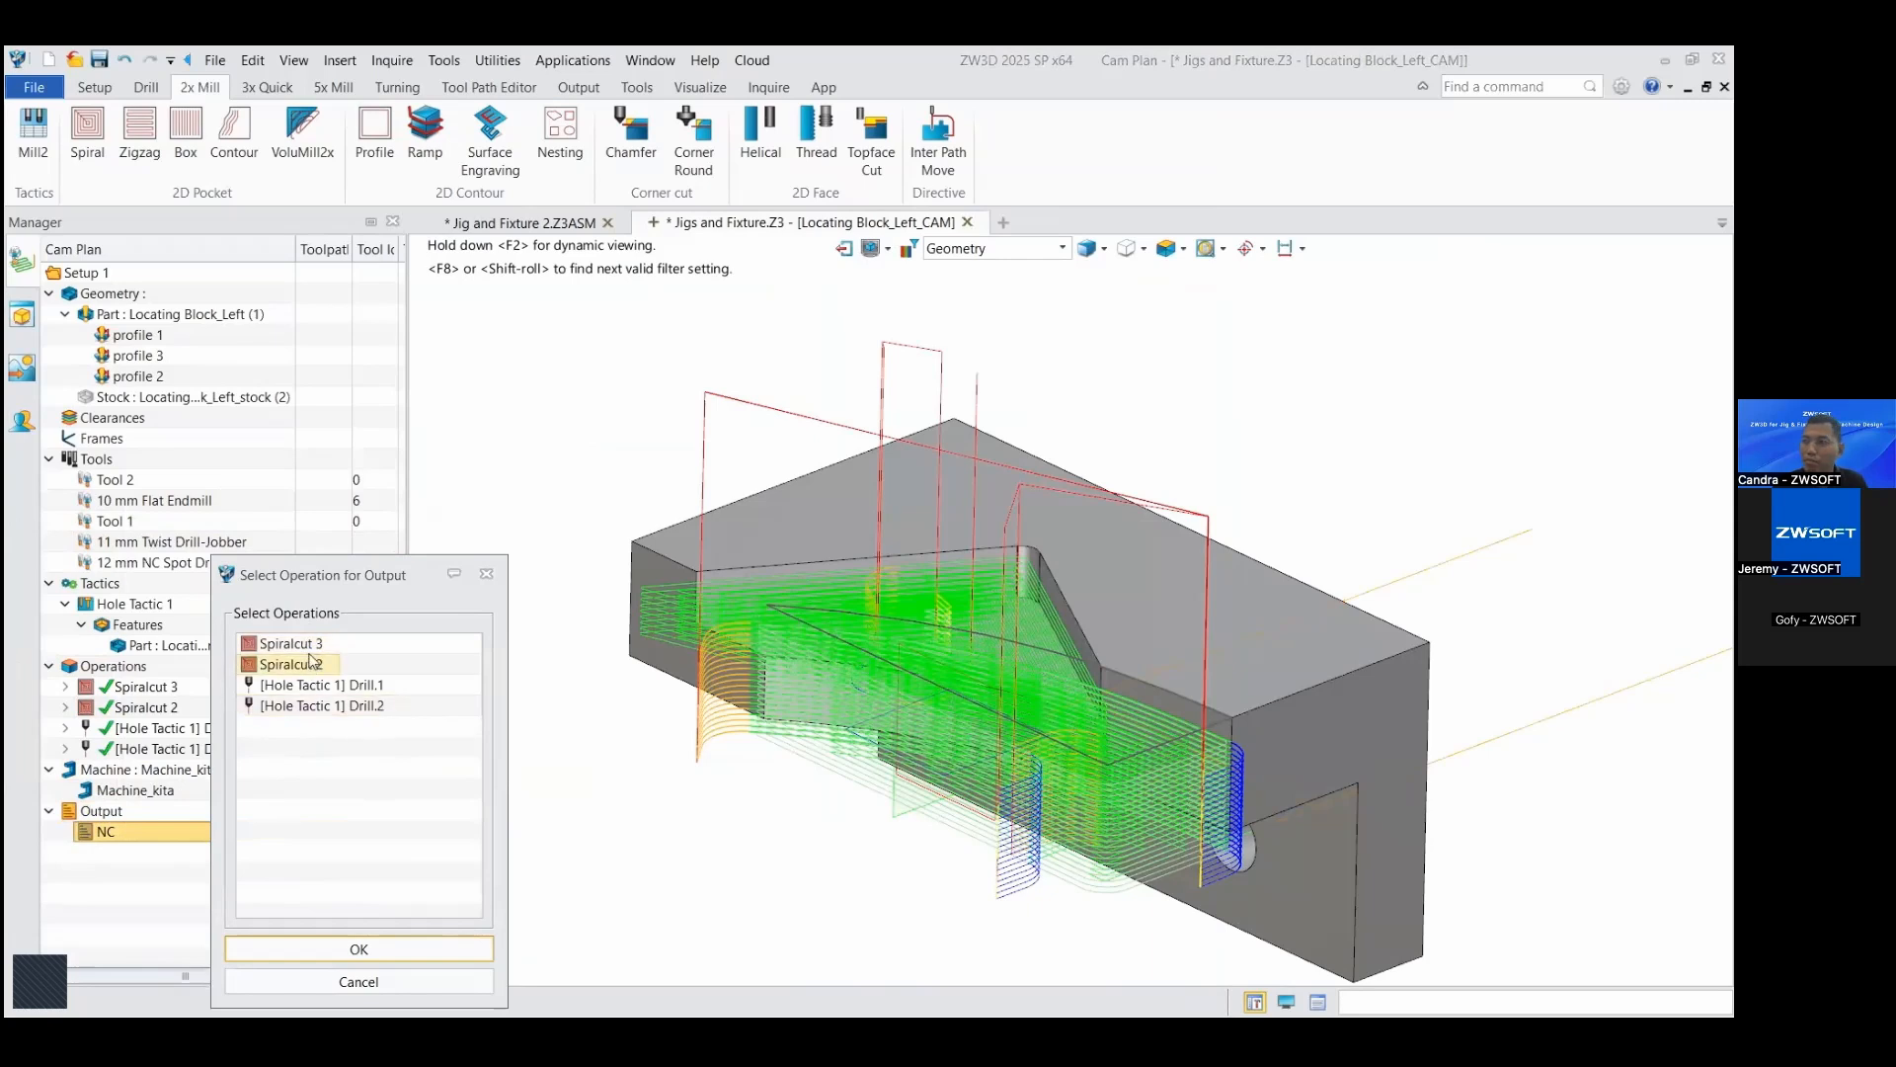
click(319, 946)
click(66, 832)
Step: Generate the NC code for the NC output, overwriting the existing NC.nc file
right_click(114, 833)
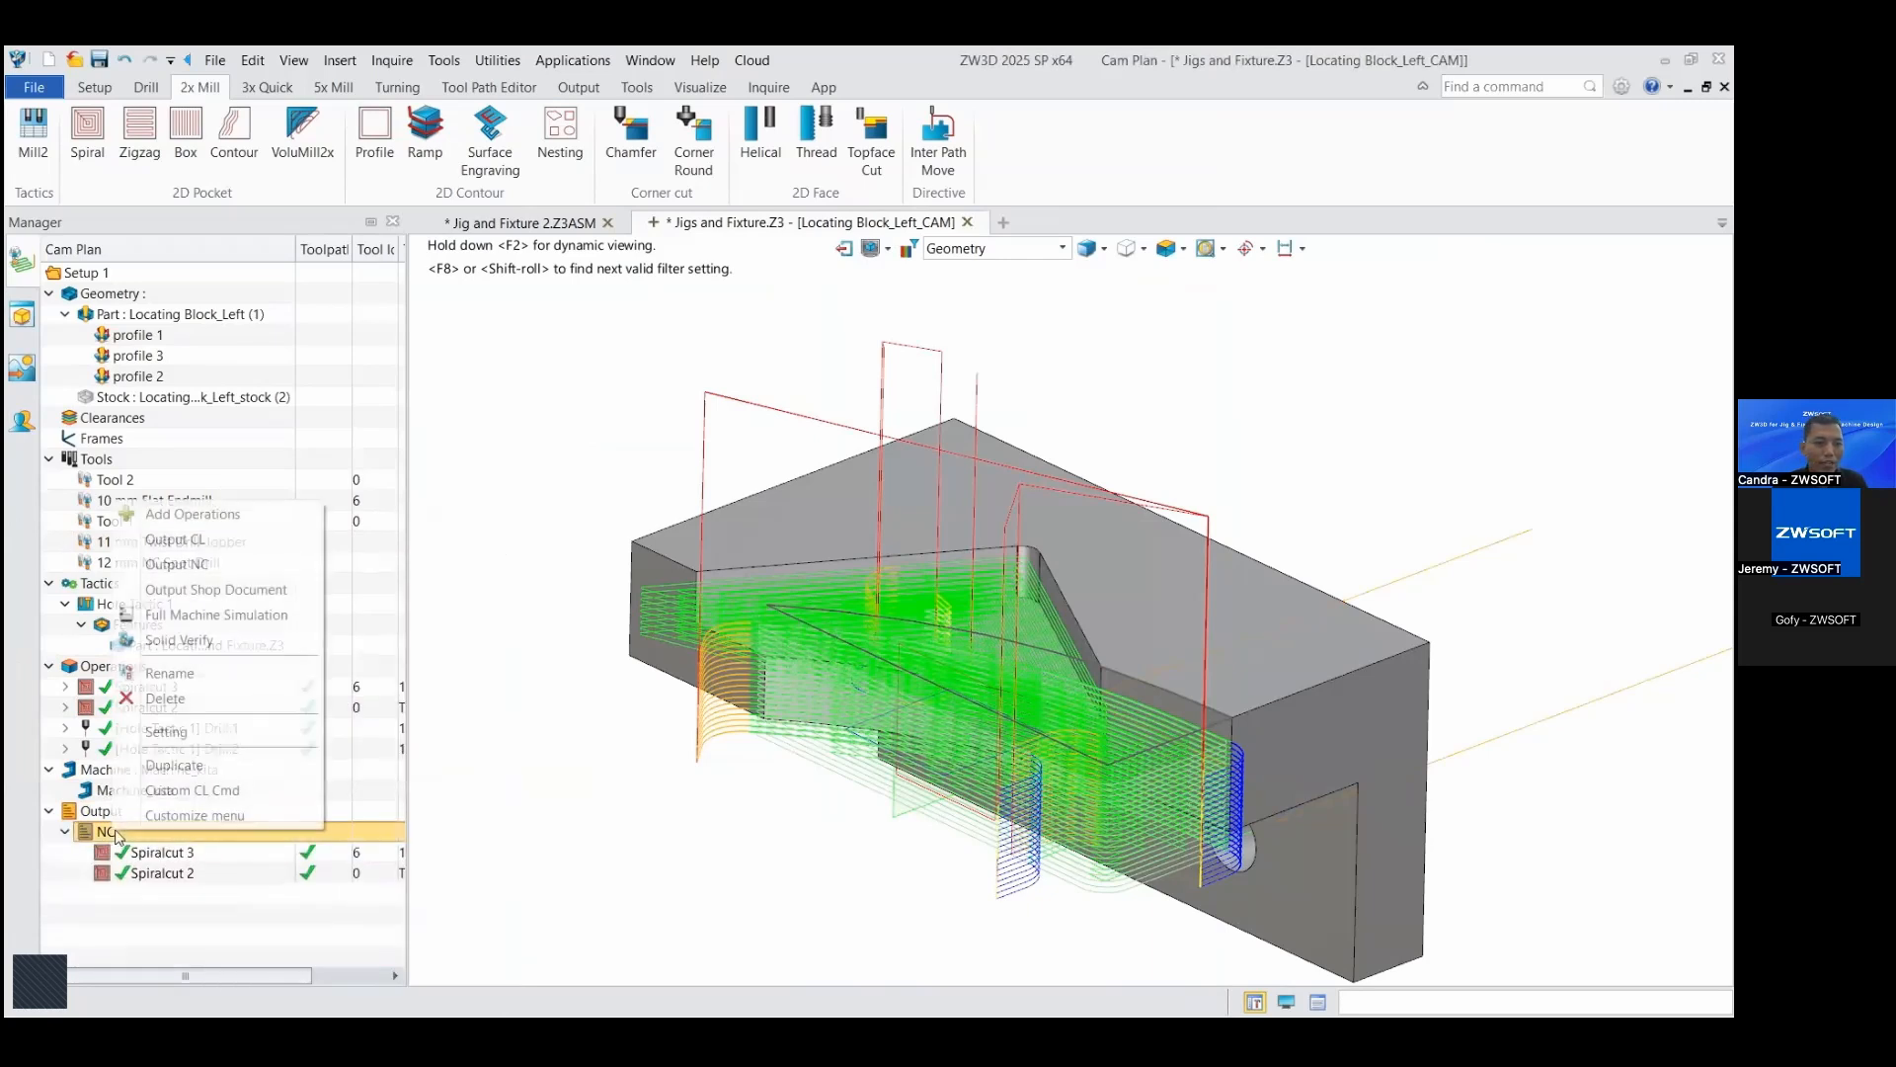
click(210, 567)
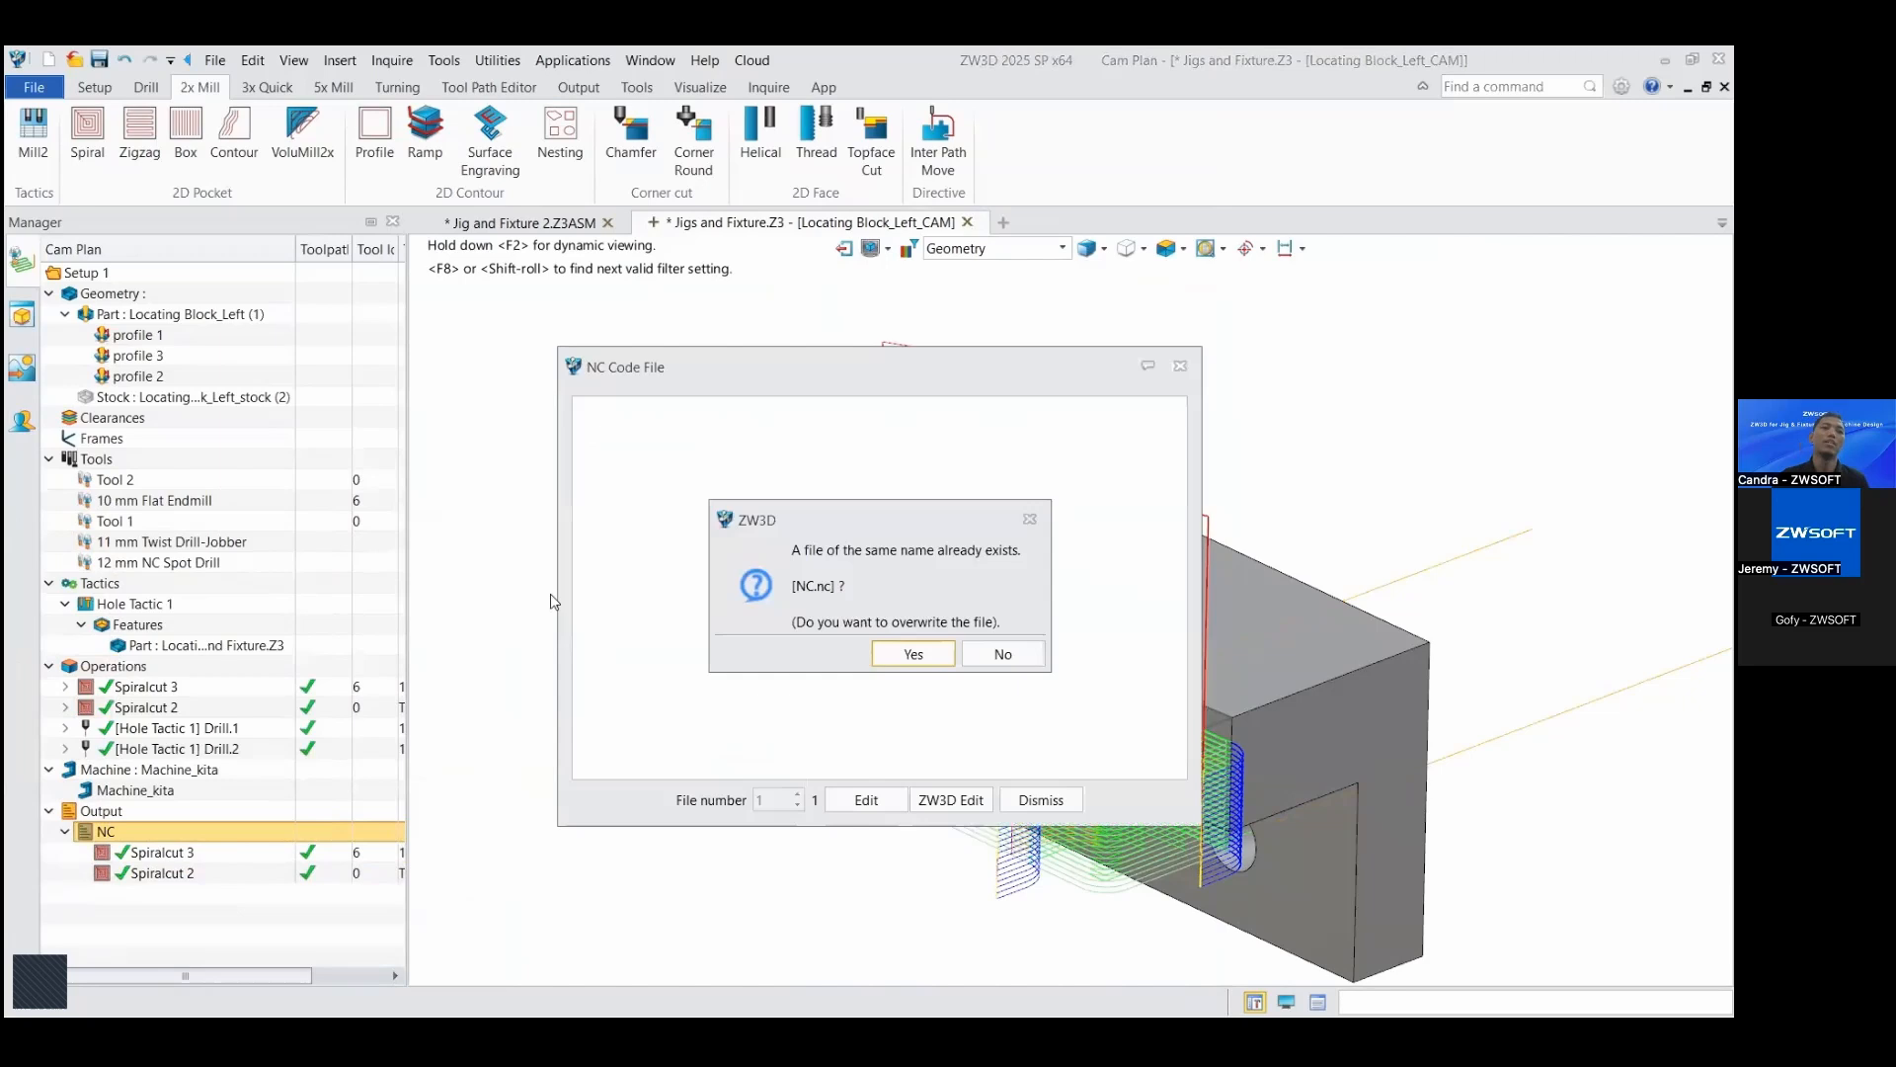
click(935, 656)
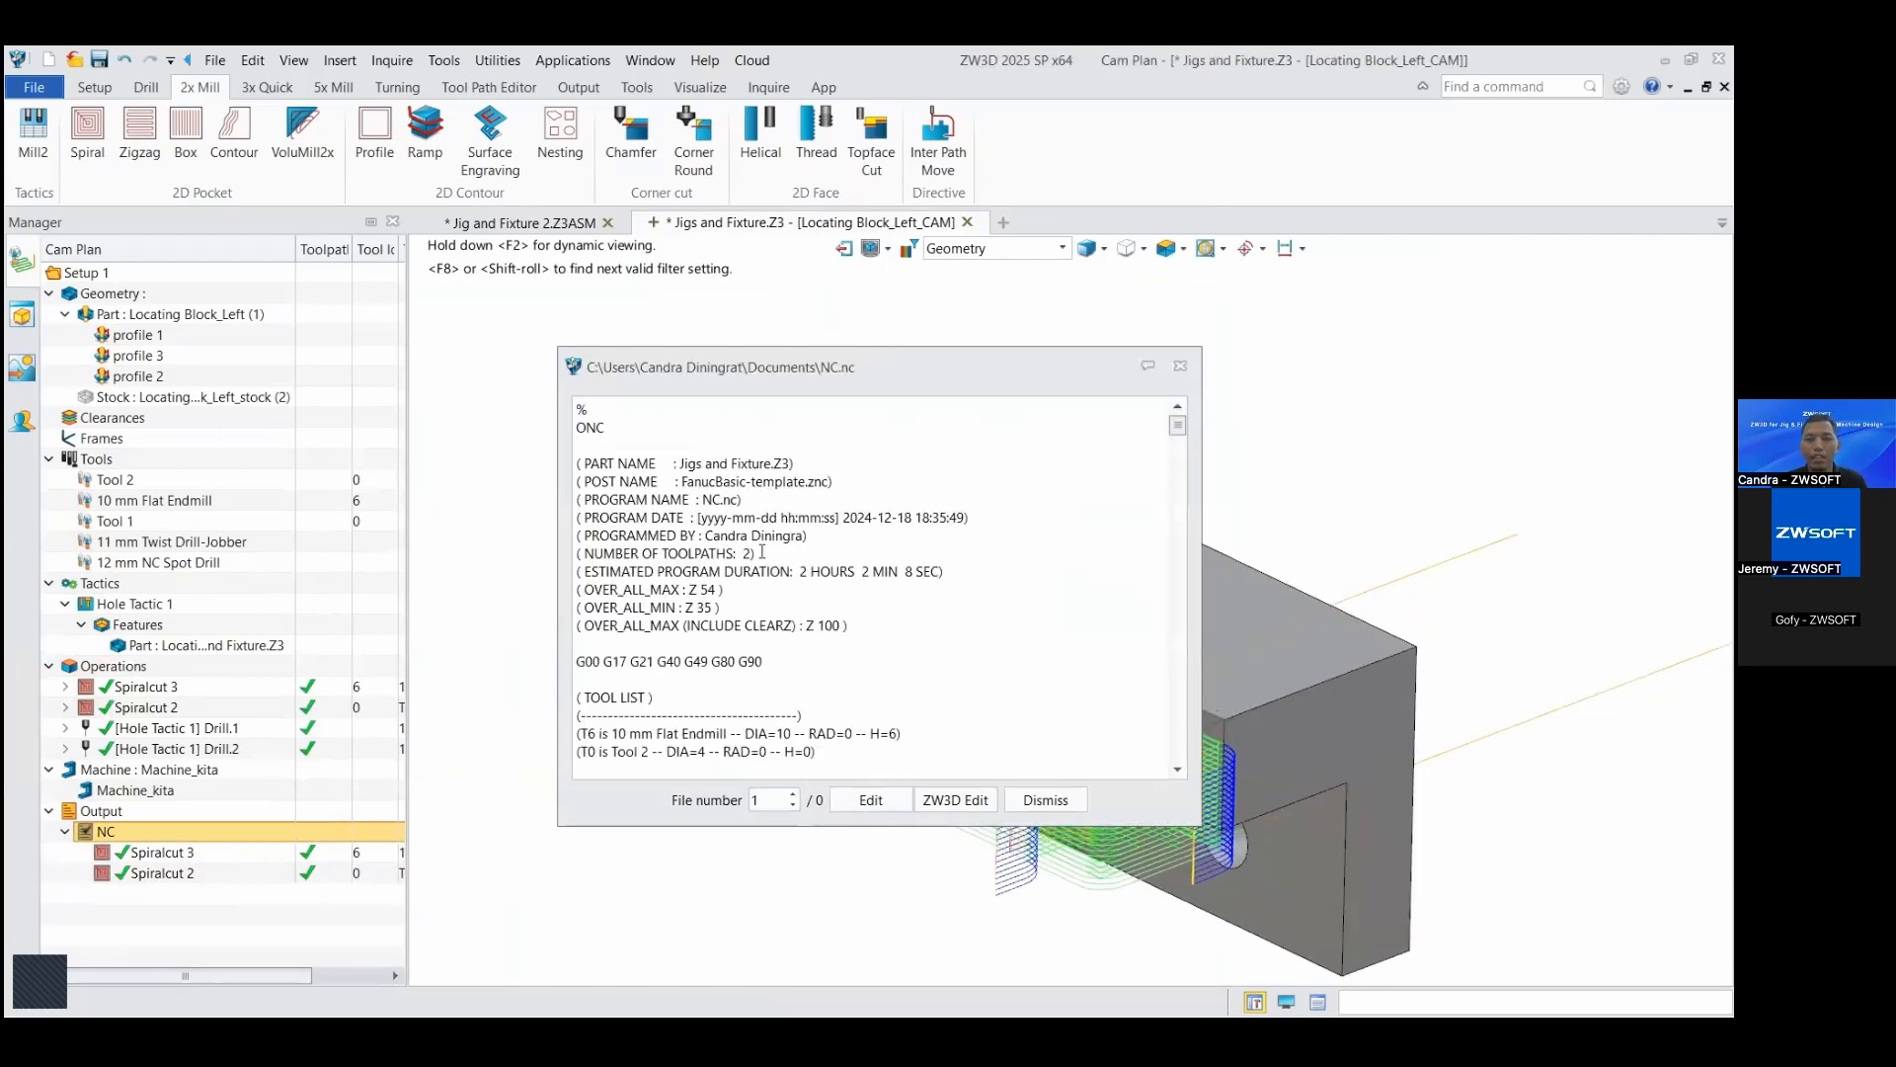
Step: Examine the generated NC code from the program header and tool list through the Spiralcut moves to the program end
drag(582, 410, 809, 643)
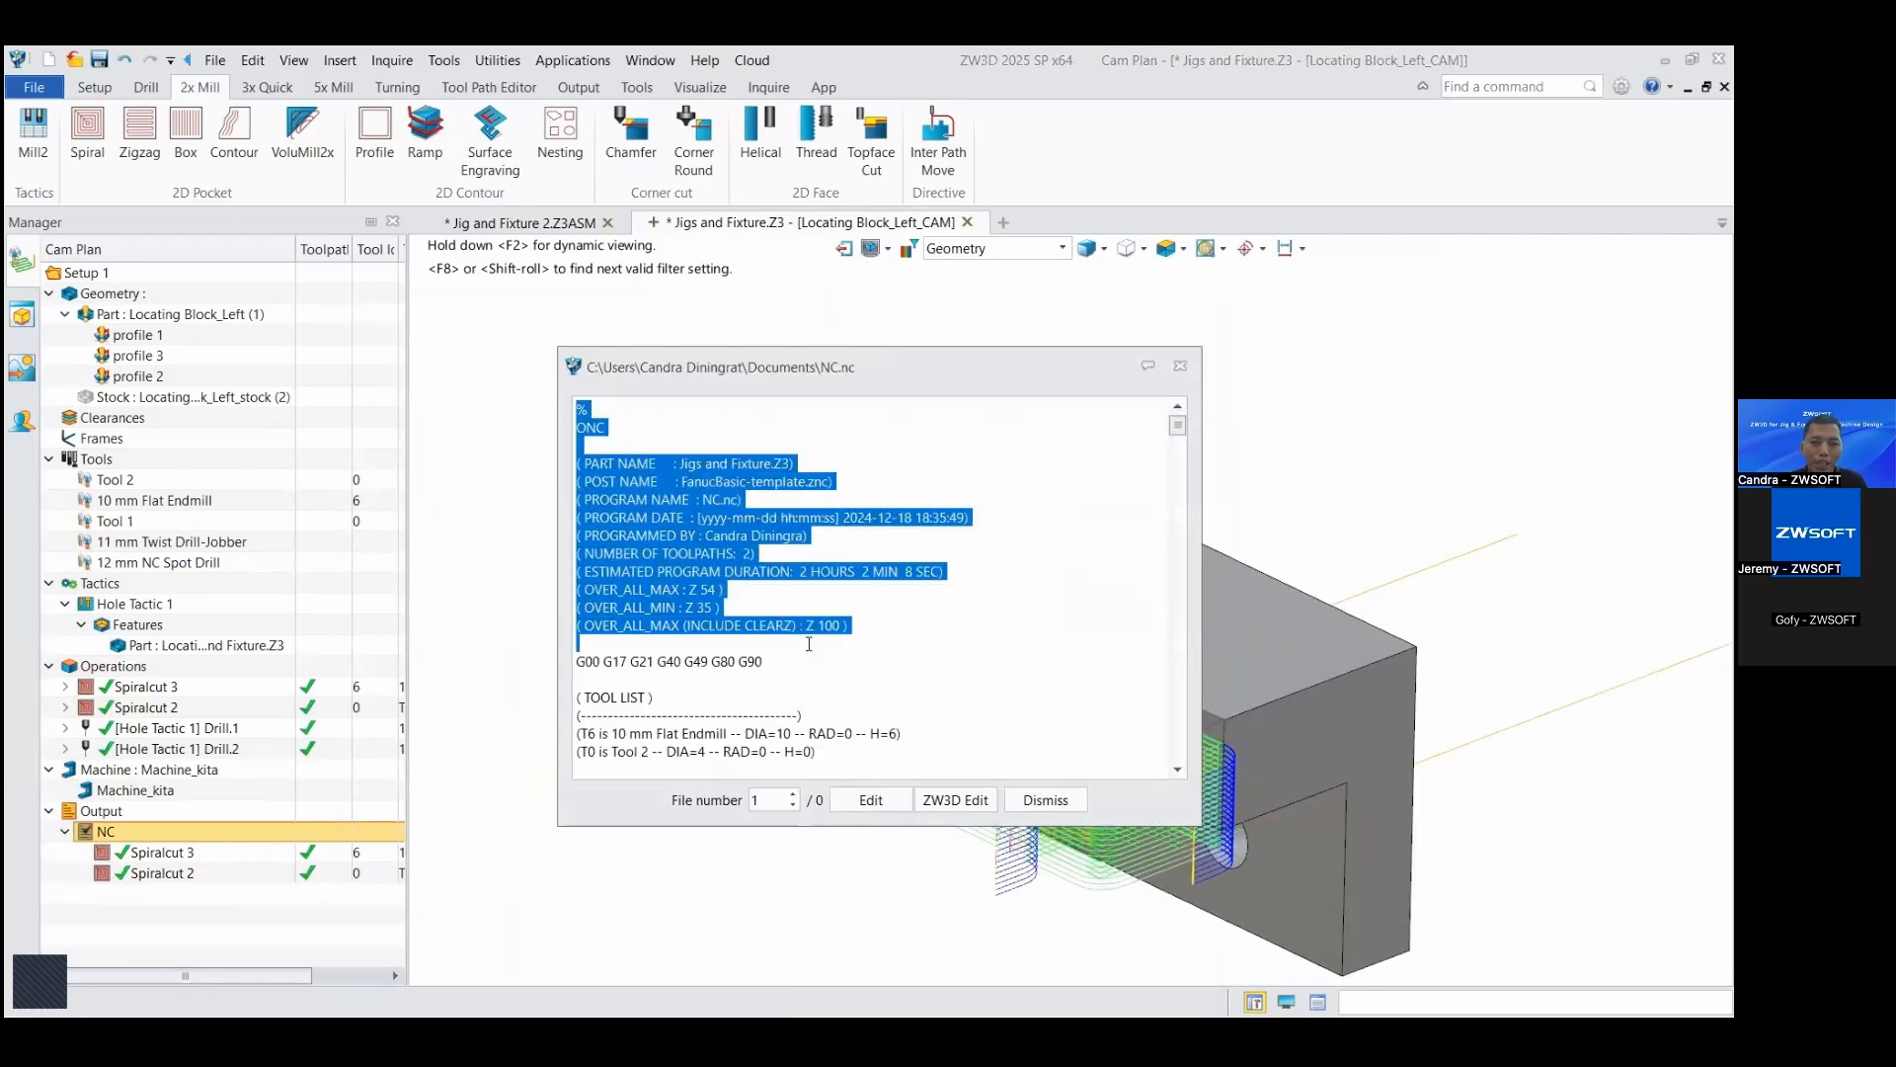
click(811, 655)
scroll(802, 650, down, 2)
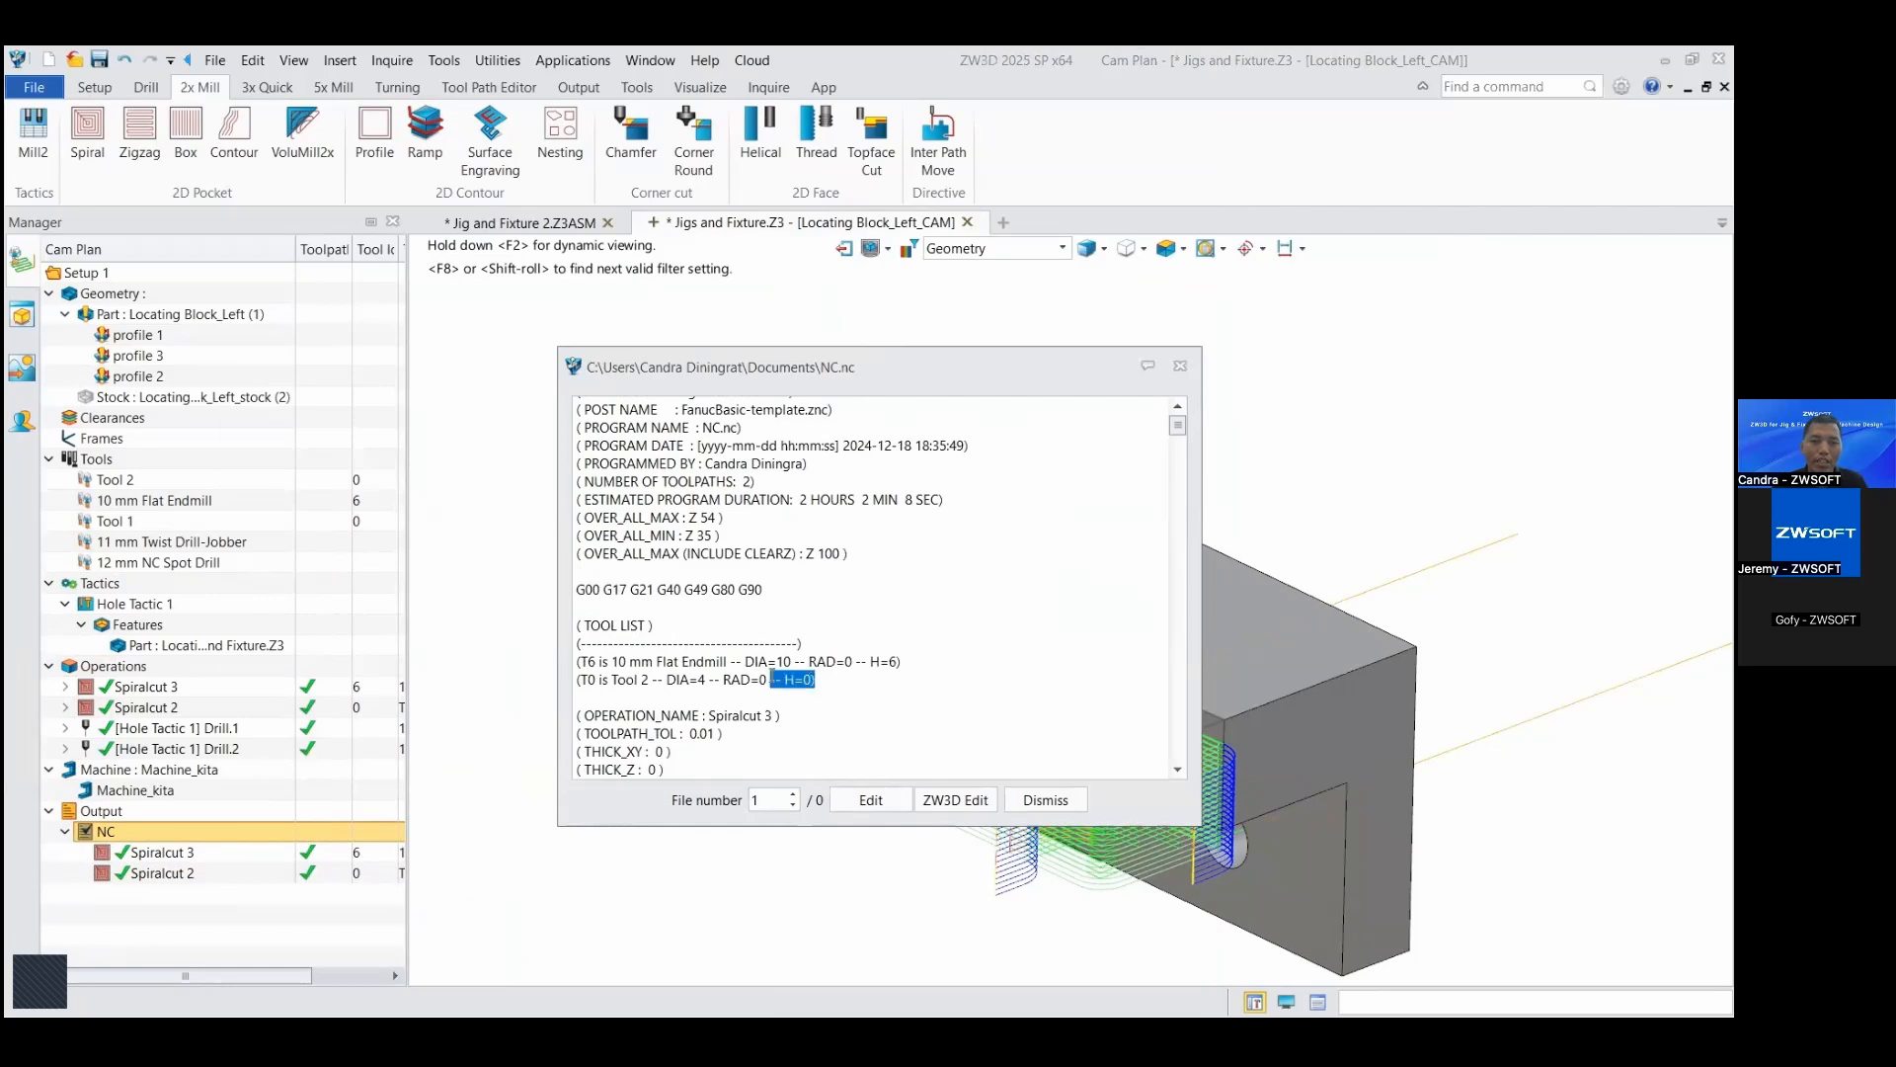
scroll(725, 679, down, 2)
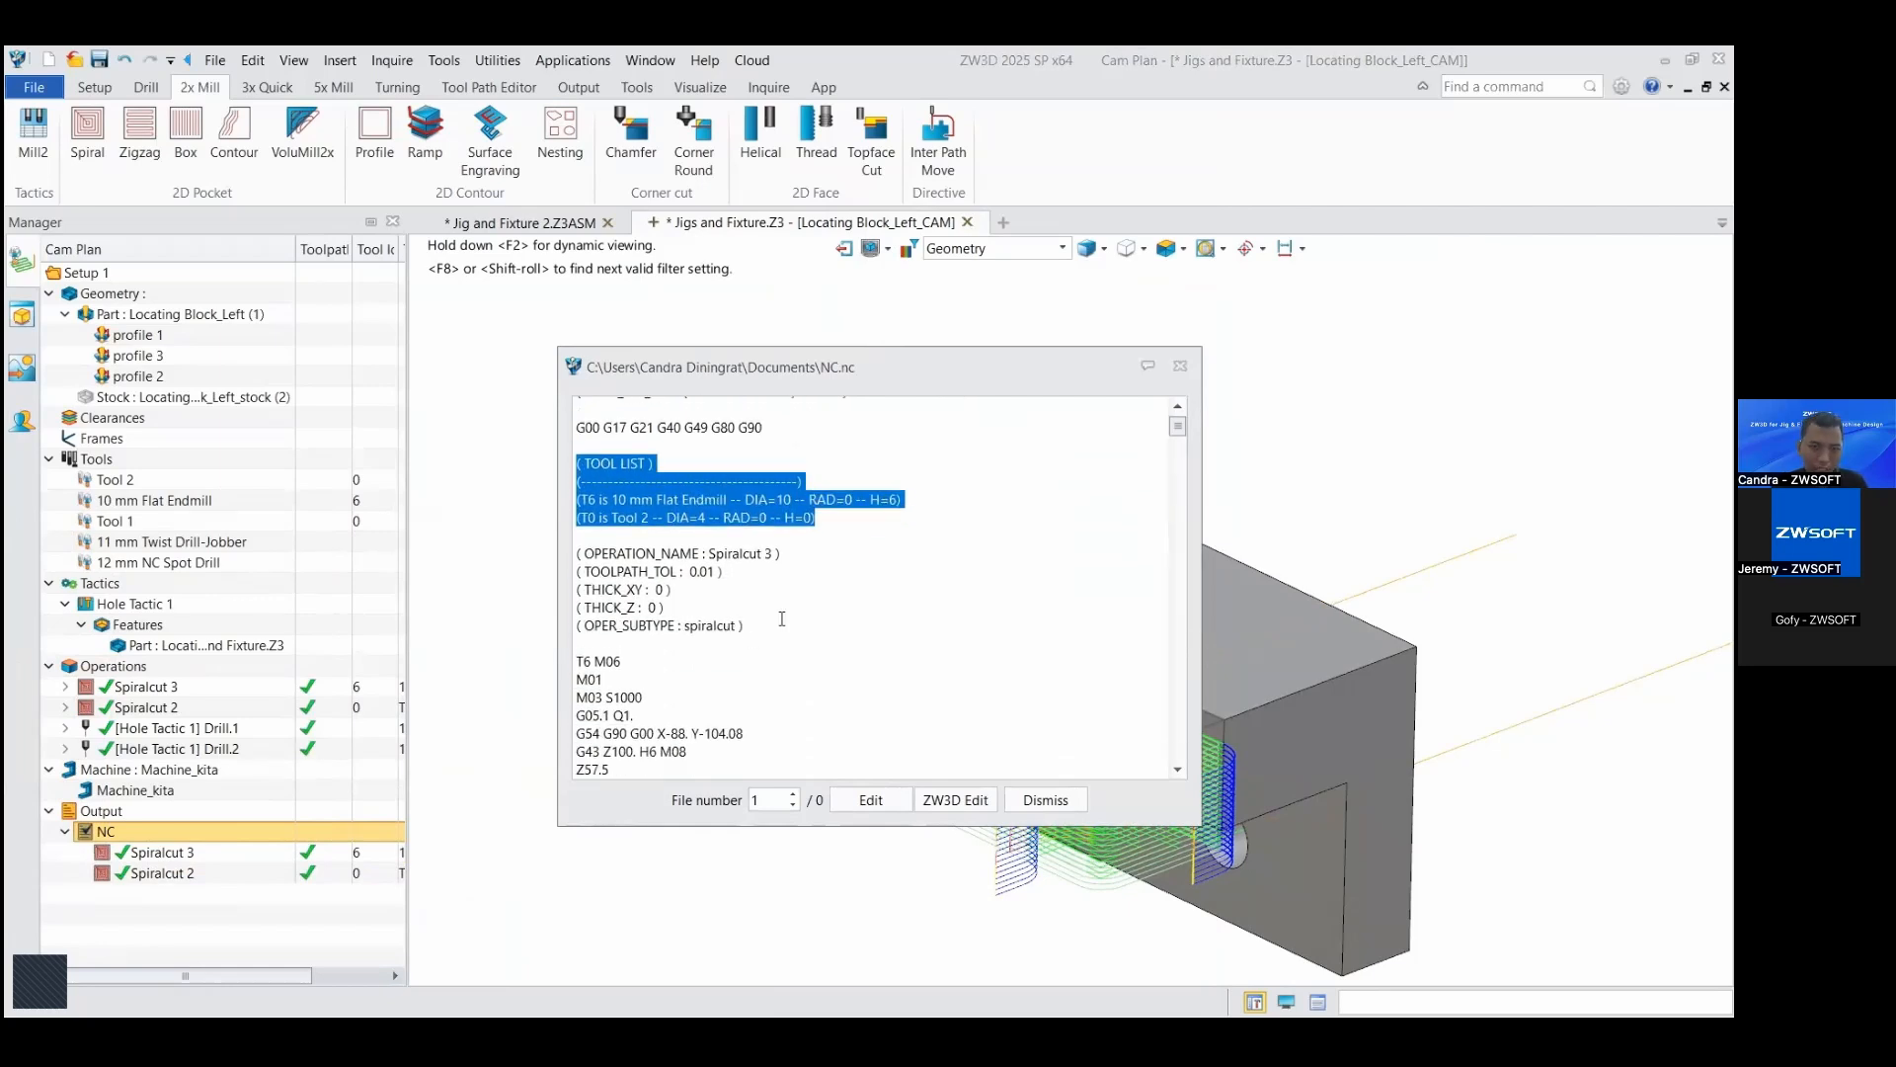
drag(780, 624, 689, 677)
scroll(658, 646, down, 2)
scroll(691, 670, down, 5)
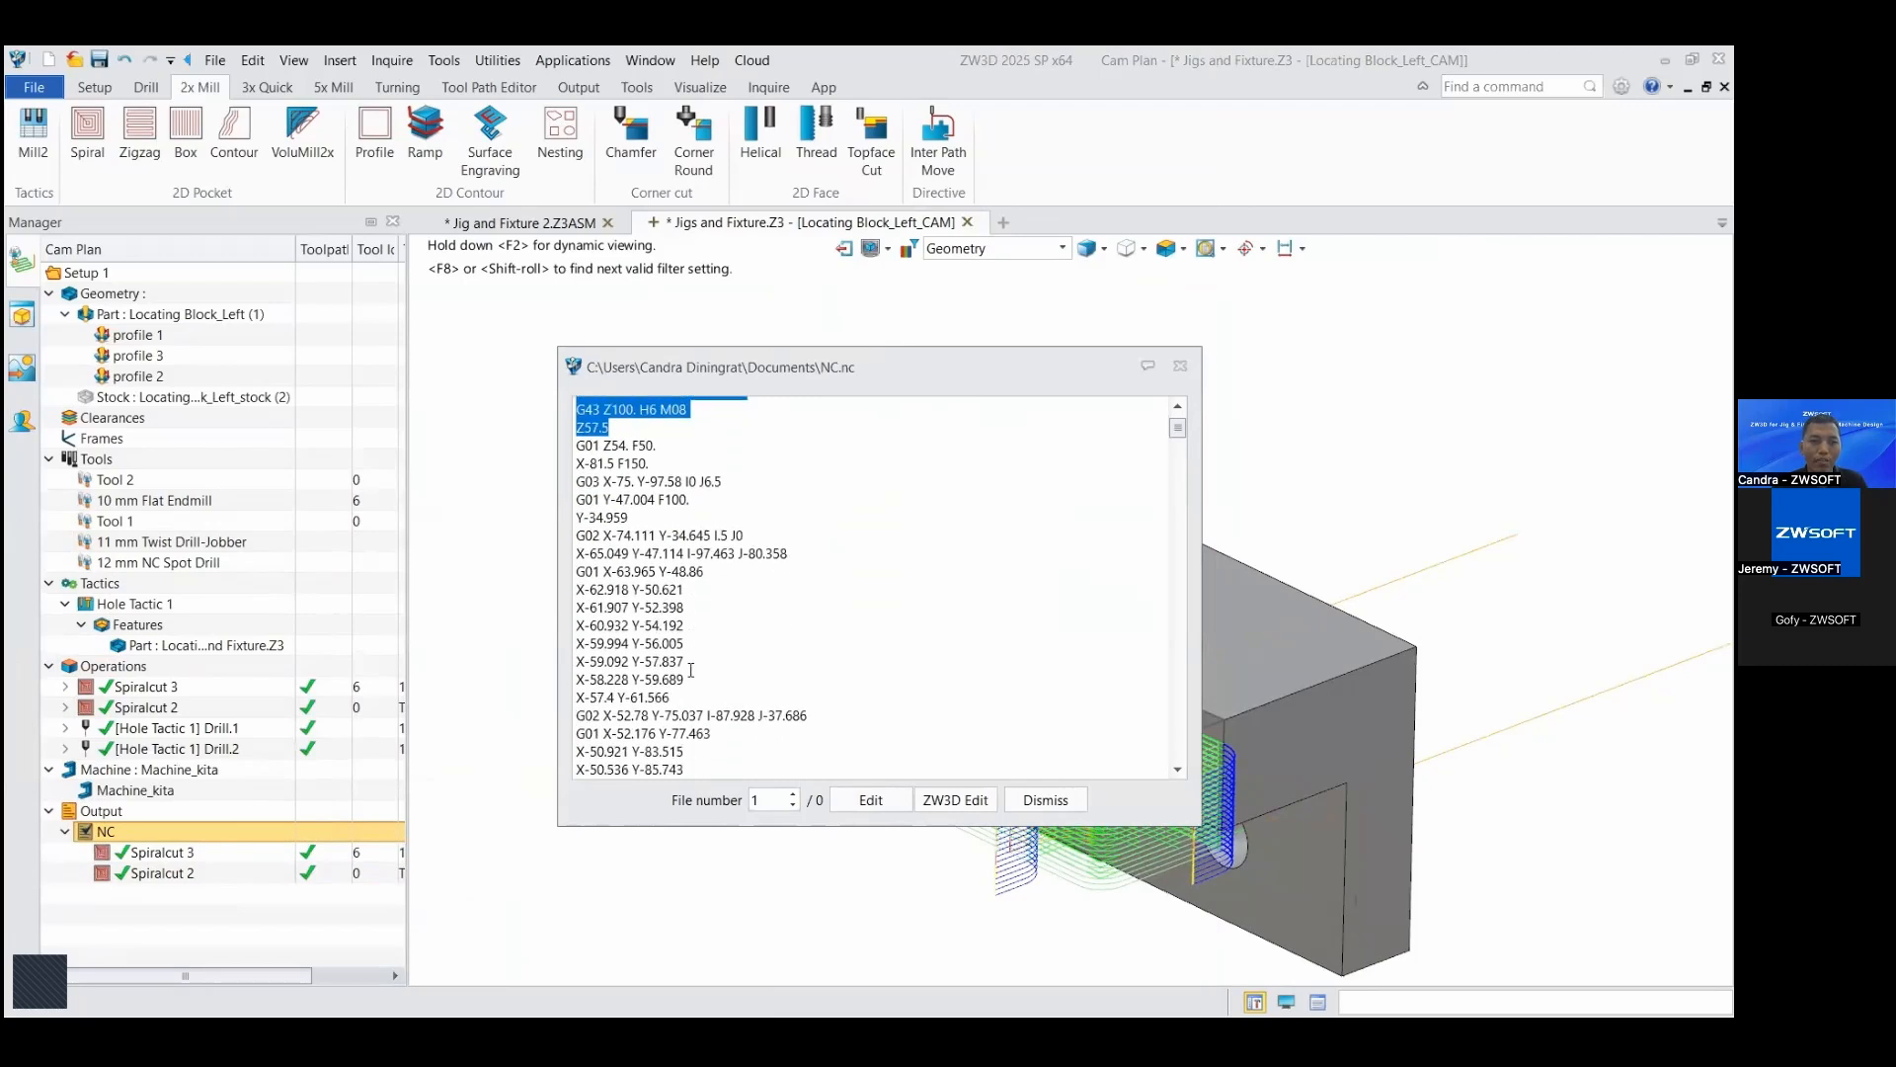
scroll(691, 669, down, 3)
drag(1178, 439, 1182, 471)
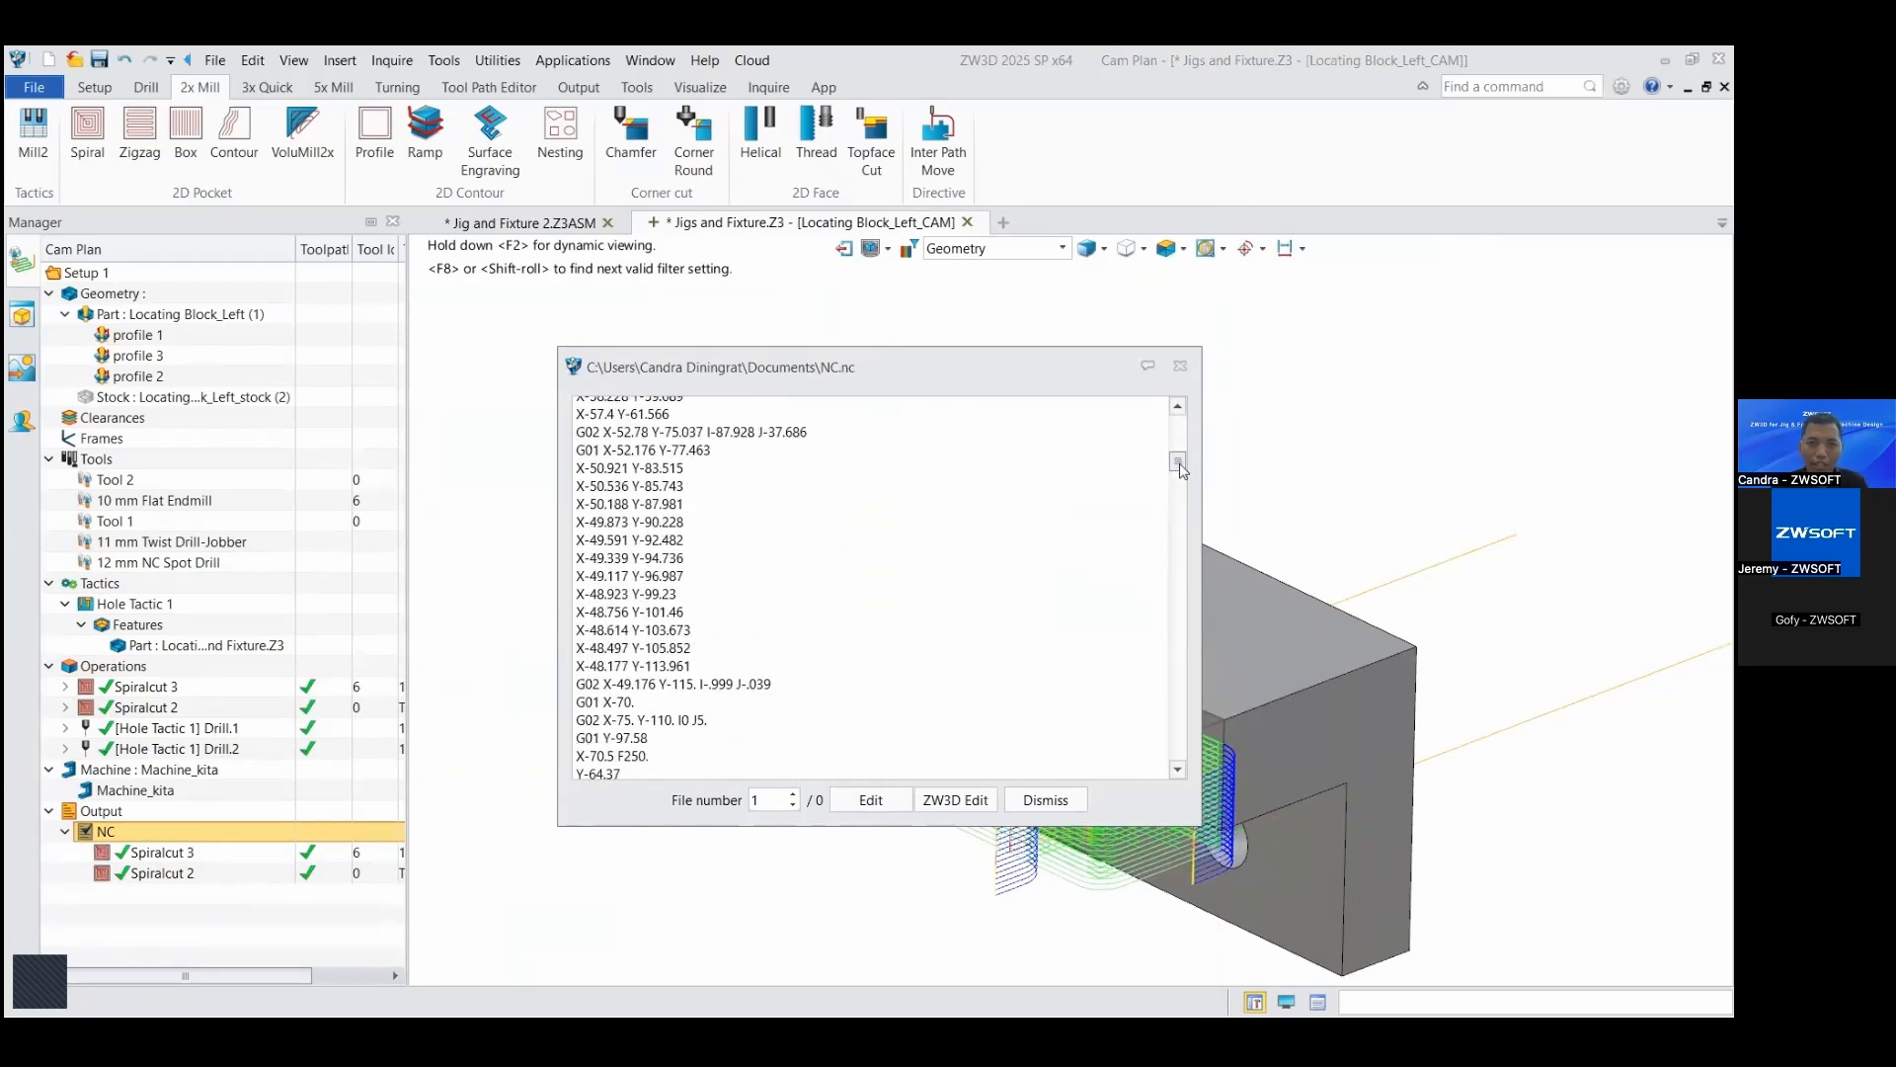
scroll(824, 629, down, 3)
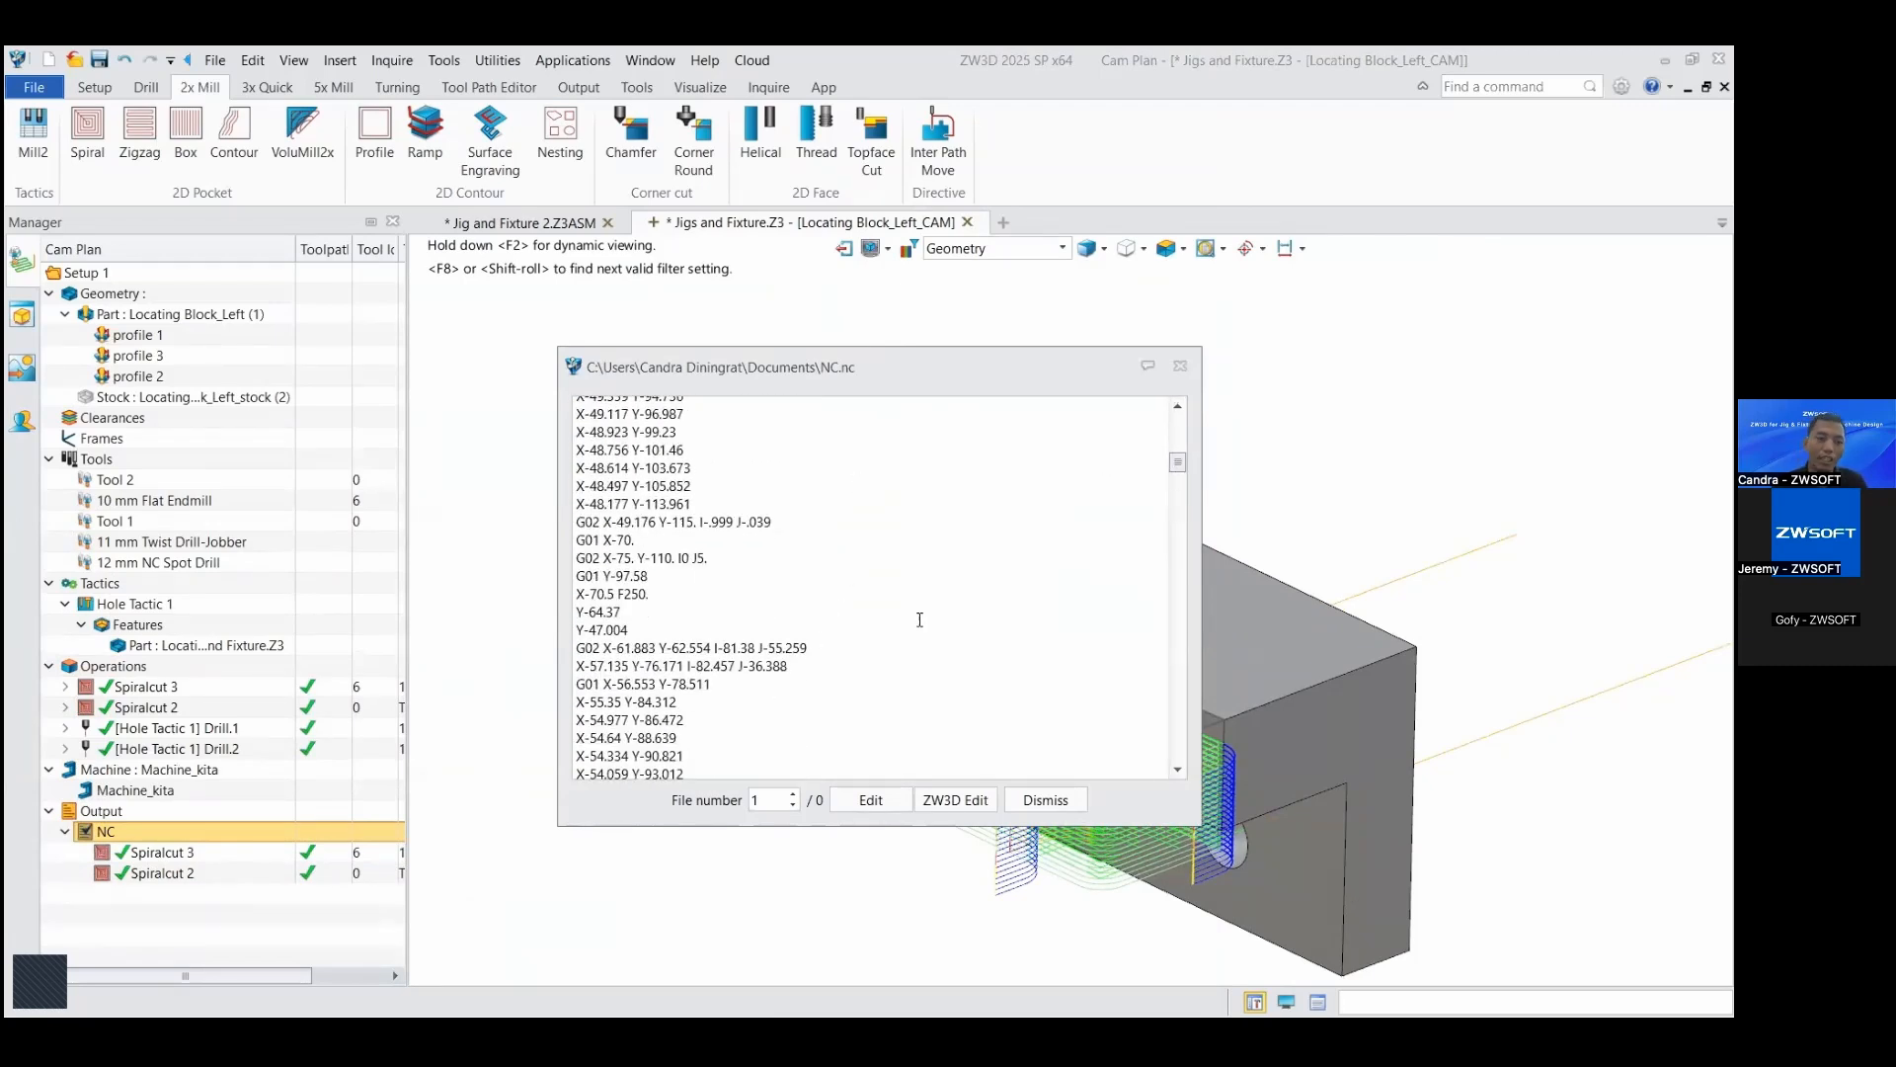
drag(1181, 461, 1198, 758)
drag(760, 768, 577, 656)
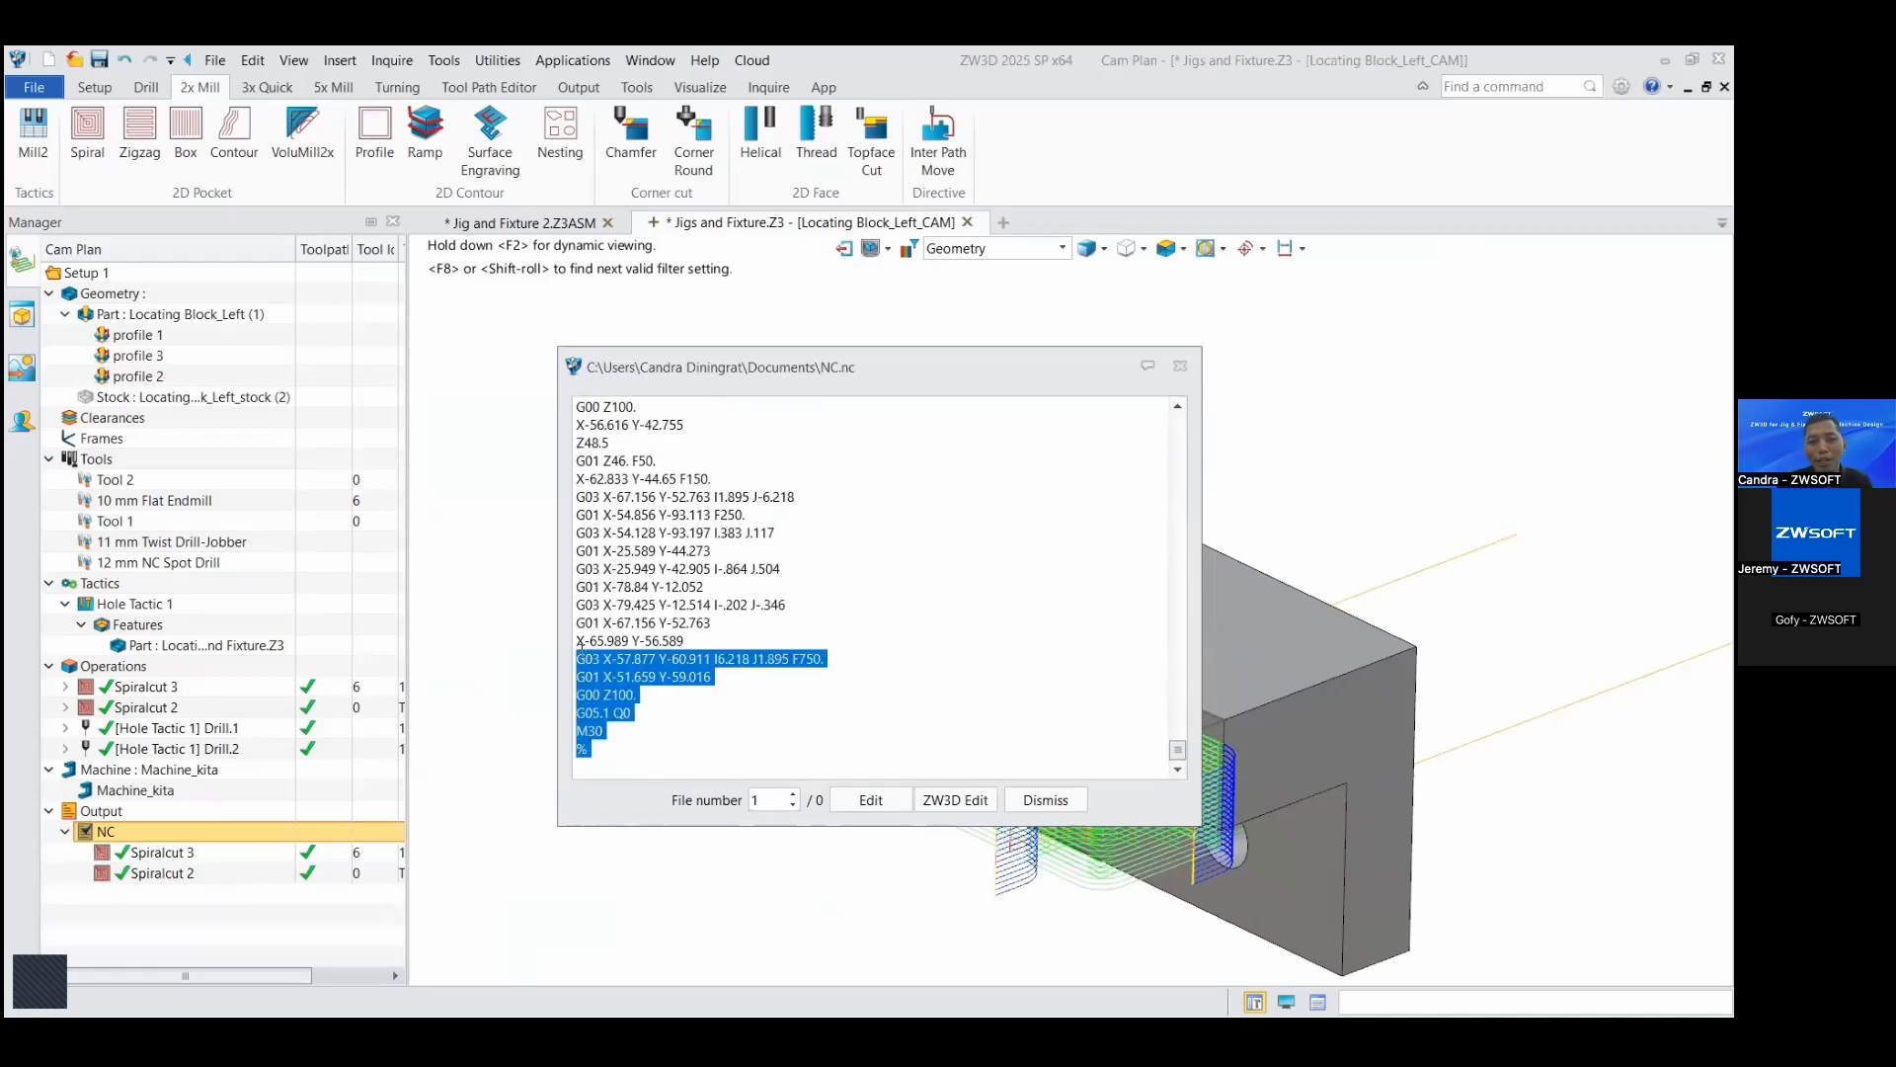
Step: Return to the start of the NC code and open NC.nc in the external text editor
scroll(947, 759, up, 20)
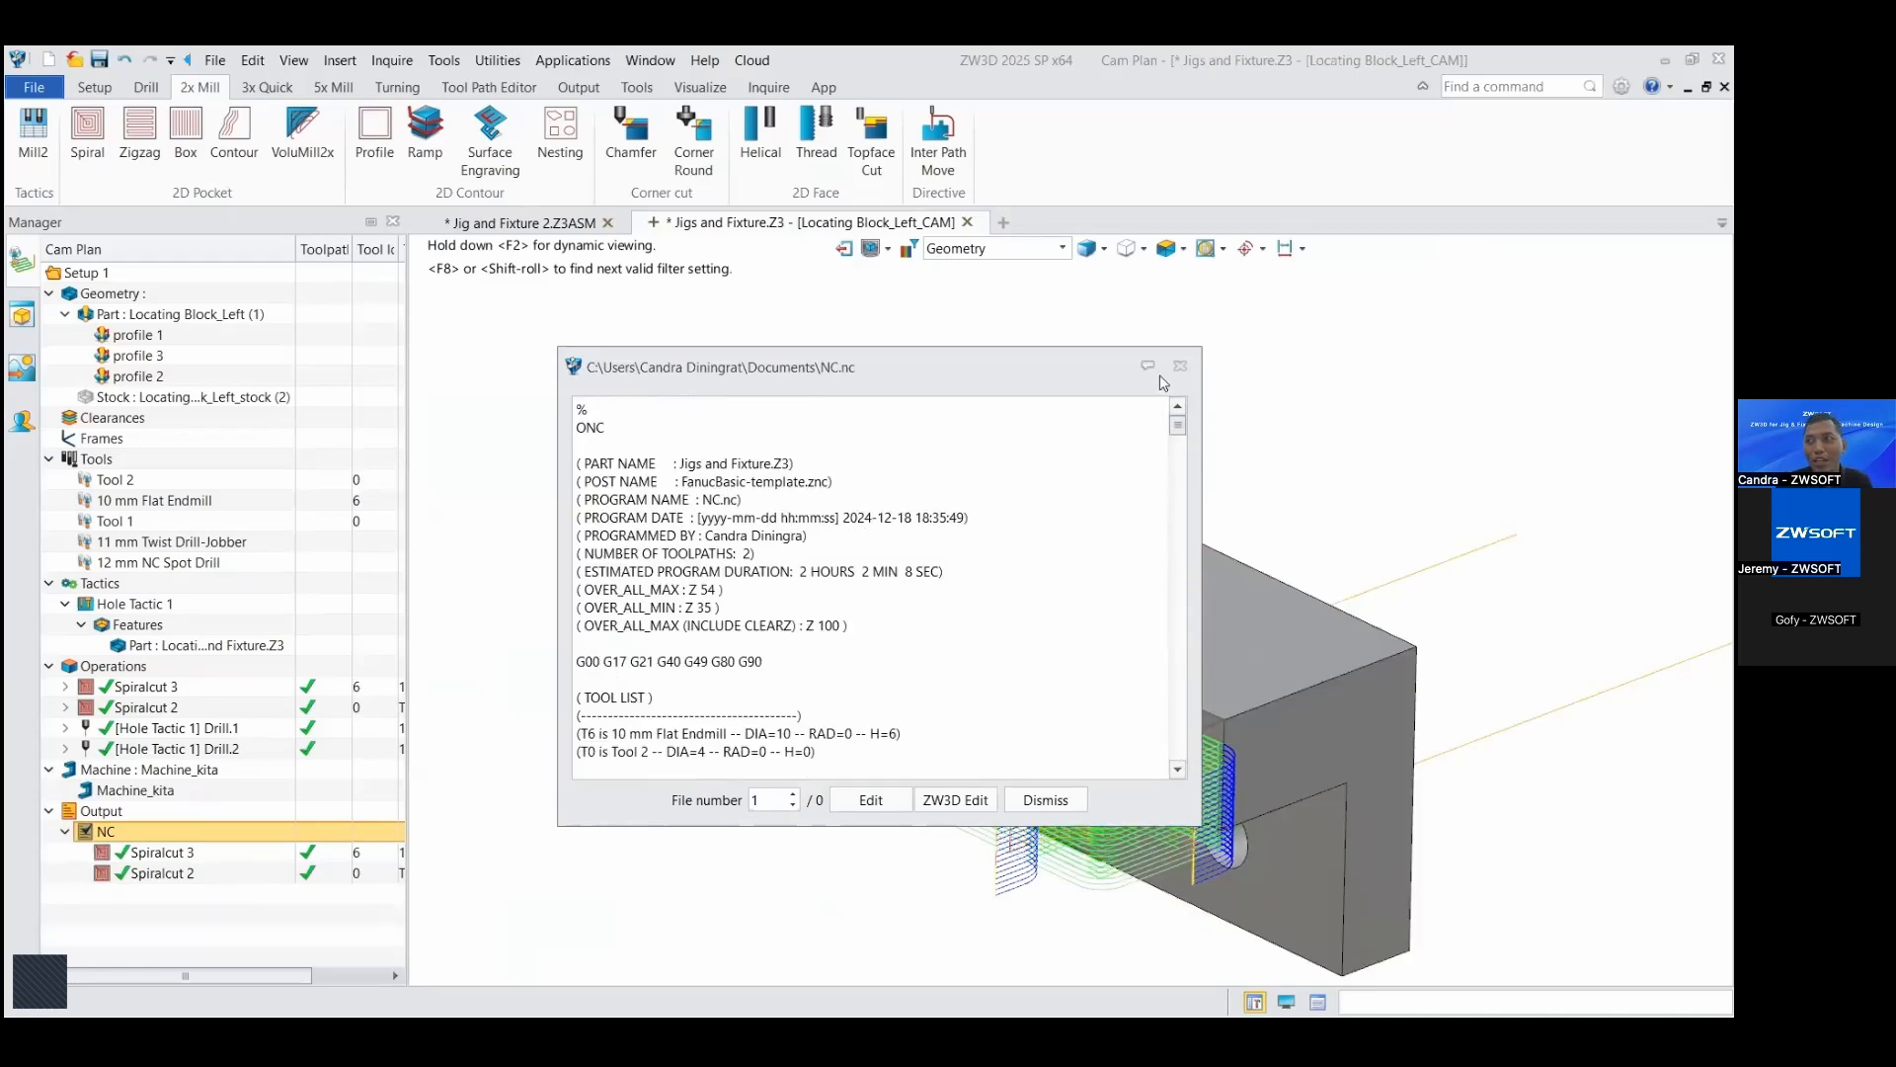
scroll(840, 726, up, 3)
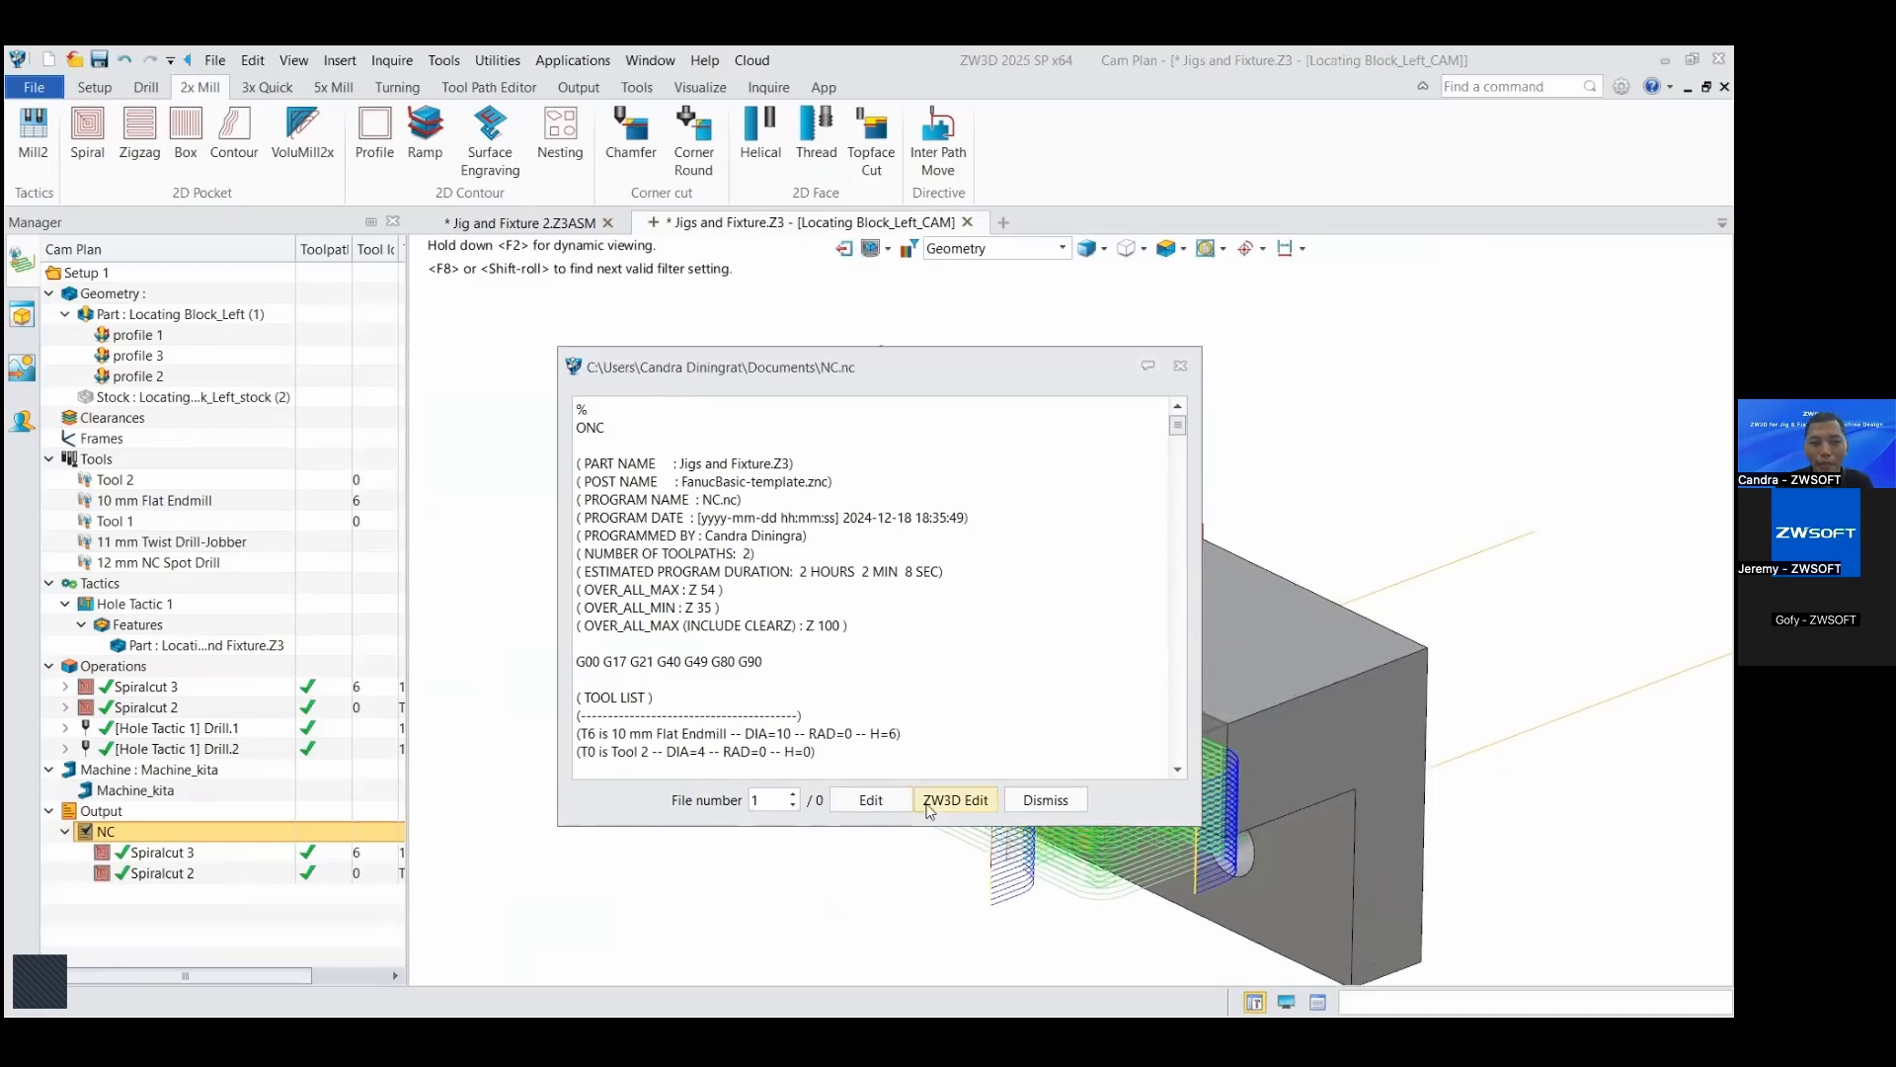
click(871, 801)
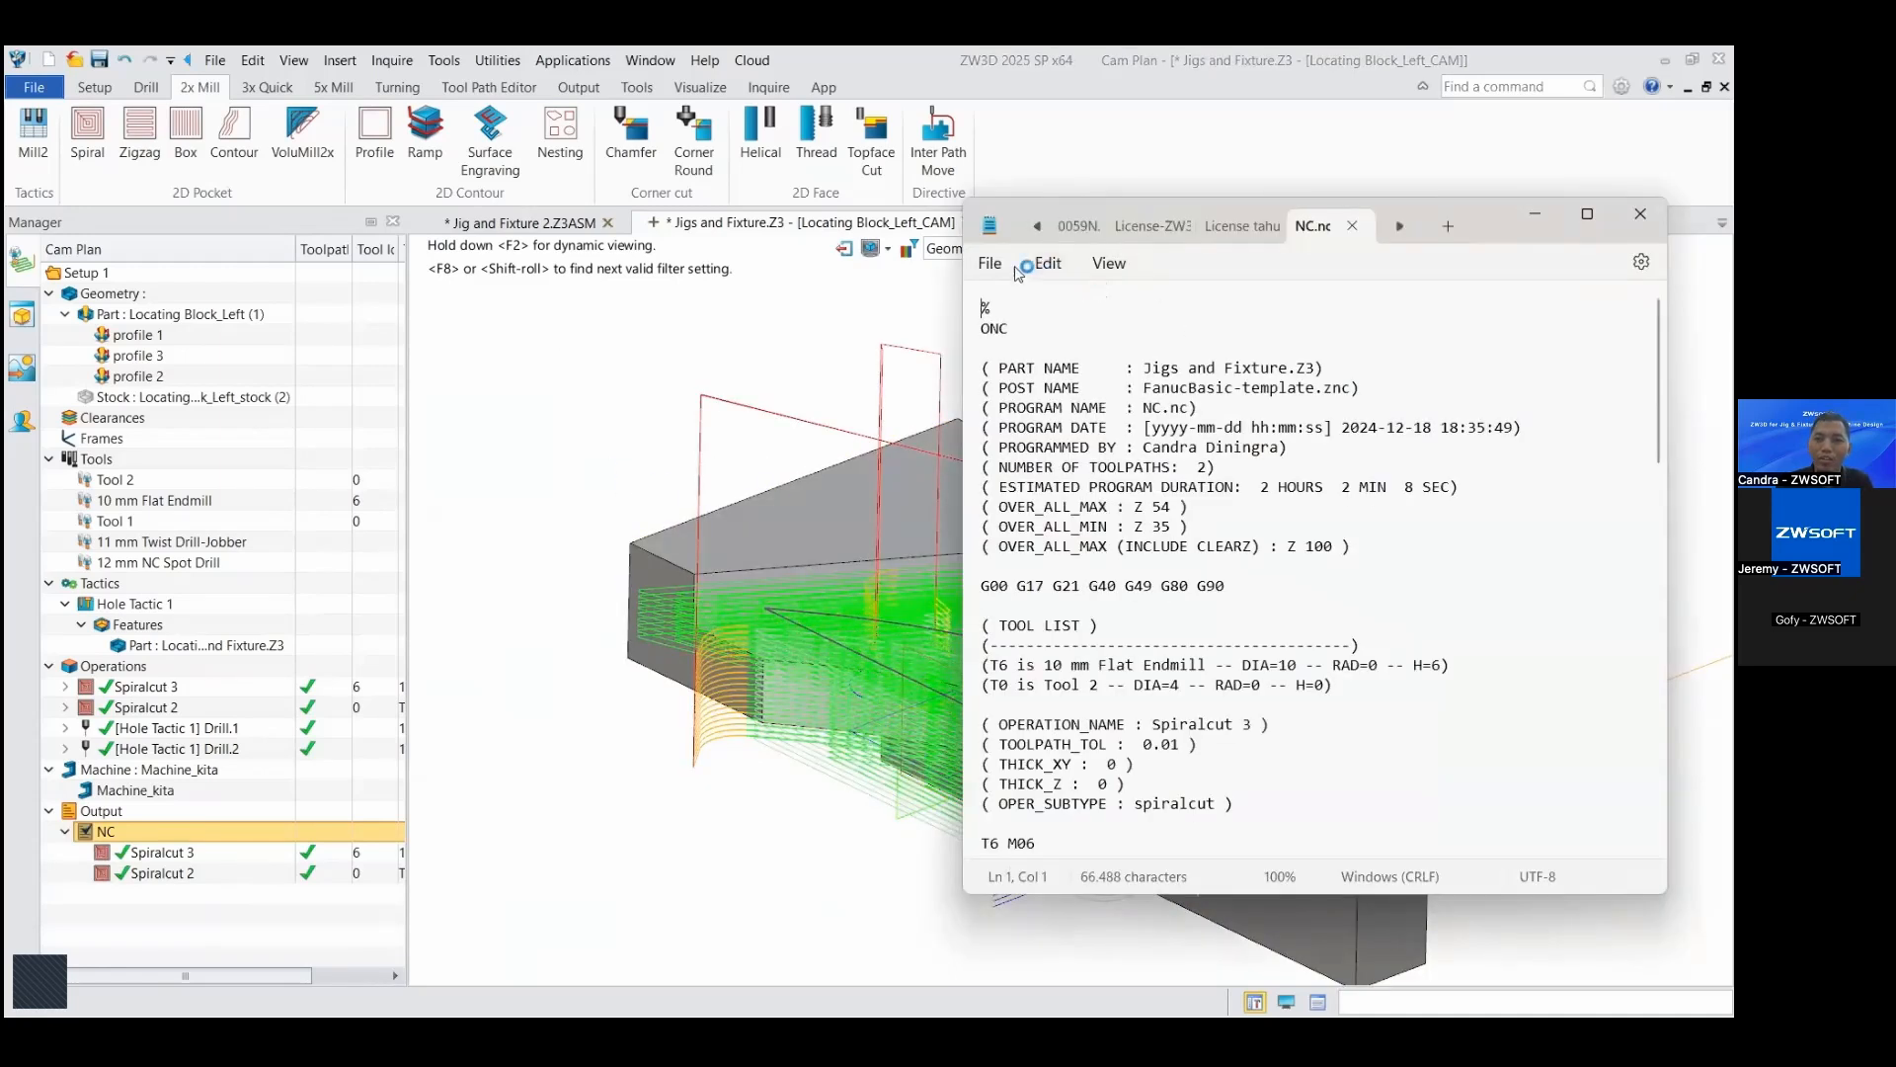
Step: Search the NC.nc code for T0 and go to the tool call of the Spiralcut 2 operation
click(1106, 387)
key(ctrl+f)
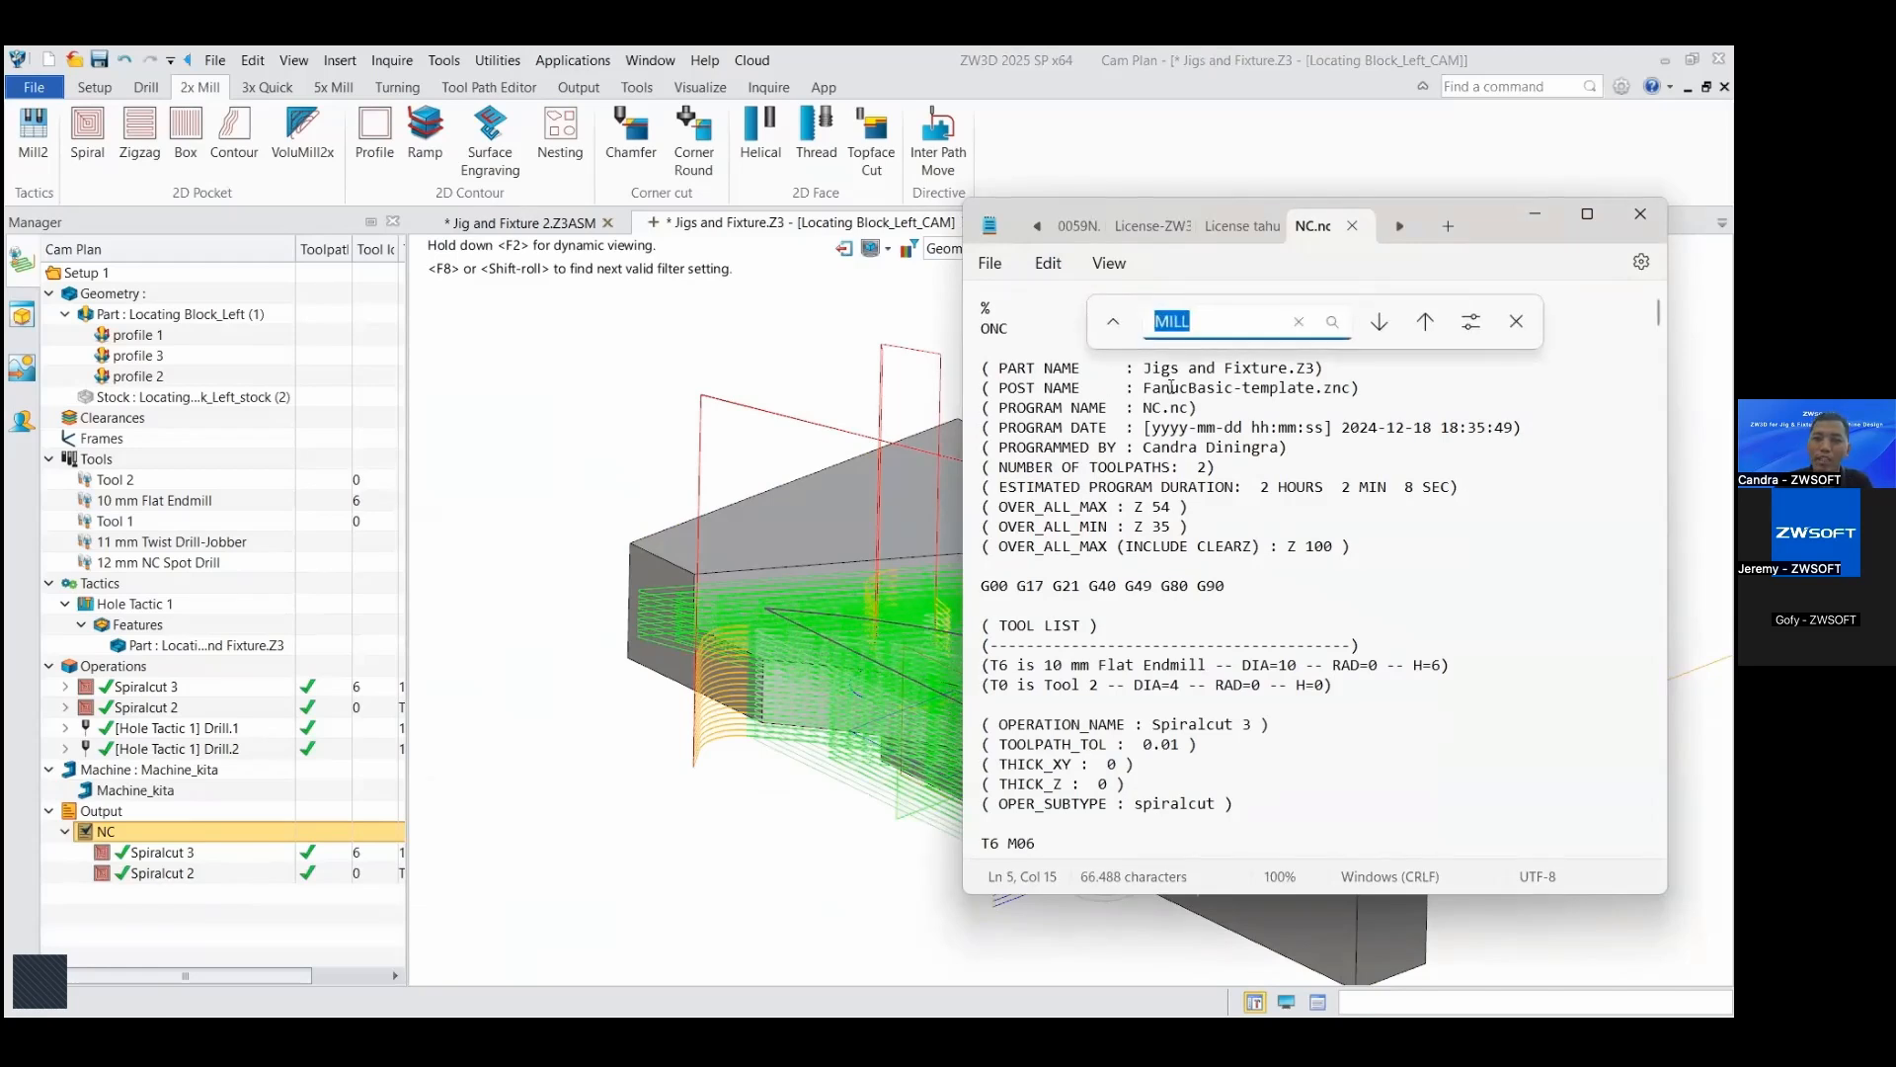
text(T)
click(1381, 322)
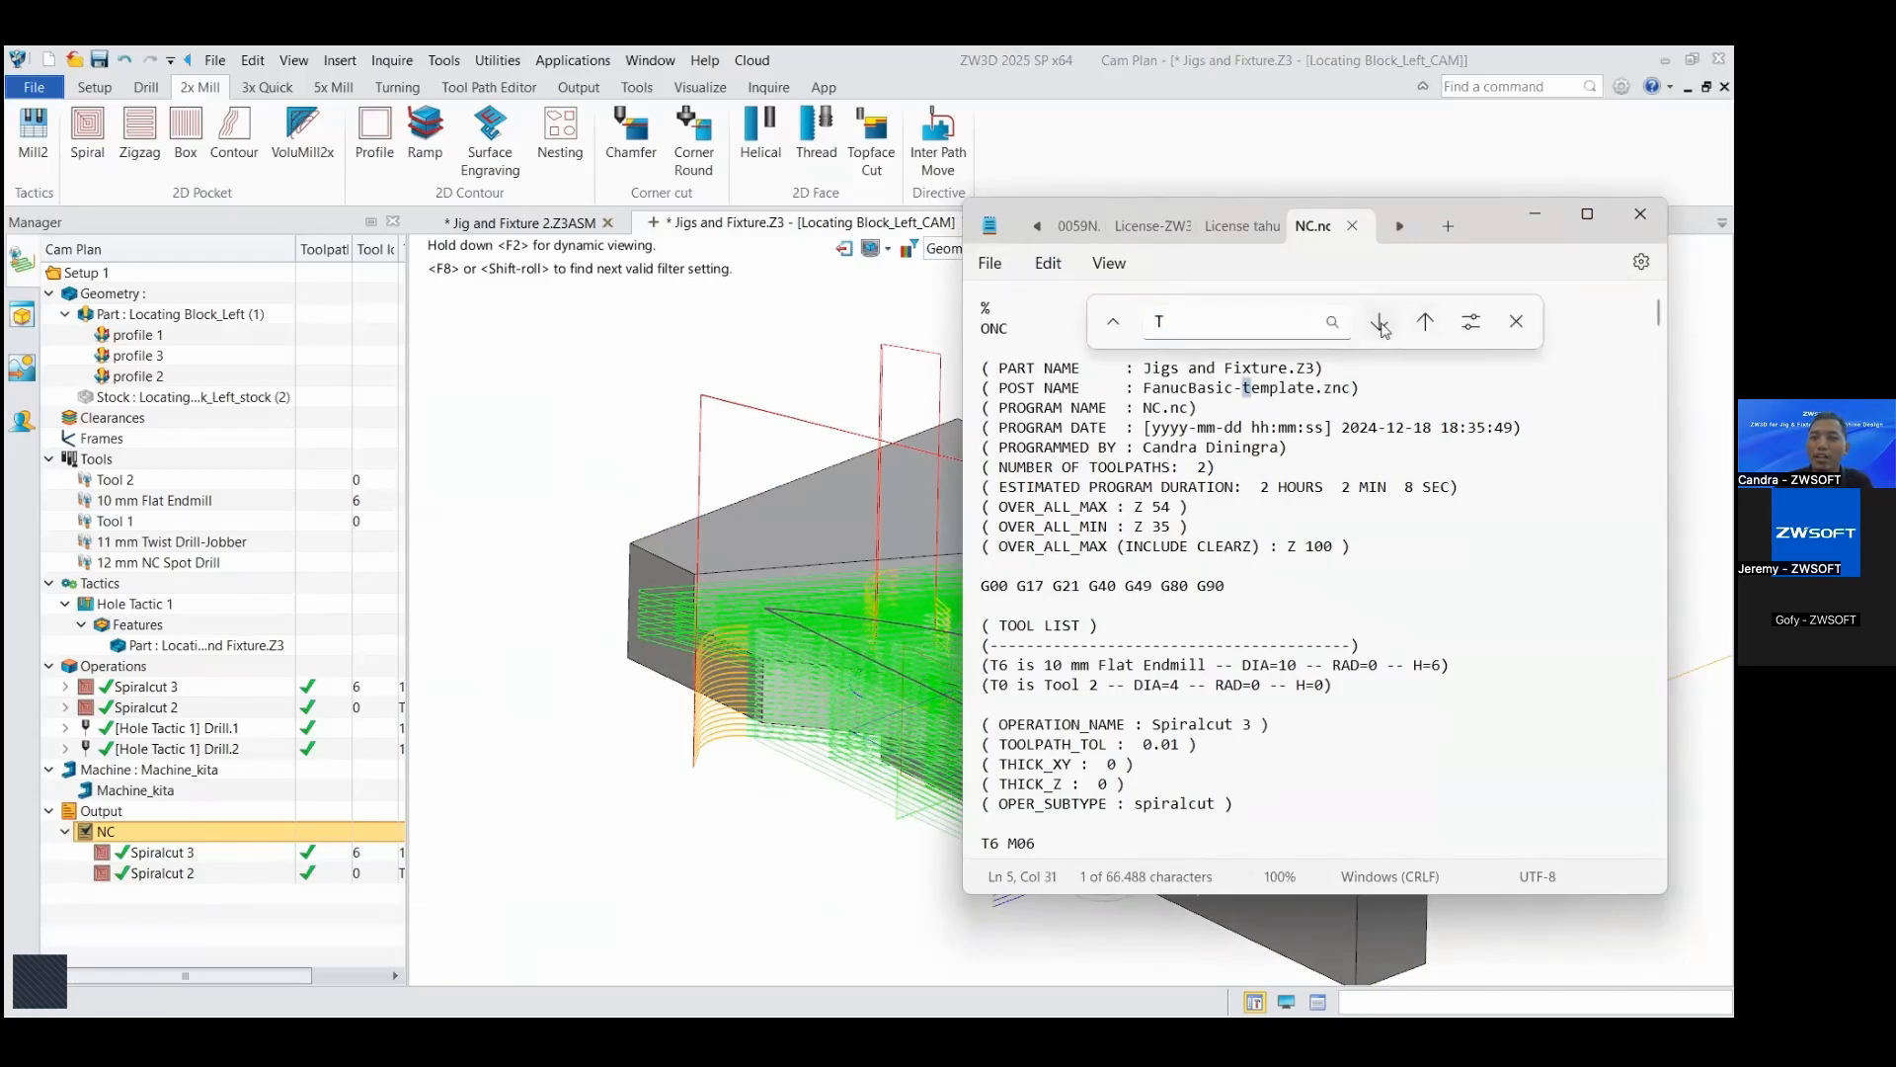
click(1381, 322)
click(1381, 322)
click(1215, 328)
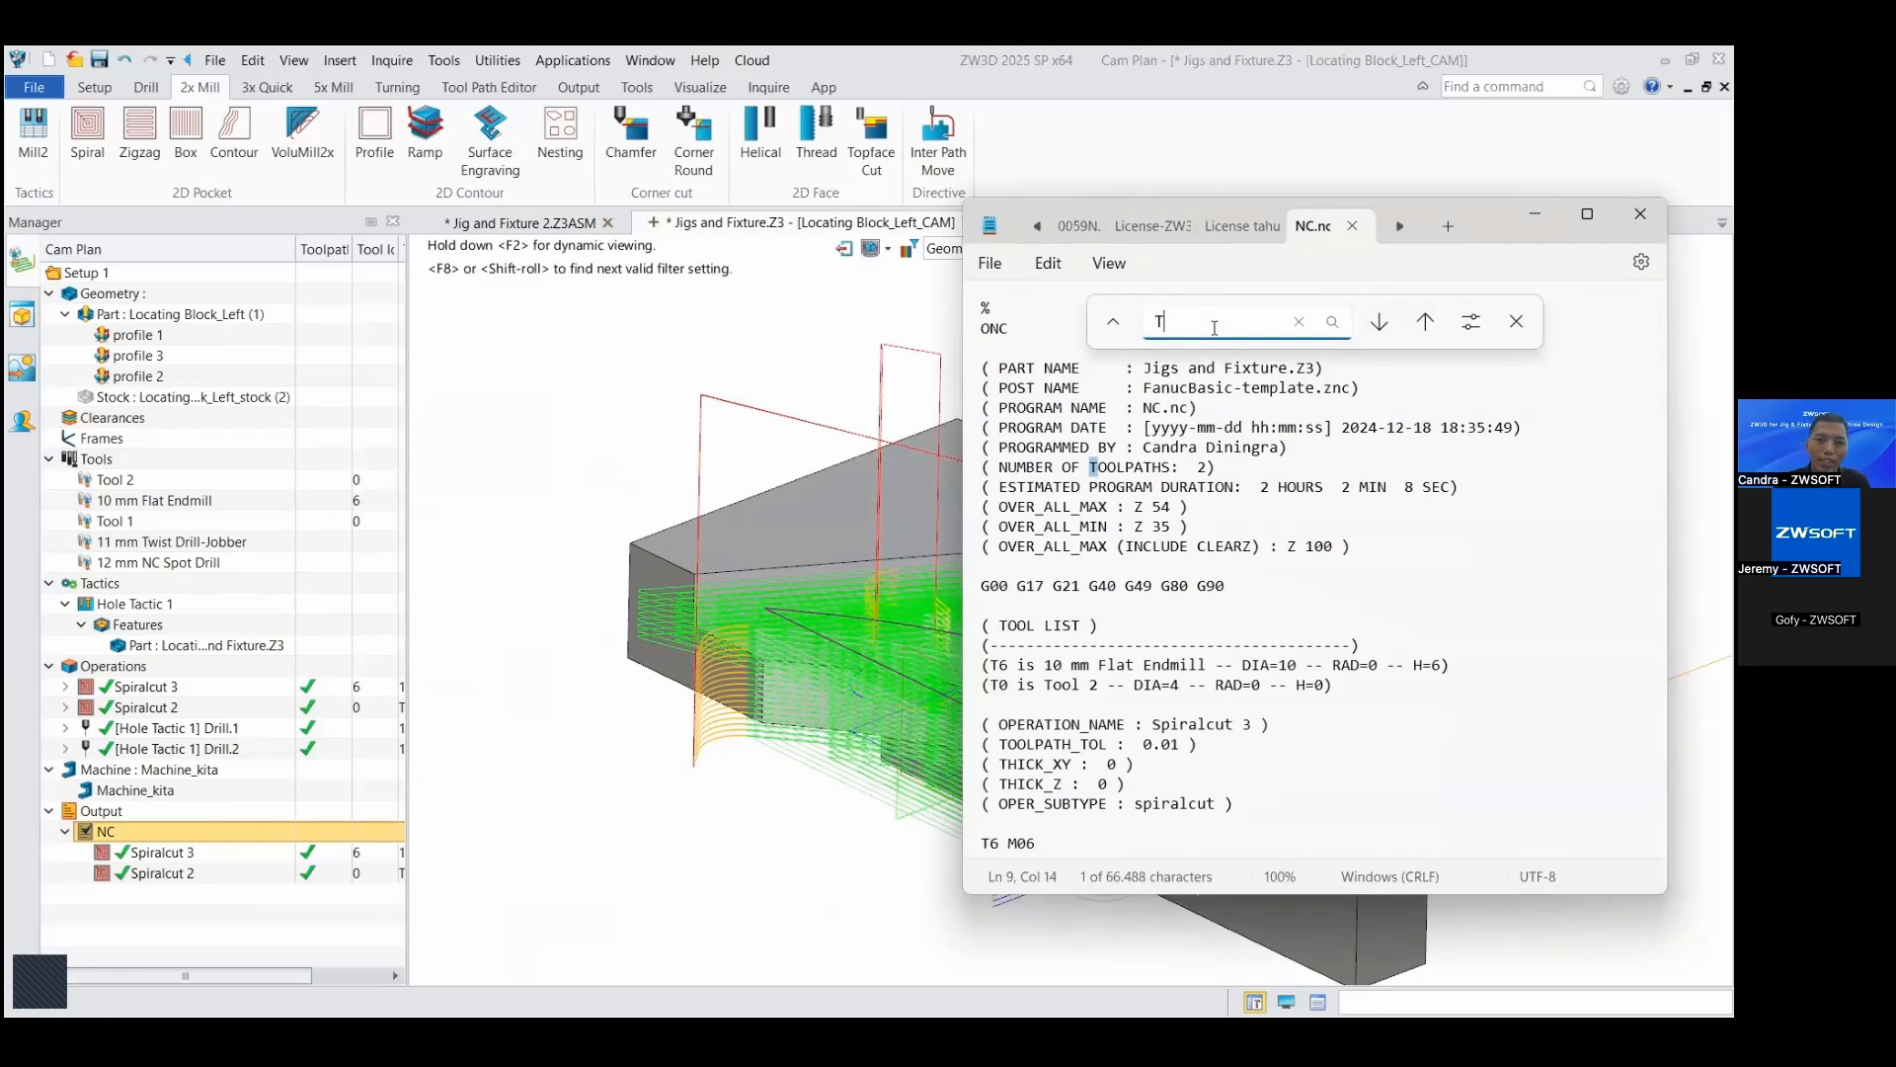
click(1381, 322)
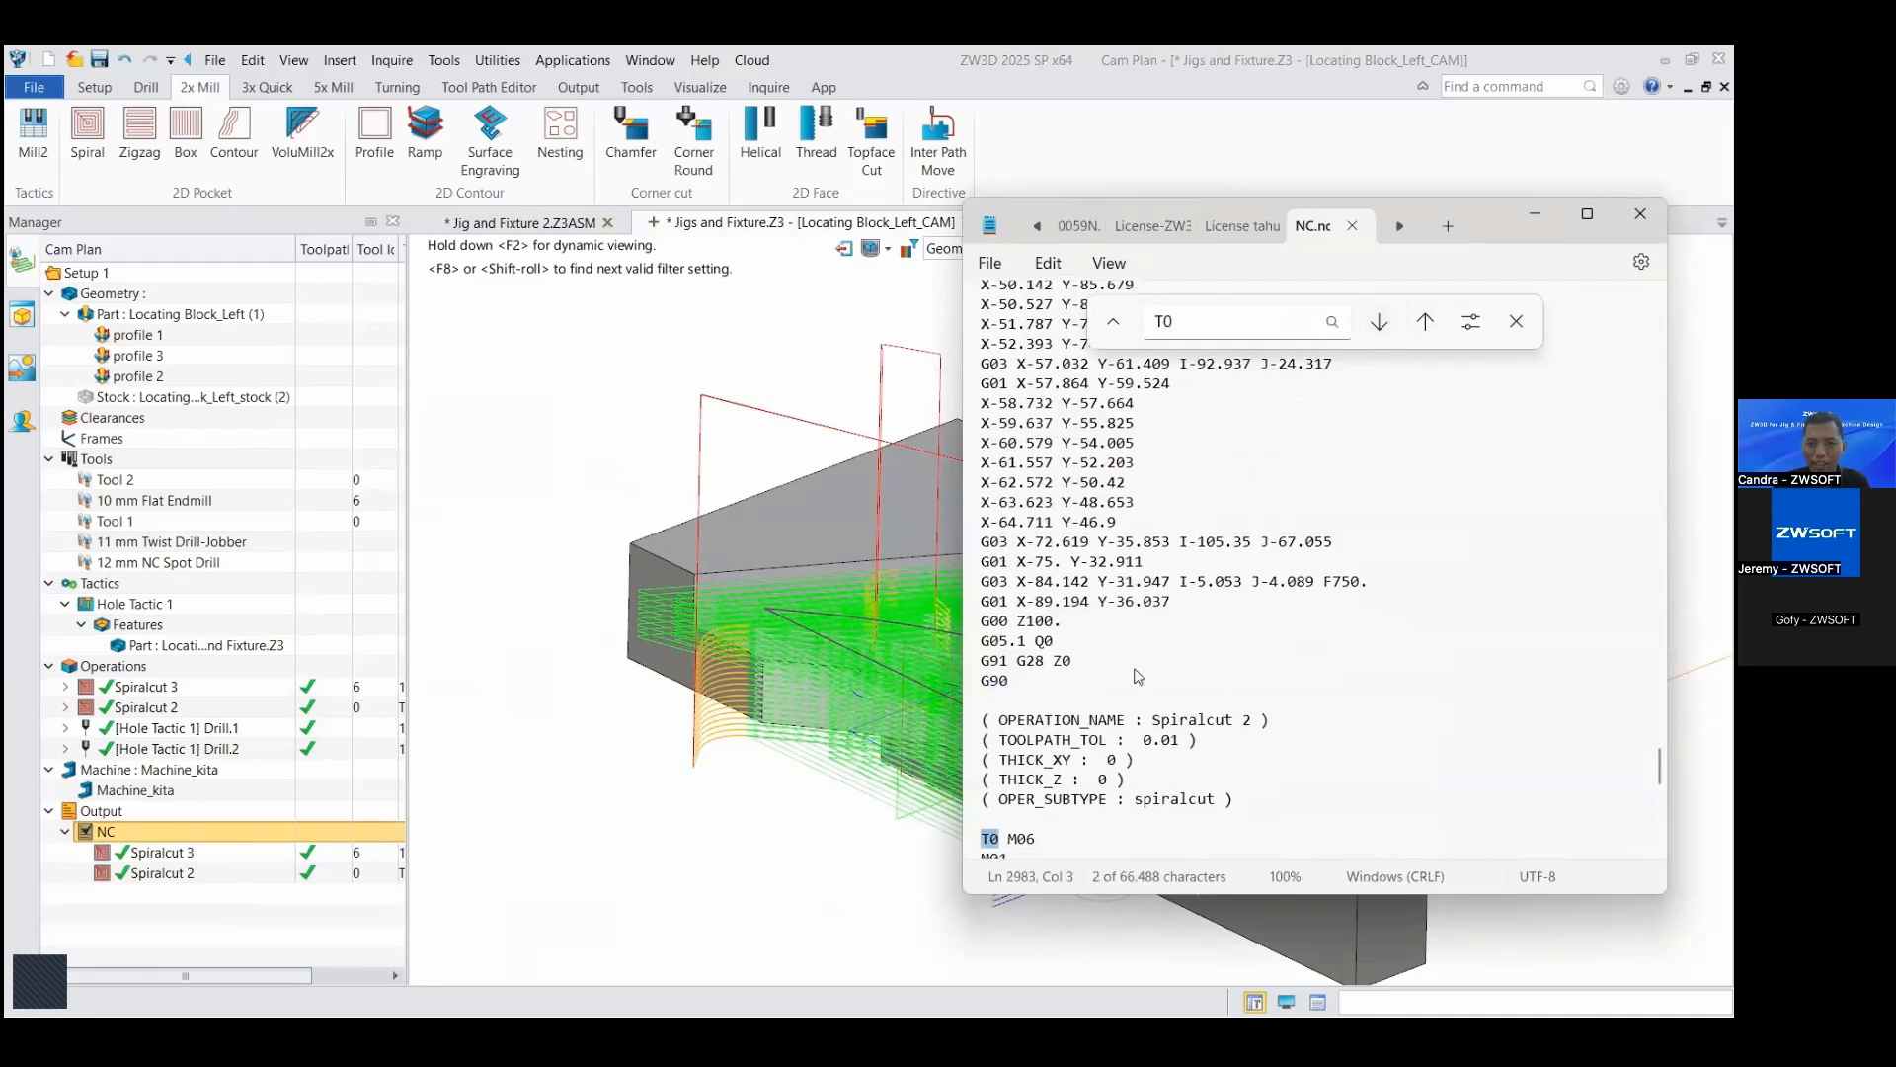
Step: Highlight the Spiralcut 2 header and tool-change block in the NC code and examine the moves that follow it
scroll(1138, 675, down, 3)
drag(985, 547, 1126, 745)
scroll(1035, 609, down, 1)
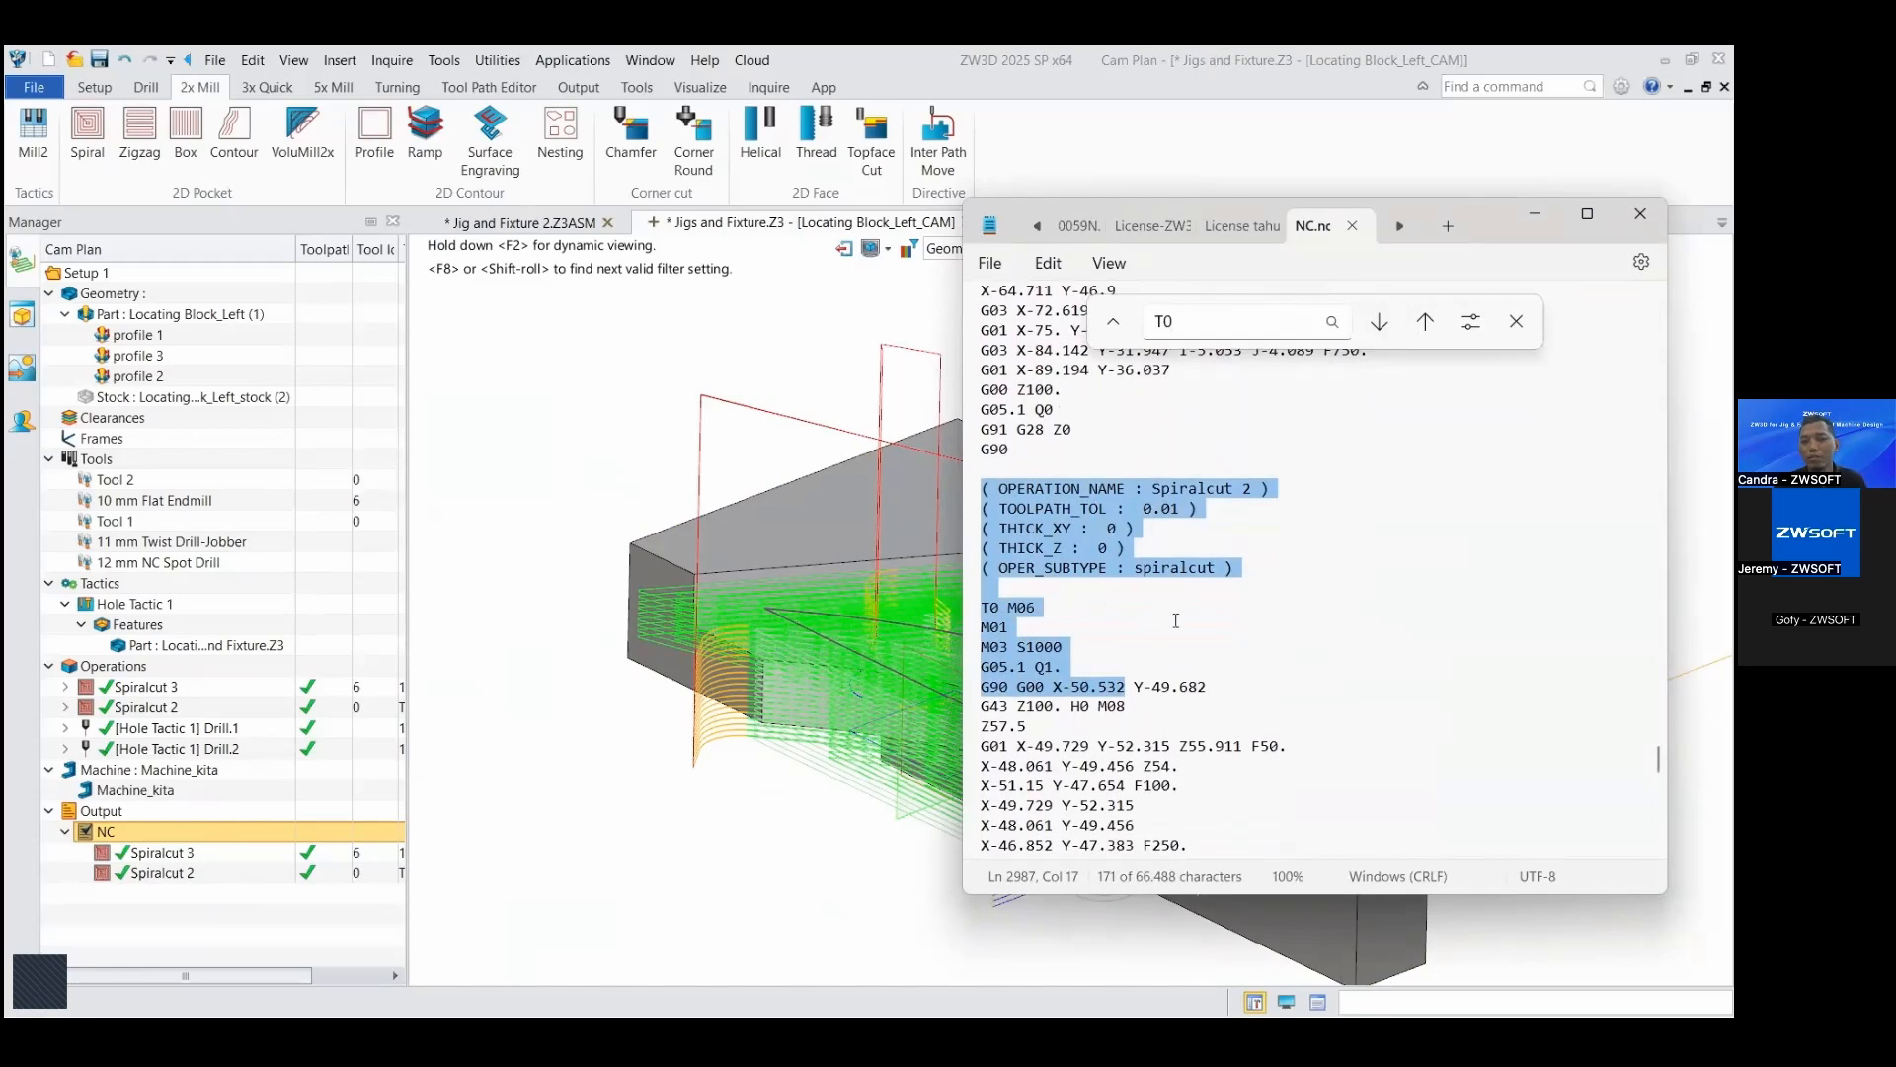
scroll(1180, 632, down, 1)
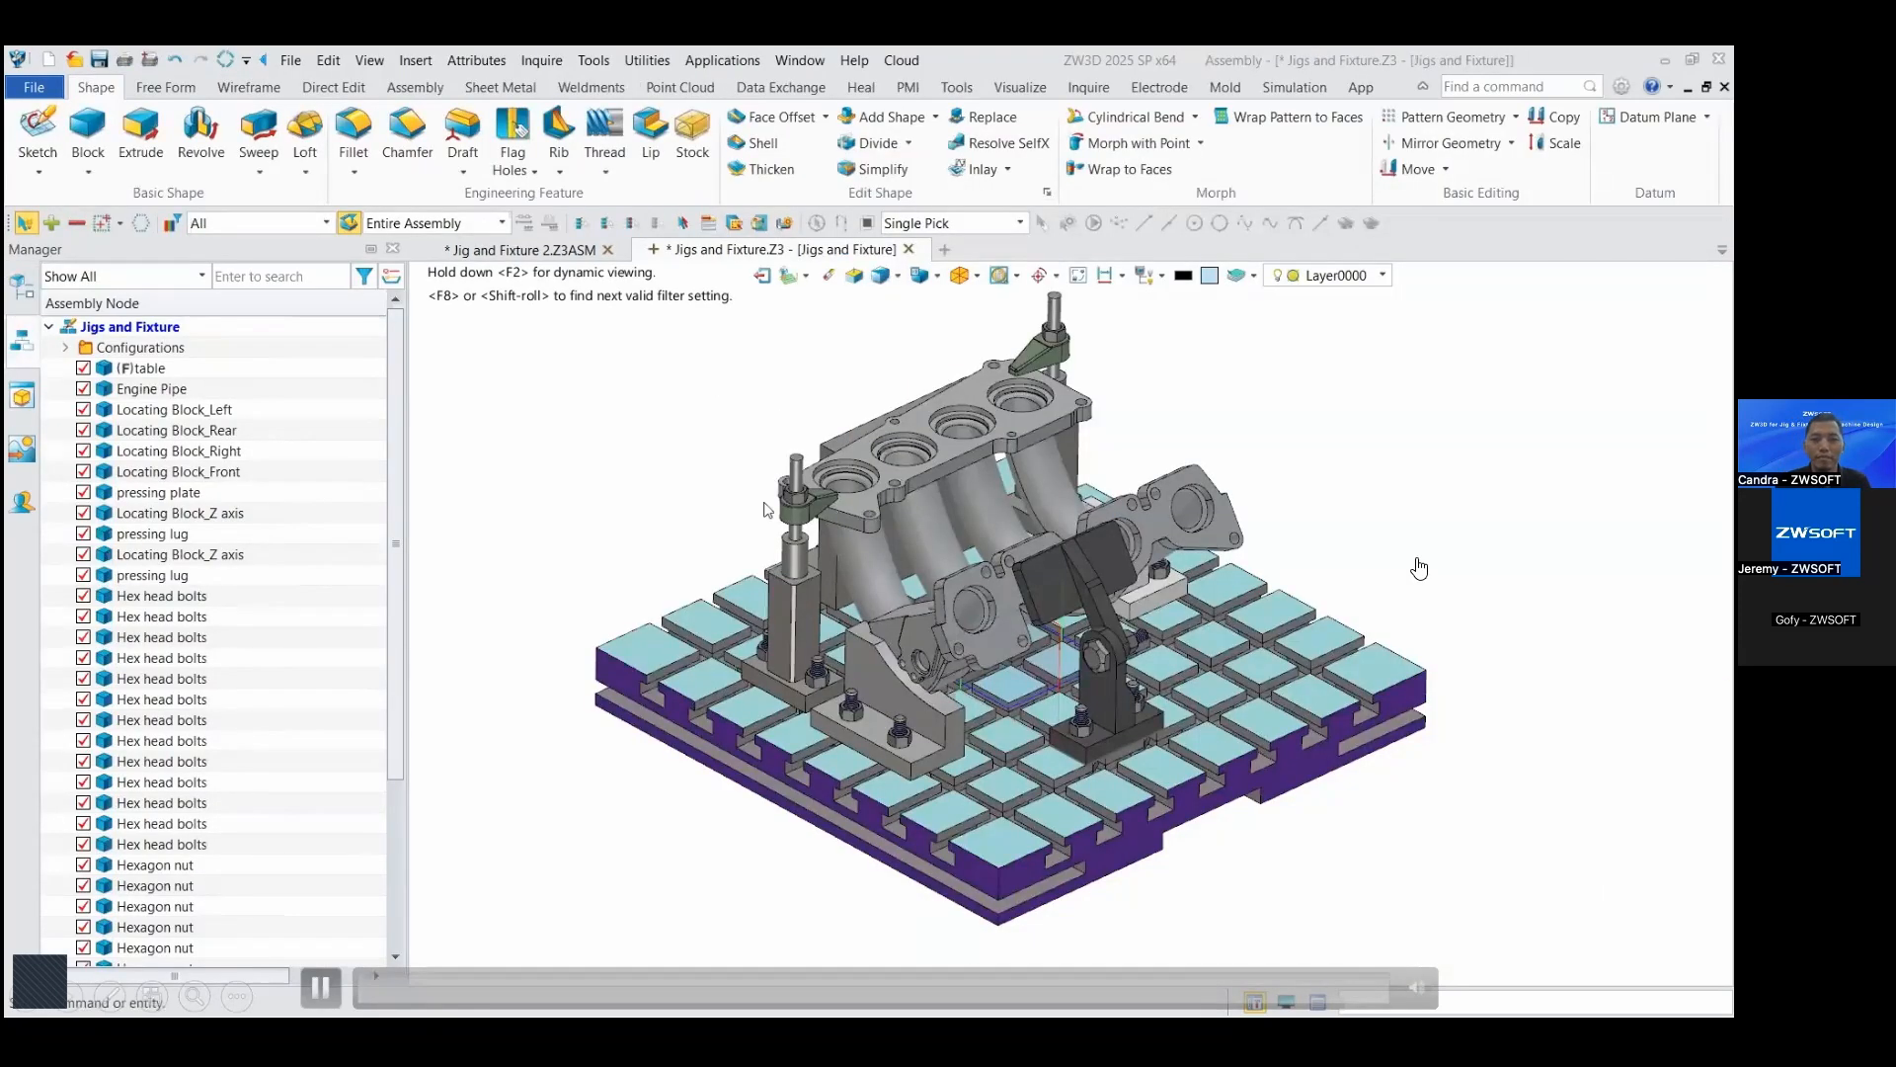
Step: Switch to the Jigs and Fixture assembly in ZW3D and open its Locating Block_Left component for editing
double_click(870, 683)
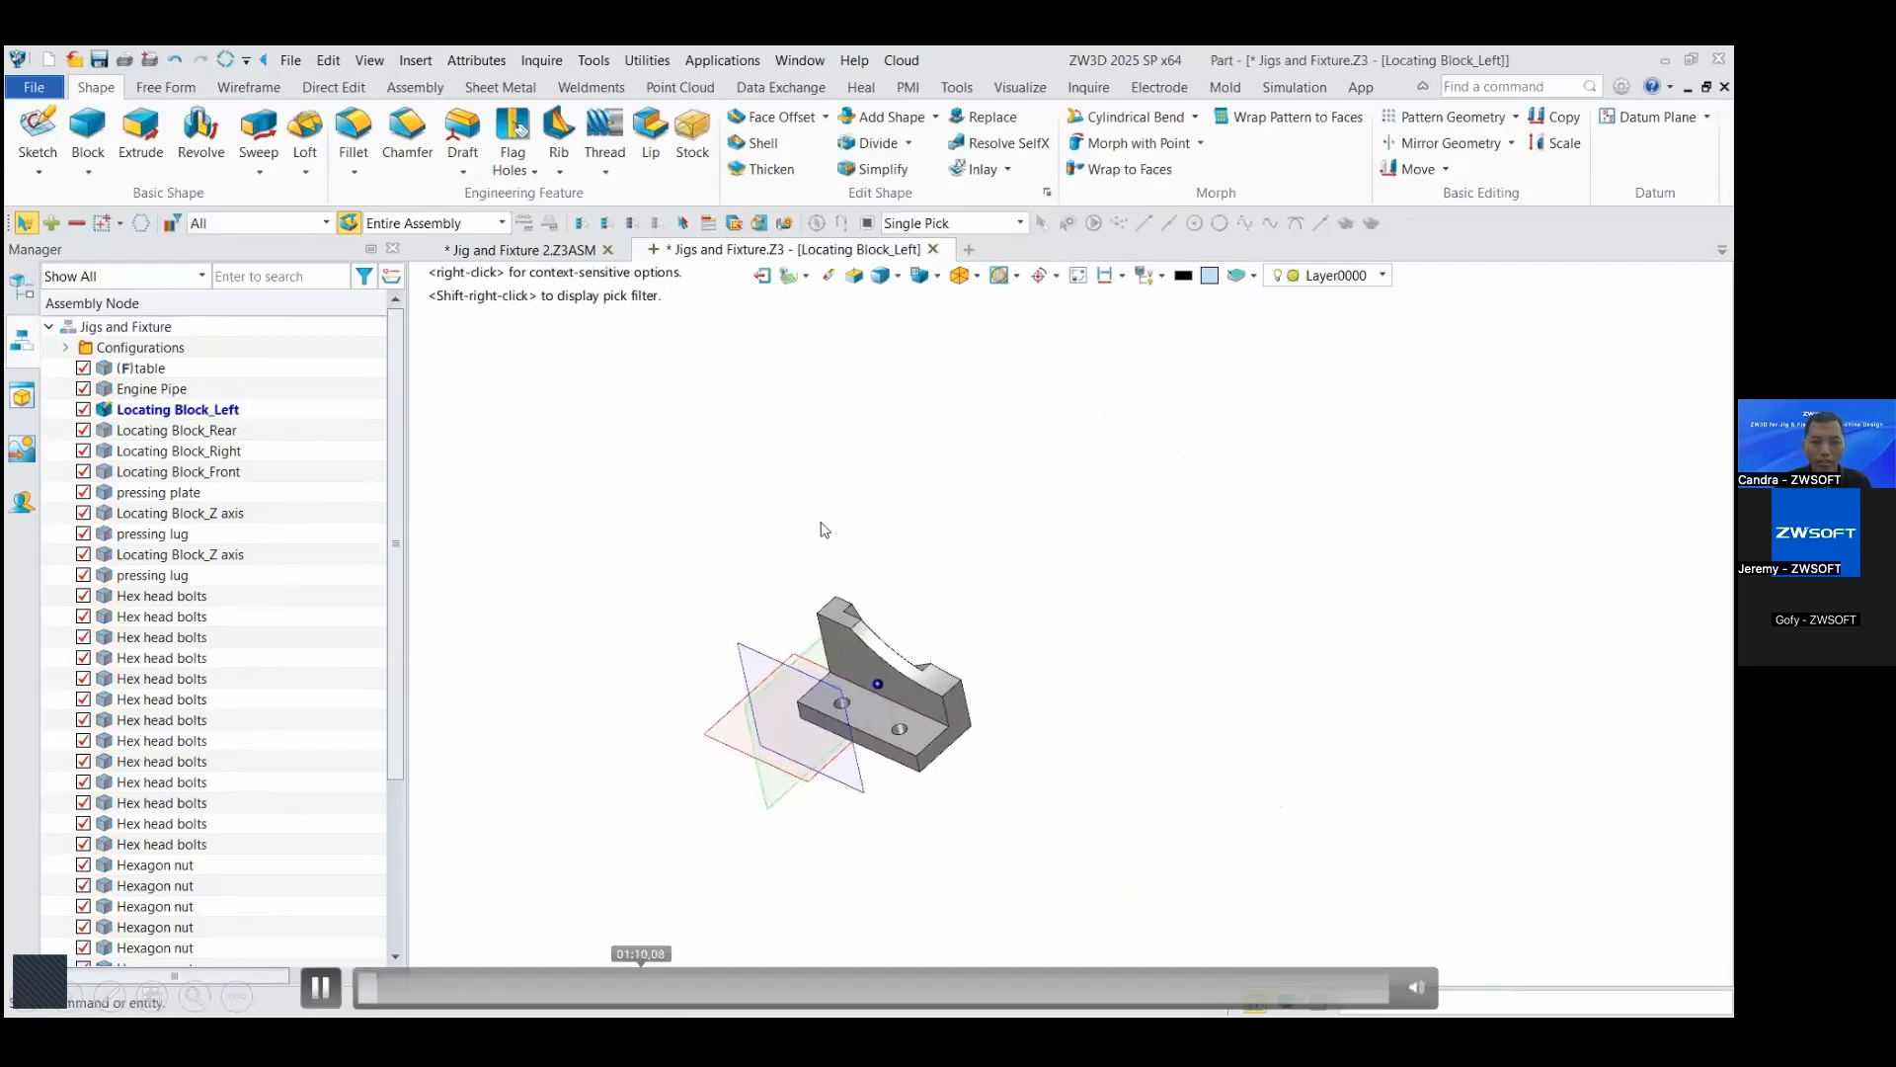
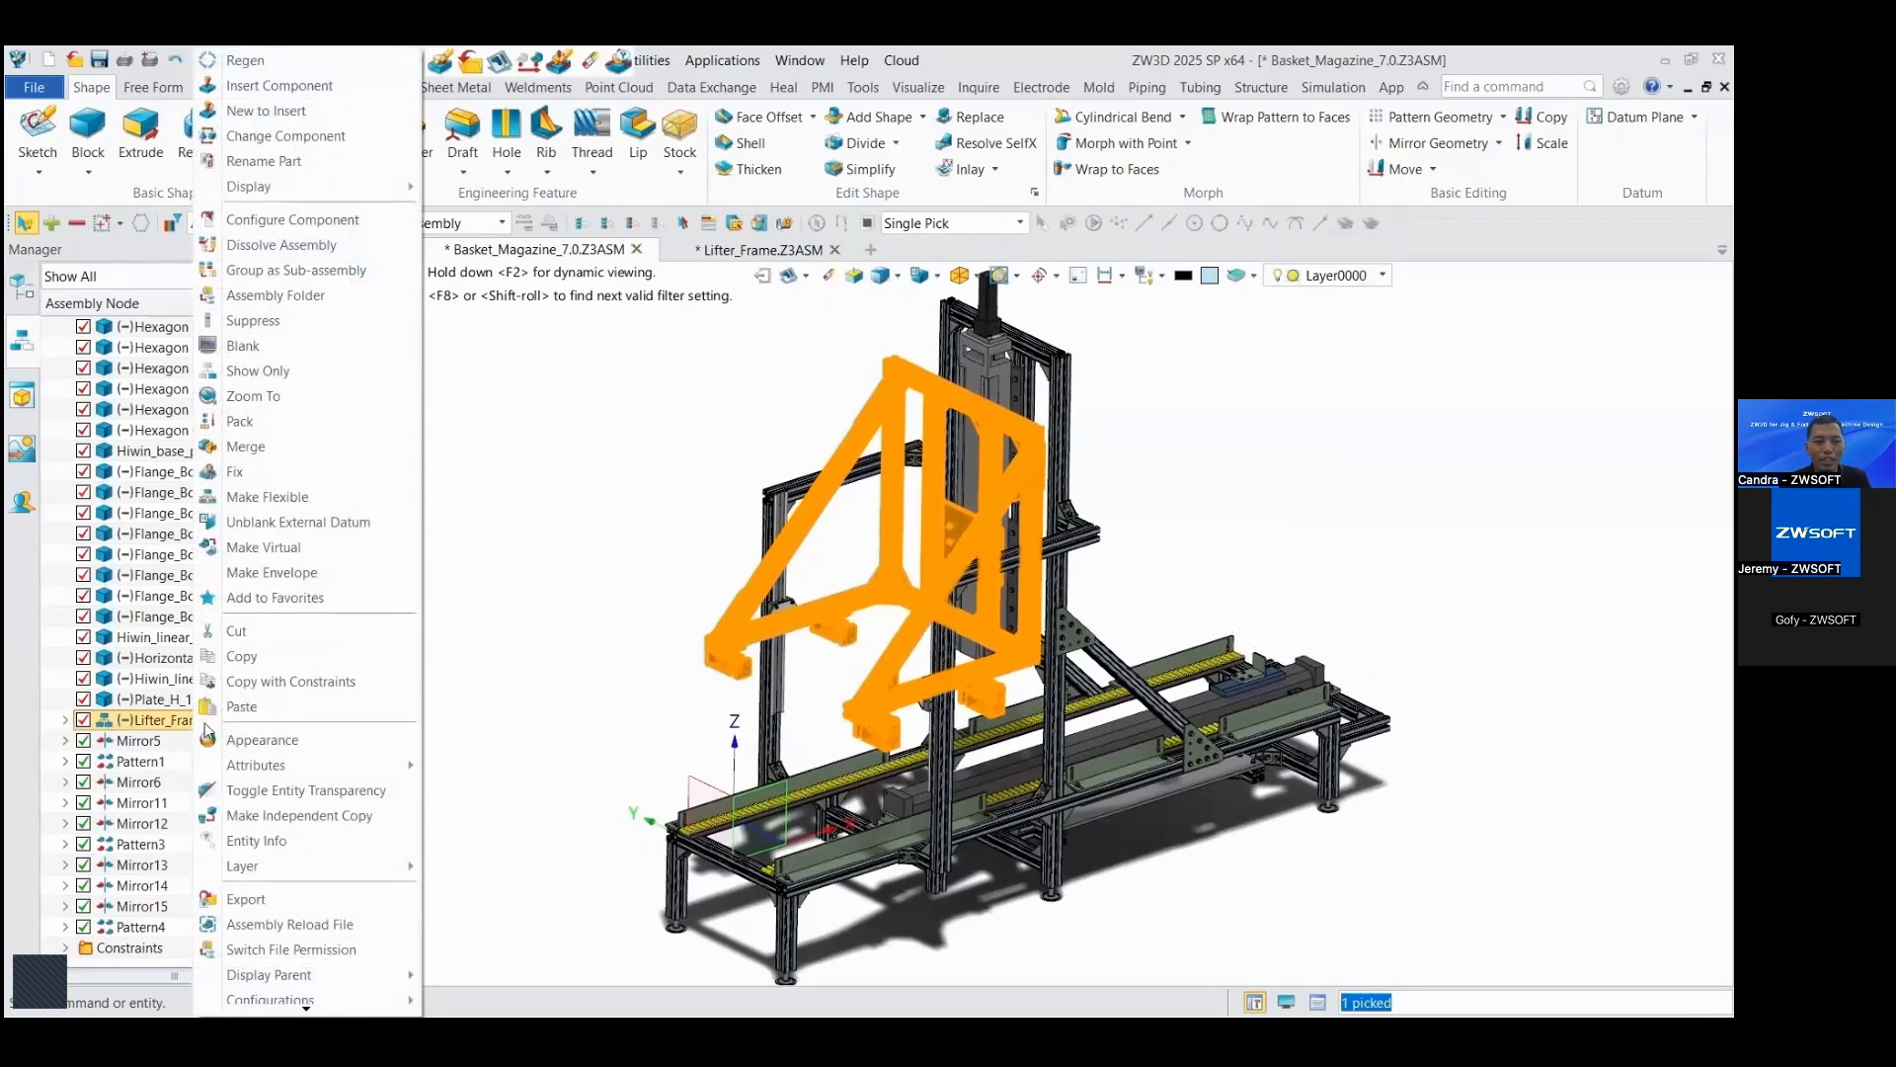
Step: Delete the Lifter_Frame component from the Basket_Magazine_7.0 assembly together with its affected alignments
click(467, 546)
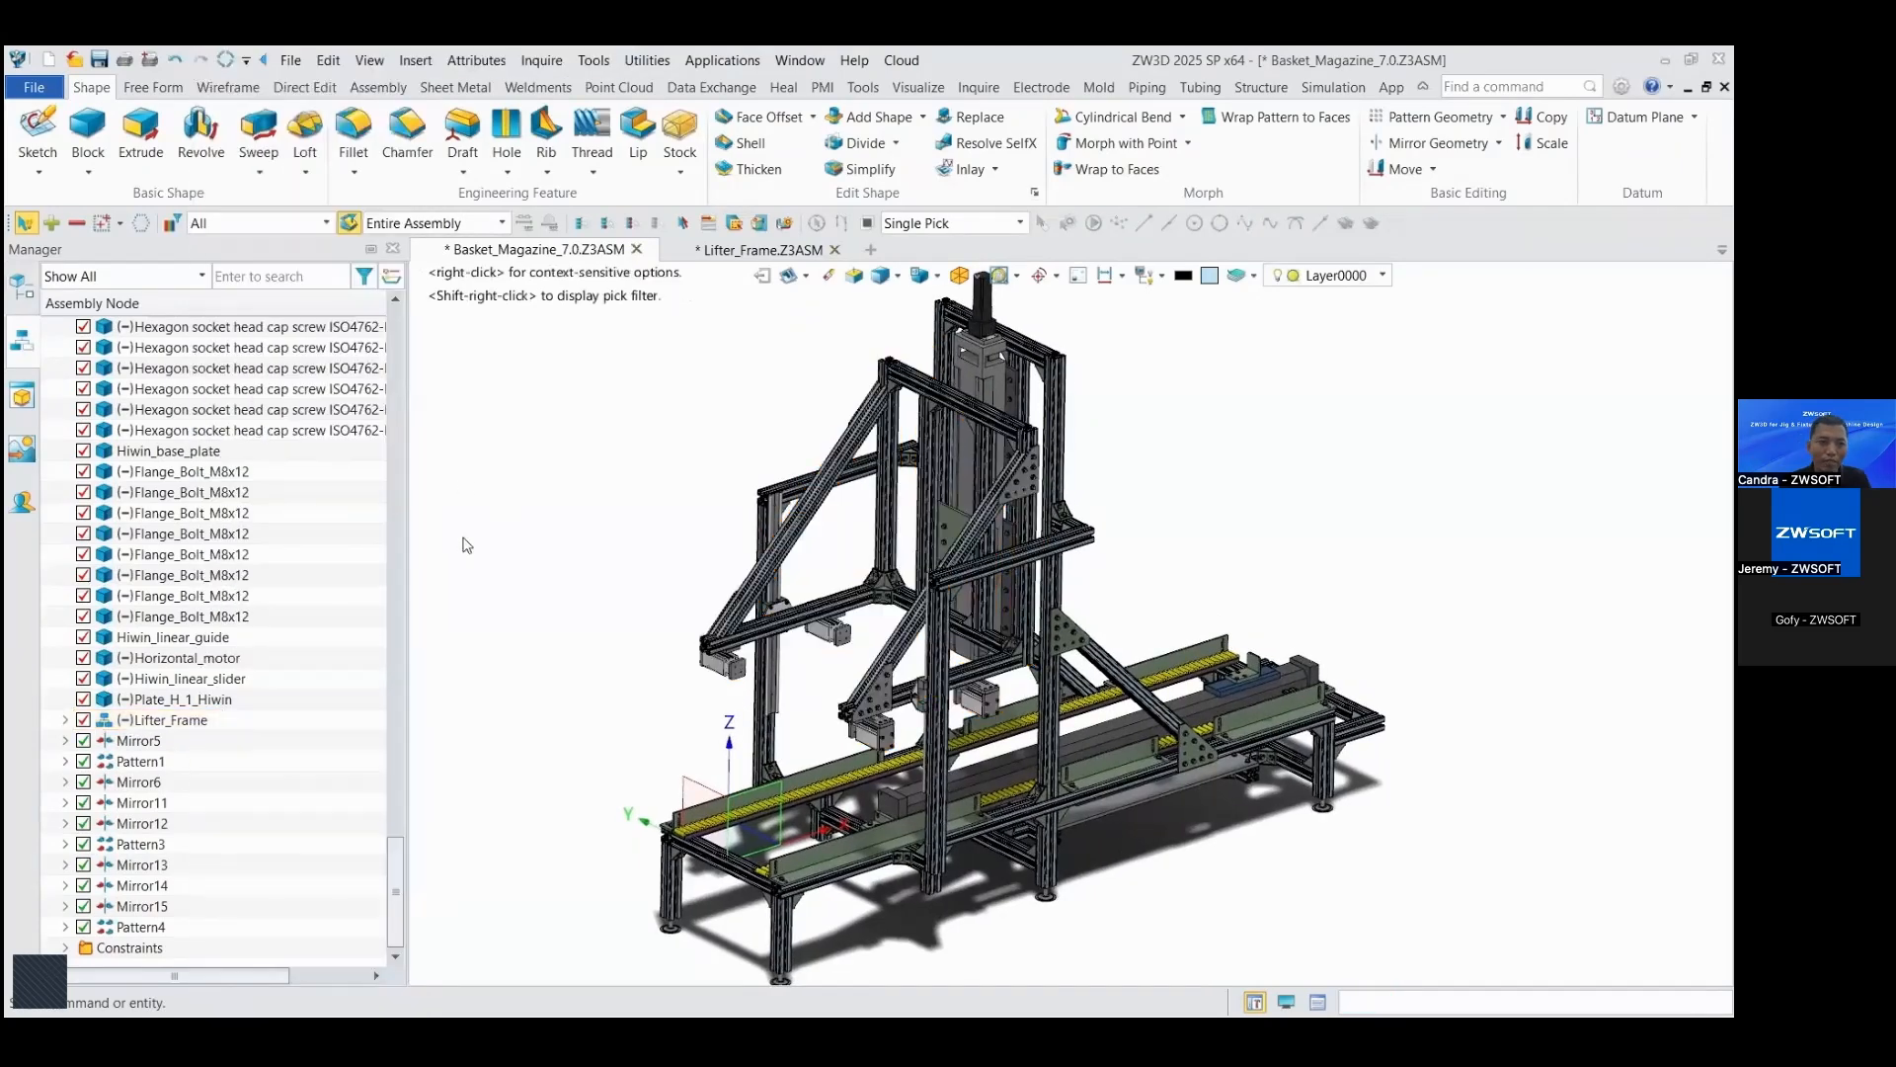
click(195, 722)
key(Delete)
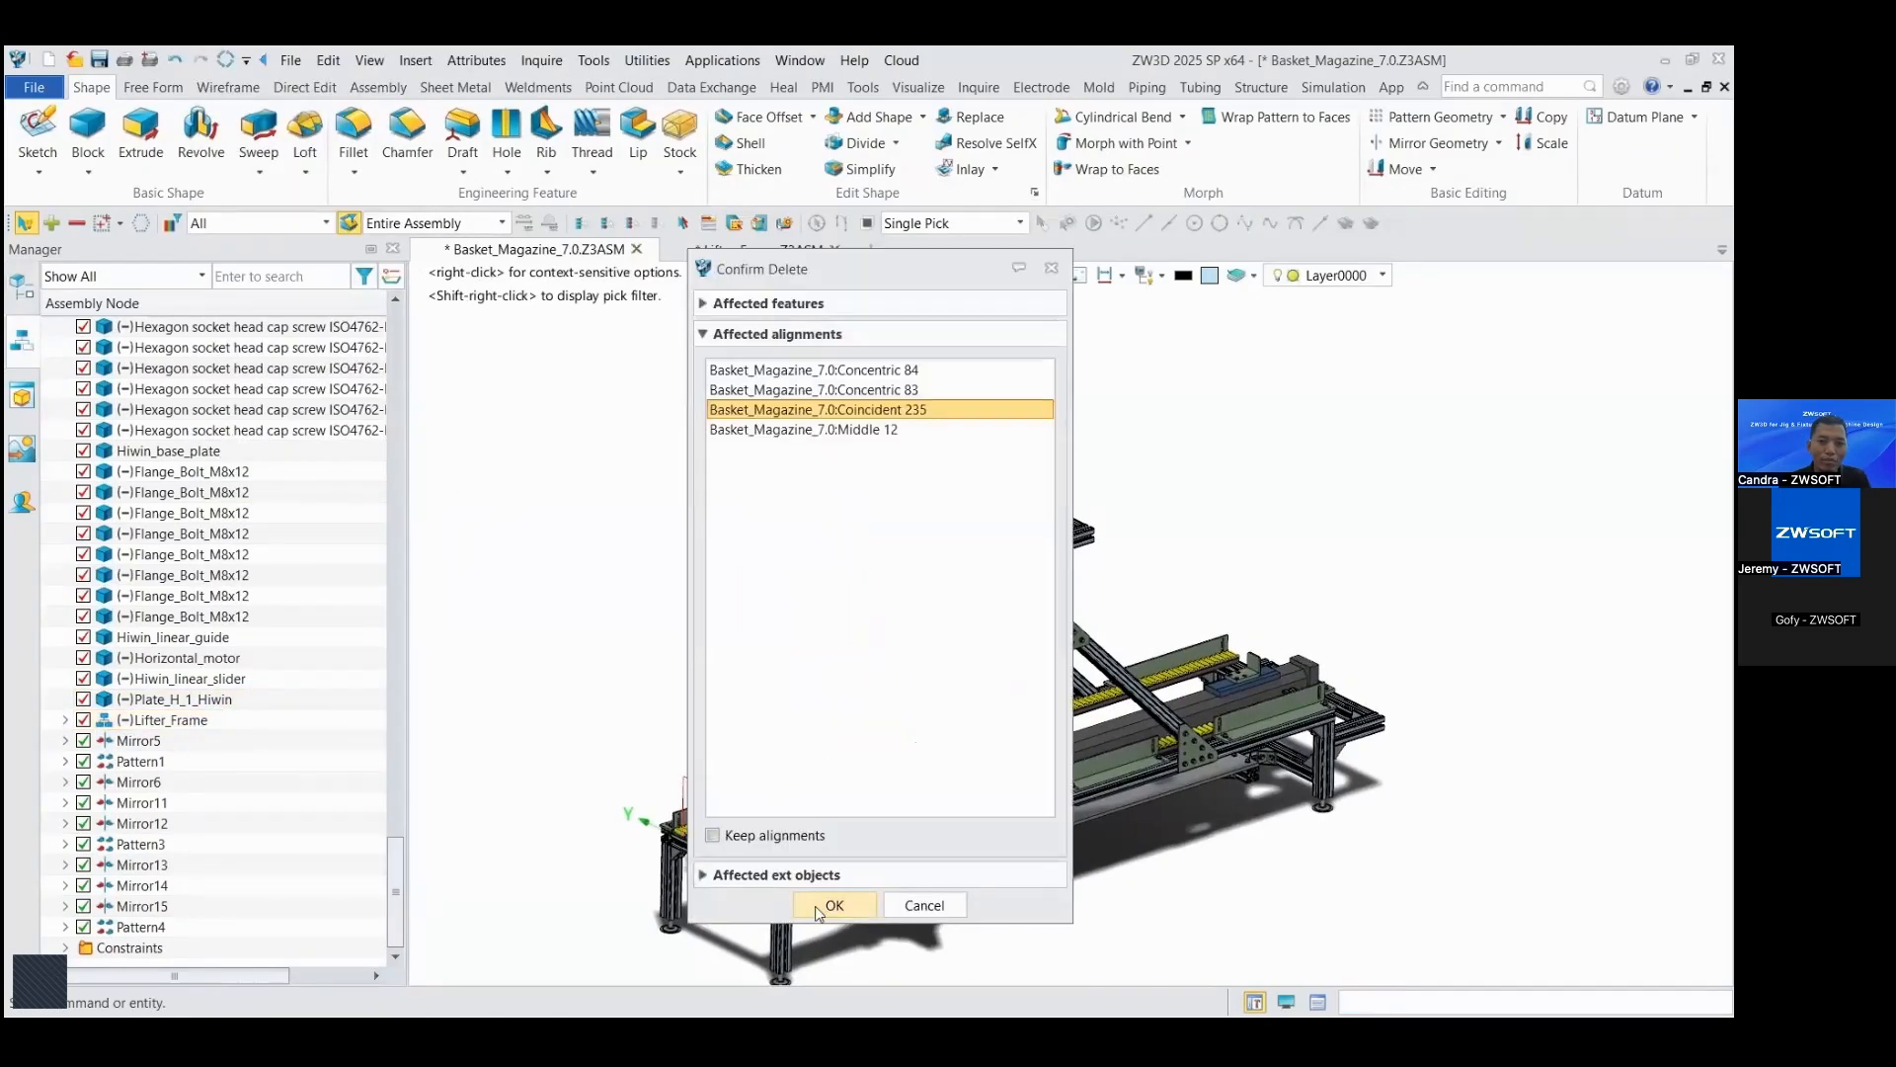
click(820, 908)
scroll(1202, 484, down, 3)
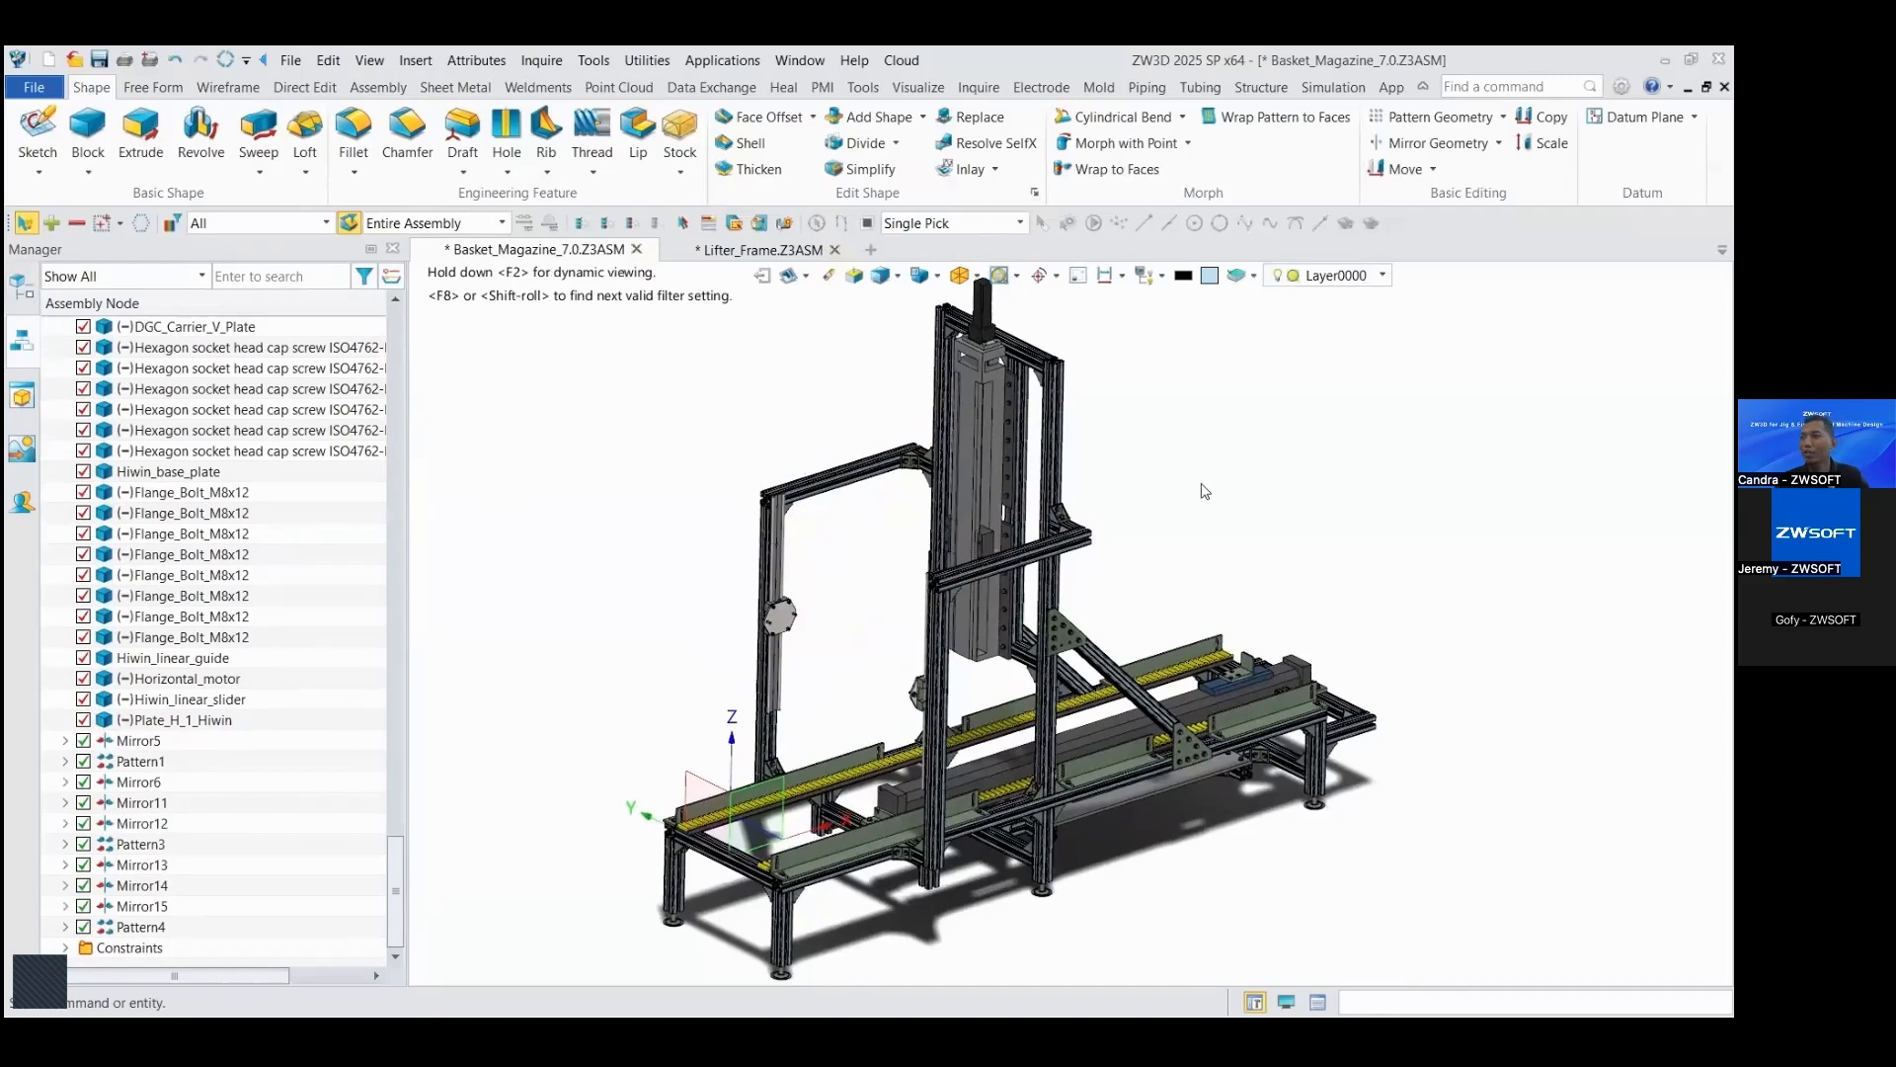
Step: Create a new blank standard assembly file named Lifter_Frame_trial_2
click(871, 250)
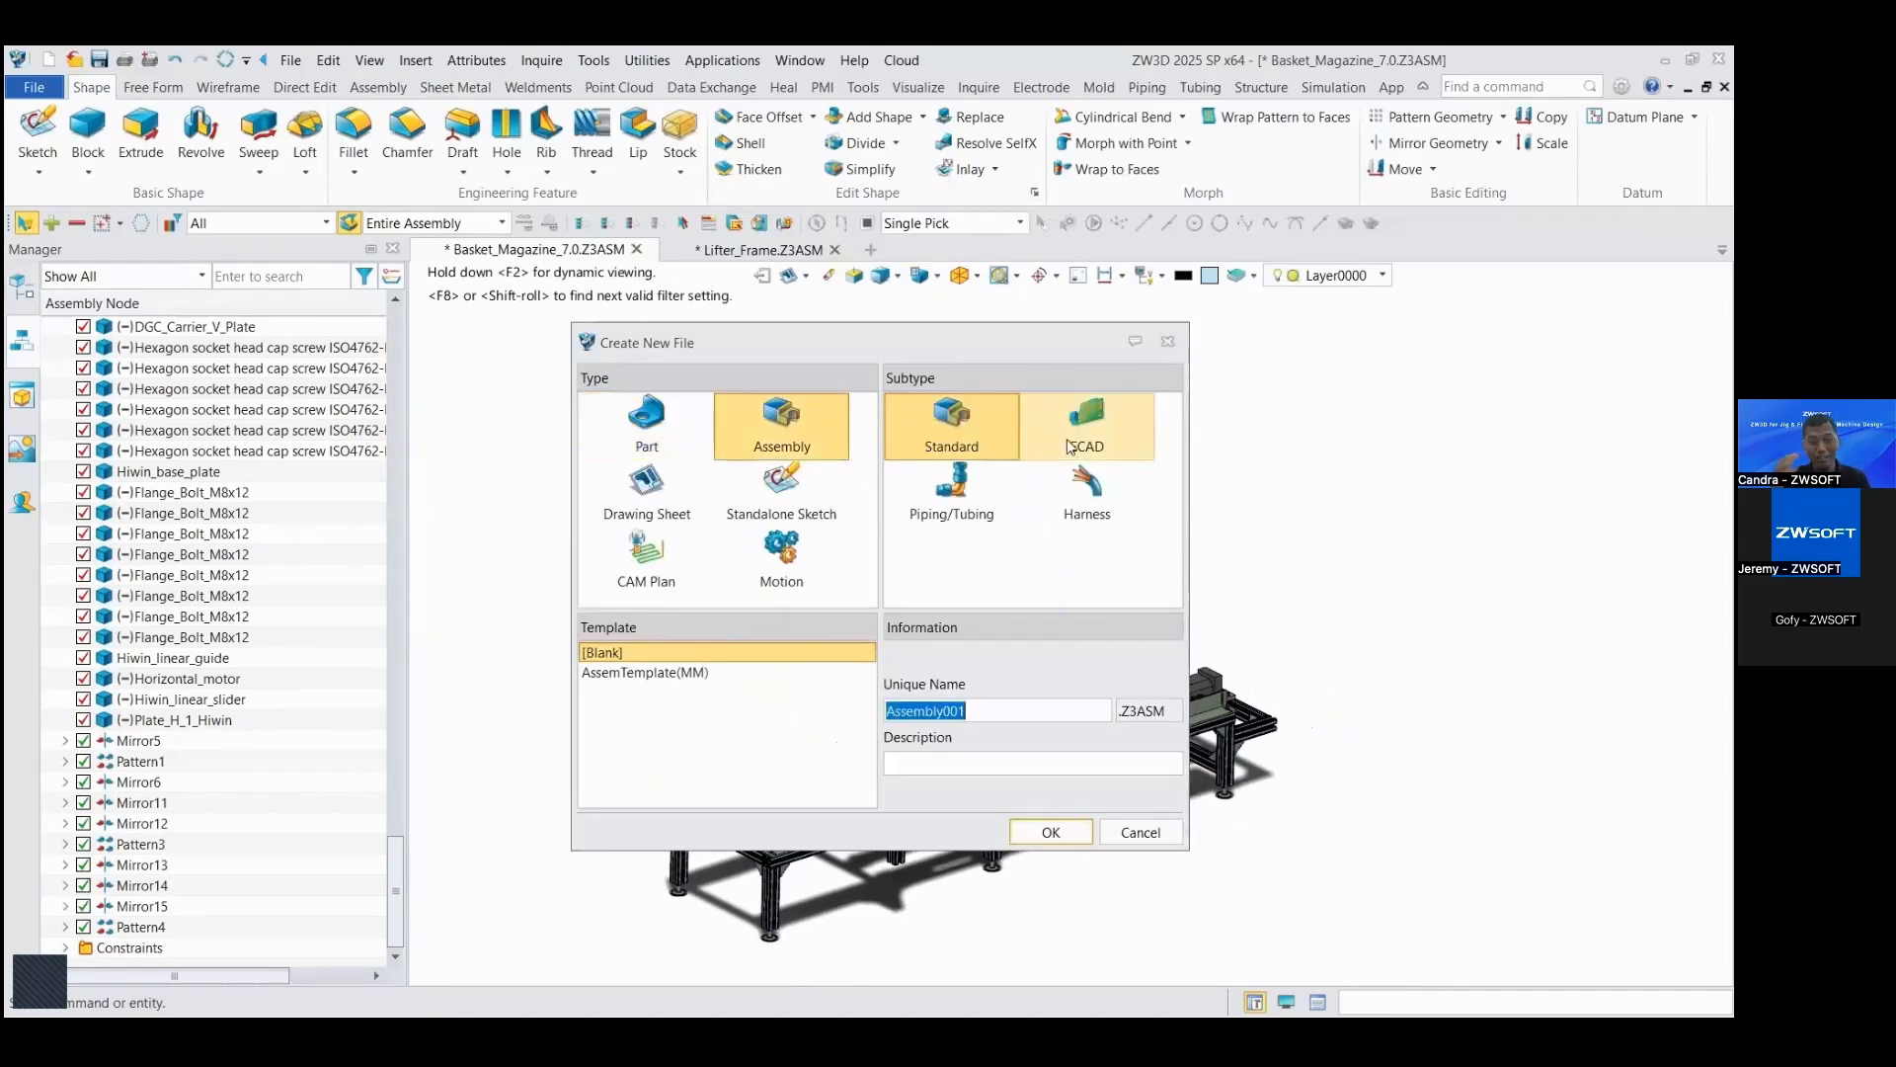
text(Lifter_Frame_trial_2)
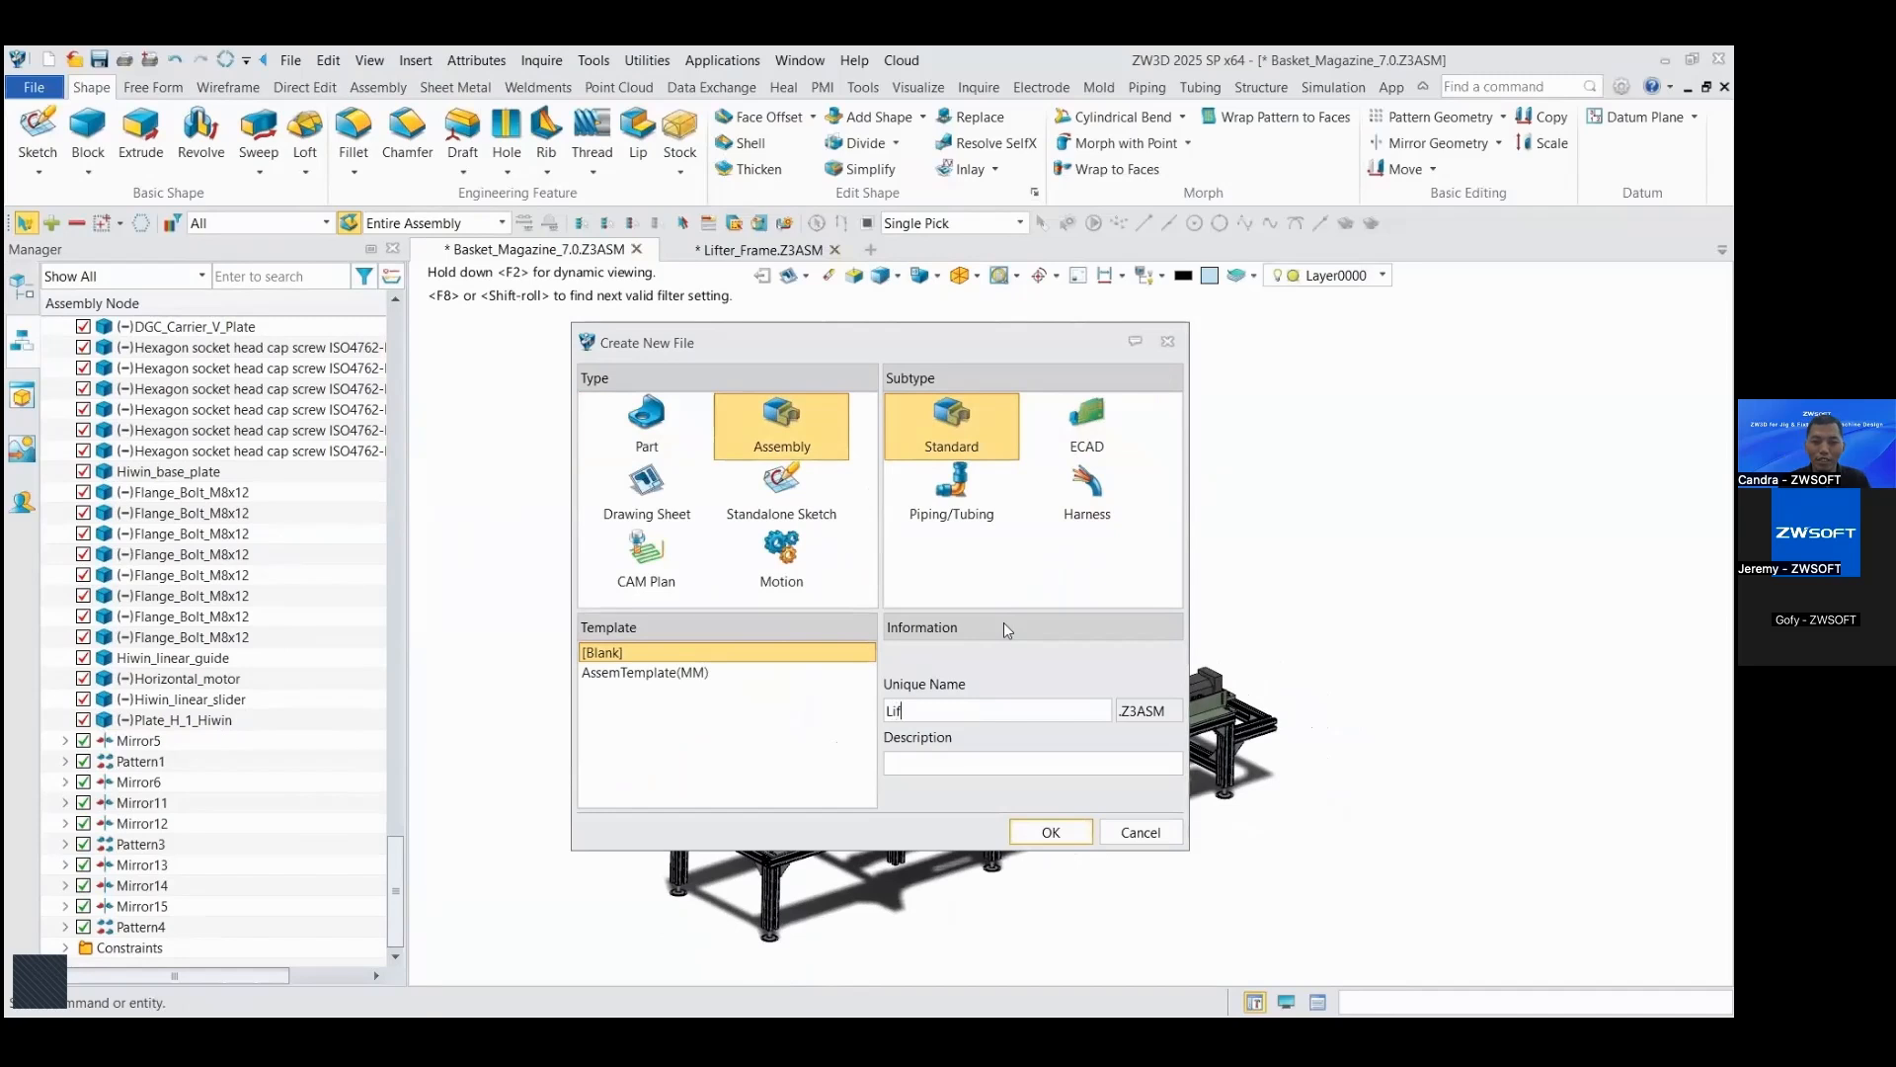
click(1049, 833)
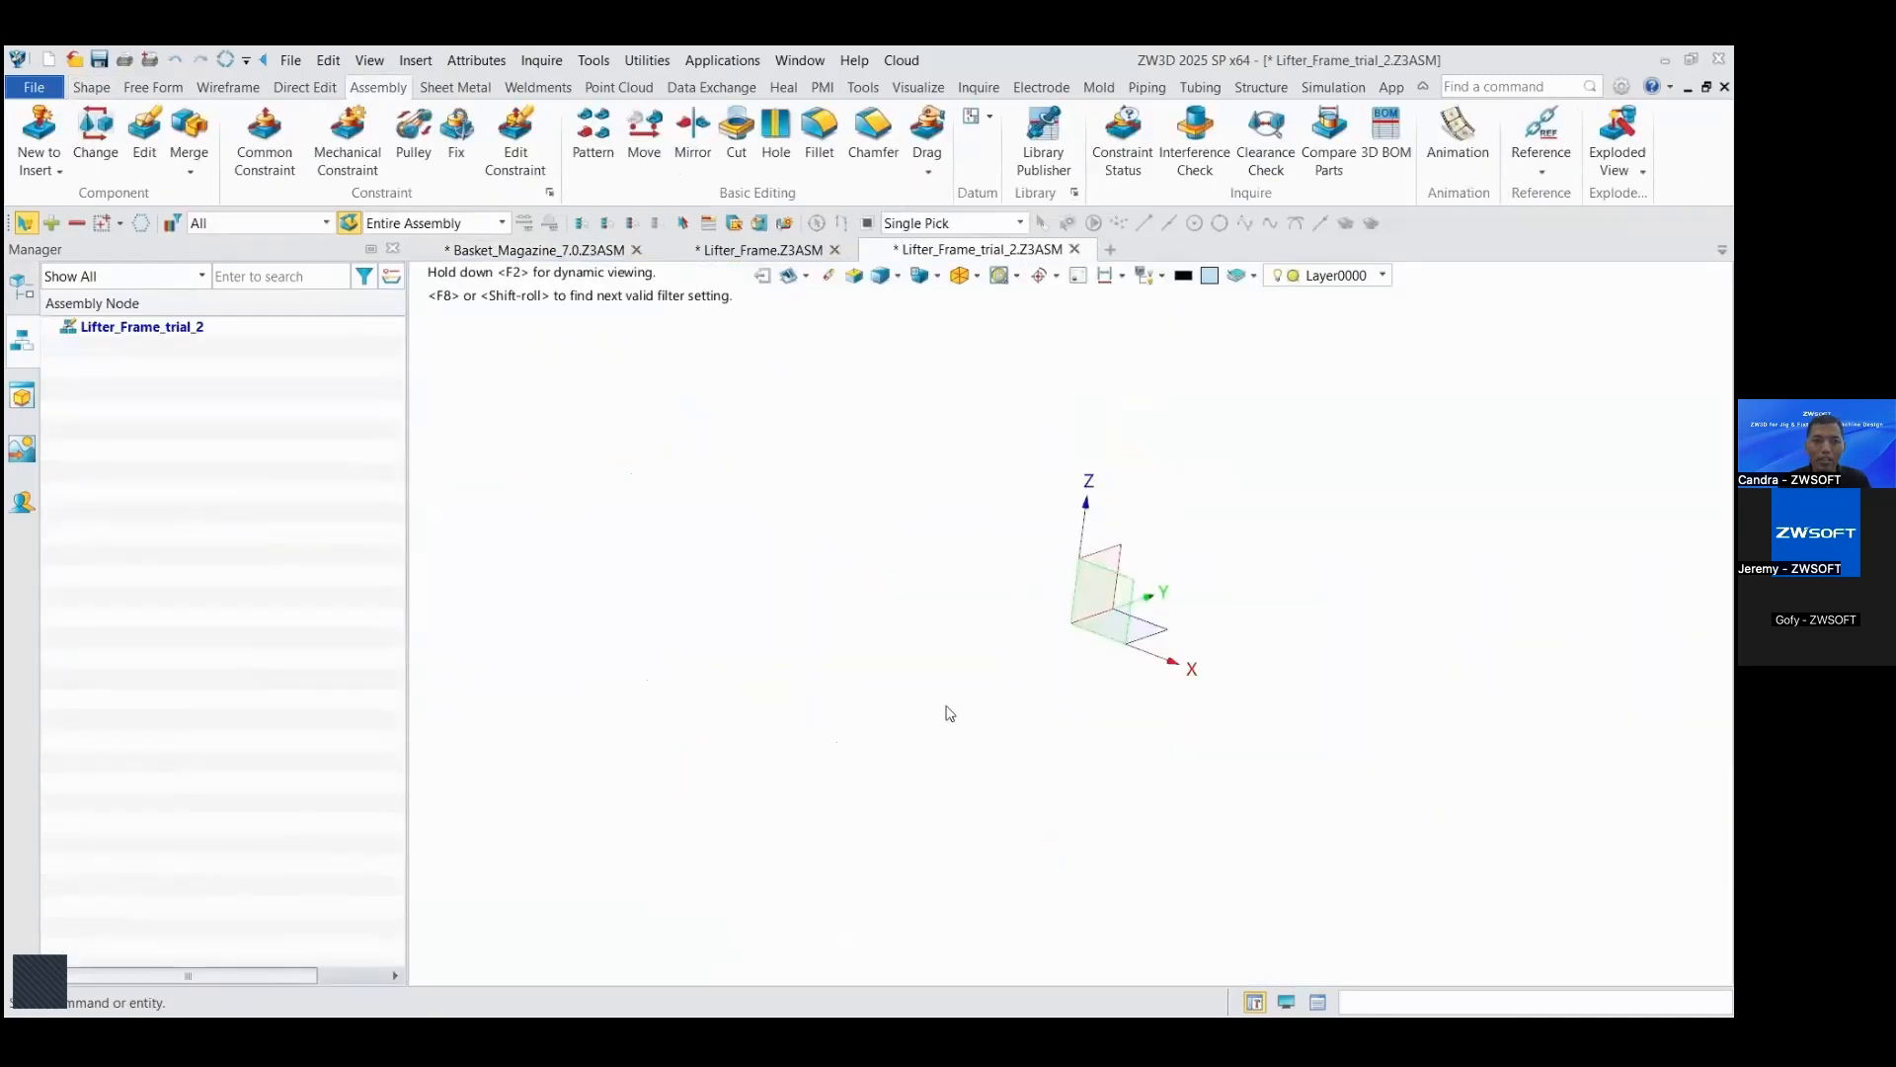
Step: Sketch half of the frame on the XZ plane, 312 mm wide and 700 mm high, with an inner vertical line 184.5 mm from the outer side
click(91, 88)
click(37, 130)
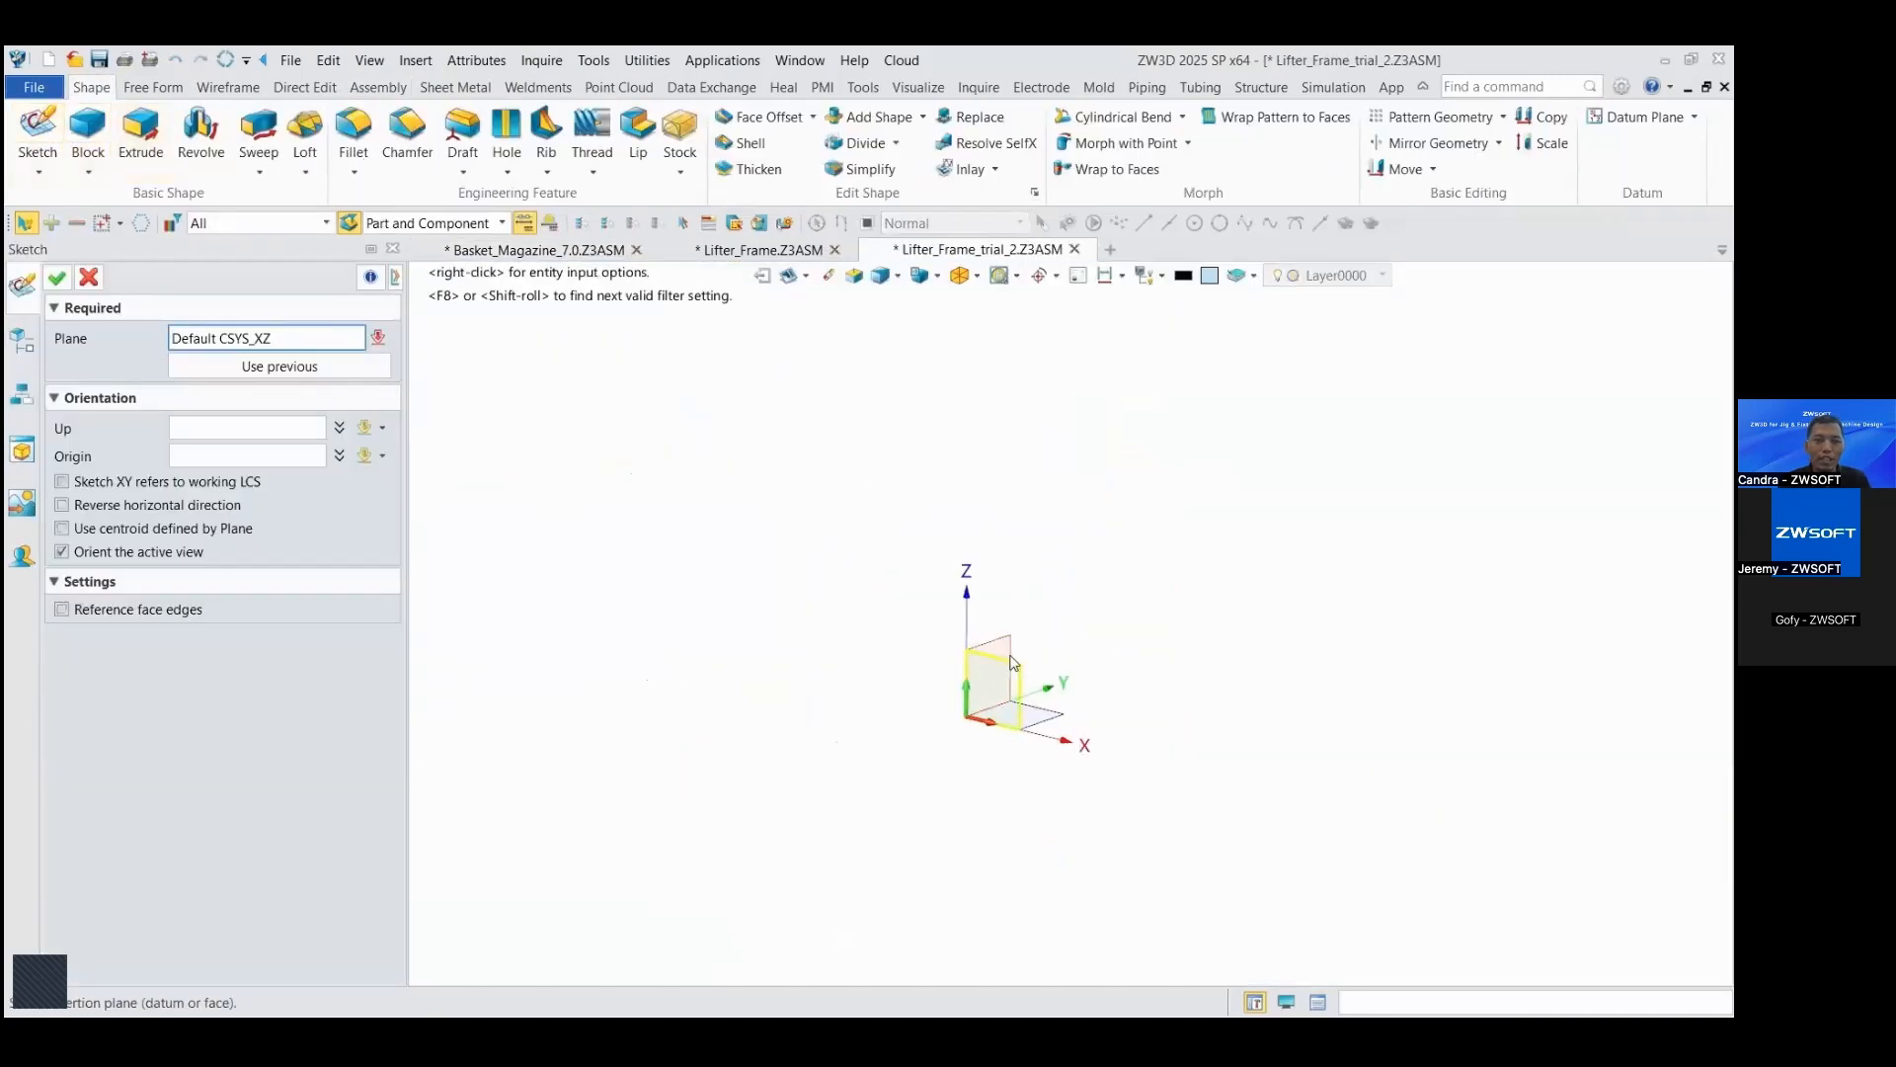
click(59, 281)
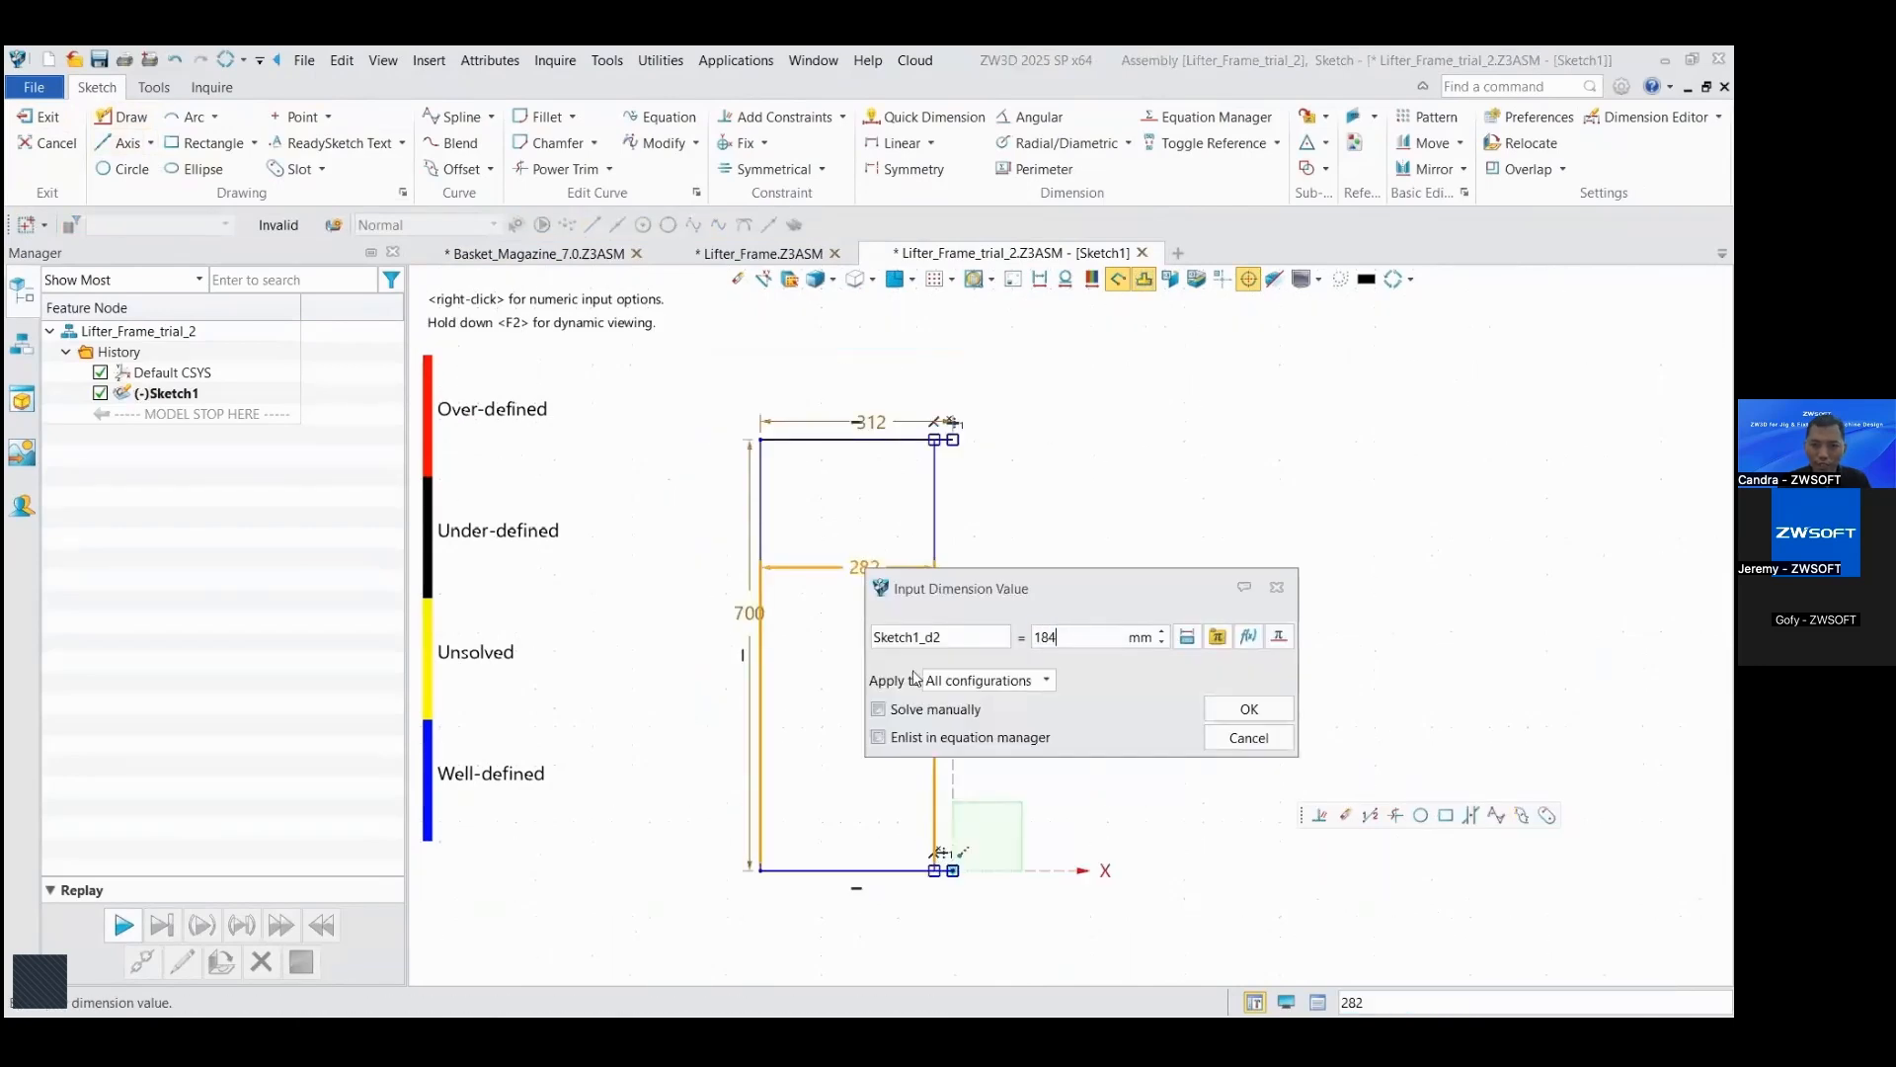
click(1263, 712)
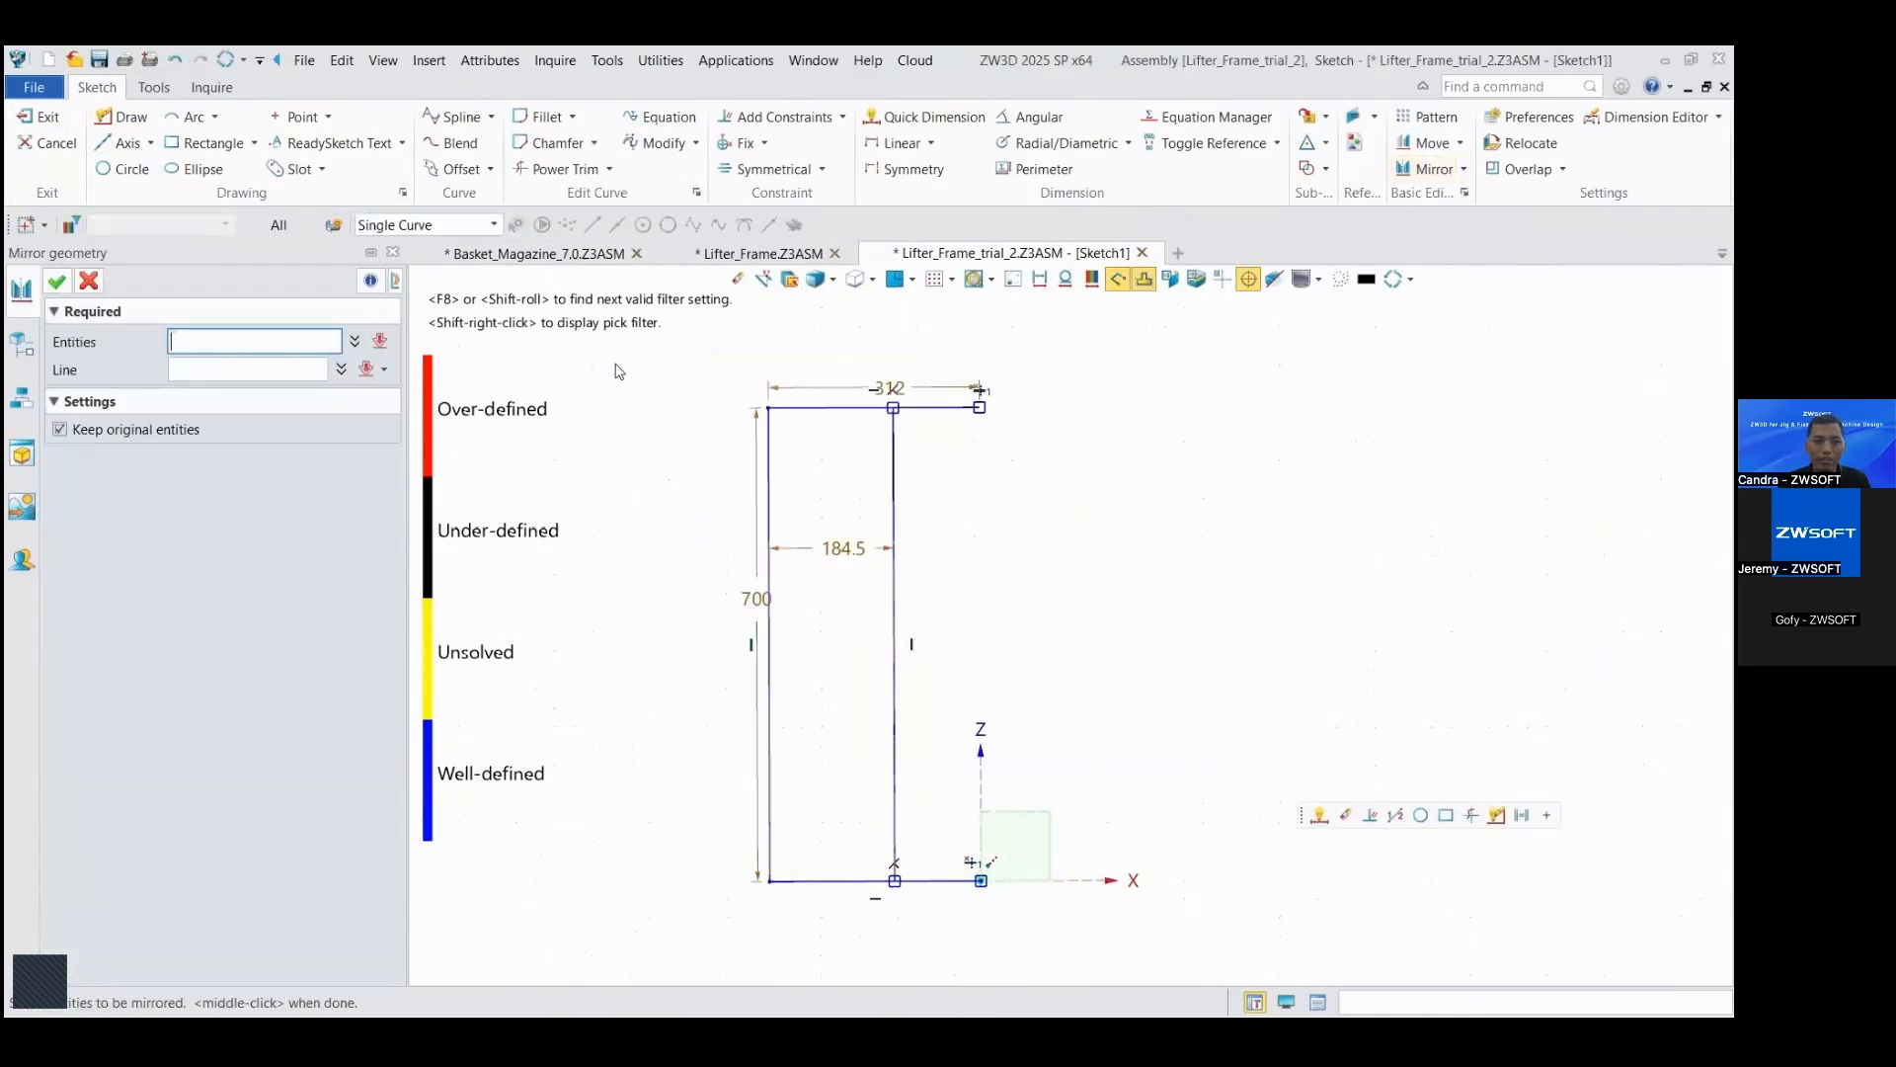
Step: Mirror the four half-frame lines about the Z axis, keeping the originals, and finish the sketch
drag(667, 355, 1045, 926)
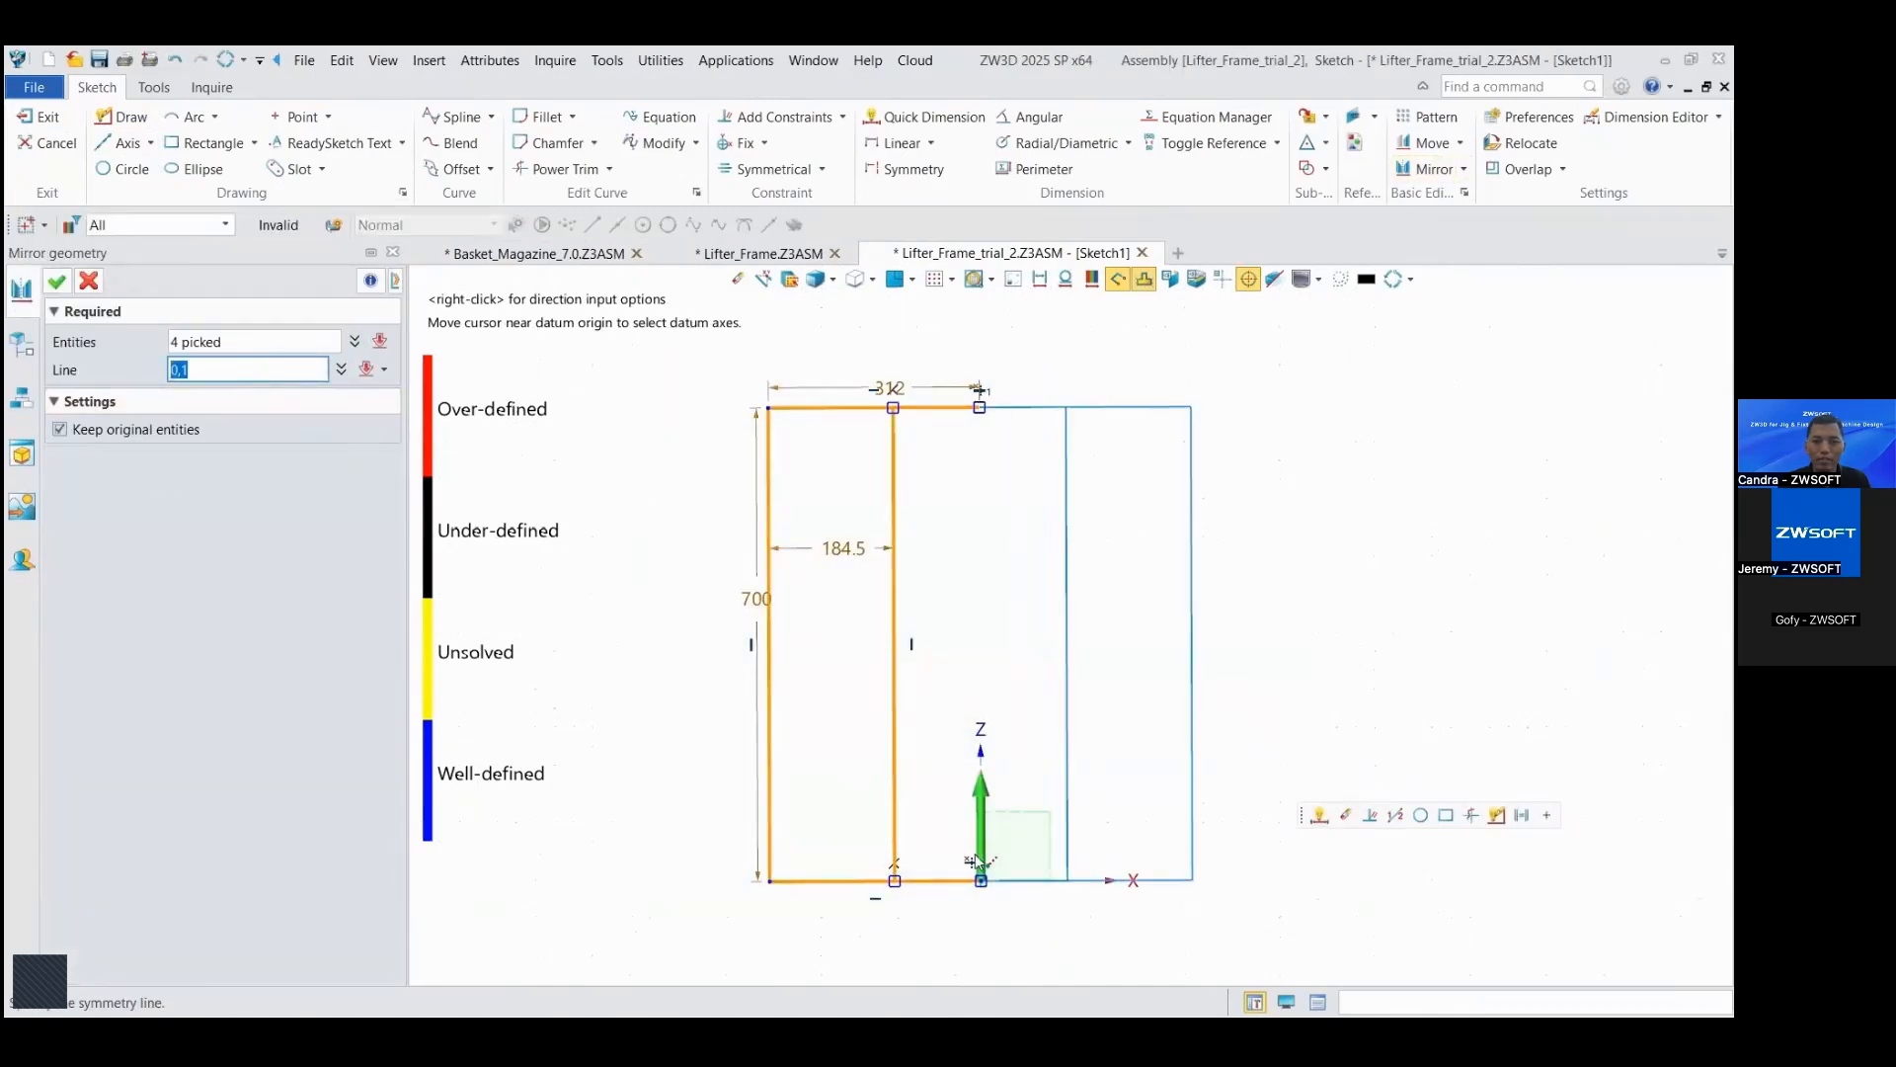
click(976, 861)
click(65, 288)
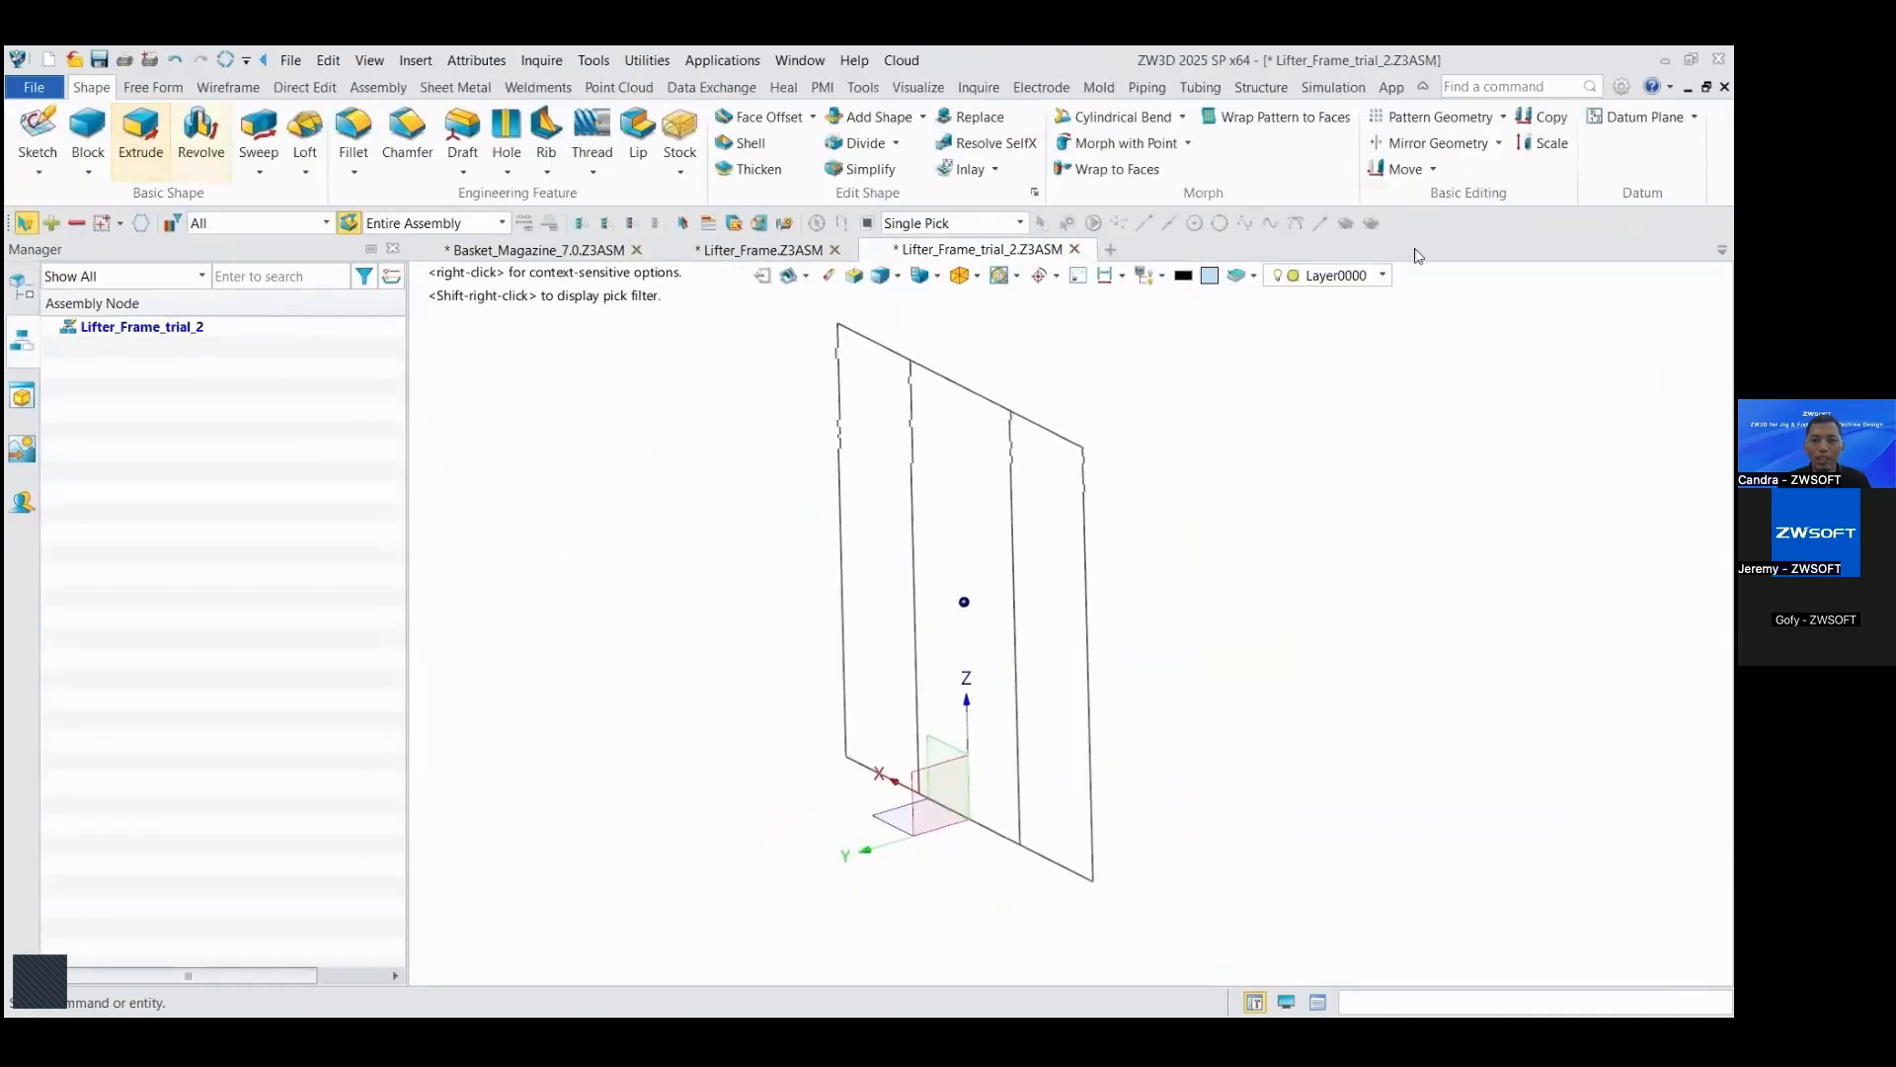
Step: Create a datum plane perpendicular to the bottom line at its outer end and start a sketch on that plane
click(1634, 117)
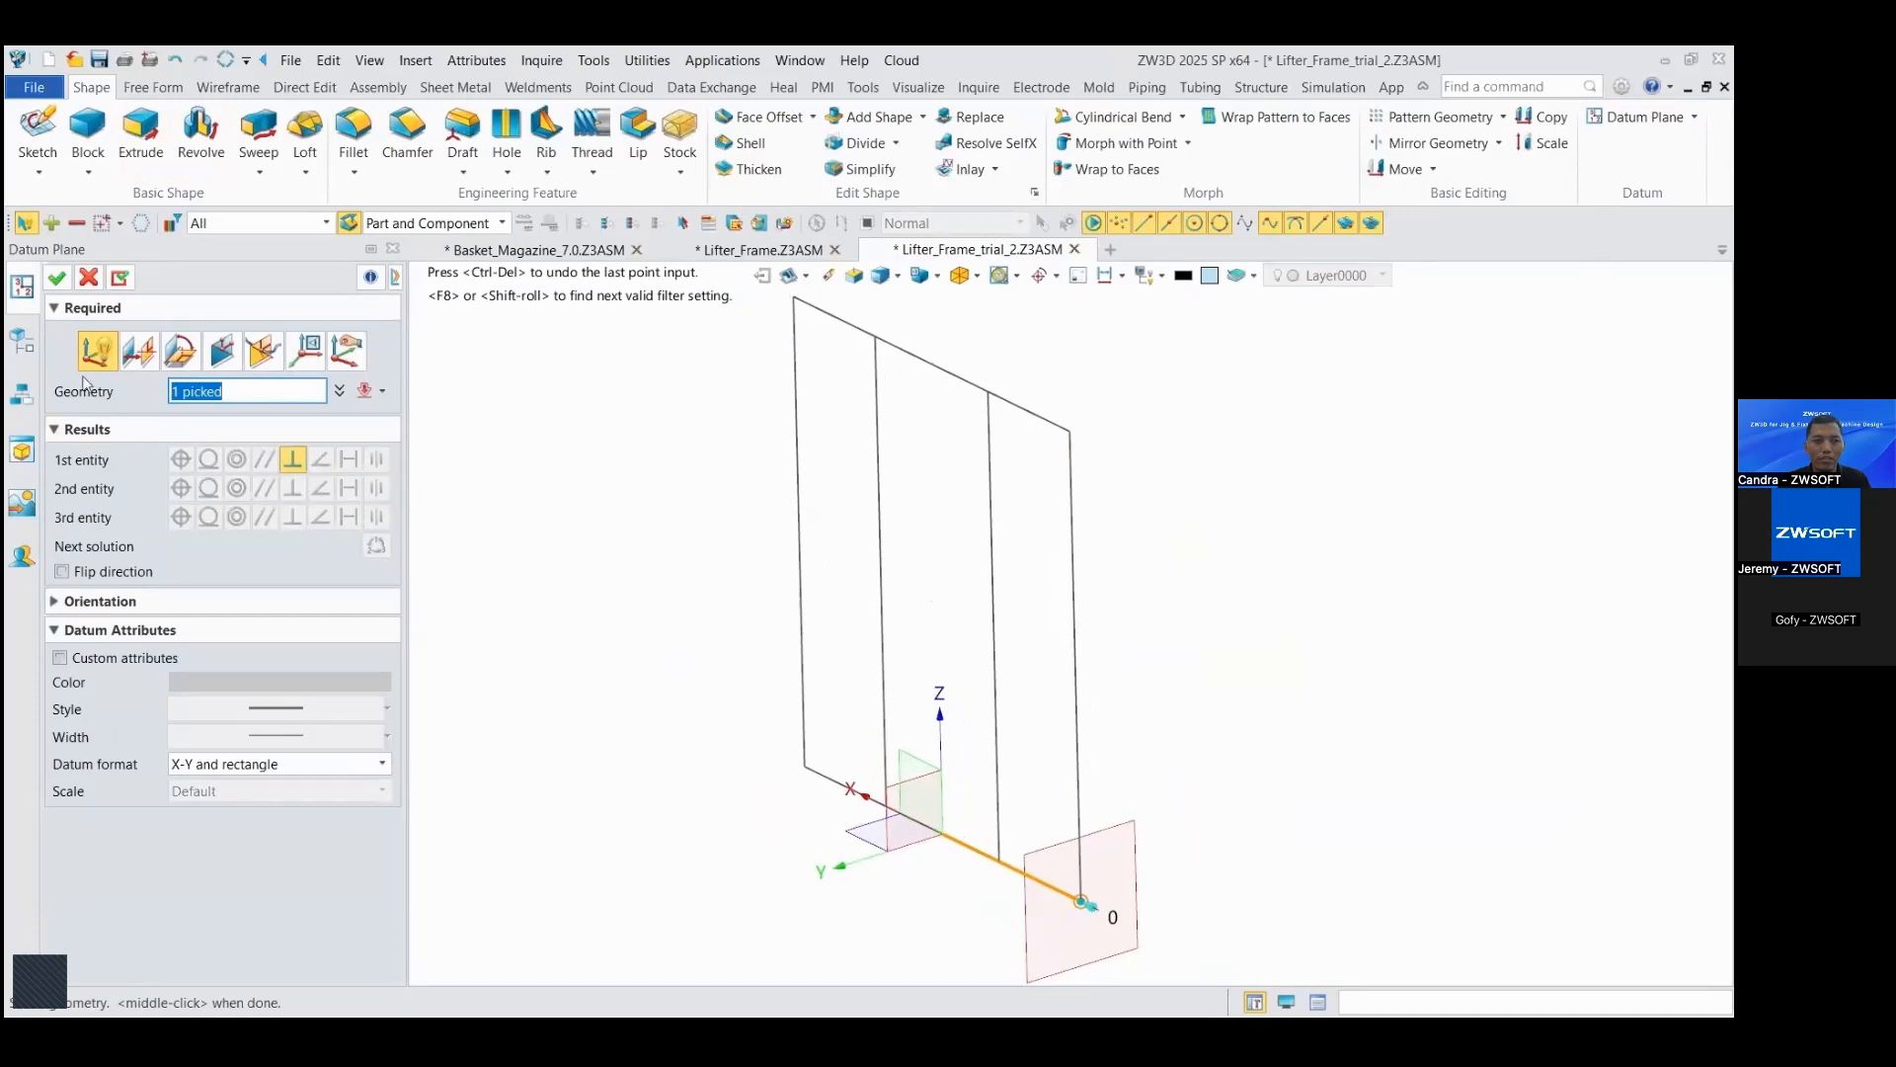
click(65, 288)
right_click(1183, 719)
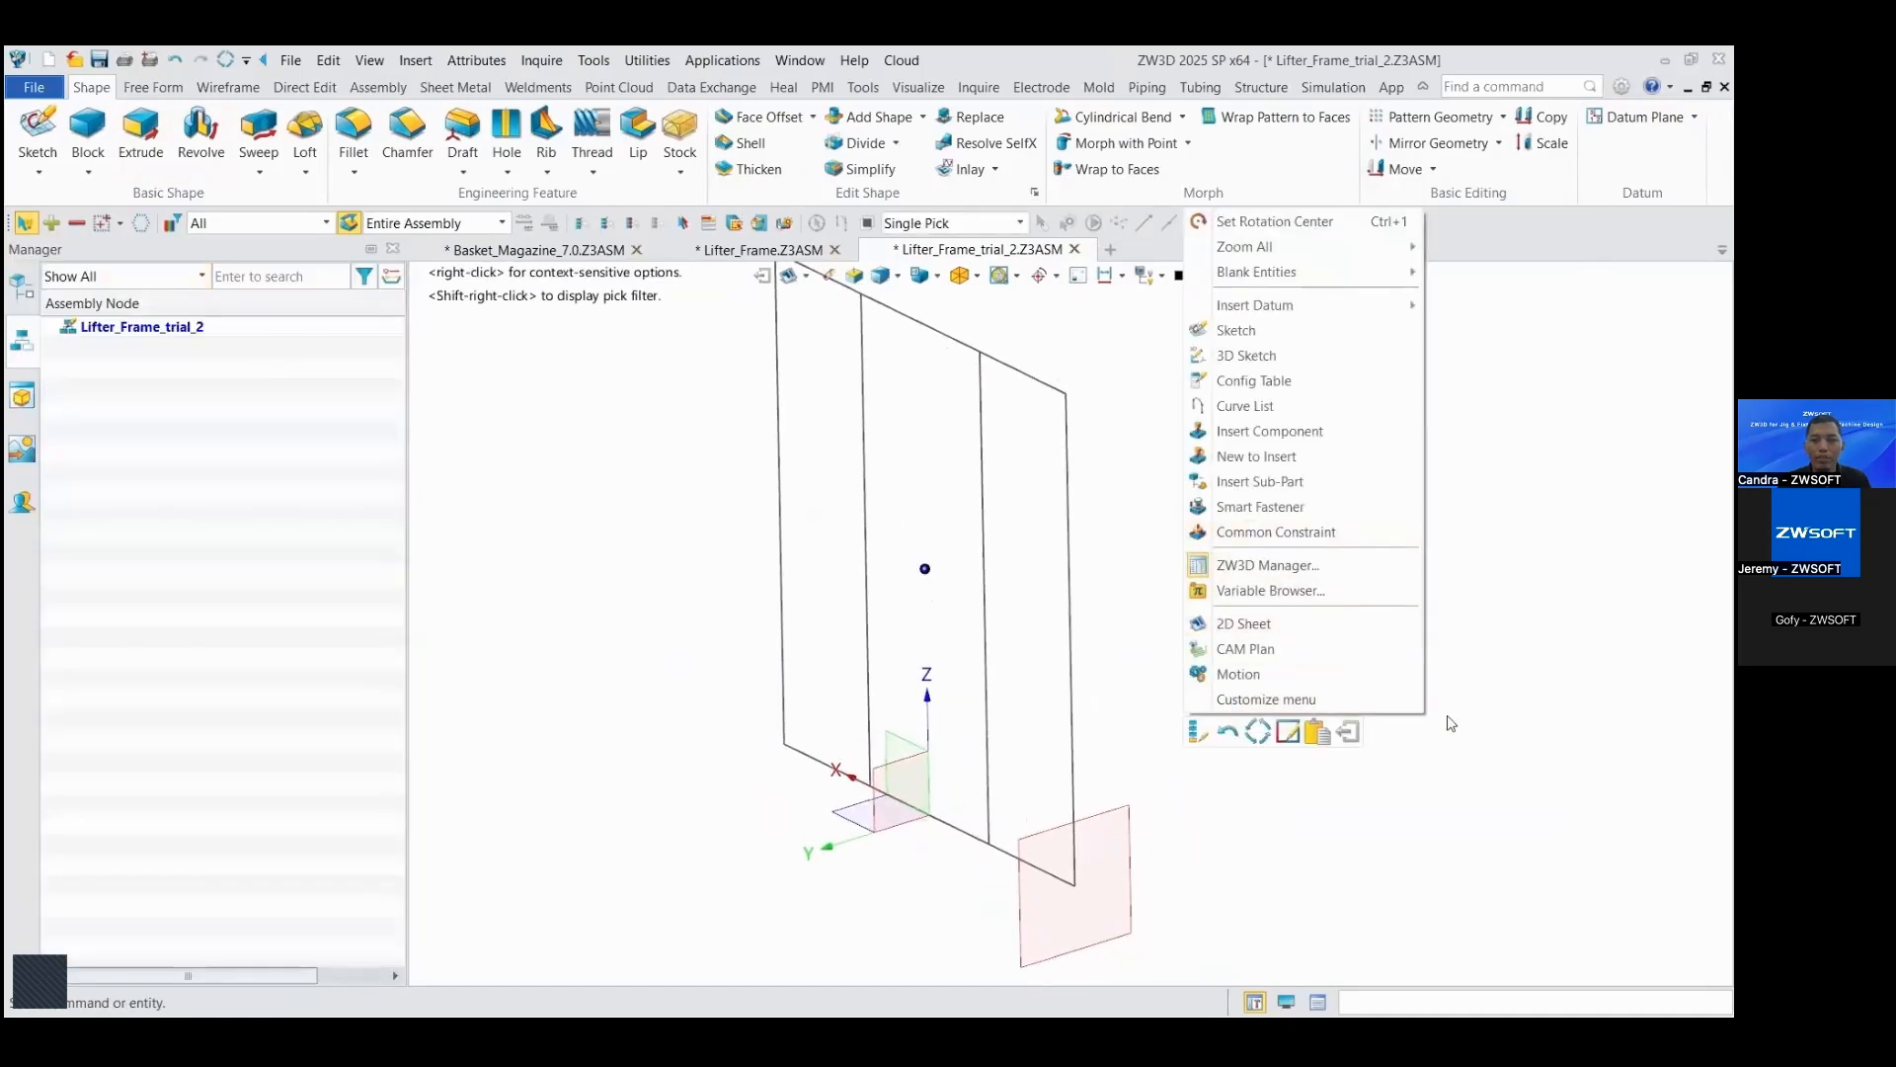
click(1237, 329)
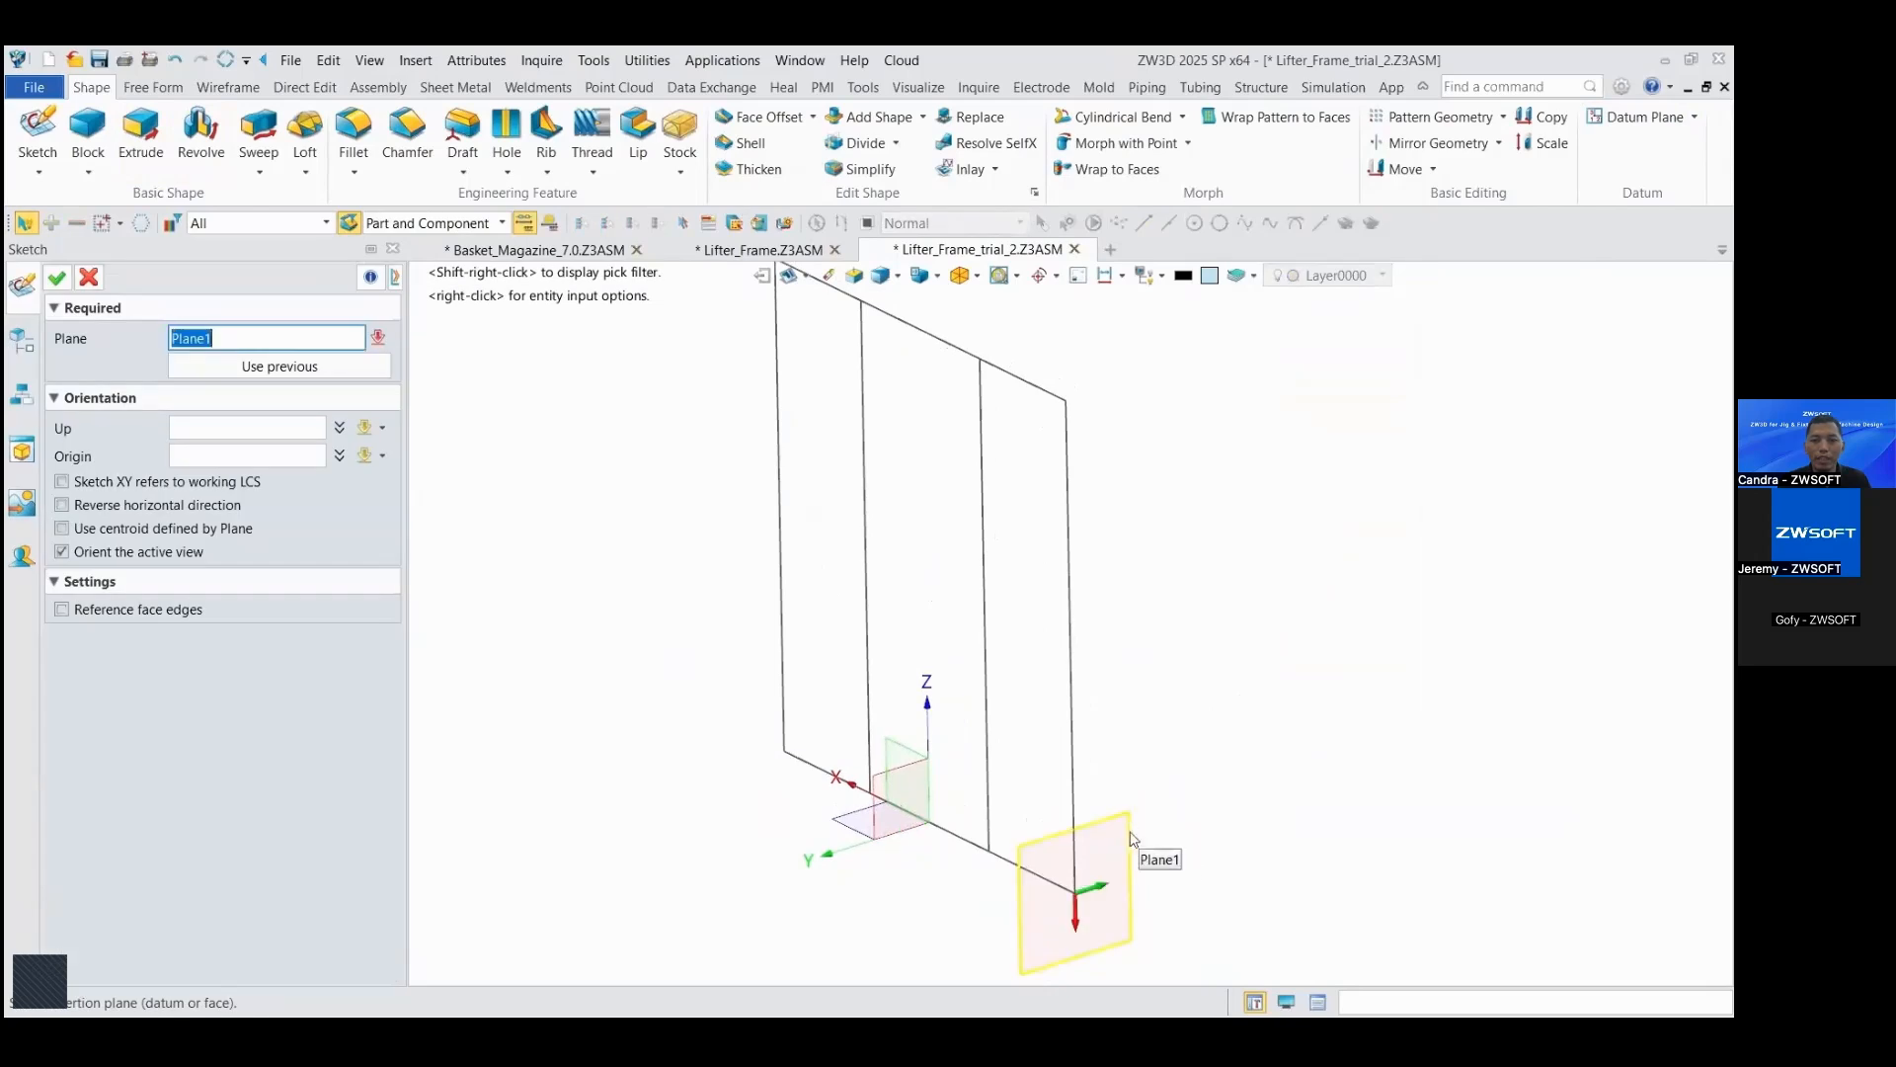
click(68, 288)
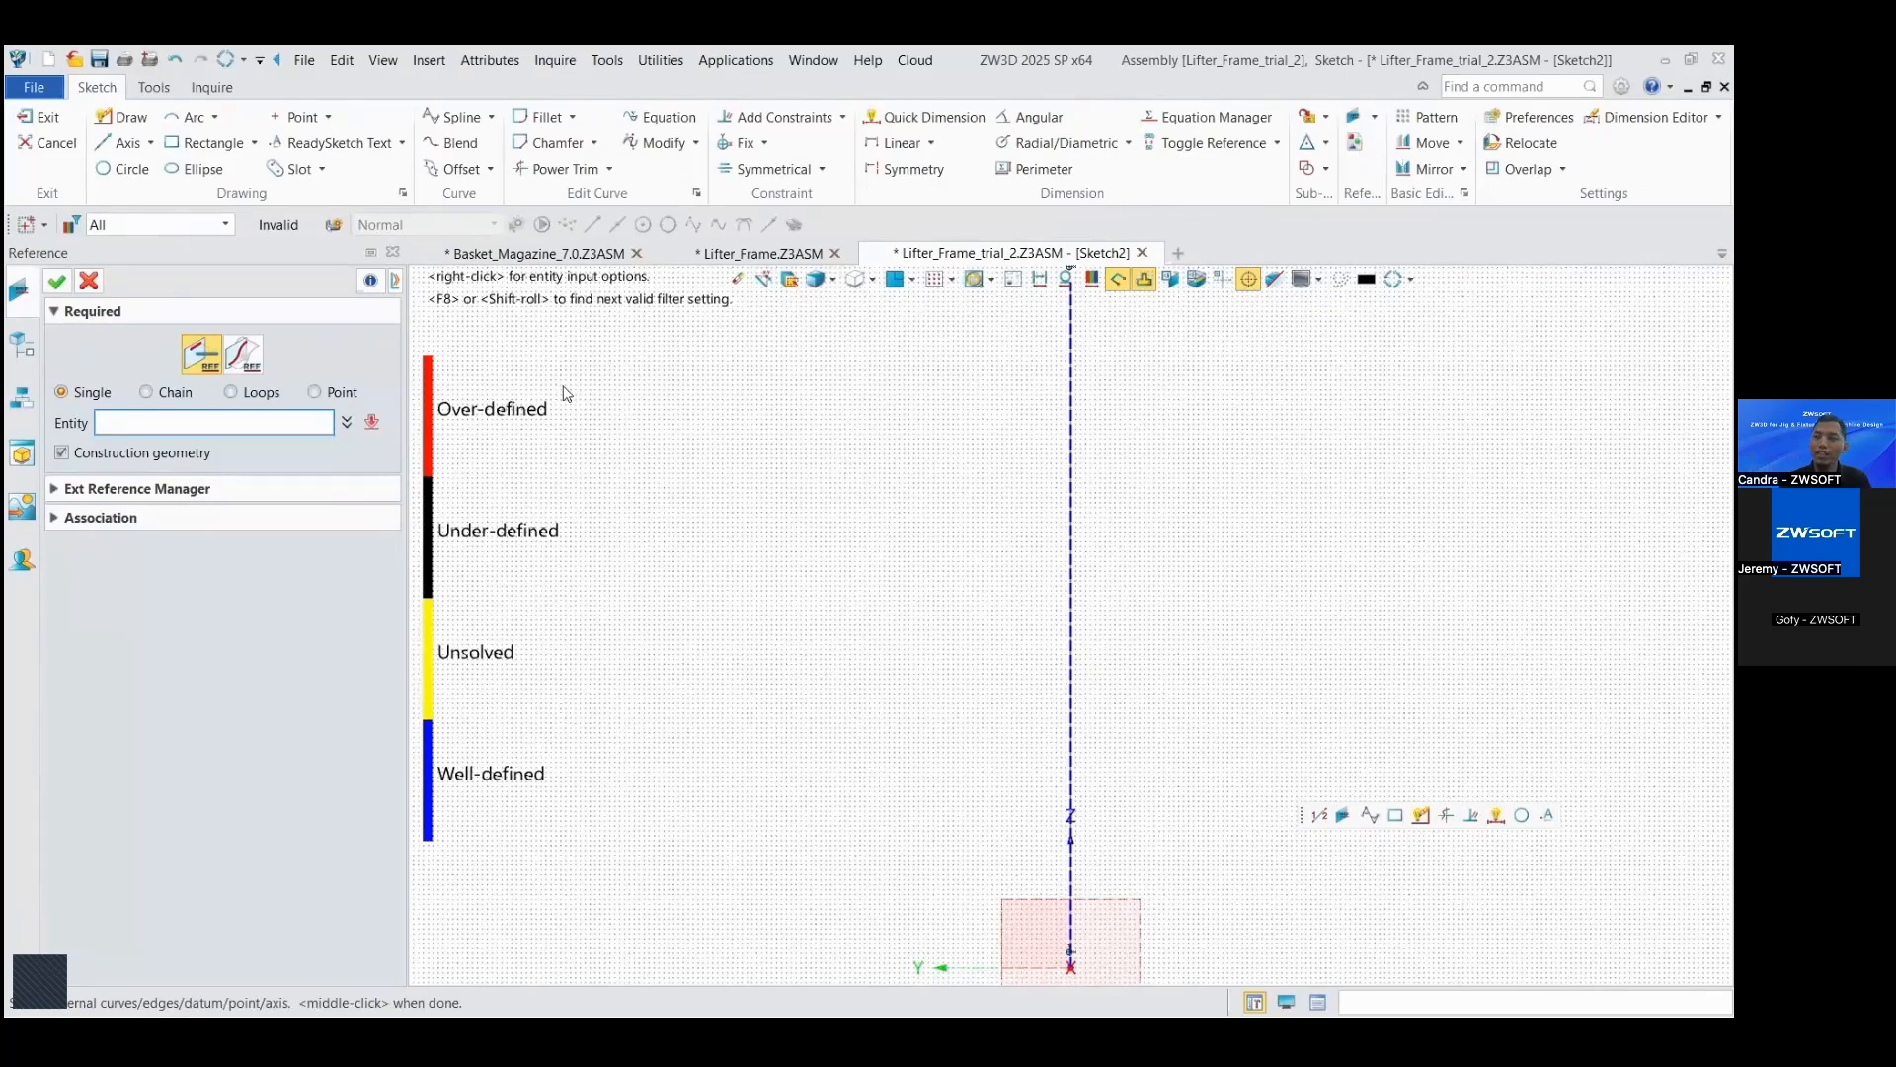
Step: Draw a 685 mm horizontal base line from the origin and a diagonal from 40 mm inside its free end to the vertical reference line
key(Escape)
right_click(689, 415)
click(703, 395)
scroll(967, 691, down, 2)
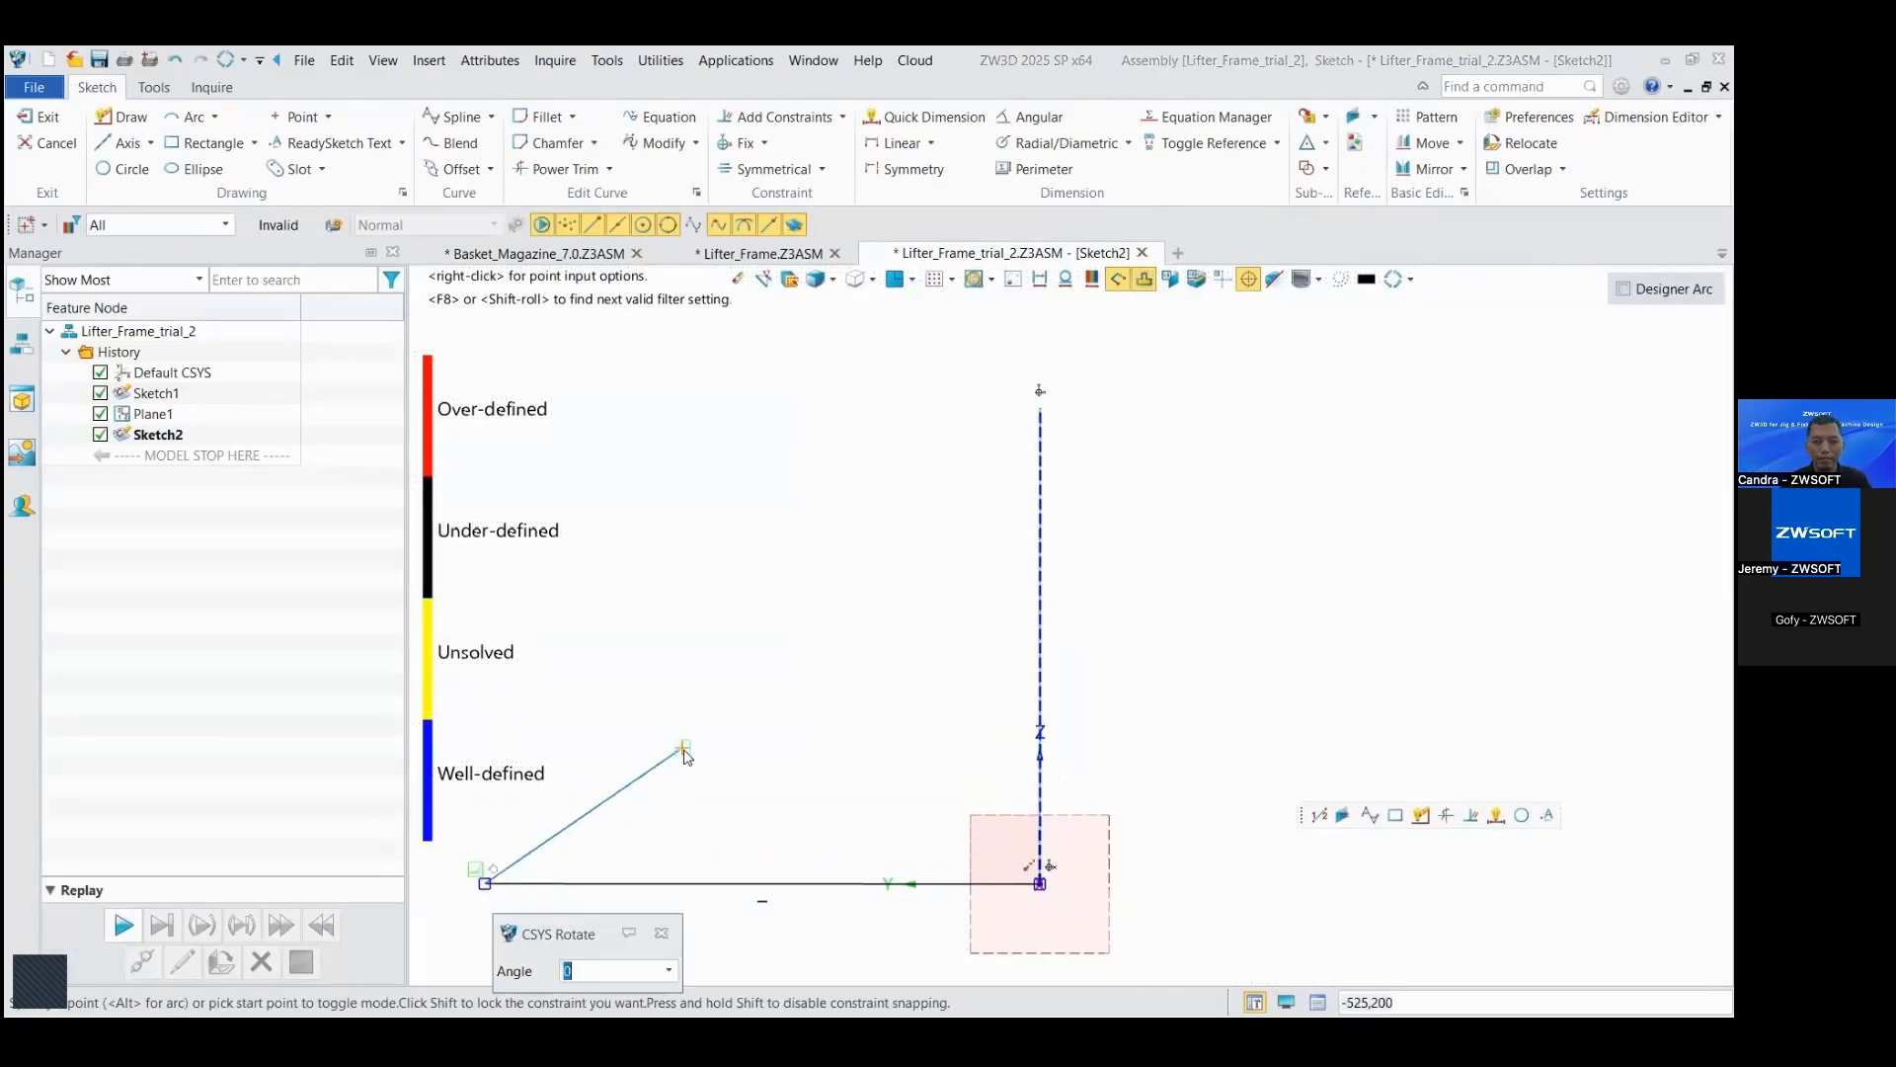
Step: Set the angle between the diagonal and the base line to 45° and exit the sketch
click(729, 766)
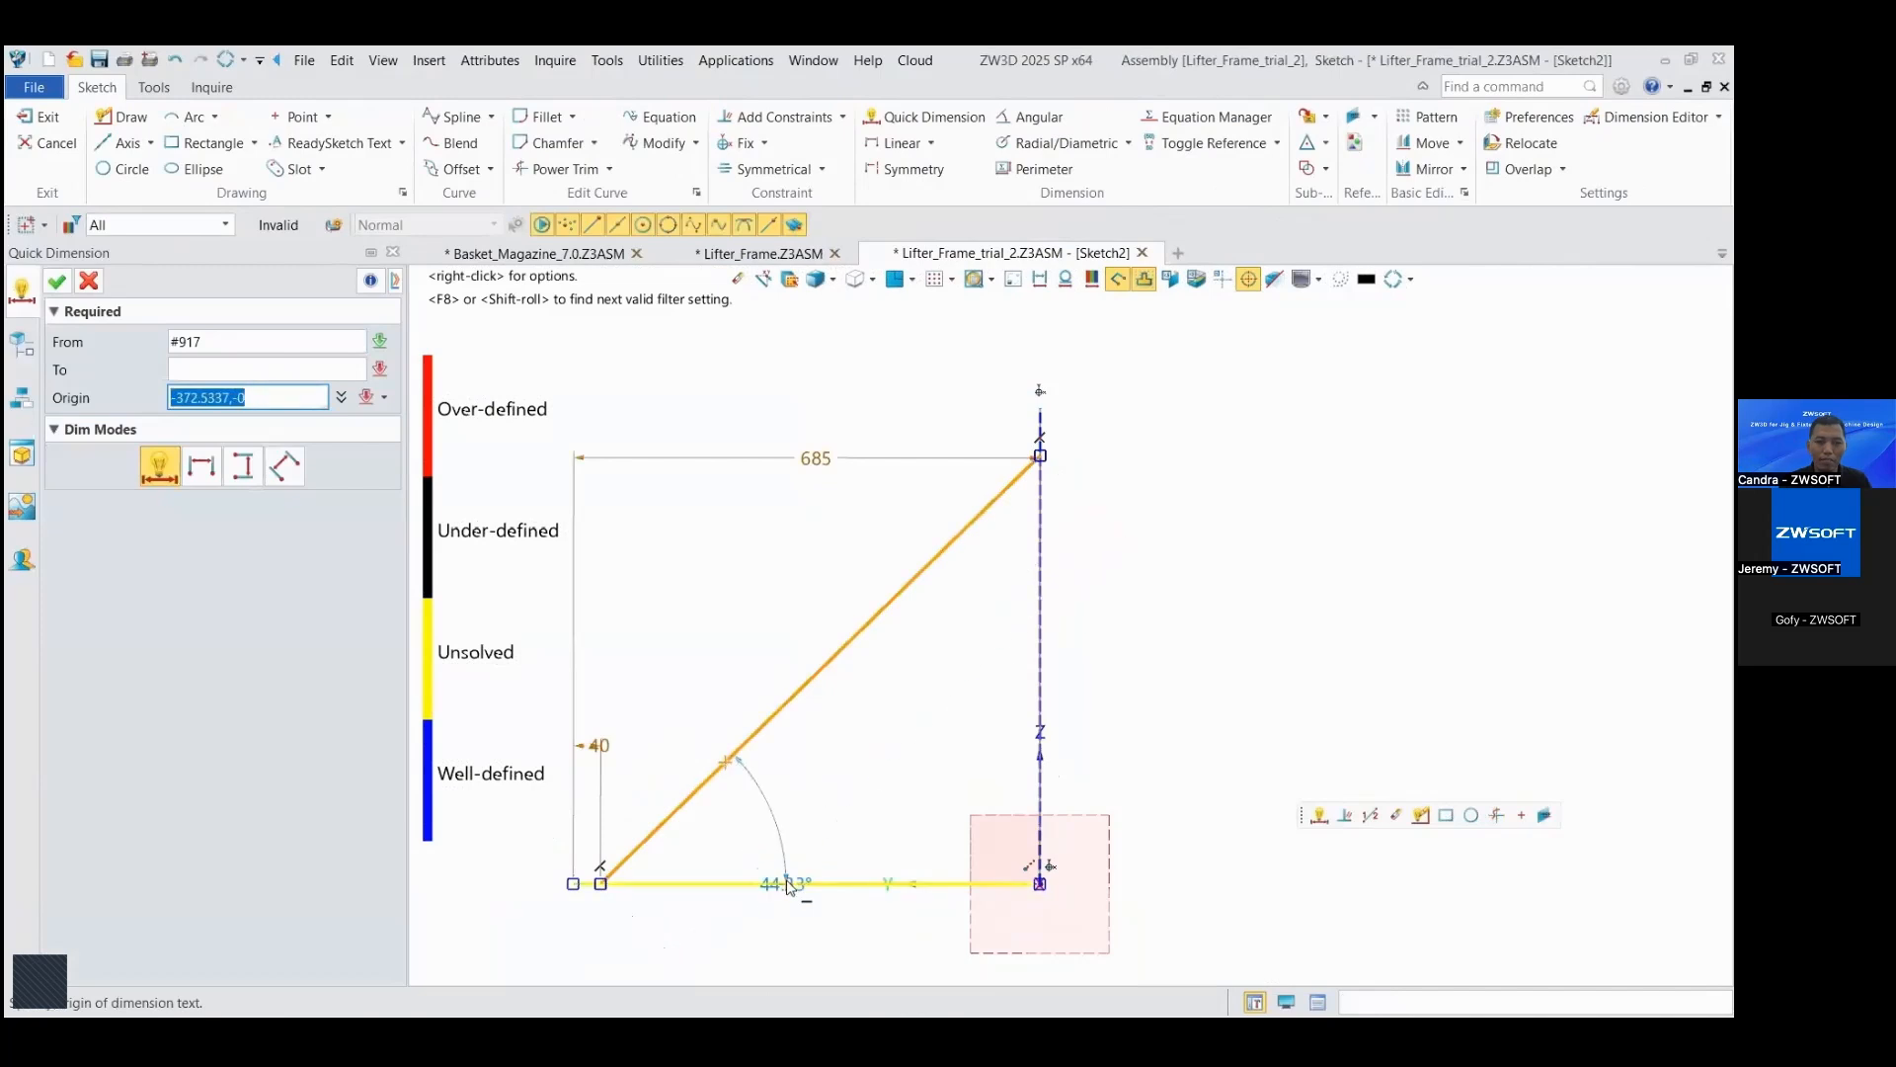
click(788, 825)
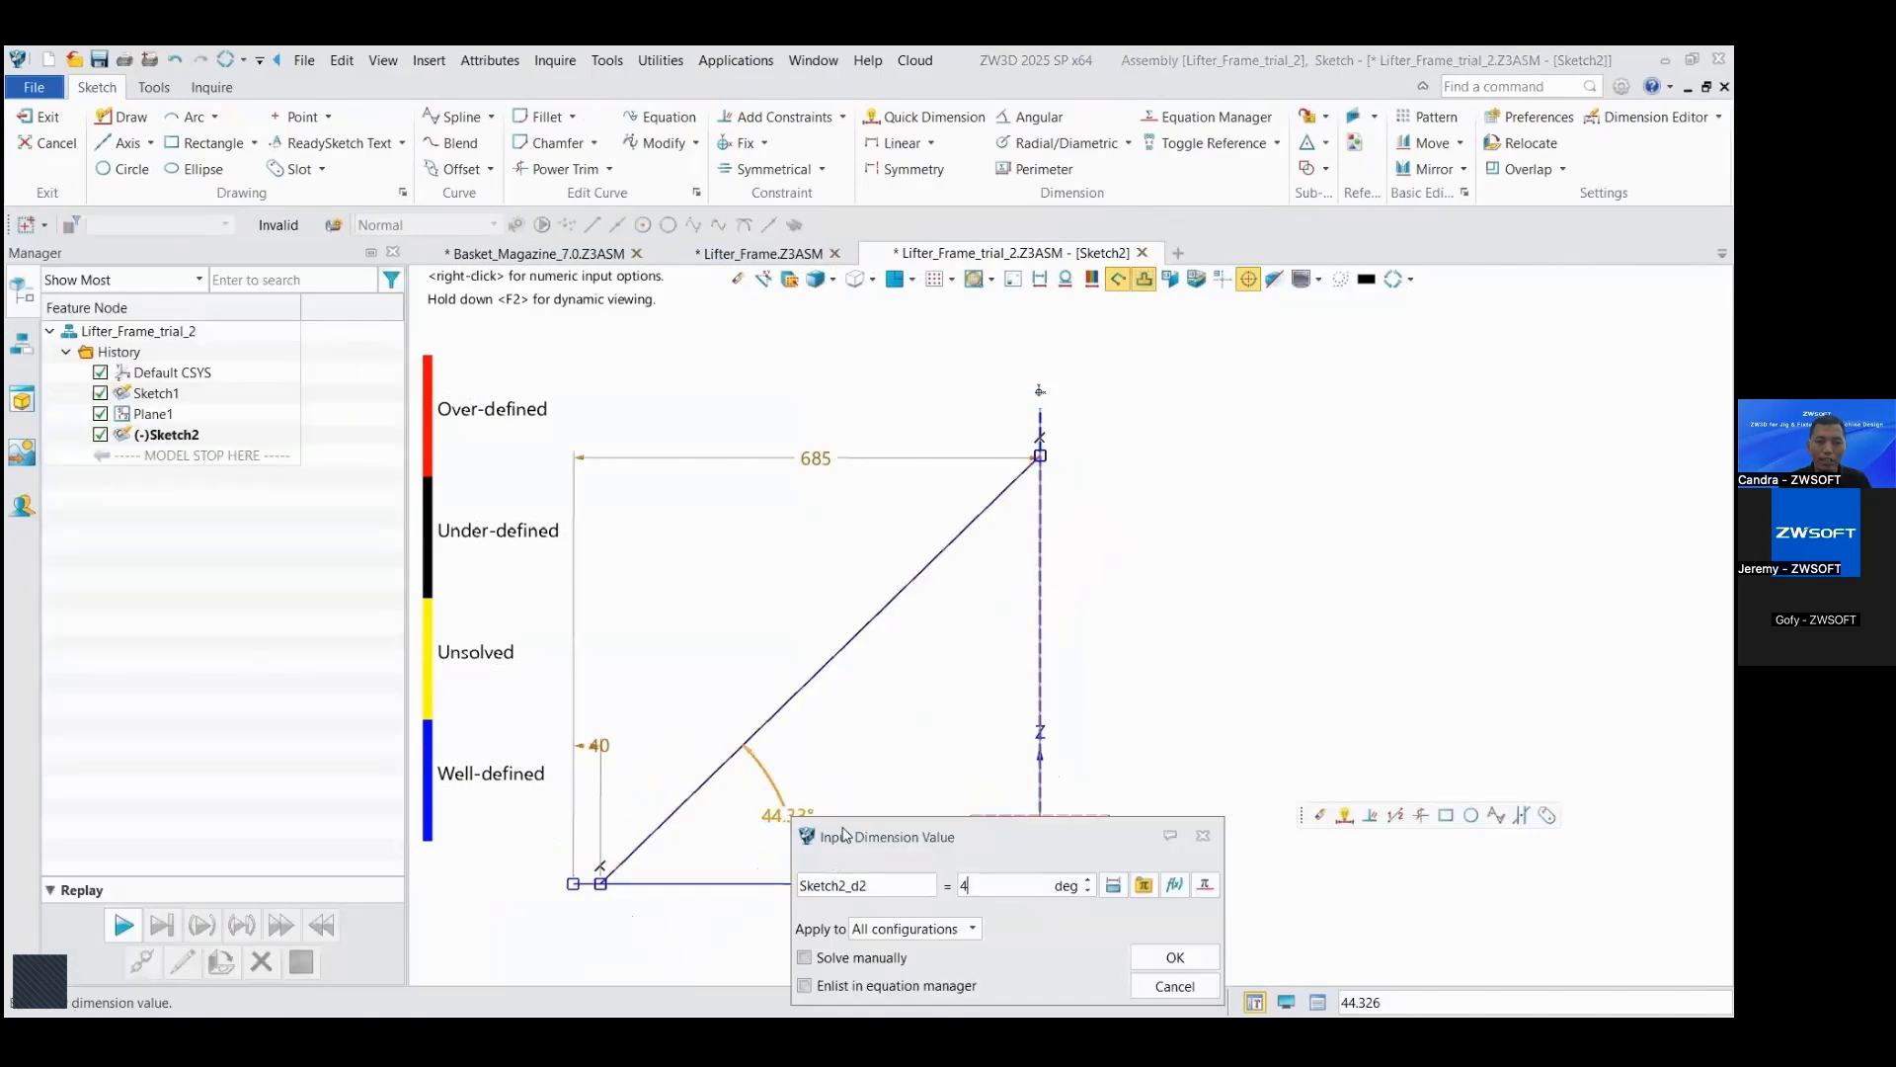
click(1175, 957)
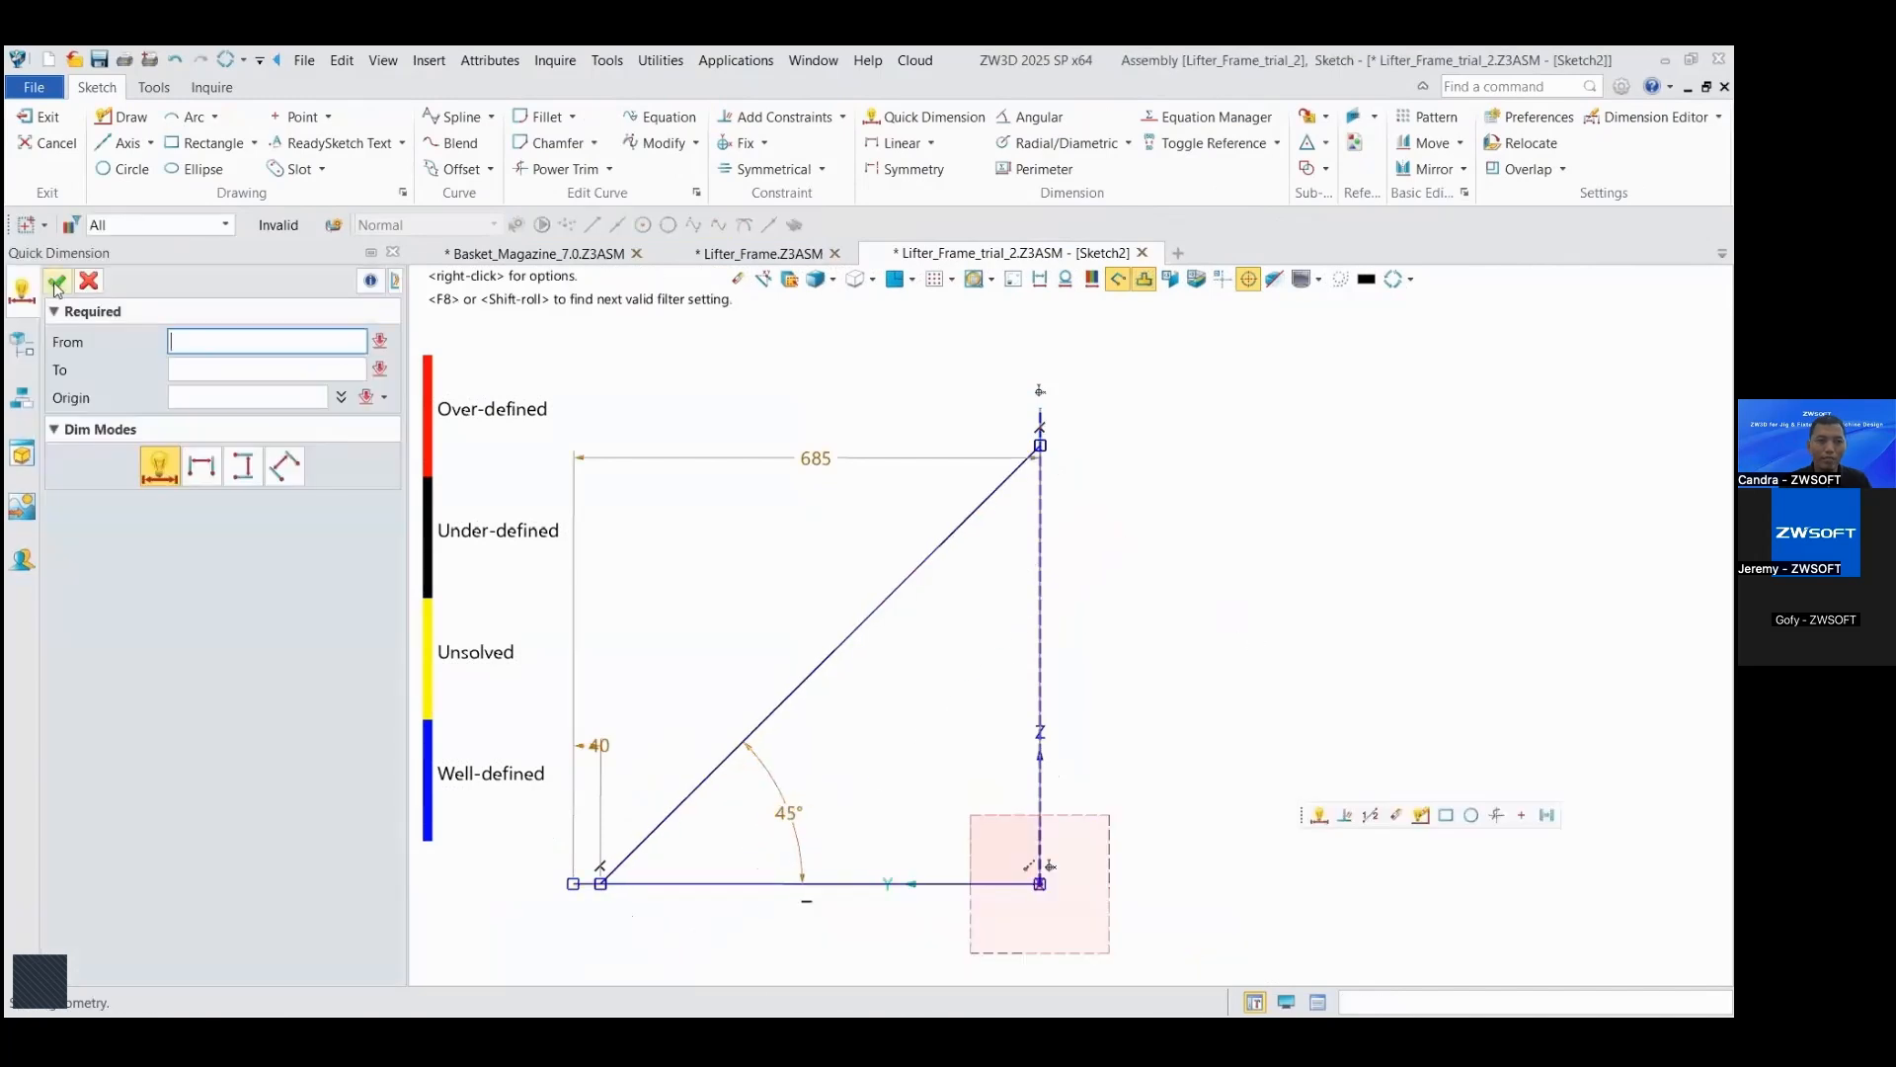
click(56, 285)
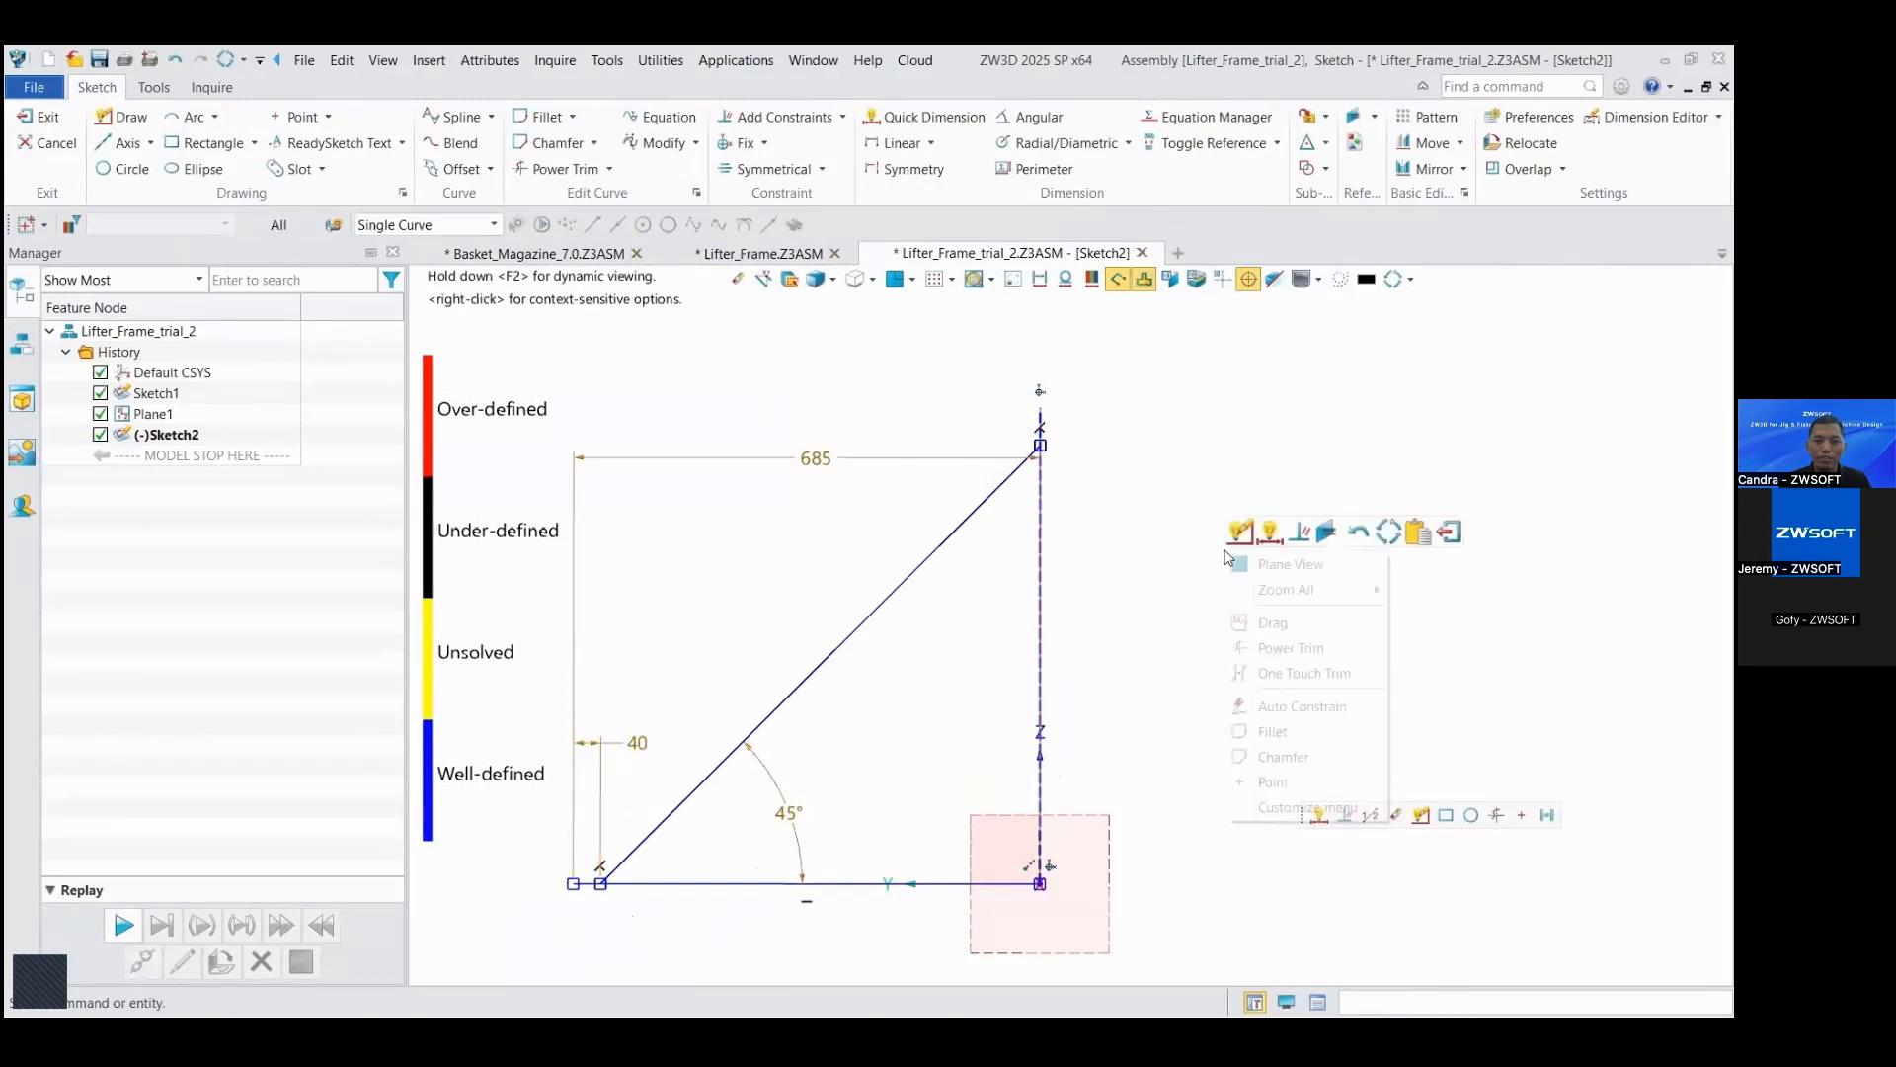
click(1447, 534)
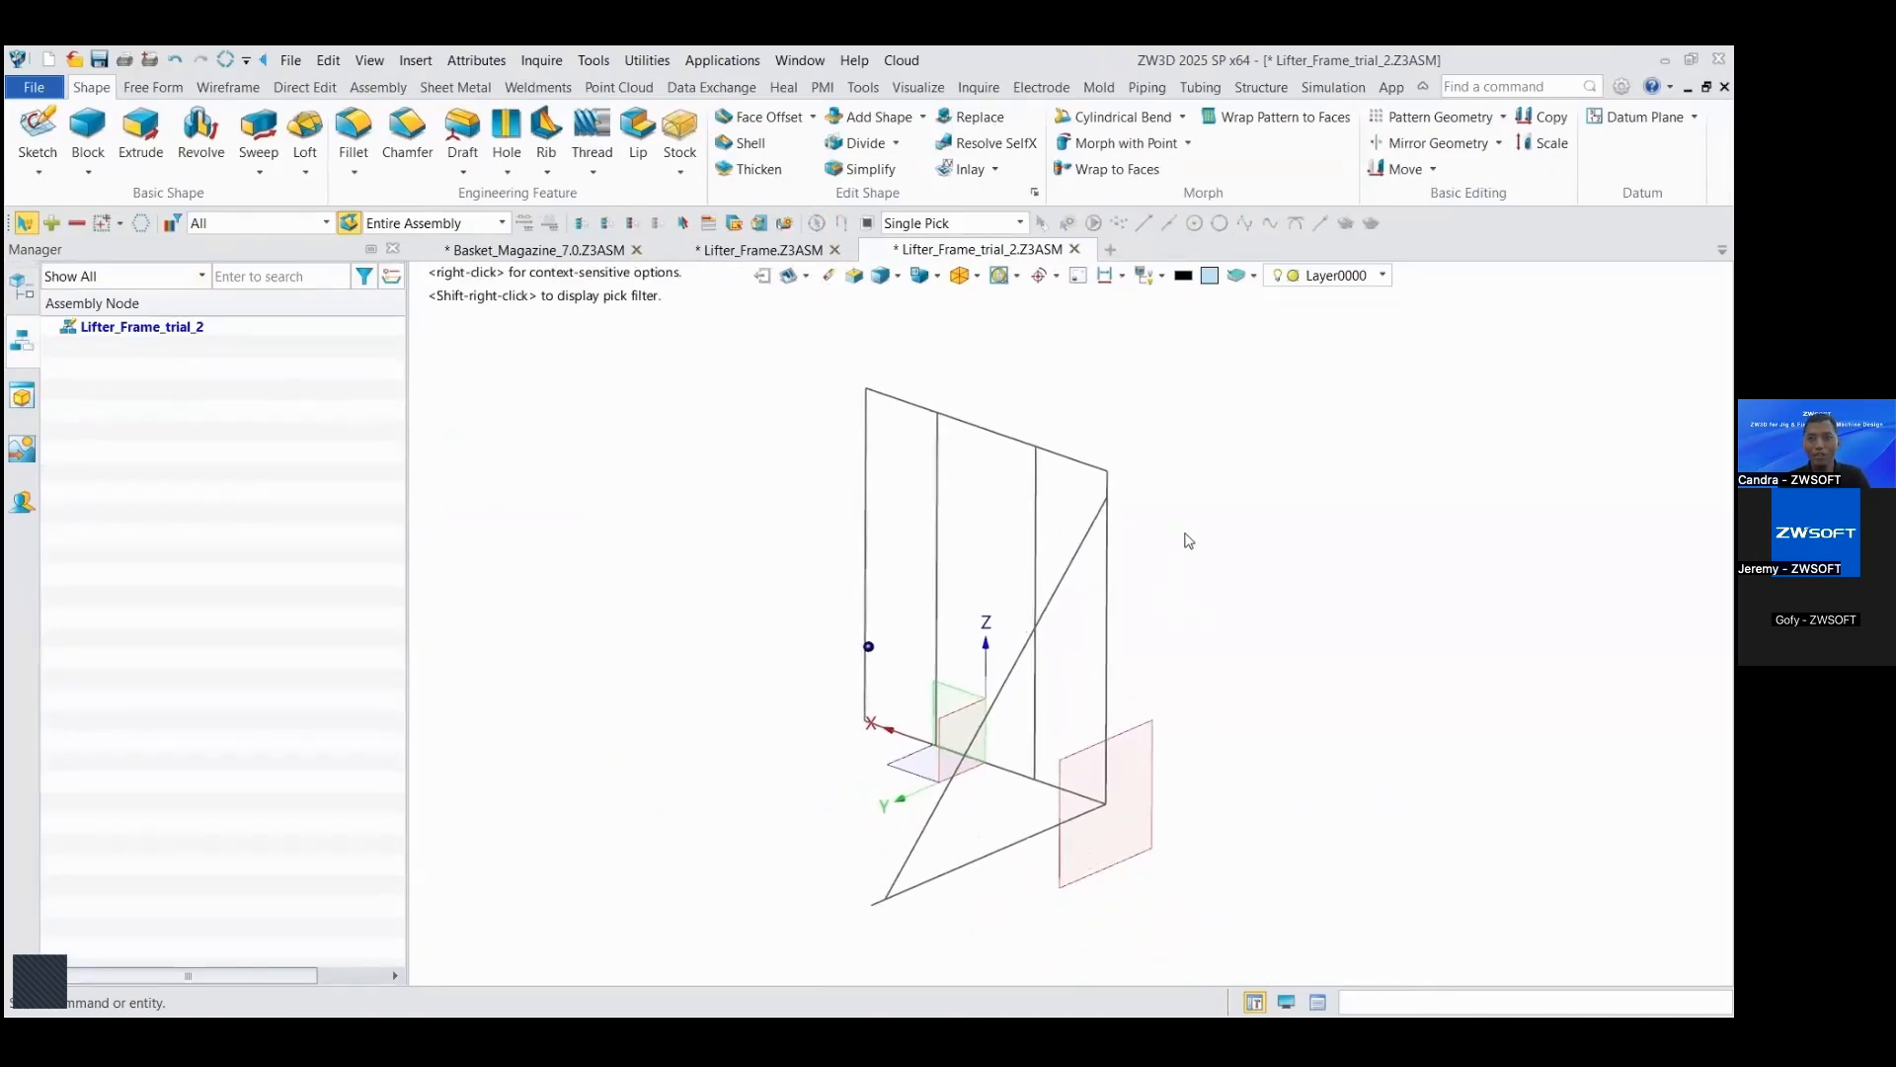
Step: Start a structural member and open its profile library
right_drag(510, 567, 630, 501)
click(206, 136)
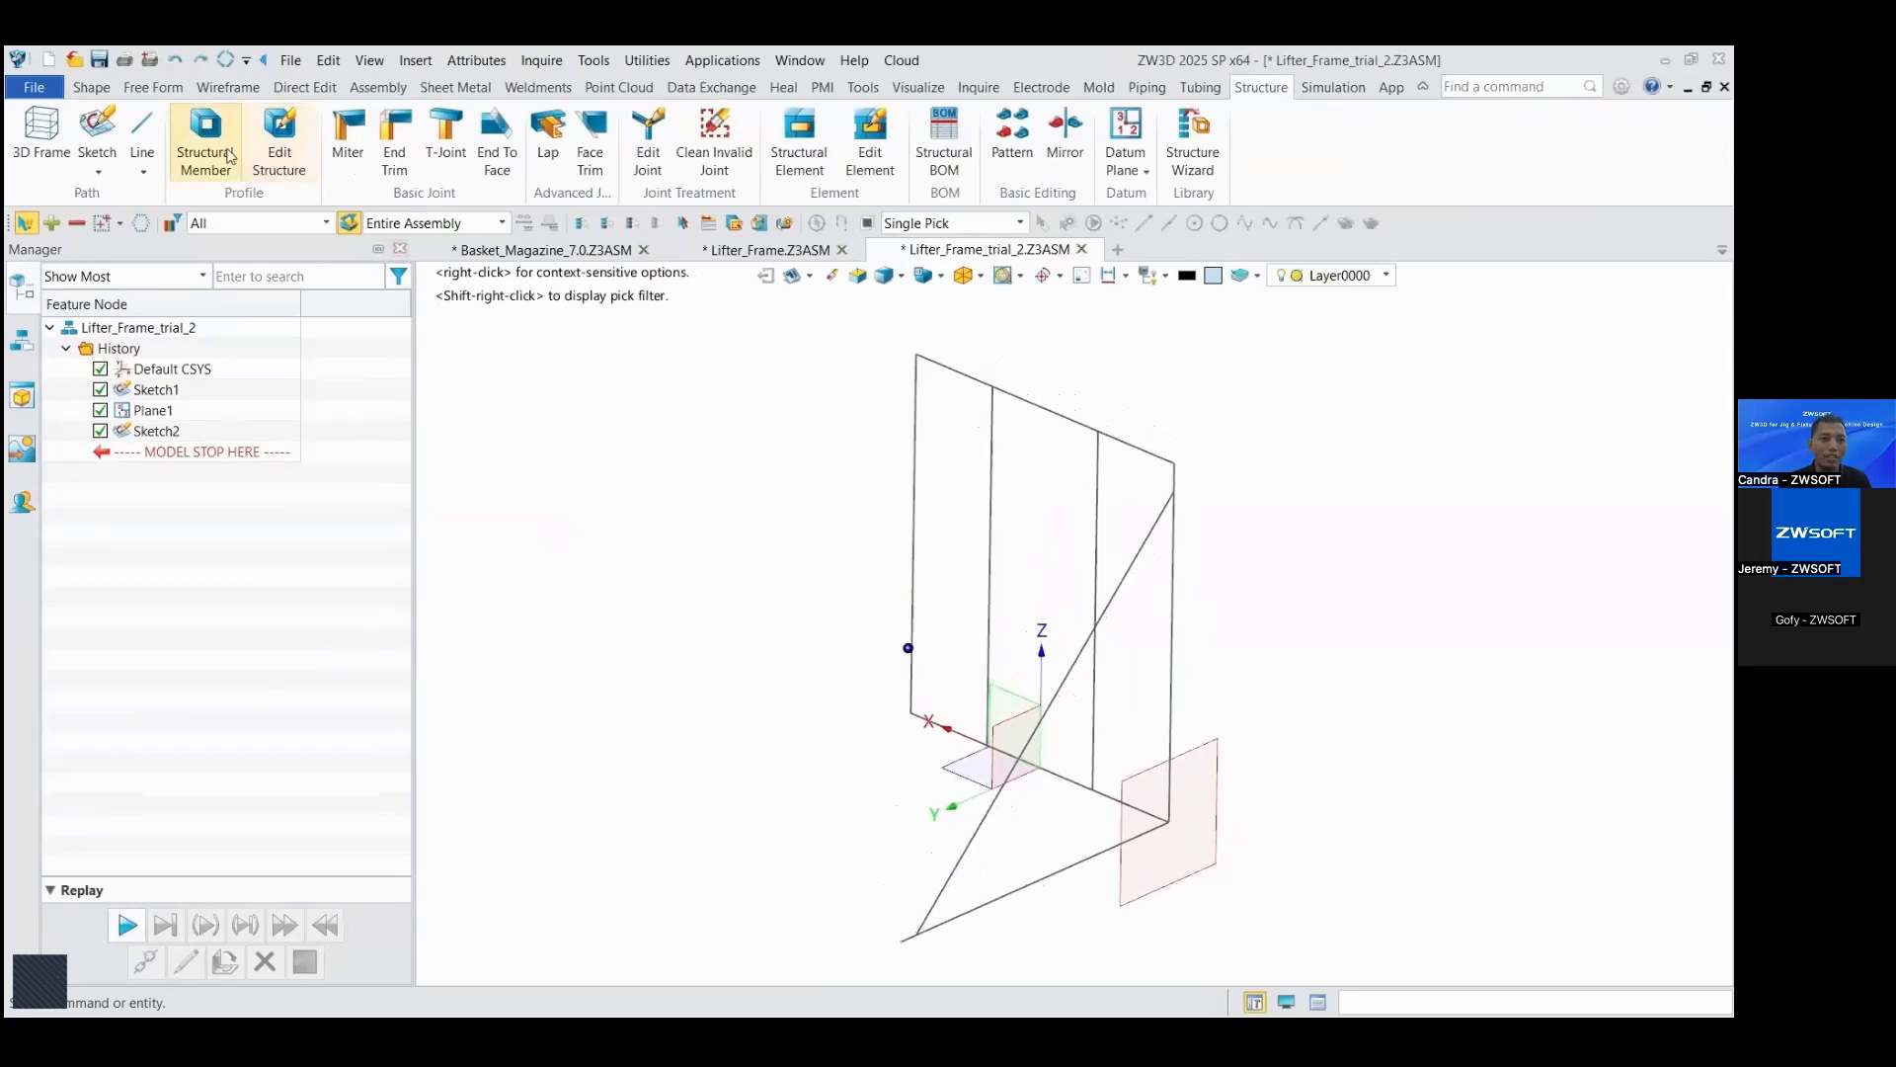
click(391, 598)
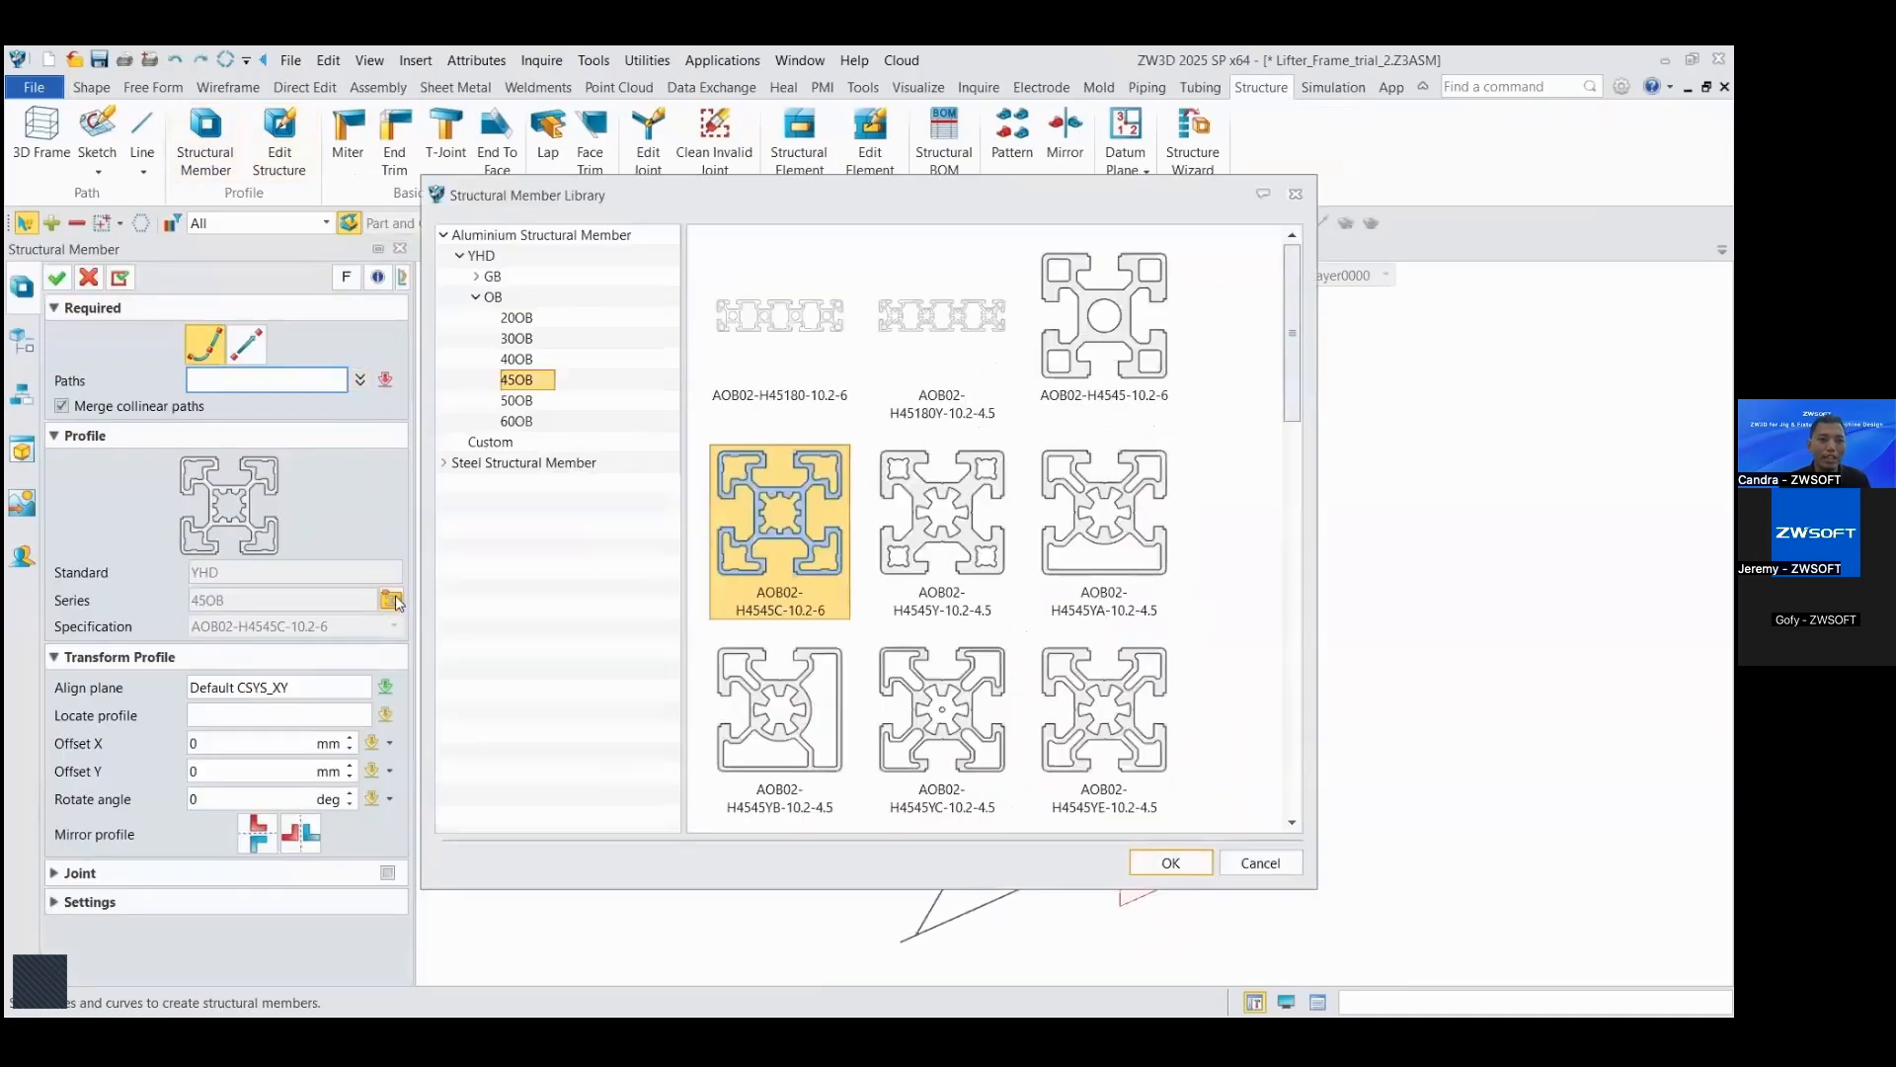
Step: Examine the aluminium and steel profile standards and series available in the structural member library
click(444, 462)
click(476, 483)
click(479, 524)
click(476, 545)
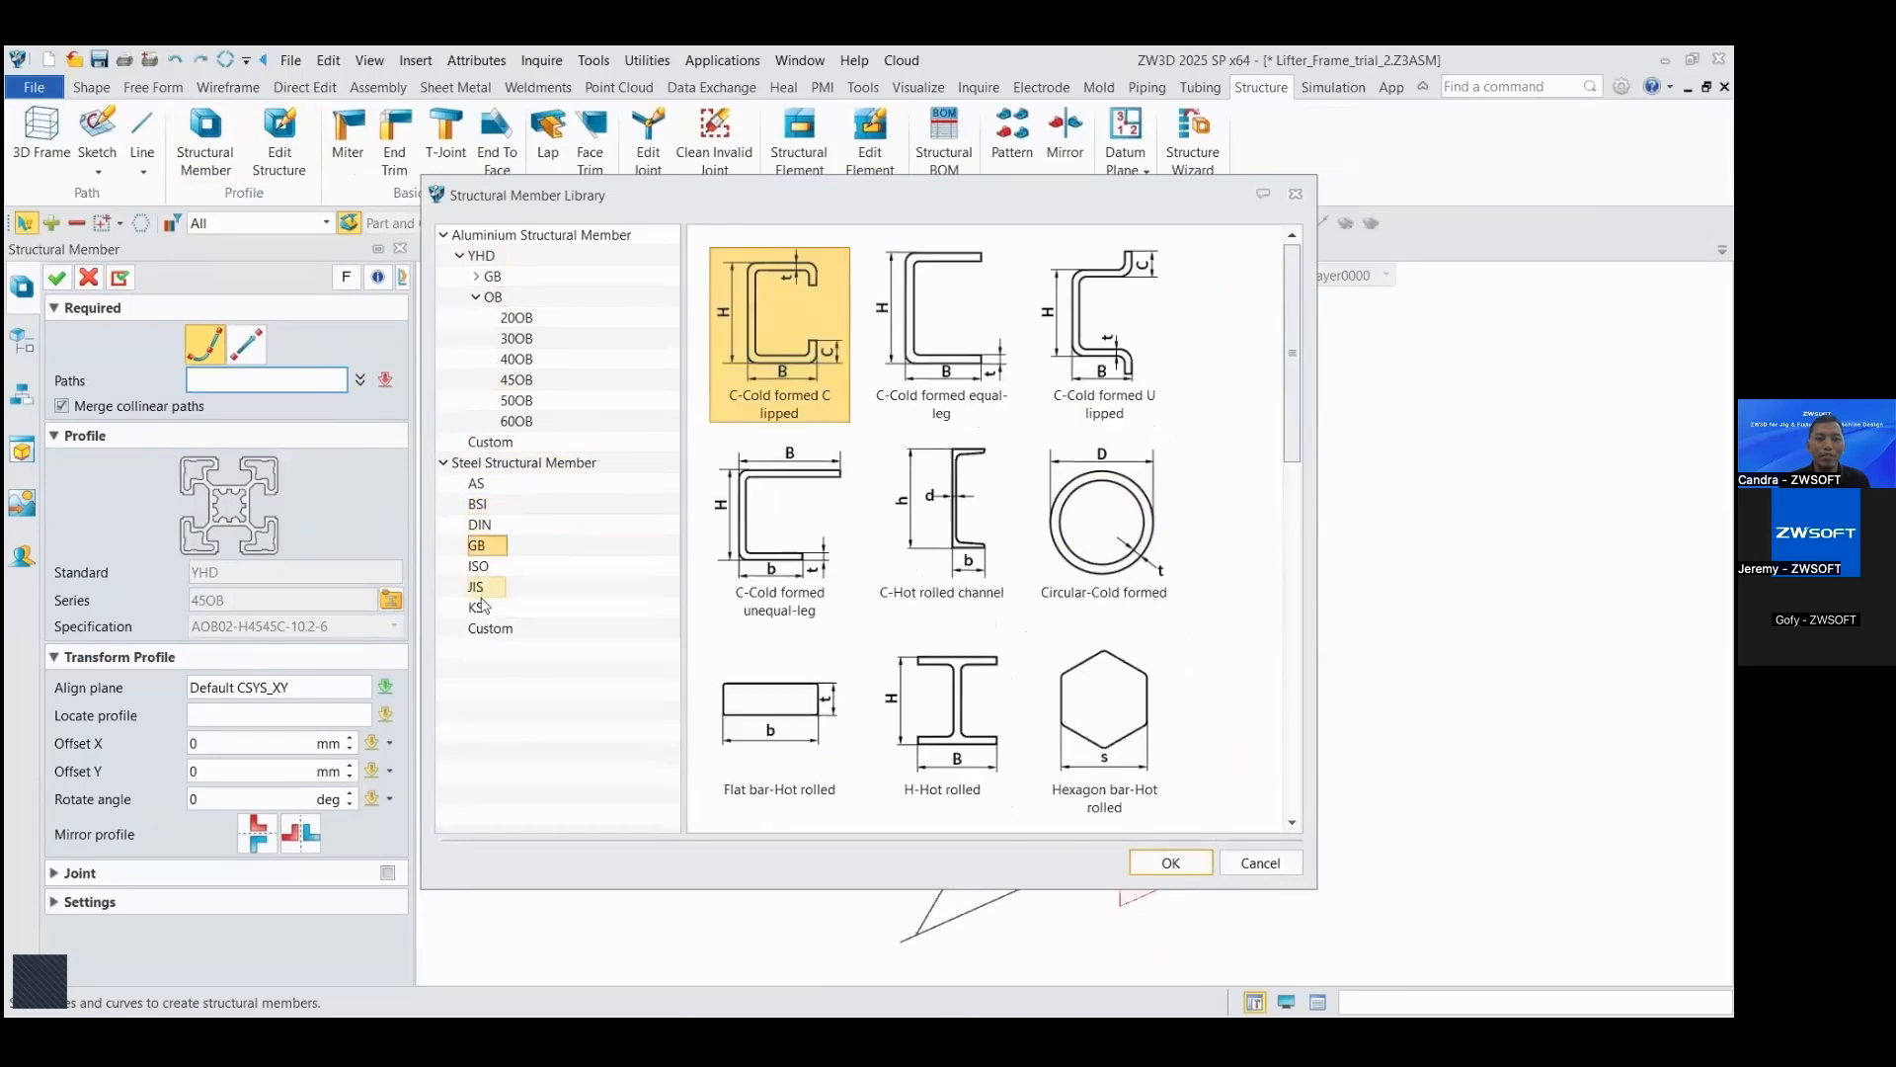
click(479, 607)
click(477, 277)
click(516, 317)
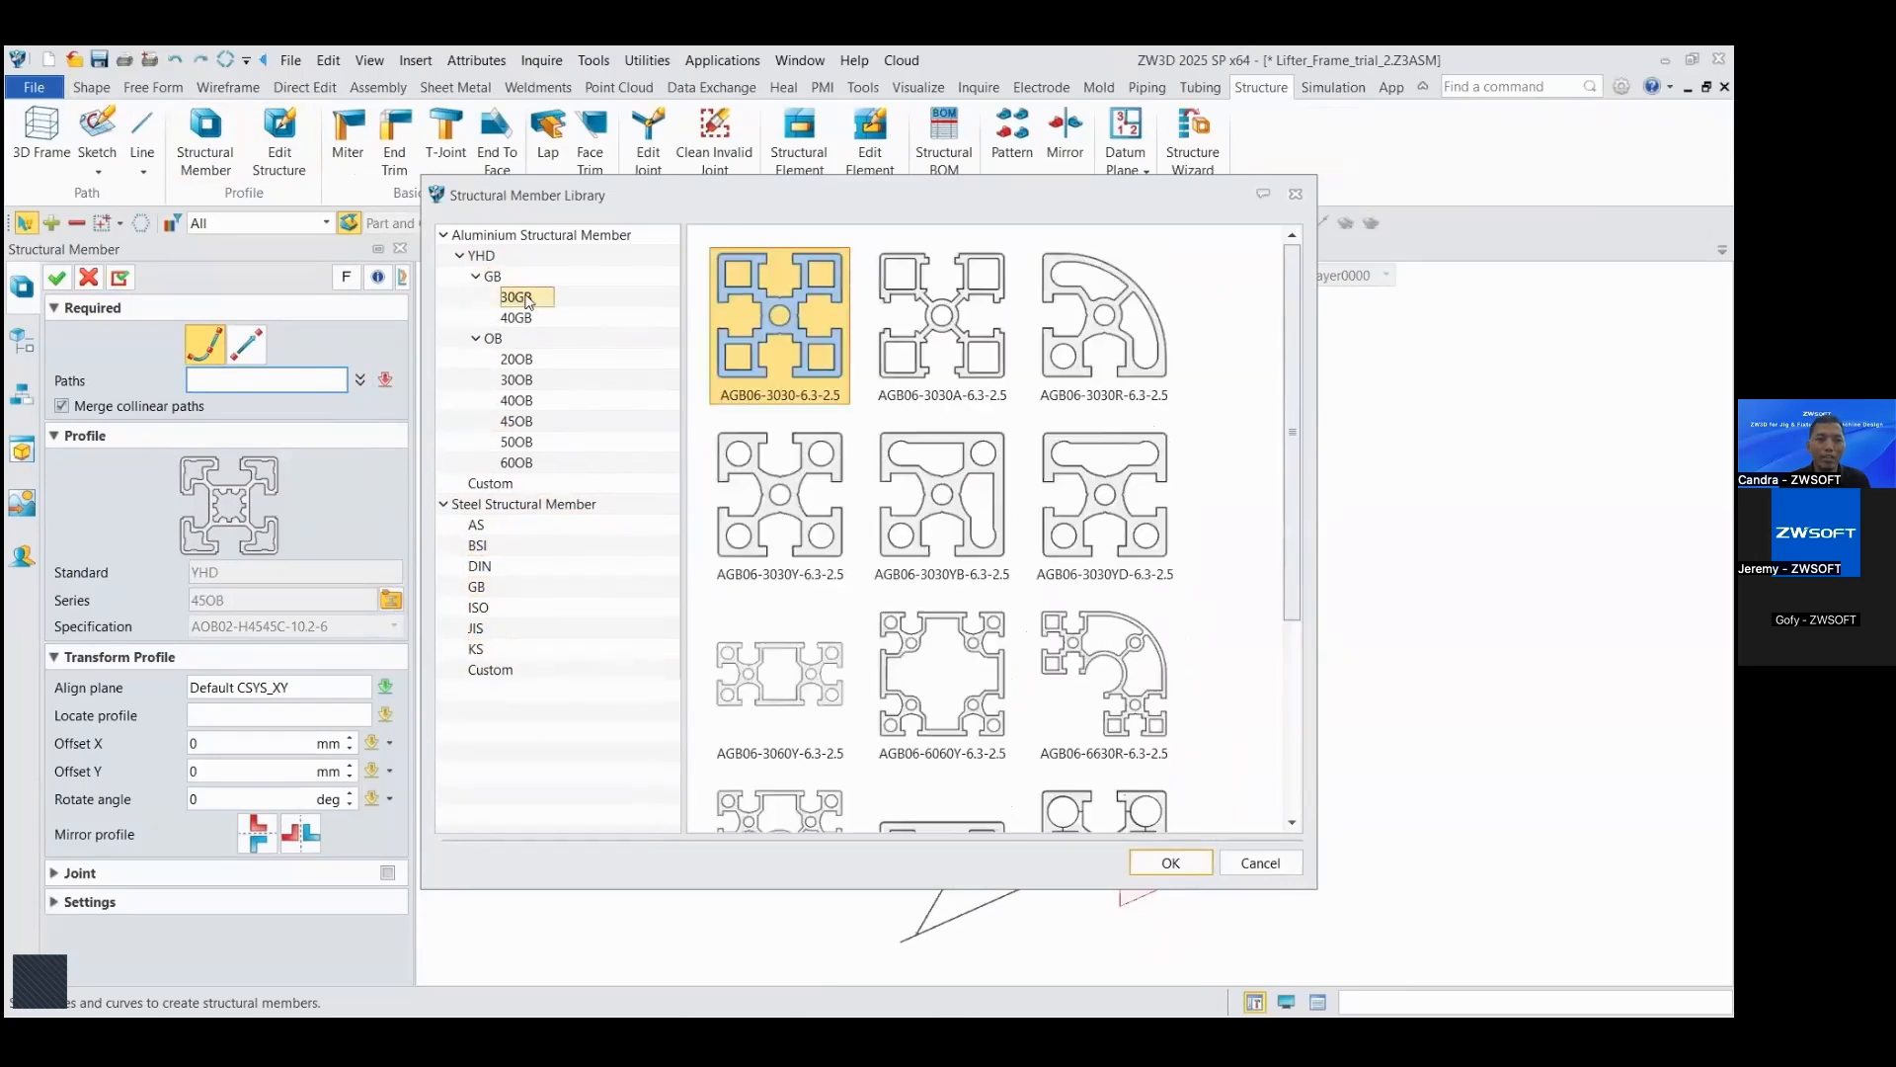
click(480, 547)
click(478, 586)
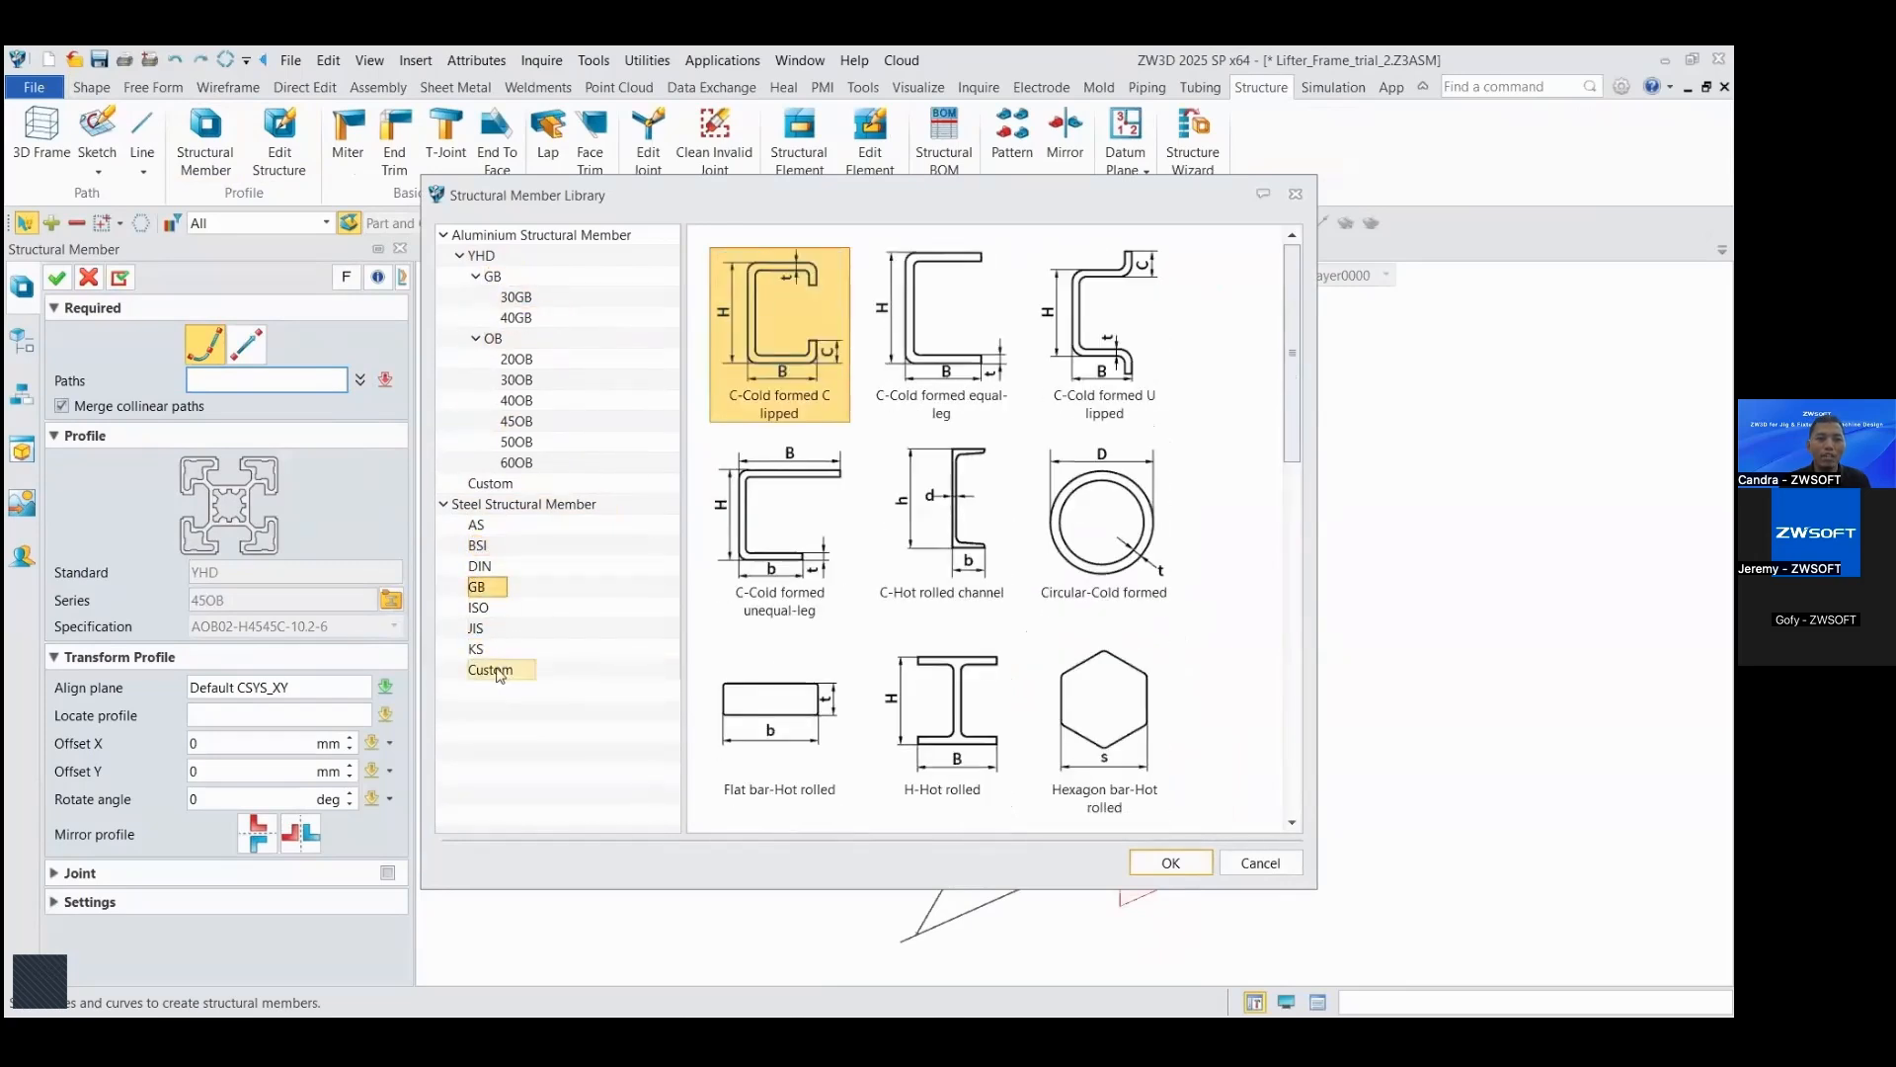
click(491, 484)
click(515, 400)
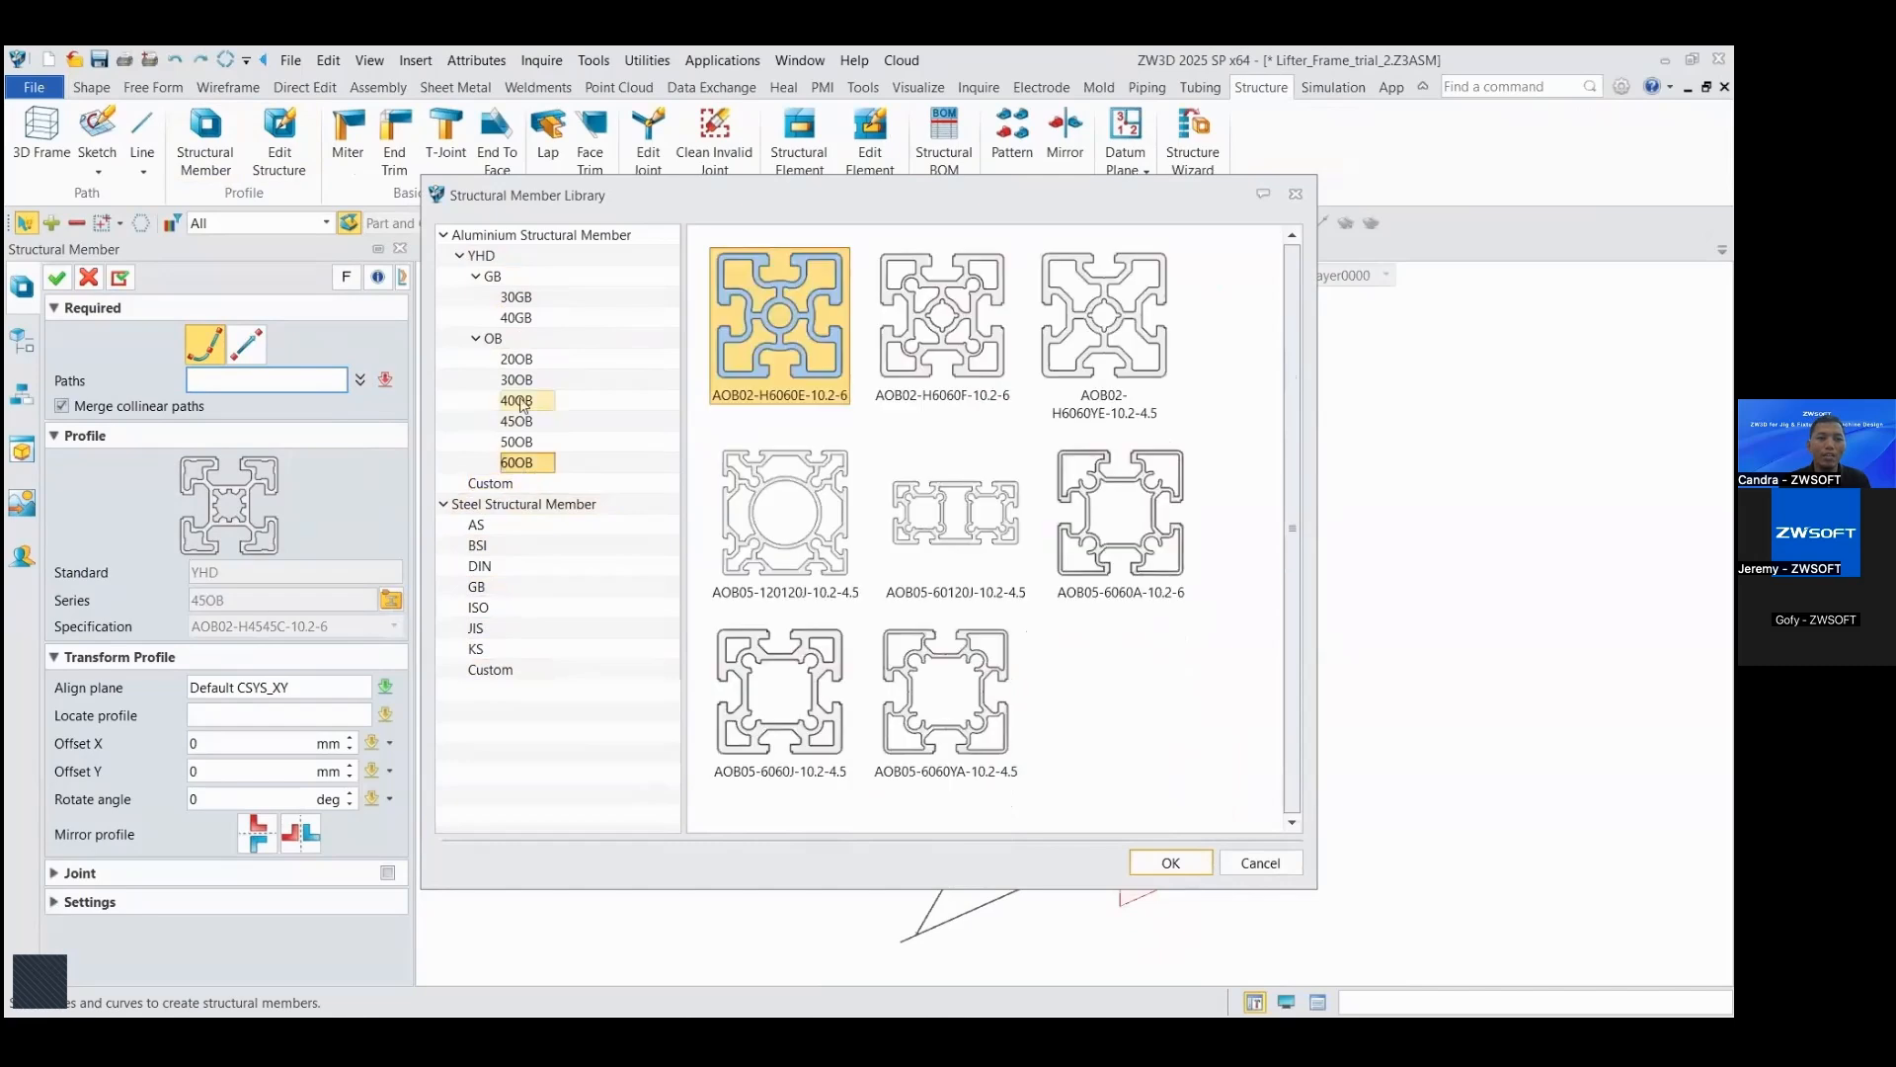
Step: Create structural members along all ten sketch paths using the 45OB aluminium profile AOB02-H4545C-10.2-6
click(526, 423)
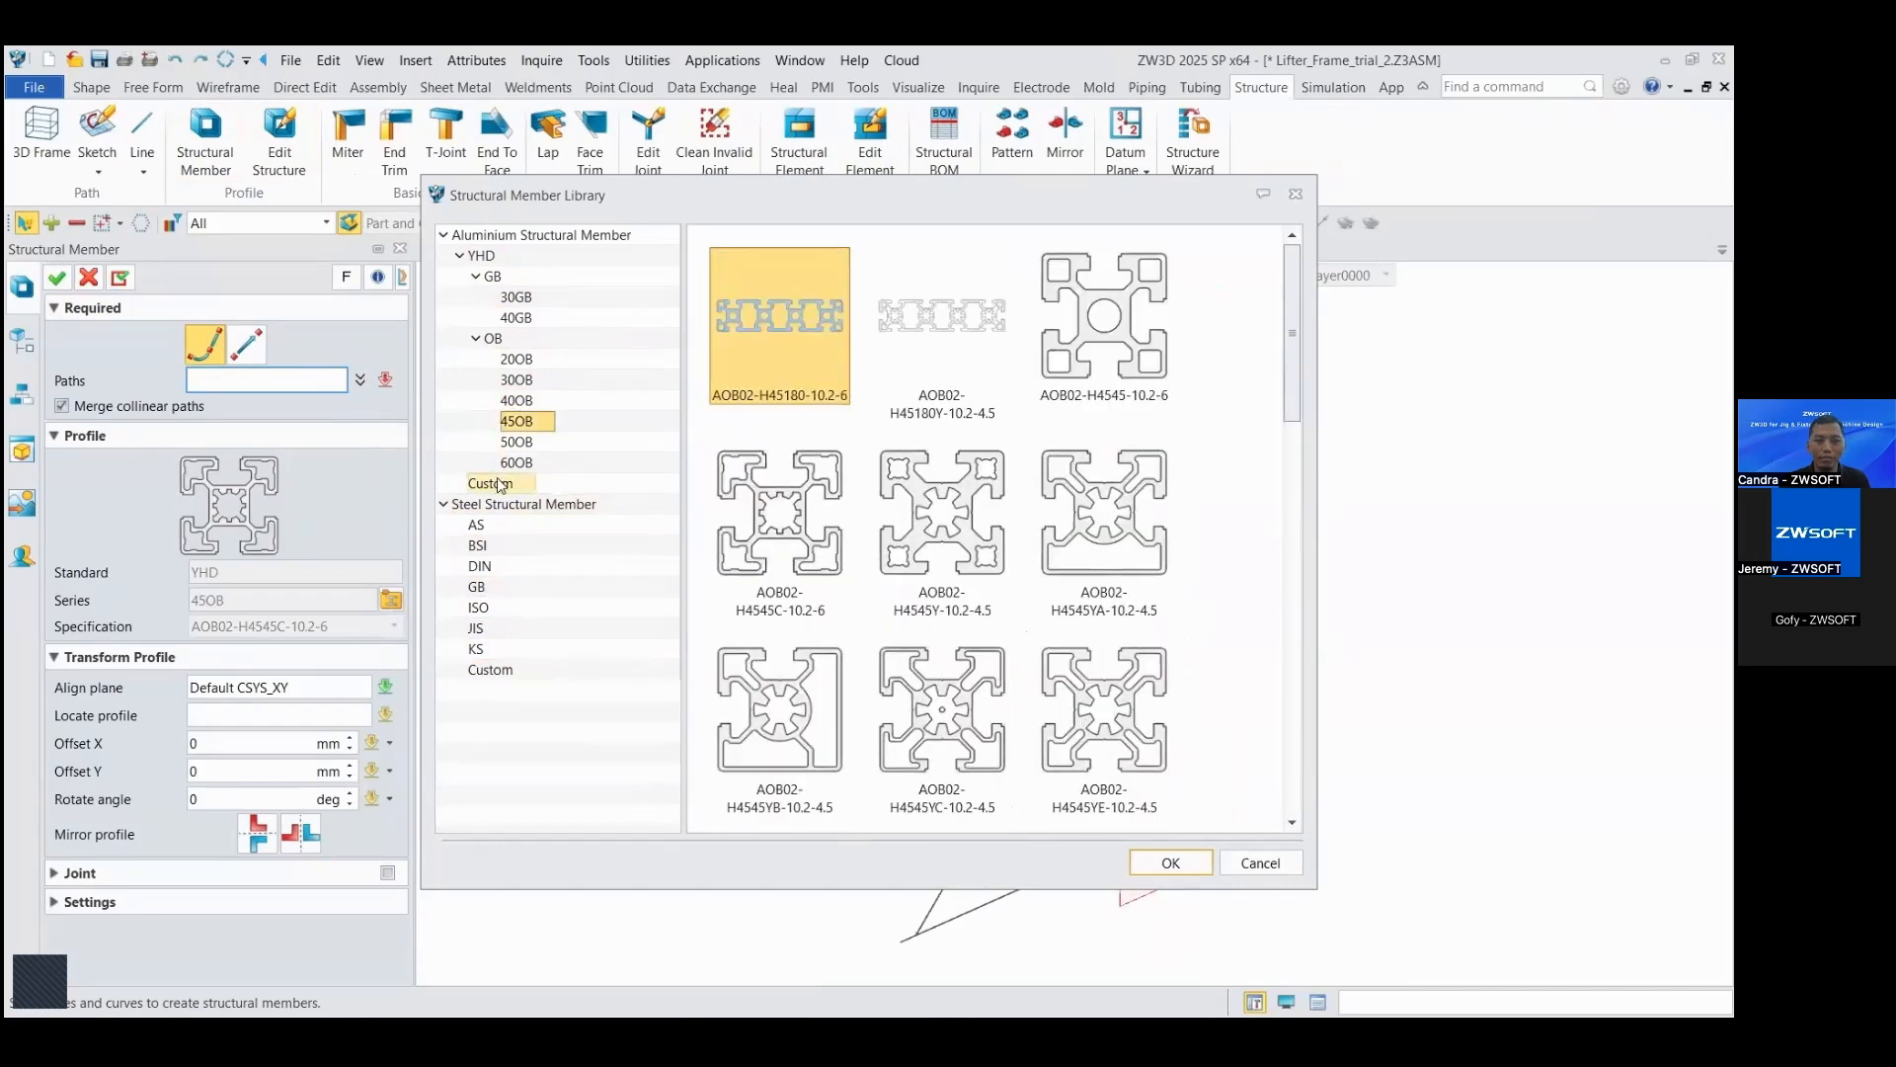
click(761, 516)
click(1167, 862)
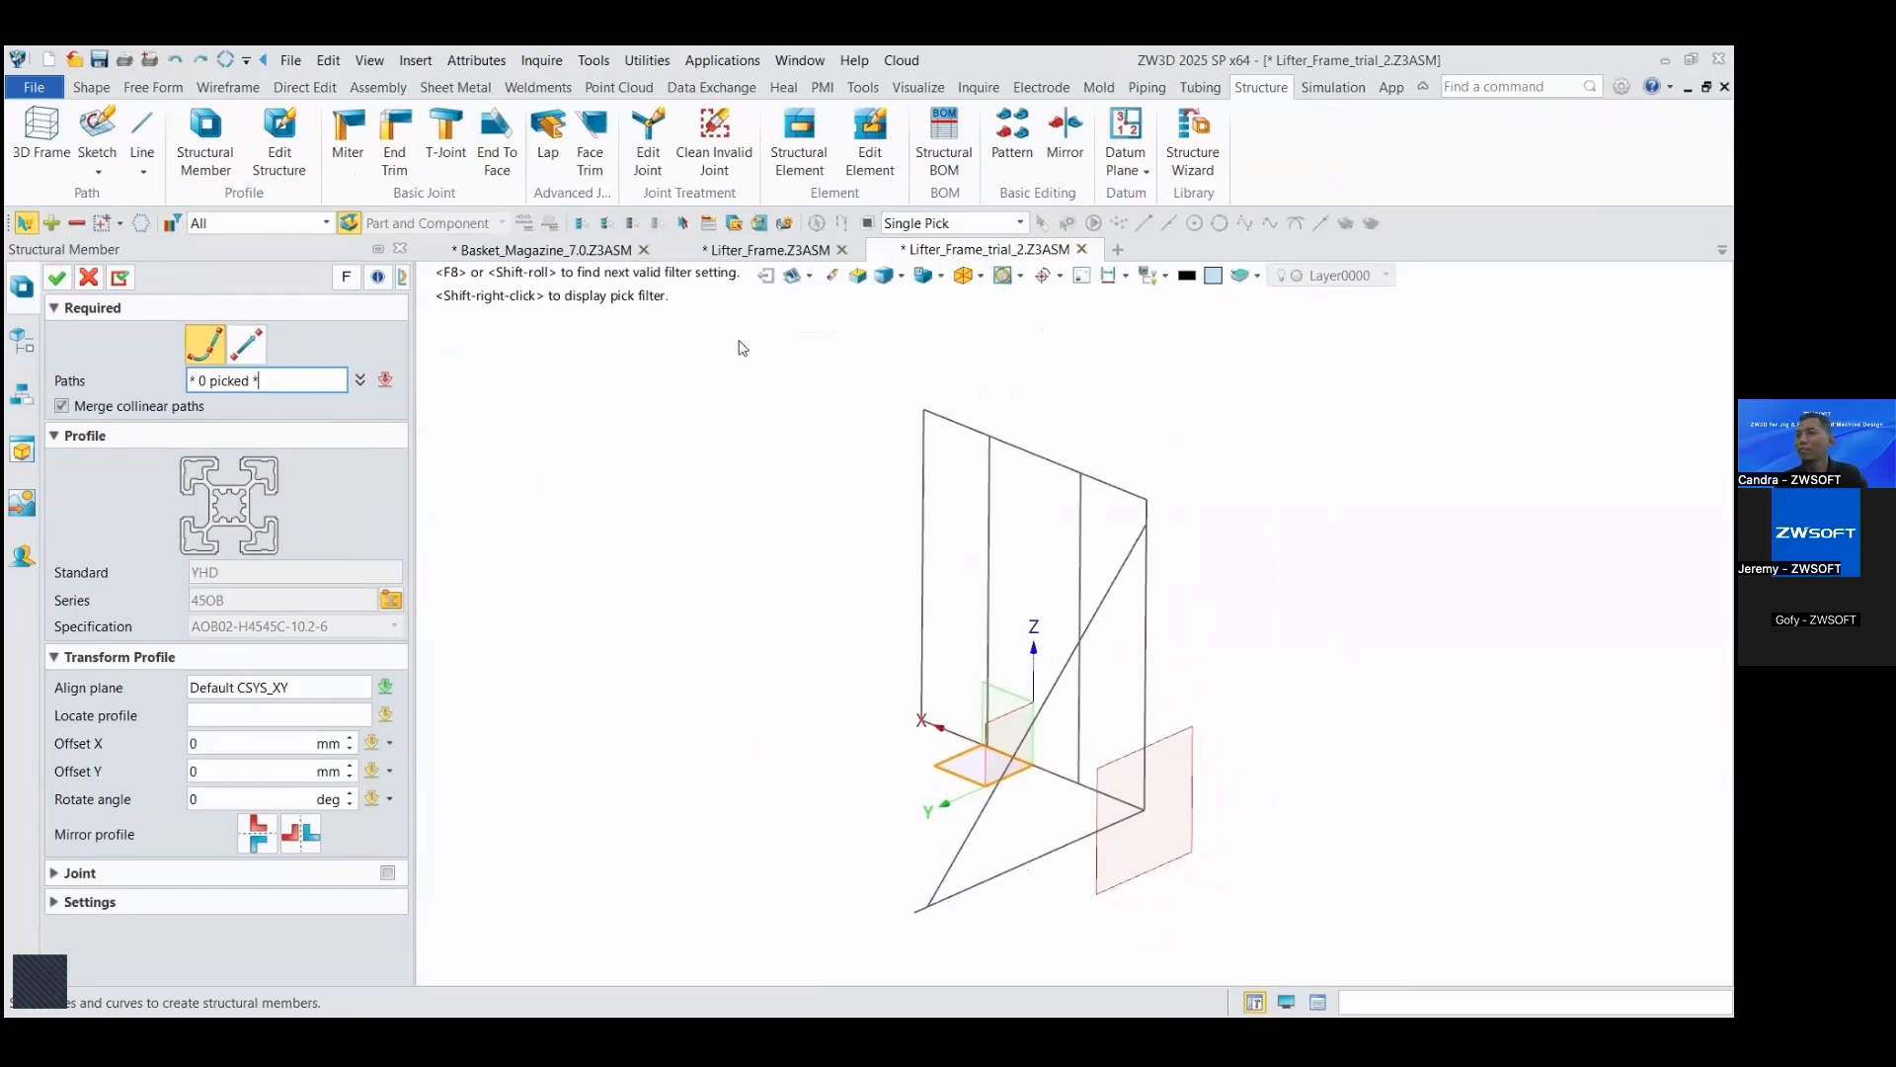
mouse_move(743, 348)
mouse_down()
mouse_move(952, 720)
mouse_move(1206, 952)
mouse_move(1191, 956)
mouse_up()
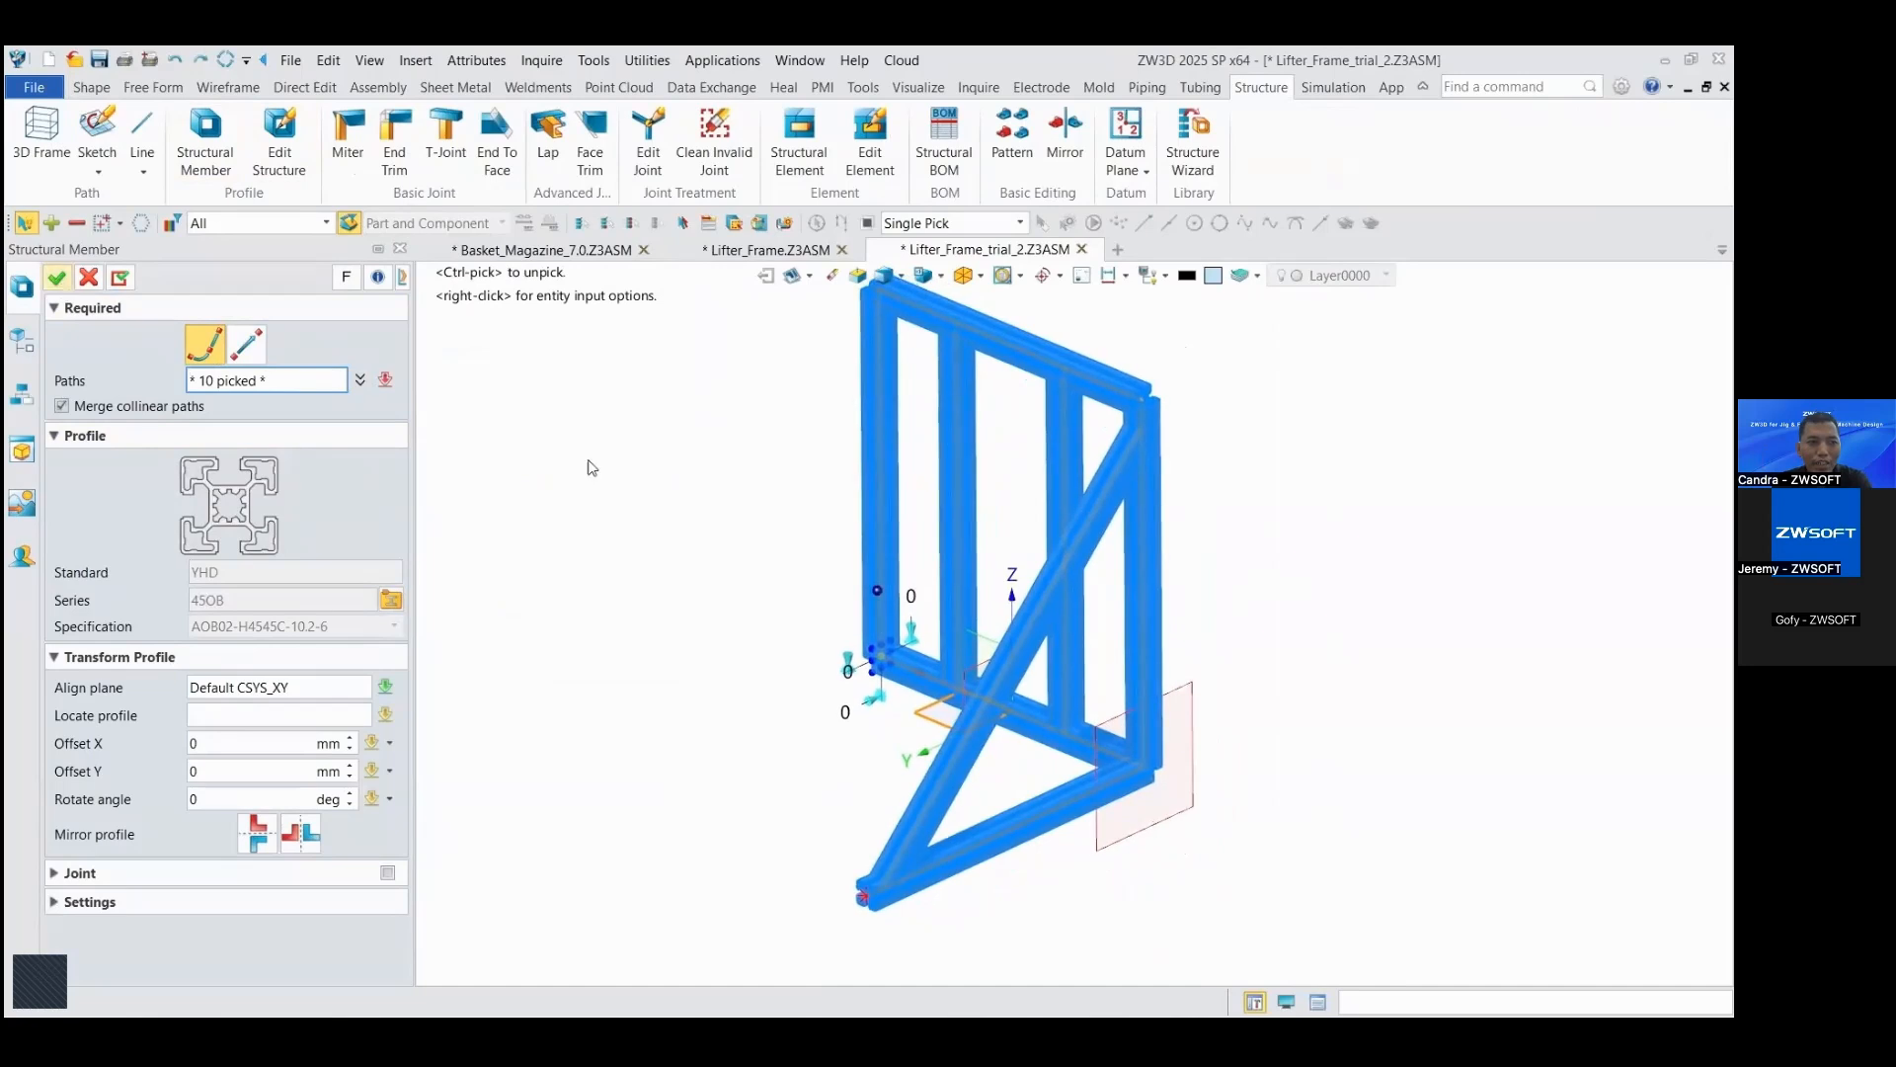
middle_click(629, 479)
Step: Apply an End Trim joint between the outer upright opposite the diagonal brace and the top beam, with zero gaps
right_drag(643, 505, 1457, 584)
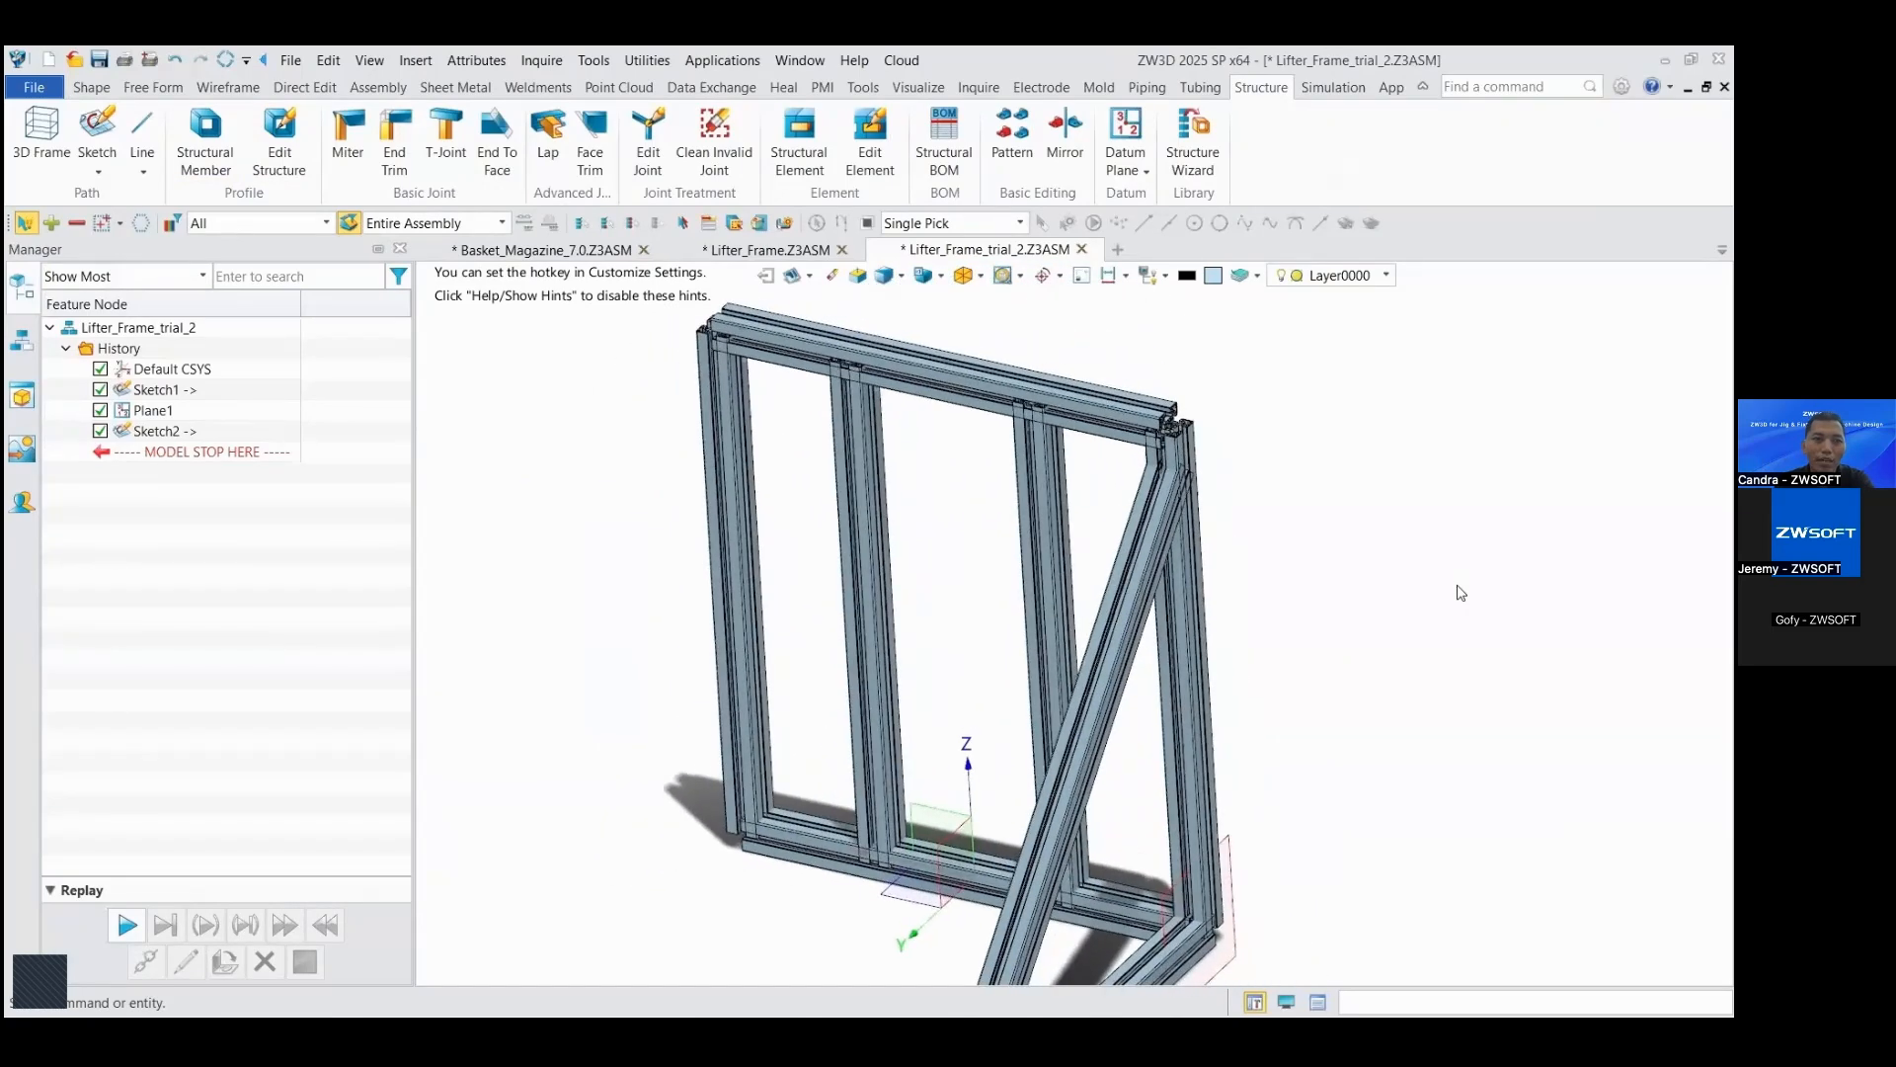
click(394, 139)
click(709, 415)
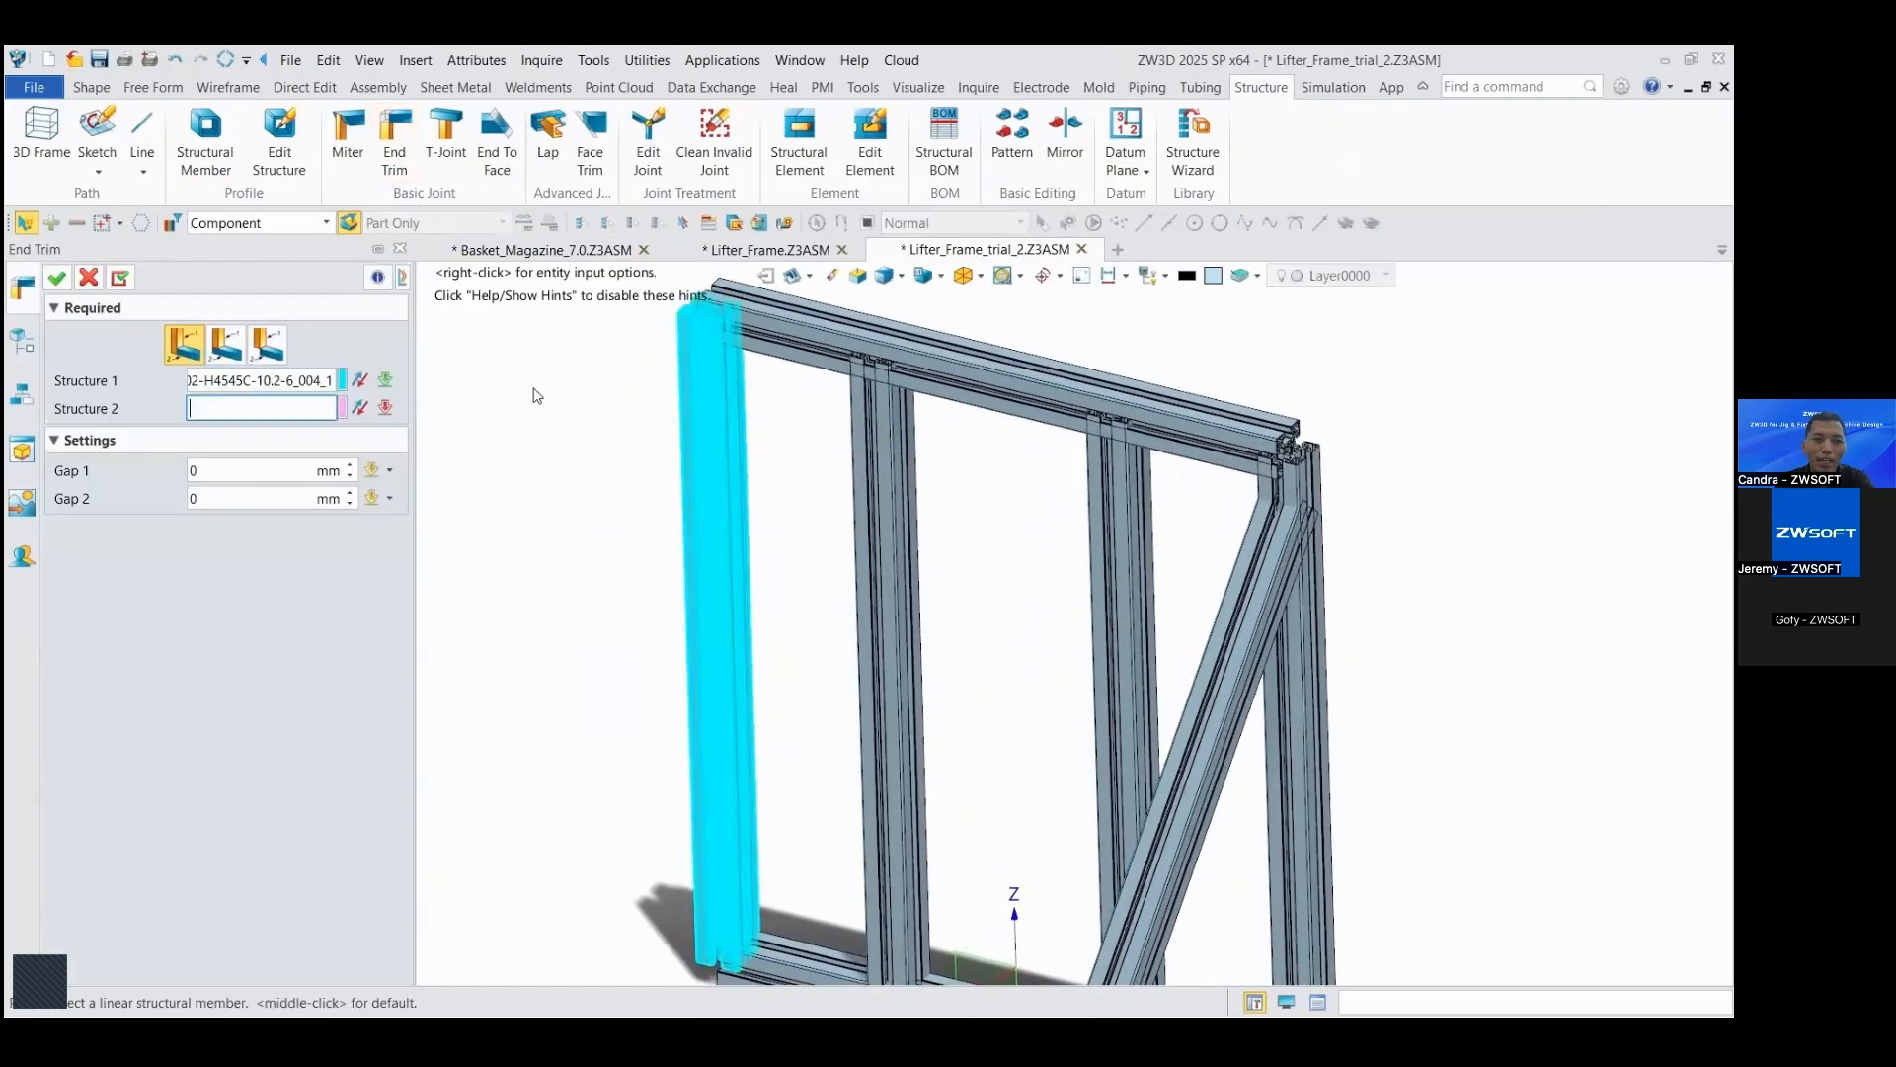
click(808, 341)
click(126, 282)
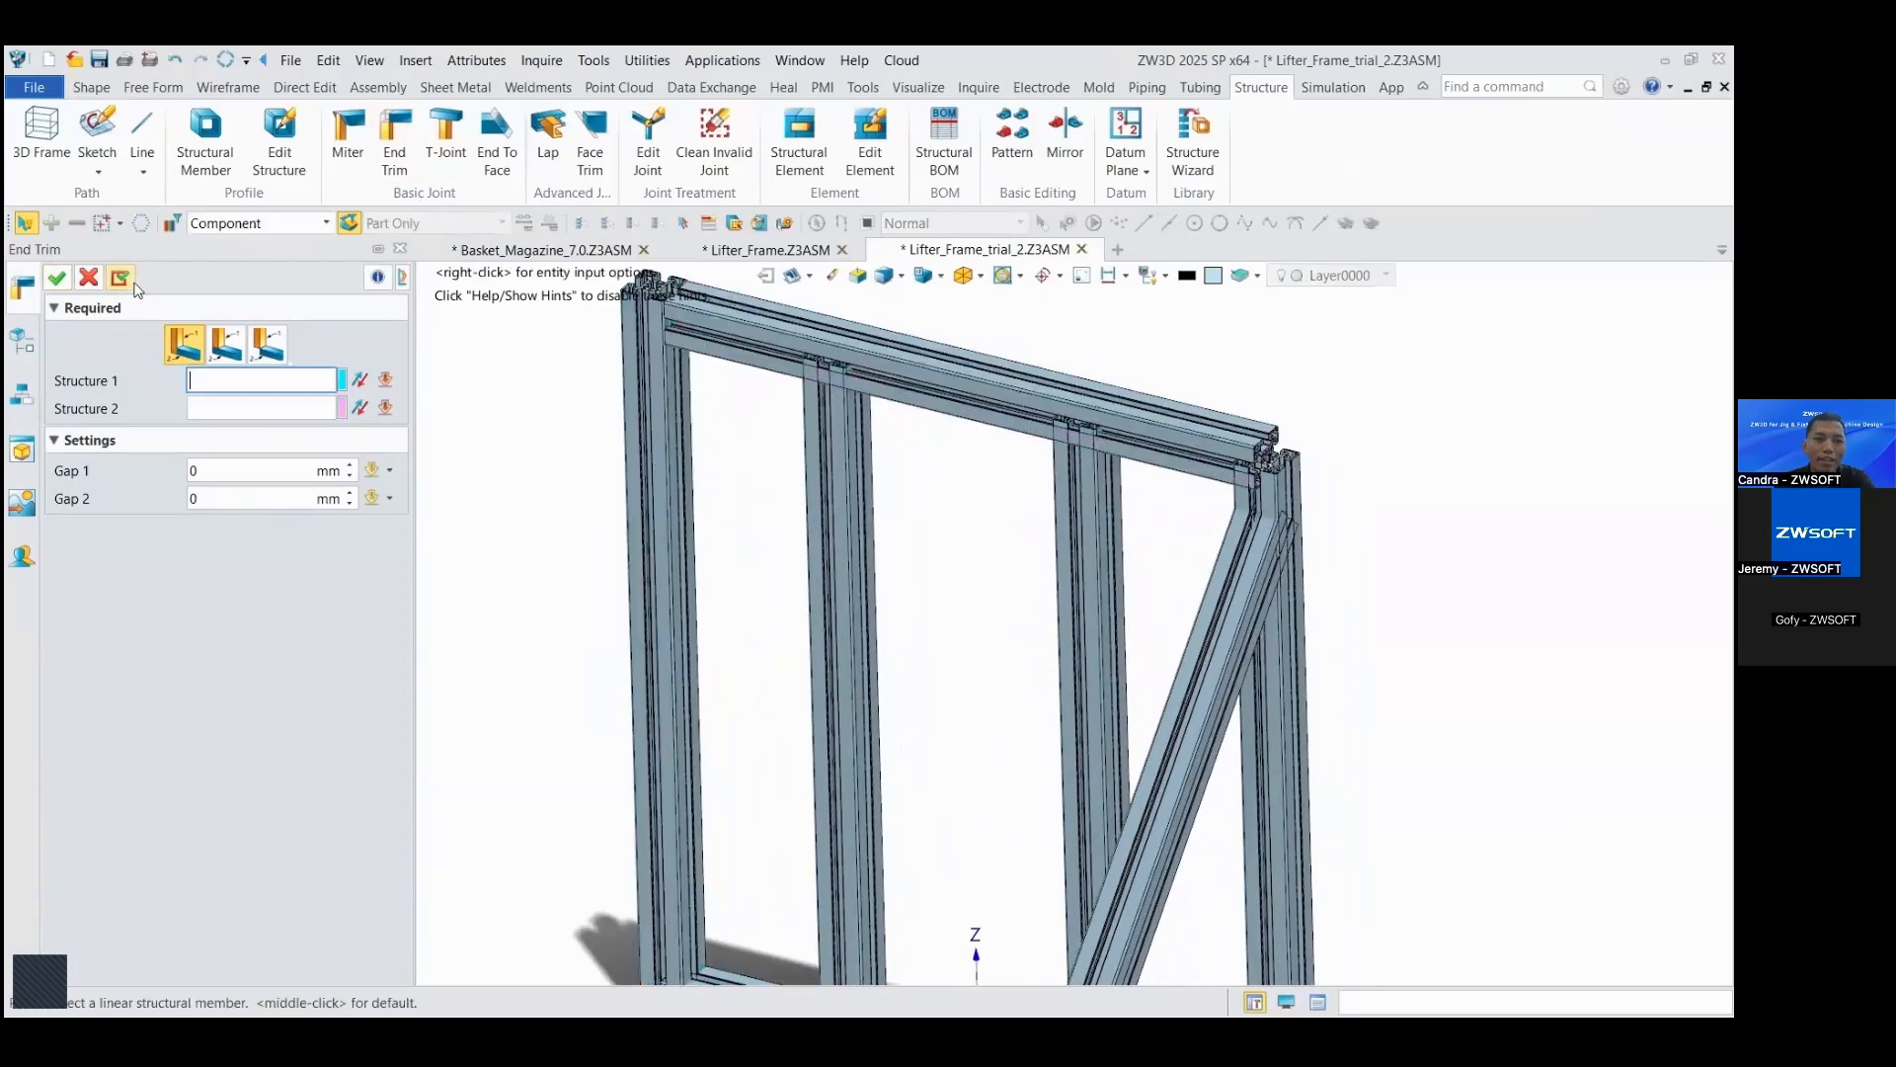
Step: Apply an End Trim joint between the outer upright beside the diagonal brace and the top beam
click(1241, 500)
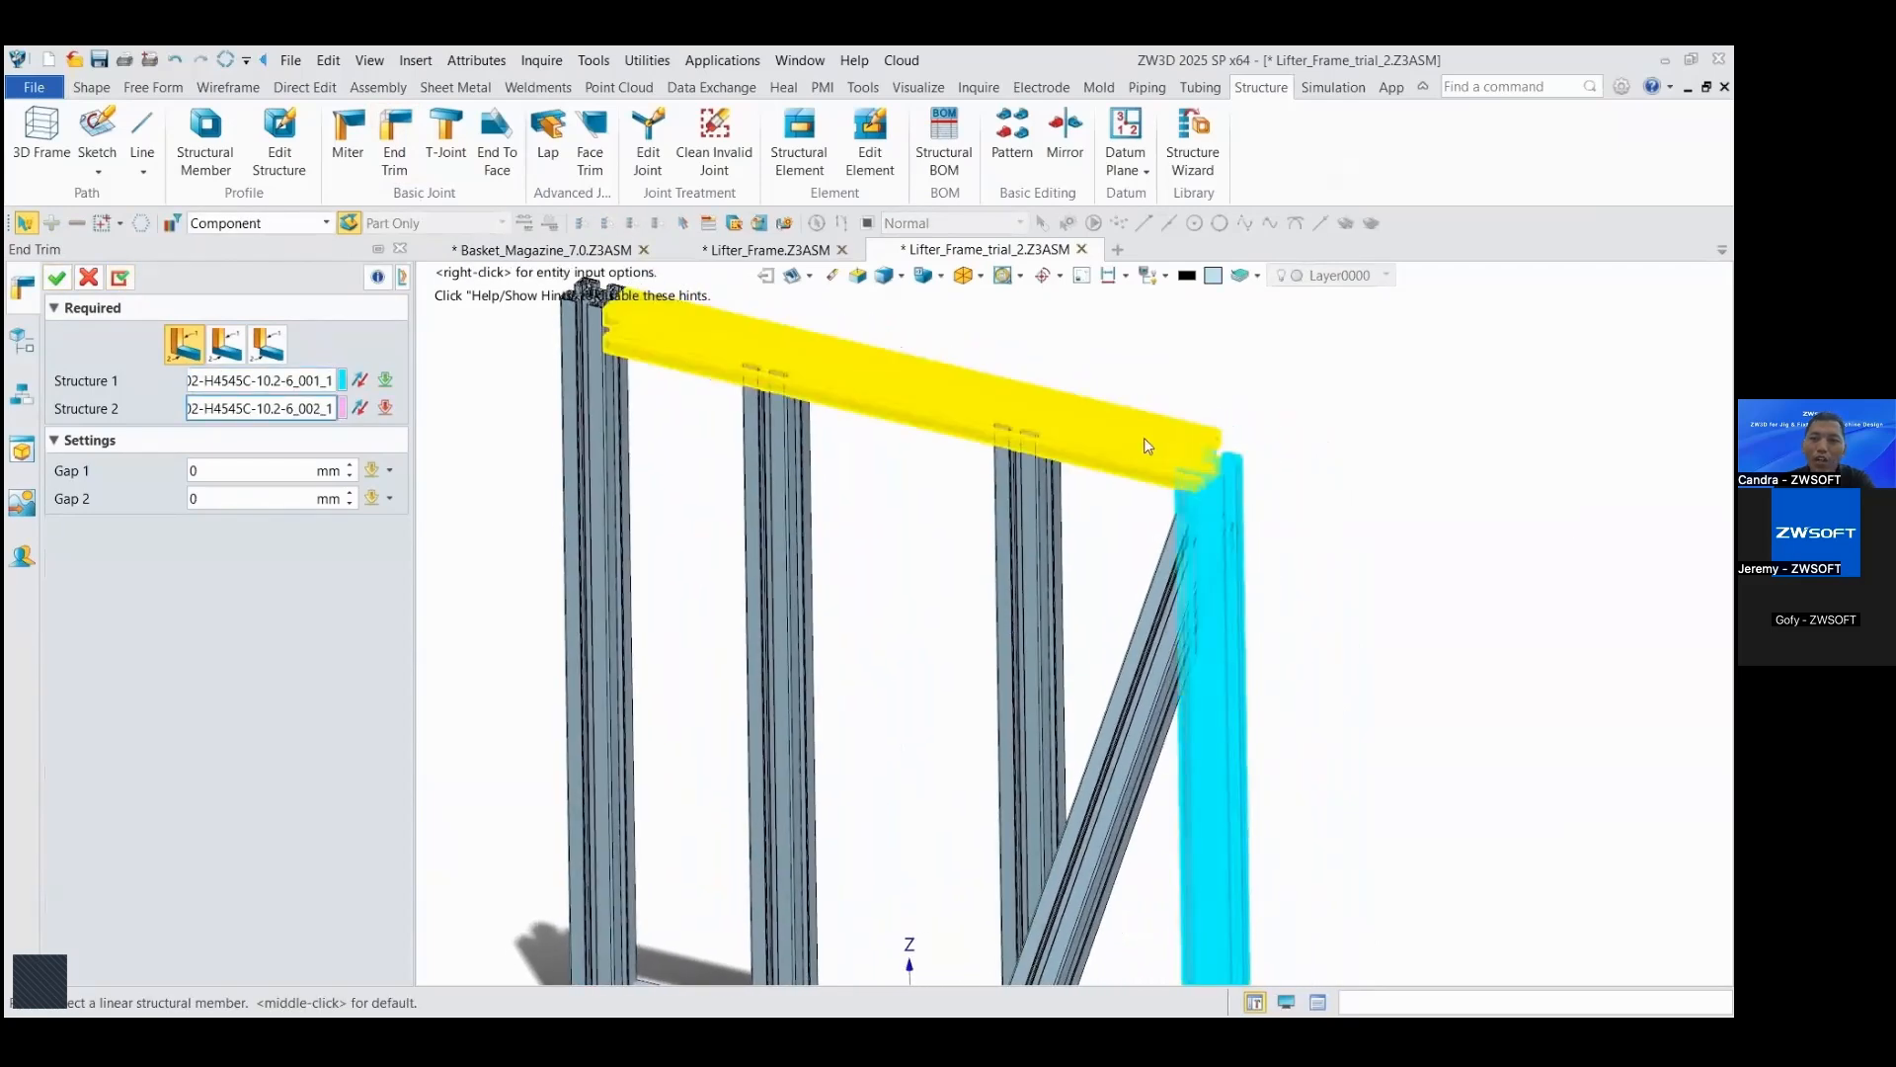
click(1144, 436)
middle_click(1292, 400)
Step: Apply an End Trim joint between the outer upright beside the diagonal brace and the bottom beam, with zero gaps
right_drag(1292, 400, 988, 696)
click(891, 703)
click(1038, 666)
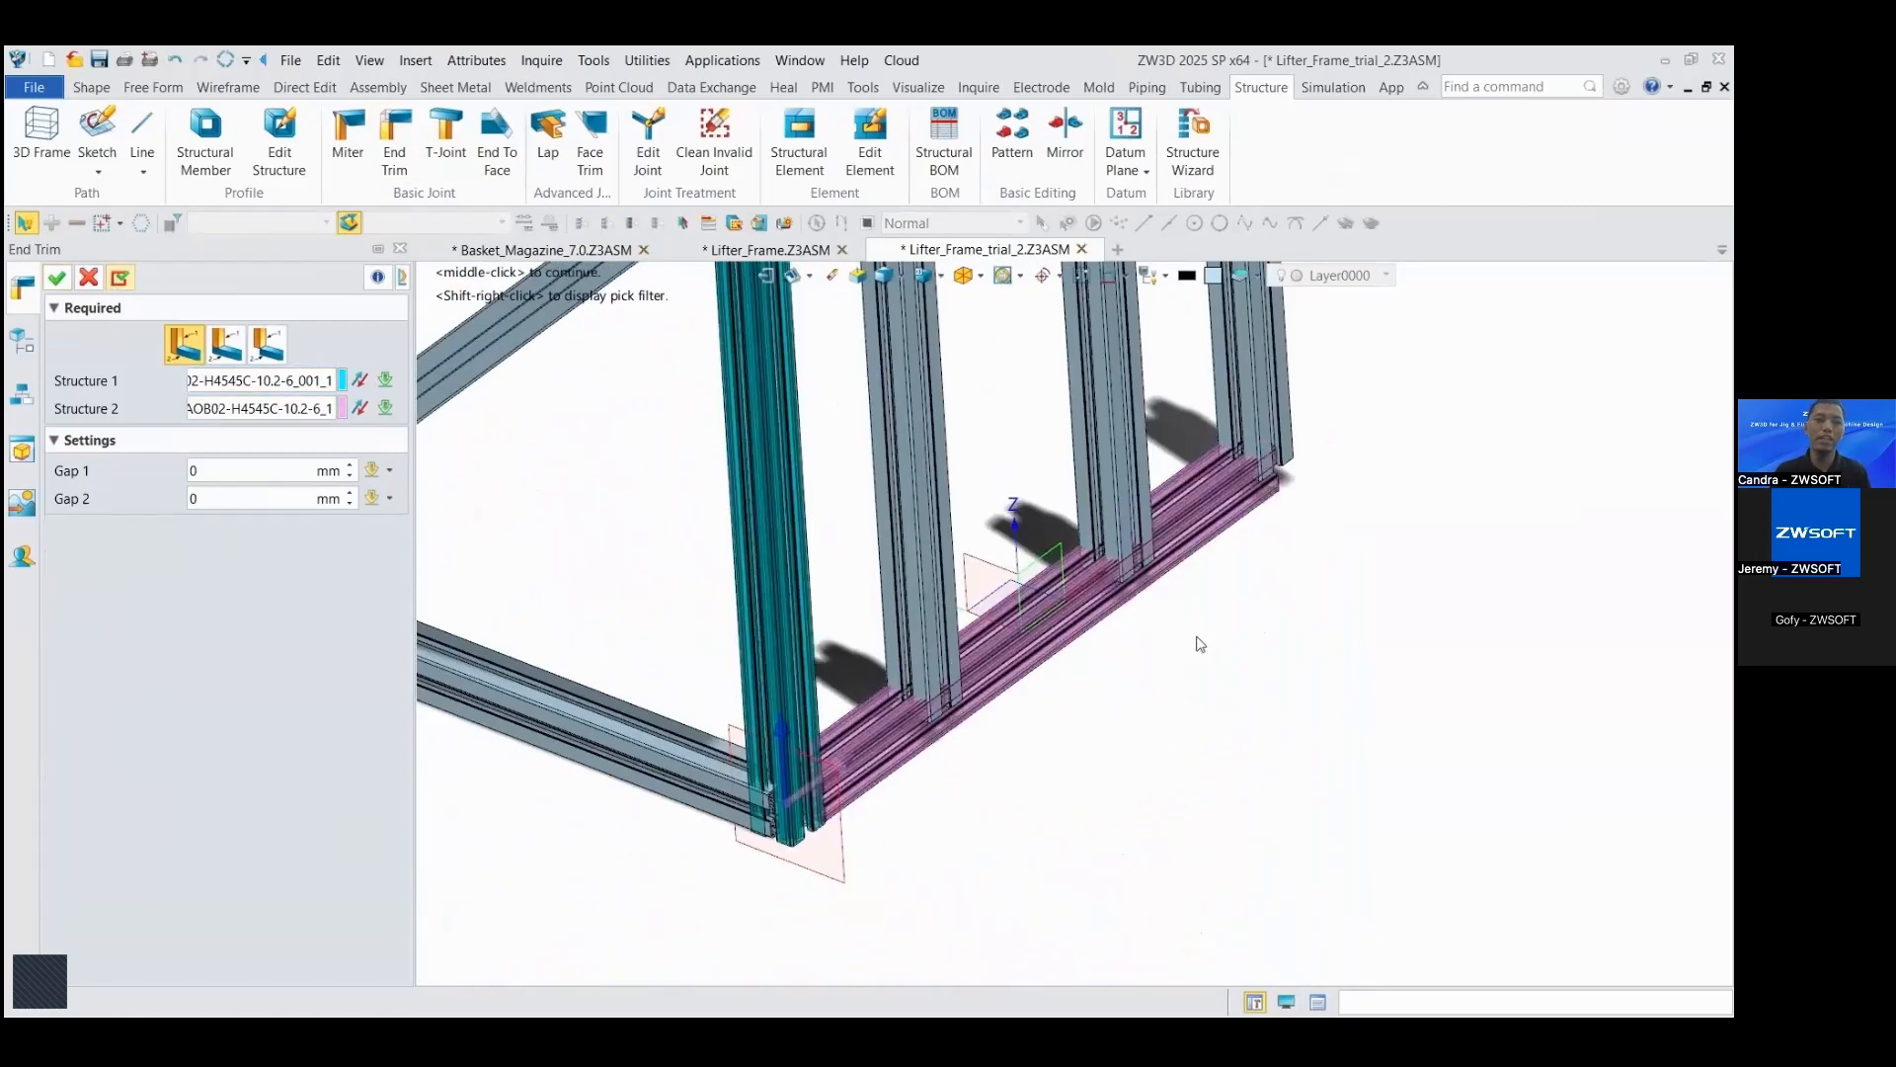
middle_click(1198, 644)
Step: Apply an End Trim joint between the outer upright opposite the diagonal brace and the bottom beam, then close End Trim
right_drag(1274, 513, 1330, 512)
click(1330, 528)
click(1116, 667)
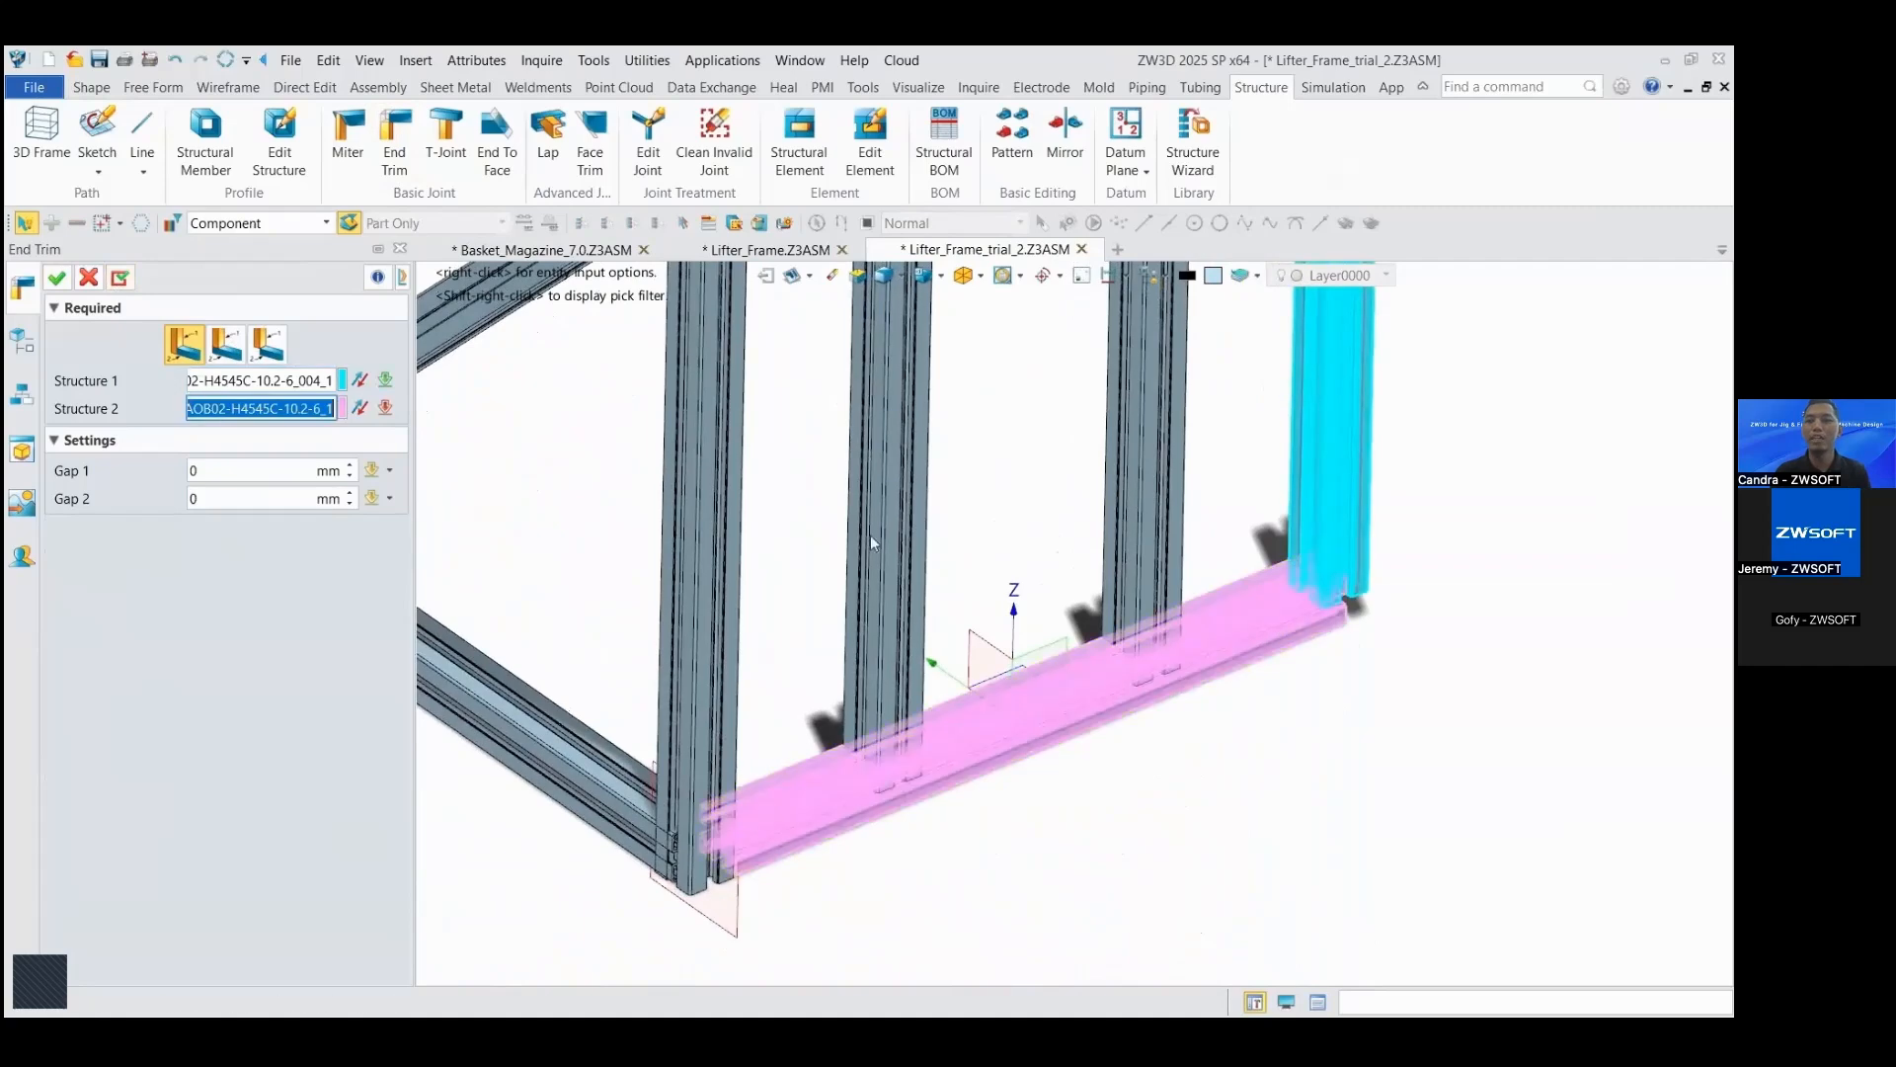
click(120, 277)
right_drag(1181, 654, 1284, 597)
scroll(1158, 650, down, 3)
key(Escape)
Step: Face Trim the two inner uprights against the inner faces of the top and bottom beams, with a 0 mm gap
click(589, 143)
click(869, 483)
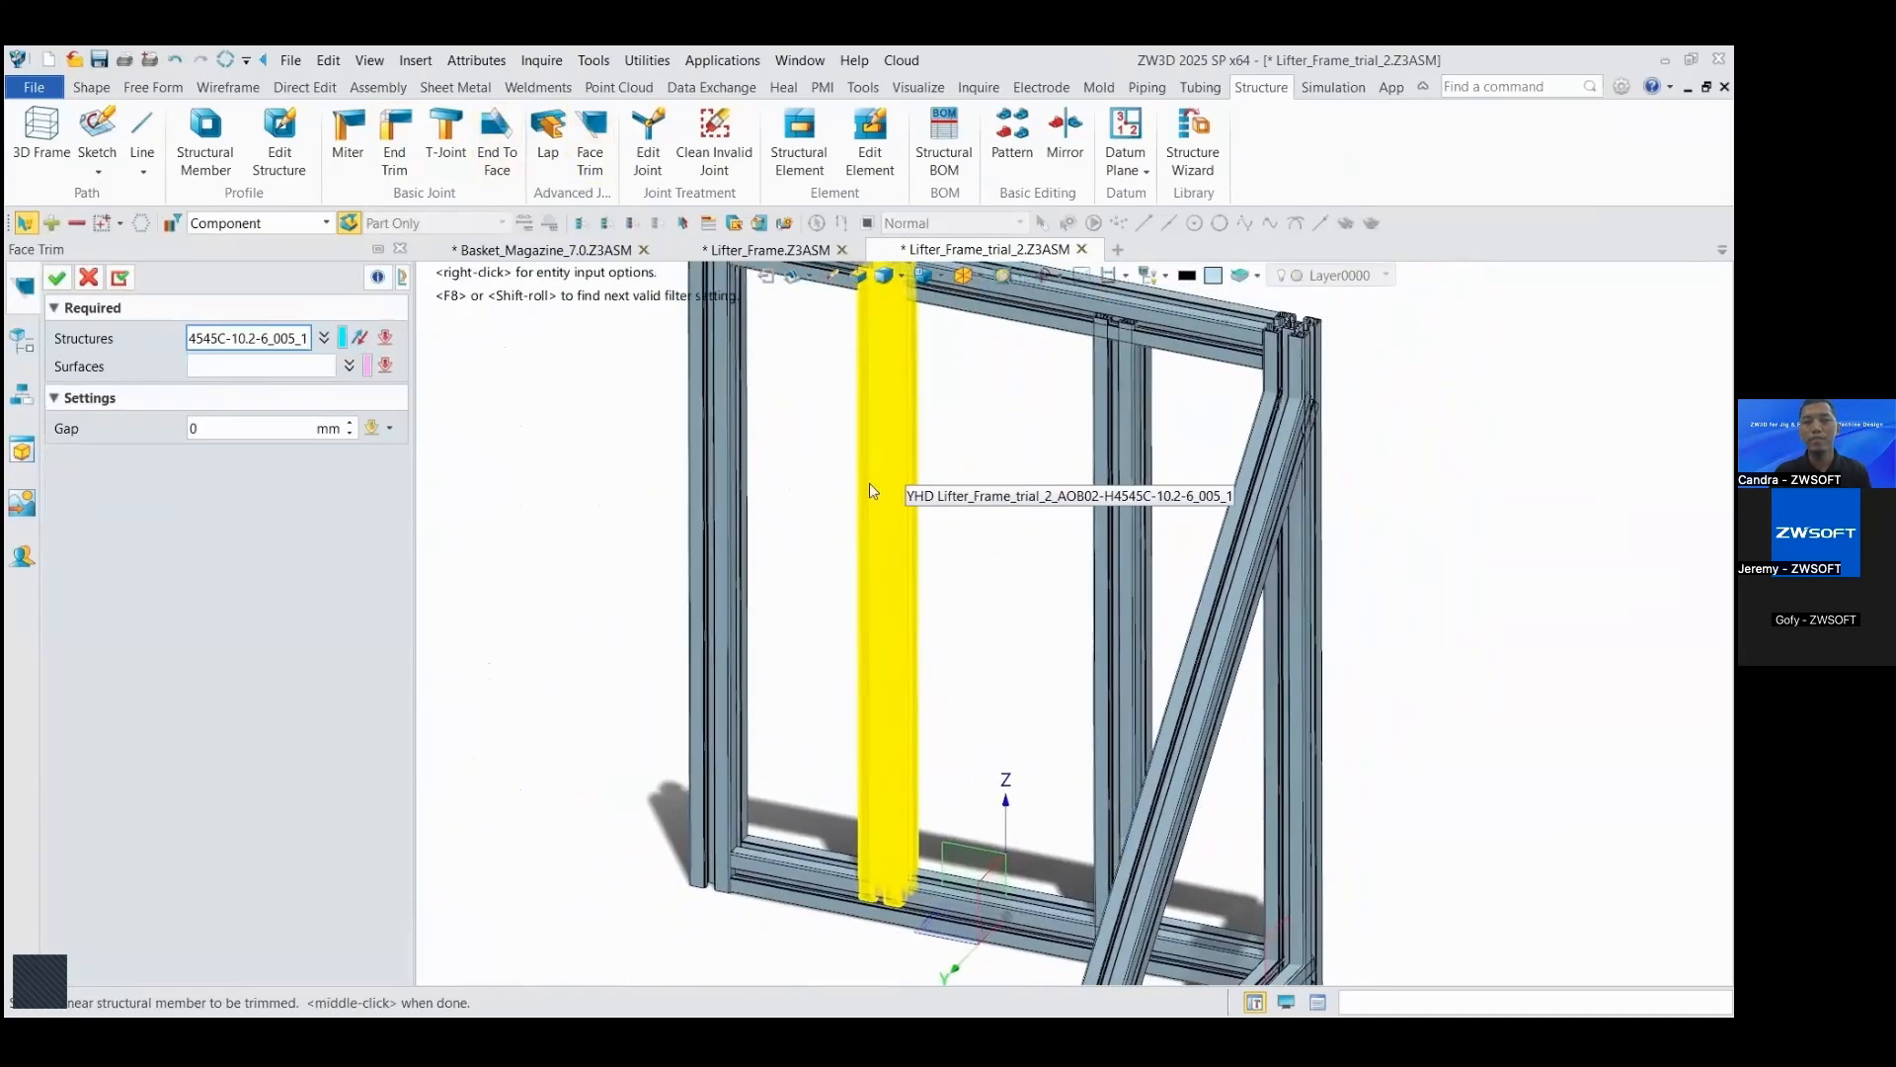
scroll(889, 504, down, 2)
click(1121, 520)
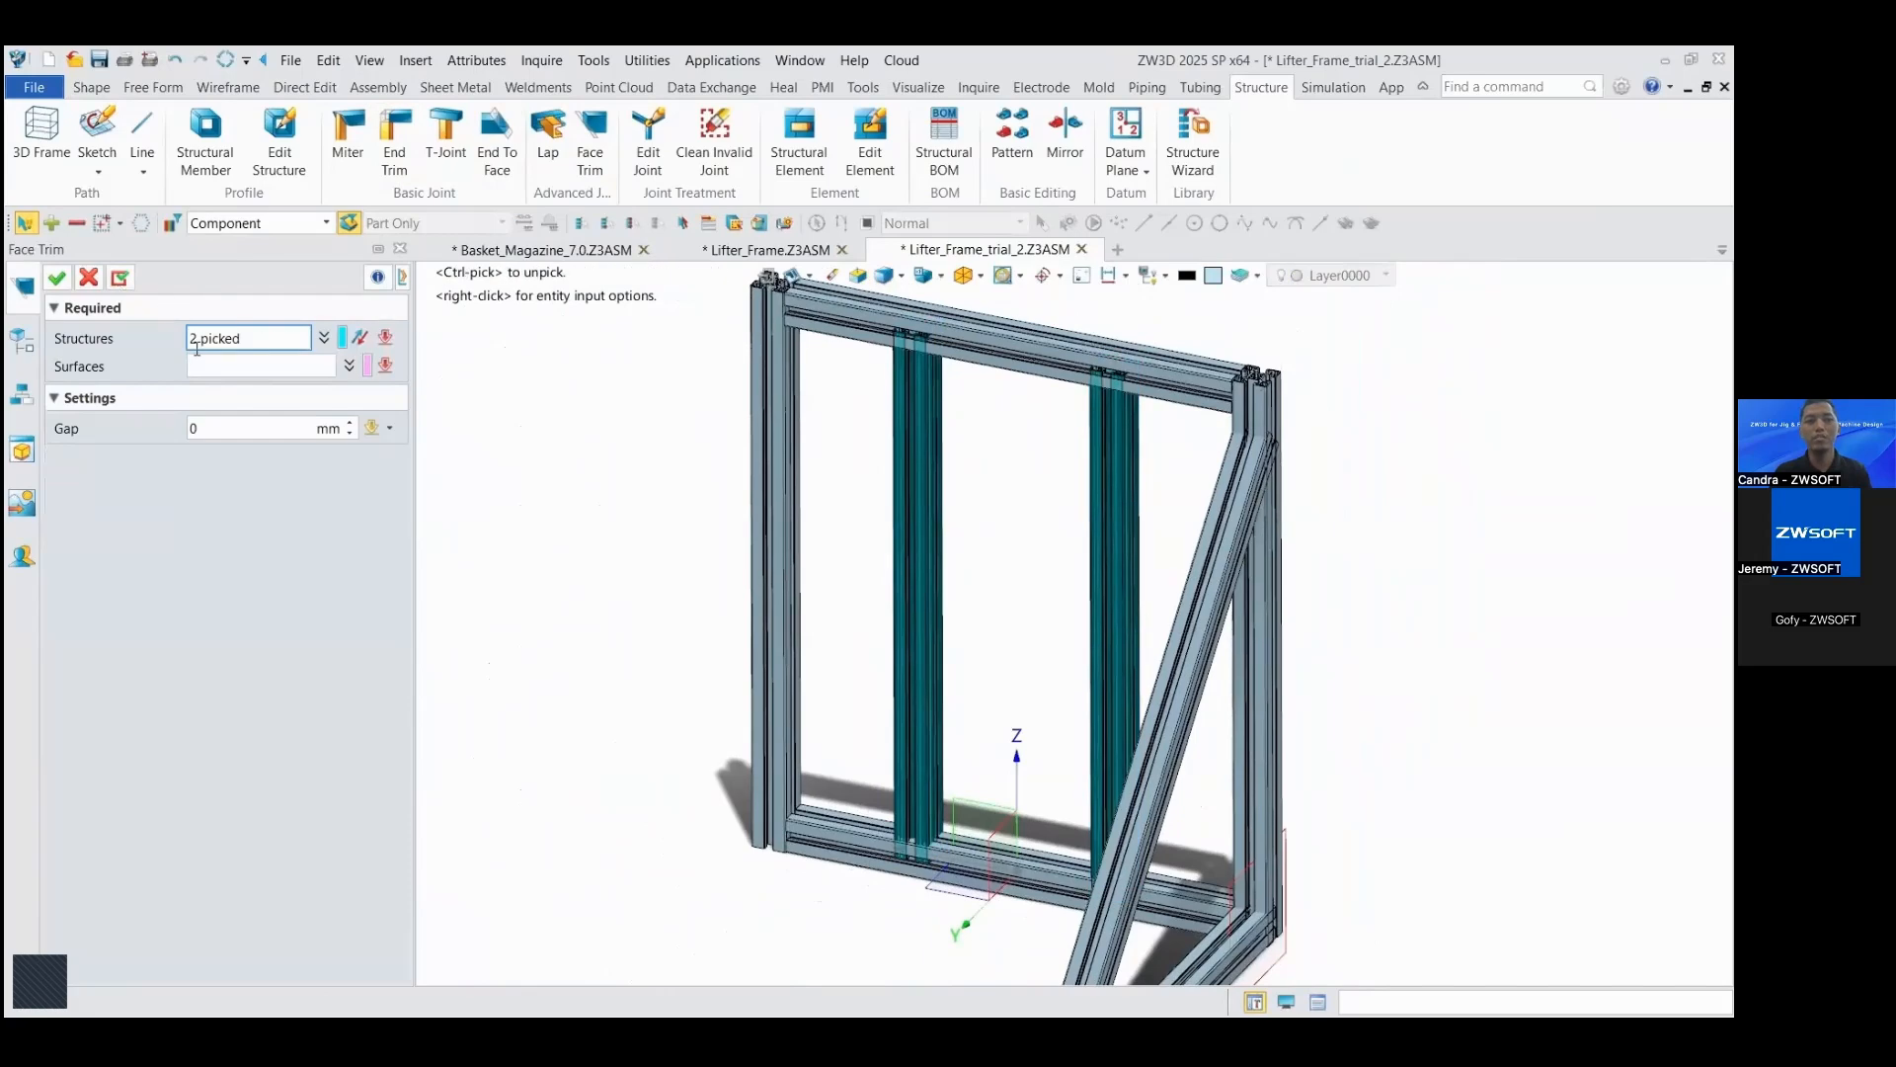
click(228, 367)
right_drag(893, 477, 1165, 680)
click(597, 386)
click(1169, 678)
scroll(1166, 583, down, 8)
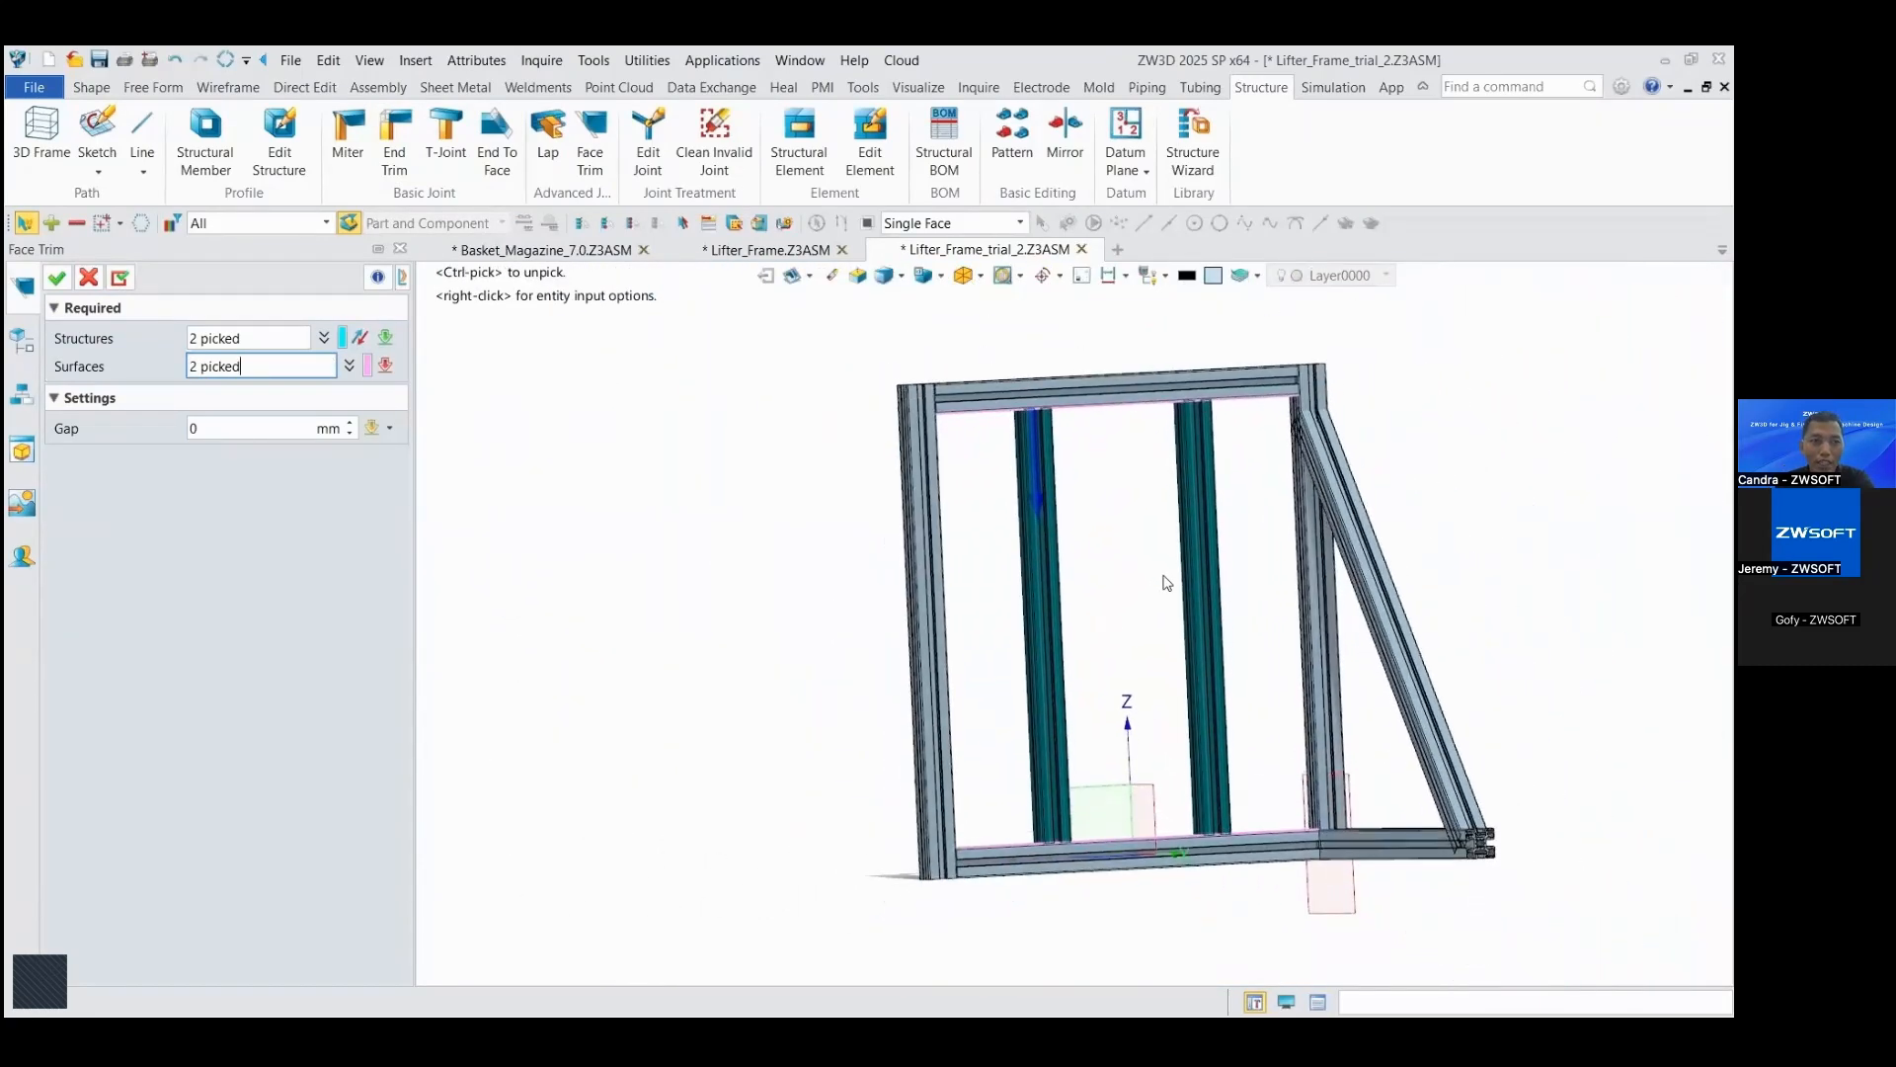
click(120, 277)
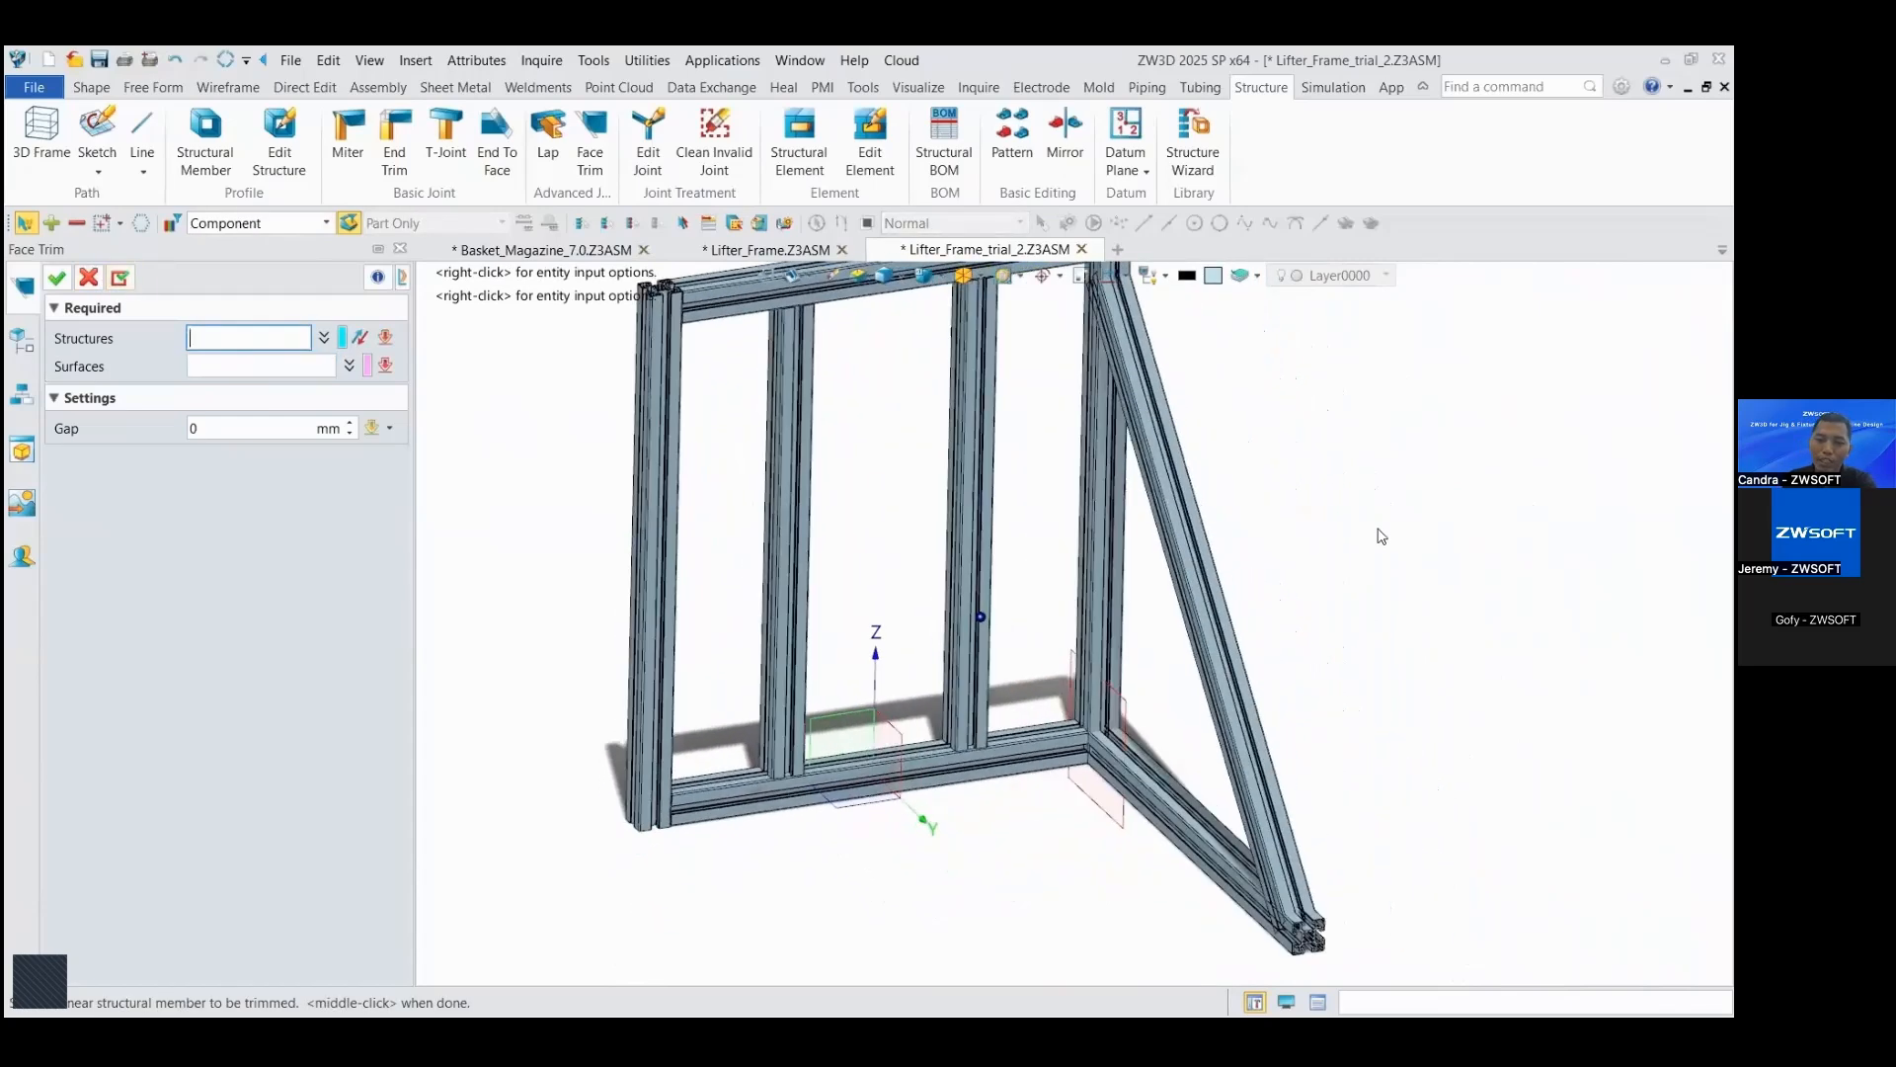
Step: Face Trim the diagonal brace and the horizontal foot beam against the face of the adjoining outer upright, with a 0 mm gap
click(1072, 555)
click(1043, 492)
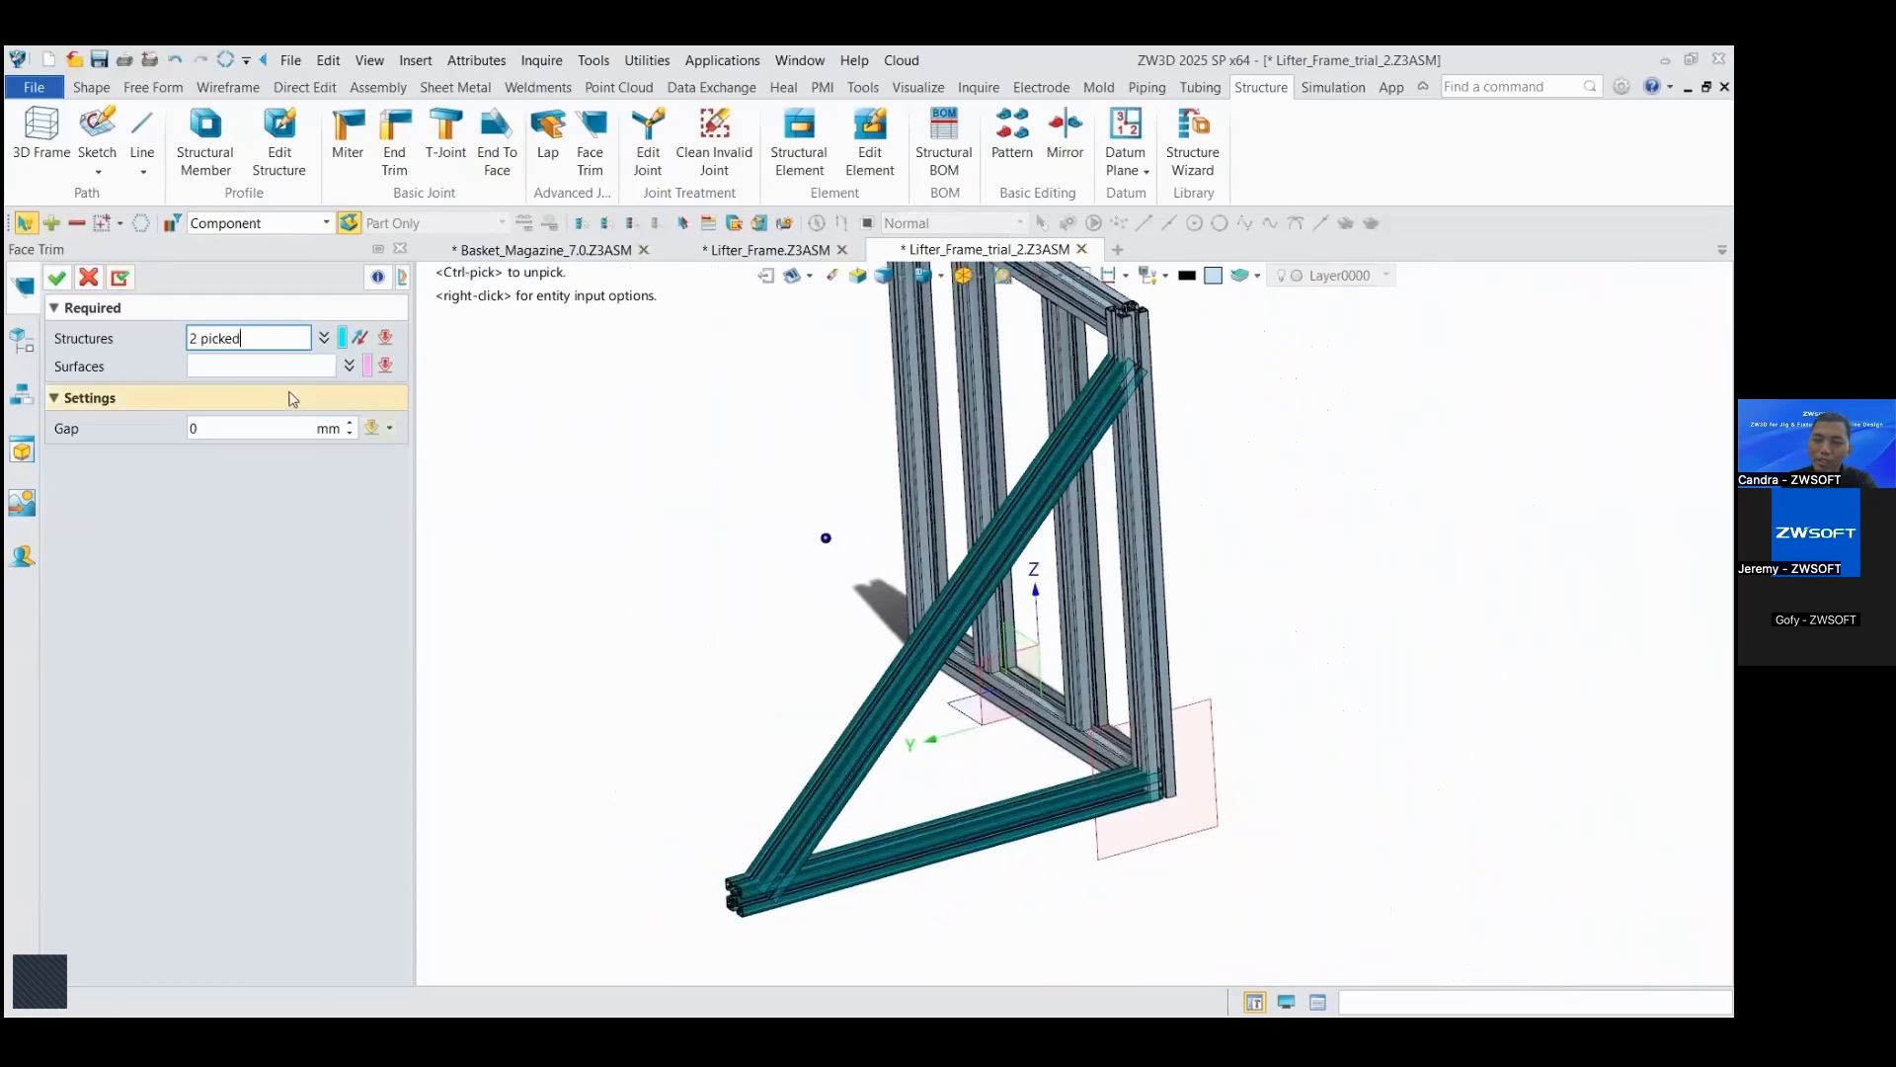
click(204, 366)
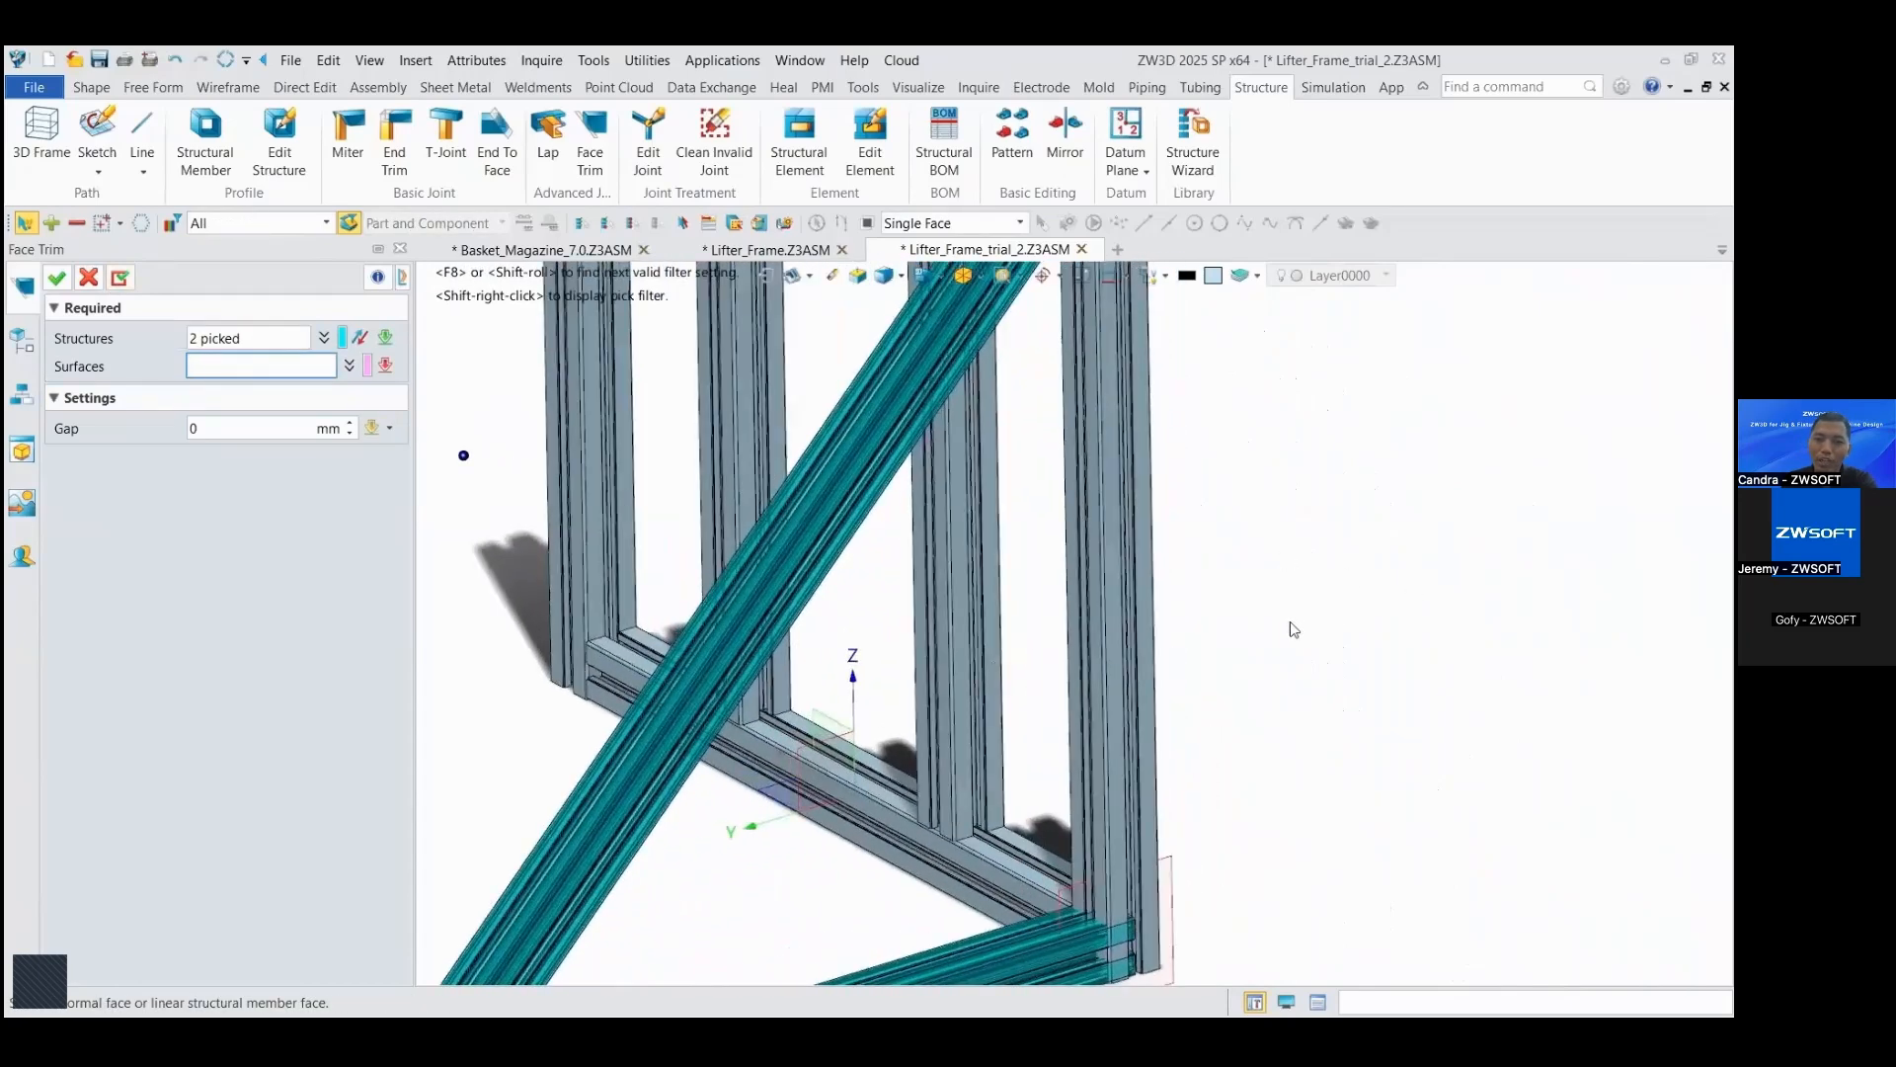
click(1047, 595)
click(1043, 577)
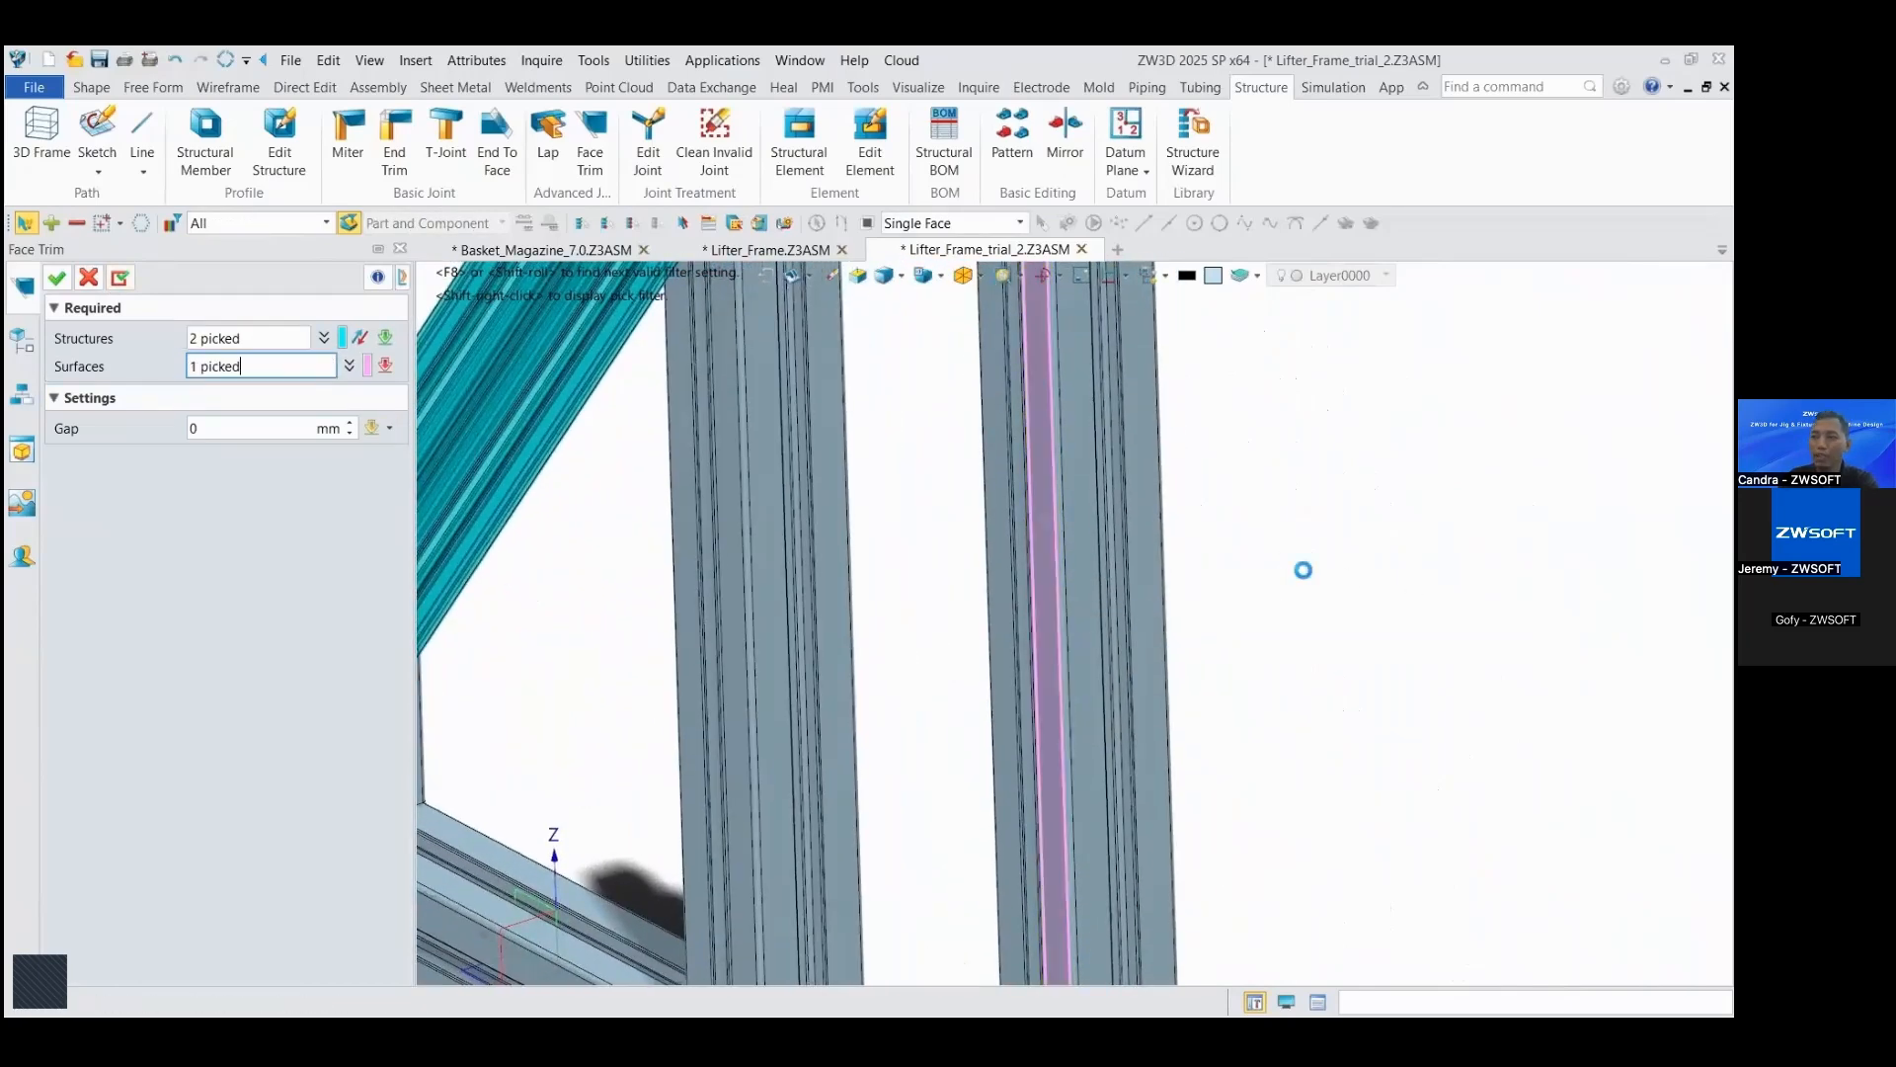
scroll(1305, 579, down, 6)
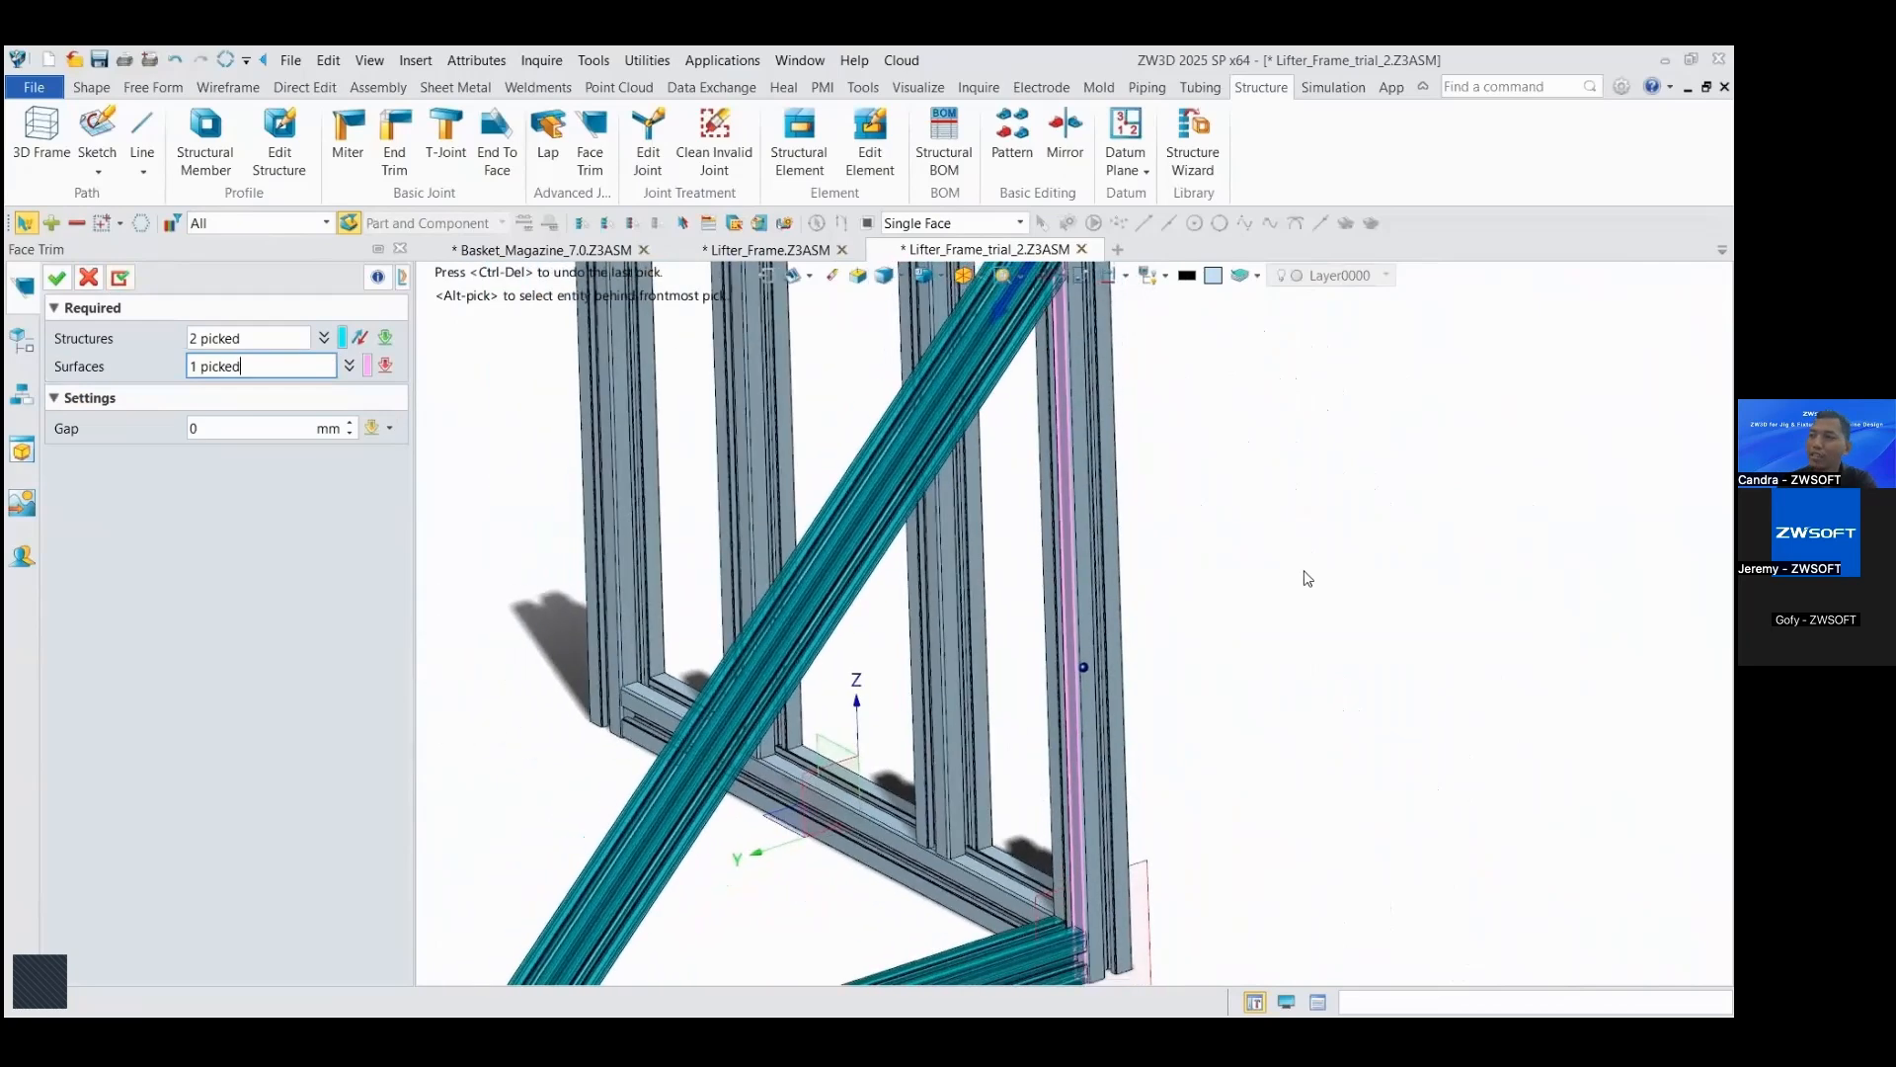
click(120, 278)
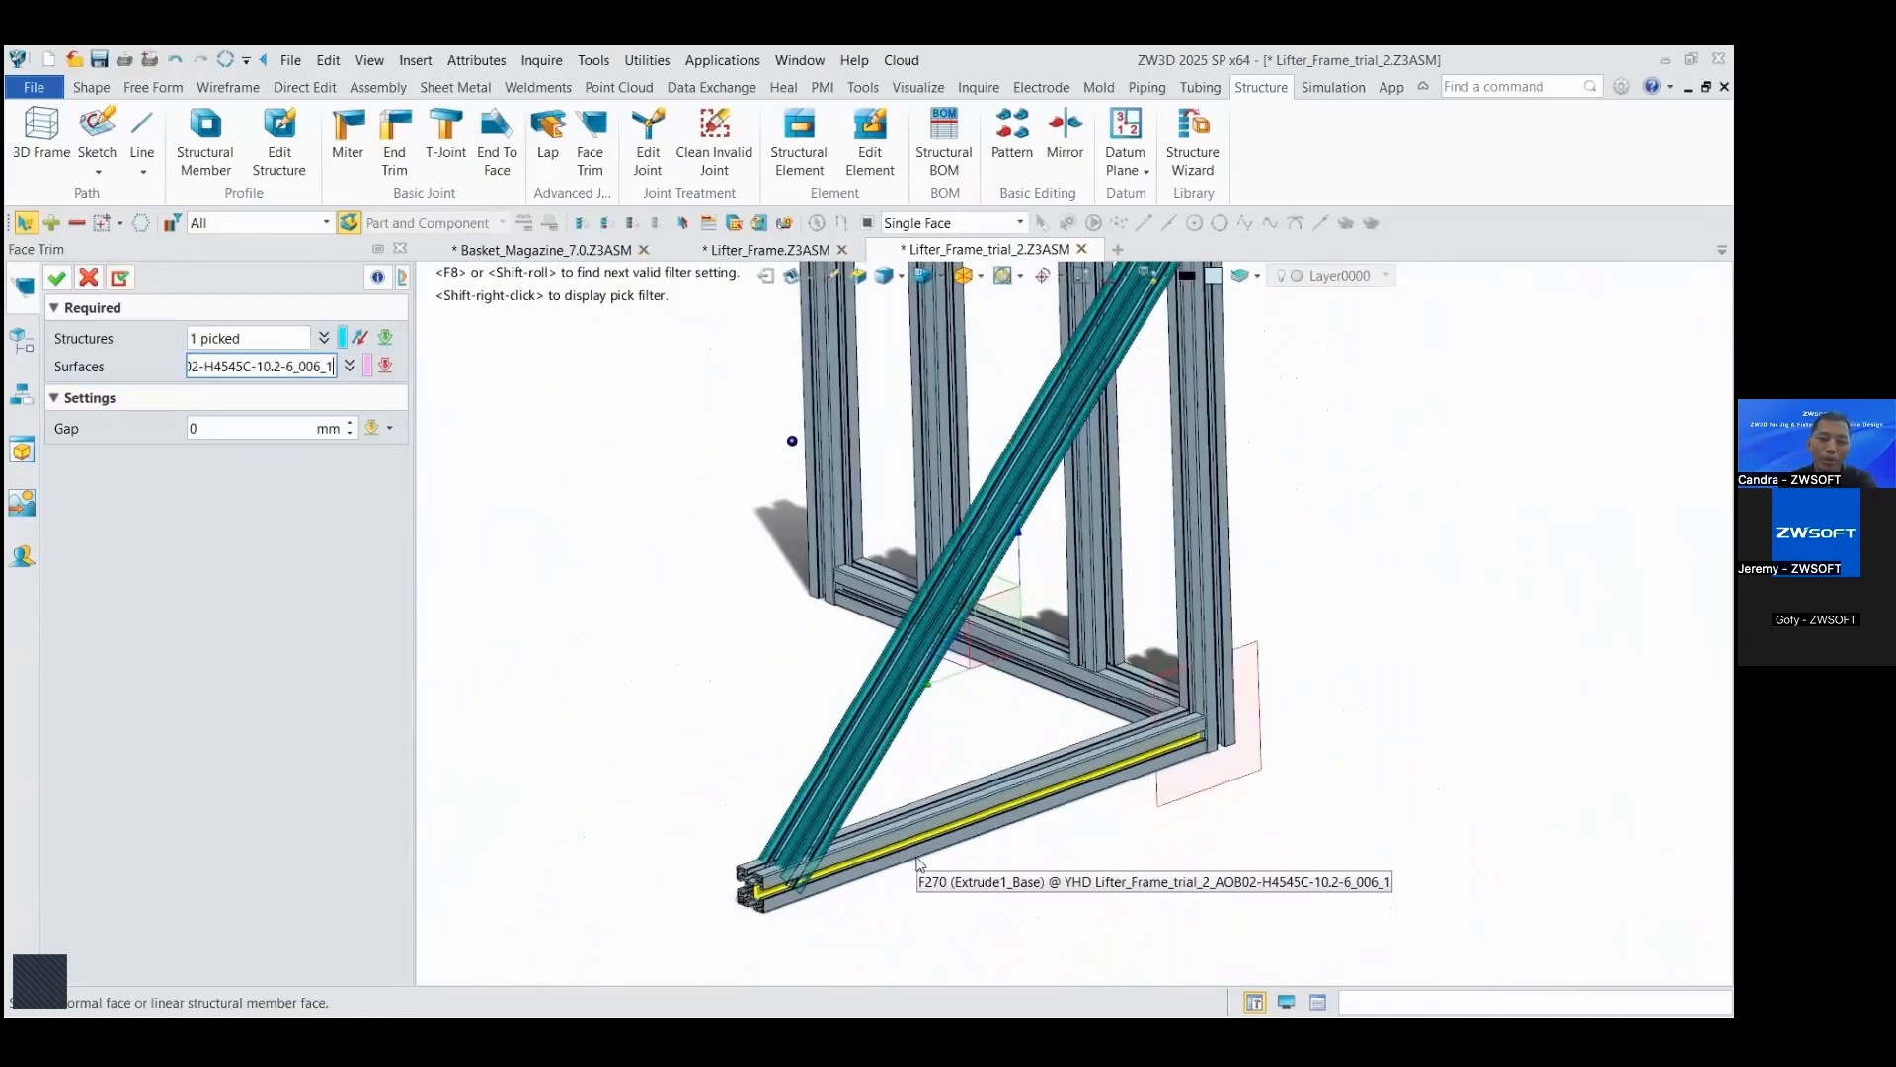
Step: Face Trim the diagonal brace's lower end against the upper face of the horizontal foot beam, with a 0 mm gap
scroll(826, 841, up, 5)
scroll(826, 840, up, 2)
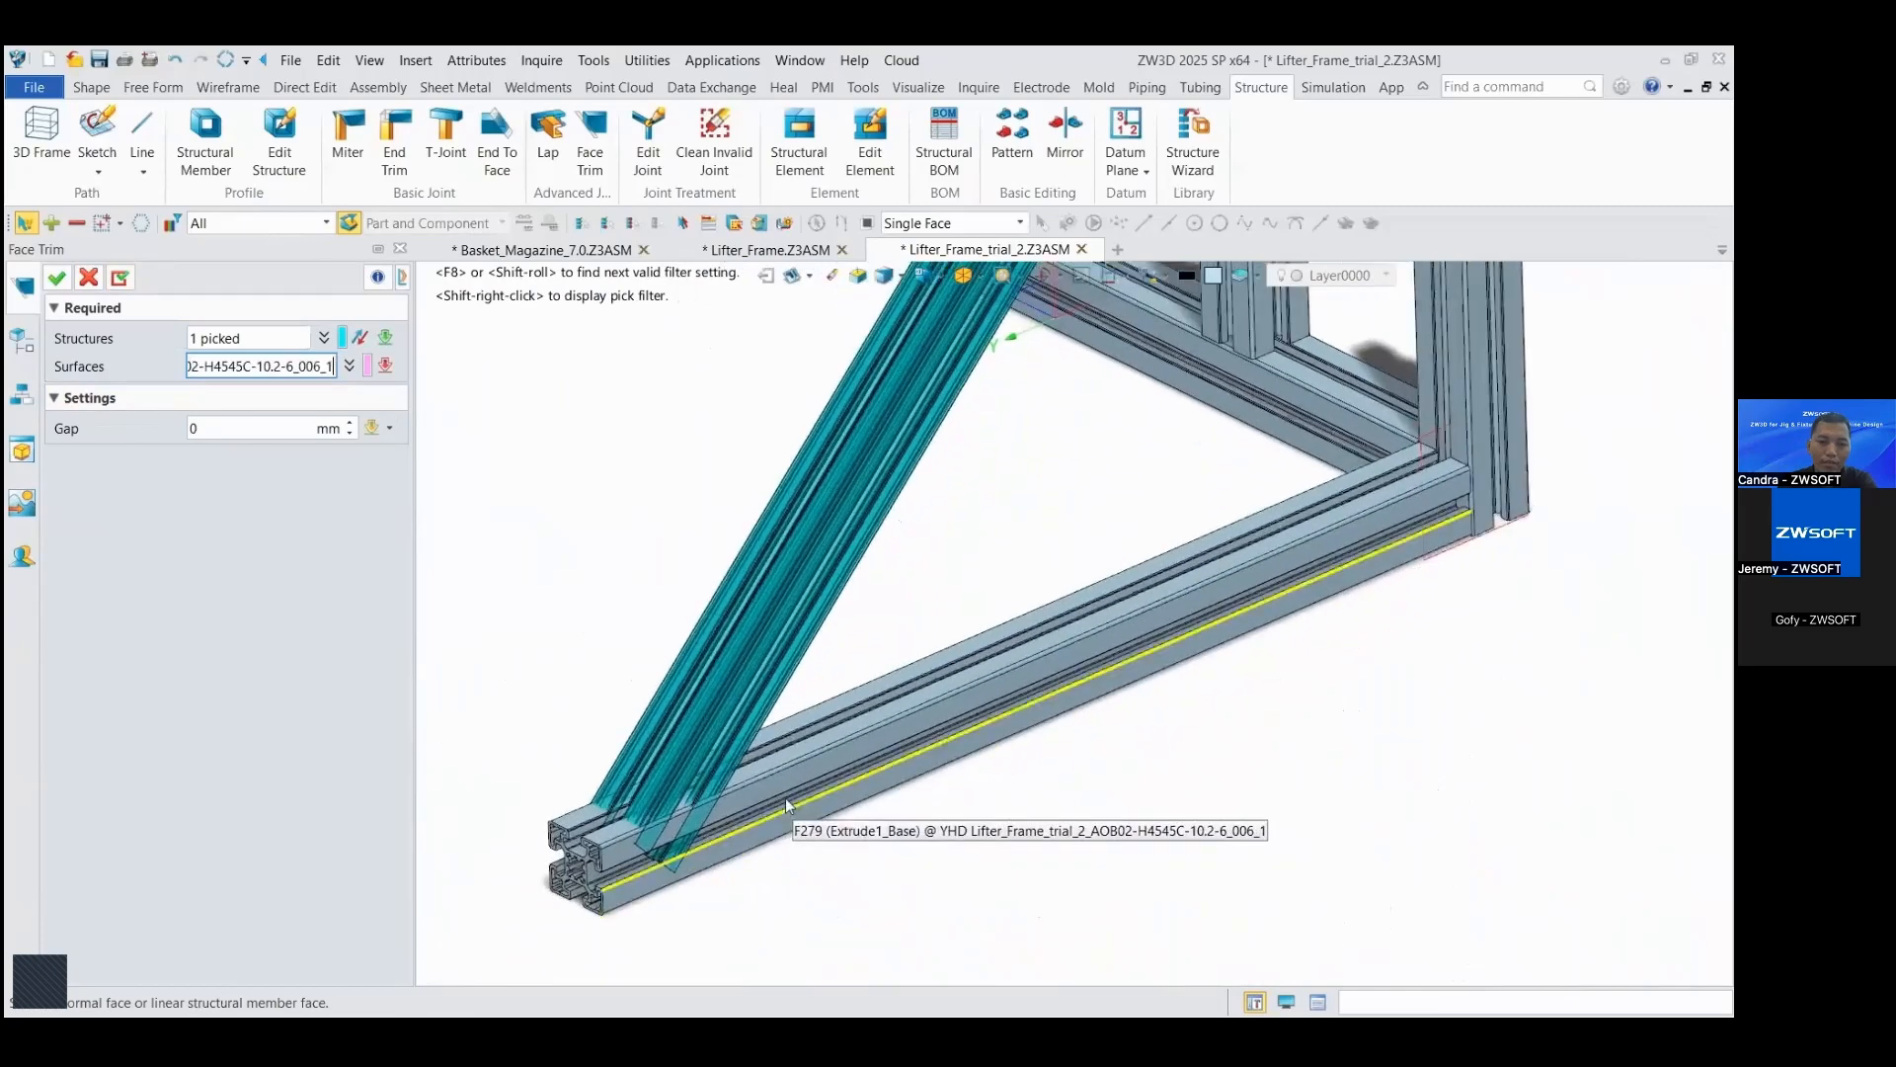
click(637, 869)
key(ctrl+a)
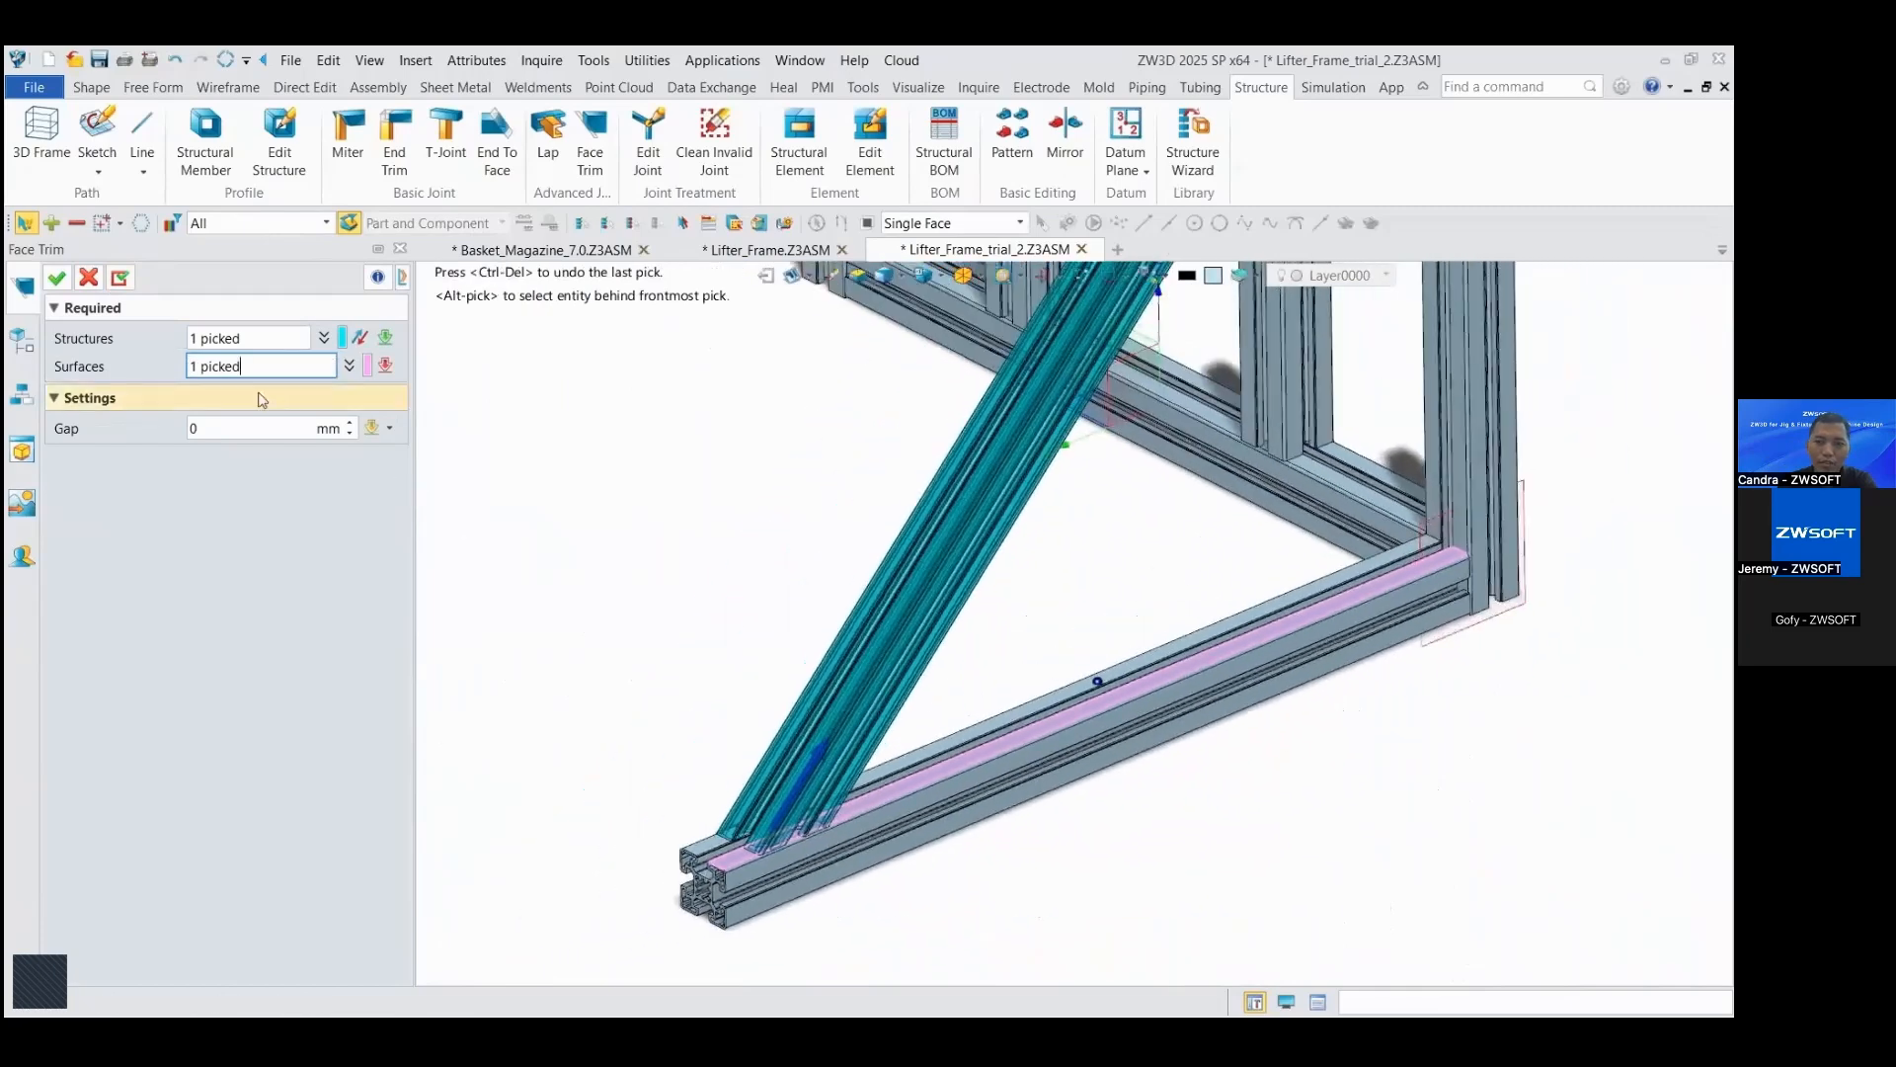
click(58, 277)
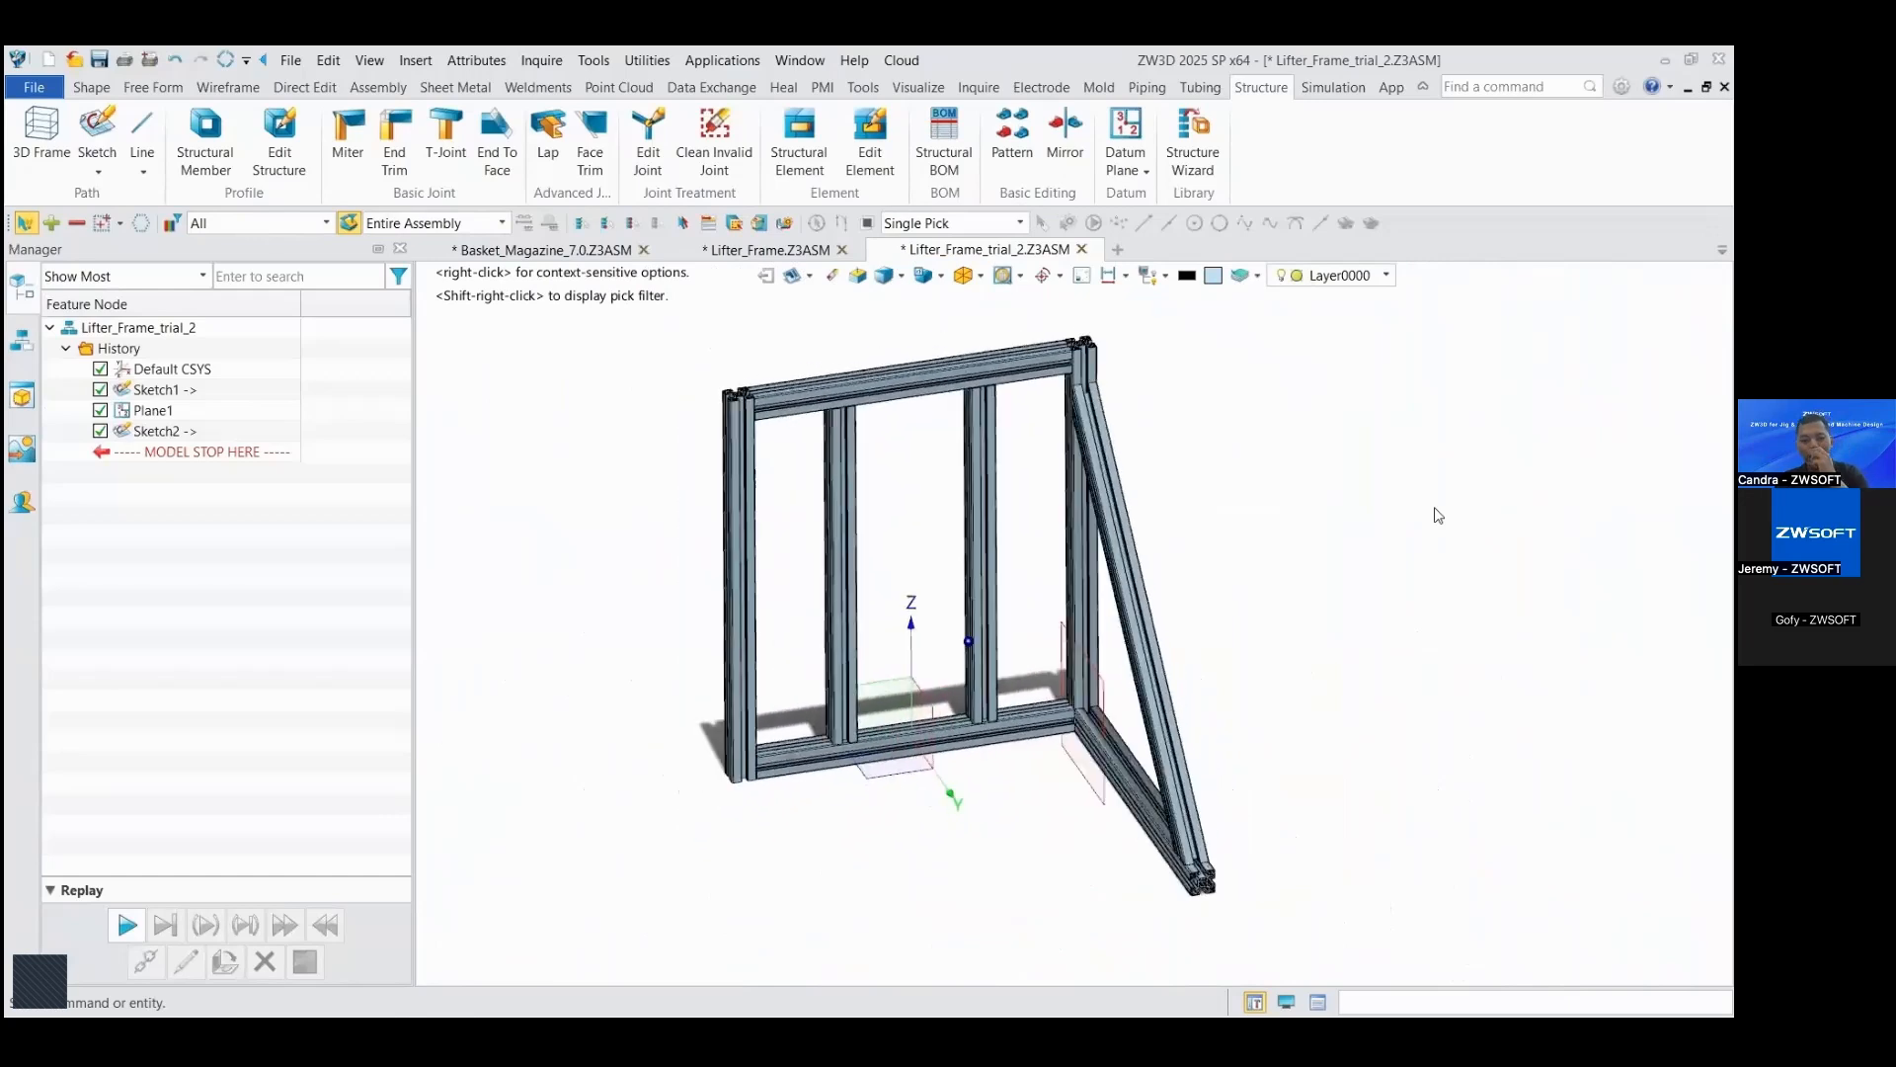
Step: Mirror the diagonal brace and foot beam about the default YZ plane, with YZ as the self-symmetric plane
click(1082, 154)
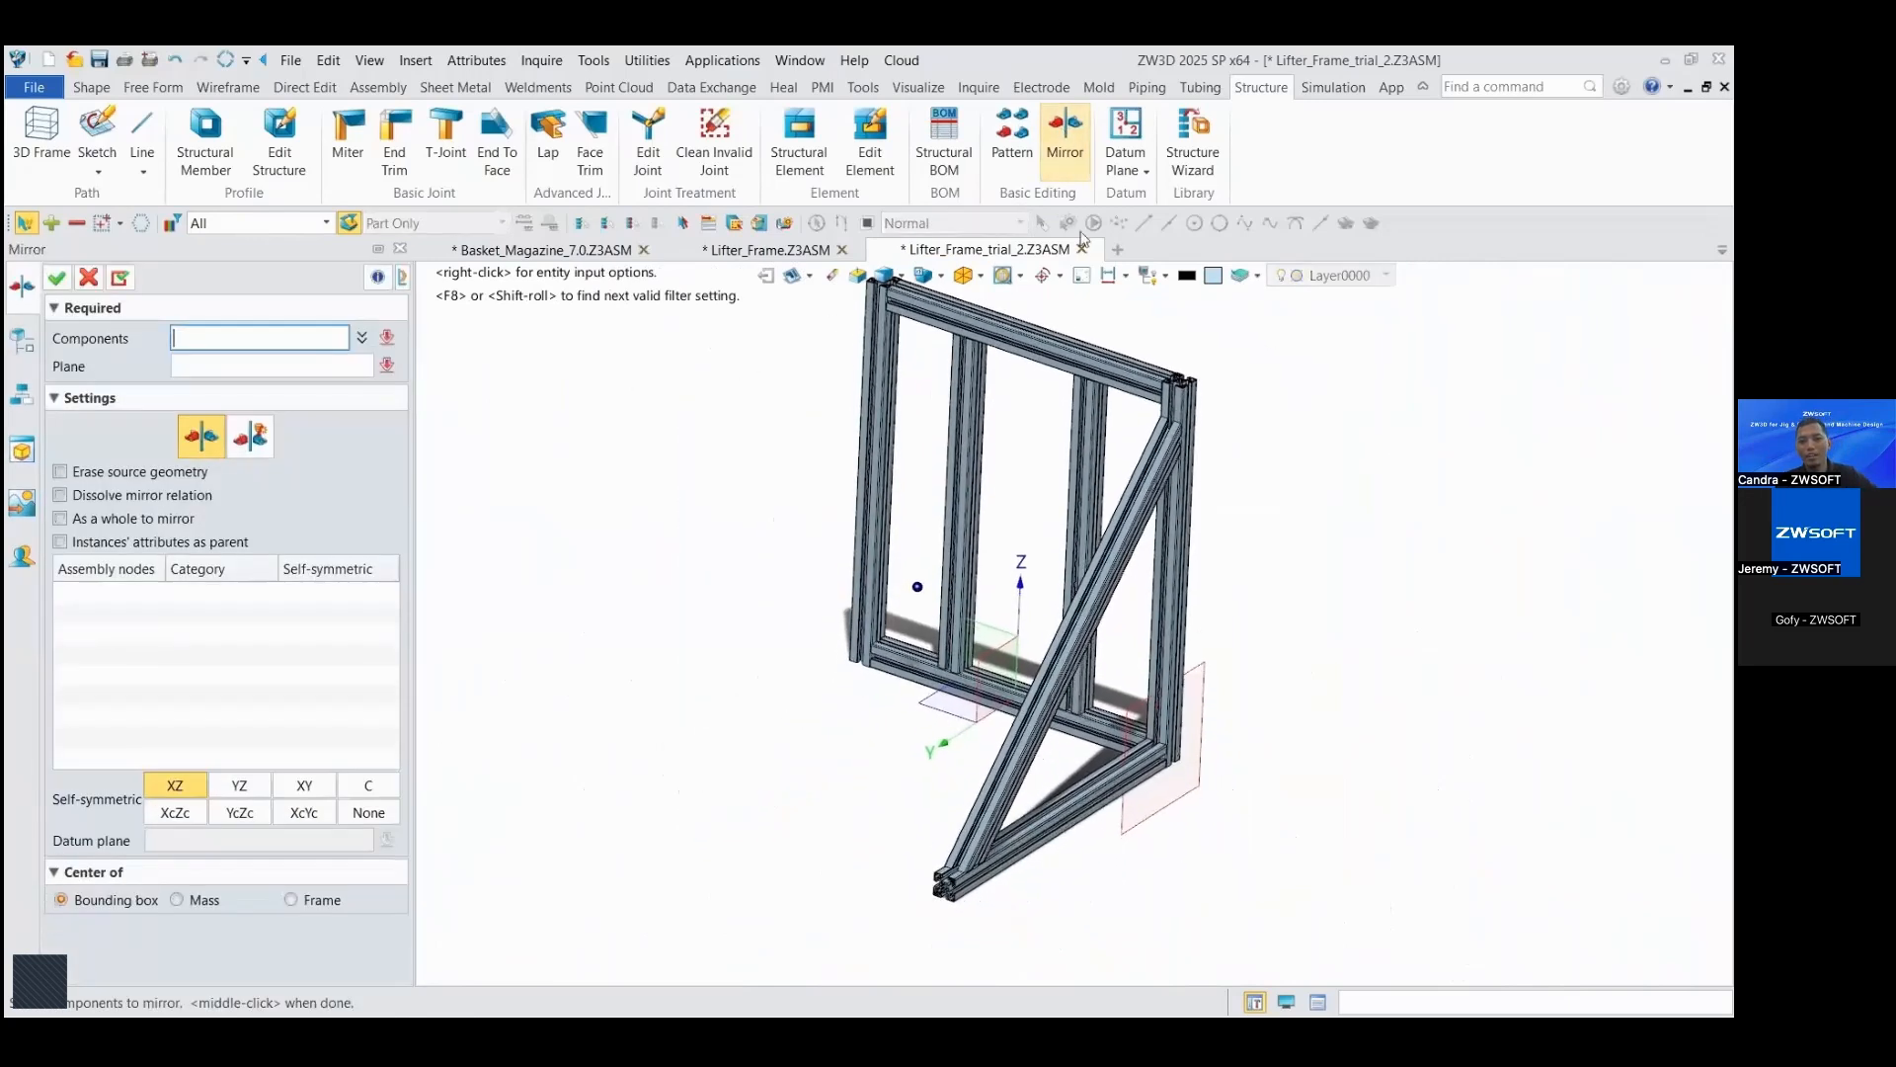
click(1086, 632)
click(1108, 674)
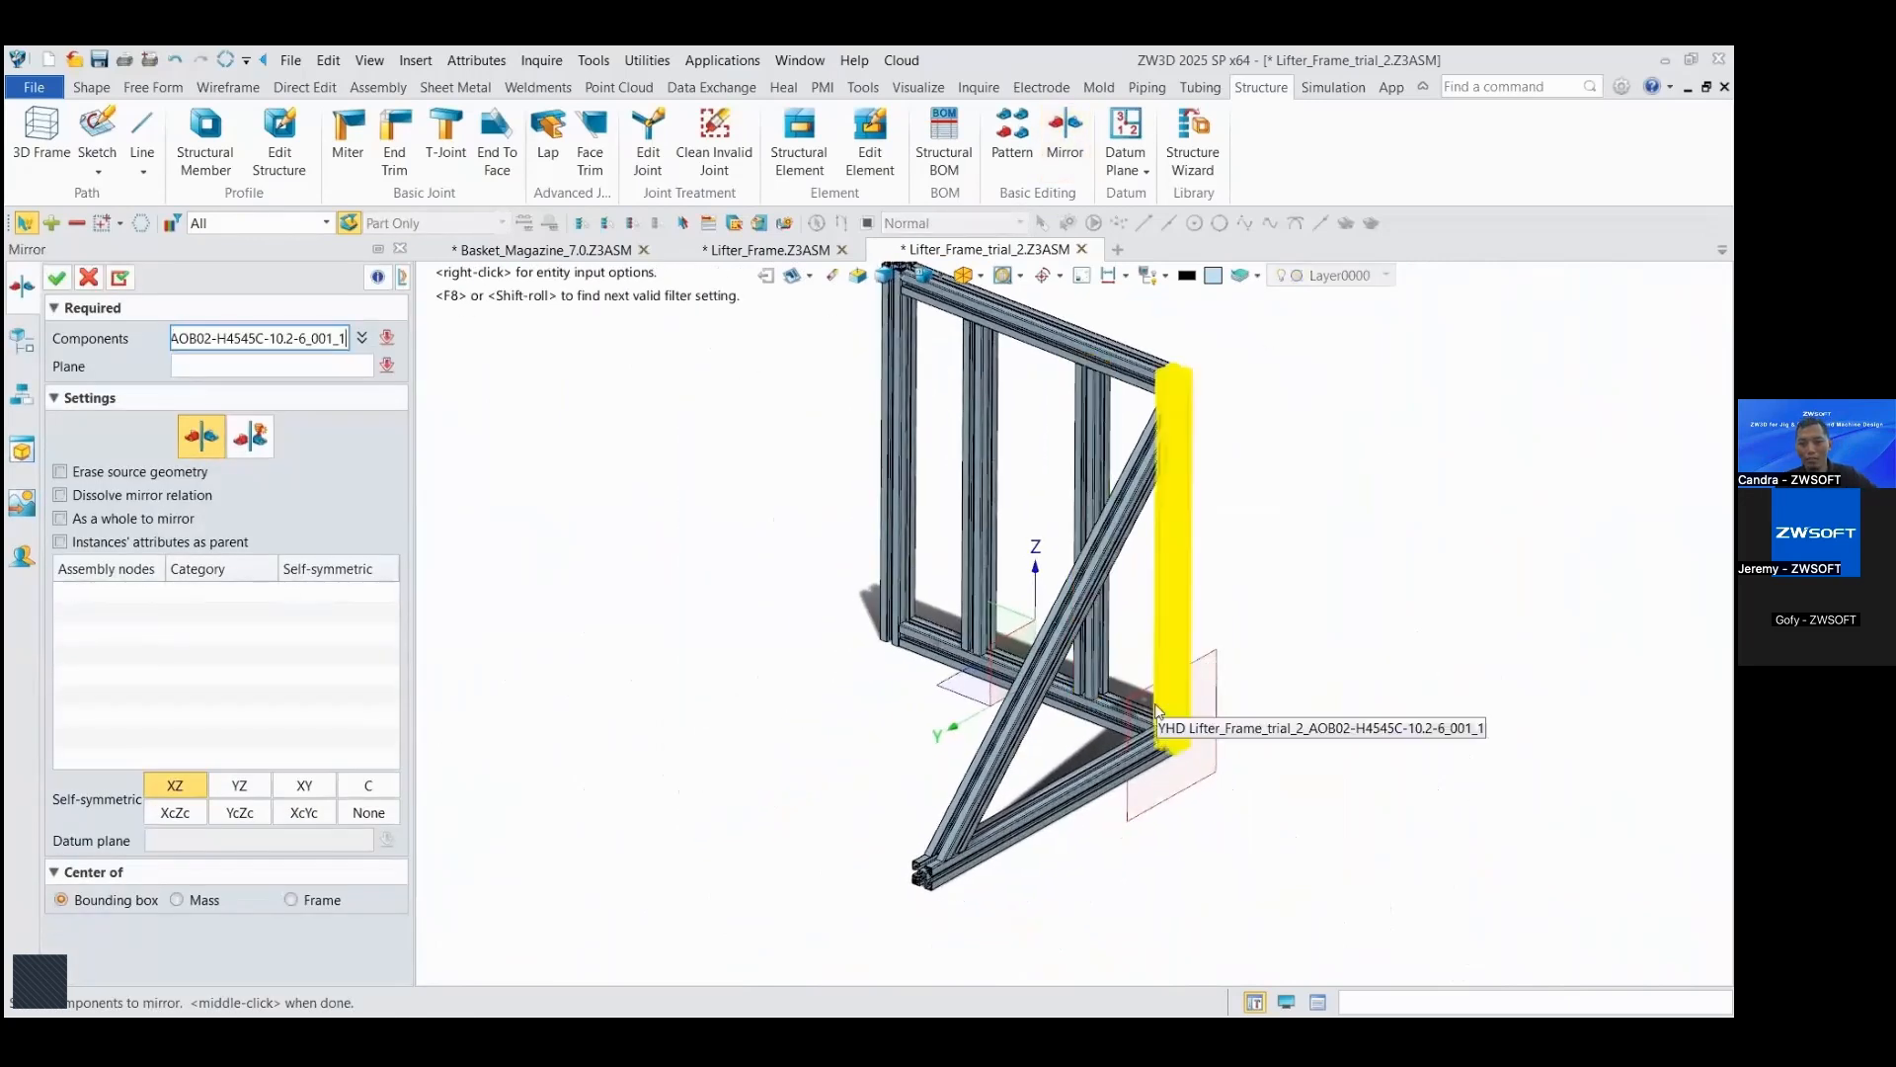
click(1052, 820)
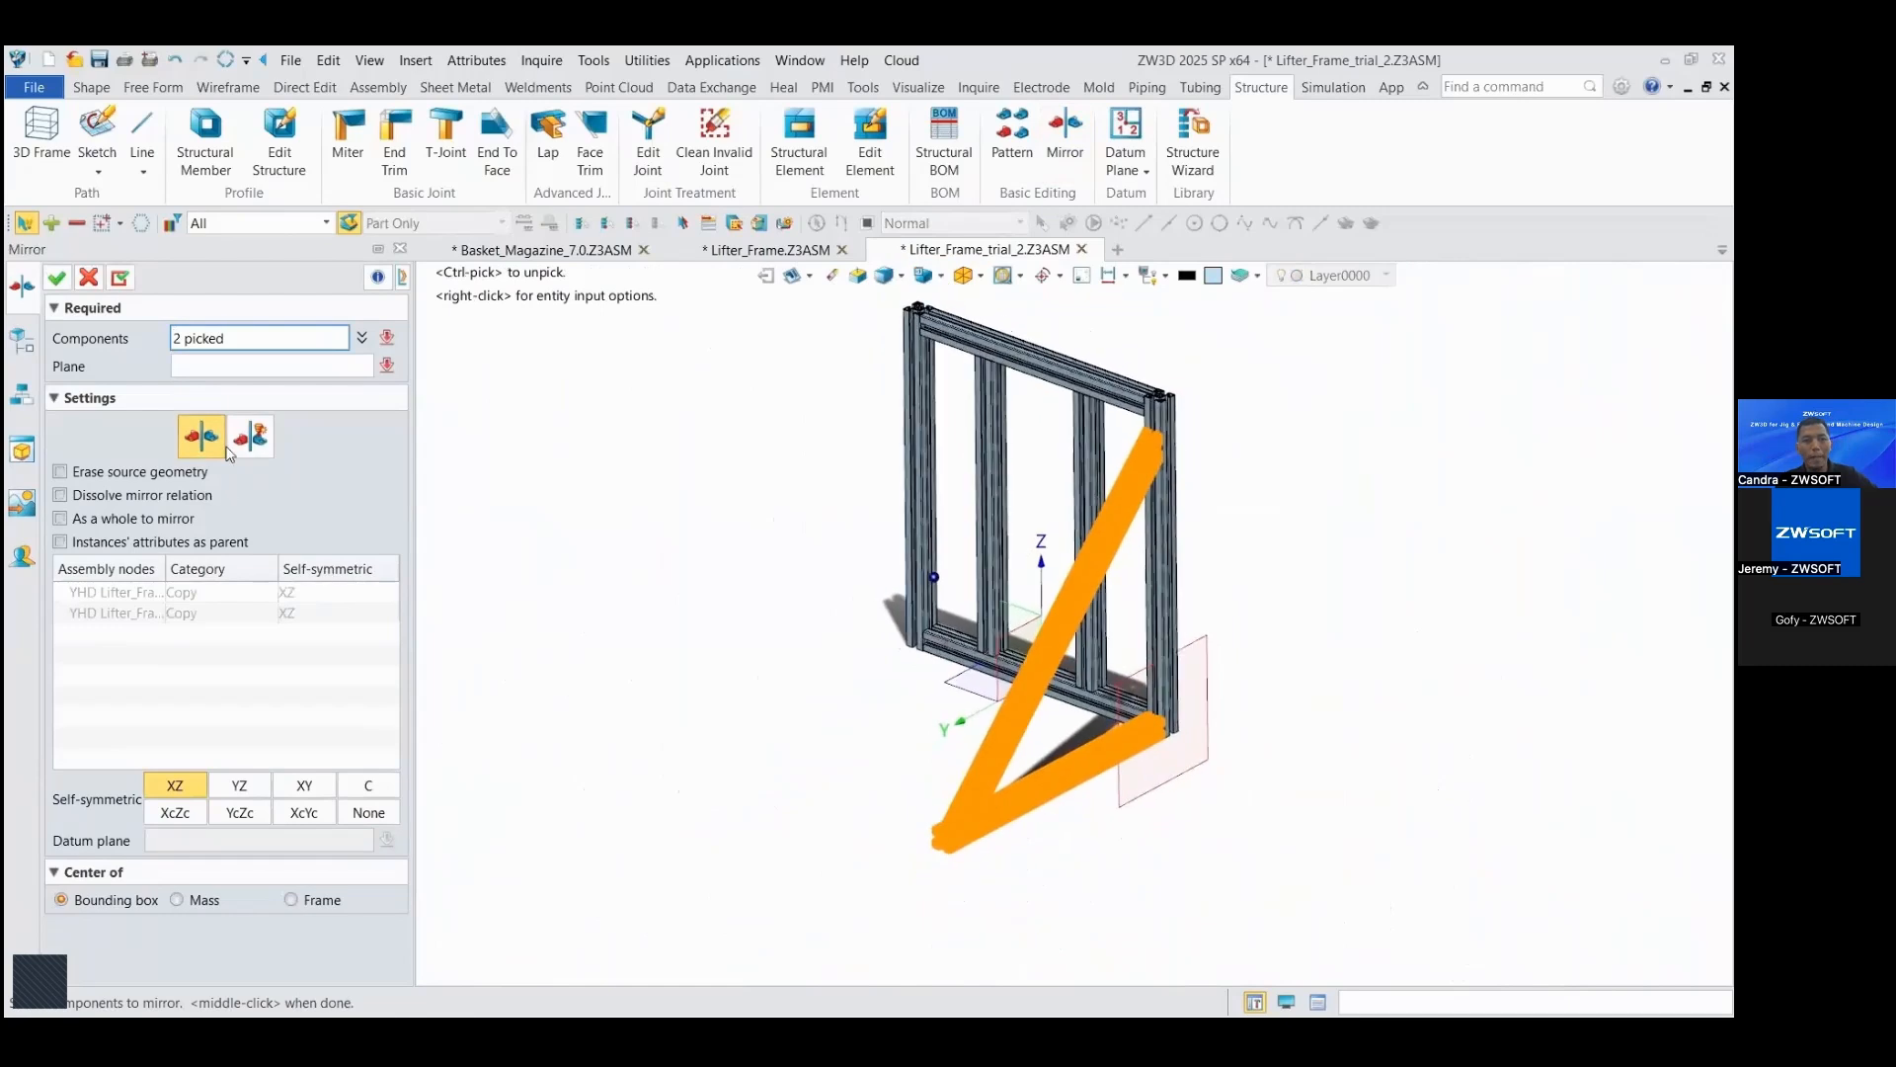
click(206, 366)
right_drag(703, 682, 978, 690)
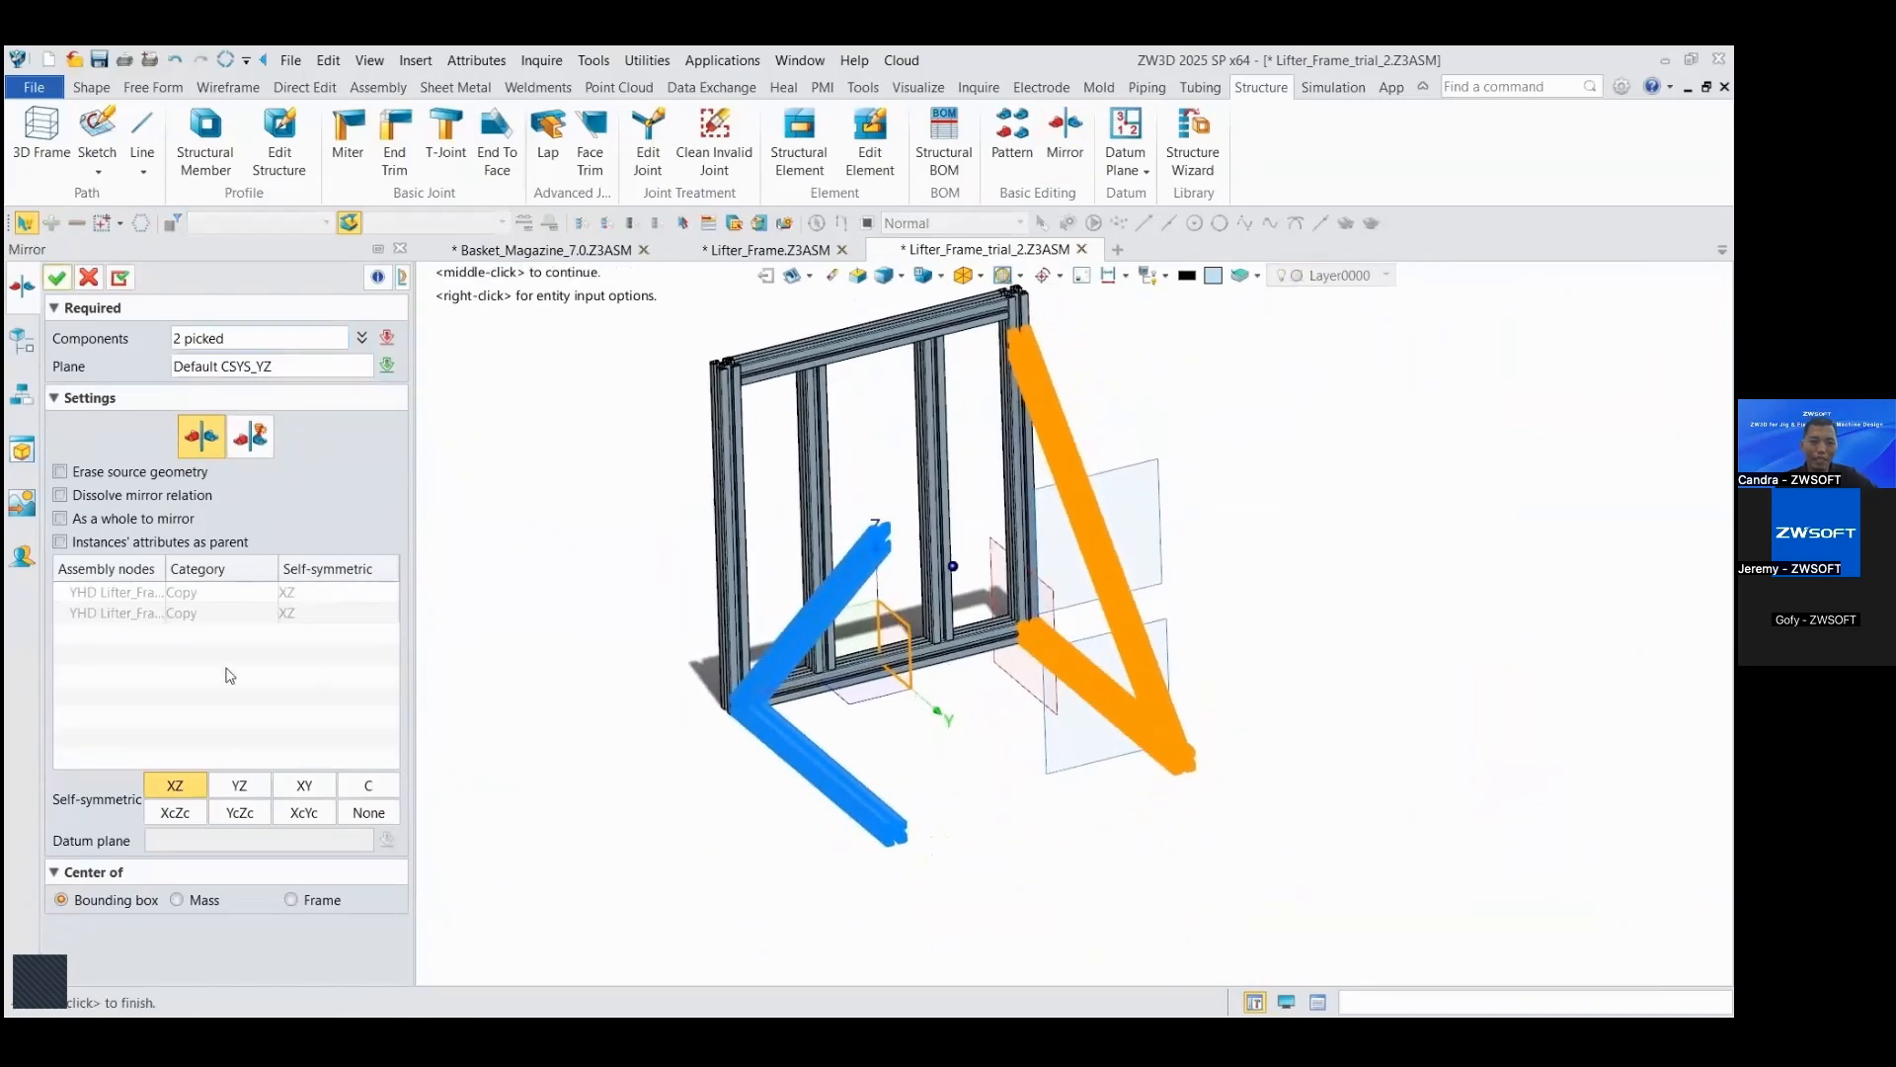
click(242, 786)
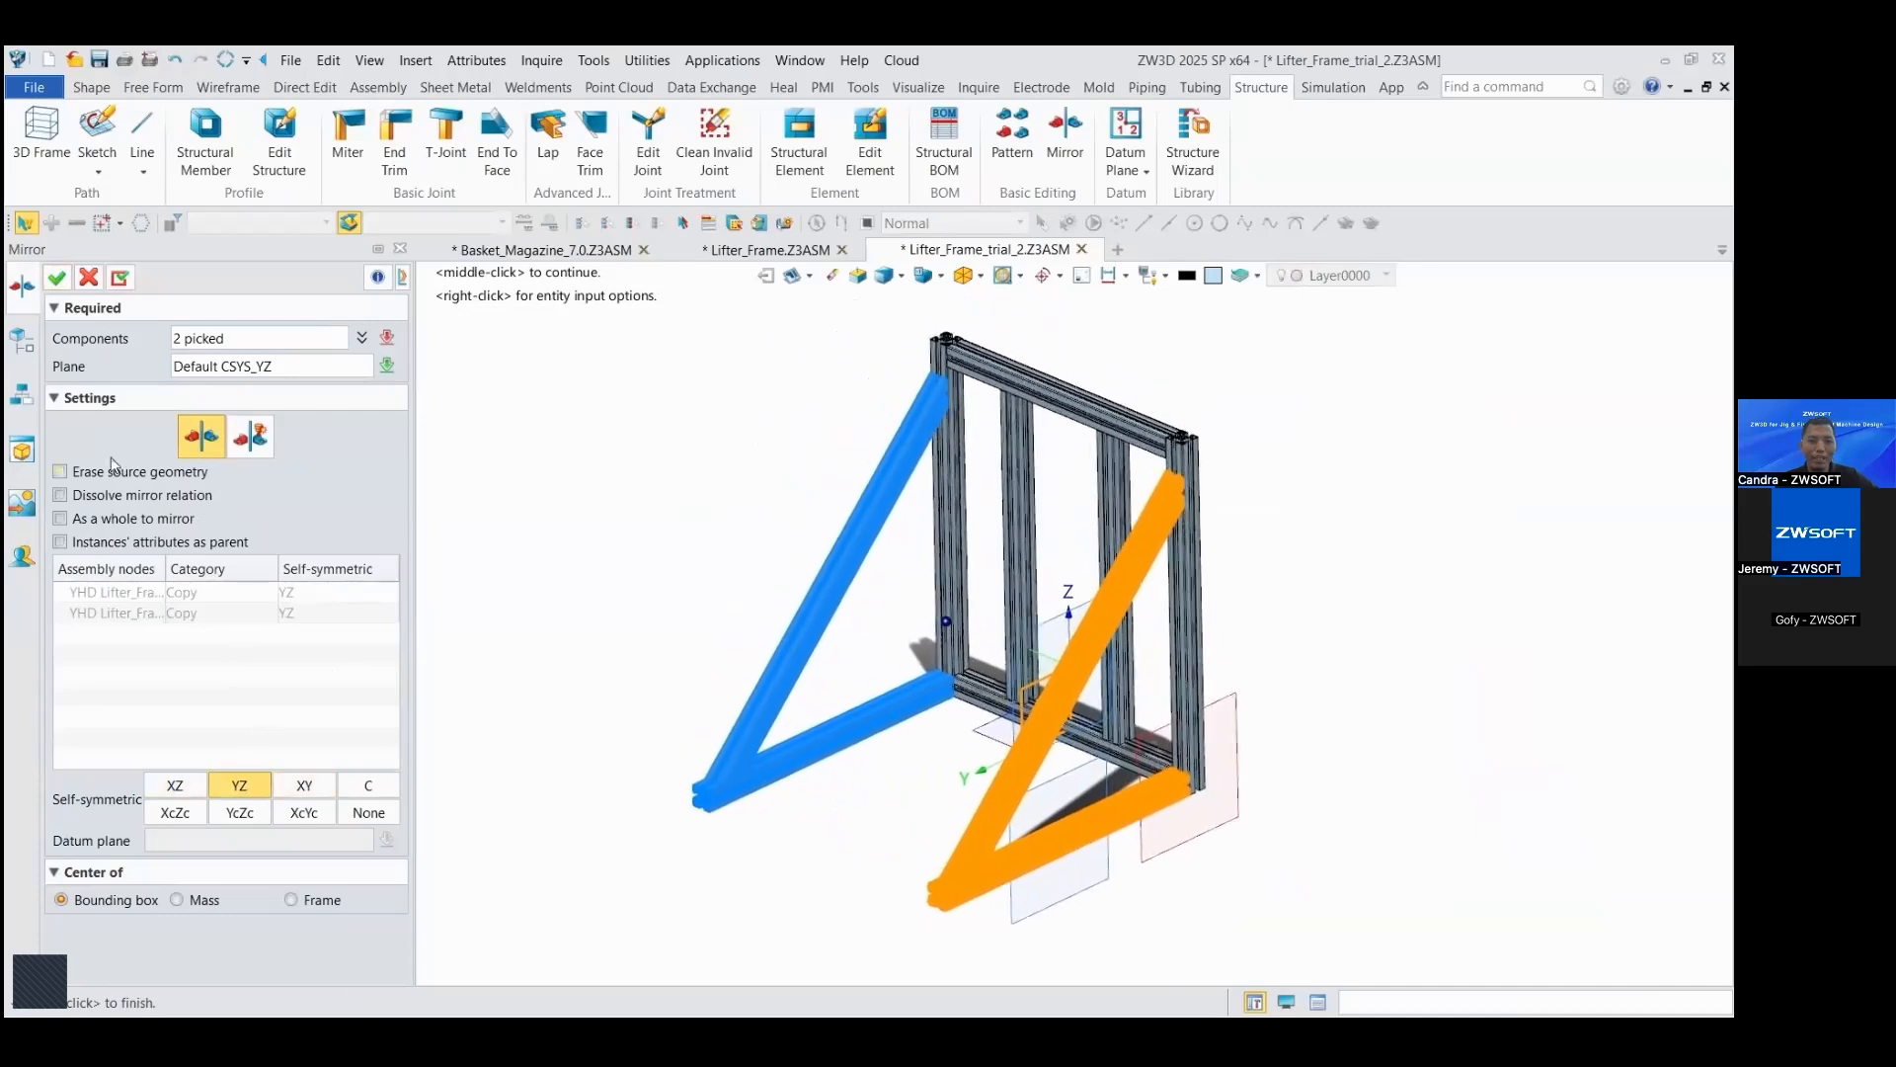
click(57, 277)
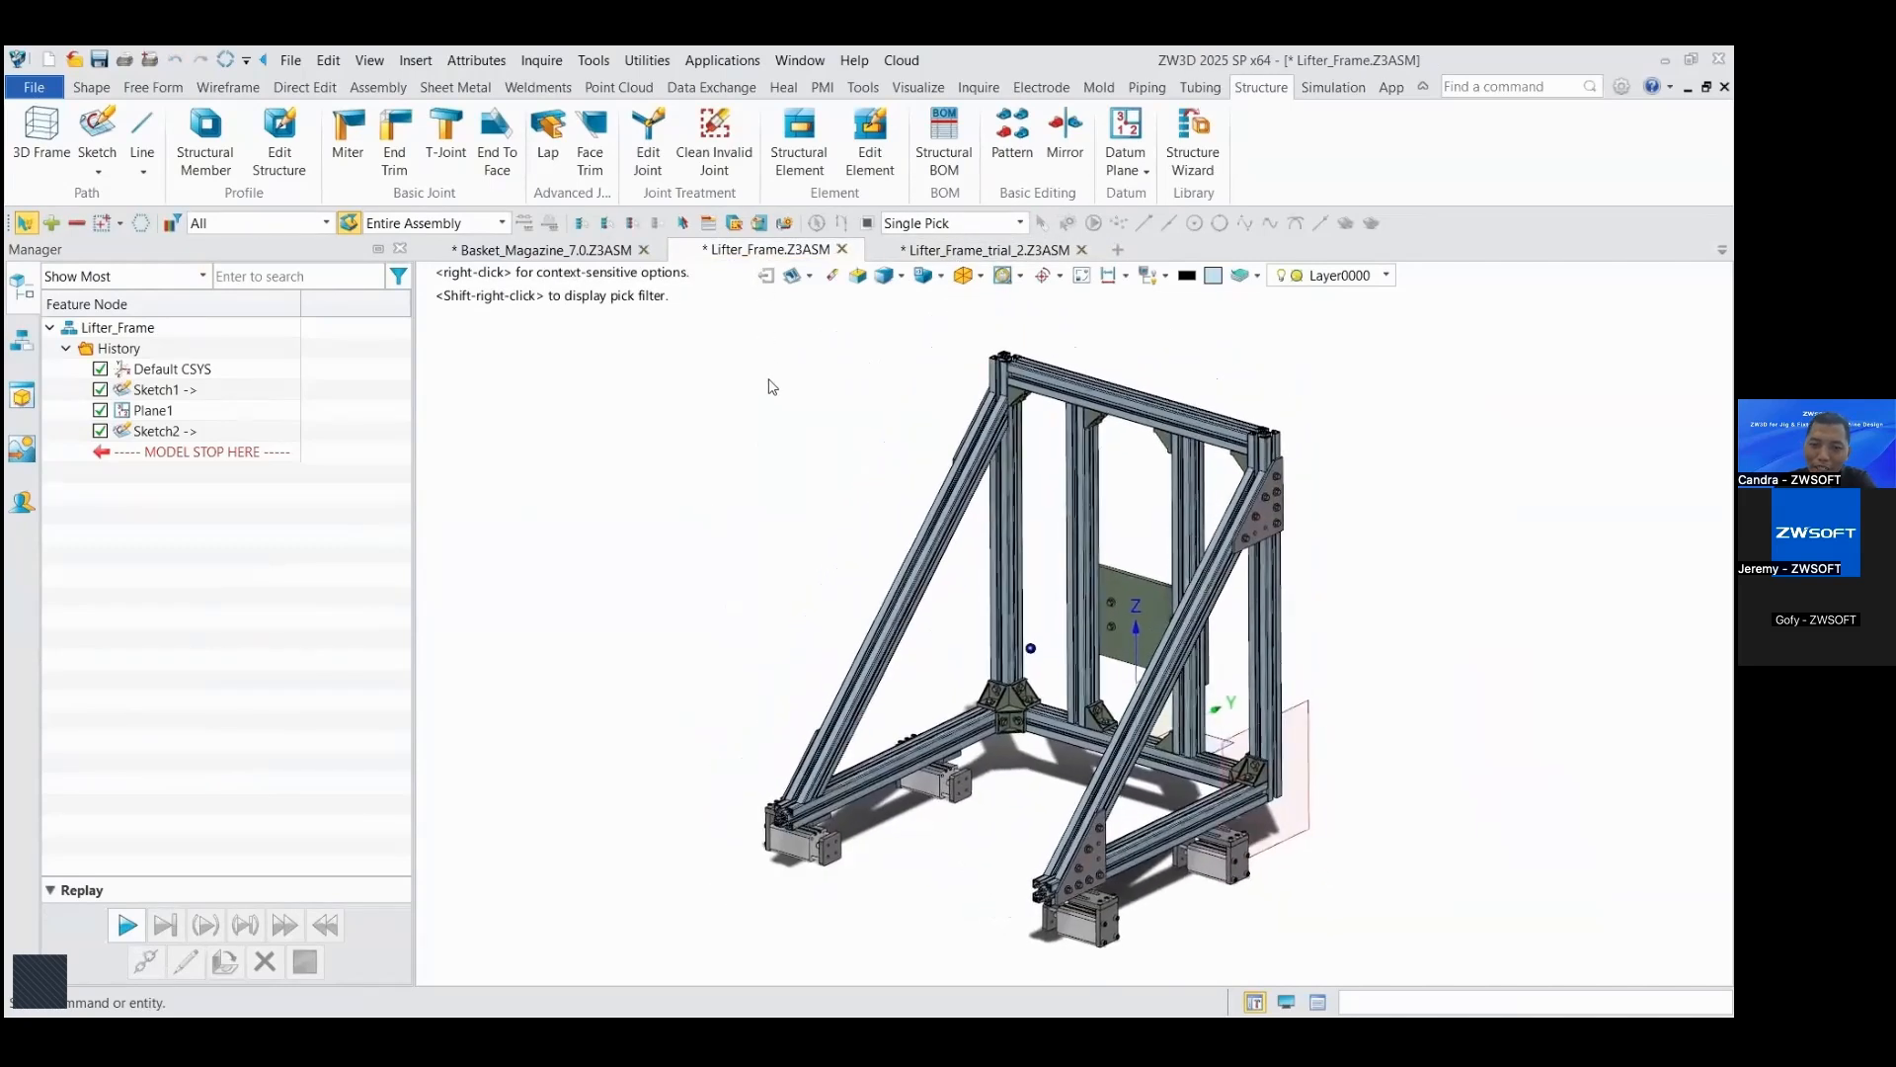
Step: Insert Lifter_Frame.Z3ASM into the Basket_Magazine_7.0 assembly beside the machine, at about 380, 1000, 545
click(566, 255)
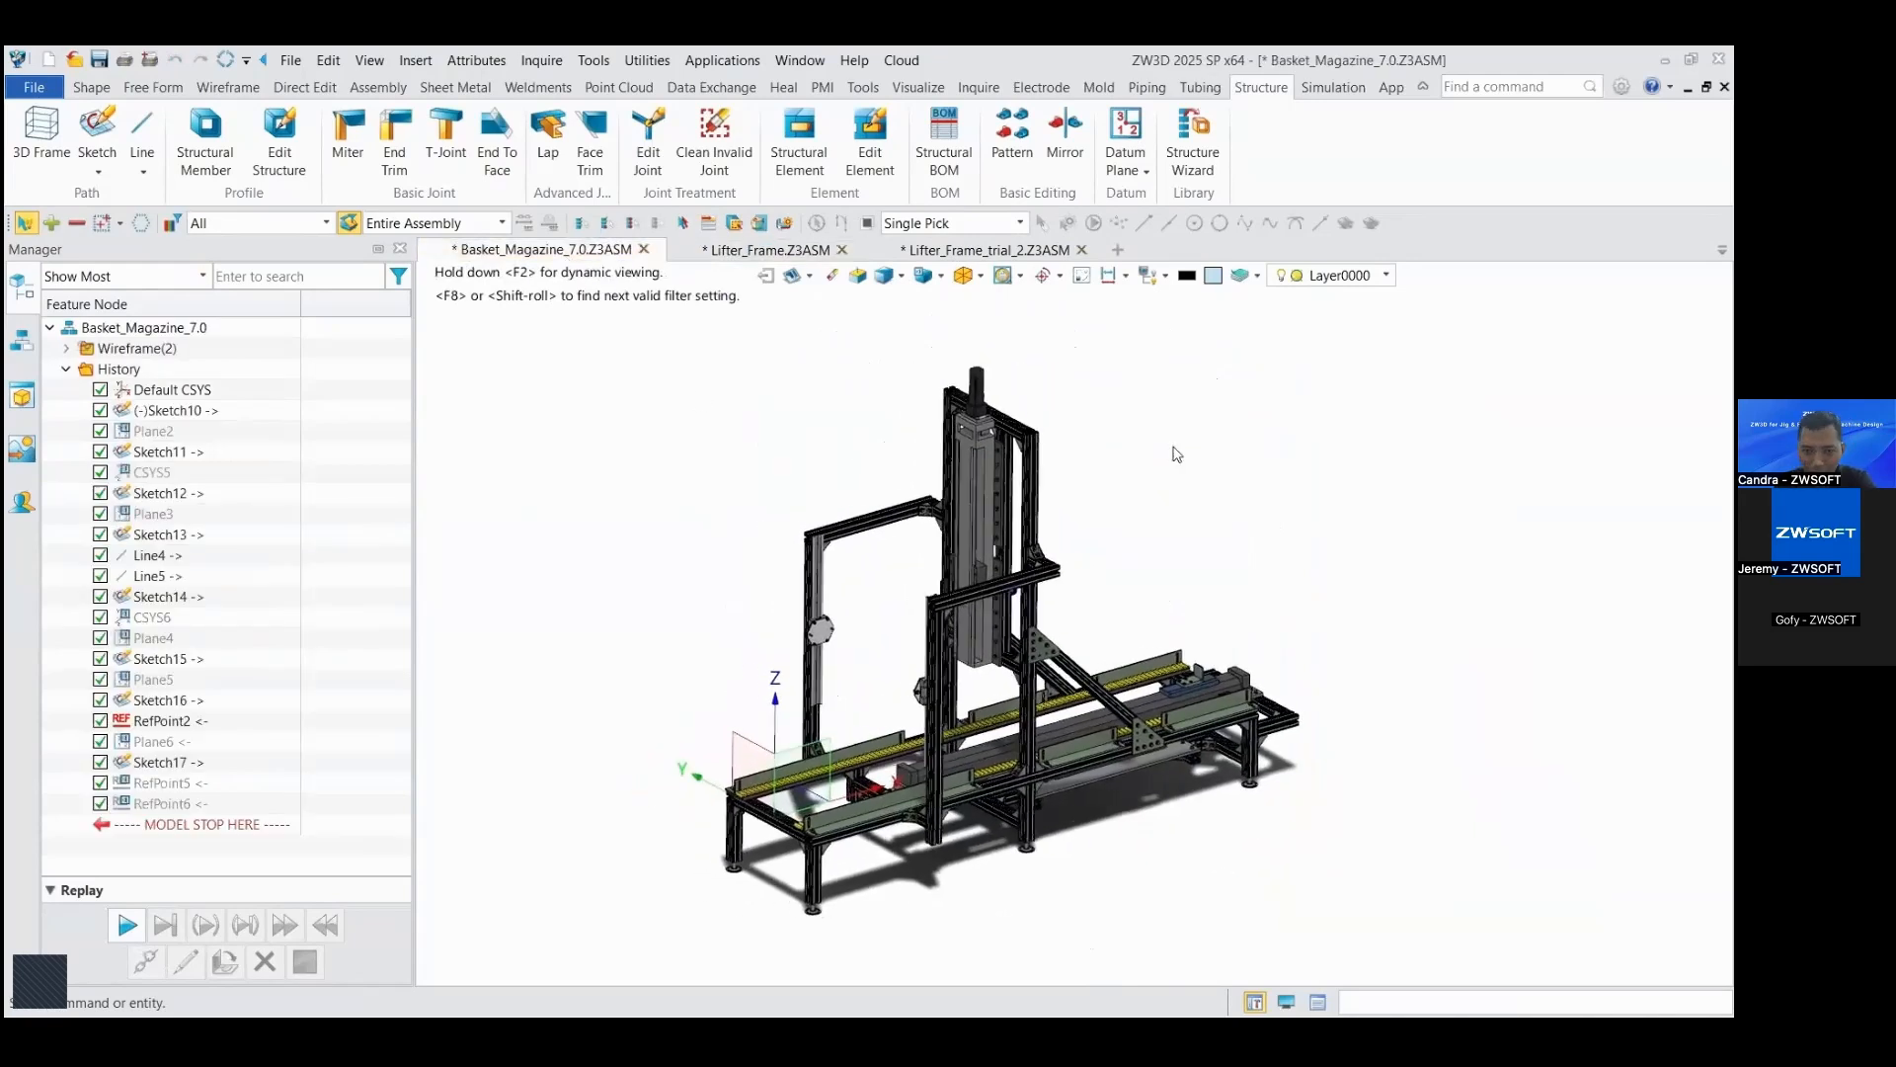
click(374, 89)
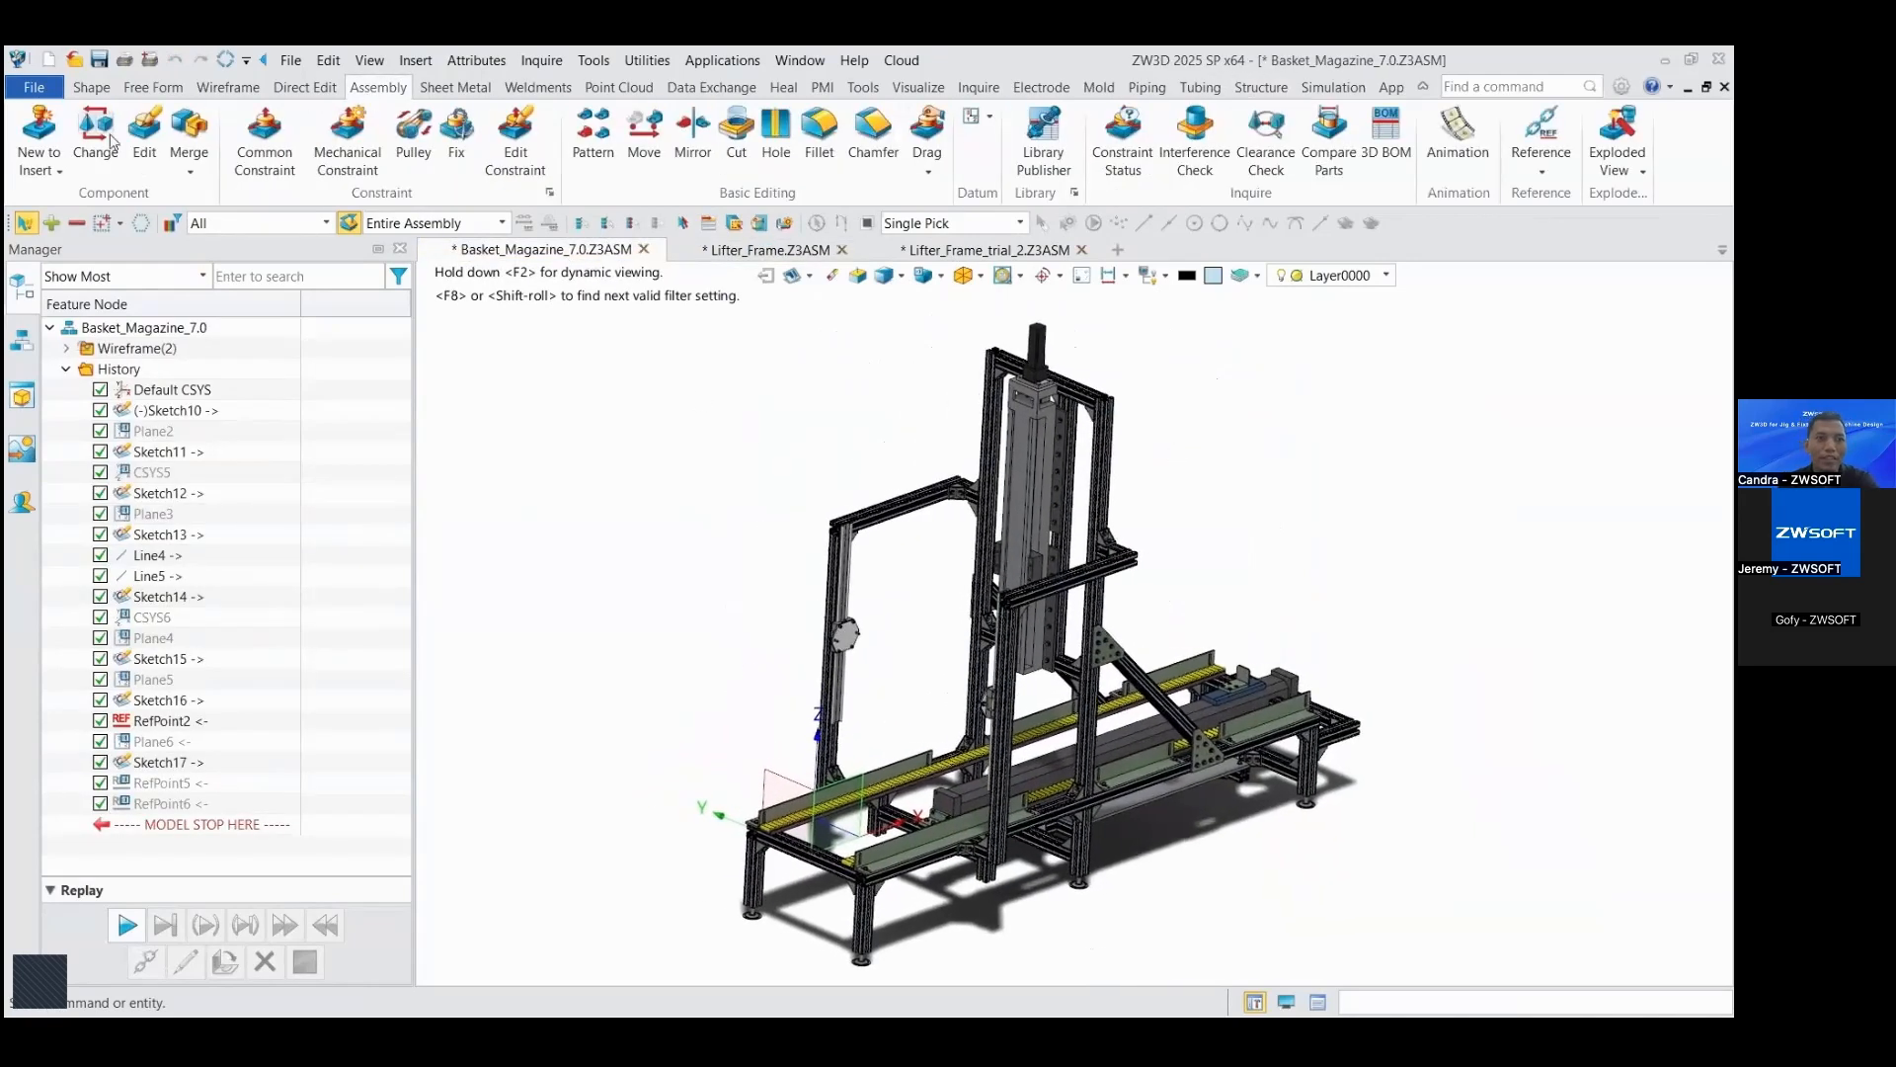
click(40, 165)
click(45, 204)
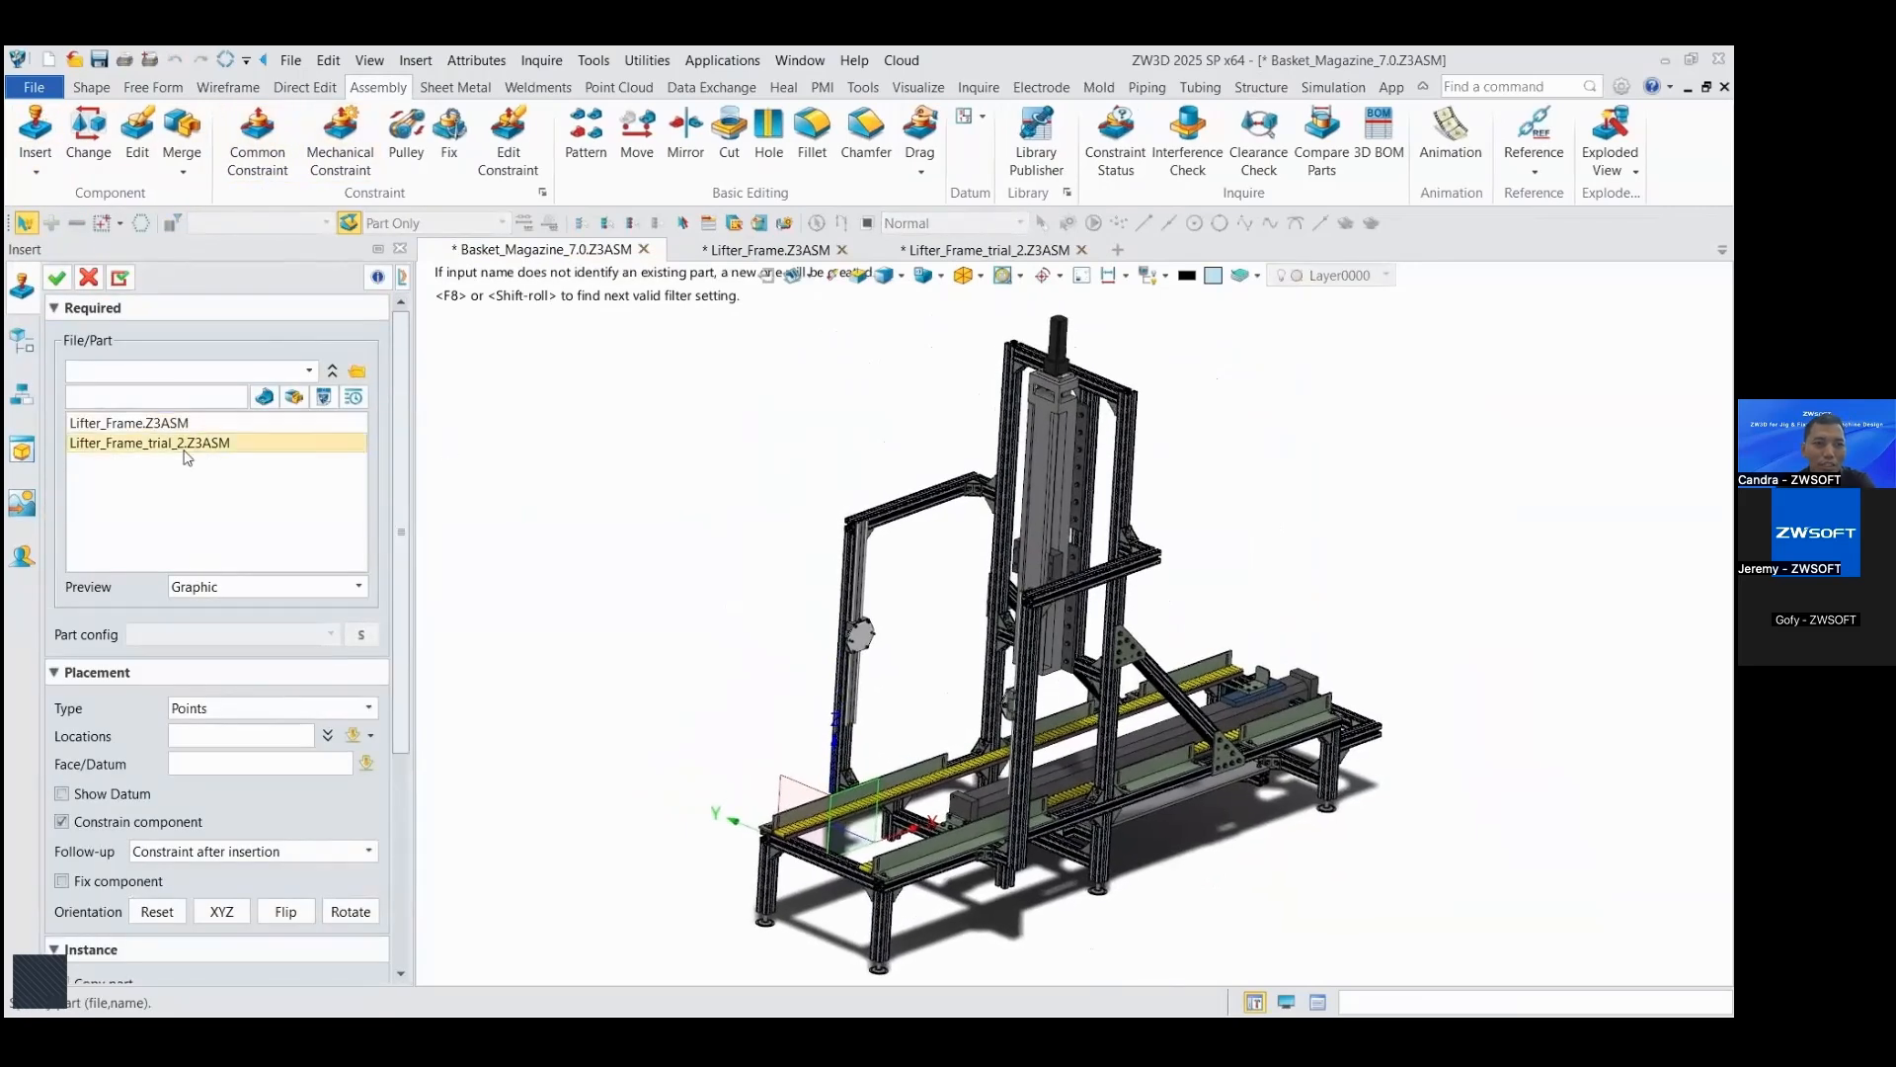
click(138, 423)
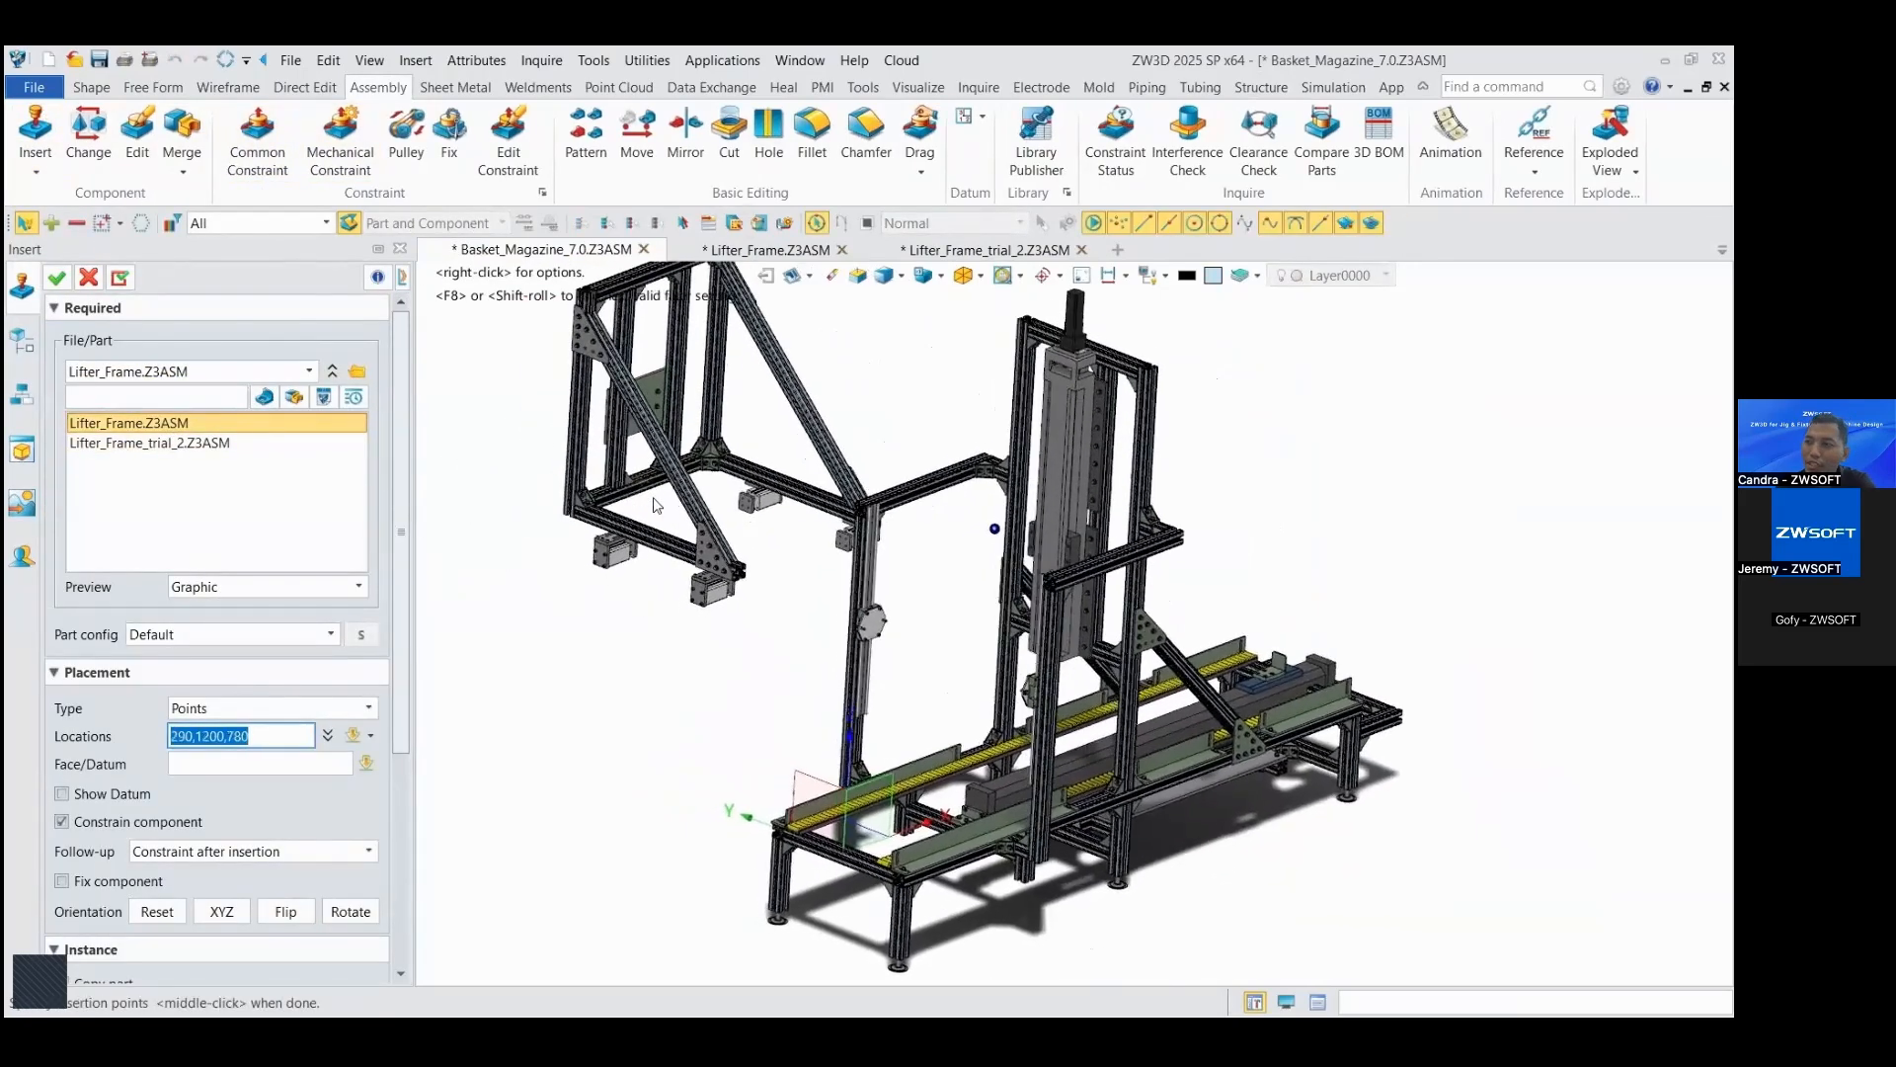
scroll(657, 506, up, 3)
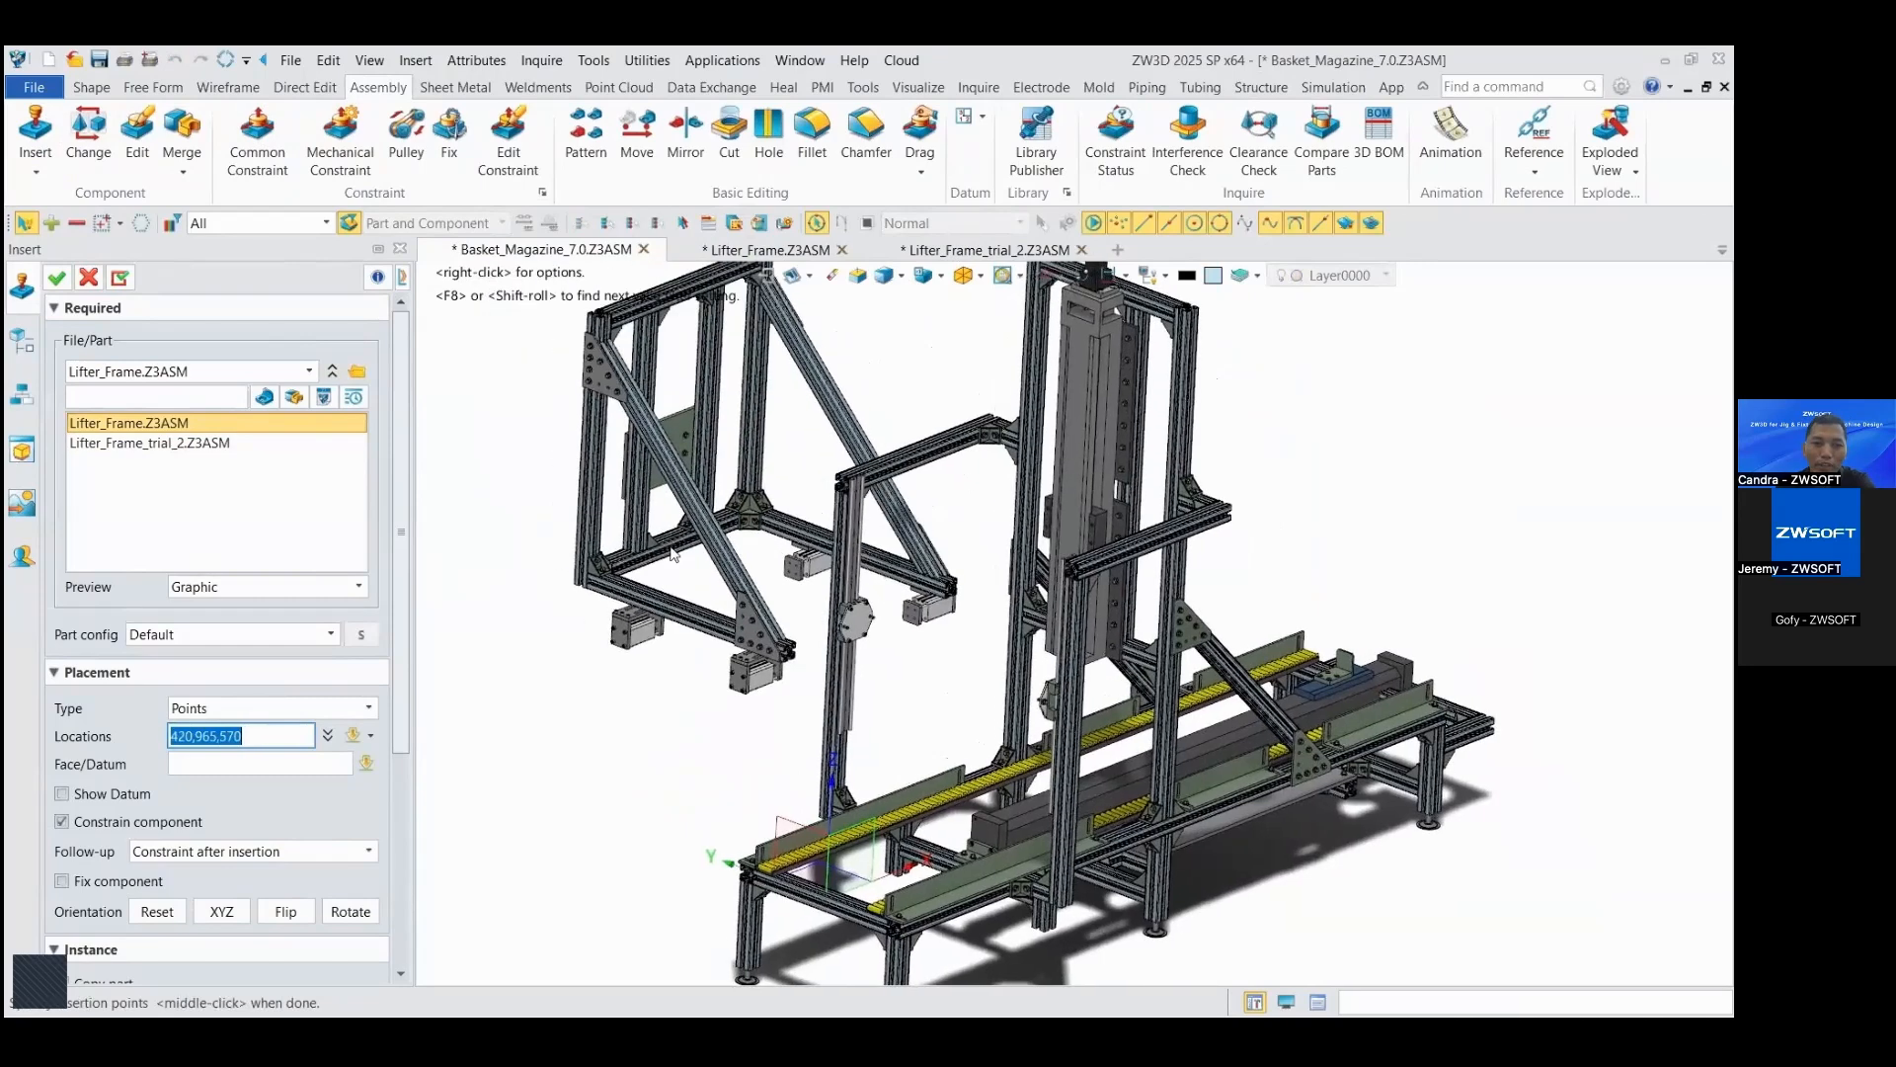
scroll(633, 559, down, 1)
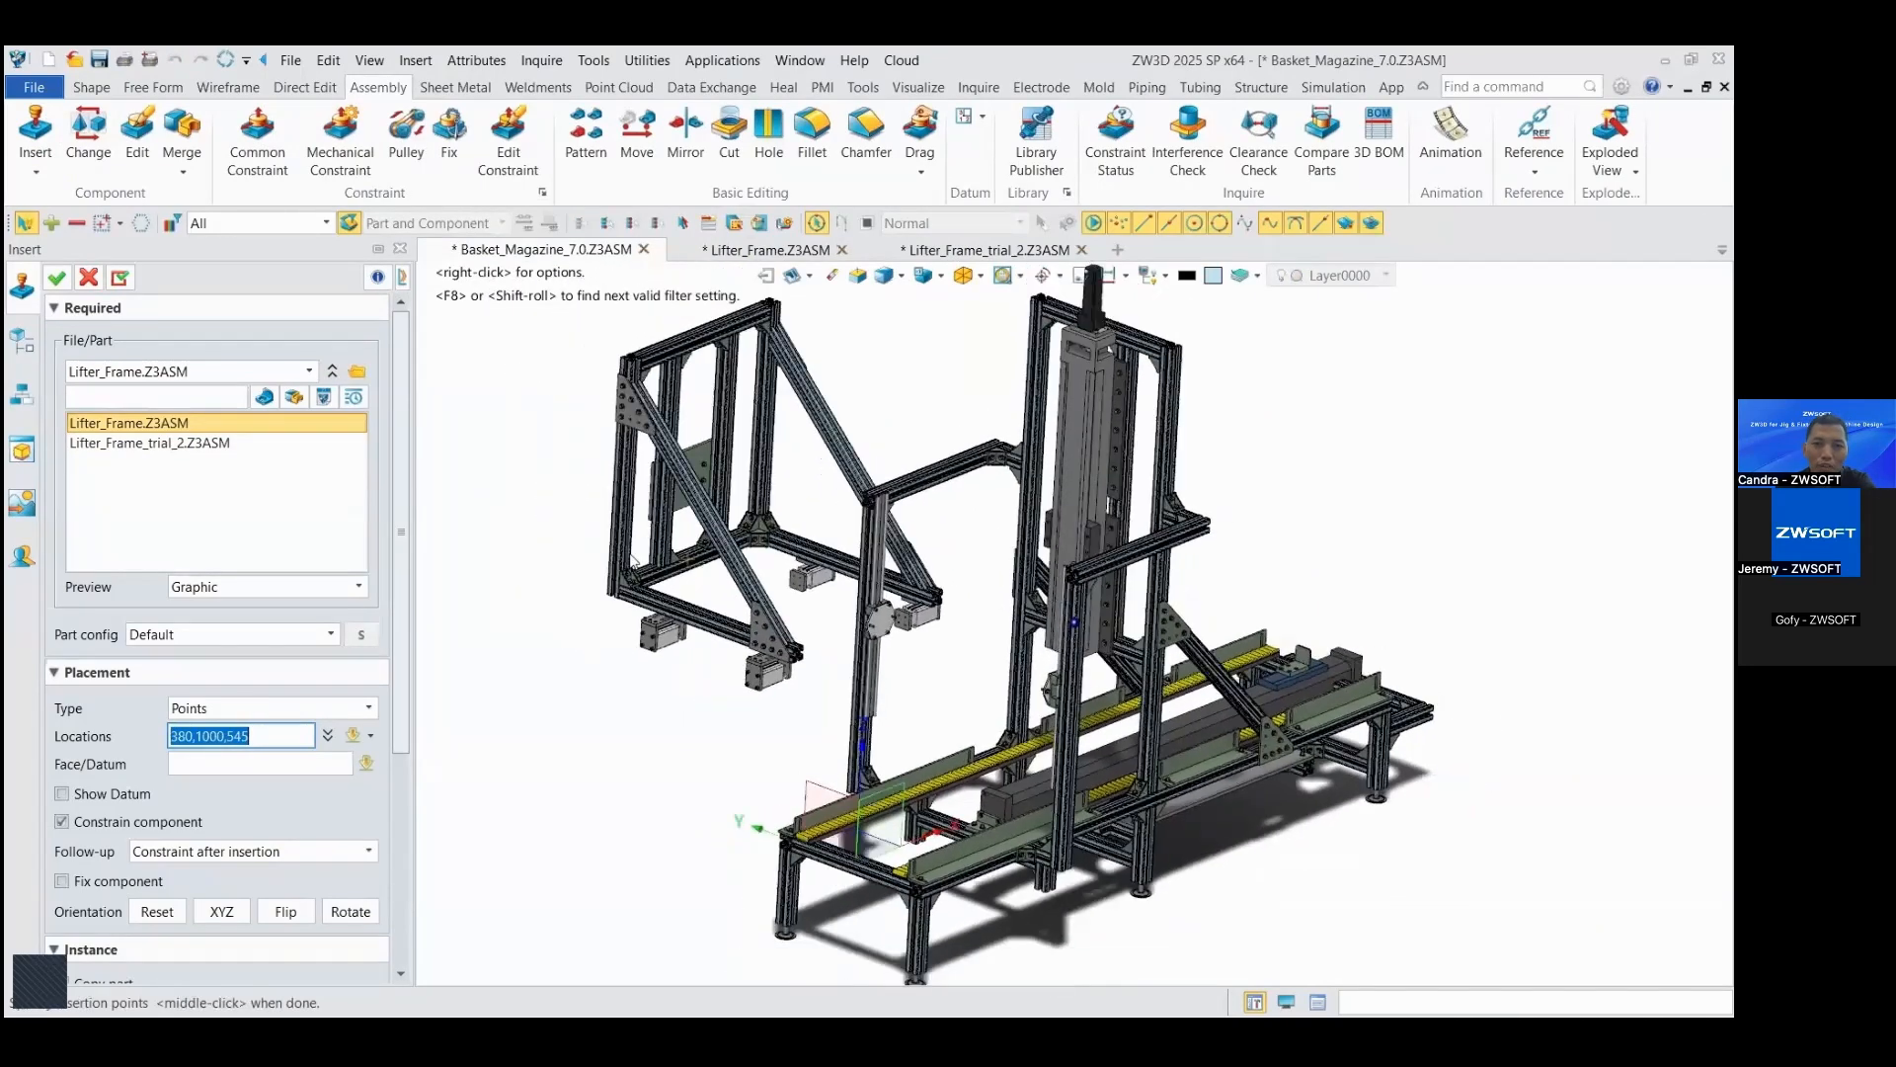
click(635, 561)
right_drag(635, 563, 894, 572)
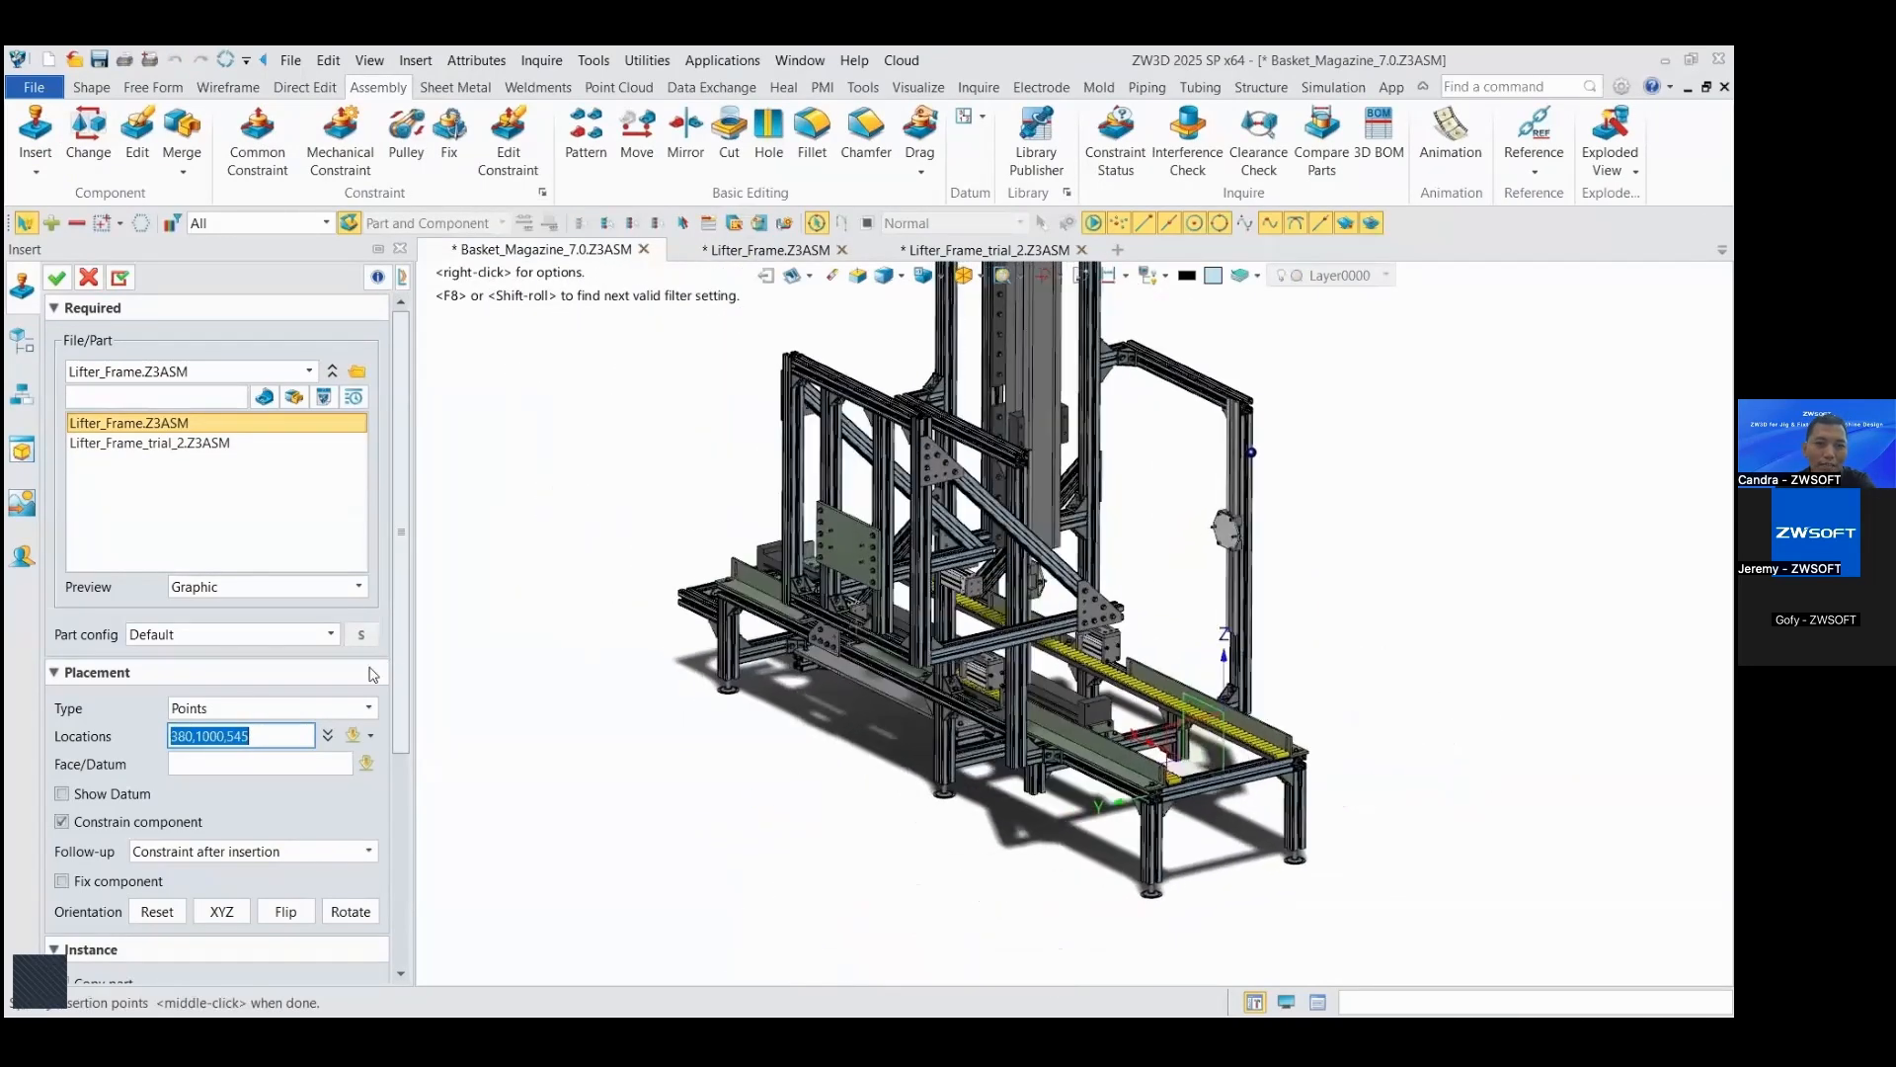
click(57, 279)
Step: Add a coincident constraint with opposite facing between the lifter frame's slider plate and the KK_130 linear slider
scroll(664, 539, up, 5)
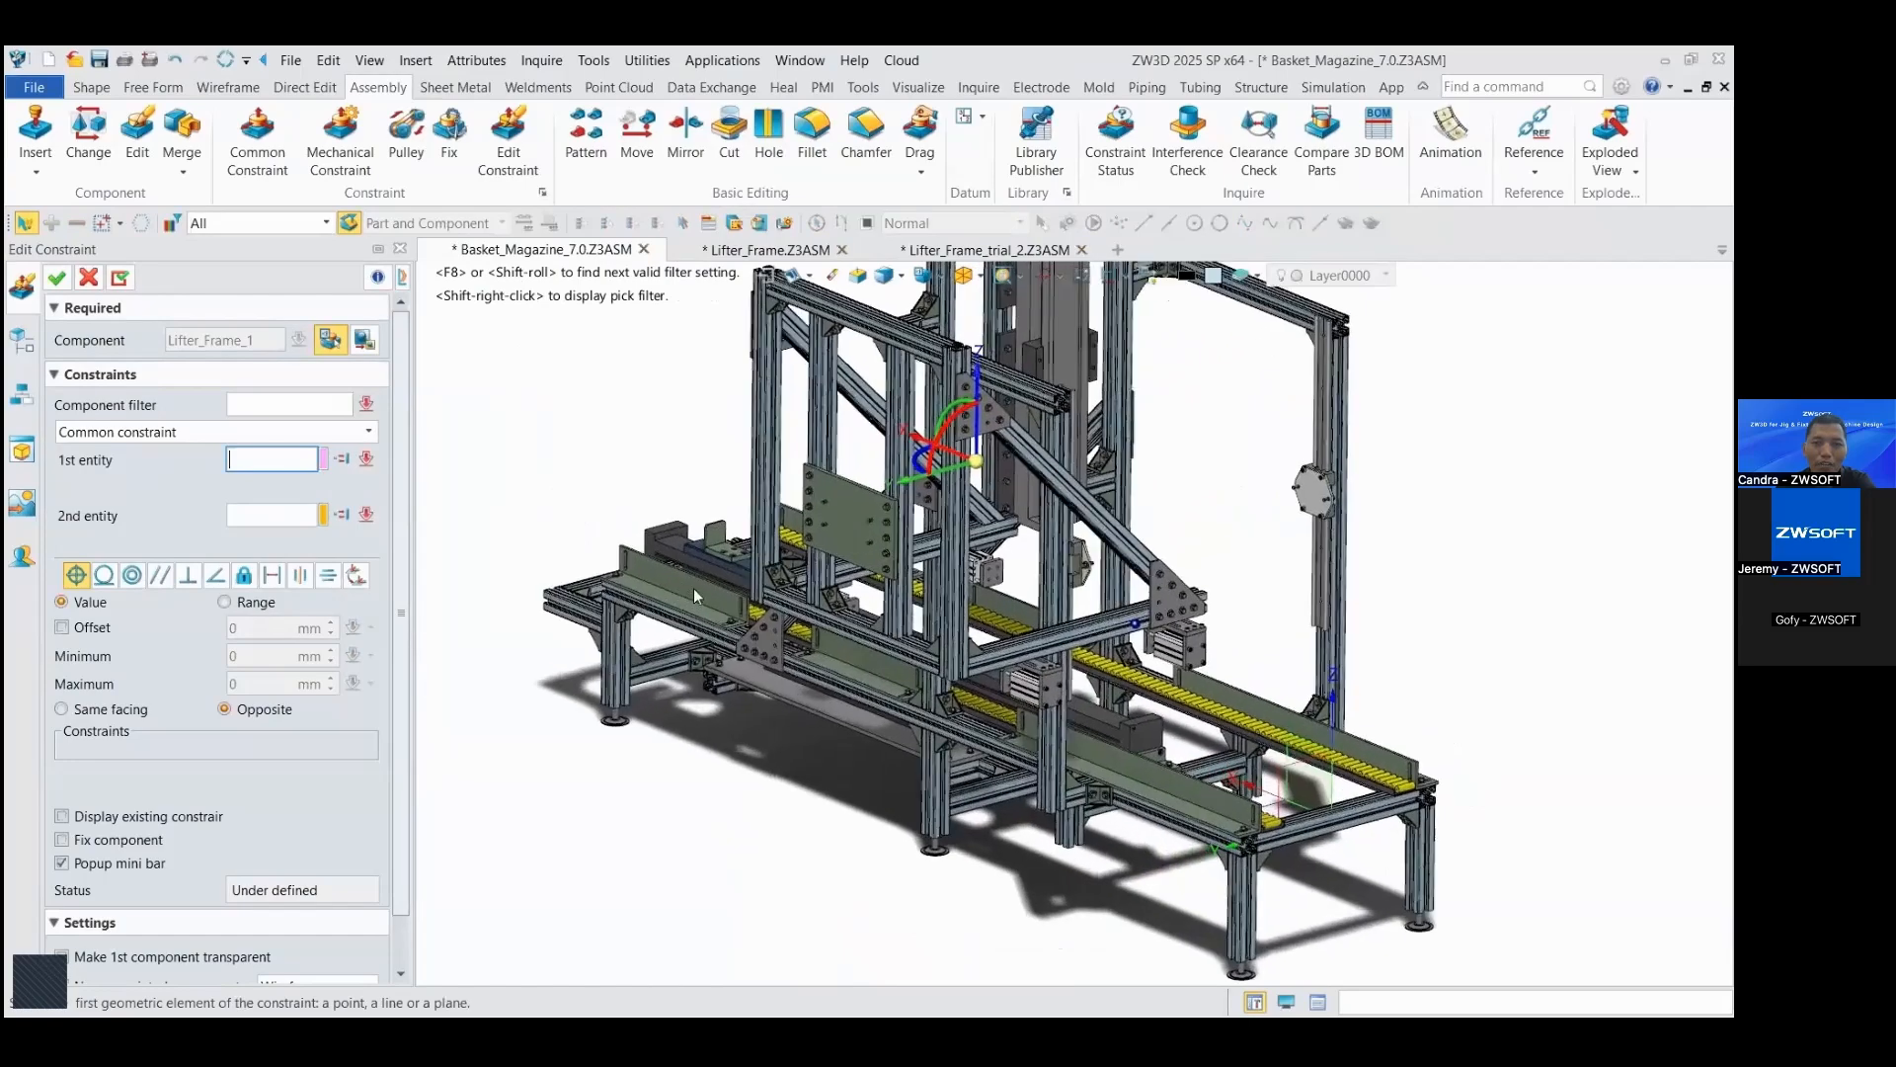
scroll(719, 581, up, 2)
click(846, 493)
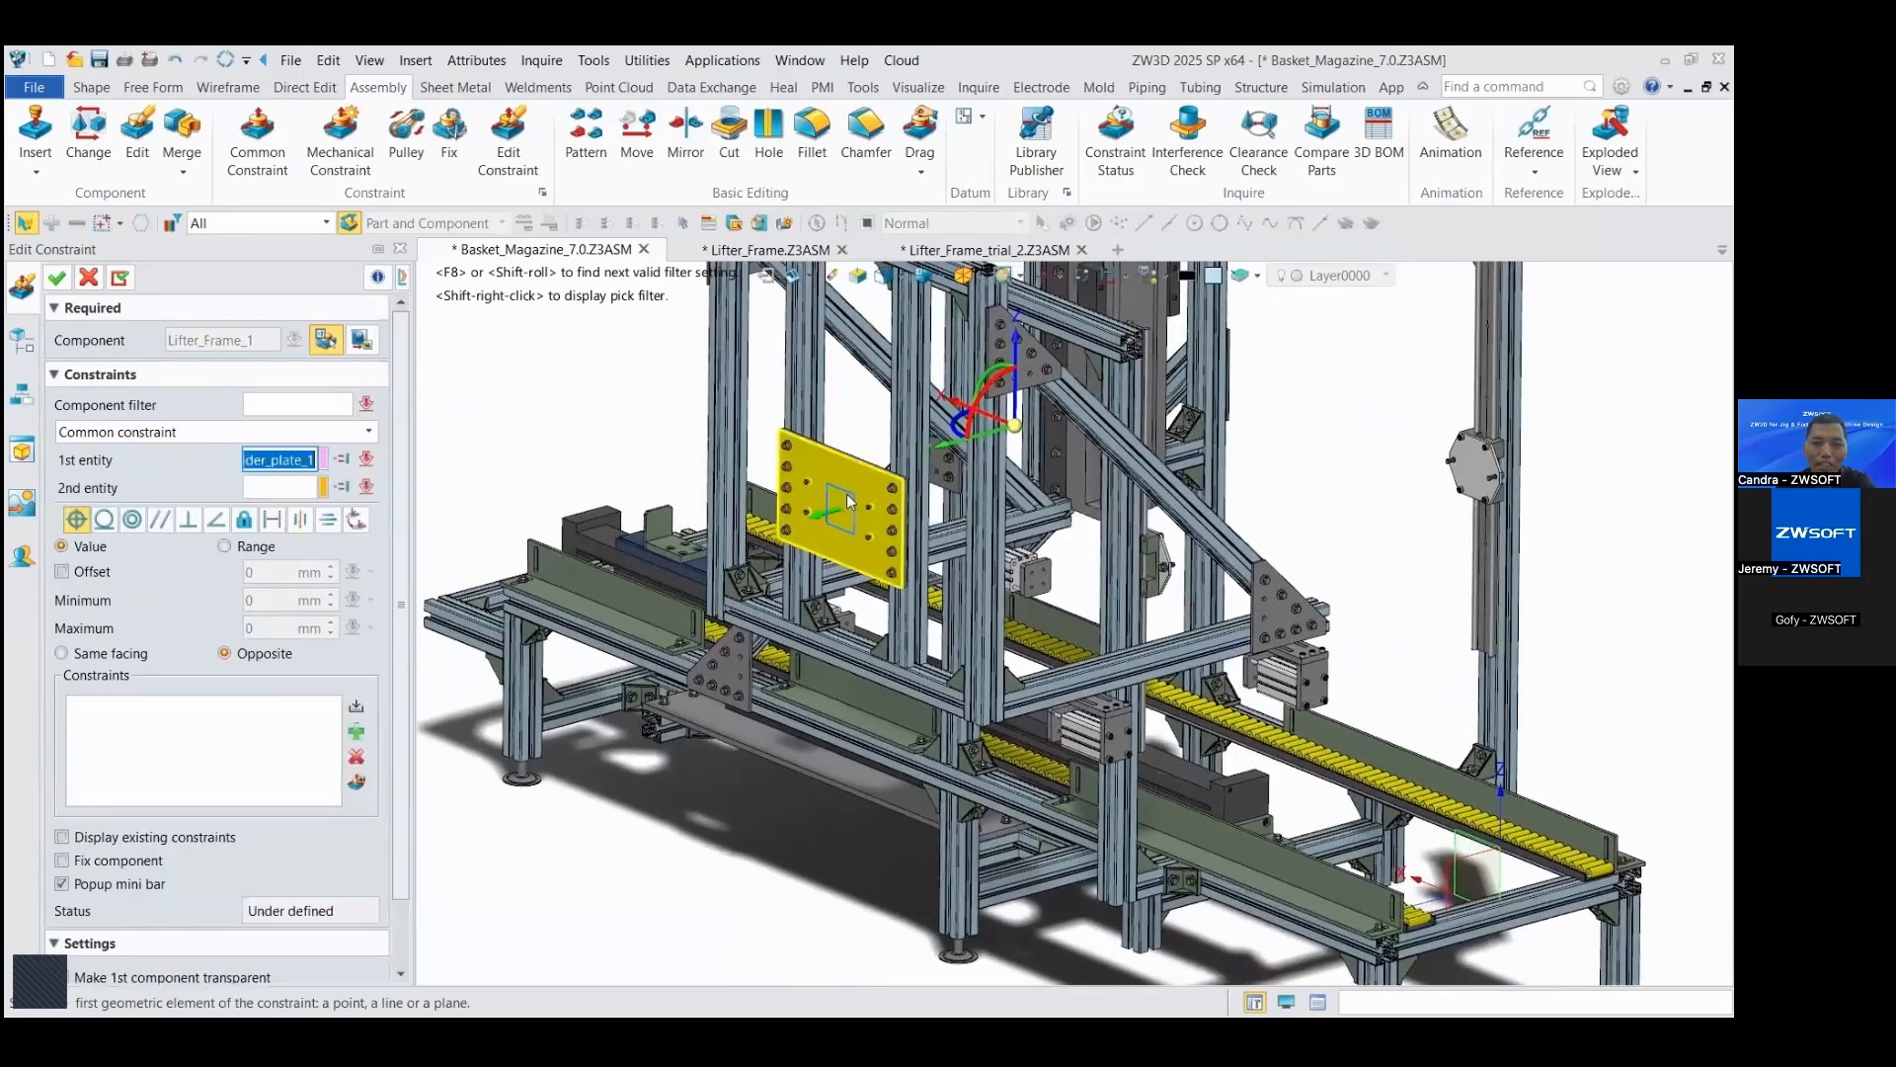
scroll(845, 498, up, 6)
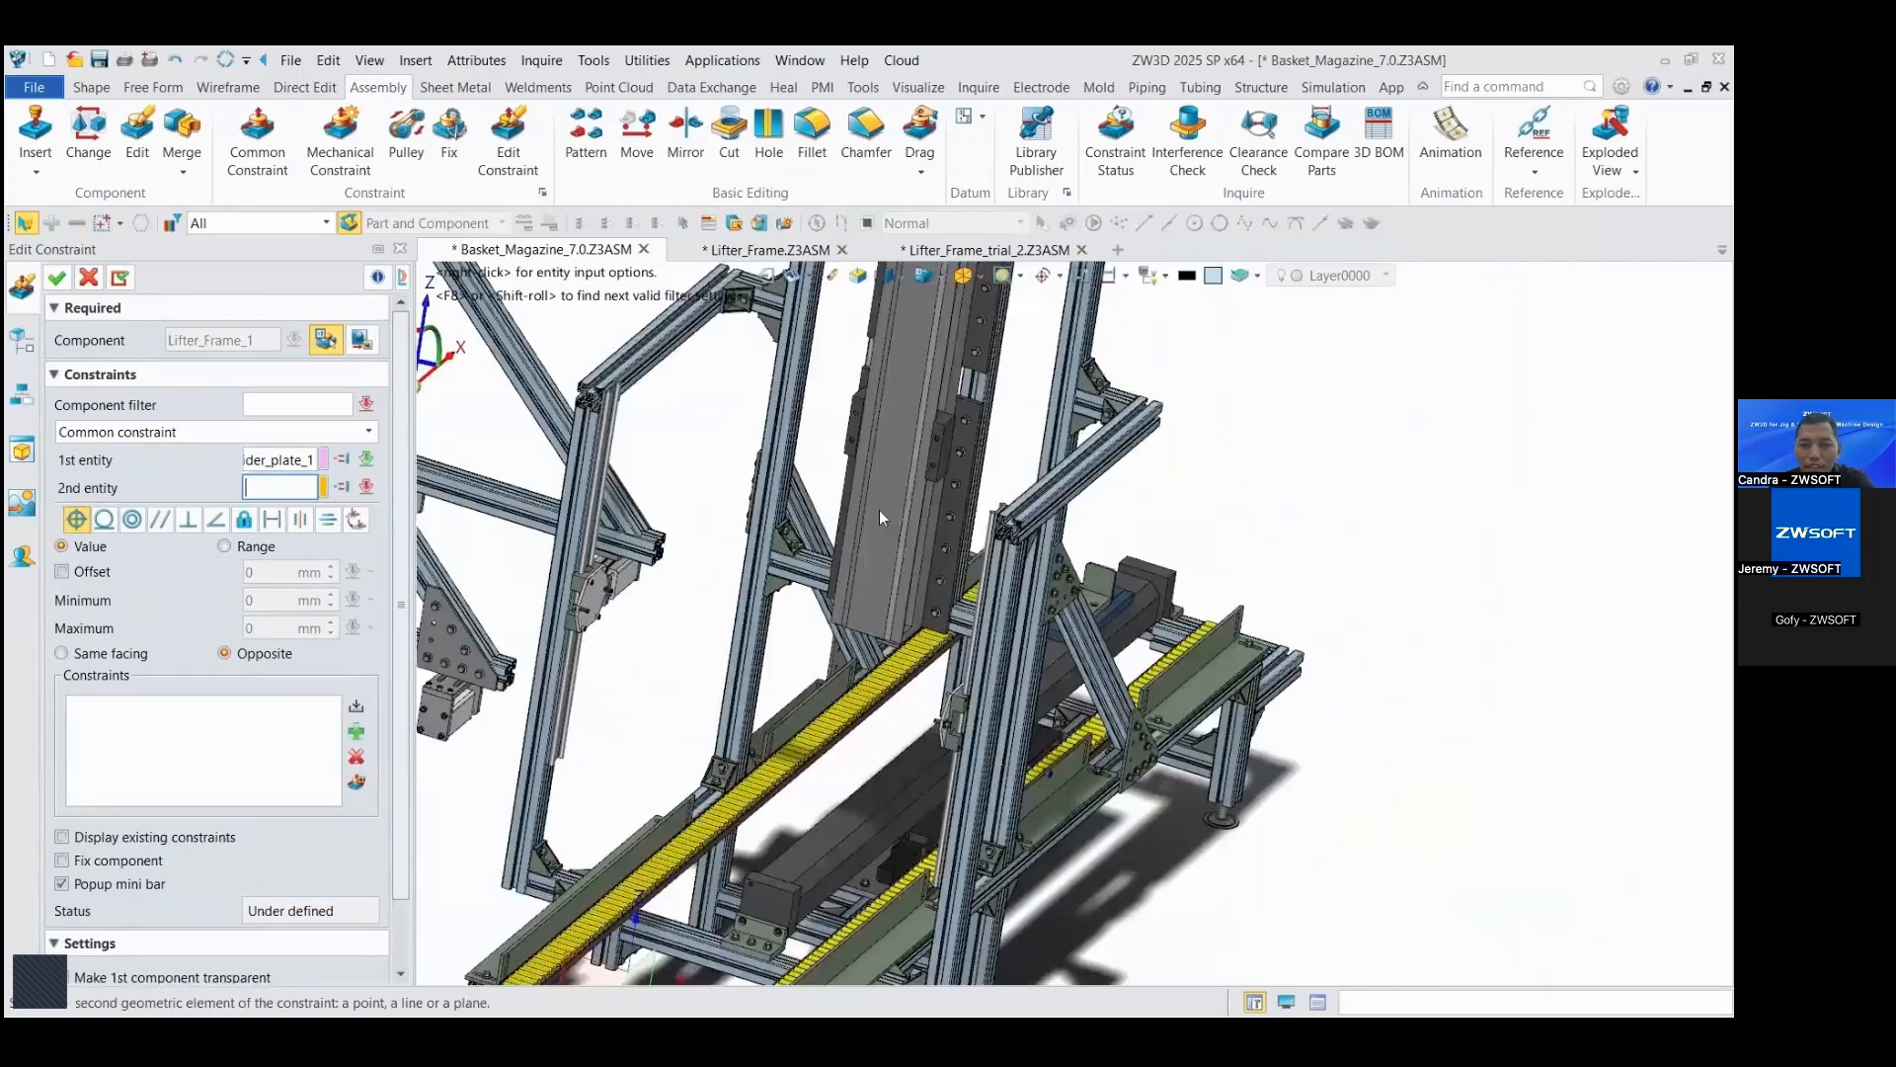
click(910, 589)
scroll(911, 589, down, 8)
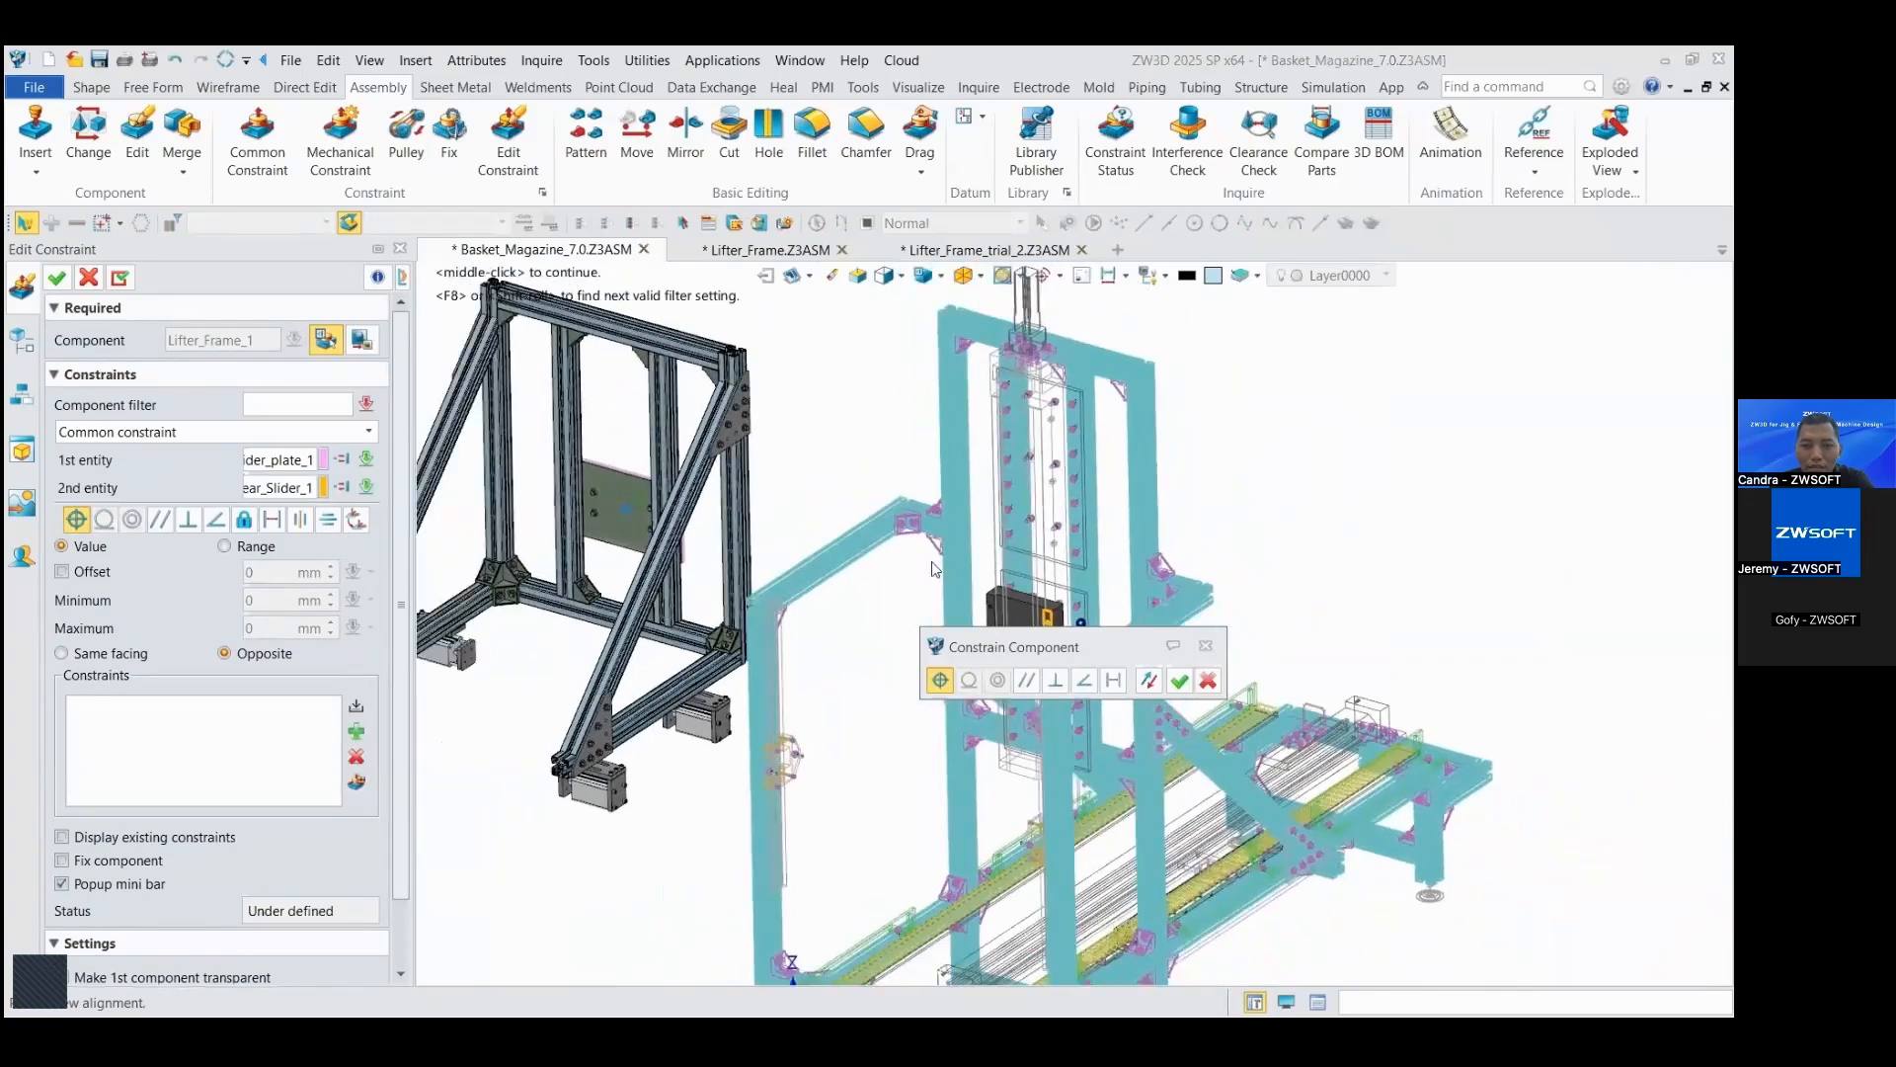
scroll(932, 573, up, 3)
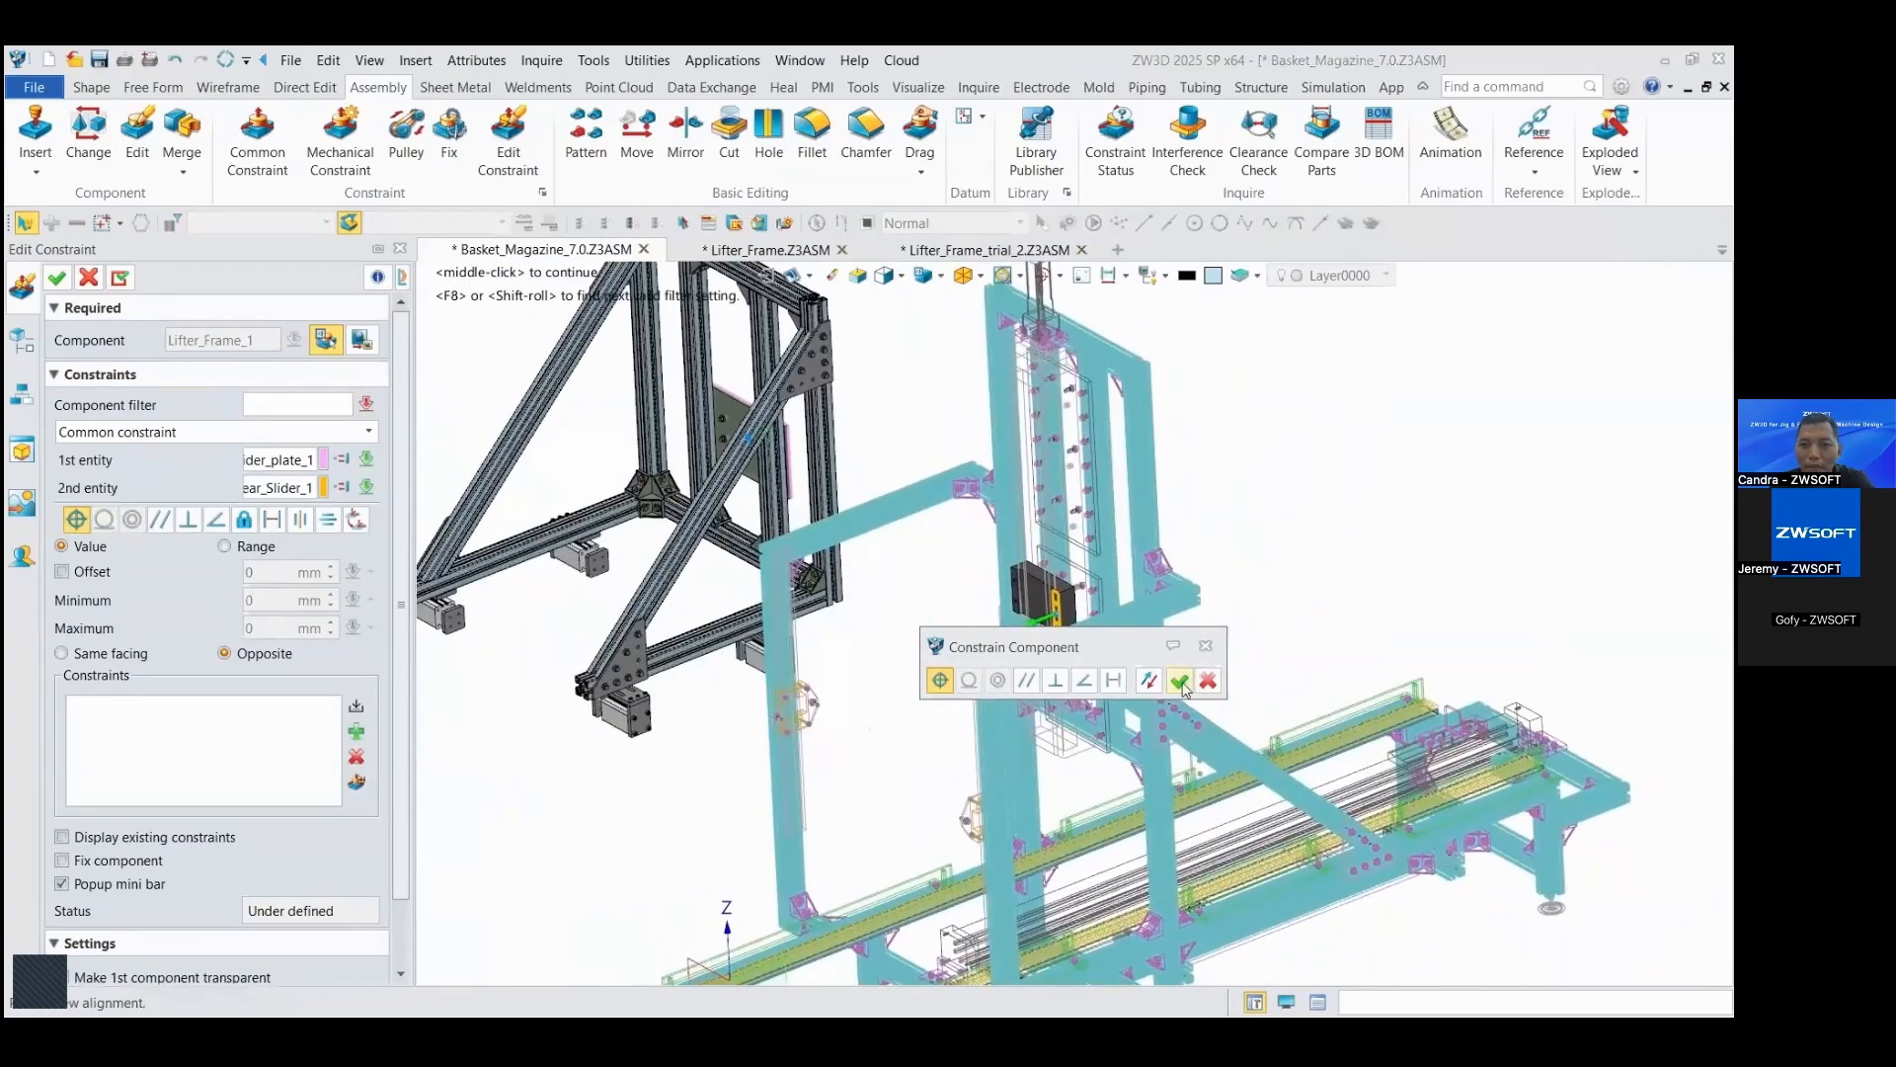
click(1180, 679)
Step: Add a concentric constraint between the slider plate's flange bolt M8x12_26 and its matching hole in the KK_130 linear slider
right_drag(1142, 620, 1250, 576)
scroll(1249, 576, up, 4)
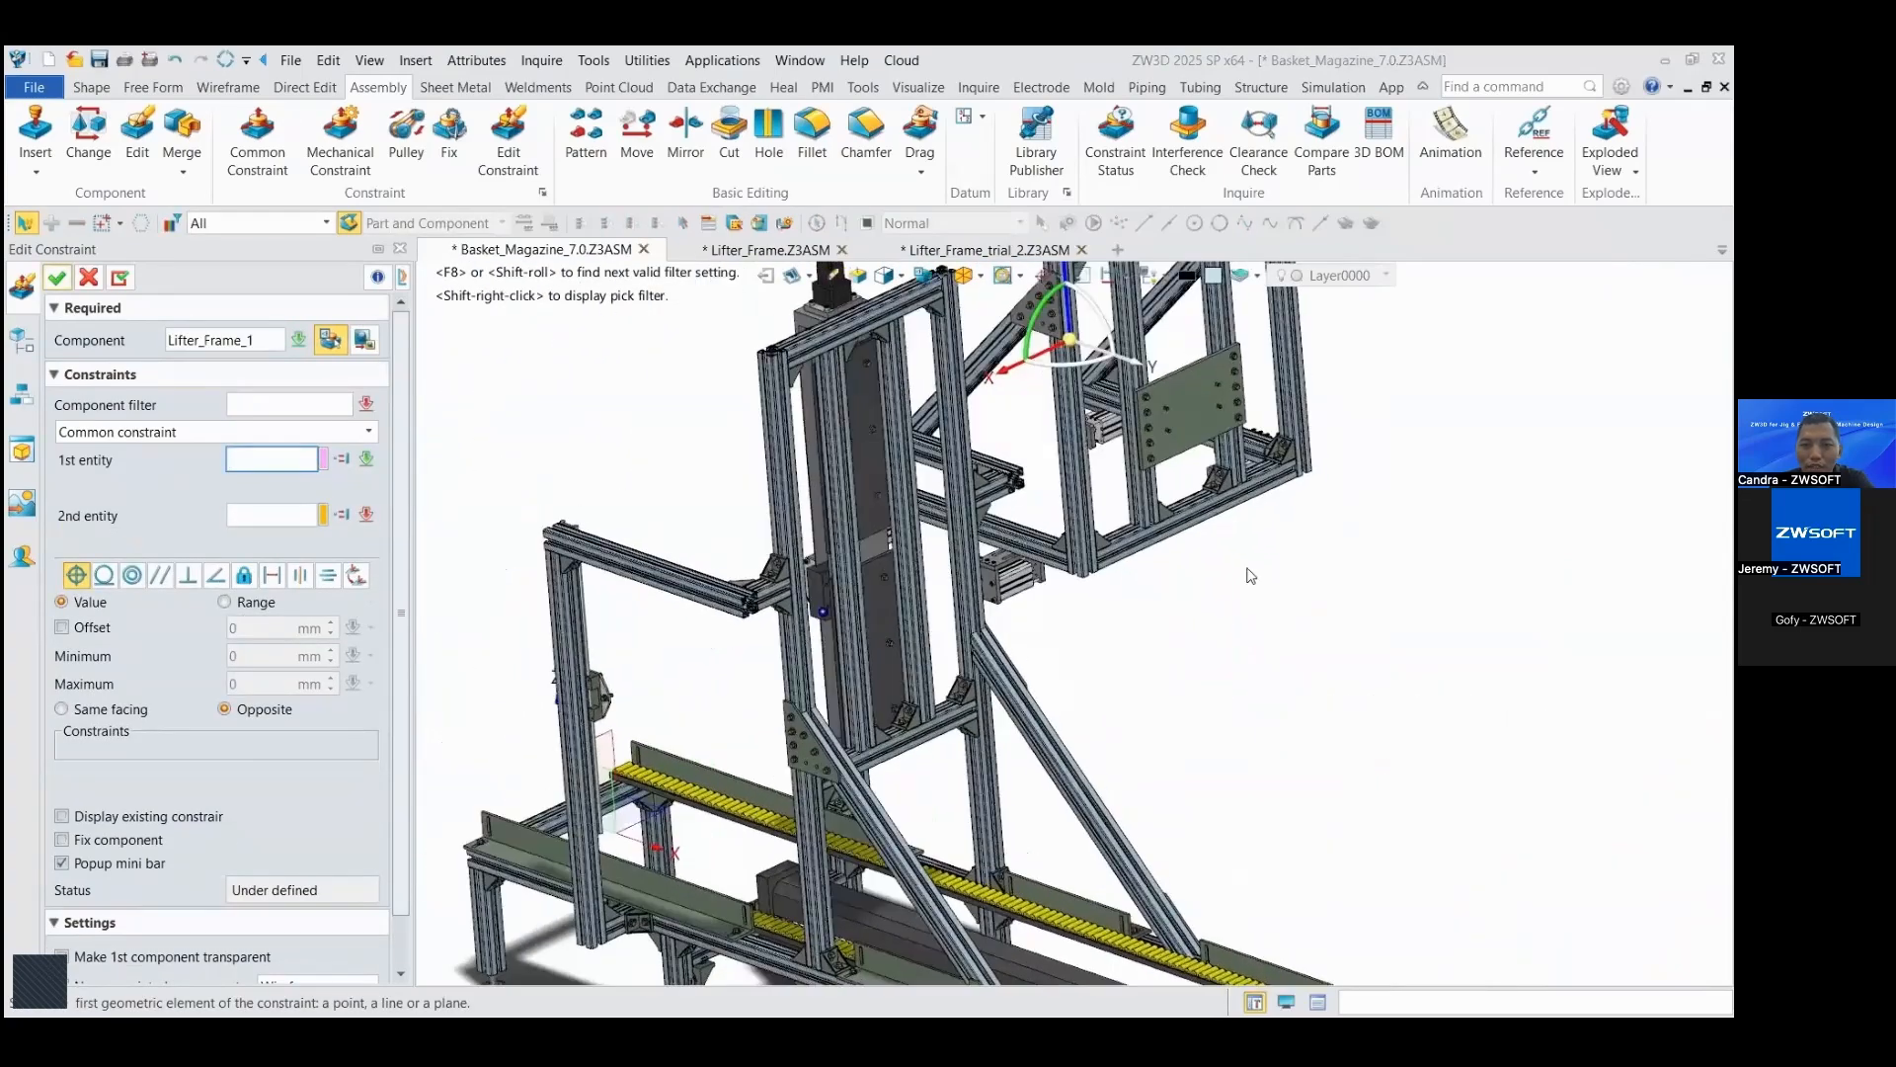
scroll(1250, 576, up, 6)
click(1022, 533)
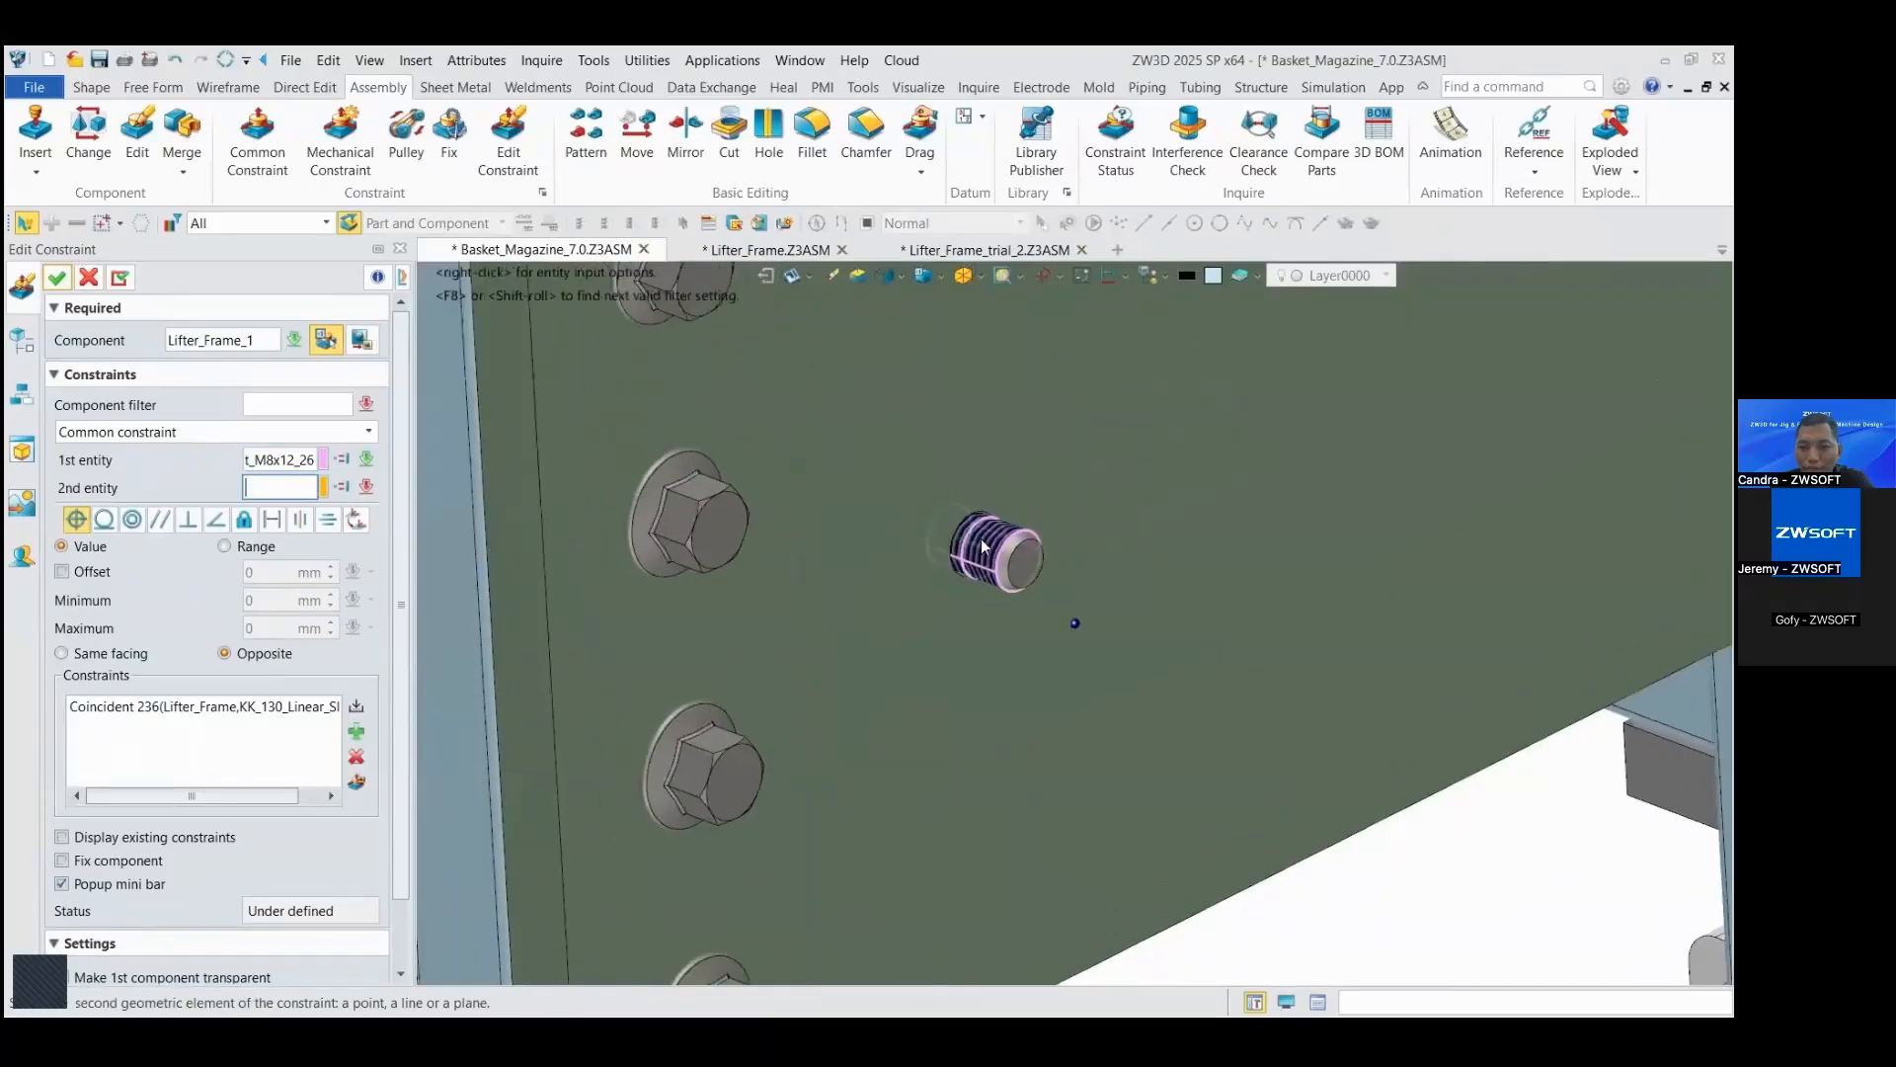
scroll(1009, 544, down, 2)
scroll(1015, 544, down, 4)
right_drag(1040, 547, 1160, 557)
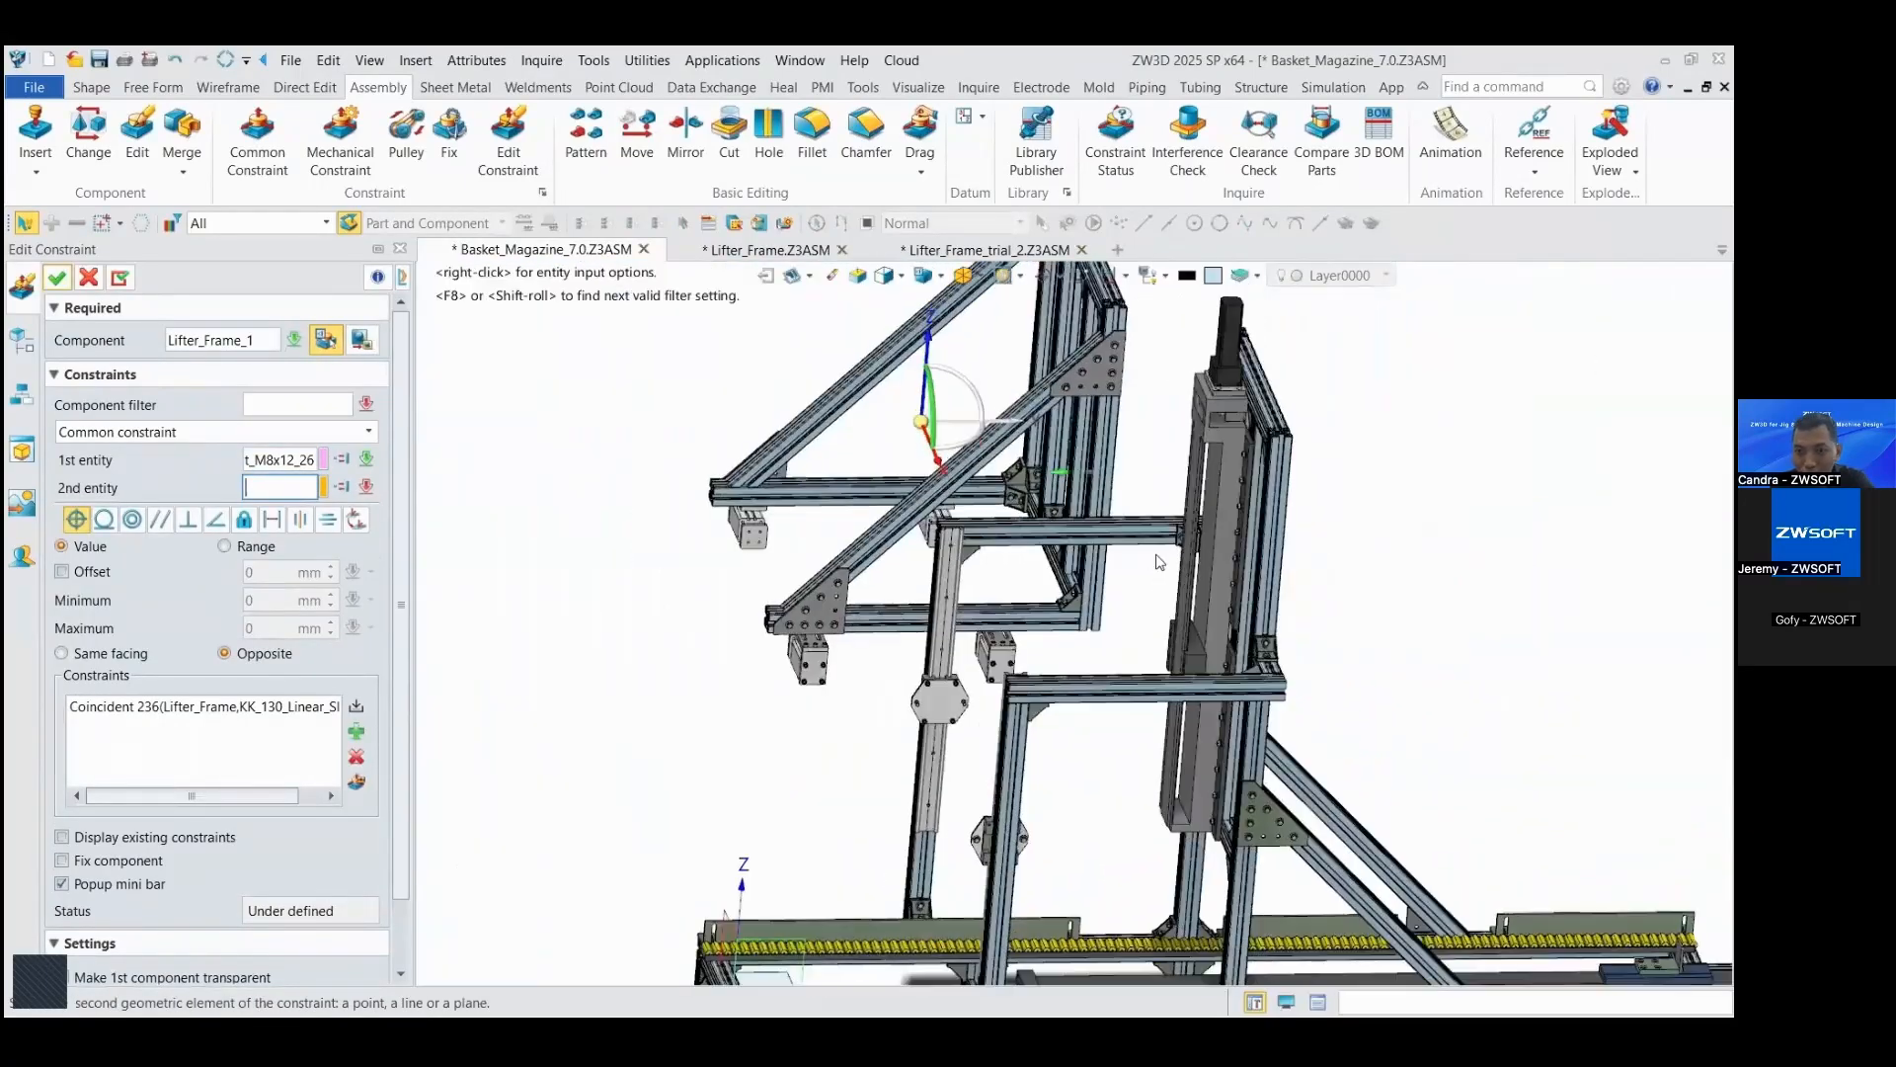
scroll(1225, 666, up, 10)
click(1224, 669)
scroll(1220, 677, down, 8)
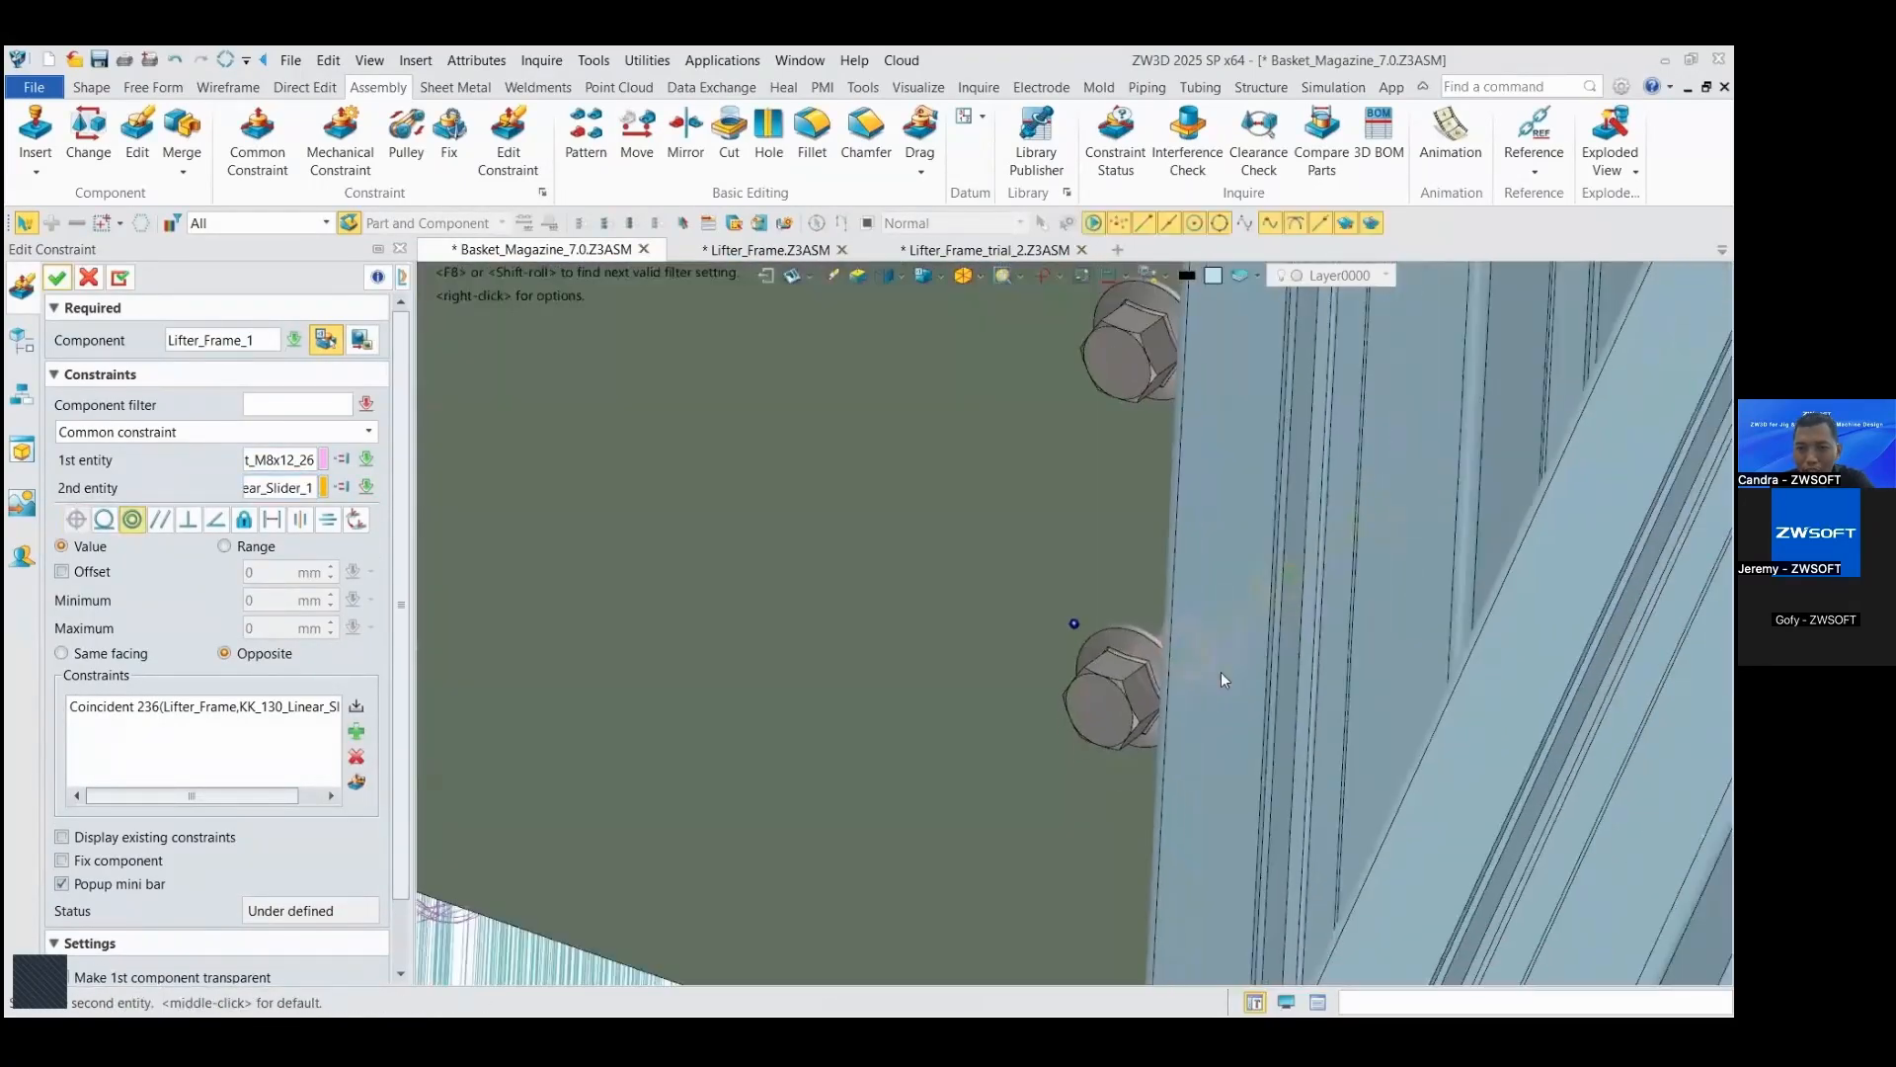
scroll(1220, 672, down, 8)
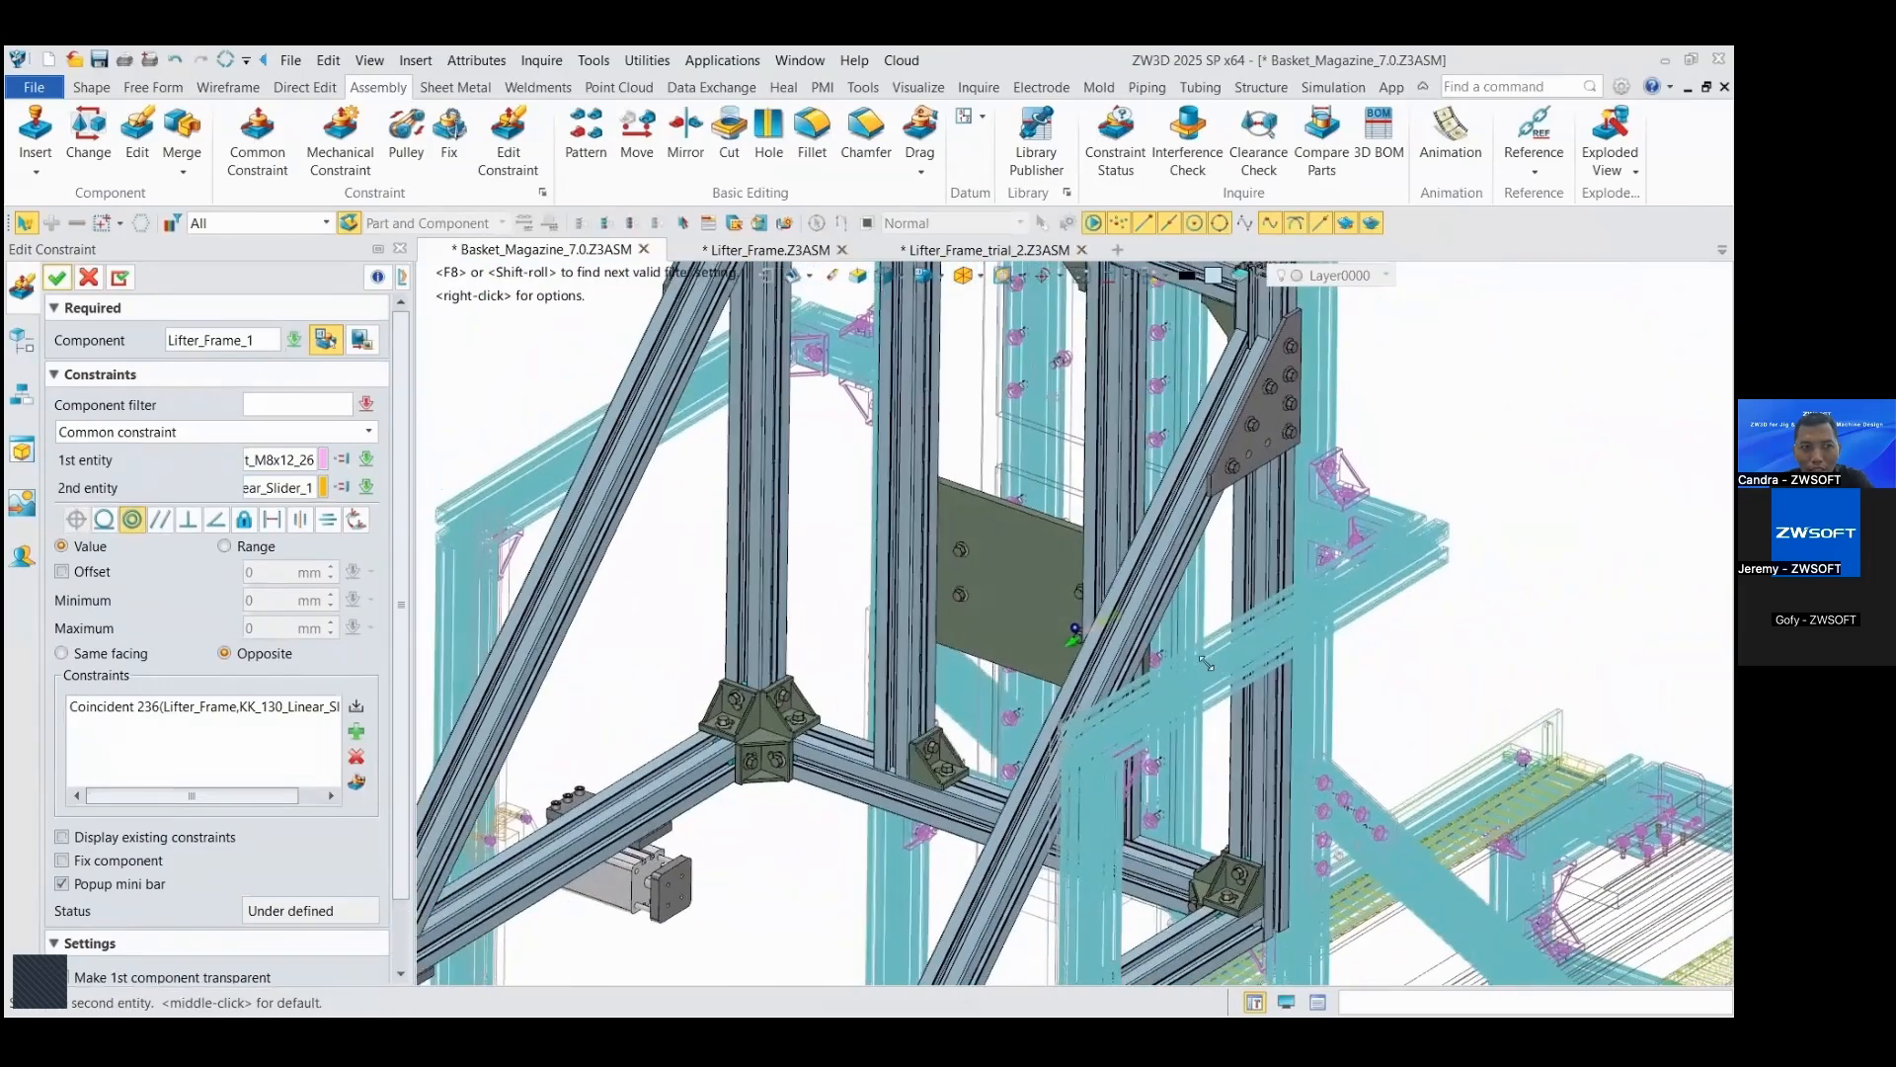
scroll(1206, 663, down, 3)
right_drag(1206, 663, 1363, 657)
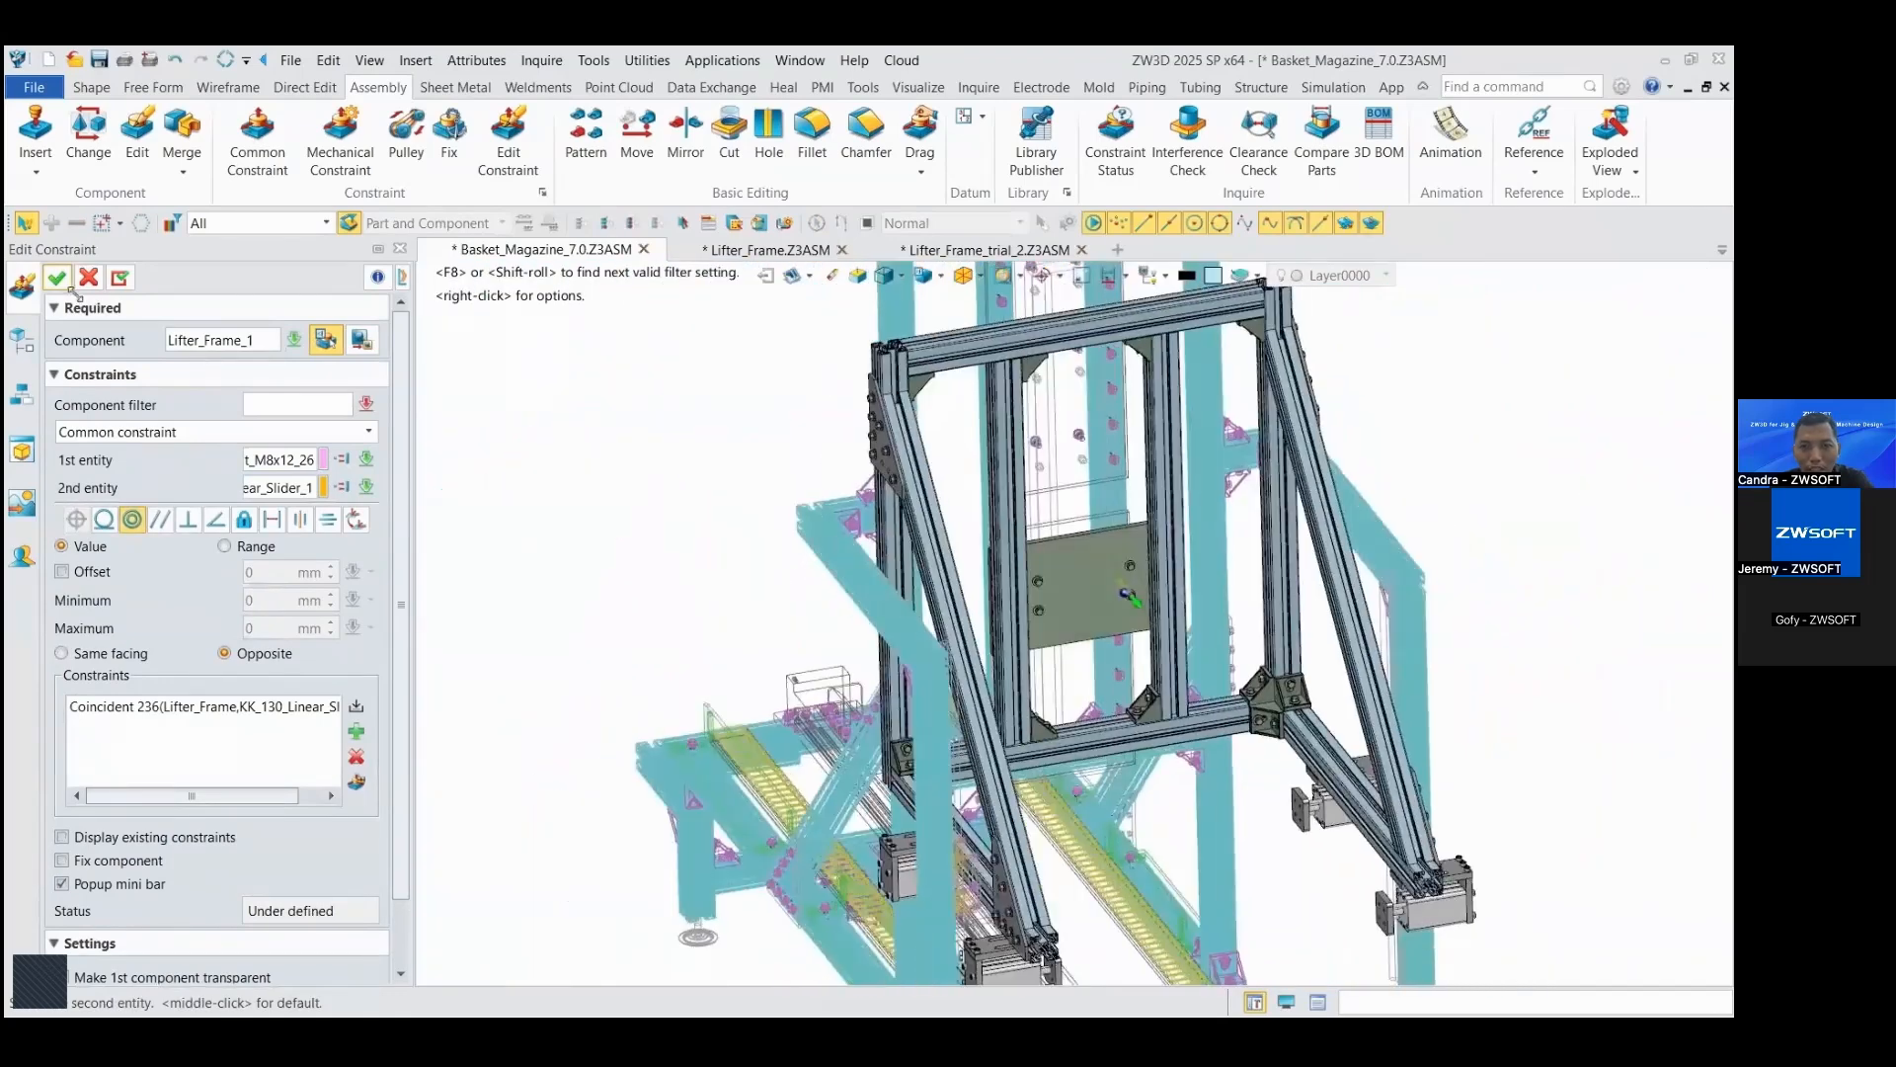
click(66, 282)
Step: Make the lifter frame's vertical slider plate transparent to expose the bolts and slider block behind it
right_drag(1106, 583, 1065, 542)
right_click(1073, 543)
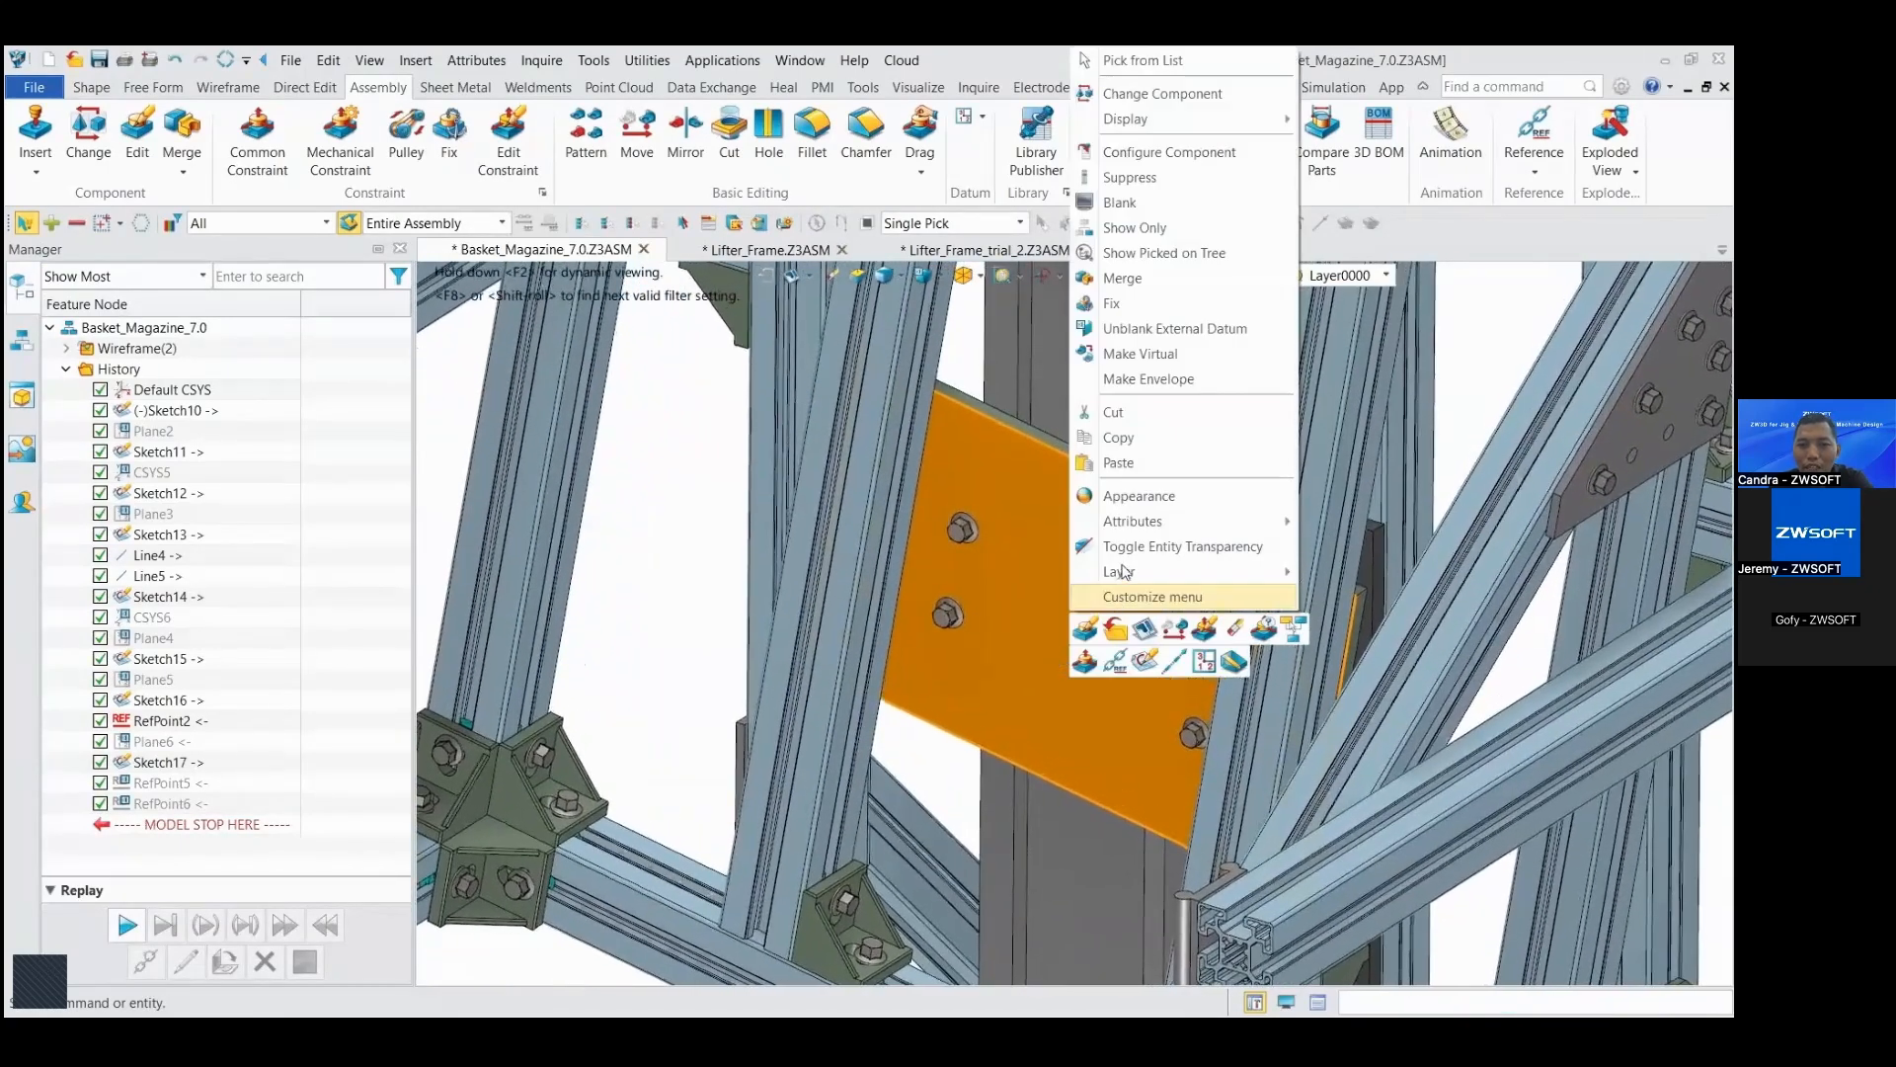
click(1136, 548)
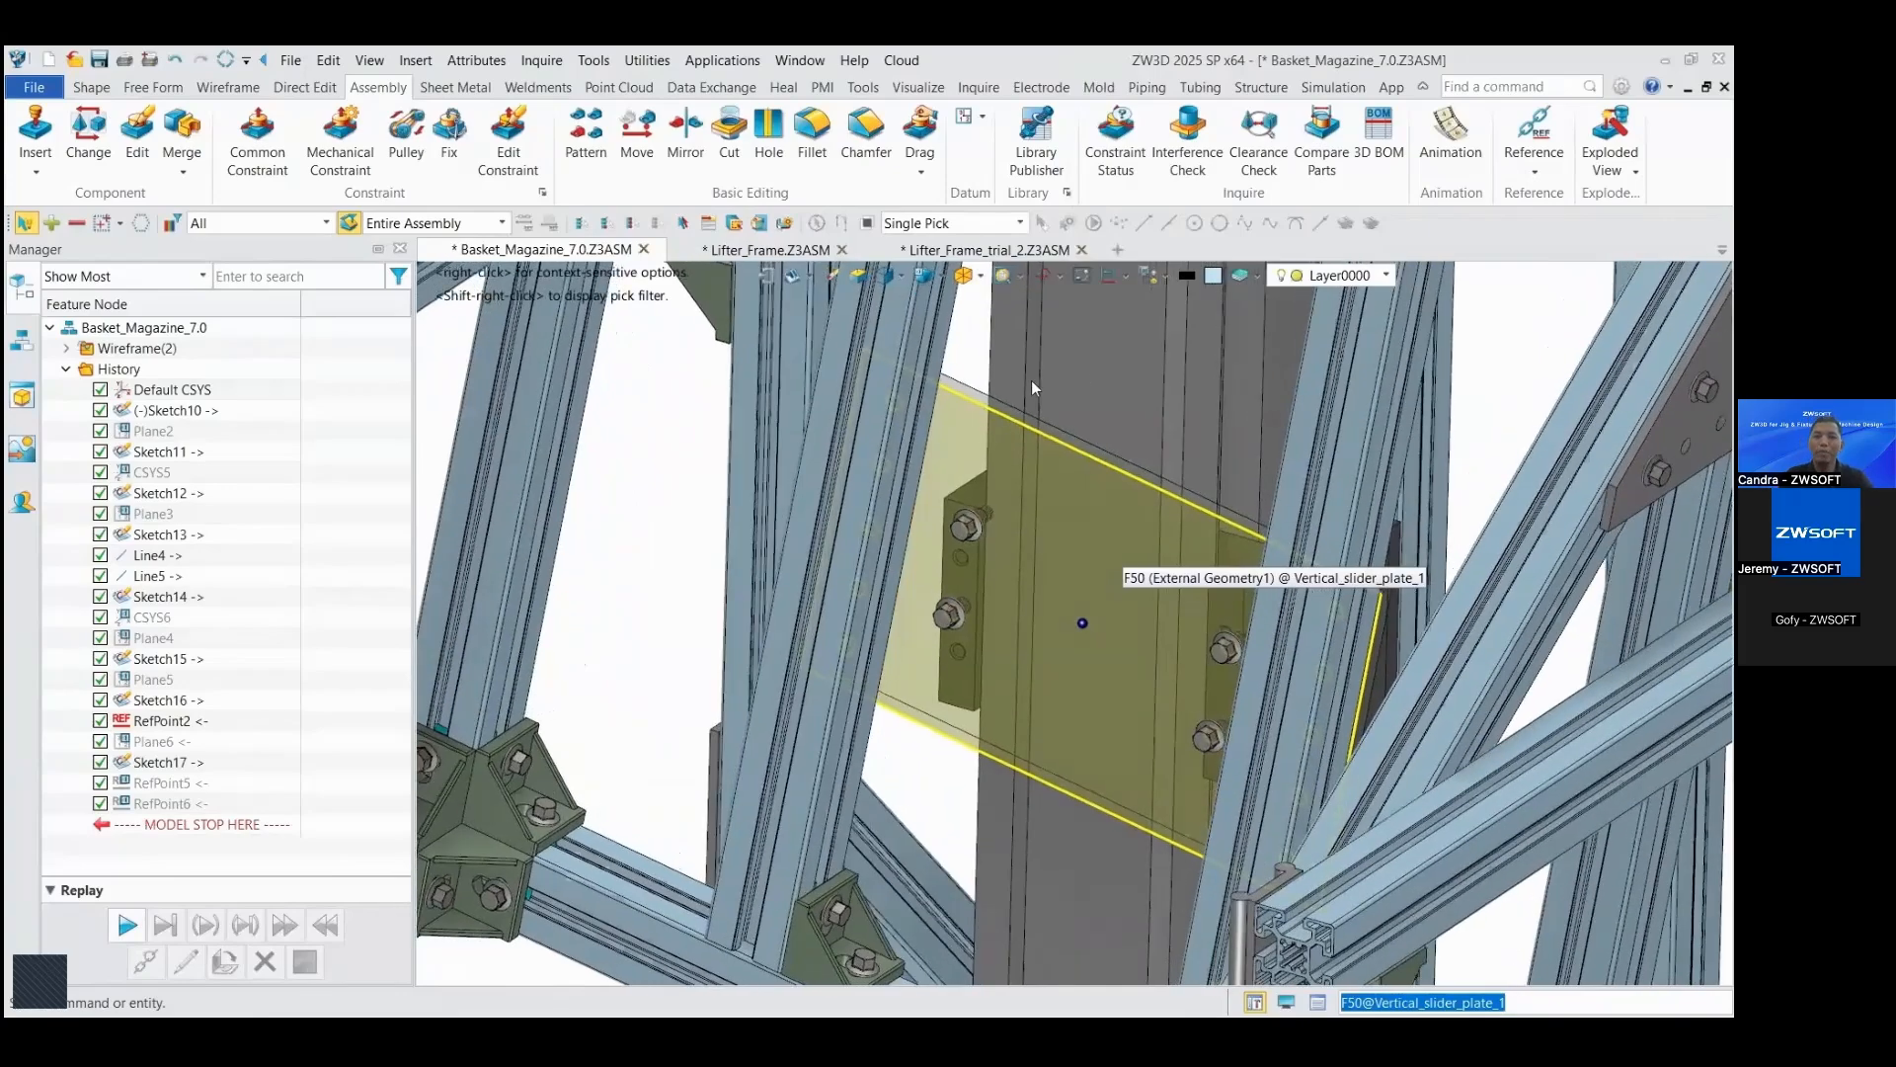
right_drag(630, 495, 514, 507)
scroll(515, 509, up, 5)
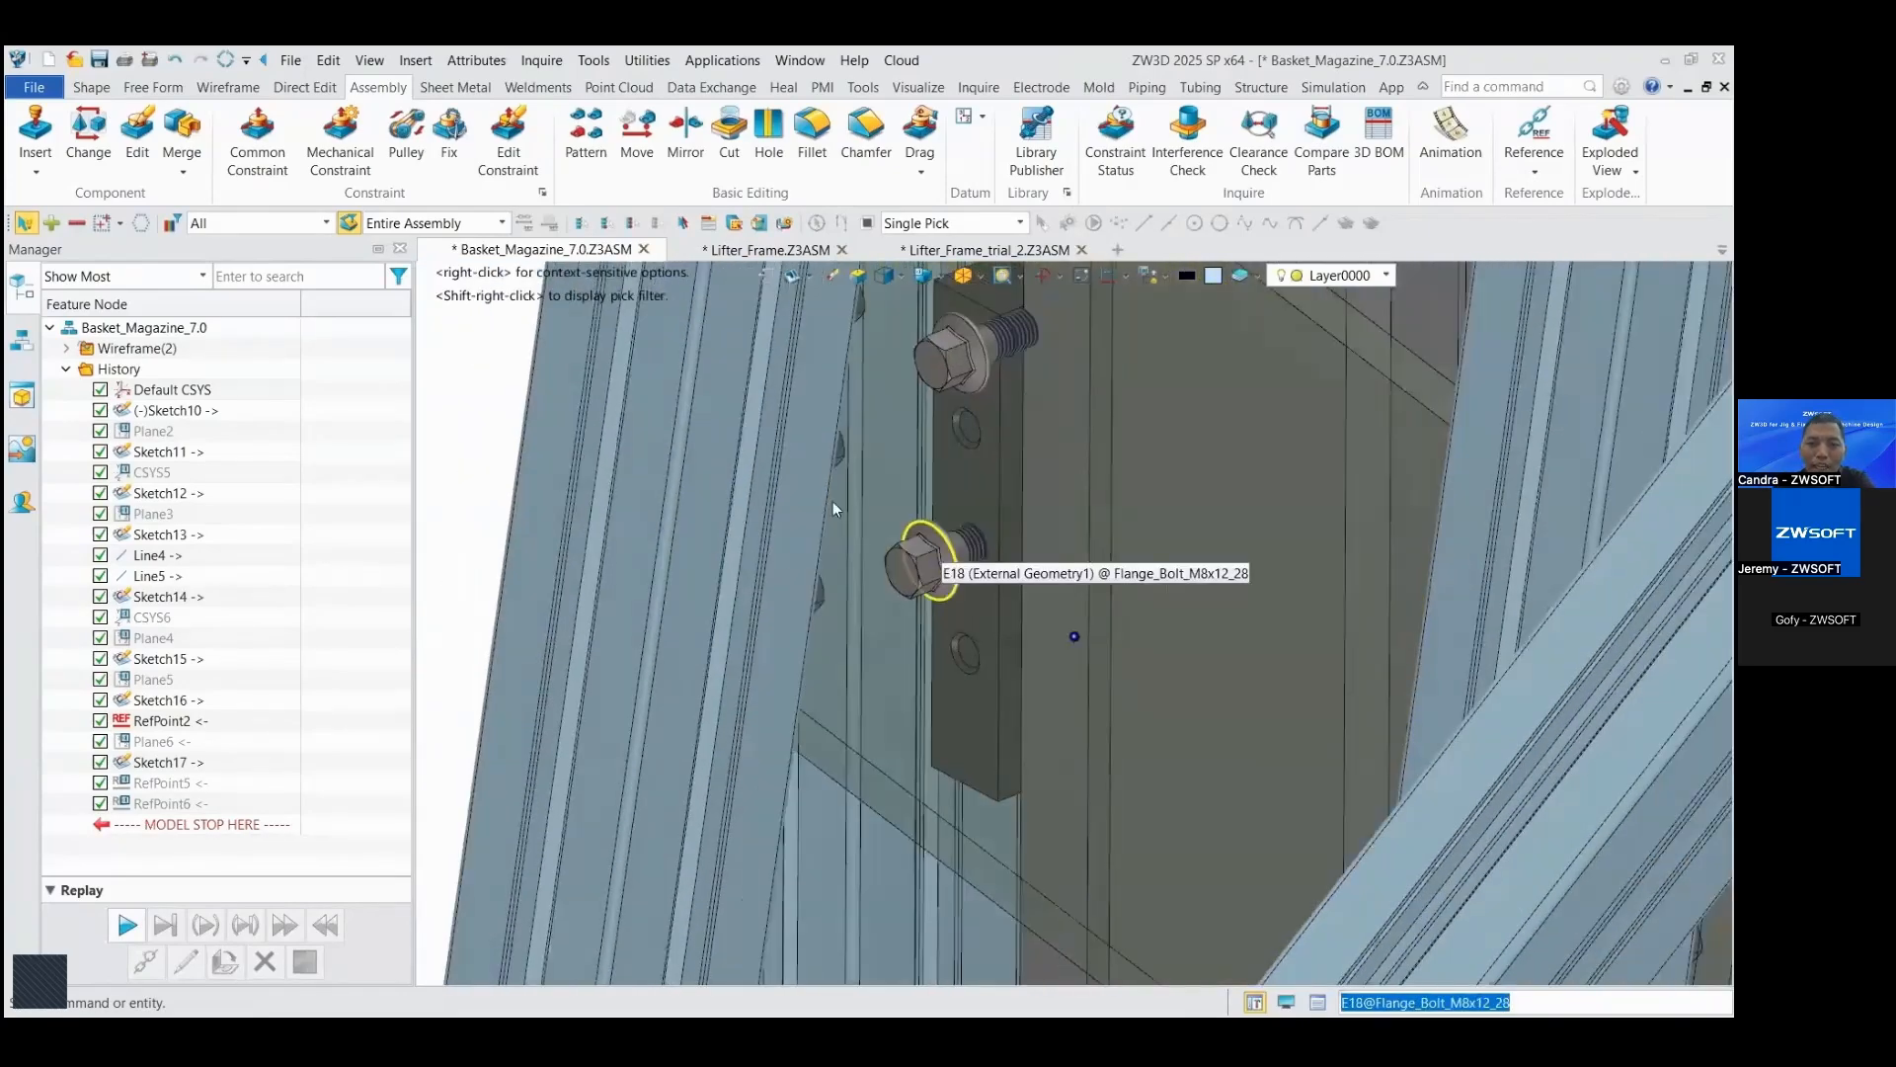
scroll(484, 355, up, 2)
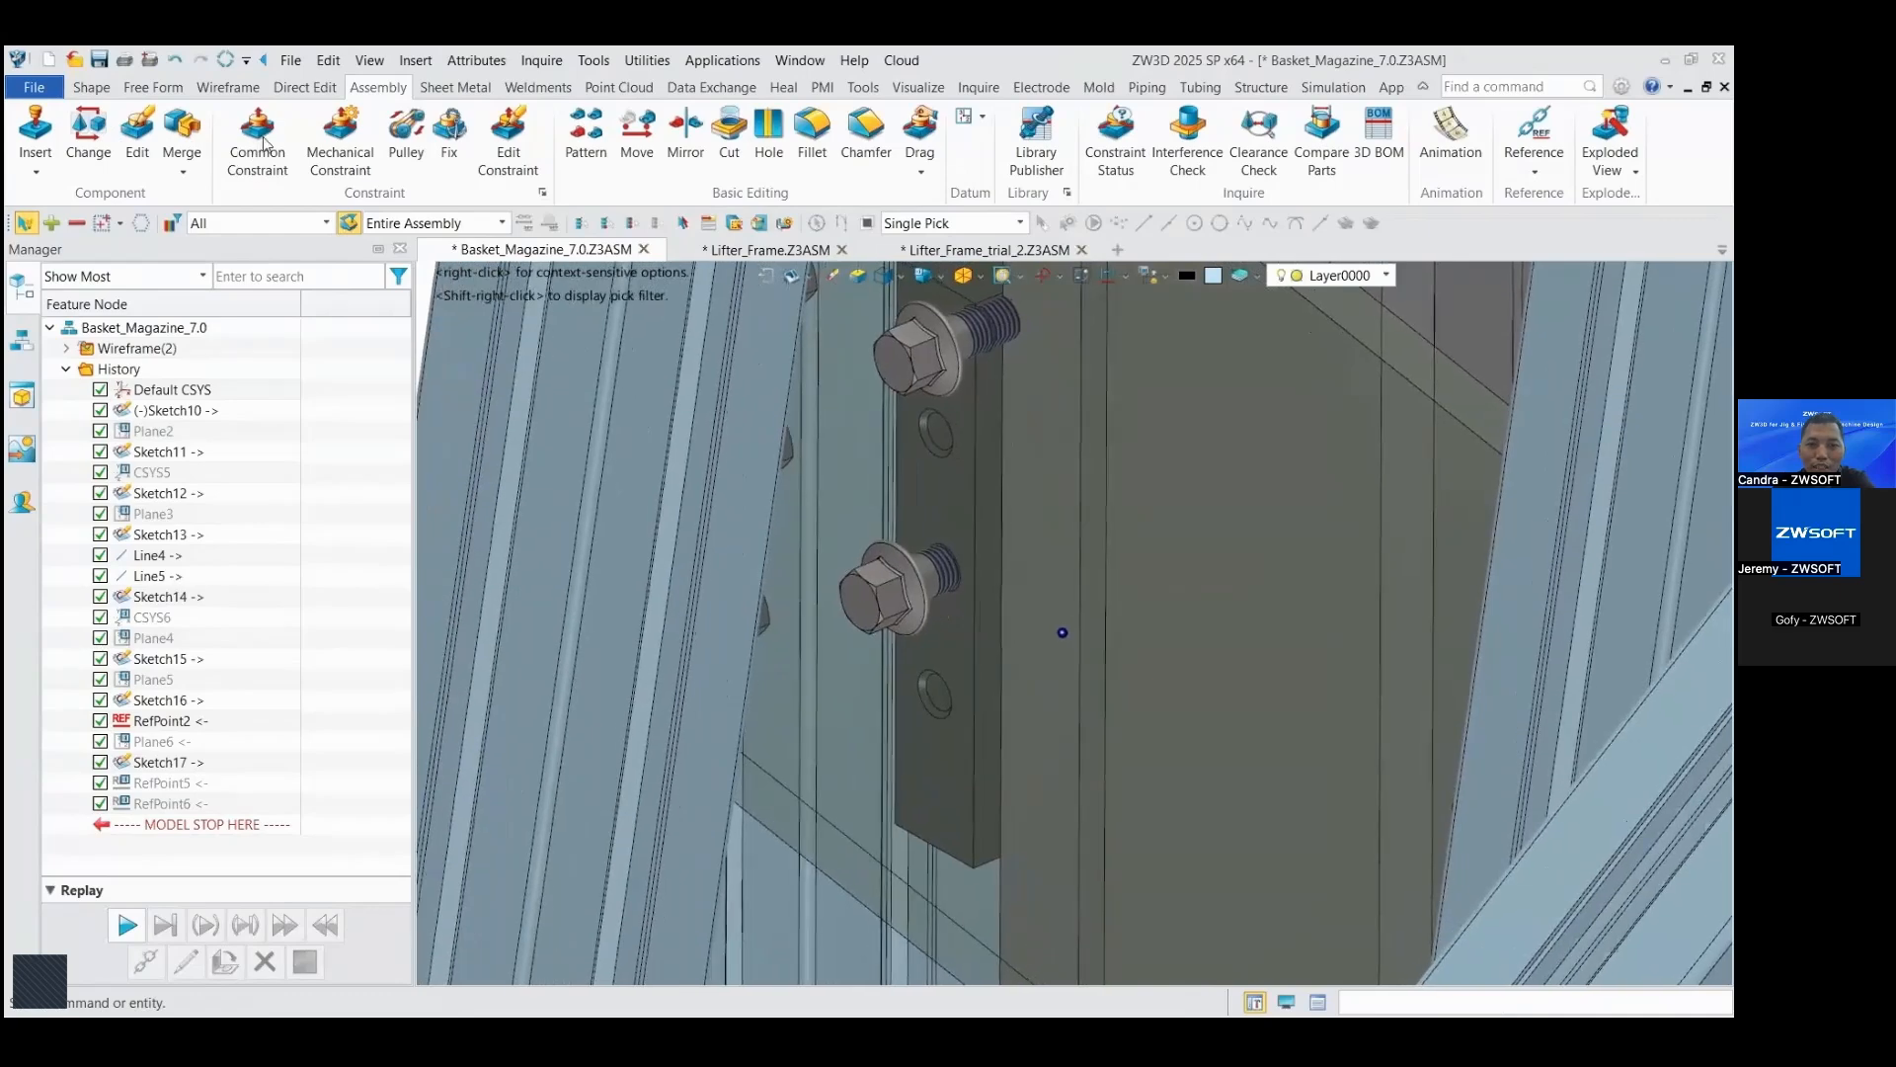
Step: Add a concentric constraint between the slider plate's lower flange bolt M8x12_28 and the lower hole in the KK_130 slider block
click(259, 146)
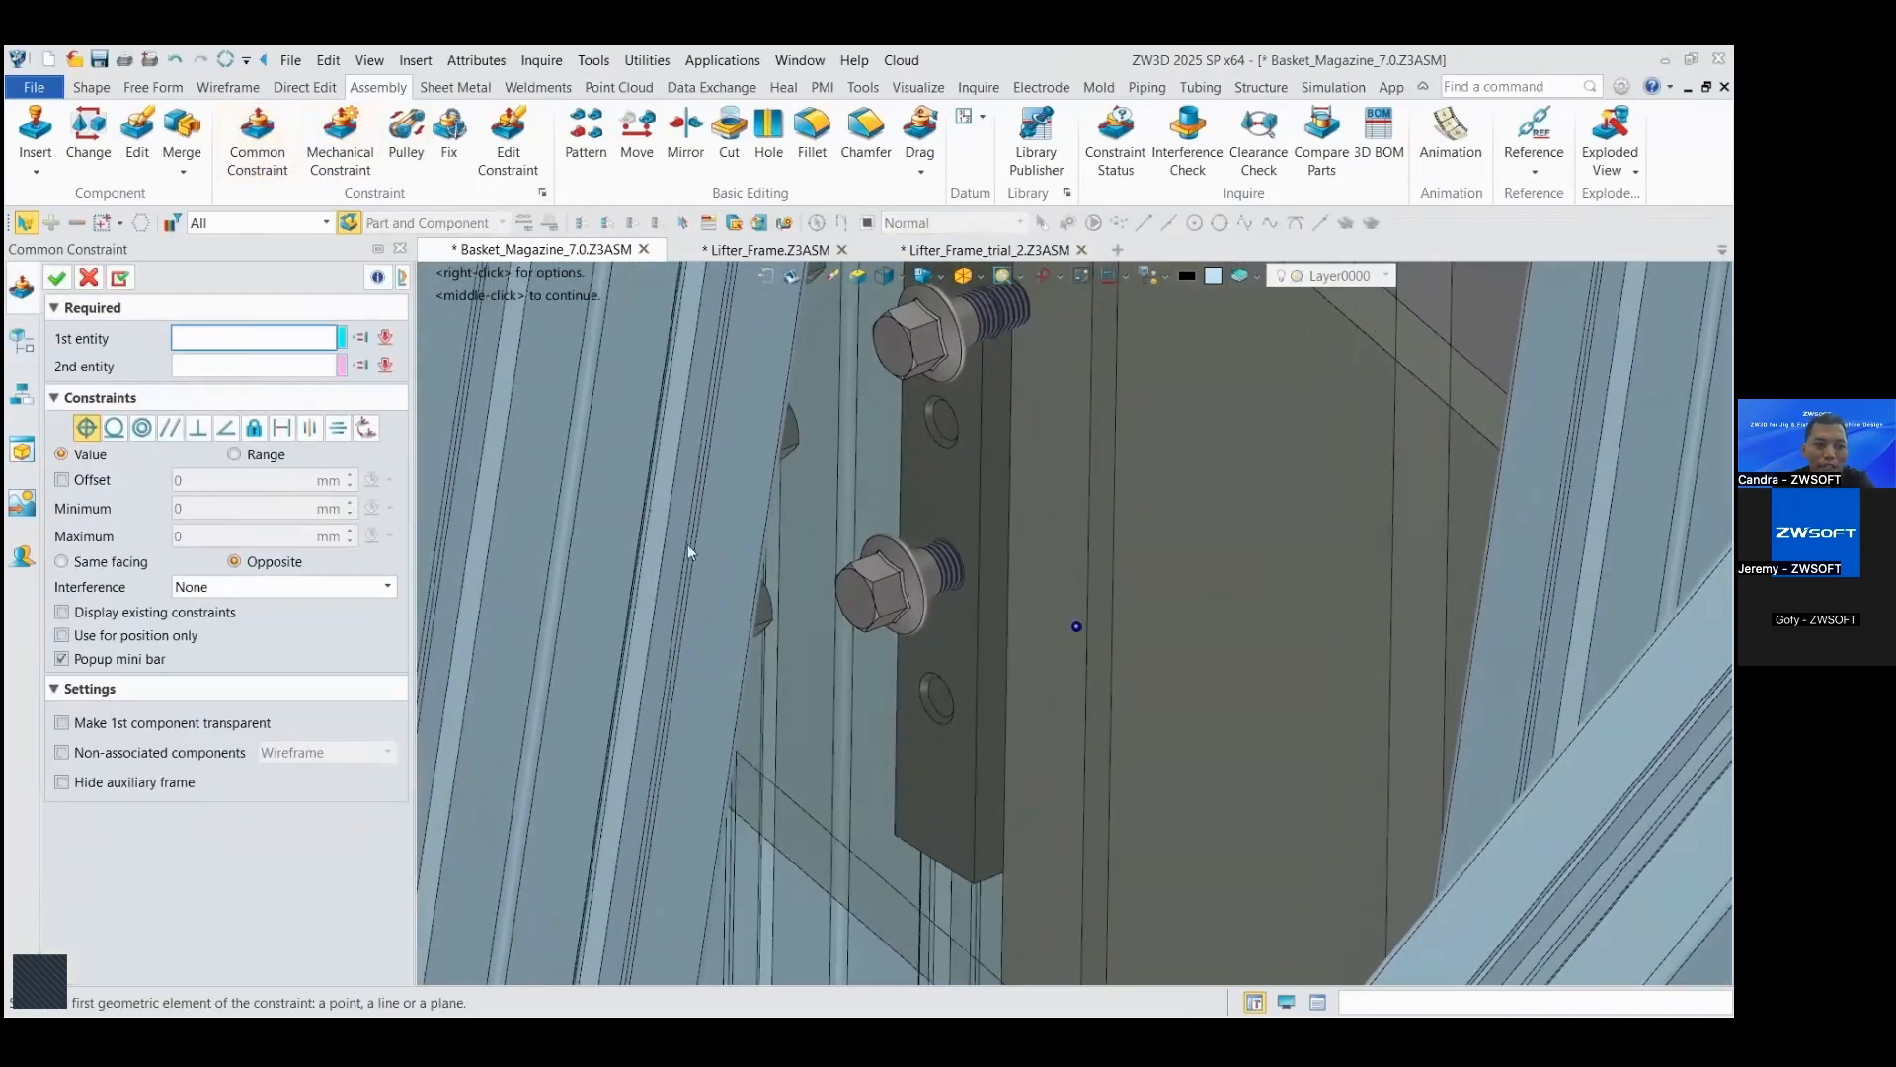
click(981, 594)
right_drag(978, 586, 922, 552)
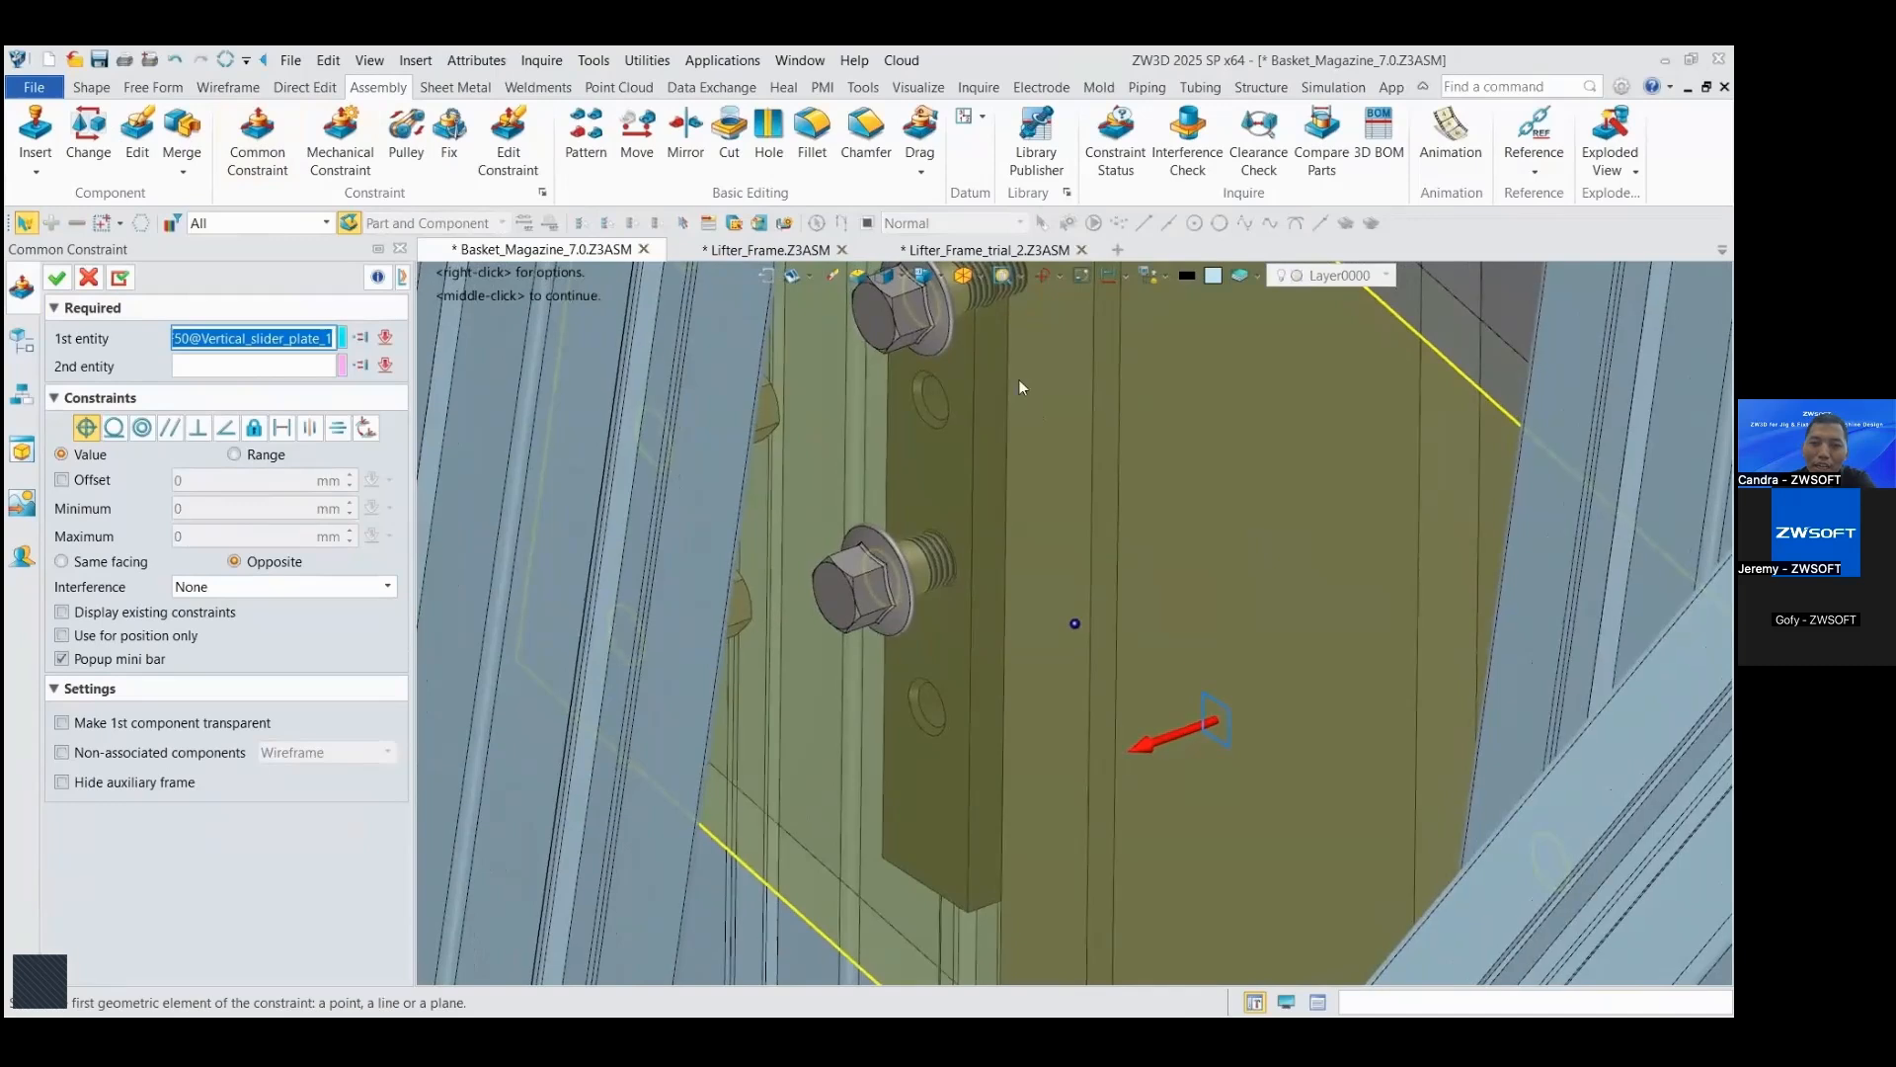
right_drag(1019, 379, 1132, 488)
click(994, 533)
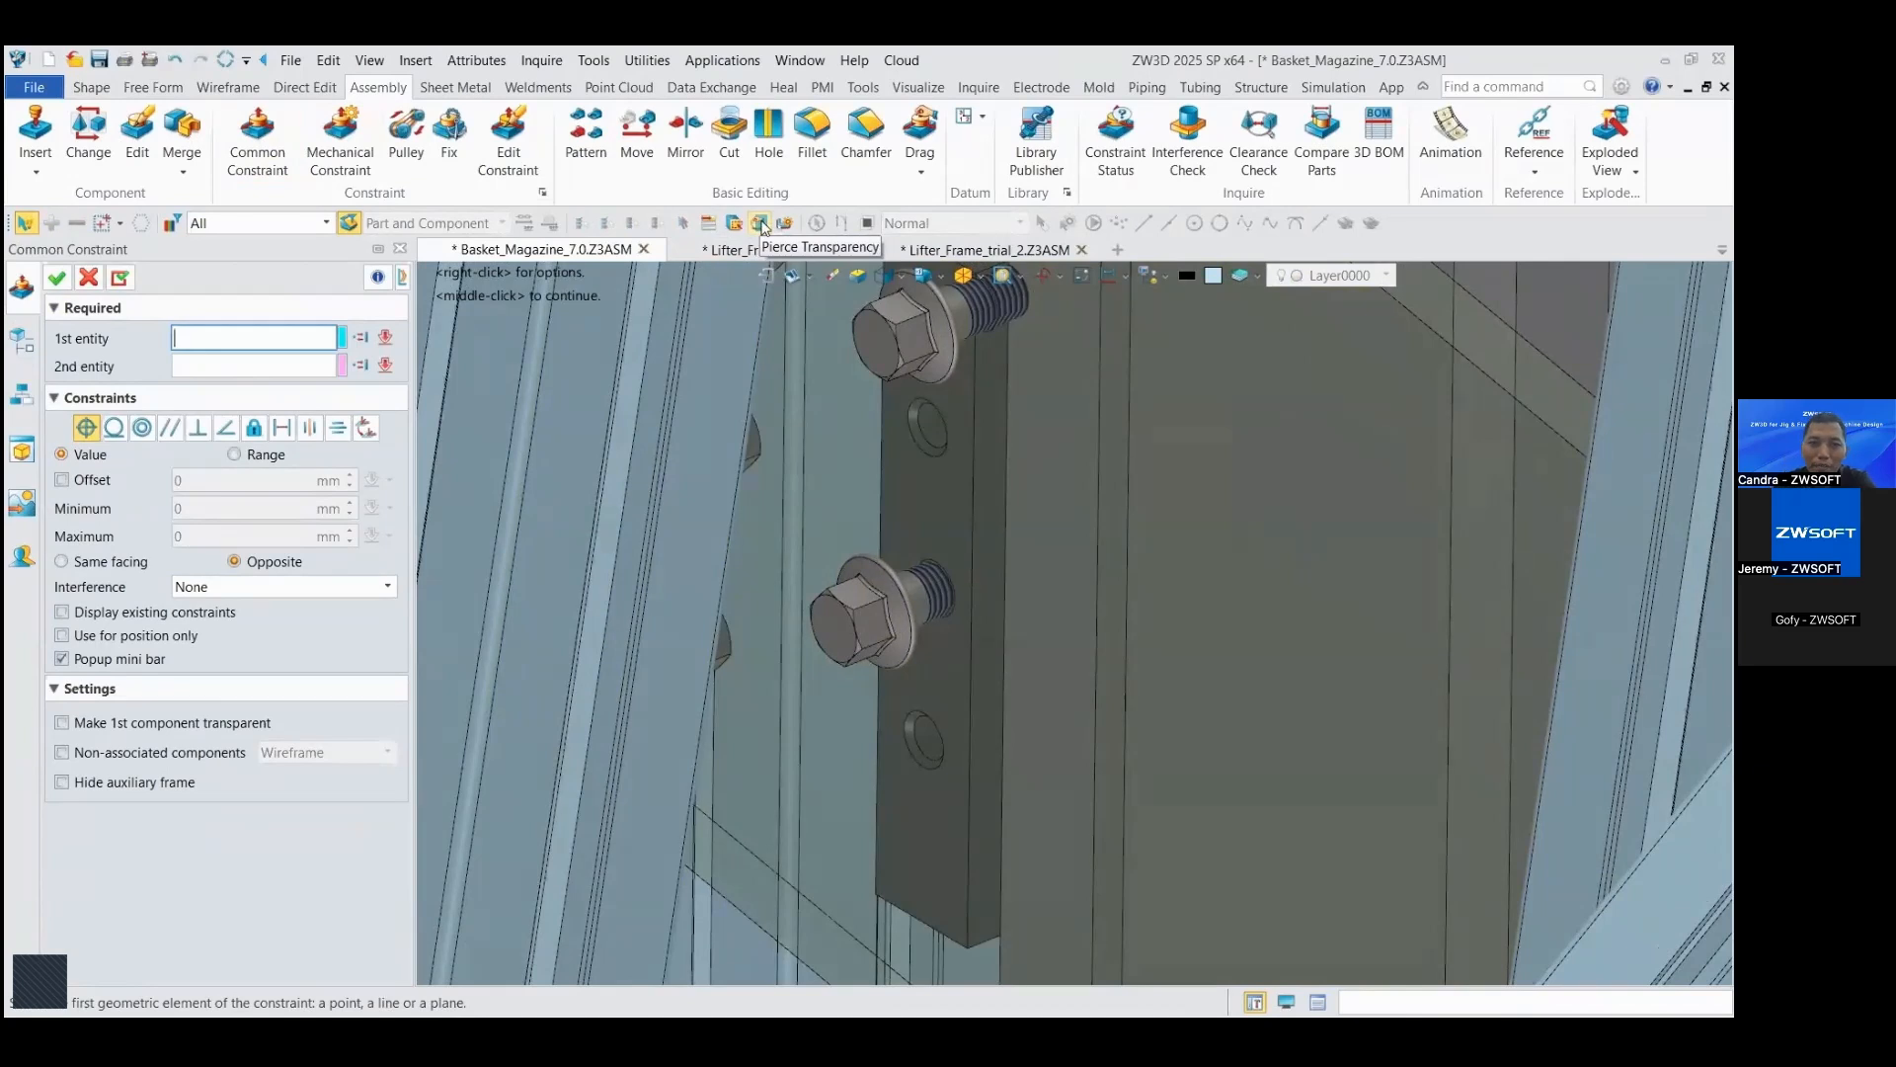
click(941, 592)
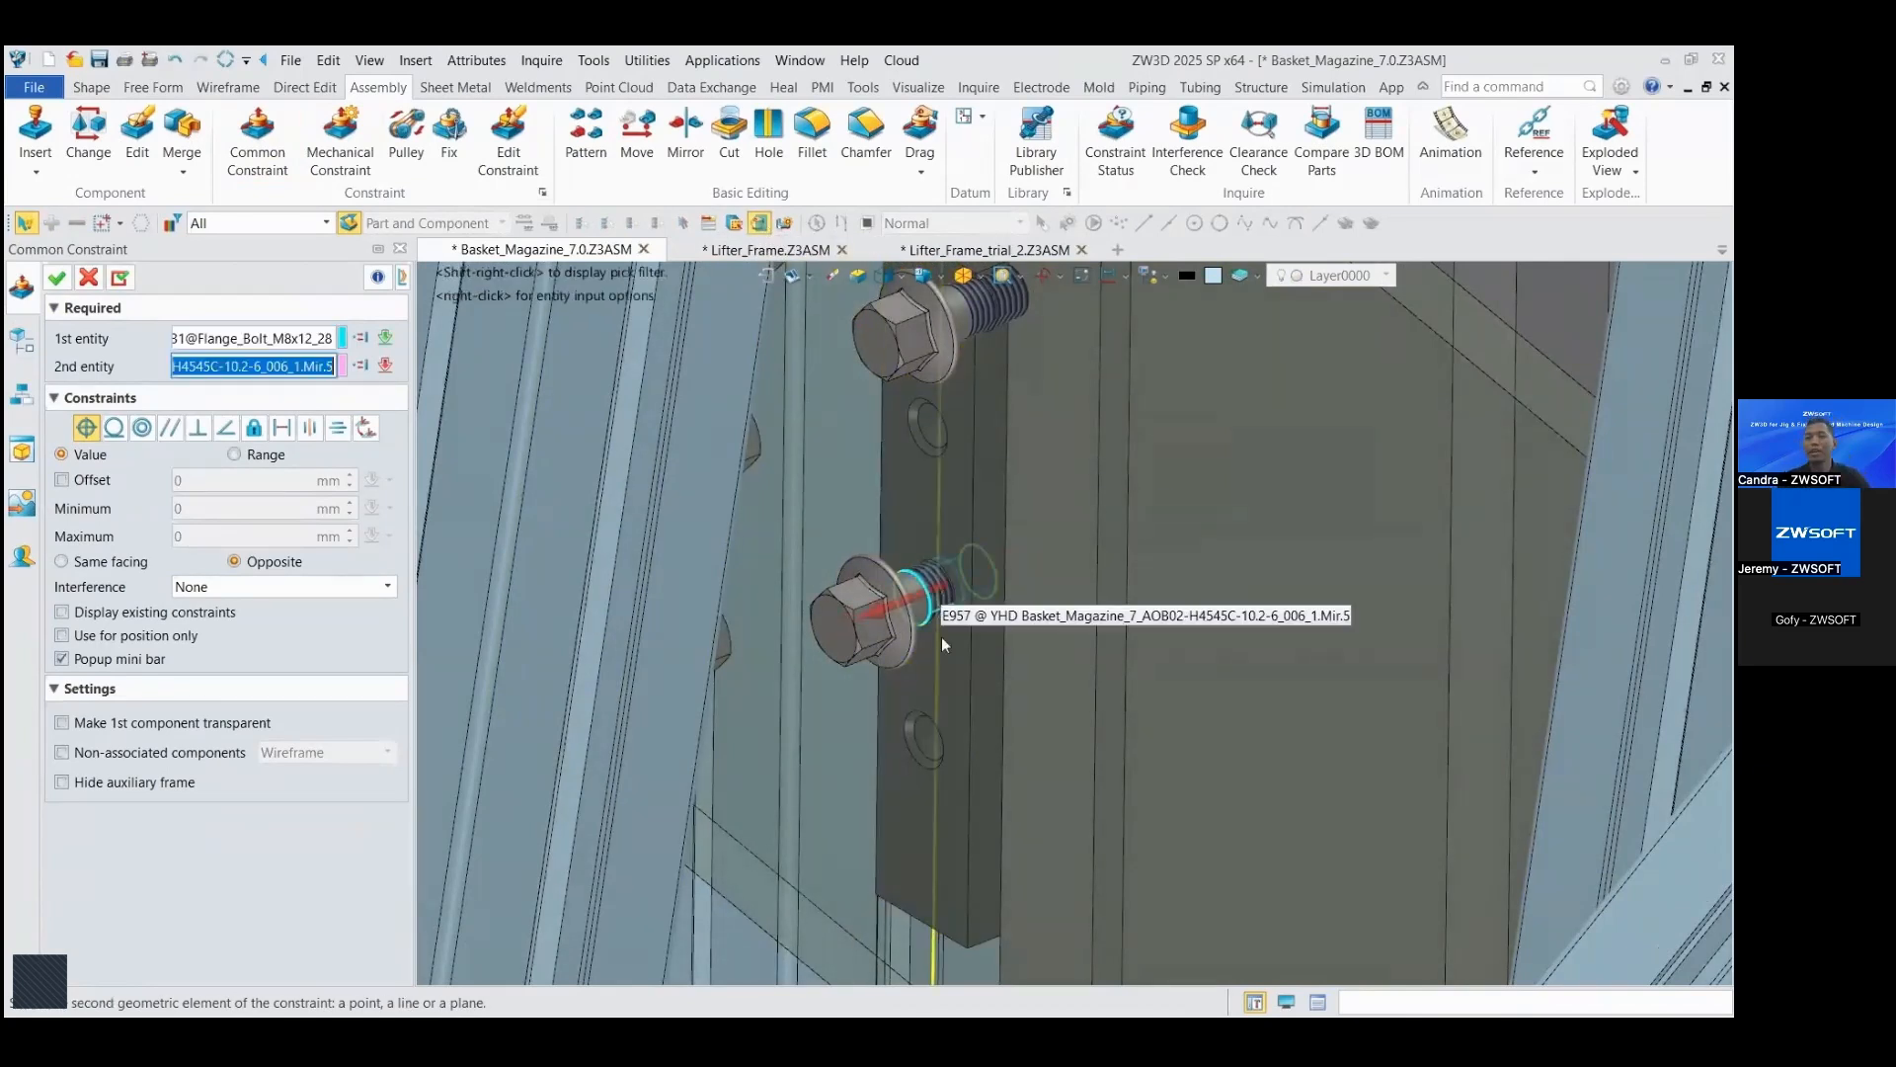
click(939, 736)
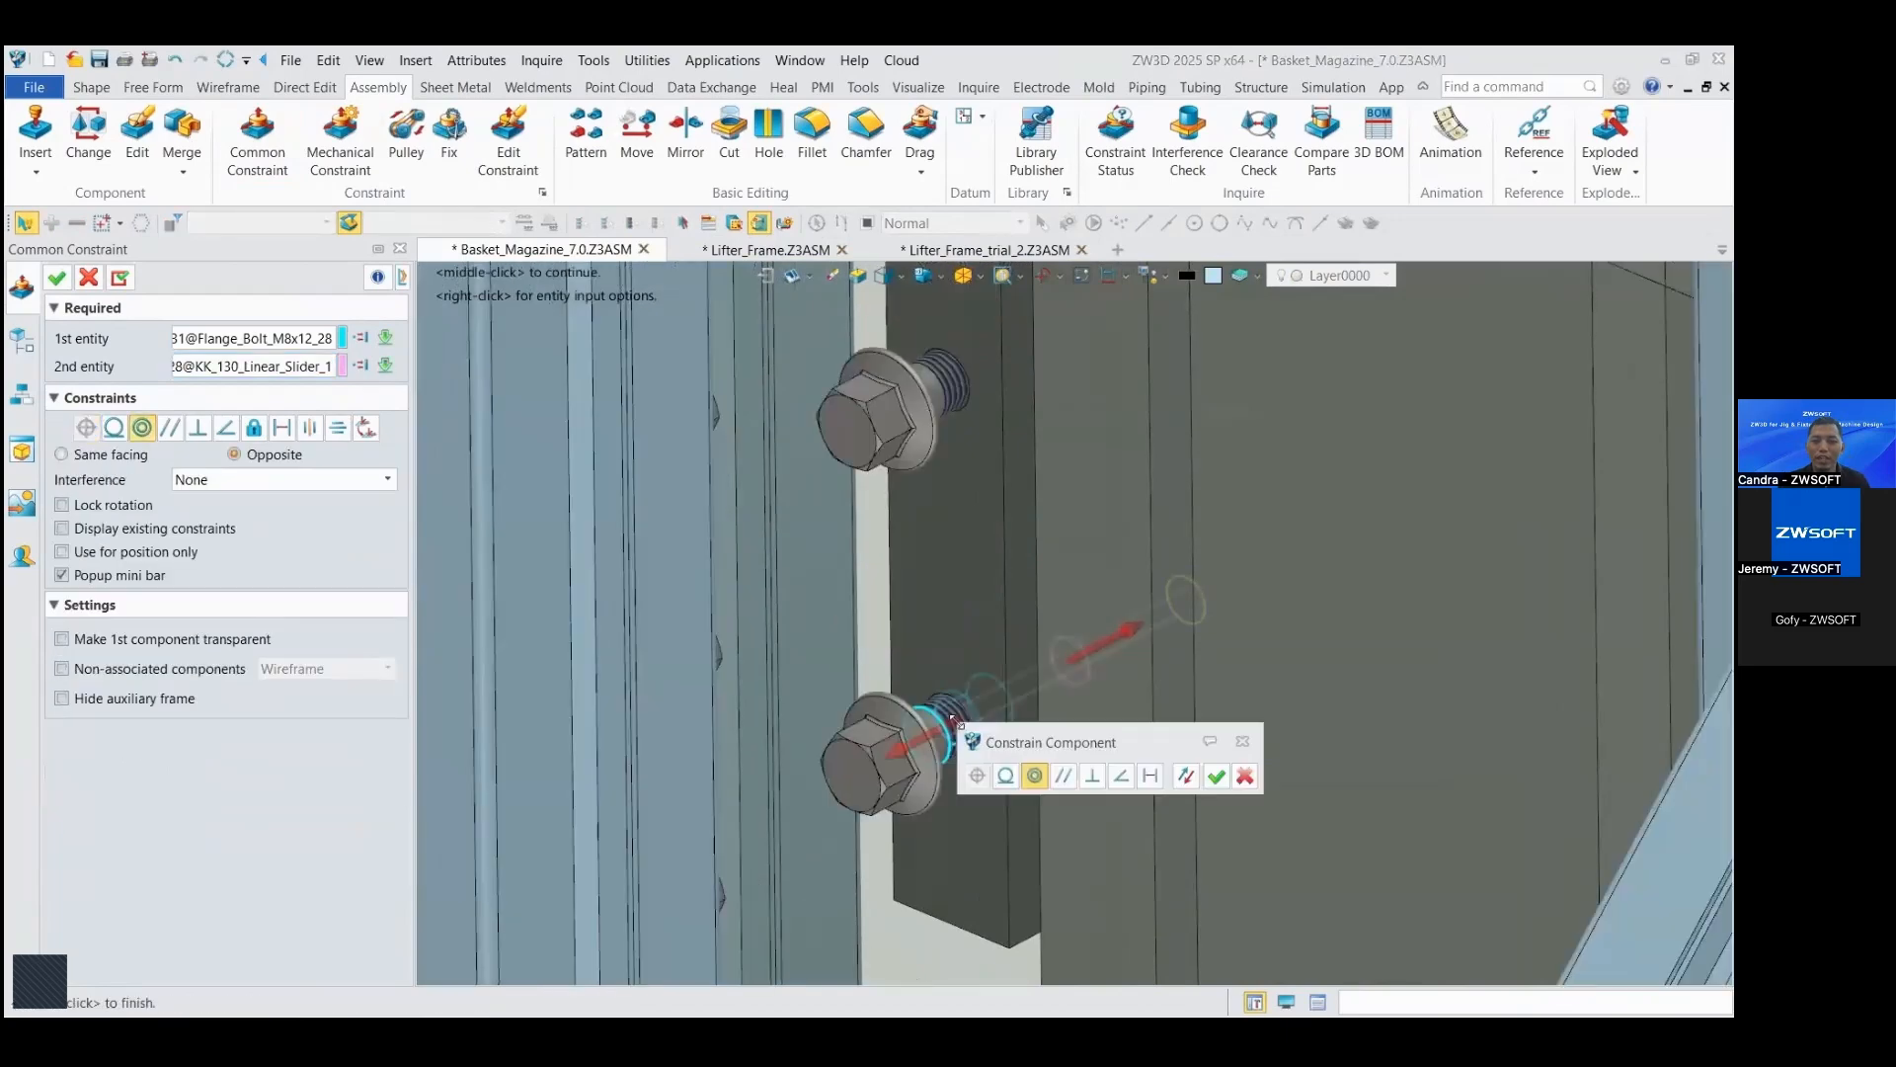
scroll(1074, 632, down, 5)
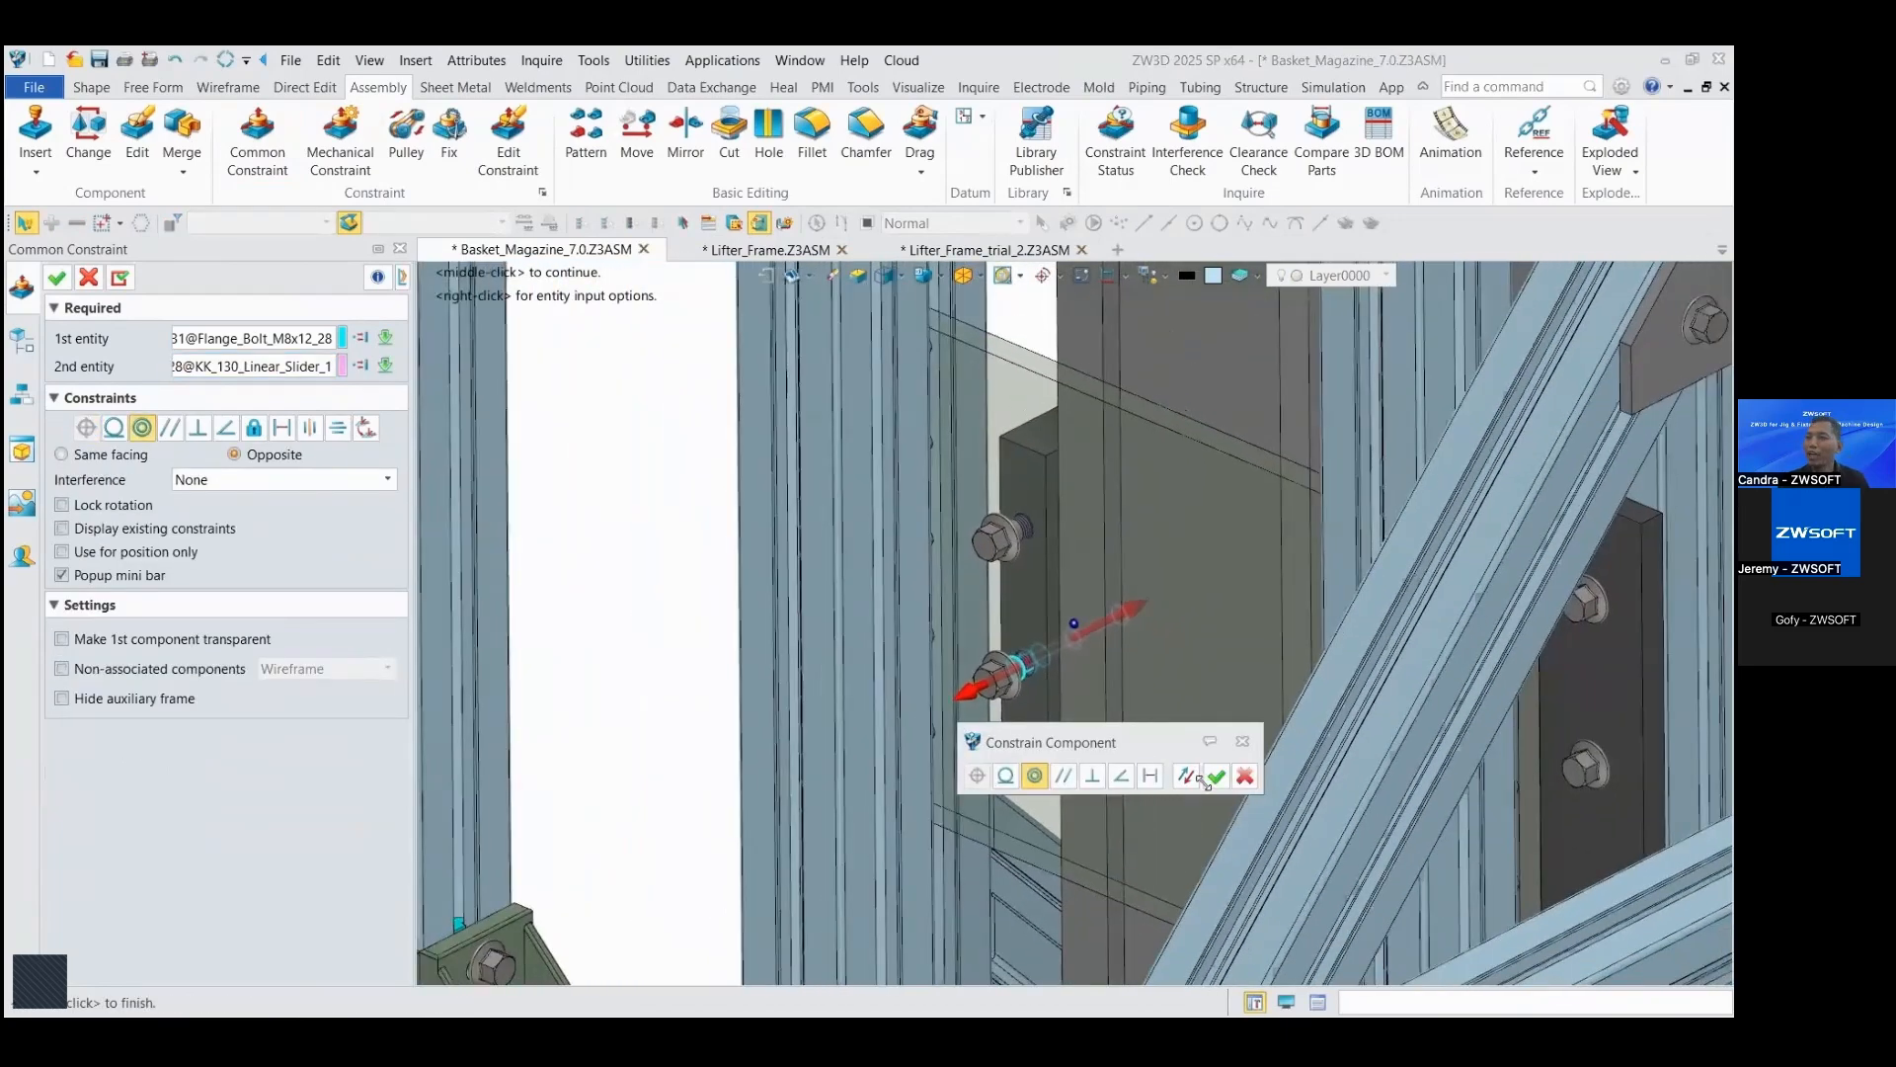
click(1216, 778)
scroll(1088, 720, down, 5)
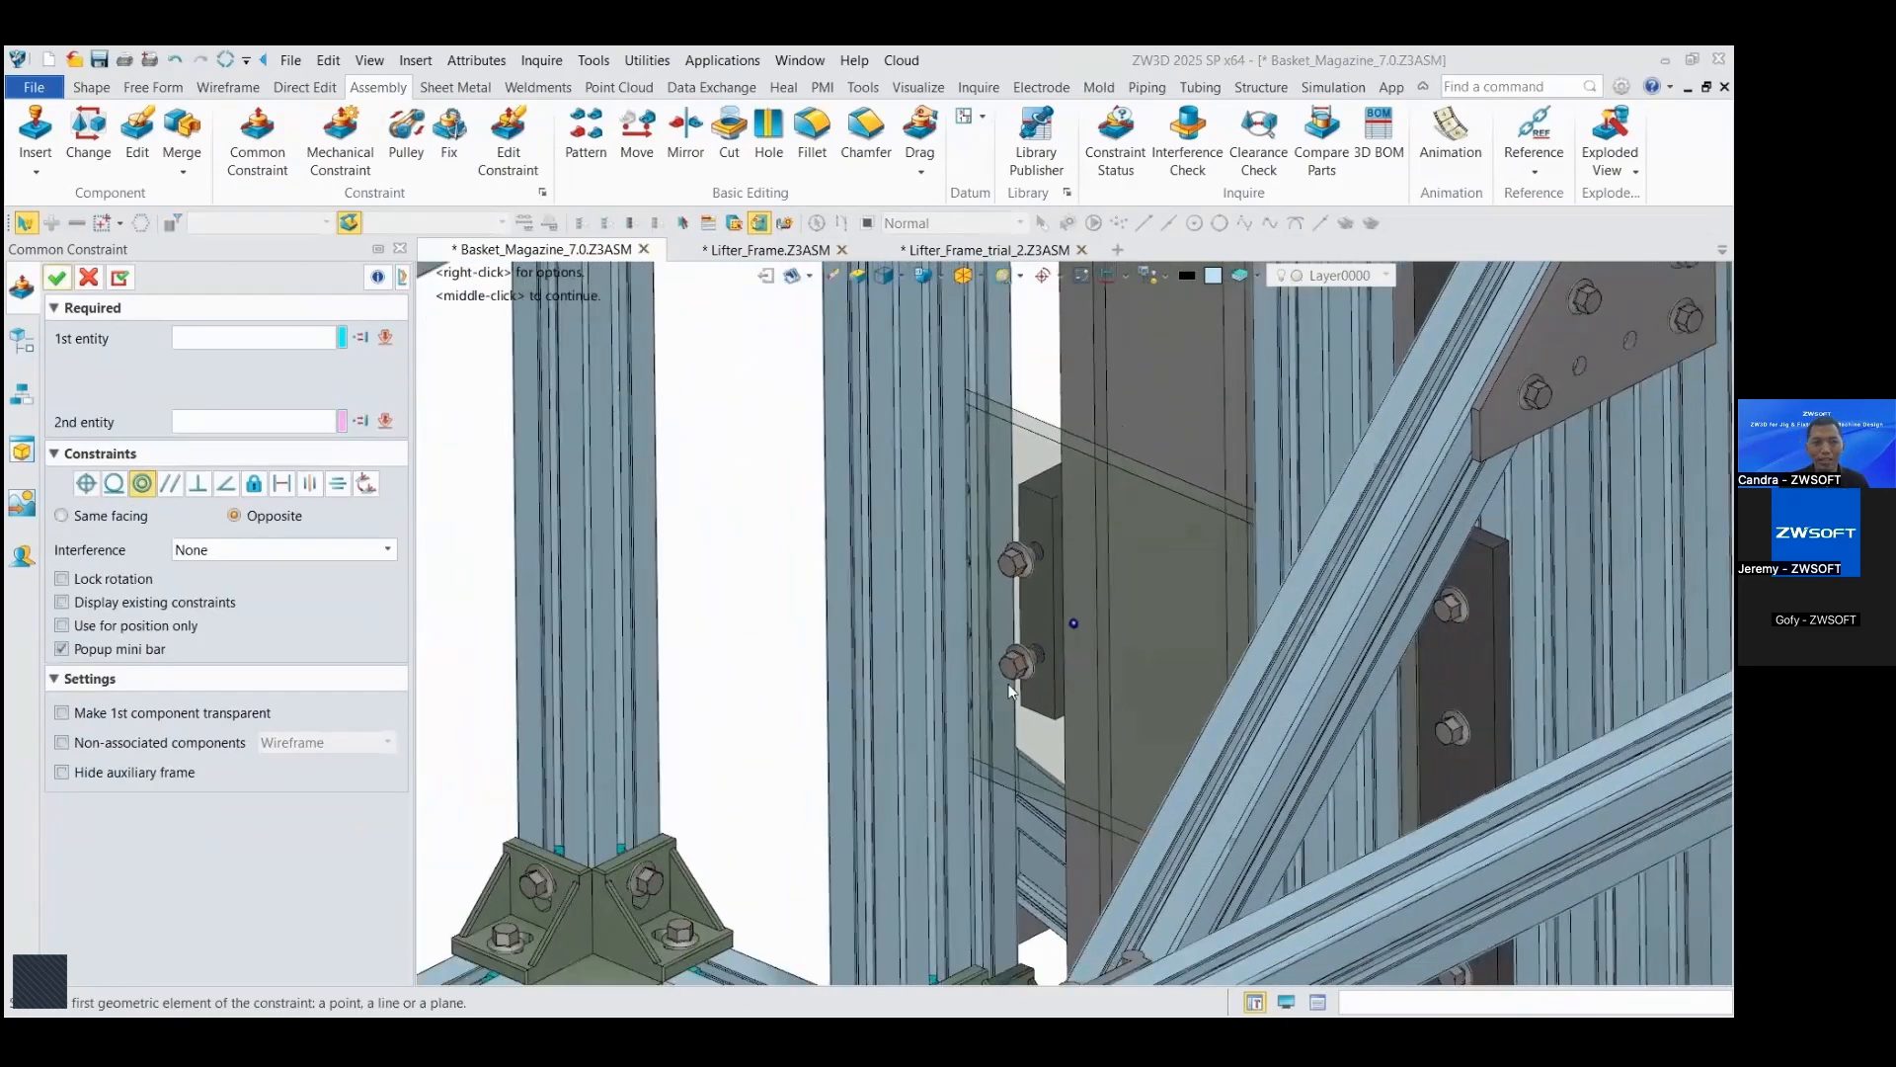
scroll(1082, 652, down, 4)
scroll(1089, 668, up, 6)
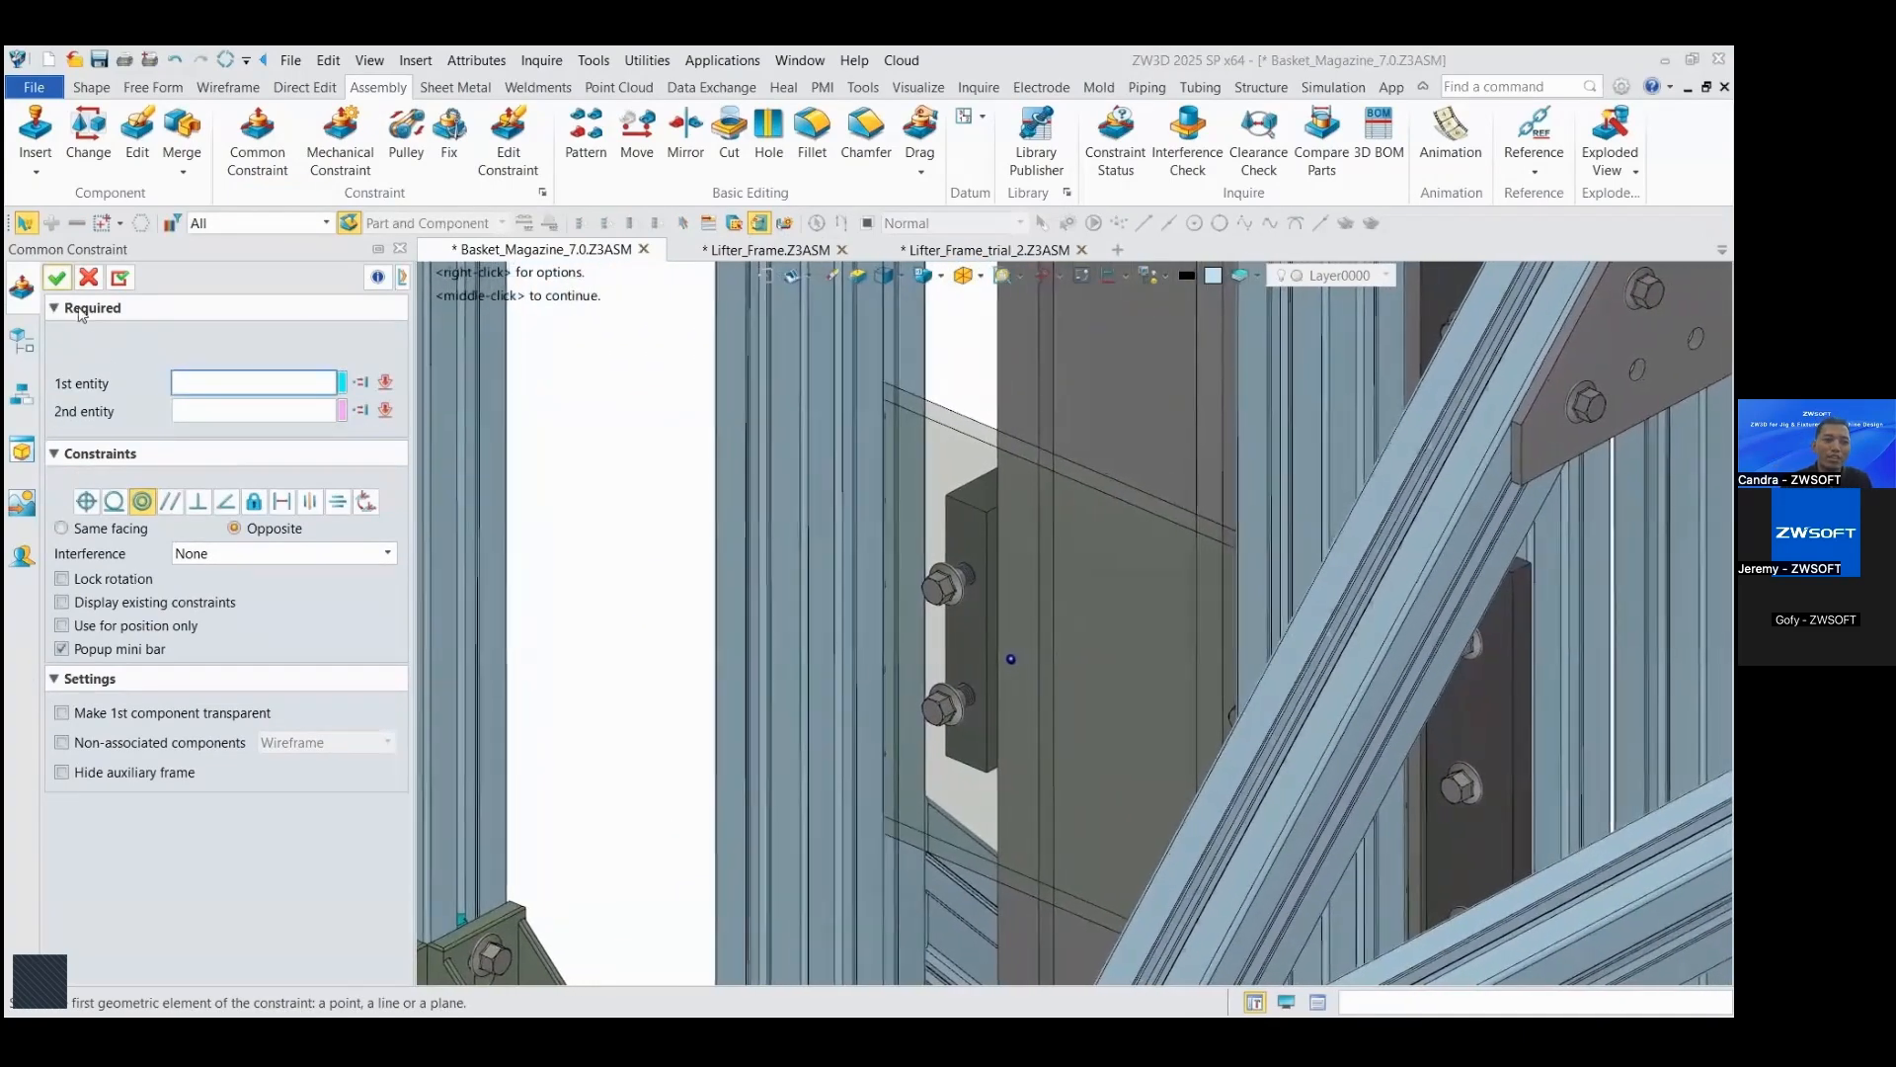
click(59, 280)
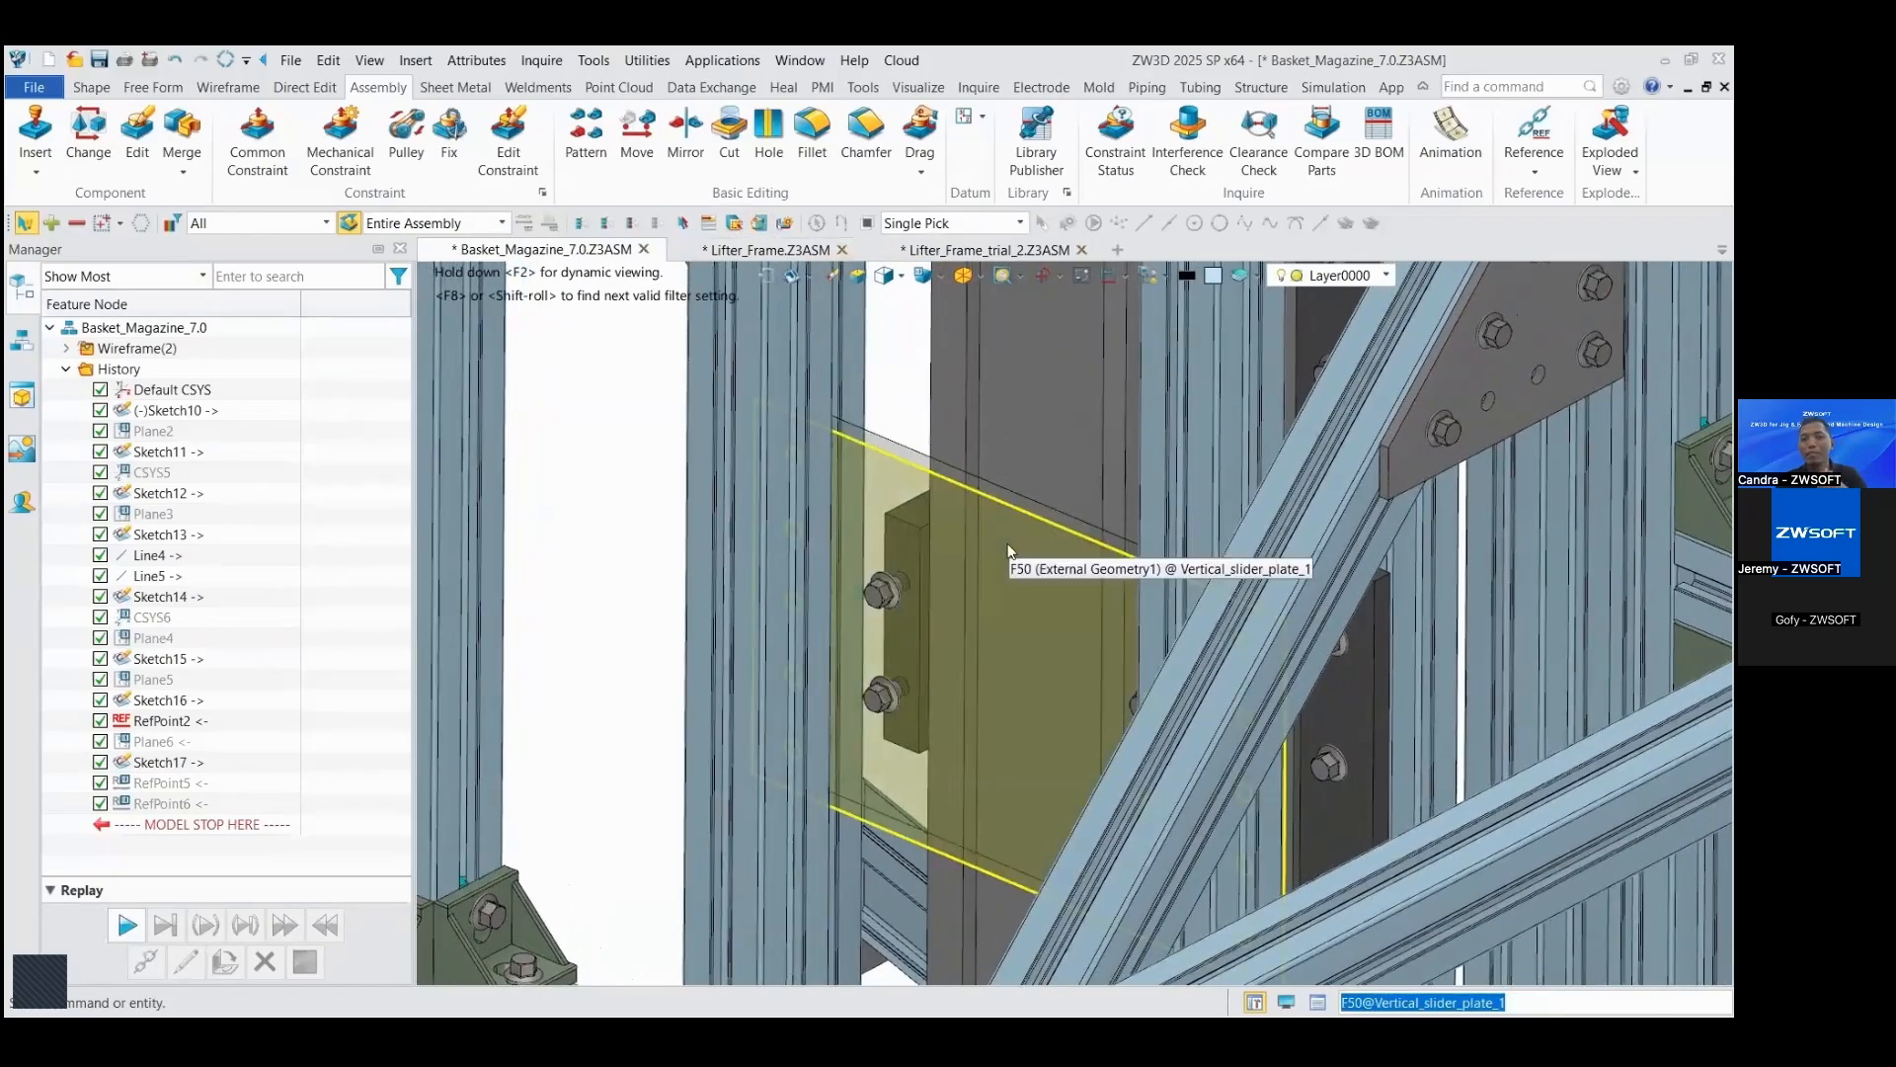
Step: Turn off the vertical slider plate's transparency and show the whole assembly
right_click(1015, 551)
click(1065, 546)
scroll(920, 531, down, 7)
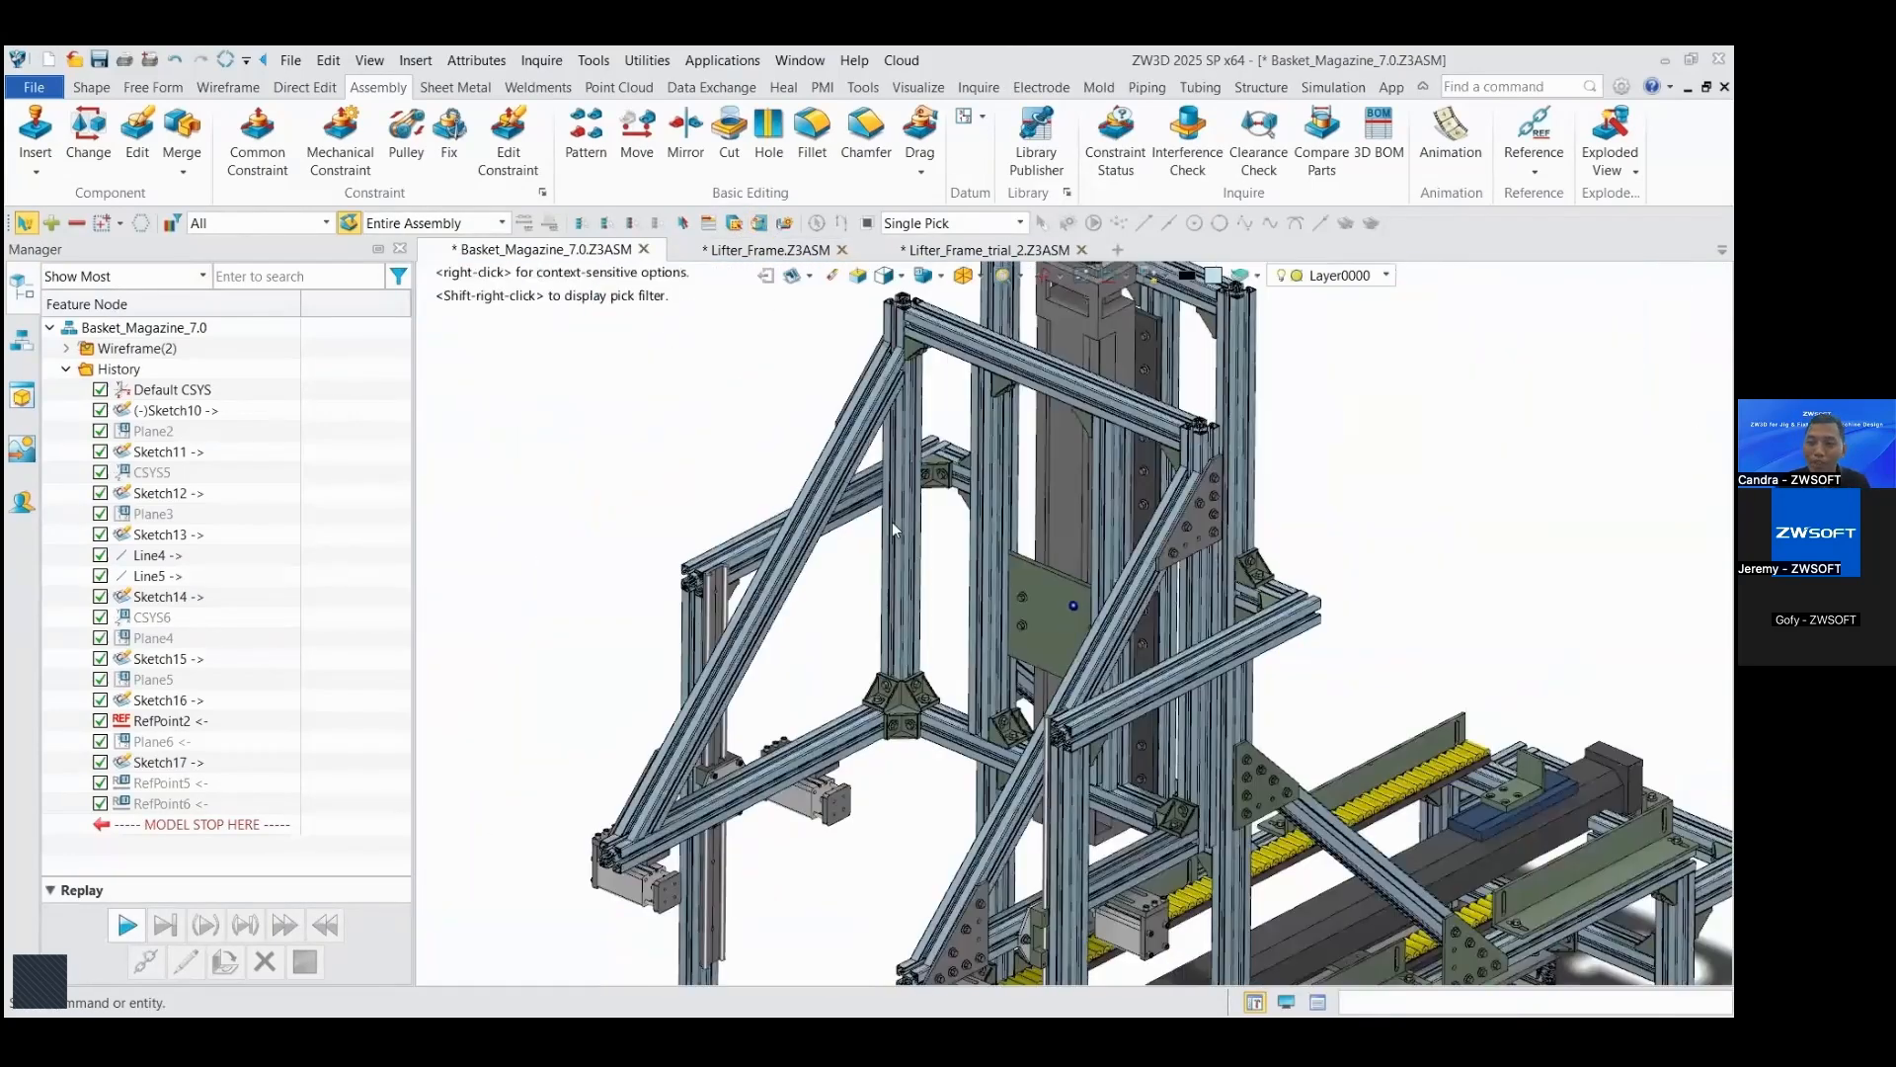
scroll(892, 522, down, 3)
right_drag(1236, 504, 1335, 498)
key(ctrl+Home)
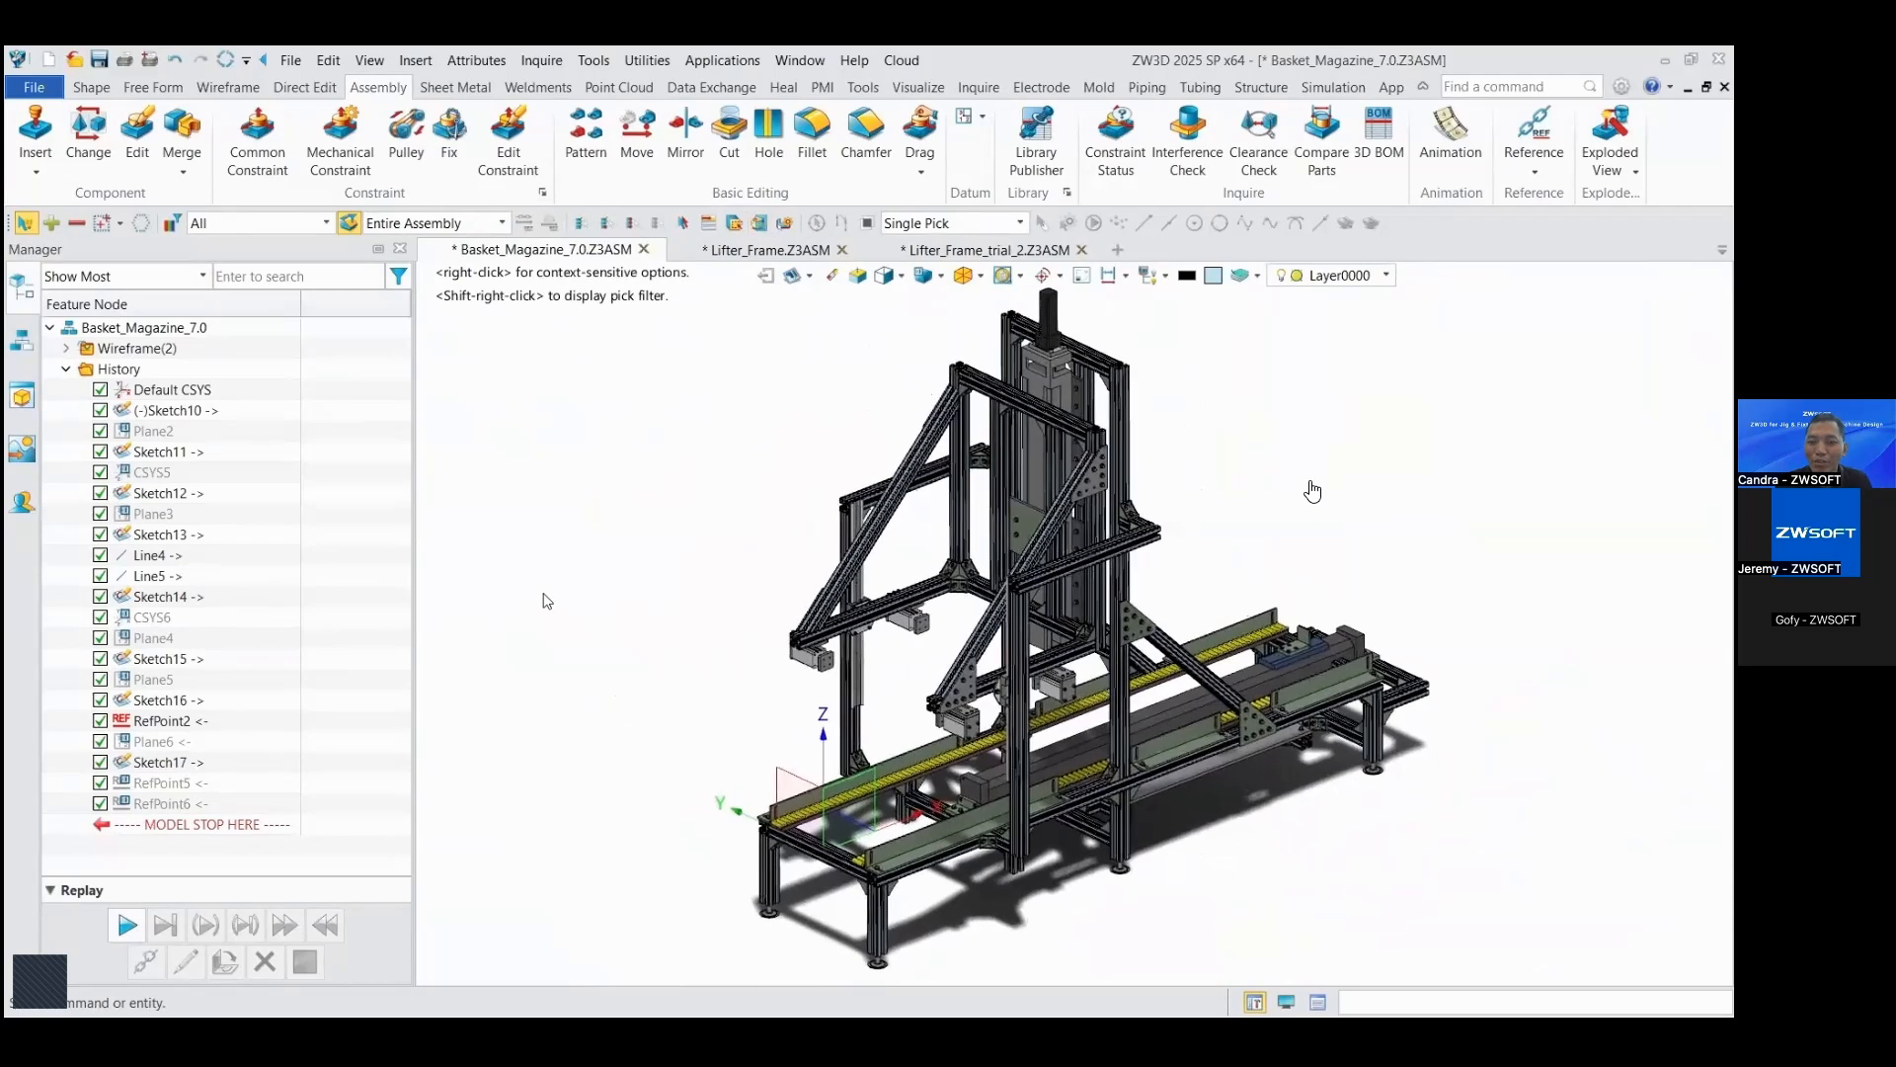
Step: Switch to the Lifter_Frame assembly and open its Structural BOM
click(766, 255)
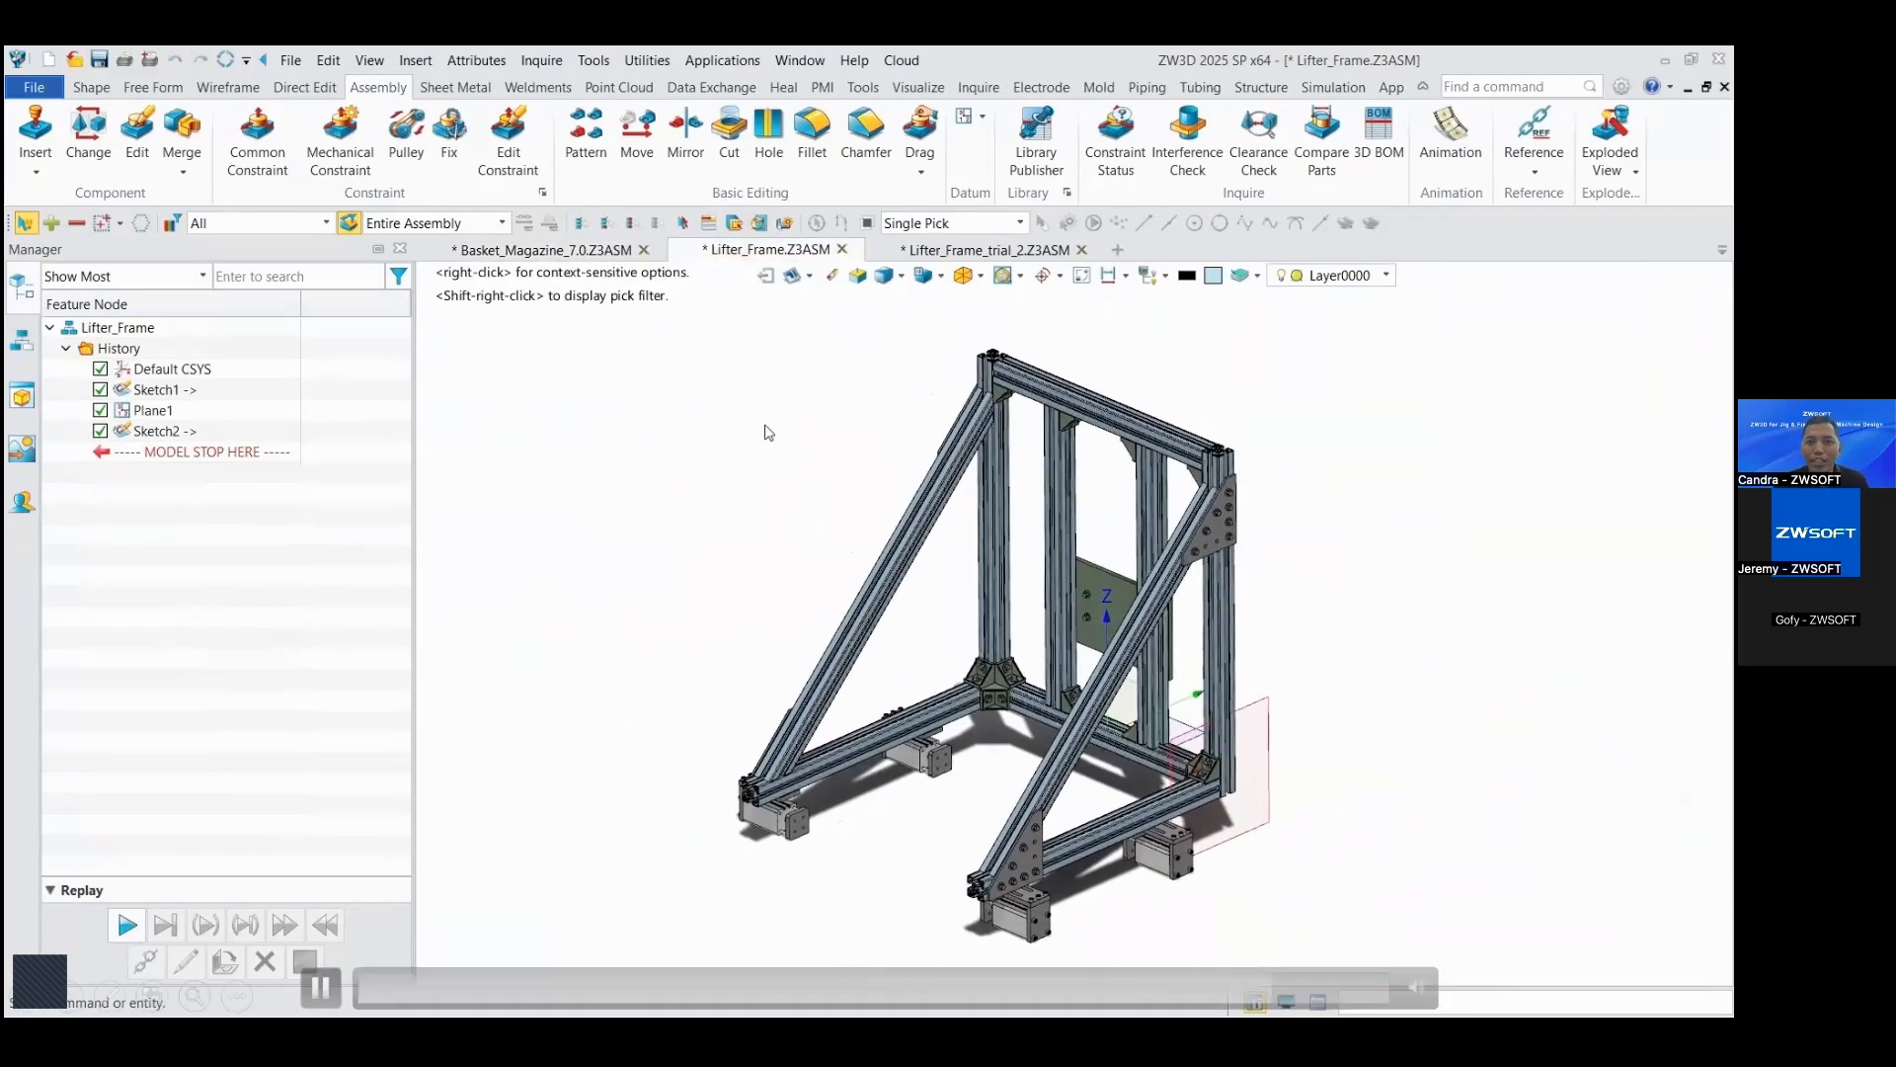
click(1264, 88)
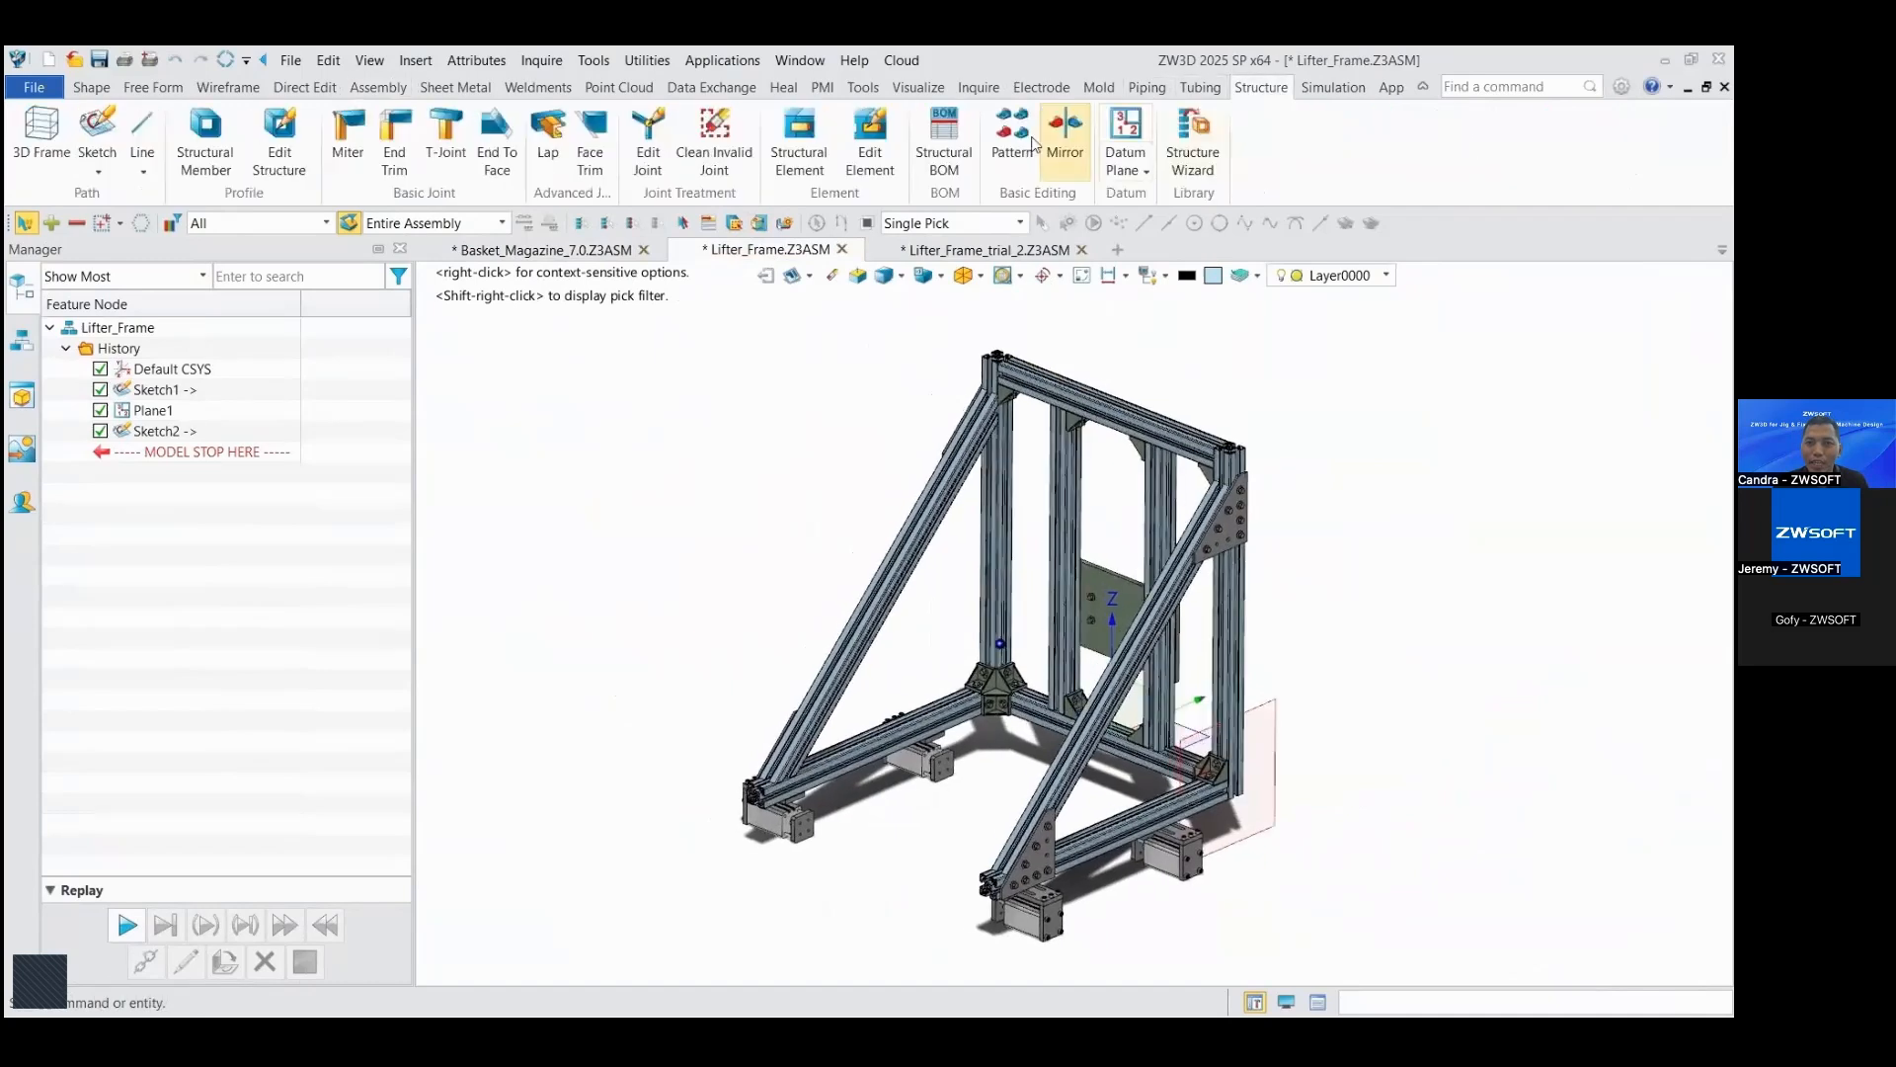
click(948, 158)
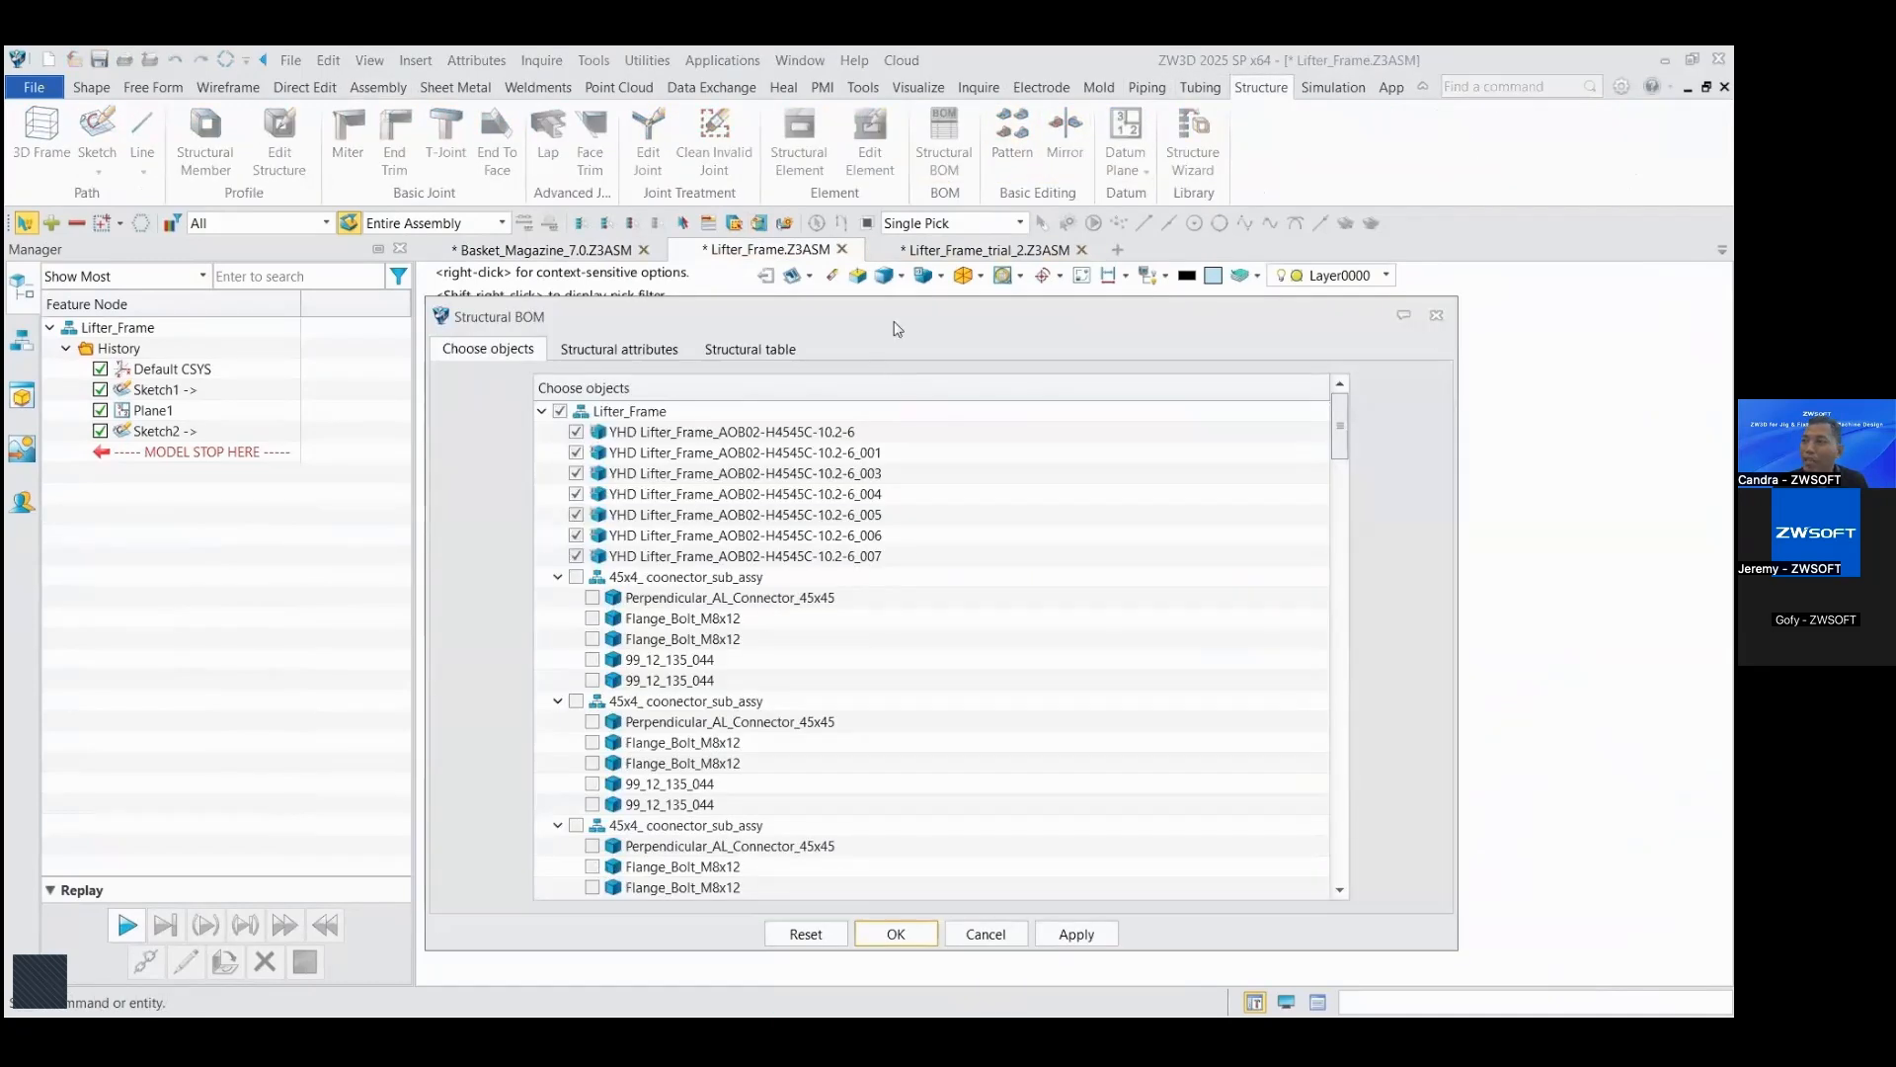
drag(897, 328, 727, 272)
Step: Examine the members' structural attributes and the mass, quantity and length columns of the structural table
click(452, 301)
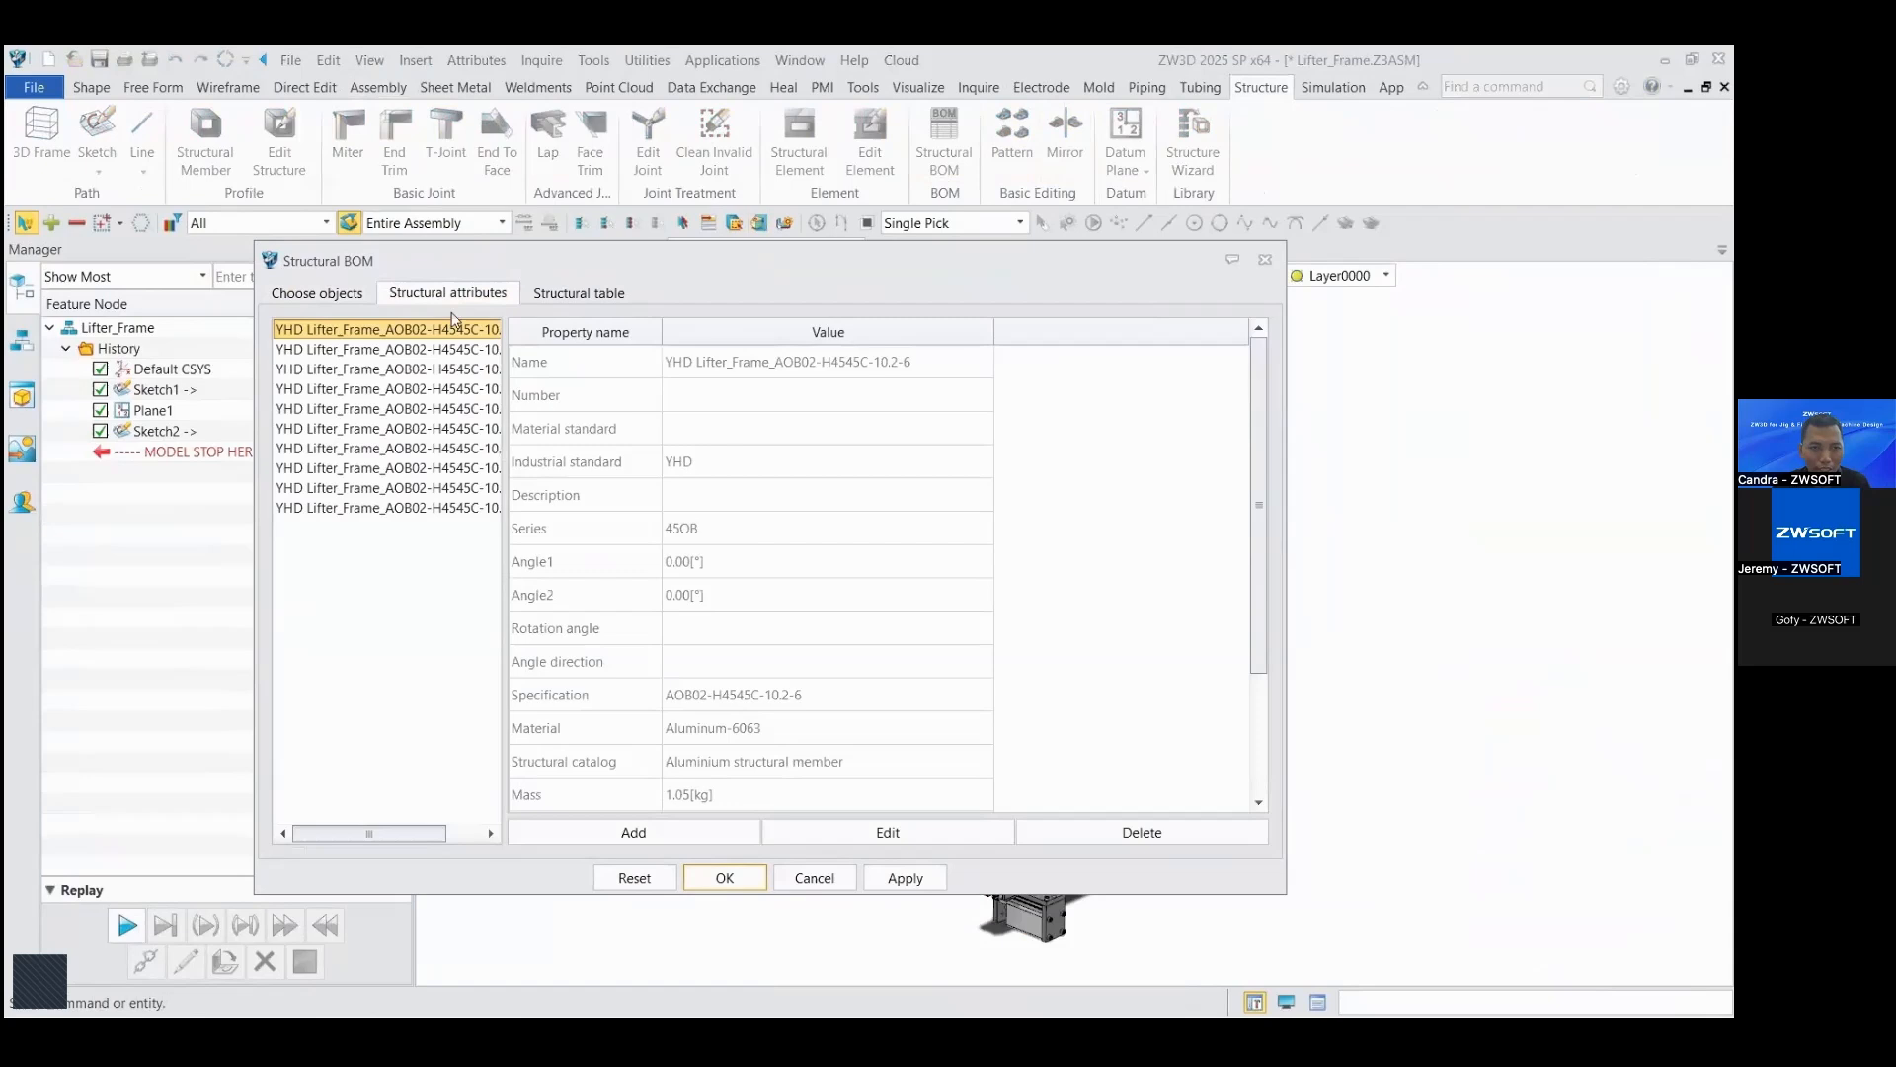
click(544, 302)
drag(735, 808, 1062, 808)
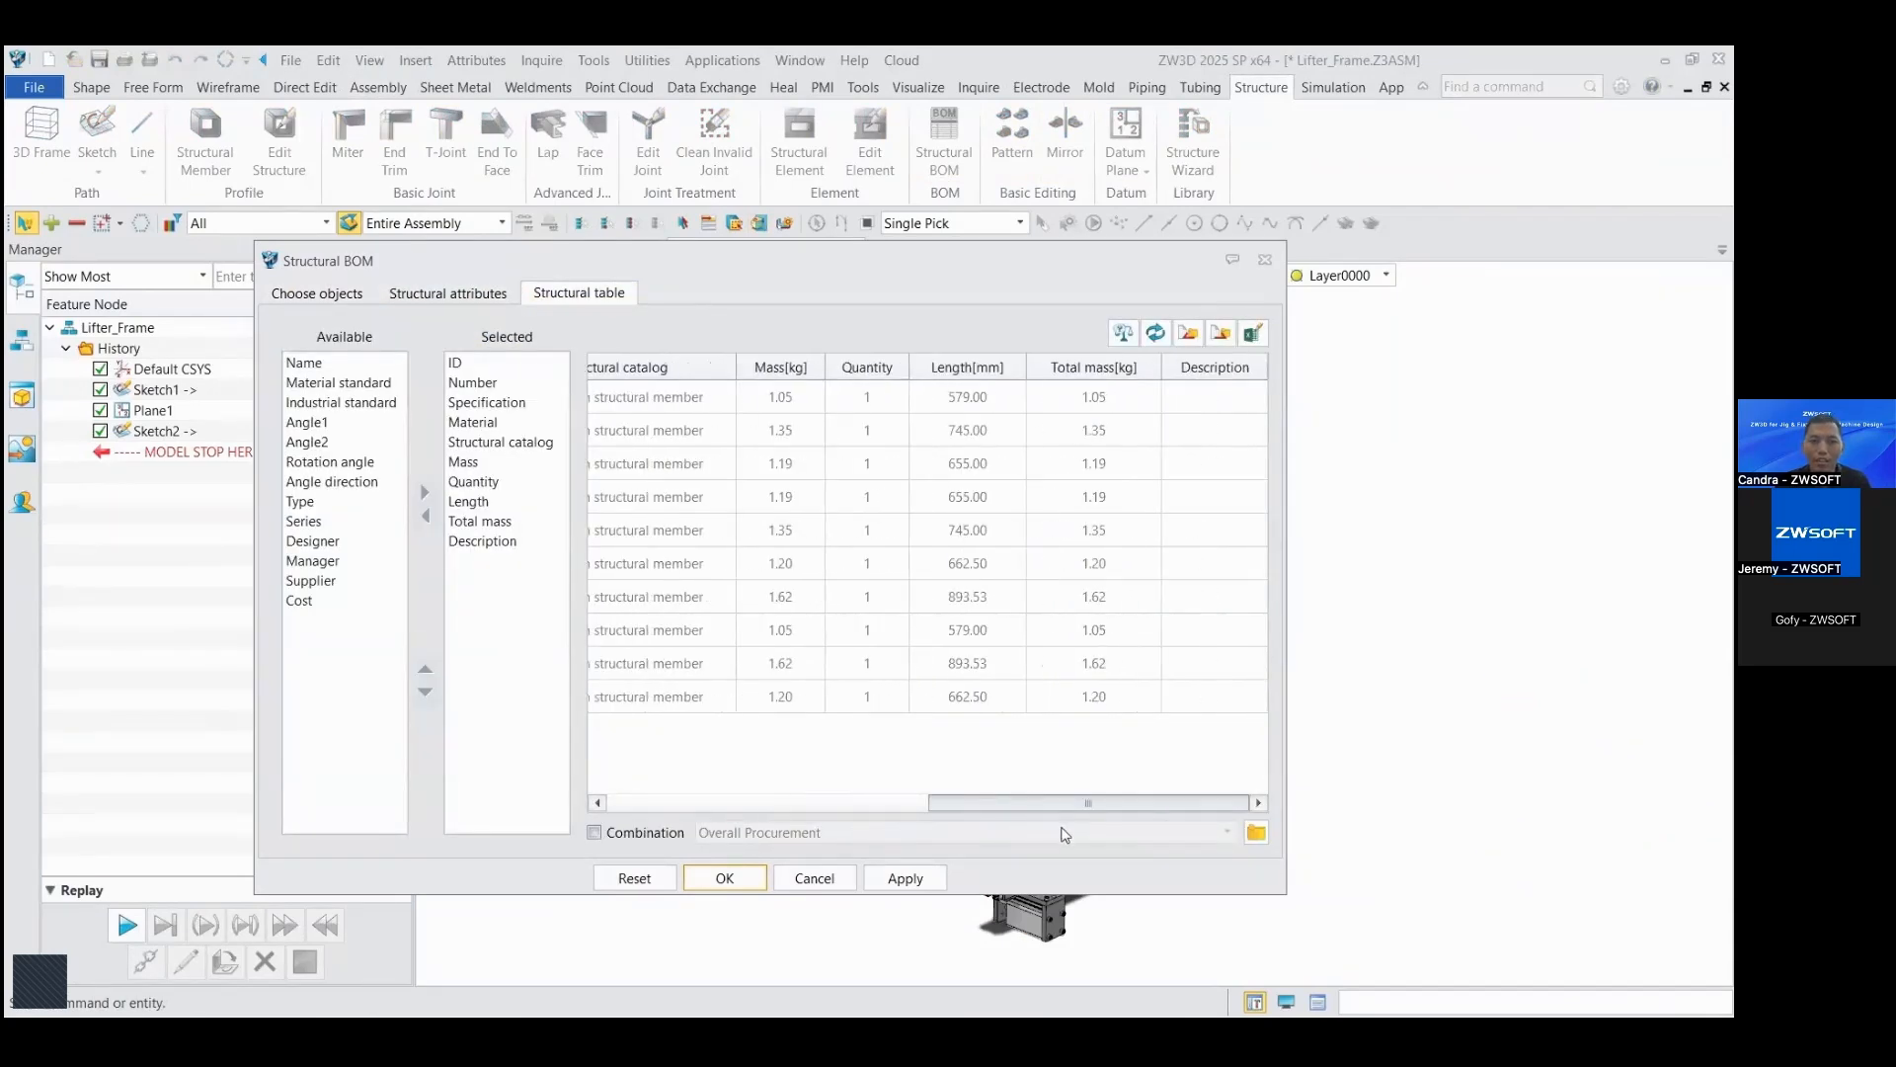
click(967, 397)
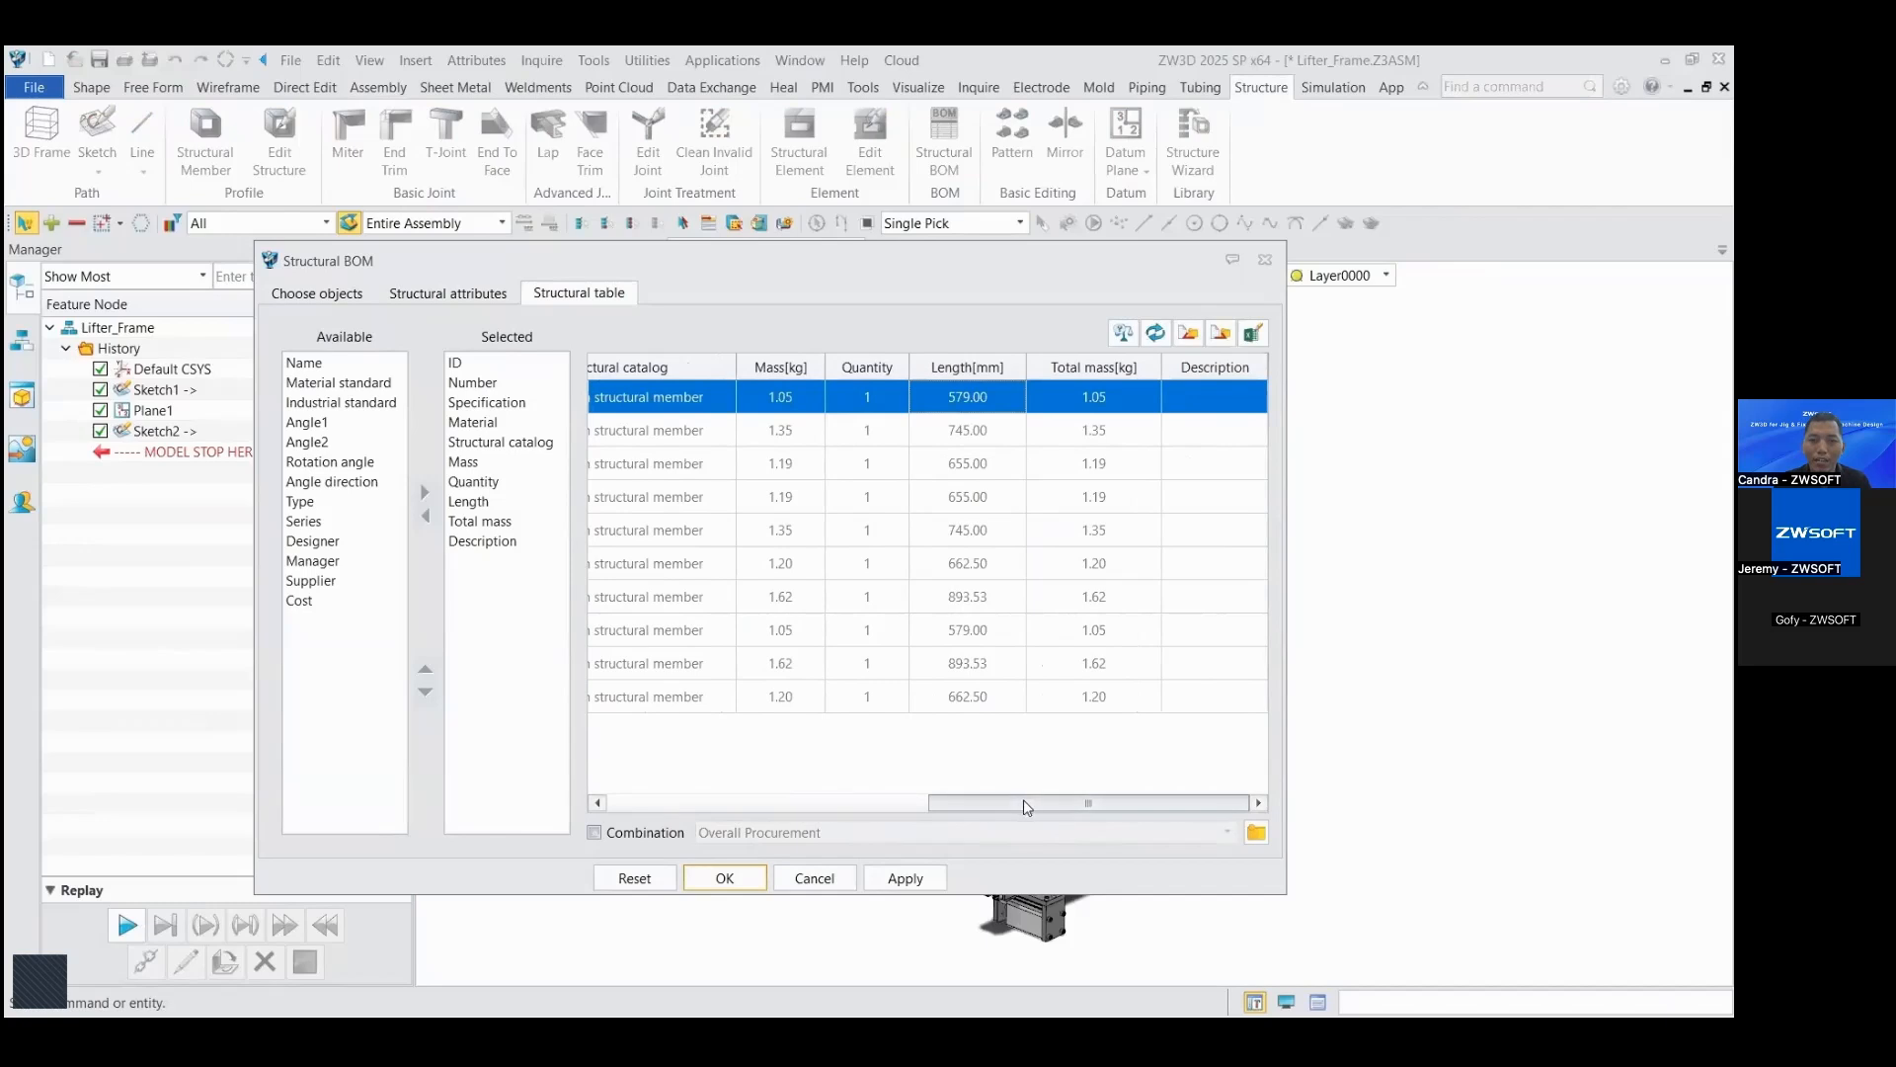
drag(1027, 808, 703, 812)
Step: Preview the structural table with rows combined as Overall Procurement, and return to the uncombined list
click(594, 834)
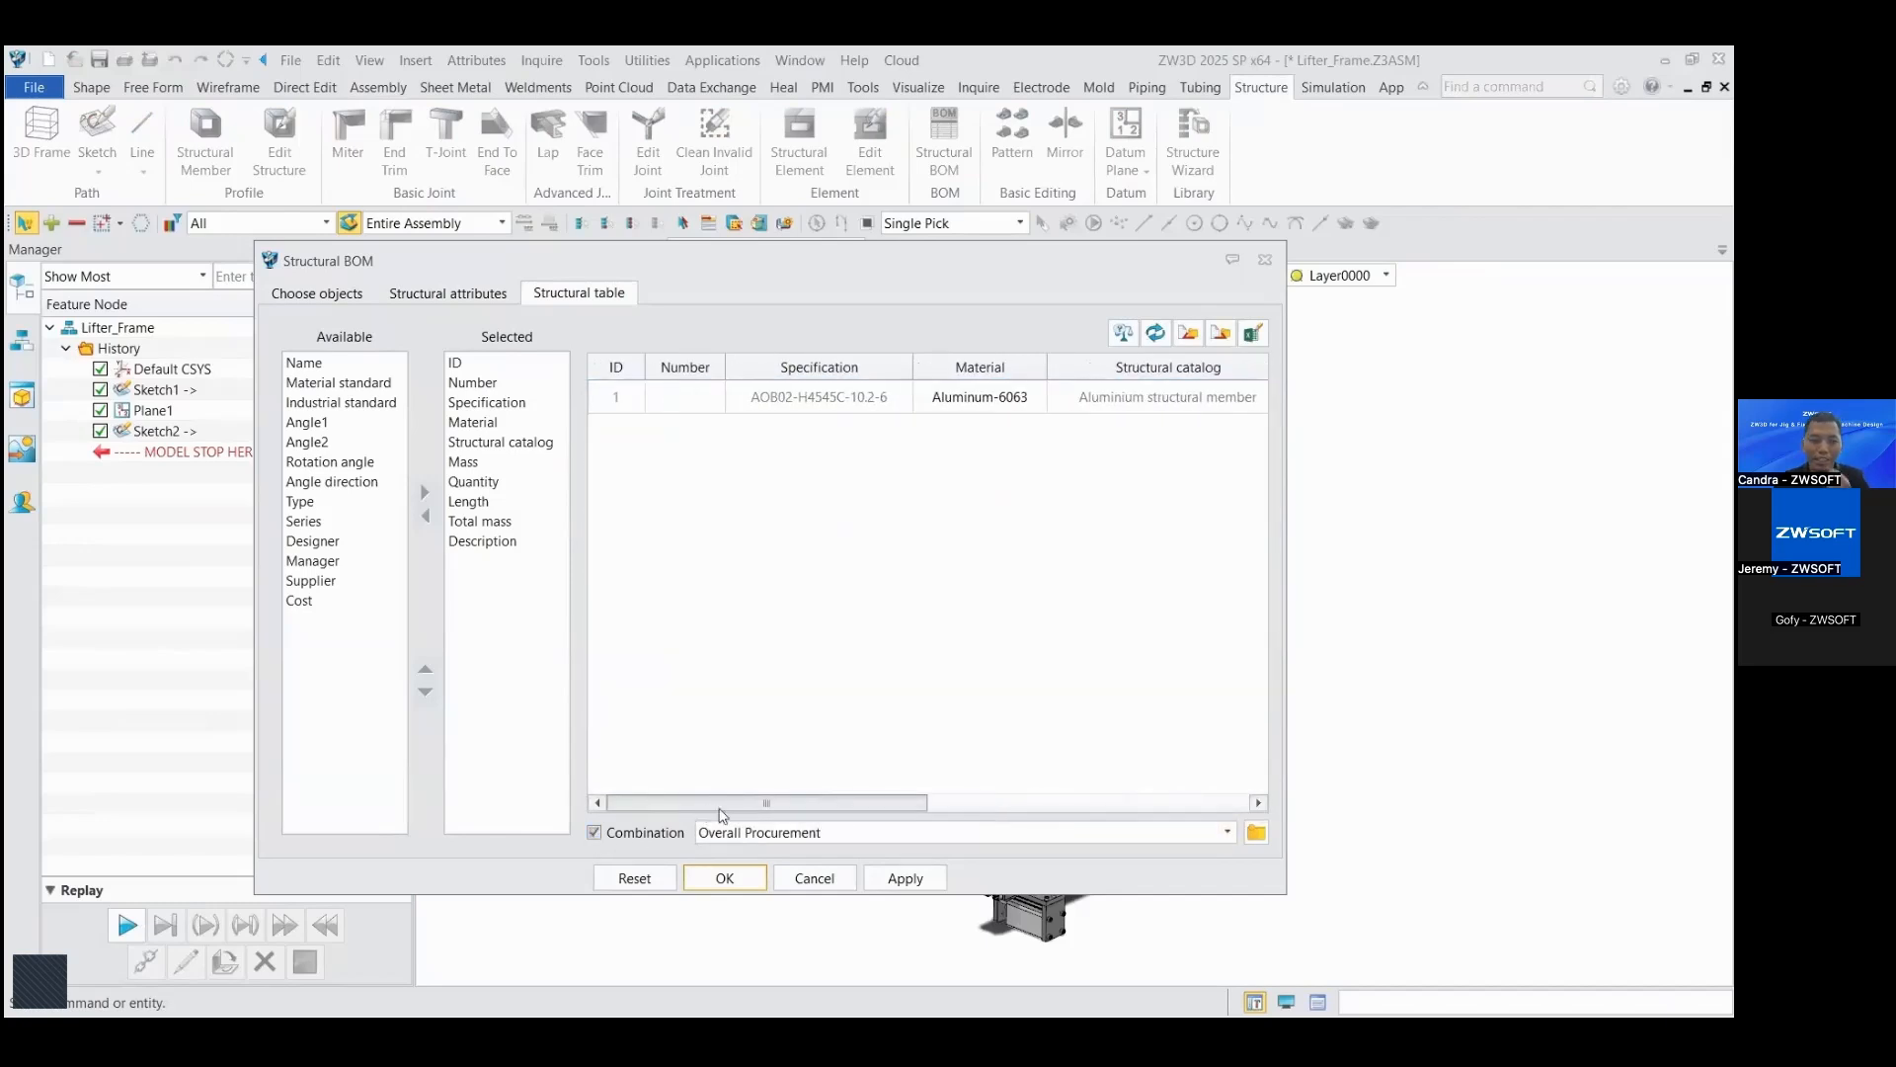
drag(869, 812, 1002, 822)
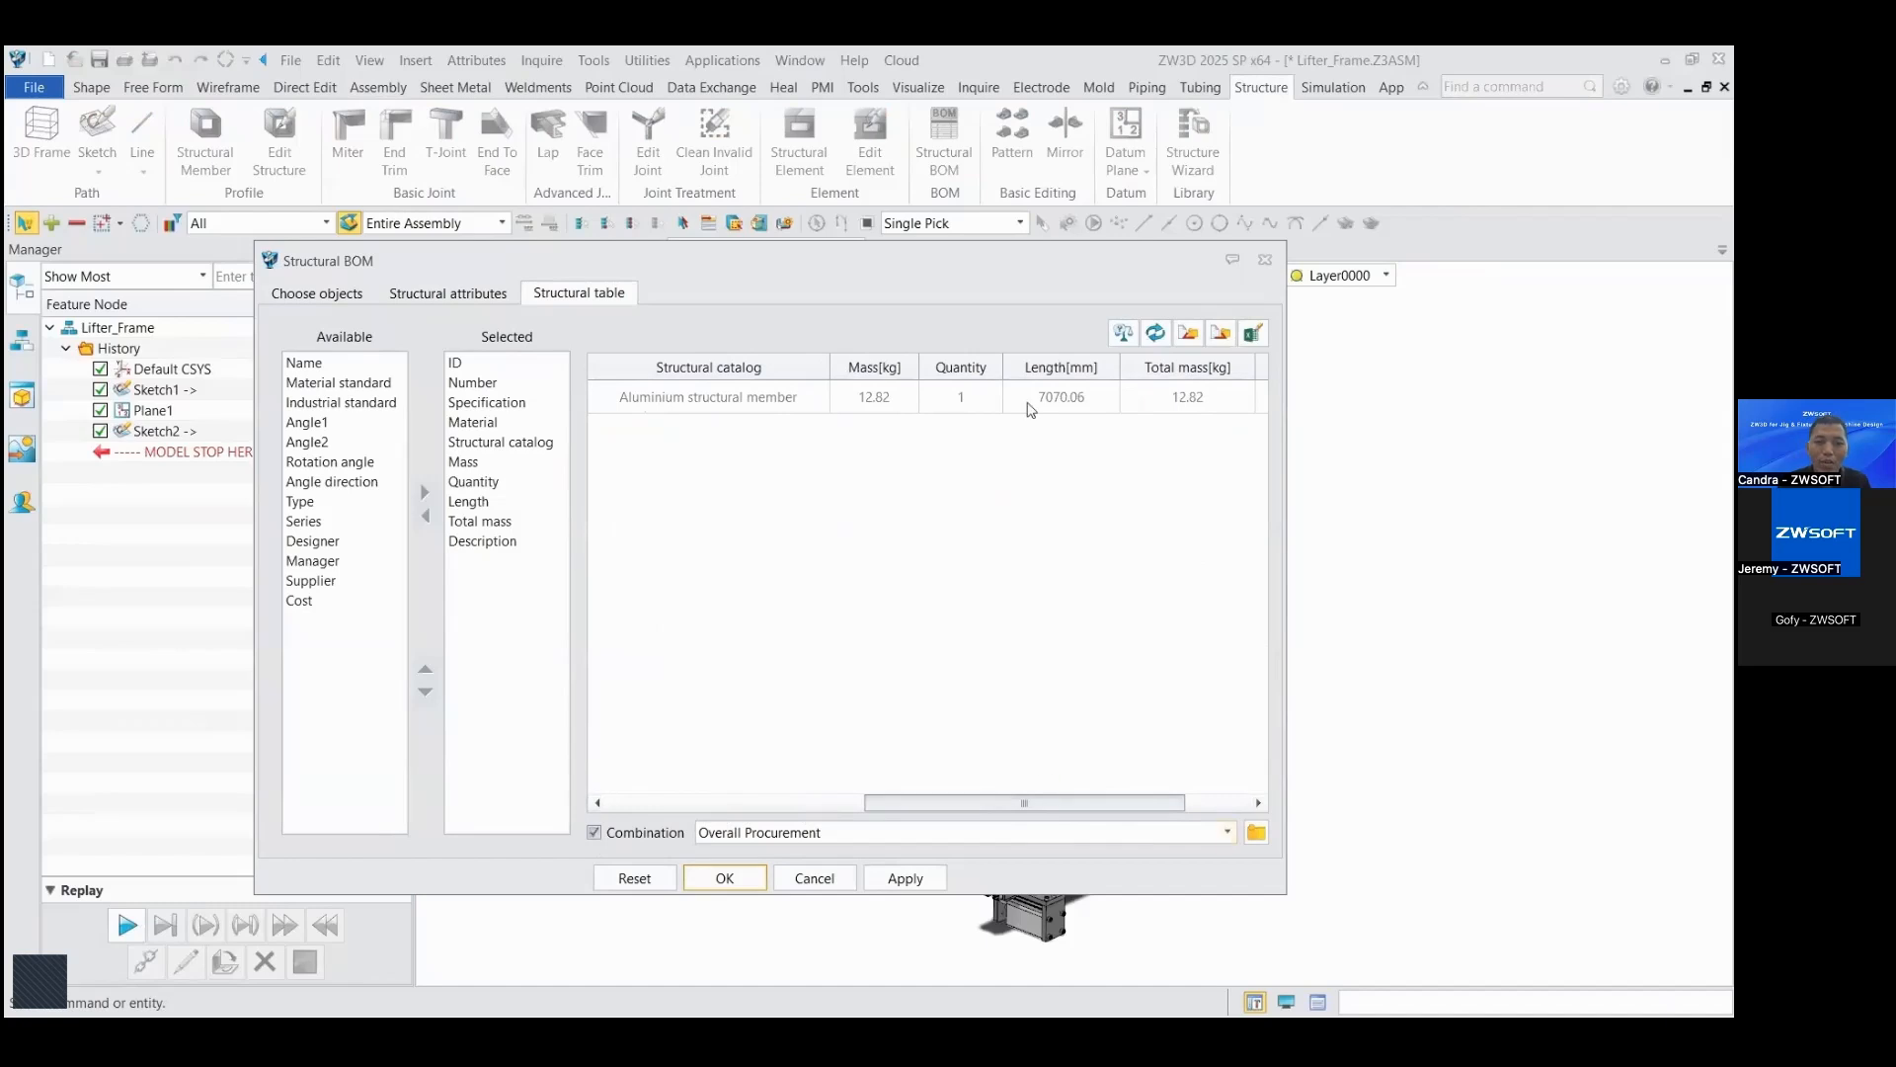
click(594, 833)
Step: Export the uncombined structural table to Excel and widen the Specification and Material columns there
drag(959, 810, 1085, 833)
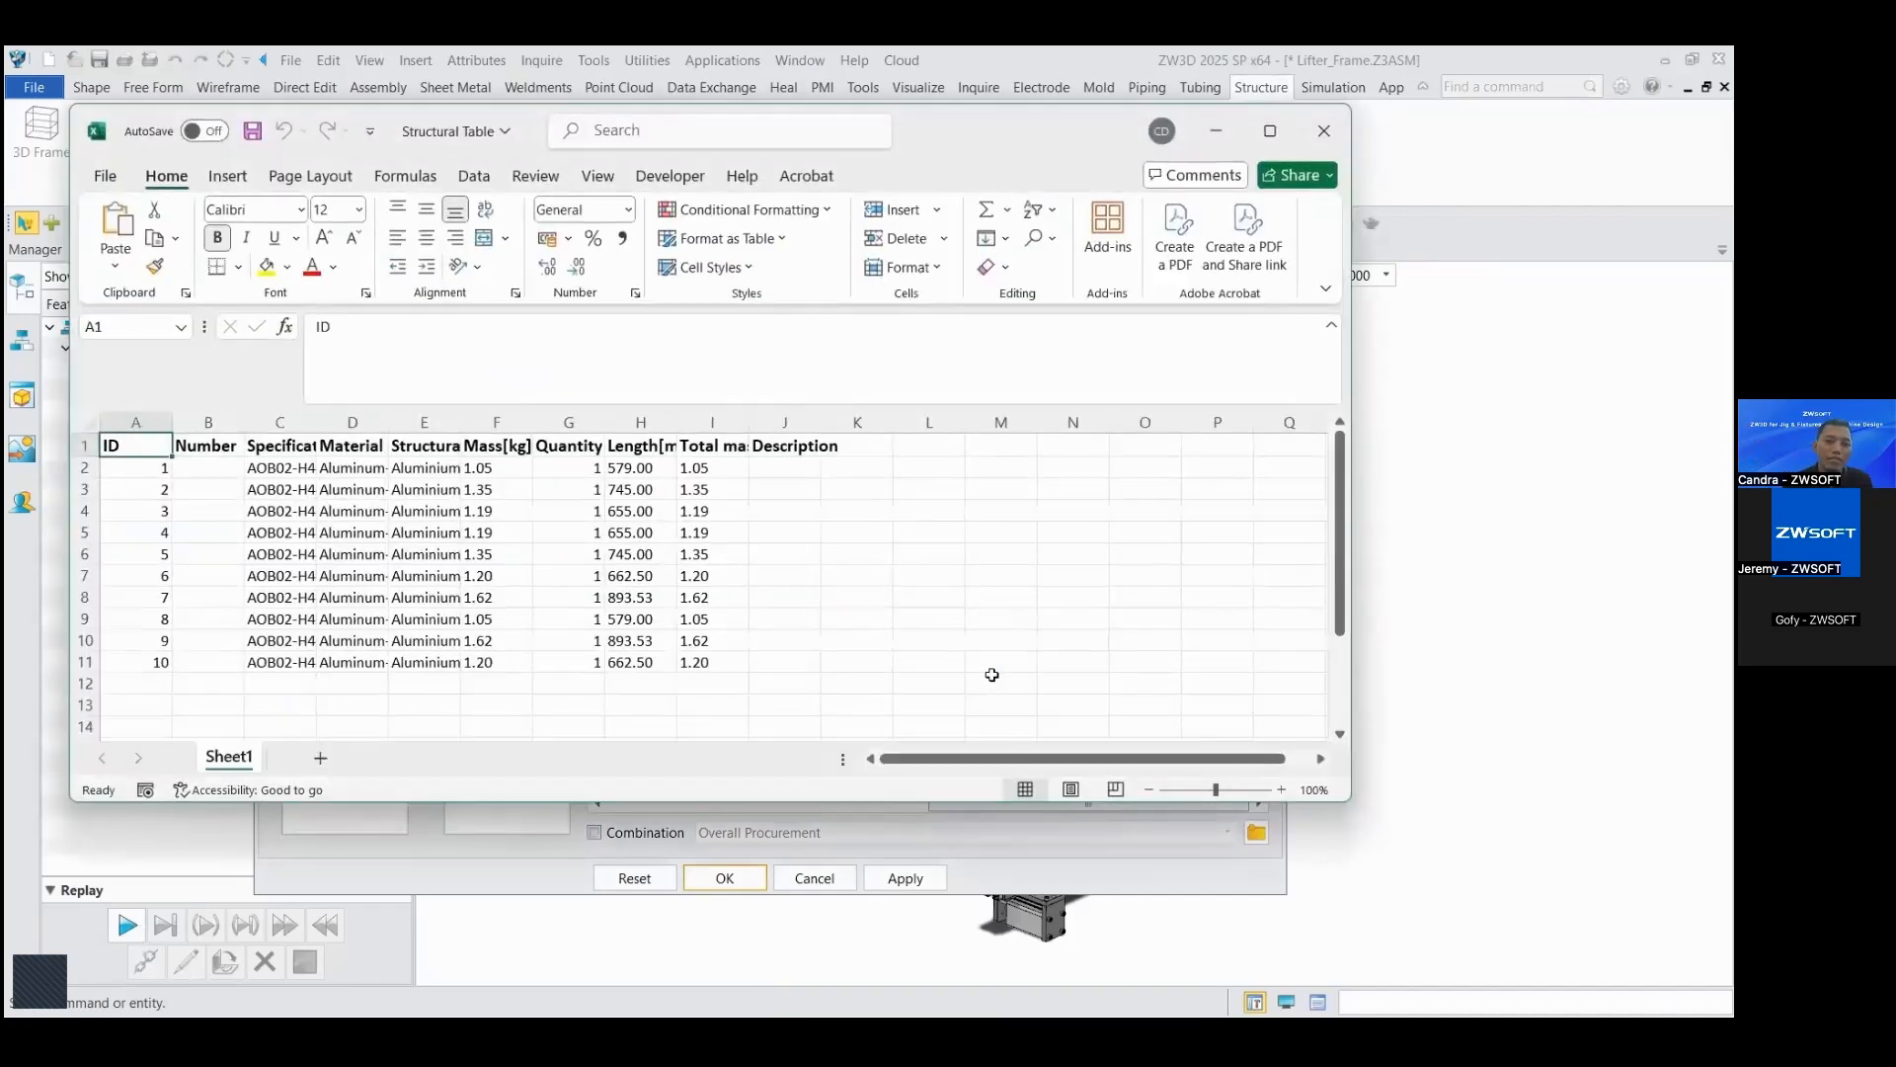
scroll(992, 674, down, 1)
scroll(991, 675, up, 1)
drag(317, 445, 672, 422)
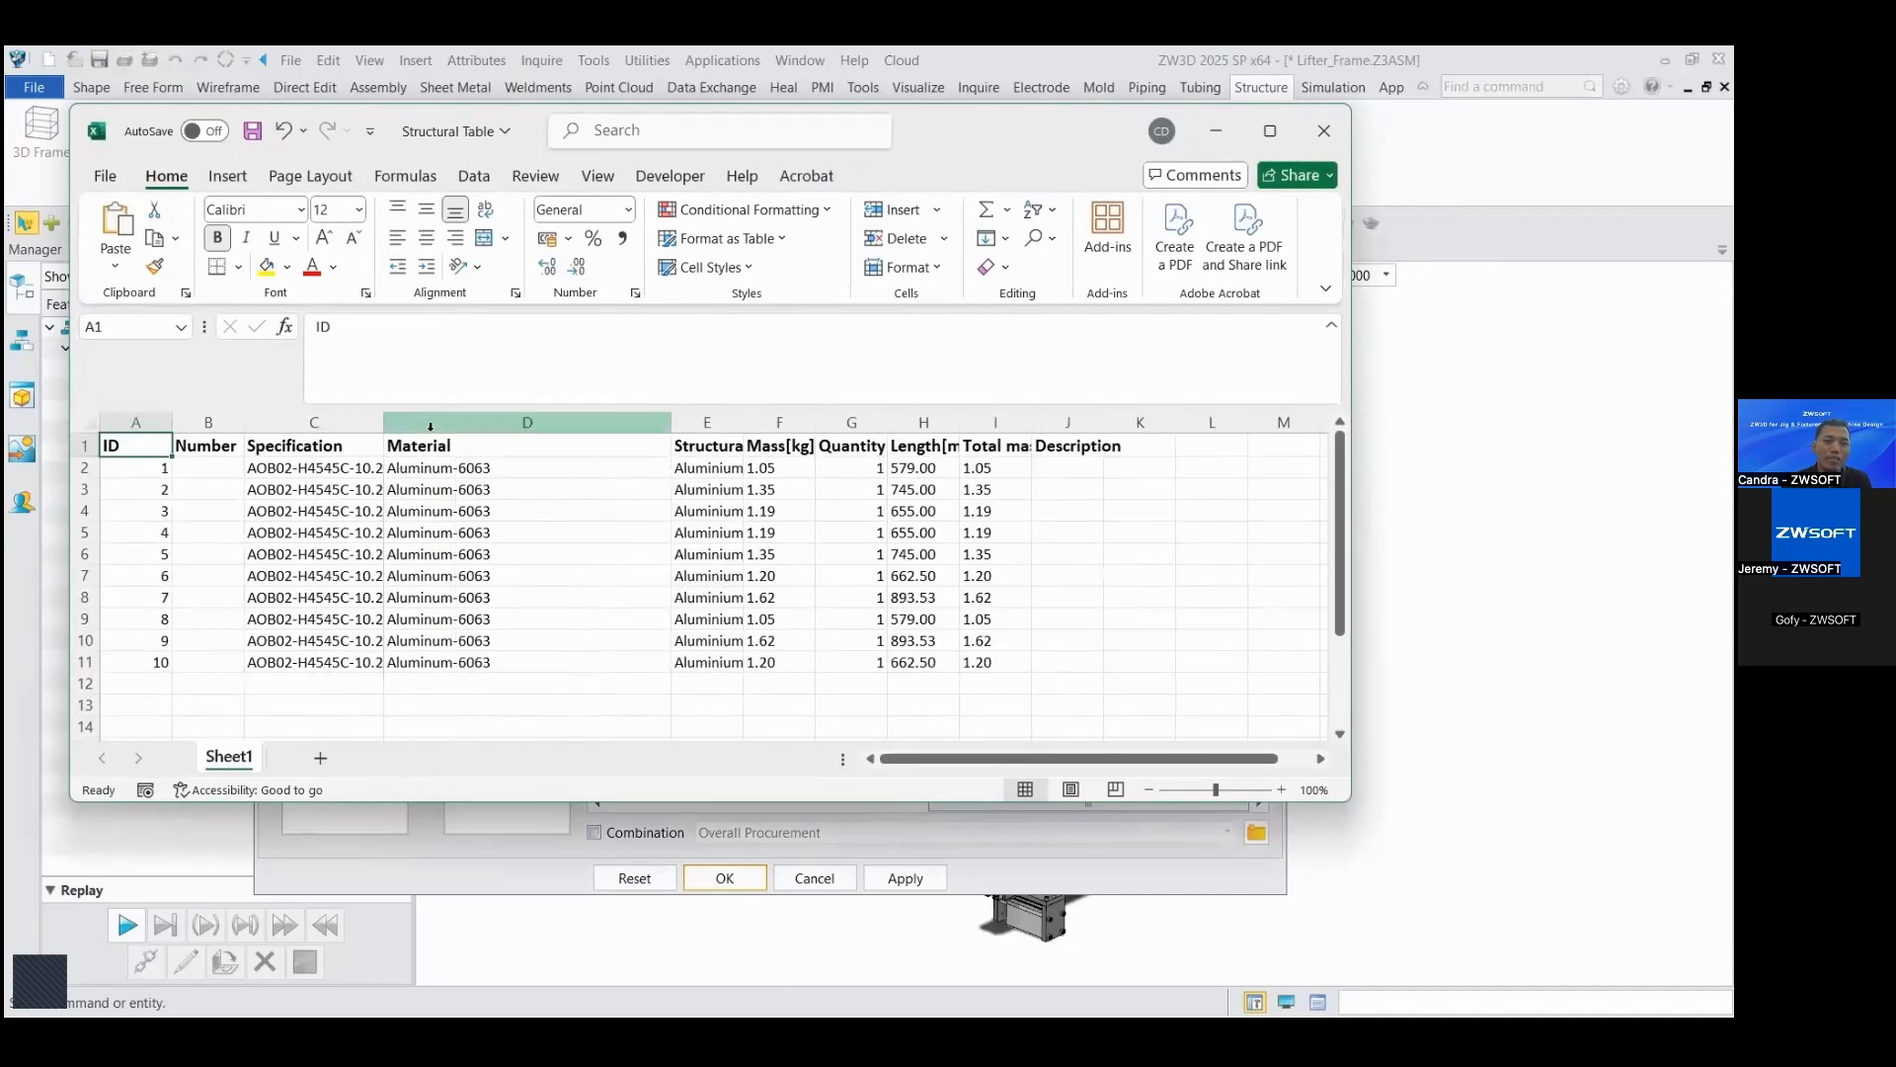
drag(382, 419, 494, 421)
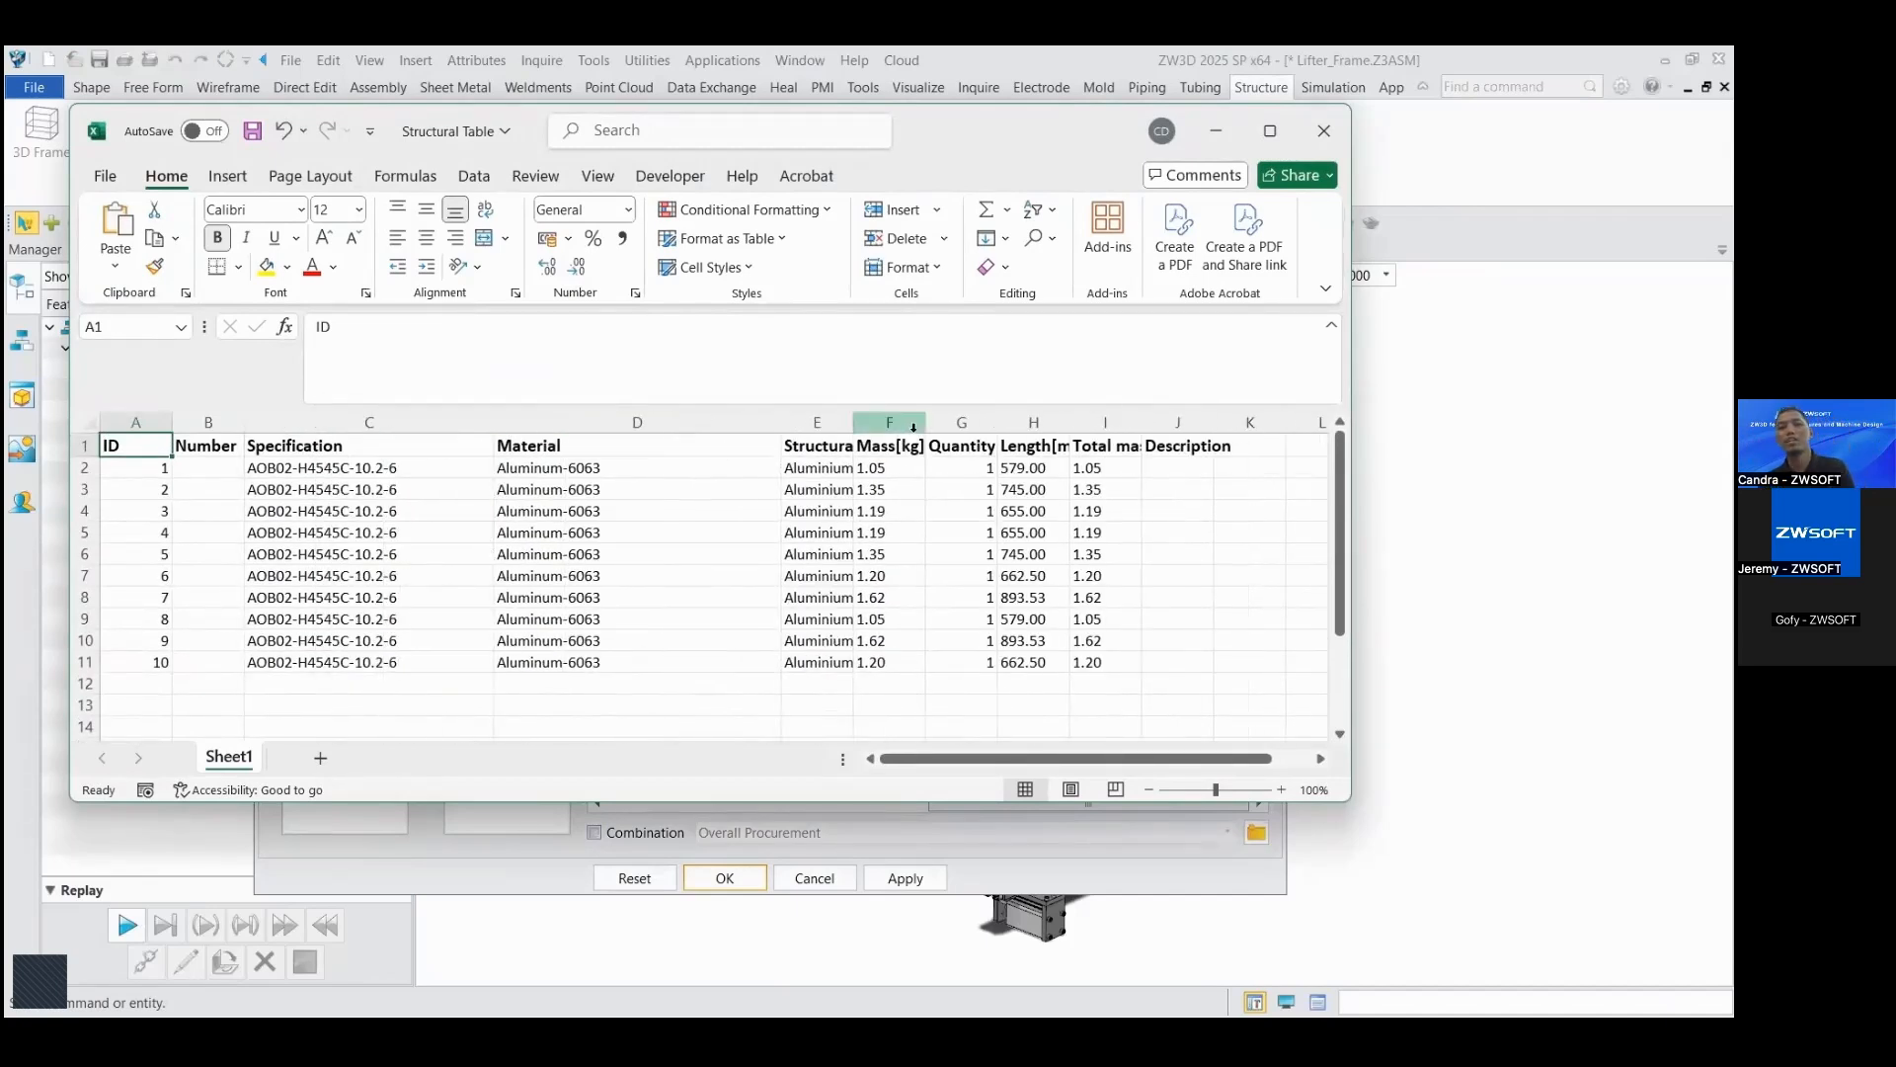
drag(929, 423, 911, 423)
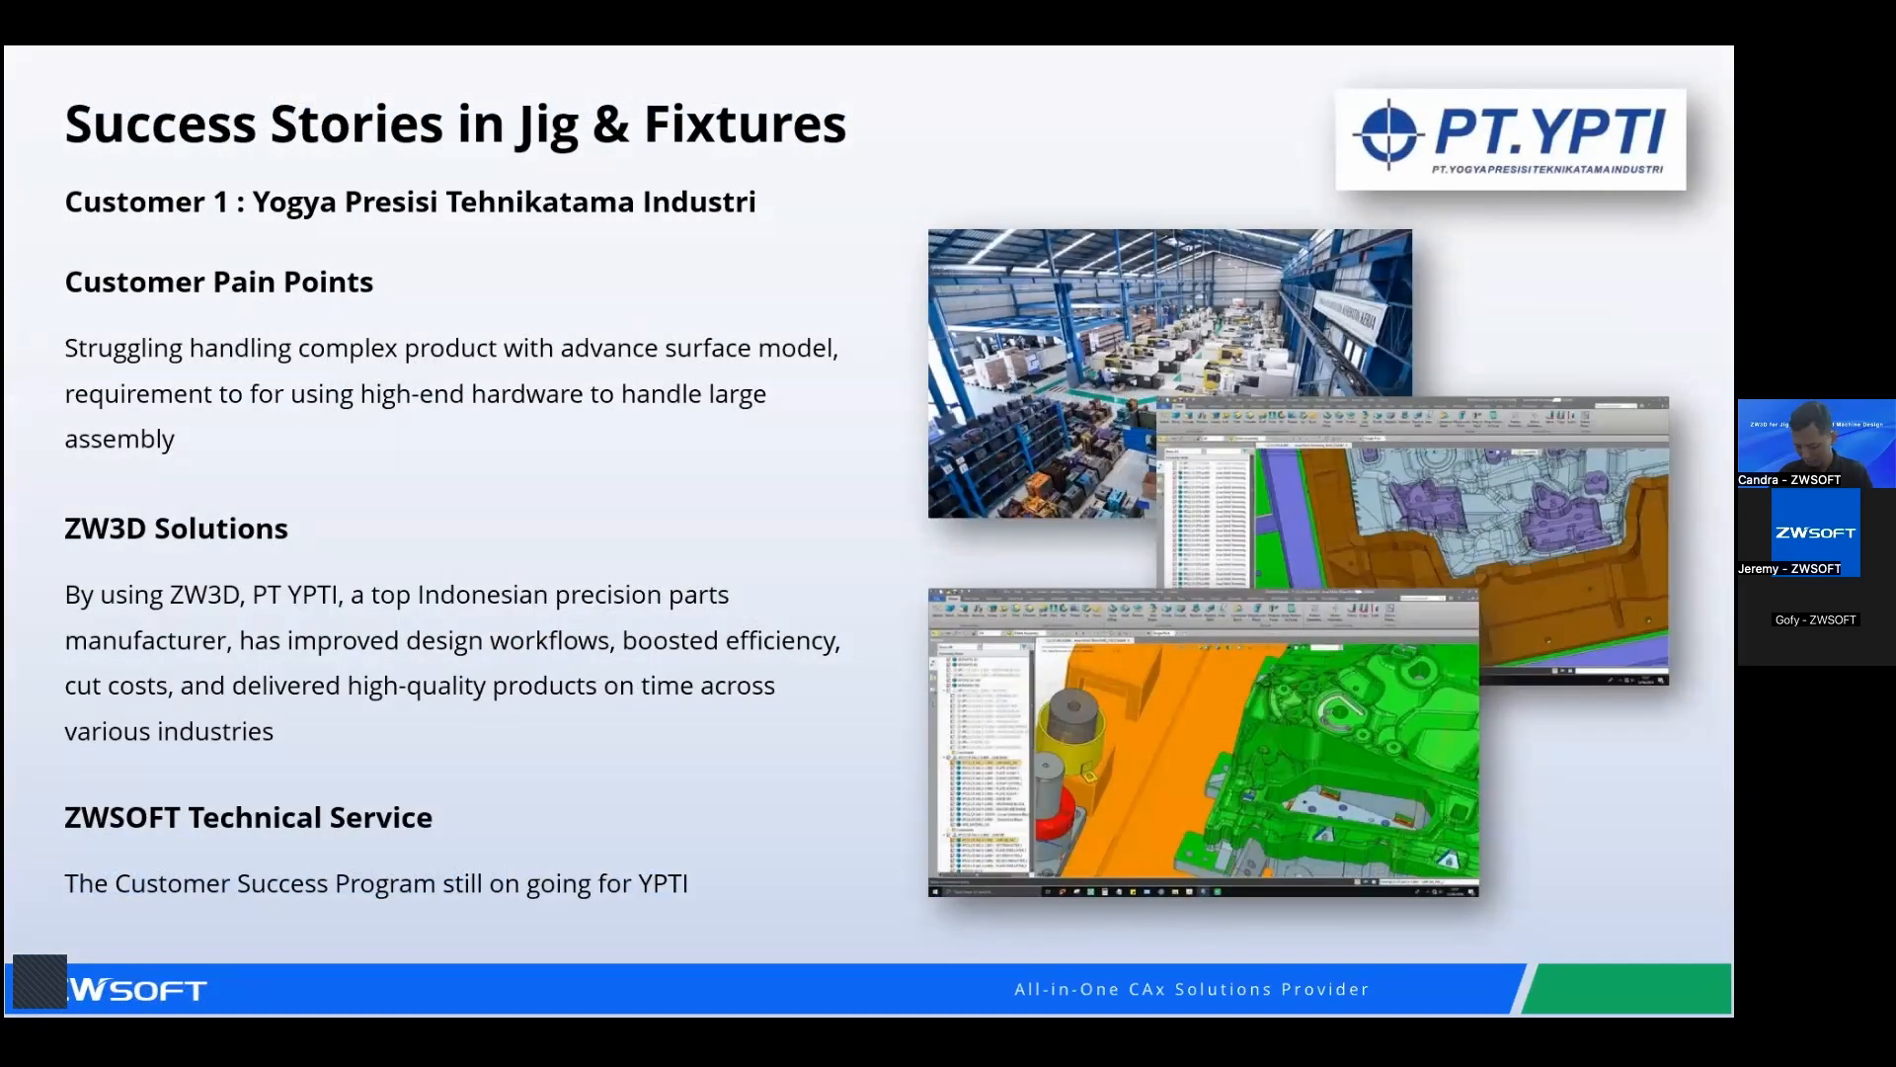
key(Left)
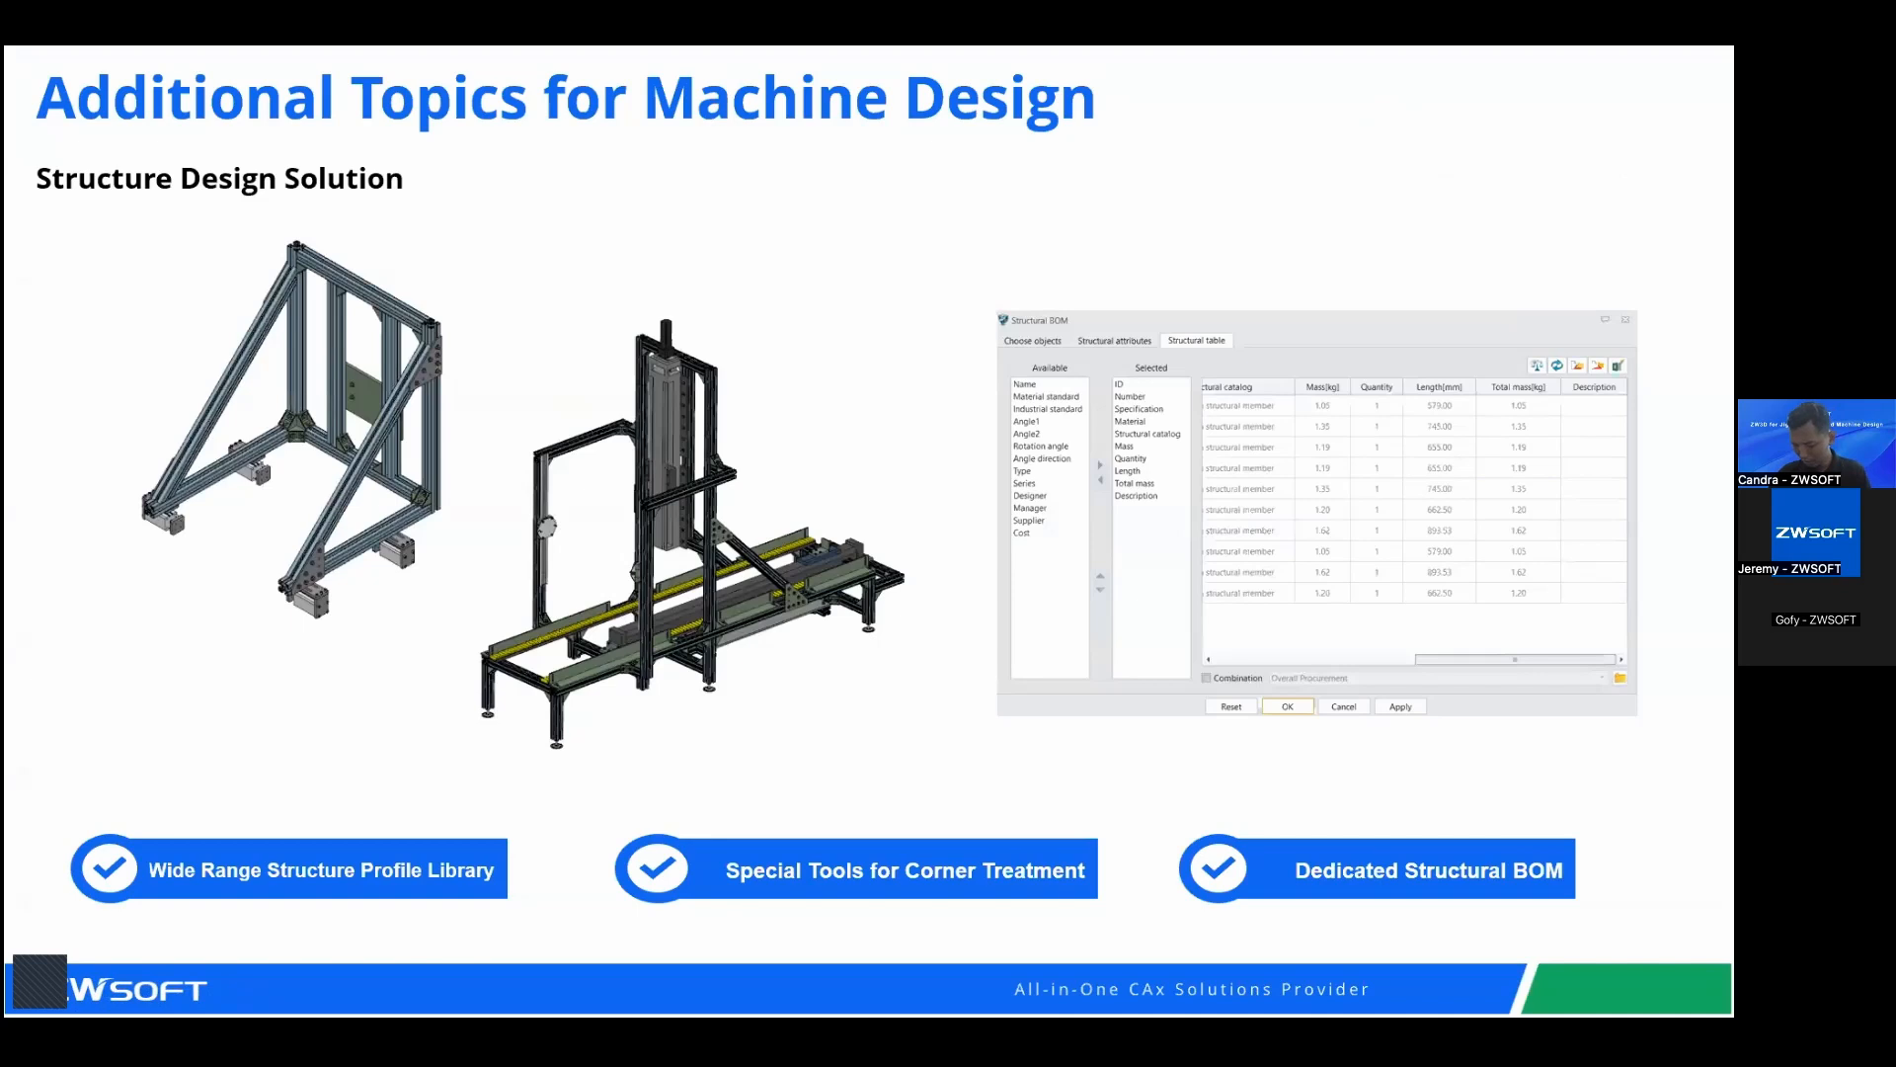
click(900, 514)
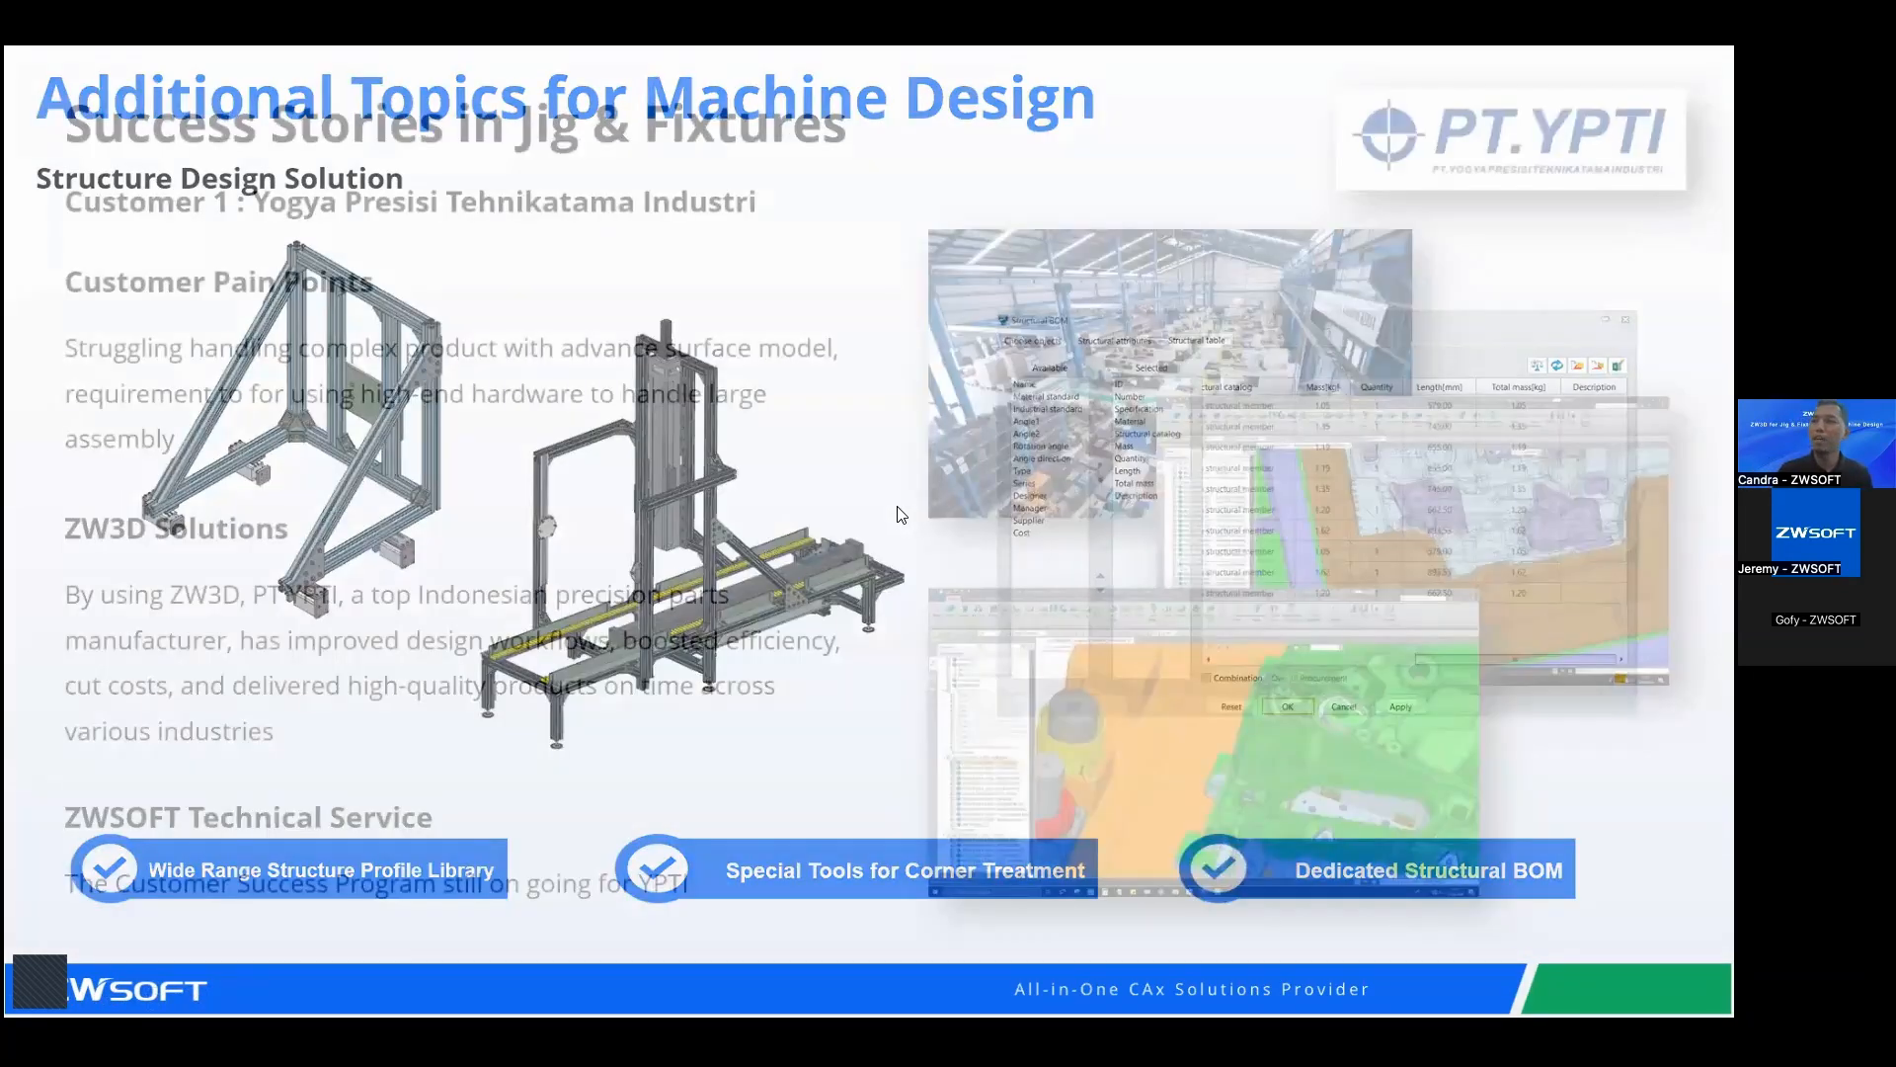